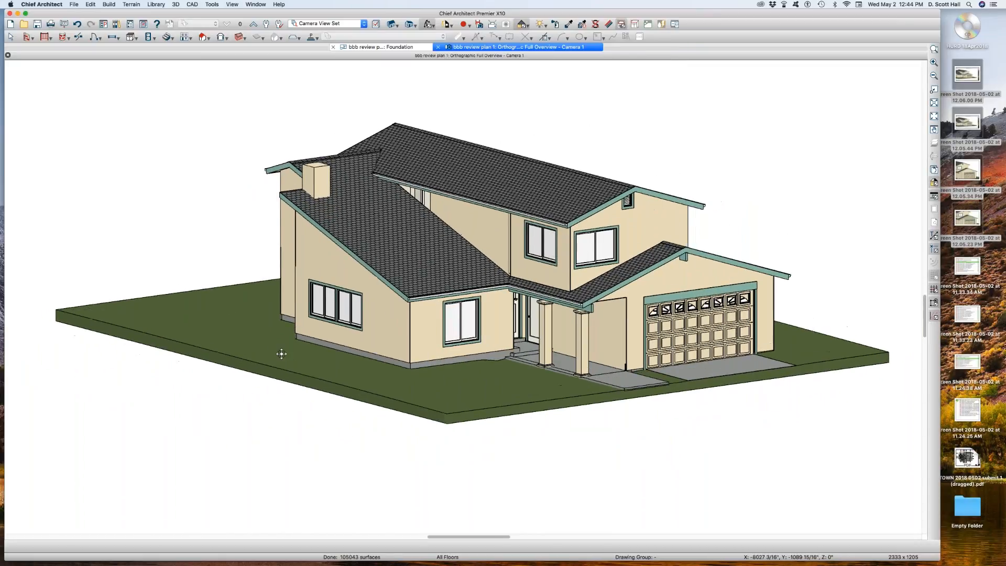
Examine the house's front exterior, entry porch and garage gable in the full overview.
{"action": "left_click_drag", "start_coordinate": [490, 382], "coordinate": [450, 364]}
{"action": "scroll", "coordinate": [452, 359], "scroll_direction": "up", "scroll_amount": 2}
{"action": "scroll", "coordinate": [458, 371], "scroll_direction": "down", "scroll_amount": 3}
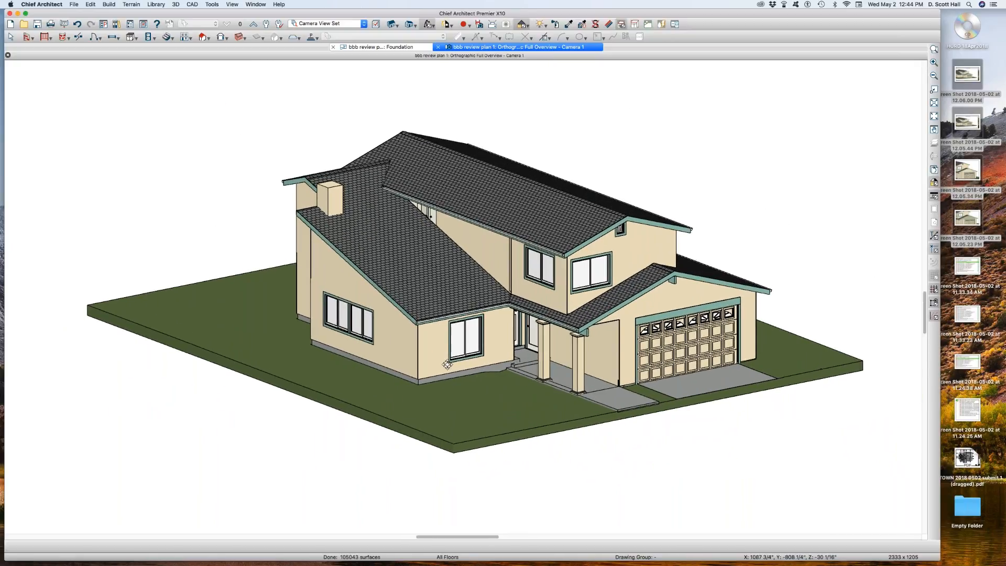
{"action": "scroll", "coordinate": [456, 354], "scroll_direction": "up", "scroll_amount": 1}
{"action": "scroll", "coordinate": [460, 352], "scroll_direction": "up", "scroll_amount": 1}
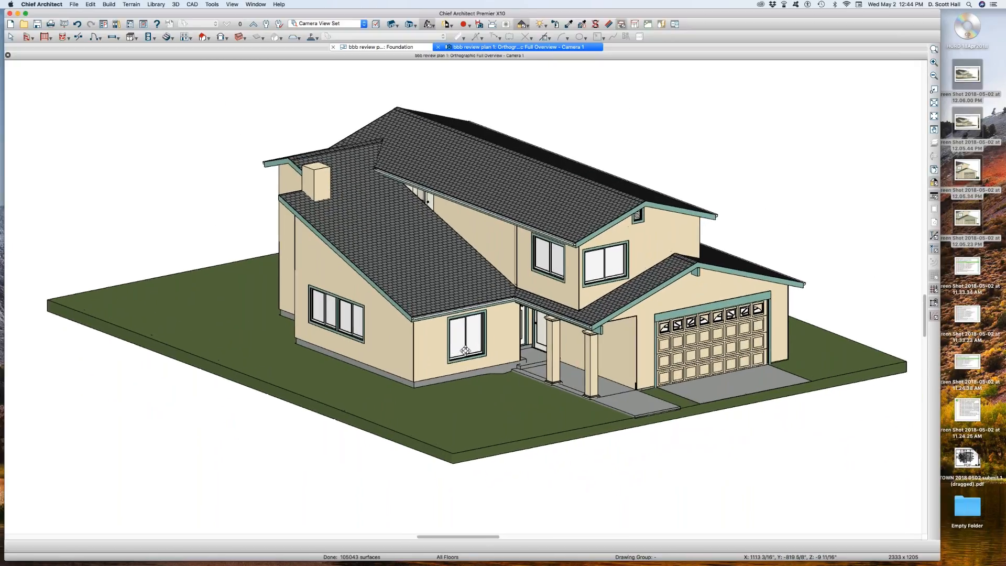
{"action": "key", "text": "space"}
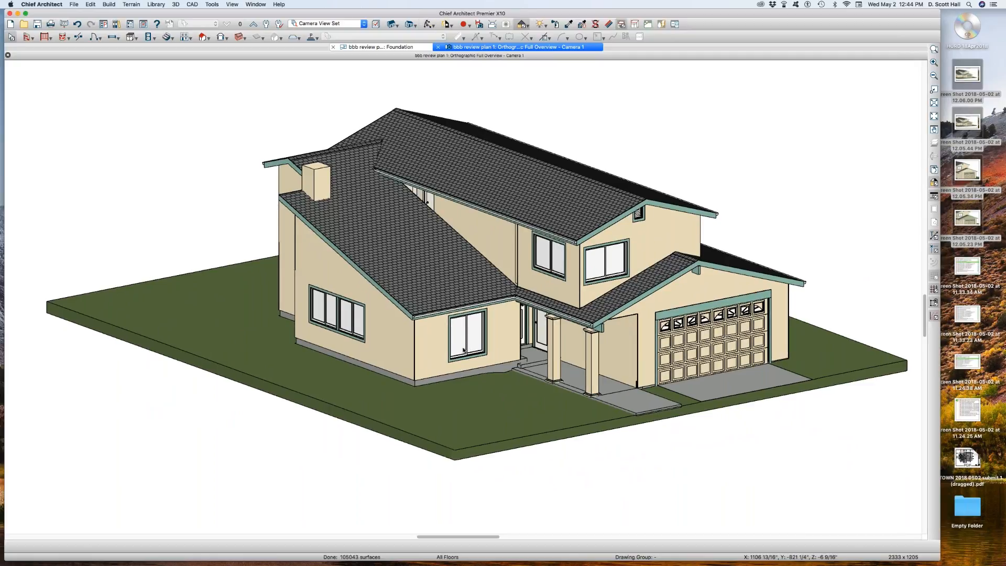
{"action": "left_click", "coordinate": [649, 330]}
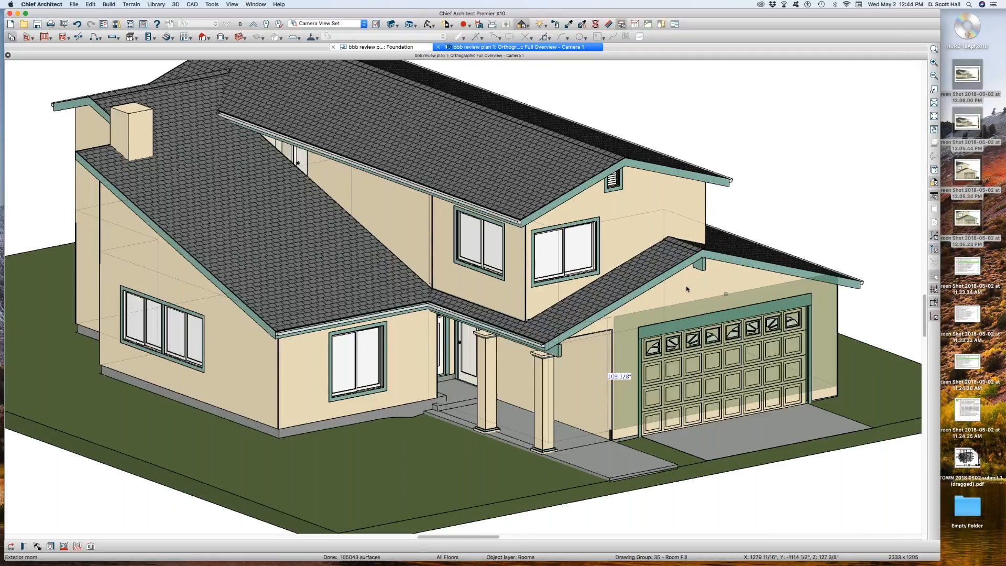
{"action": "scroll", "coordinate": [649, 331], "scroll_direction": "up", "scroll_amount": 1}
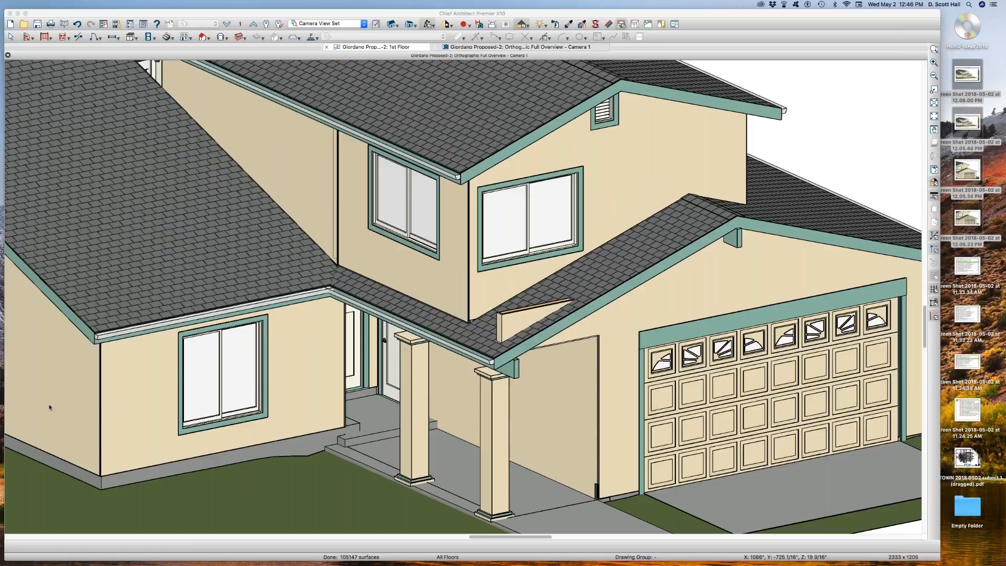
Check the roof options of the attic wall in the garage's front gable.
{"action": "left_click_drag", "start_coordinate": [524, 335], "coordinate": [509, 315]}
{"action": "key", "text": "space"}
{"action": "left_click", "coordinate": [509, 313]}
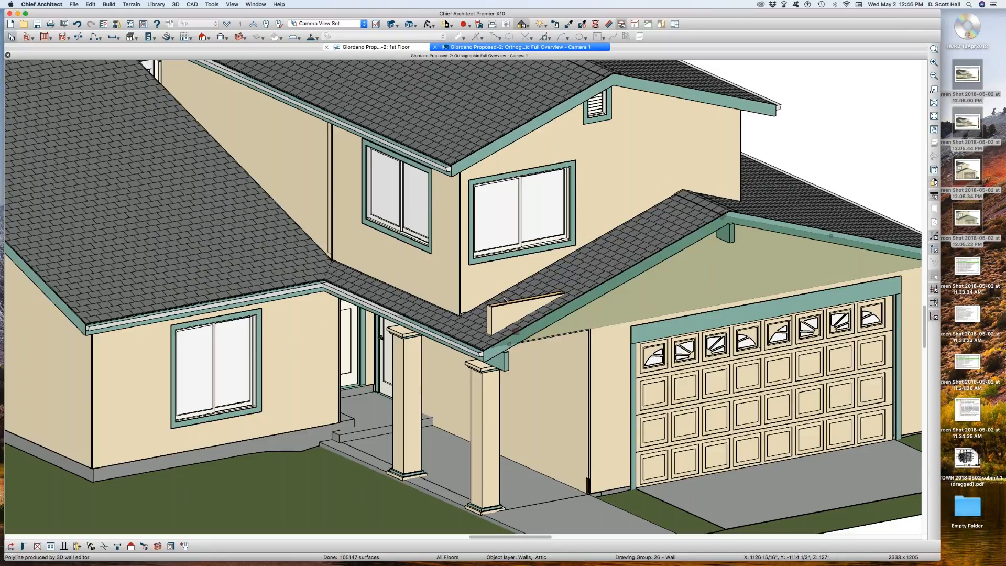
{"action": "double_click", "coordinate": [504, 300]}
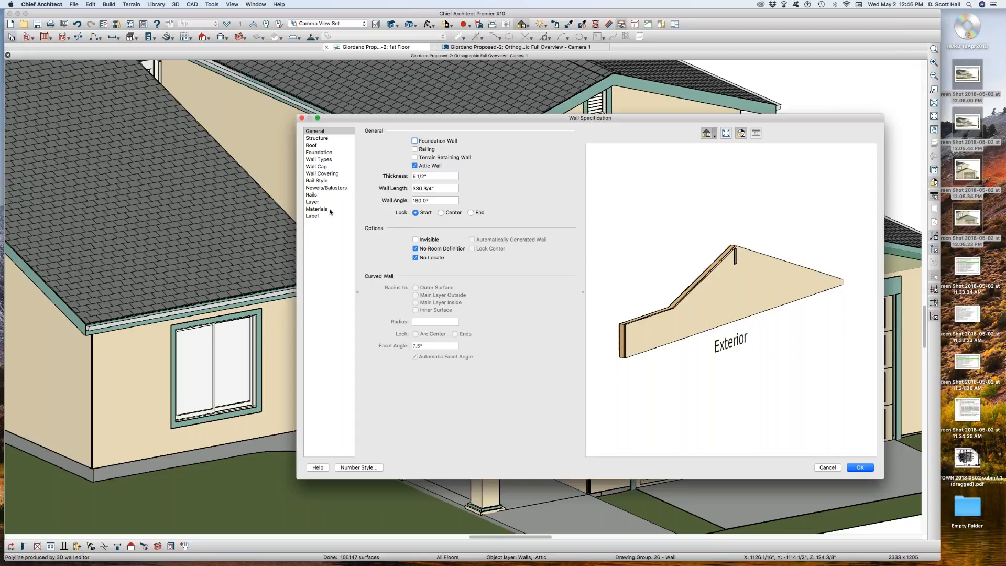
{"action": "left_click", "coordinate": [310, 145]}
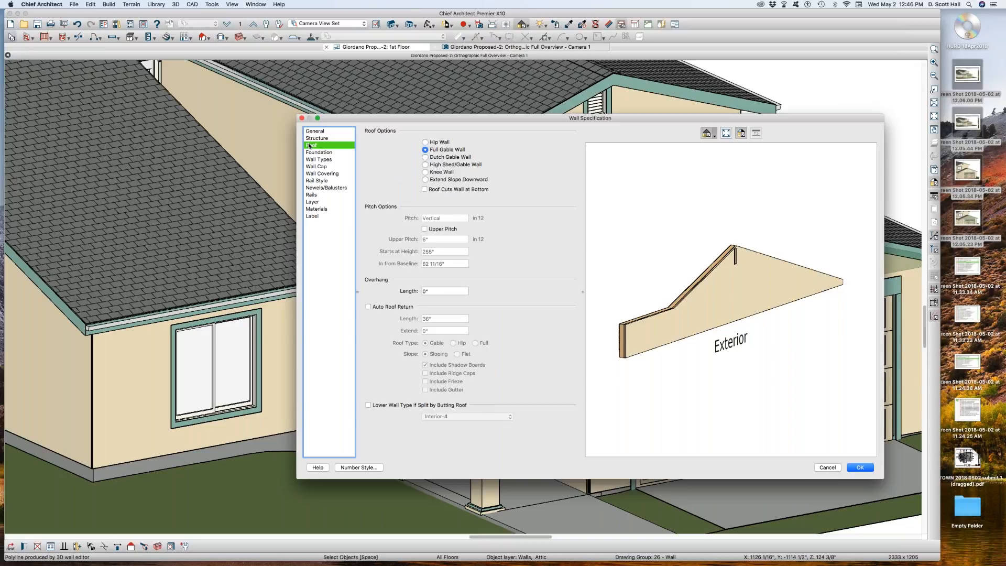
{"action": "key", "text": "Return"}
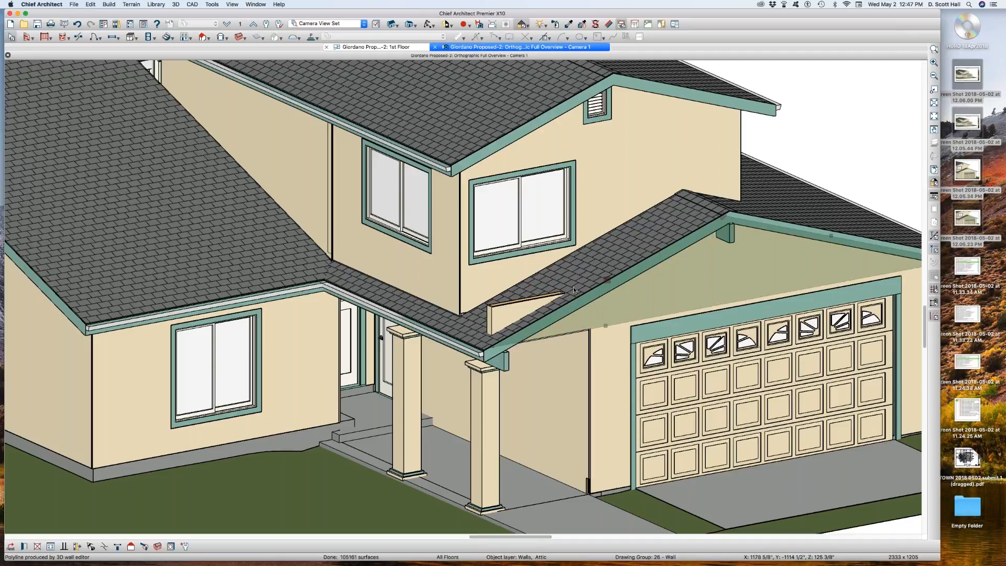
Undo the last edit and extend the garage gable's attic wall over the covered walk, agreeing to modify the automatically generated wall.
{"action": "key", "text": "super+z"}
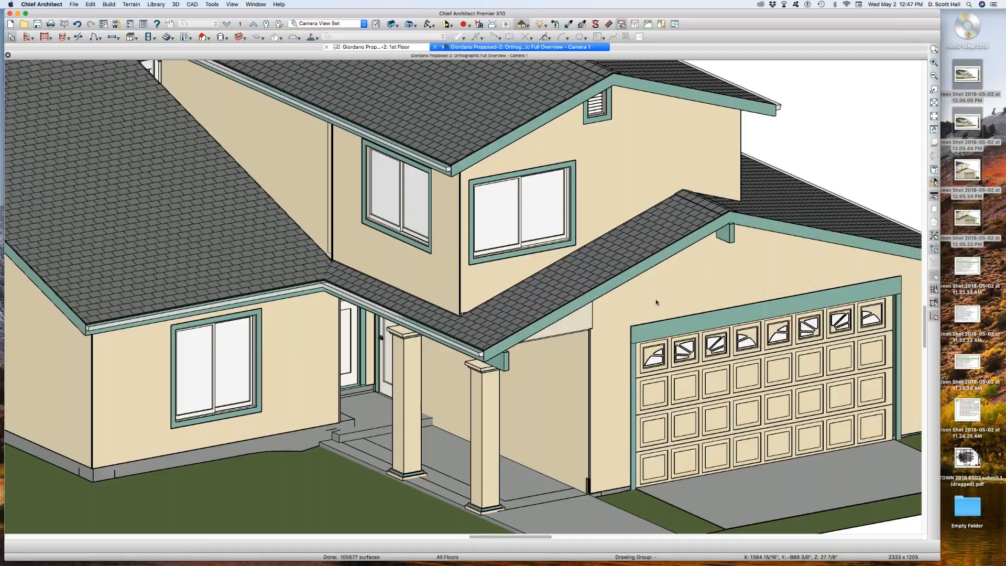
{"action": "left_click", "coordinate": [662, 293]}
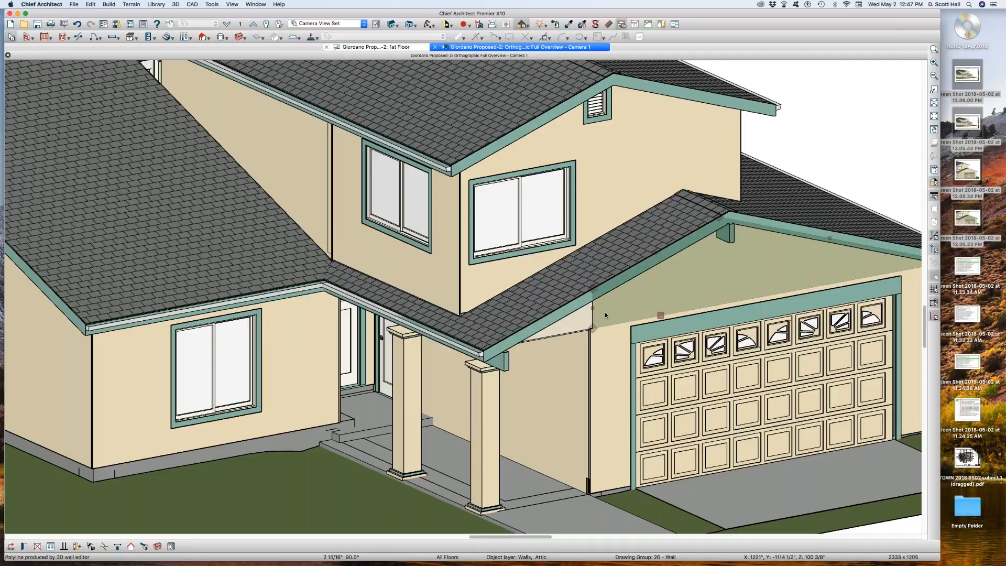
{"action": "mouse_move", "coordinate": [593, 307]}
{"action": "left_mouse_down"}
{"action": "mouse_move", "coordinate": [500, 338]}
{"action": "mouse_move", "coordinate": [541, 325]}
{"action": "left_mouse_up"}
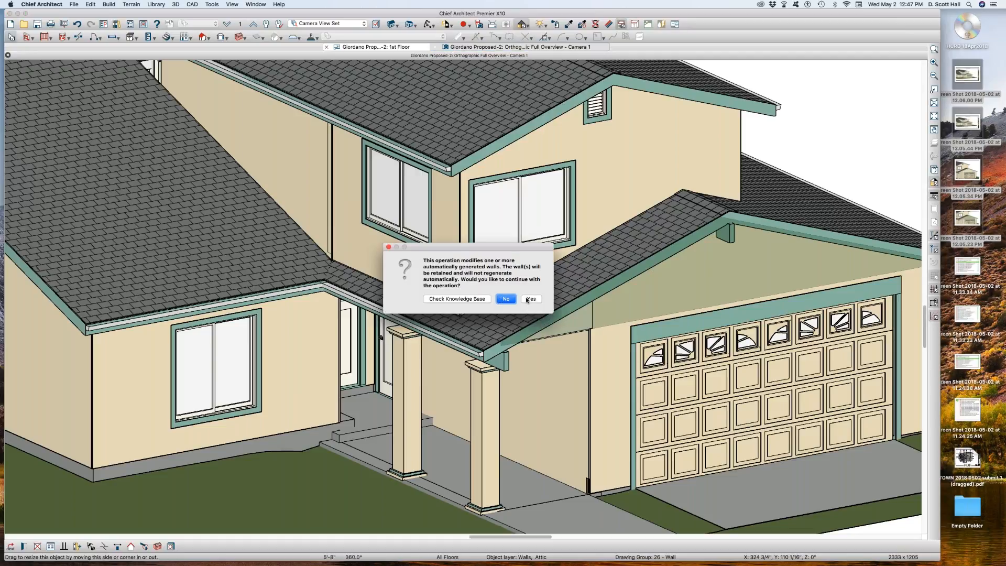
{"action": "left_click", "coordinate": [530, 299]}
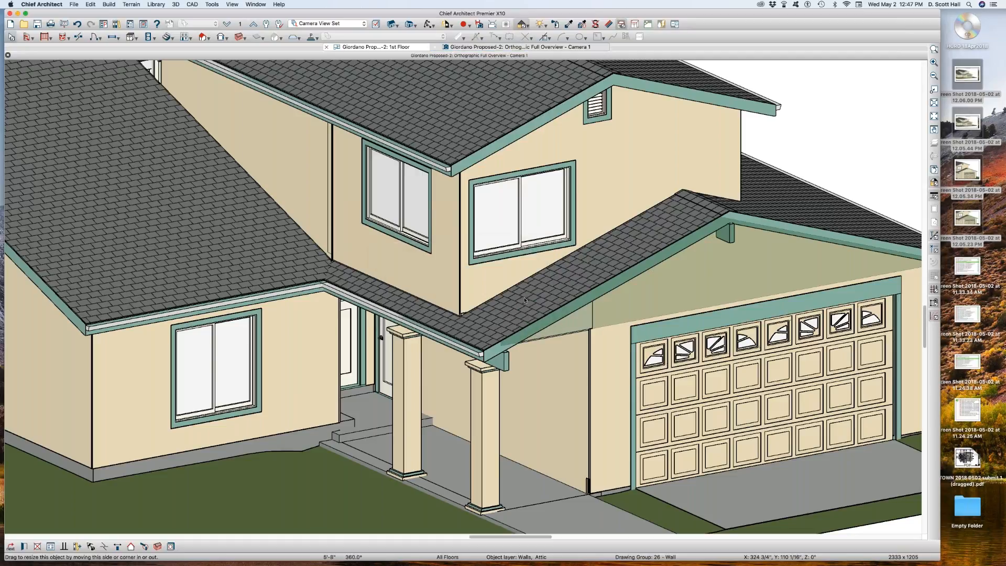
Delete the attic wall in the upper front gable twice in succession.
{"action": "scroll", "coordinate": [530, 271], "scroll_direction": "down", "scroll_amount": 1}
{"action": "left_click", "coordinate": [530, 271]}
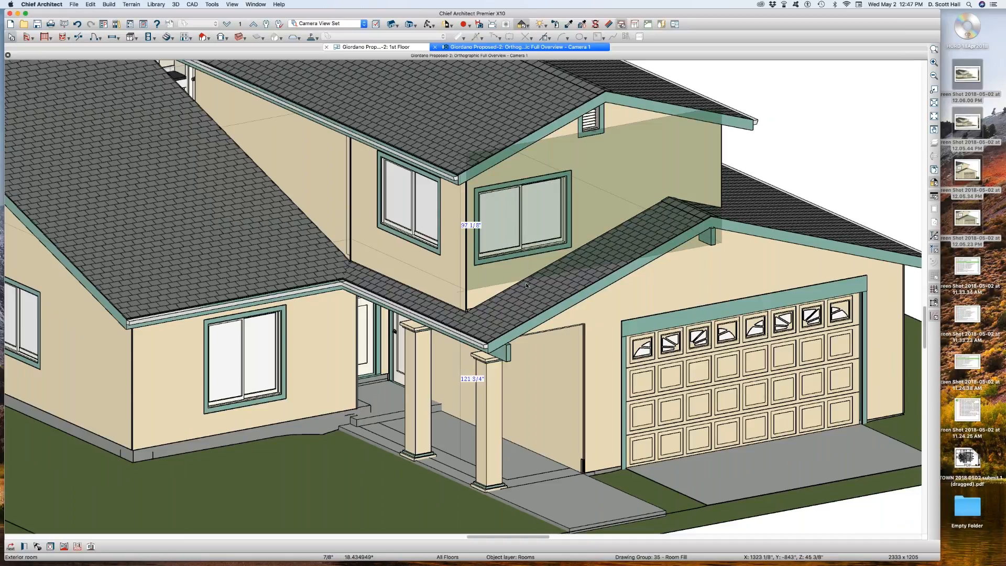
{"action": "left_click", "coordinate": [526, 285]}
{"action": "scroll", "coordinate": [477, 295], "scroll_direction": "down", "scroll_amount": 2}
{"action": "left_click", "coordinate": [604, 141]}
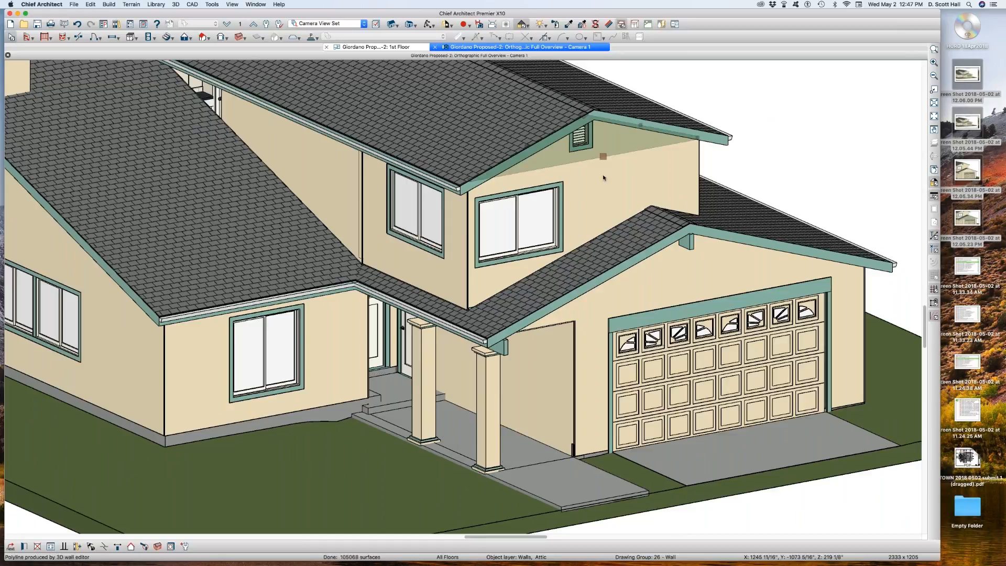
{"action": "key", "text": "Delete"}
{"action": "left_click", "coordinate": [607, 143]}
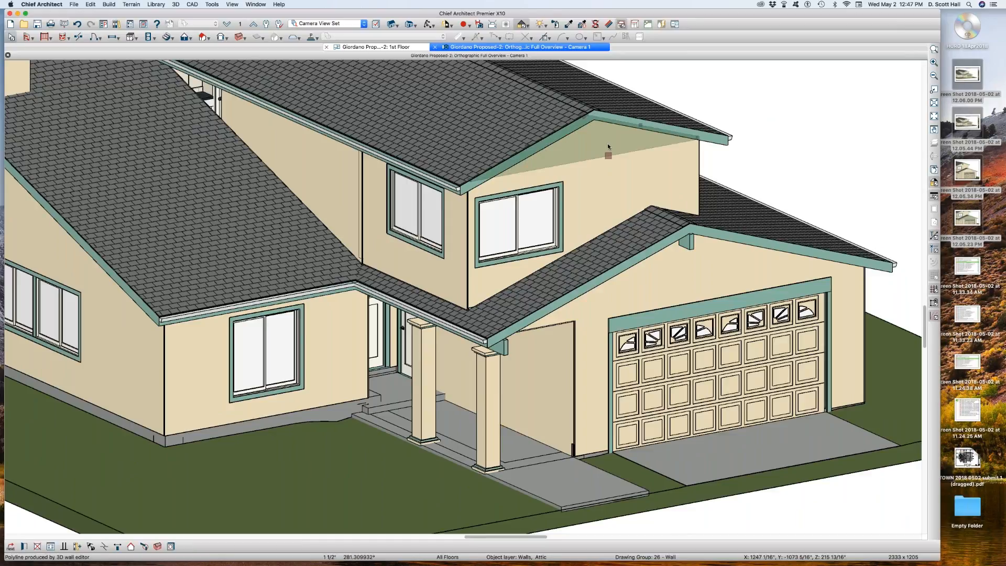
{"action": "key", "text": "Delete"}
{"action": "left_click", "coordinate": [612, 143]}
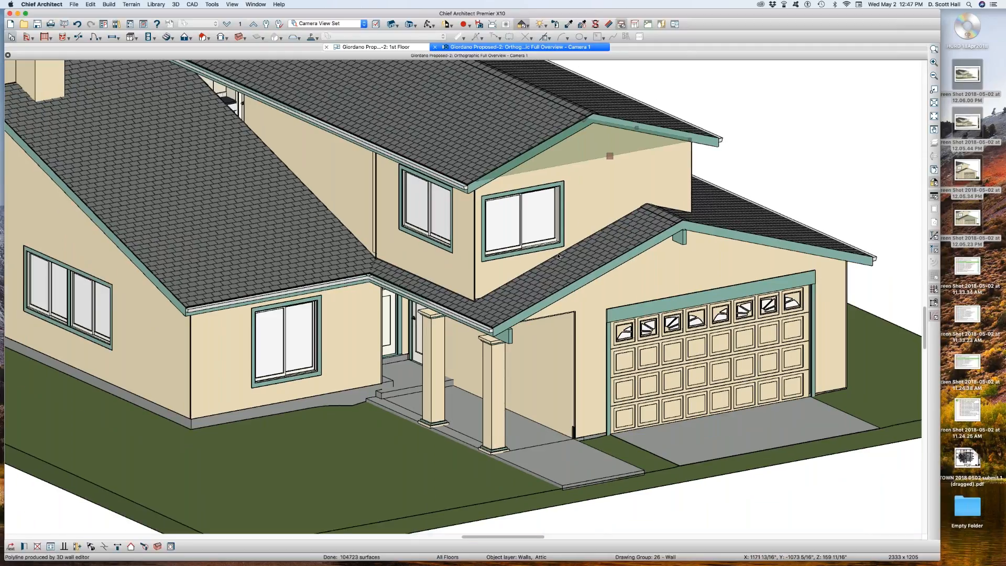
{"action": "left_click", "coordinate": [634, 275]}
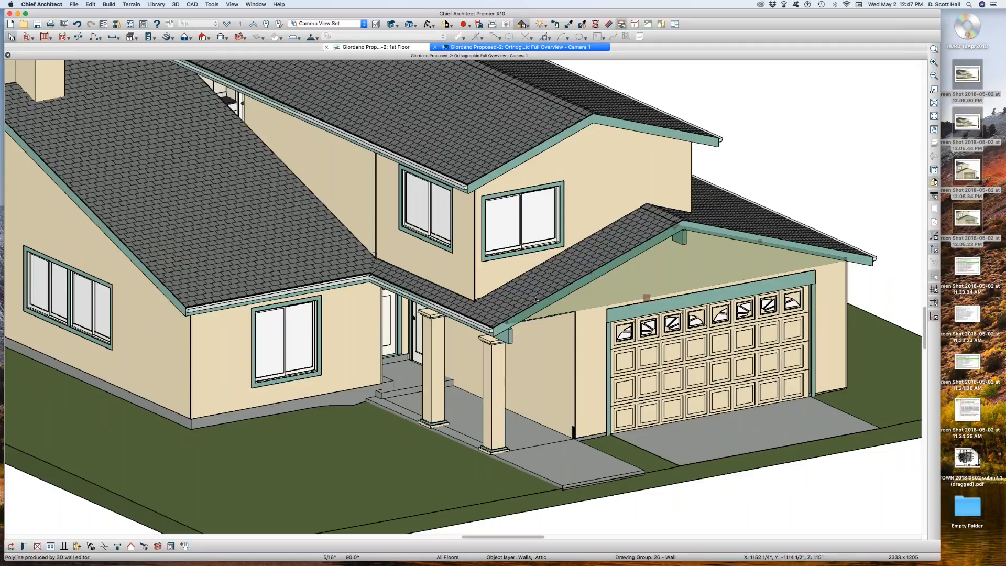
{"action": "scroll", "coordinate": [544, 278], "scroll_direction": "up", "scroll_amount": 1}
{"action": "left_click", "coordinate": [552, 266]}
{"action": "key", "text": "Escape"}
{"action": "scroll", "coordinate": [557, 279], "scroll_direction": "down", "scroll_amount": 3}
{"action": "left_click", "coordinate": [557, 279]}
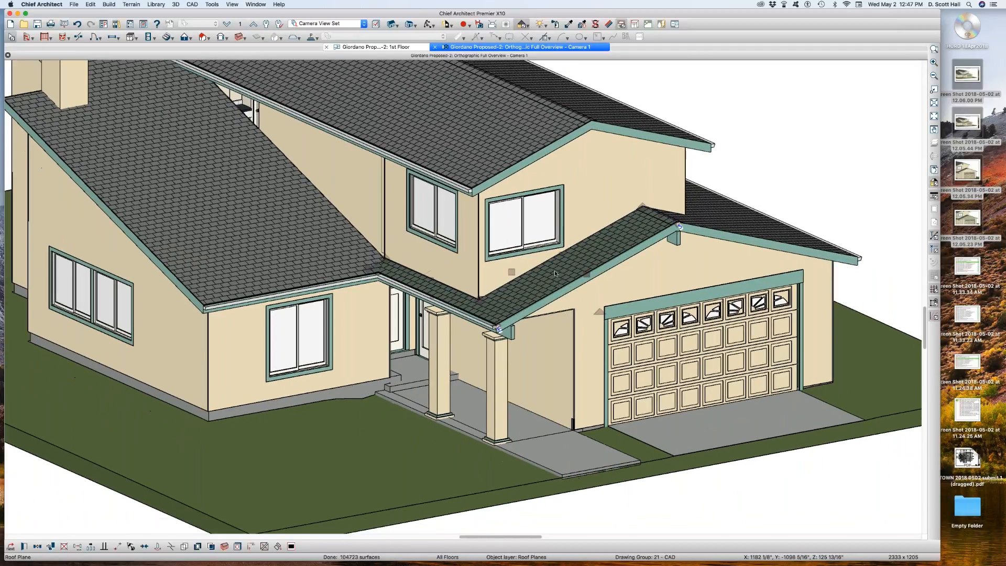
Examine the trusses, joists and stairs in a framing overview, check the 3D Framing Set layers and close the view.
{"action": "key", "text": "shift+f"}
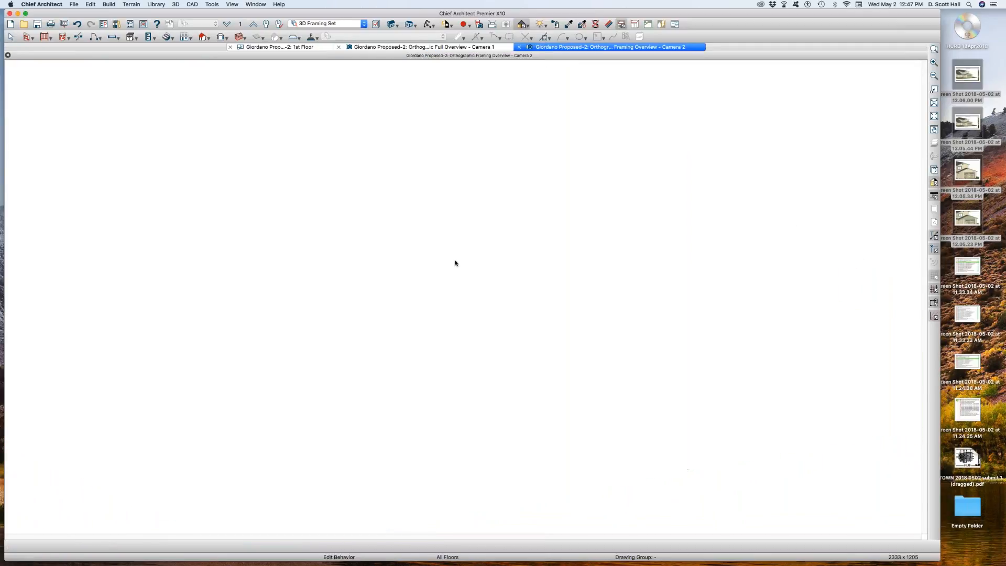
{"action": "left_click_drag", "start_coordinate": [437, 300], "coordinate": [487, 346]}
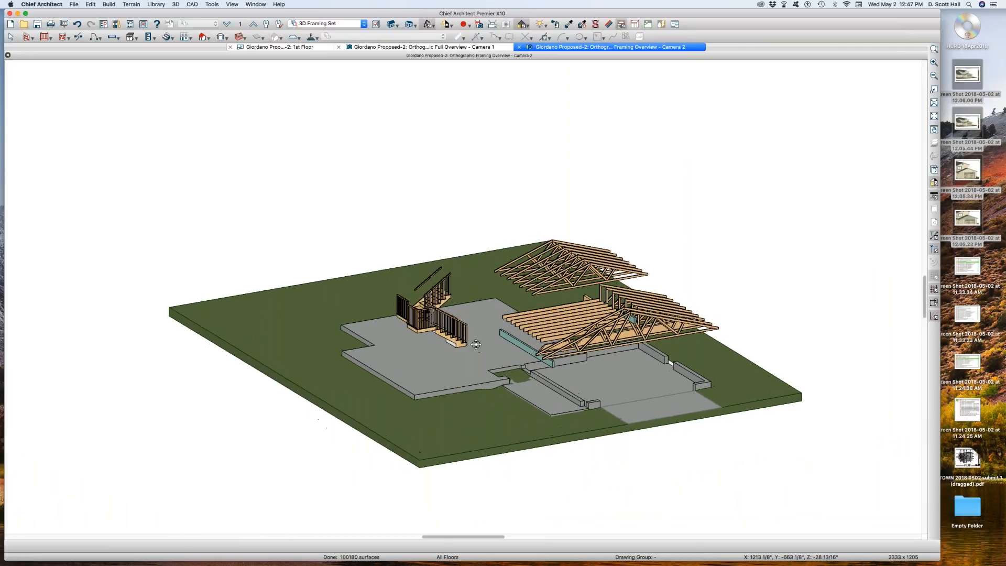
{"action": "scroll", "coordinate": [487, 346], "scroll_direction": "up", "scroll_amount": 5}
{"action": "left_click_drag", "start_coordinate": [282, 272], "coordinate": [325, 253]}
{"action": "left_click", "coordinate": [310, 242]}
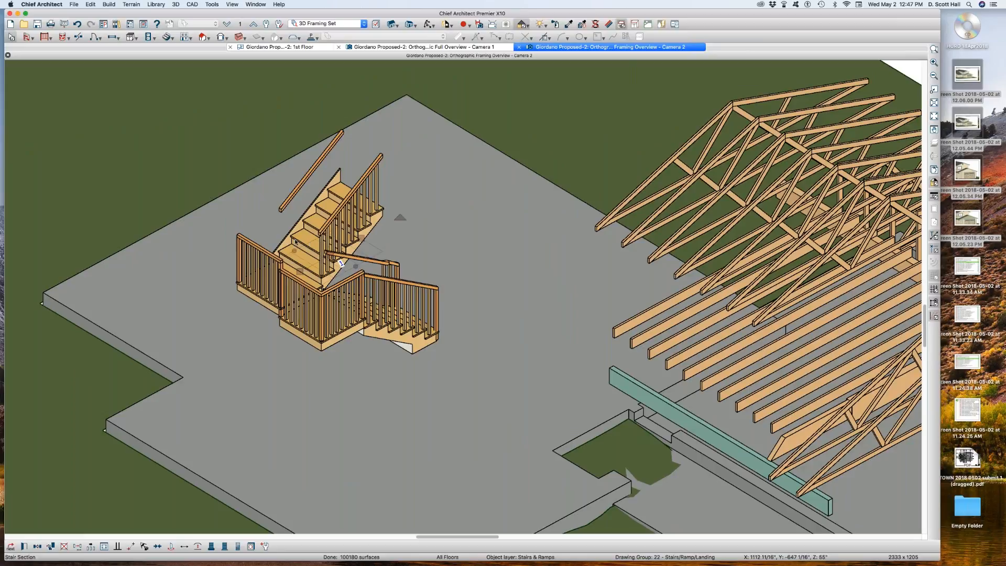
{"action": "key", "text": "super+l"}
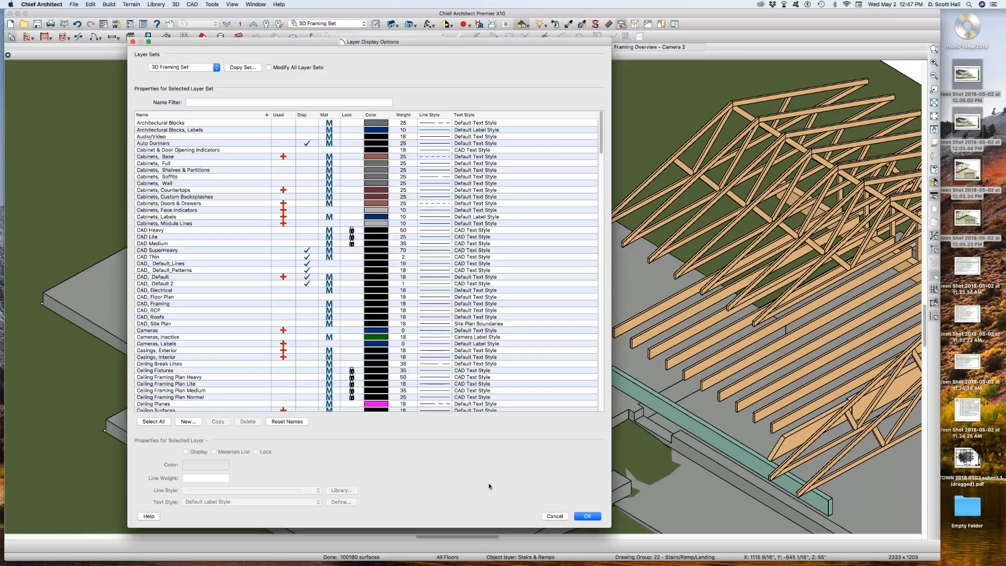
{"action": "left_click", "coordinate": [556, 516]}
{"action": "scroll", "coordinate": [390, 355], "scroll_direction": "down", "scroll_amount": 3}
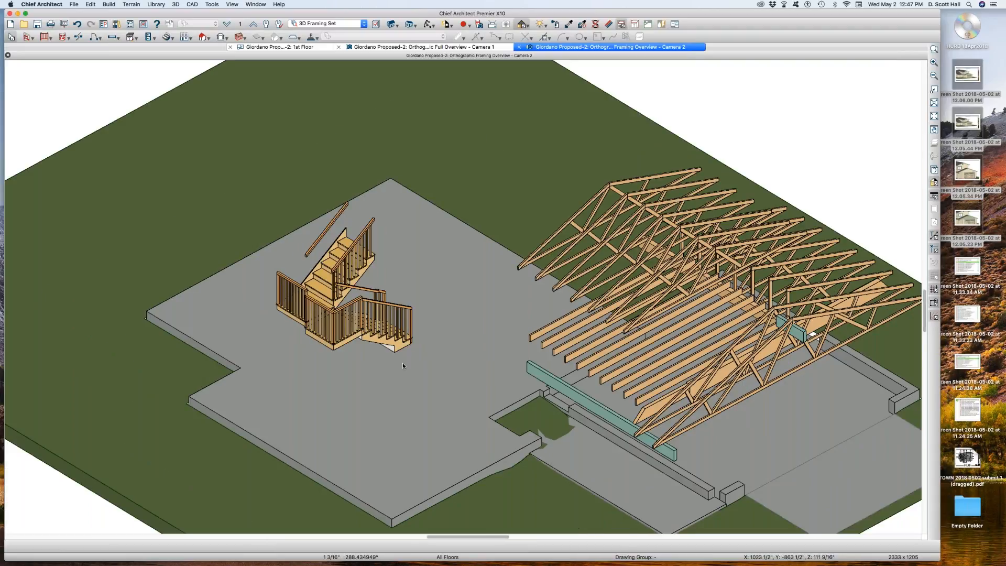
{"action": "key", "text": "super+w"}
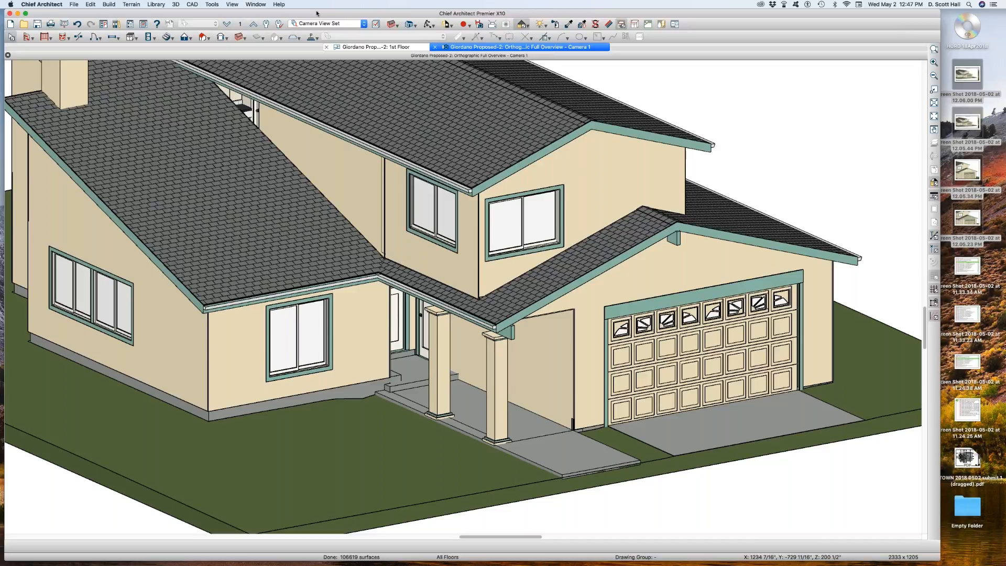
Turn on automatic building of floor and ceiling framing for the foundation, wall framing and roof framing.
{"action": "left_click", "coordinate": [239, 38]}
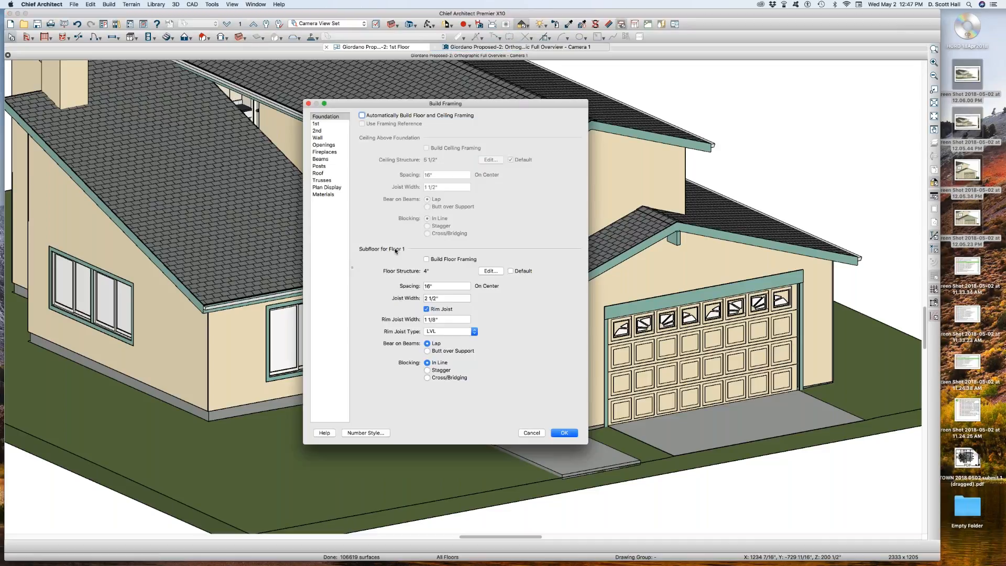
{"action": "left_click", "coordinate": [373, 116]}
{"action": "left_click", "coordinate": [326, 139]}
{"action": "left_click", "coordinate": [386, 115]}
{"action": "left_click", "coordinate": [318, 173]}
{"action": "left_click", "coordinate": [398, 117]}
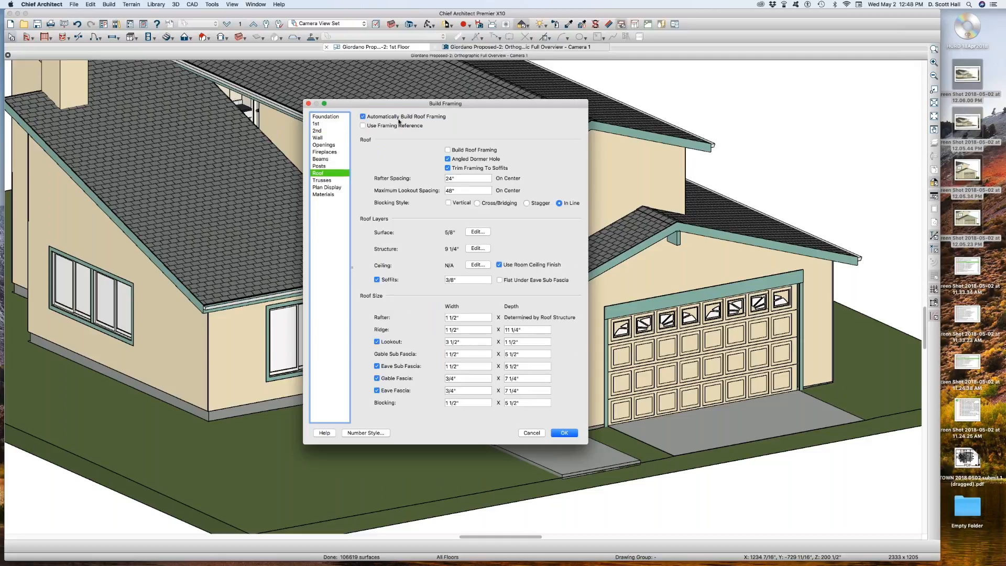
{"action": "key", "text": "Return"}
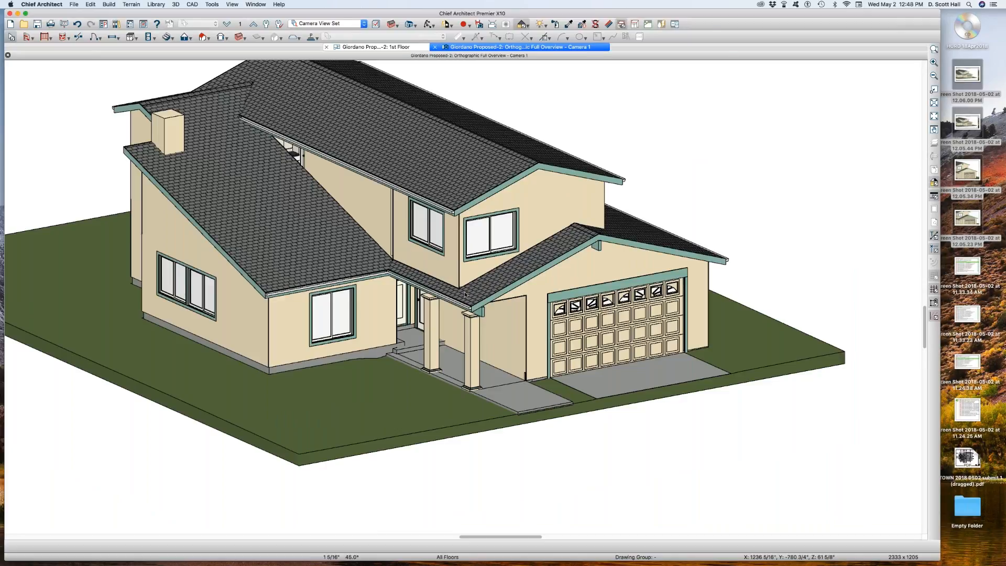
Examine the complete house framing in a new framing overview and close that view.
{"action": "key", "text": "f"}
{"action": "middle_click_drag", "start_coordinate": [430, 297], "coordinate": [553, 280]}
{"action": "left_click_drag", "start_coordinate": [553, 280], "coordinate": [550, 332]}
{"action": "scroll", "coordinate": [607, 348], "scroll_direction": "up", "scroll_amount": 2}
{"action": "left_click_drag", "start_coordinate": [608, 348], "coordinate": [570, 399]}
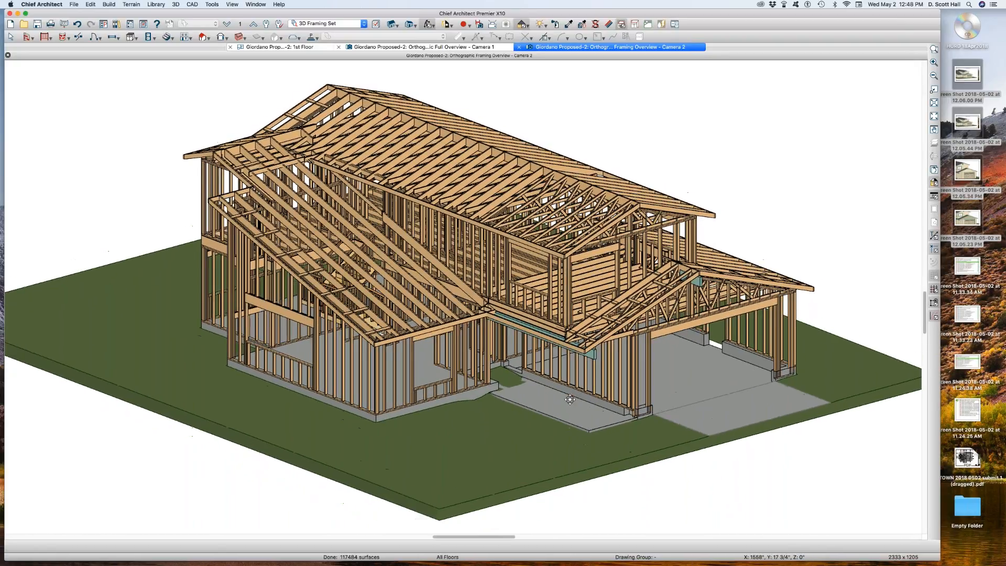
{"action": "key", "text": "super+w"}
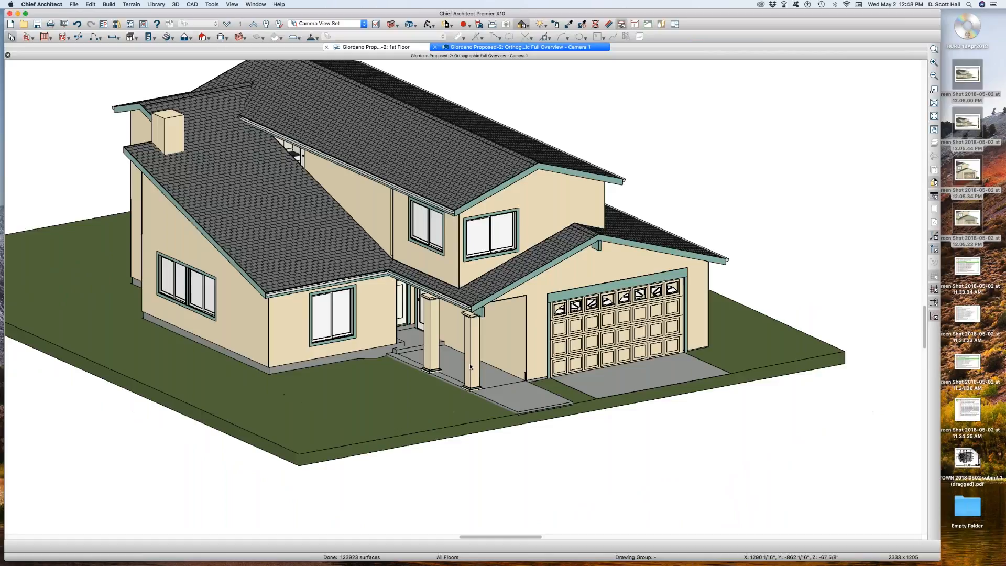
Close the full overview and examine the foundation plan of the house, porch and garage.
{"action": "left_click", "coordinate": [464, 351]}
{"action": "key", "text": "super+w"}
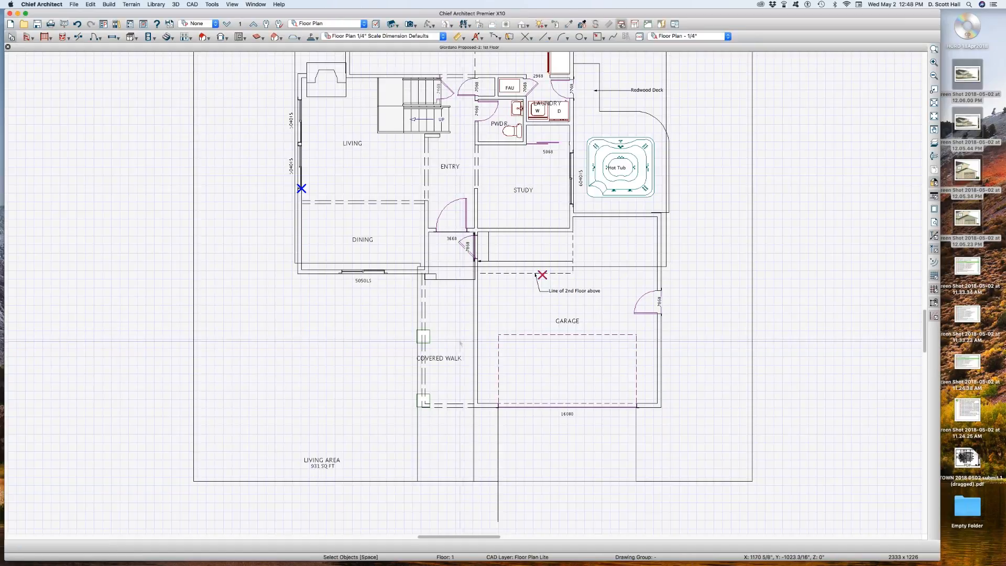
{"action": "key", "text": "Page_Down"}
{"action": "scroll", "coordinate": [407, 358], "scroll_direction": "down", "scroll_amount": 2}
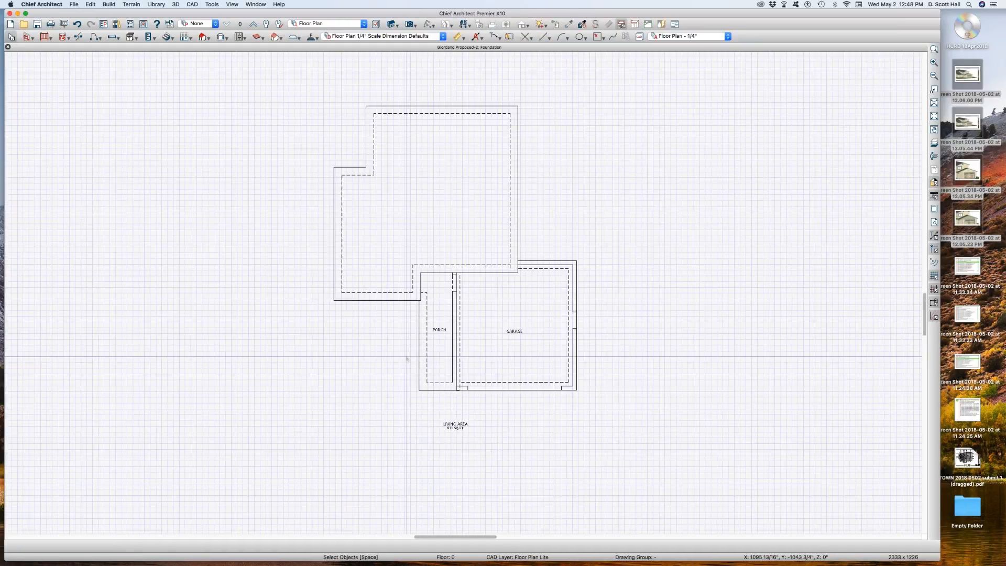
{"action": "scroll", "coordinate": [477, 236], "scroll_direction": "up", "scroll_amount": 2}
{"action": "scroll", "coordinate": [448, 245], "scroll_direction": "down", "scroll_amount": 2}
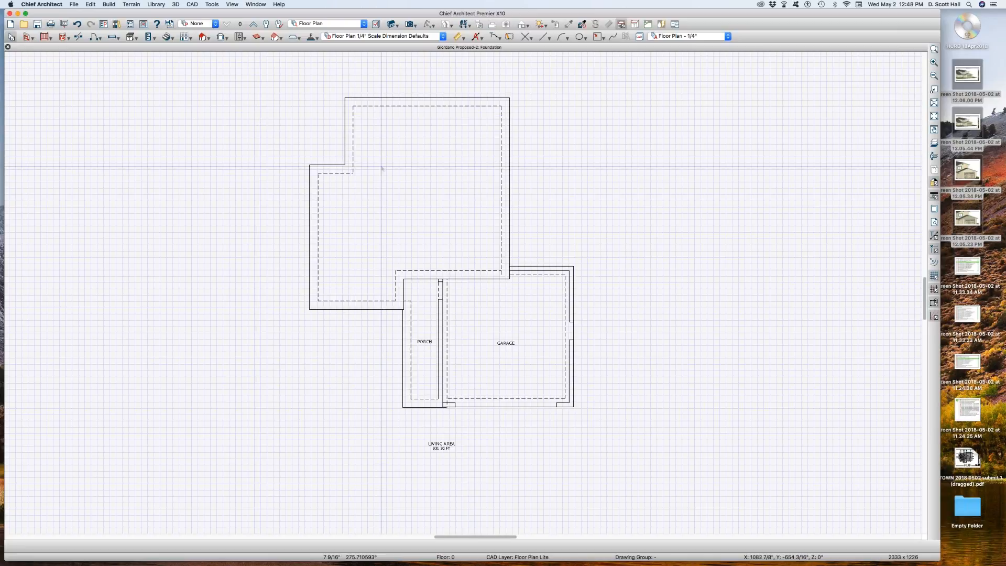
{"action": "scroll", "coordinate": [592, 207], "scroll_direction": "up", "scroll_amount": 4}
{"action": "scroll", "coordinate": [561, 202], "scroll_direction": "down", "scroll_amount": 4}
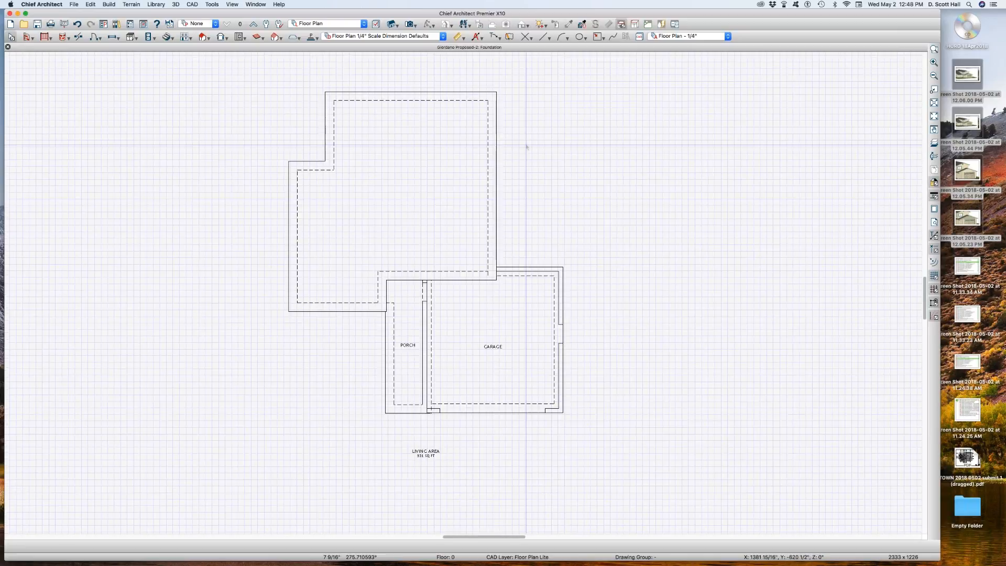
{"action": "scroll", "coordinate": [525, 149], "scroll_direction": "up", "scroll_amount": 1}
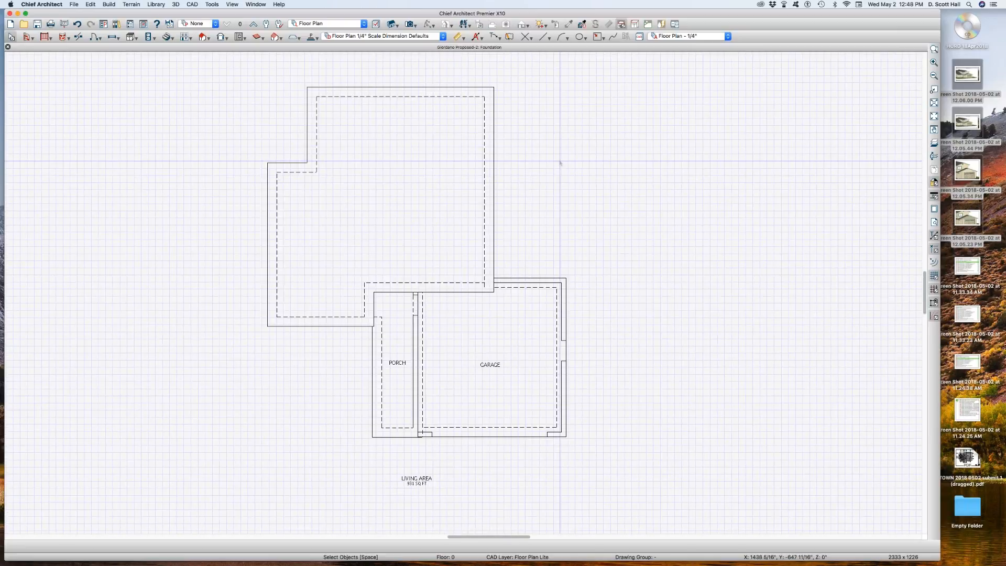
Open a floor overview of the foundation and examine the slab, porch and garage stem walls.
{"action": "key", "text": "shift+o"}
{"action": "left_click_drag", "start_coordinate": [322, 314], "coordinate": [402, 299]}
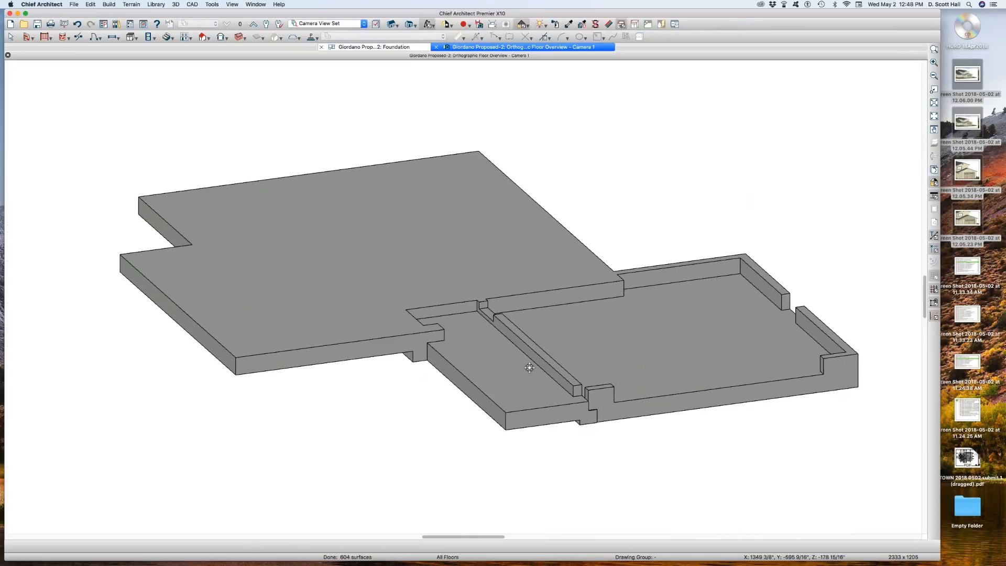
{"action": "scroll", "coordinate": [529, 366], "scroll_direction": "up", "scroll_amount": 3}
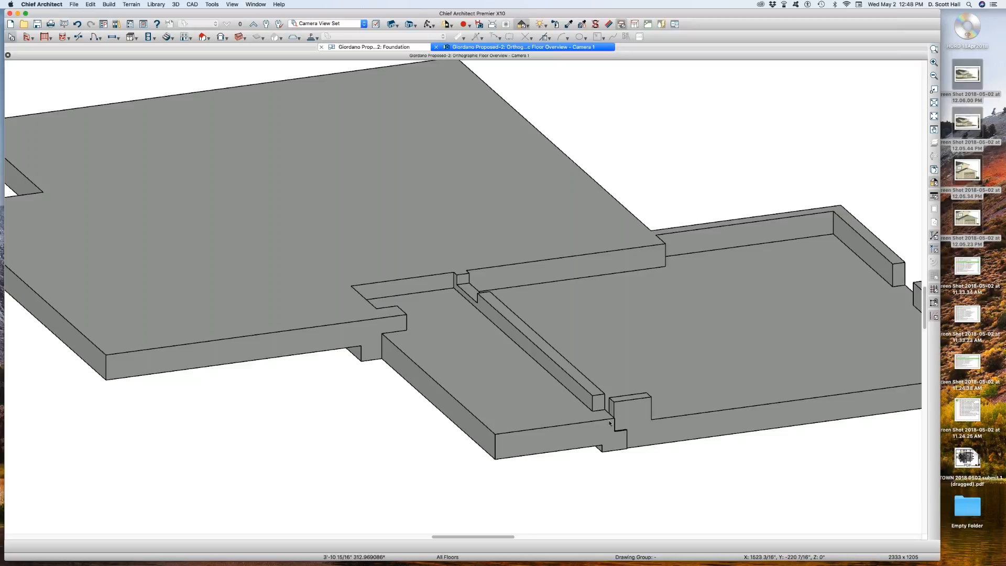
{"action": "scroll", "coordinate": [500, 339], "scroll_direction": "down", "scroll_amount": 3}
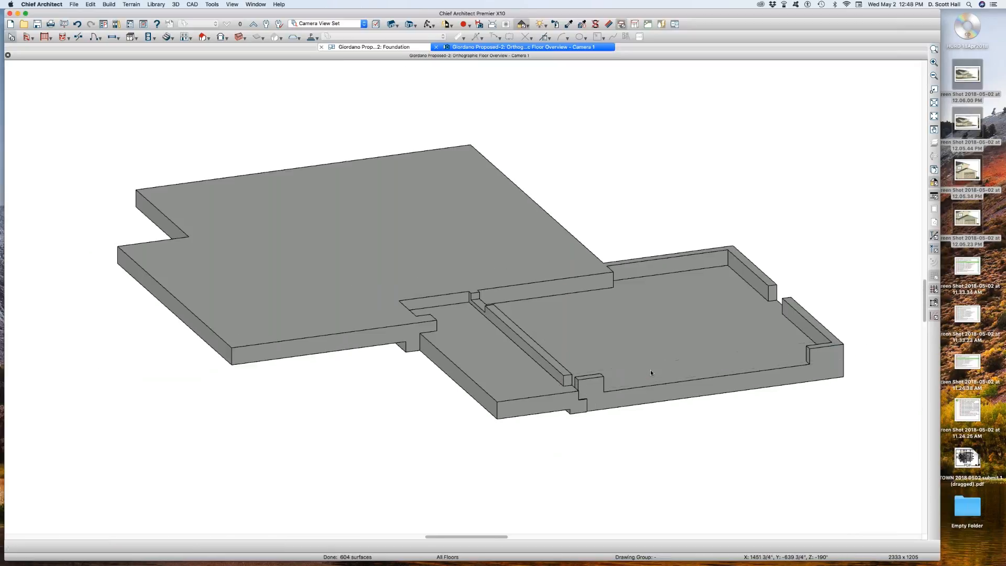
Create a full overview of the house and tile it beside the foundation plan and the foundation floor overview.
{"action": "key", "text": "shift+t"}
{"action": "left_click", "coordinate": [661, 359]}
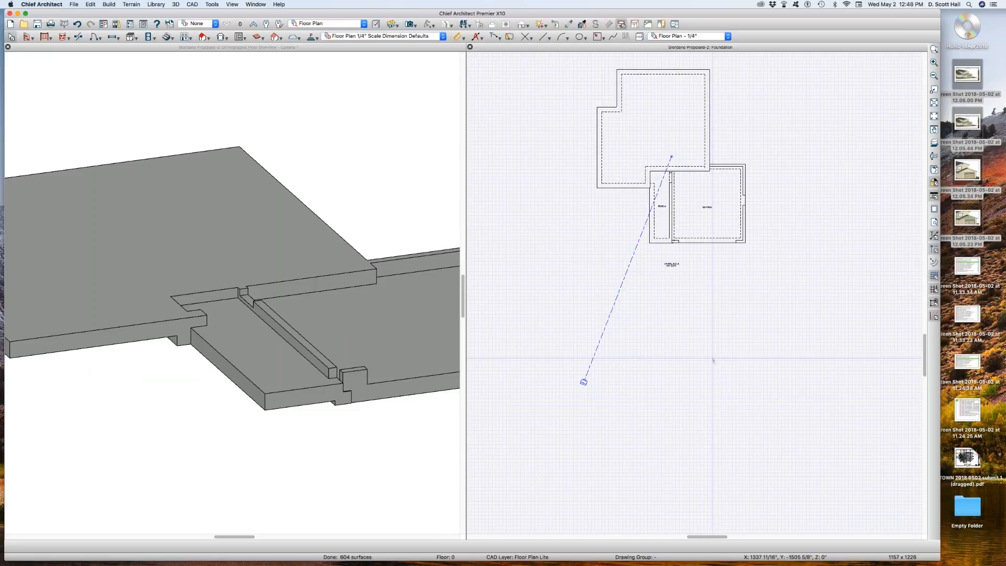
{"action": "key", "text": "shift+o"}
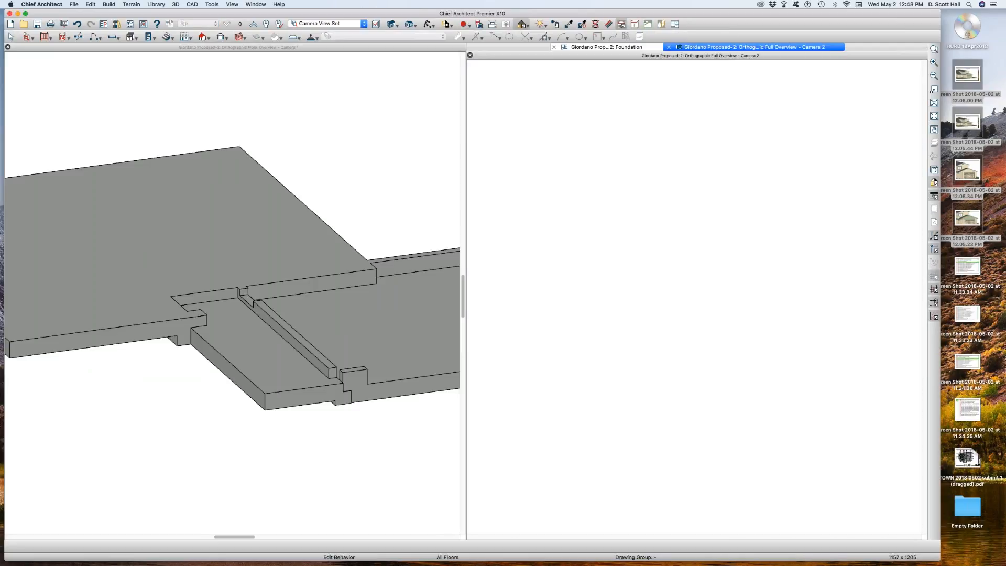
{"action": "key", "text": "shift+t"}
{"action": "mouse_move", "coordinate": [215, 314]}
{"action": "left_mouse_down"}
{"action": "mouse_move", "coordinate": [218, 327]}
{"action": "mouse_move", "coordinate": [229, 296]}
{"action": "mouse_move", "coordinate": [200, 319]}
{"action": "left_mouse_up"}
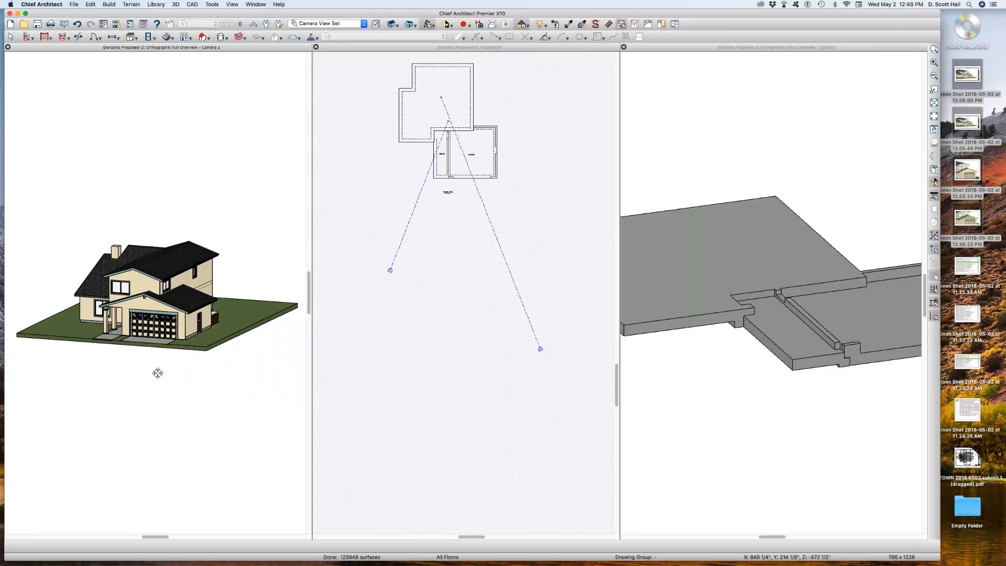
Examine the wall bottom at the garage's front corner and compare it with the garage stem walls in the foundation overview.
{"action": "scroll", "coordinate": [220, 355], "scroll_direction": "up", "scroll_amount": 5}
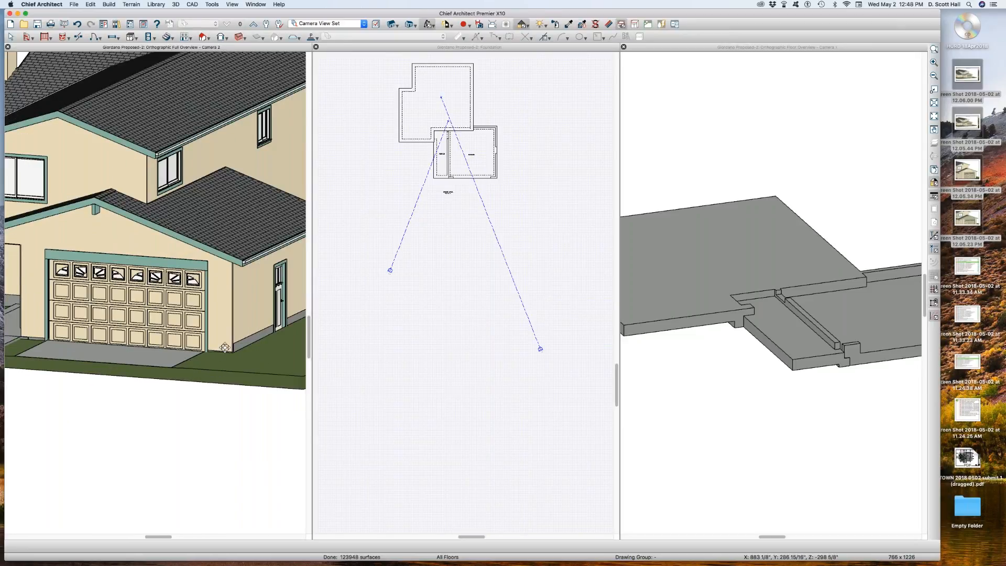
{"action": "scroll", "coordinate": [223, 350], "scroll_direction": "up", "scroll_amount": 4}
{"action": "scroll", "coordinate": [237, 337], "scroll_direction": "up", "scroll_amount": 3}
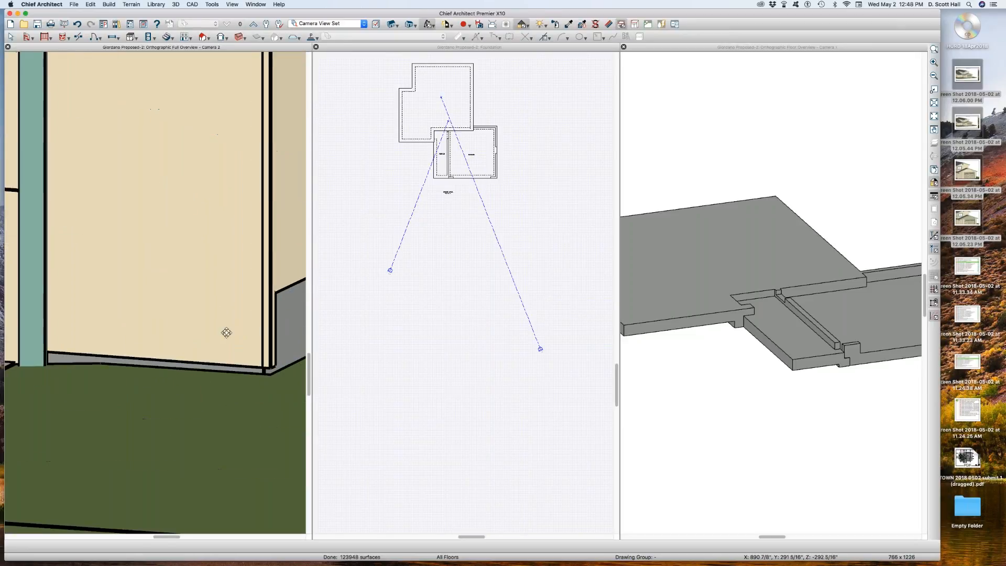
{"action": "scroll", "coordinate": [185, 309], "scroll_direction": "down", "scroll_amount": 2}
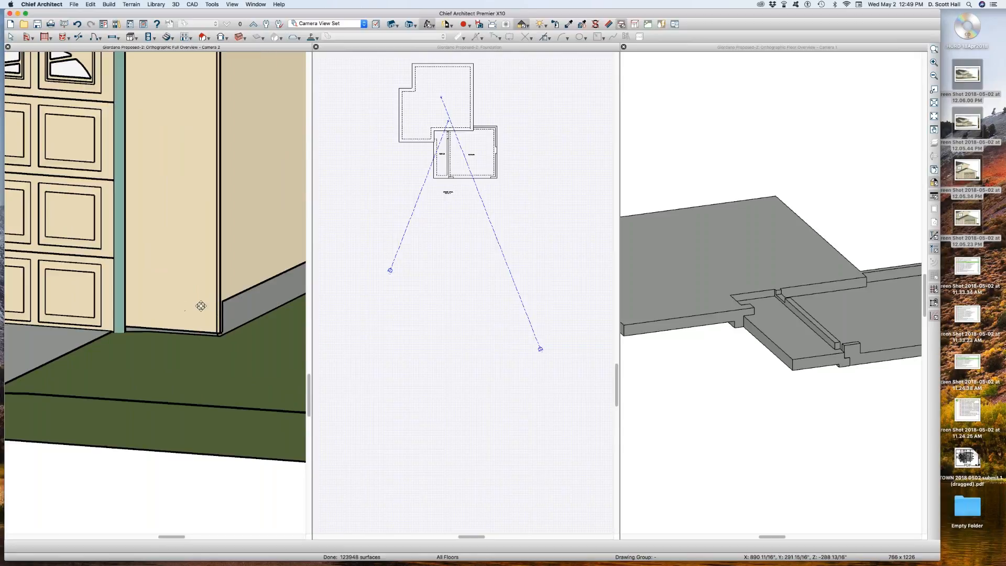
{"action": "left_click", "coordinate": [397, 270]}
{"action": "scroll", "coordinate": [237, 306], "scroll_direction": "down", "scroll_amount": 1}
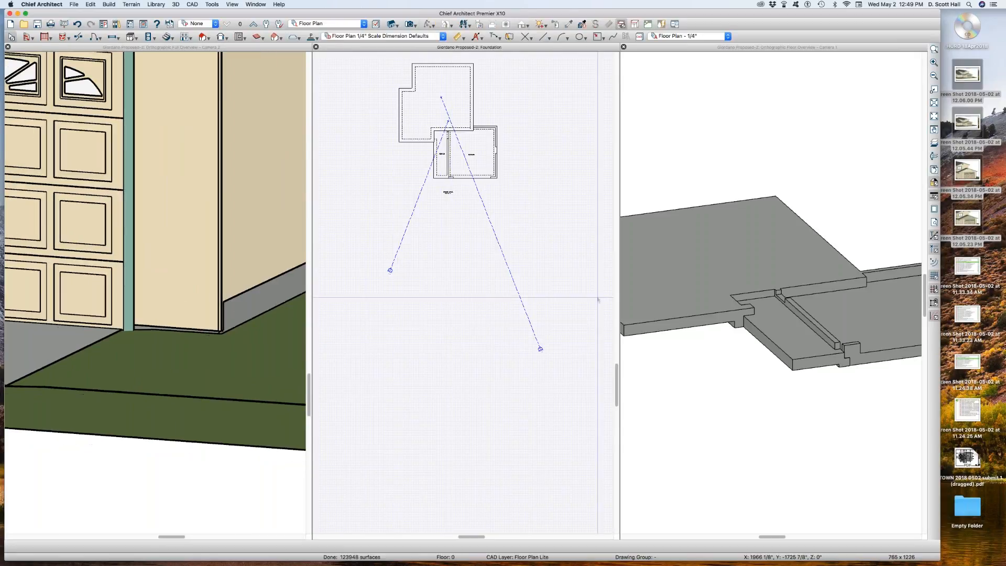
{"action": "scroll", "coordinate": [745, 275], "scroll_direction": "down", "scroll_amount": 5}
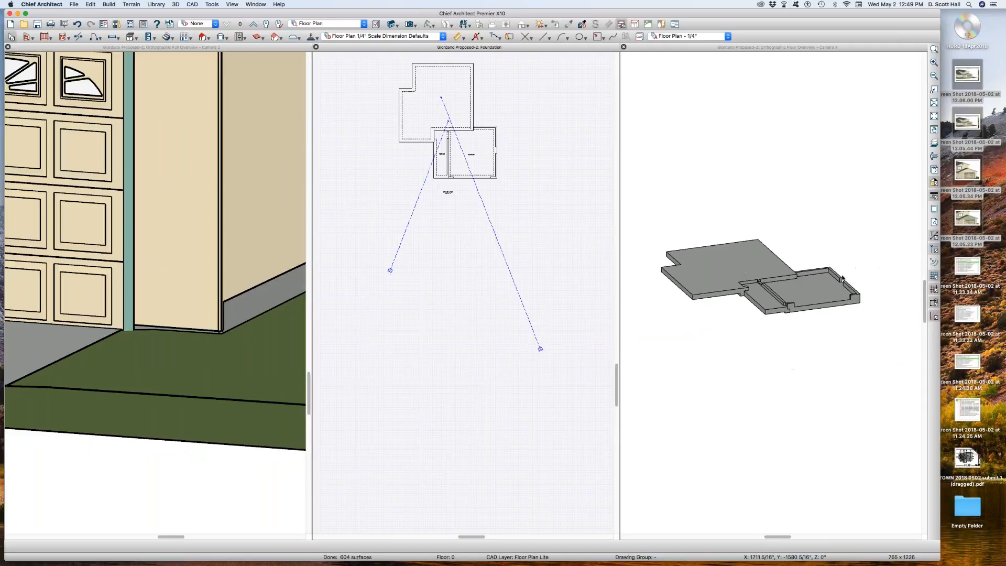
{"action": "scroll", "coordinate": [725, 285], "scroll_direction": "up", "scroll_amount": 8}
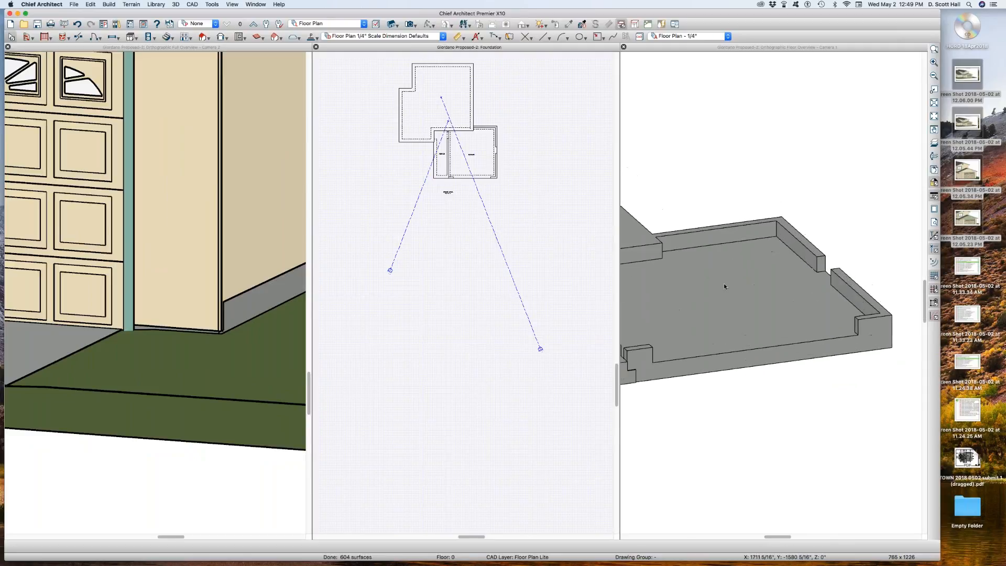
Reset the garage door wall to its default wall bottom height in the full overview.
{"action": "left_click", "coordinate": [197, 155]}
{"action": "scroll", "coordinate": [197, 155], "scroll_direction": "down", "scroll_amount": 6}
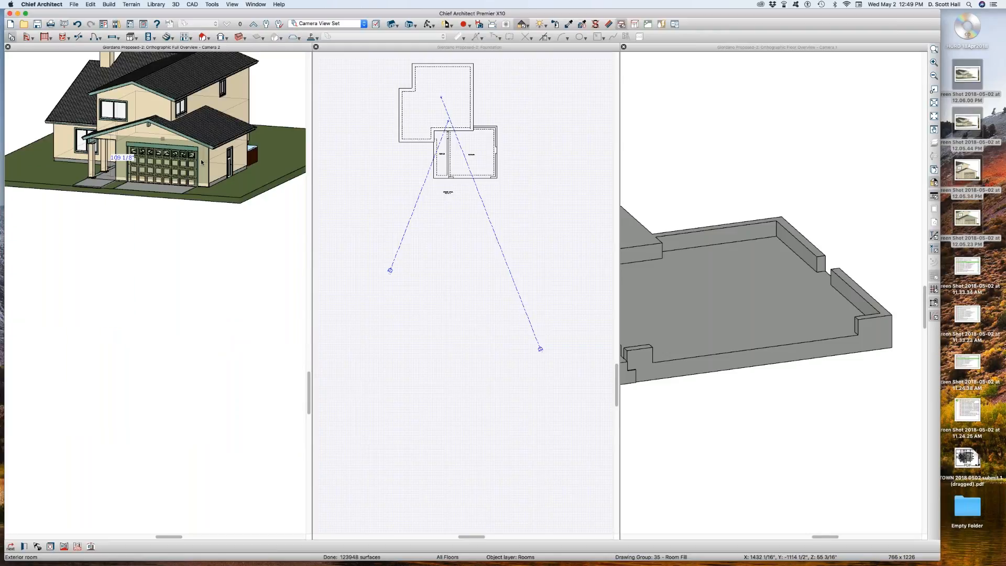
{"action": "left_click", "coordinate": [117, 155]}
{"action": "scroll", "coordinate": [117, 154], "scroll_direction": "up", "scroll_amount": 3}
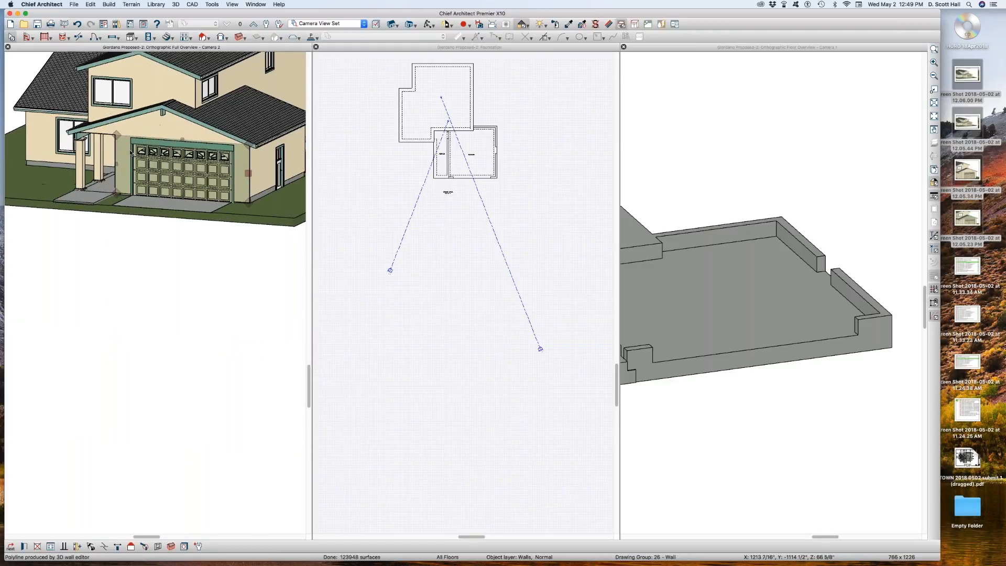
{"action": "double_click", "coordinate": [120, 161]}
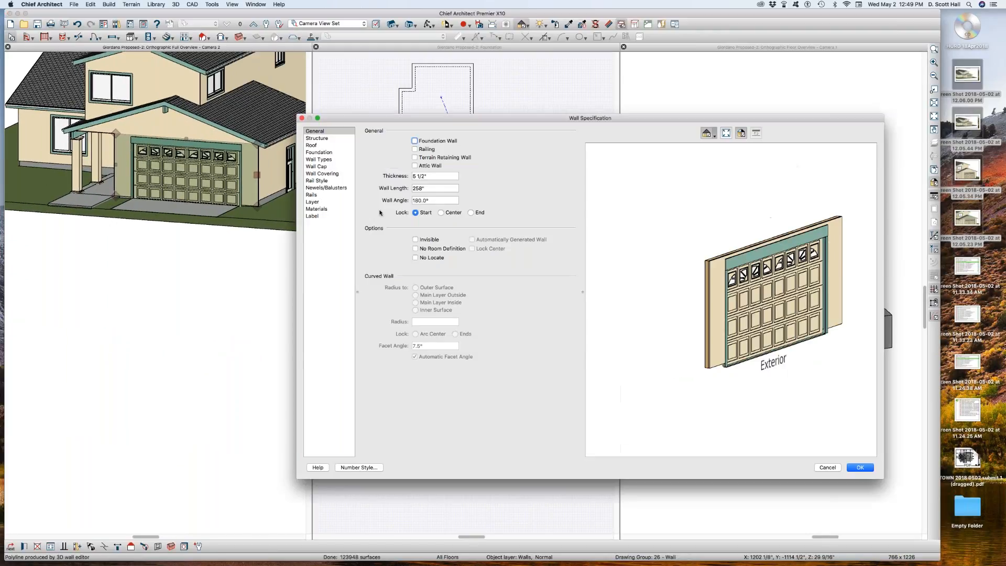
{"action": "left_click", "coordinate": [315, 138]}
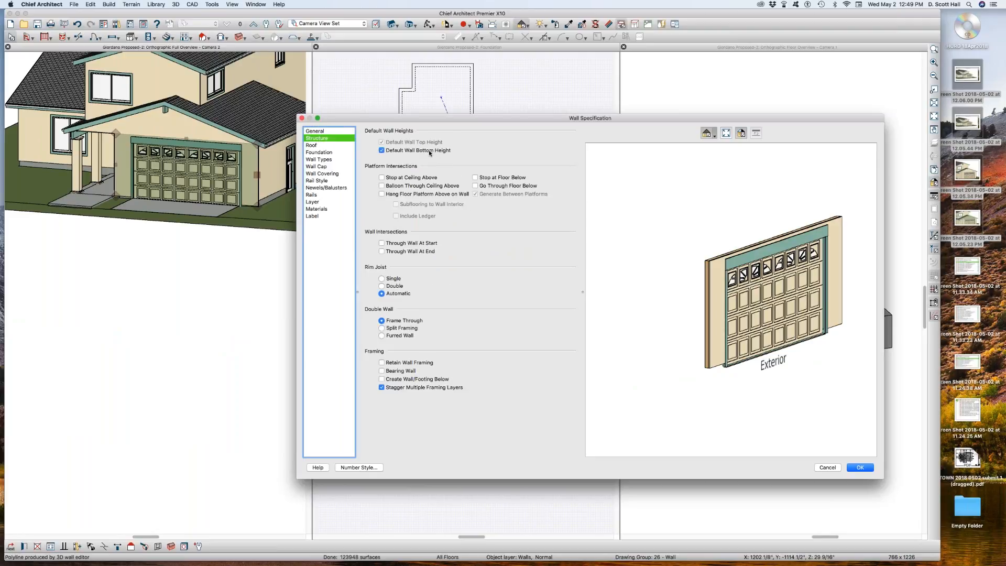
{"action": "key", "text": "Escape"}
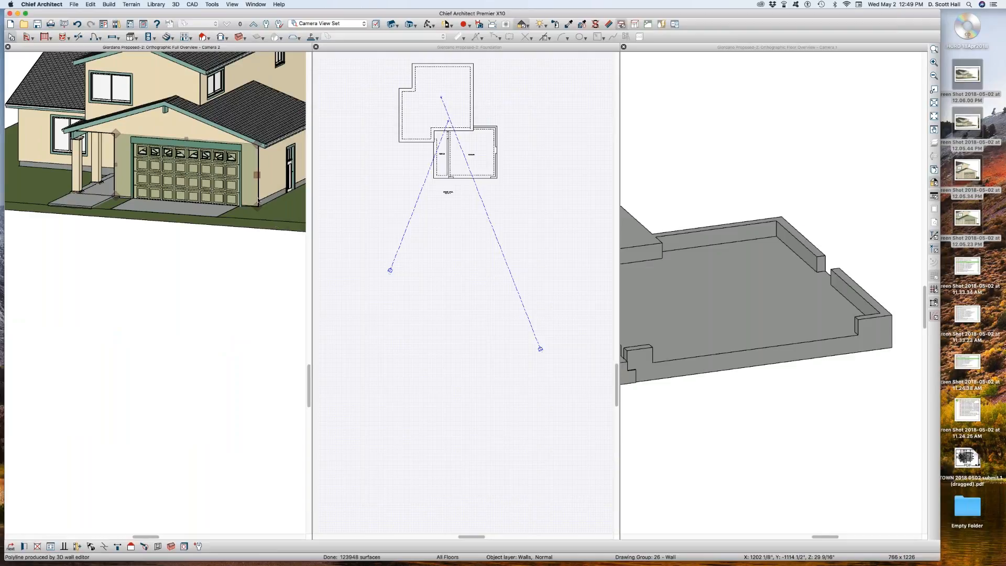
Examine the garage's front corner where the stucco walls meet the concrete stem wall, and clear the selection.
{"action": "scroll", "coordinate": [247, 207], "scroll_direction": "up", "scroll_amount": 5}
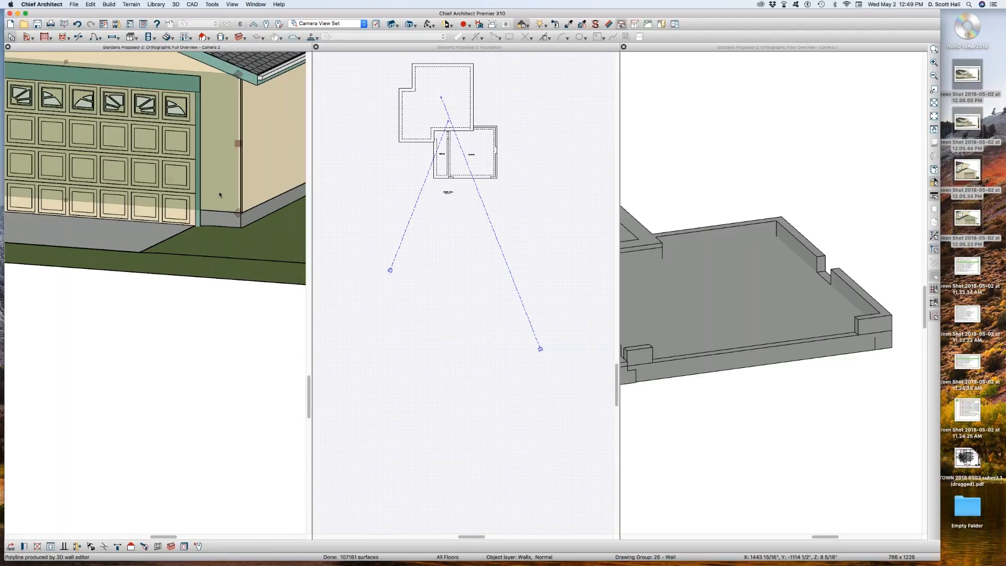
{"action": "scroll", "coordinate": [220, 200], "scroll_direction": "down", "scroll_amount": 2}
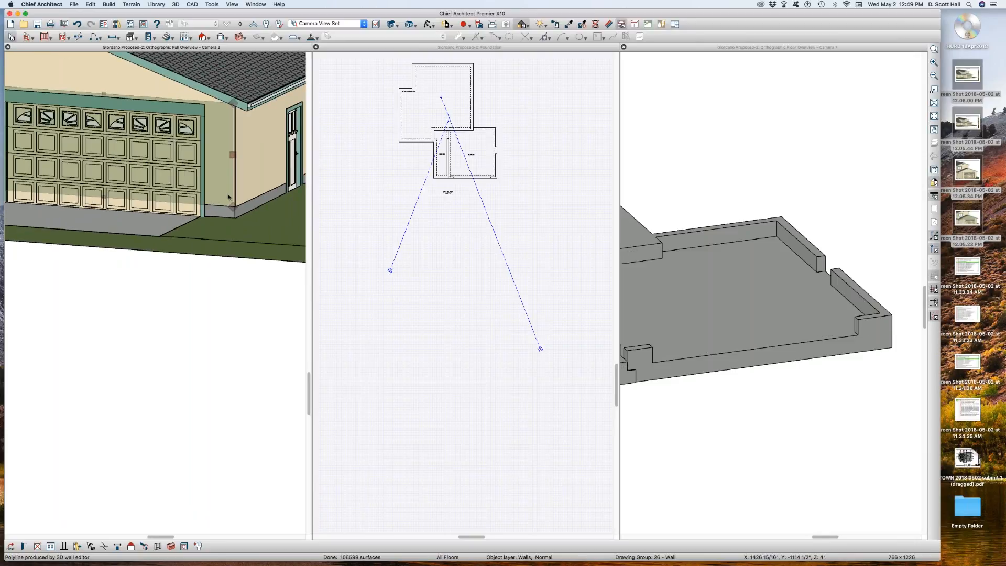
{"action": "scroll", "coordinate": [228, 194], "scroll_direction": "up", "scroll_amount": 5}
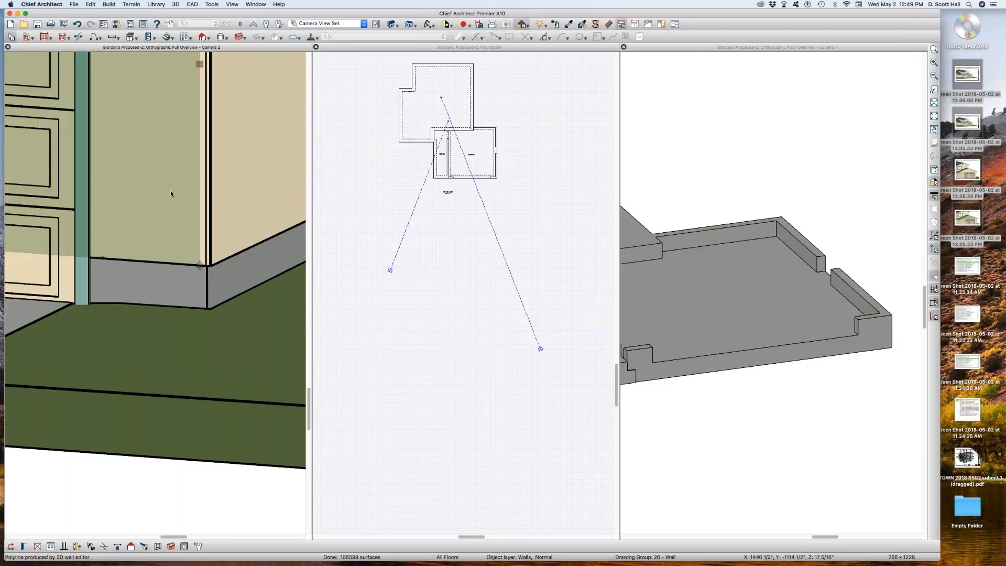
{"action": "scroll", "coordinate": [171, 193], "scroll_direction": "down", "scroll_amount": 5}
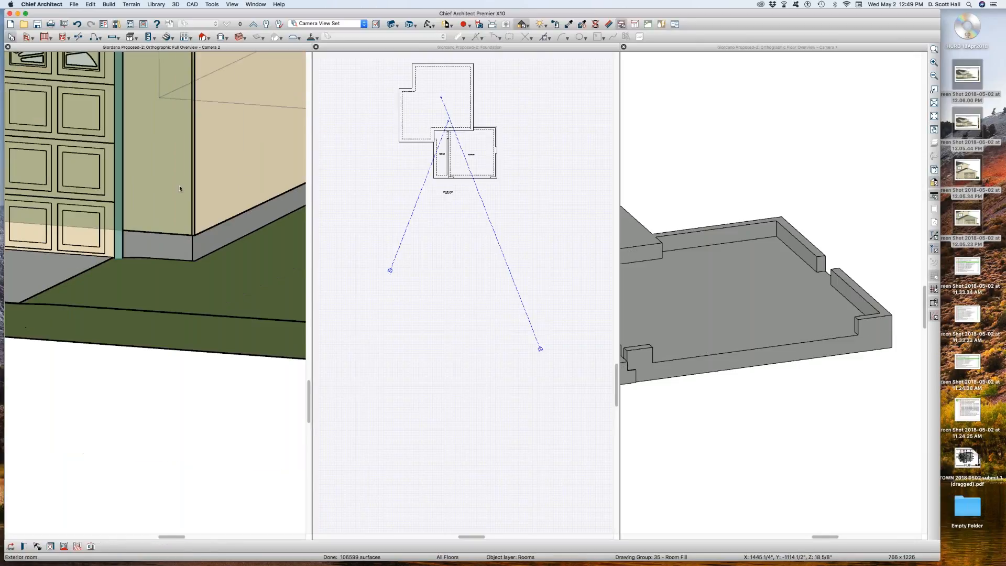
{"action": "key", "text": "Escape"}
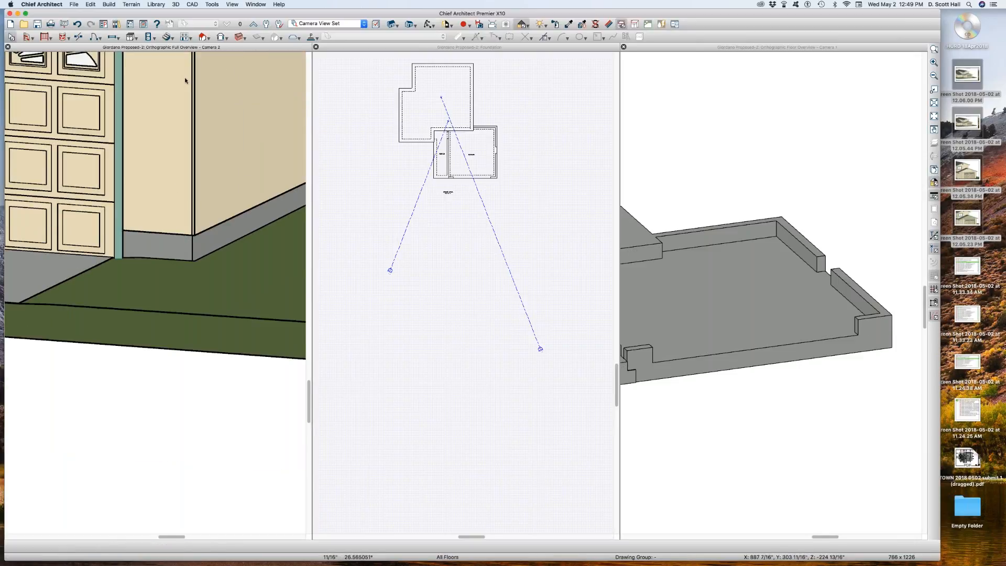
Examine the garage corner's stucco and concrete stem wall in a textured rendering, and return to the line-based rendering.
{"action": "middle_click_drag", "start_coordinate": [184, 80], "coordinate": [193, 124]}
{"action": "scroll", "coordinate": [193, 124], "scroll_direction": "down", "scroll_amount": 5}
{"action": "middle_click_drag", "start_coordinate": [201, 253], "coordinate": [201, 226]}
{"action": "scroll", "coordinate": [201, 227], "scroll_direction": "up", "scroll_amount": 6}
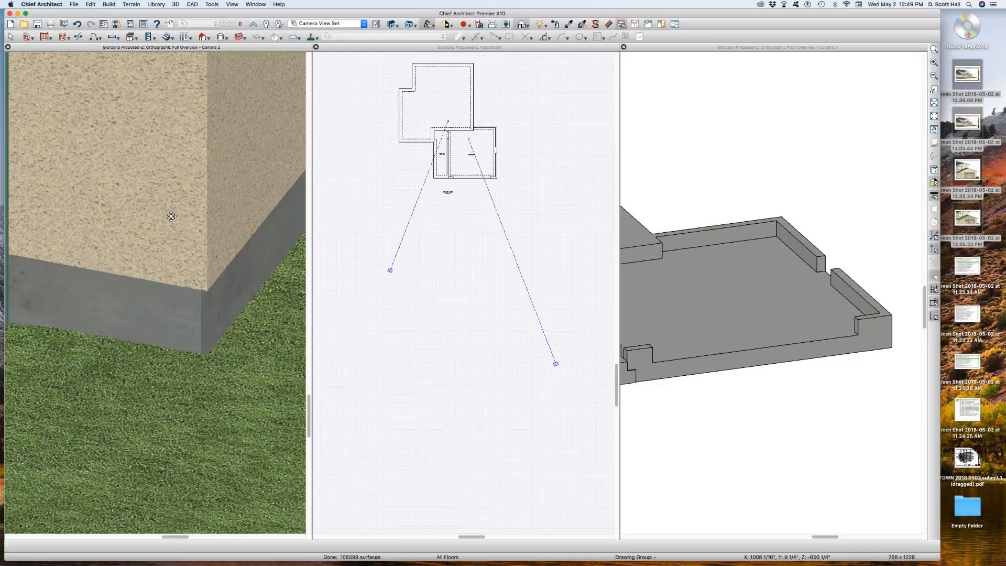
{"action": "scroll", "coordinate": [193, 237], "scroll_direction": "up", "scroll_amount": 3}
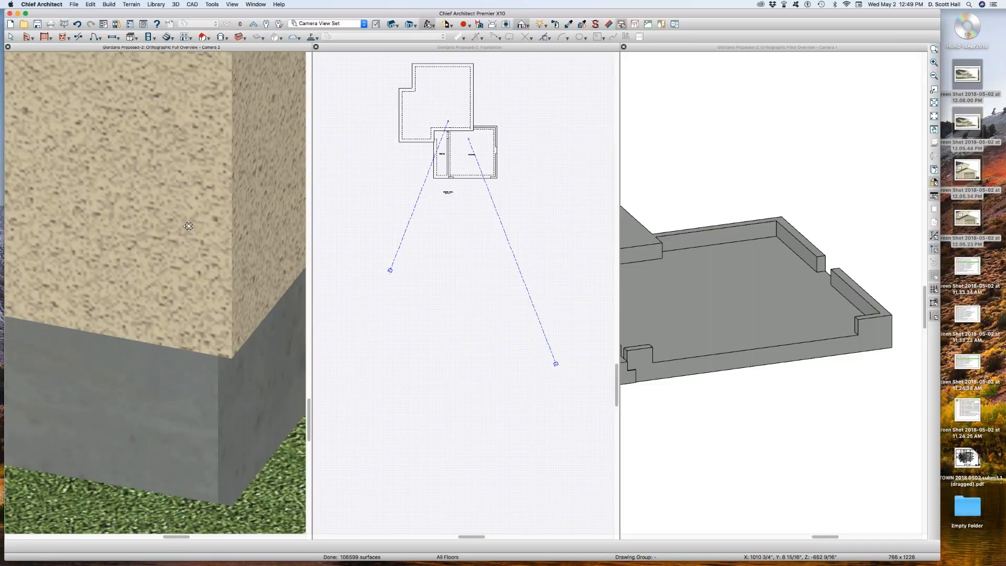
{"action": "scroll", "coordinate": [187, 228], "scroll_direction": "down", "scroll_amount": 4}
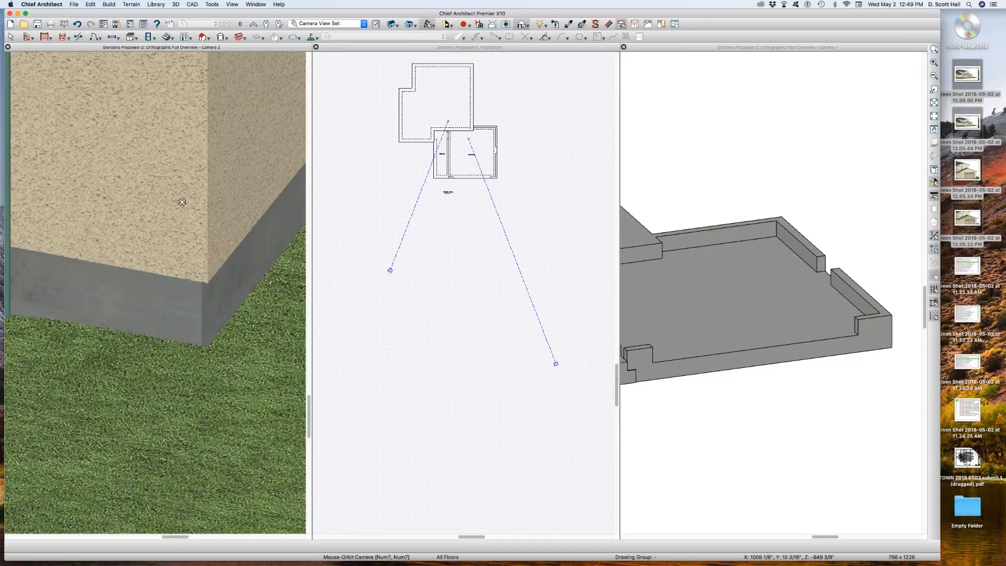
{"action": "scroll", "coordinate": [182, 202], "scroll_direction": "down", "scroll_amount": 3}
{"action": "key", "text": "space"}
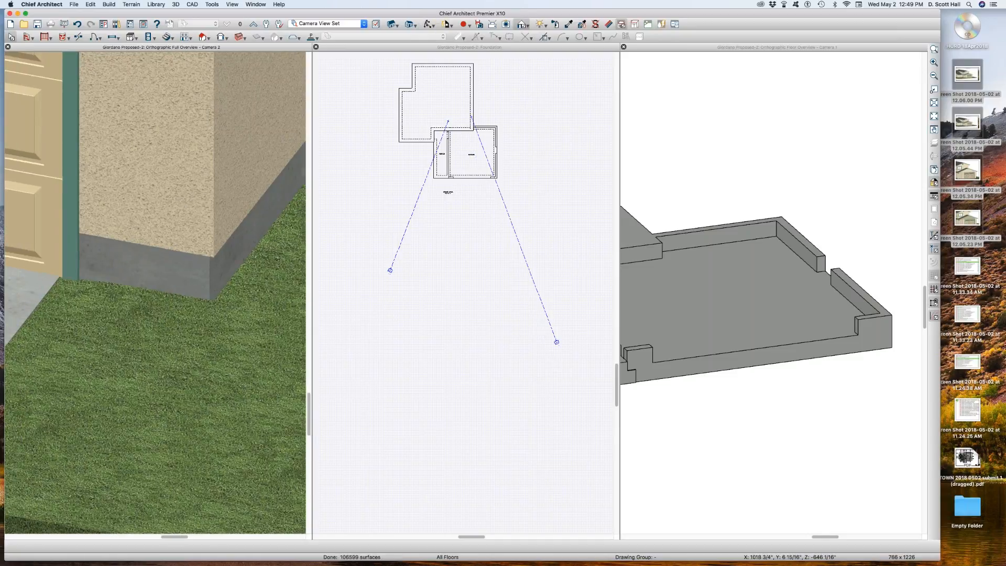
{"action": "scroll", "coordinate": [192, 202], "scroll_direction": "up", "scroll_amount": 4}
Go up to the 1st floor plan and select the two exterior walls meeting at the garage's front corner.
{"action": "left_click", "coordinate": [454, 195]}
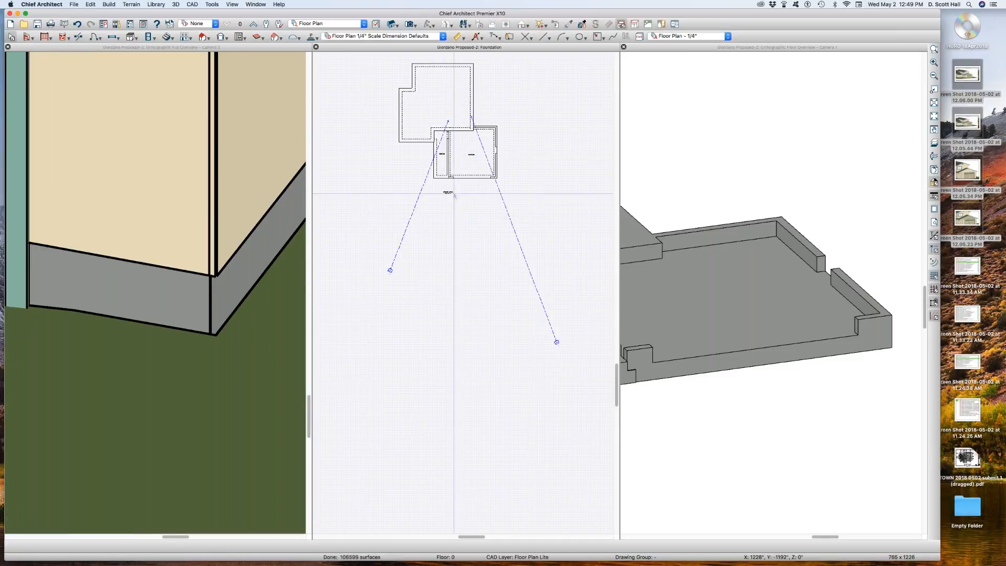
{"action": "key", "text": "Page_Up"}
{"action": "scroll", "coordinate": [508, 170], "scroll_direction": "up", "scroll_amount": 6}
{"action": "scroll", "coordinate": [459, 227], "scroll_direction": "up", "scroll_amount": 1}
{"action": "left_click", "coordinate": [484, 193]}
{"action": "scroll", "coordinate": [461, 230], "scroll_direction": "up", "scroll_amount": 3}
{"action": "left_click", "coordinate": [456, 237], "text": "shift"}
{"action": "scroll", "coordinate": [505, 245], "scroll_direction": "up", "scroll_amount": 3}
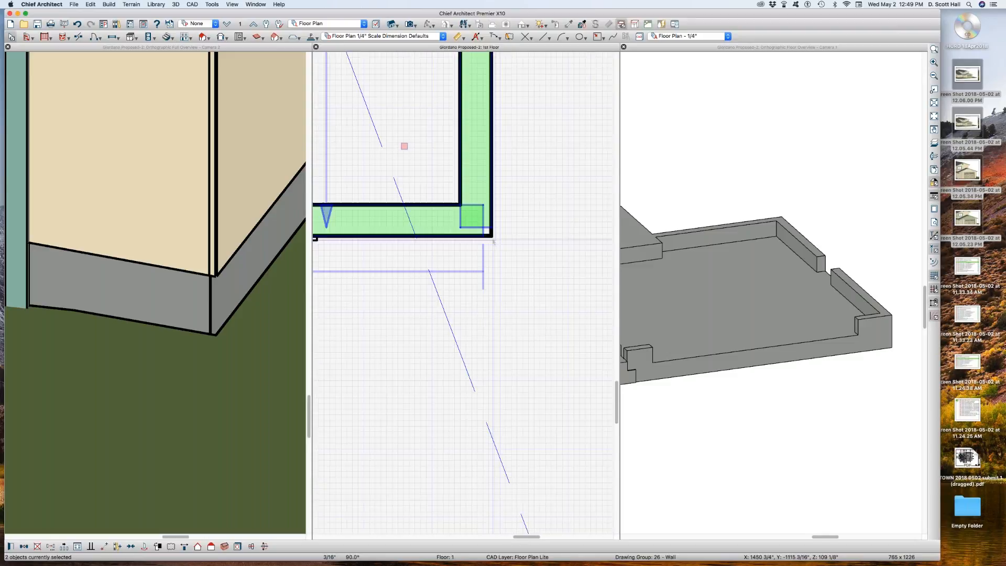
{"action": "scroll", "coordinate": [492, 241], "scroll_direction": "up", "scroll_amount": 2}
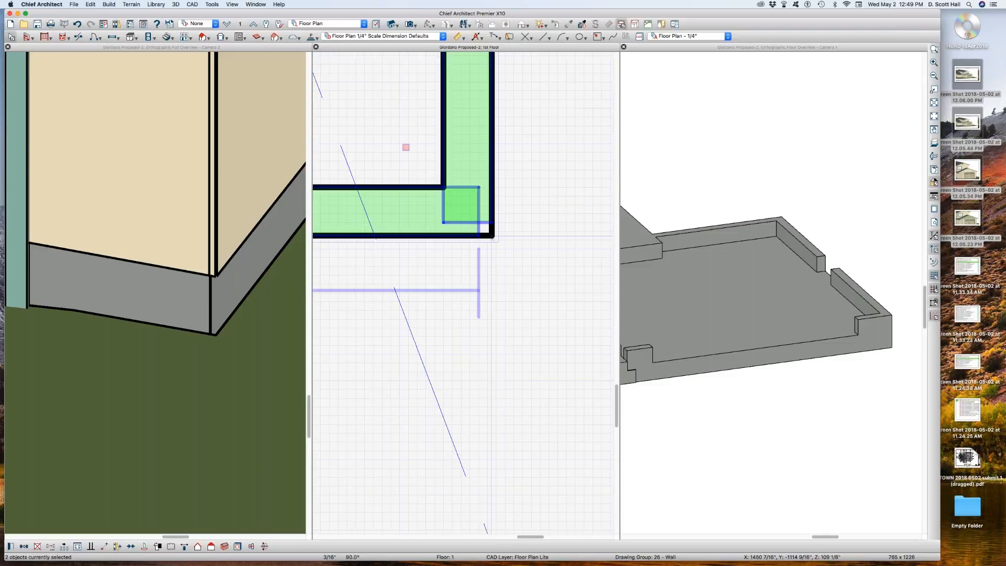
{"action": "scroll", "coordinate": [491, 239], "scroll_direction": "up", "scroll_amount": 2}
{"action": "scroll", "coordinate": [559, 236], "scroll_direction": "down", "scroll_amount": 3}
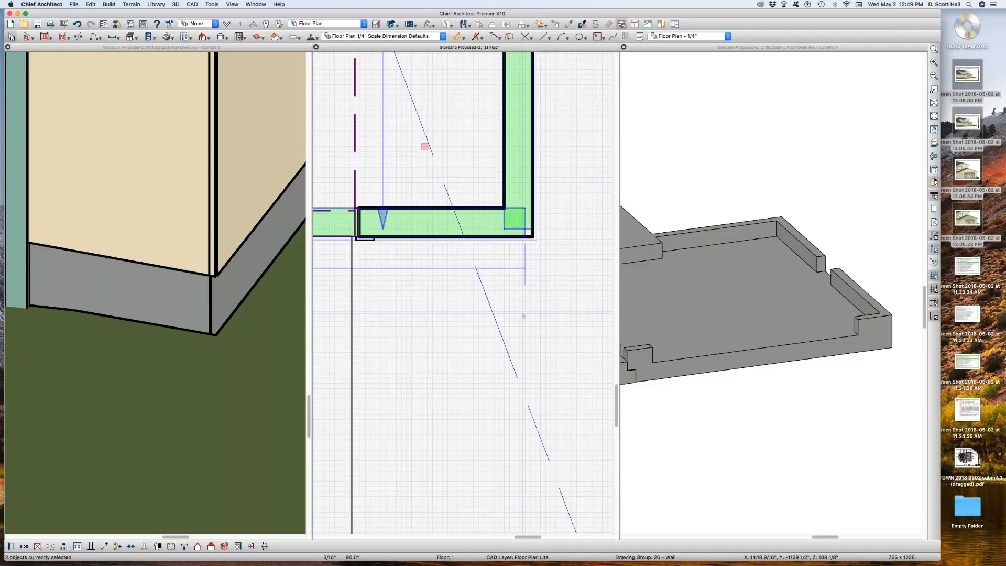
Examine the structure, roof, foundation, wall type and wall cap settings of both selected garage corner walls.
{"action": "key", "text": "super+e"}
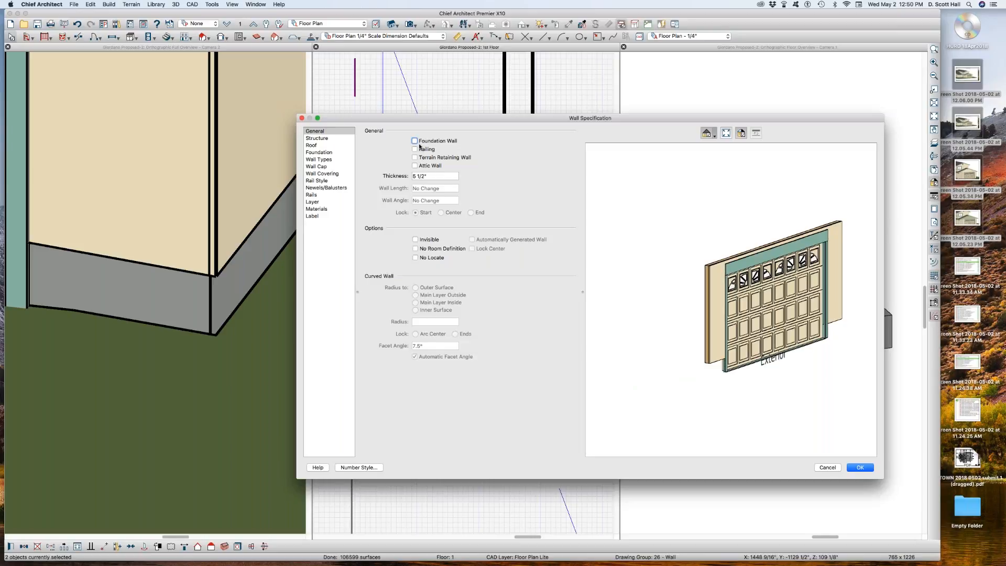
{"action": "left_click", "coordinate": [317, 138]}
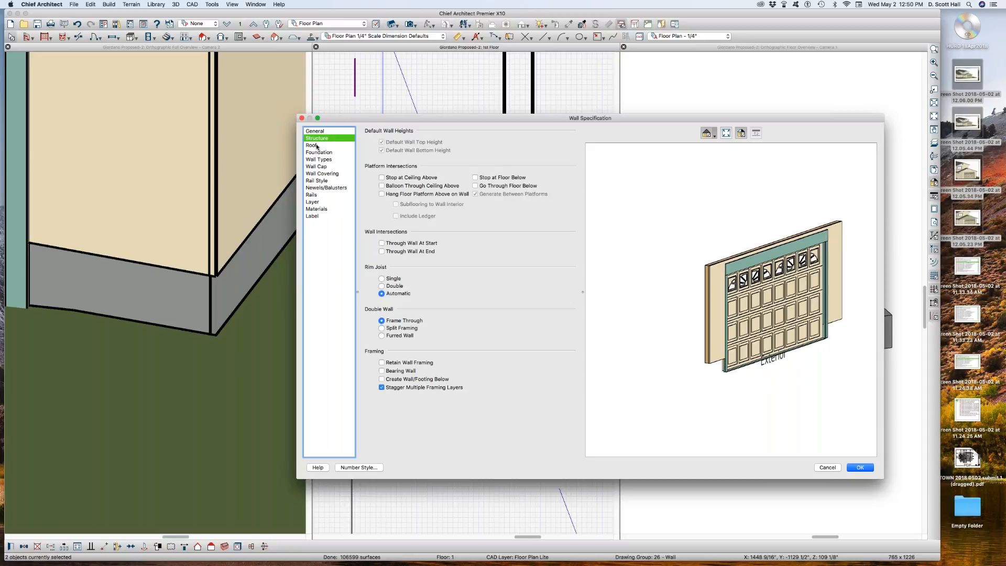
{"action": "left_click", "coordinate": [317, 146]}
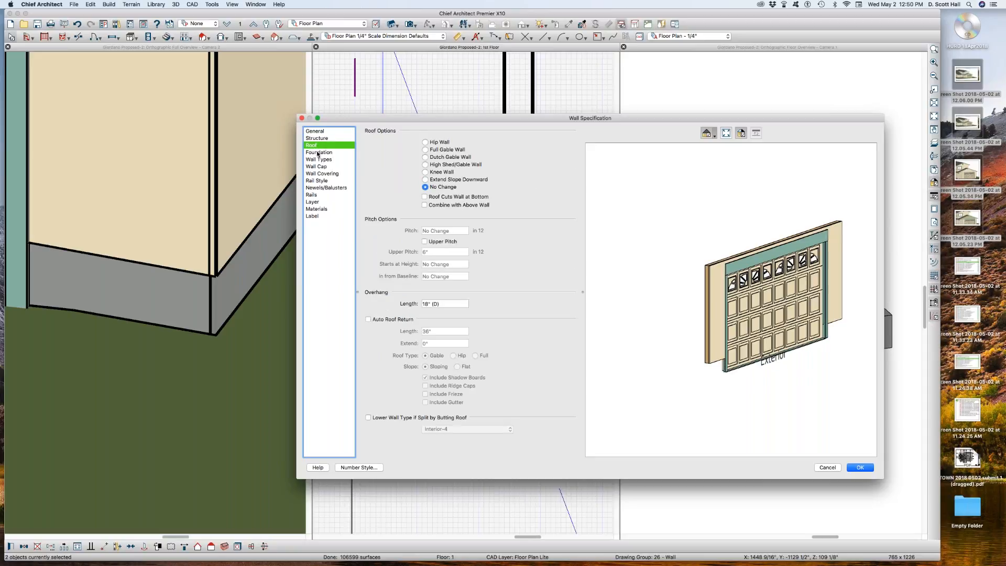
{"action": "left_click", "coordinate": [319, 153]}
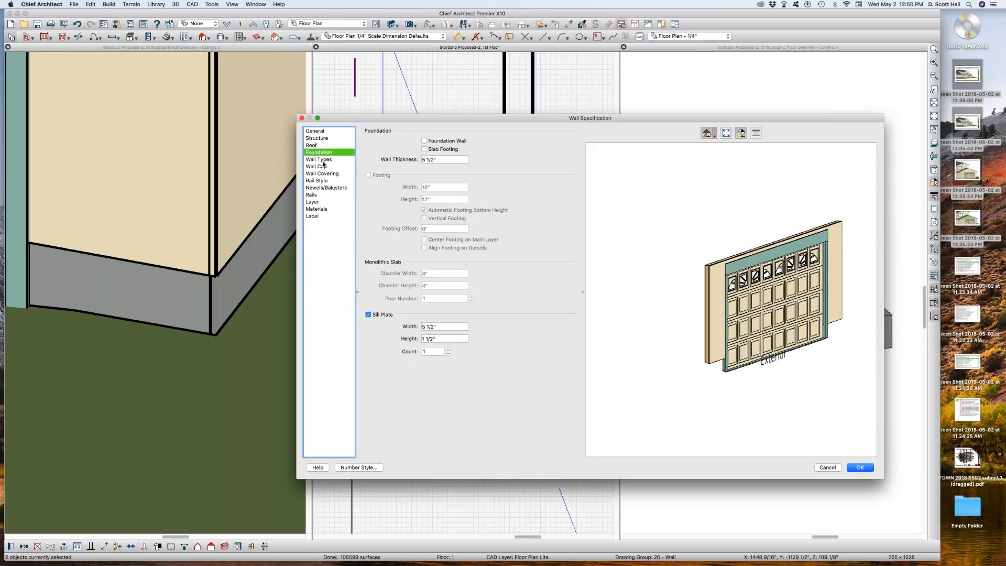
{"action": "left_click", "coordinate": [321, 160]}
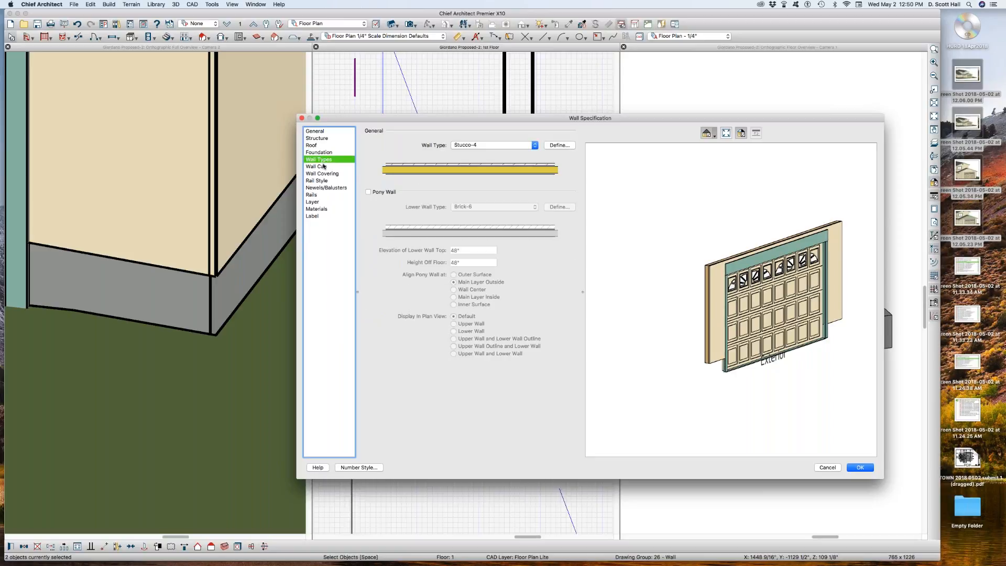
{"action": "left_click", "coordinate": [325, 166]}
{"action": "left_click", "coordinate": [318, 160]}
{"action": "left_click", "coordinate": [320, 166]}
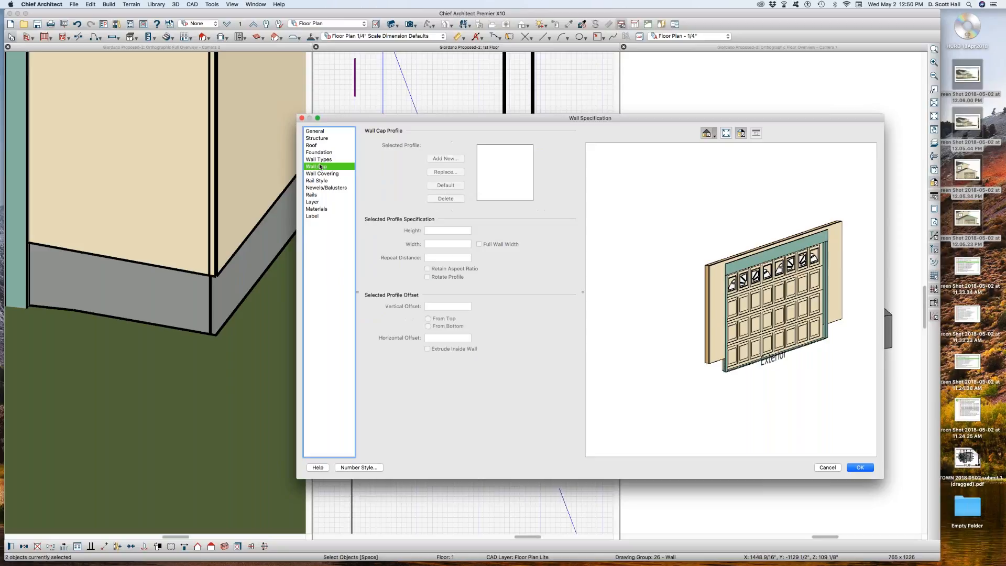
Examine both walls' covering, rail, layer, material and label settings, recheck their general and structure settings, and close the specification.
{"action": "left_click", "coordinate": [323, 174]}
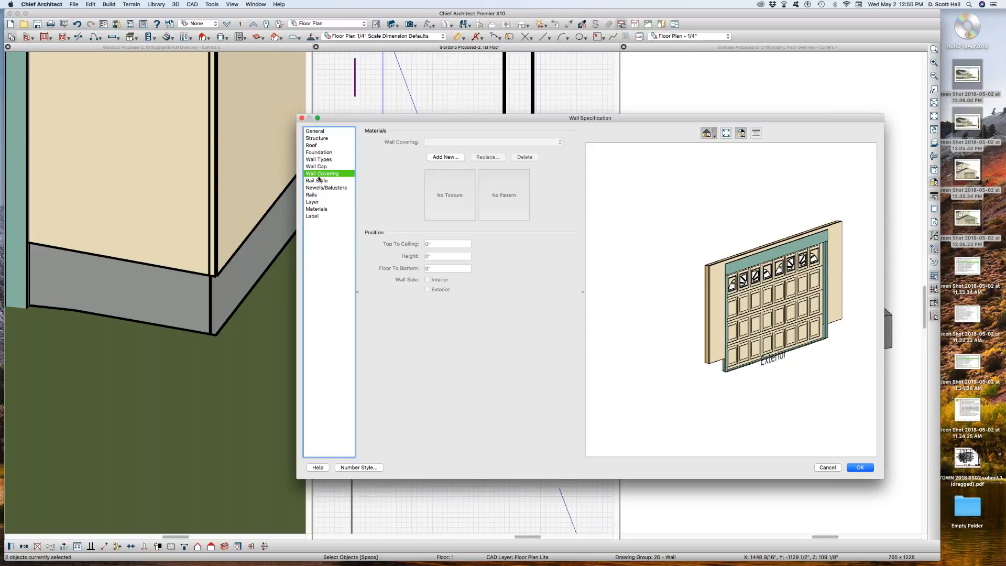
{"action": "left_click", "coordinate": [320, 181]}
{"action": "left_click", "coordinate": [325, 187]}
{"action": "left_click", "coordinate": [311, 195]}
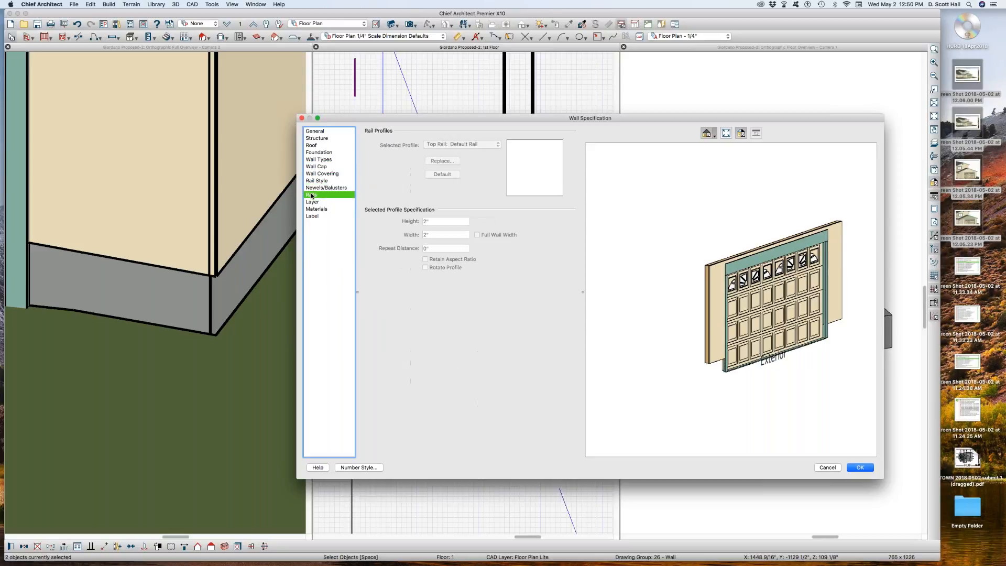
{"action": "left_click", "coordinate": [313, 203]}
{"action": "left_click", "coordinate": [317, 210]}
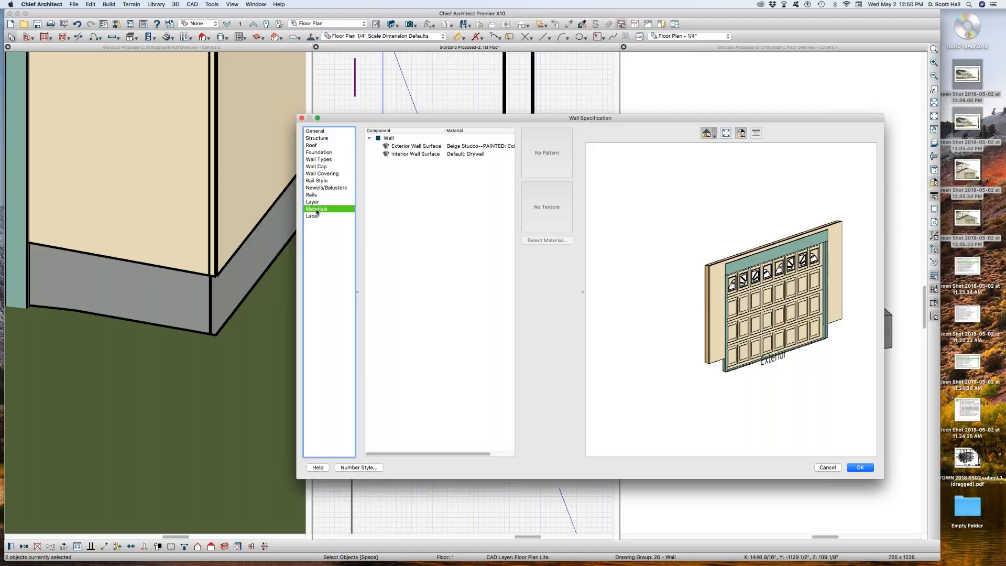
{"action": "left_click", "coordinate": [317, 217]}
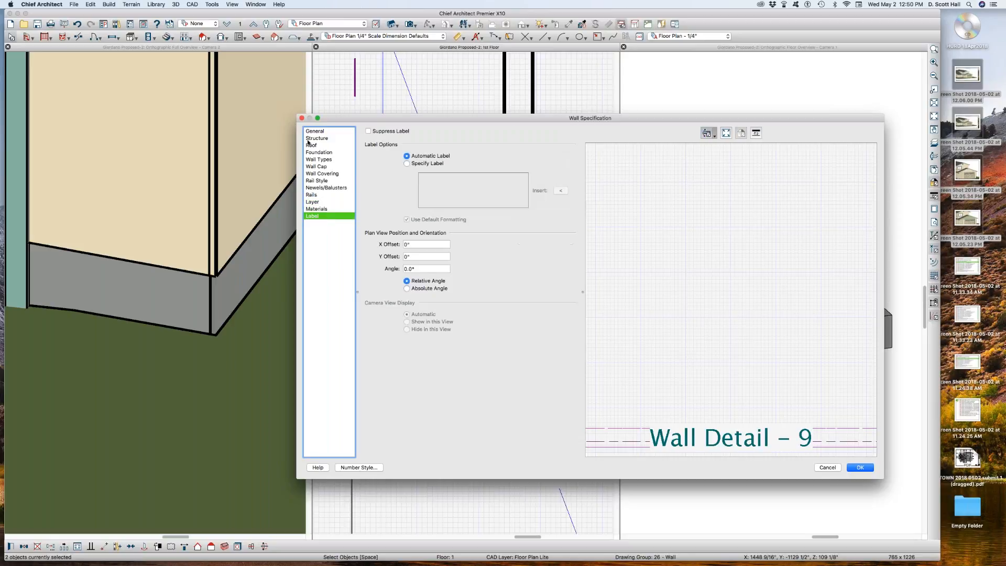
{"action": "left_click", "coordinate": [319, 131]}
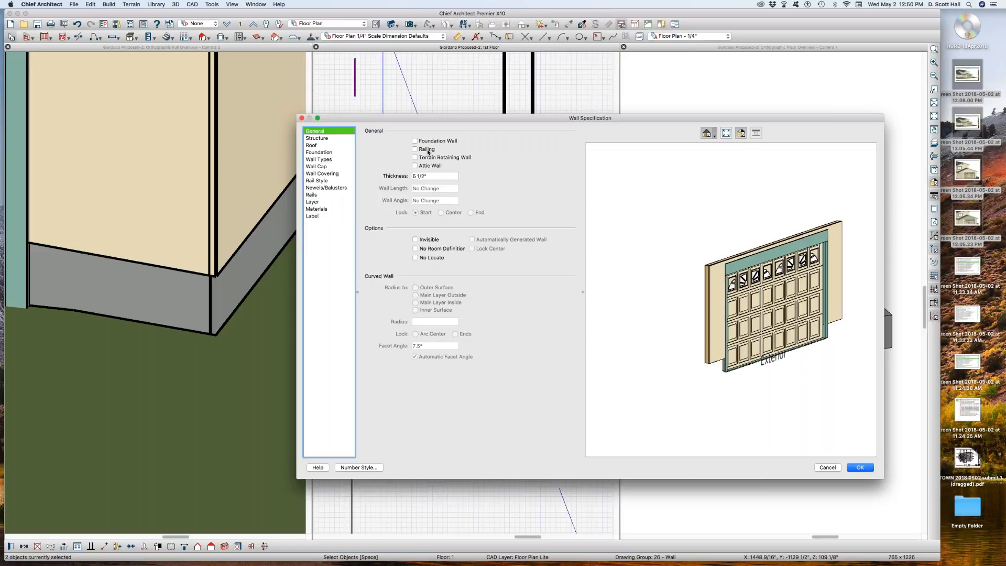
{"action": "left_click", "coordinate": [324, 139]}
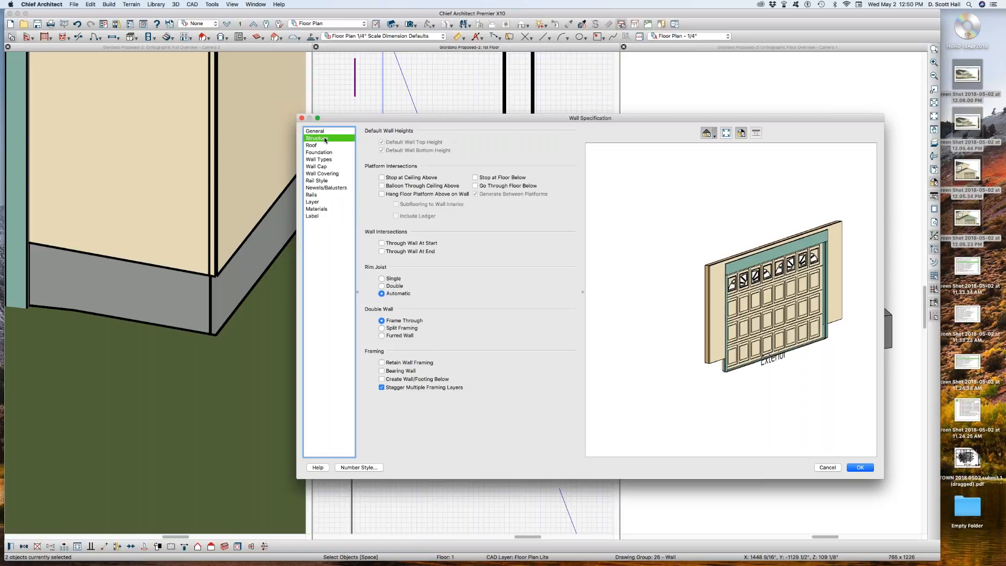
{"action": "left_click", "coordinate": [858, 468]}
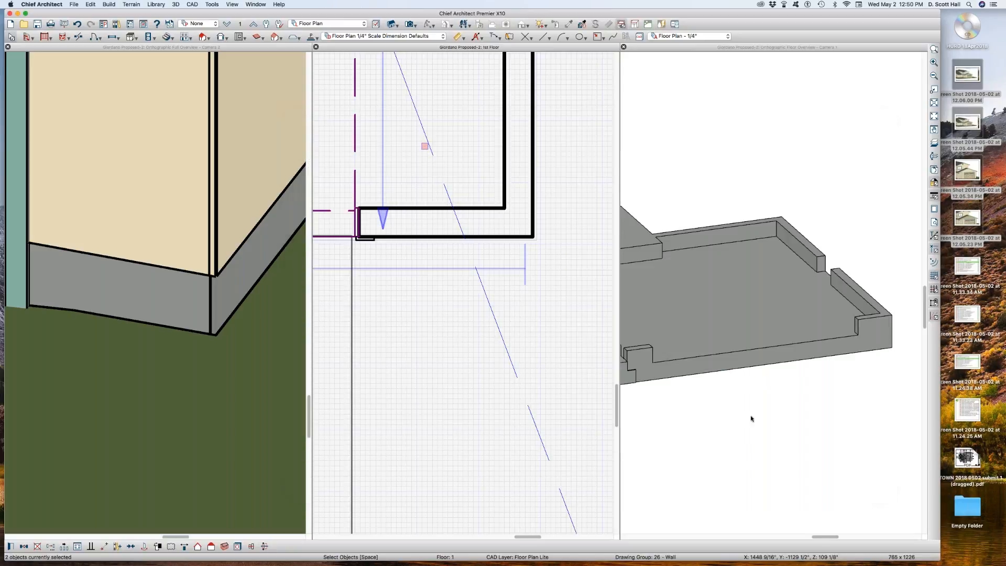
Reselect the garage's side and front walls in the floor plan and check their shared structure settings without changing anything.
{"action": "left_click", "coordinate": [450, 275]}
{"action": "scroll", "coordinate": [451, 272], "scroll_direction": "down", "scroll_amount": 3}
{"action": "left_click", "coordinate": [477, 172]}
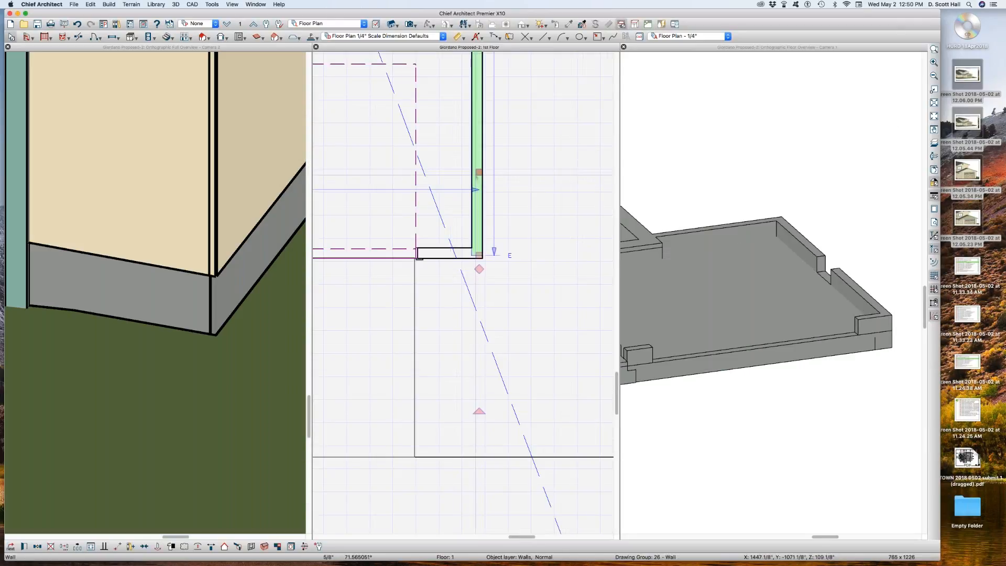
{"action": "left_click", "coordinate": [422, 254], "text": "shift"}
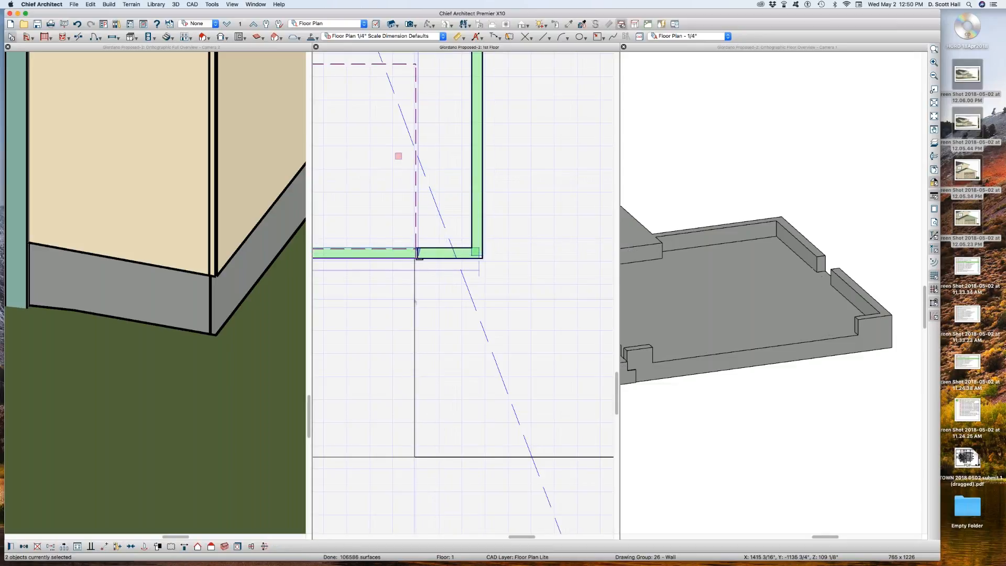
{"action": "key", "text": "super+e"}
{"action": "left_click", "coordinate": [314, 138]}
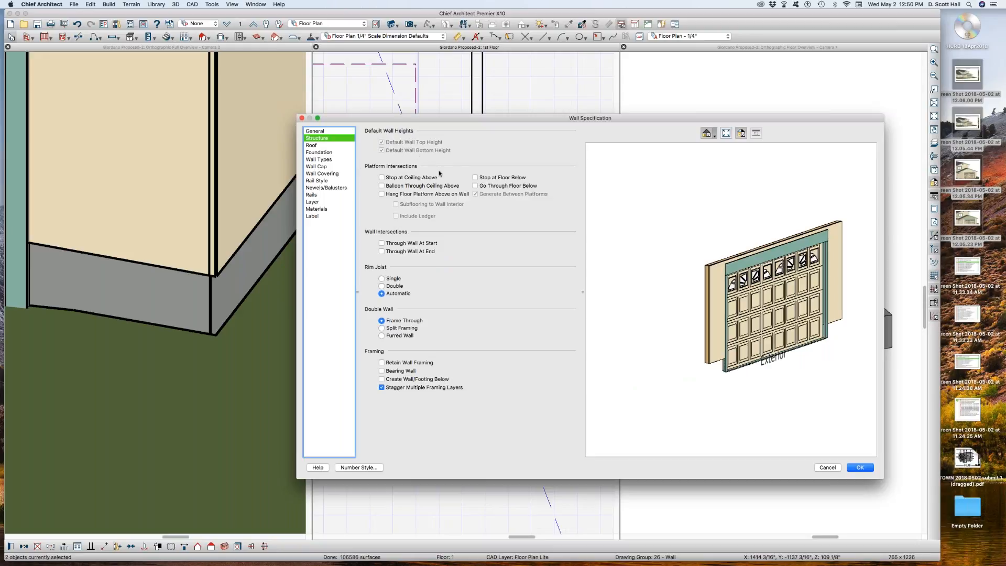
{"action": "key", "text": "Escape"}
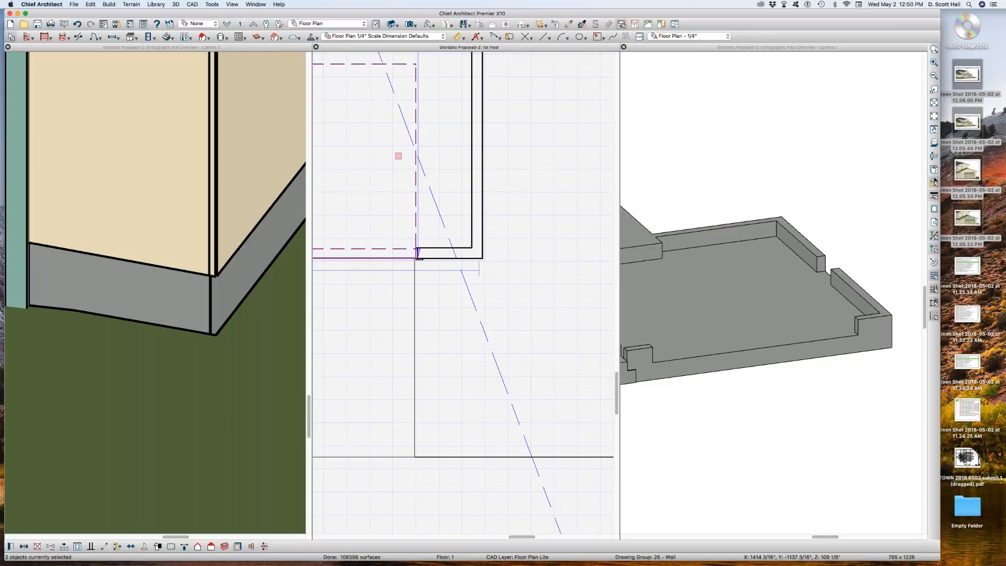
Check the structure settings of the garage's side wall alone and close its specification unchanged.
{"action": "left_click", "coordinate": [476, 183]}
{"action": "double_click", "coordinate": [474, 224]}
{"action": "left_click", "coordinate": [318, 138]}
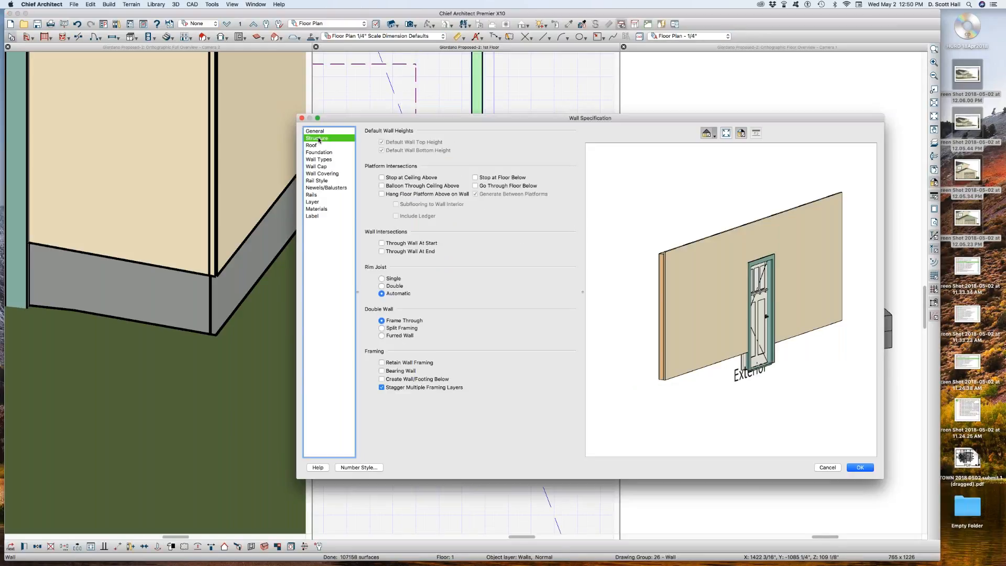
{"action": "key", "text": "Escape"}
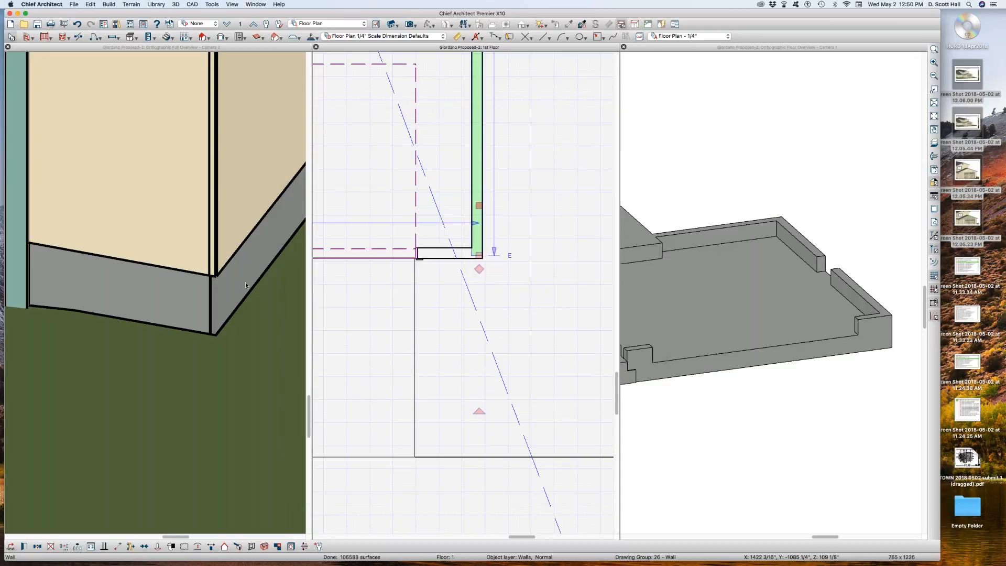
Examine the garage's front wall corner closely in the 1st floor plan and clear the selection.
{"action": "scroll", "coordinate": [387, 222], "scroll_direction": "down", "scroll_amount": 2}
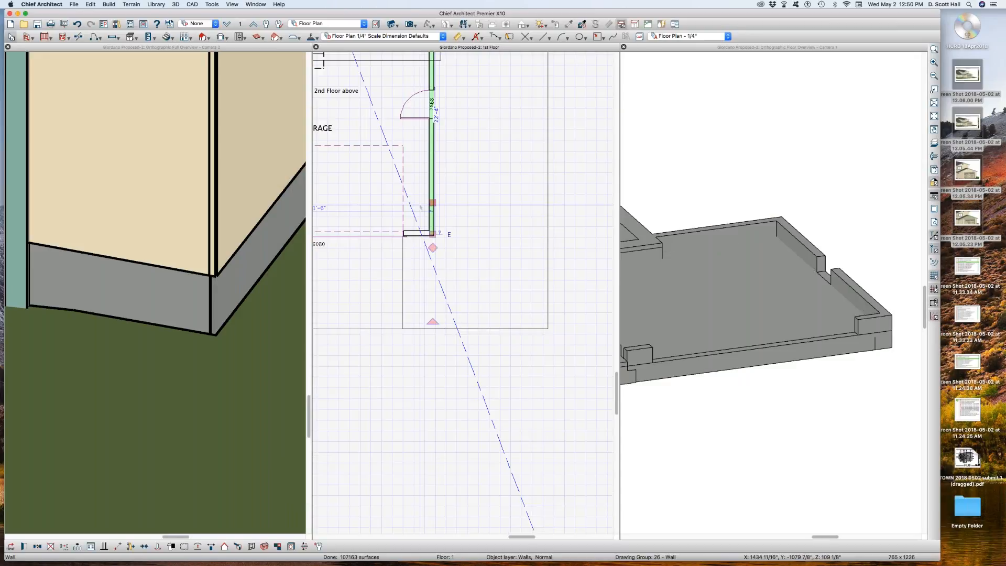
{"action": "left_click", "coordinate": [454, 187]}
{"action": "scroll", "coordinate": [419, 230], "scroll_direction": "up", "scroll_amount": 3}
{"action": "left_click_drag", "start_coordinate": [395, 192], "coordinate": [509, 281]}
{"action": "scroll", "coordinate": [451, 253], "scroll_direction": "up", "scroll_amount": 3}
{"action": "left_click", "coordinate": [441, 228]}
{"action": "left_click", "coordinate": [468, 204]}
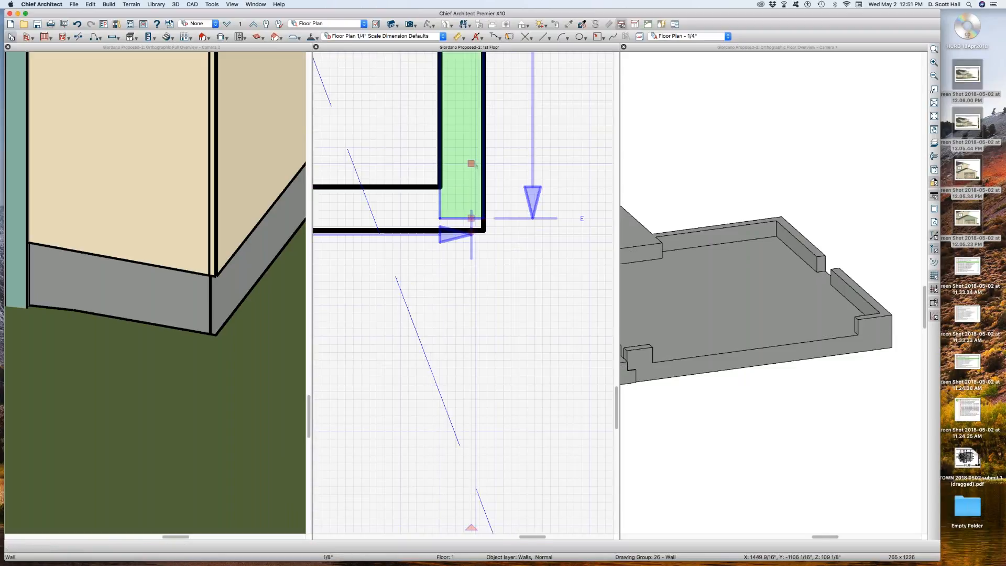
{"action": "key", "text": "Escape"}
{"action": "left_click", "coordinate": [461, 204]}
{"action": "scroll", "coordinate": [485, 270], "scroll_direction": "down", "scroll_amount": 2}
{"action": "key", "text": "Escape"}
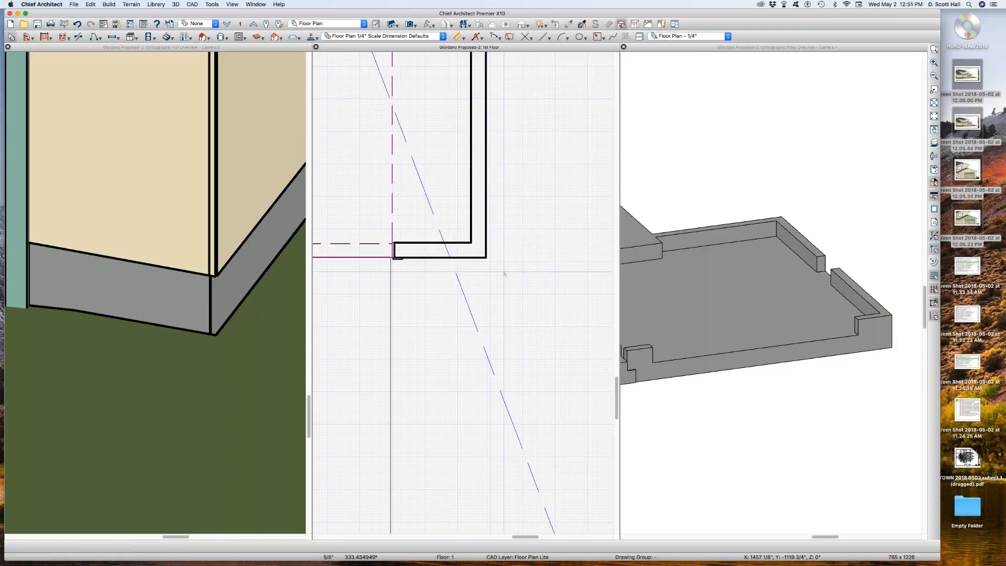
Turn on display of the "Walls, Layers" layer in the 1st floor plan and examine the layers at the garage corner.
{"action": "left_click", "coordinate": [473, 188]}
{"action": "key", "text": "l"}
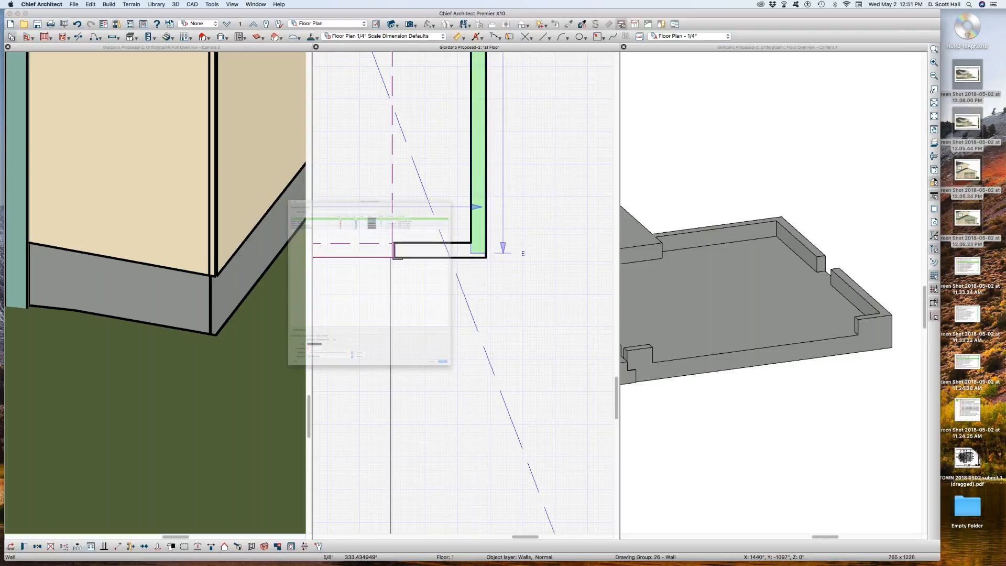
{"action": "left_click", "coordinate": [304, 109]}
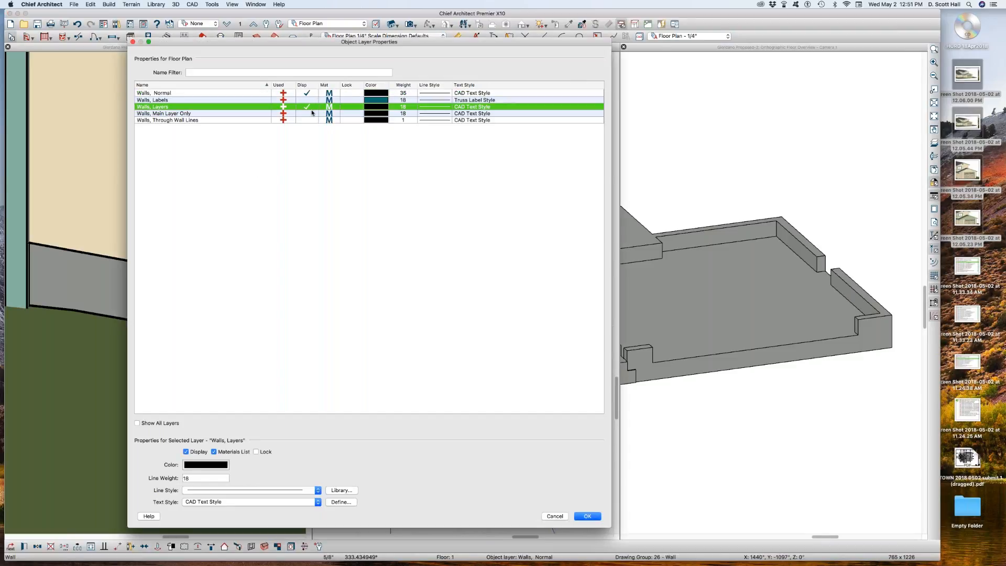
{"action": "key", "text": "Return"}
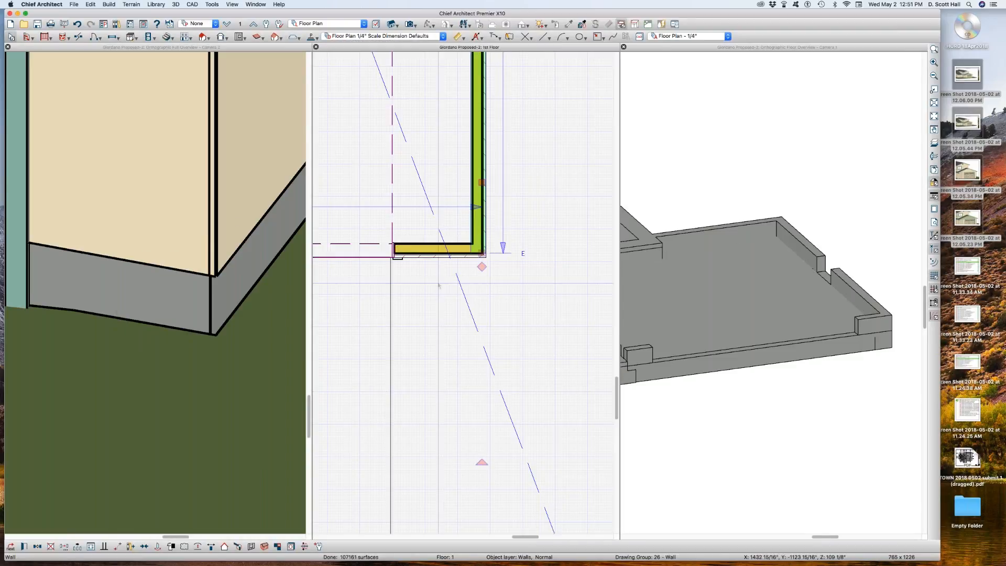
{"action": "scroll", "coordinate": [500, 228], "scroll_direction": "up", "scroll_amount": 5}
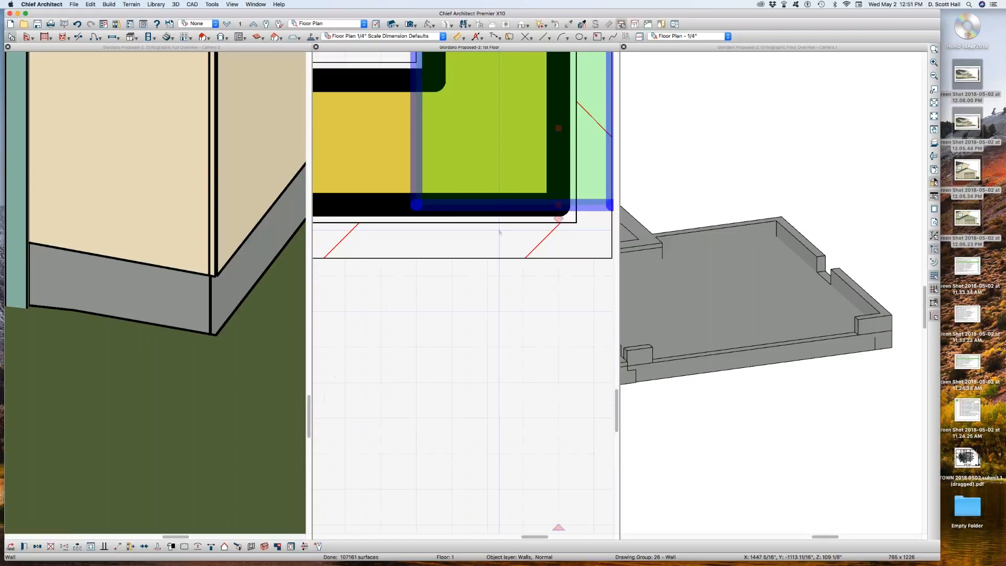
{"action": "scroll", "coordinate": [500, 229], "scroll_direction": "down", "scroll_amount": 3}
Orbit the full overview from the garage front to the exterior wall corner near the hot tub and examine it.
{"action": "left_click", "coordinate": [124, 197]}
{"action": "scroll", "coordinate": [124, 197], "scroll_direction": "down", "scroll_amount": 5}
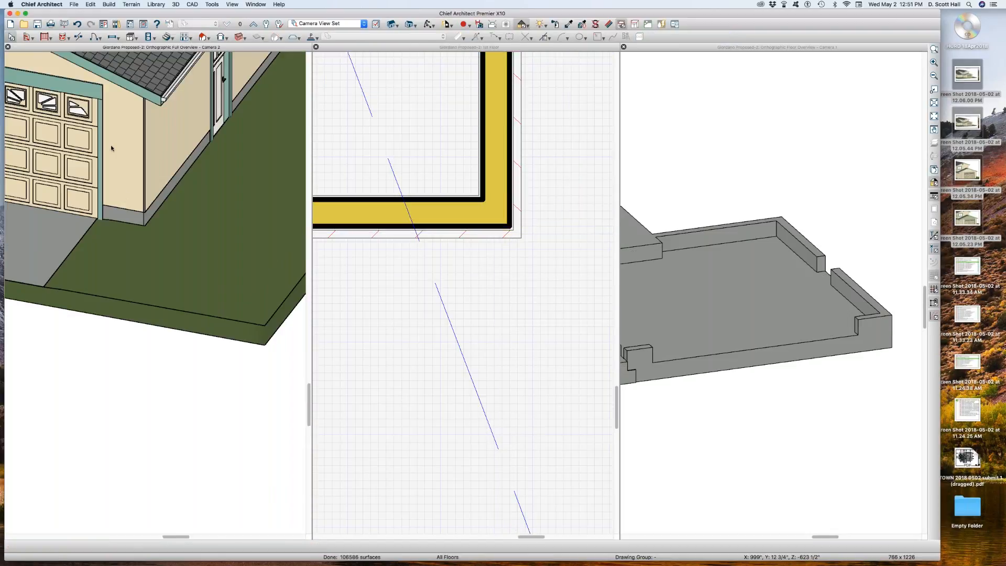
{"action": "scroll", "coordinate": [111, 145], "scroll_direction": "down", "scroll_amount": 1}
{"action": "left_click", "coordinate": [165, 141]}
{"action": "scroll", "coordinate": [169, 140], "scroll_direction": "down", "scroll_amount": 2}
{"action": "left_click", "coordinate": [106, 135]}
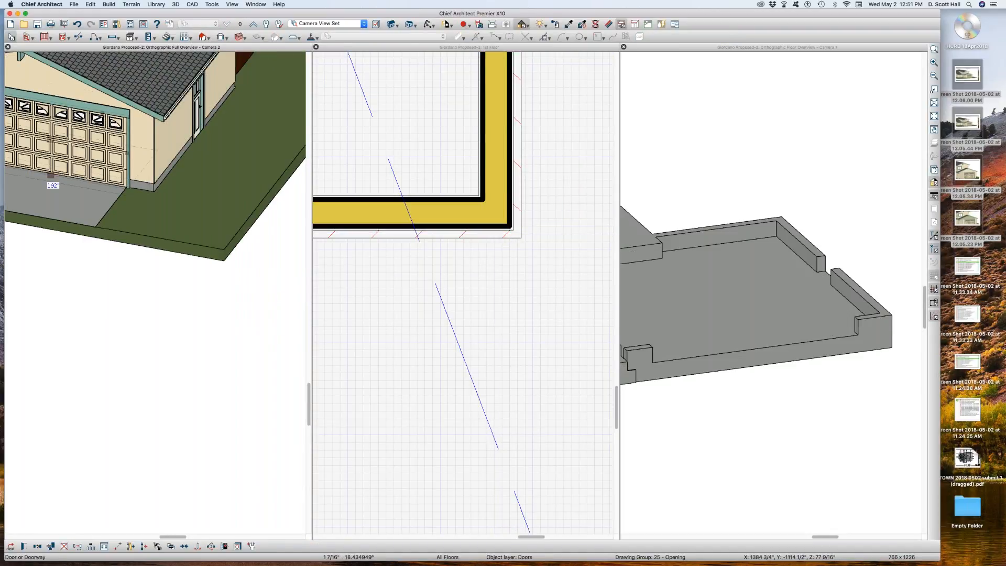
{"action": "scroll", "coordinate": [97, 130], "scroll_direction": "down", "scroll_amount": 2}
{"action": "key", "text": "o"}
{"action": "left_click_drag", "start_coordinate": [164, 121], "coordinate": [149, 87]}
{"action": "scroll", "coordinate": [134, 102], "scroll_direction": "up", "scroll_amount": 5}
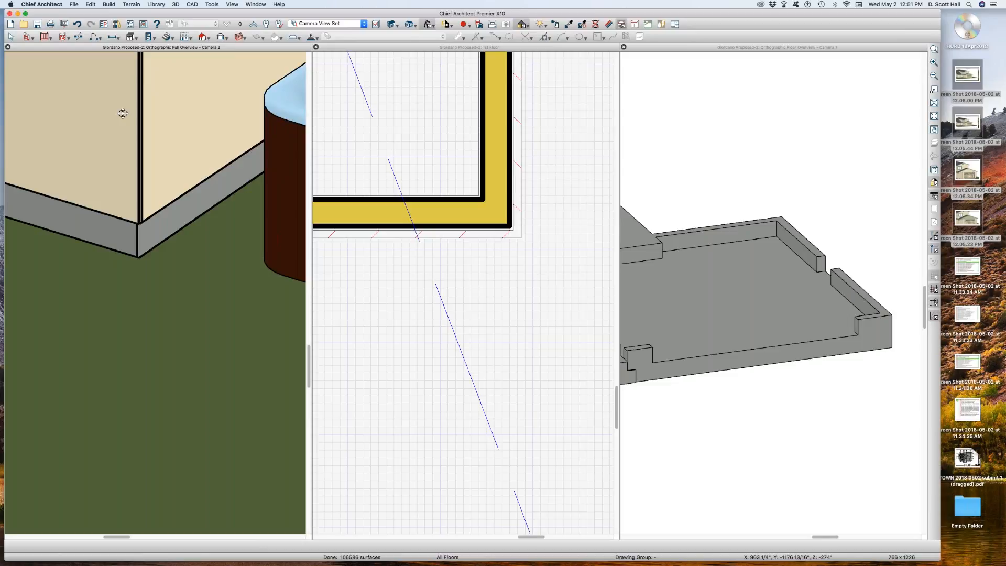
Examine the vertical stucco edge of the house corner beside the hot tub, from the upper floor down to the stem wall.
{"action": "scroll", "coordinate": [178, 107], "scroll_direction": "down", "scroll_amount": 5}
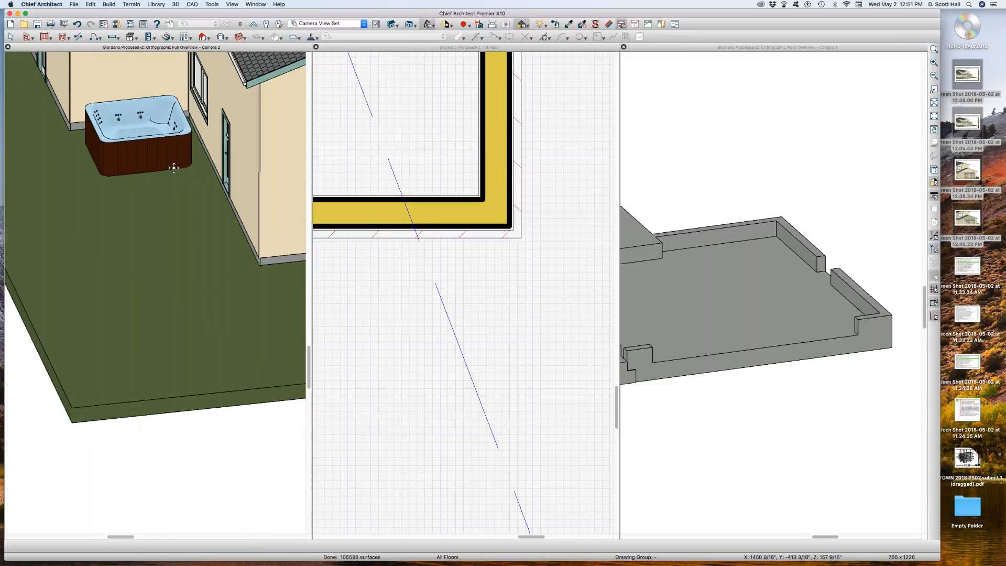
{"action": "scroll", "coordinate": [174, 165], "scroll_direction": "up", "scroll_amount": 10}
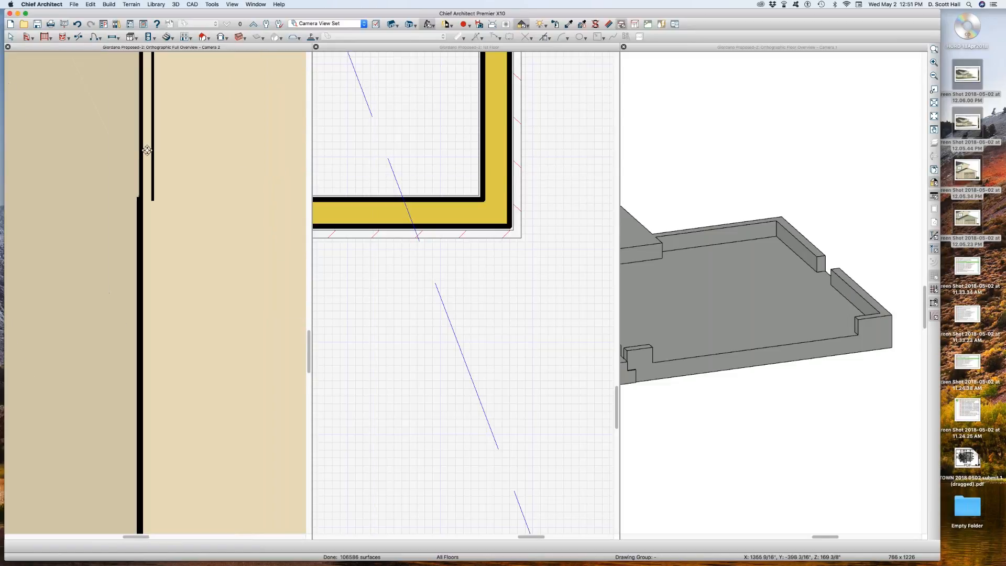
{"action": "scroll", "coordinate": [147, 150], "scroll_direction": "down", "scroll_amount": 8}
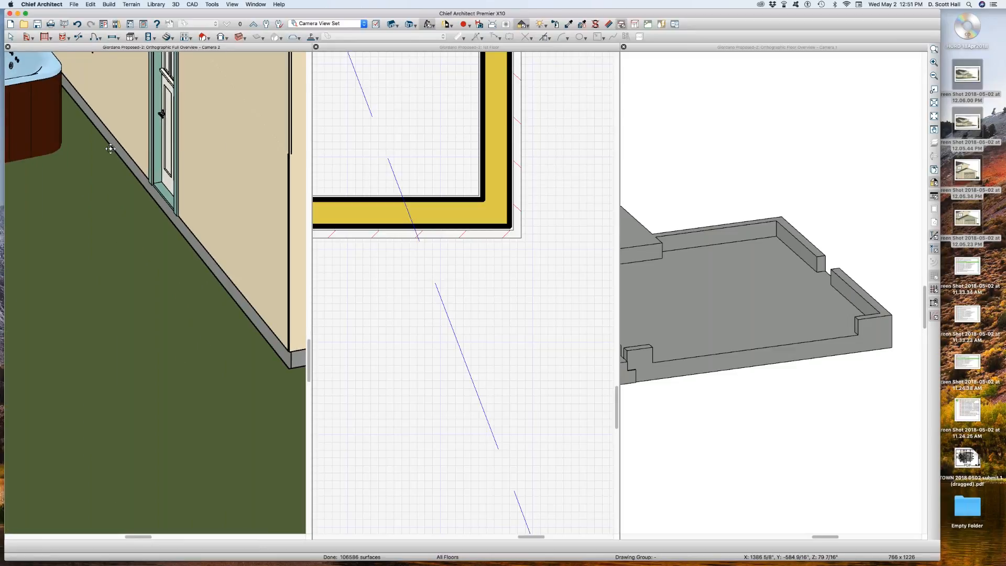
{"action": "scroll", "coordinate": [110, 149], "scroll_direction": "down", "scroll_amount": 6}
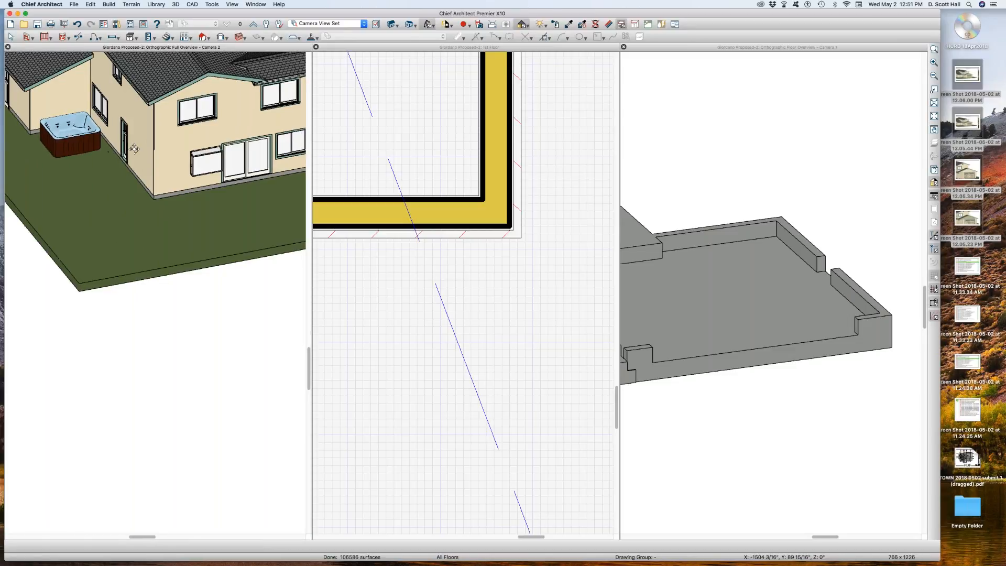
{"action": "scroll", "coordinate": [152, 136], "scroll_direction": "up", "scroll_amount": 4}
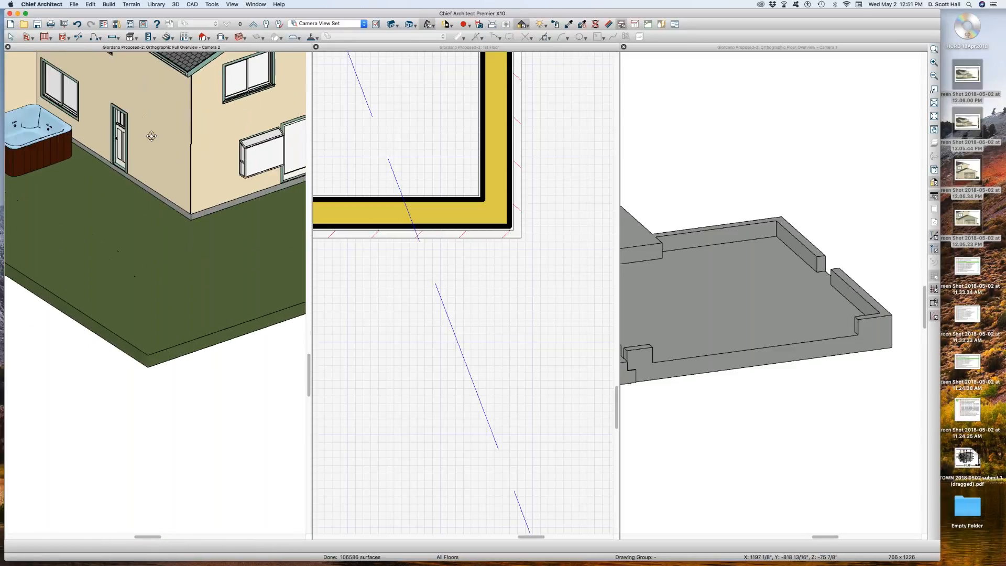
{"action": "scroll", "coordinate": [152, 136], "scroll_direction": "up", "scroll_amount": 8}
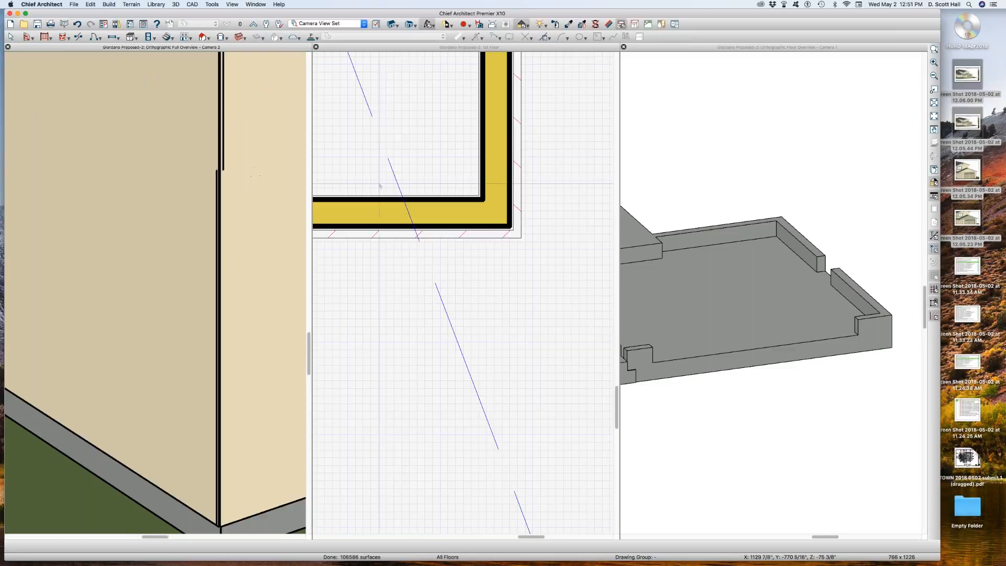
Compare the kitchen's outer rear corner in the 1st floor plan with the corner above it in the 2nd floor plan.
{"action": "left_click", "coordinate": [462, 157]}
{"action": "scroll", "coordinate": [525, 284], "scroll_direction": "down", "scroll_amount": 4}
{"action": "scroll", "coordinate": [522, 279], "scroll_direction": "down", "scroll_amount": 3}
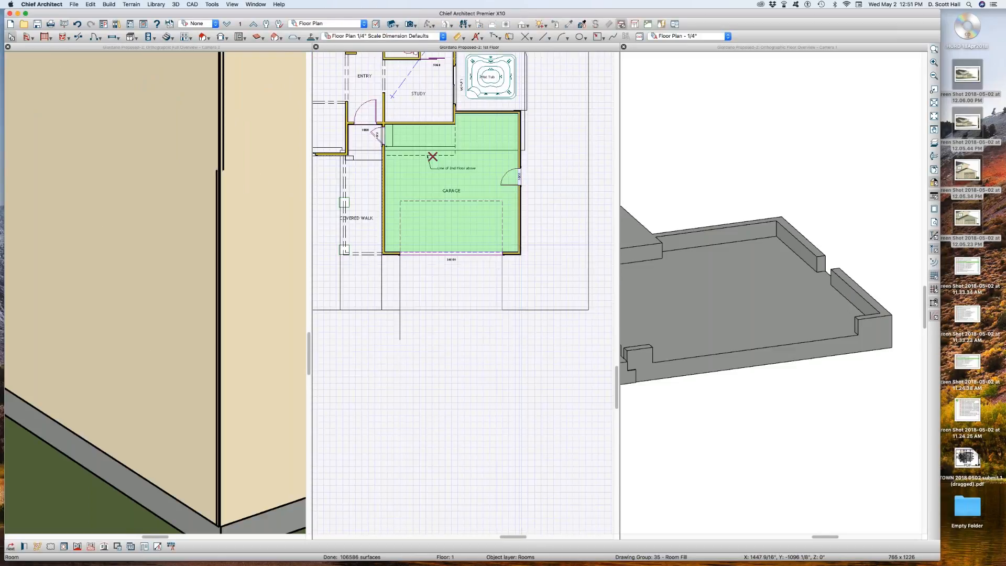
{"action": "scroll", "coordinate": [508, 209], "scroll_direction": "down", "scroll_amount": 3}
{"action": "scroll", "coordinate": [477, 80], "scroll_direction": "up", "scroll_amount": 10}
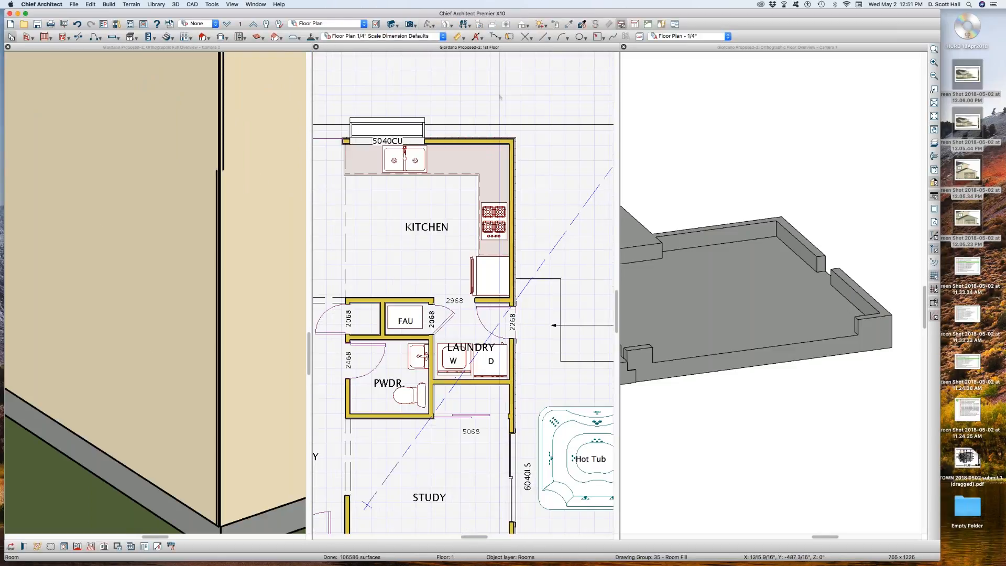
{"action": "scroll", "coordinate": [502, 131], "scroll_direction": "down", "scroll_amount": 2}
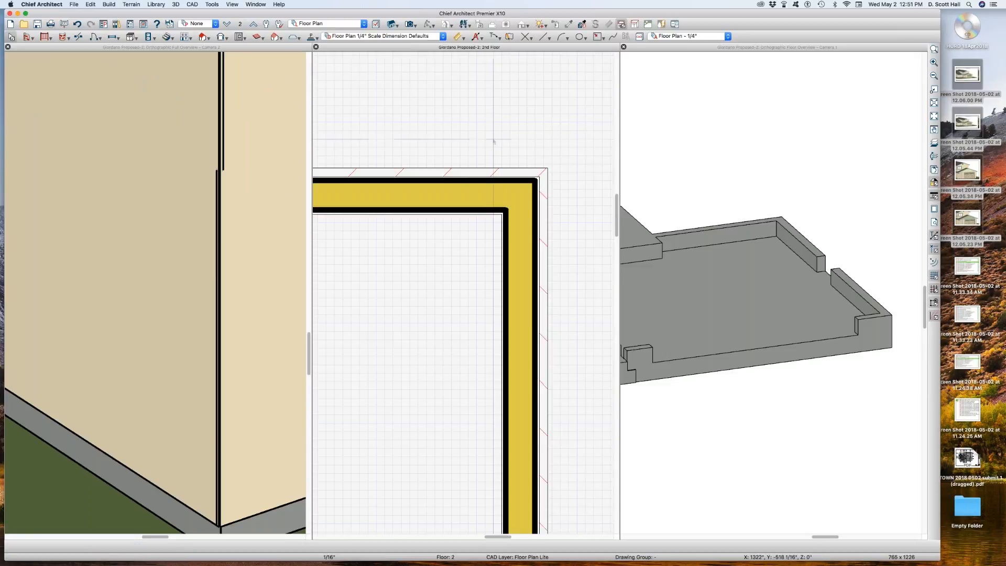
{"action": "key", "text": "Page_Up"}
{"action": "key", "text": "Page_Down"}
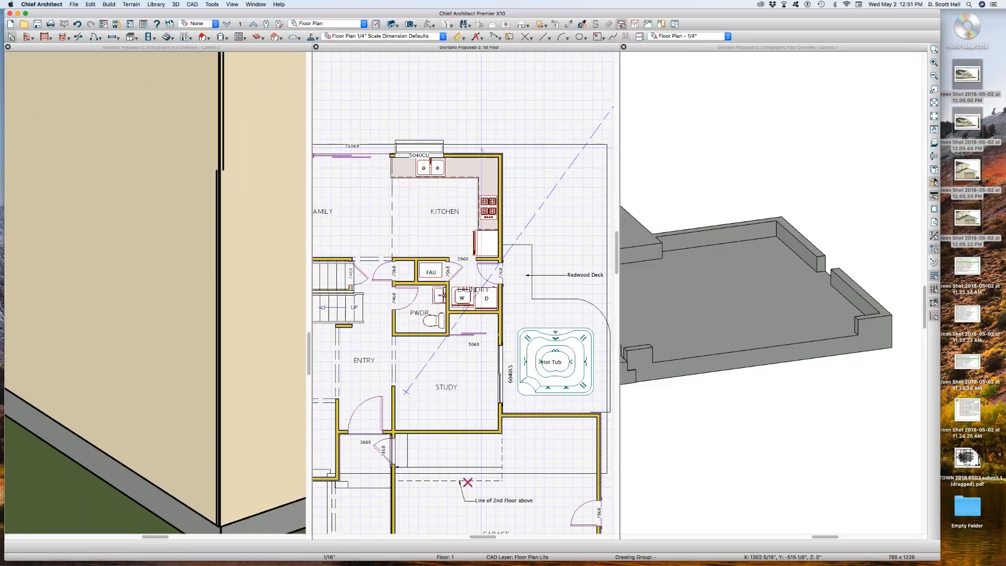
{"action": "key", "text": "Page_Up"}
Review the Stucco-4 wall type layers of the 2nd floor bedroom's rear wall, including the Housewrap layer, without changing anything.
{"action": "scroll", "coordinate": [487, 141], "scroll_direction": "up", "scroll_amount": 4}
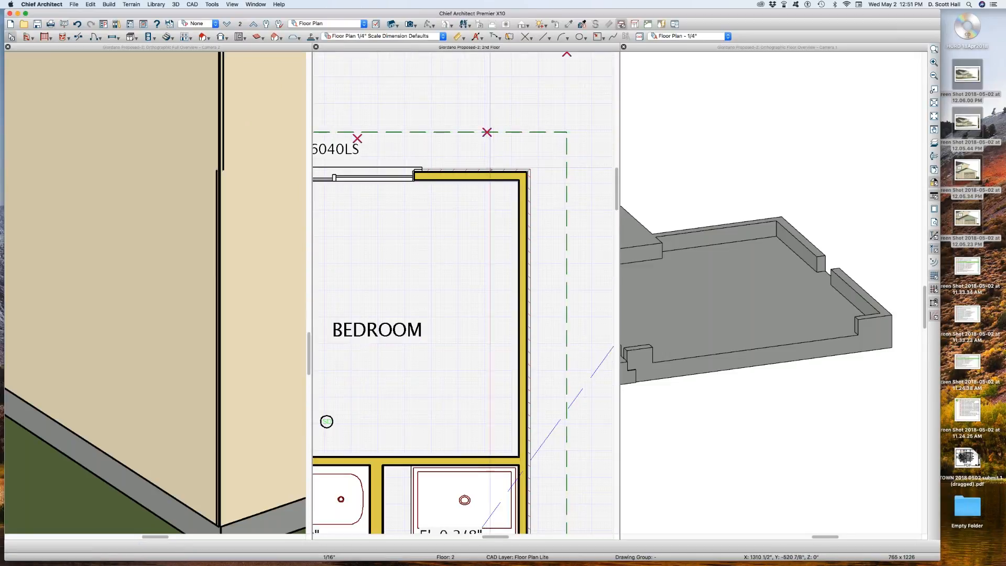
{"action": "left_click", "coordinate": [489, 175]}
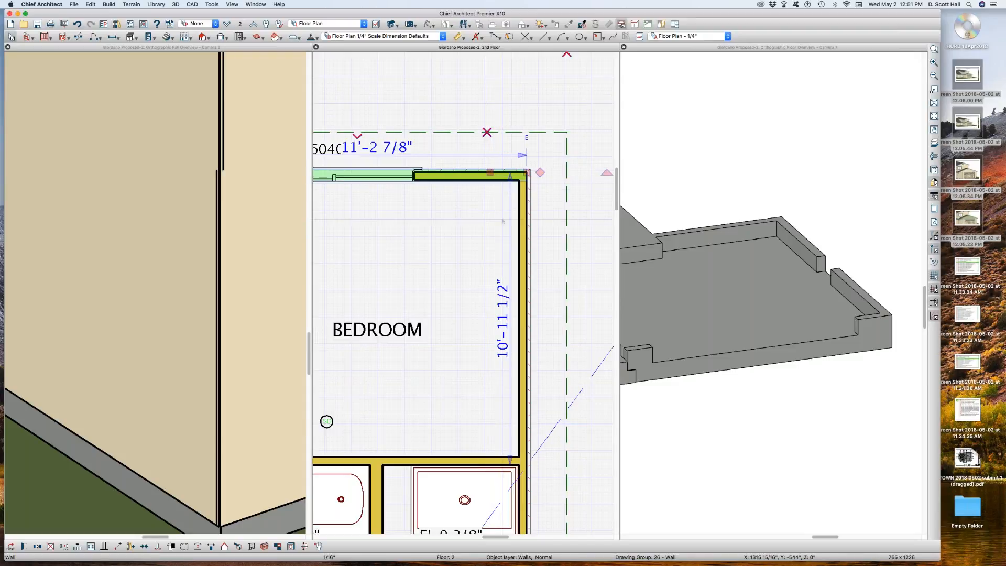
{"action": "key", "text": "super+e"}
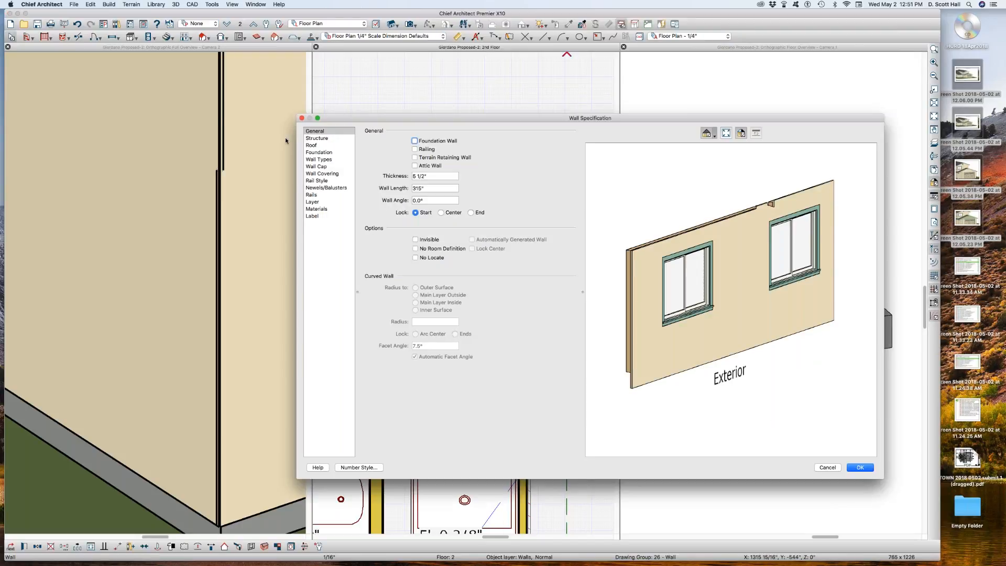
{"action": "left_click", "coordinate": [316, 160]}
{"action": "left_click", "coordinate": [558, 145]}
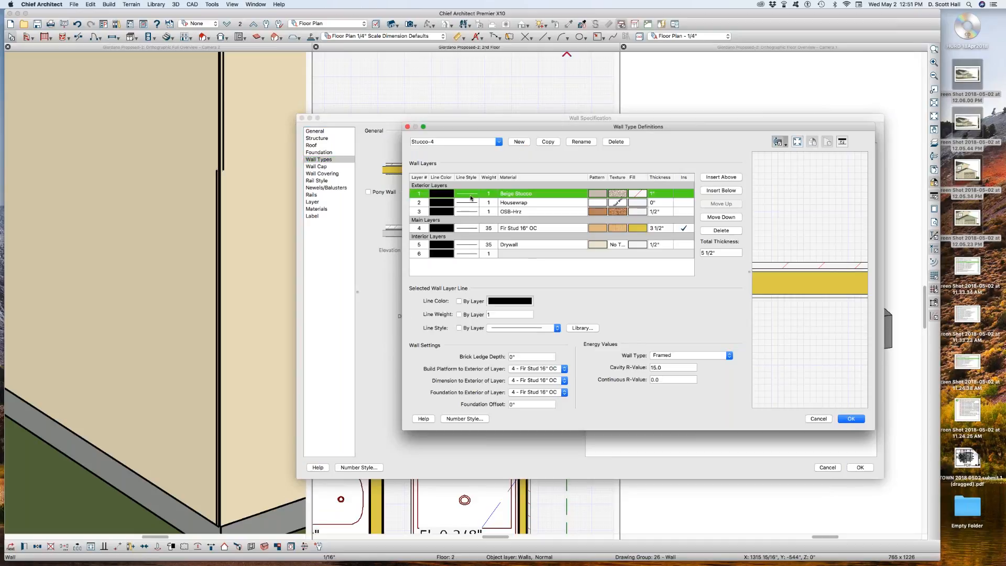
{"action": "left_click", "coordinate": [550, 203]}
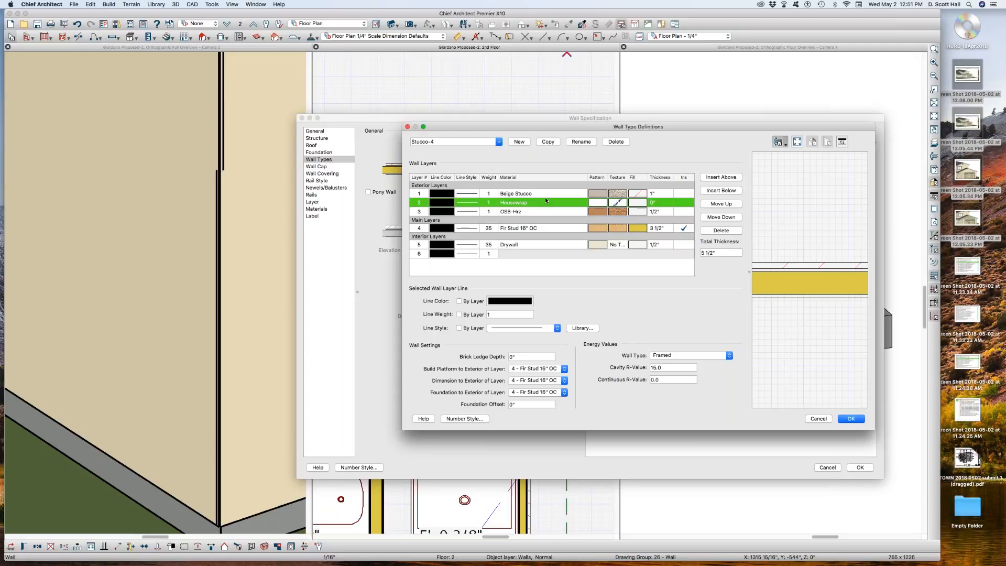
{"action": "left_click", "coordinate": [818, 419]}
{"action": "left_click", "coordinate": [826, 467]}
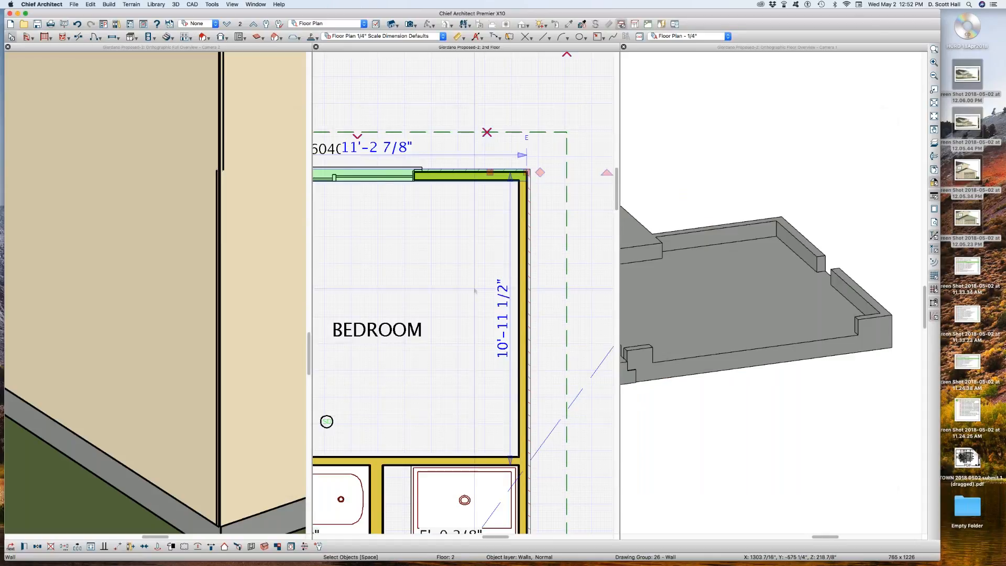
Examine the wall layer lines closely where the rear and side walls meet at the 2nd floor bedroom corner.
{"action": "scroll", "coordinate": [425, 265], "scroll_direction": "up", "scroll_amount": 5}
{"action": "scroll", "coordinate": [425, 265], "scroll_direction": "up", "scroll_amount": 3}
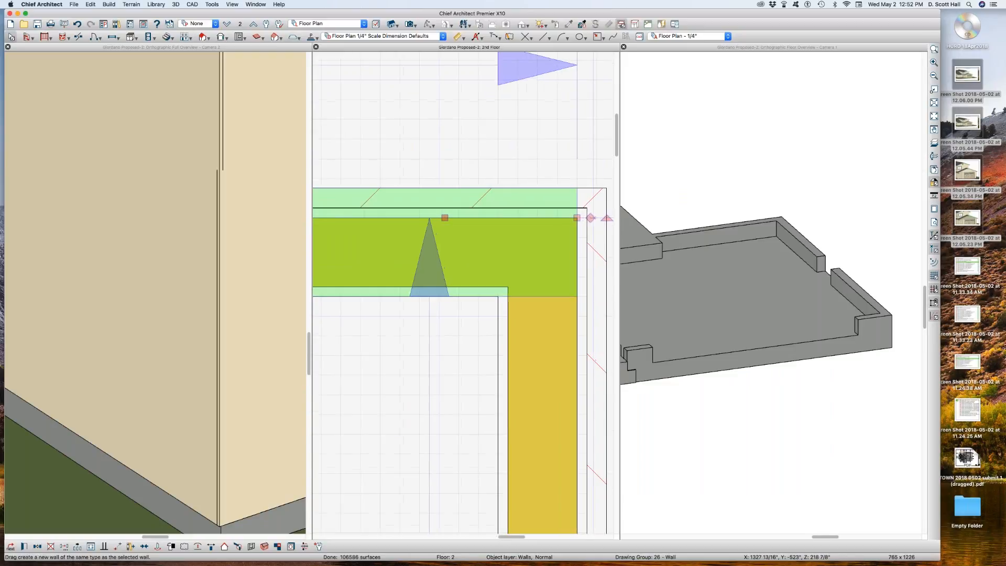
{"action": "scroll", "coordinate": [588, 205], "scroll_direction": "up", "scroll_amount": 3}
{"action": "scroll", "coordinate": [588, 205], "scroll_direction": "up", "scroll_amount": 3}
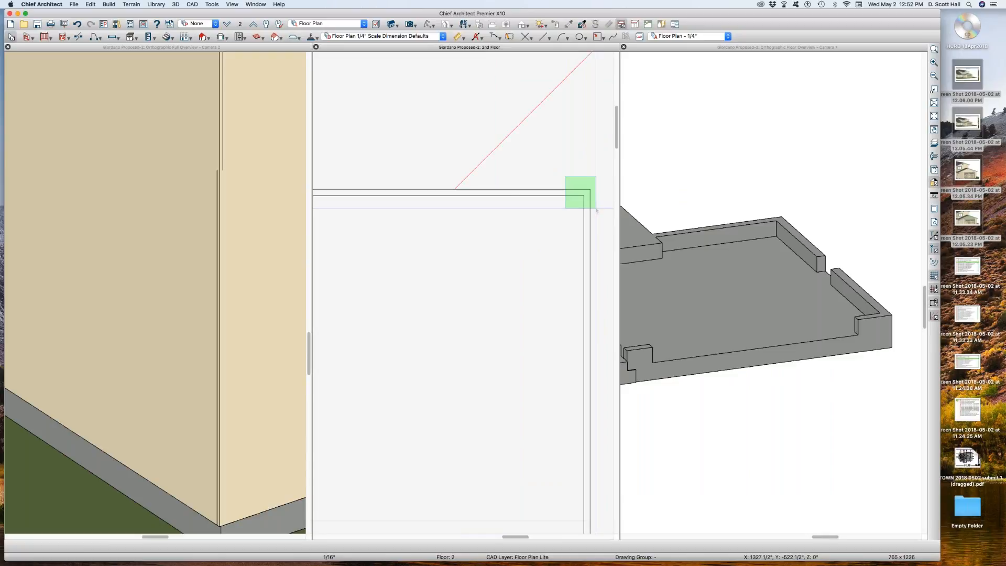
{"action": "scroll", "coordinate": [524, 205], "scroll_direction": "up", "scroll_amount": 3}
Delete the Housewrap layer from the bedroom rear wall's Stucco-4 wall type definition and apply the change.
{"action": "left_click", "coordinate": [524, 205]}
{"action": "scroll", "coordinate": [524, 204], "scroll_direction": "down", "scroll_amount": 3}
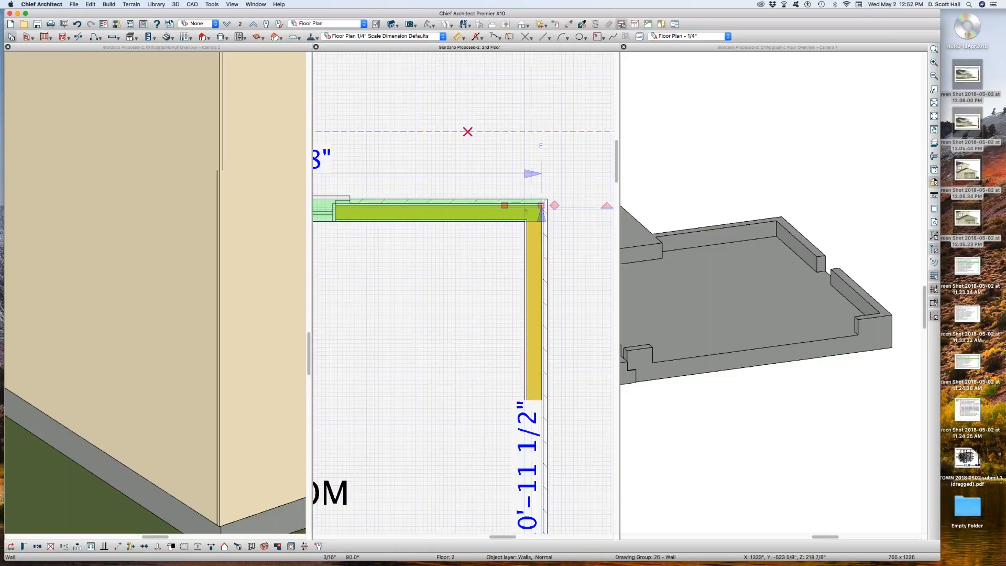
{"action": "key", "text": "super+e"}
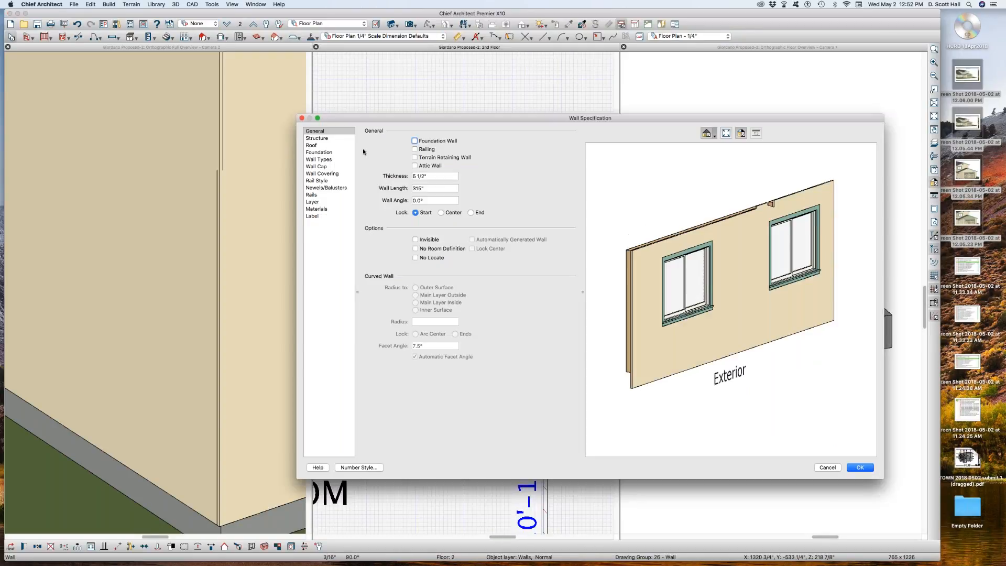
{"action": "left_click", "coordinate": [319, 159]}
{"action": "left_click", "coordinate": [557, 146]}
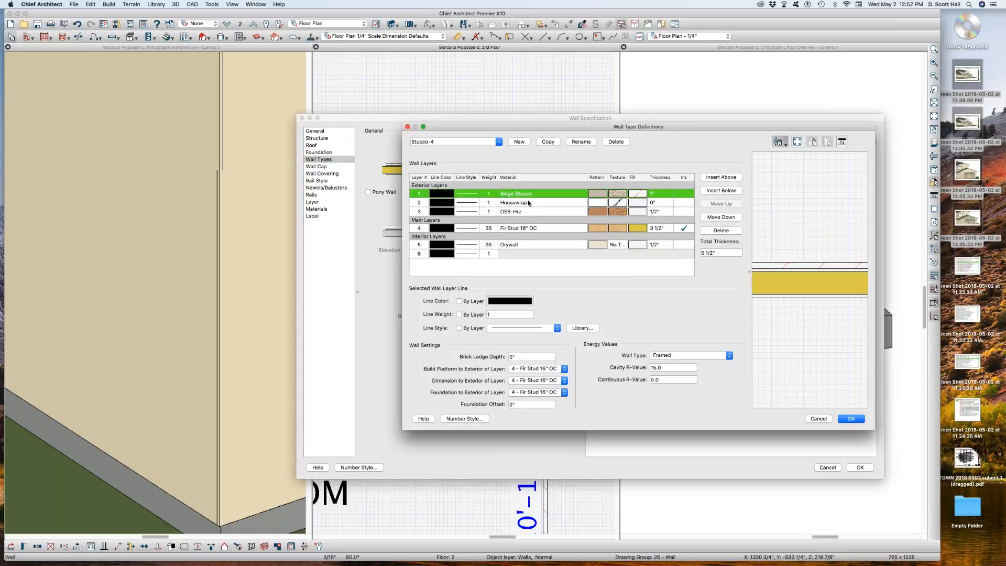
{"action": "left_click", "coordinate": [528, 203]}
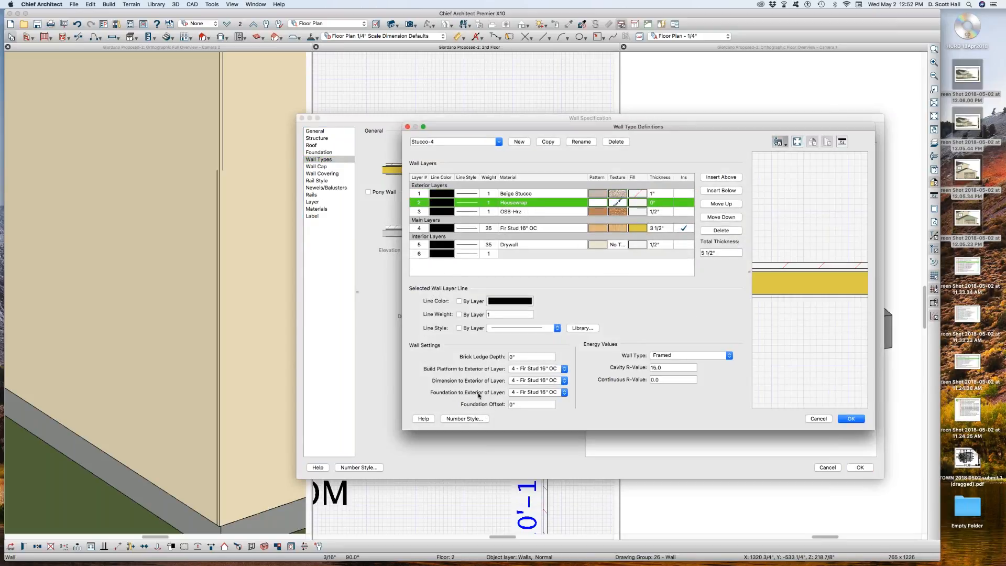
{"action": "left_click", "coordinate": [707, 231]}
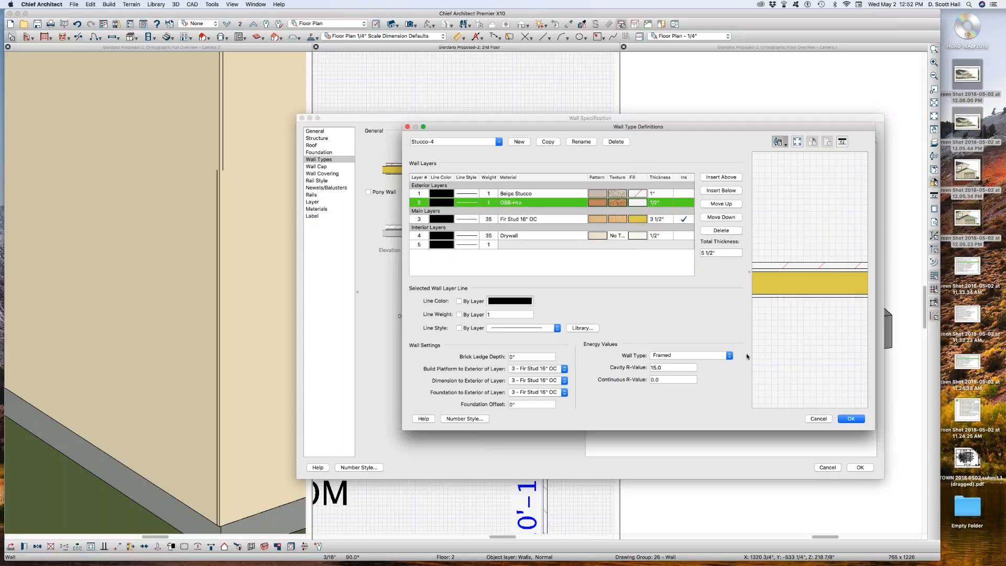
{"action": "left_click", "coordinate": [851, 418]}
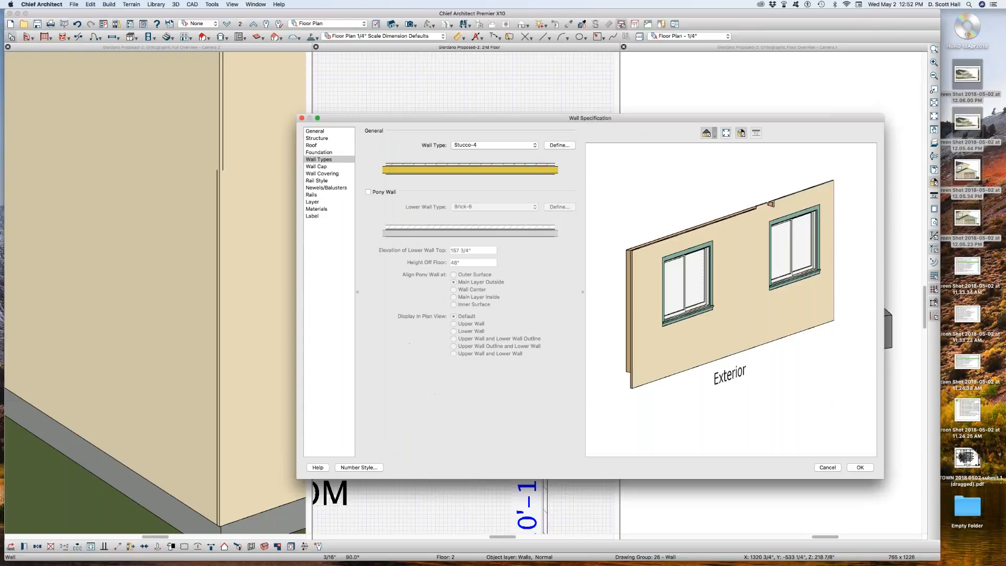
{"action": "left_click", "coordinate": [859, 467]}
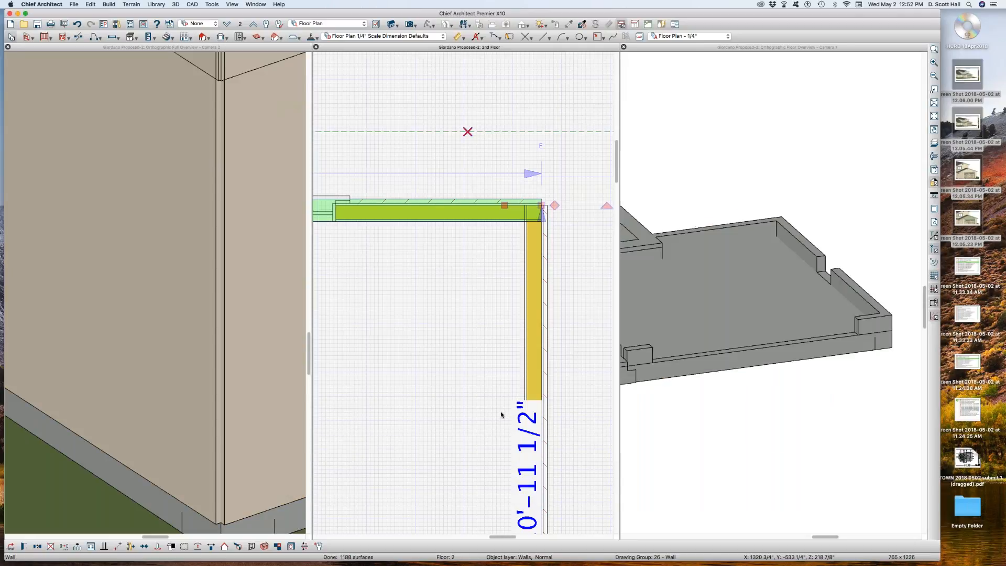
Orbit the full overview around to the garage front and examine the exterior stucco walls there.
{"action": "scroll", "coordinate": [487, 411], "scroll_direction": "down", "scroll_amount": 5}
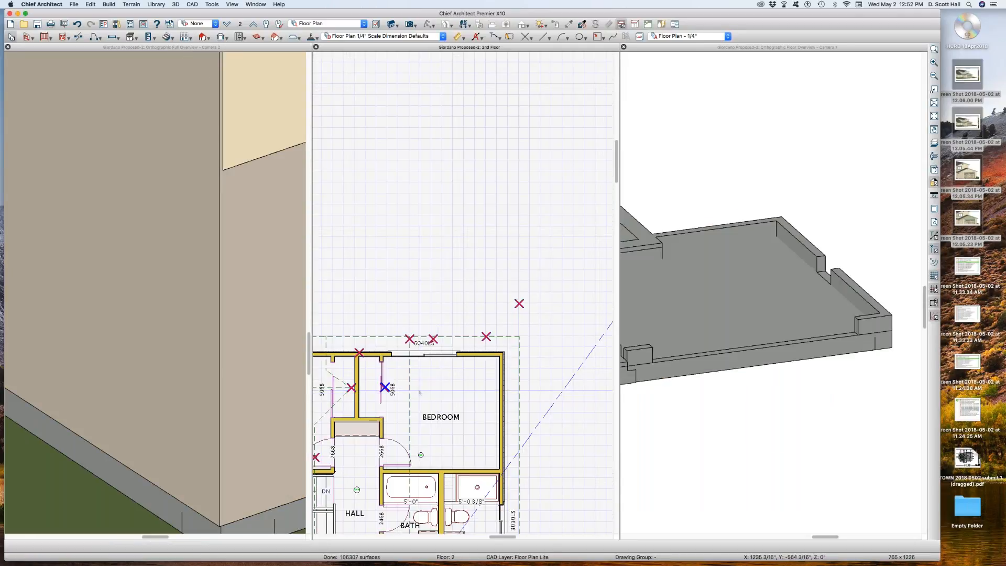
{"action": "scroll", "coordinate": [146, 335], "scroll_direction": "down", "scroll_amount": 5}
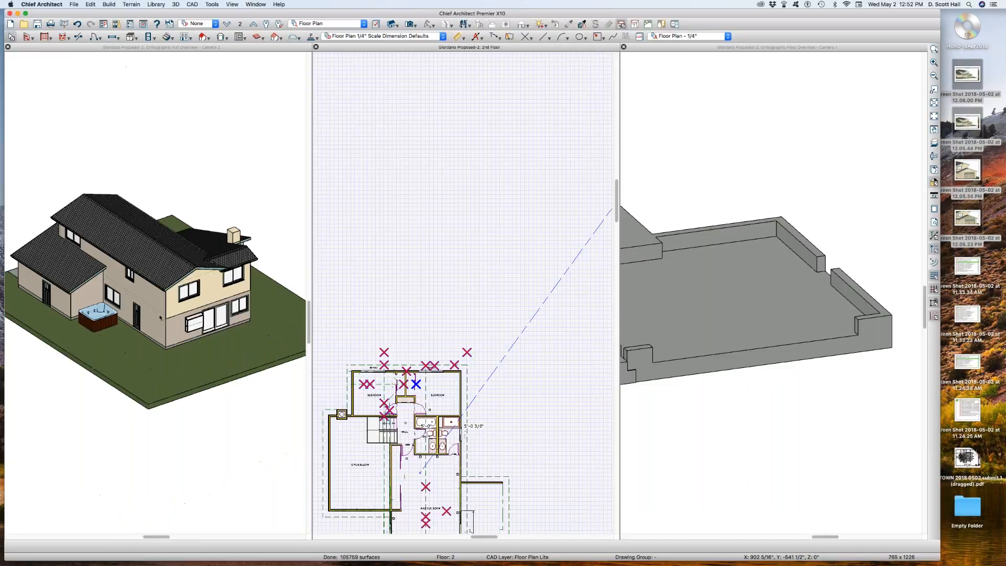
{"action": "left_click", "coordinate": [157, 317]}
{"action": "left_click_drag", "start_coordinate": [157, 317], "coordinate": [278, 320]}
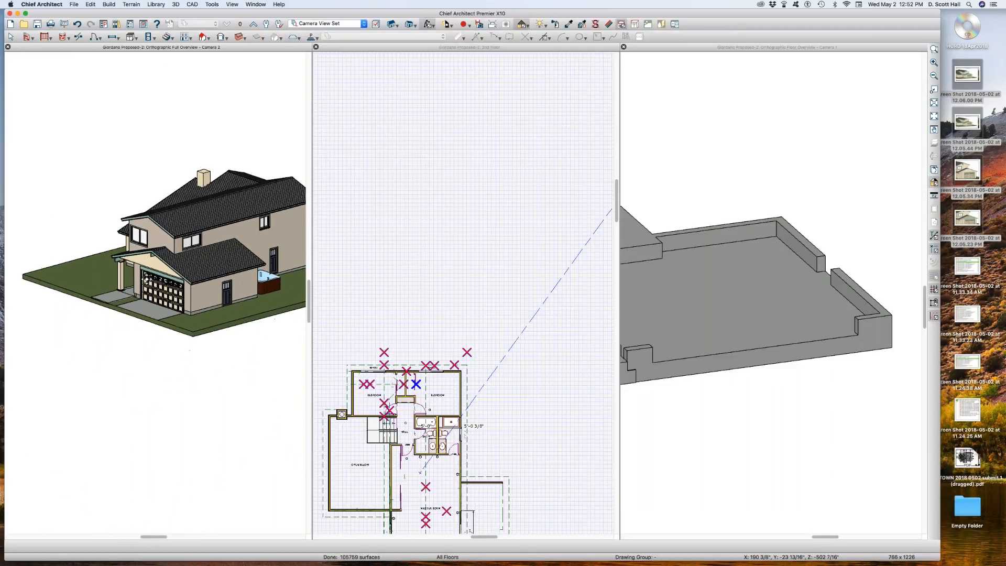
{"action": "scroll", "coordinate": [169, 290], "scroll_direction": "up", "scroll_amount": 5}
{"action": "scroll", "coordinate": [167, 287], "scroll_direction": "down", "scroll_amount": 5}
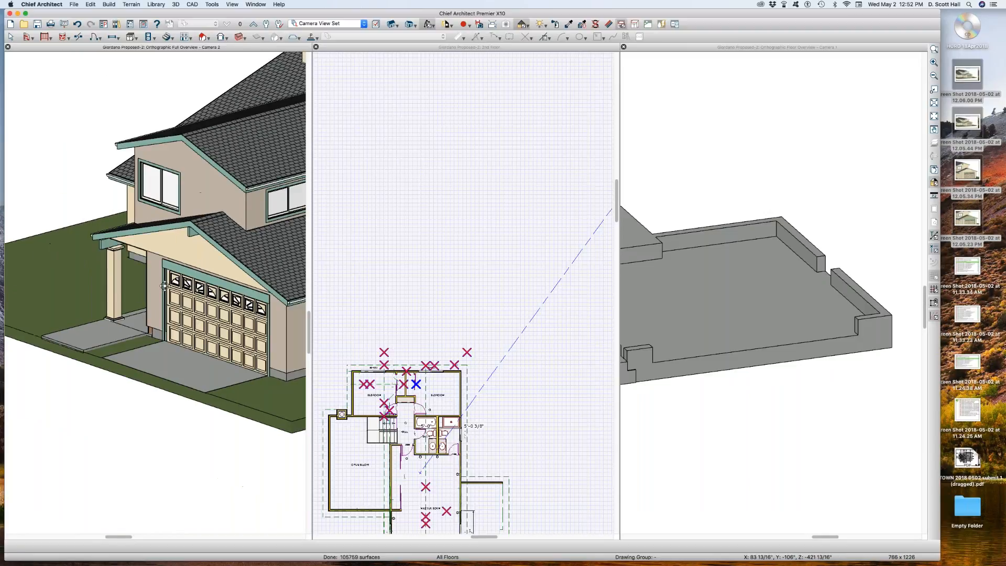
{"action": "scroll", "coordinate": [164, 285], "scroll_direction": "down", "scroll_amount": 3}
Orbit the full overview back to the rear house corner beyond the hot tub and examine where the upper and lower stucco walls meet.
{"action": "left_click_drag", "start_coordinate": [164, 285], "coordinate": [74, 283]}
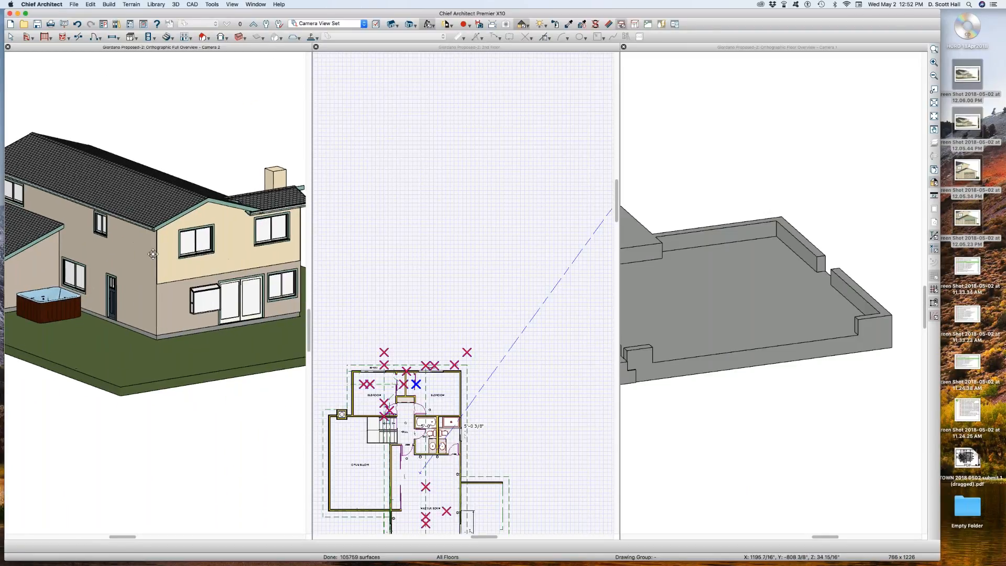
{"action": "scroll", "coordinate": [197, 295], "scroll_direction": "up", "scroll_amount": 5}
{"action": "scroll", "coordinate": [94, 235], "scroll_direction": "down", "scroll_amount": 6}
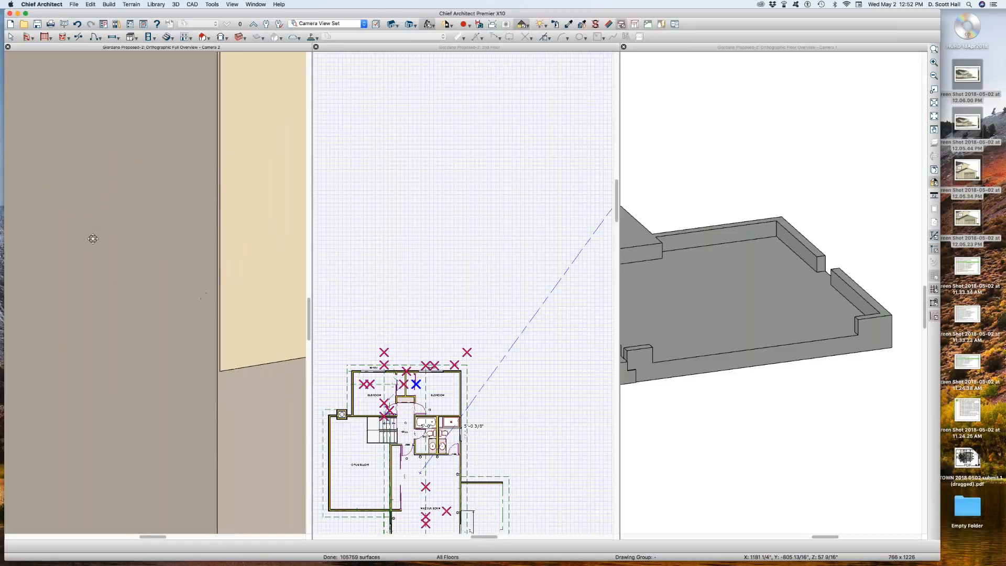
{"action": "scroll", "coordinate": [197, 227], "scroll_direction": "up", "scroll_amount": 6}
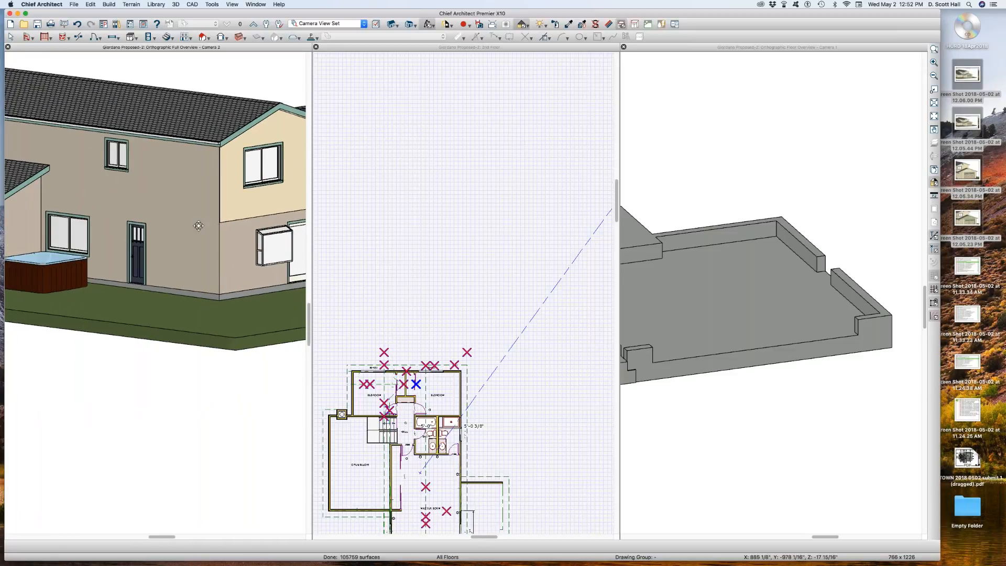
{"action": "scroll", "coordinate": [92, 238], "scroll_direction": "down", "scroll_amount": 3}
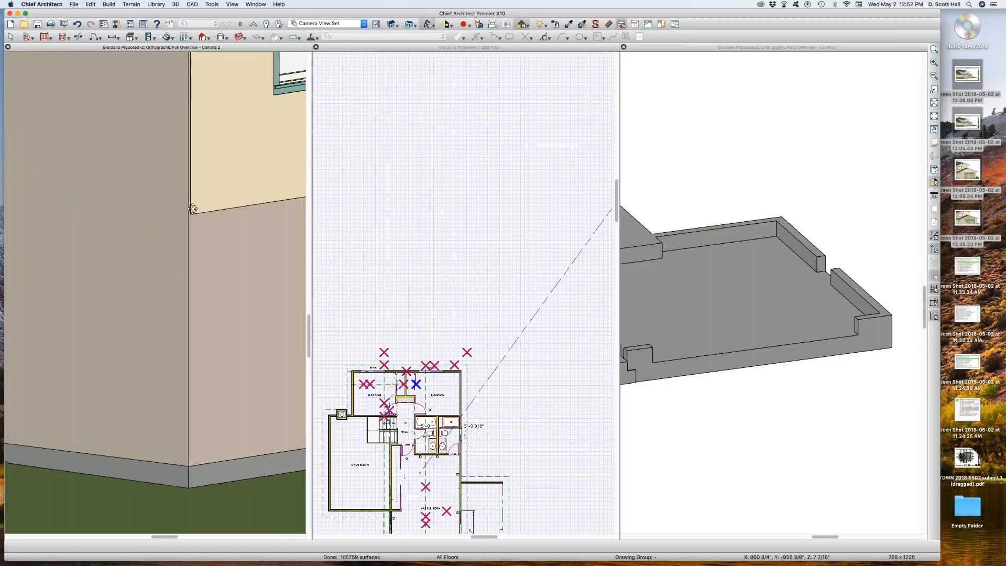
{"action": "scroll", "coordinate": [193, 209], "scroll_direction": "up", "scroll_amount": 3}
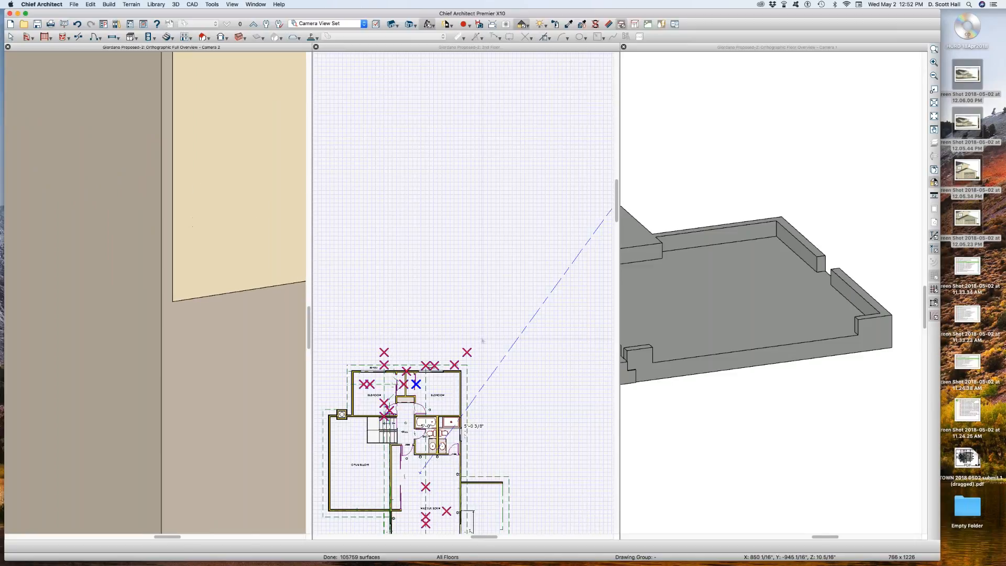
Pick out the bedroom's rear wall in the 2nd floor plan and examine the matching house corner in the overview down to the stem wall.
{"action": "left_click", "coordinate": [456, 375]}
{"action": "scroll", "coordinate": [456, 375], "scroll_direction": "up", "scroll_amount": 5}
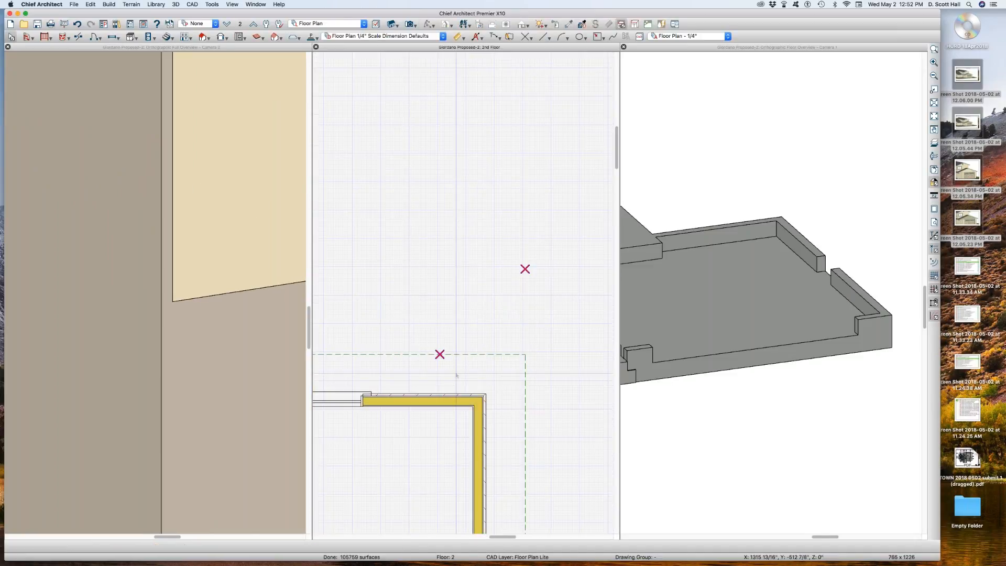
{"action": "left_click", "coordinate": [430, 399]}
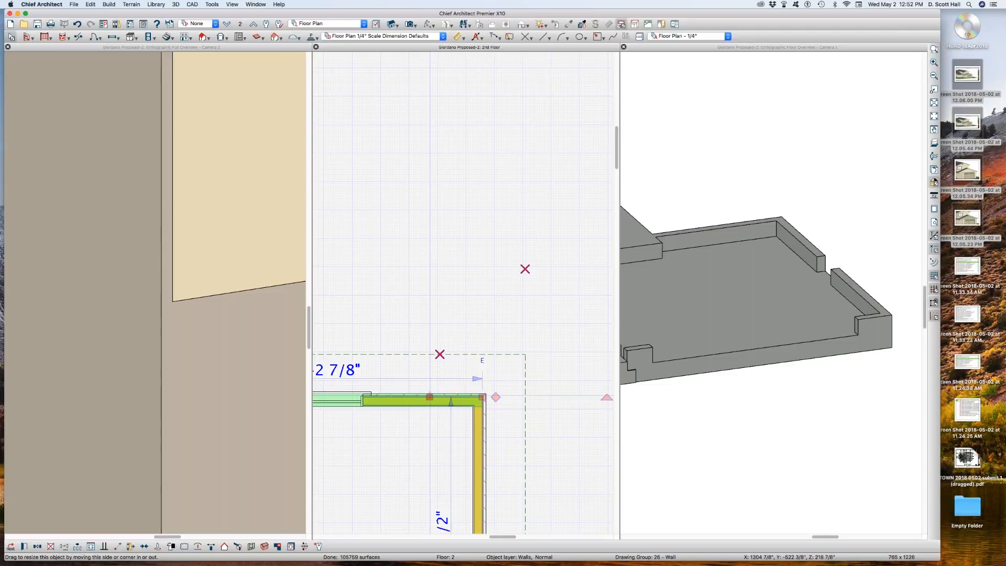
{"action": "scroll", "coordinate": [117, 254], "scroll_direction": "down", "scroll_amount": 5}
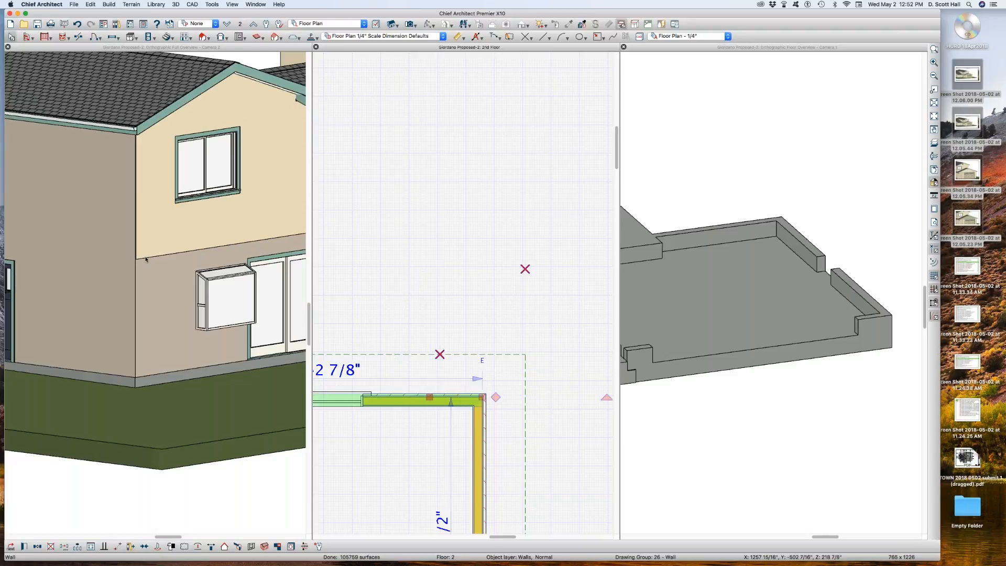
{"action": "left_click", "coordinate": [145, 259]}
{"action": "left_click_drag", "start_coordinate": [146, 257], "coordinate": [211, 348]}
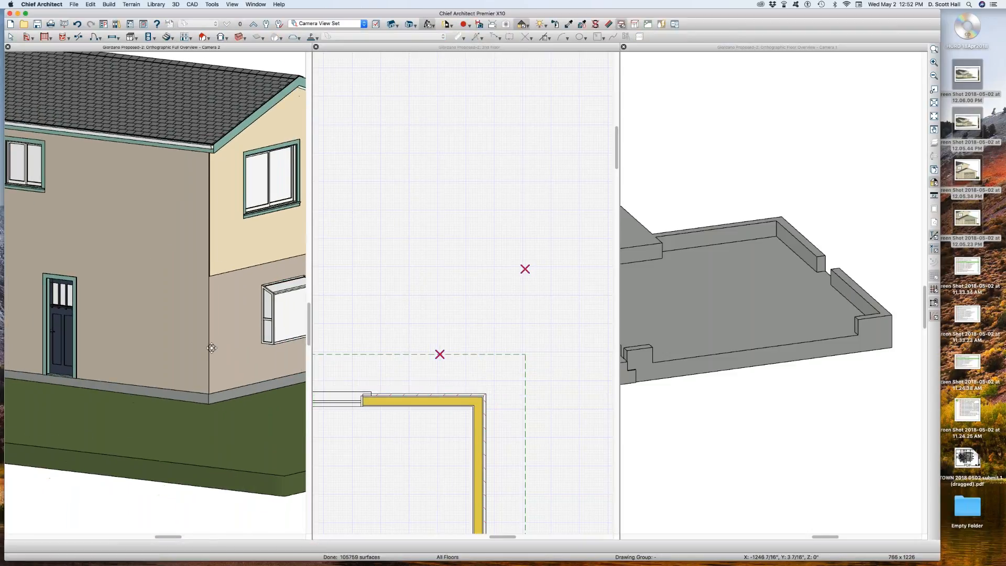
{"action": "scroll", "coordinate": [204, 327], "scroll_direction": "up", "scroll_amount": 5}
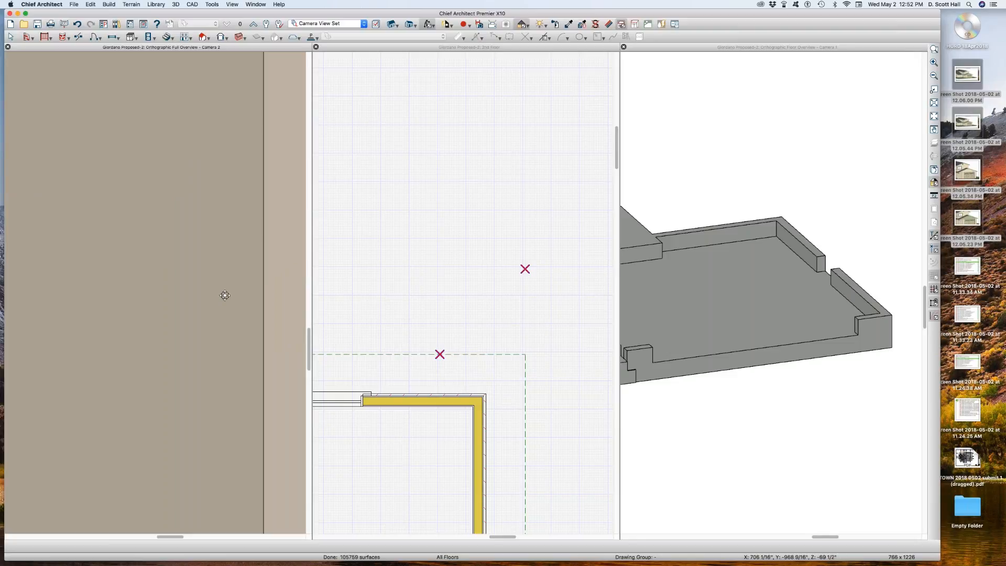
{"action": "left_click_drag", "start_coordinate": [225, 296], "coordinate": [190, 245]}
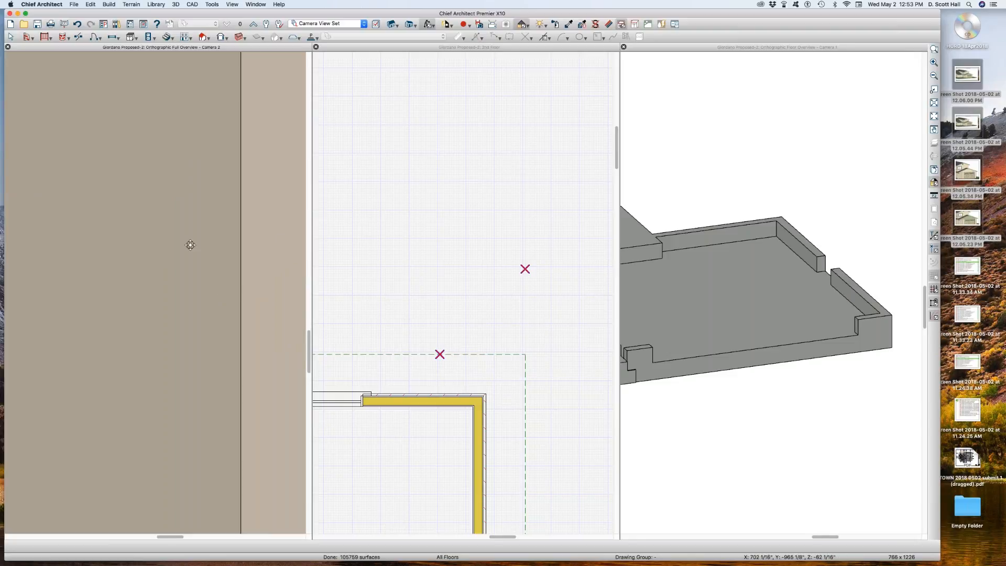
{"action": "scroll", "coordinate": [177, 285], "scroll_direction": "down", "scroll_amount": 5}
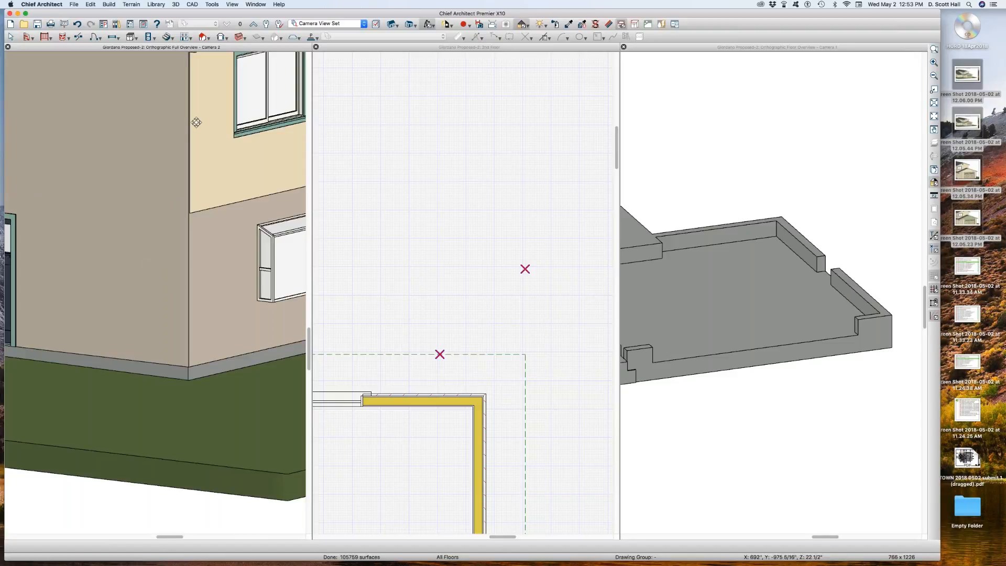
Open the specification of the bedroom's rear exterior wall from the 2nd floor plan.
{"action": "scroll", "coordinate": [193, 135], "scroll_direction": "up", "scroll_amount": 5}
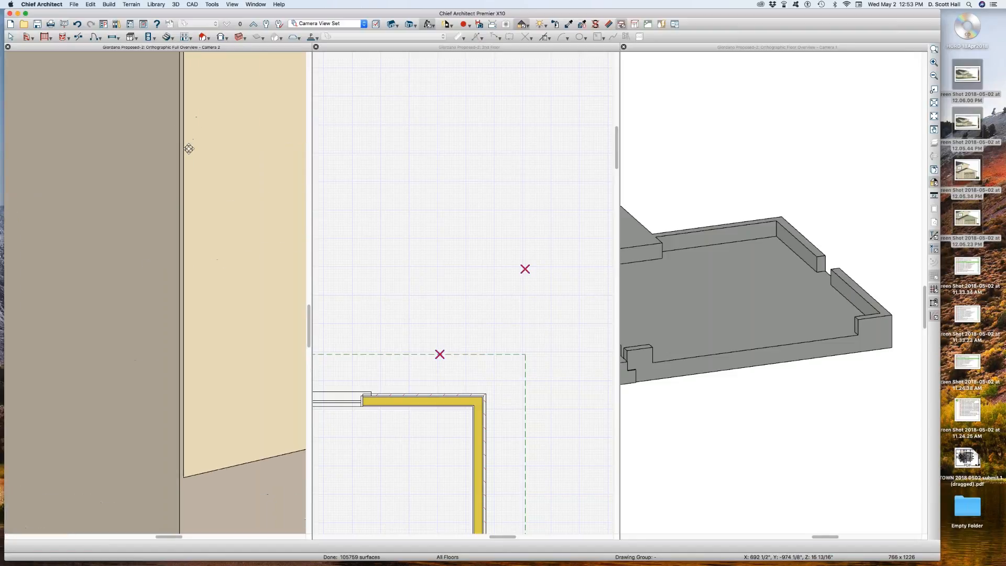
{"action": "scroll", "coordinate": [185, 151], "scroll_direction": "down", "scroll_amount": 3}
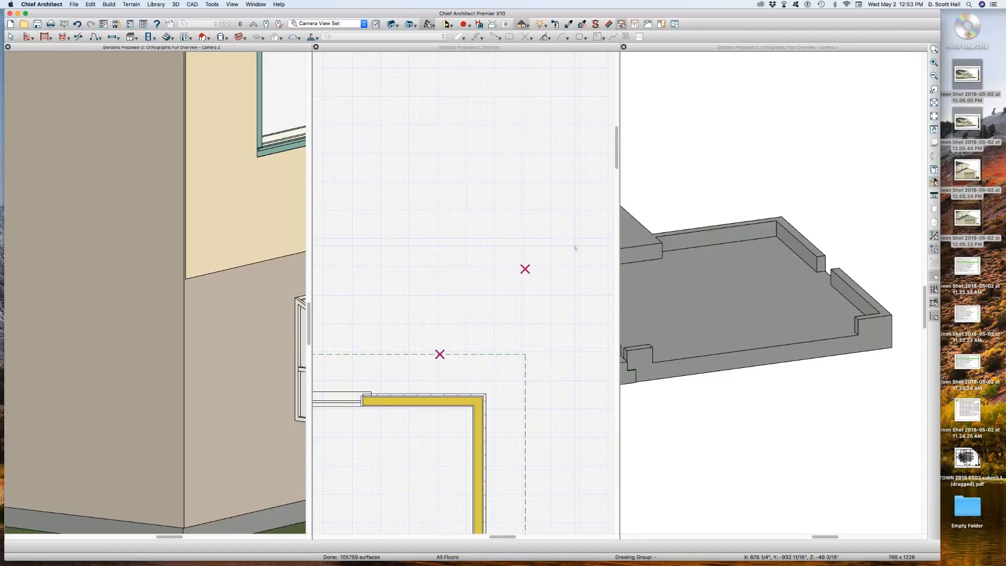
{"action": "left_click", "coordinate": [574, 248]}
{"action": "scroll", "coordinate": [524, 251], "scroll_direction": "down", "scroll_amount": 3}
{"action": "scroll", "coordinate": [515, 257], "scroll_direction": "up", "scroll_amount": 3}
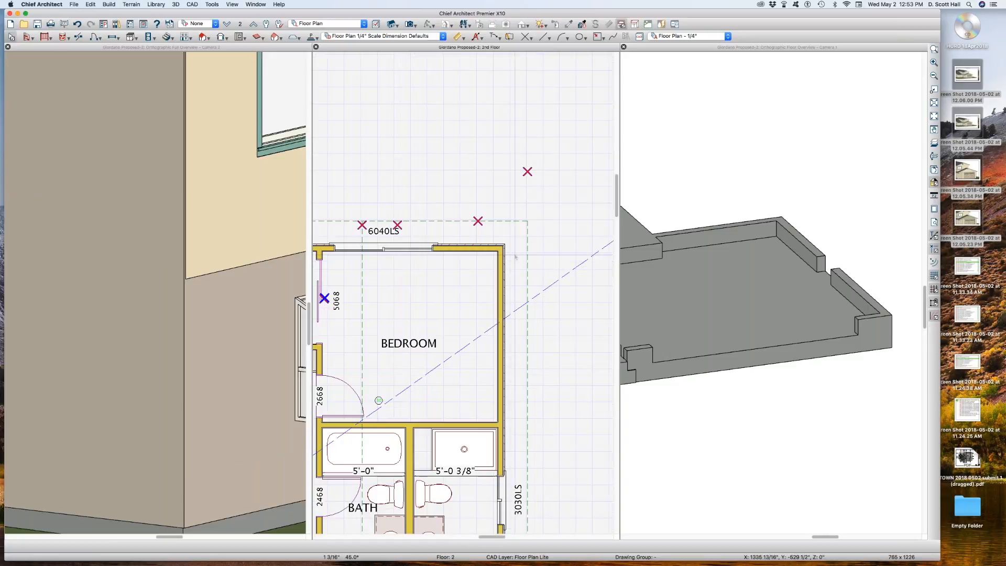
{"action": "scroll", "coordinate": [515, 257], "scroll_direction": "up", "scroll_amount": 3}
{"action": "left_click", "coordinate": [519, 264]}
{"action": "scroll", "coordinate": [555, 254], "scroll_direction": "up", "scroll_amount": 3}
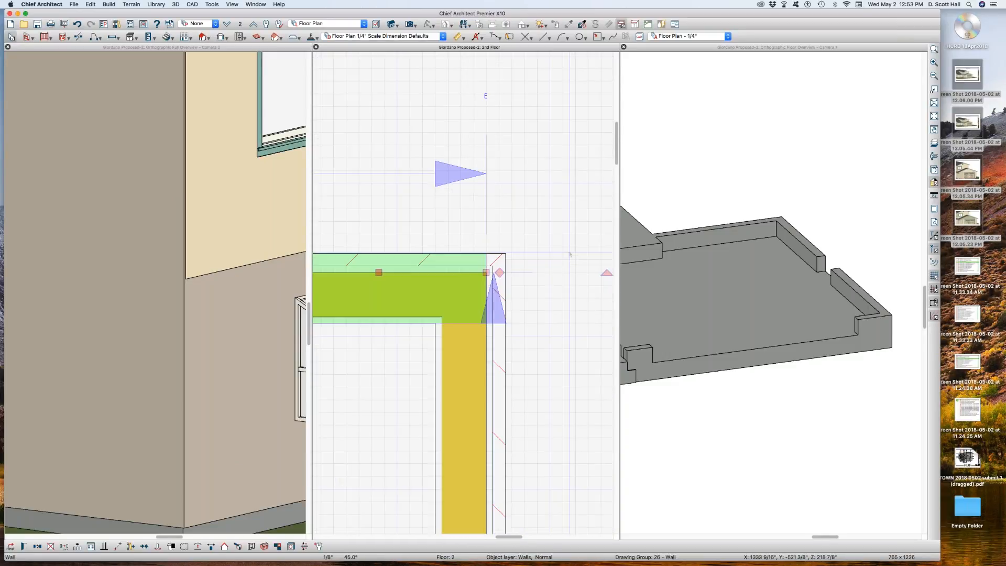
{"action": "scroll", "coordinate": [547, 328], "scroll_direction": "down", "scroll_amount": 1}
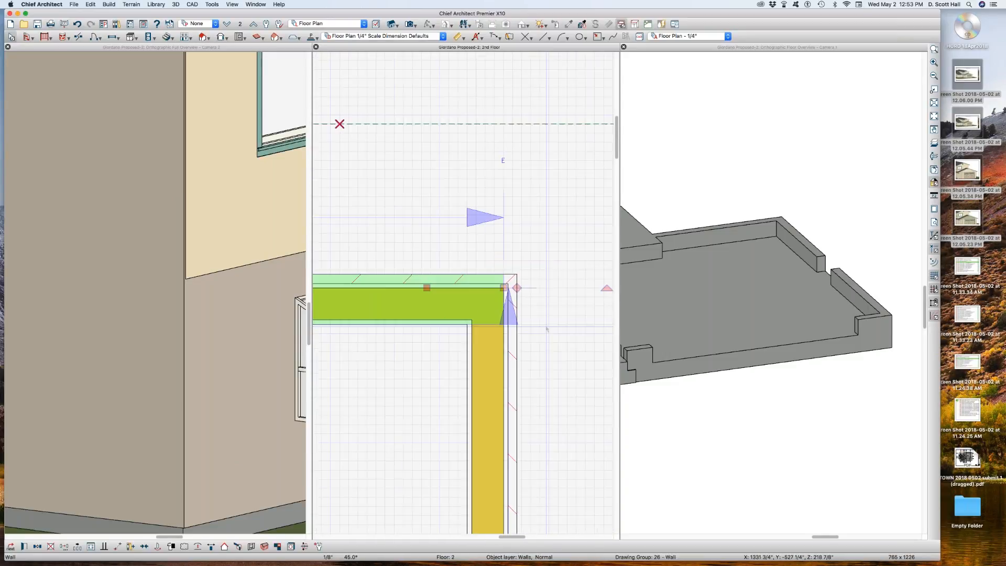
{"action": "double_click", "coordinate": [497, 304]}
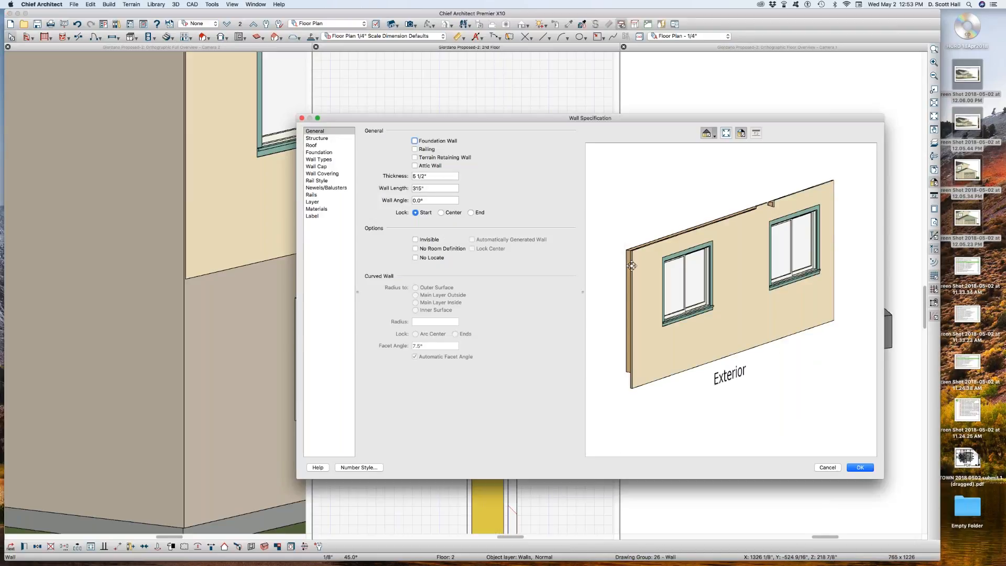
Set the bedroom rear wall's Exterior Wall Surface material to Use Default from the plan materials and apply it.
{"action": "left_click", "coordinate": [316, 209]}
{"action": "left_click", "coordinate": [428, 147]}
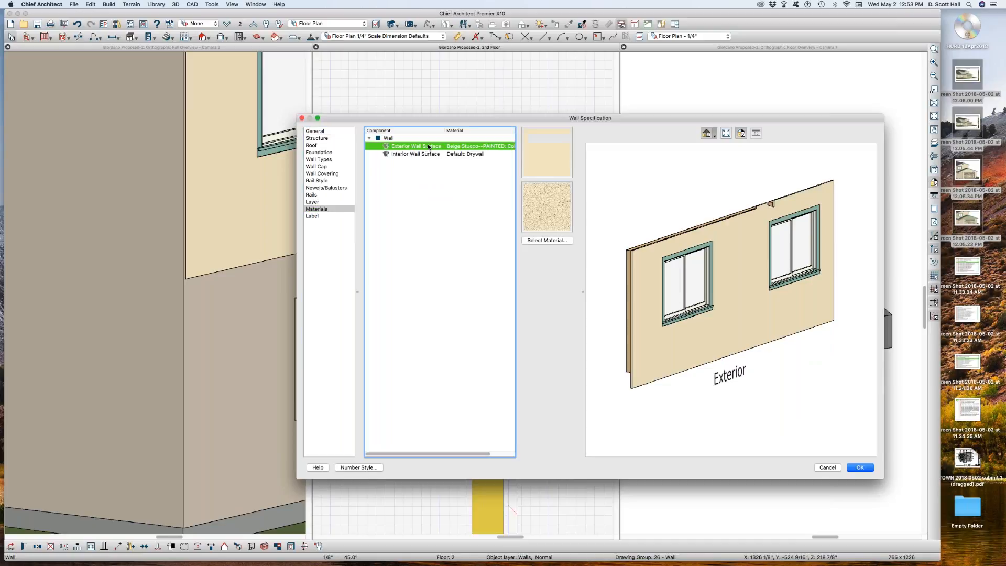
{"action": "left_click", "coordinate": [436, 154]}
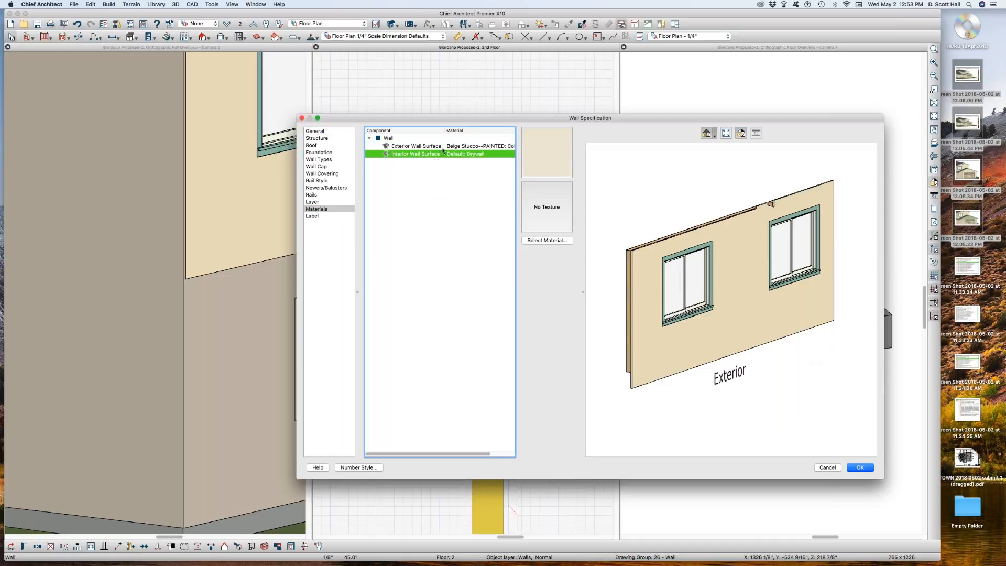
{"action": "left_click", "coordinate": [445, 147]}
{"action": "scroll", "coordinate": [459, 164], "scroll_direction": "right", "scroll_amount": 3}
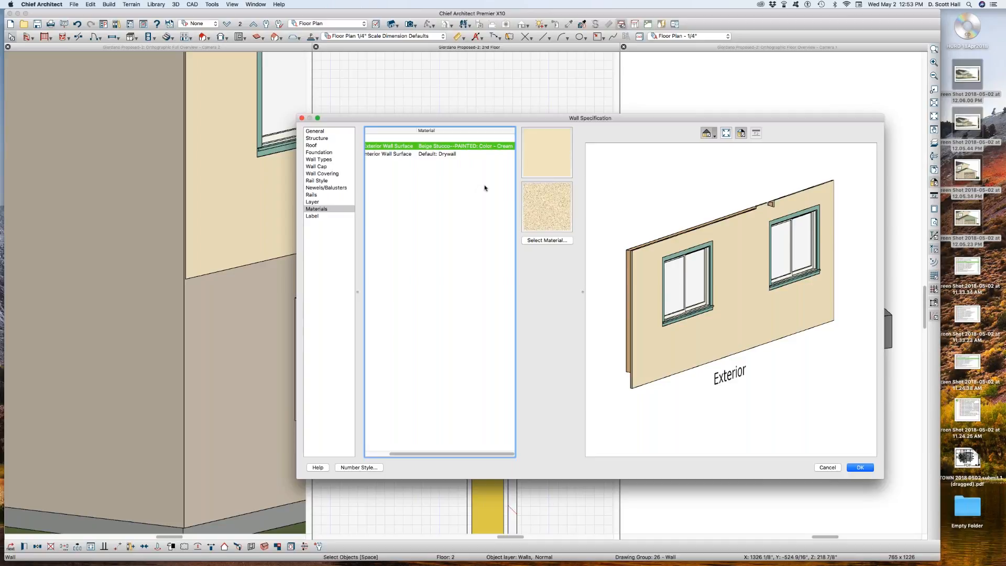
{"action": "left_click", "coordinate": [548, 241]}
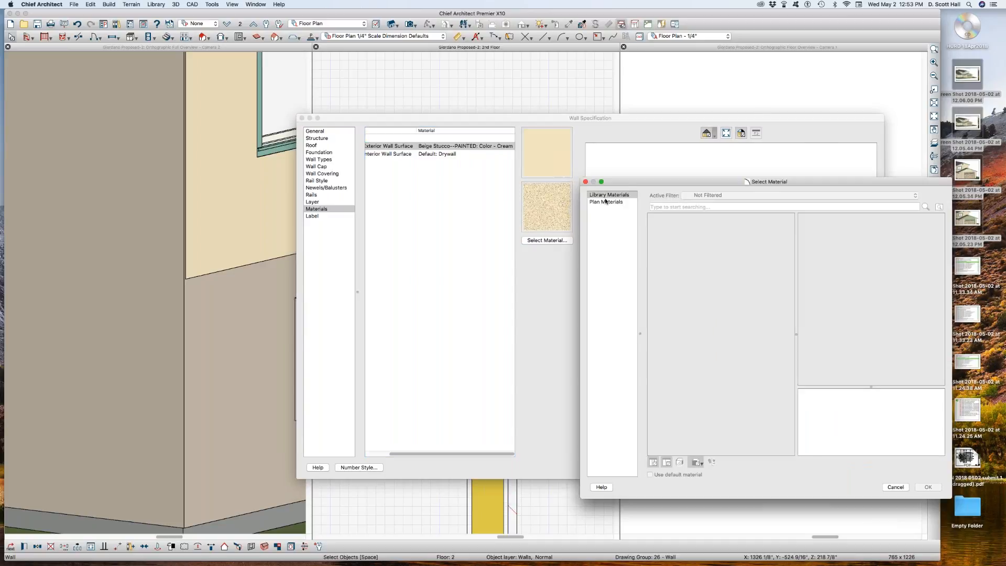
{"action": "left_click", "coordinate": [607, 202]}
{"action": "left_click", "coordinate": [668, 204]}
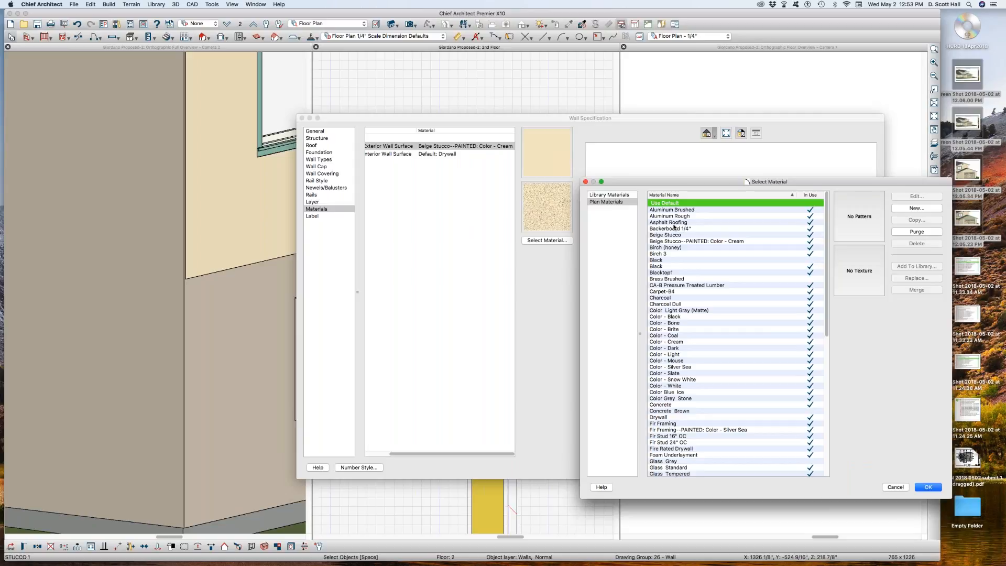
{"action": "key", "text": "Return"}
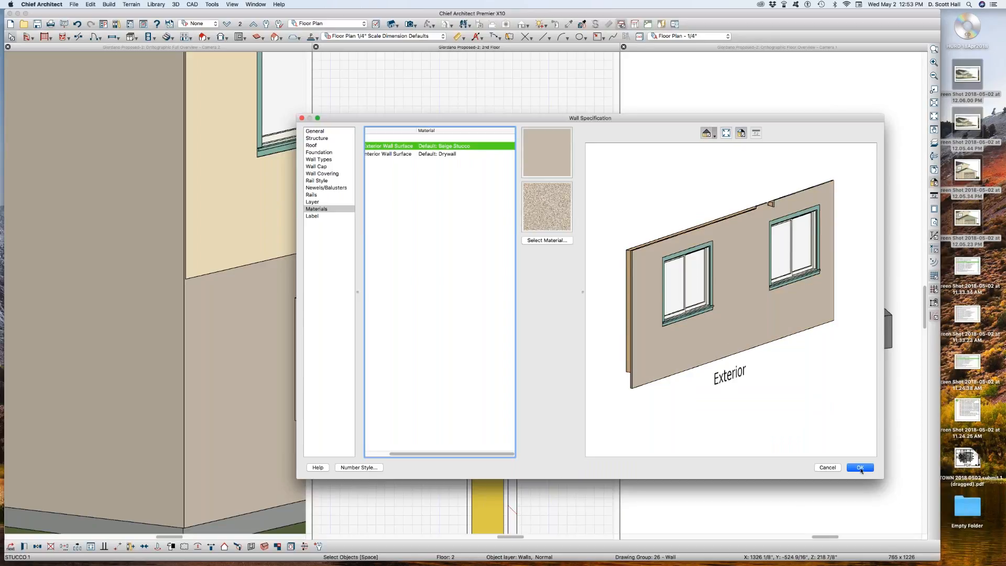
{"action": "left_click", "coordinate": [860, 468]}
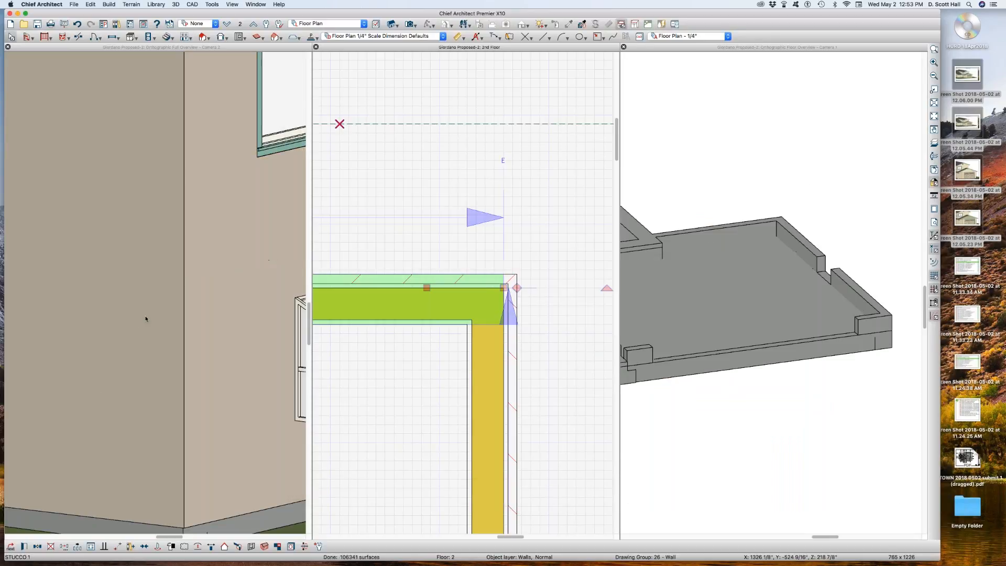
Examine the rear house corner in the full overview, including the garage-side corner down to the stem wall.
{"action": "scroll", "coordinate": [157, 278], "scroll_direction": "down", "scroll_amount": 3}
{"action": "scroll", "coordinate": [172, 238], "scroll_direction": "up", "scroll_amount": 5}
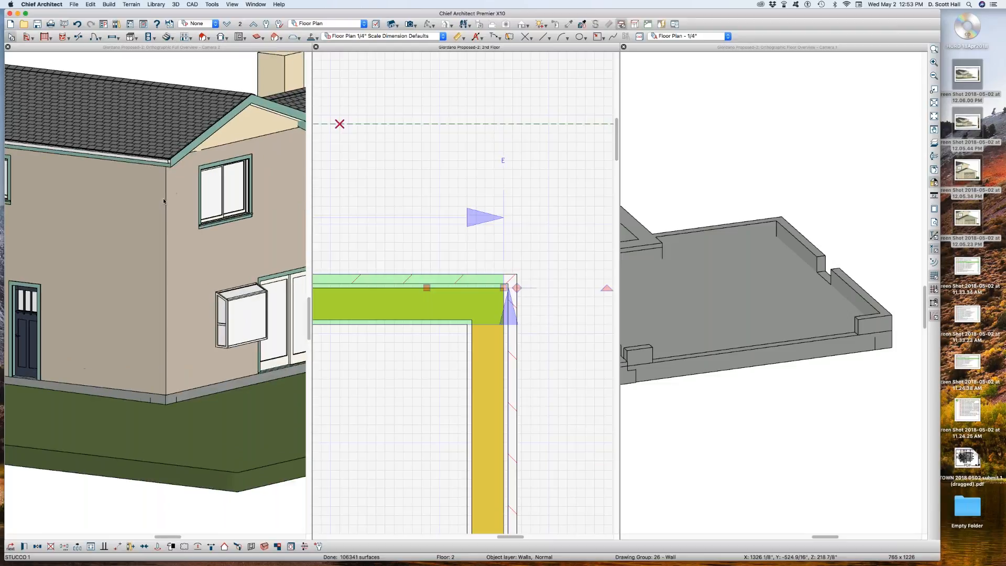
{"action": "scroll", "coordinate": [143, 184], "scroll_direction": "up", "scroll_amount": 2}
{"action": "scroll", "coordinate": [171, 168], "scroll_direction": "down", "scroll_amount": 6}
{"action": "left_click", "coordinate": [173, 165]}
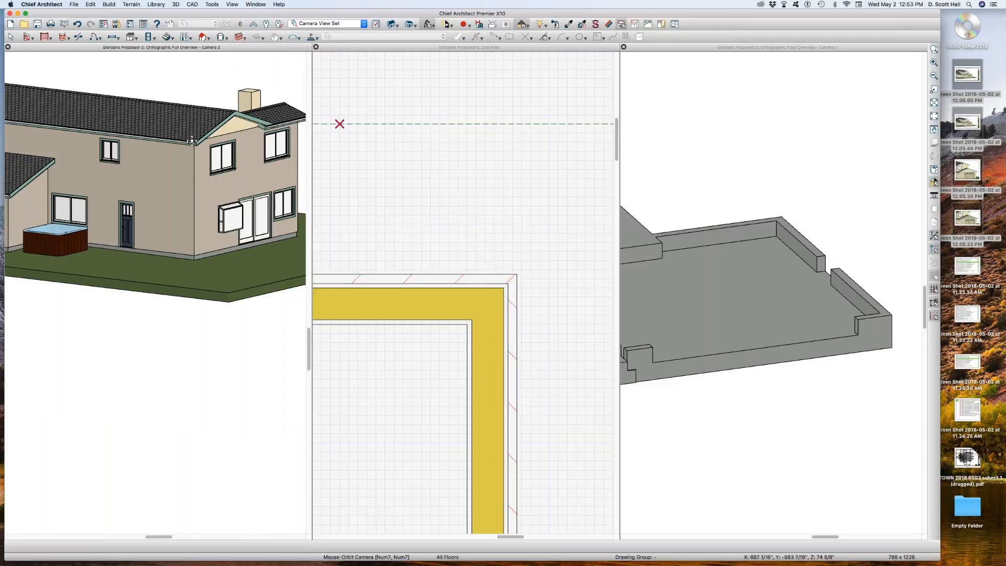
{"action": "scroll", "coordinate": [183, 152], "scroll_direction": "down", "scroll_amount": 2}
{"action": "left_click_drag", "start_coordinate": [134, 239], "coordinate": [238, 234]}
{"action": "scroll", "coordinate": [239, 235], "scroll_direction": "up", "scroll_amount": 3}
{"action": "scroll", "coordinate": [246, 222], "scroll_direction": "up", "scroll_amount": 5}
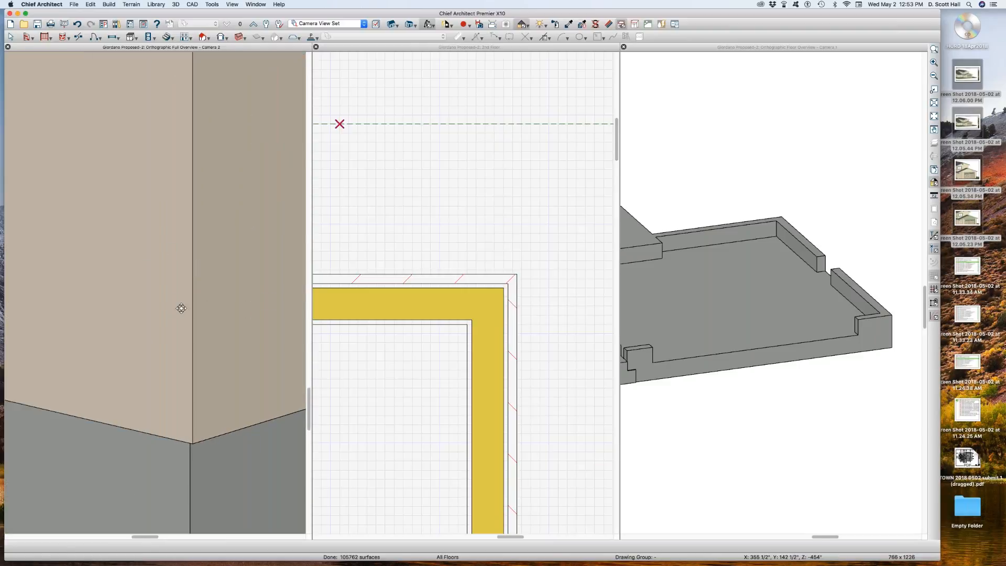
{"action": "scroll", "coordinate": [194, 289], "scroll_direction": "down", "scroll_amount": 5}
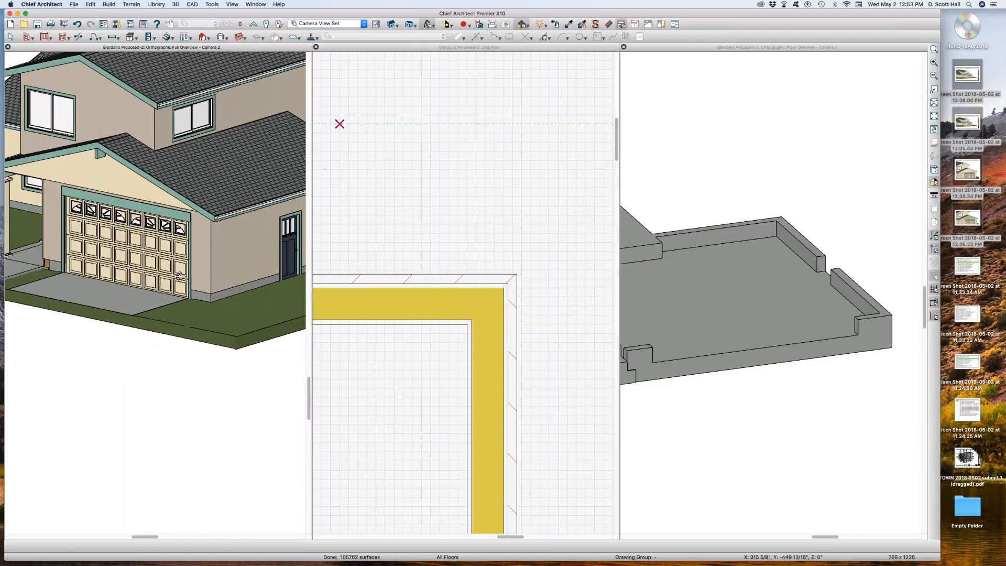
Orbit the full overview around the front of the house and examine the stucco wall between the porch and the garage.
{"action": "left_click_drag", "start_coordinate": [179, 276], "coordinate": [240, 270]}
{"action": "scroll", "coordinate": [159, 271], "scroll_direction": "down", "scroll_amount": 5}
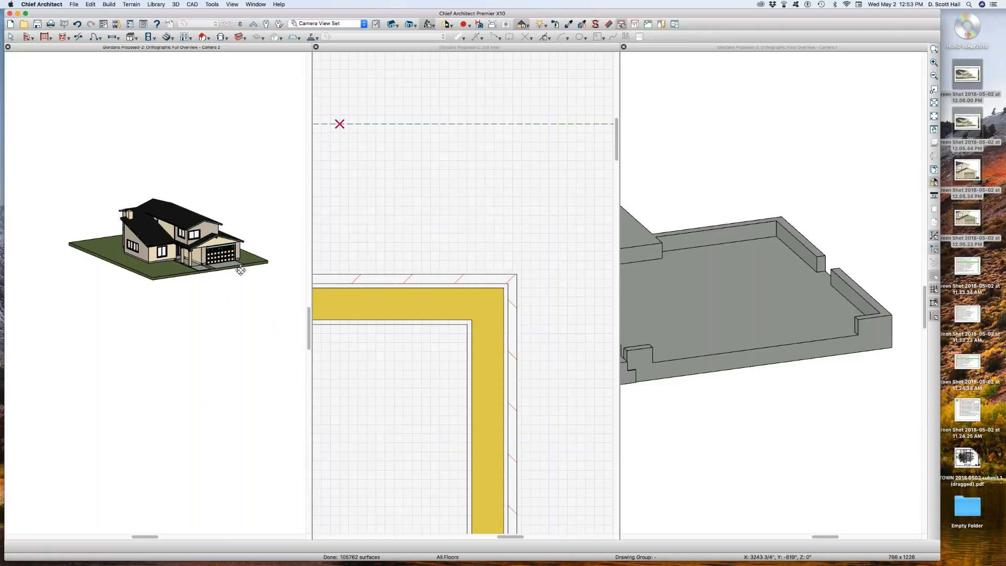
{"action": "scroll", "coordinate": [184, 296], "scroll_direction": "up", "scroll_amount": 5}
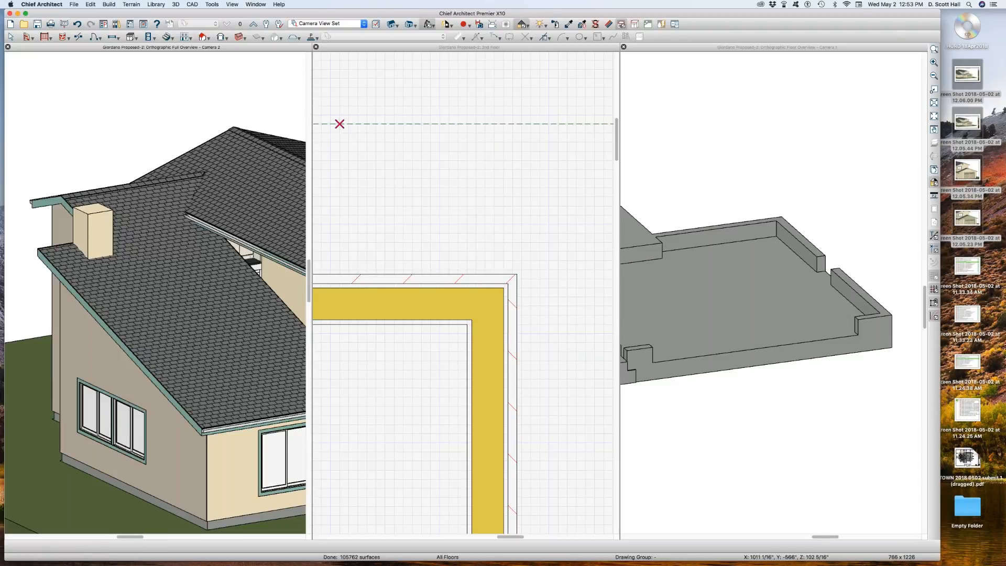
{"action": "scroll", "coordinate": [136, 144], "scroll_direction": "down", "scroll_amount": 5}
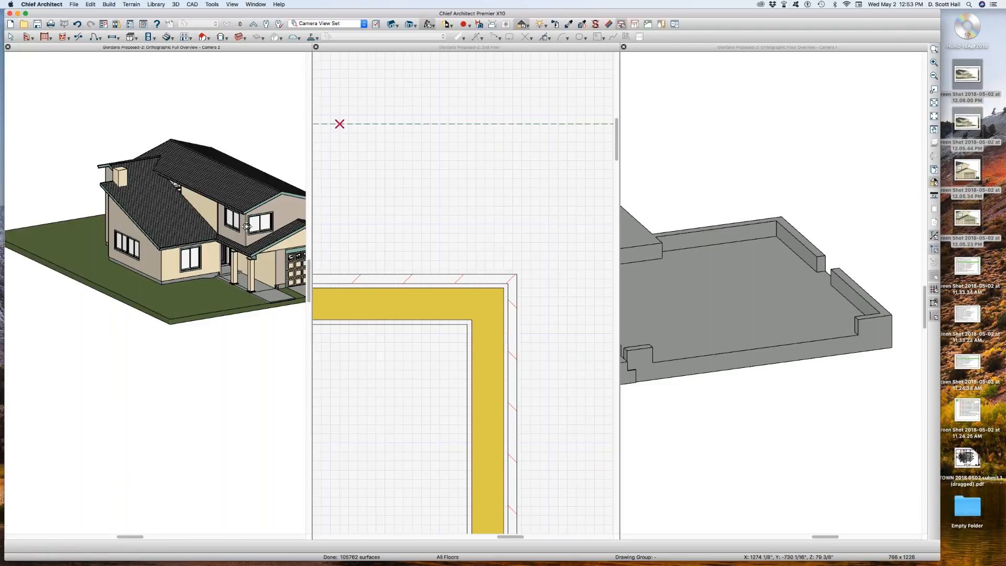
{"action": "middle_click_drag", "start_coordinate": [289, 252], "coordinate": [290, 251]}
{"action": "scroll", "coordinate": [269, 269], "scroll_direction": "up", "scroll_amount": 5}
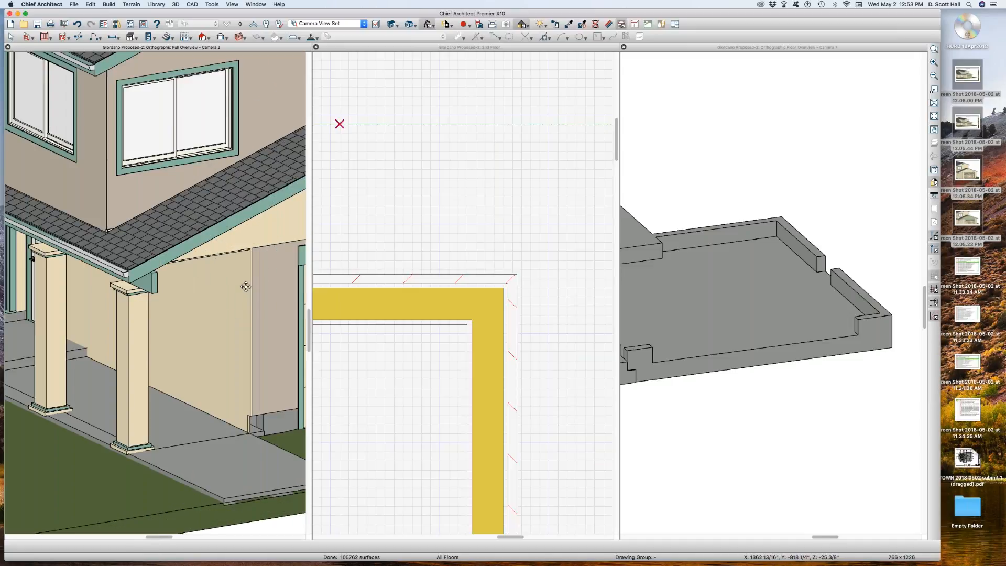
{"action": "left_click", "coordinate": [209, 327]}
{"action": "left_click", "coordinate": [200, 346]}
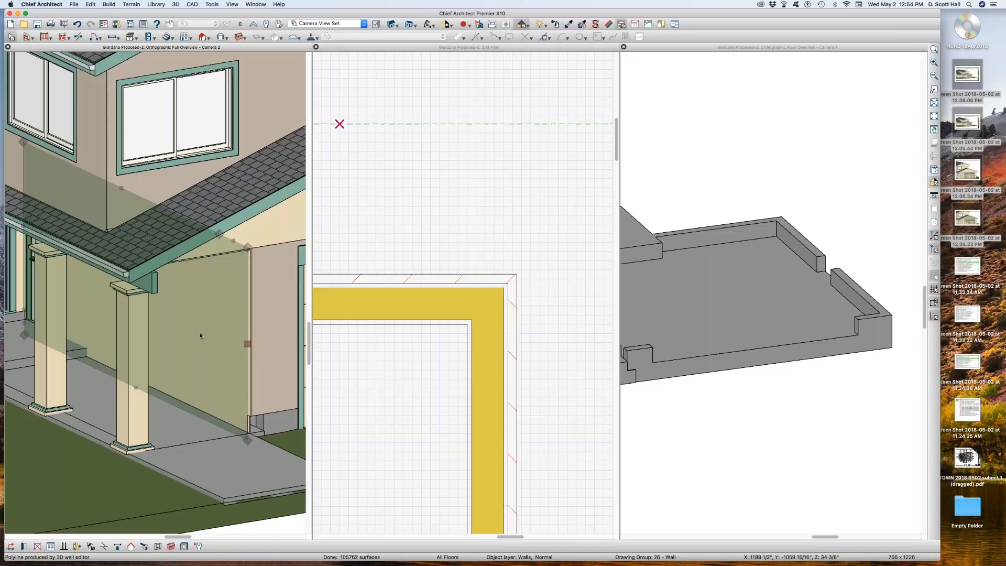
{"action": "double_click", "coordinate": [176, 350]}
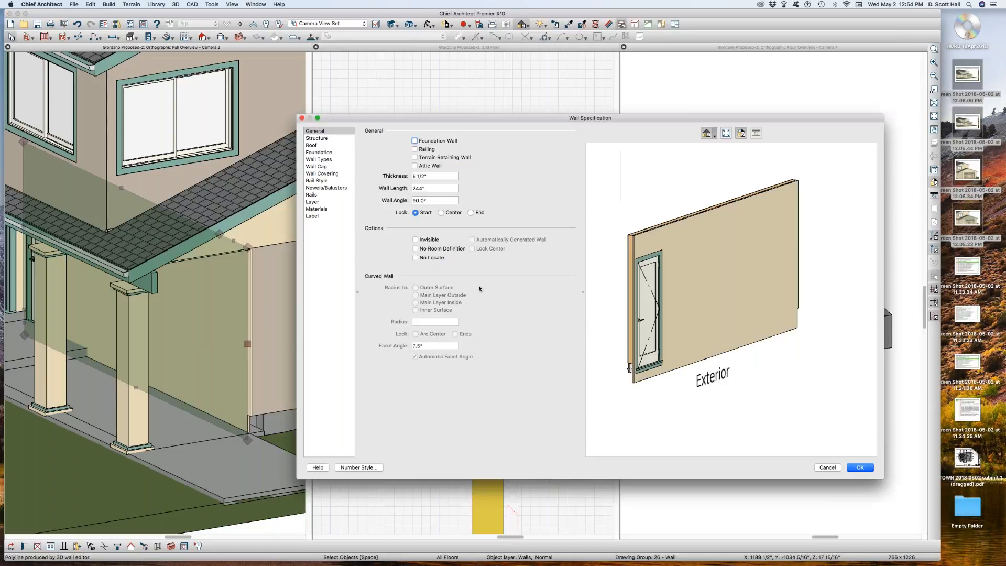
{"action": "left_click", "coordinate": [325, 139]}
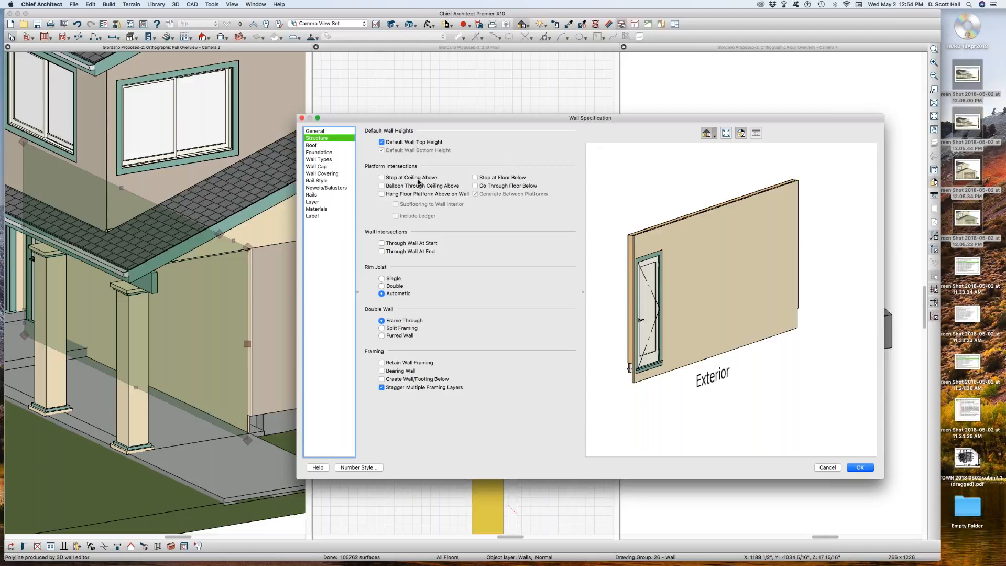
{"action": "key", "text": "Escape"}
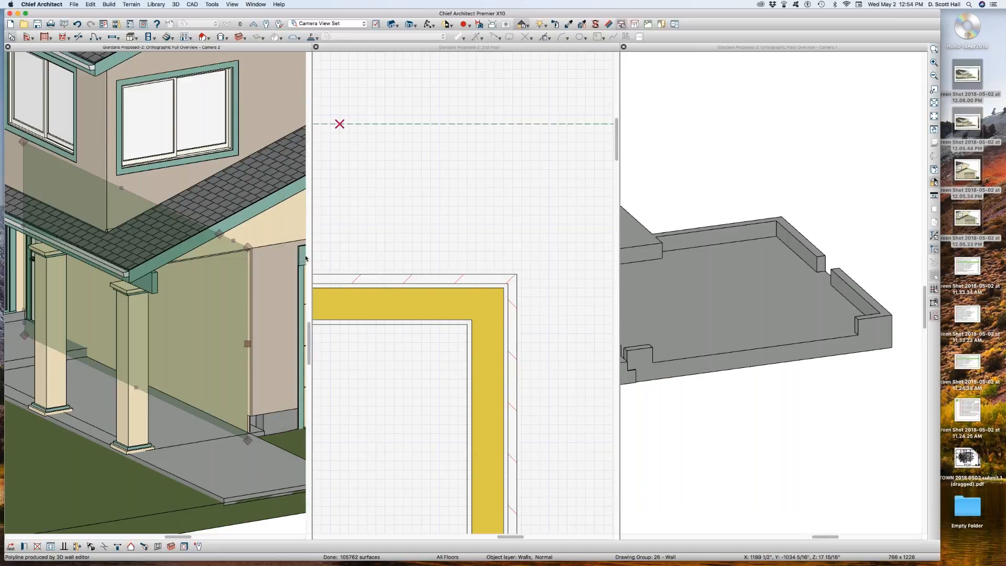
{"action": "left_click", "coordinate": [197, 290]}
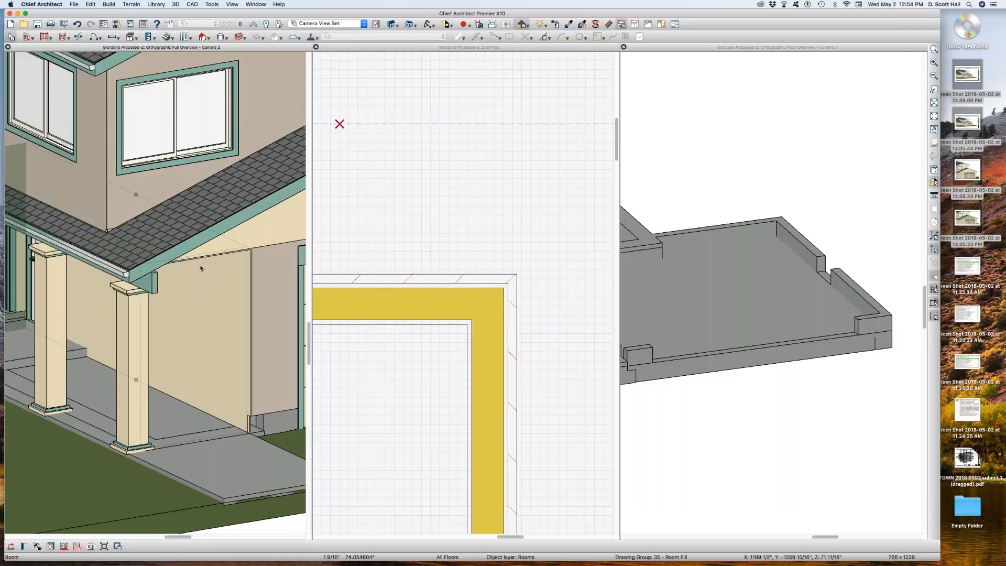
{"action": "scroll", "coordinate": [200, 265], "scroll_direction": "down", "scroll_amount": 4}
{"action": "scroll", "coordinate": [197, 280], "scroll_direction": "up", "scroll_amount": 5}
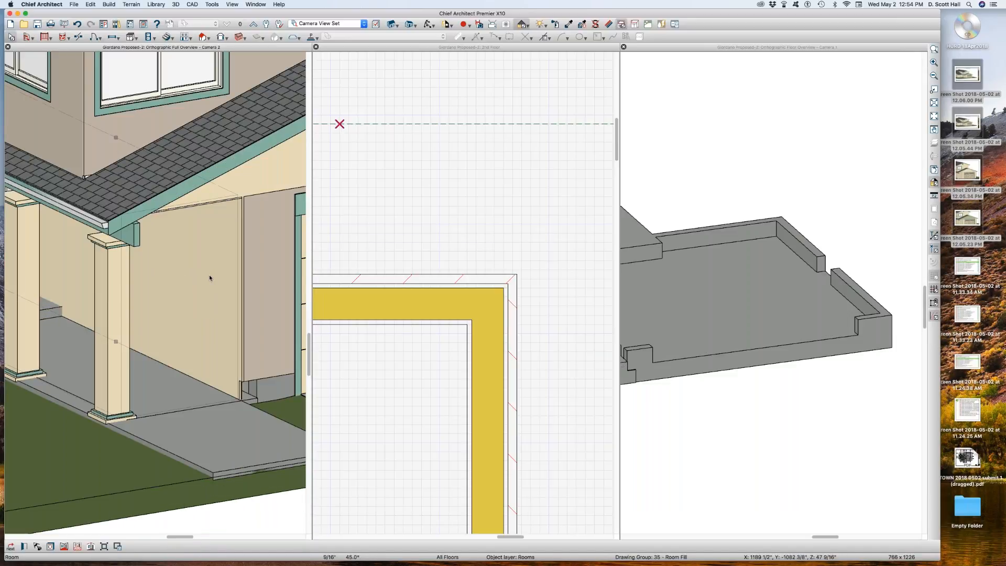
Set the Exterior Wall Surface material of the porch's garage-side wall to Use Default from the plan materials and apply it.
{"action": "left_click", "coordinate": [209, 274]}
{"action": "key", "text": "super+e"}
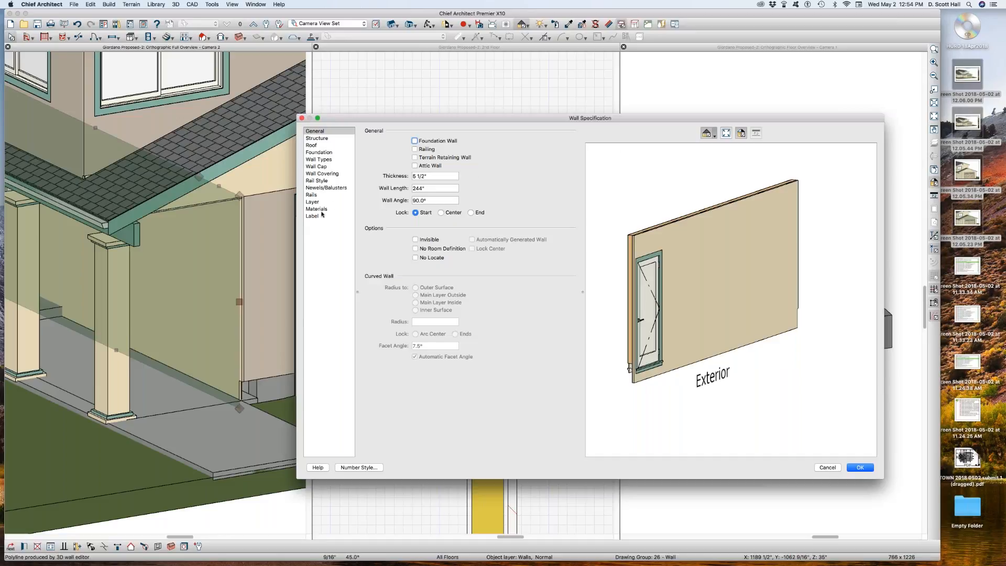
{"action": "left_click", "coordinate": [325, 209]}
{"action": "left_click", "coordinate": [438, 146]}
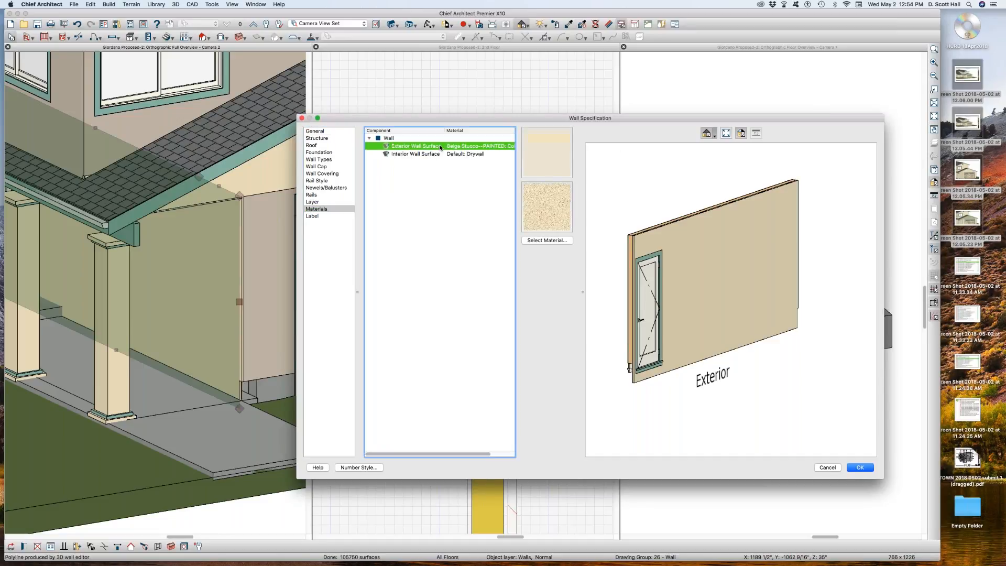
{"action": "left_click", "coordinate": [542, 241]}
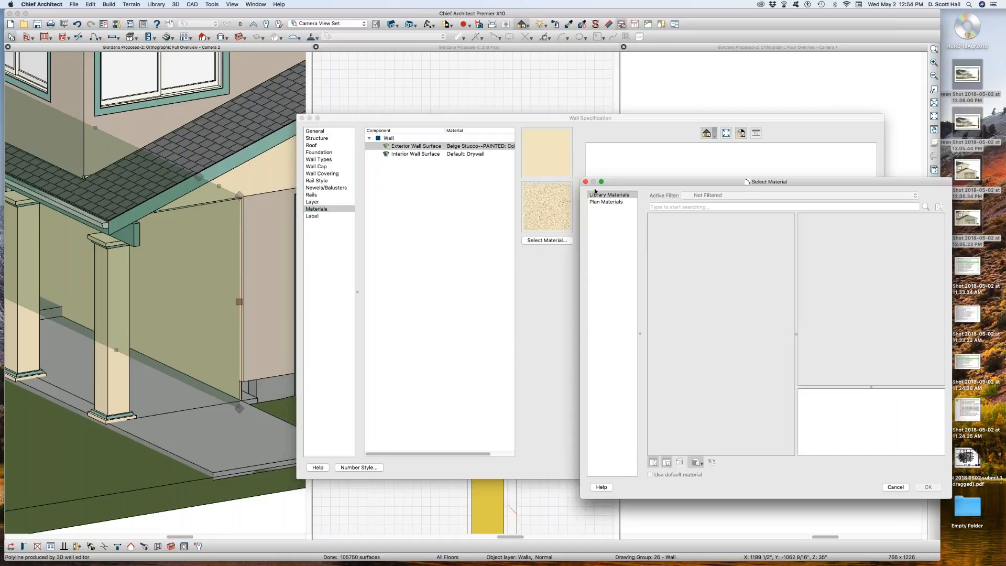
{"action": "left_click", "coordinate": [610, 202]}
{"action": "left_click", "coordinate": [676, 203]}
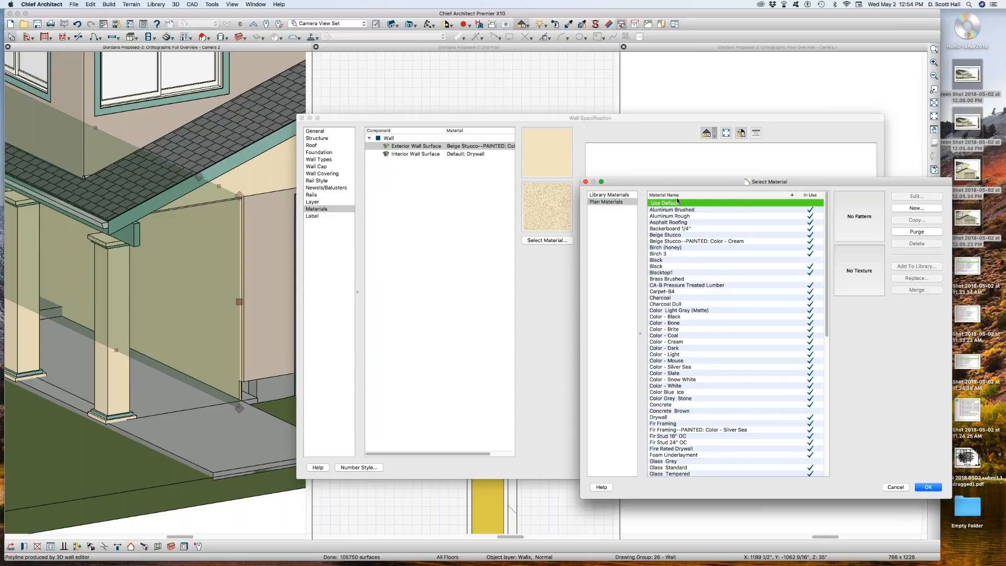
{"action": "key", "text": "Return"}
{"action": "key", "text": "Return"}
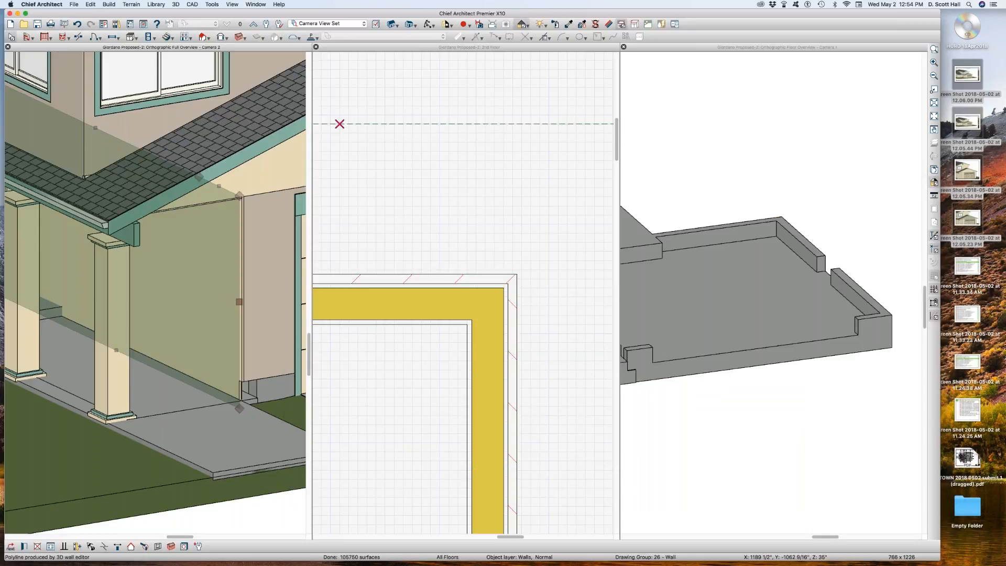
{"action": "left_click", "coordinate": [168, 235]}
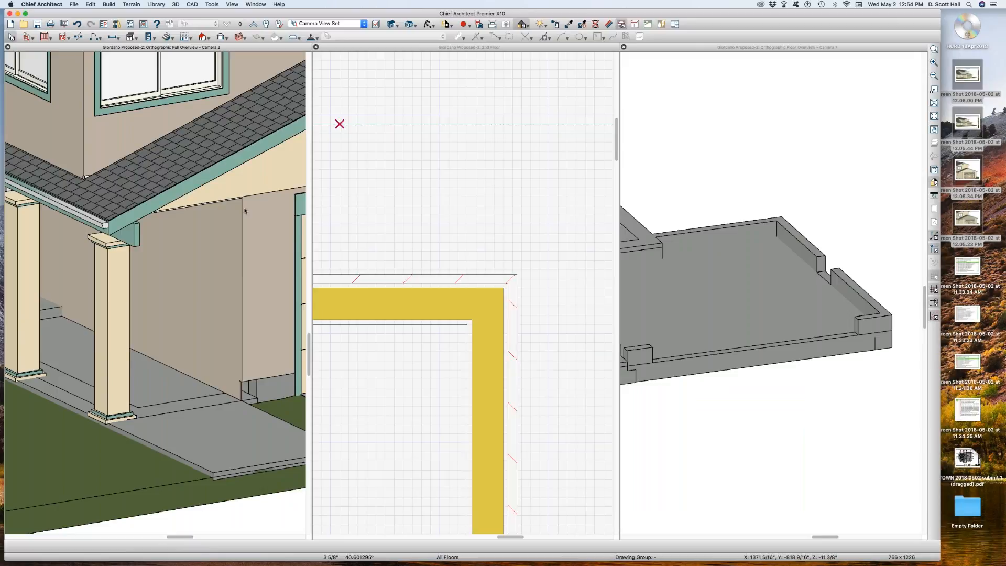
{"action": "scroll", "coordinate": [245, 211], "scroll_direction": "up", "scroll_amount": 3}
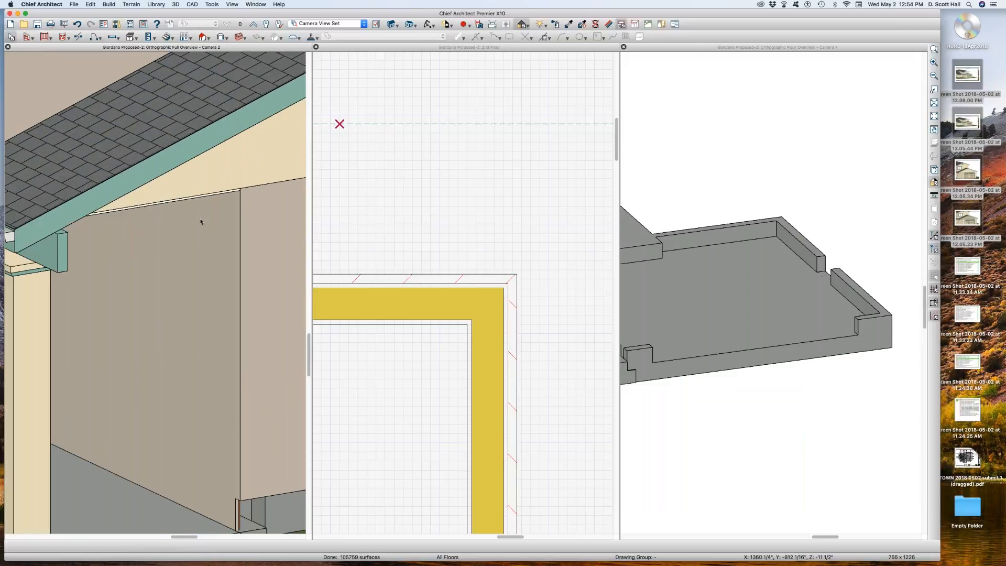
{"action": "scroll", "coordinate": [136, 289], "scroll_direction": "down", "scroll_amount": 2}
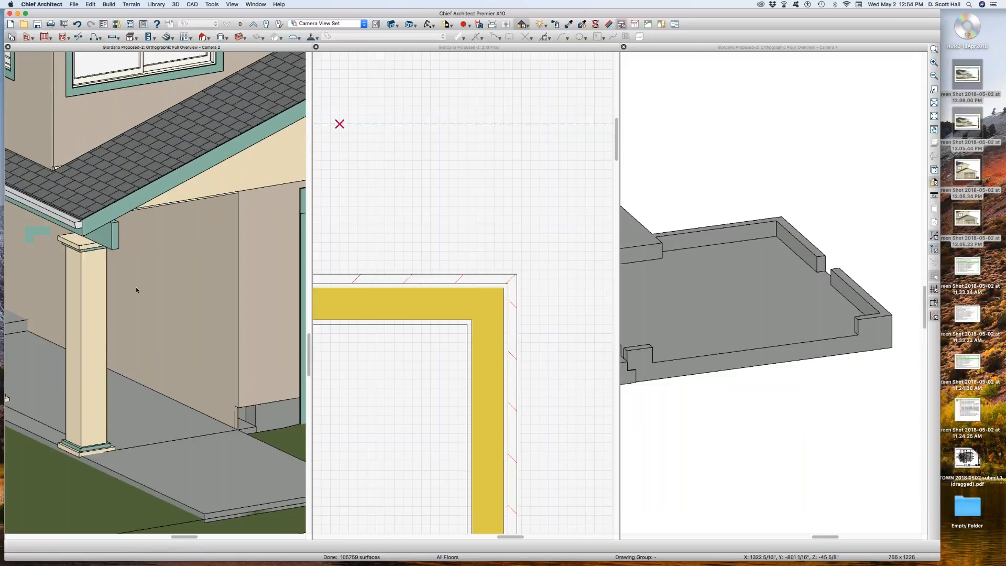
Switch the floor plan from the second floor down to the foundation level.
{"action": "scroll", "coordinate": [145, 279], "scroll_direction": "down", "scroll_amount": 3}
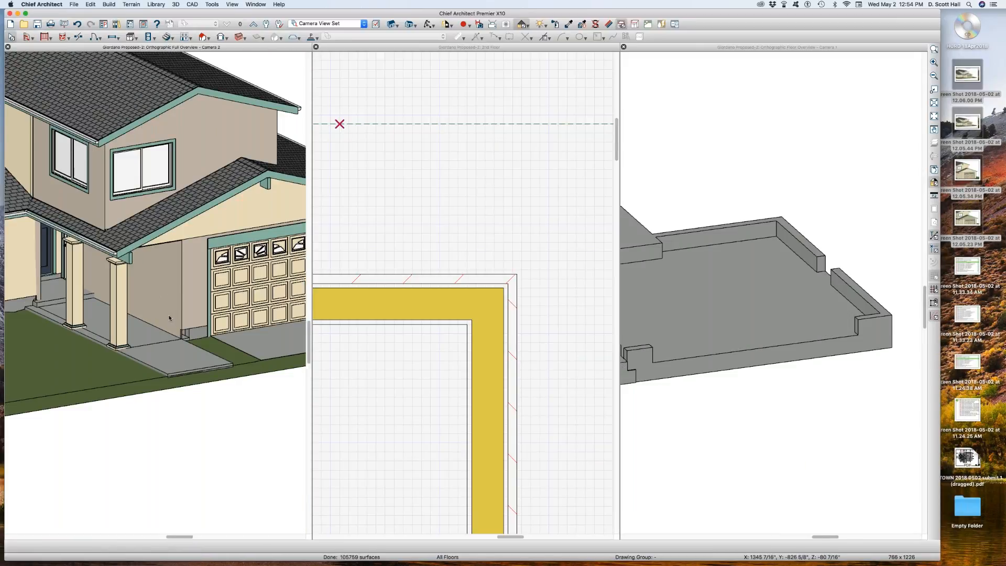
{"action": "scroll", "coordinate": [159, 315], "scroll_direction": "down", "scroll_amount": 5}
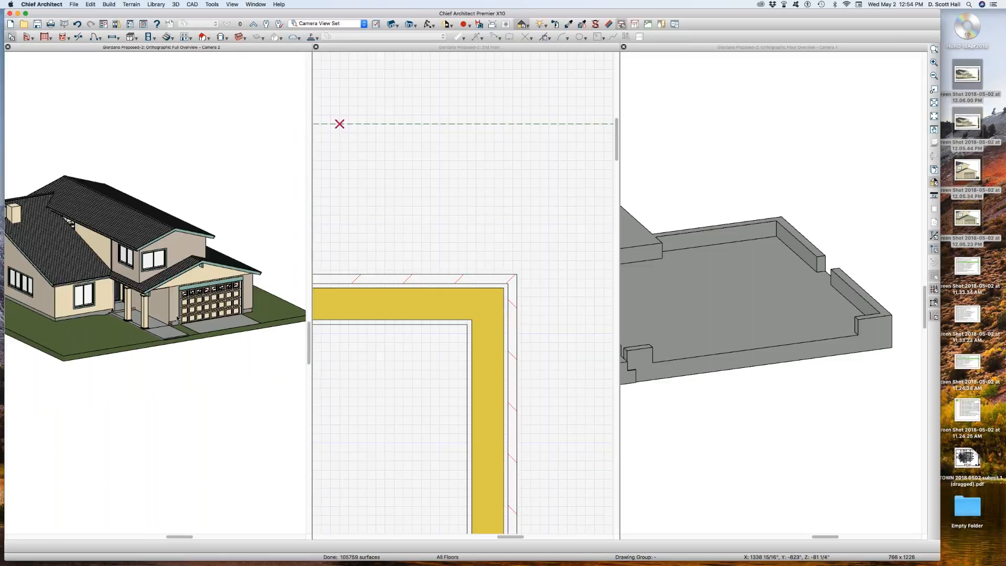
{"action": "scroll", "coordinate": [504, 337], "scroll_direction": "down", "scroll_amount": 4}
{"action": "scroll", "coordinate": [451, 267], "scroll_direction": "down", "scroll_amount": 3}
{"action": "key", "text": "Page_Down"}
{"action": "key", "text": "Page_Down"}
Place a copy of the porch's front slab footing in front of the porch and rotate it to run front to back.
{"action": "scroll", "coordinate": [426, 419], "scroll_direction": "up", "scroll_amount": 3}
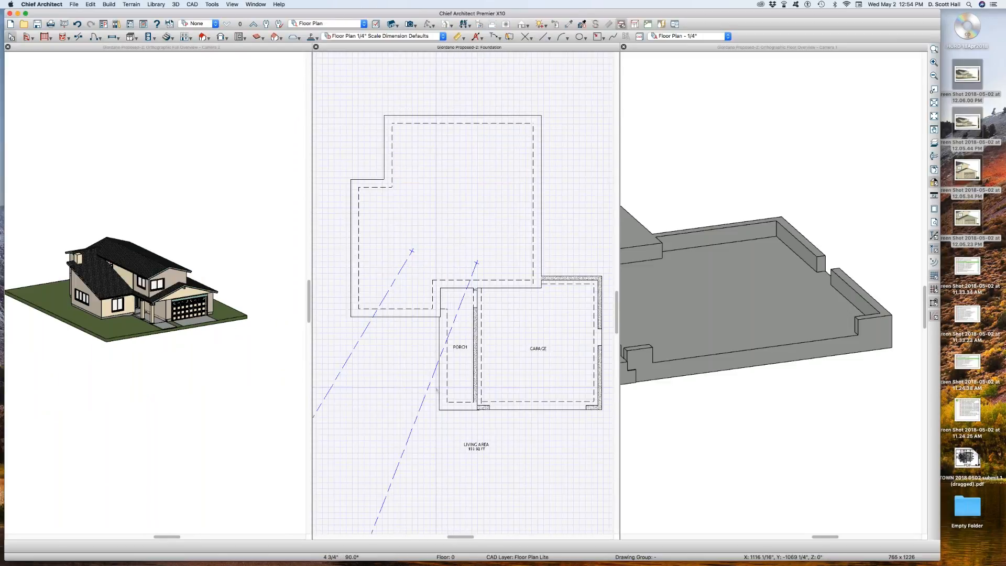
{"action": "scroll", "coordinate": [450, 377], "scroll_direction": "up", "scroll_amount": 4}
{"action": "scroll", "coordinate": [450, 377], "scroll_direction": "down", "scroll_amount": 5}
{"action": "scroll", "coordinate": [438, 369], "scroll_direction": "up", "scroll_amount": 2}
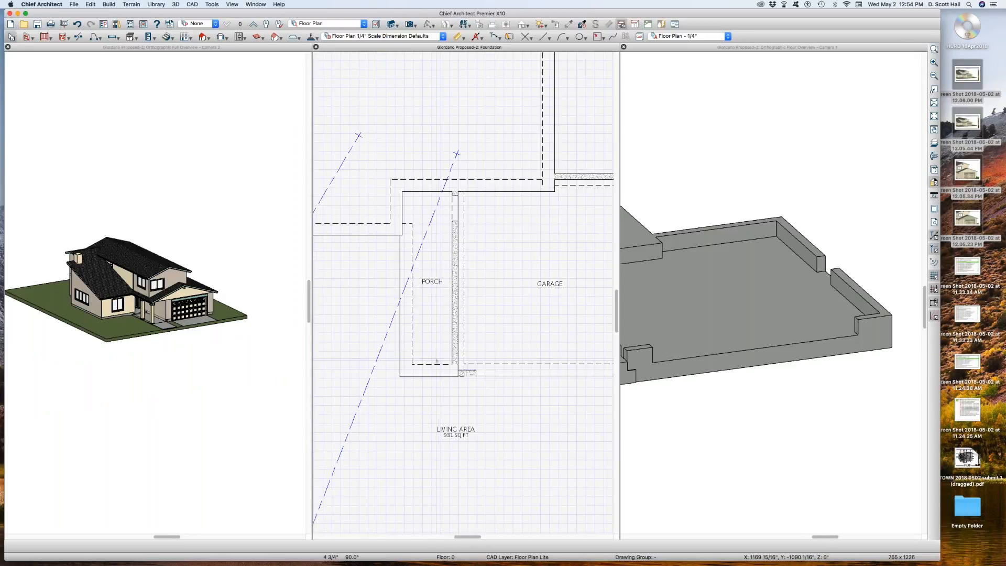
{"action": "left_click", "coordinate": [438, 369]}
{"action": "scroll", "coordinate": [442, 296], "scroll_direction": "down", "scroll_amount": 3}
{"action": "left_click", "coordinate": [444, 458]}
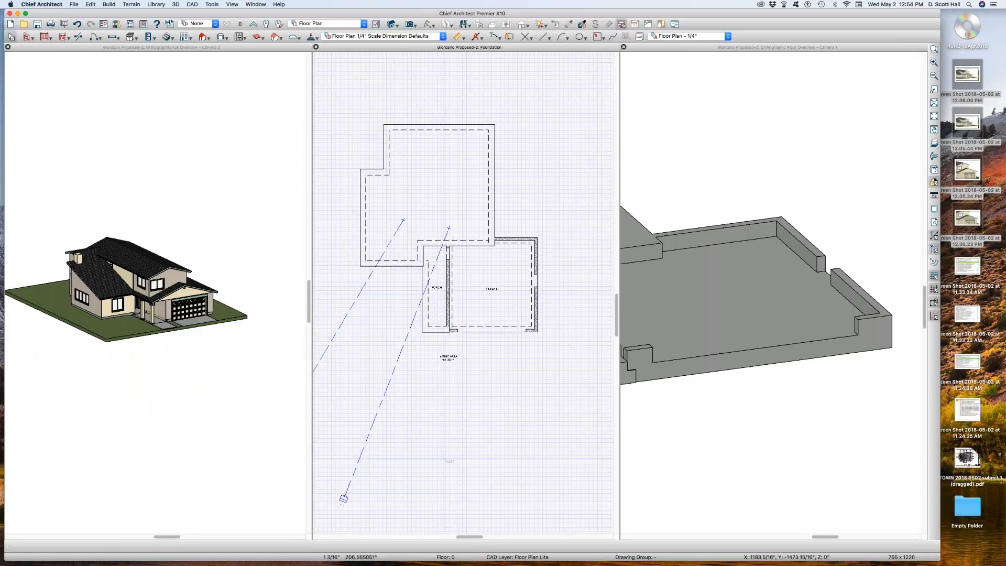
{"action": "left_click", "coordinate": [444, 416]}
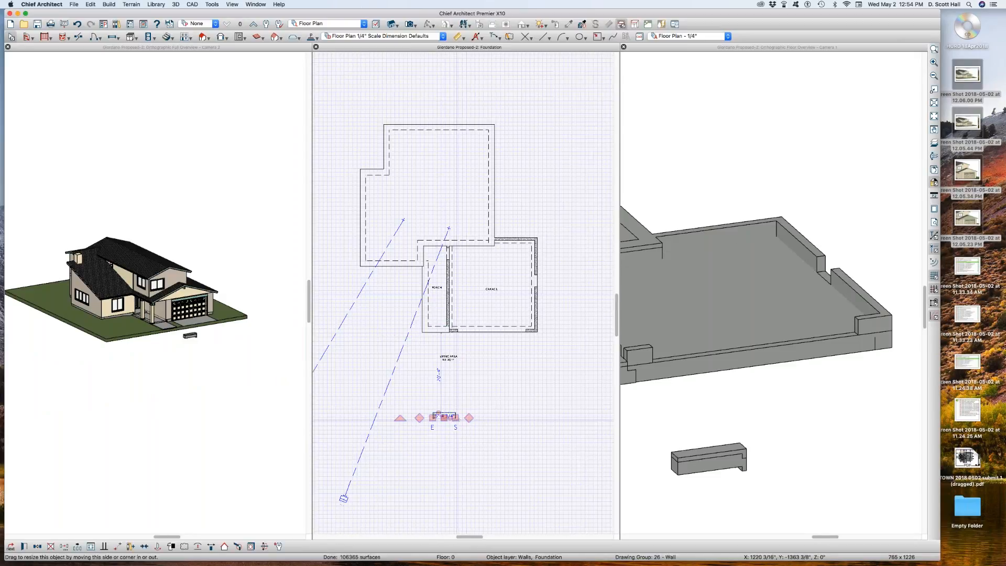
{"action": "left_click_drag", "start_coordinate": [399, 418], "coordinate": [418, 451]}
Set the copied slab footing's width and height to 8 inches and apply the specification.
{"action": "key", "text": "super+e"}
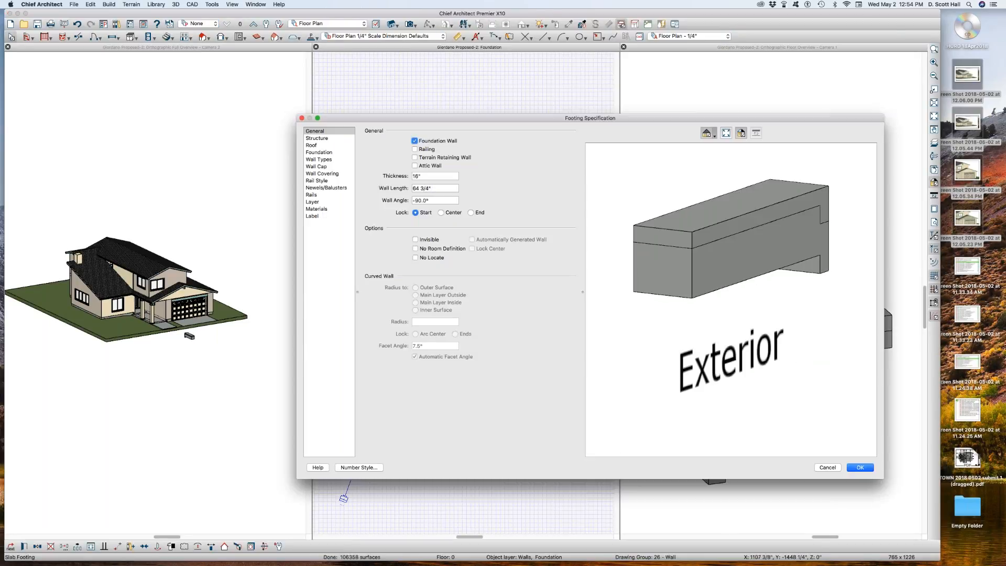
{"action": "left_click", "coordinate": [317, 152]}
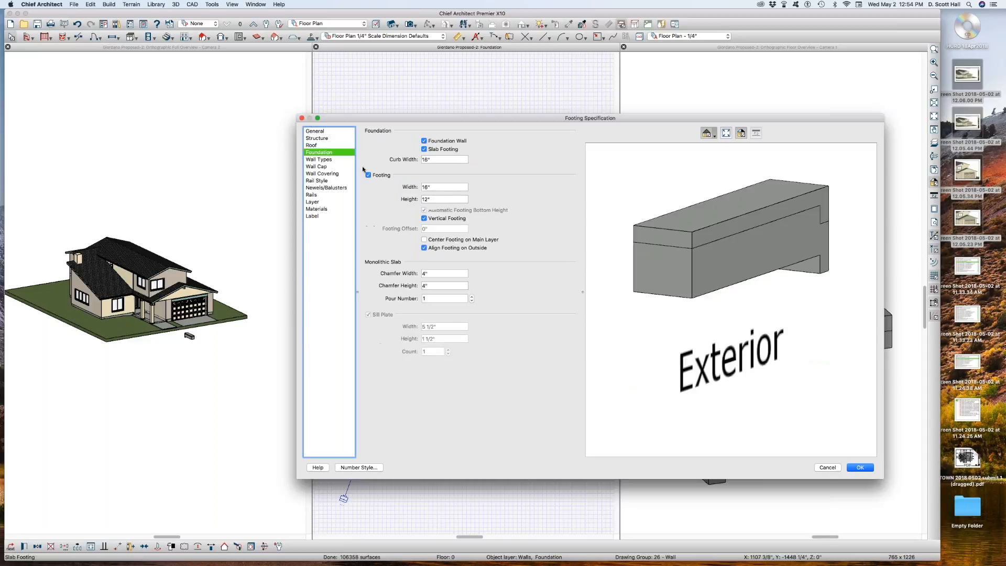
{"action": "left_click", "coordinate": [456, 184]}
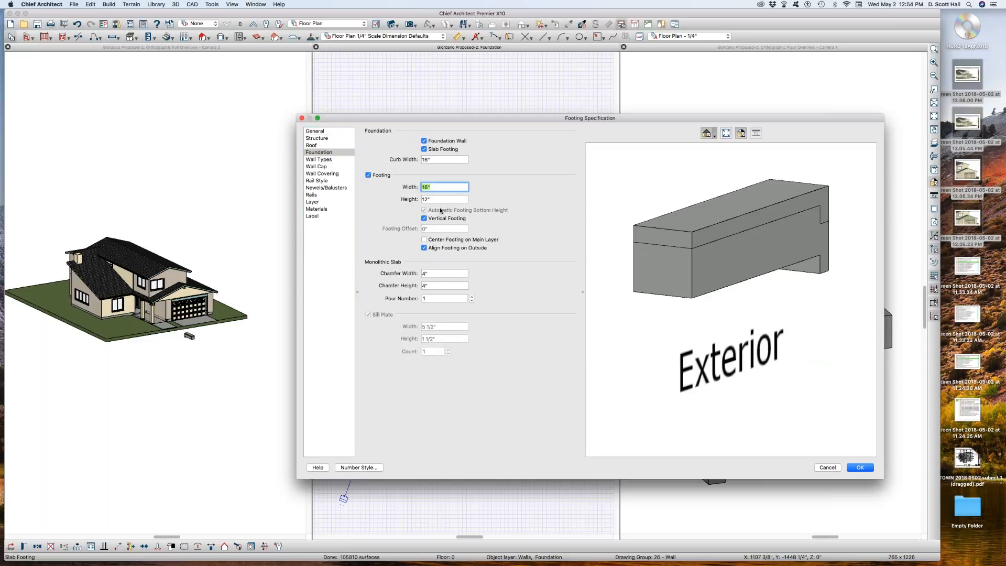
{"action": "type", "text": "8"}
{"action": "key", "text": "Tab"}
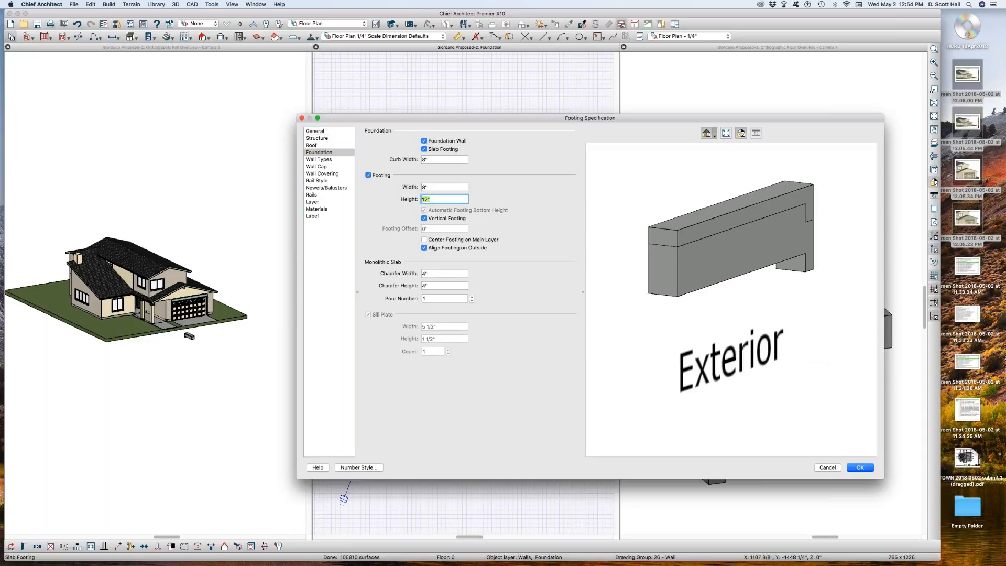
{"action": "type", "text": "8"}
{"action": "key", "text": "Return"}
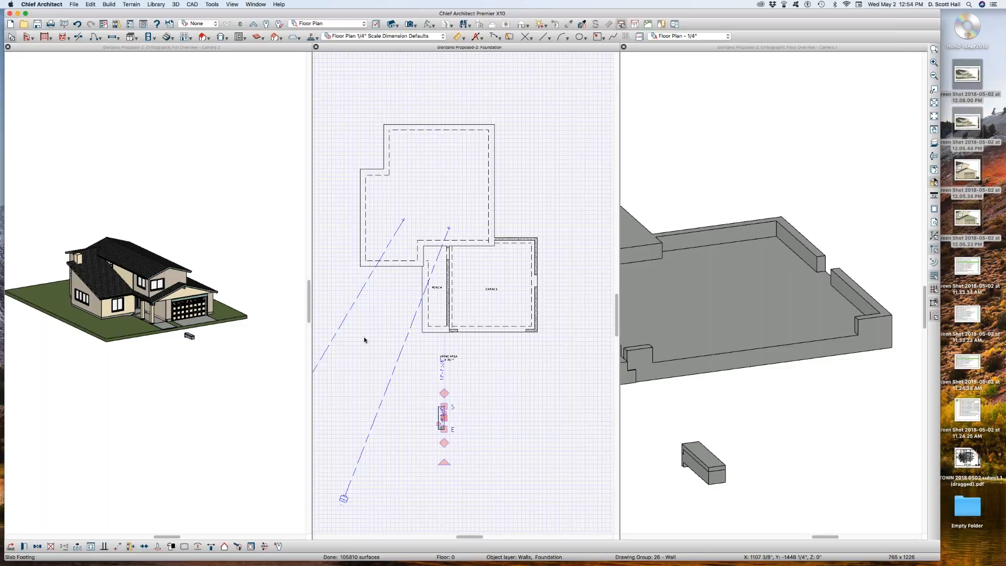
Move the copied footing into the porch alongside the garage wall and lengthen it toward the rear of the porch.
{"action": "scroll", "coordinate": [437, 416], "scroll_direction": "up", "scroll_amount": 2}
{"action": "left_click_drag", "start_coordinate": [447, 434], "coordinate": [447, 436]}
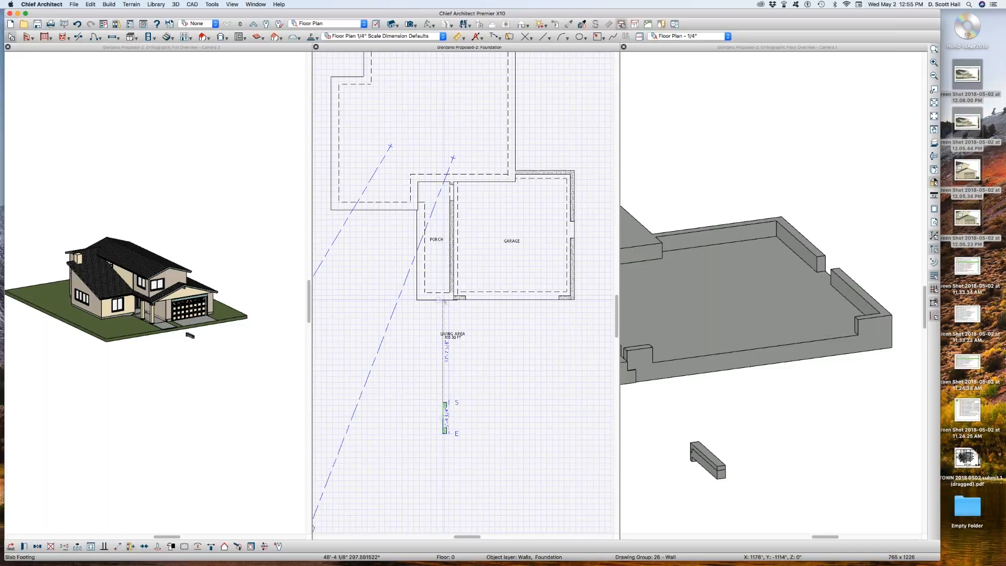
{"action": "left_click", "coordinate": [443, 300]}
{"action": "scroll", "coordinate": [450, 284], "scroll_direction": "up", "scroll_amount": 3}
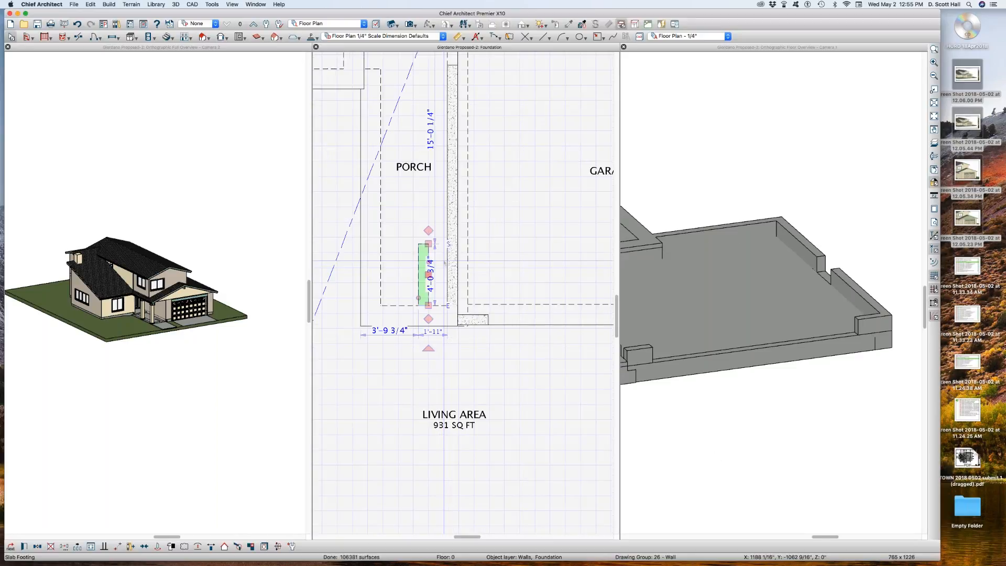
{"action": "scroll", "coordinate": [454, 294], "scroll_direction": "down", "scroll_amount": 2}
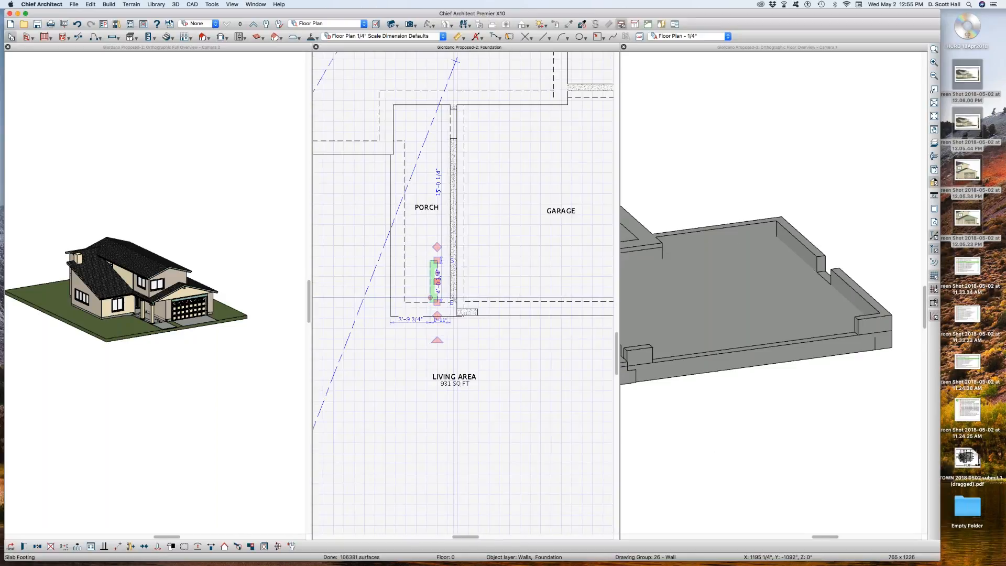
{"action": "left_click_drag", "start_coordinate": [438, 260], "coordinate": [423, 122]}
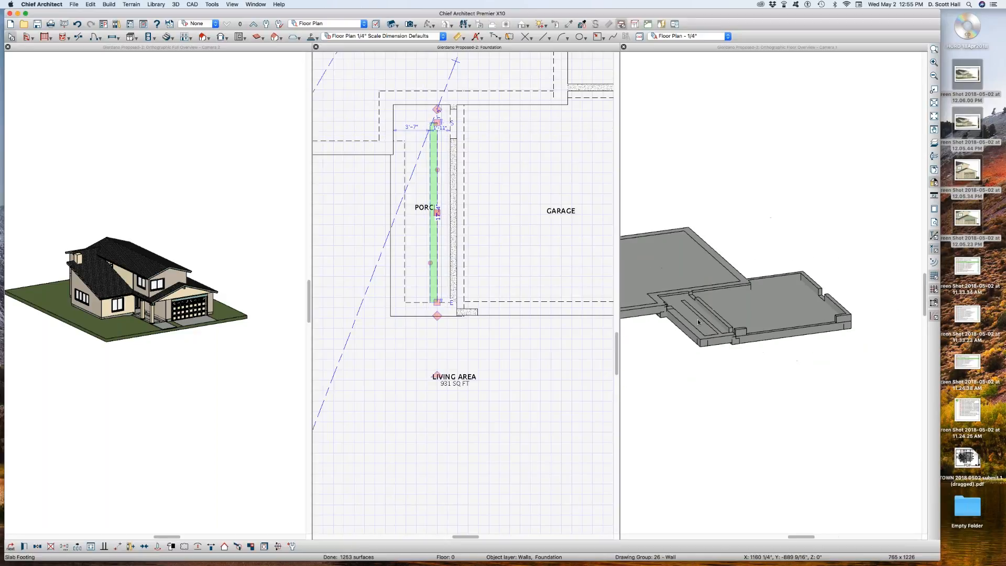
{"action": "scroll", "coordinate": [760, 329], "scroll_direction": "up", "scroll_amount": 2}
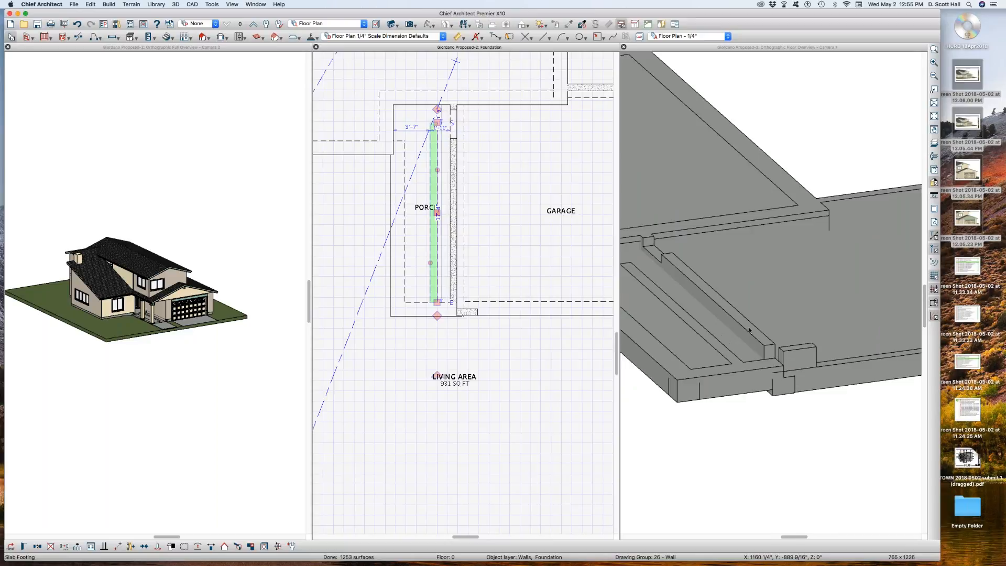
{"action": "scroll", "coordinate": [424, 320], "scroll_direction": "up", "scroll_amount": 2}
Shorten the porch's front footing to about 4'-5 3/4" and extend the garage's porch-side footing to the garage front, about 20'-4" long.
{"action": "left_click", "coordinate": [416, 307]}
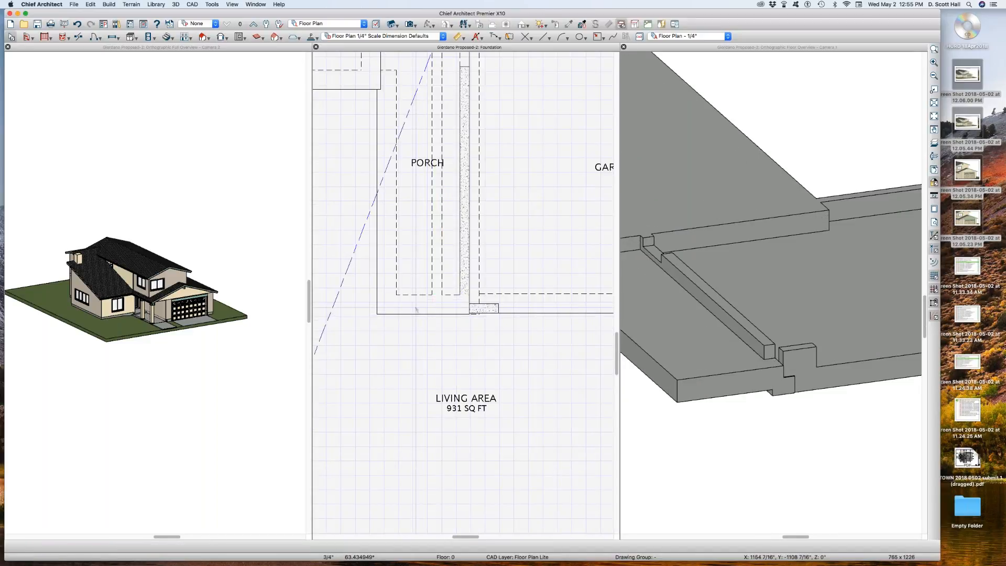
{"action": "left_click_drag", "start_coordinate": [469, 310], "coordinate": [437, 310]}
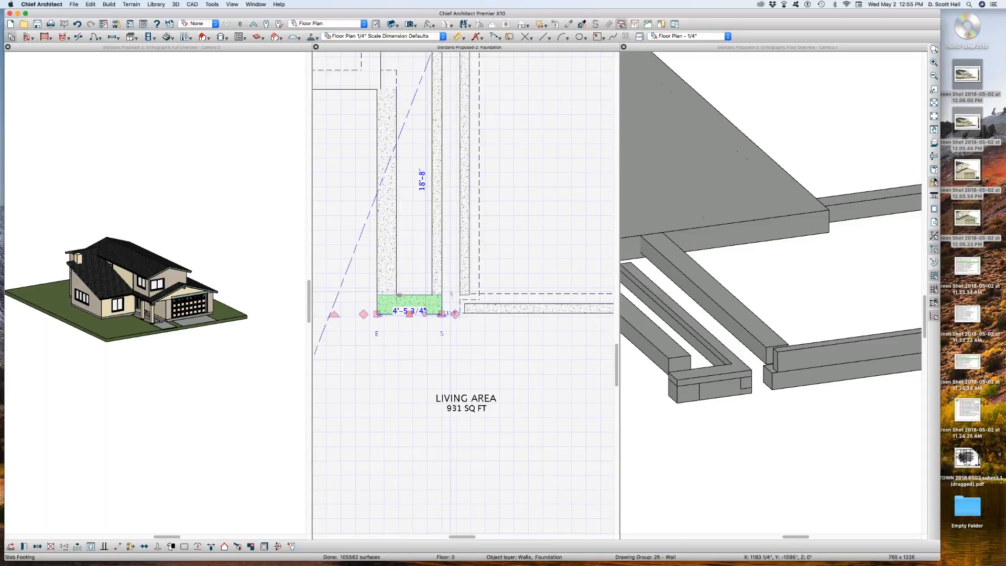
{"action": "left_click", "coordinate": [464, 272]}
{"action": "left_click", "coordinate": [463, 273]}
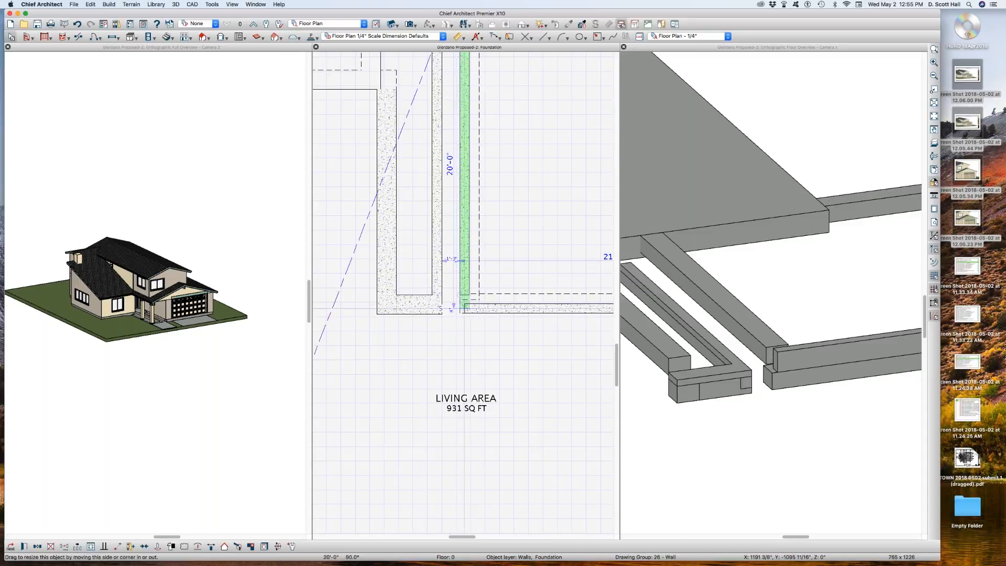
{"action": "left_click_drag", "start_coordinate": [464, 313], "coordinate": [467, 313]}
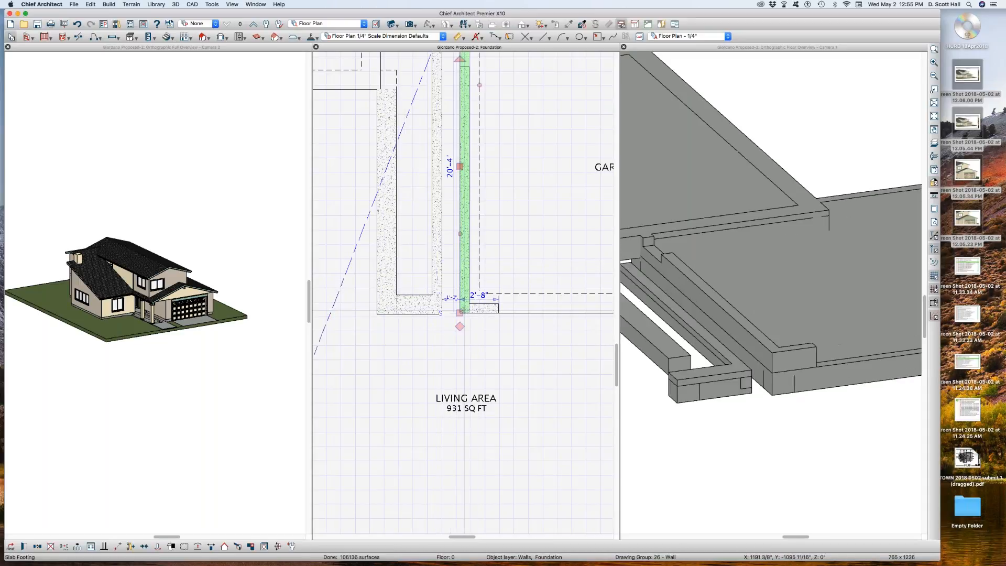
Extend the porch's garage-side footing back to the house, about 20'-5" long, and add a footing across the porch's rear edge.
{"action": "scroll", "coordinate": [781, 344], "scroll_direction": "up", "scroll_amount": 3}
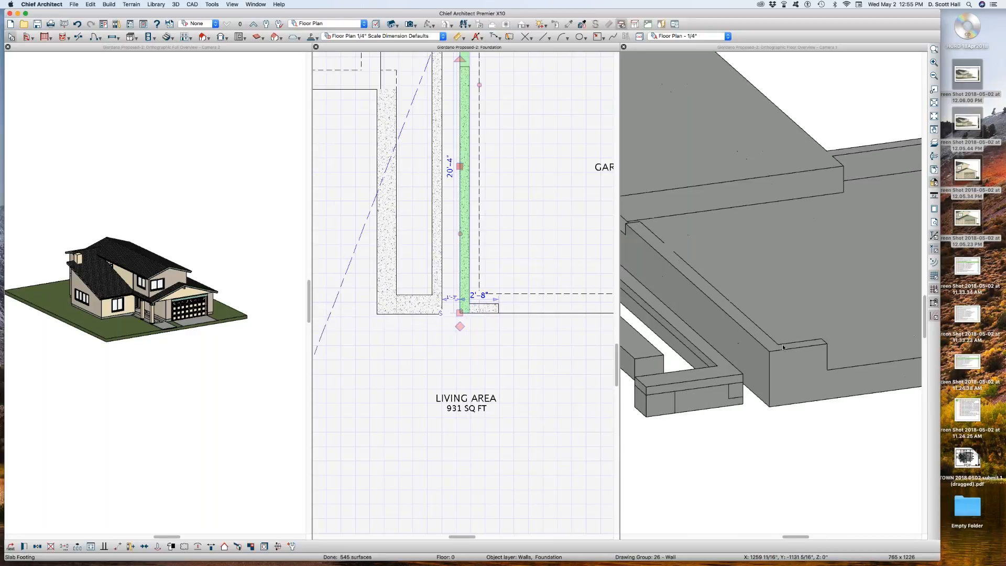
{"action": "scroll", "coordinate": [784, 365], "scroll_direction": "down", "scroll_amount": 4}
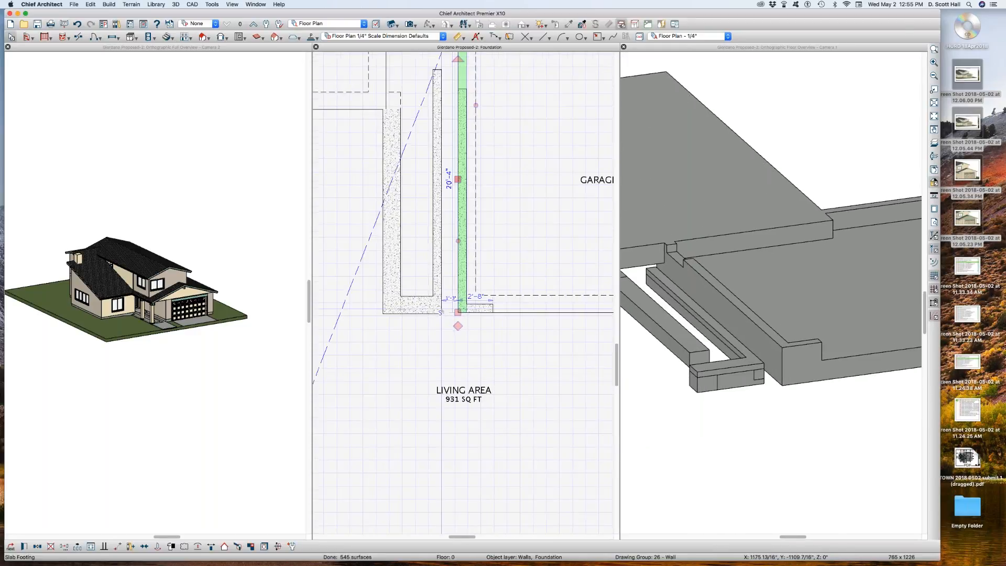
{"action": "scroll", "coordinate": [461, 174], "scroll_direction": "down", "scroll_amount": 3}
{"action": "scroll", "coordinate": [460, 174], "scroll_direction": "up", "scroll_amount": 5}
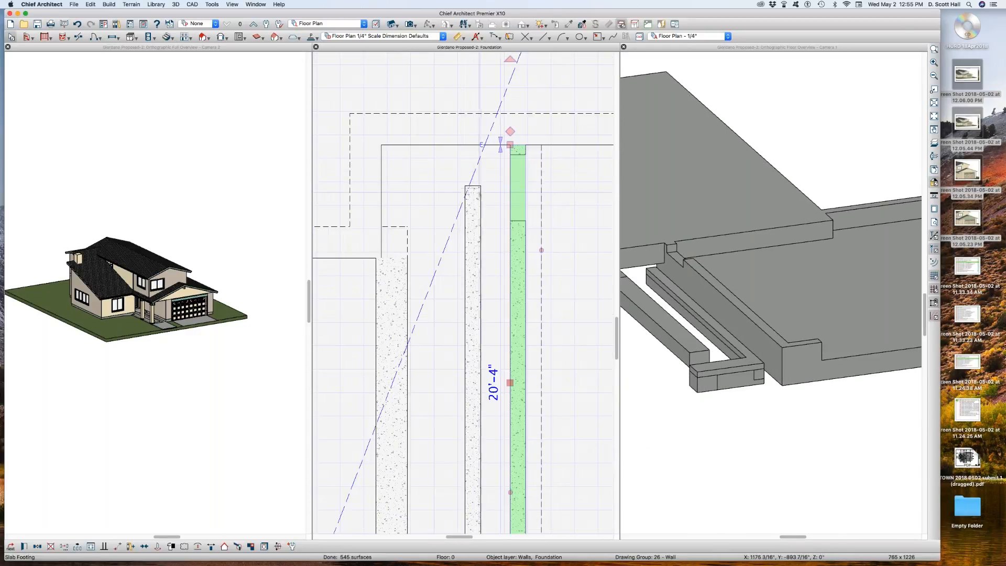
{"action": "left_click", "coordinate": [470, 187]}
{"action": "left_click", "coordinate": [477, 213]}
{"action": "mouse_move", "coordinate": [481, 172]}
{"action": "left_mouse_down"}
{"action": "mouse_move", "coordinate": [398, 181]}
{"action": "mouse_move", "coordinate": [419, 128]}
{"action": "left_mouse_up"}
{"action": "scroll", "coordinate": [434, 157], "scroll_direction": "down", "scroll_amount": 3}
{"action": "scroll", "coordinate": [474, 192], "scroll_direction": "up", "scroll_amount": 2}
Move the porch's long 8-inch footing flush against the garage's porch-side footing.
{"action": "left_click", "coordinate": [443, 317]}
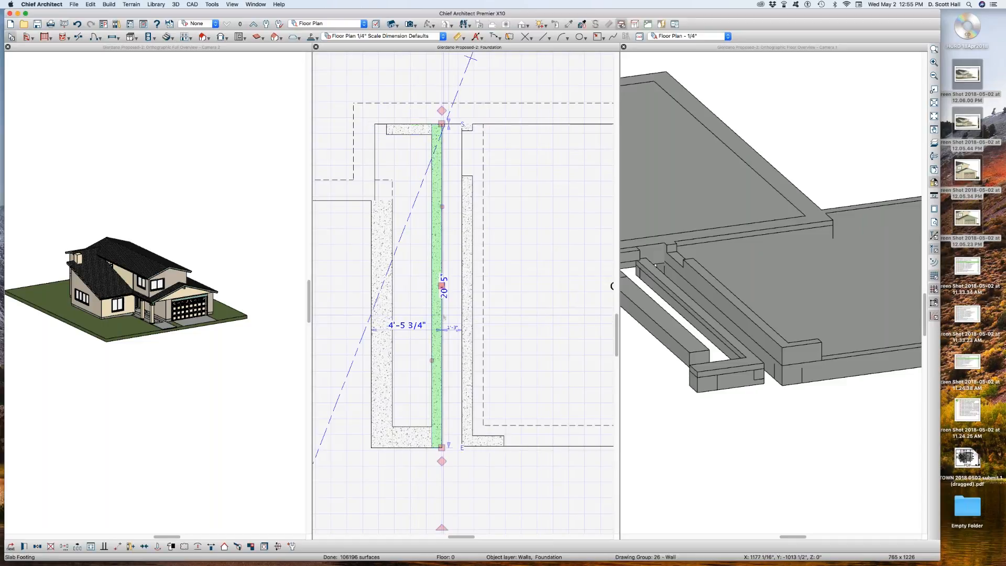
{"action": "mouse_move", "coordinate": [441, 286]}
{"action": "left_mouse_down"}
{"action": "mouse_move", "coordinate": [472, 286]}
{"action": "mouse_move", "coordinate": [462, 286]}
{"action": "left_mouse_up"}
{"action": "scroll", "coordinate": [396, 235], "scroll_direction": "up", "scroll_amount": 2}
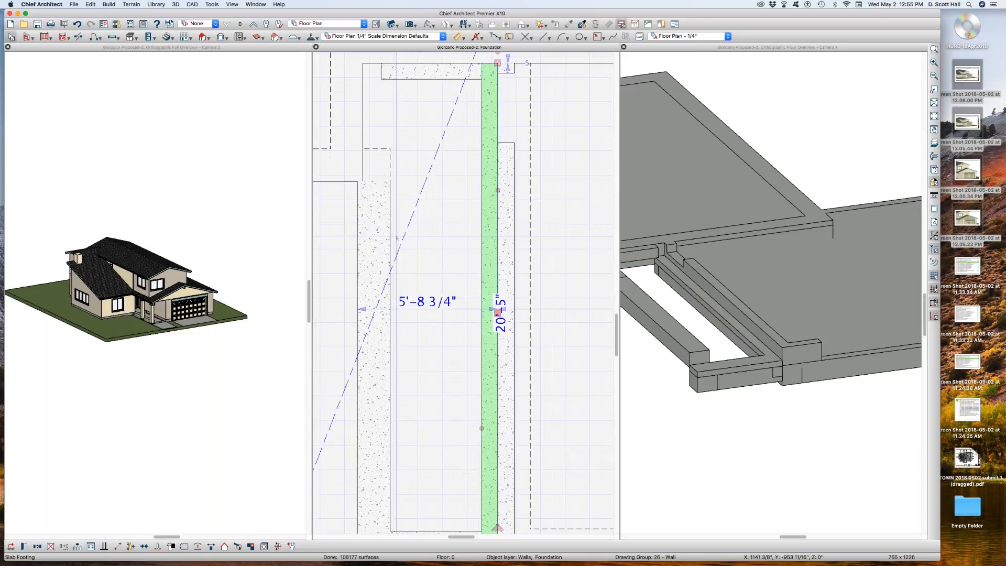
{"action": "key", "text": "Escape"}
Add a footing about 3'-6" long on the house side of the porch's rear section and align it with the house foundation edge.
{"action": "left_click", "coordinate": [370, 225]}
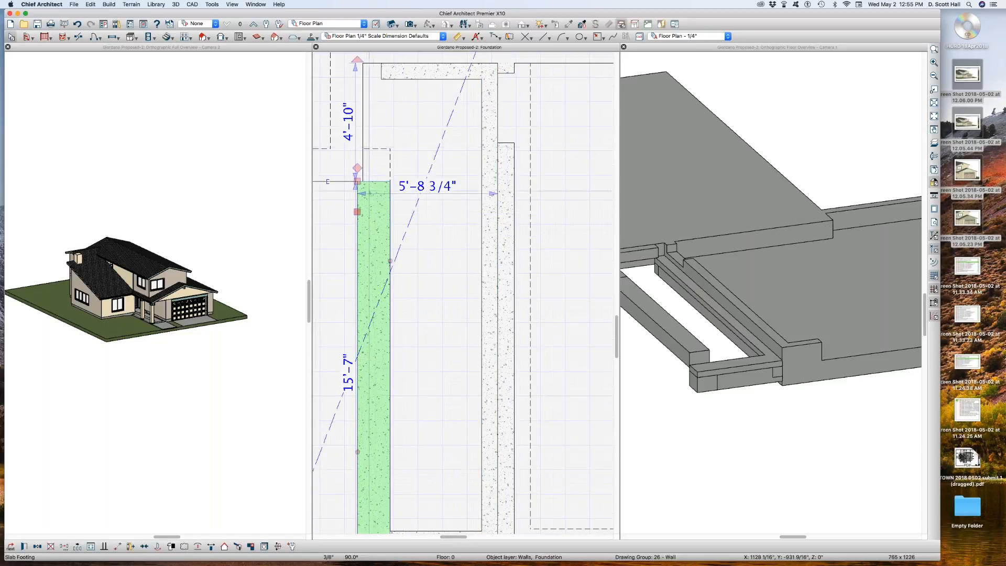
{"action": "left_click", "coordinate": [392, 71]}
{"action": "left_click_drag", "start_coordinate": [368, 63], "coordinate": [387, 181]}
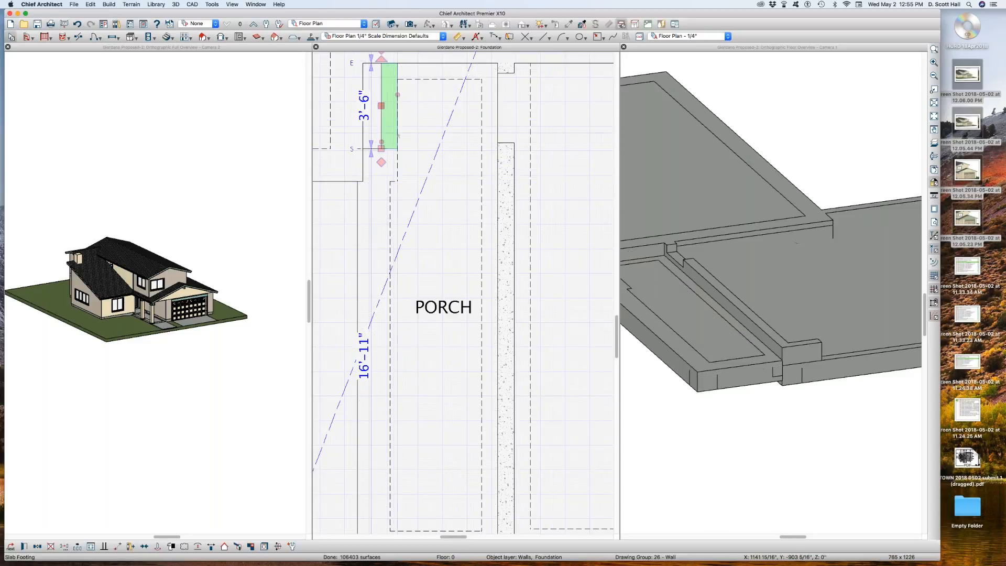
{"action": "left_click_drag", "start_coordinate": [375, 112], "coordinate": [363, 98]}
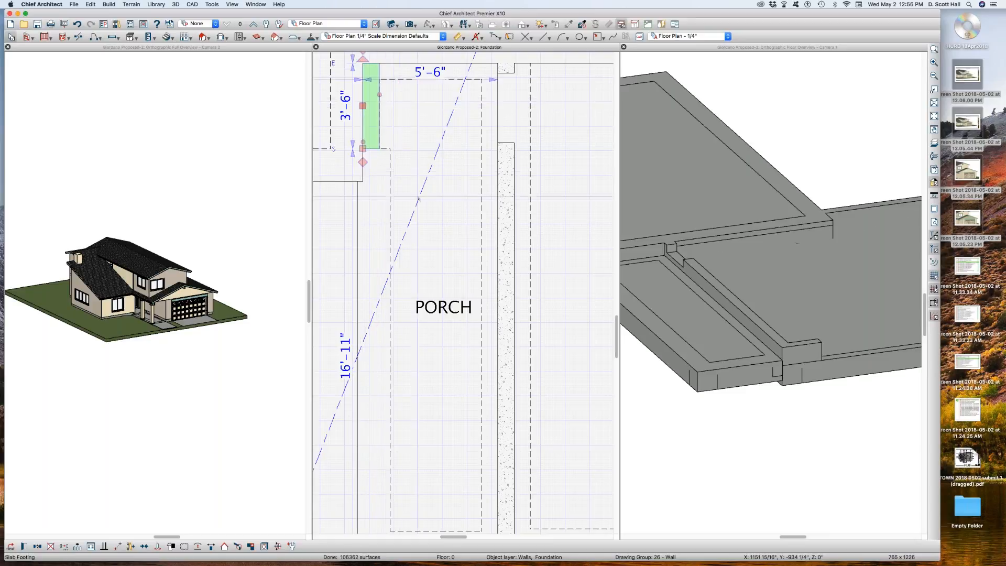
Examine the porch slab room in plan and its junctions with the house and garage foundations in the 3D floor overview.
{"action": "left_click", "coordinate": [417, 169]}
{"action": "scroll", "coordinate": [419, 125], "scroll_direction": "down", "scroll_amount": 2}
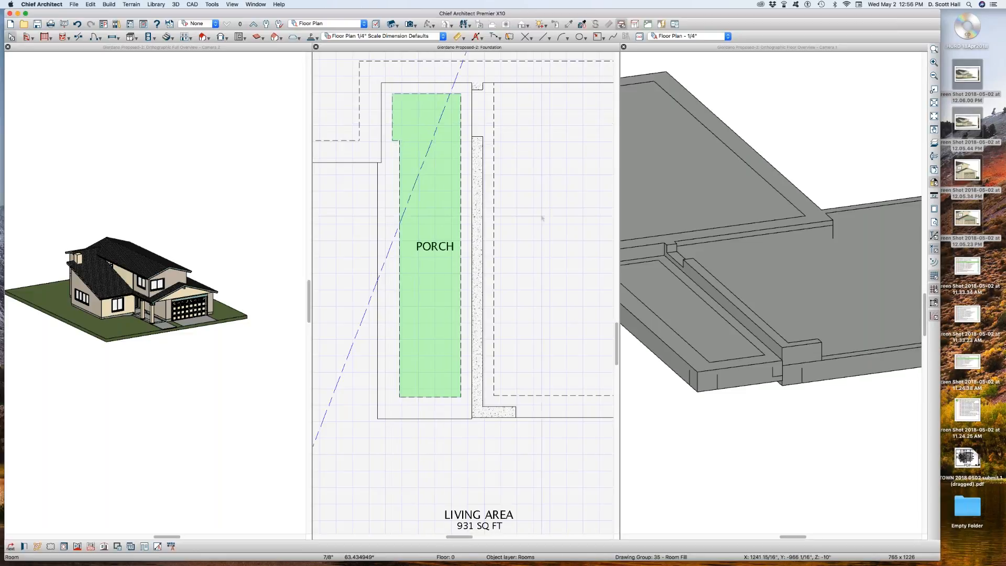
{"action": "scroll", "coordinate": [727, 203], "scroll_direction": "down", "scroll_amount": 3}
{"action": "left_click", "coordinate": [665, 215]}
{"action": "scroll", "coordinate": [681, 215], "scroll_direction": "up", "scroll_amount": 3}
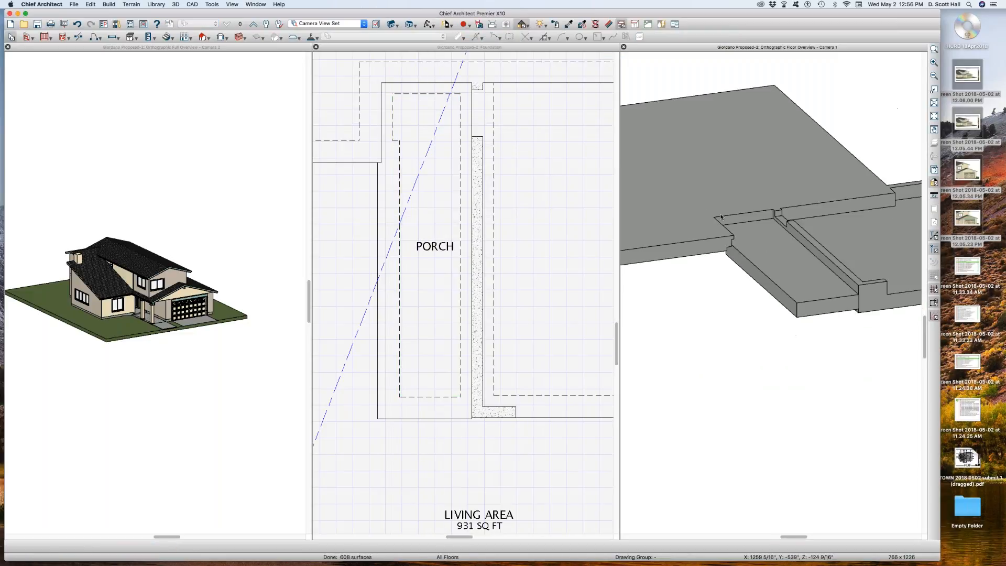
{"action": "scroll", "coordinate": [760, 191], "scroll_direction": "down", "scroll_amount": 2}
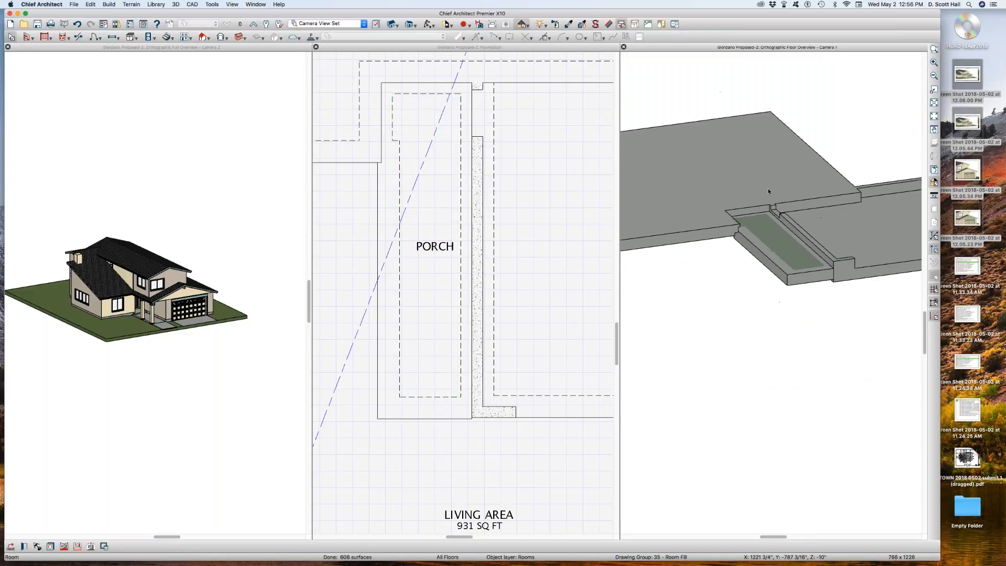
{"action": "key", "text": "o"}
{"action": "left_click_drag", "start_coordinate": [768, 194], "coordinate": [707, 210]}
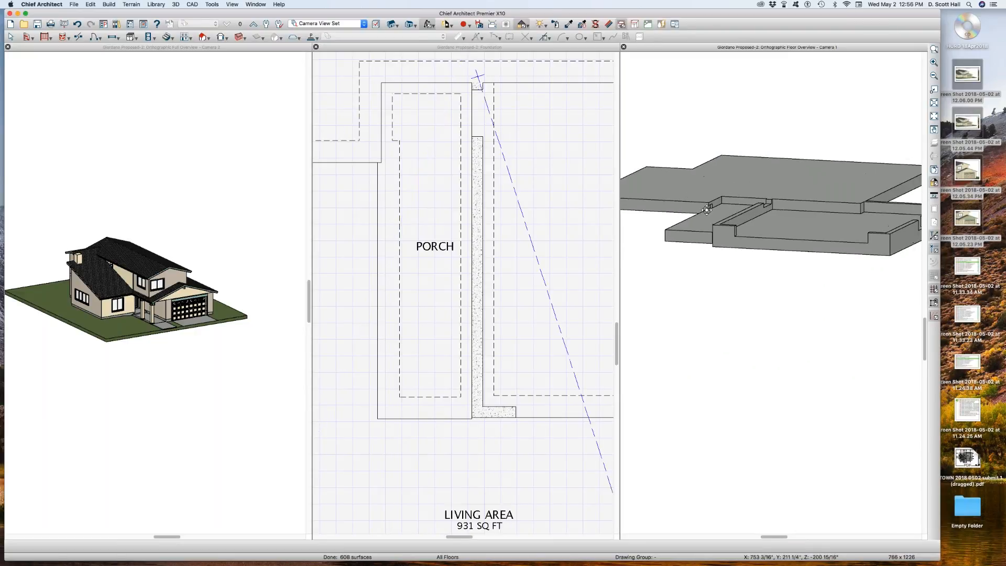
{"action": "scroll", "coordinate": [720, 189], "scroll_direction": "up", "scroll_amount": 3}
{"action": "scroll", "coordinate": [720, 189], "scroll_direction": "up", "scroll_amount": 3}
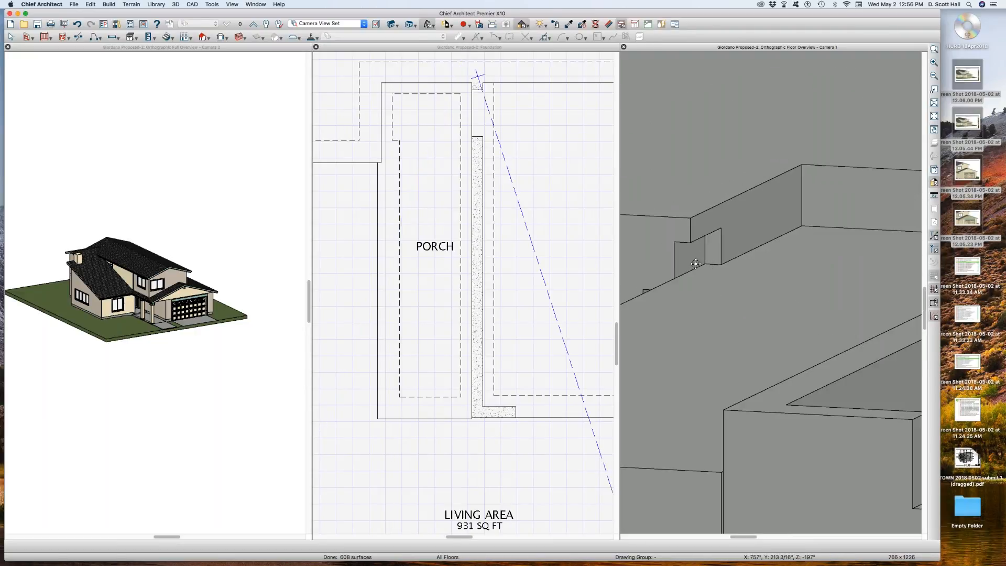
{"action": "scroll", "coordinate": [692, 262], "scroll_direction": "down", "scroll_amount": 2}
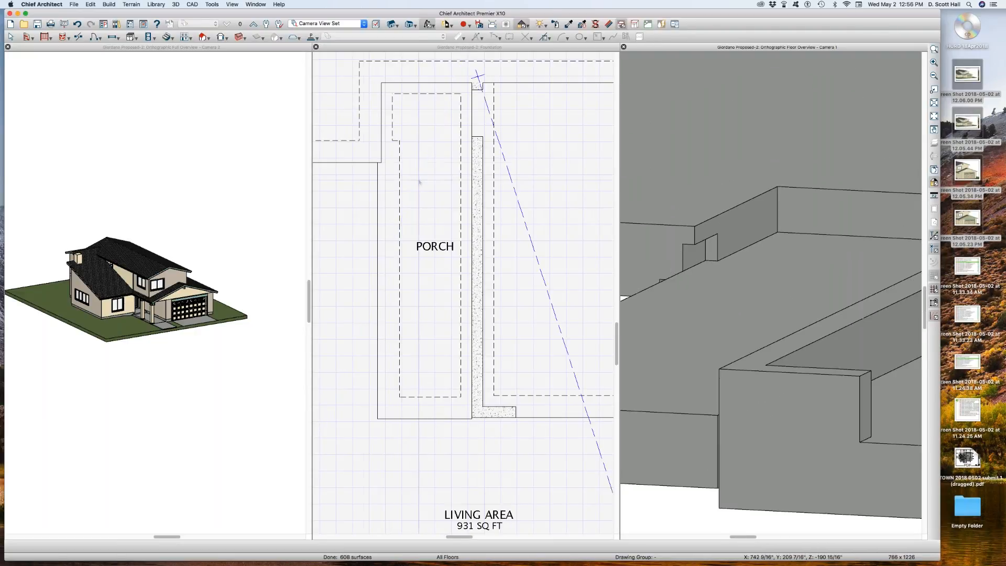
Enable Through Wall At Start and Through Wall At End for the two house footings beside the porch's rear section.
{"action": "left_click", "coordinate": [370, 109]}
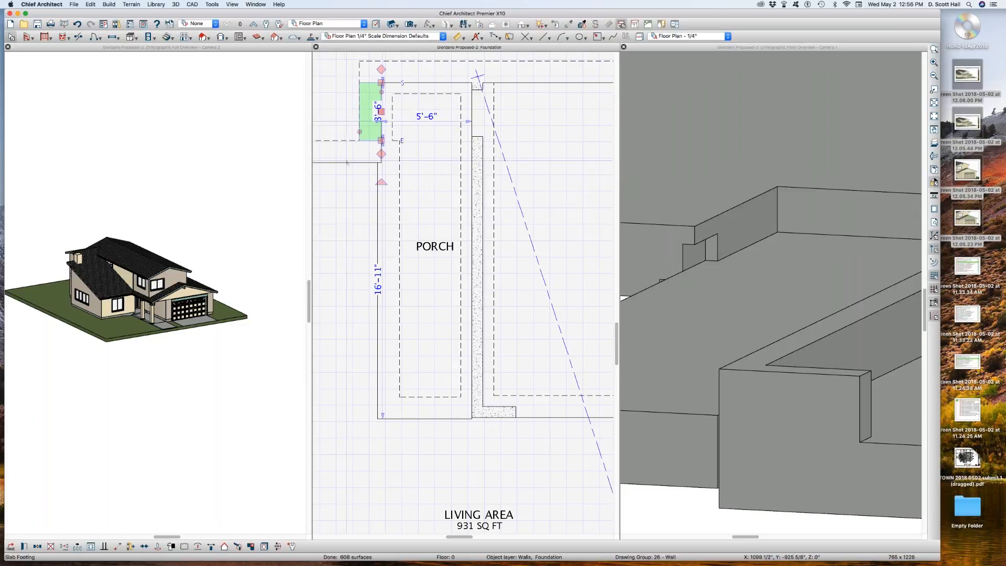
{"action": "left_click", "coordinate": [329, 164], "text": "shift"}
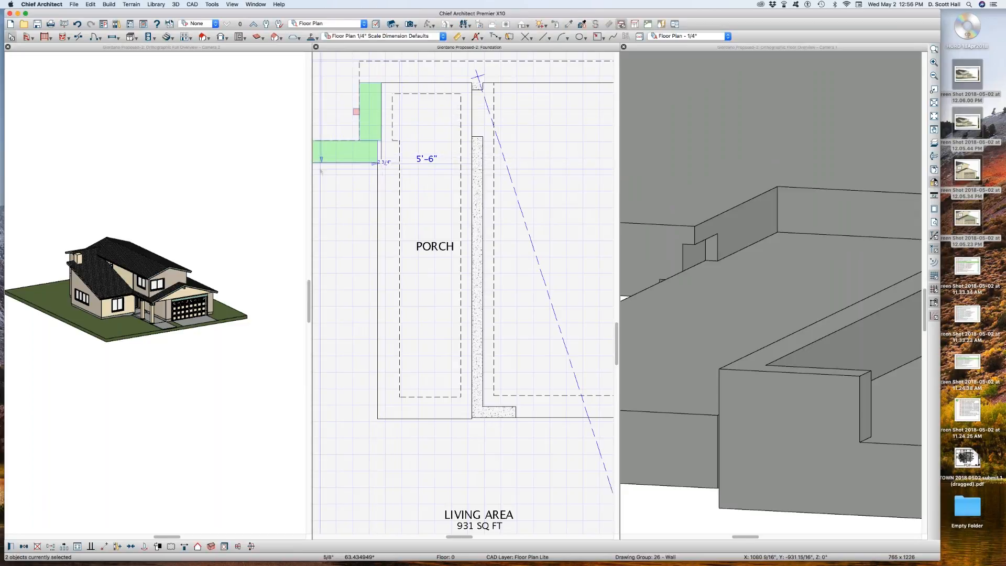
{"action": "double_click", "coordinate": [321, 170]}
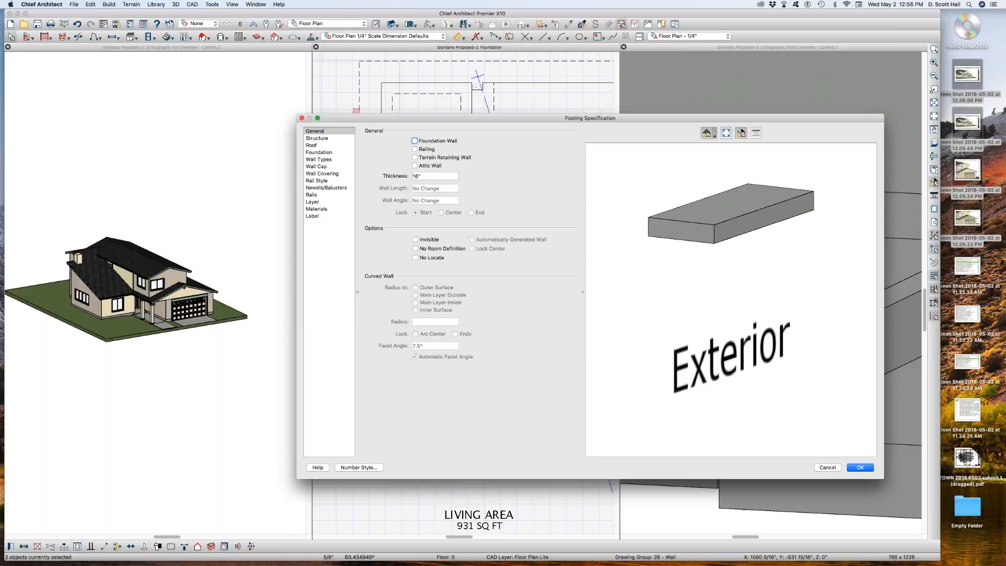
{"action": "left_click", "coordinate": [317, 138]}
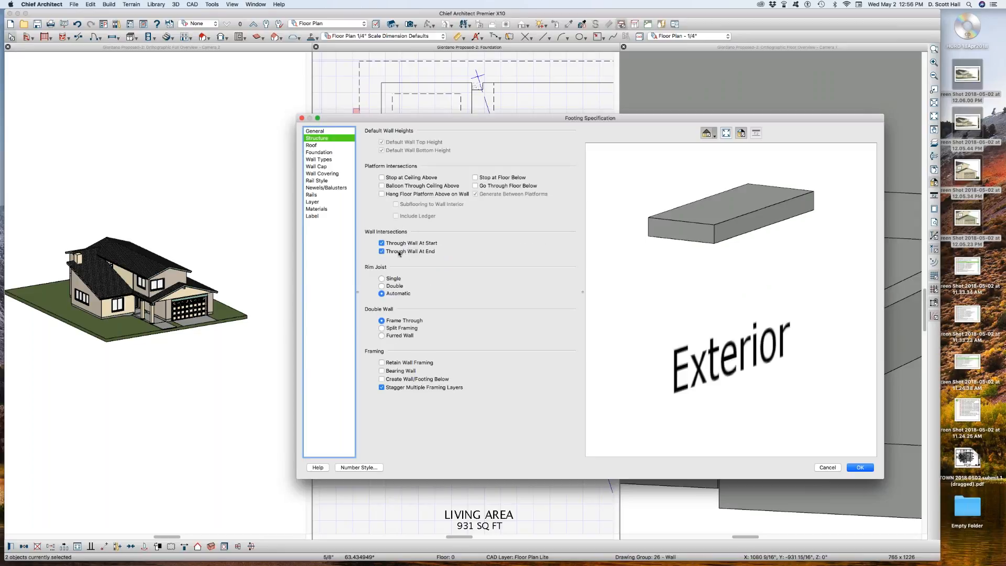
{"action": "key", "text": "Return"}
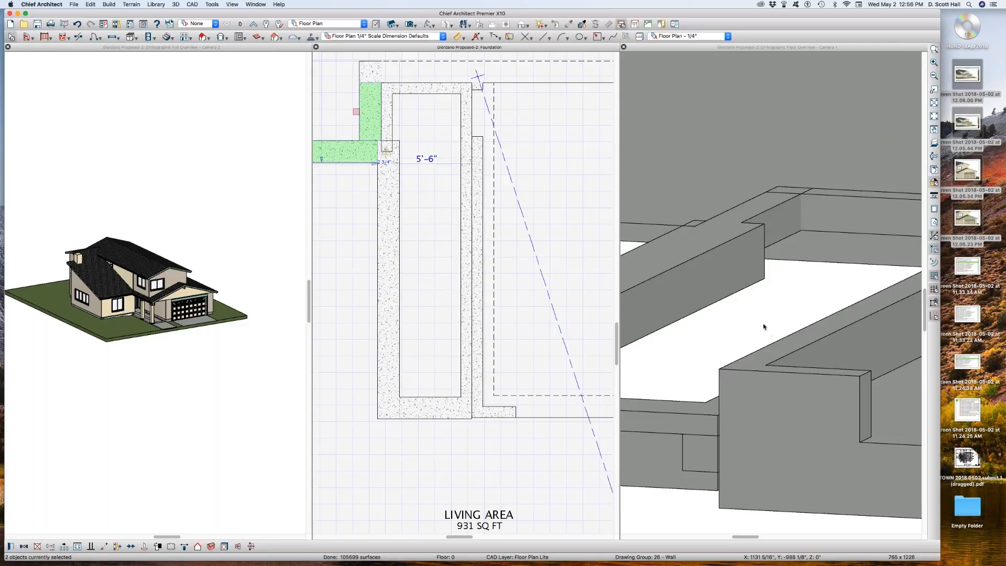
Extend the porch's short house-side rear footing about 1'-7" past the house foundation corner.
{"action": "left_click", "coordinate": [391, 181]}
{"action": "scroll", "coordinate": [382, 148], "scroll_direction": "up", "scroll_amount": 3}
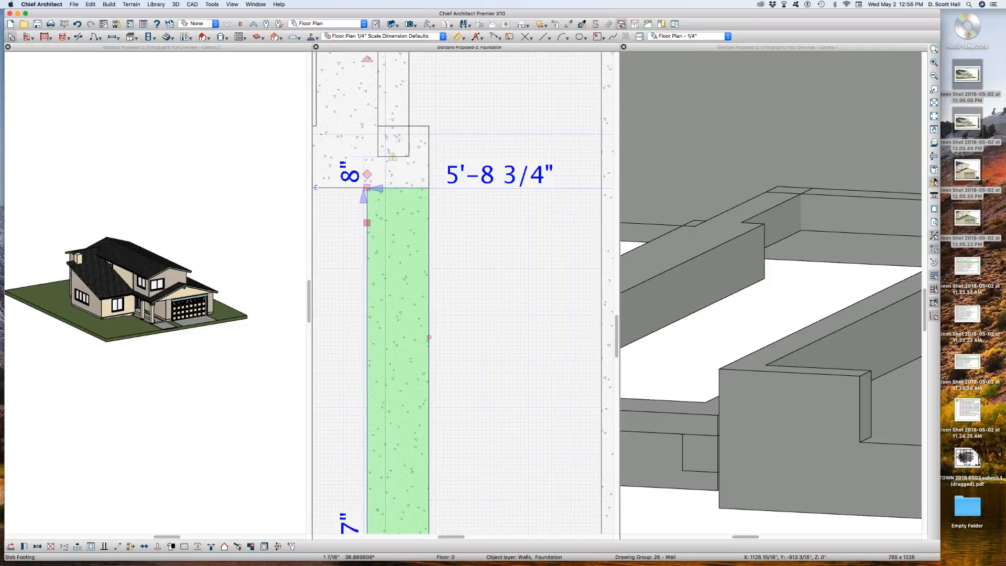
{"action": "left_click", "coordinate": [382, 148]}
{"action": "left_click_drag", "start_coordinate": [390, 156], "coordinate": [390, 264]}
{"action": "scroll", "coordinate": [397, 303], "scroll_direction": "down", "scroll_amount": 1}
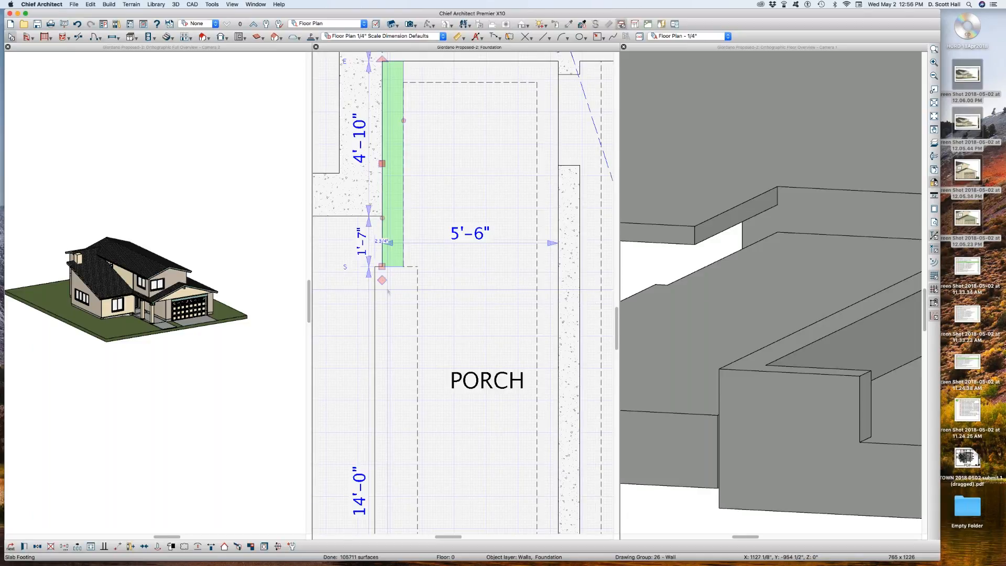
Align the porch's long house-side footing with the short rear one, extend it to the porch's rear edge, and offset it 7" from the house foundation.
{"action": "left_click", "coordinate": [381, 308]}
{"action": "left_click_drag", "start_coordinate": [375, 308], "coordinate": [383, 271]}
{"action": "scroll", "coordinate": [435, 246], "scroll_direction": "down", "scroll_amount": 2}
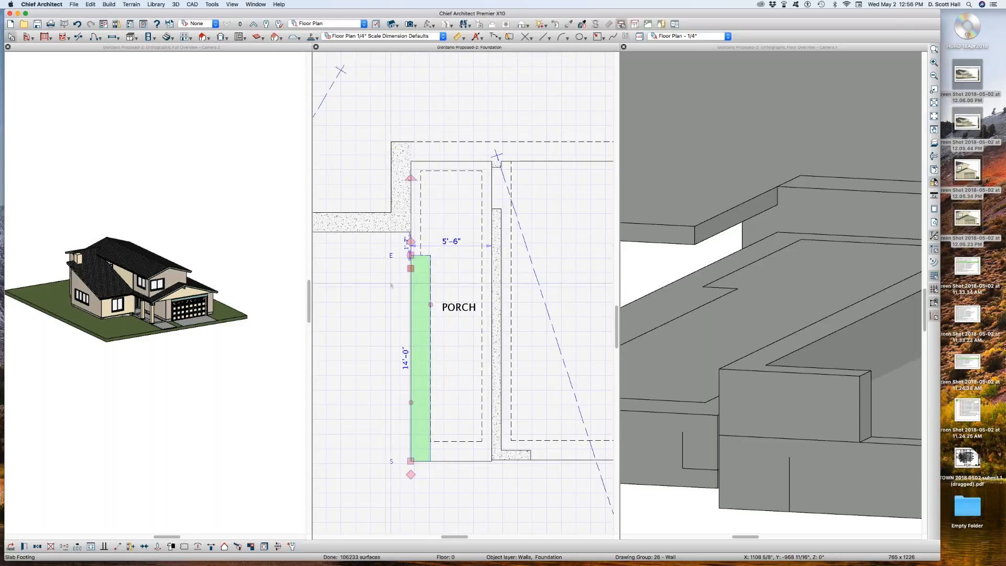
{"action": "mouse_move", "coordinate": [410, 255]}
{"action": "left_mouse_down"}
{"action": "mouse_move", "coordinate": [426, 161]}
{"action": "mouse_move", "coordinate": [419, 174]}
{"action": "left_mouse_up"}
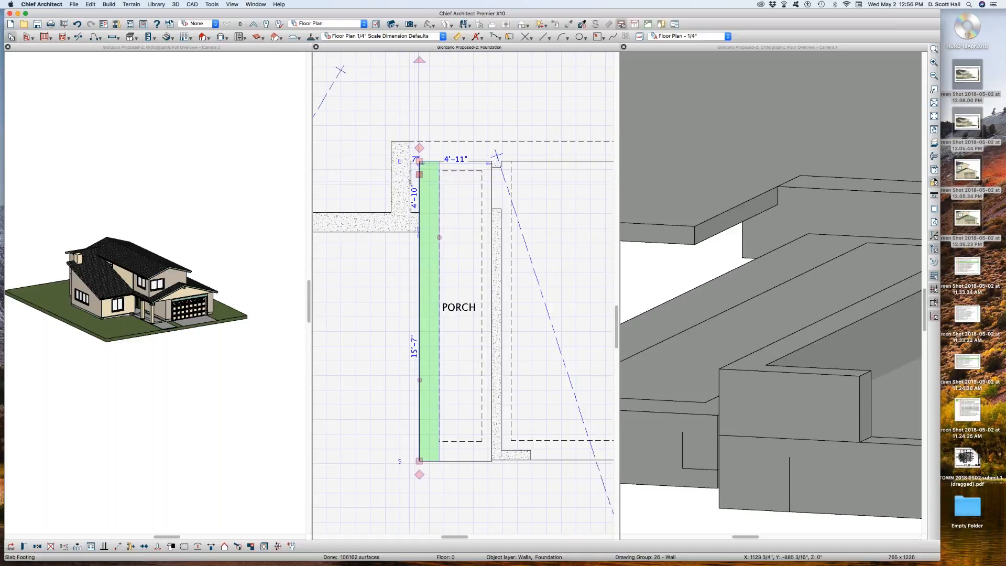
{"action": "scroll", "coordinate": [441, 156], "scroll_direction": "down", "scroll_amount": 6}
{"action": "scroll", "coordinate": [398, 173], "scroll_direction": "up", "scroll_amount": 4}
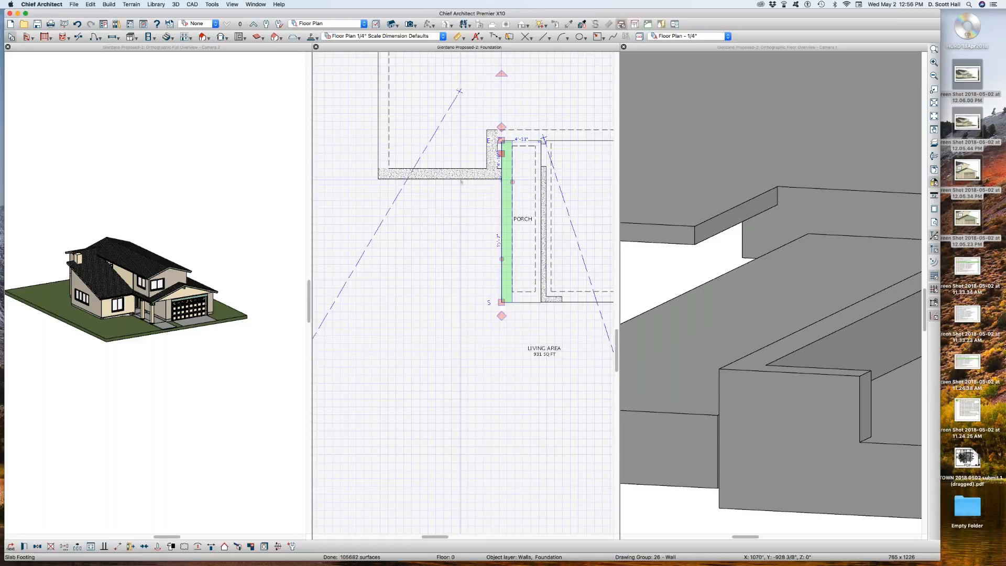
Shorten the house's front footing to about 14'-0" at its porch end and check the enclosed slab room in plan and 3D.
{"action": "left_click", "coordinate": [472, 175]}
{"action": "left_click_drag", "start_coordinate": [501, 179], "coordinate": [488, 178]}
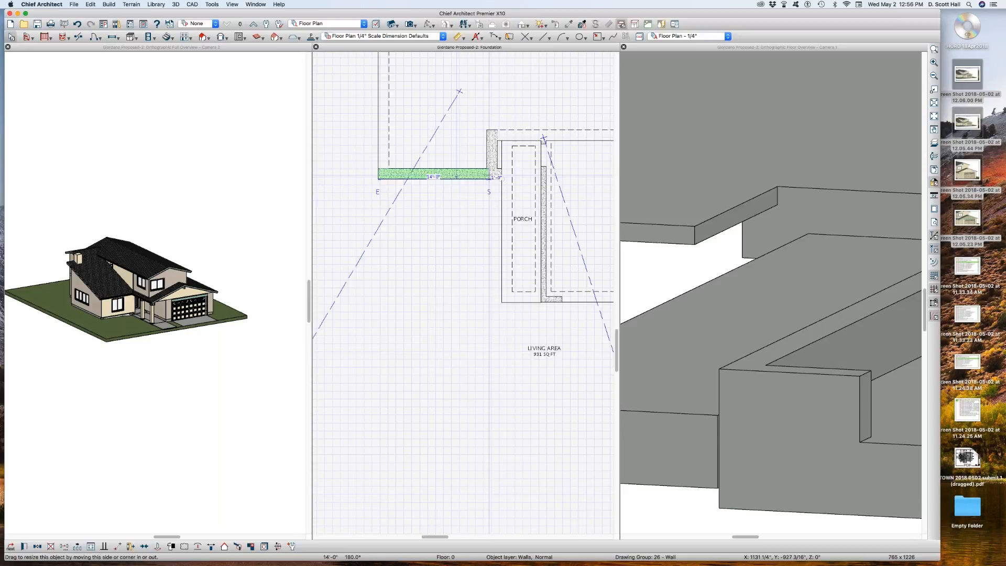
{"action": "scroll", "coordinate": [457, 232], "scroll_direction": "down", "scroll_amount": 3}
{"action": "left_click", "coordinate": [484, 130]}
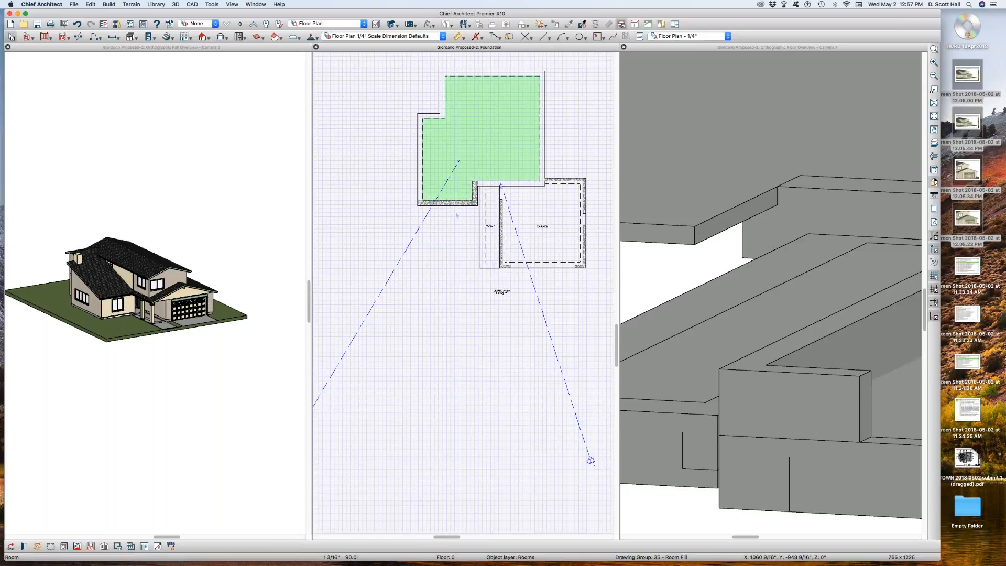
{"action": "left_click", "coordinate": [776, 209]}
{"action": "scroll", "coordinate": [800, 198], "scroll_direction": "down", "scroll_amount": 6}
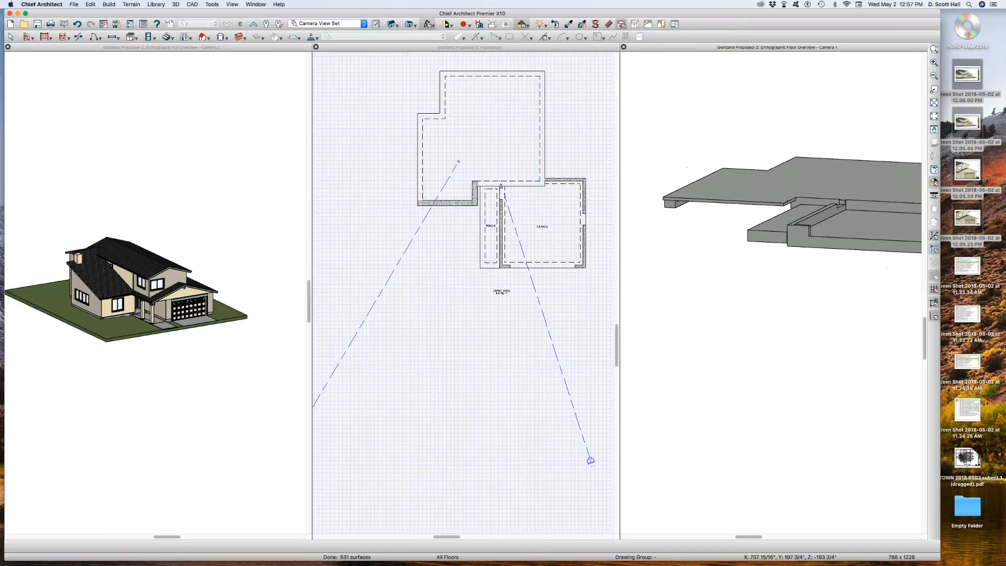
{"action": "scroll", "coordinate": [426, 211], "scroll_direction": "up", "scroll_amount": 3}
Turn the house's front wall and the short wall beside the porch into foundation walls with slab footings.
{"action": "left_click", "coordinate": [557, 173]}
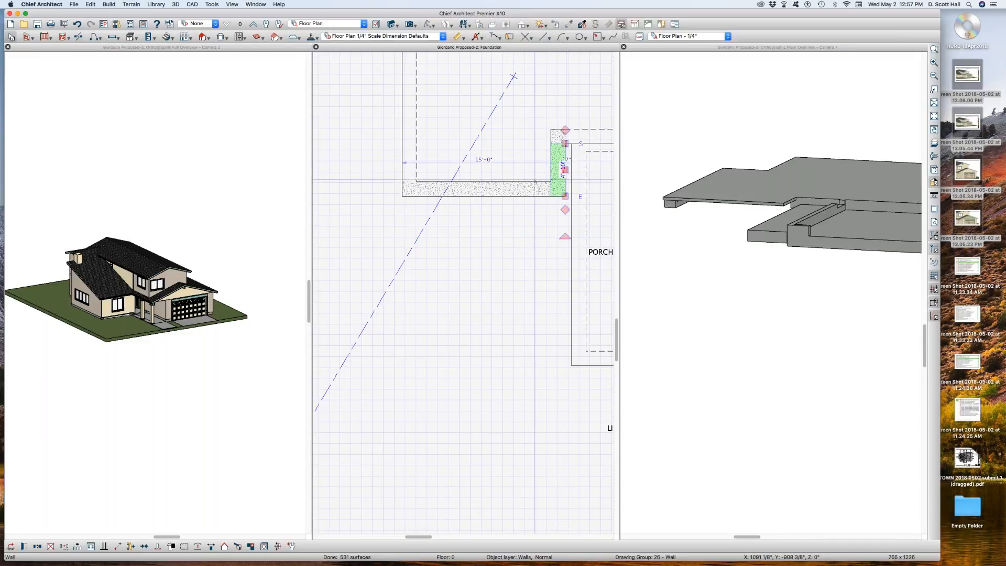
{"action": "left_click", "coordinate": [515, 189], "text": "shift"}
{"action": "key", "text": "super+e"}
{"action": "left_click", "coordinate": [316, 152]}
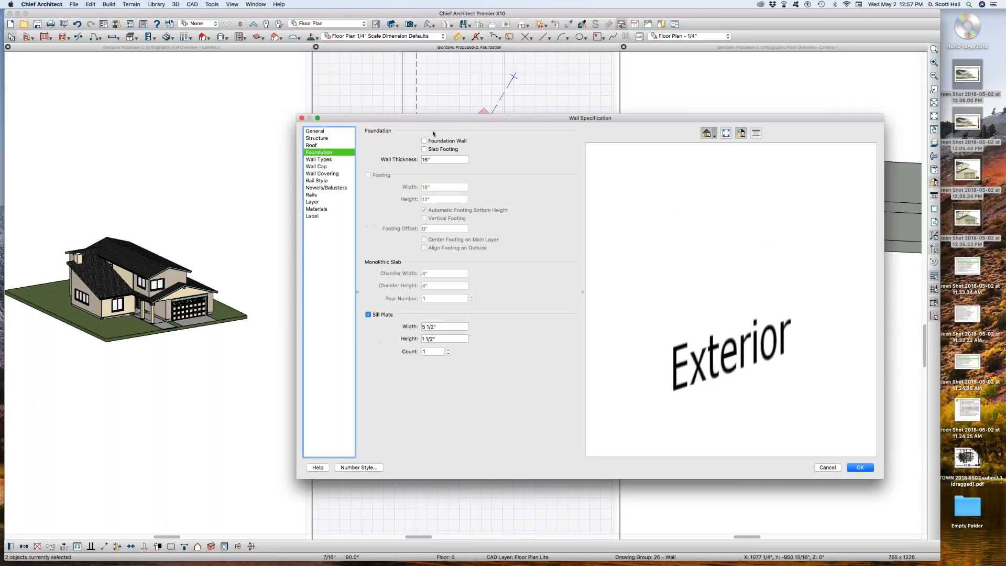
{"action": "left_click", "coordinate": [457, 141]}
{"action": "left_click", "coordinate": [441, 149]}
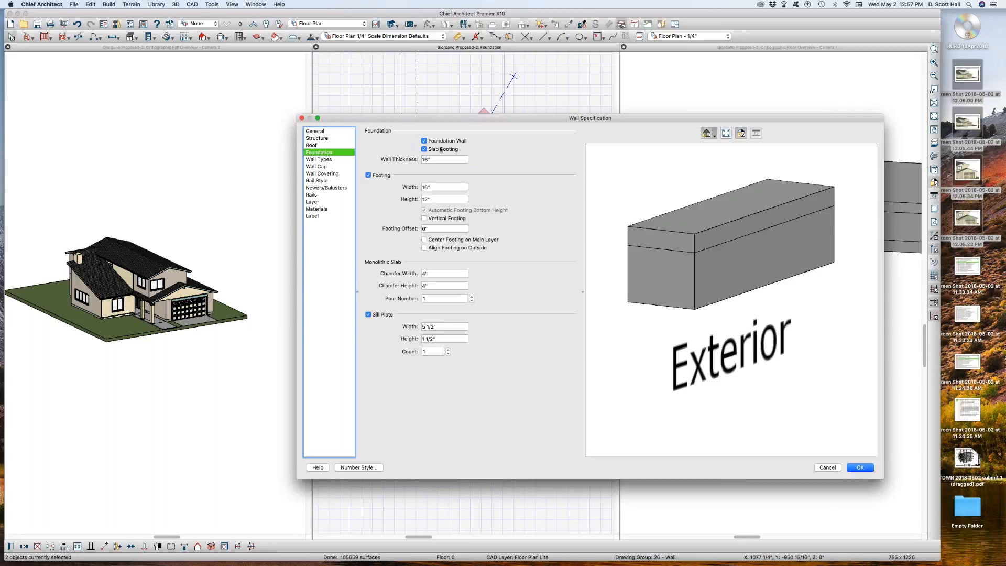
{"action": "key", "text": "Return"}
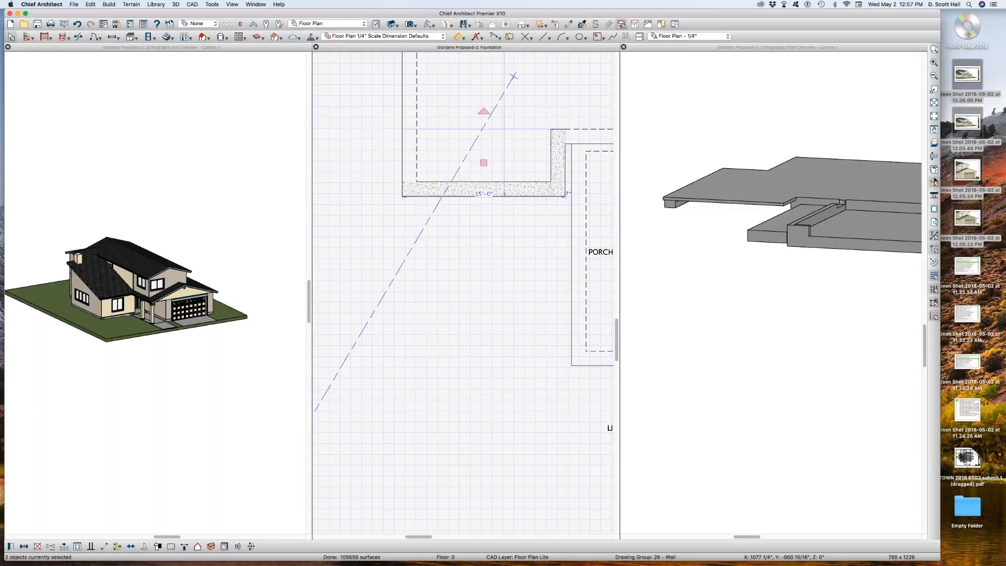
{"action": "left_click", "coordinate": [433, 214]}
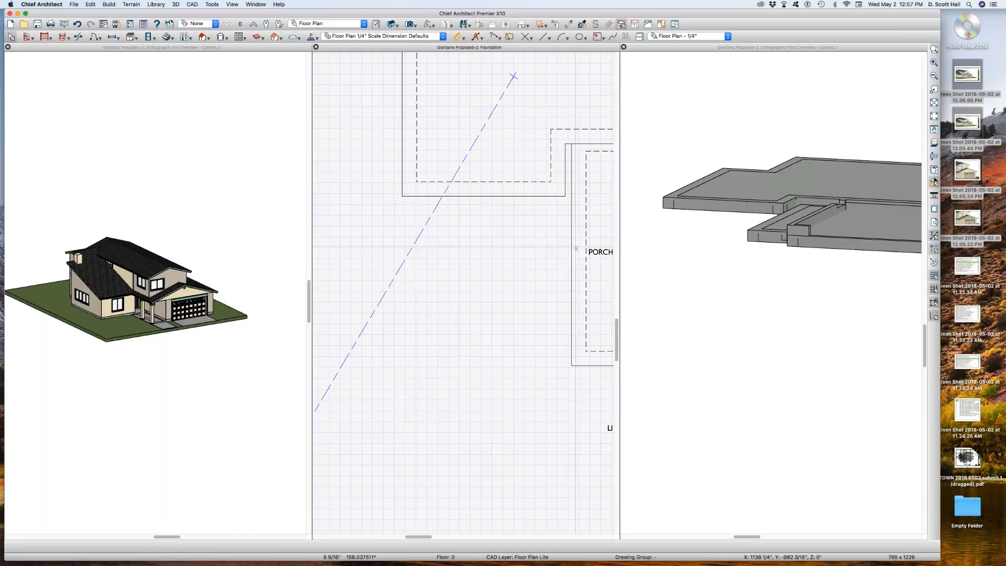
Examine the foundation from several sides in the floor overview and the garage walls, base and side door in the full exterior overview.
{"action": "scroll", "coordinate": [714, 197], "scroll_direction": "down", "scroll_amount": 4}
{"action": "middle_click_drag", "start_coordinate": [680, 173], "coordinate": [727, 233]}
{"action": "scroll", "coordinate": [726, 232], "scroll_direction": "up", "scroll_amount": 5}
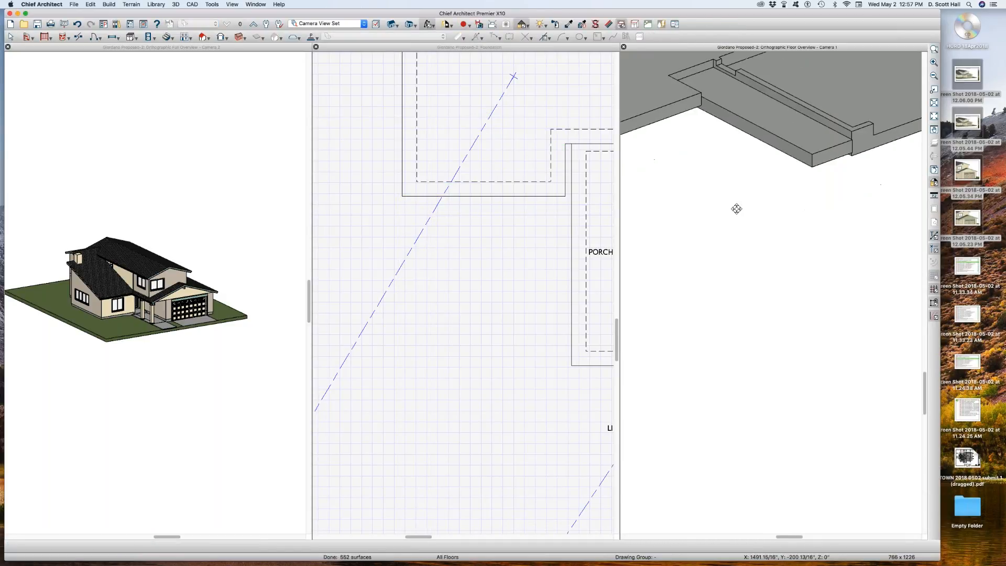
{"action": "scroll", "coordinate": [779, 196], "scroll_direction": "down", "scroll_amount": 3}
{"action": "left_click_drag", "start_coordinate": [778, 196], "coordinate": [750, 166]}
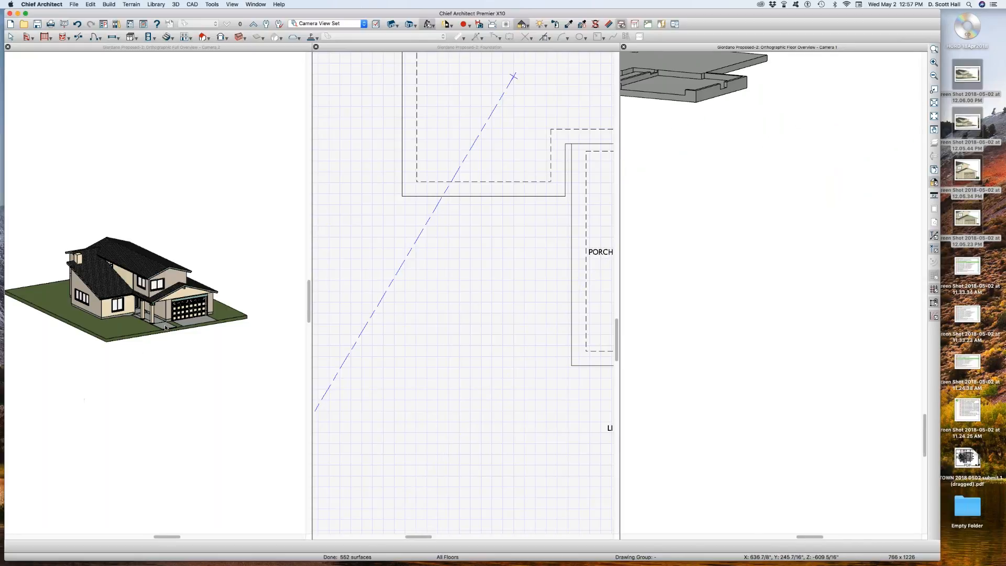
{"action": "scroll", "coordinate": [165, 327], "scroll_direction": "up", "scroll_amount": 6}
{"action": "scroll", "coordinate": [73, 305], "scroll_direction": "down", "scroll_amount": 2}
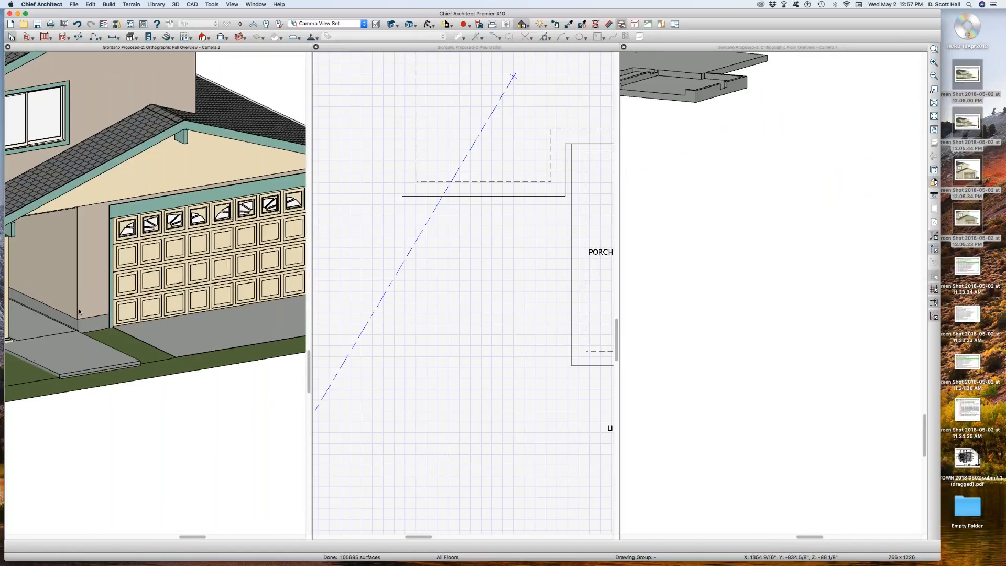
{"action": "scroll", "coordinate": [79, 311], "scroll_direction": "up", "scroll_amount": 4}
{"action": "scroll", "coordinate": [86, 335], "scroll_direction": "down", "scroll_amount": 5}
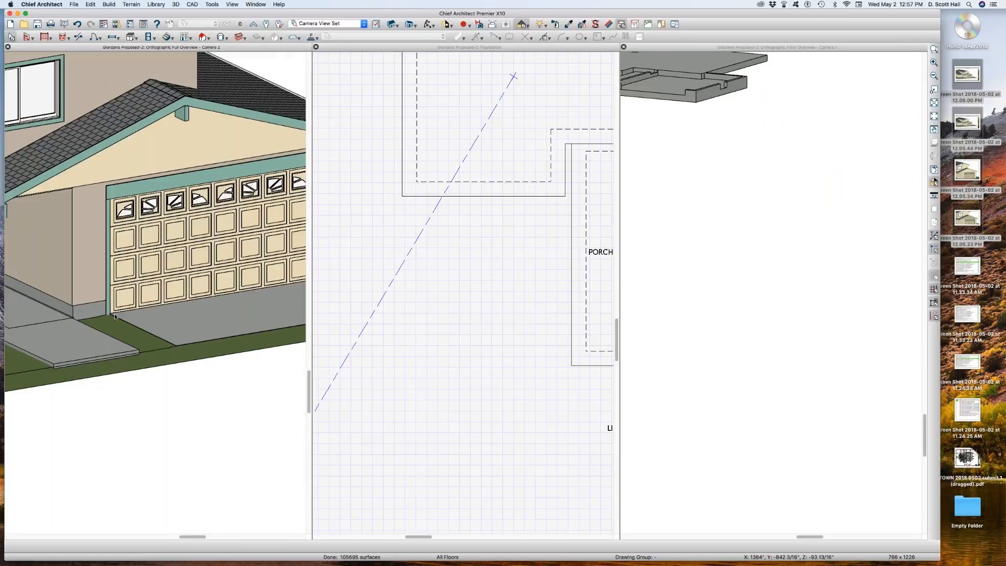
{"action": "key", "text": "o"}
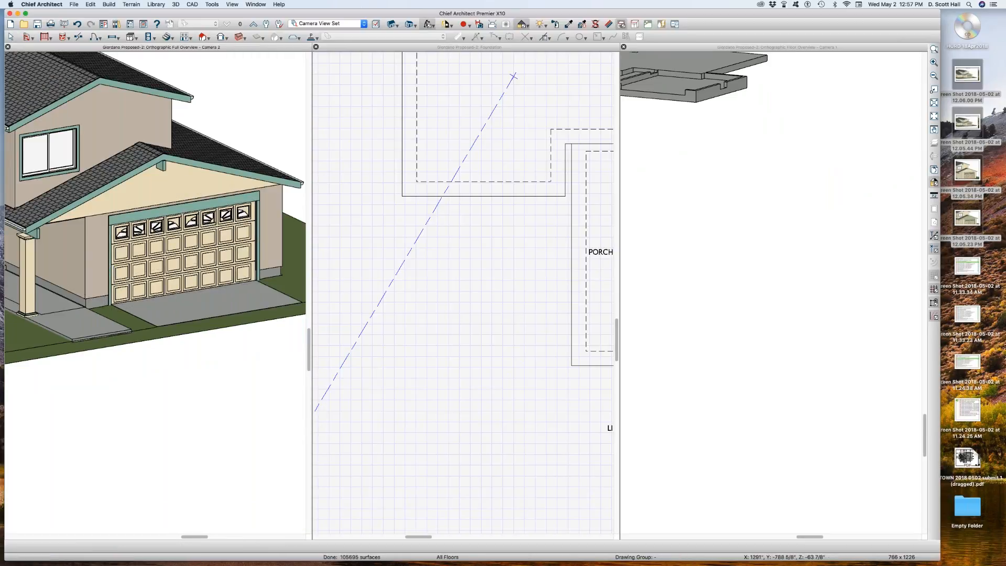
{"action": "left_click_drag", "start_coordinate": [249, 315], "coordinate": [124, 295]}
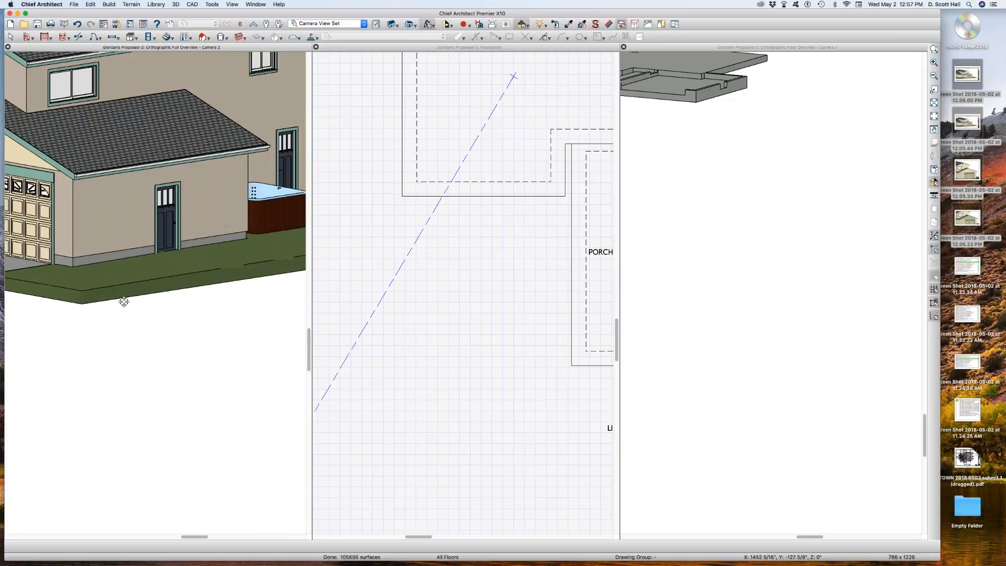
{"action": "scroll", "coordinate": [102, 275], "scroll_direction": "up", "scroll_amount": 4}
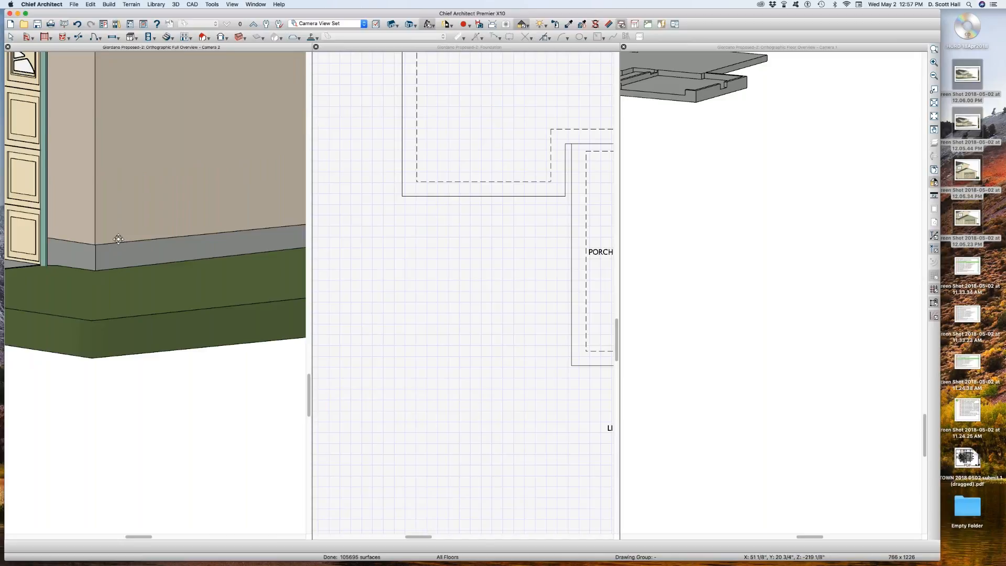
{"action": "scroll", "coordinate": [117, 239], "scroll_direction": "down", "scroll_amount": 5}
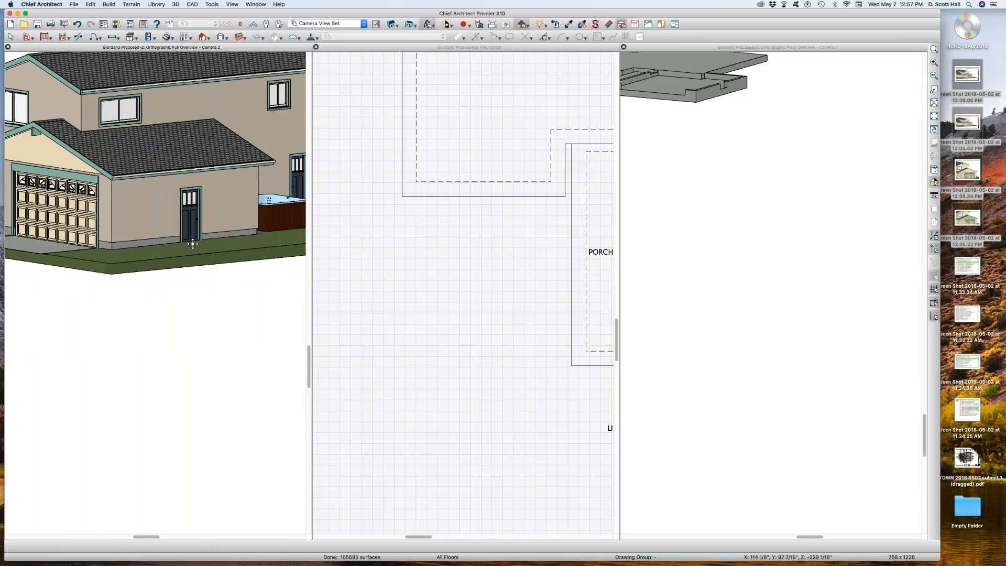
{"action": "scroll", "coordinate": [193, 243], "scroll_direction": "up", "scroll_amount": 5}
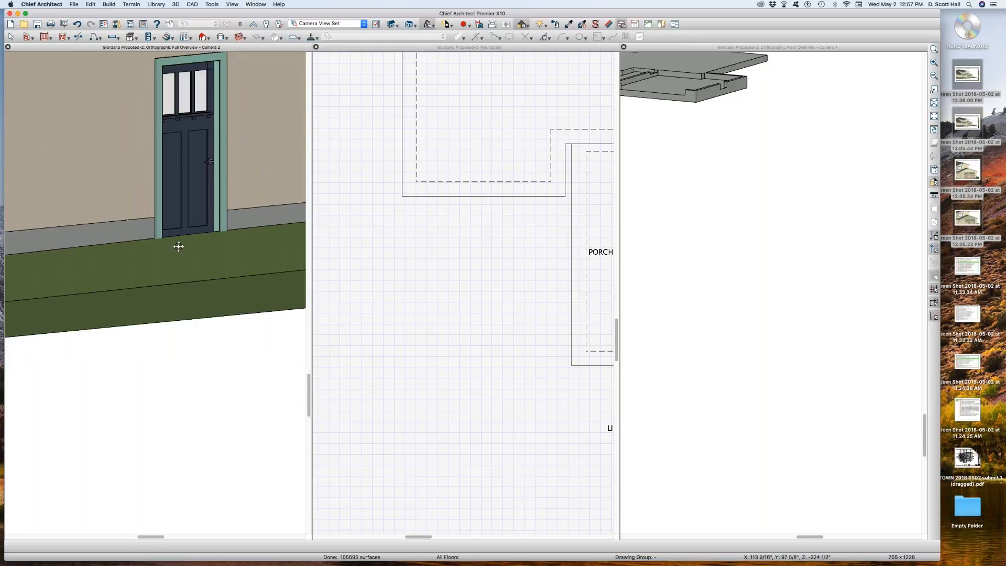
{"action": "scroll", "coordinate": [180, 244], "scroll_direction": "up", "scroll_amount": 2}
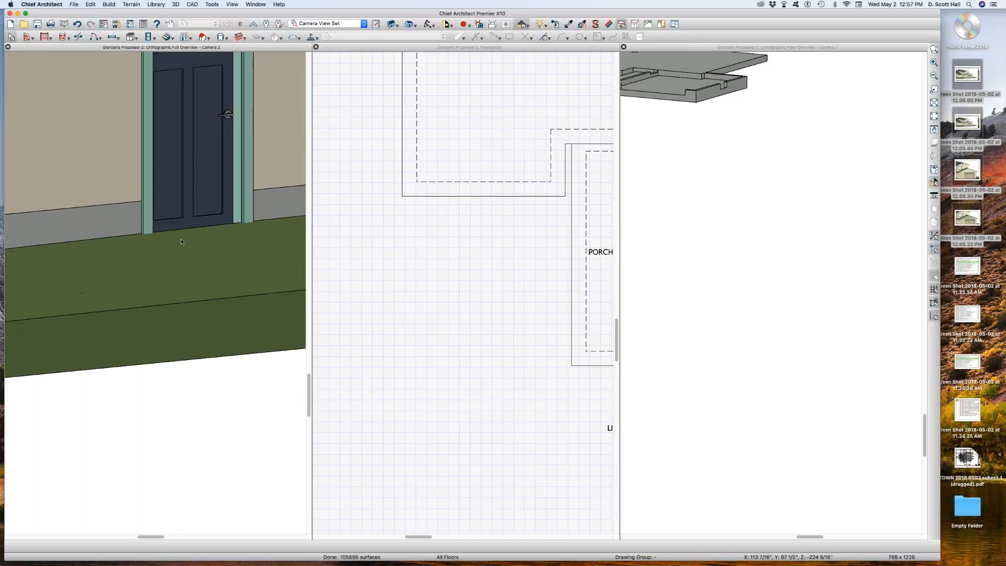
Inspect the garage side door's general specification and close it without making changes.
{"action": "scroll", "coordinate": [189, 222], "scroll_direction": "up", "scroll_amount": 1}
{"action": "left_click", "coordinate": [196, 211]}
{"action": "scroll", "coordinate": [196, 212], "scroll_direction": "down", "scroll_amount": 2}
{"action": "scroll", "coordinate": [201, 205], "scroll_direction": "up", "scroll_amount": 1}
{"action": "double_click", "coordinate": [190, 210]}
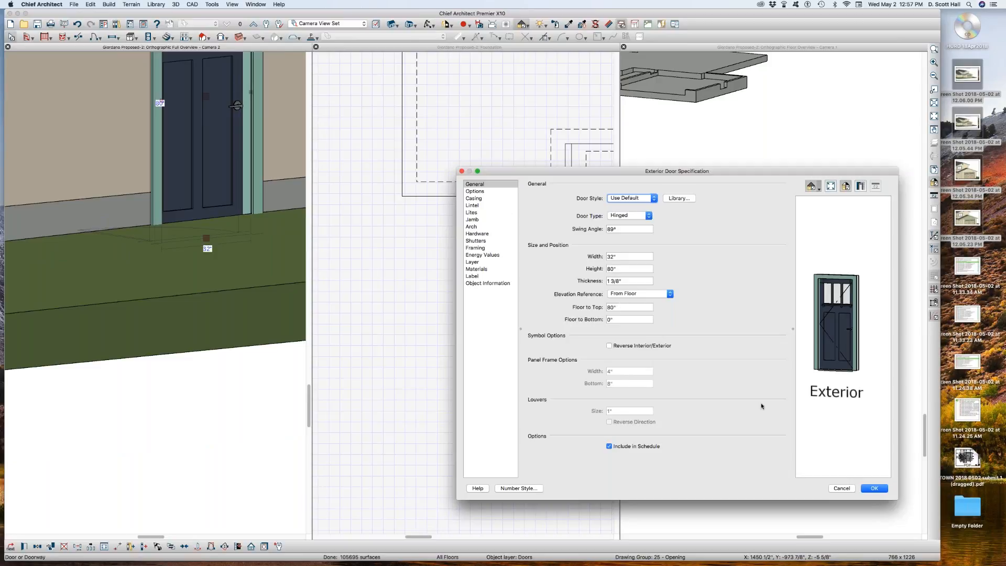
{"action": "left_click", "coordinate": [840, 487]}
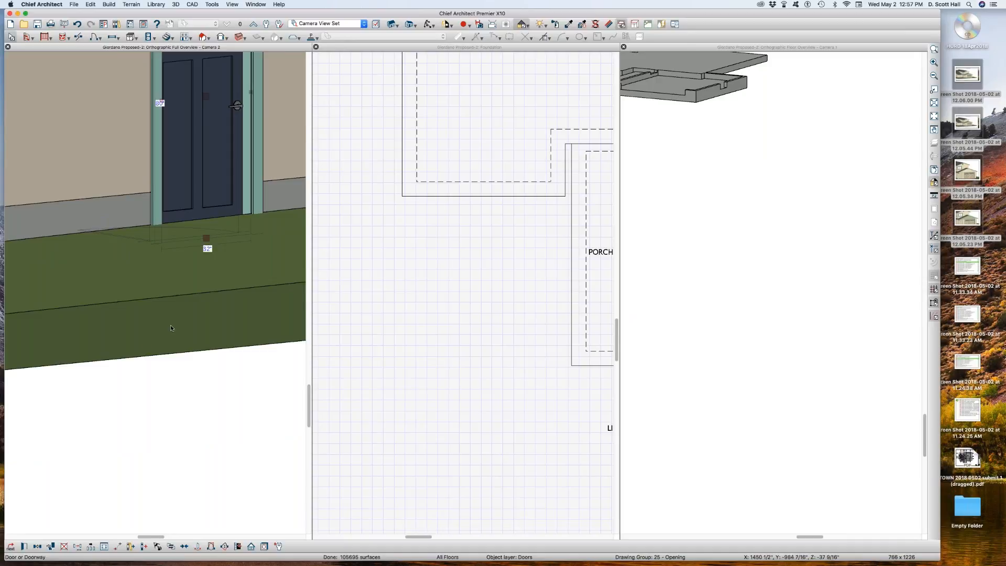
{"action": "scroll", "coordinate": [170, 328], "scroll_direction": "down", "scroll_amount": 2}
{"action": "key", "text": "Escape"}
Examine the front porch's columns, step and slab in the exterior overview and the matching plan area, selecting the porch slab.
{"action": "scroll", "coordinate": [111, 261], "scroll_direction": "down", "scroll_amount": 3}
{"action": "key", "text": "o"}
{"action": "left_click_drag", "start_coordinate": [117, 281], "coordinate": [56, 297]}
{"action": "scroll", "coordinate": [31, 286], "scroll_direction": "up", "scroll_amount": 3}
{"action": "scroll", "coordinate": [148, 279], "scroll_direction": "down", "scroll_amount": 2}
{"action": "scroll", "coordinate": [56, 290], "scroll_direction": "up", "scroll_amount": 3}
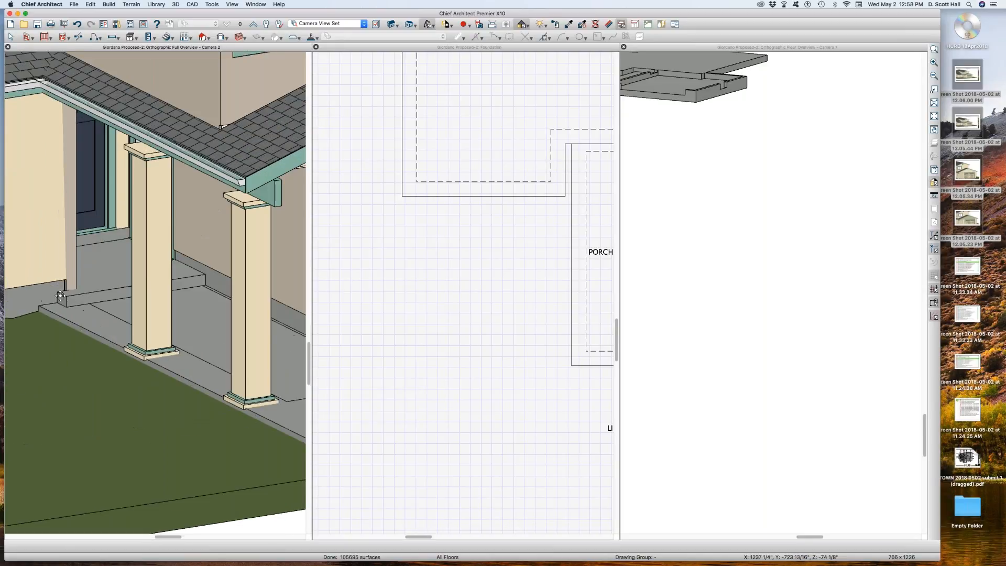
{"action": "scroll", "coordinate": [469, 299], "scroll_direction": "down", "scroll_amount": 3}
{"action": "scroll", "coordinate": [510, 234], "scroll_direction": "up", "scroll_amount": 5}
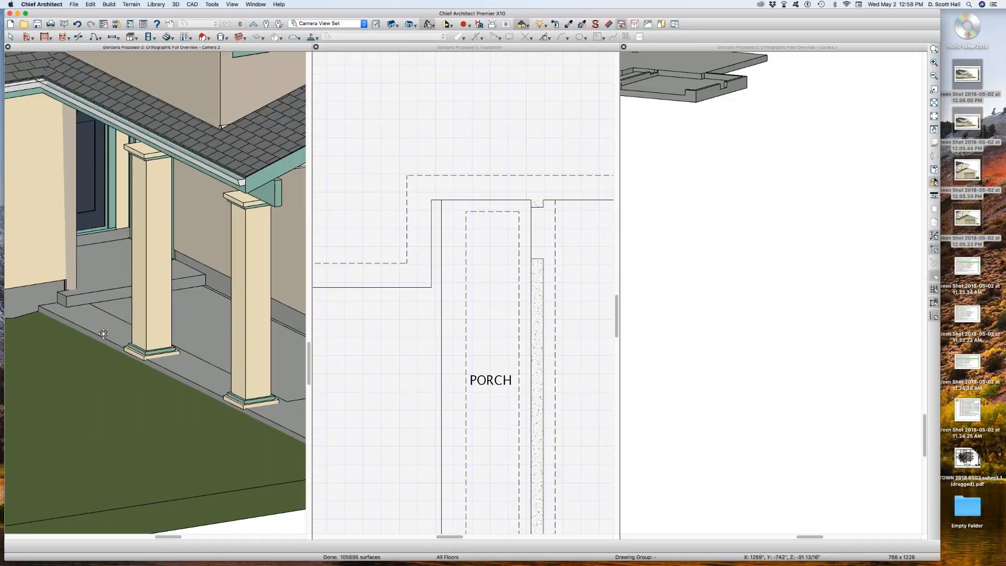
{"action": "left_click_drag", "start_coordinate": [103, 334], "coordinate": [101, 309]}
{"action": "scroll", "coordinate": [101, 308], "scroll_direction": "down", "scroll_amount": 1}
{"action": "left_click", "coordinate": [92, 315]}
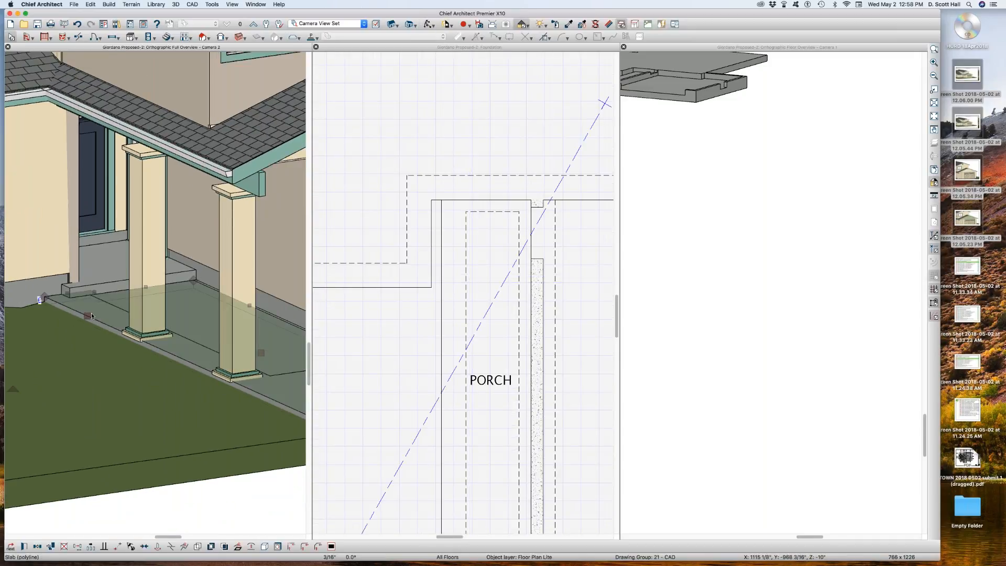
{"action": "scroll", "coordinate": [97, 304], "scroll_direction": "down", "scroll_amount": 3}
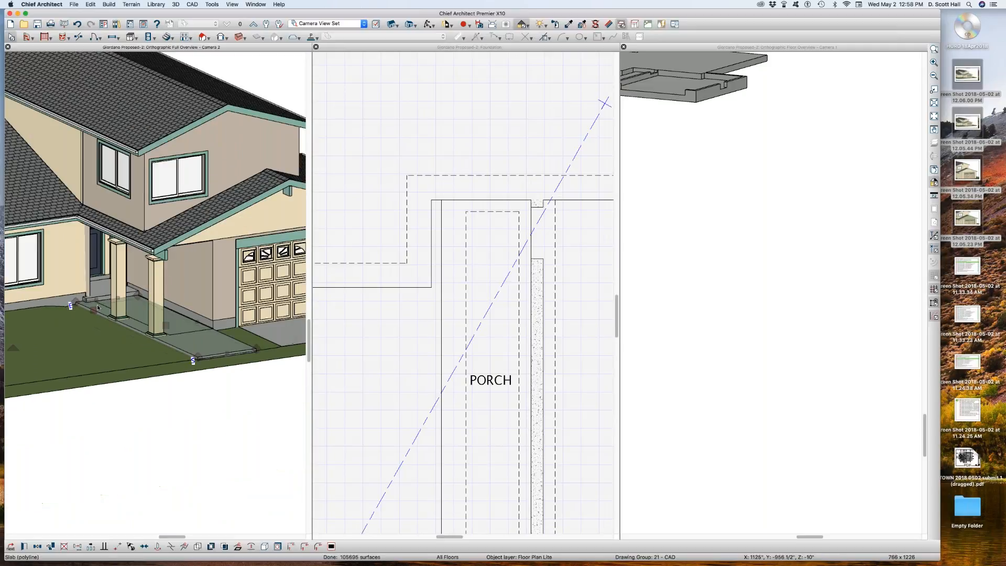
{"action": "scroll", "coordinate": [155, 299], "scroll_direction": "down", "scroll_amount": 2}
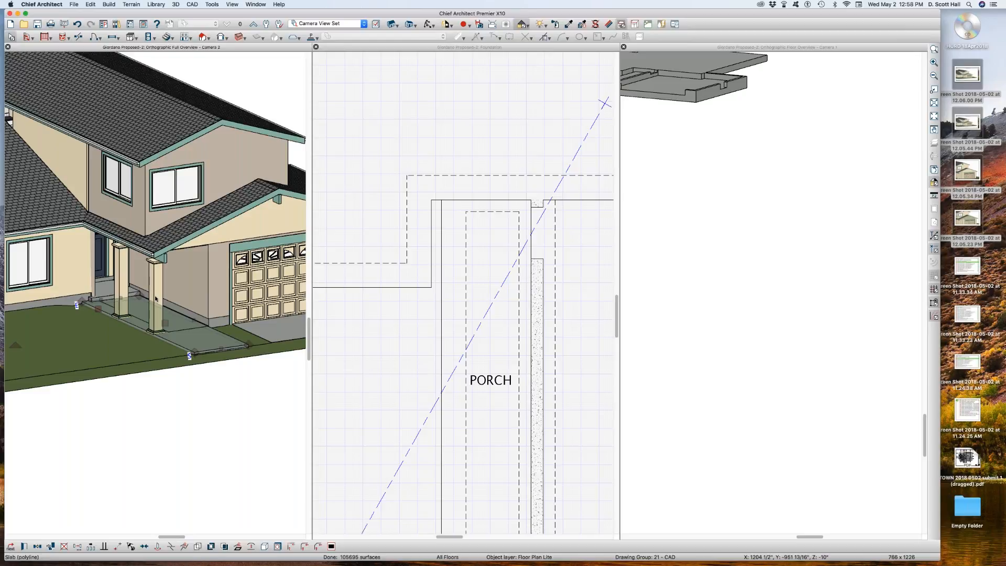
Inspect the porch slab's general specification without changing it, and check the porch's garage-side footing and room area in the foundation plan.
{"action": "double_click", "coordinate": [151, 299]}
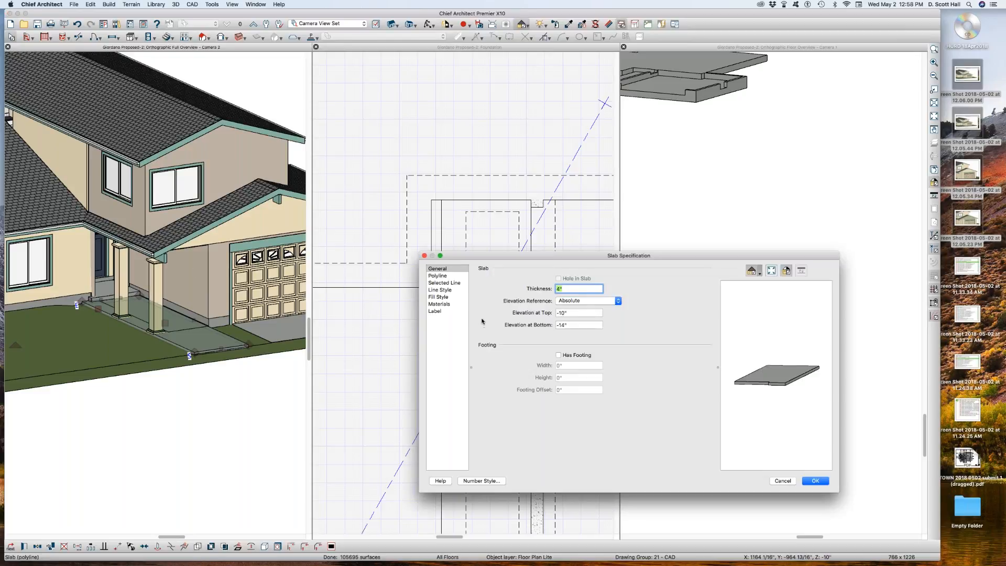
{"action": "left_click", "coordinate": [782, 480]}
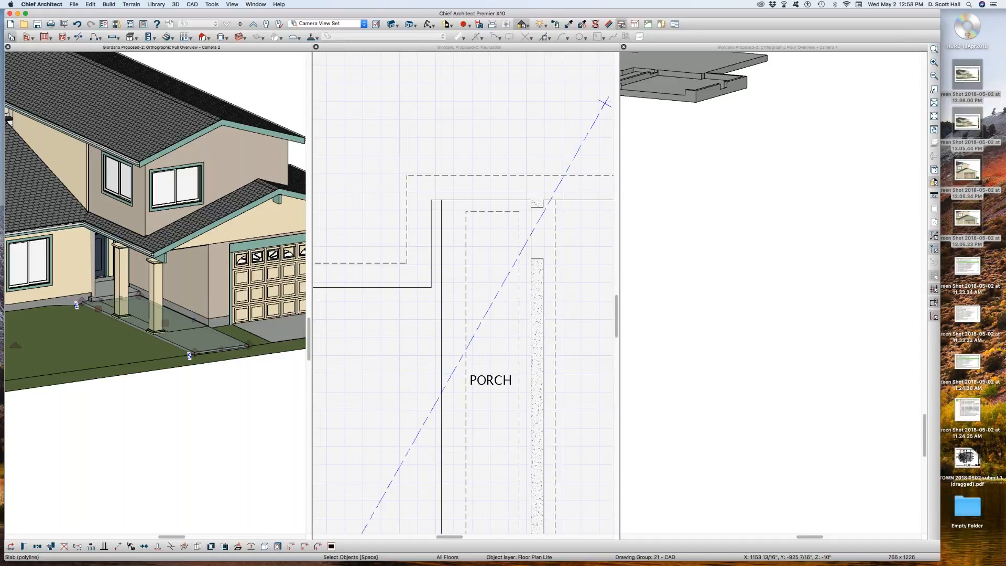
{"action": "scroll", "coordinate": [521, 301], "scroll_direction": "down", "scroll_amount": 1}
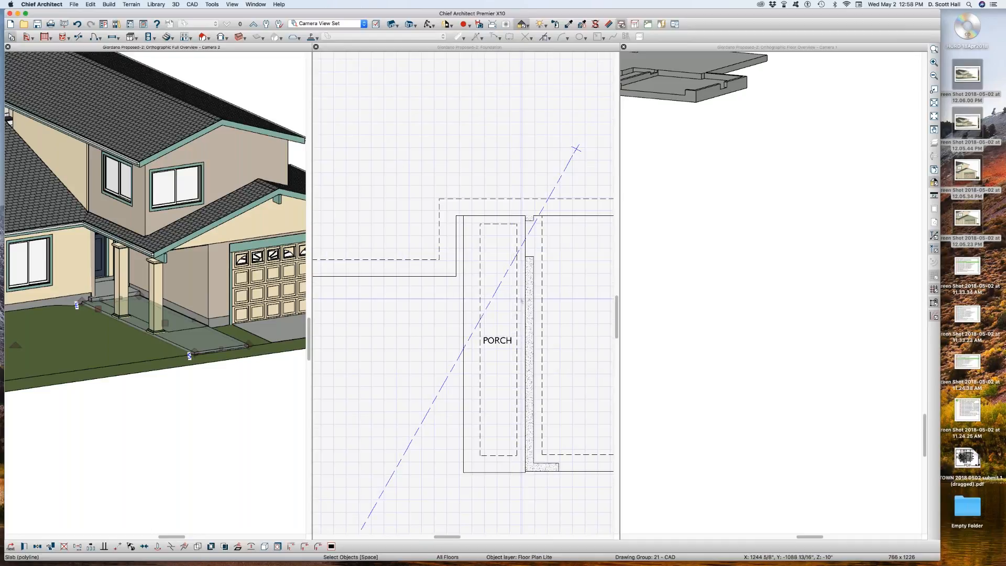
{"action": "left_click", "coordinate": [521, 301]}
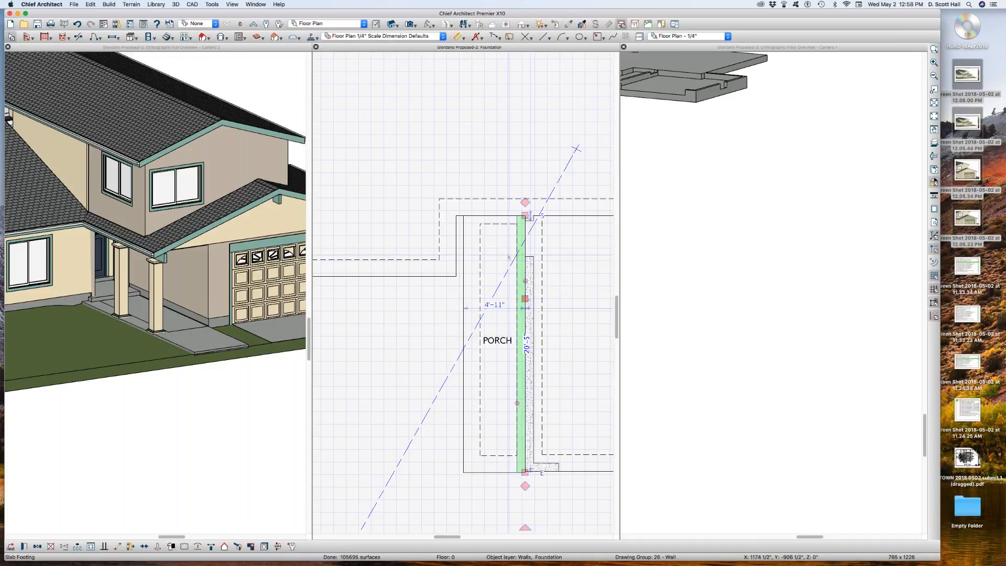
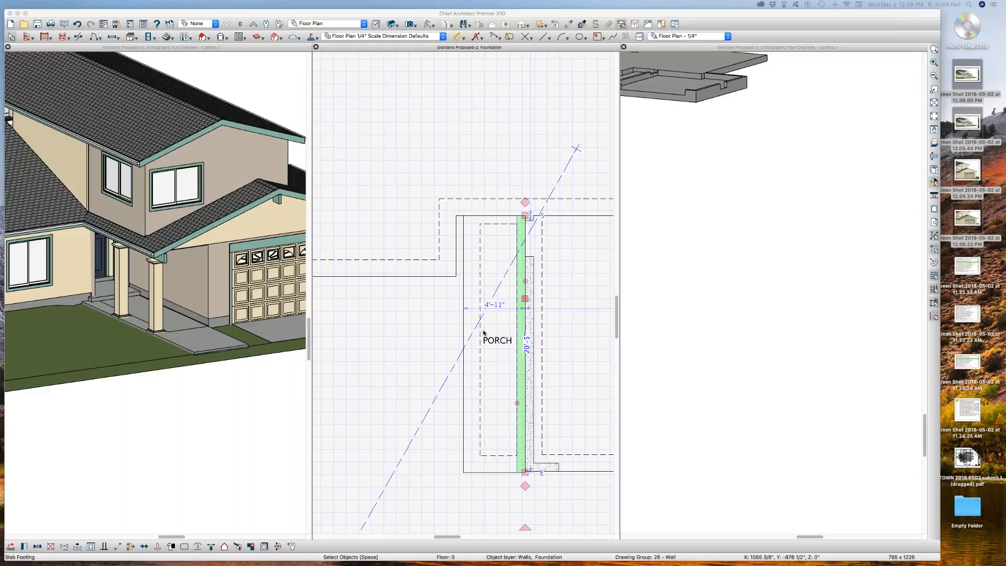
{"action": "left_click", "coordinate": [497, 235]}
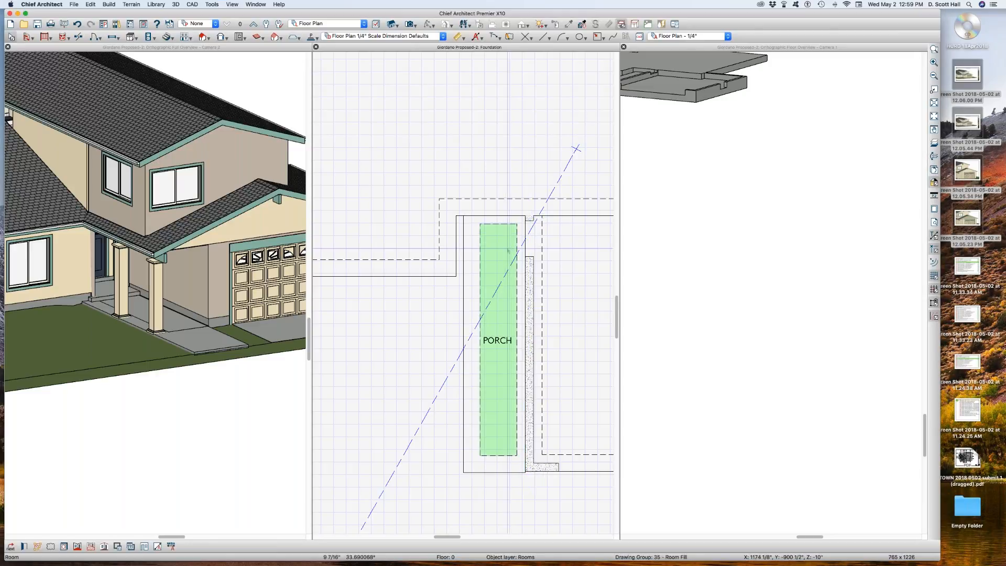
Set the distance between the porch's lawn-side slab footing and the house's short wall to 1/16".
{"action": "left_click", "coordinate": [463, 248]}
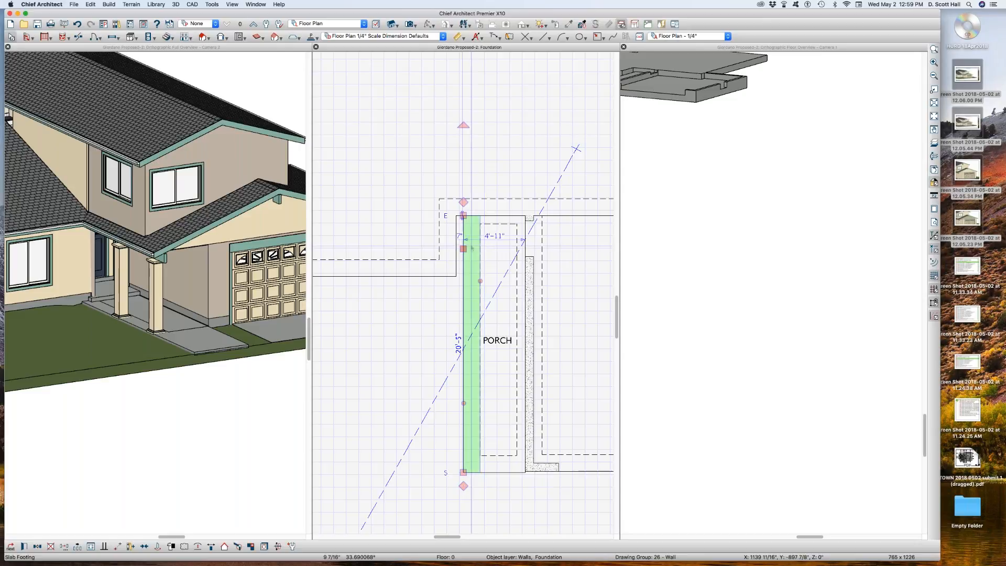
{"action": "scroll", "coordinate": [462, 248], "scroll_direction": "up", "scroll_amount": 5}
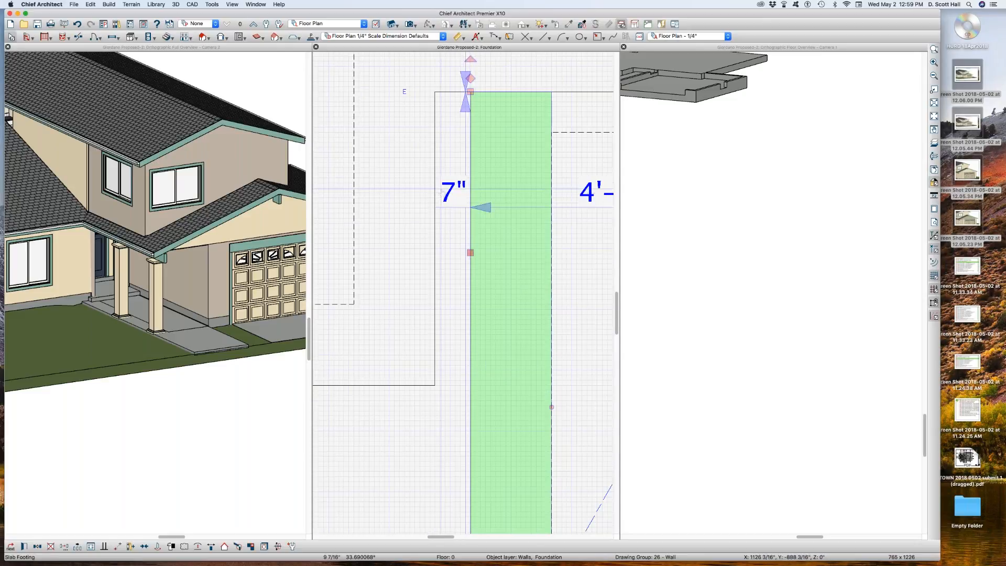
{"action": "left_click", "coordinate": [447, 189]}
{"action": "type", "text": "11"}
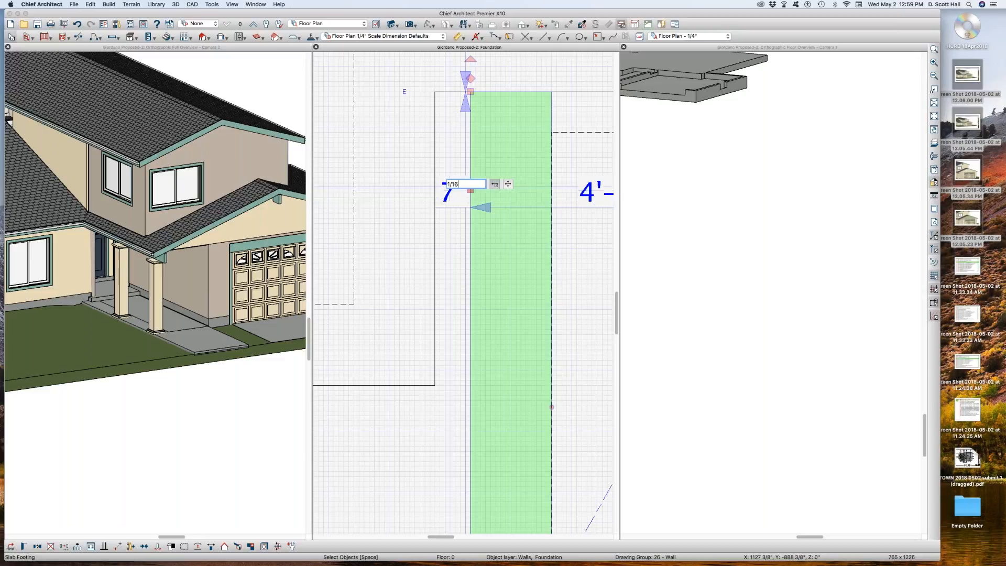
{"action": "key", "text": "Escape"}
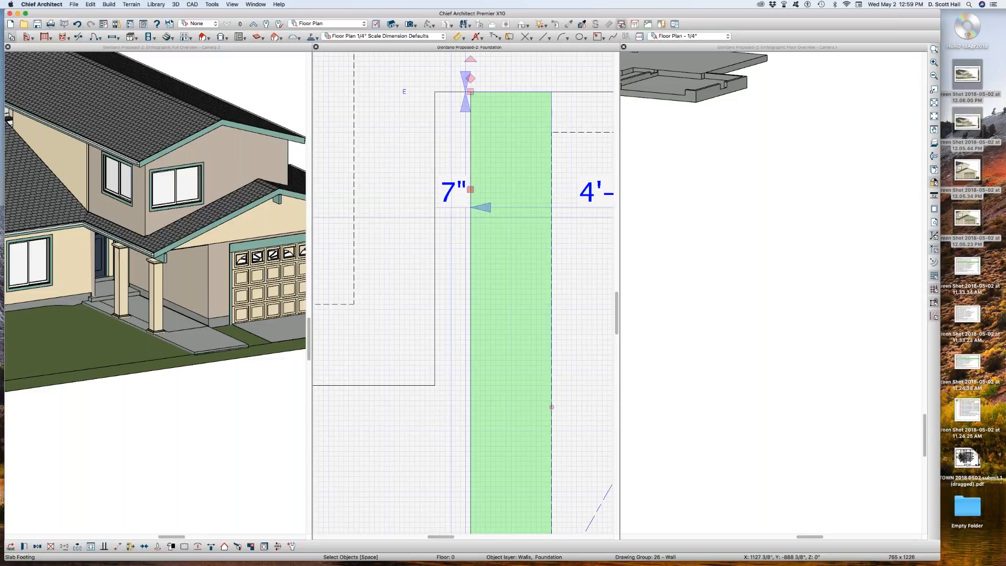
{"action": "scroll", "coordinate": [407, 232], "scroll_direction": "down", "scroll_amount": 5}
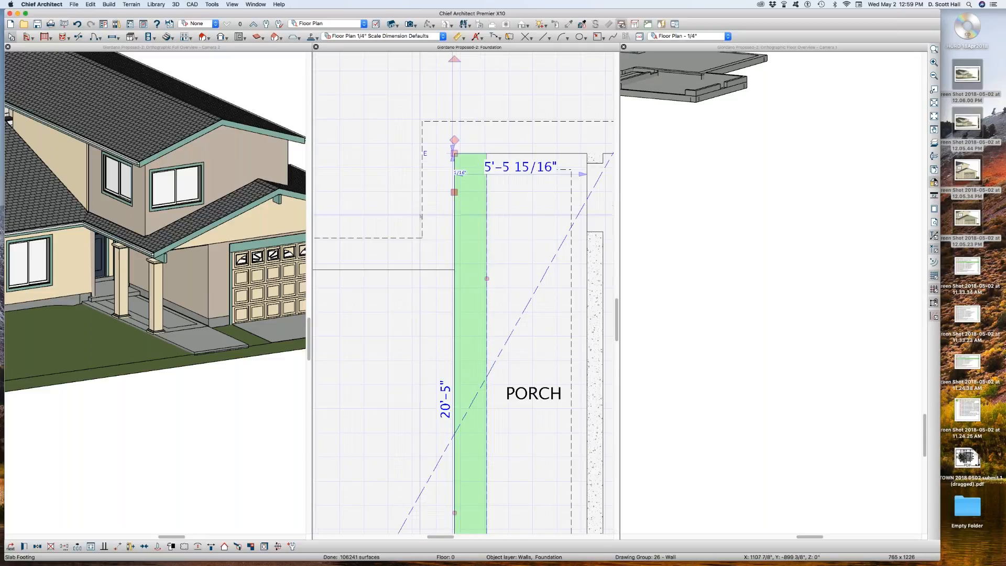
{"action": "scroll", "coordinate": [407, 232], "scroll_direction": "down", "scroll_amount": 3}
Reshape the porch slab in the floor overview by pulling a new corner of its lawn-side edge inwards between the two columns.
{"action": "left_click", "coordinate": [400, 235]}
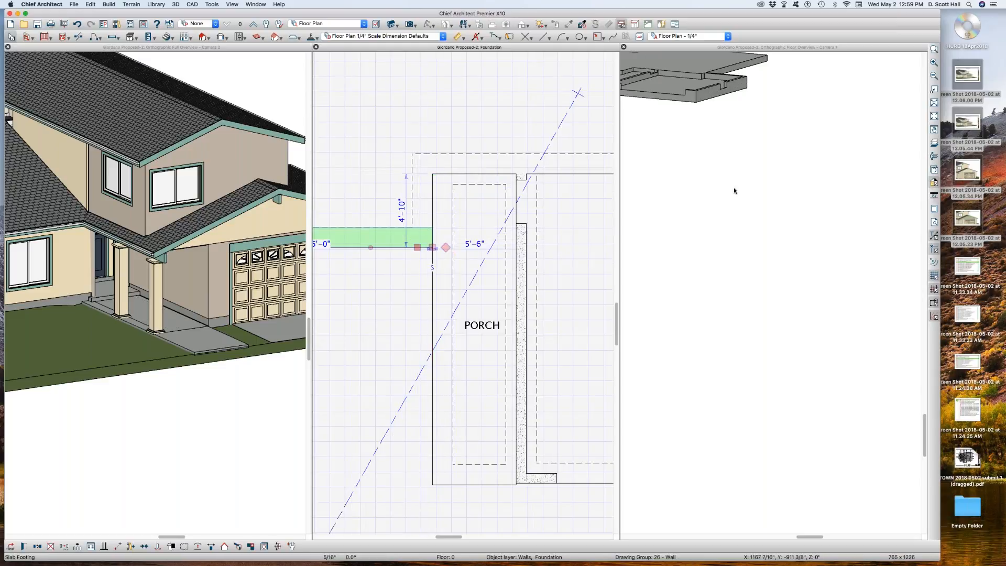
{"action": "scroll", "coordinate": [736, 186], "scroll_direction": "down", "scroll_amount": 2}
{"action": "left_click", "coordinate": [681, 145]}
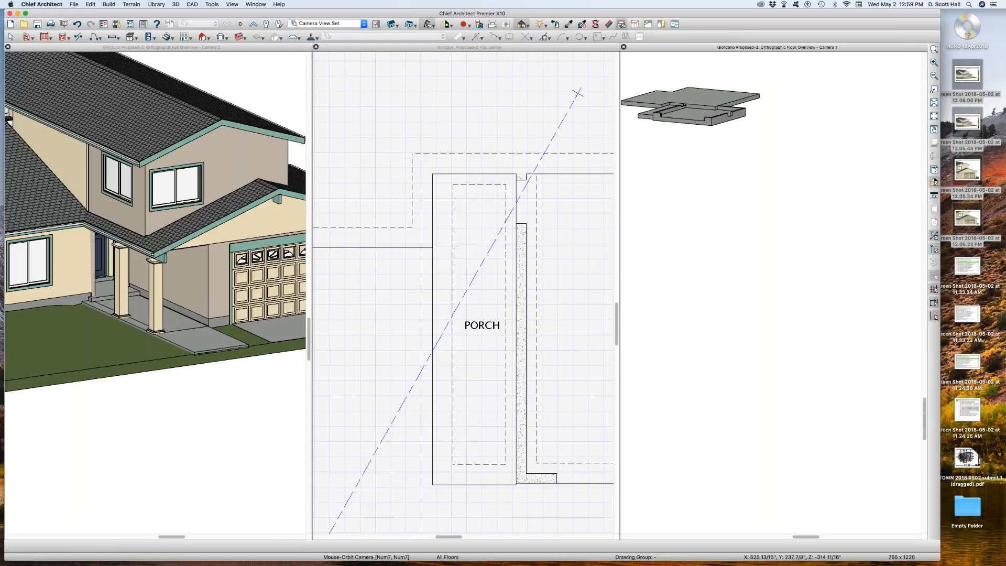
{"action": "left_click_drag", "start_coordinate": [682, 145], "coordinate": [757, 149]}
{"action": "scroll", "coordinate": [731, 149], "scroll_direction": "up", "scroll_amount": 4}
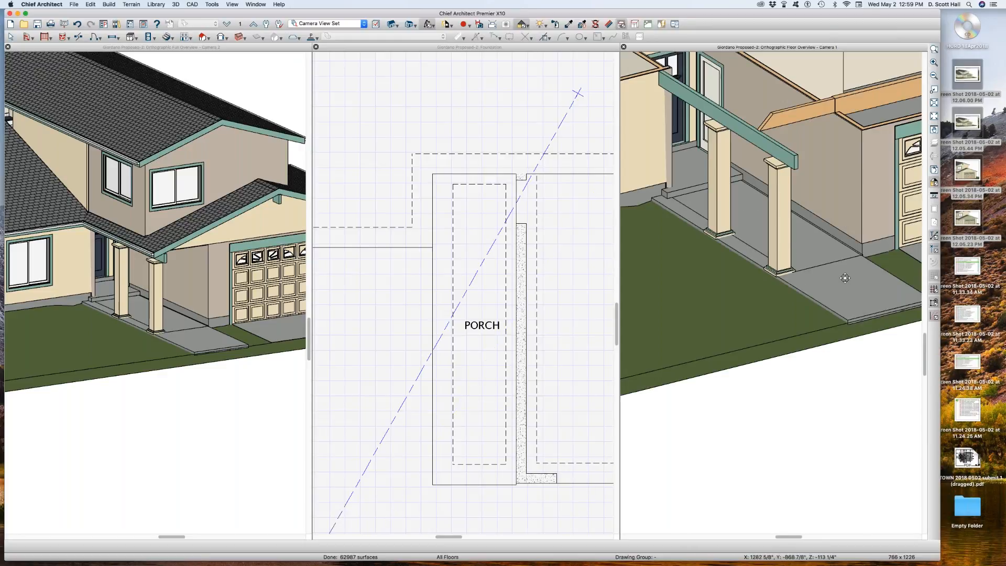
{"action": "left_click", "coordinate": [851, 286]}
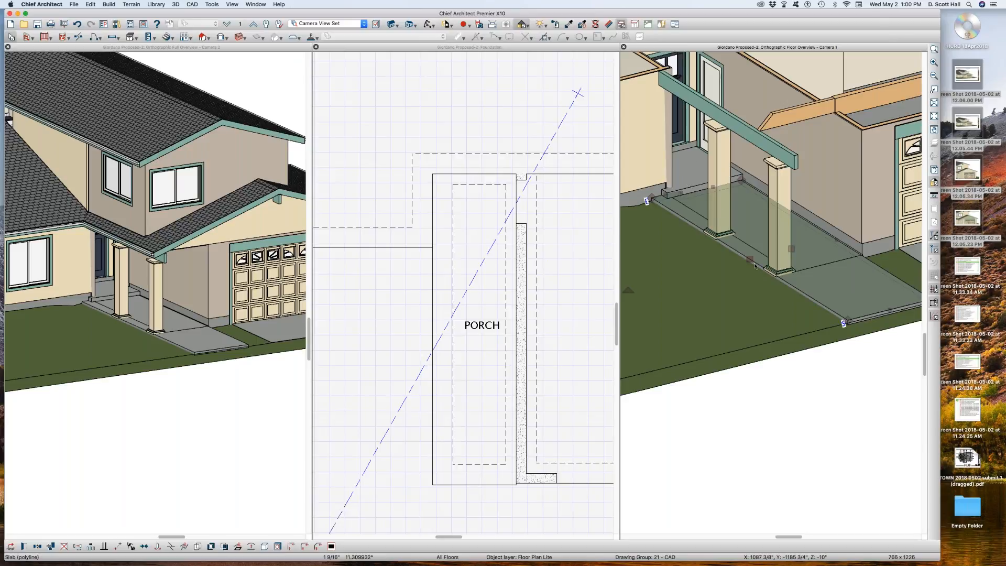
{"action": "left_click_drag", "start_coordinate": [750, 259], "coordinate": [750, 257]}
{"action": "left_click_drag", "start_coordinate": [749, 258], "coordinate": [757, 236]}
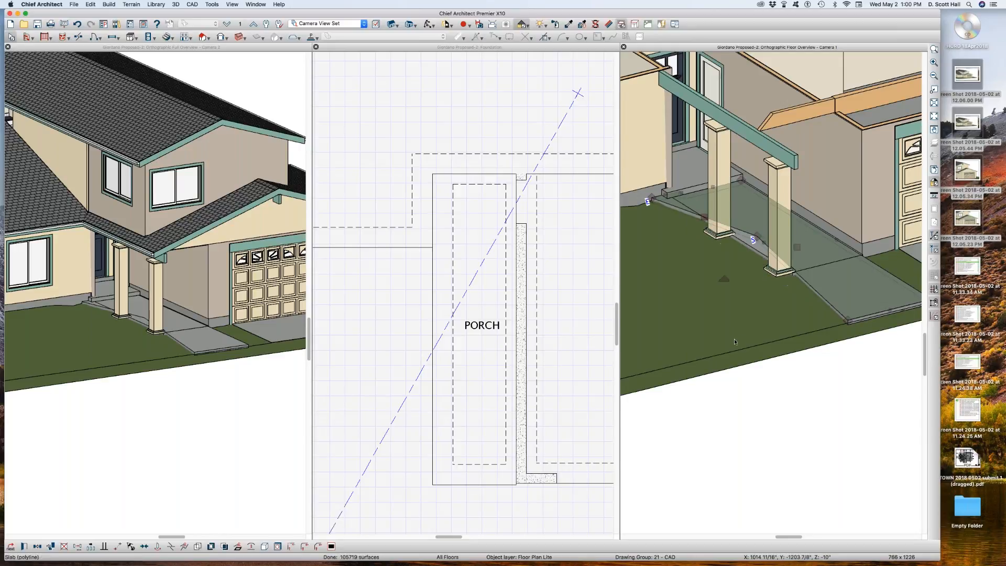
Change the reshaped porch slab's material to the plan material Birch (honey).
{"action": "key", "text": "super+e"}
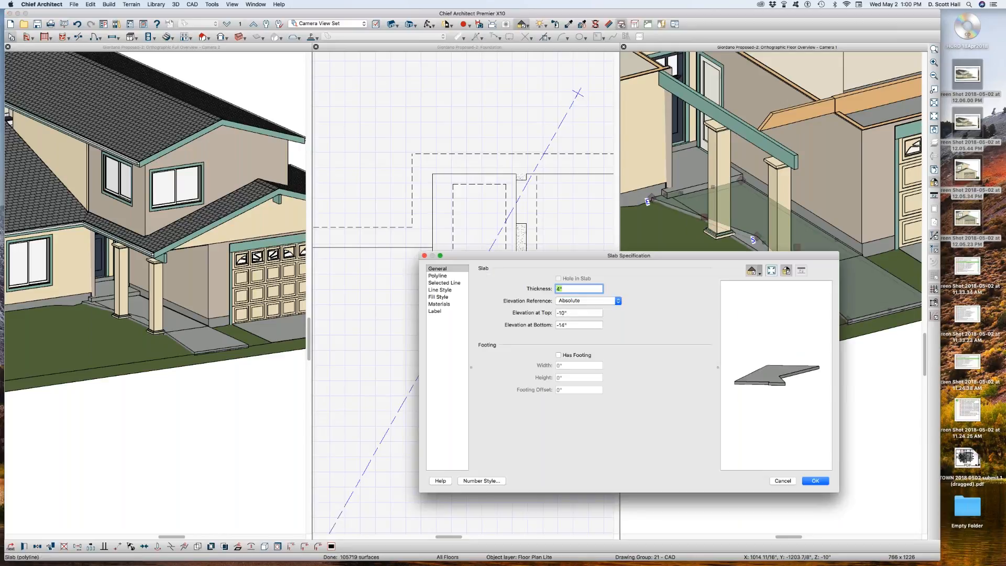
{"action": "left_click", "coordinate": [446, 303]}
{"action": "left_click", "coordinate": [551, 285]}
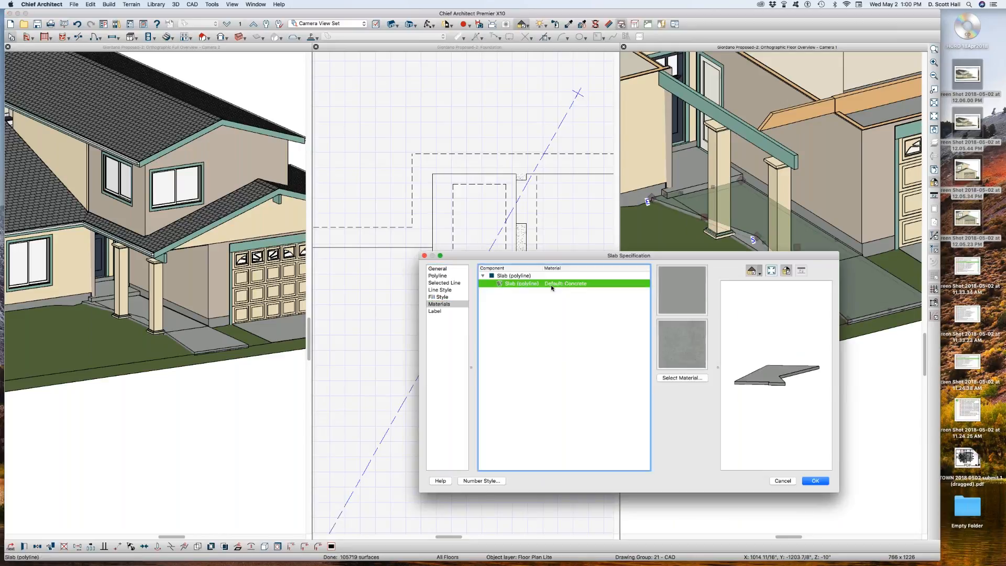
{"action": "left_click", "coordinate": [679, 378]}
{"action": "left_click", "coordinate": [621, 203]}
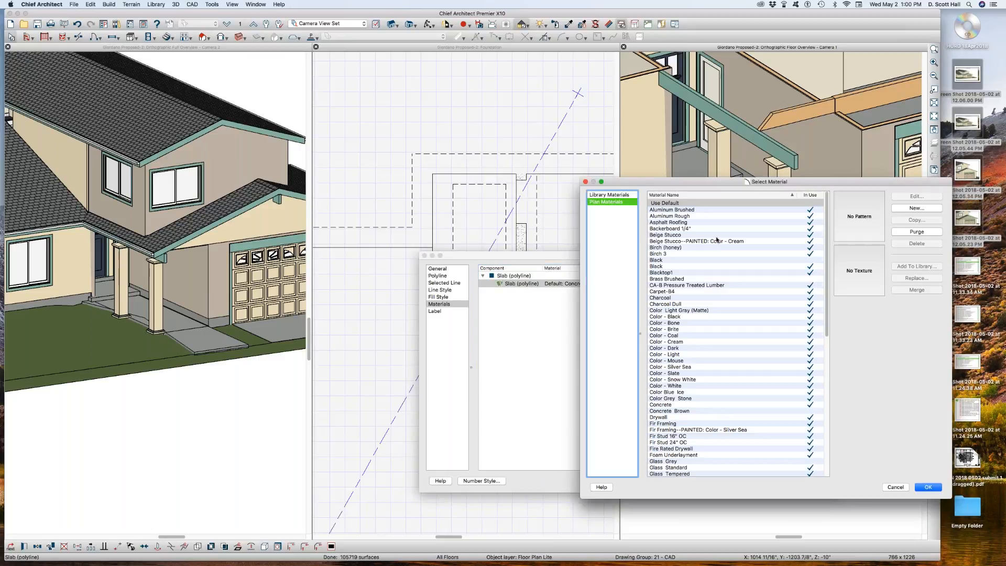
{"action": "left_click", "coordinate": [673, 249]}
{"action": "key", "text": "Return"}
{"action": "key", "text": "Return"}
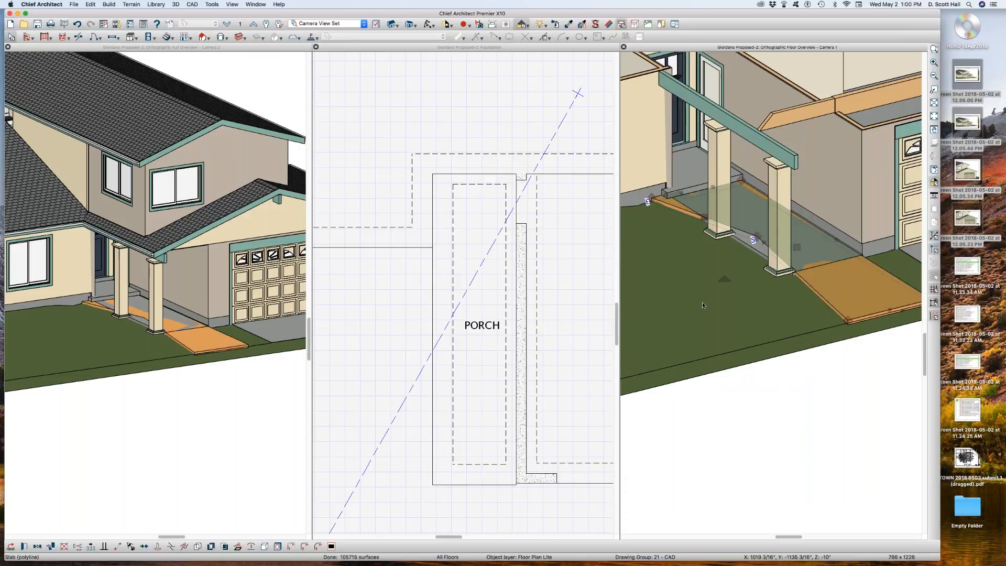
Examine where the recoloured slab overlaps the porch surface around the columns, and review its specification without making changes.
{"action": "left_click", "coordinate": [700, 286]}
{"action": "scroll", "coordinate": [724, 203], "scroll_direction": "up", "scroll_amount": 4}
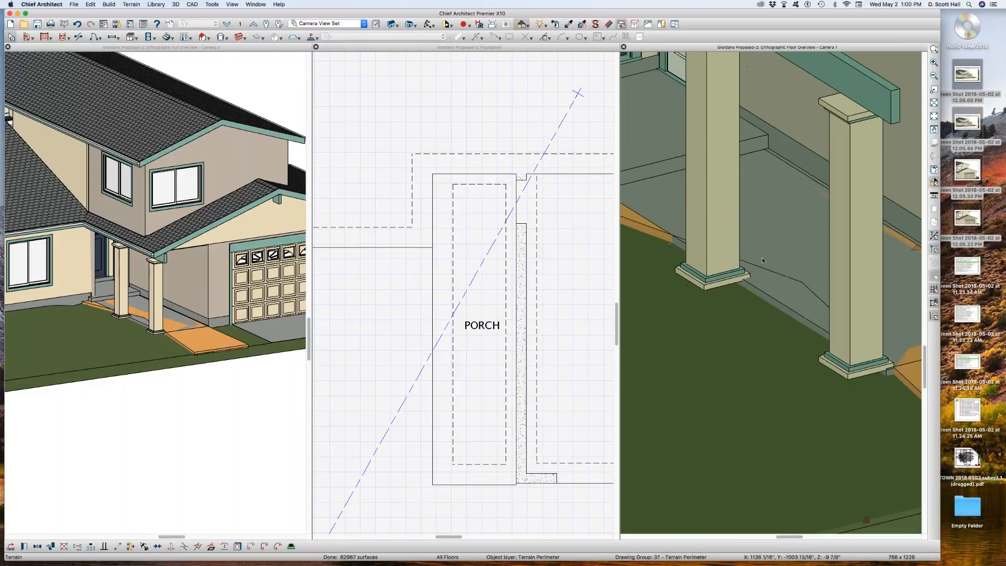
{"action": "scroll", "coordinate": [881, 288], "scroll_direction": "down", "scroll_amount": 2}
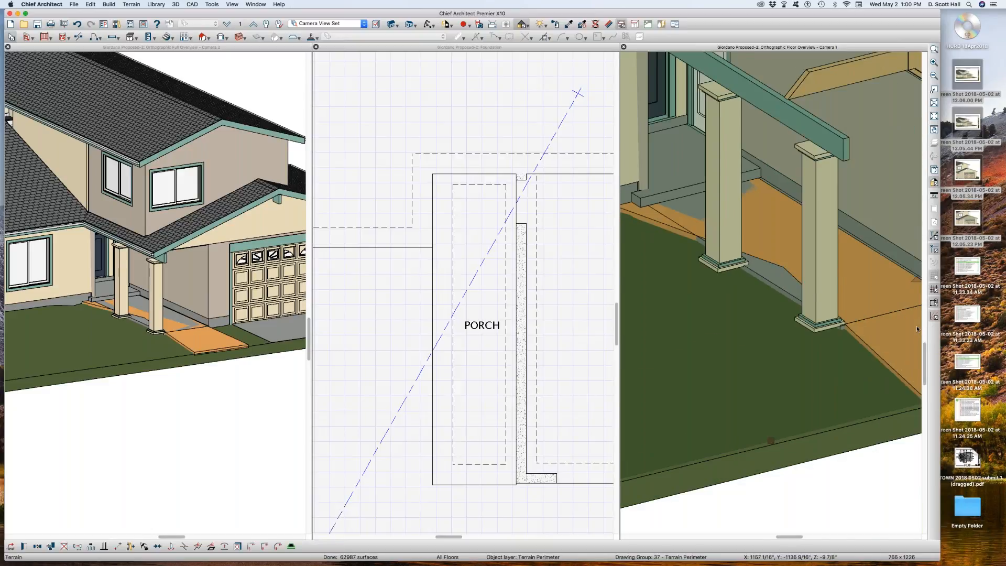
{"action": "scroll", "coordinate": [916, 328], "scroll_direction": "down", "scroll_amount": 2}
{"action": "scroll", "coordinate": [880, 330], "scroll_direction": "down", "scroll_amount": 2}
{"action": "left_click", "coordinate": [841, 333]}
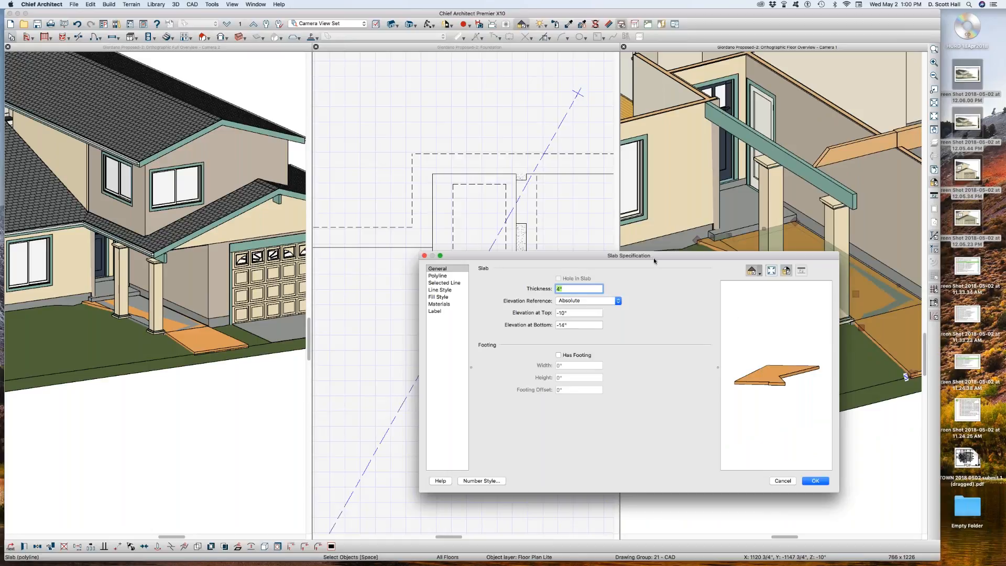
{"action": "left_click_drag", "start_coordinate": [680, 257], "coordinate": [460, 229]}
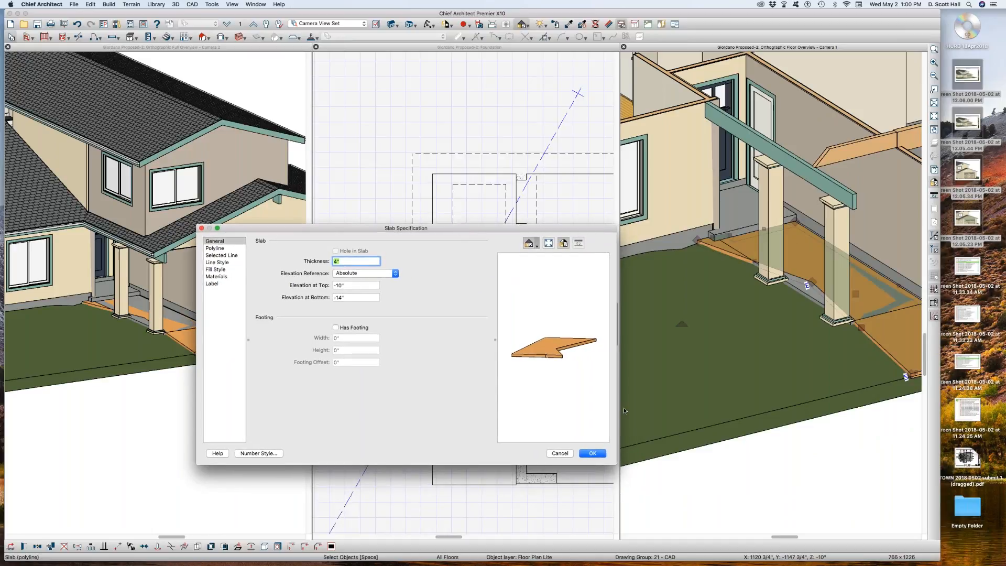
{"action": "left_click", "coordinate": [559, 453]}
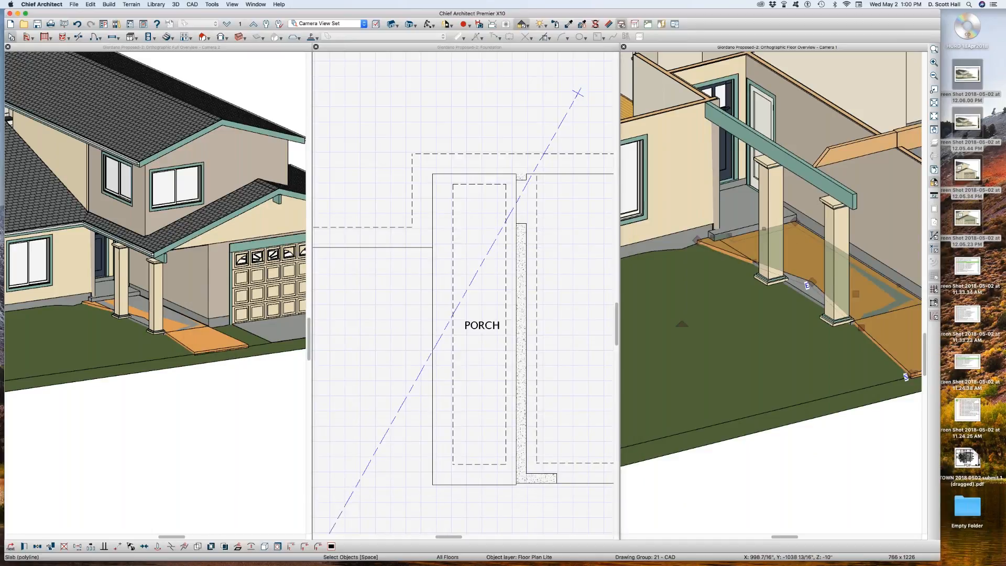
Inspect the thickness and elevations of the raised entry slab behind the columns and close its specification without changes.
{"action": "left_click", "coordinate": [741, 213]}
{"action": "double_click", "coordinate": [738, 231]}
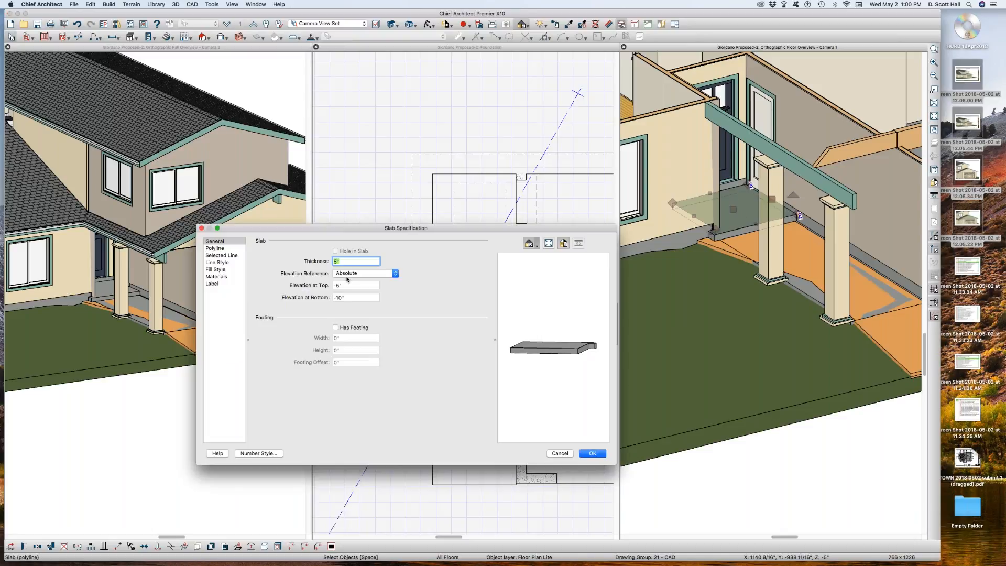
{"action": "left_click", "coordinate": [559, 453]}
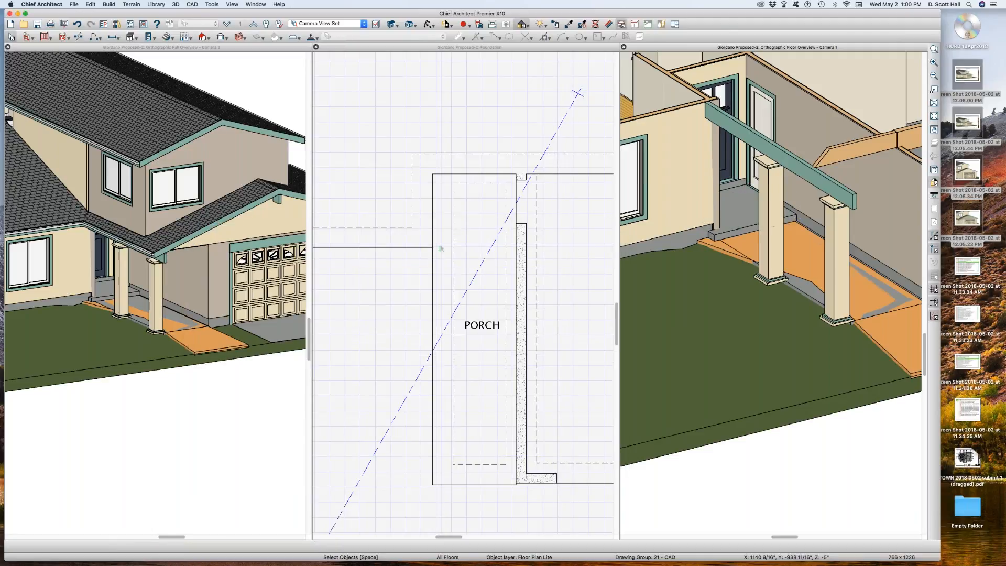
Delete the four slab footings enclosing the porch in the foundation plan.
{"action": "left_click", "coordinate": [440, 248]}
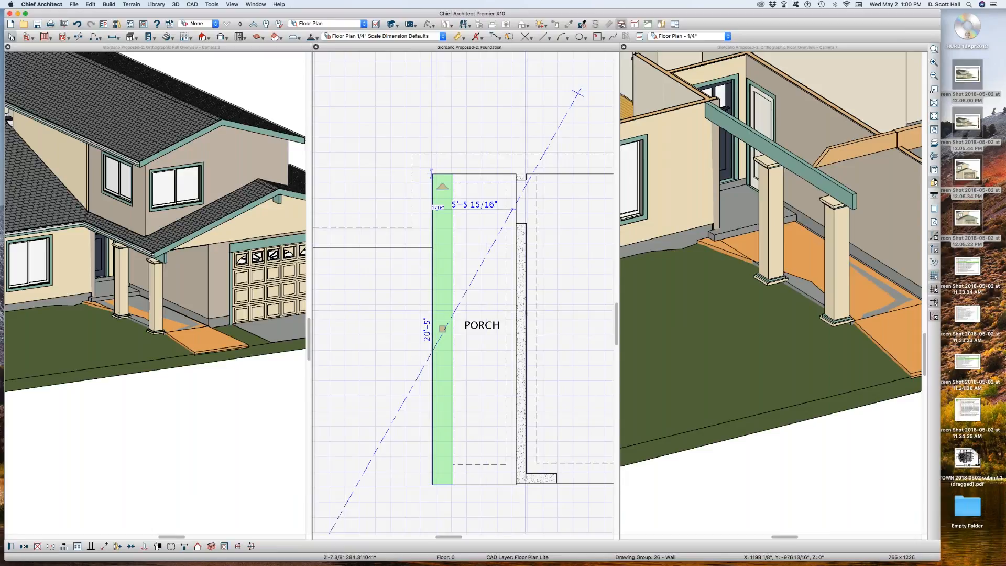
{"action": "left_click", "coordinate": [489, 178]}
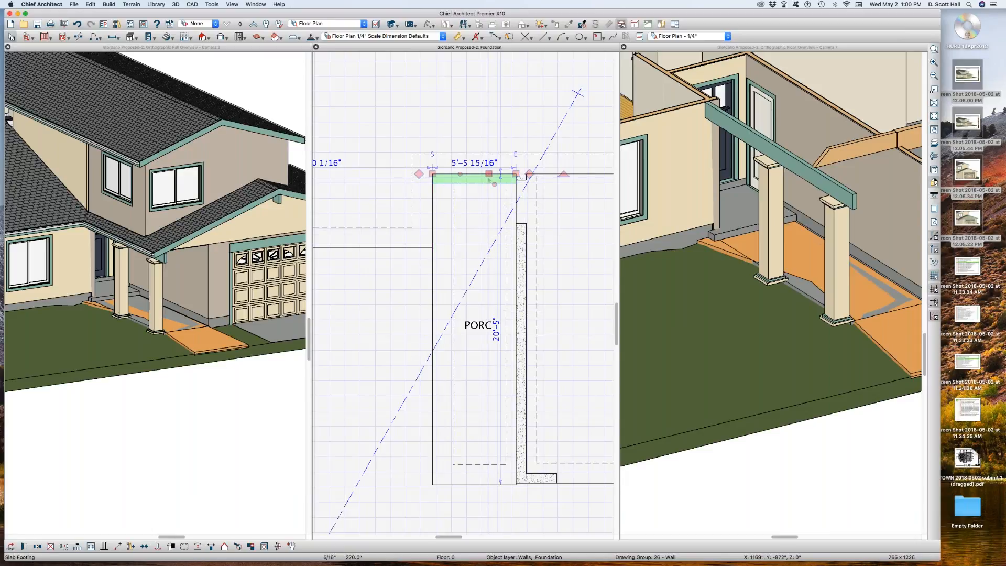
{"action": "left_click", "coordinate": [509, 263], "text": "shift"}
{"action": "left_click", "coordinate": [442, 269], "text": "shift"}
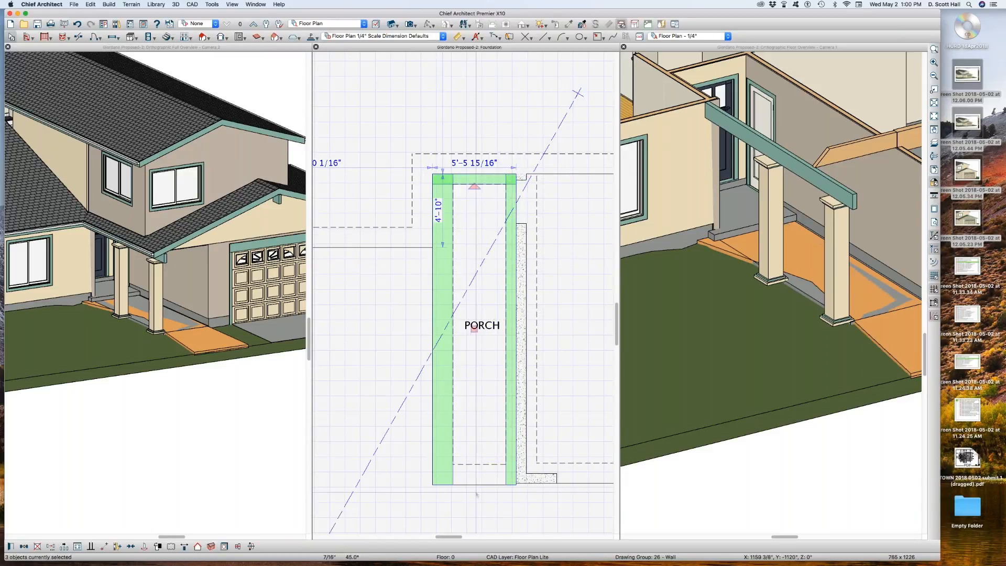
{"action": "left_click", "coordinate": [483, 475], "text": "shift"}
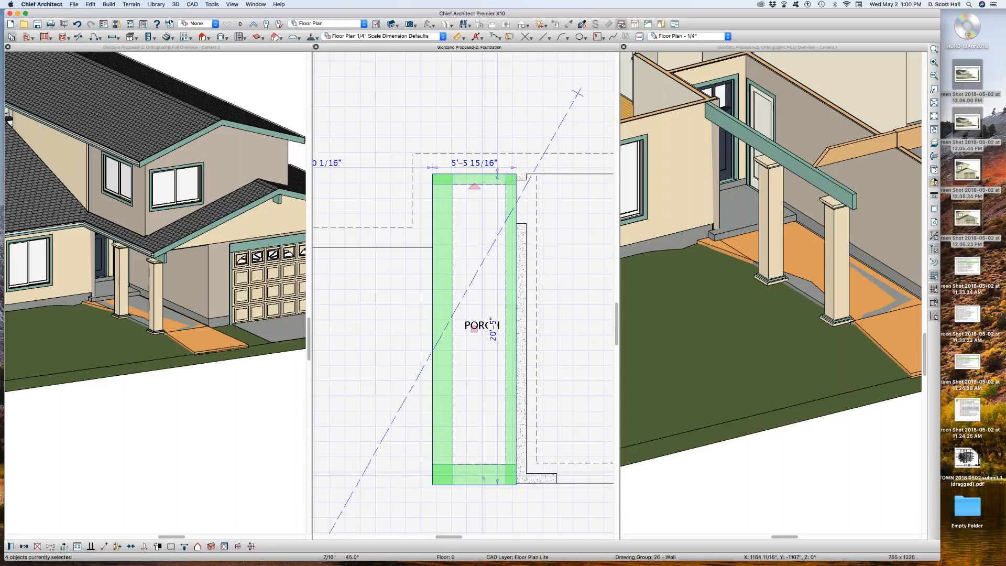
{"action": "key", "text": "Delete"}
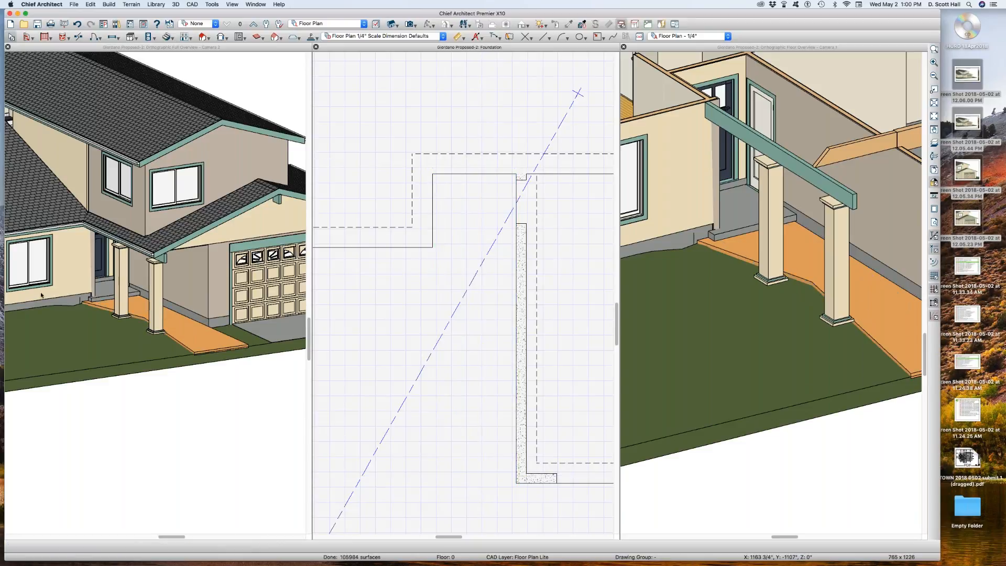
Examine the porch columns, entry slab and recoloured slab in the full exterior overview.
{"action": "scroll", "coordinate": [106, 301], "scroll_direction": "up", "scroll_amount": 2}
{"action": "left_click", "coordinate": [136, 301]}
{"action": "key", "text": "Tab"}
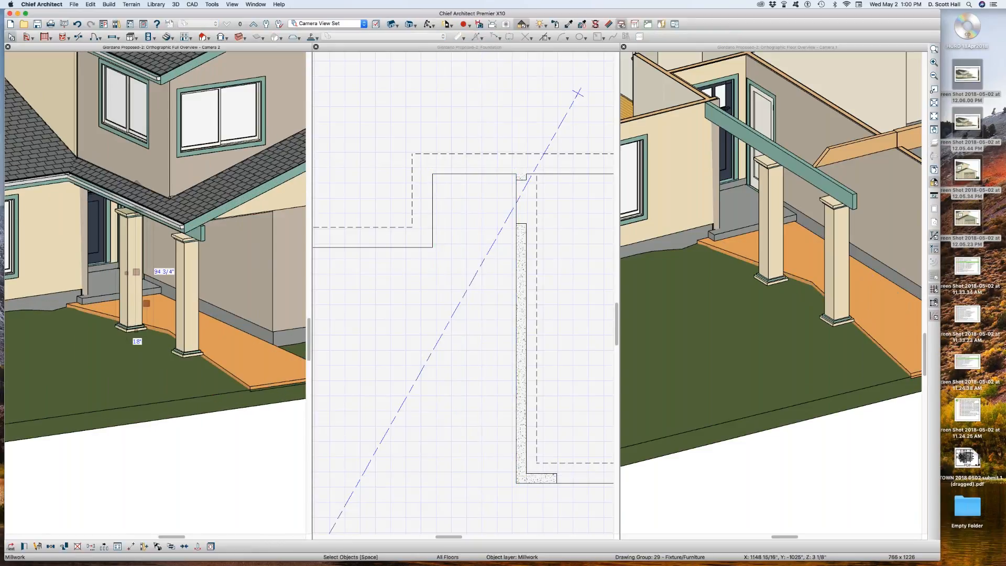
{"action": "left_click", "coordinate": [112, 280]}
{"action": "scroll", "coordinate": [121, 275], "scroll_direction": "down", "scroll_amount": 5}
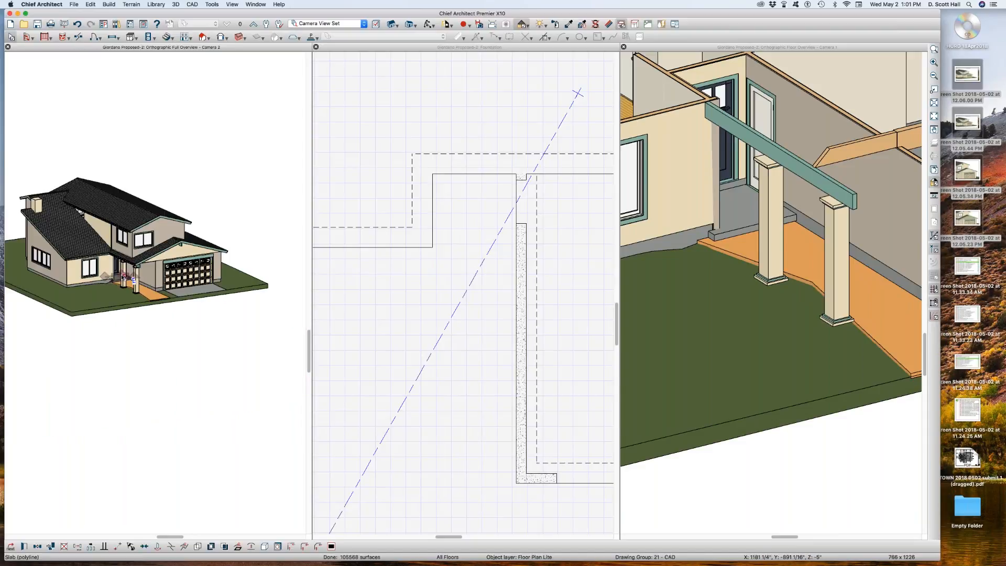
{"action": "left_click", "coordinate": [96, 279]}
{"action": "scroll", "coordinate": [96, 279], "scroll_direction": "up", "scroll_amount": 4}
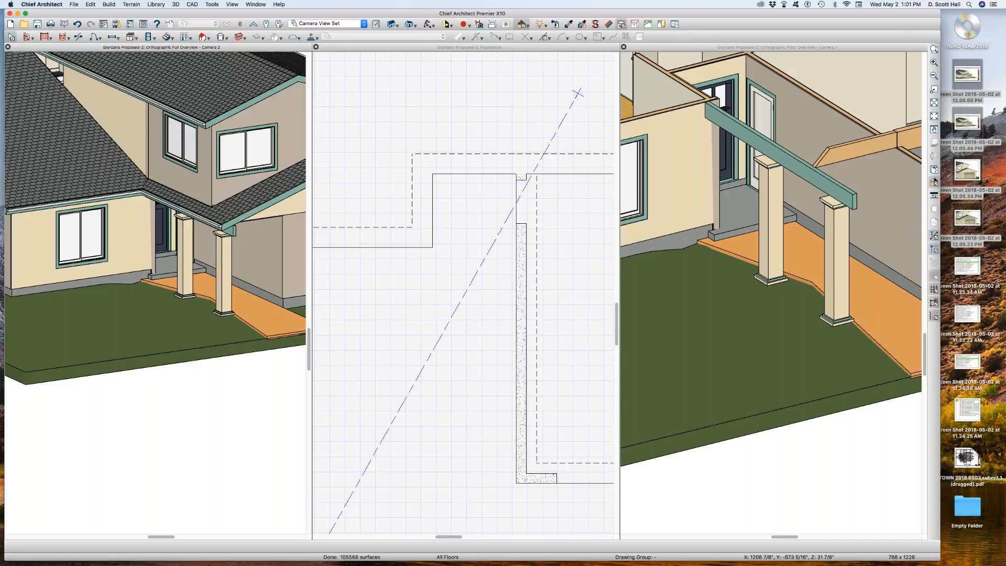
Examine the front of the house in the exterior overview and orbit around to the garage's side door.
{"action": "key", "text": "super+Tab"}
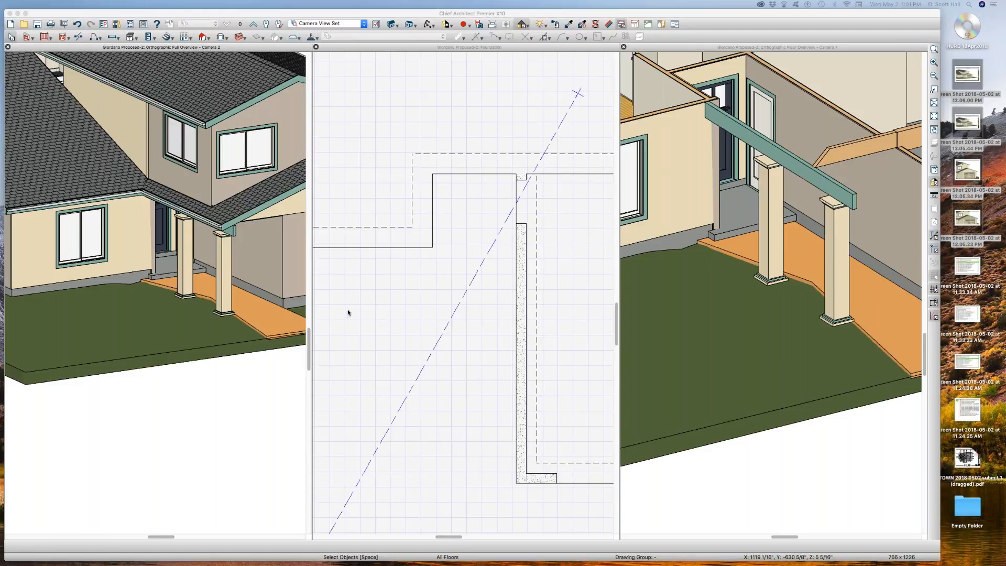
{"action": "scroll", "coordinate": [347, 312], "scroll_direction": "down", "scroll_amount": 1}
{"action": "left_click", "coordinate": [159, 288]}
{"action": "scroll", "coordinate": [159, 286], "scroll_direction": "down", "scroll_amount": 4}
{"action": "scroll", "coordinate": [139, 287], "scroll_direction": "up", "scroll_amount": 4}
{"action": "scroll", "coordinate": [143, 288], "scroll_direction": "down", "scroll_amount": 3}
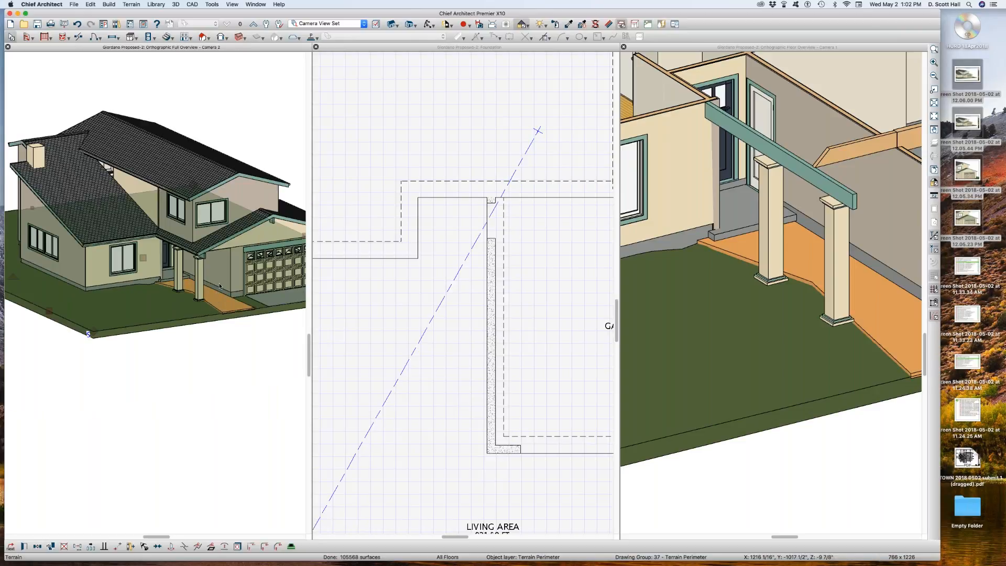
{"action": "scroll", "coordinate": [219, 285], "scroll_direction": "down", "scroll_amount": 3}
{"action": "key", "text": "o"}
{"action": "left_click_drag", "start_coordinate": [256, 305], "coordinate": [141, 305]}
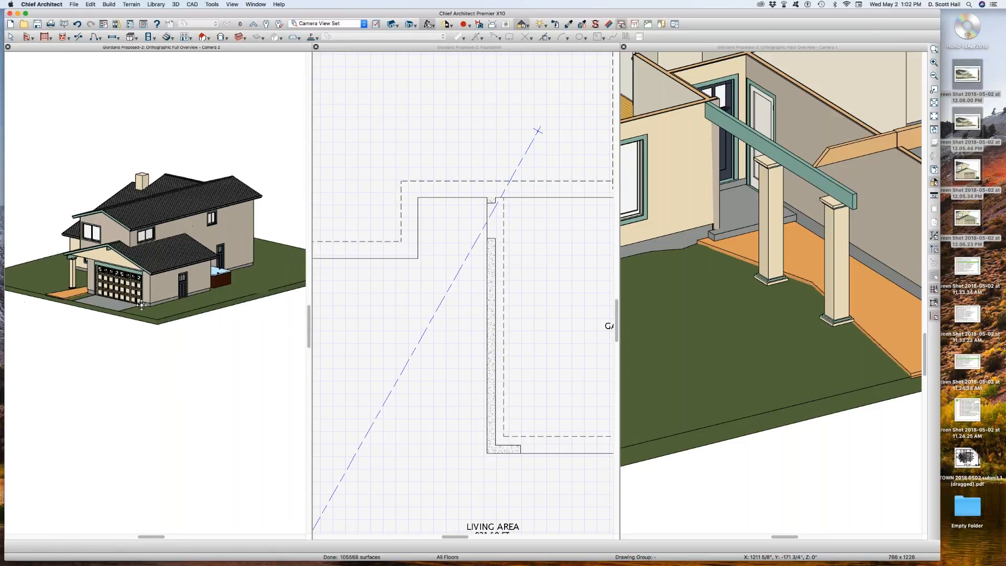
{"action": "left_click_drag", "start_coordinate": [200, 276], "coordinate": [196, 278]}
{"action": "scroll", "coordinate": [422, 322], "scroll_direction": "down", "scroll_amount": 6}
{"action": "scroll", "coordinate": [459, 309], "scroll_direction": "up", "scroll_amount": 2}
On the first floor plan, draw a rectangle about 4'-3" deep outside the garage's side door.
{"action": "left_click", "coordinate": [493, 331]}
{"action": "key", "text": "Page_Up"}
{"action": "scroll", "coordinate": [434, 289], "scroll_direction": "up", "scroll_amount": 5}
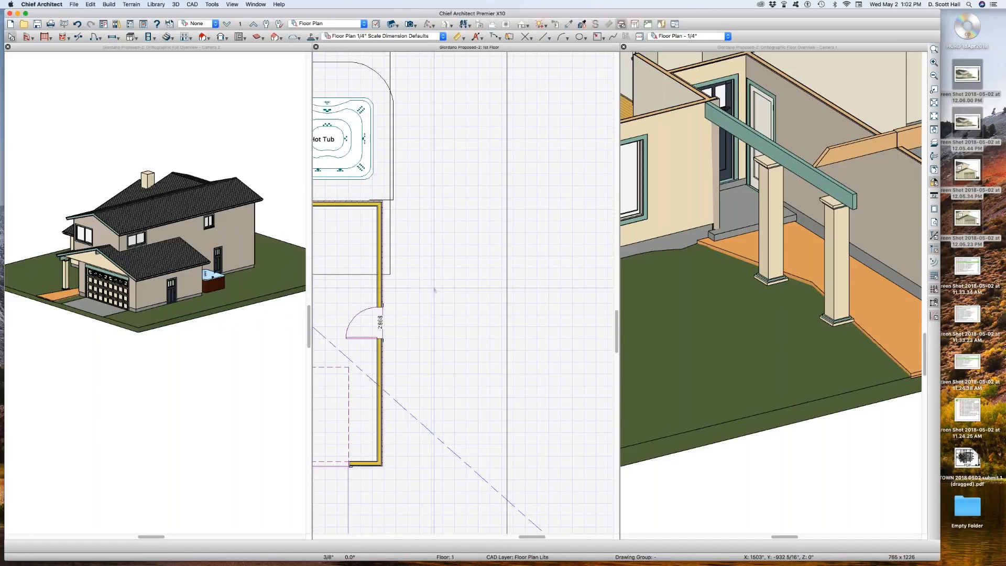
{"action": "key", "text": "b"}
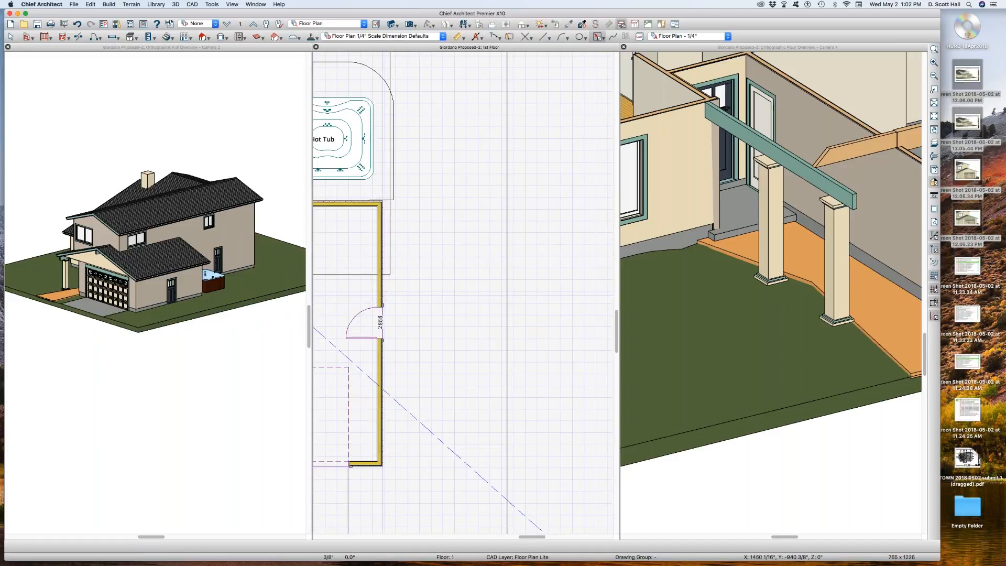
{"action": "left_click_drag", "start_coordinate": [381, 294], "coordinate": [431, 350]}
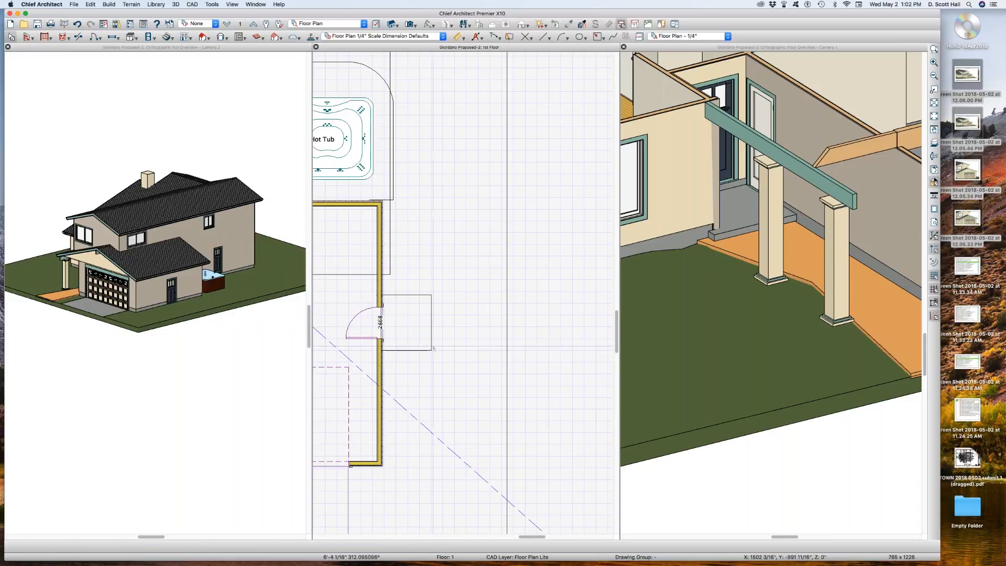
Convert the rectangle outside the garage's side door into a sidewalk pad and inspect it in the exterior overview.
{"action": "key", "text": "space"}
{"action": "left_click", "coordinate": [431, 336]}
{"action": "left_click", "coordinate": [304, 546]}
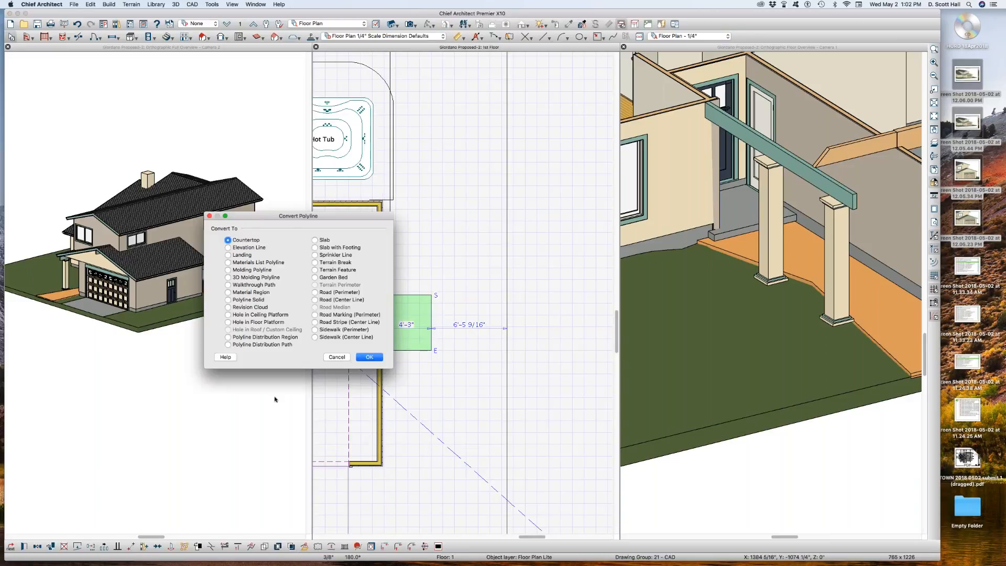
{"action": "key", "text": "Return"}
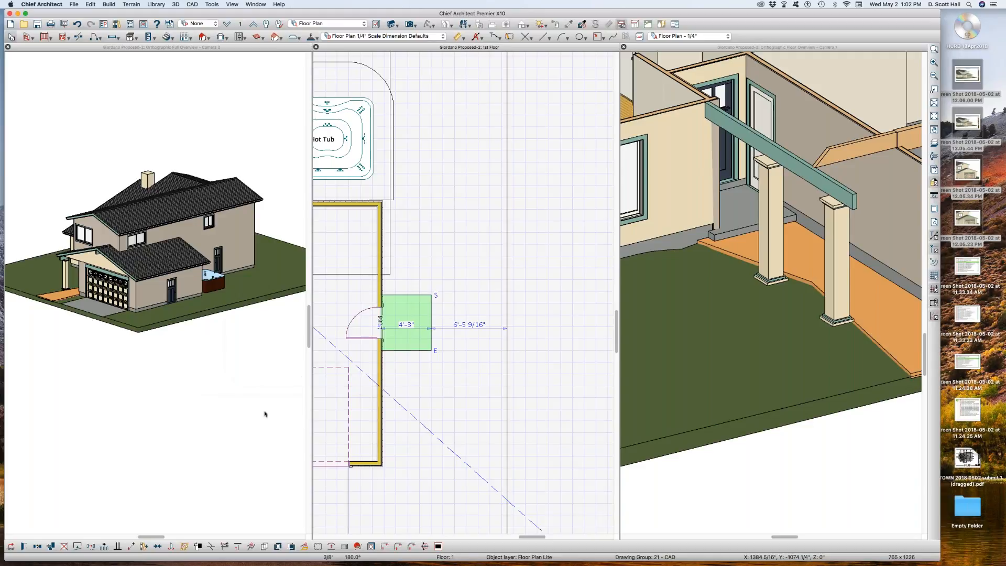
{"action": "left_click", "coordinate": [882, 435]}
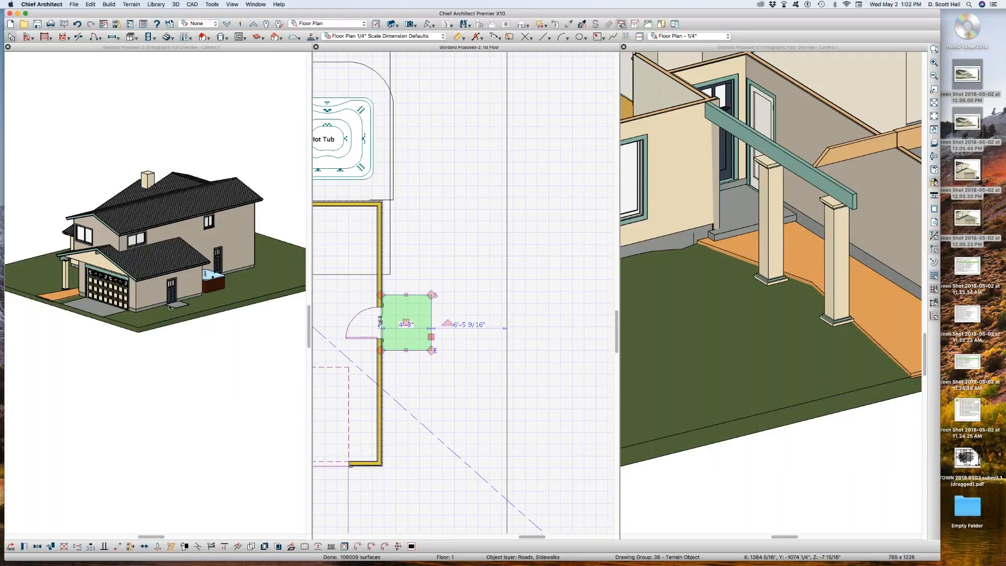
{"action": "scroll", "coordinate": [169, 307], "scroll_direction": "up", "scroll_amount": 10}
{"action": "scroll", "coordinate": [250, 347], "scroll_direction": "down", "scroll_amount": 5}
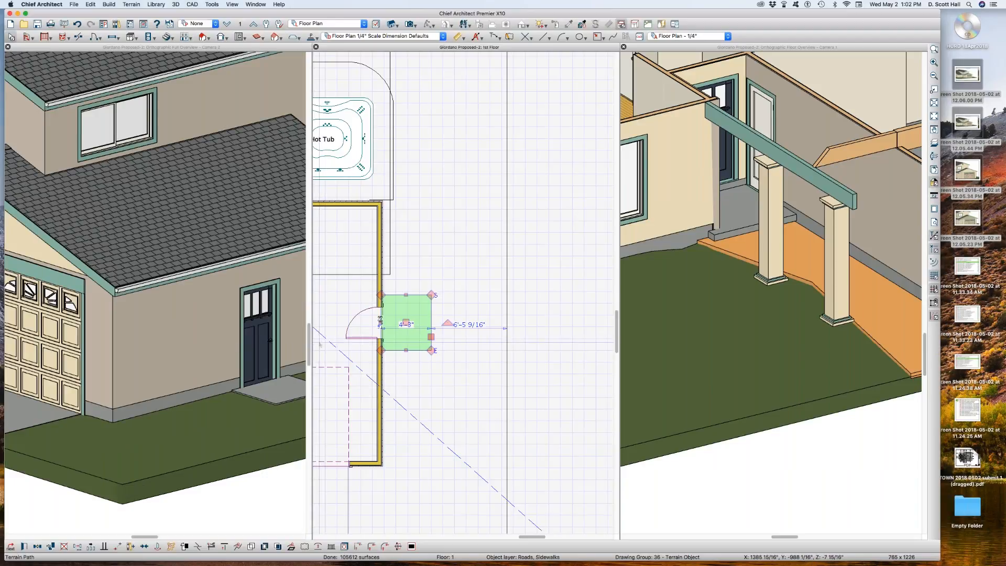
Cut a cross section through the garage's side door and inspect the pad against the slab and footing.
{"action": "left_click", "coordinate": [477, 297]}
{"action": "scroll", "coordinate": [476, 297], "scroll_direction": "down", "scroll_amount": 3}
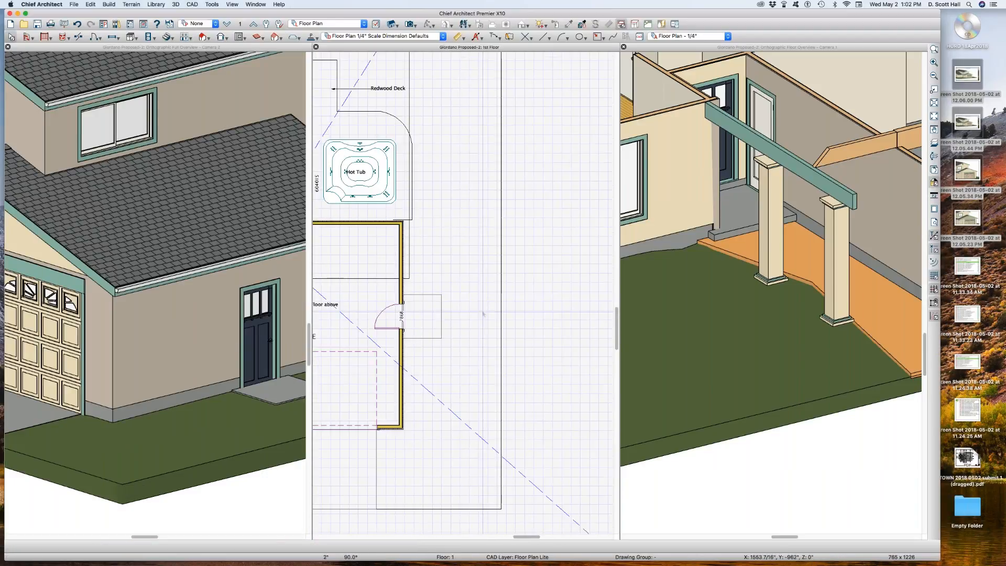
{"action": "key", "text": "e"}
{"action": "left_click_drag", "start_coordinate": [459, 317], "coordinate": [458, 248]}
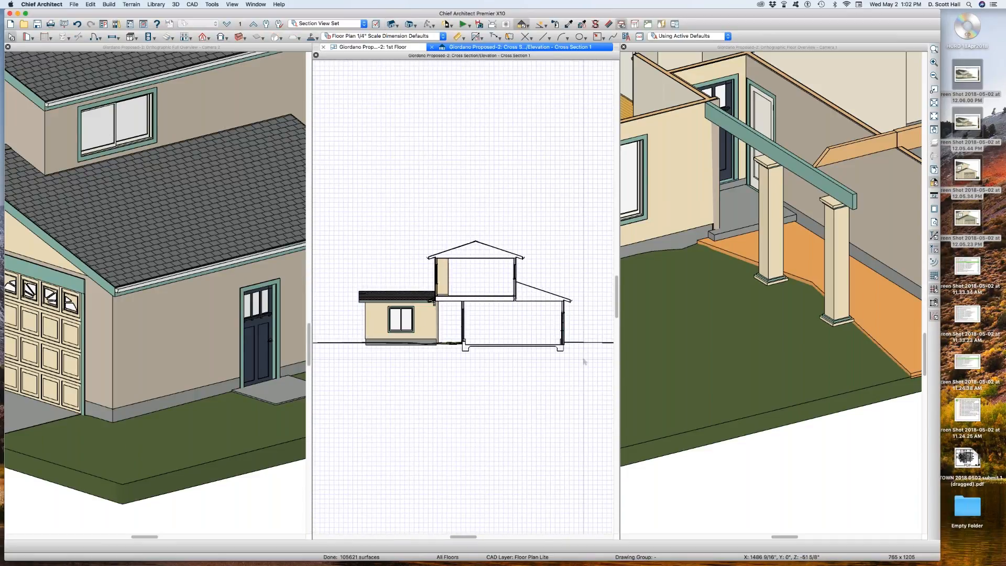
{"action": "scroll", "coordinate": [583, 362], "scroll_direction": "up", "scroll_amount": 8}
{"action": "scroll", "coordinate": [566, 324], "scroll_direction": "up", "scroll_amount": 1}
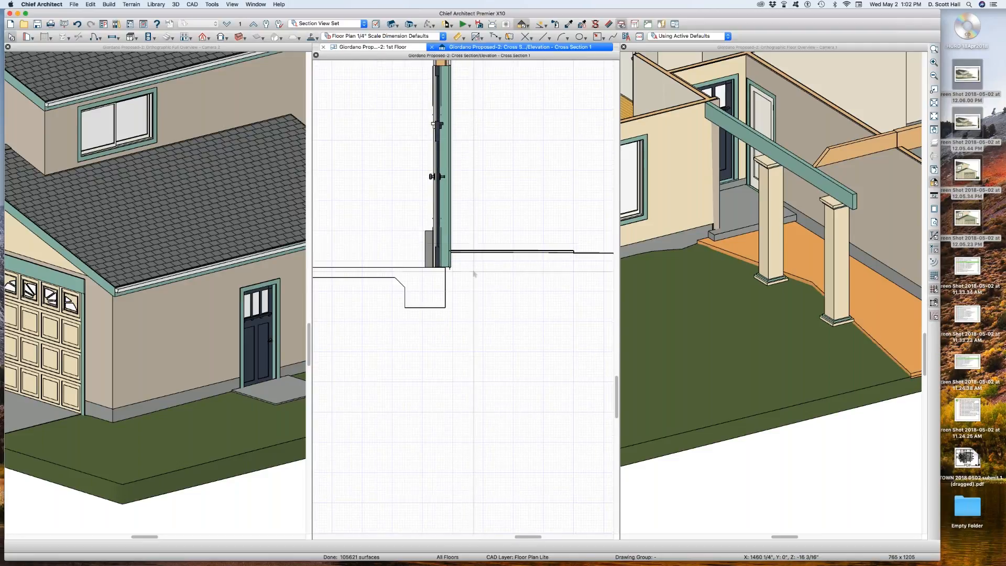
Try to draw a thin rectangle from the pad to the garage footing in the section, leaving the Floor Plan Lite layer hidden.
{"action": "key", "text": "b"}
{"action": "mouse_move", "coordinate": [596, 254]}
{"action": "left_mouse_down"}
{"action": "mouse_move", "coordinate": [464, 272]}
{"action": "mouse_move", "coordinate": [408, 267]}
{"action": "left_mouse_up"}
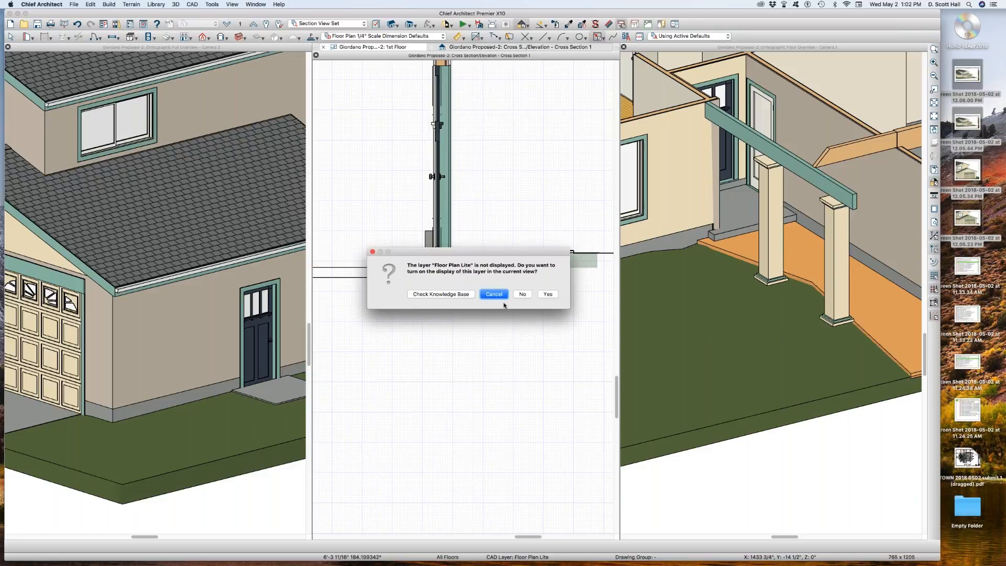
{"action": "left_click", "coordinate": [521, 294]}
Measure the stem wall's height above the garage slab at the porch-side wall in the section.
{"action": "scroll", "coordinate": [463, 294], "scroll_direction": "down", "scroll_amount": 6}
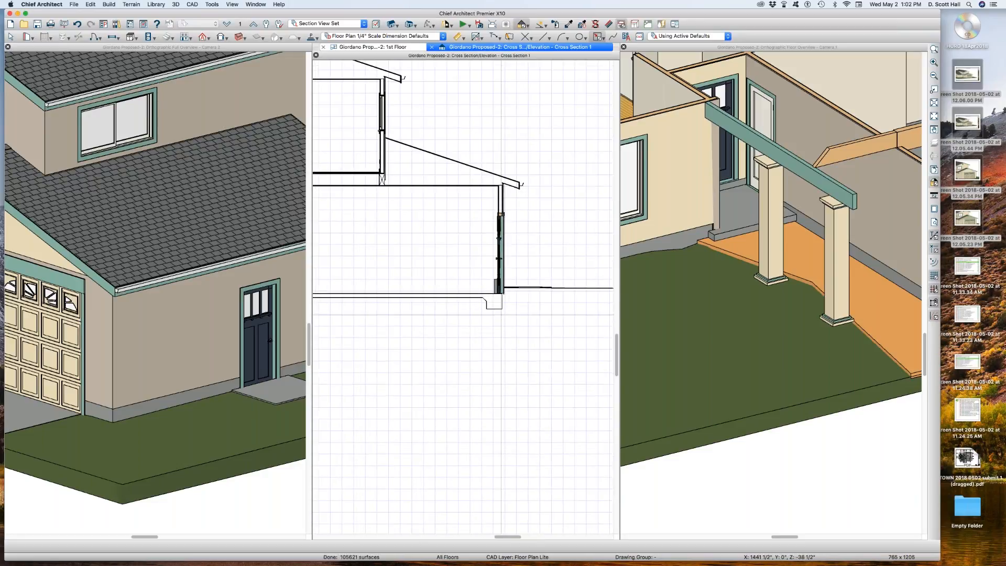
{"action": "scroll", "coordinate": [378, 288], "scroll_direction": "up", "scroll_amount": 3}
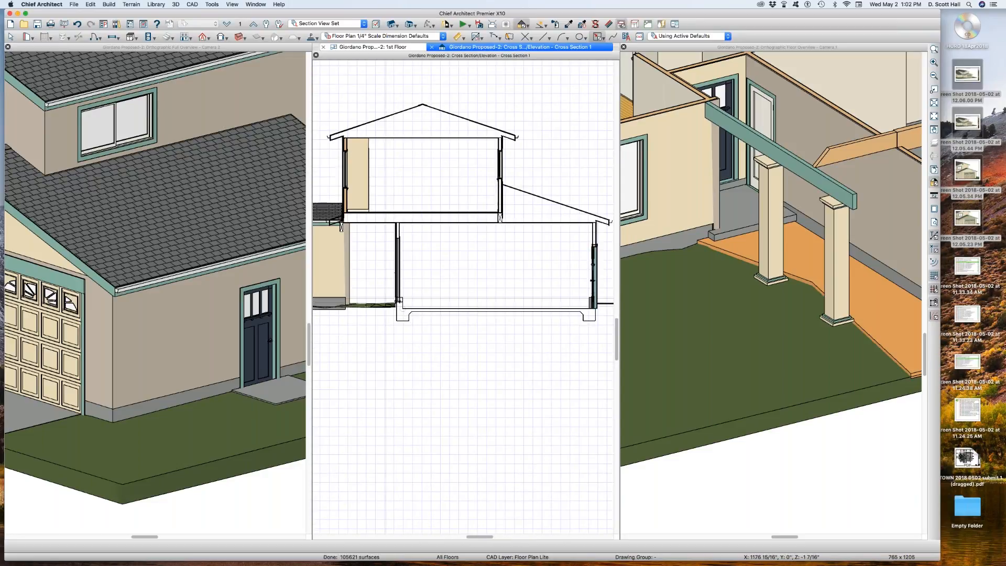
{"action": "scroll", "coordinate": [402, 307], "scroll_direction": "up", "scroll_amount": 5}
{"action": "left_click", "coordinate": [414, 306]}
{"action": "key", "text": "Escape"}
{"action": "key", "text": "t"}
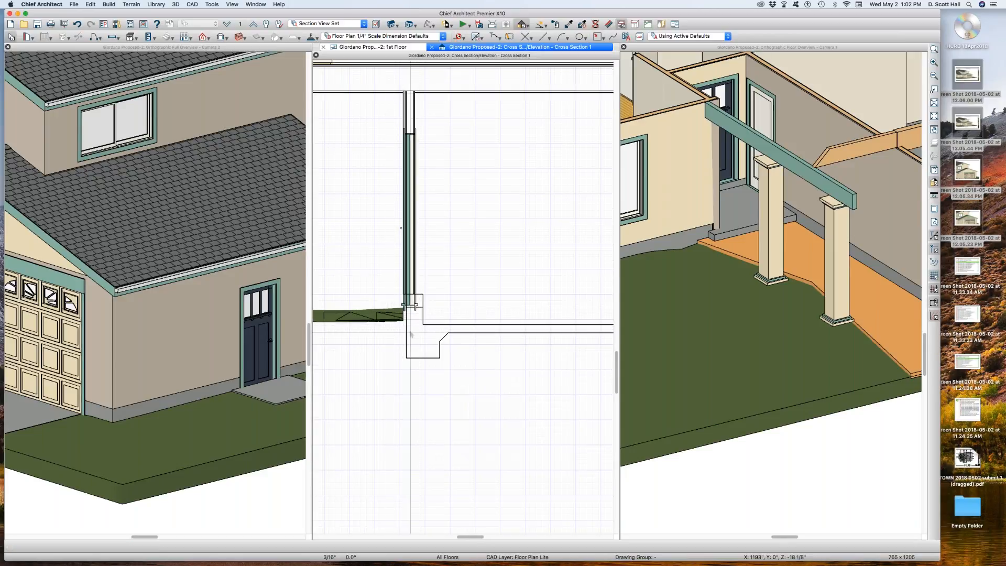
{"action": "left_click_drag", "start_coordinate": [423, 324], "coordinate": [425, 305]}
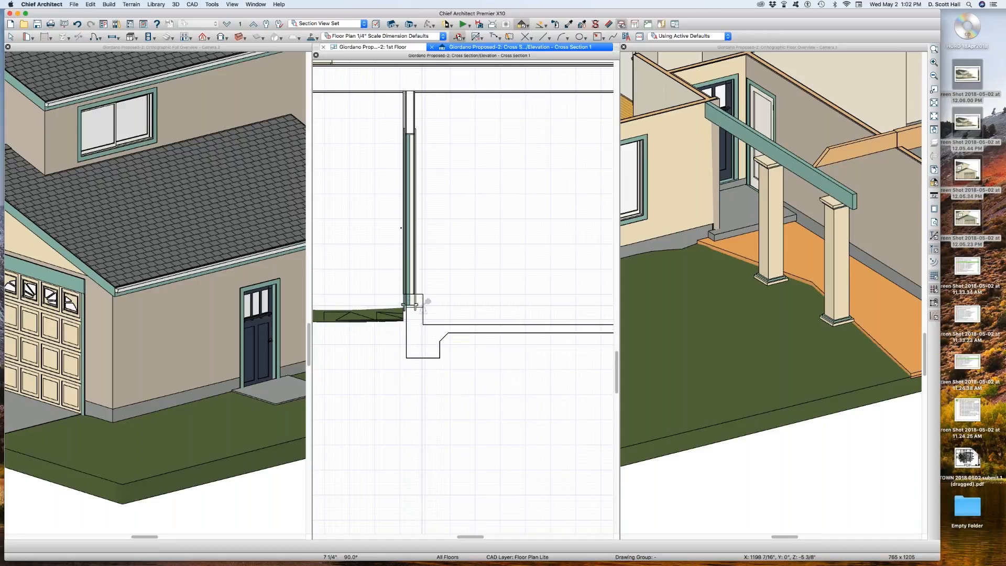
Measure the stem wall's height above the slab beside the garage's side door, and close the section without saving it.
{"action": "scroll", "coordinate": [427, 302], "scroll_direction": "down", "scroll_amount": 5}
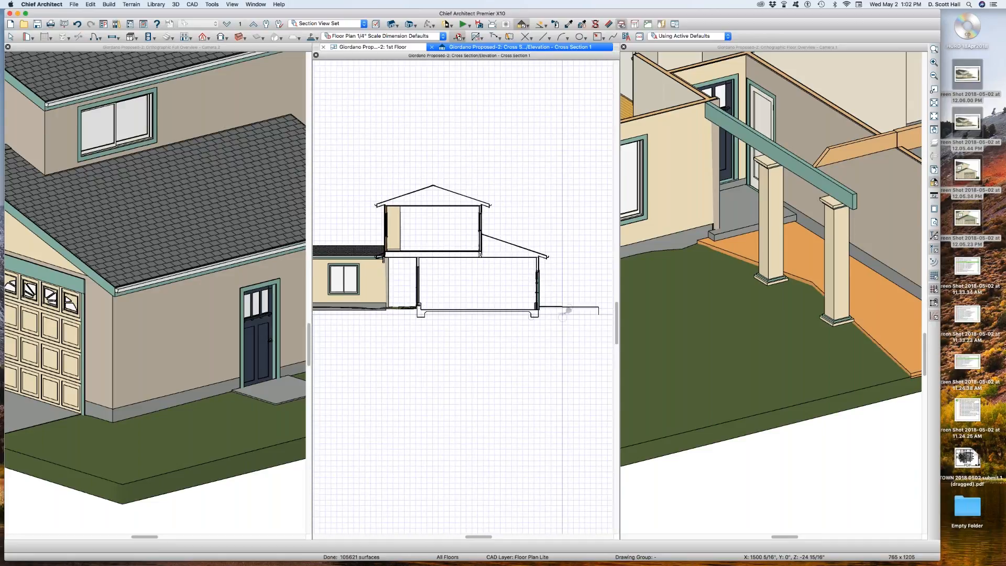
{"action": "scroll", "coordinate": [567, 310], "scroll_direction": "up", "scroll_amount": 6}
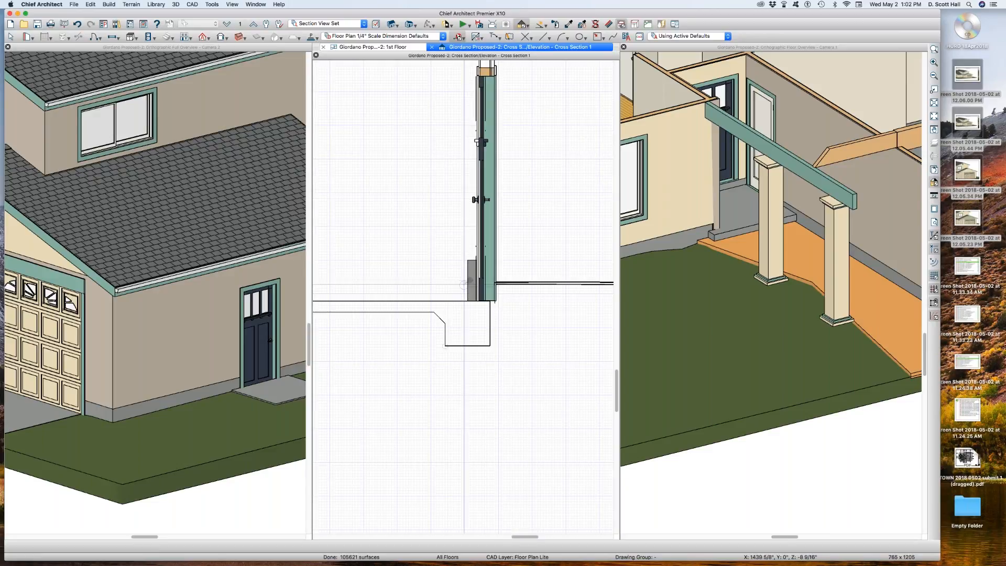
{"action": "left_click_drag", "start_coordinate": [464, 299], "coordinate": [466, 260]}
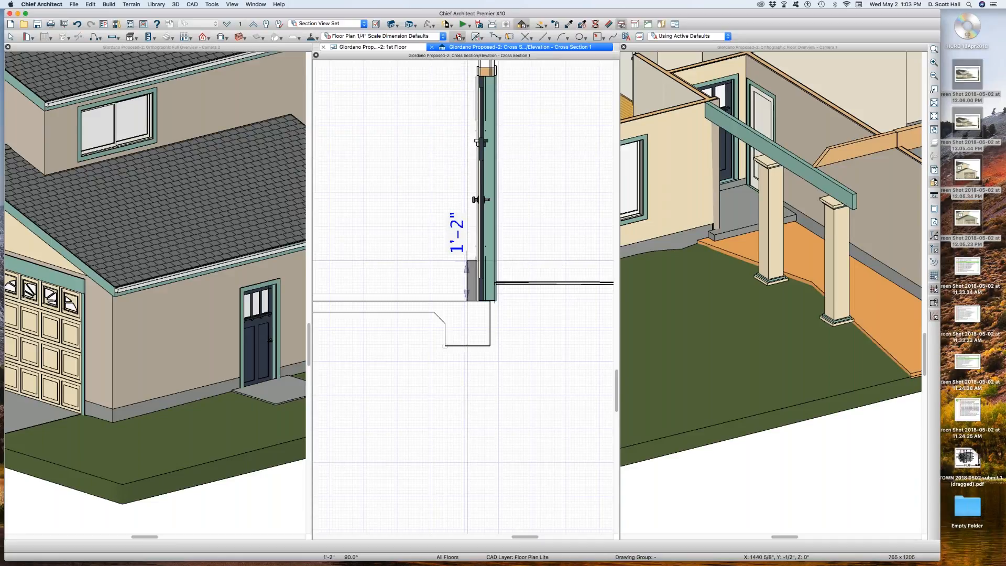
{"action": "left_click_drag", "start_coordinate": [467, 260], "coordinate": [466, 260]}
{"action": "key", "text": "space"}
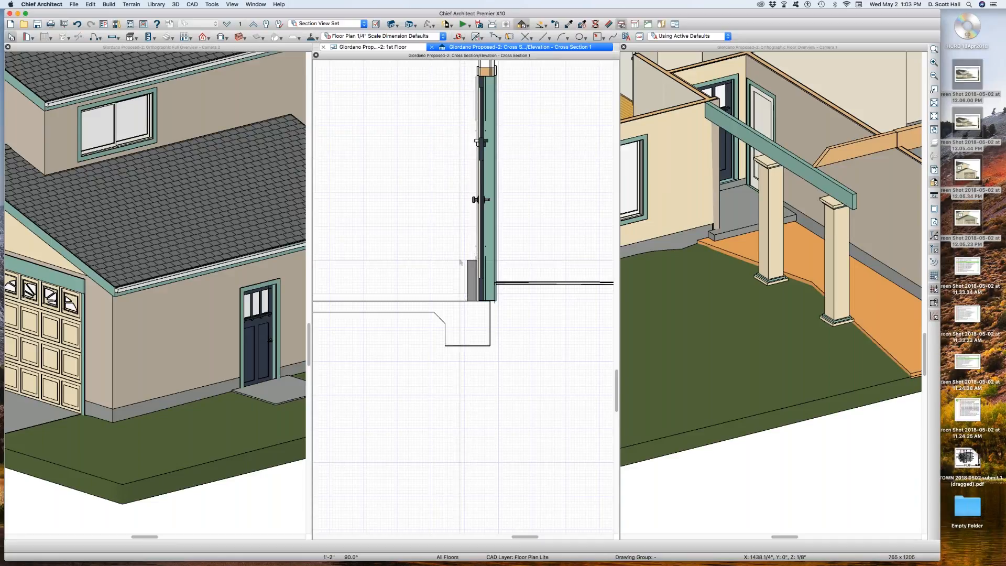
{"action": "scroll", "coordinate": [466, 260], "scroll_direction": "down", "scroll_amount": 3}
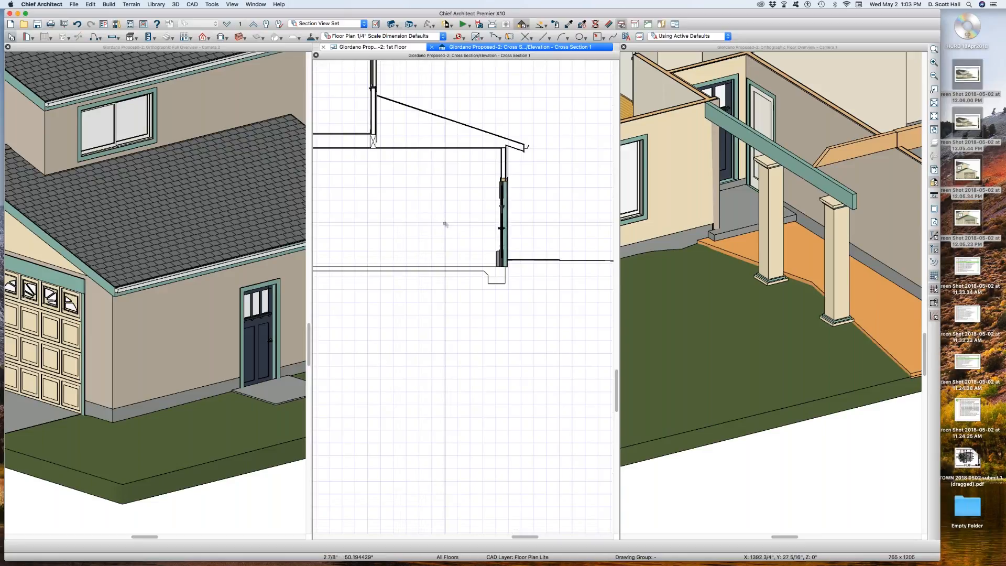
{"action": "key", "text": "super+w"}
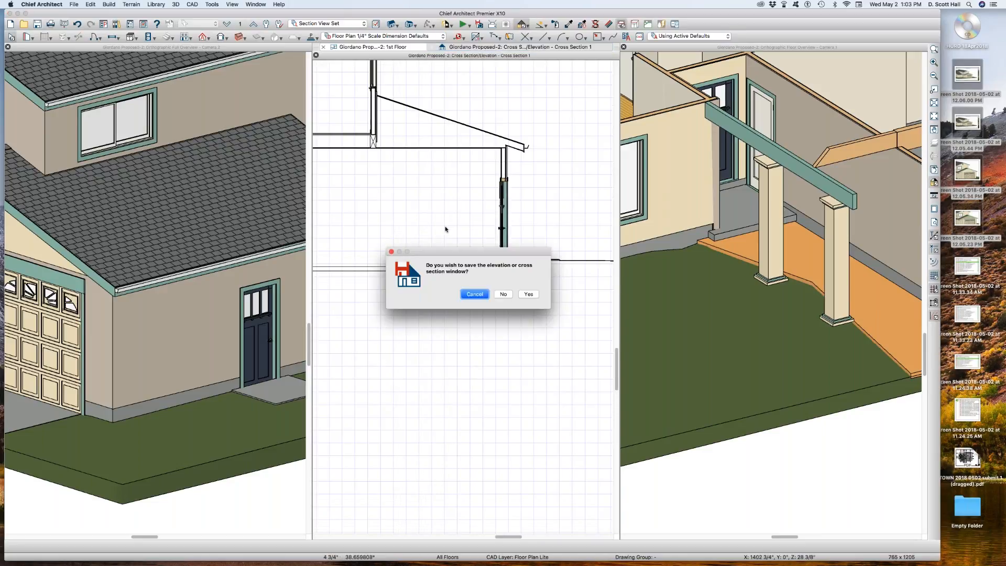
{"action": "left_click", "coordinate": [502, 293]}
Examine the garage room and its door to the porch in the first floor plan.
{"action": "scroll", "coordinate": [564, 282], "scroll_direction": "down", "scroll_amount": 3}
{"action": "scroll", "coordinate": [564, 283], "scroll_direction": "up", "scroll_amount": 3}
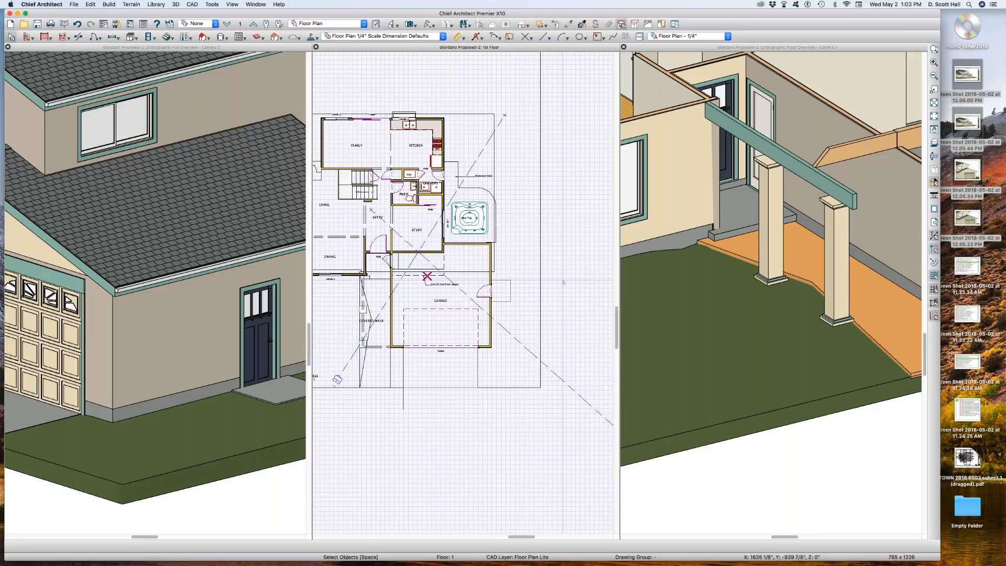
{"action": "left_click", "coordinate": [459, 257]}
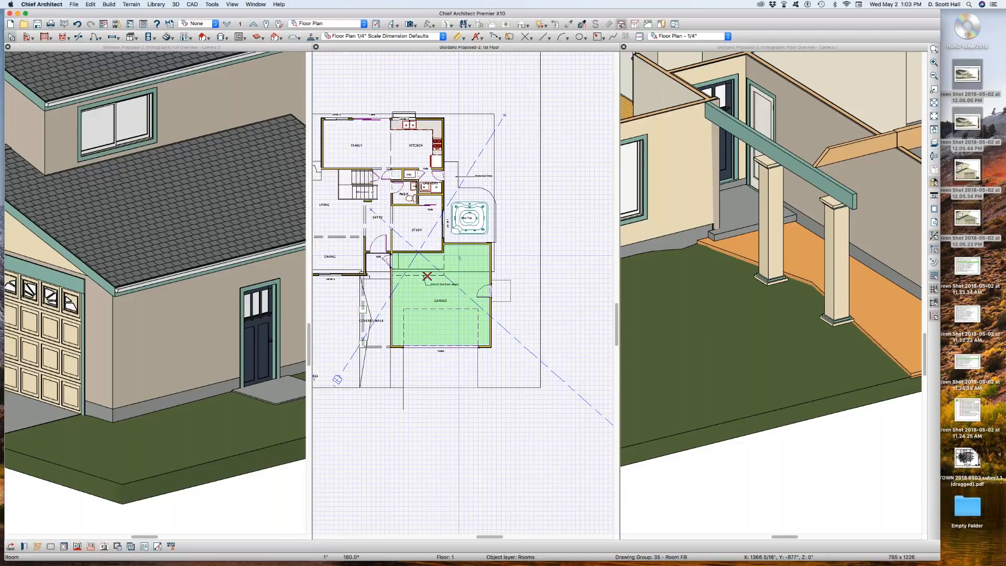
{"action": "scroll", "coordinate": [458, 257], "scroll_direction": "up", "scroll_amount": 2}
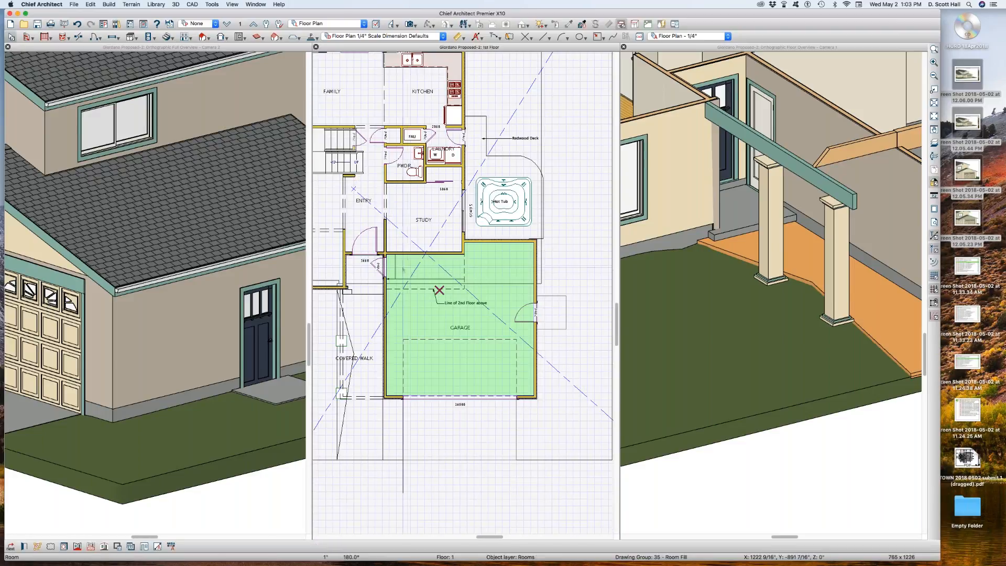
{"action": "left_click", "coordinate": [383, 265]}
{"action": "scroll", "coordinate": [383, 267], "scroll_direction": "up", "scroll_amount": 1}
{"action": "scroll", "coordinate": [476, 246], "scroll_direction": "down", "scroll_amount": 2}
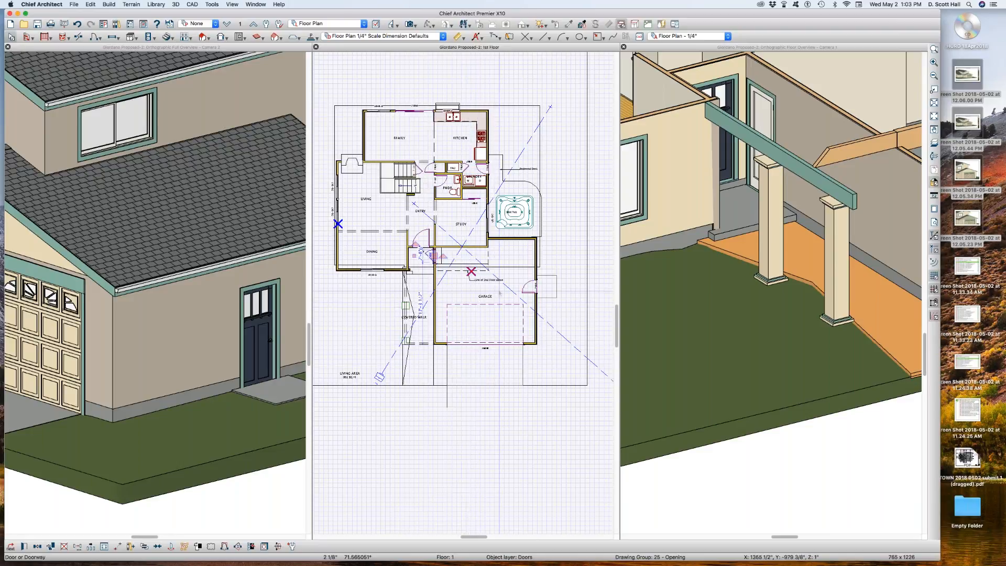
{"action": "scroll", "coordinate": [450, 243], "scroll_direction": "up", "scroll_amount": 2}
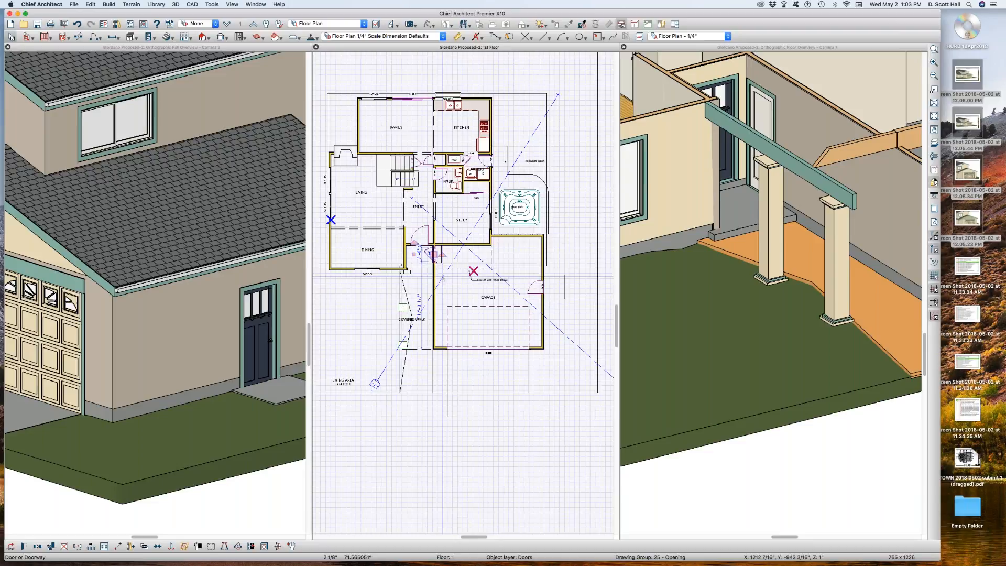
{"action": "scroll", "coordinate": [459, 230], "scroll_direction": "up", "scroll_amount": 2}
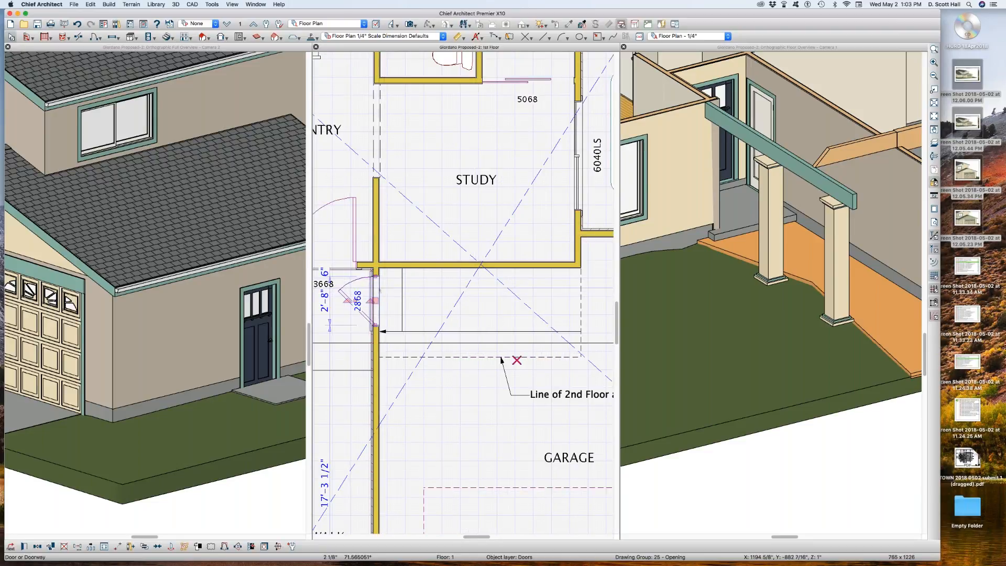
{"action": "key", "text": "Escape"}
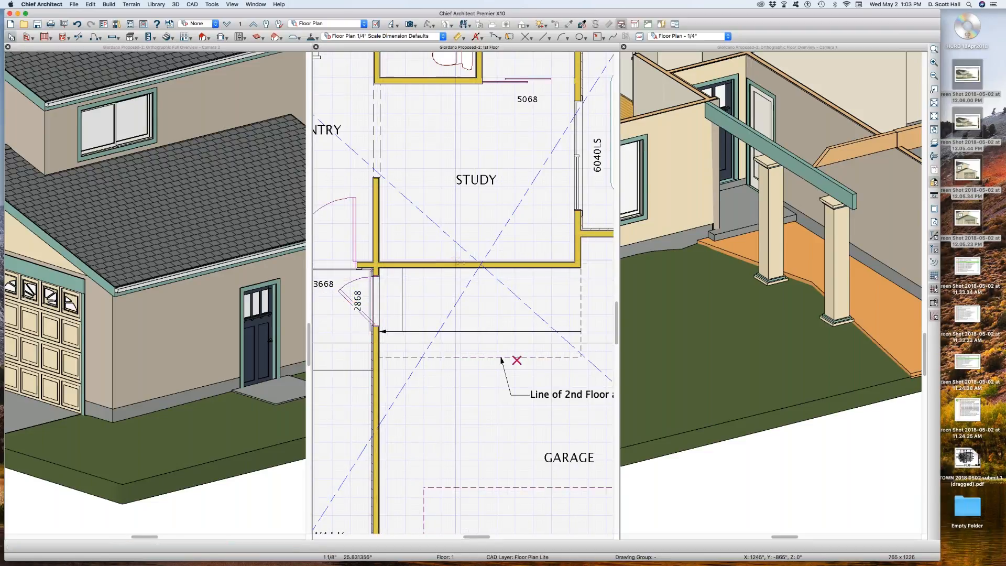
Add a 2868 door in the wall between the study and the garage, swinging into the garage.
{"action": "left_click", "coordinate": [455, 262]}
{"action": "left_click", "coordinate": [459, 252]}
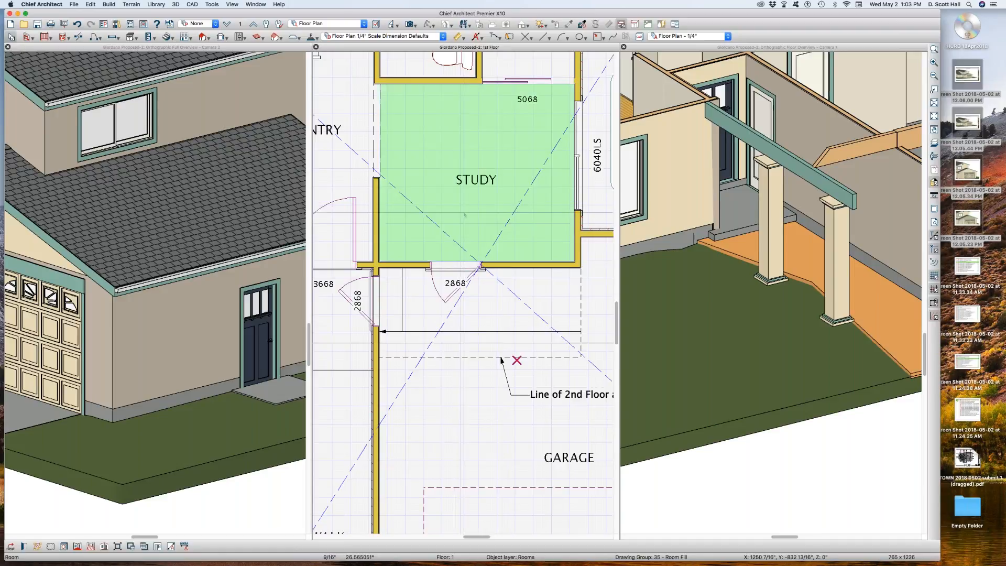
{"action": "left_click", "coordinate": [471, 279]}
{"action": "left_click", "coordinate": [480, 309]}
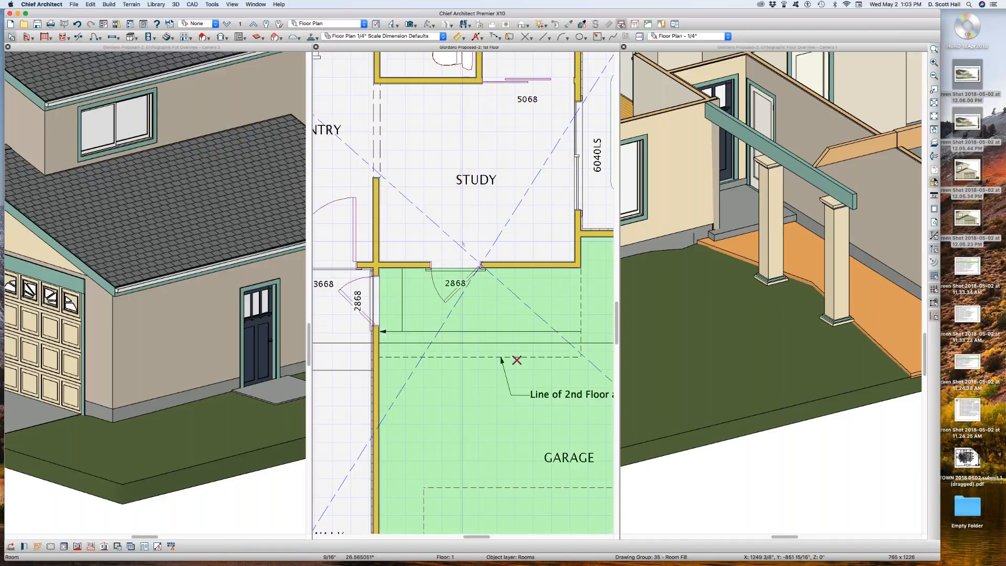
{"action": "scroll", "coordinate": [455, 236], "scroll_direction": "down", "scroll_amount": 3}
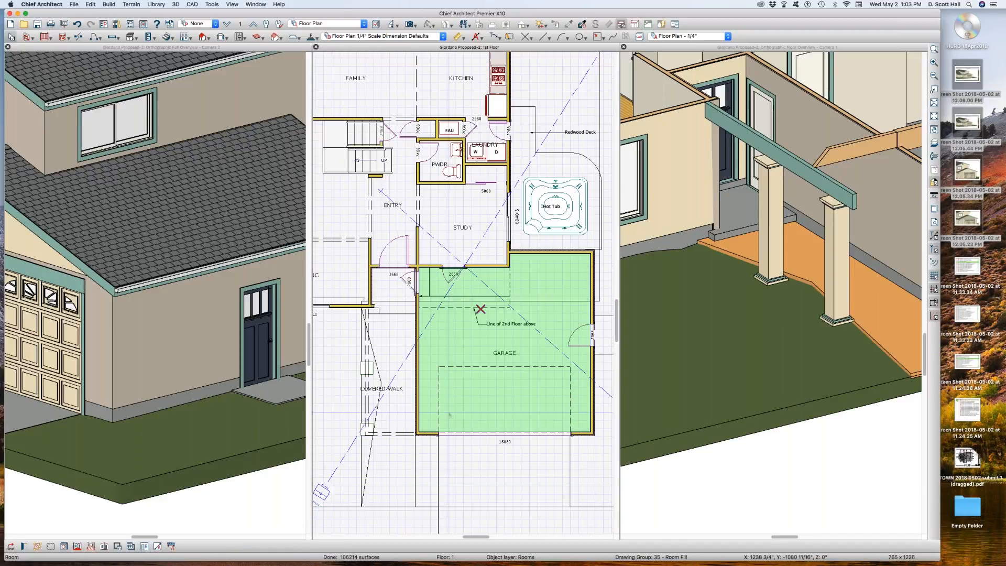
{"action": "scroll", "coordinate": [439, 430], "scroll_direction": "up", "scroll_amount": 2}
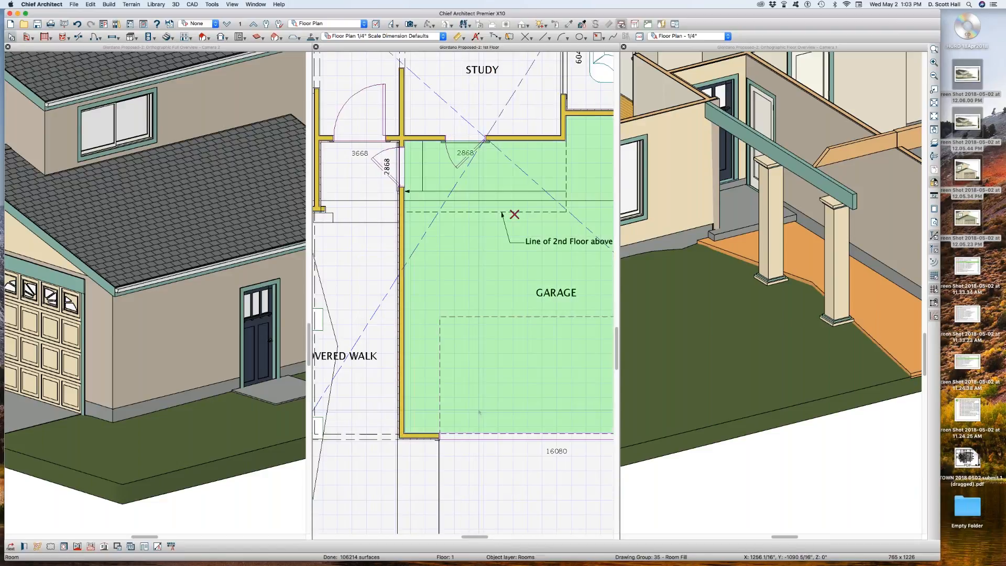
{"action": "left_click_drag", "start_coordinate": [451, 398], "coordinate": [551, 462]}
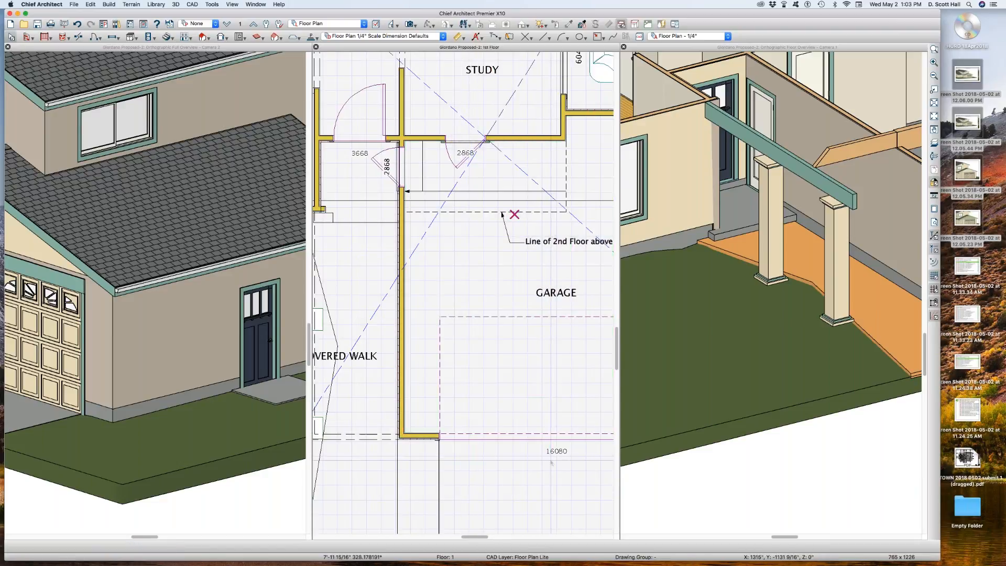
{"action": "left_click_drag", "start_coordinate": [458, 112], "coordinate": [474, 130]}
{"action": "left_click", "coordinate": [462, 280]}
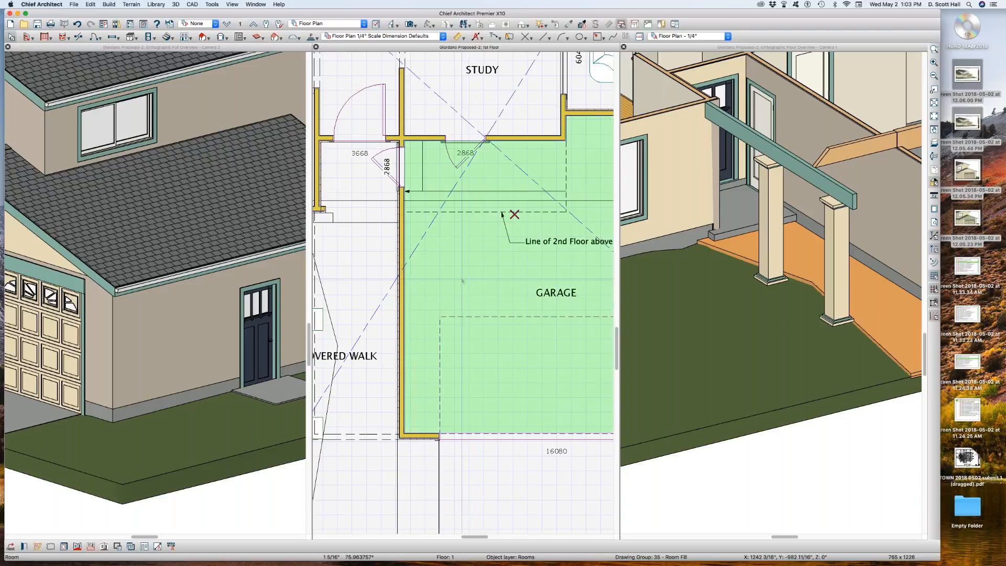
{"action": "left_click_drag", "start_coordinate": [487, 415], "coordinate": [387, 453]}
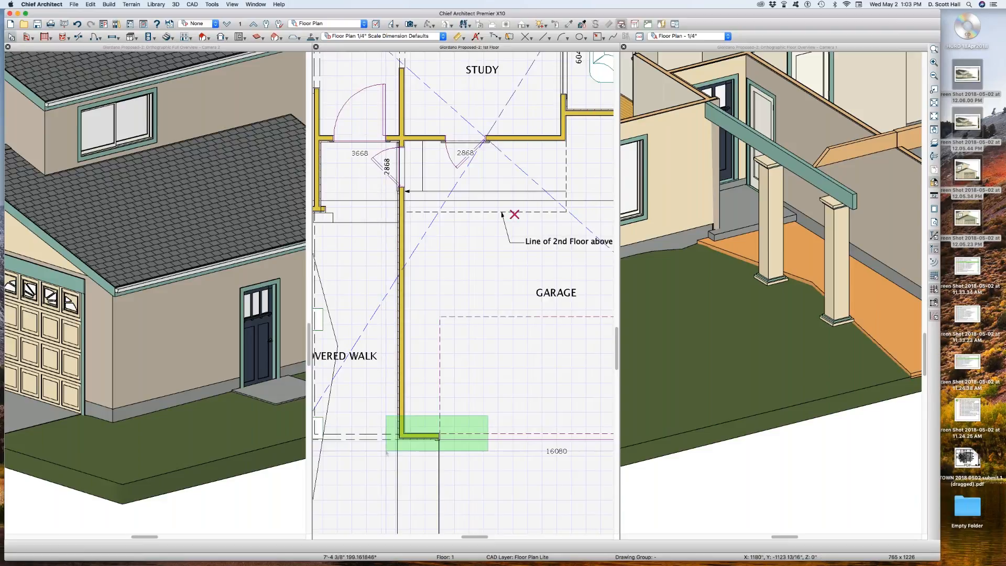
{"action": "left_click_drag", "start_coordinate": [386, 453], "coordinate": [386, 453]}
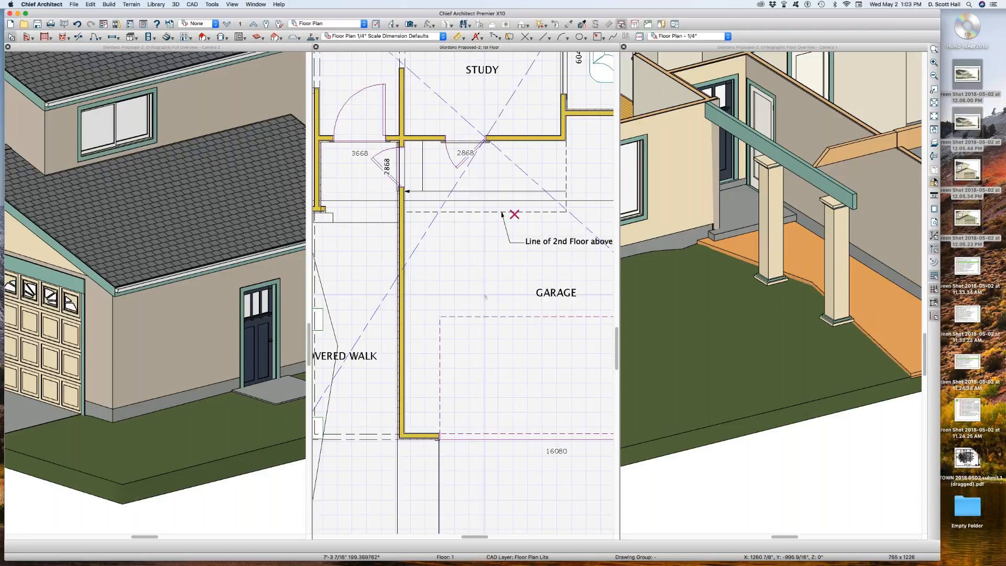
Set the garage room's absolute floor elevation to -8 inches in its structure settings.
{"action": "left_click", "coordinate": [466, 299]}
{"action": "double_click", "coordinate": [603, 286]}
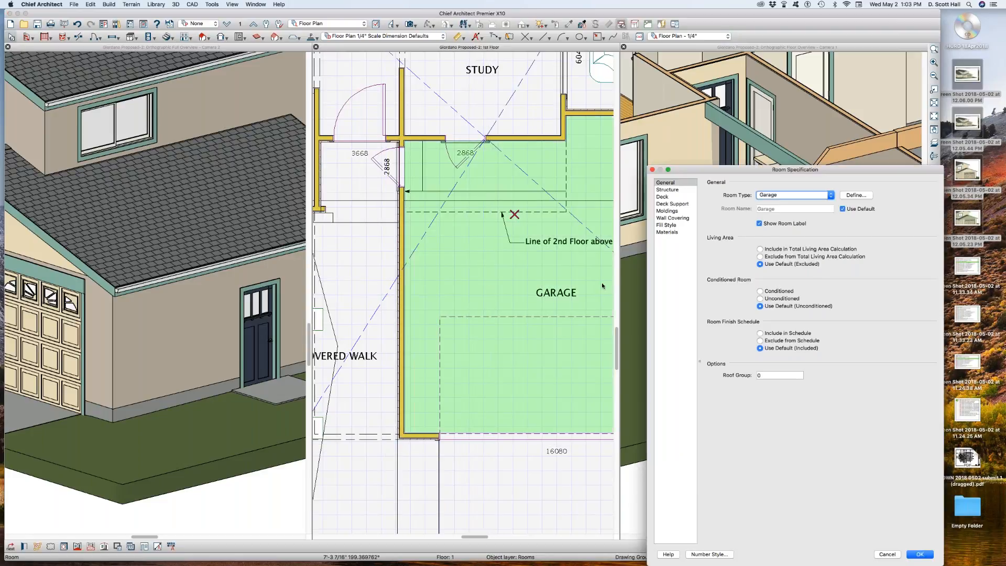
{"action": "left_click", "coordinate": [668, 190]}
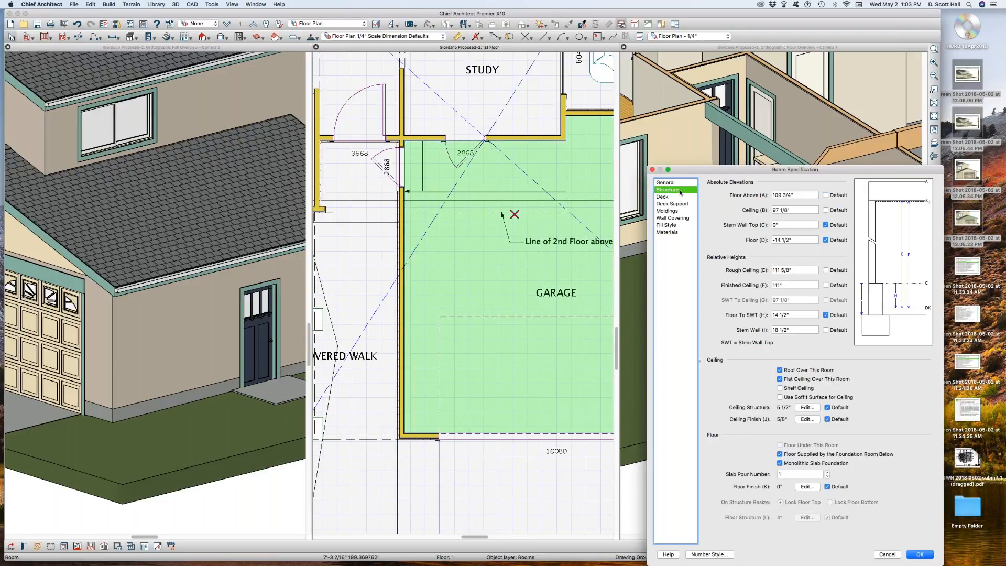
{"action": "left_click", "coordinate": [800, 239]}
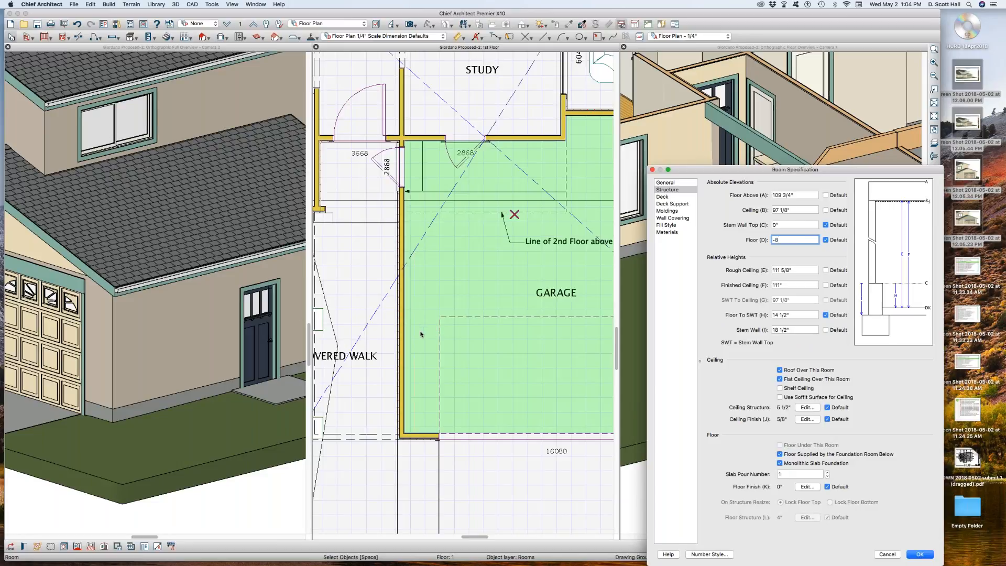
{"action": "key", "text": "Return"}
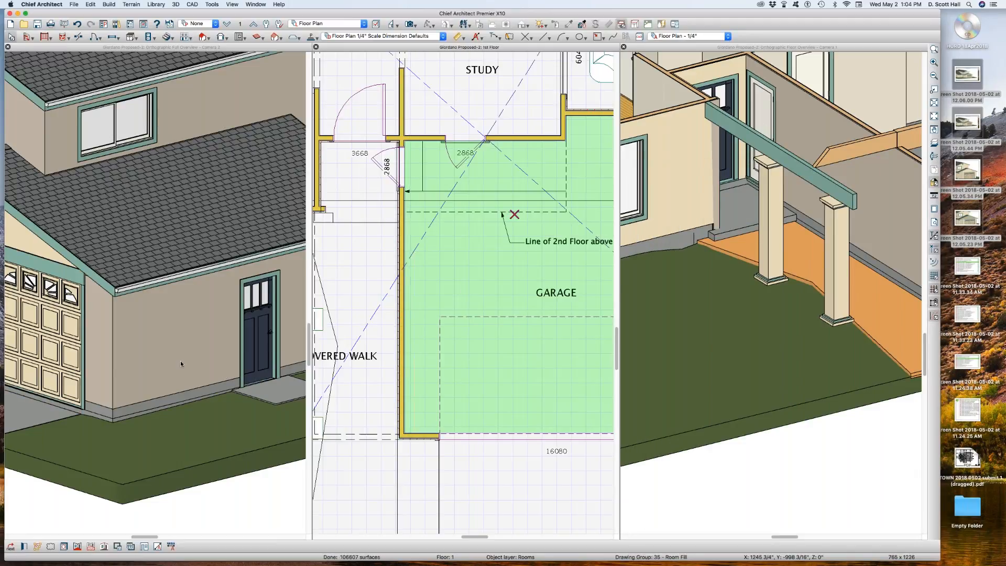
{"action": "scroll", "coordinate": [187, 406], "scroll_direction": "down", "scroll_amount": 3}
{"action": "scroll", "coordinate": [95, 347], "scroll_direction": "up", "scroll_amount": 3}
{"action": "scroll", "coordinate": [179, 431], "scroll_direction": "up", "scroll_amount": 1}
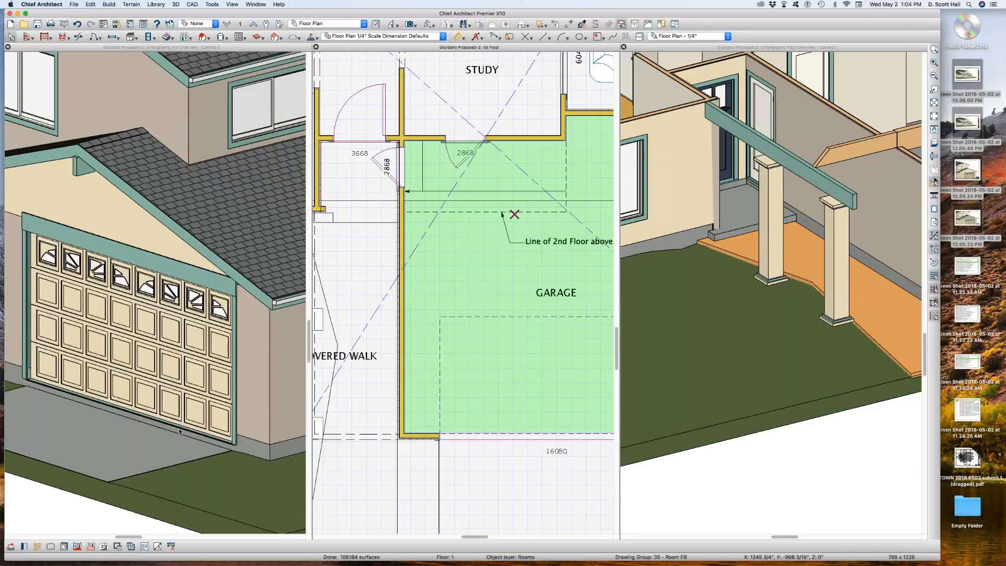
{"action": "scroll", "coordinate": [179, 431], "scroll_direction": "down", "scroll_amount": 4}
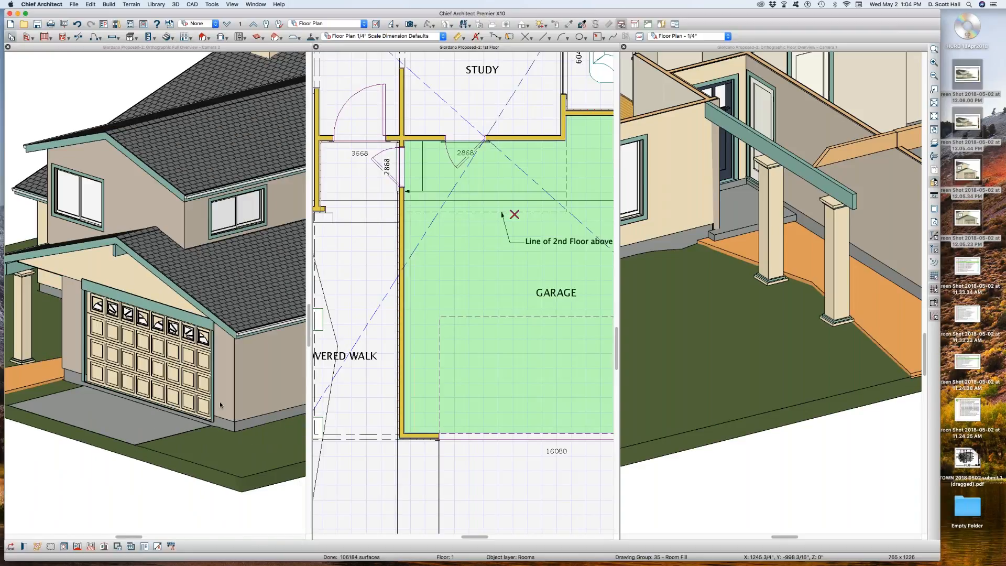
Check the terrain perimeter's subfloor height above terrain in its specification, and close it without saving.
{"action": "scroll", "coordinate": [411, 333], "scroll_direction": "down", "scroll_amount": 4}
{"action": "left_click", "coordinate": [419, 355]}
{"action": "scroll", "coordinate": [430, 187], "scroll_direction": "down", "scroll_amount": 2}
{"action": "left_click", "coordinate": [434, 181]}
{"action": "scroll", "coordinate": [445, 179], "scroll_direction": "down", "scroll_amount": 3}
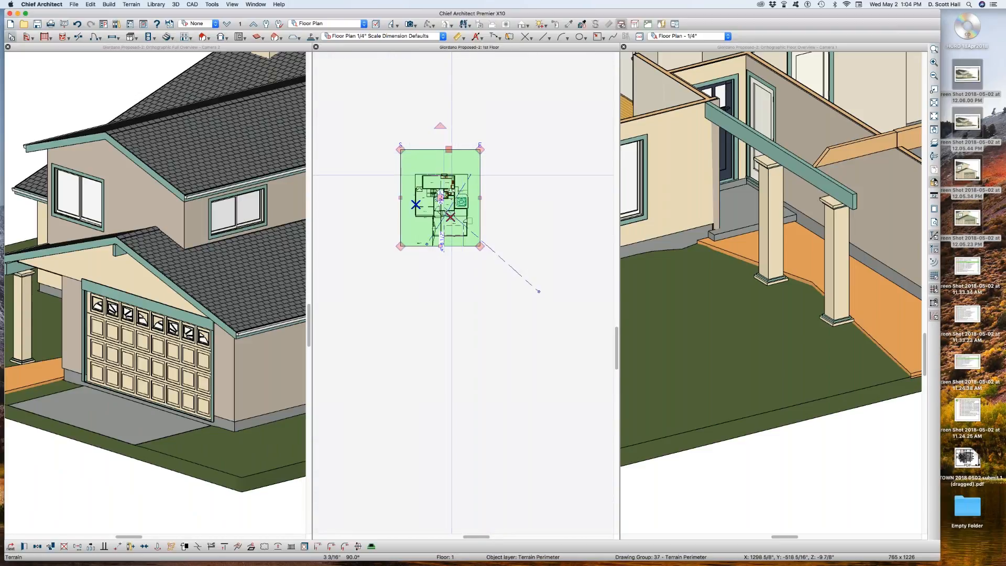
{"action": "double_click", "coordinate": [443, 197]}
{"action": "key", "text": "Right"}
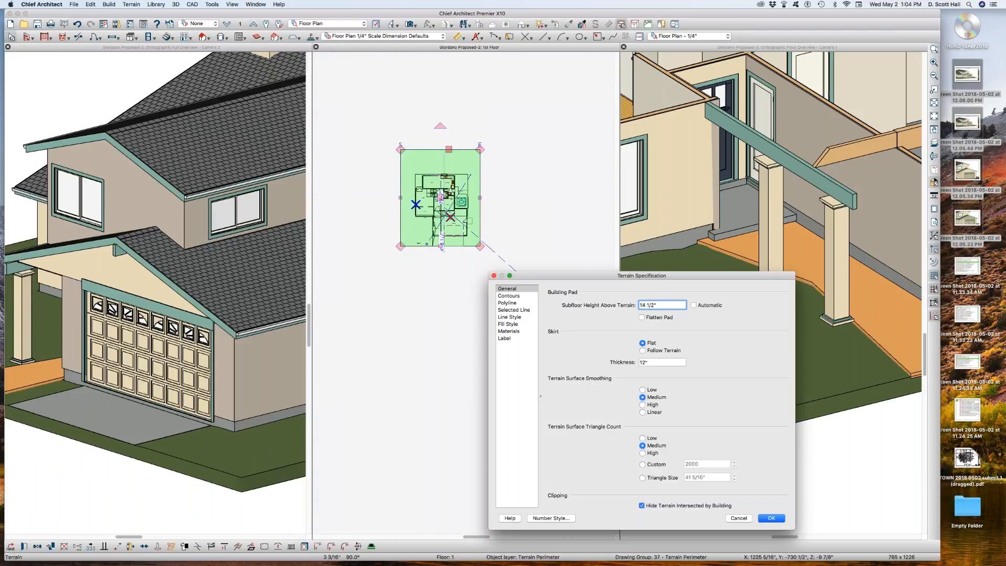
{"action": "left_click_drag", "start_coordinate": [680, 303], "coordinate": [638, 305]}
{"action": "left_click", "coordinate": [738, 517]}
Check the terrain perimeter's layer properties in the floor overview camera, cancel them, and inspect the terrain beside the porch.
{"action": "scroll", "coordinate": [759, 345], "scroll_direction": "down", "scroll_amount": 5}
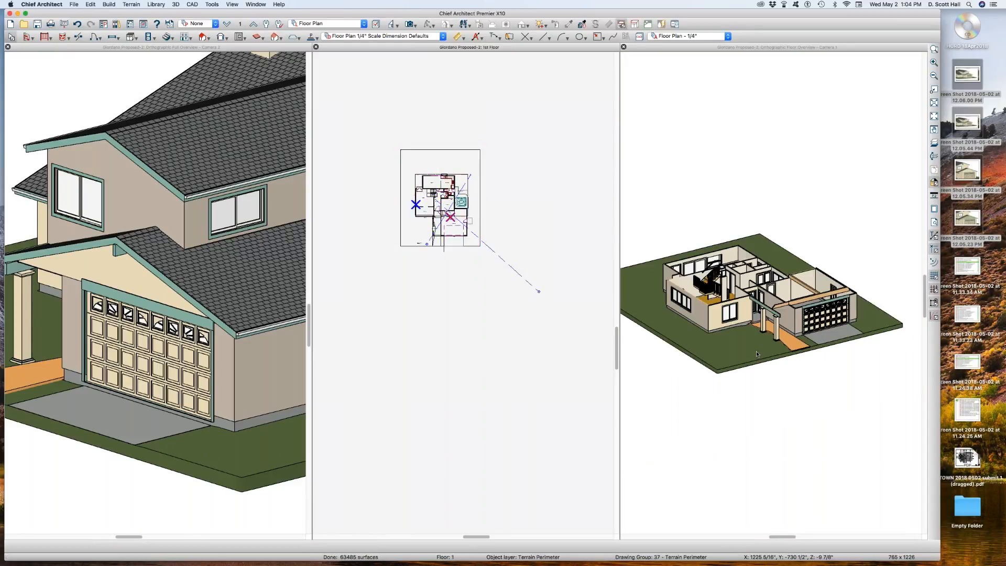
{"action": "left_click", "coordinate": [729, 342]}
{"action": "key", "text": "l"}
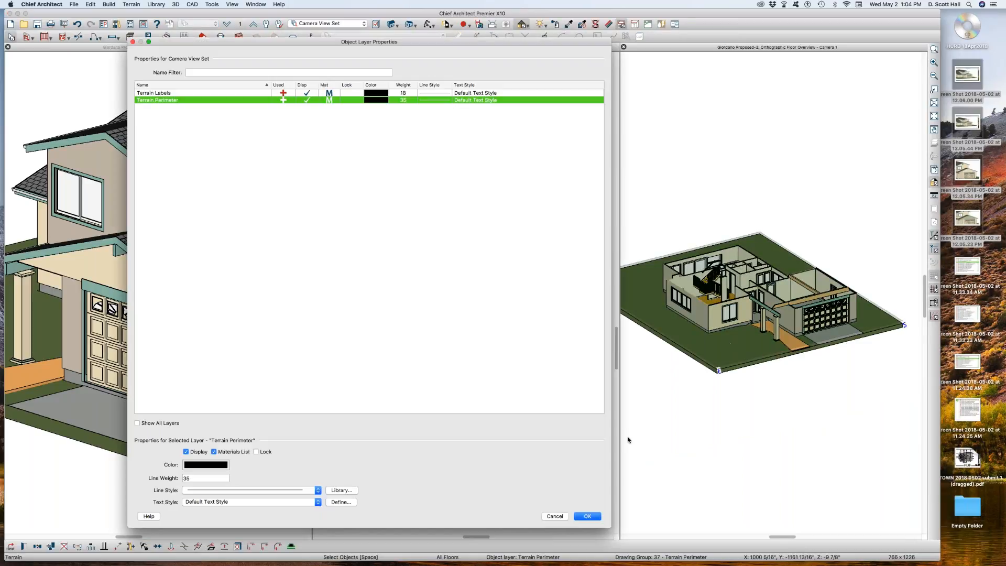
{"action": "left_click", "coordinate": [554, 516]}
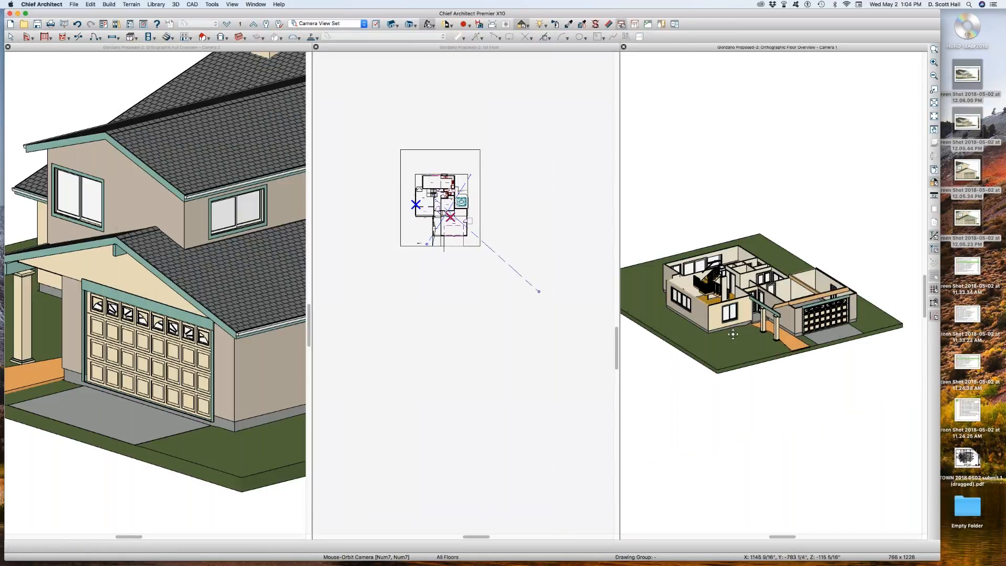
{"action": "scroll", "coordinate": [733, 333], "scroll_direction": "up", "scroll_amount": 10}
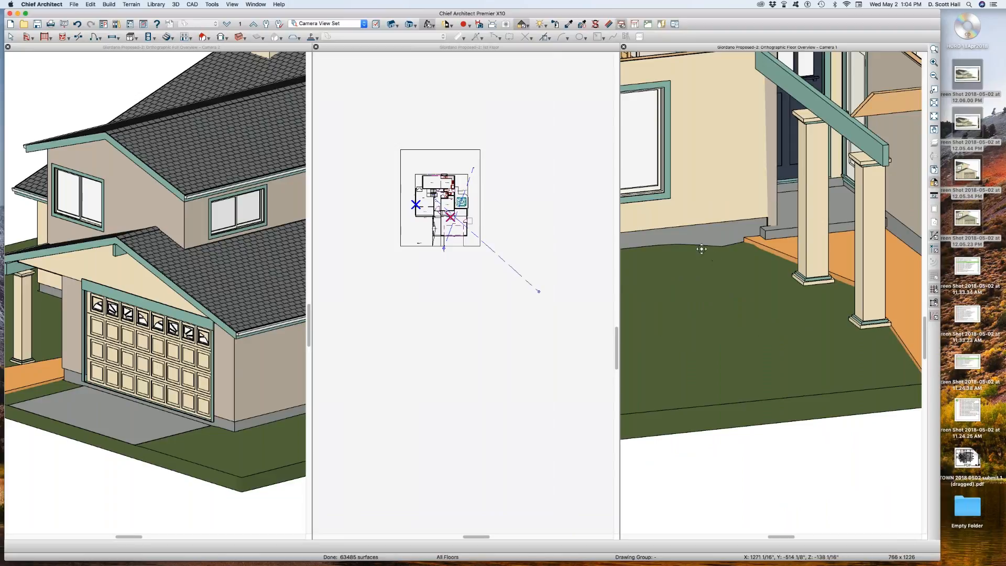
Give the elevation region around the house in the floor plan a solid fill pattern in green.
{"action": "scroll", "coordinate": [687, 248], "scroll_direction": "up", "scroll_amount": 3}
{"action": "scroll", "coordinate": [833, 253], "scroll_direction": "down", "scroll_amount": 5}
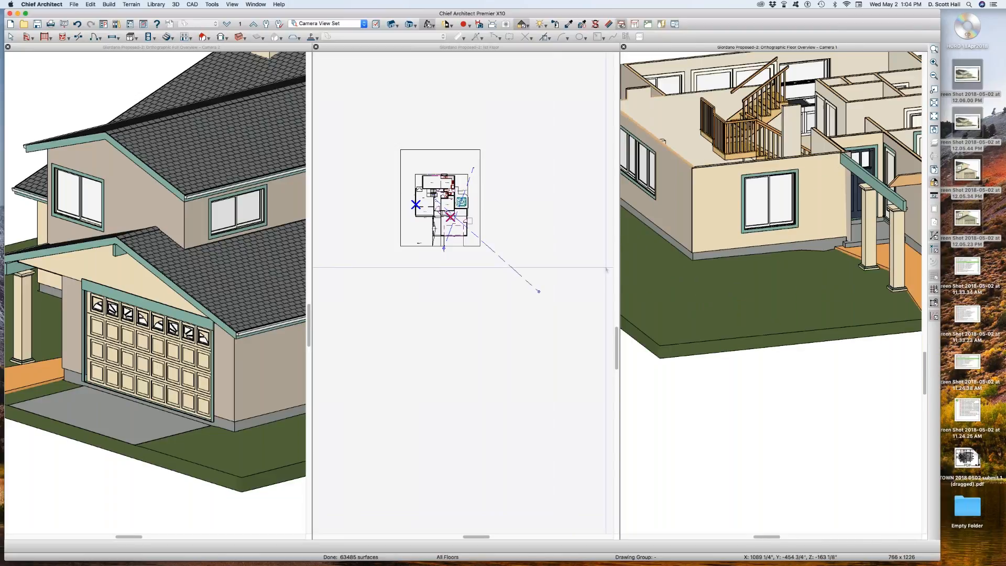
{"action": "left_click", "coordinate": [402, 174]}
{"action": "scroll", "coordinate": [404, 174], "scroll_direction": "up", "scroll_amount": 2}
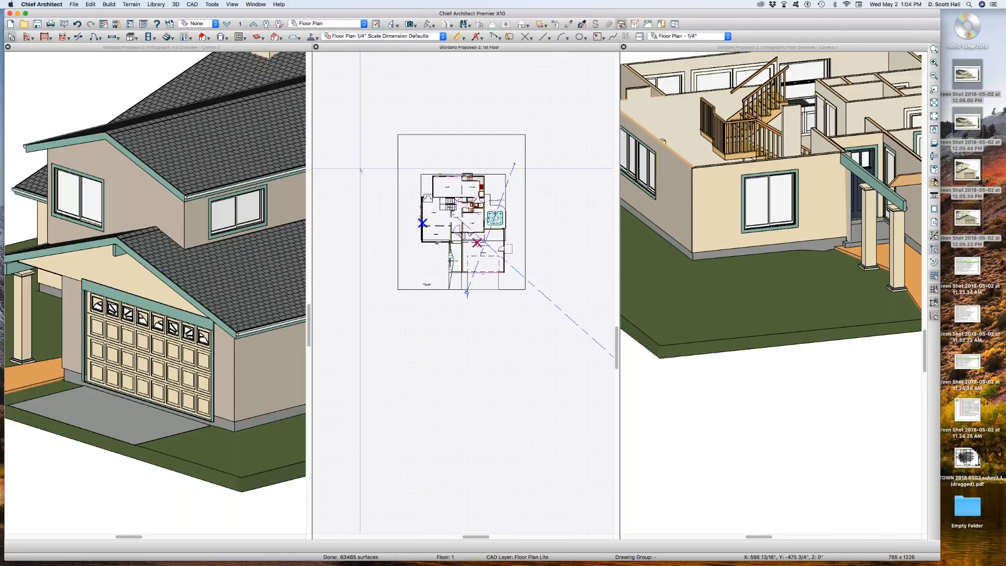
{"action": "scroll", "coordinate": [360, 169], "scroll_direction": "up", "scroll_amount": 2}
{"action": "left_click", "coordinate": [422, 173]}
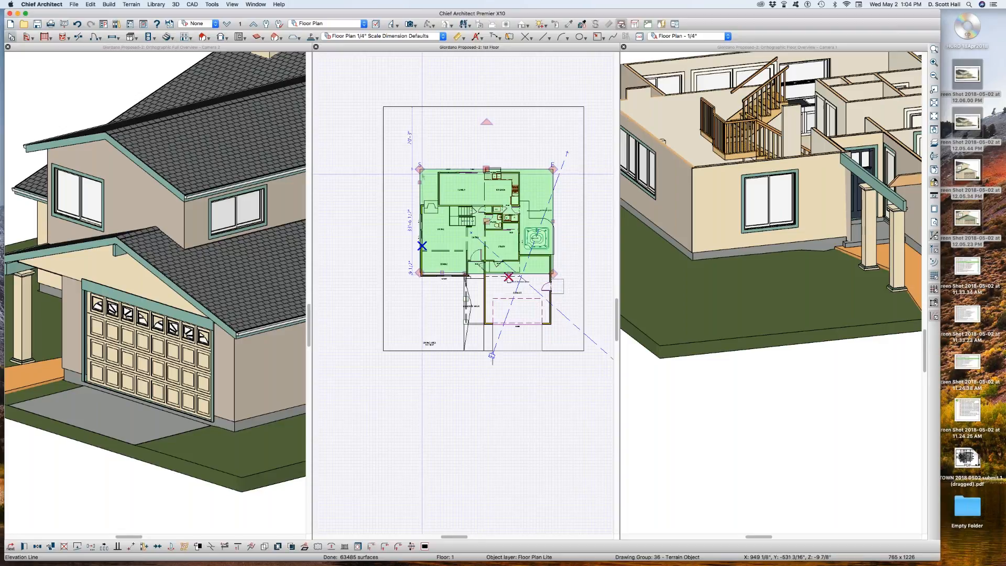
{"action": "double_click", "coordinate": [421, 221]}
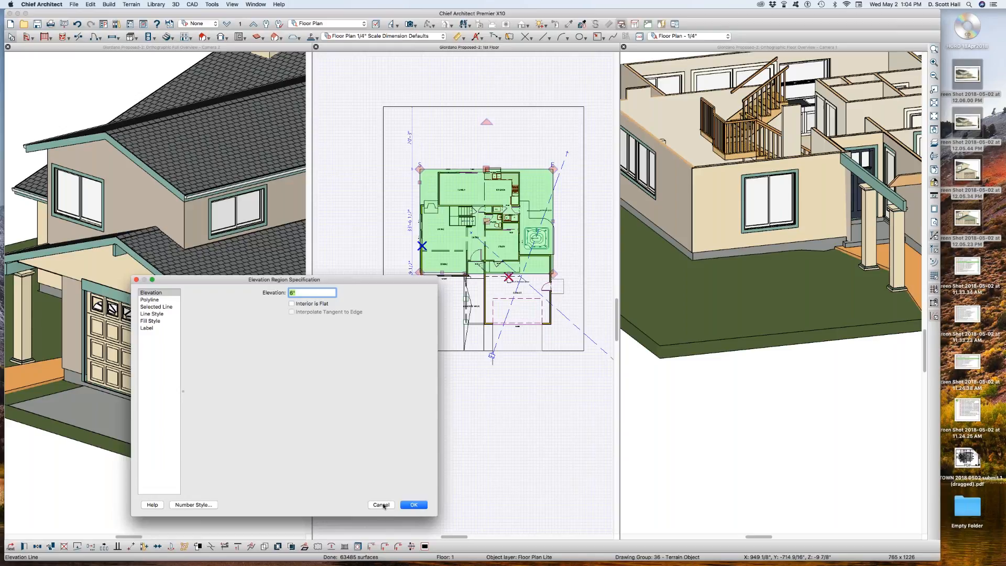
{"action": "left_click", "coordinate": [148, 321]}
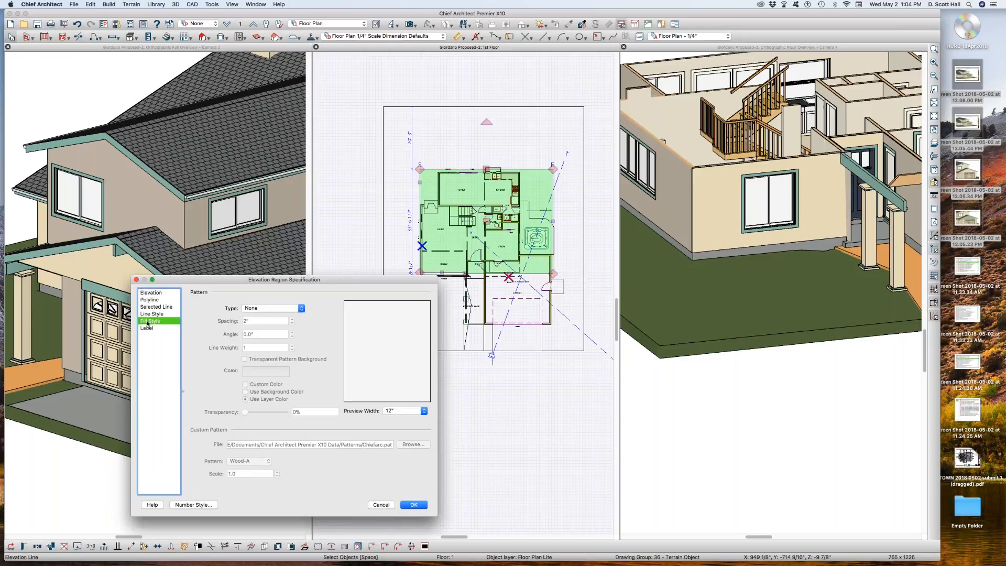
{"action": "left_click", "coordinate": [259, 309]}
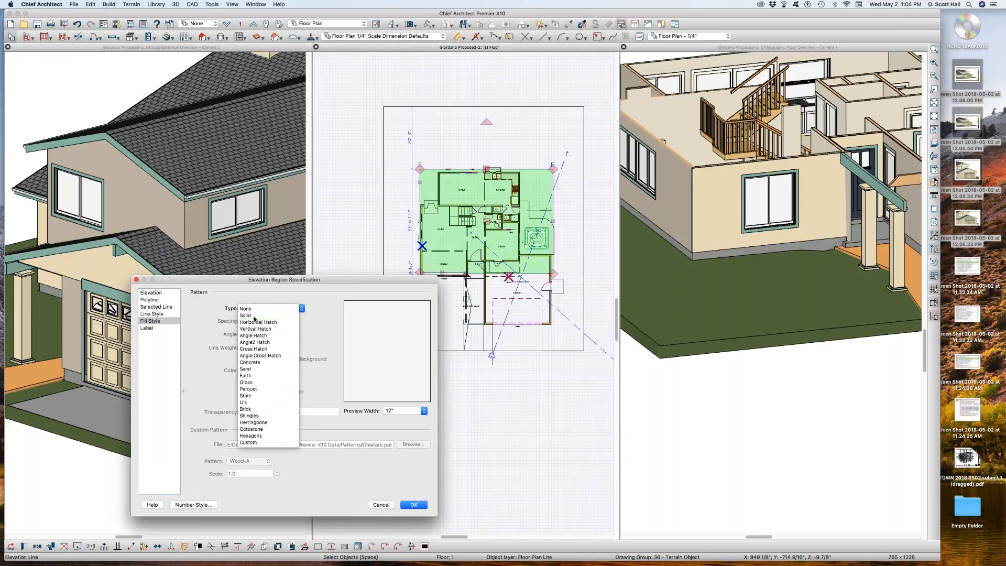
{"action": "left_click", "coordinate": [254, 315]}
{"action": "left_click", "coordinate": [266, 372]}
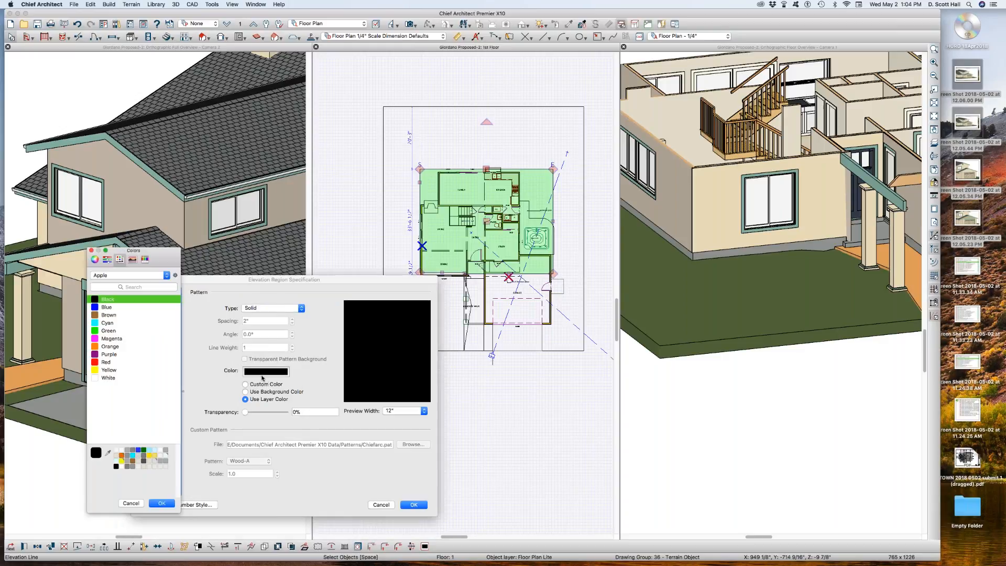
{"action": "left_click", "coordinate": [108, 332]}
{"action": "left_click", "coordinate": [161, 503]}
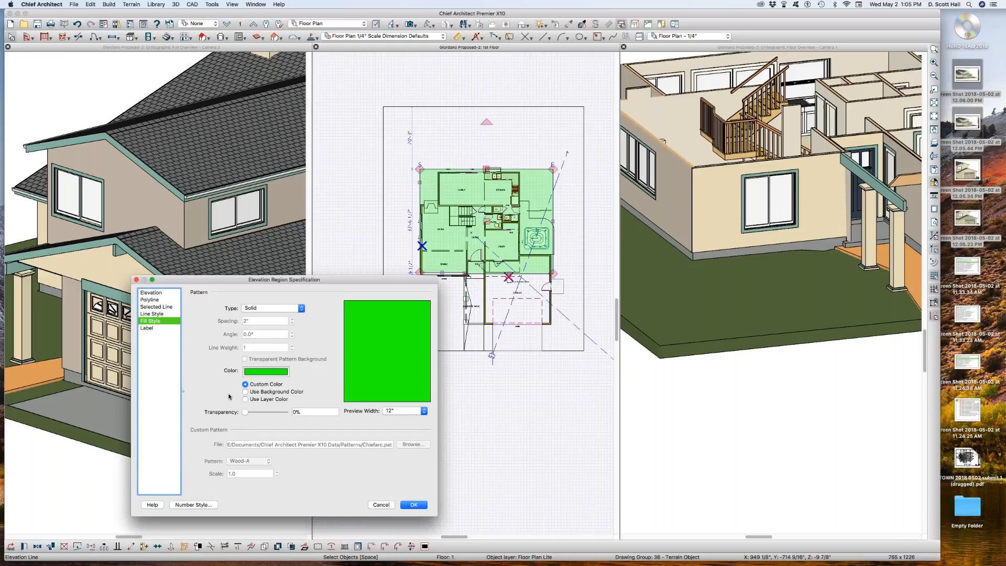
Set the elevation region's fill transparency to 50%, keep green as the fill color and apply the specification.
{"action": "left_click", "coordinate": [301, 412]}
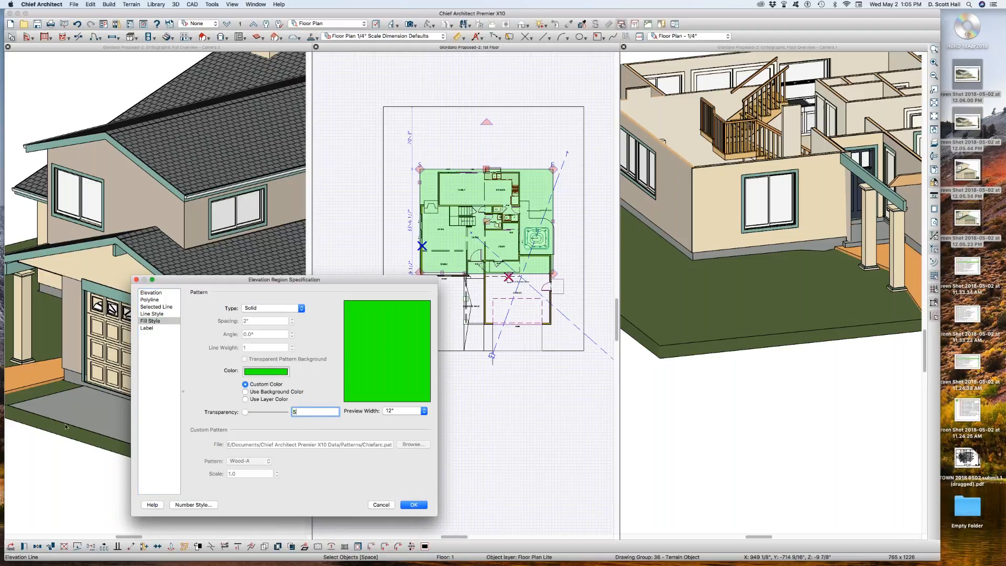
{"action": "key", "text": "Tab"}
{"action": "left_click", "coordinate": [266, 372]}
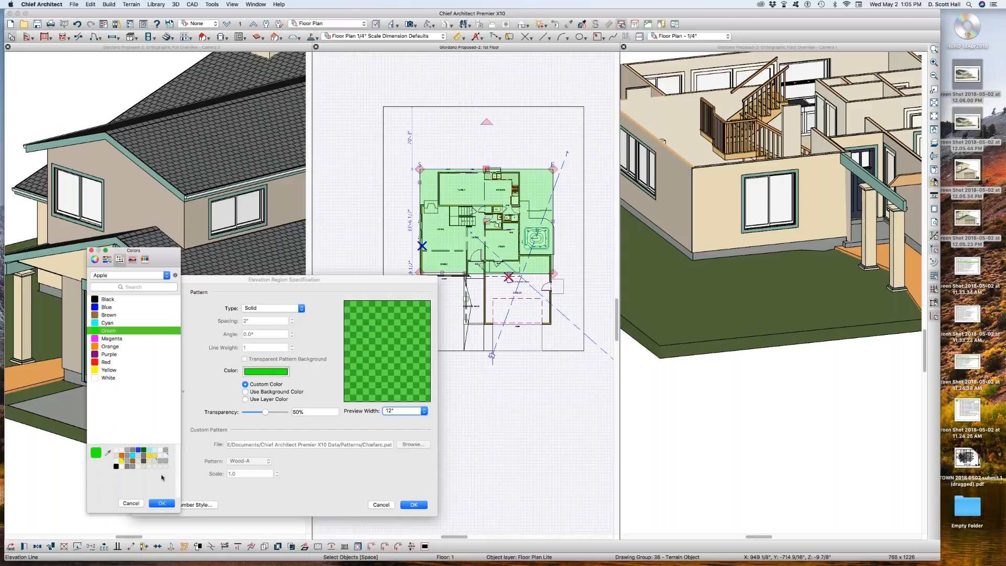
{"action": "left_click", "coordinate": [163, 504]}
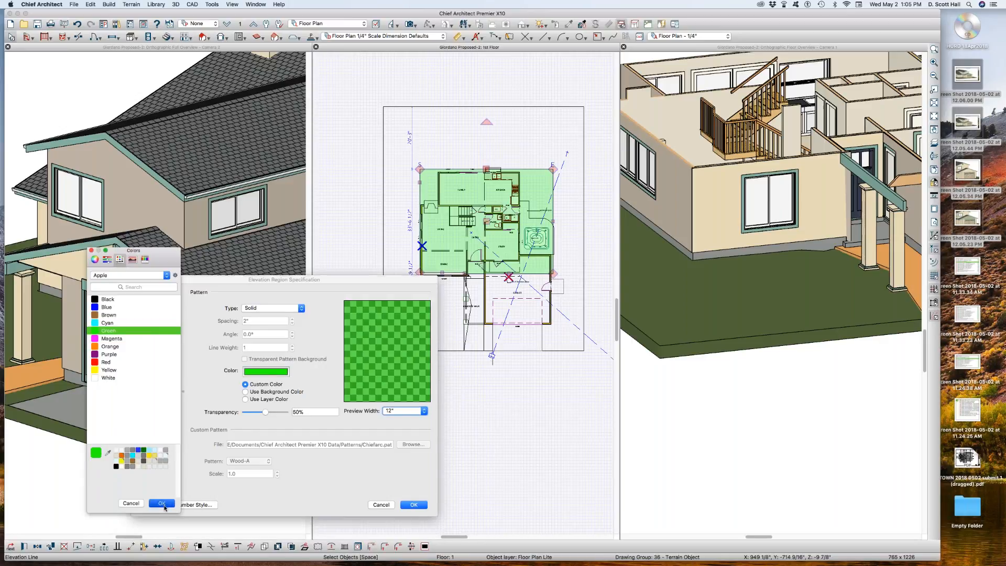
{"action": "left_click", "coordinate": [406, 504]}
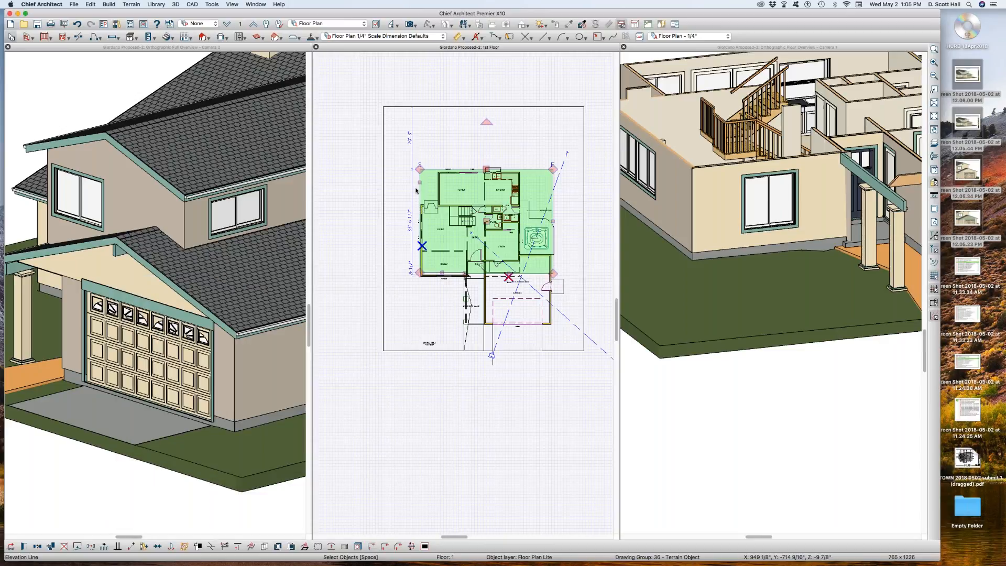
Stretch both side edges of the elevation region outward past the terrain perimeter.
{"action": "left_click_drag", "start_coordinate": [421, 184], "coordinate": [354, 196]}
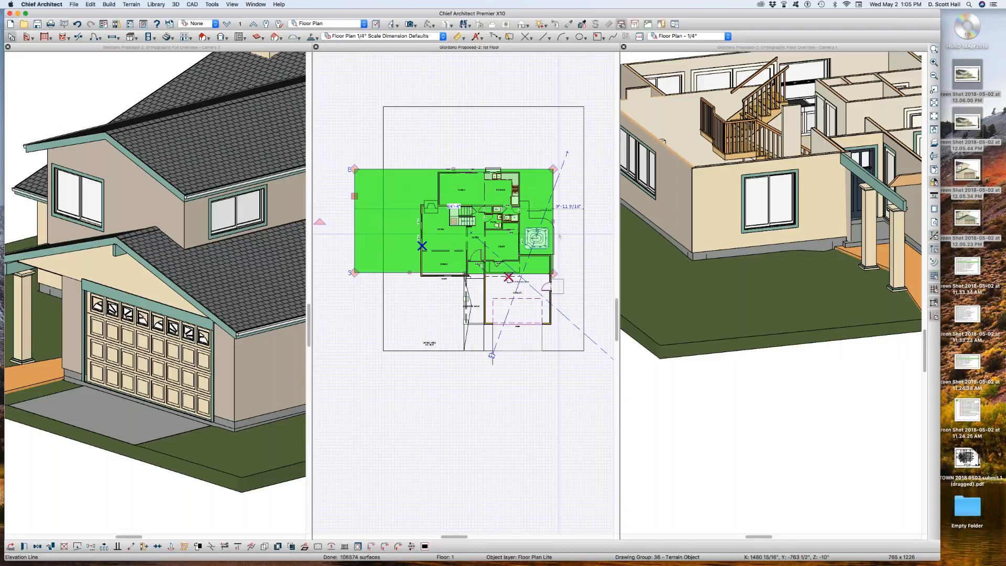
{"action": "left_click", "coordinate": [552, 221]}
{"action": "left_click_drag", "start_coordinate": [552, 216], "coordinate": [599, 215]}
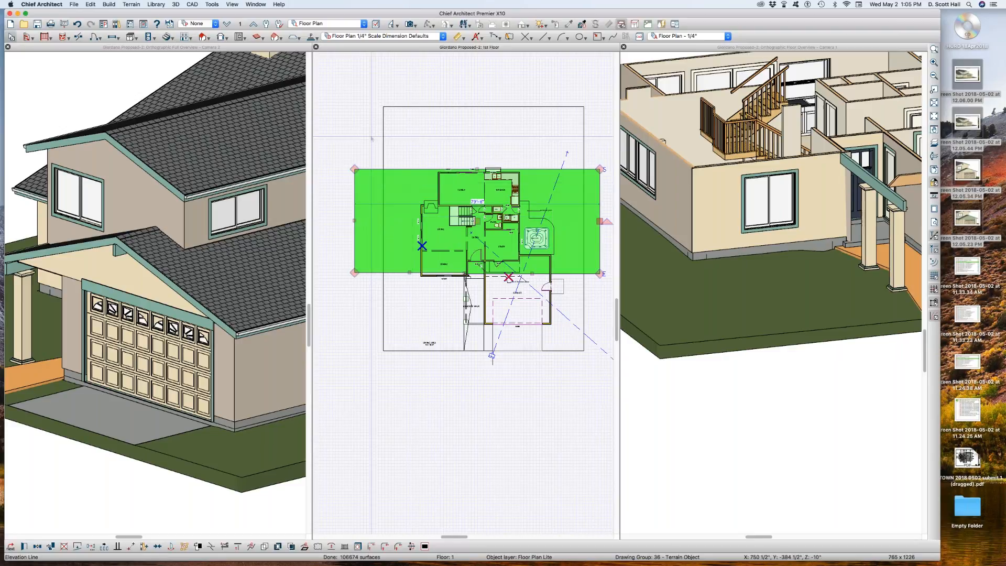
Review the terrain perimeter's building pad settings and the elevation region's elevation without changing either one.
{"action": "left_click", "coordinate": [383, 134]}
{"action": "left_click", "coordinate": [370, 169]}
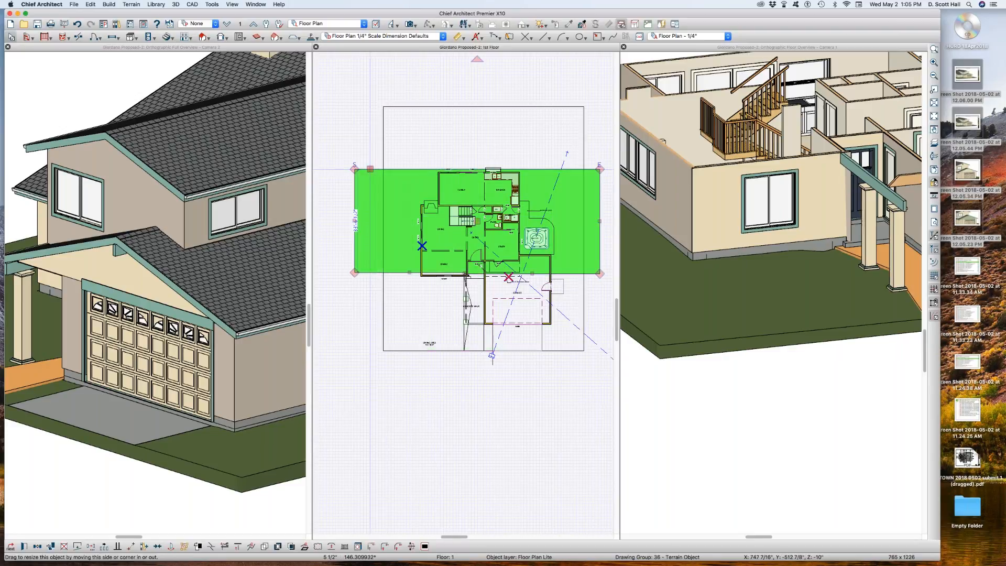
{"action": "scroll", "coordinate": [368, 168], "scroll_direction": "up", "scroll_amount": 3}
{"action": "scroll", "coordinate": [373, 169], "scroll_direction": "down", "scroll_amount": 4}
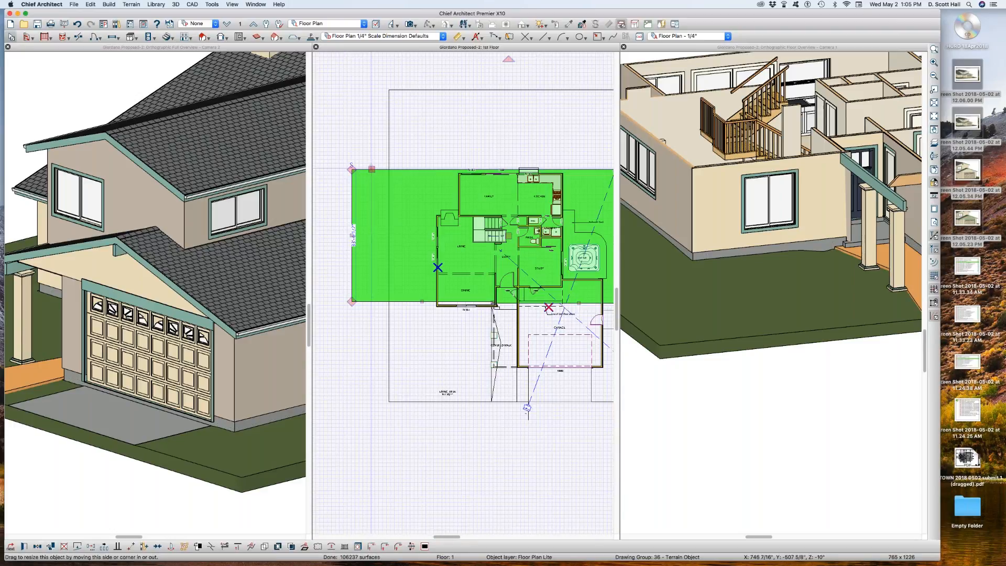
{"action": "left_click", "coordinate": [388, 146]}
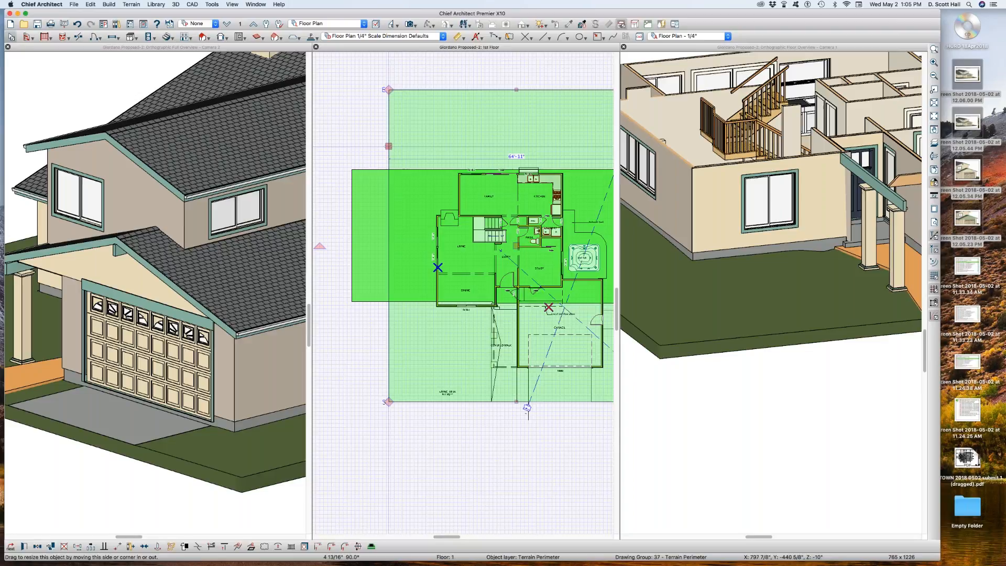
{"action": "double_click", "coordinate": [393, 156]}
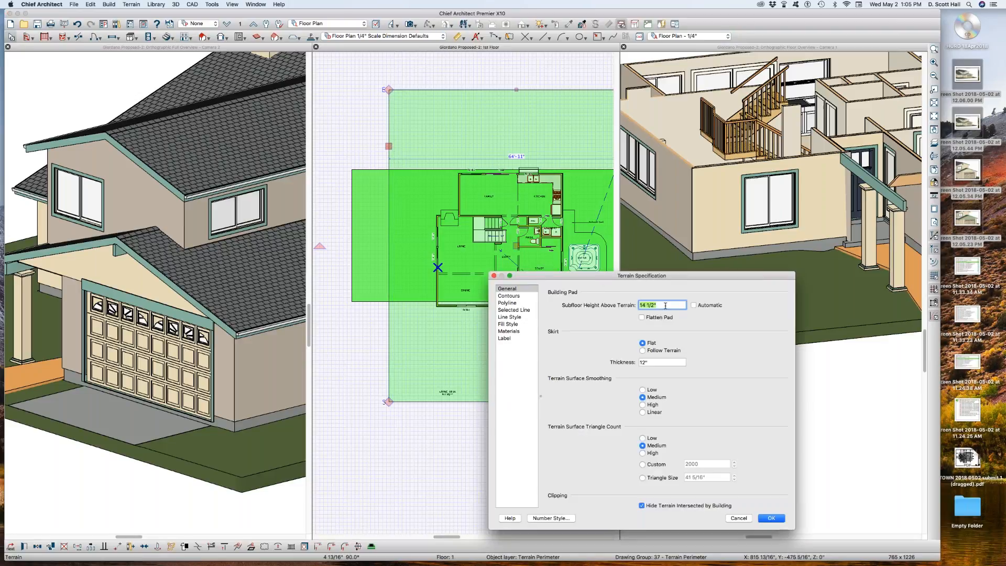
{"action": "left_click", "coordinate": [738, 518]}
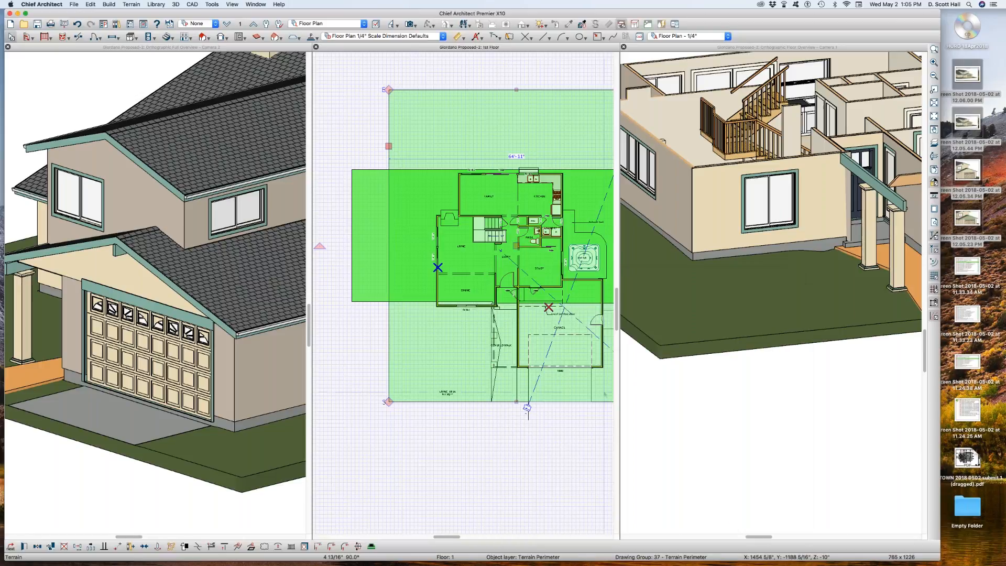
{"action": "double_click", "coordinate": [511, 216]}
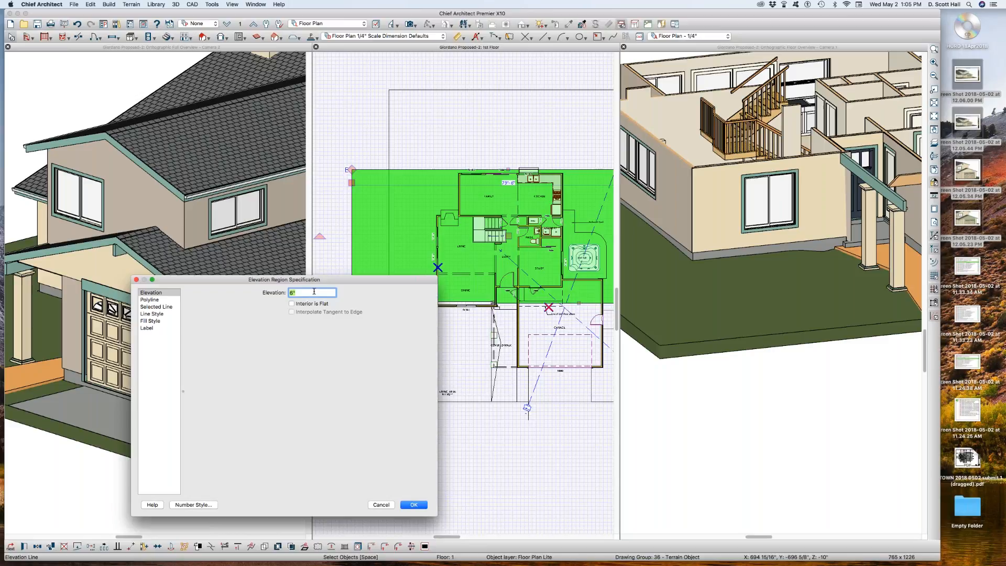
{"action": "left_click", "coordinate": [381, 505]}
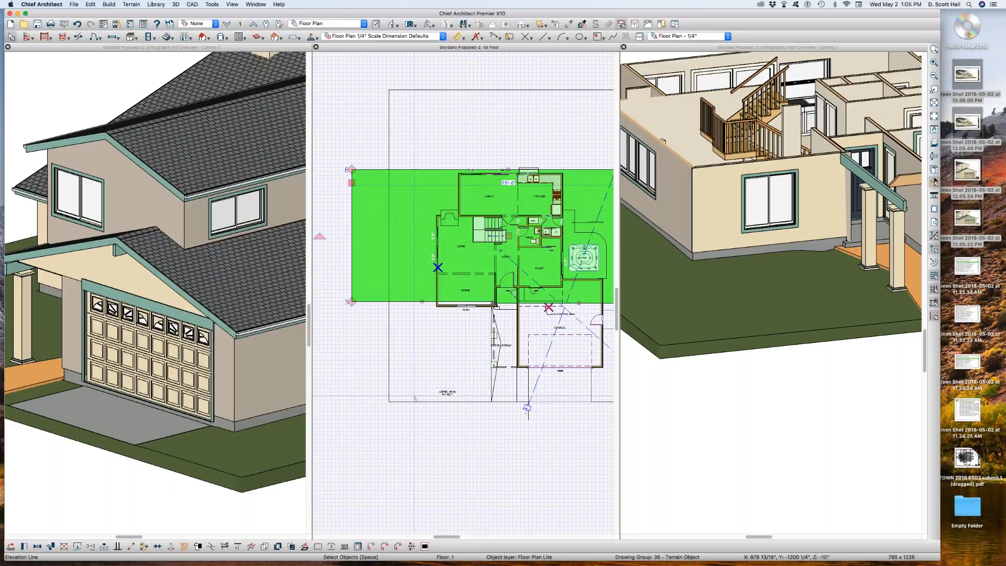
Change the subfloor height above terrain in the terrain perimeter's specification.
{"action": "left_click", "coordinate": [391, 404]}
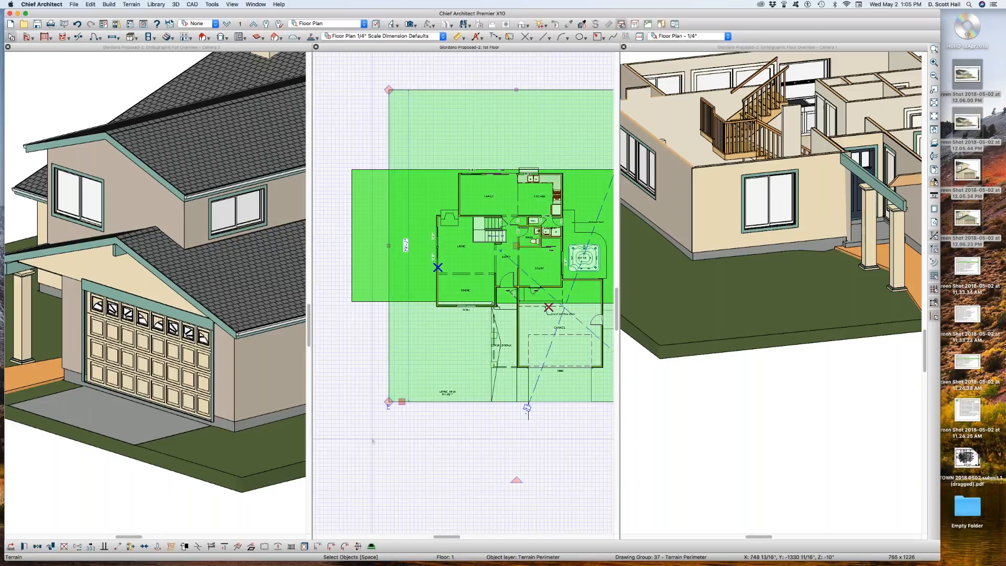
{"action": "key", "text": "super+e"}
{"action": "key", "text": "Return"}
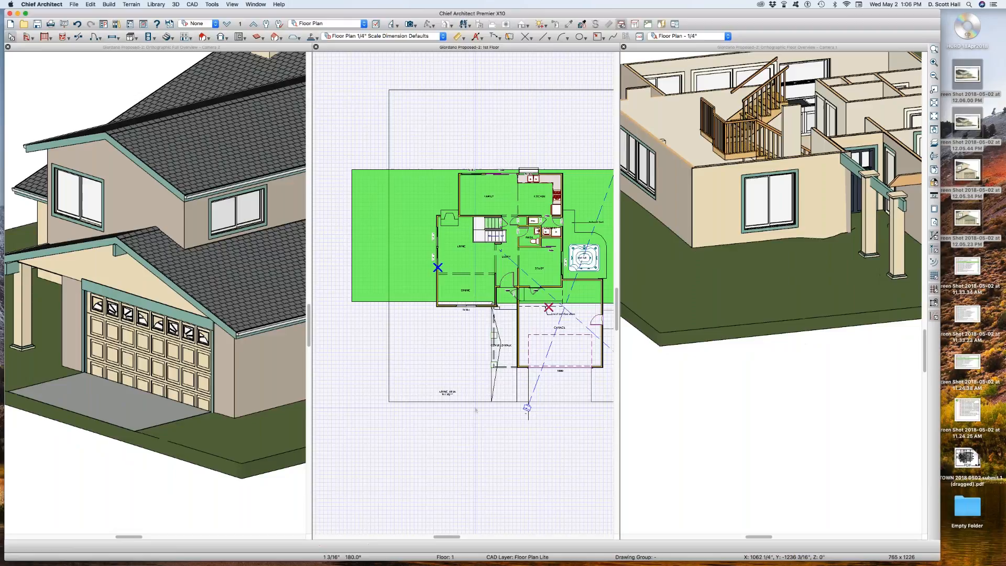
Set the elevation of the green elevation region to -8".
{"action": "left_click", "coordinate": [957, 462]}
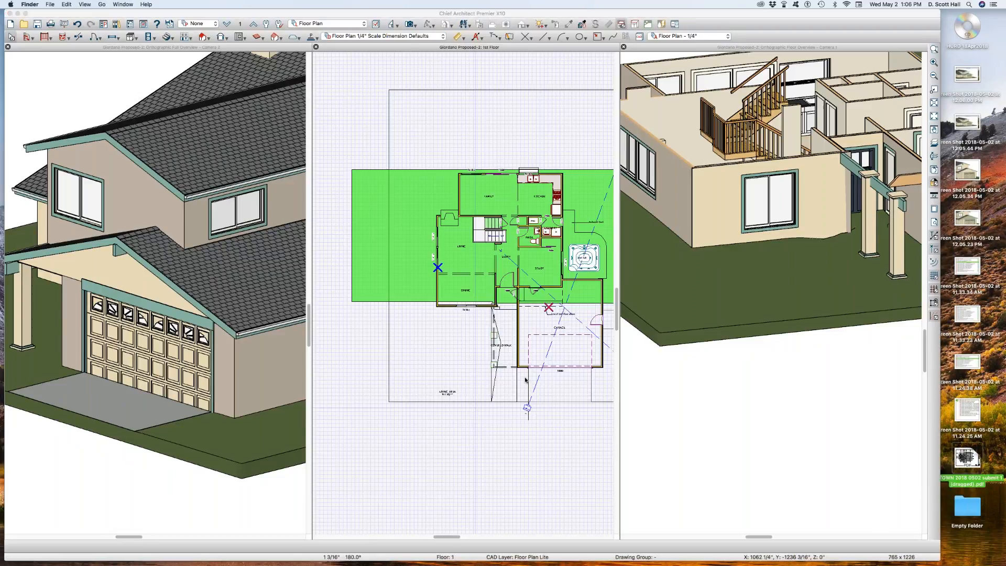
{"action": "left_click", "coordinate": [366, 302]}
{"action": "left_click", "coordinate": [366, 301]}
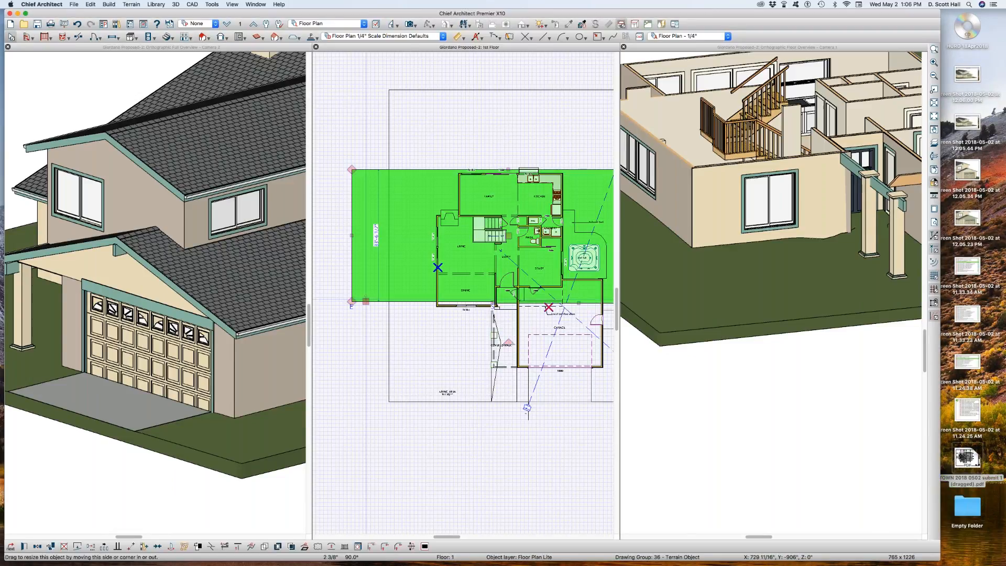
{"action": "double_click", "coordinate": [366, 301]}
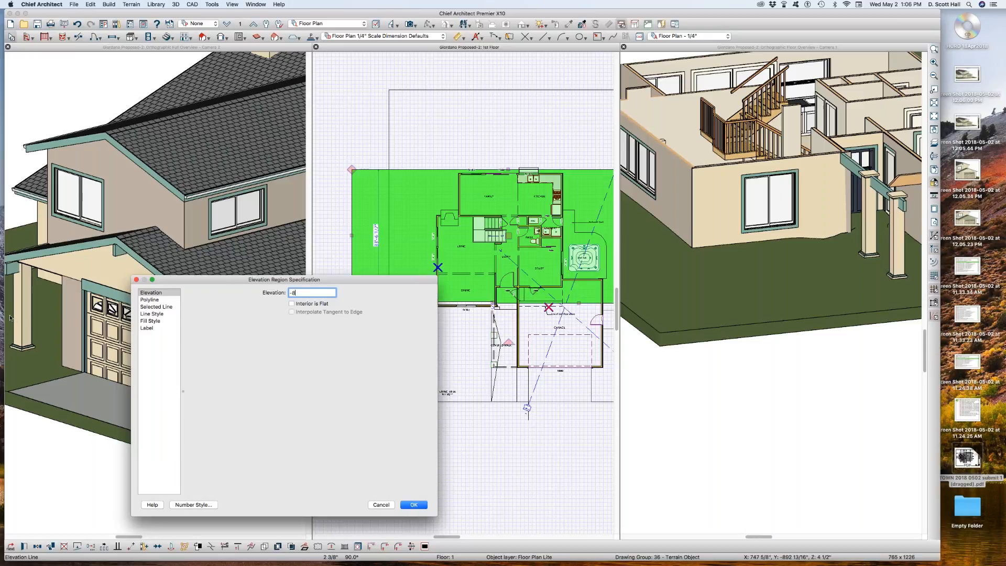
{"action": "key", "text": "Tab"}
{"action": "key", "text": "Return"}
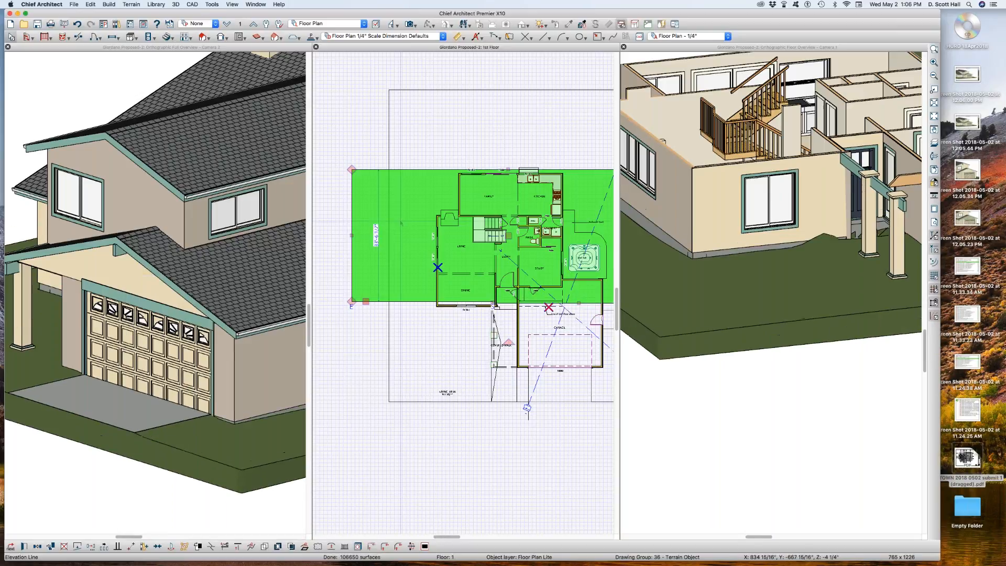
Examine the terrain level along the foundation at the front and side of the house in the floor overview.
{"action": "left_click", "coordinate": [774, 246]}
{"action": "scroll", "coordinate": [777, 230], "scroll_direction": "down", "scroll_amount": 4}
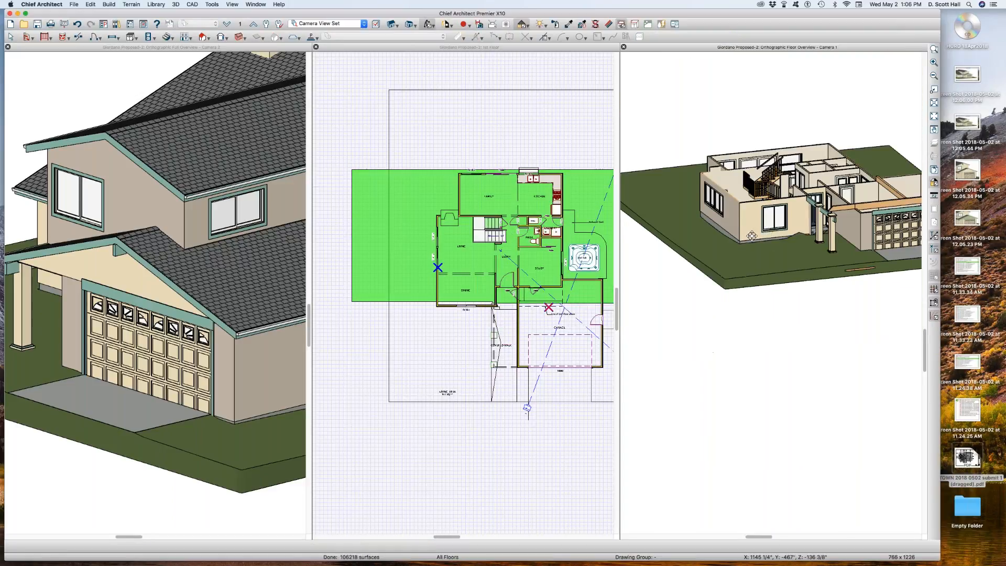
{"action": "scroll", "coordinate": [750, 241], "scroll_direction": "up", "scroll_amount": 2}
{"action": "scroll", "coordinate": [754, 238], "scroll_direction": "up", "scroll_amount": 2}
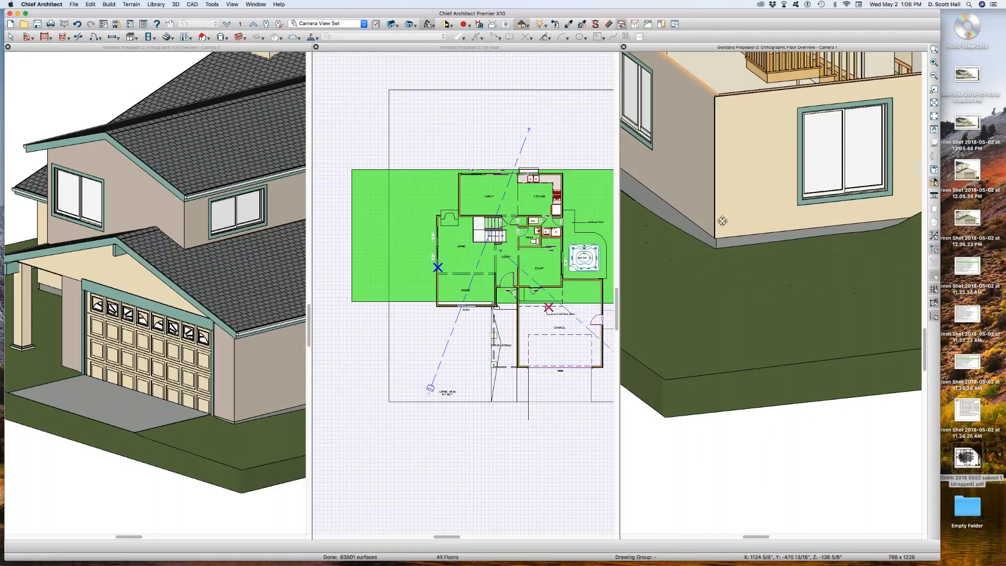
{"action": "scroll", "coordinate": [723, 215], "scroll_direction": "down", "scroll_amount": 4}
{"action": "left_click_drag", "start_coordinate": [724, 214], "coordinate": [788, 214]}
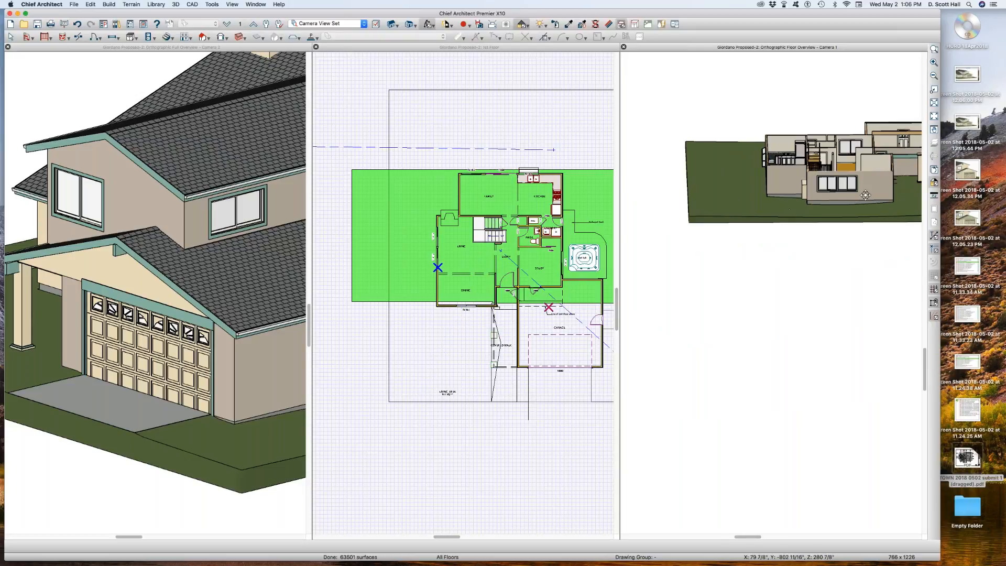
{"action": "scroll", "coordinate": [791, 211], "scroll_direction": "up", "scroll_amount": 3}
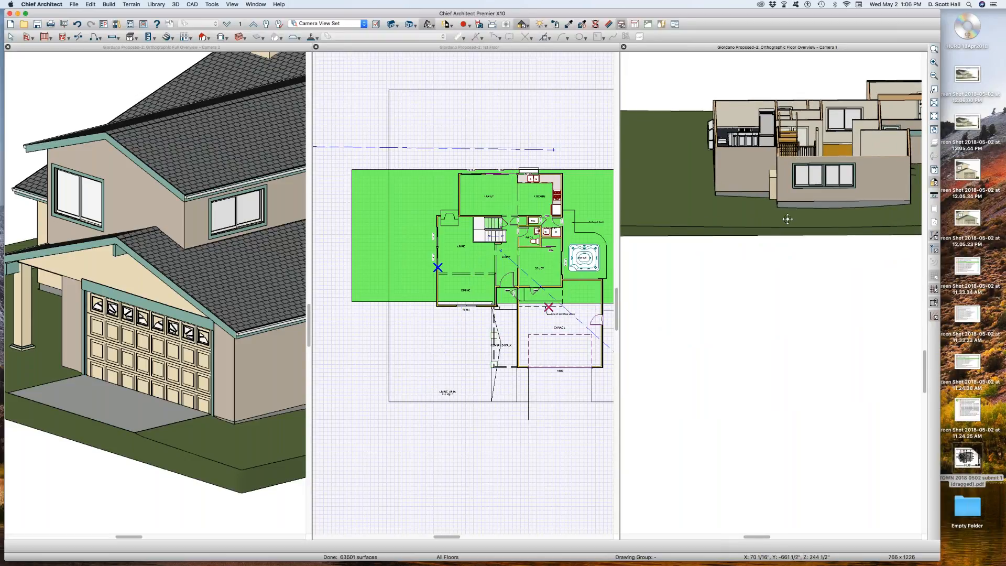
Make the interior of the green elevation region flat.
{"action": "left_click", "coordinate": [444, 170]}
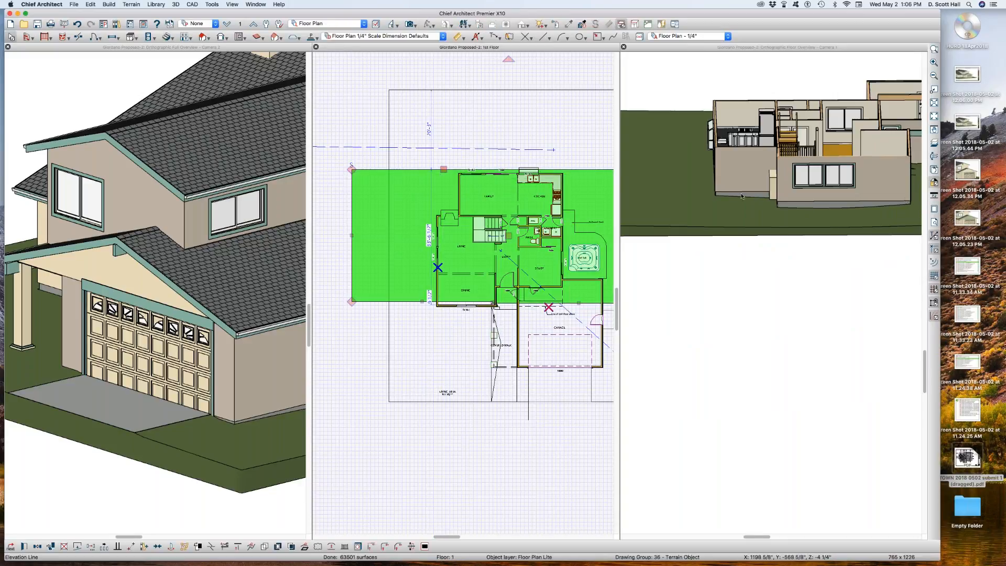
{"action": "left_click", "coordinate": [373, 301]}
{"action": "double_click", "coordinate": [367, 301]}
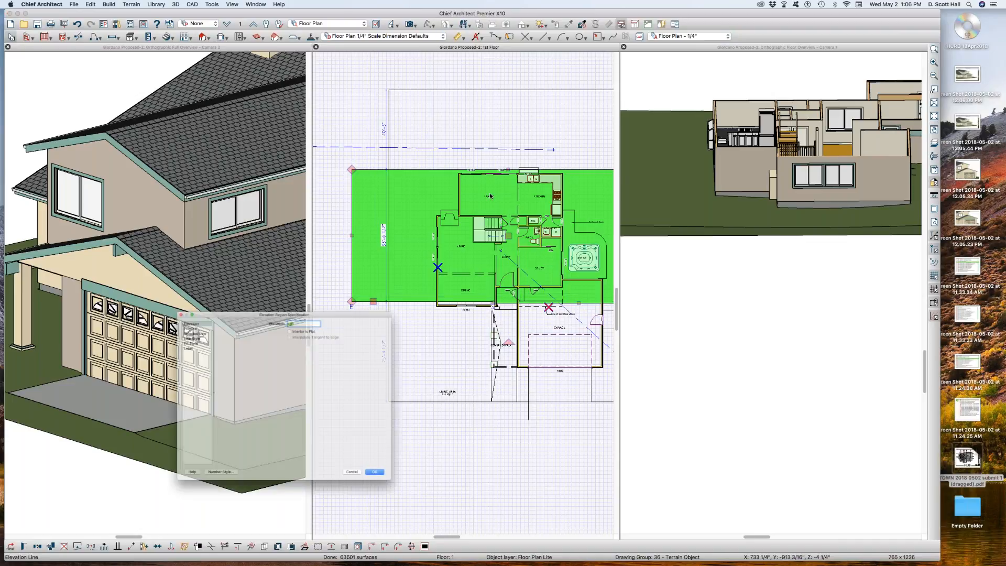
{"action": "left_click", "coordinate": [296, 304]}
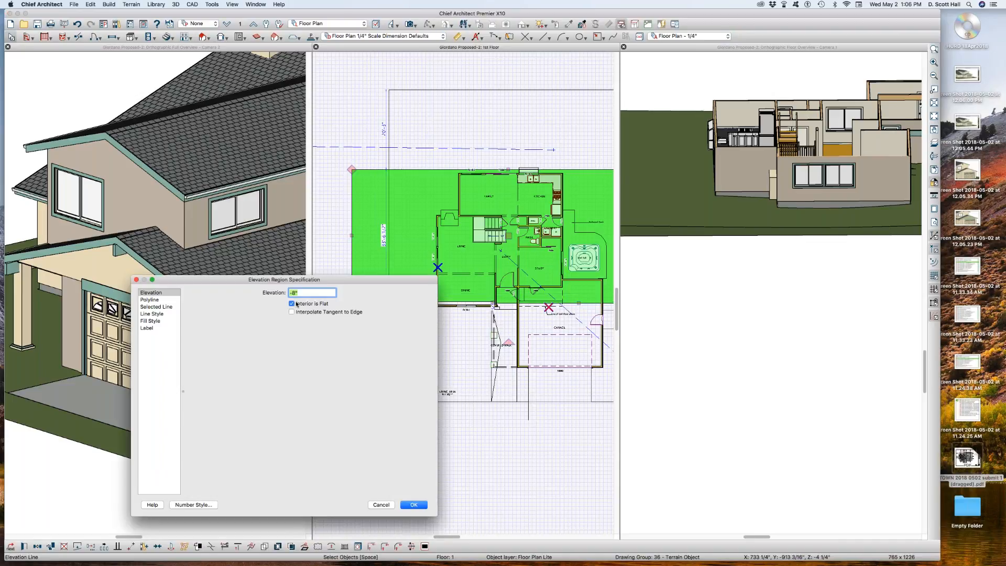
{"action": "key", "text": "Return"}
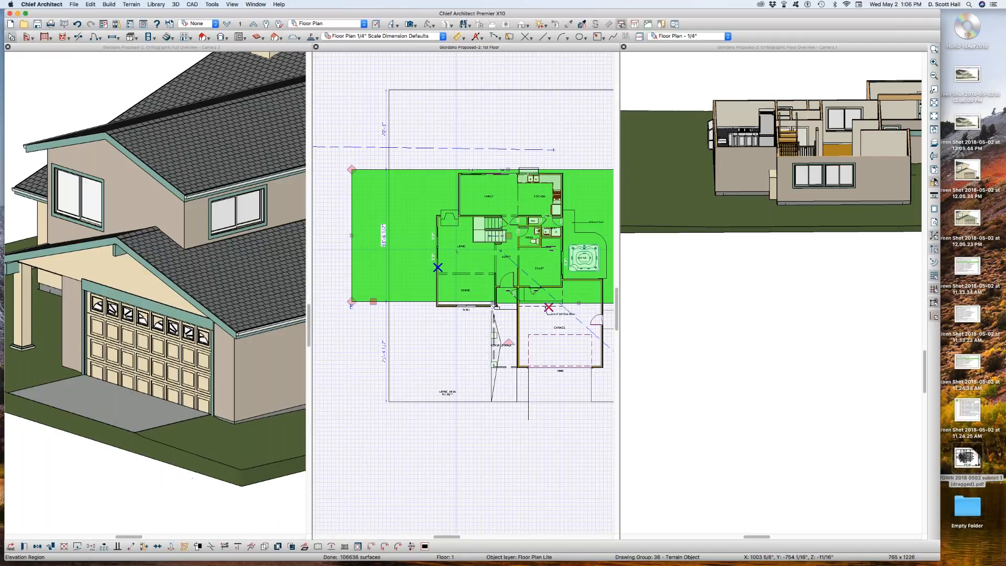
Pull both side edges of the green elevation region inward so they lie inside the terrain perimeter, close to the house.
{"action": "scroll", "coordinate": [822, 205], "scroll_direction": "up", "scroll_amount": 2}
{"action": "scroll", "coordinate": [808, 212], "scroll_direction": "down", "scroll_amount": 3}
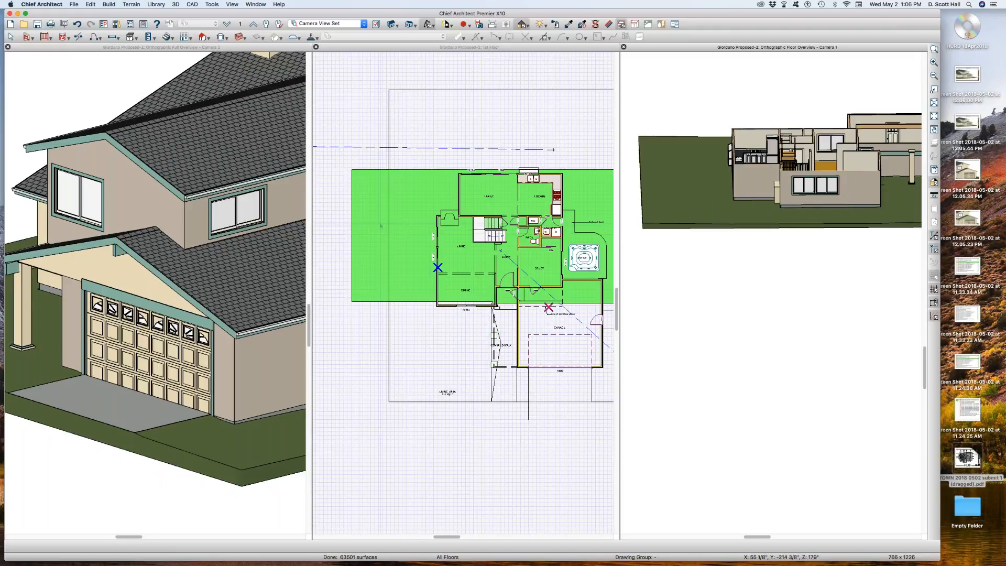
{"action": "scroll", "coordinate": [380, 223], "scroll_direction": "down", "scroll_amount": 3}
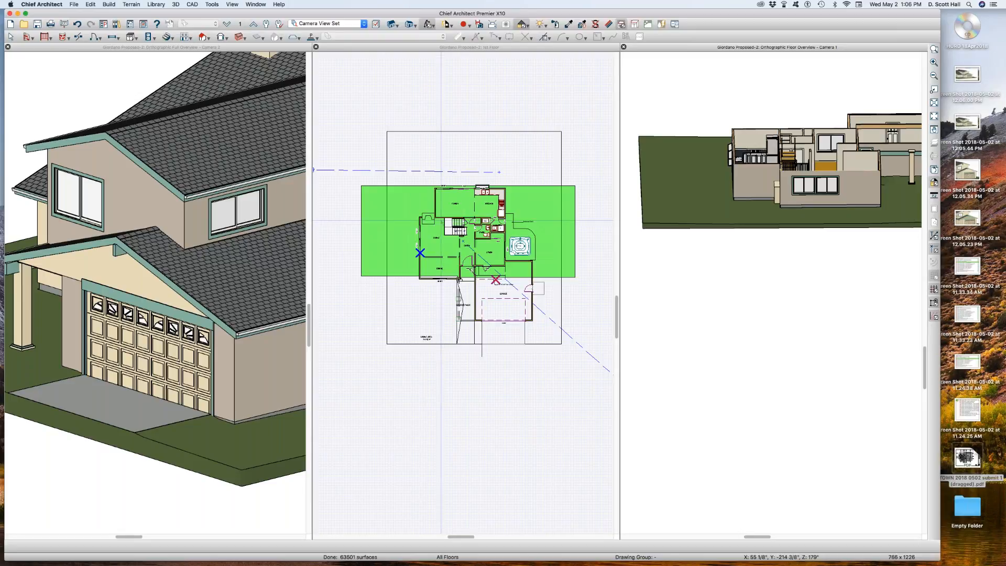
{"action": "left_click", "coordinate": [361, 231]}
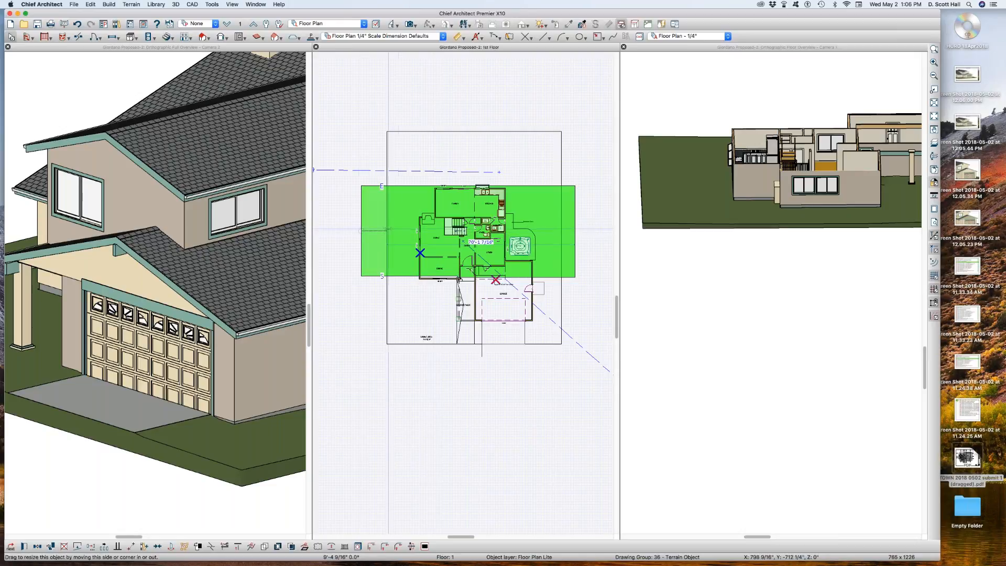
{"action": "left_click_drag", "start_coordinate": [409, 228], "coordinate": [412, 228]}
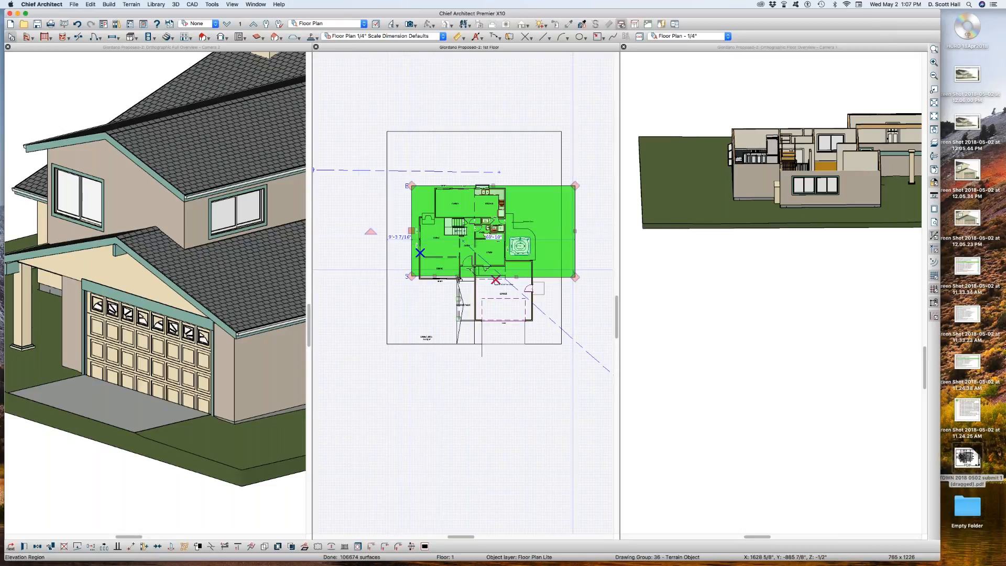
{"action": "left_click_drag", "start_coordinate": [575, 231], "coordinate": [544, 231]}
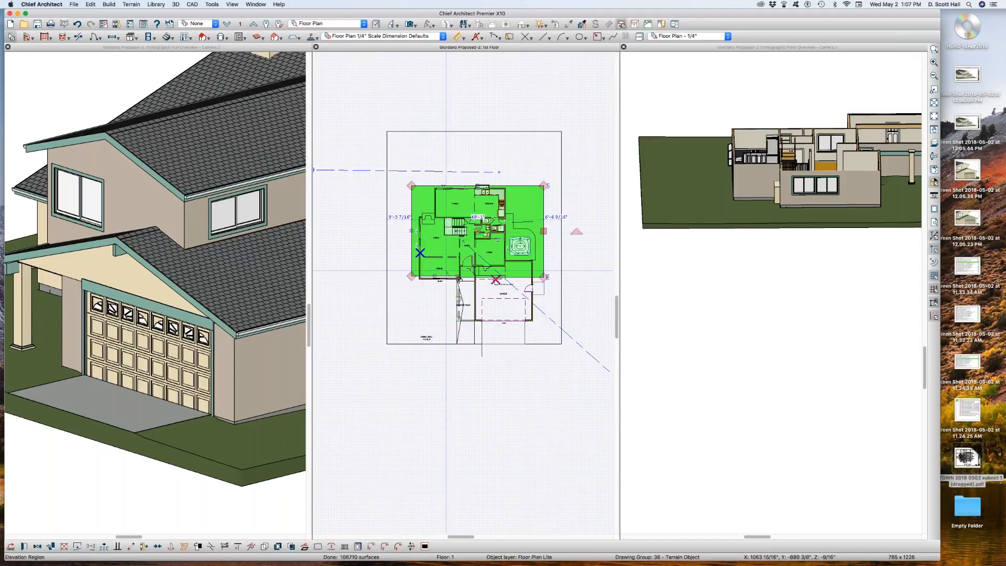
Reshape the front of the elevation region to run just past the dining room wall and enclose the covered walk and garage.
{"action": "scroll", "coordinate": [430, 281], "scroll_direction": "up", "scroll_amount": 1}
{"action": "scroll", "coordinate": [430, 281], "scroll_direction": "up", "scroll_amount": 2}
{"action": "left_click_drag", "start_coordinate": [435, 273], "coordinate": [432, 284]}
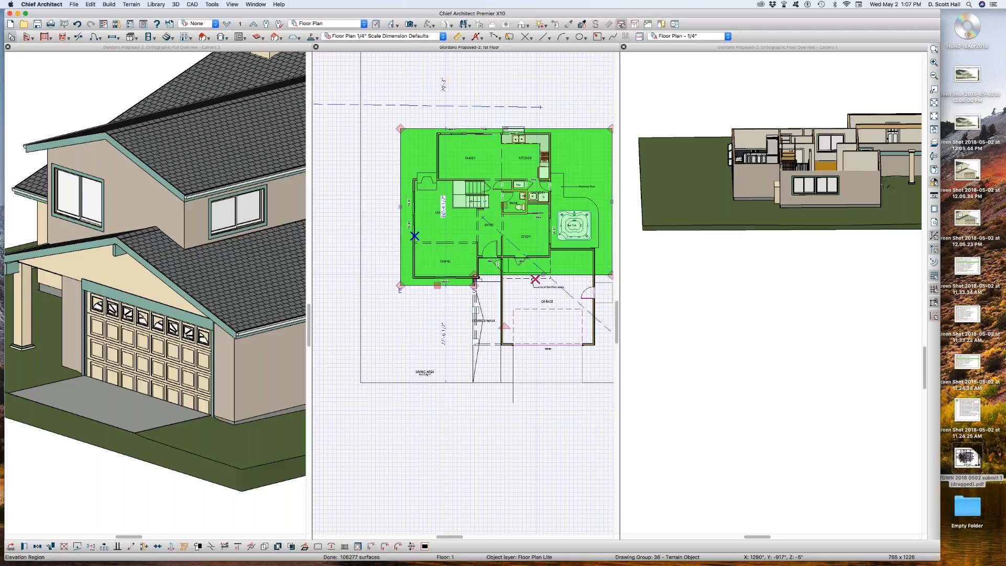
{"action": "left_click_drag", "start_coordinate": [542, 274], "coordinate": [540, 353]}
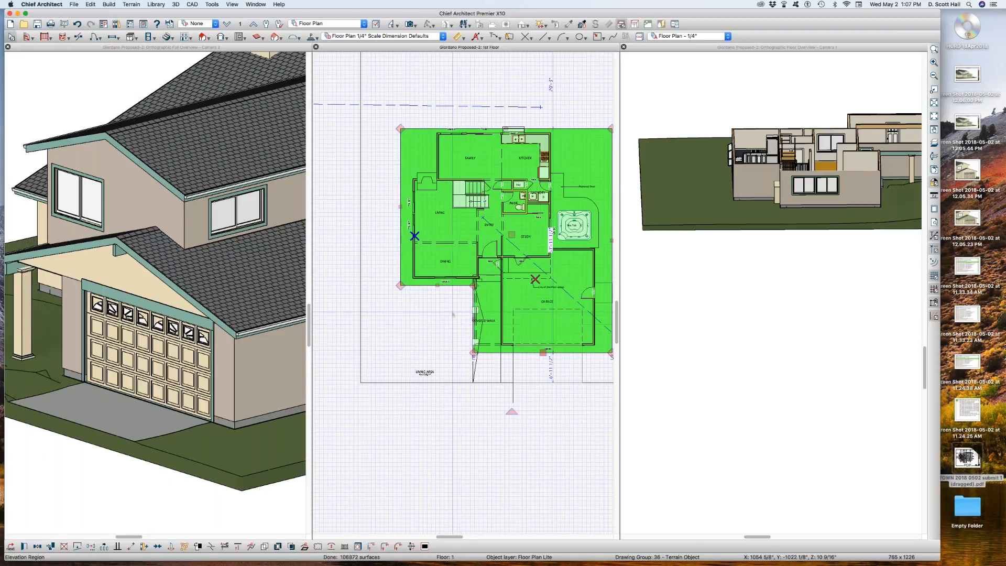
{"action": "left_click_drag", "start_coordinate": [474, 320], "coordinate": [466, 319]}
{"action": "scroll", "coordinate": [423, 292], "scroll_direction": "down", "scroll_amount": 3}
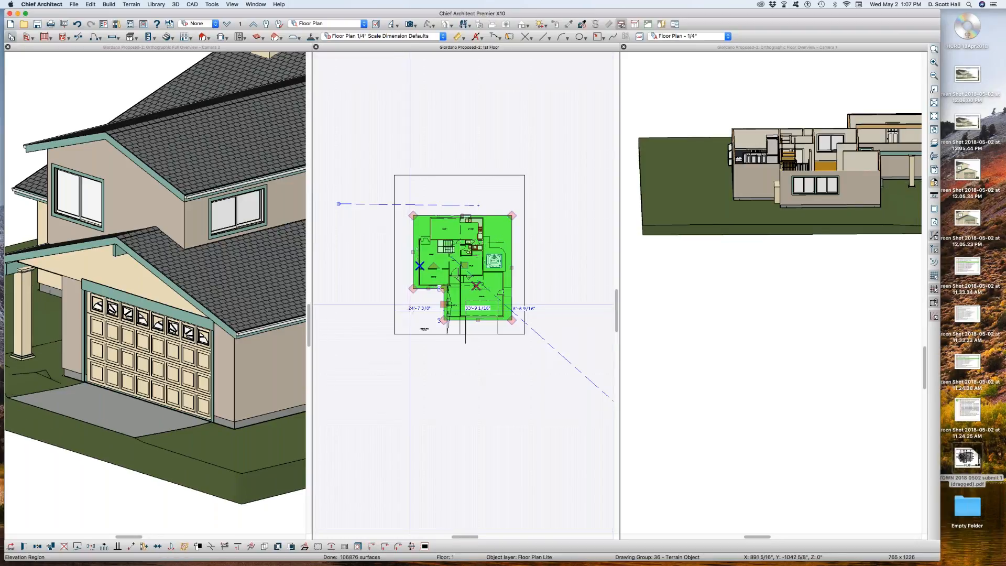
Compare the extents of the terrain perimeter and the elevation region around the house.
{"action": "left_click", "coordinate": [458, 176]}
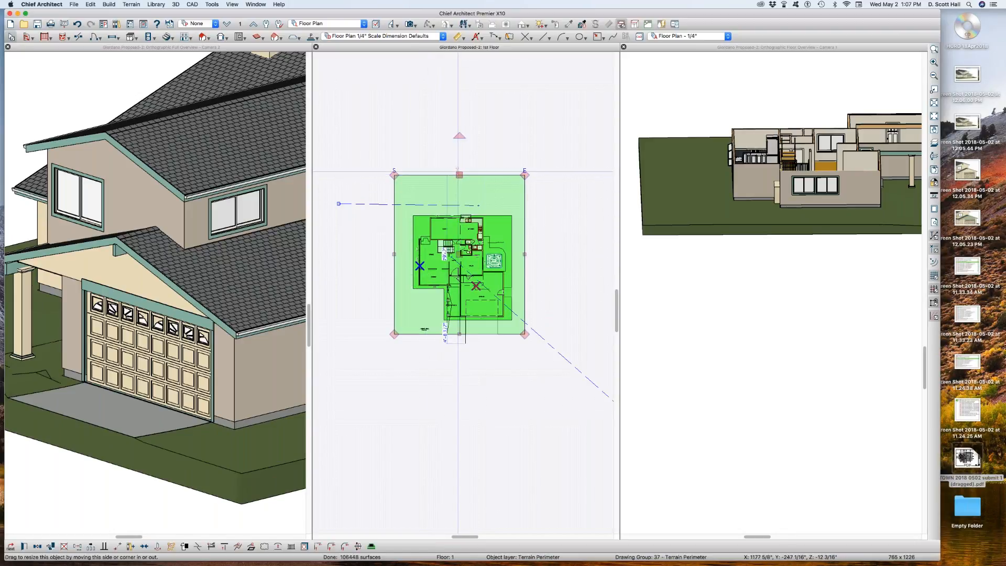
{"action": "left_click", "coordinate": [505, 216]}
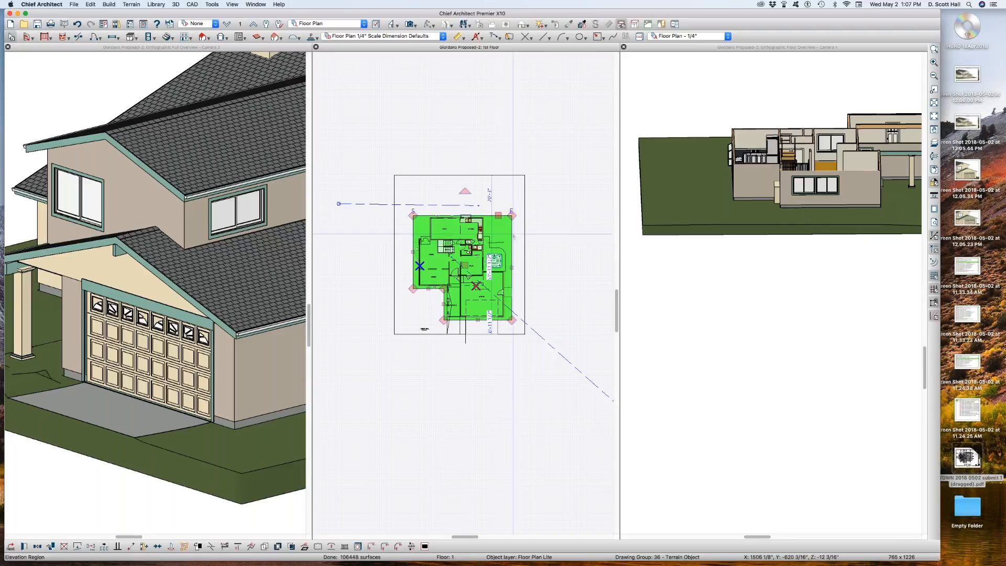
{"action": "left_click", "coordinate": [513, 172]}
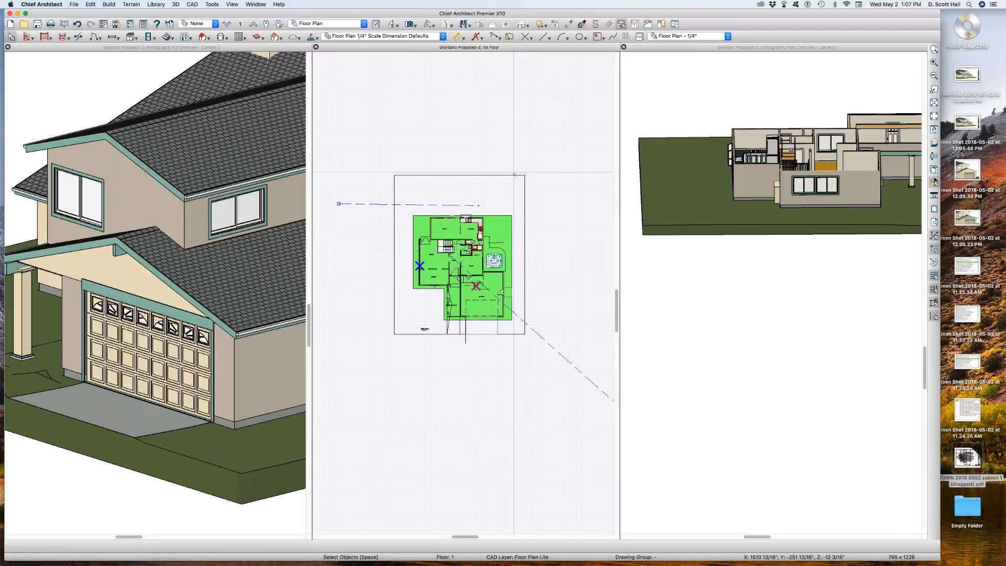
{"action": "scroll", "coordinate": [513, 172], "scroll_direction": "up", "scroll_amount": 2}
{"action": "scroll", "coordinate": [514, 169], "scroll_direction": "down", "scroll_amount": 3}
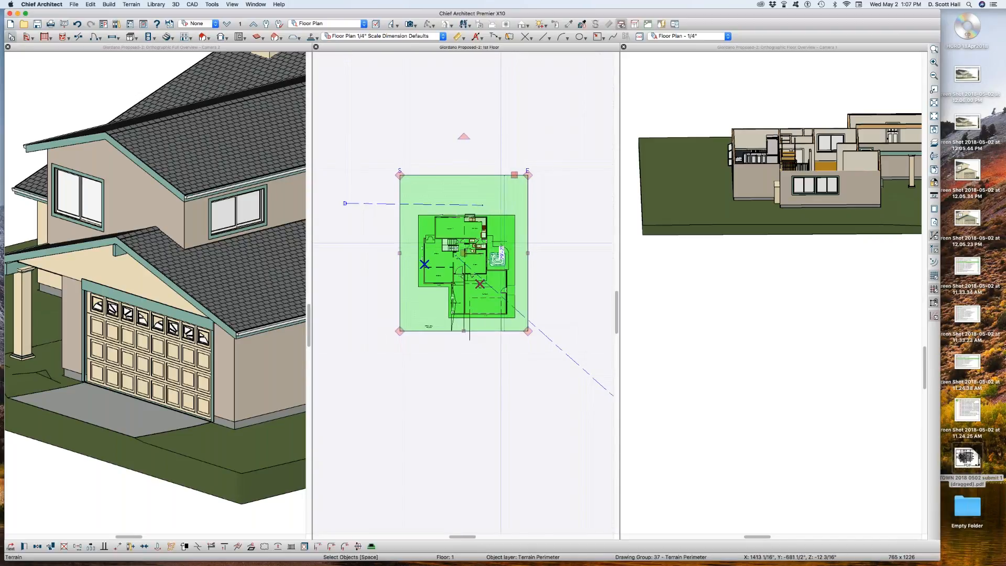
{"action": "scroll", "coordinate": [499, 234], "scroll_direction": "up", "scroll_amount": 1}
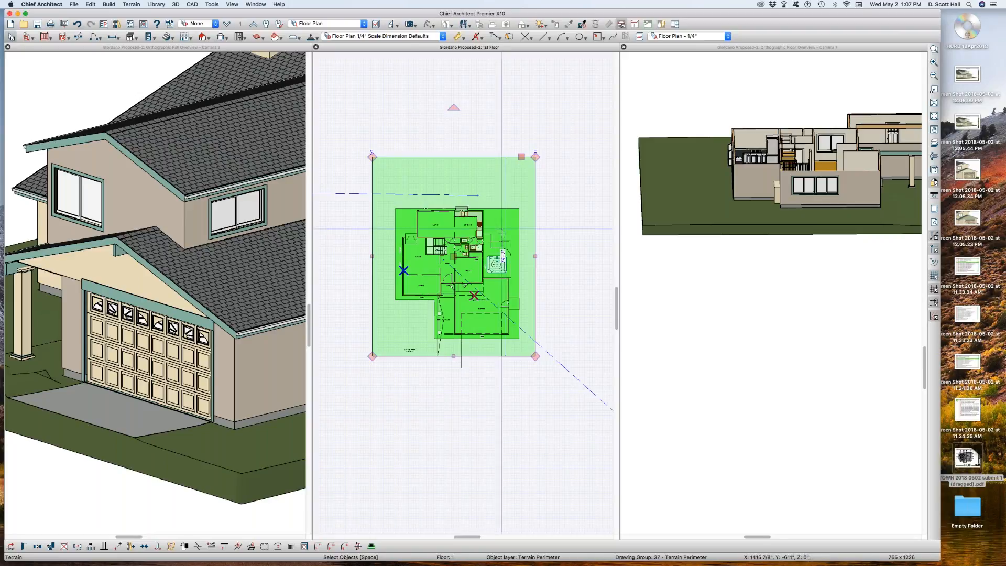
{"action": "scroll", "coordinate": [518, 287], "scroll_direction": "up", "scroll_amount": 3}
{"action": "key", "text": "Escape"}
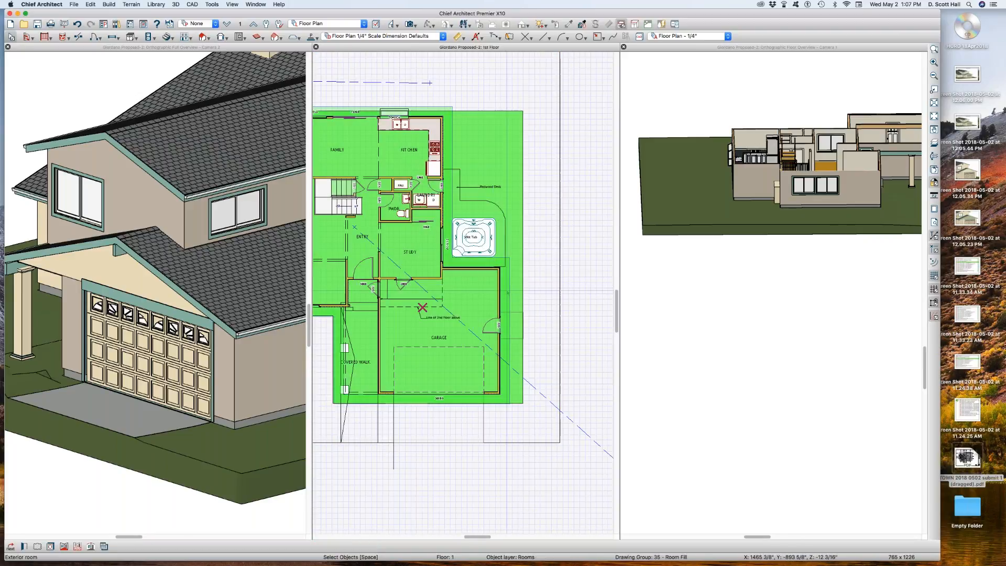
Measure the distance from the garage's outer side wall to the terrain perimeter.
{"action": "key", "text": "t"}
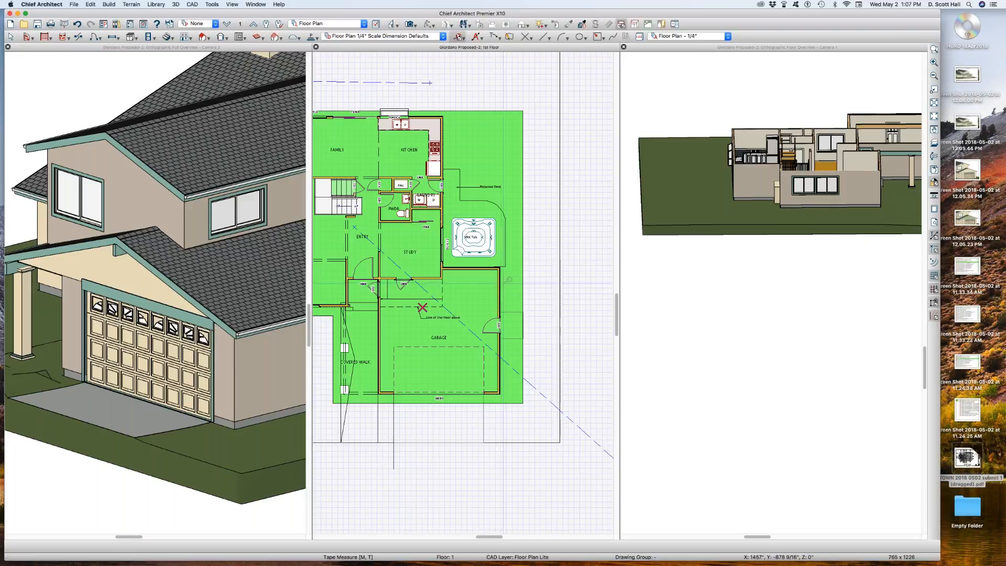
{"action": "left_click_drag", "start_coordinate": [500, 283], "coordinate": [555, 283]}
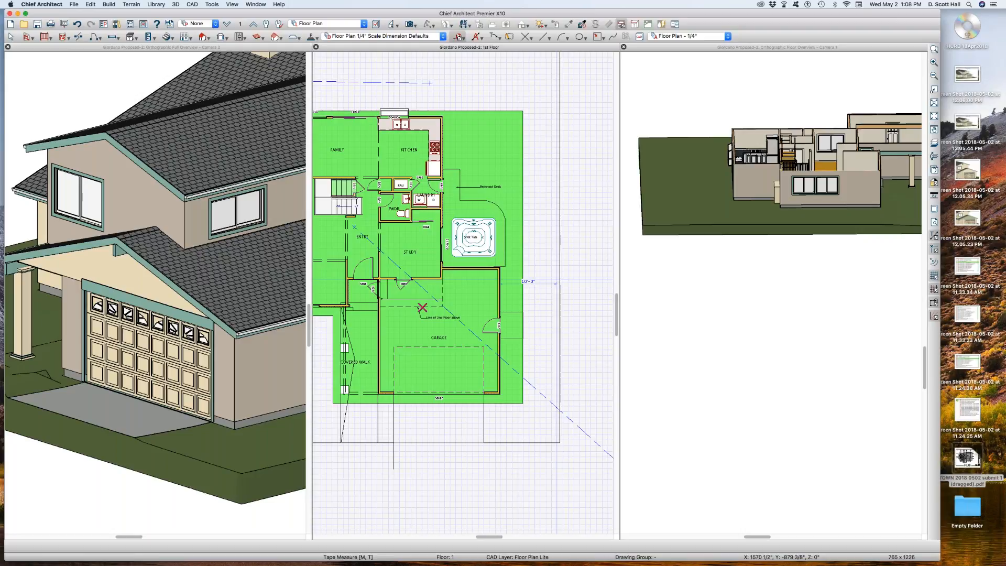
{"action": "left_click_drag", "start_coordinate": [556, 283], "coordinate": [560, 284]}
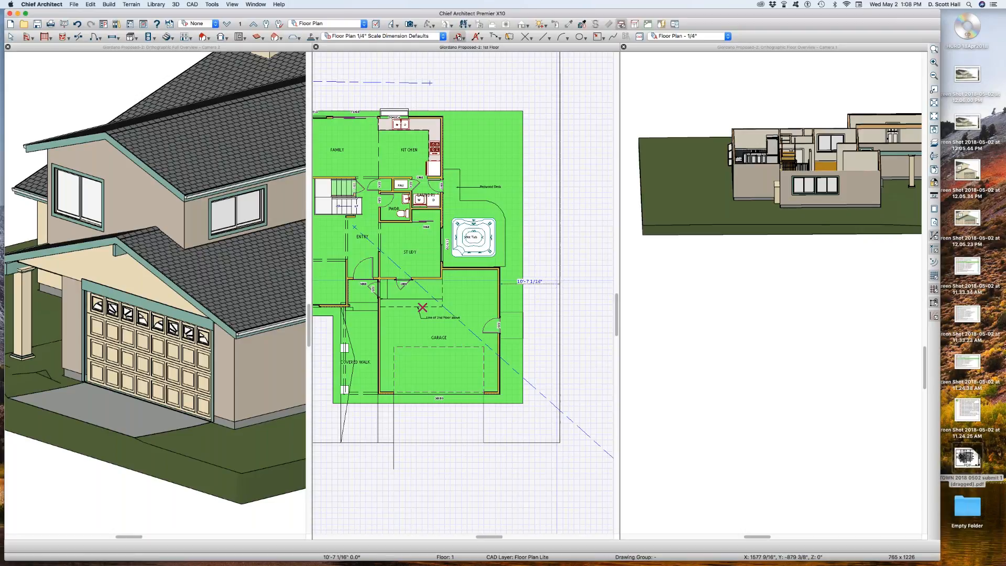
{"action": "key", "text": "space"}
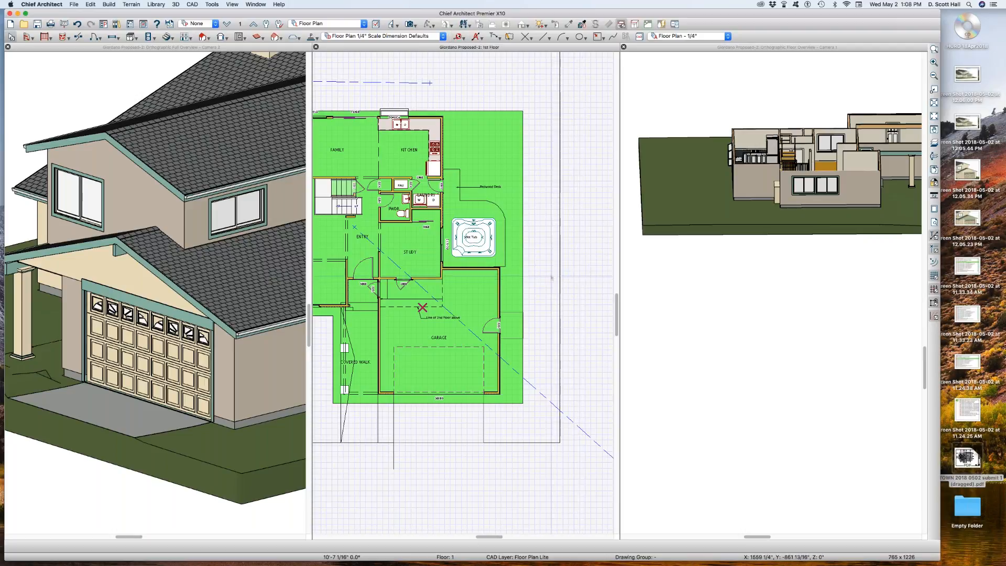
{"action": "left_click", "coordinate": [560, 270]}
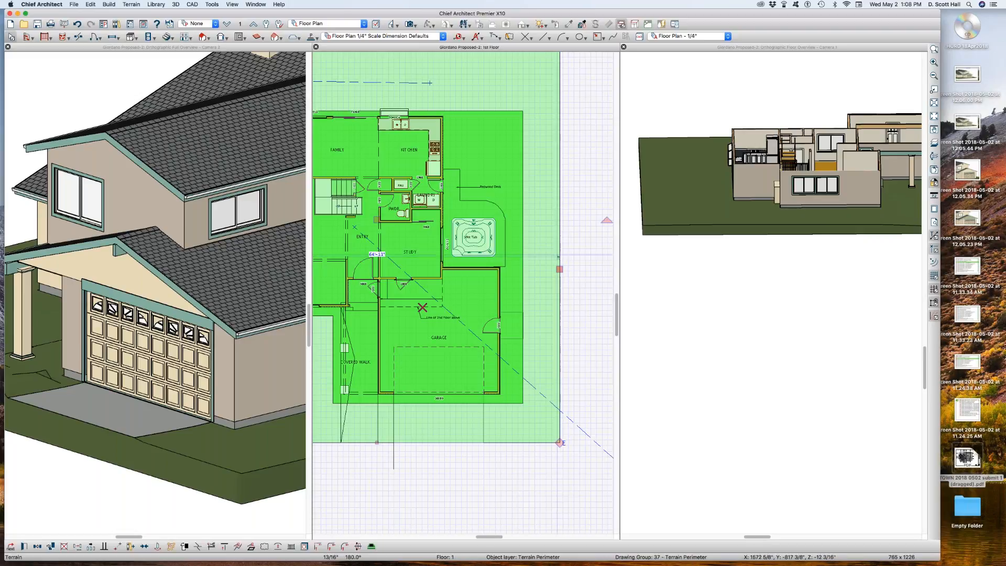
{"action": "left_click", "coordinate": [561, 282]}
{"action": "left_click", "coordinate": [561, 282]}
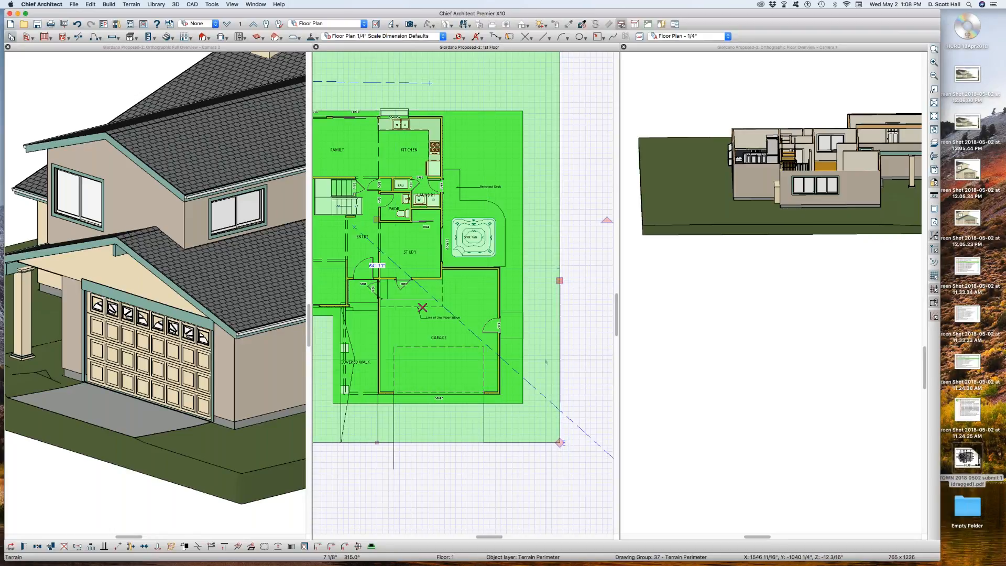
{"action": "left_click", "coordinate": [558, 293]}
{"action": "key", "text": "Escape"}
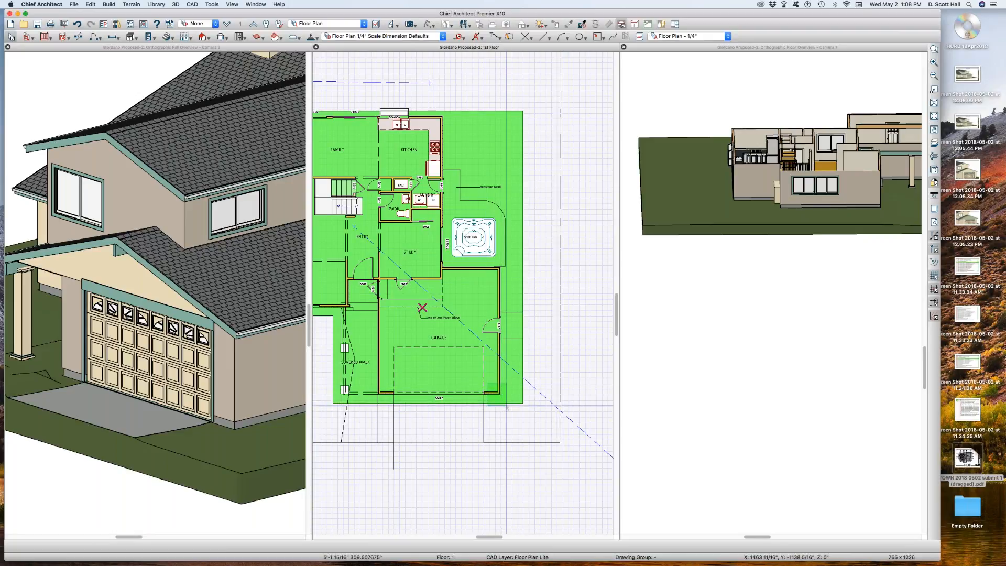
Set the terrain perimeter's subfloor height above terrain to -20".
{"action": "left_click", "coordinate": [559, 443]}
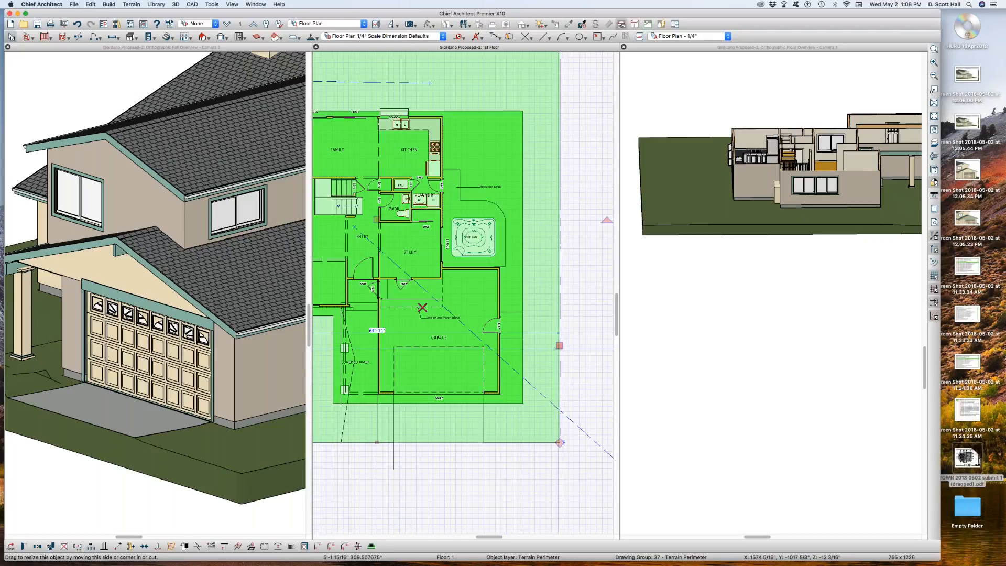
{"action": "double_click", "coordinate": [560, 443]}
{"action": "type", "text": "-20"}
{"action": "key", "text": "Return"}
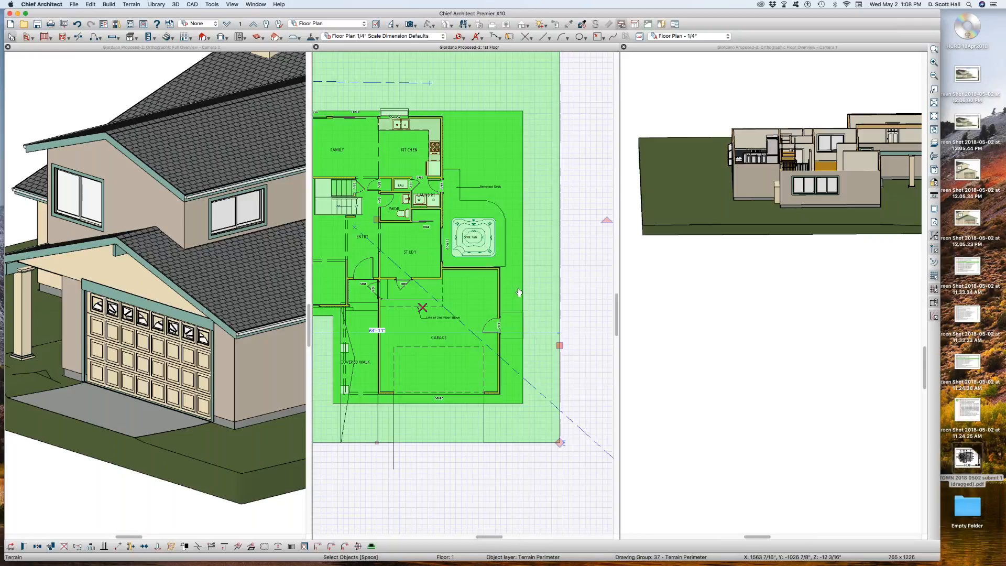
Set the elevation of the green elevation region to 12".
{"action": "left_click", "coordinate": [520, 291]}
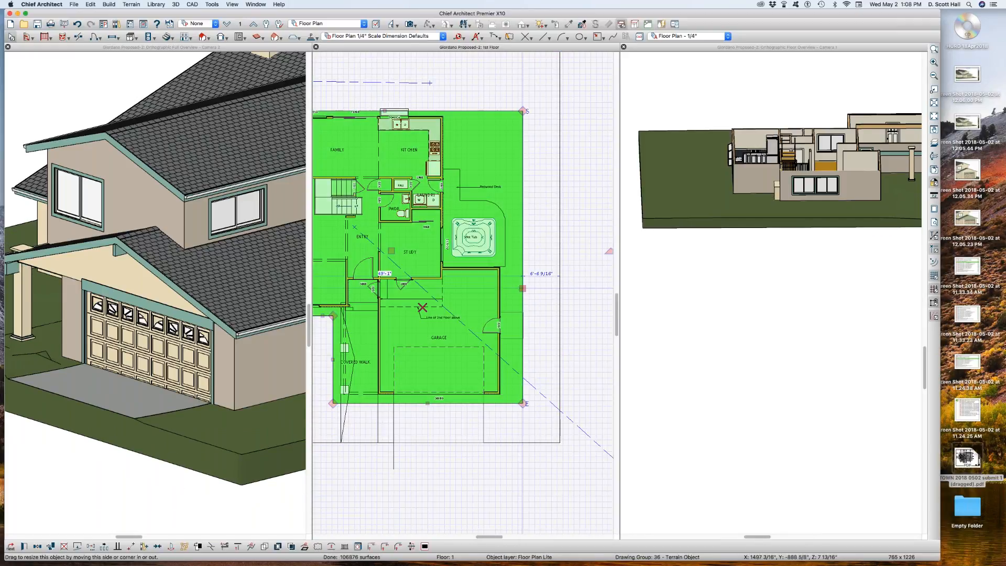
{"action": "key", "text": "super+e"}
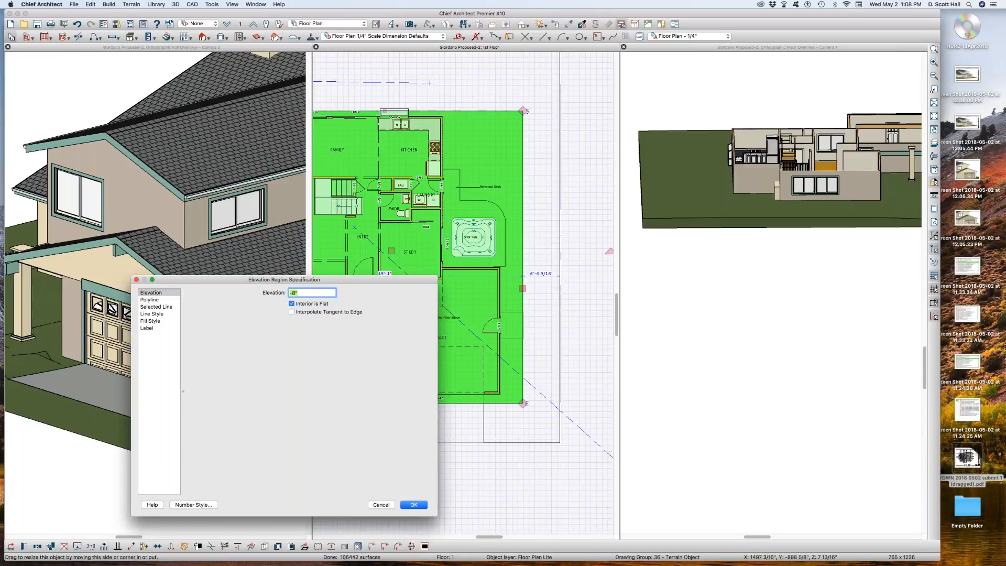
{"action": "type", "text": "-"}
{"action": "type", "text": "12"}
{"action": "key", "text": "Return"}
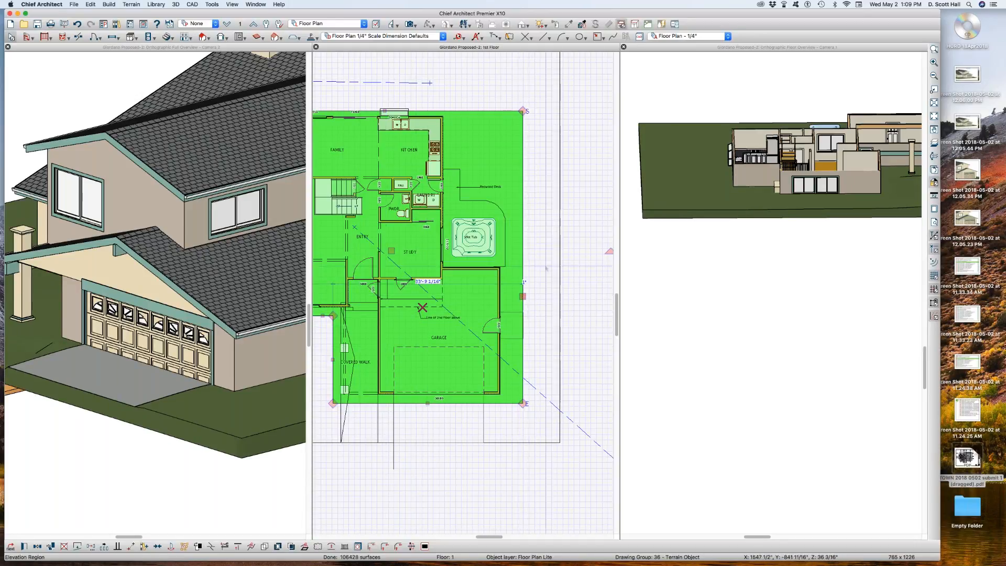
Set the terrain perimeter's subfloor height above terrain to 20".
{"action": "double_click", "coordinate": [560, 307]}
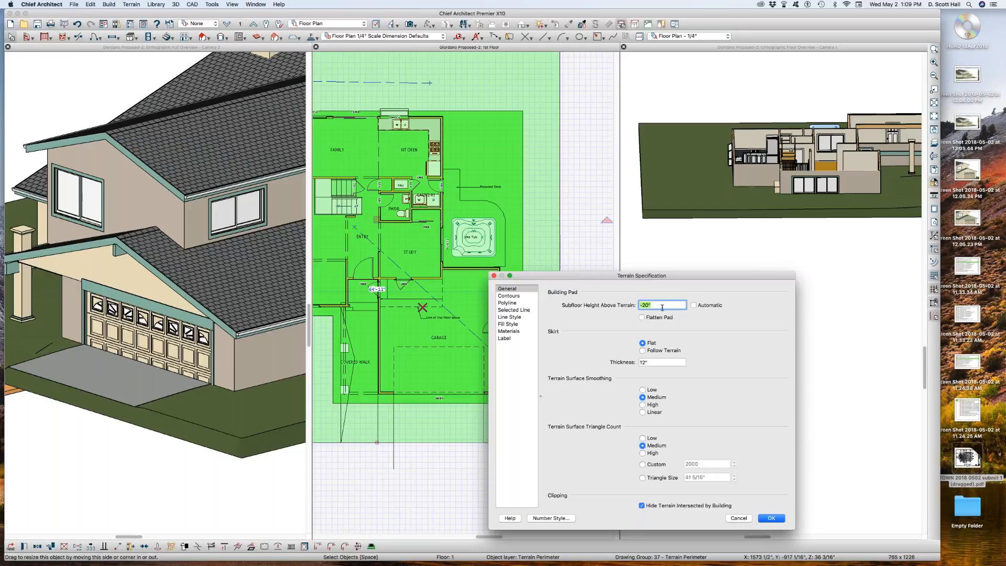
{"action": "key", "text": "BackSpace"}
{"action": "type", "text": "20"}
{"action": "key", "text": "Tab"}
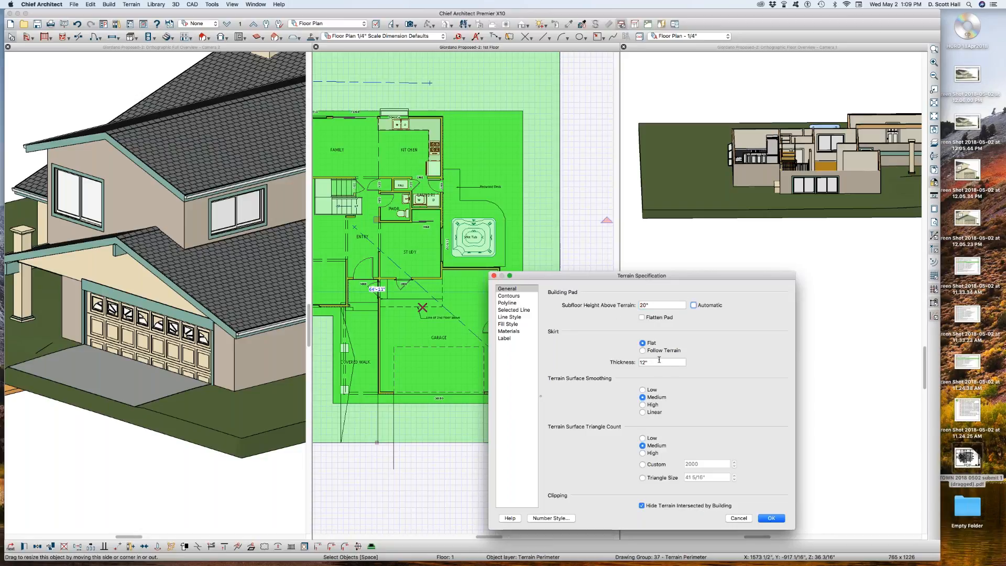
{"action": "left_click", "coordinate": [773, 518]}
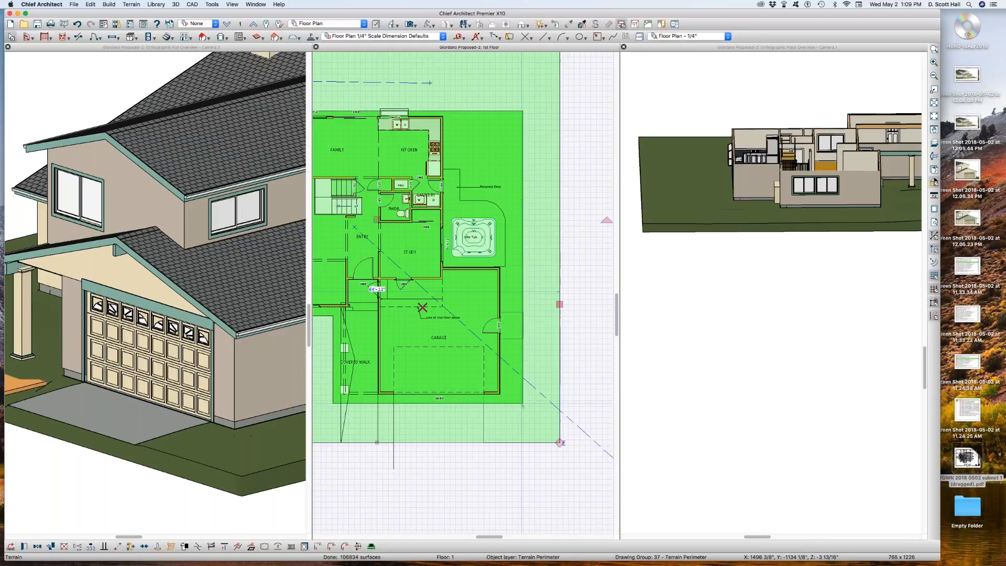
Review the elevation and flat-interior settings of the green elevation region without changing them.
{"action": "left_click", "coordinate": [524, 396]}
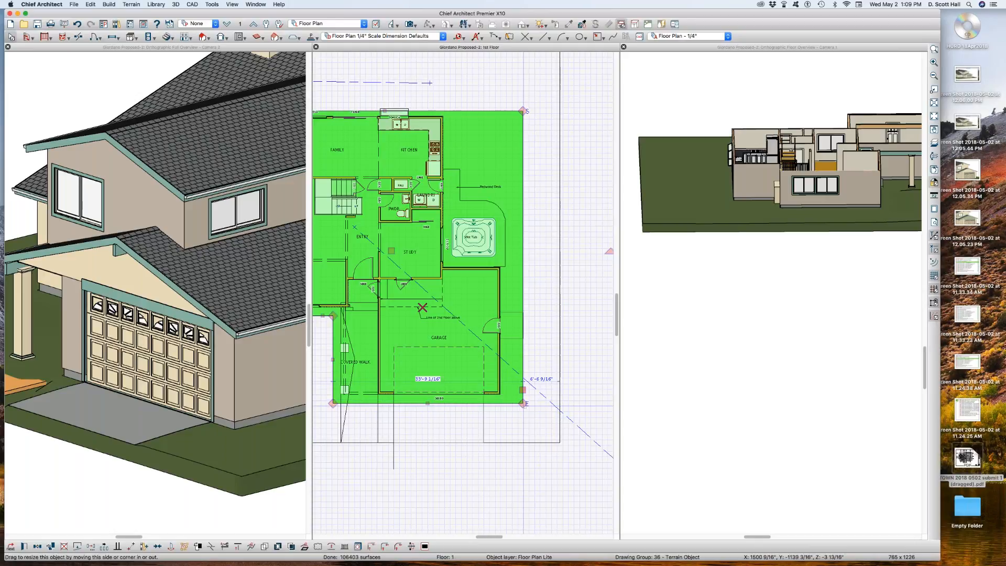
{"action": "double_click", "coordinate": [523, 405]}
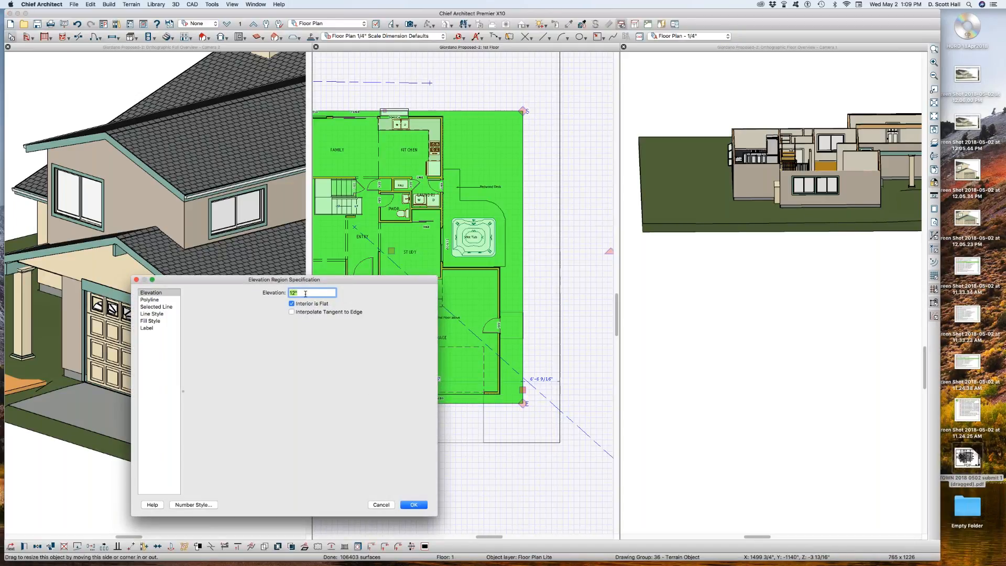
{"action": "left_click", "coordinate": [412, 504]}
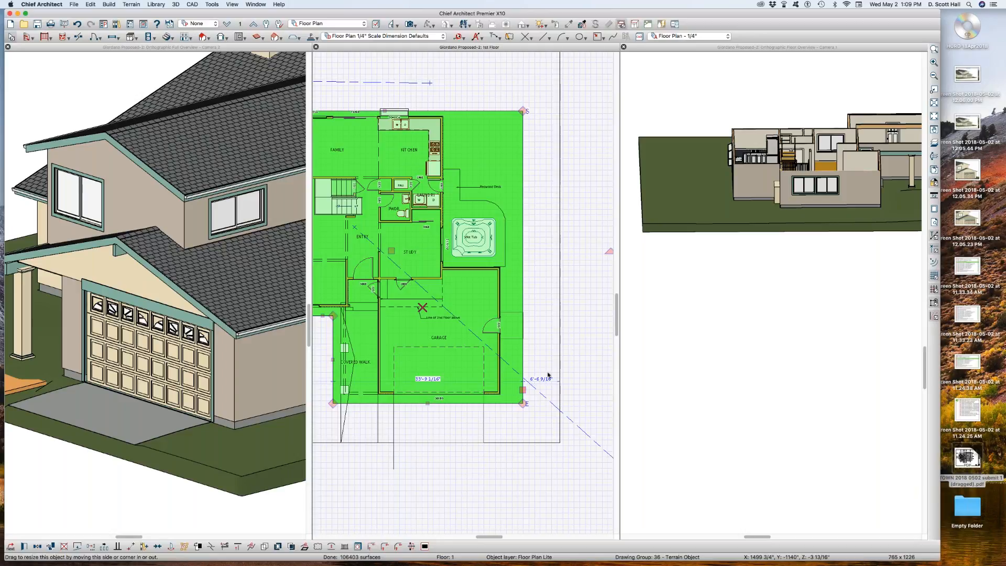
{"action": "scroll", "coordinate": [545, 376], "scroll_direction": "down", "scroll_amount": 3}
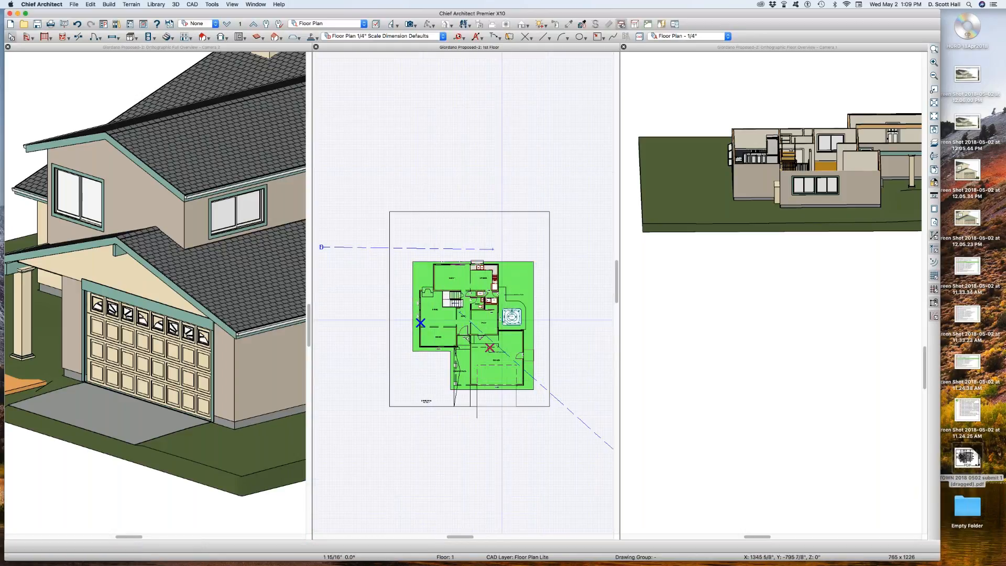
{"action": "left_click", "coordinate": [521, 260]}
{"action": "double_click", "coordinate": [521, 261]}
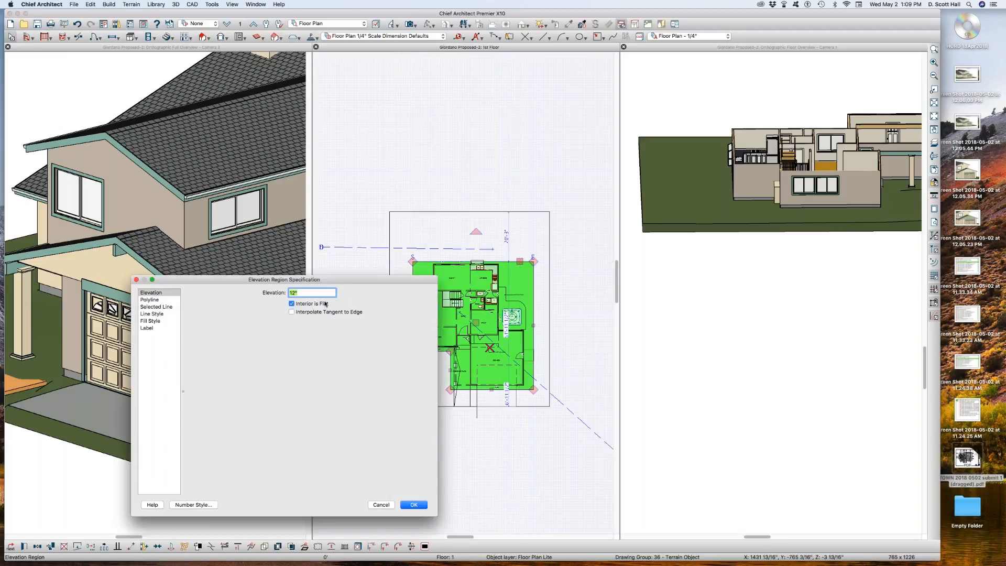
{"action": "left_click", "coordinate": [388, 506]}
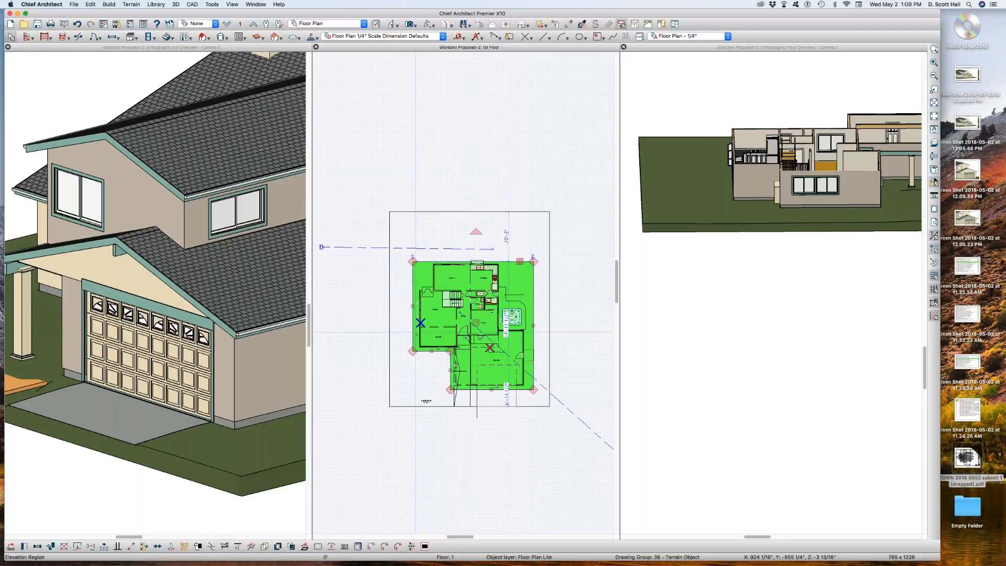
Create a cross section view through the house that shows the terrain edge beside the foundation.
{"action": "key", "text": "c"}
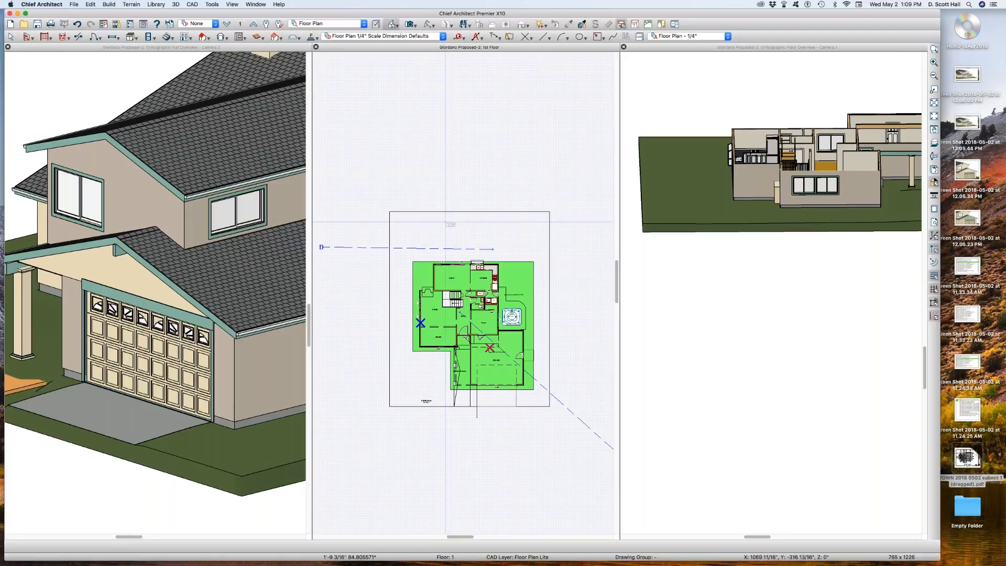
{"action": "left_click_drag", "start_coordinate": [442, 320], "coordinate": [437, 201]}
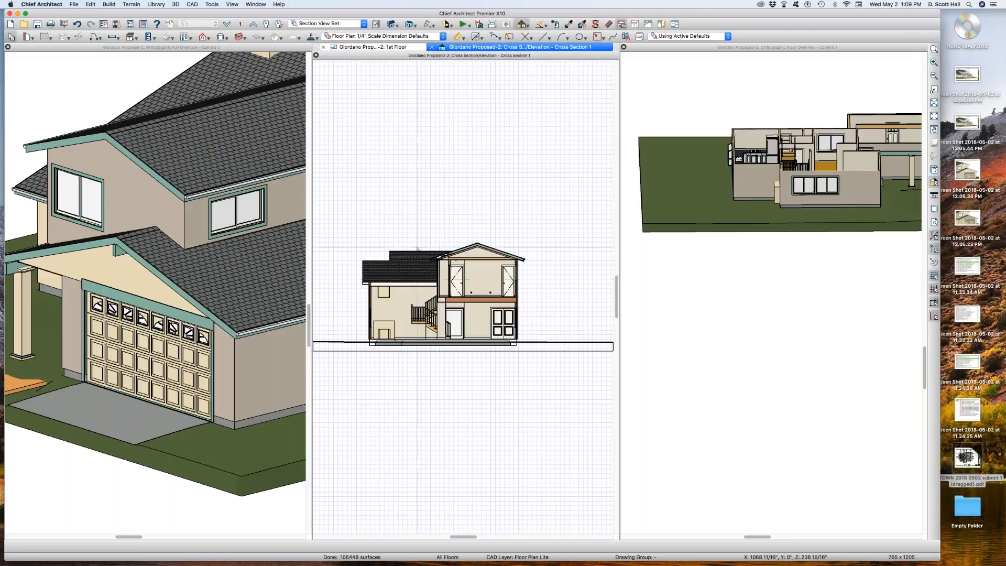
{"action": "scroll", "coordinate": [457, 273], "scroll_direction": "down", "scroll_amount": 3}
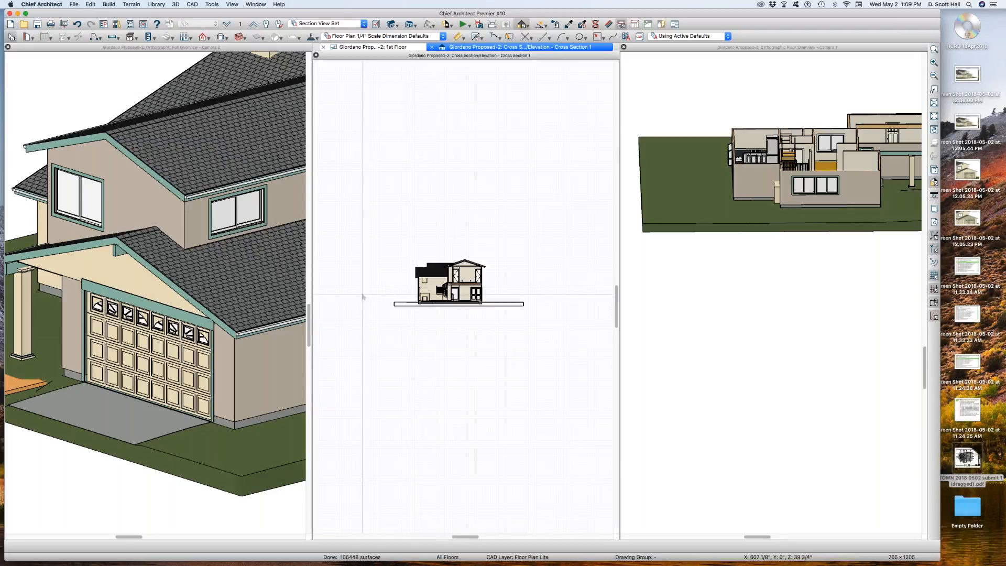
{"action": "scroll", "coordinate": [362, 295], "scroll_direction": "up", "scroll_amount": 5}
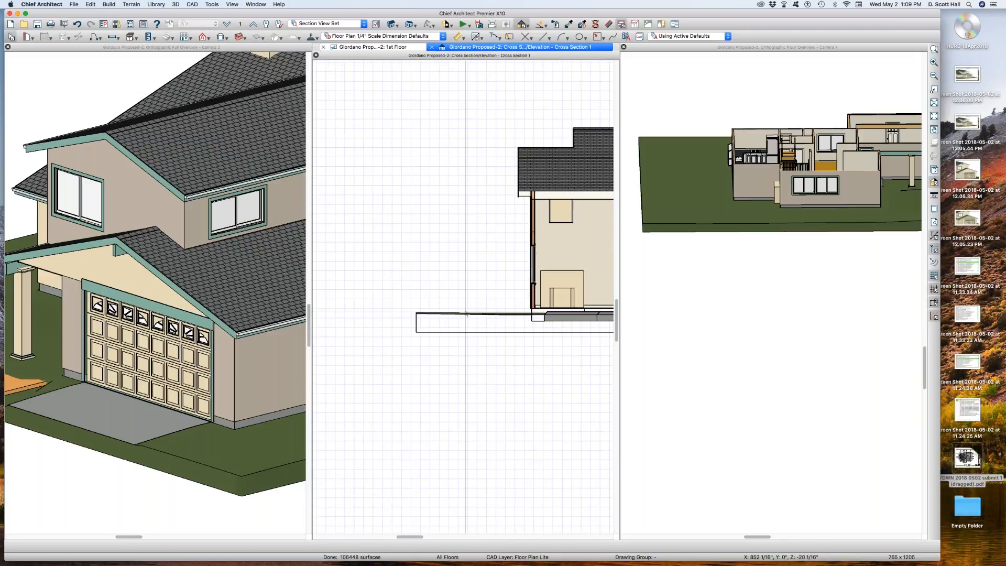
{"action": "scroll", "coordinate": [504, 314], "scroll_direction": "up", "scroll_amount": 1}
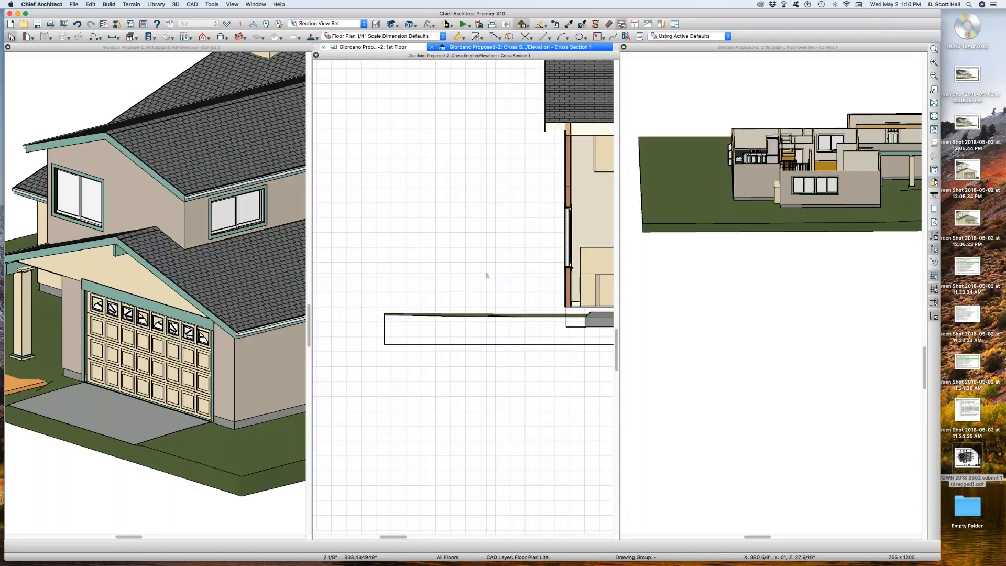
Draw a rectangle outward from the foundation along the terrain in the cross section, turning on the Floor Plan Lite layer's display.
{"action": "key", "text": "r"}
{"action": "left_click_drag", "start_coordinate": [570, 307], "coordinate": [362, 312]}
{"action": "key", "text": "Escape"}
{"action": "left_click_drag", "start_coordinate": [584, 306], "coordinate": [314, 322]}
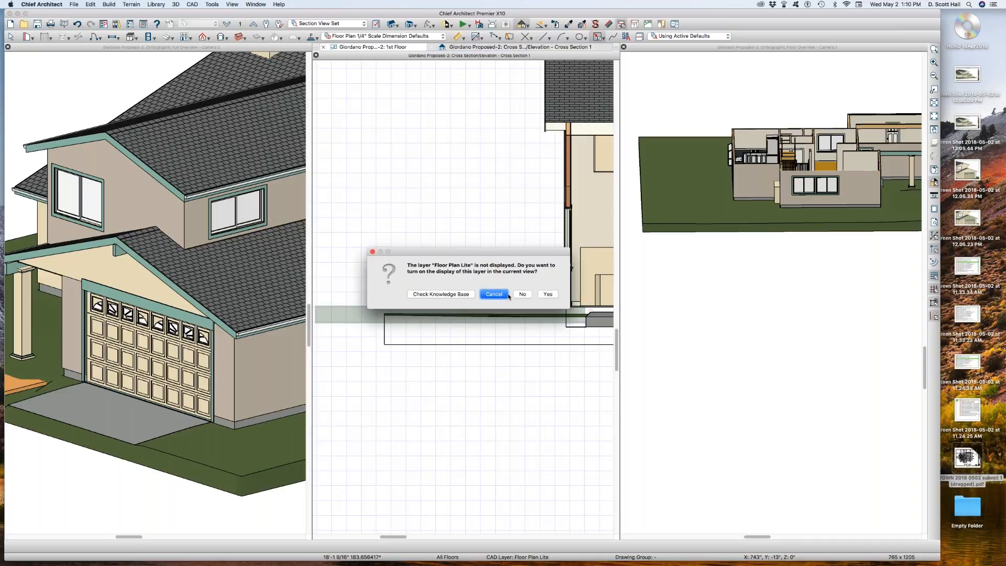
{"action": "left_click", "coordinate": [547, 294]}
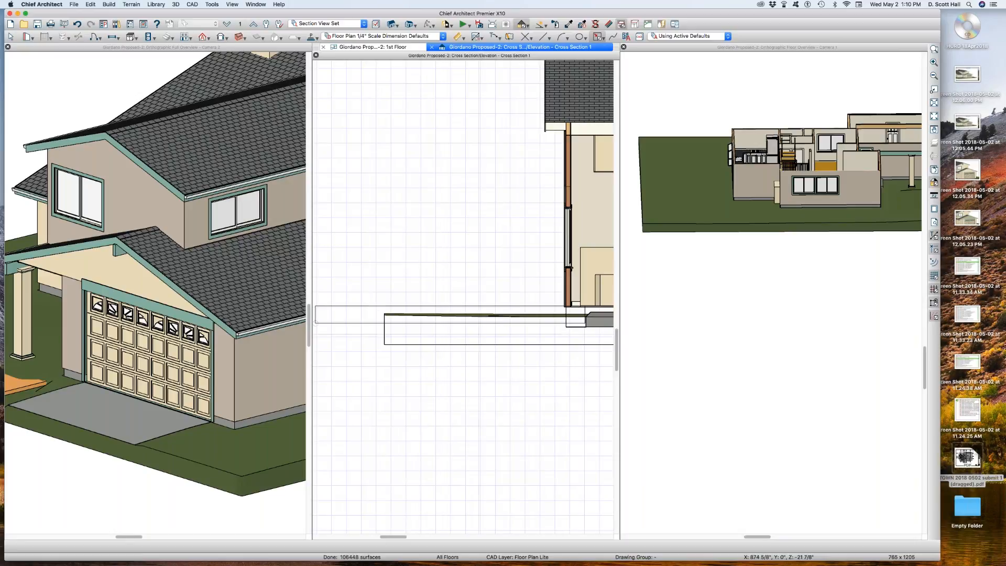
Set the height of the rectangle in the cross section to 8".
{"action": "key", "text": "space"}
{"action": "left_click", "coordinate": [374, 323]}
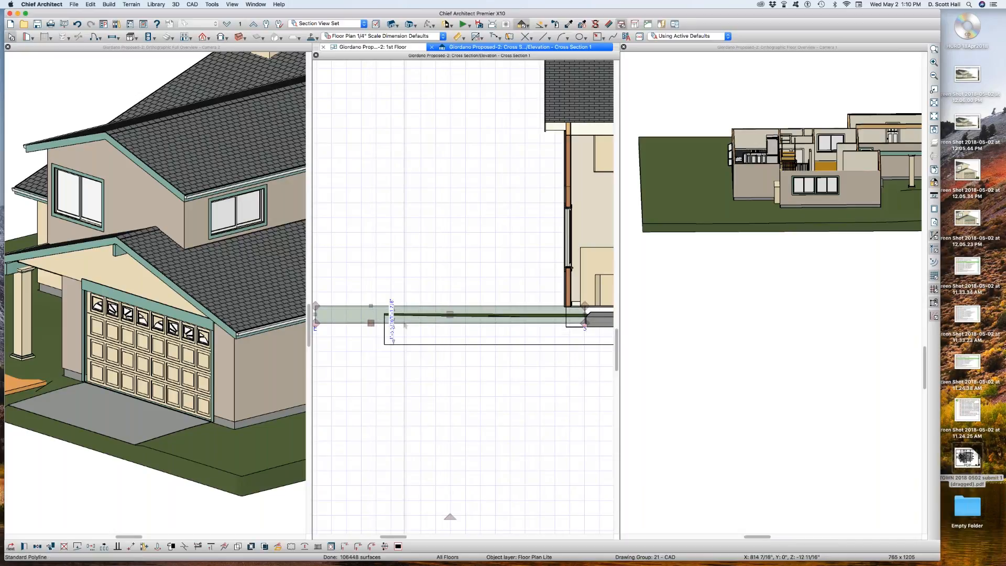
{"action": "scroll", "coordinate": [390, 322], "scroll_direction": "up", "scroll_amount": 2}
{"action": "left_click", "coordinate": [388, 309]}
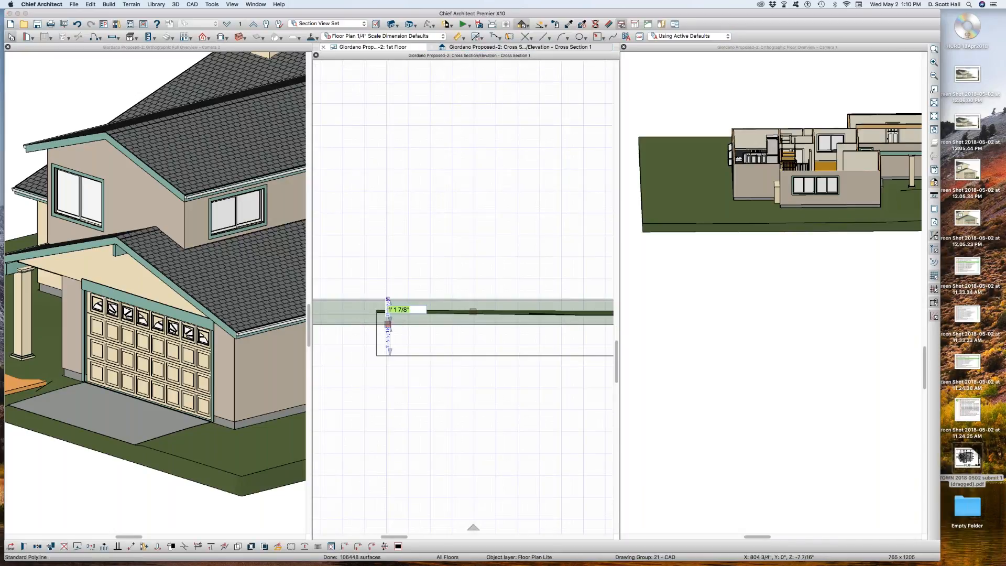
{"action": "type", "text": "8"}
{"action": "key", "text": "Return"}
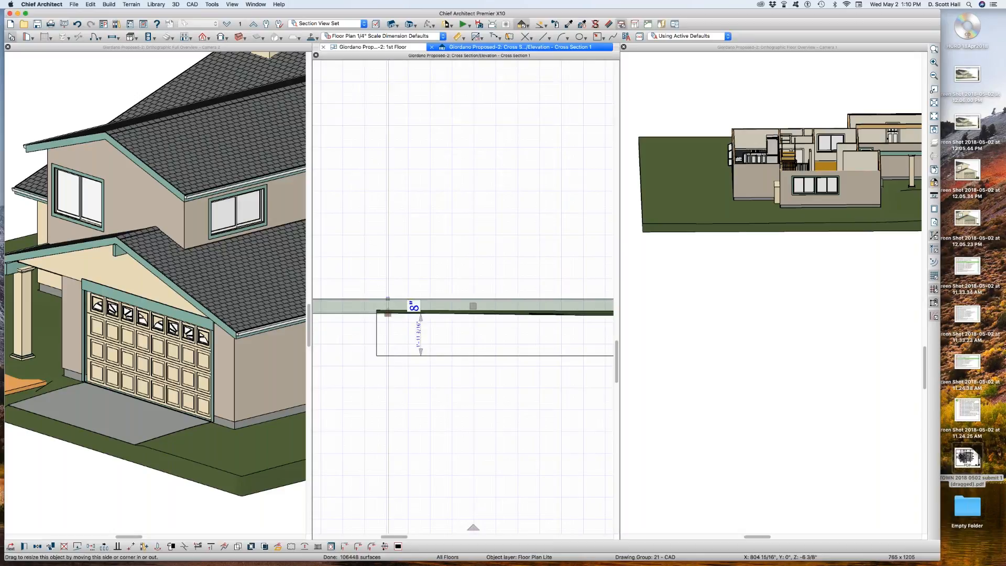
Compare the 8" rectangle with the terrain surface and the footing in the cross section.
{"action": "scroll", "coordinate": [471, 322], "scroll_direction": "down", "scroll_amount": 2}
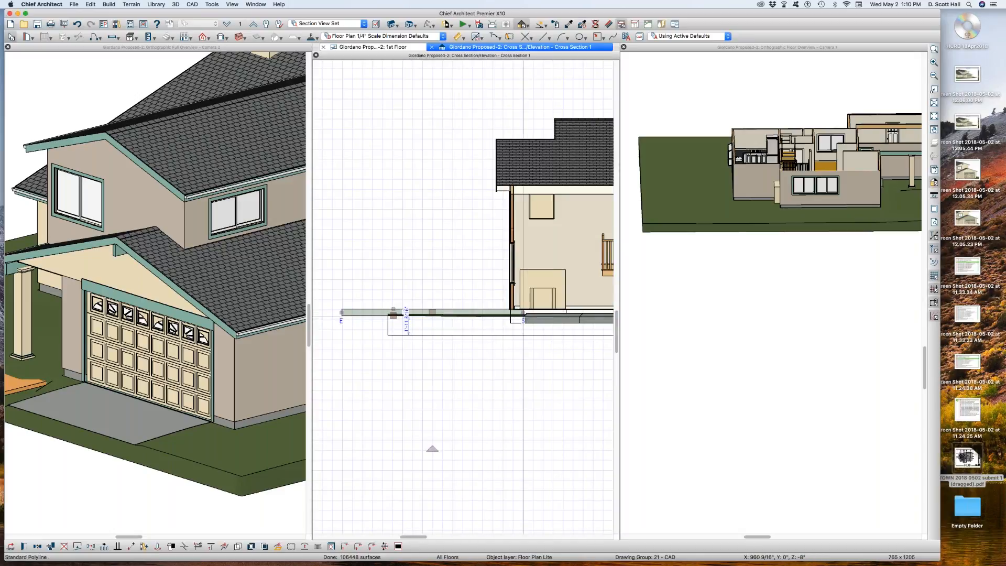
{"action": "scroll", "coordinate": [523, 315], "scroll_direction": "up", "scroll_amount": 2}
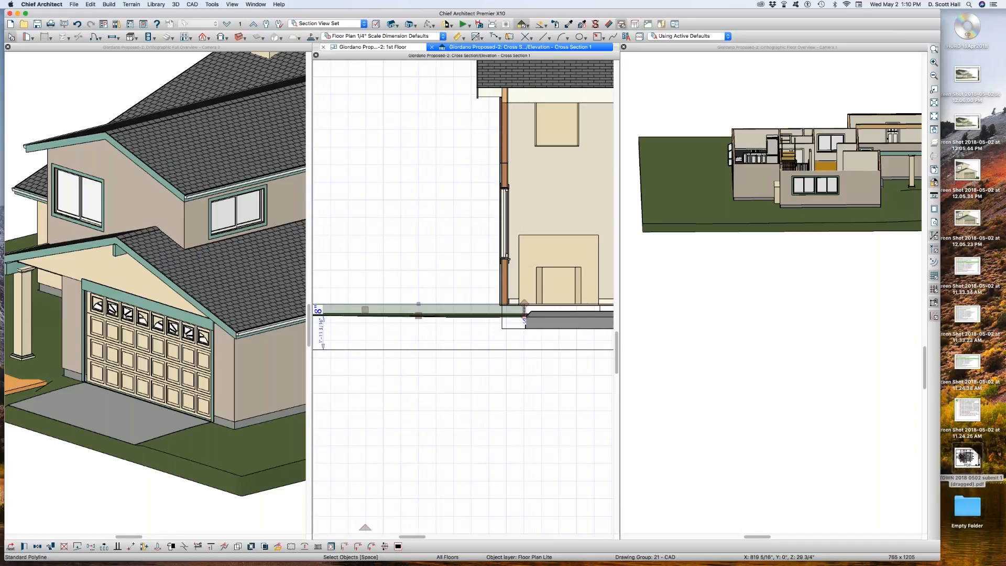
{"action": "key", "text": "super+Tab"}
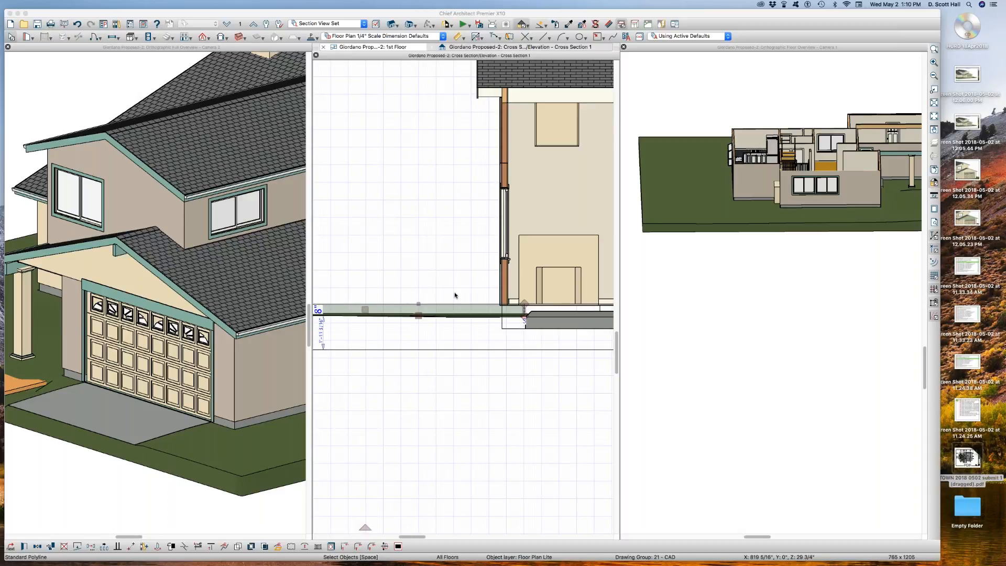
{"action": "scroll", "coordinate": [444, 299], "scroll_direction": "down", "scroll_amount": 1}
{"action": "scroll", "coordinate": [444, 299], "scroll_direction": "down", "scroll_amount": 1}
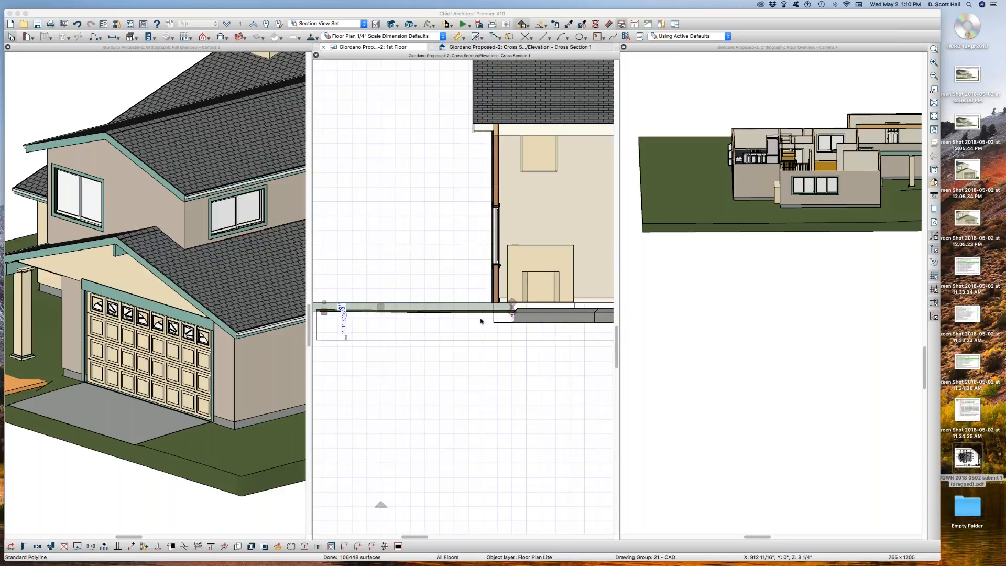
{"action": "scroll", "coordinate": [480, 320], "scroll_direction": "down", "scroll_amount": 1}
{"action": "scroll", "coordinate": [482, 323], "scroll_direction": "down", "scroll_amount": 1}
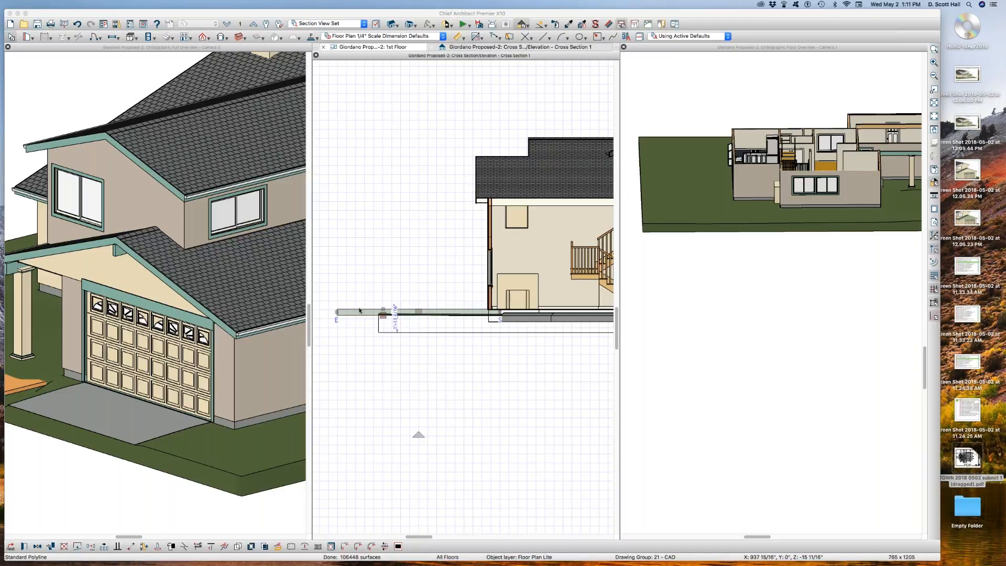
Review the terrain perimeter's general settings from the floor overview without changing them.
{"action": "left_click", "coordinate": [675, 205]}
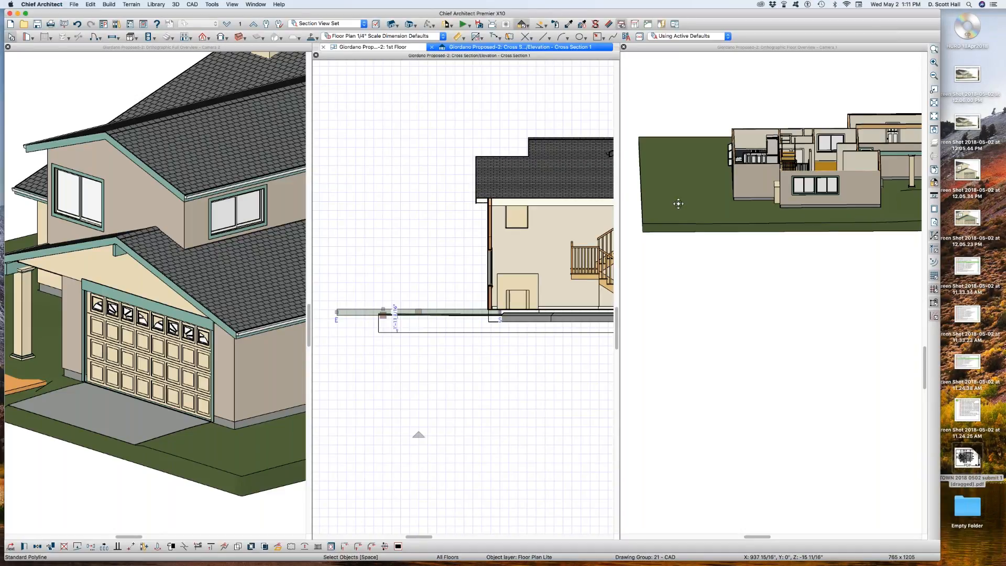
{"action": "left_click", "coordinate": [692, 212]}
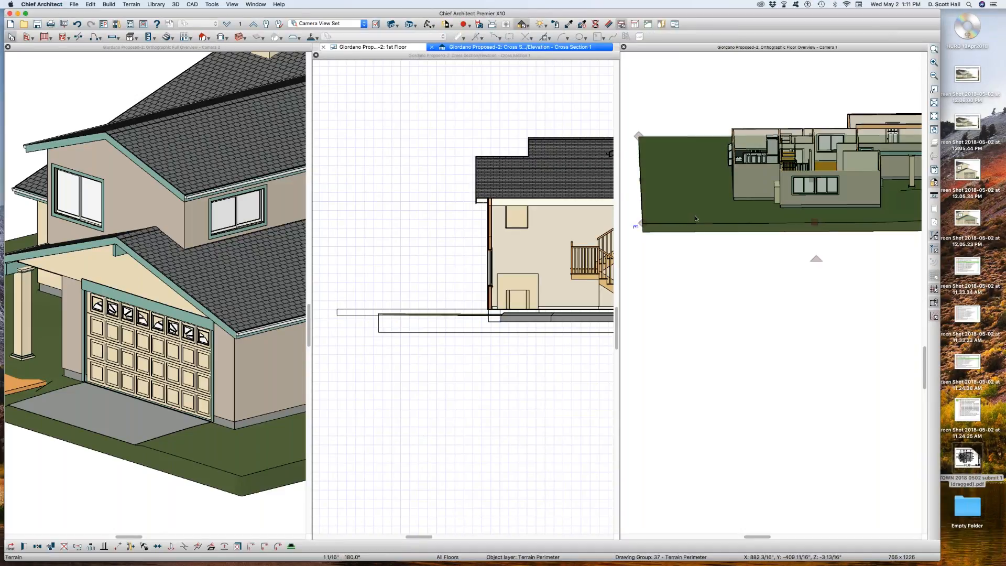
{"action": "double_click", "coordinate": [695, 218]}
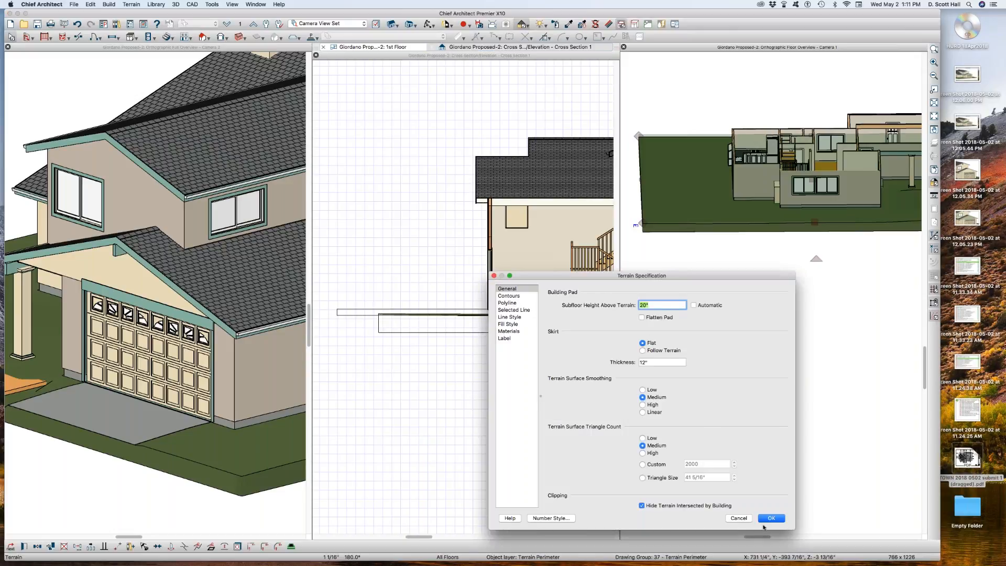
{"action": "left_click", "coordinate": [737, 518]}
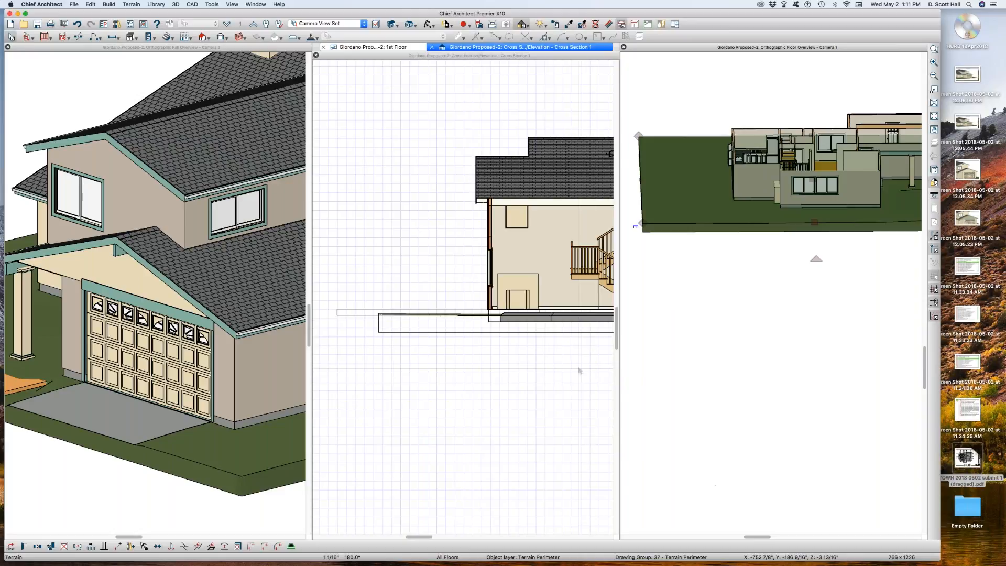
Close the full overview camera view to enlarge the remaining views.
{"action": "left_click", "coordinate": [460, 421]}
{"action": "scroll", "coordinate": [176, 360], "scroll_direction": "down", "scroll_amount": 3}
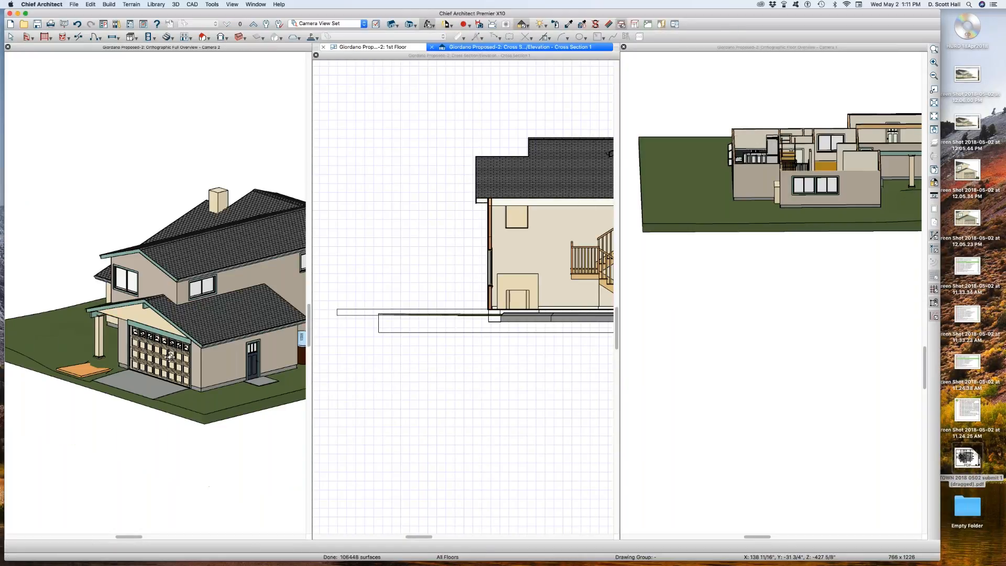
{"action": "key", "text": "super+w"}
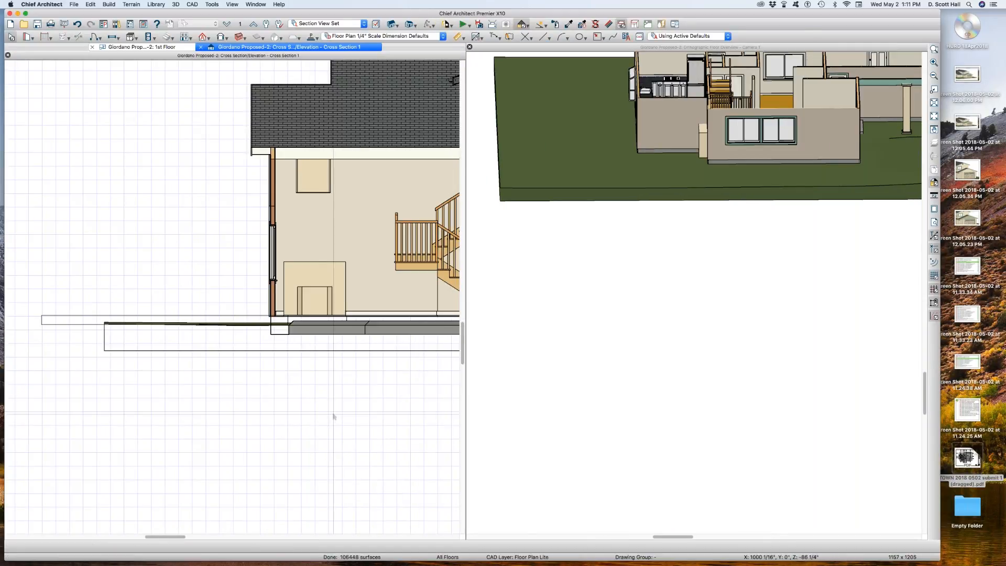
{"action": "scroll", "coordinate": [324, 401], "scroll_direction": "down", "scroll_amount": 2}
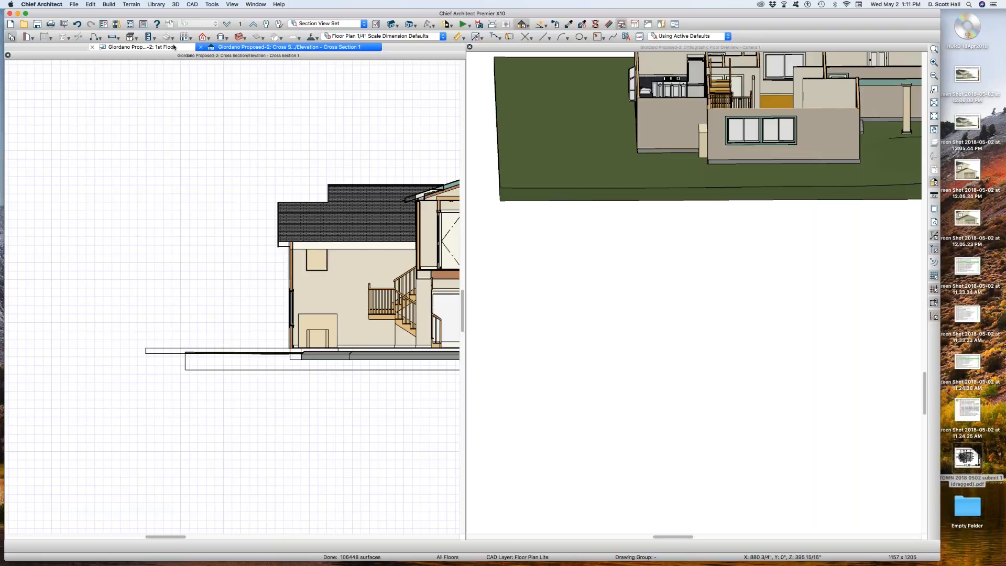
Raise the terrain by reducing the terrain perimeter's subfloor height in the first floor plan.
{"action": "left_click", "coordinate": [140, 47]}
{"action": "scroll", "coordinate": [343, 315], "scroll_direction": "down", "scroll_amount": 2}
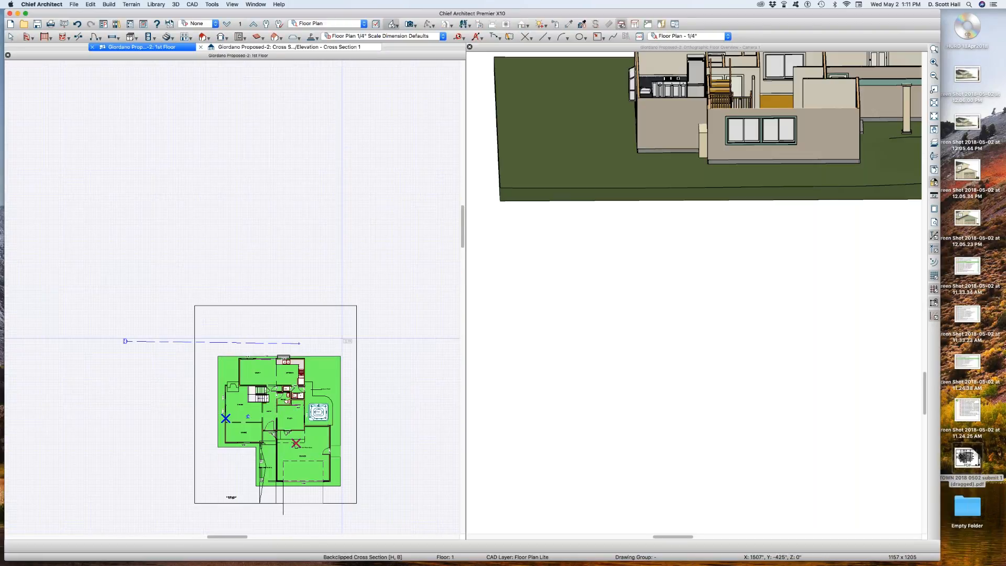
{"action": "double_click", "coordinate": [334, 304]}
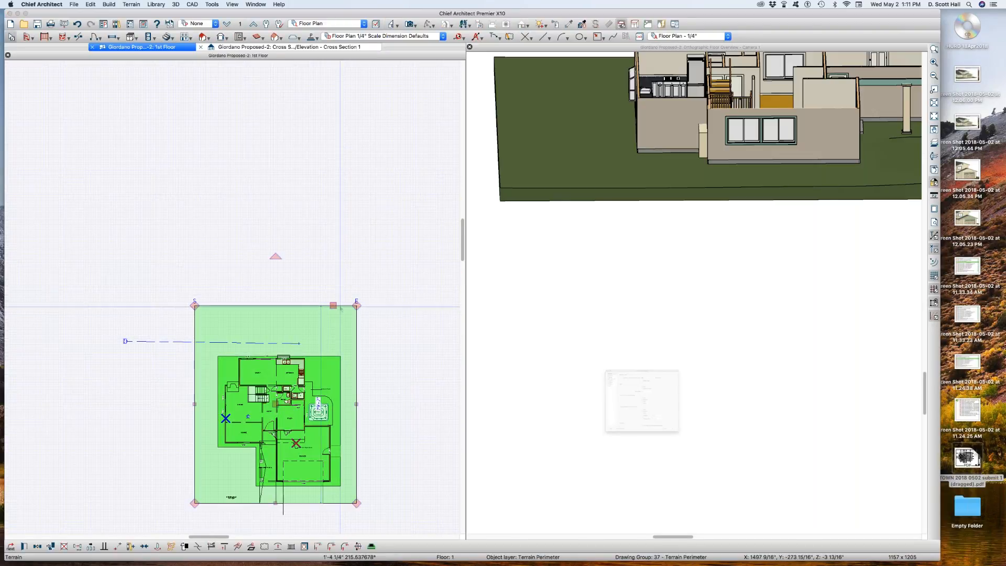
{"action": "key", "text": "Return"}
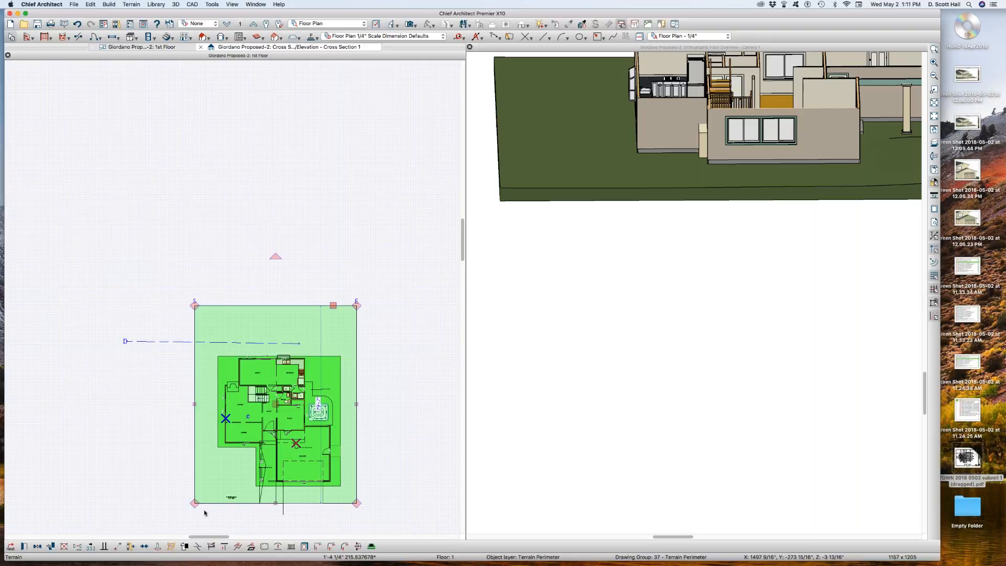
Lower the elevation of the green elevation region and inspect the exposed foundation under the windowed wall.
{"action": "left_click", "coordinate": [332, 357]}
{"action": "key", "text": "super+e"}
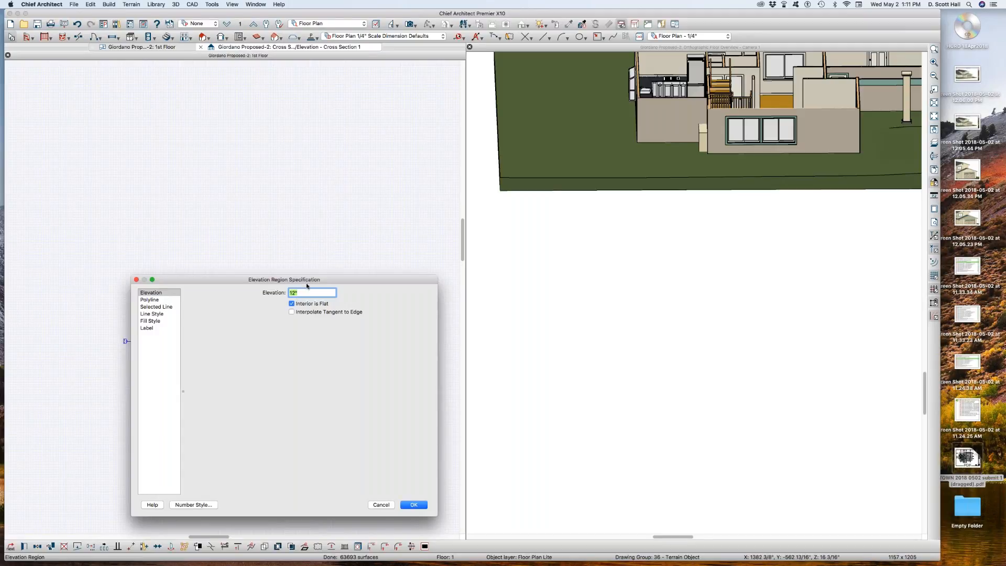
{"action": "key", "text": "Tab"}
{"action": "left_click", "coordinate": [413, 505]}
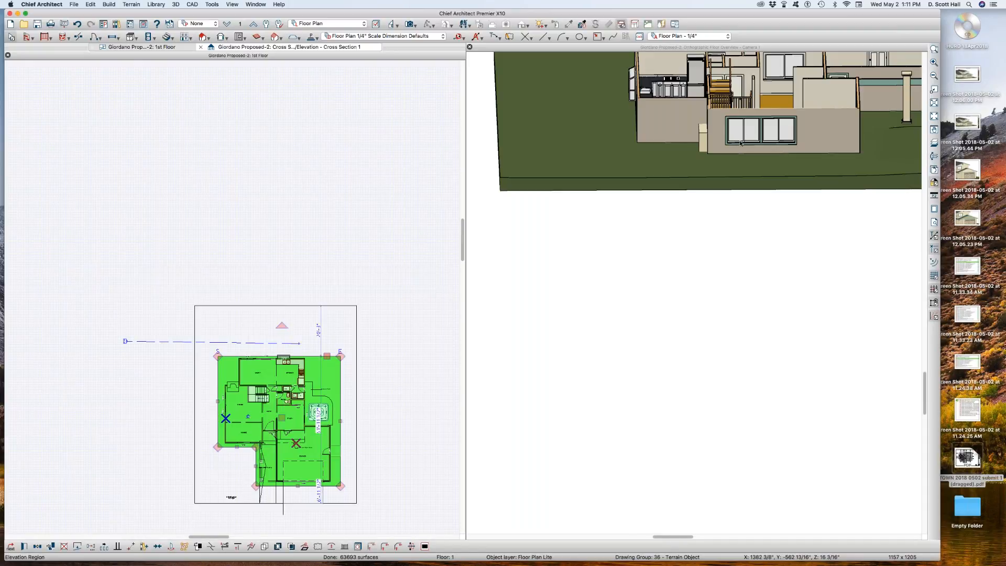
{"action": "scroll", "coordinate": [740, 143], "scroll_direction": "up", "scroll_amount": 8}
{"action": "scroll", "coordinate": [622, 231], "scroll_direction": "down", "scroll_amount": 5}
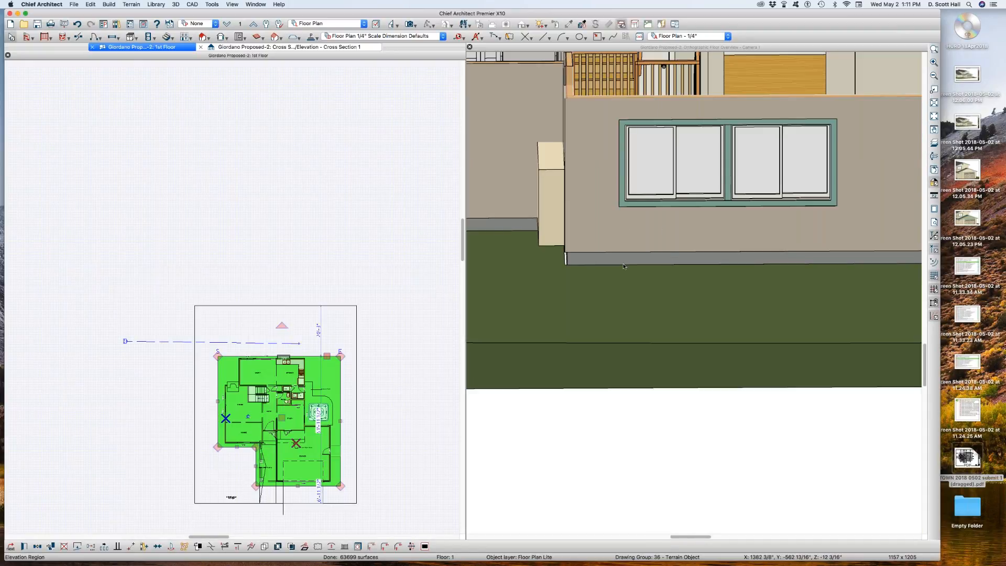
{"action": "scroll", "coordinate": [662, 230], "scroll_direction": "down", "scroll_amount": 2}
Draw a rectangle just inside the terrain perimeter and convert it to an elevation line.
{"action": "left_click", "coordinate": [185, 317]}
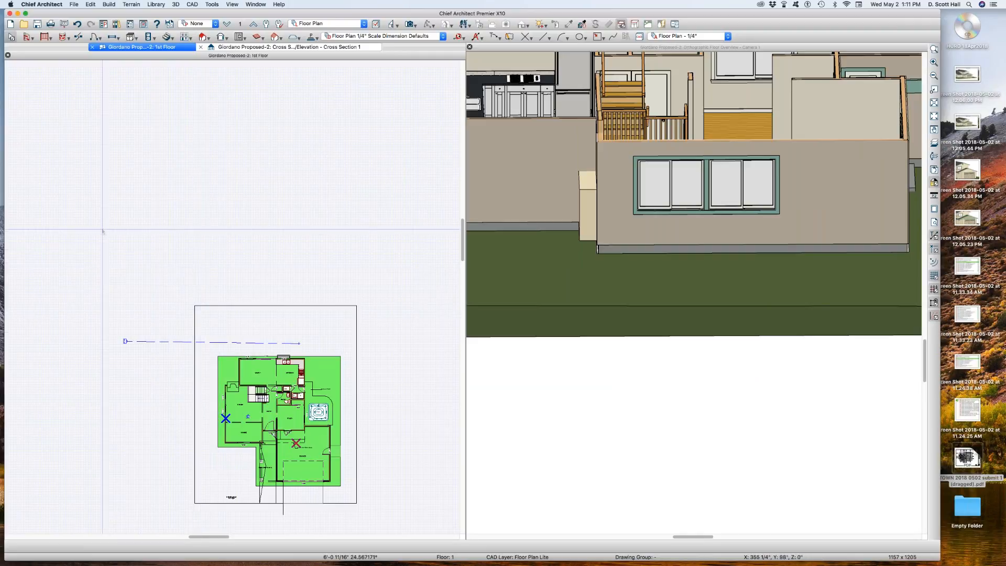
{"action": "left_click_drag", "start_coordinate": [200, 310], "coordinate": [352, 493]}
{"action": "right_click", "coordinate": [326, 311]}
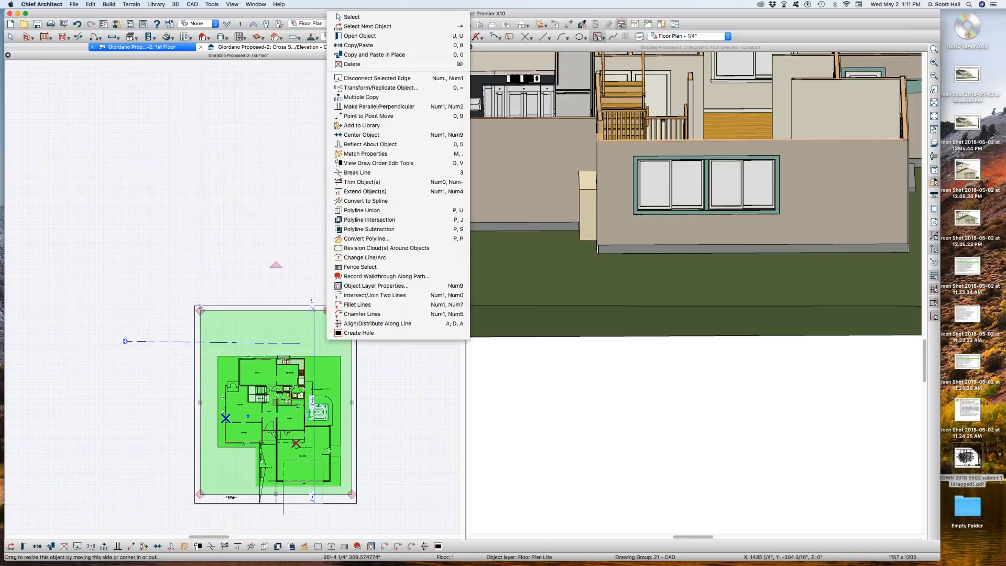
{"action": "left_click", "coordinate": [366, 240]}
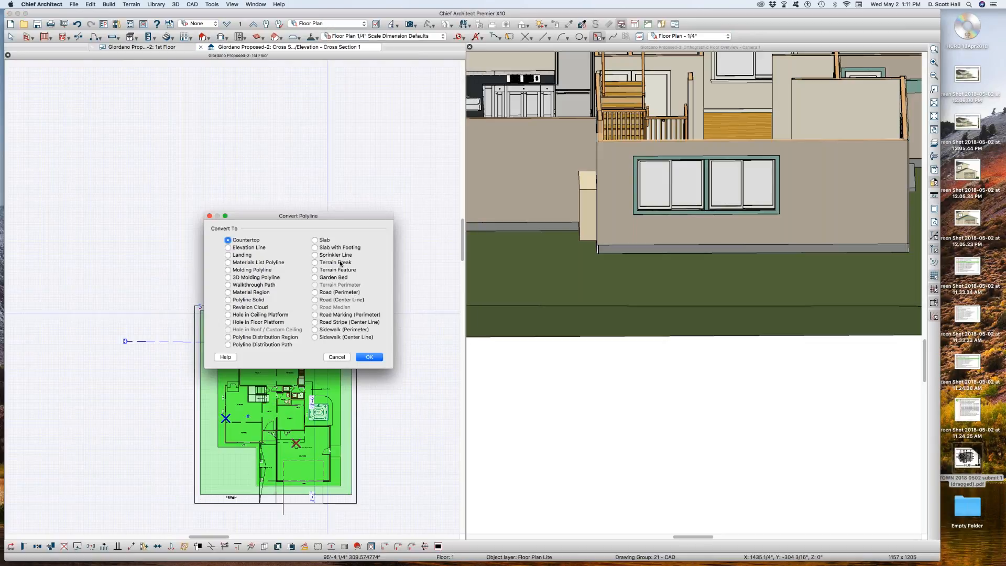
{"action": "left_click", "coordinate": [261, 249]}
{"action": "left_click", "coordinate": [372, 359]}
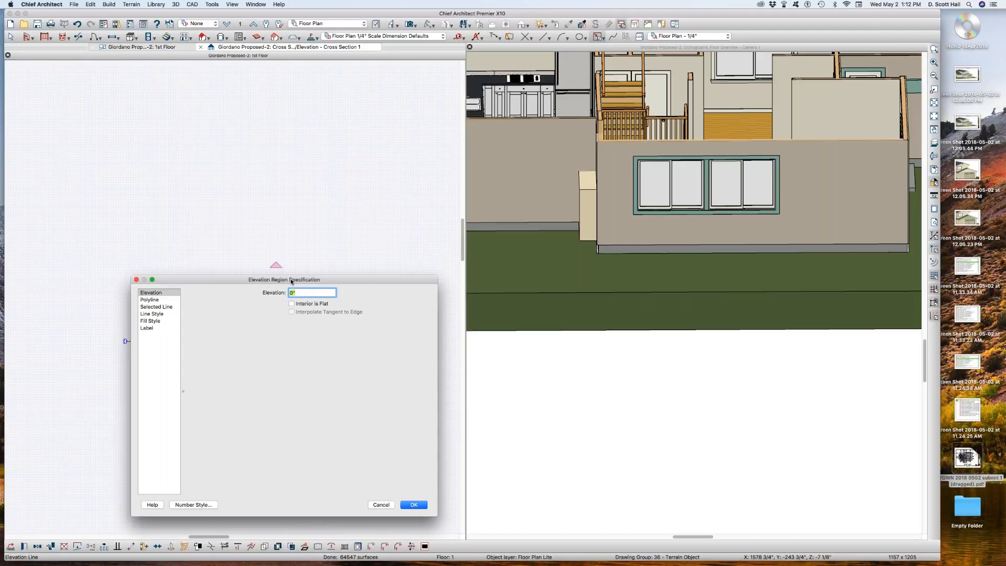
{"action": "key", "text": "Return"}
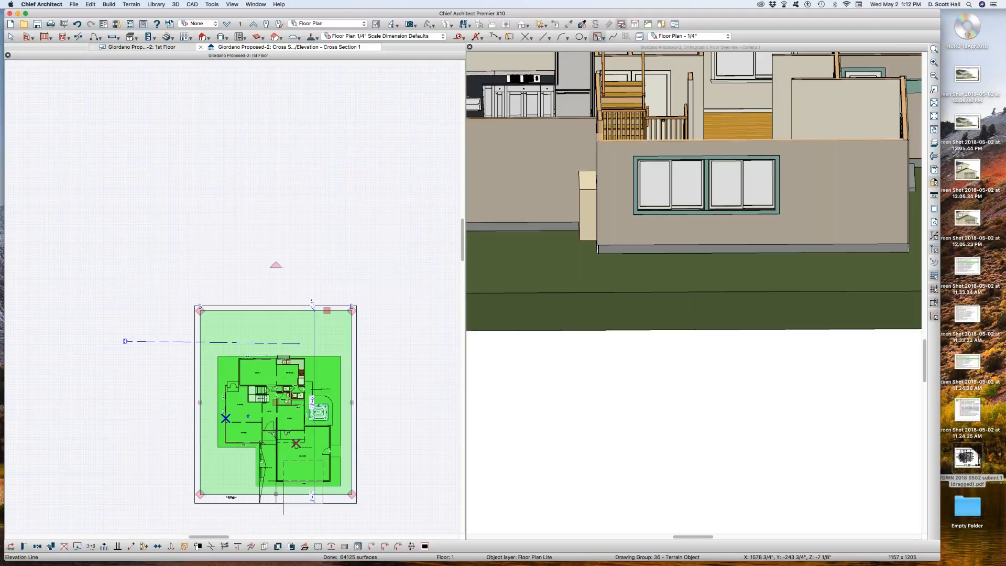
Examine the ground slope around the house in the floor overview, including the garage and driveway side.
{"action": "left_click", "coordinate": [224, 235]}
{"action": "scroll", "coordinate": [604, 288], "scroll_direction": "down", "scroll_amount": 8}
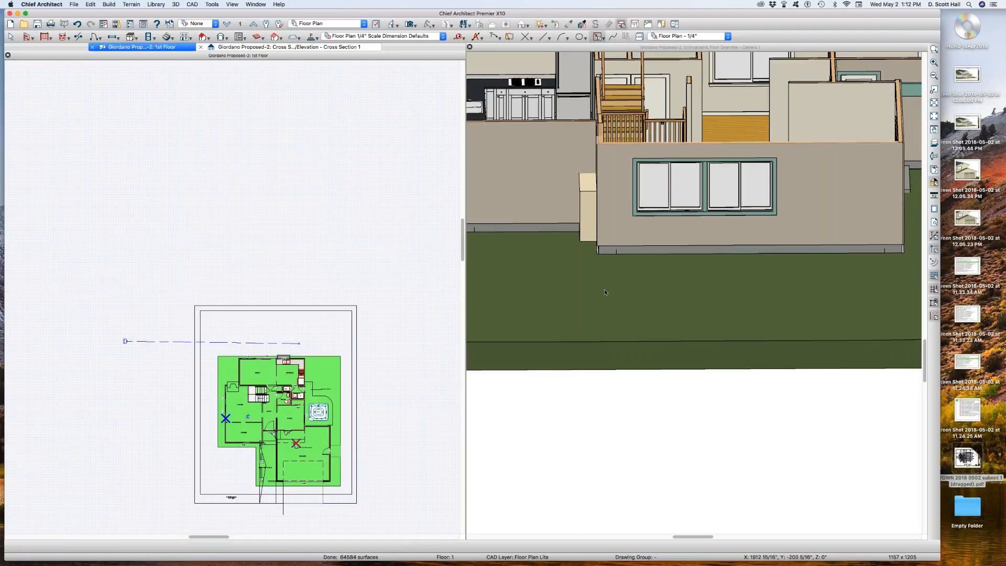
{"action": "left_click", "coordinate": [577, 278]}
{"action": "left_click_drag", "start_coordinate": [577, 278], "coordinate": [579, 240]}
{"action": "scroll", "coordinate": [643, 266], "scroll_direction": "up", "scroll_amount": 2}
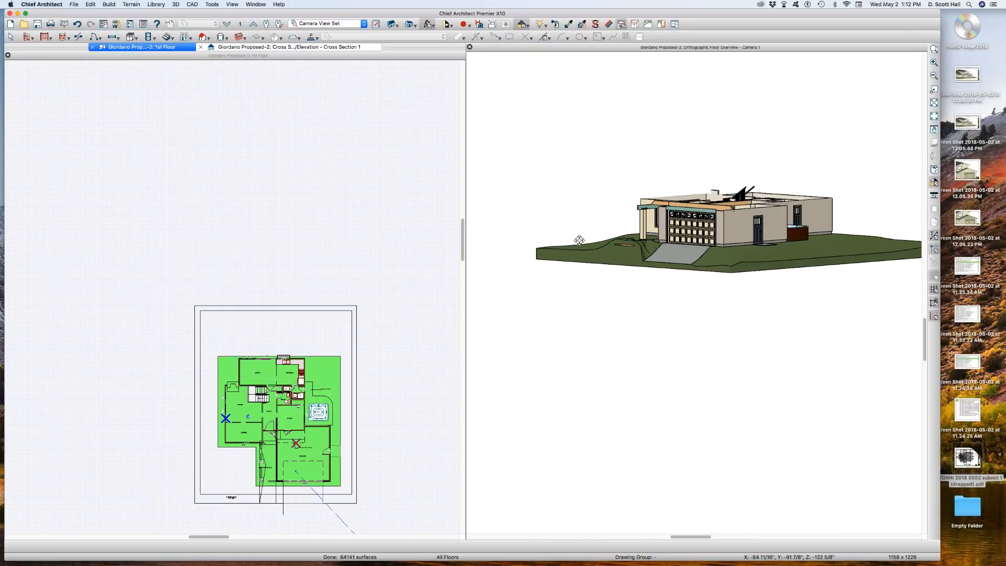
Examine the distorted ground beside the driveway and covered walk in the floor overview.
{"action": "left_click_drag", "start_coordinate": [708, 257], "coordinate": [654, 262]}
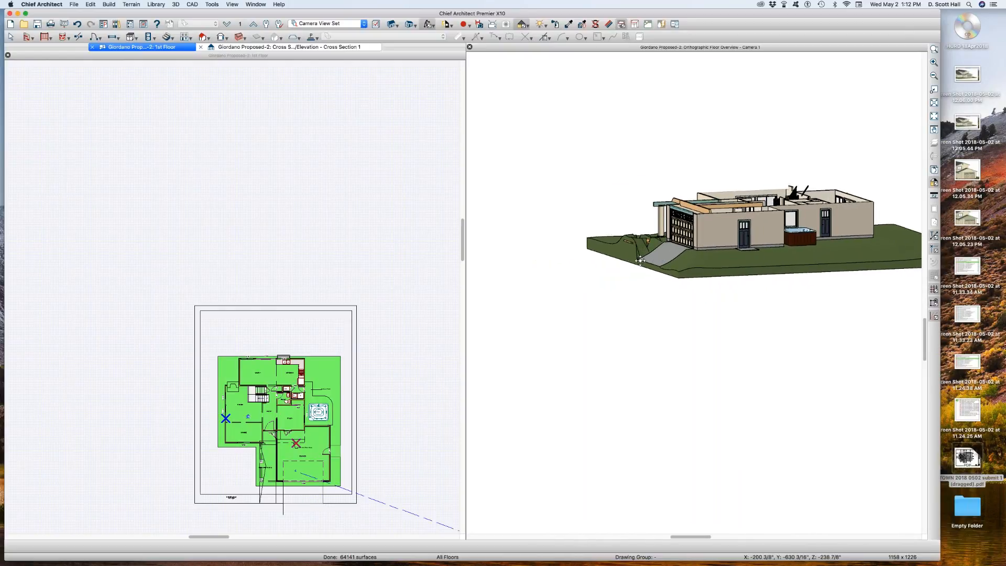
{"action": "scroll", "coordinate": [636, 229], "scroll_direction": "up", "scroll_amount": 4}
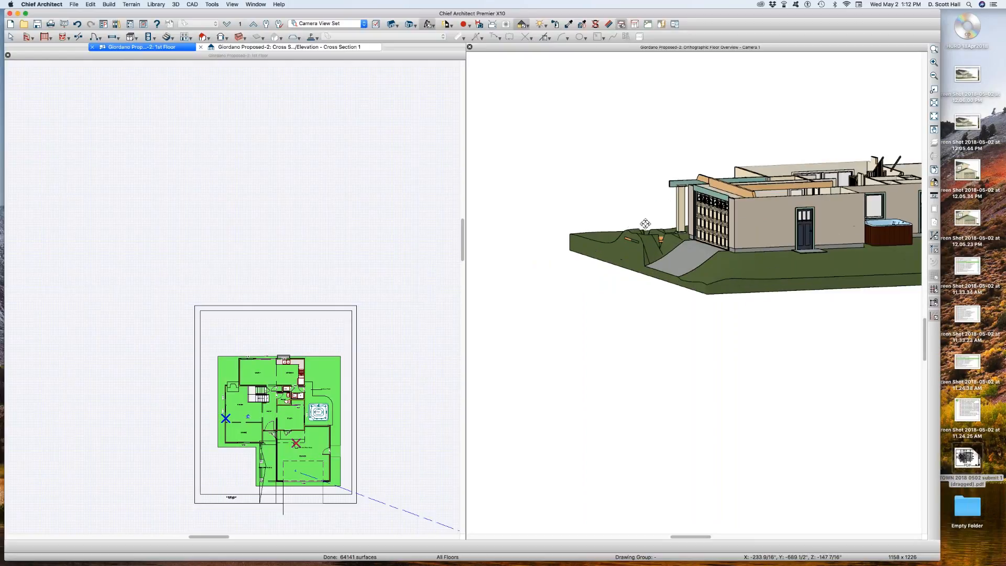
{"action": "left_click_drag", "start_coordinate": [640, 230], "coordinate": [815, 249]}
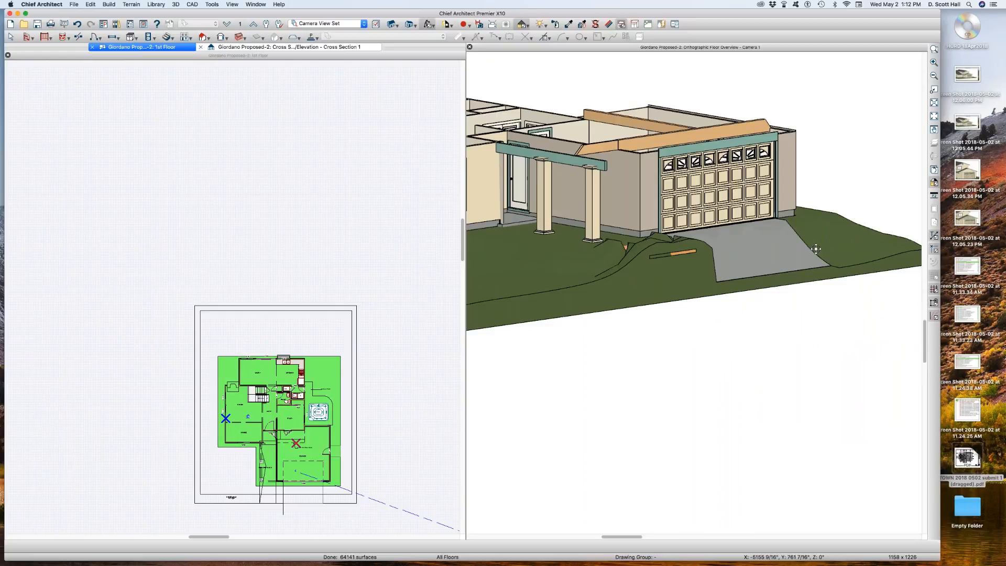
{"action": "scroll", "coordinate": [256, 487], "scroll_direction": "up", "scroll_amount": 5}
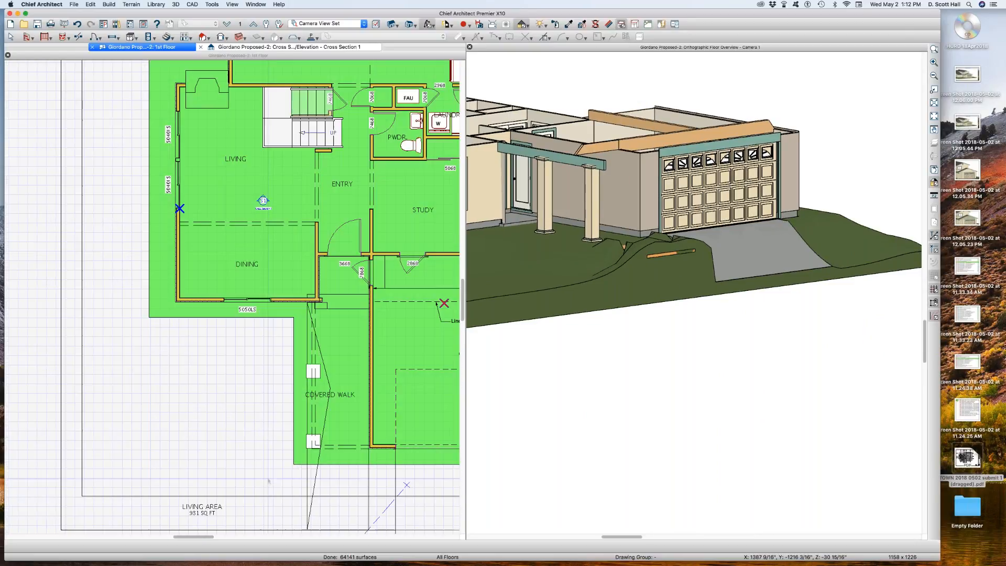
Check the settings of the elevation region over the covered walk, then move the region clear of the house and delete it.
{"action": "left_click", "coordinate": [268, 480]}
{"action": "key", "text": "space"}
{"action": "left_click", "coordinate": [315, 478]}
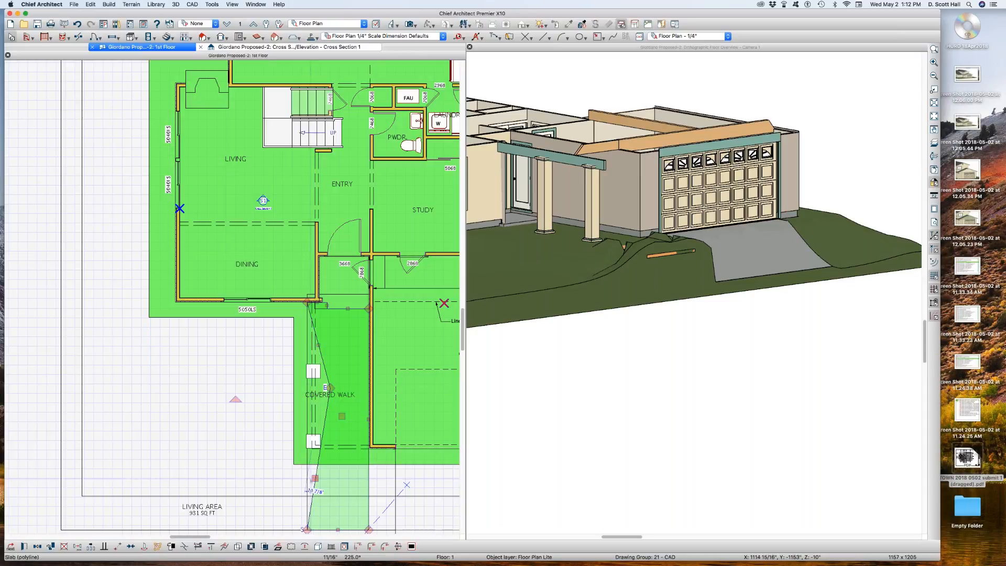
{"action": "left_click", "coordinate": [307, 477]}
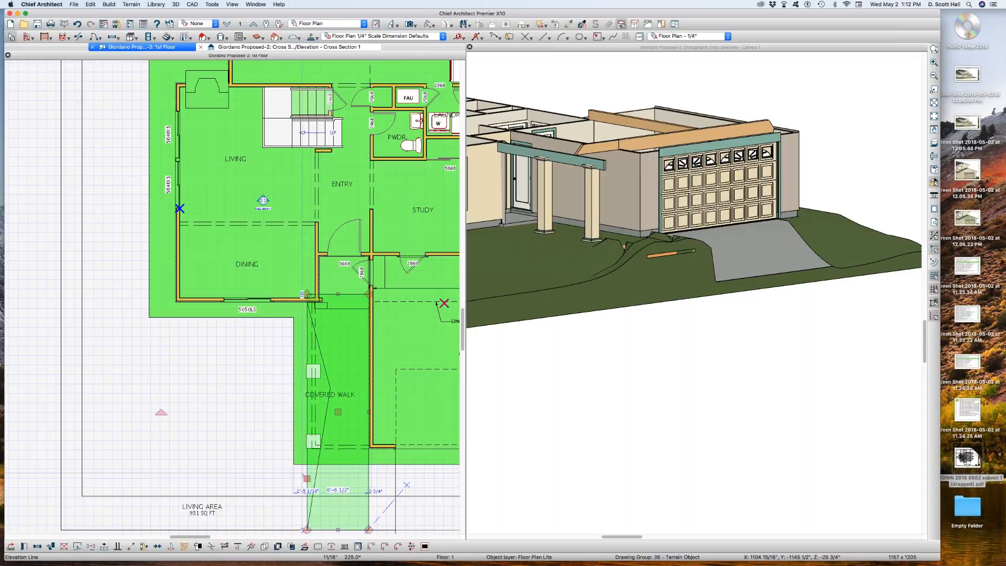
{"action": "scroll", "coordinate": [302, 475], "scroll_direction": "down", "scroll_amount": 4}
{"action": "scroll", "coordinate": [305, 504], "scroll_direction": "up", "scroll_amount": 1}
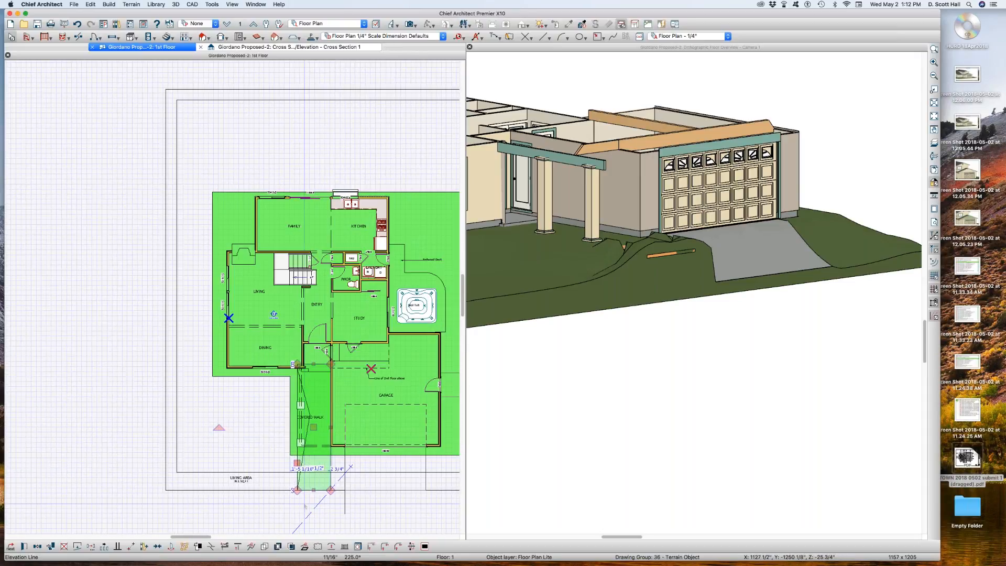
{"action": "scroll", "coordinate": [306, 503], "scroll_direction": "up", "scroll_amount": 2}
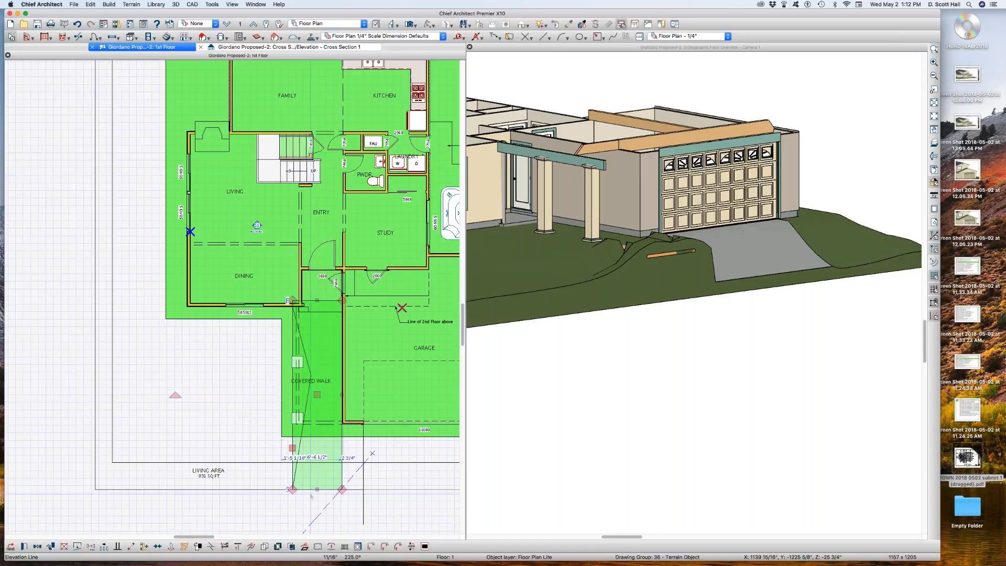
{"action": "key", "text": "super+e"}
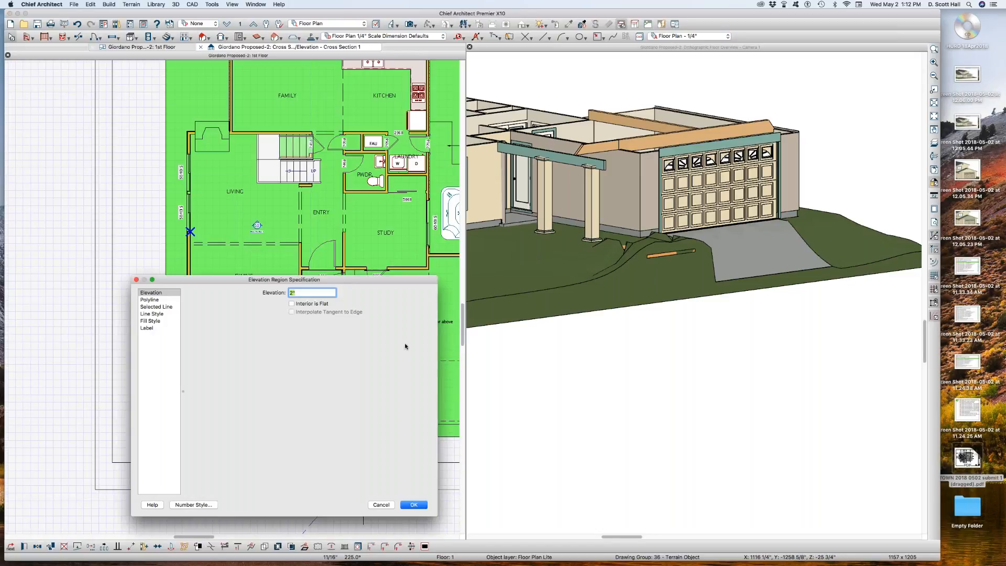
{"action": "left_click", "coordinate": [380, 505]}
{"action": "scroll", "coordinate": [301, 463], "scroll_direction": "down", "scroll_amount": 1}
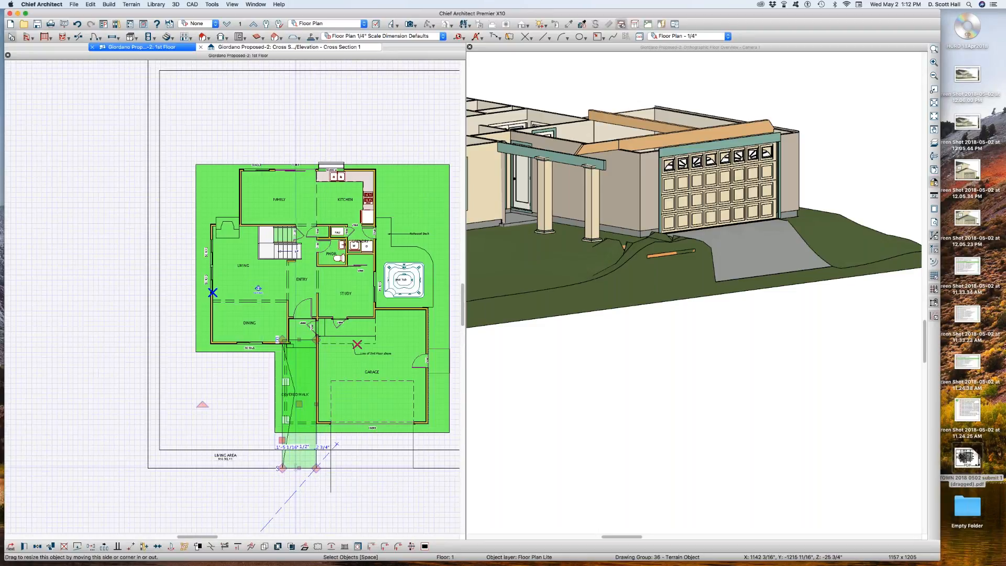
{"action": "left_click_drag", "start_coordinate": [298, 404], "coordinate": [130, 421]}
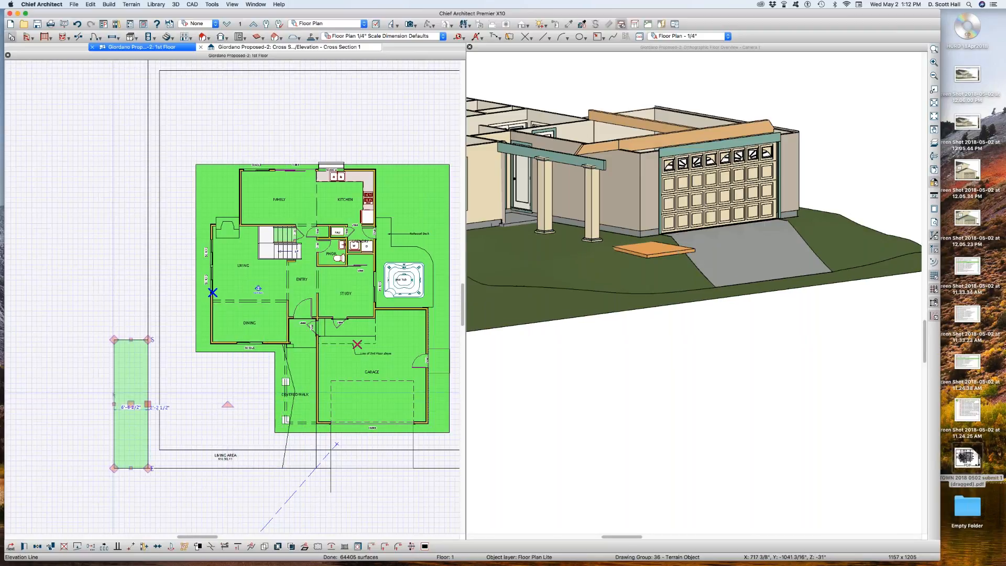
{"action": "key", "text": "Delete"}
Extend the driveway-side edges of the terrain perimeter and its inner elevation line farther away from the house.
{"action": "scroll", "coordinate": [726, 261], "scroll_direction": "down", "scroll_amount": 5}
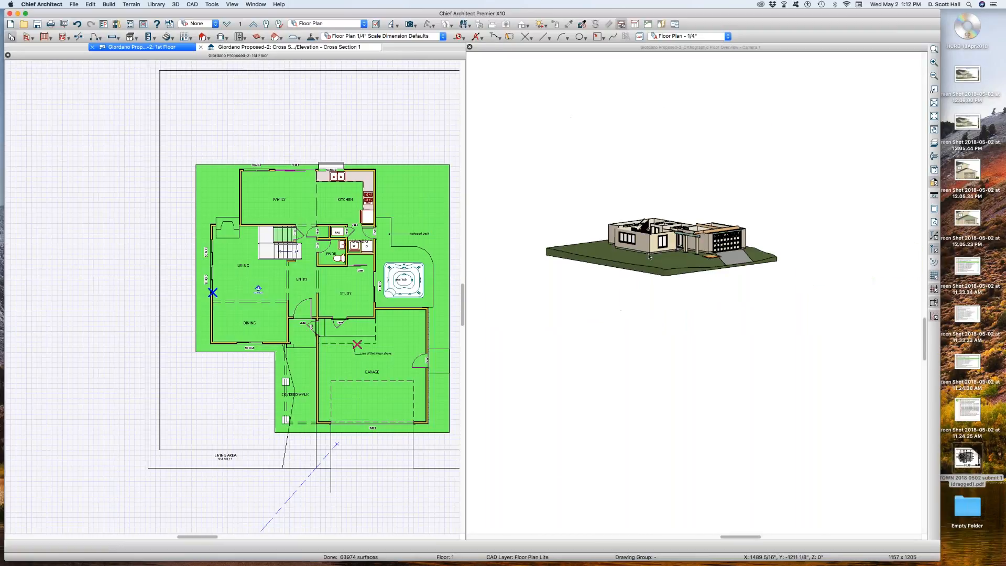
{"action": "scroll", "coordinate": [690, 246], "scroll_direction": "up", "scroll_amount": 3}
{"action": "left_click", "coordinate": [680, 227]}
{"action": "middle_click_drag", "start_coordinate": [696, 214], "coordinate": [785, 238]}
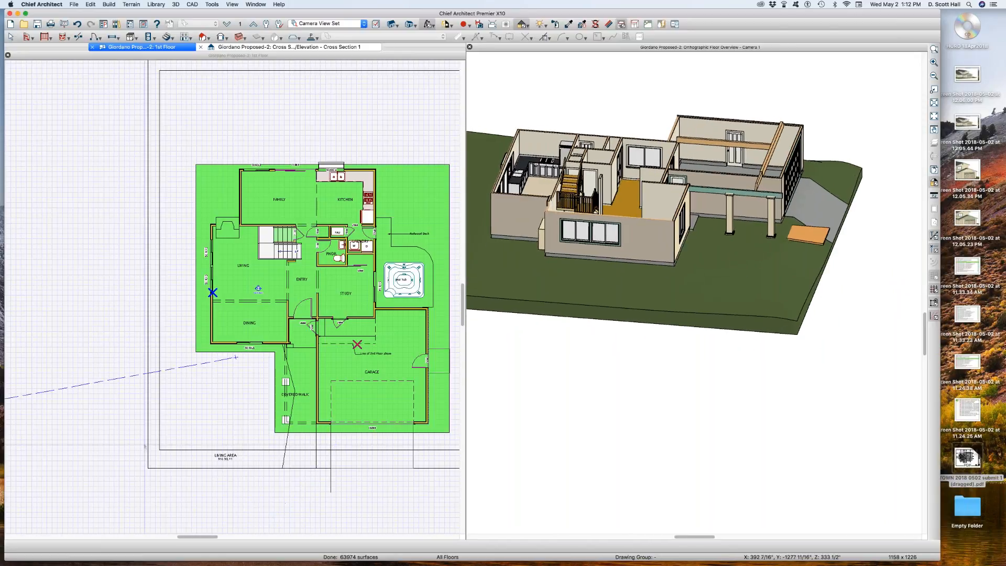
{"action": "scroll", "coordinate": [167, 337], "scroll_direction": "down", "scroll_amount": 3}
{"action": "left_click", "coordinate": [268, 401]}
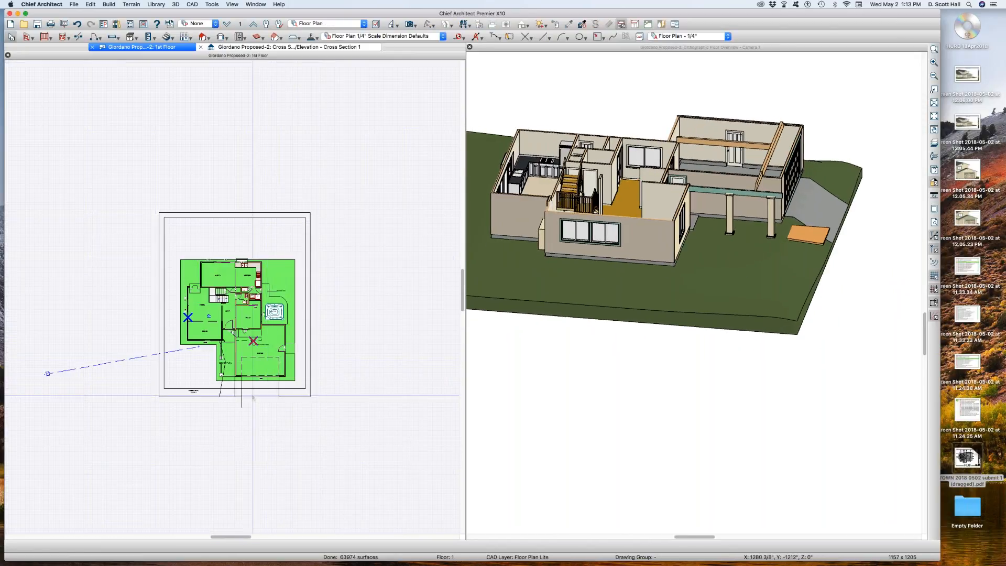
{"action": "left_click", "coordinate": [202, 402]}
{"action": "left_click_drag", "start_coordinate": [202, 402], "coordinate": [204, 438]}
{"action": "left_click", "coordinate": [216, 388]}
{"action": "left_click_drag", "start_coordinate": [214, 388], "coordinate": [206, 425]}
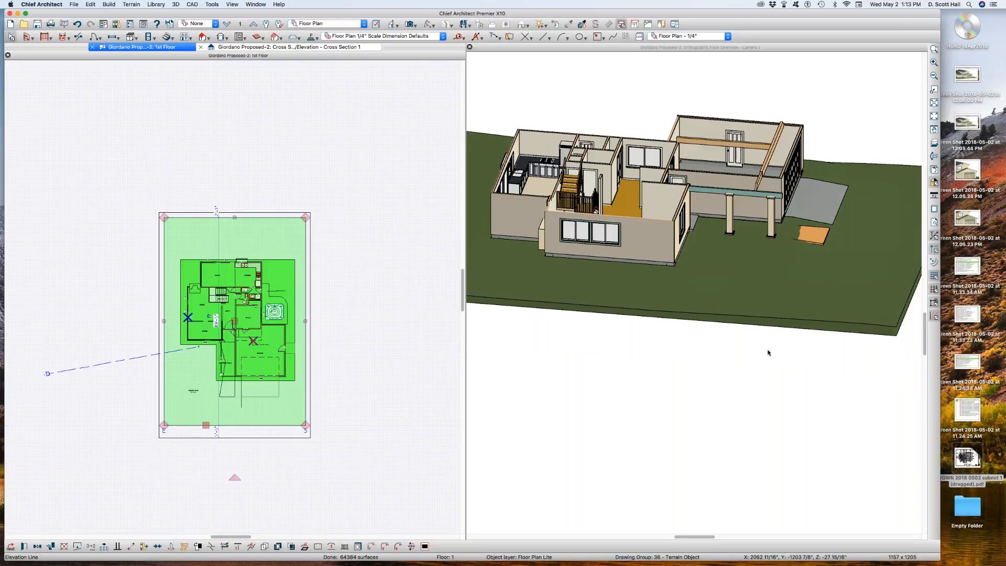
Inspect the extended terrain and its slope from the rear of the house at ground level.
{"action": "scroll", "coordinate": [737, 287], "scroll_direction": "down", "scroll_amount": 4}
{"action": "left_click", "coordinate": [736, 284]}
{"action": "left_click_drag", "start_coordinate": [730, 311], "coordinate": [886, 266]}
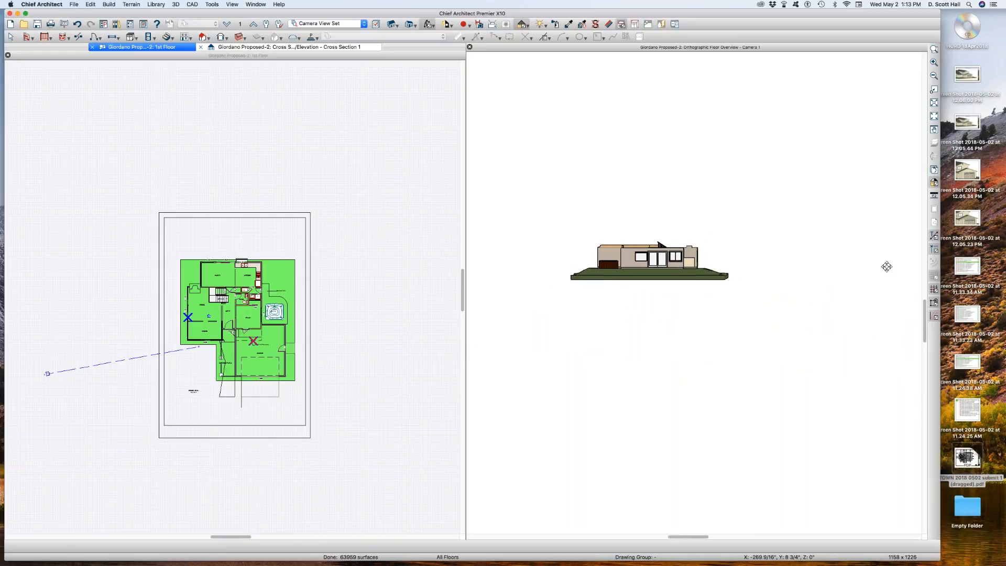
{"action": "left_click_drag", "start_coordinate": [612, 315], "coordinate": [516, 303]}
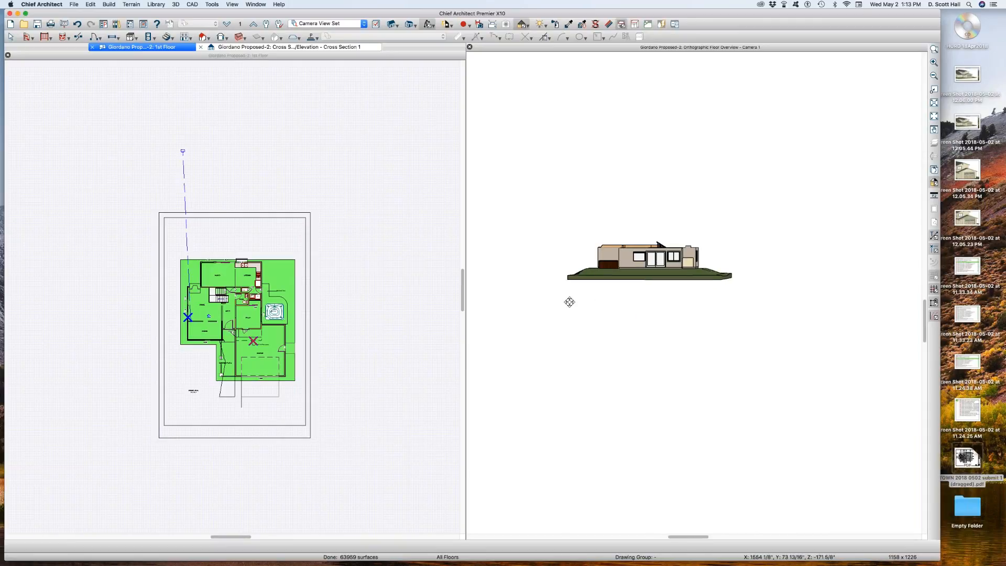
Switch the floor plan to the foundation level and bring the garage footings into view.
{"action": "left_click", "coordinate": [267, 316]}
{"action": "scroll", "coordinate": [267, 316], "scroll_direction": "up", "scroll_amount": 3}
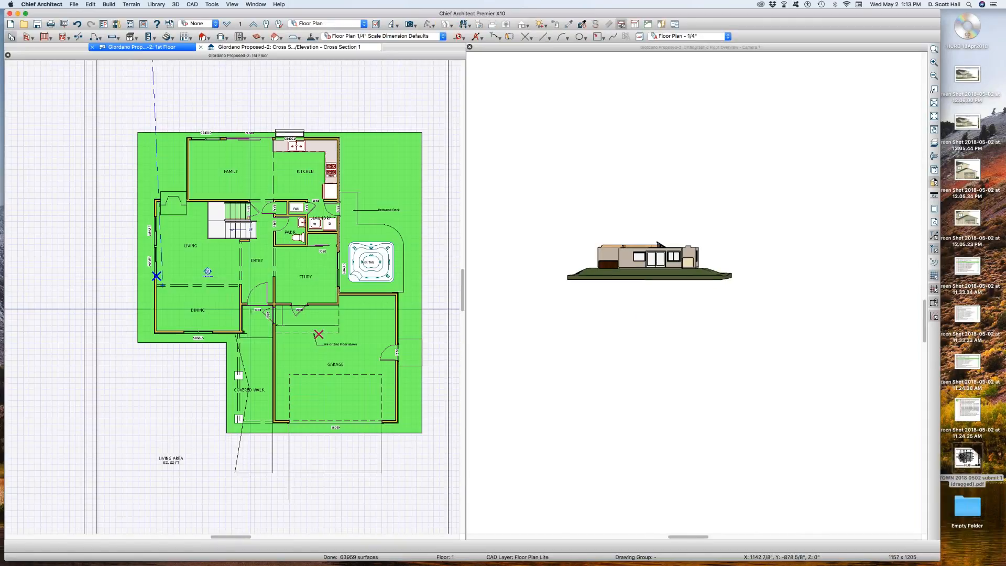
{"action": "key", "text": "Page_Down"}
{"action": "scroll", "coordinate": [294, 270], "scroll_direction": "up", "scroll_amount": 2}
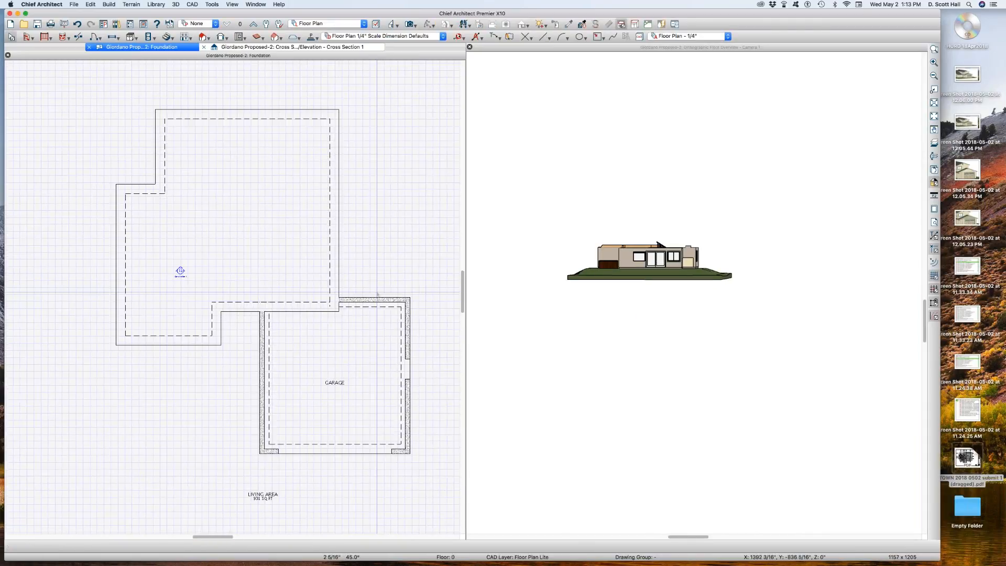
{"action": "scroll", "coordinate": [329, 306], "scroll_direction": "up", "scroll_amount": 3}
{"action": "scroll", "coordinate": [222, 257], "scroll_direction": "down", "scroll_amount": 2}
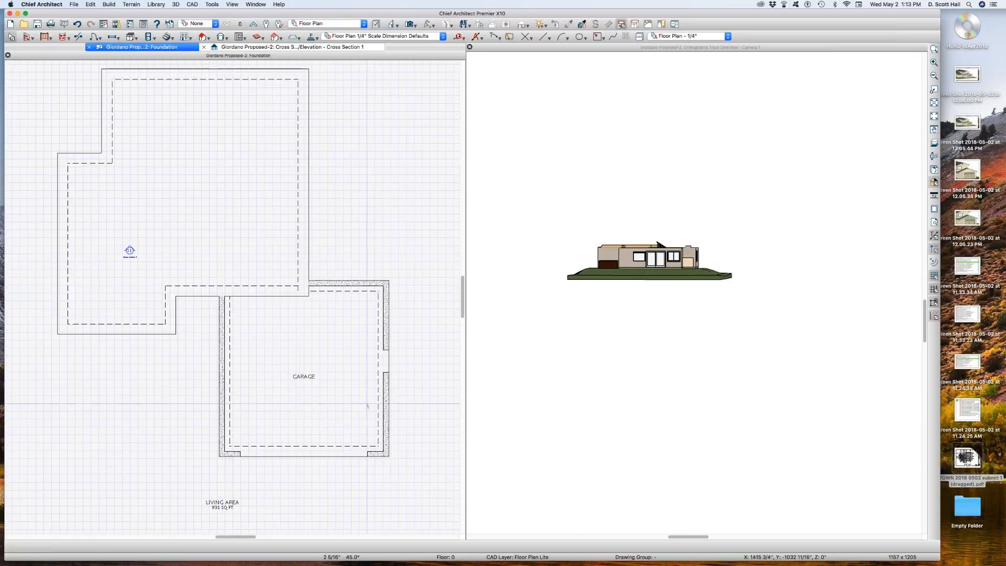
Remove the concrete fill pattern from the main layer of the garage footing's 8" Concrete Stem Wall type.
{"action": "left_click", "coordinate": [349, 284]}
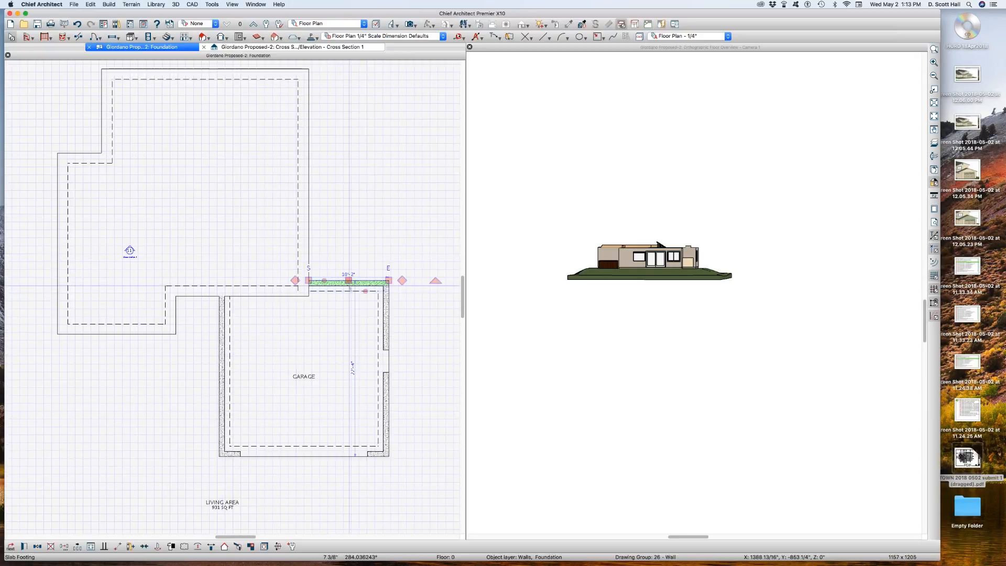
{"action": "key", "text": "super+e"}
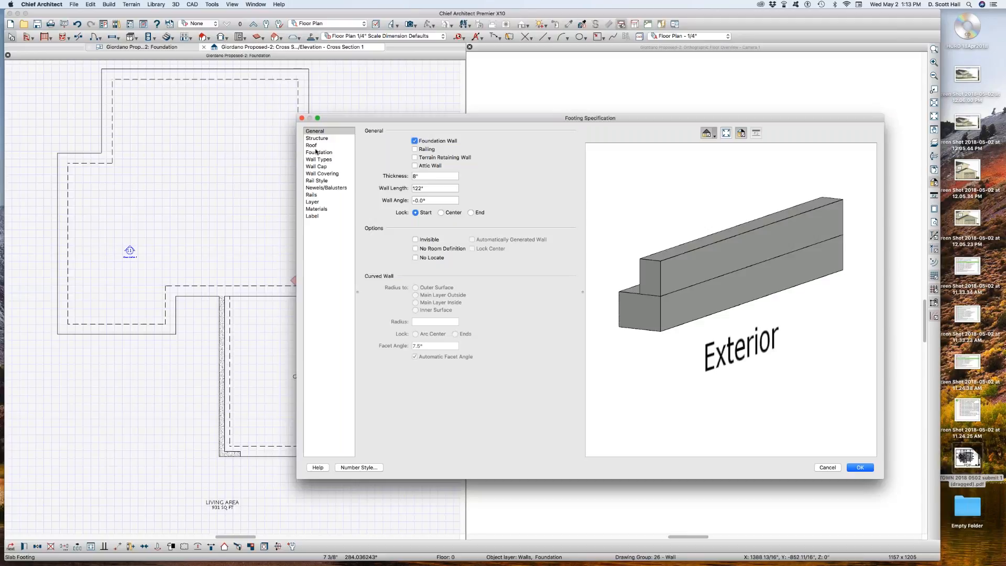
{"action": "left_click", "coordinate": [319, 160]}
{"action": "left_click", "coordinate": [560, 145]}
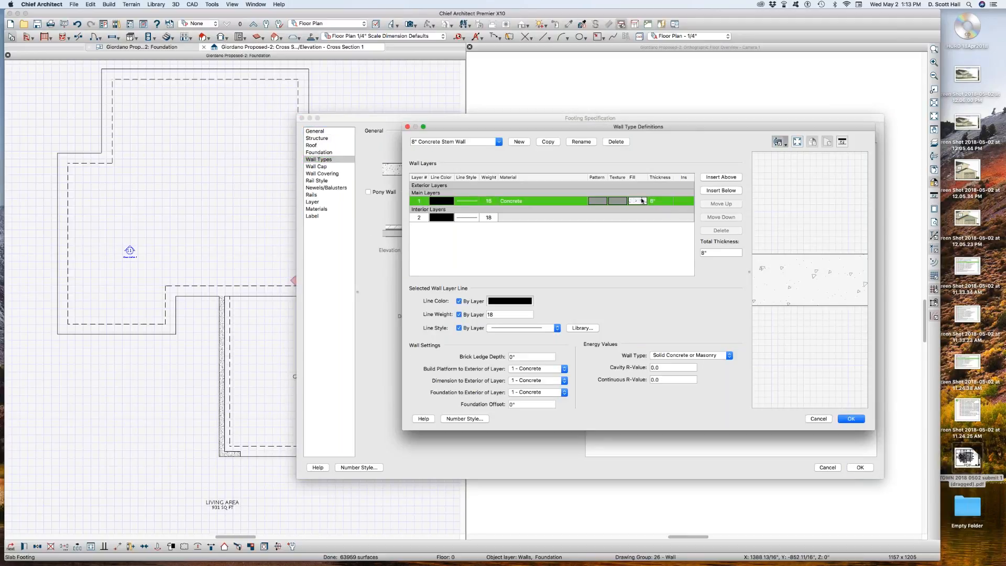
{"action": "left_click", "coordinate": [641, 200]}
{"action": "left_click", "coordinate": [662, 173]}
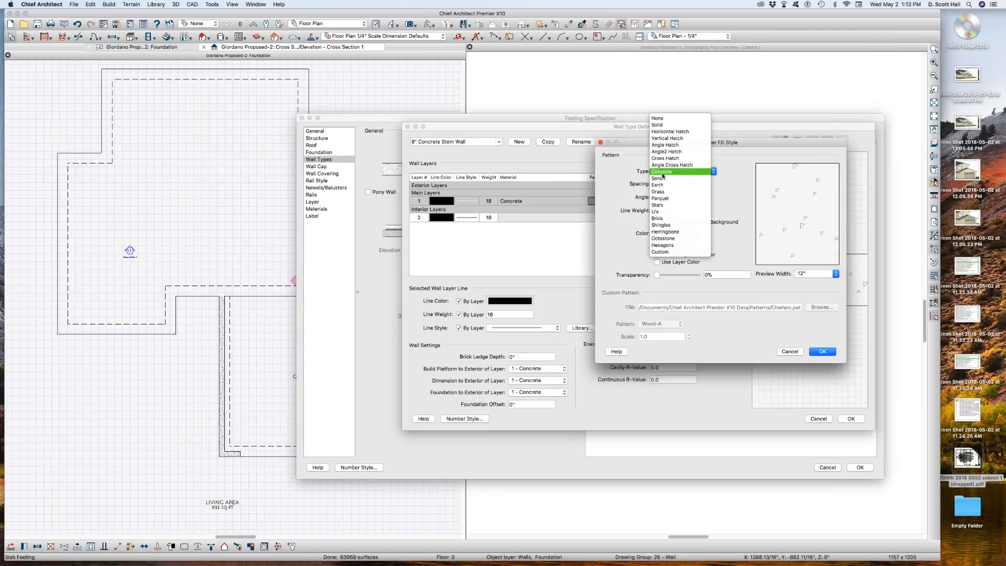
{"action": "left_click", "coordinate": [664, 124]}
{"action": "key", "text": "Return"}
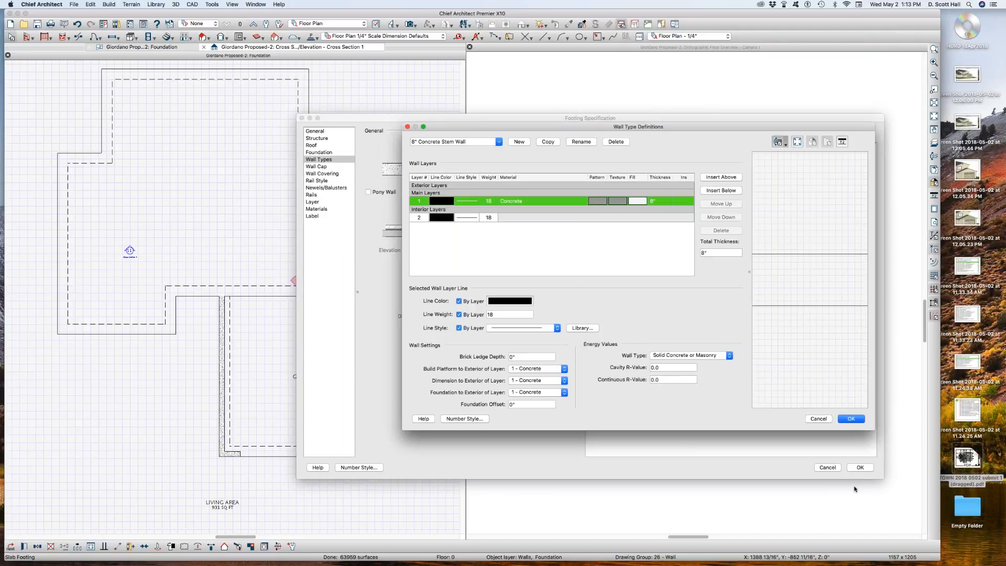
{"action": "left_click", "coordinate": [844, 418]}
{"action": "left_click", "coordinate": [857, 468]}
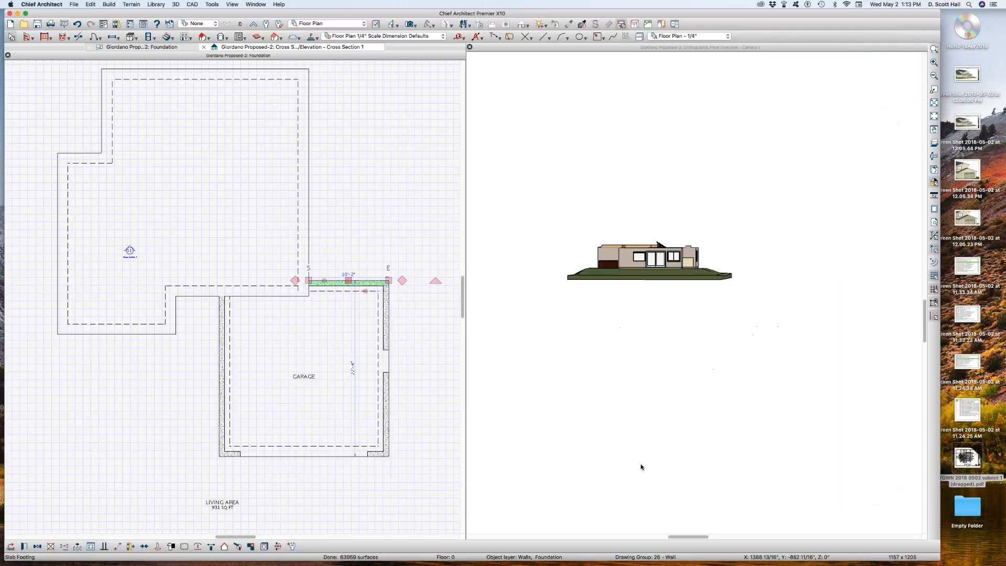
{"action": "left_click", "coordinate": [220, 334]}
{"action": "scroll", "coordinate": [220, 334], "scroll_direction": "down", "scroll_amount": 2}
{"action": "left_click", "coordinate": [257, 378]}
{"action": "key", "text": "Escape"}
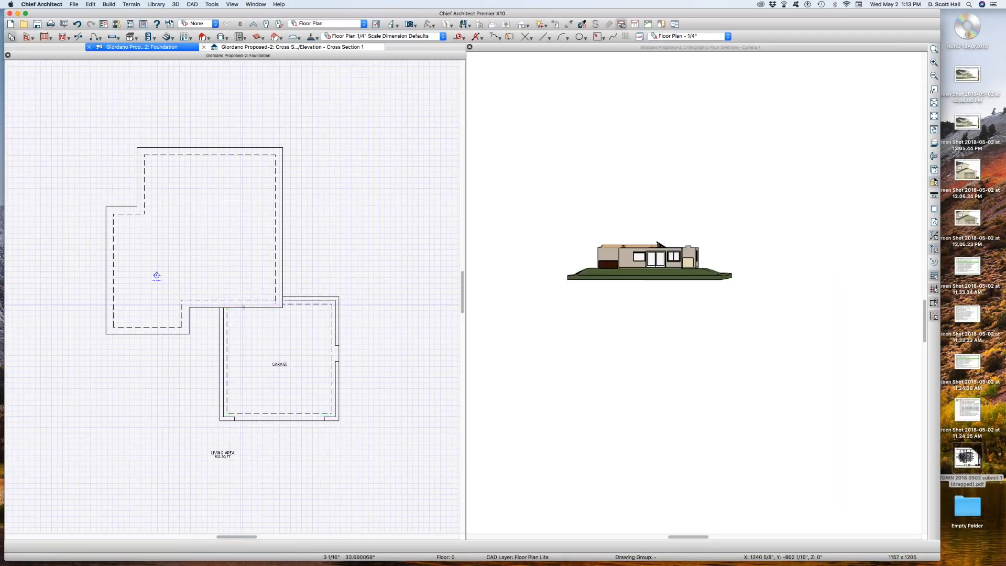
In the reference floor's layer display options, set the color of the Walls, Normal layer to 50% gray.
{"action": "left_click", "coordinate": [238, 23]}
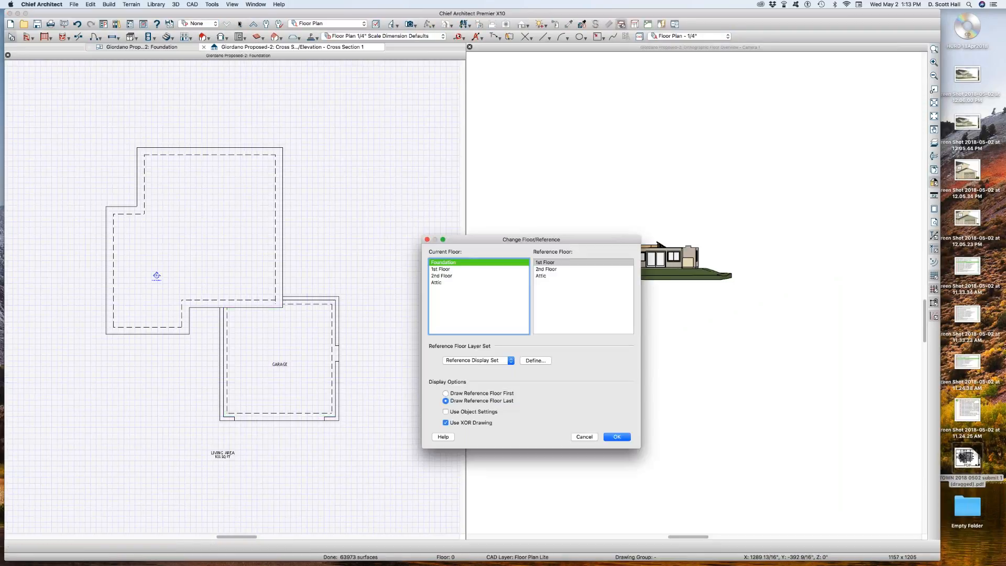
{"action": "left_click", "coordinate": [538, 361]}
{"action": "left_click", "coordinate": [209, 196]}
{"action": "left_click", "coordinate": [210, 255]}
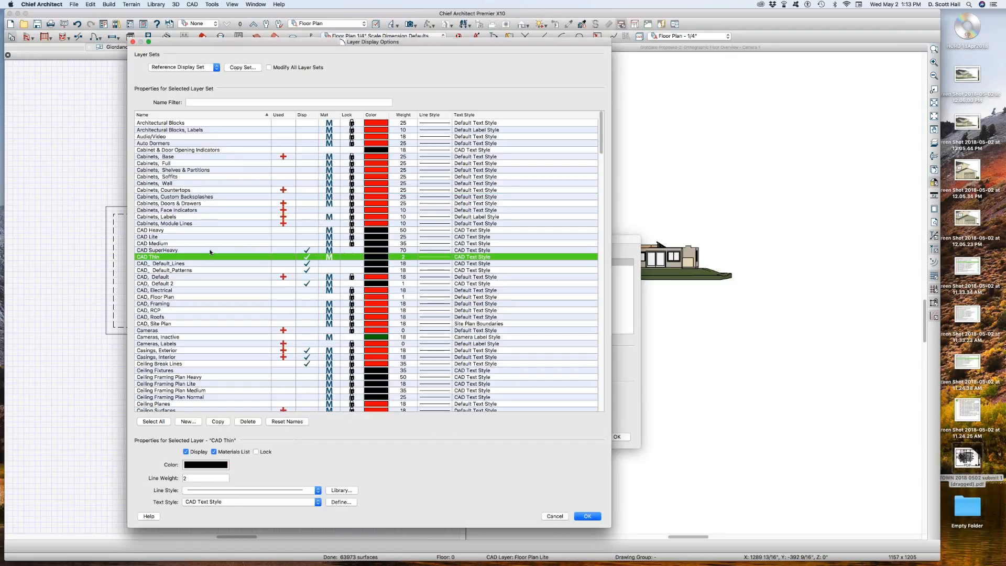
{"action": "type", "text": "wall"}
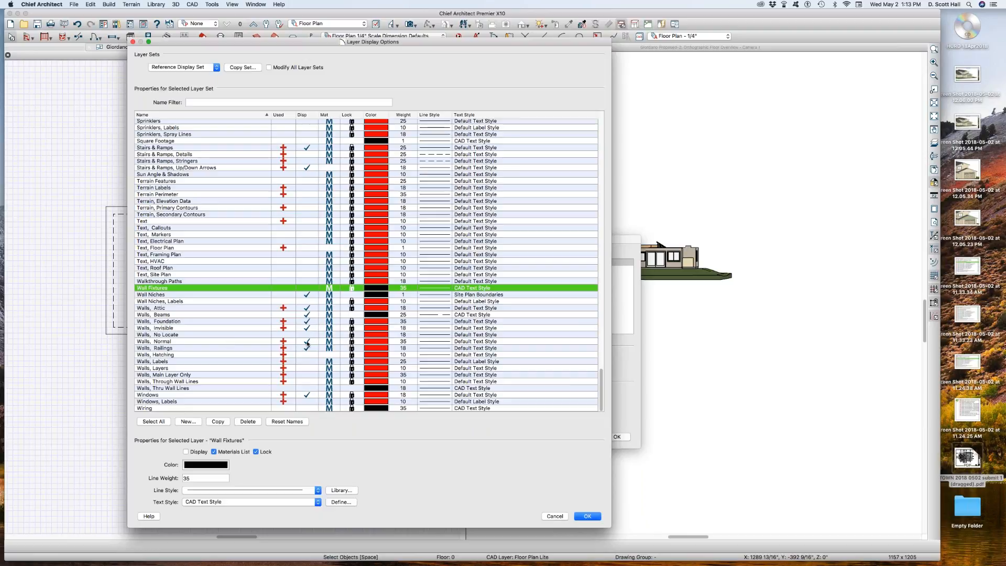
{"action": "left_click", "coordinate": [183, 341]}
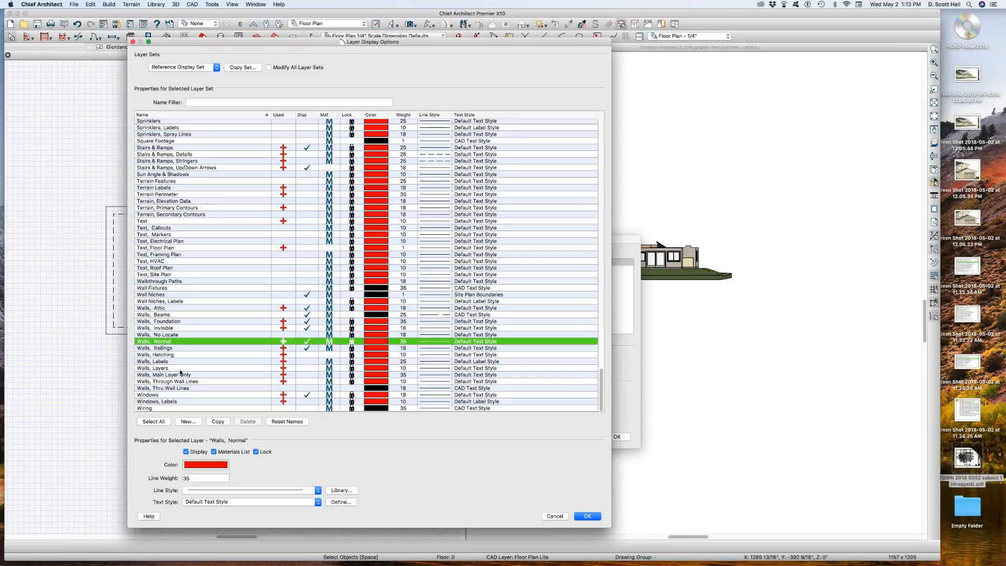
{"action": "left_click", "coordinate": [207, 466]}
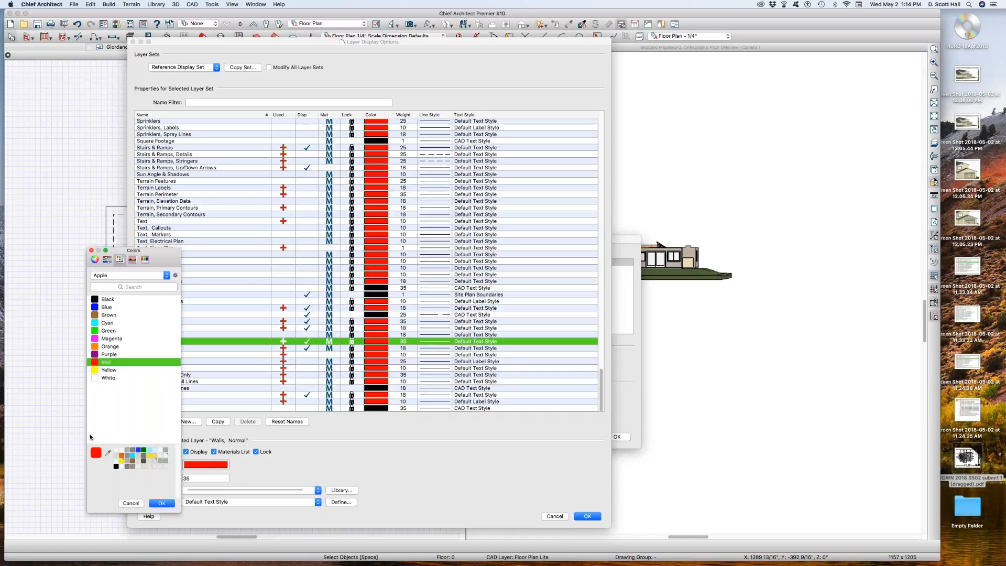
{"action": "left_click", "coordinate": [107, 260]}
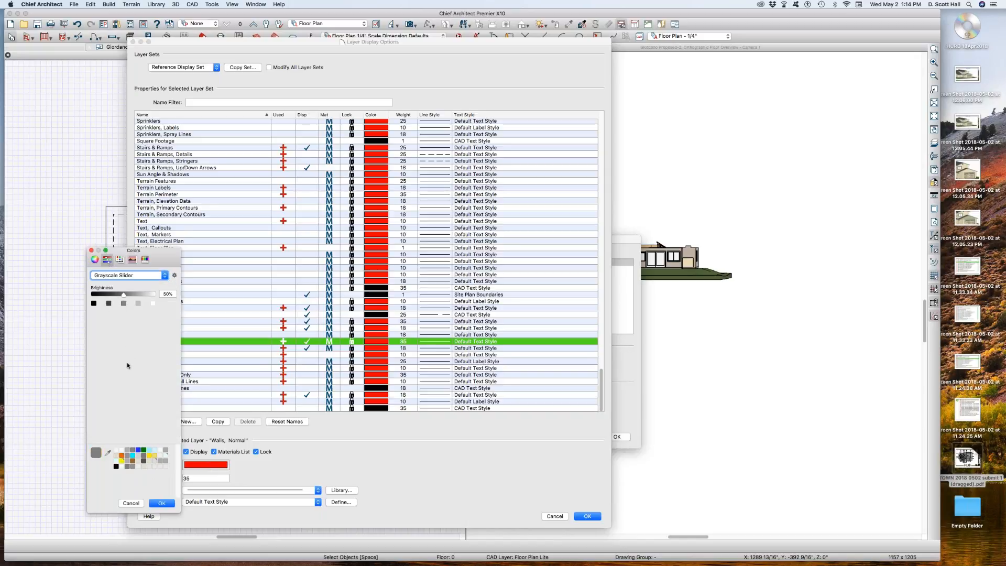
{"action": "left_click", "coordinate": [162, 502]}
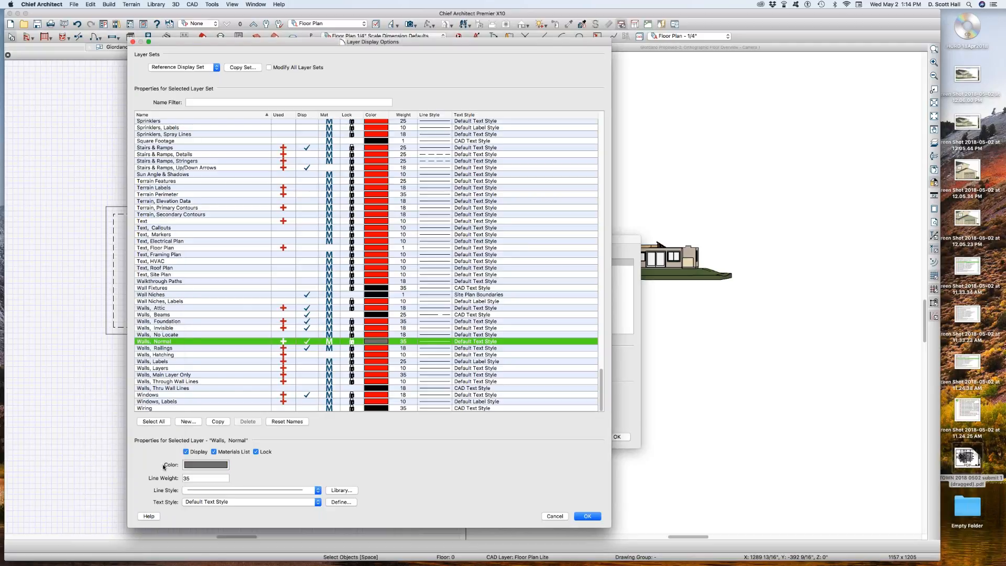
Set the Walls, Normal layer of the Reference Display Set to line weight 18 with a dashed line style and apply the settings.
{"action": "left_click", "coordinate": [203, 477]}
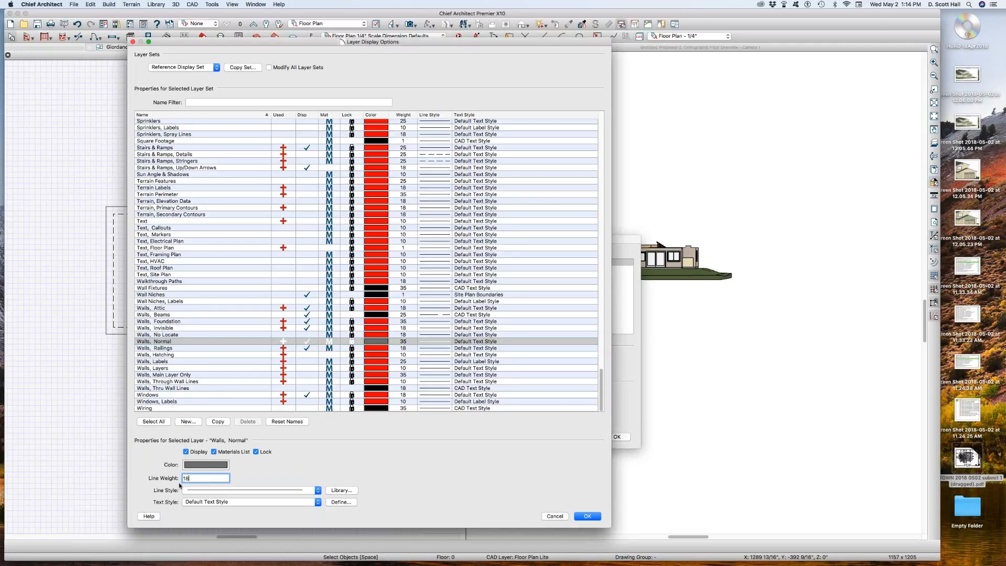
{"action": "left_click", "coordinate": [247, 491]}
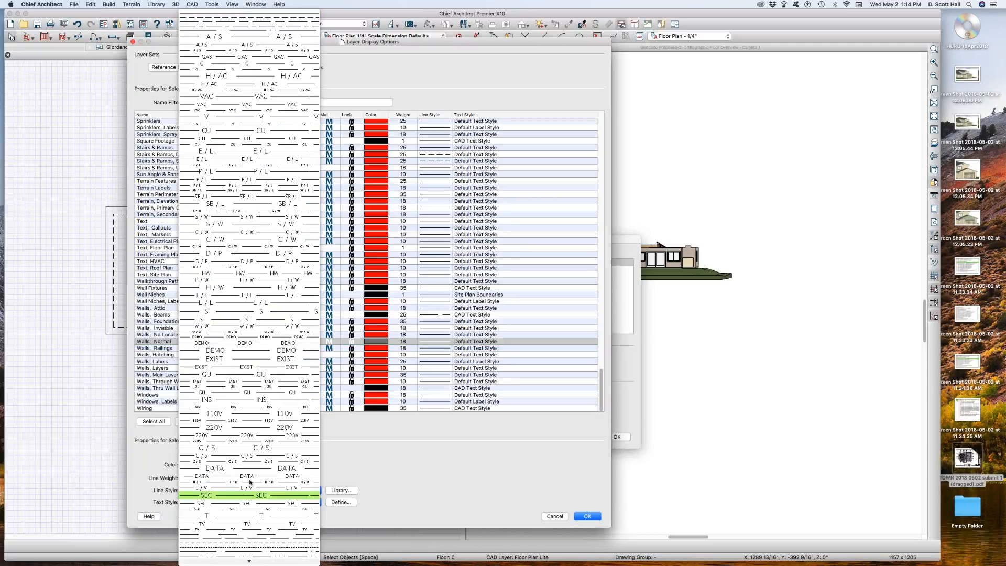
{"action": "left_click", "coordinate": [250, 550]}
{"action": "key", "text": "Return"}
{"action": "left_click", "coordinate": [616, 436]}
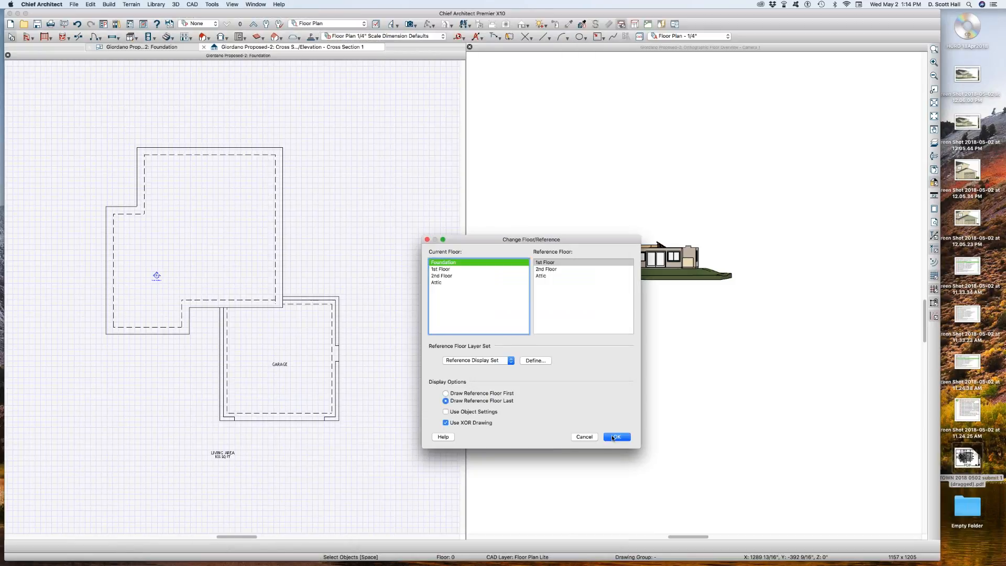
Examine how the first-floor reference overlays the foundation footings around the house and garage.
{"action": "scroll", "coordinate": [282, 275], "scroll_direction": "up", "scroll_amount": 3}
{"action": "scroll", "coordinate": [281, 275], "scroll_direction": "up", "scroll_amount": 2}
{"action": "left_click", "coordinate": [282, 275]}
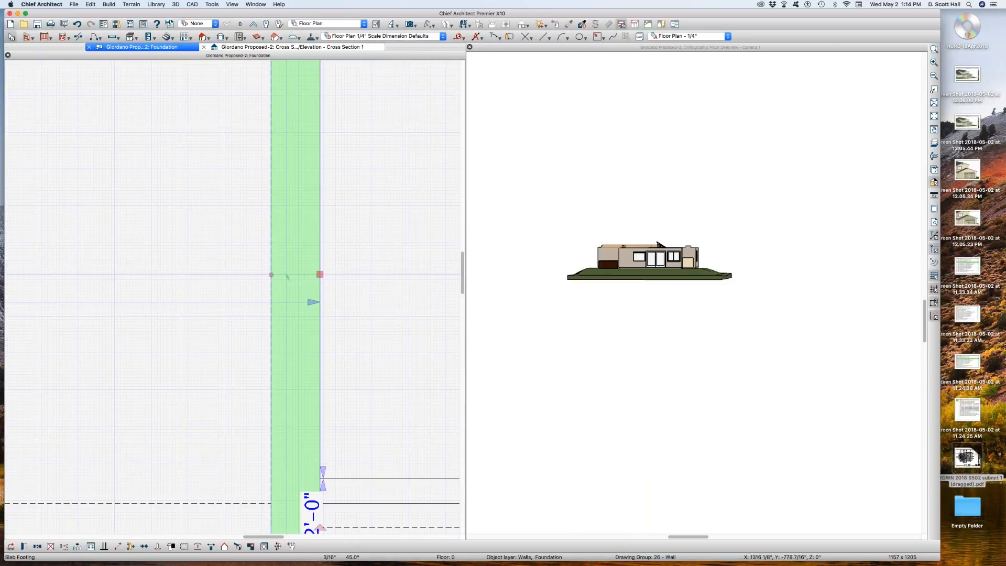
{"action": "scroll", "coordinate": [379, 131], "scroll_direction": "down", "scroll_amount": 4}
{"action": "scroll", "coordinate": [356, 147], "scroll_direction": "up", "scroll_amount": 4}
{"action": "scroll", "coordinate": [137, 139], "scroll_direction": "down", "scroll_amount": 3}
{"action": "scroll", "coordinate": [124, 126], "scroll_direction": "up", "scroll_amount": 3}
{"action": "scroll", "coordinate": [175, 140], "scroll_direction": "down", "scroll_amount": 5}
{"action": "left_click", "coordinate": [175, 140]}
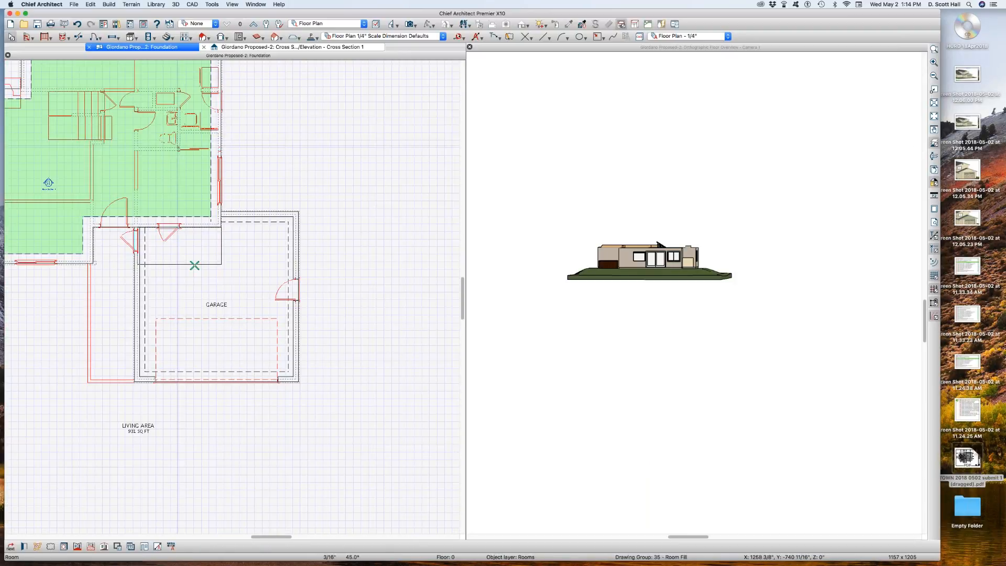
{"action": "scroll", "coordinate": [97, 141], "scroll_direction": "up", "scroll_amount": 3}
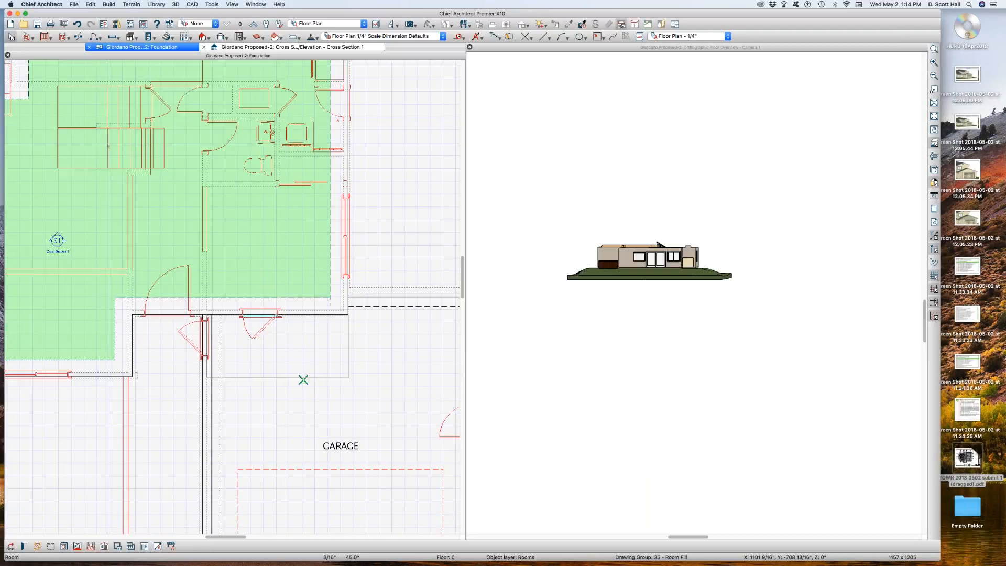
{"action": "scroll", "coordinate": [131, 130], "scroll_direction": "down", "scroll_amount": 3}
{"action": "scroll", "coordinate": [206, 111], "scroll_direction": "up", "scroll_amount": 3}
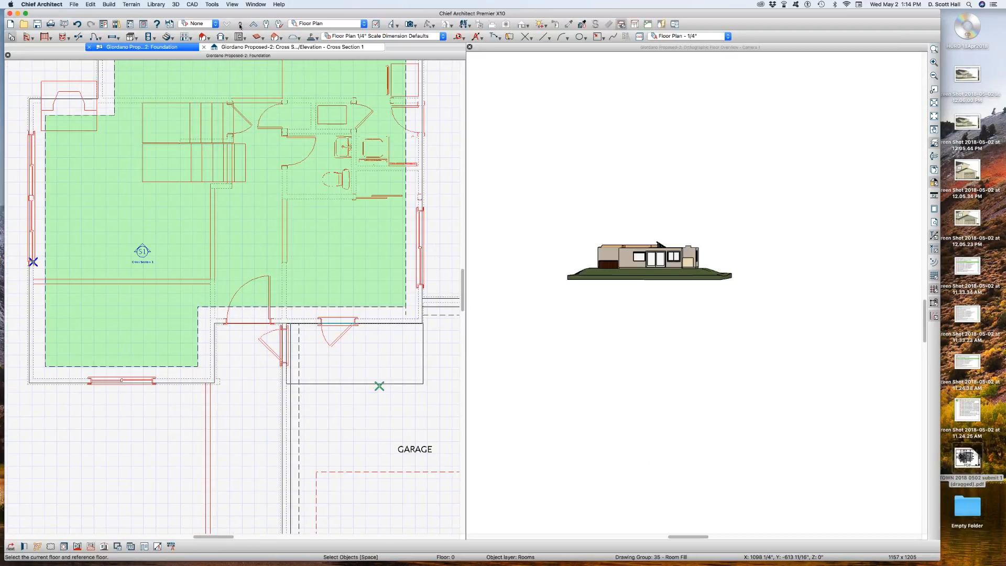
Set the color of every layer in the Reference Display Set to 50% gray.
{"action": "left_click", "coordinate": [11, 546]}
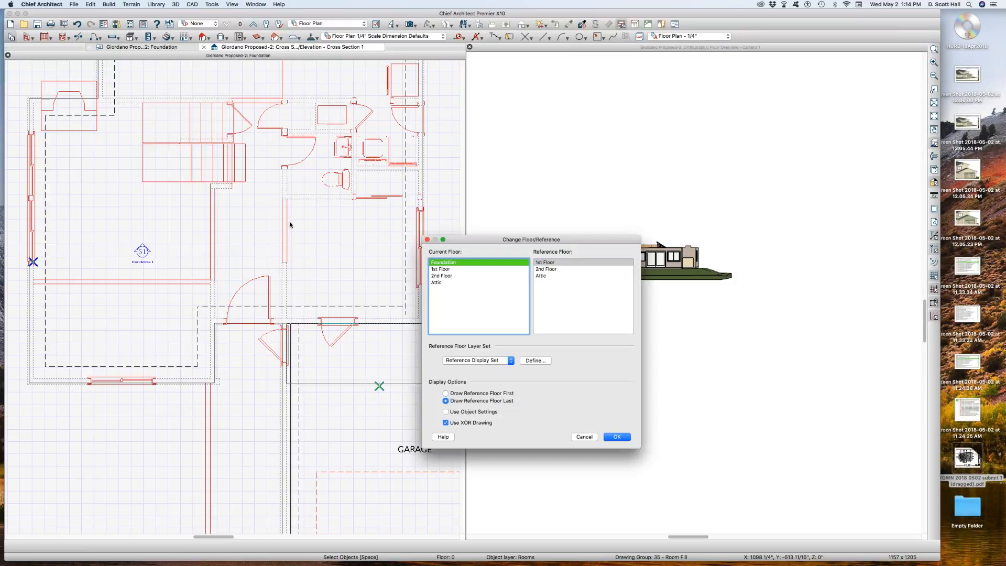
{"action": "left_click", "coordinate": [541, 361]}
{"action": "key", "text": "super+a"}
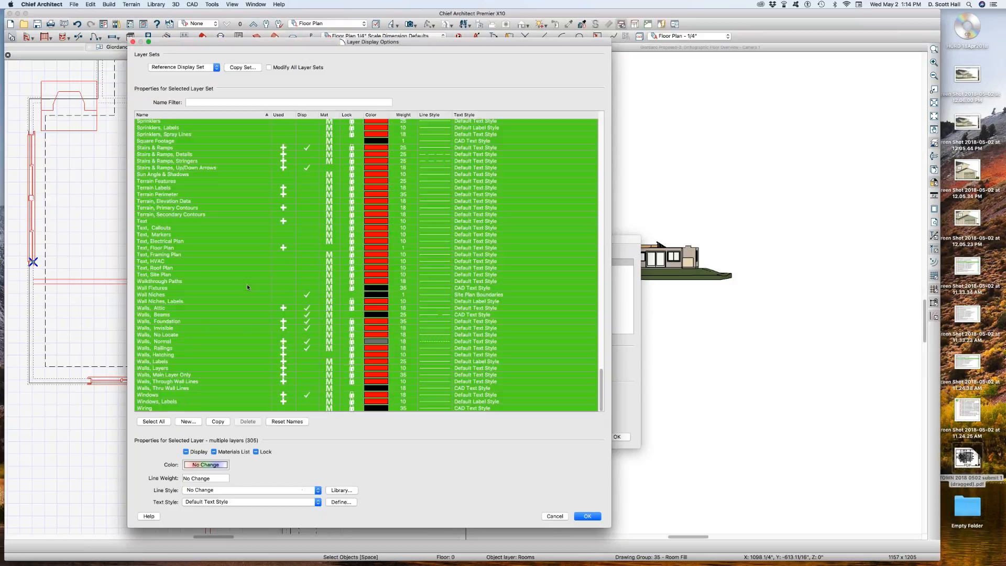
{"action": "left_click", "coordinate": [199, 465]}
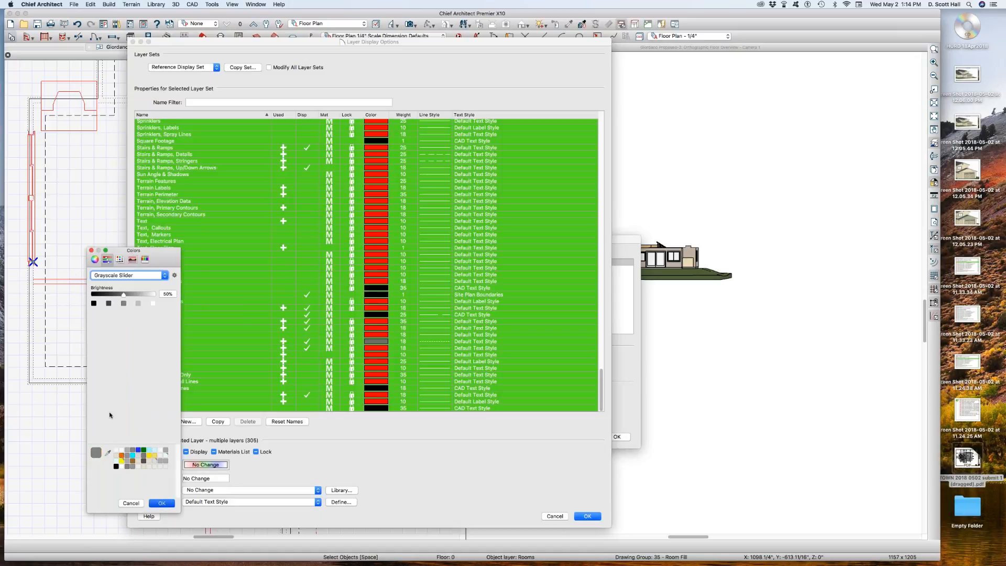
{"action": "key", "text": "Return"}
Give every layer in the Reference Display Set a dashed line style and apply the reference floor settings.
{"action": "left_click", "coordinate": [223, 490]}
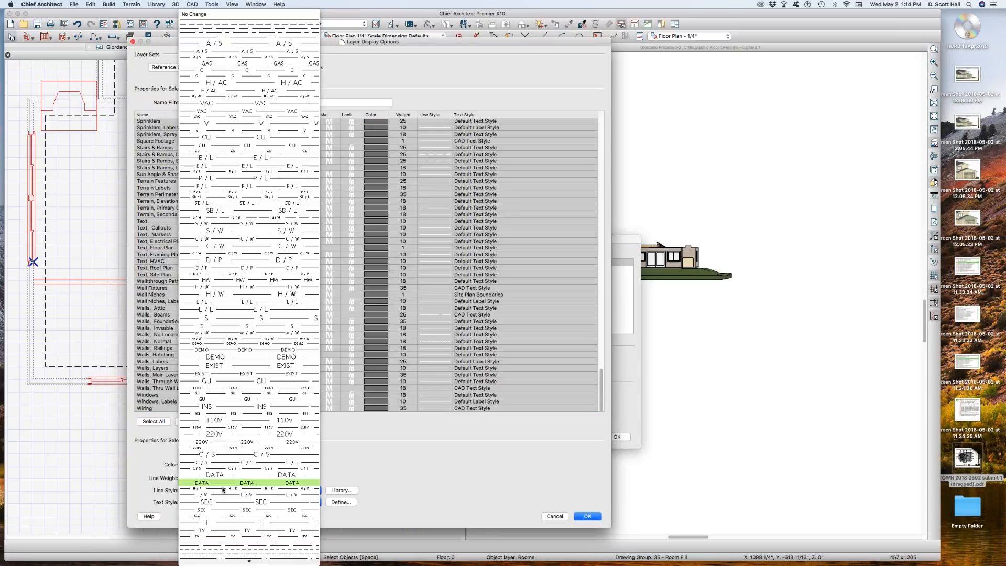
{"action": "left_click", "coordinate": [229, 549]}
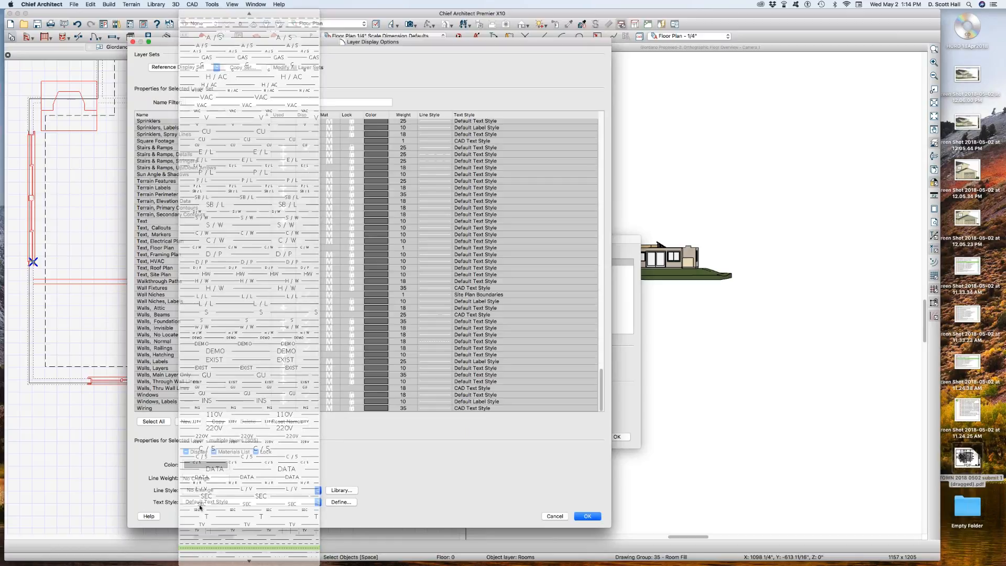
{"action": "left_click", "coordinate": [204, 478]}
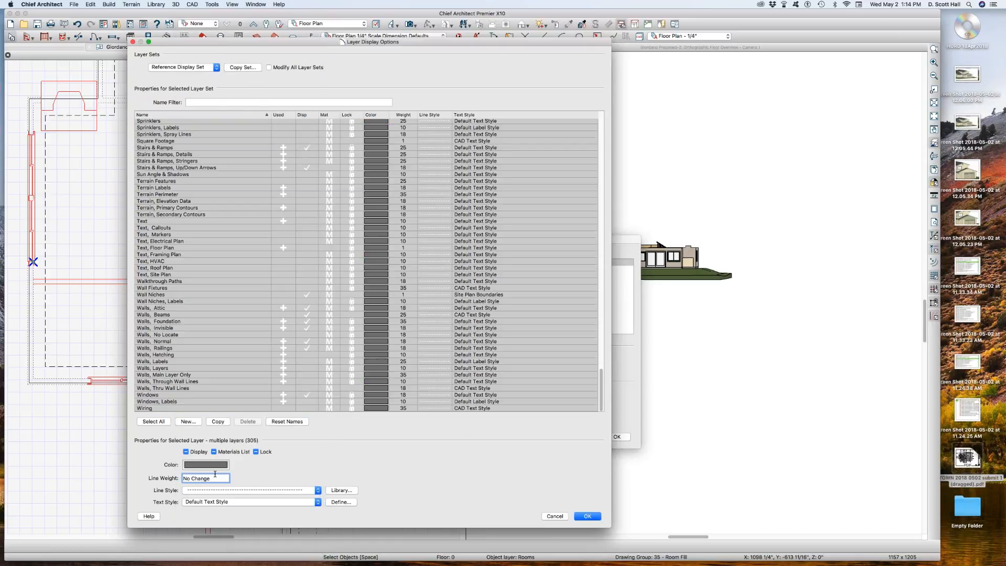
{"action": "key", "text": "Return"}
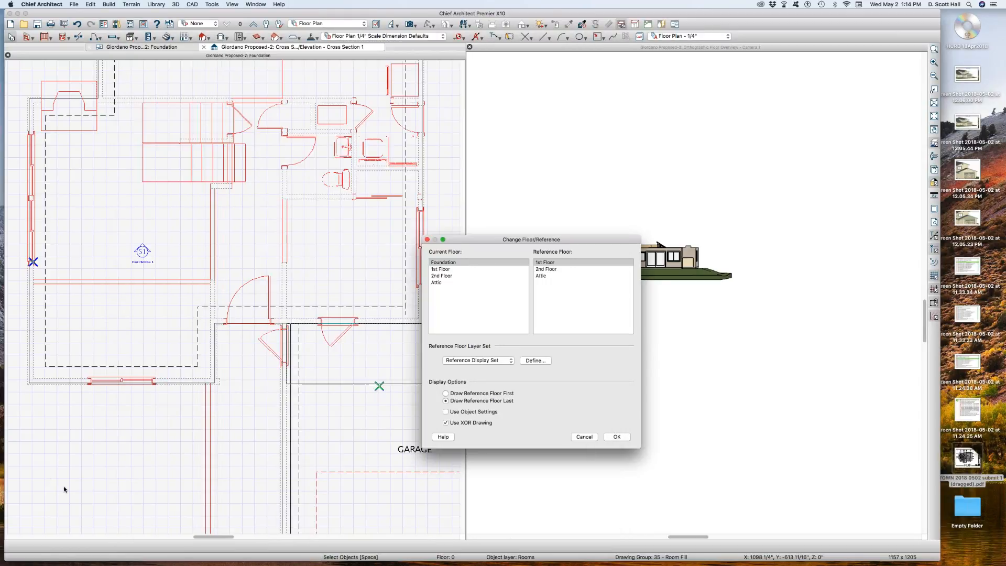
{"action": "left_click", "coordinate": [616, 437]}
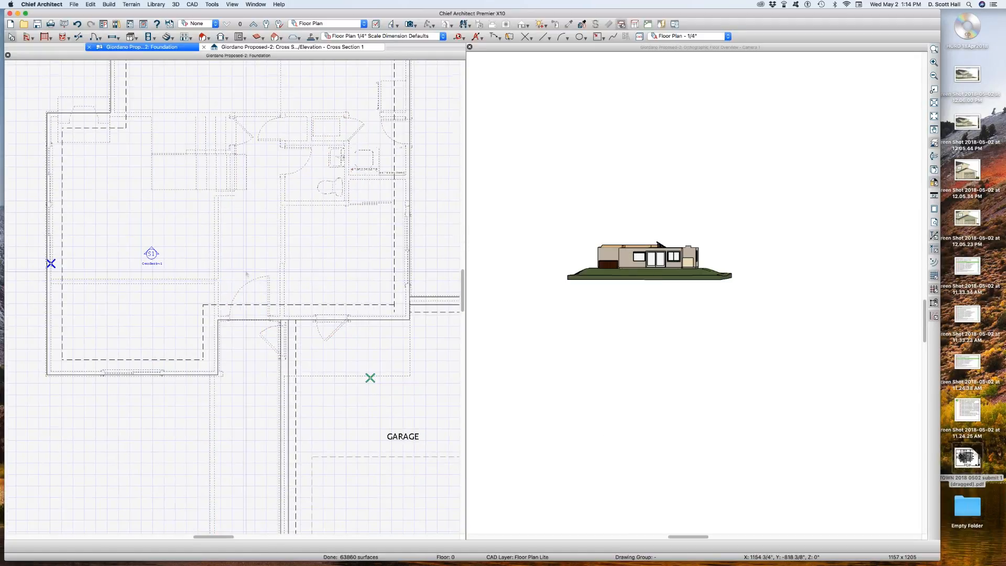
Place a slab footing under the house's interior cross wall and extend both ends to the perimeter footings, about 23'-7" long.
{"action": "scroll", "coordinate": [246, 269], "scroll_direction": "down", "scroll_amount": 2}
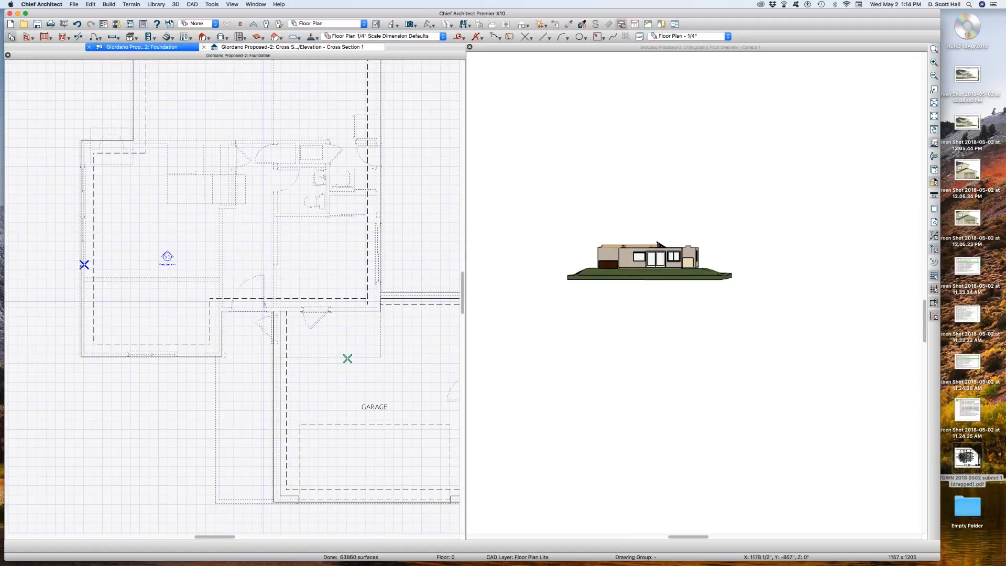
{"action": "left_click", "coordinate": [259, 304]}
{"action": "key", "text": "Escape"}
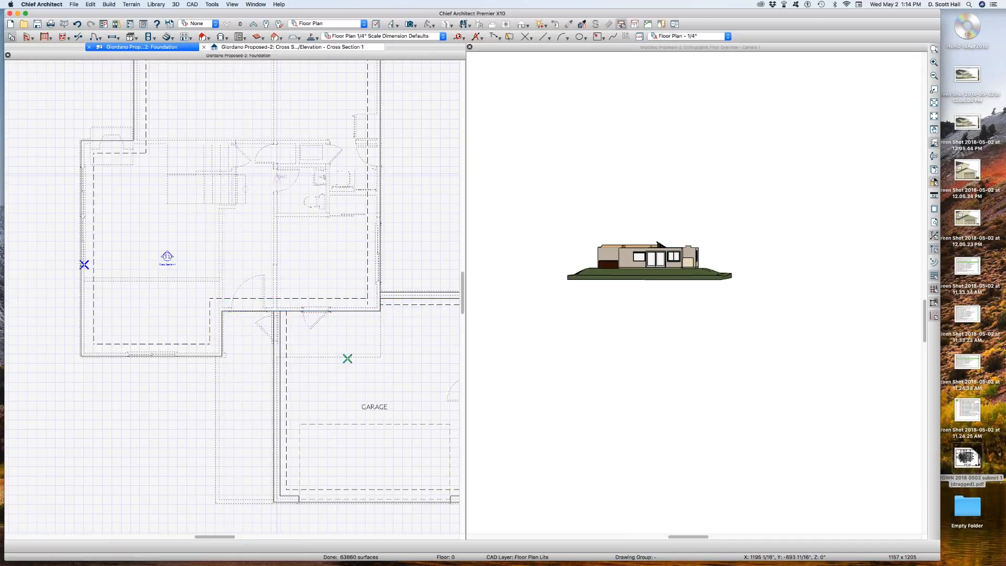
{"action": "left_click", "coordinate": [264, 140]}
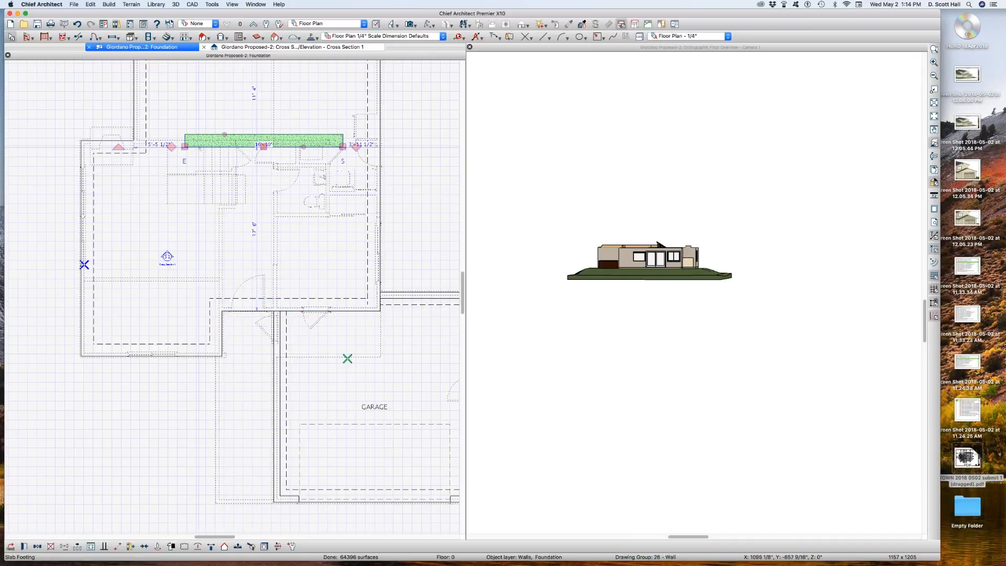
{"action": "left_click_drag", "start_coordinate": [150, 148], "coordinate": [146, 148]}
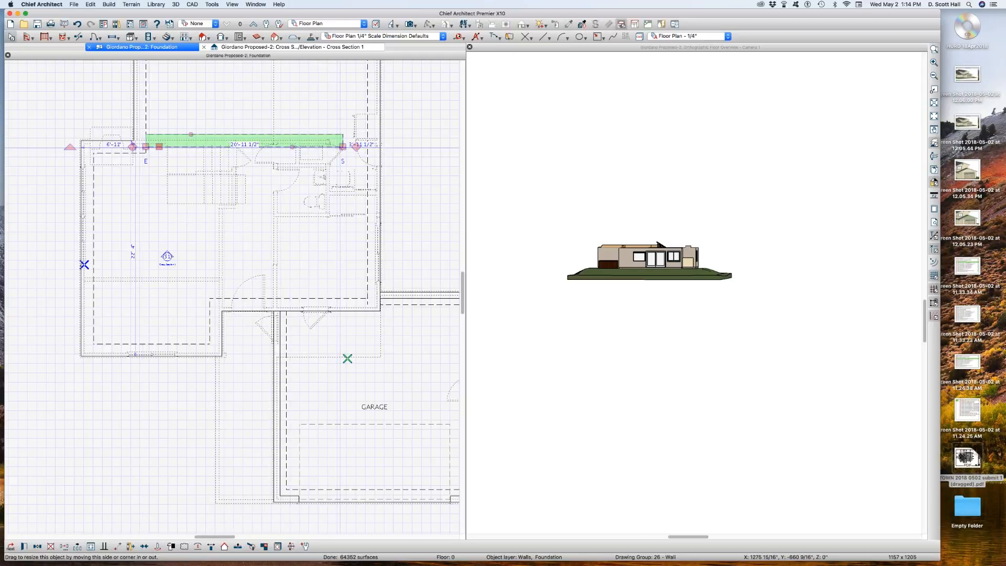
{"action": "left_click_drag", "start_coordinate": [343, 140], "coordinate": [367, 140]}
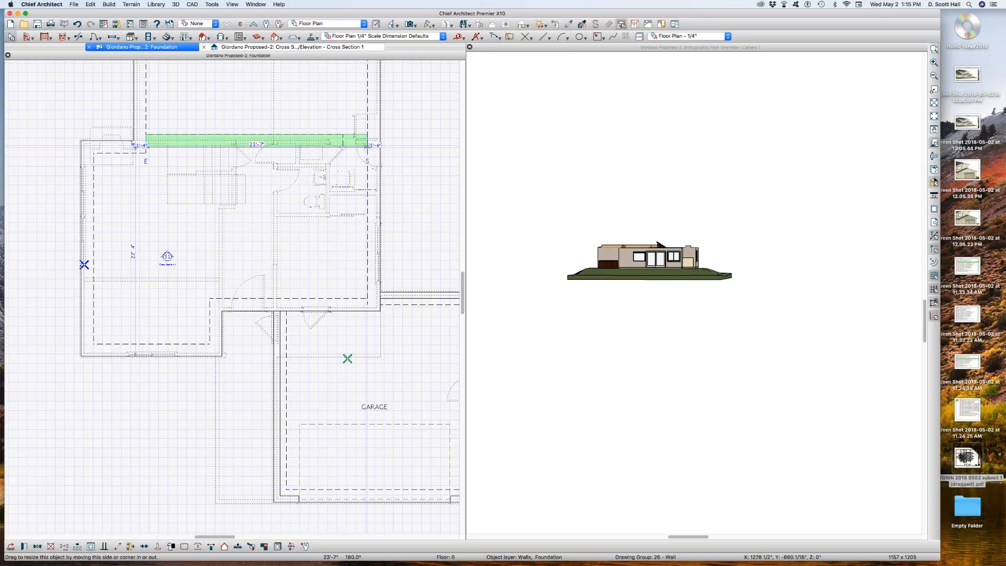
Check the foundation settings of the slab footing along the rear wall of the house.
{"action": "scroll", "coordinate": [342, 161], "scroll_direction": "down", "scroll_amount": 5}
{"action": "left_click", "coordinate": [292, 114]}
{"action": "scroll", "coordinate": [291, 120], "scroll_direction": "up", "scroll_amount": 2}
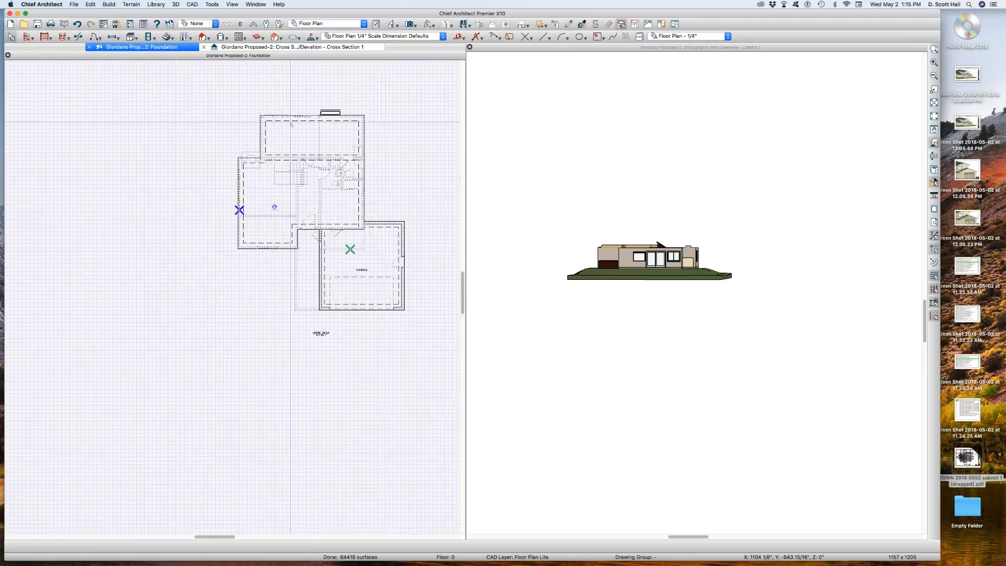
{"action": "left_click", "coordinate": [290, 114]}
{"action": "double_click", "coordinate": [291, 115]}
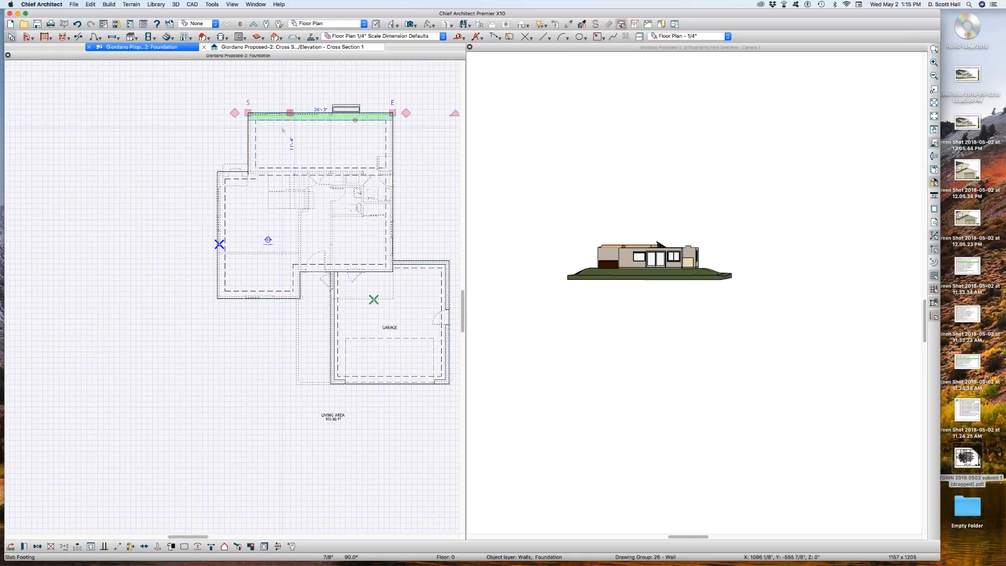
{"action": "left_click", "coordinate": [319, 152]}
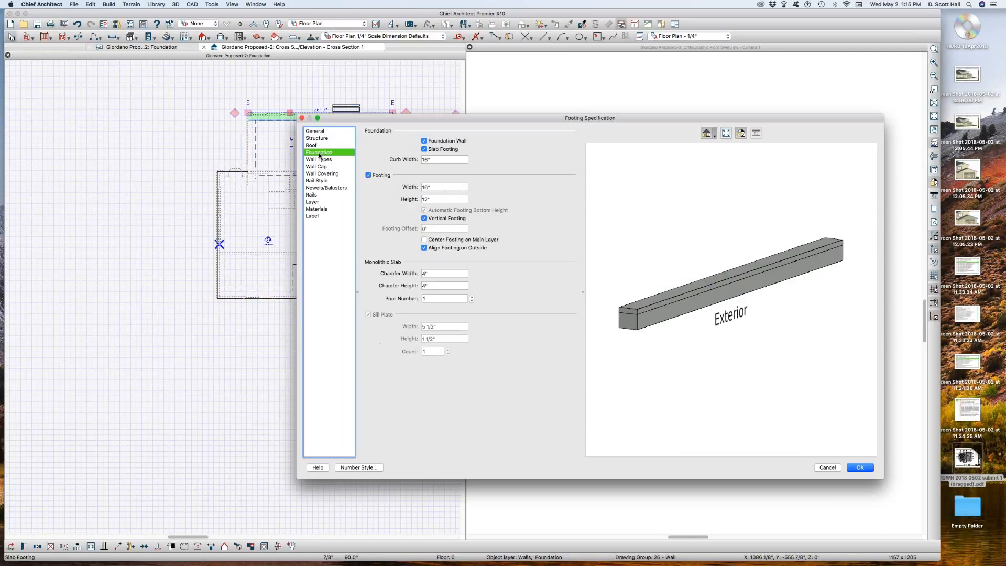
{"action": "key", "text": "Escape"}
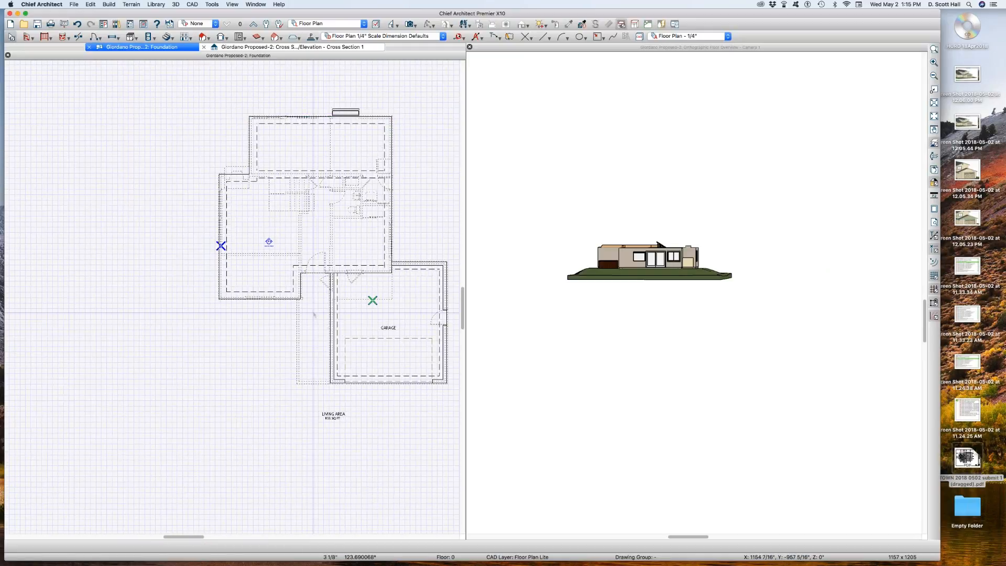
Turn off vertical footings and outside footing alignment for all the house and garage foundation walls together.
{"action": "key", "text": "w"}
{"action": "left_click_drag", "start_coordinate": [163, 94], "coordinate": [443, 438], "text": "shift"}
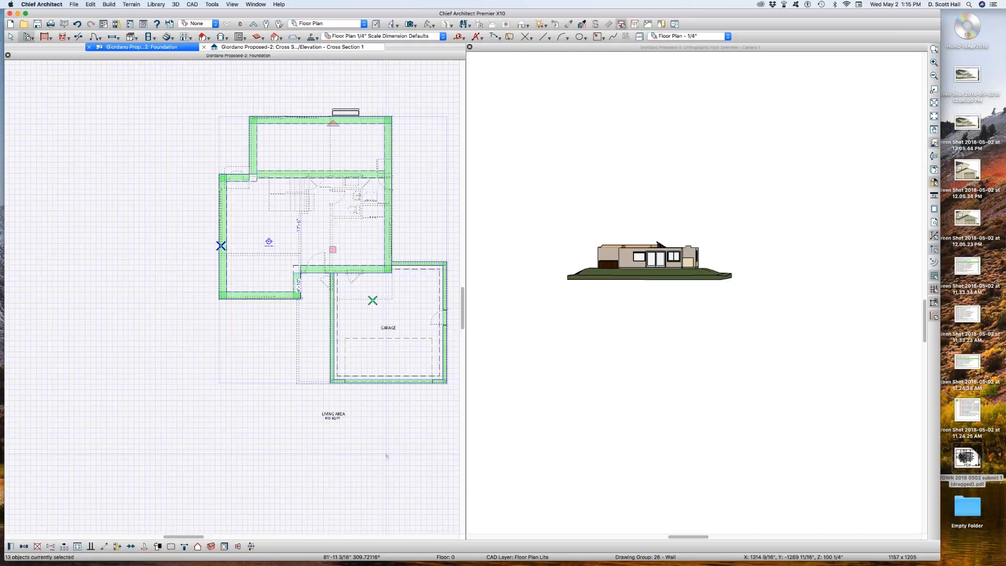
{"action": "key", "text": "super+e"}
{"action": "left_click", "coordinate": [309, 151]}
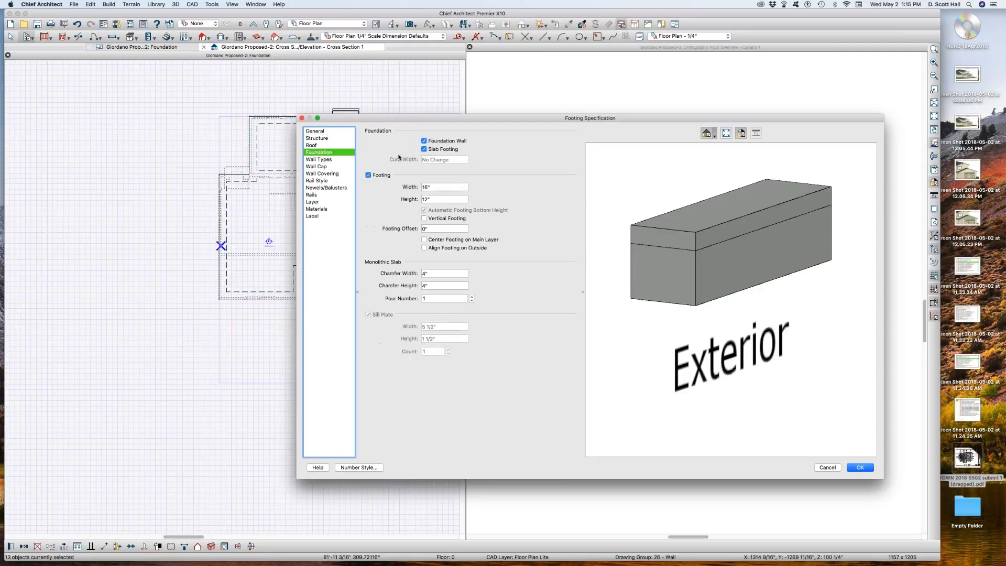
{"action": "key", "text": "Escape"}
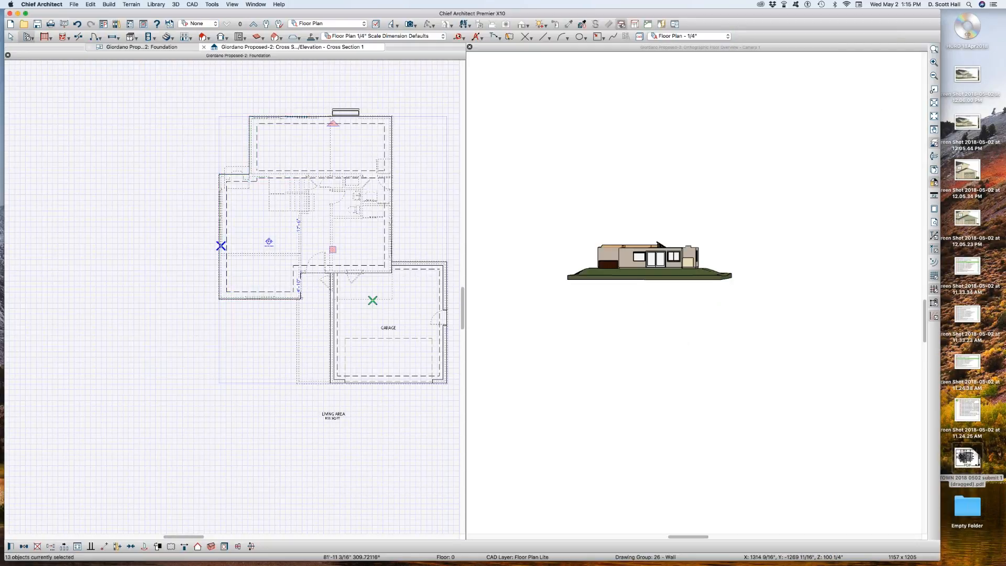
{"action": "scroll", "coordinate": [321, 334], "scroll_direction": "up", "scroll_amount": 1}
{"action": "scroll", "coordinate": [232, 335], "scroll_direction": "down", "scroll_amount": 1}
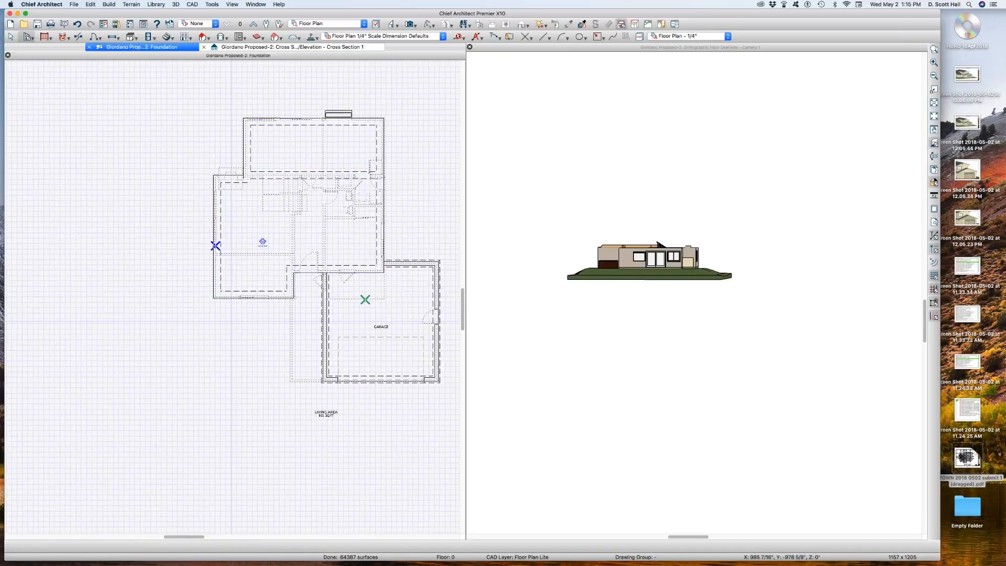
Examine the rear room and chimney area of the foundation plan and compare it with the floor above.
{"action": "scroll", "coordinate": [361, 86], "scroll_direction": "up", "scroll_amount": 3}
{"action": "left_click_drag", "start_coordinate": [176, 154], "coordinate": [356, 205]}
{"action": "key", "text": "Escape"}
{"action": "left_click_drag", "start_coordinate": [144, 138], "coordinate": [358, 204]}
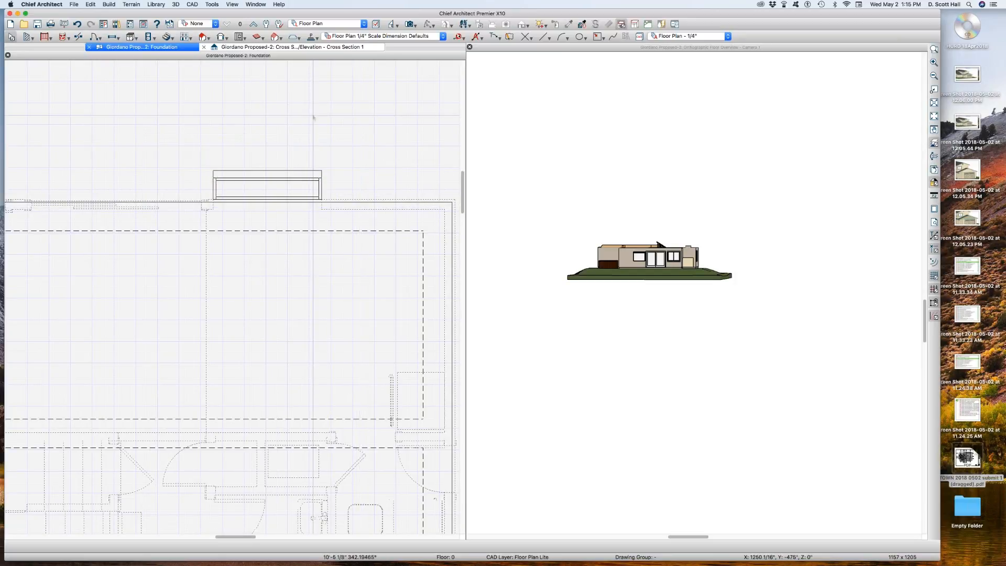
{"action": "left_click_drag", "start_coordinate": [178, 139], "coordinate": [340, 207]}
{"action": "key", "text": "Page_Up"}
{"action": "left_click", "coordinate": [252, 177]}
{"action": "mouse_move", "coordinate": [252, 177]}
{"action": "left_mouse_down"}
{"action": "mouse_move", "coordinate": [264, 173]}
{"action": "mouse_move", "coordinate": [262, 190]}
{"action": "left_mouse_up"}
{"action": "scroll", "coordinate": [240, 109], "scroll_direction": "down", "scroll_amount": 2}
{"action": "key", "text": "Page_Down"}
{"action": "scroll", "coordinate": [259, 304], "scroll_direction": "down", "scroll_amount": 1}
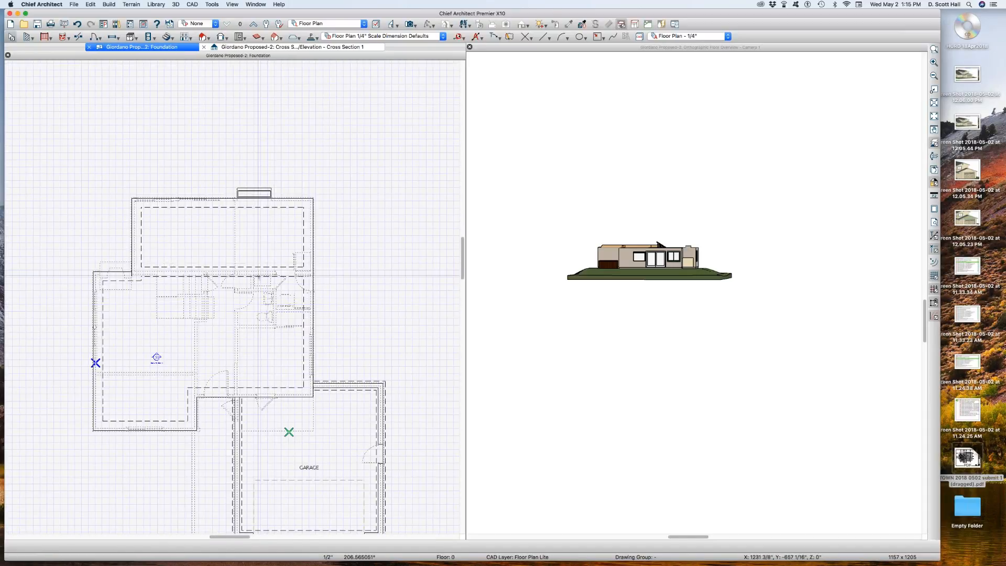
Add a horizontal slab footing through the middle of the house to the right perimeter wall and delete the stub extending beyond that wall.
{"action": "left_click", "coordinate": [253, 274]}
{"action": "key", "text": "Delete"}
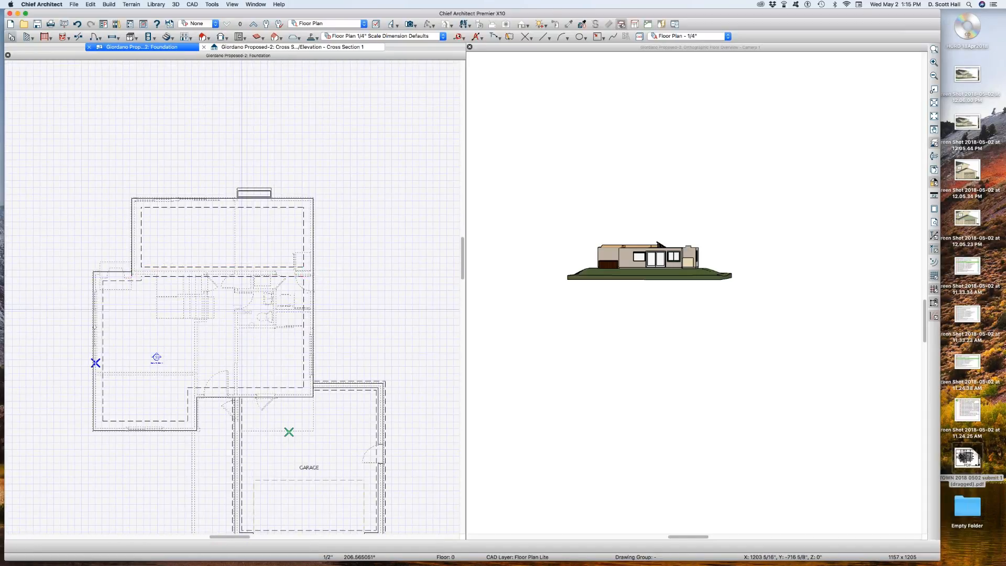
{"action": "left_click", "coordinate": [242, 308]}
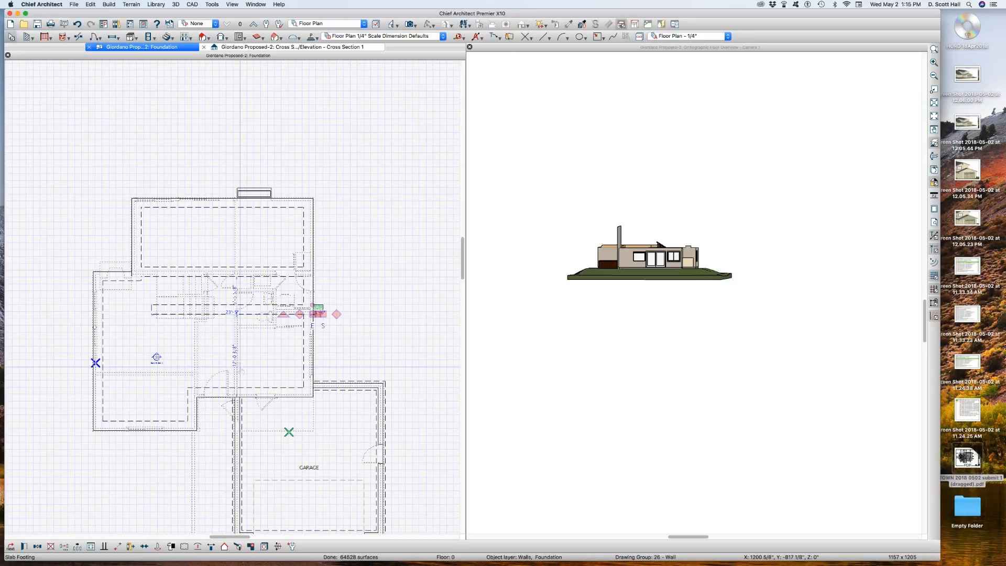
{"action": "left_click", "coordinate": [326, 309]}
{"action": "left_click", "coordinate": [320, 308]}
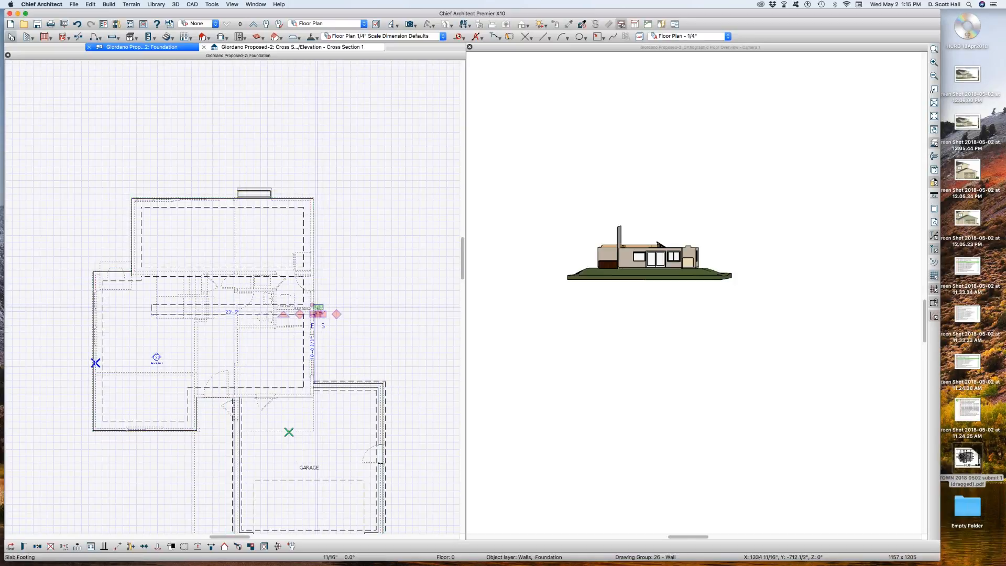
{"action": "key", "text": "Delete"}
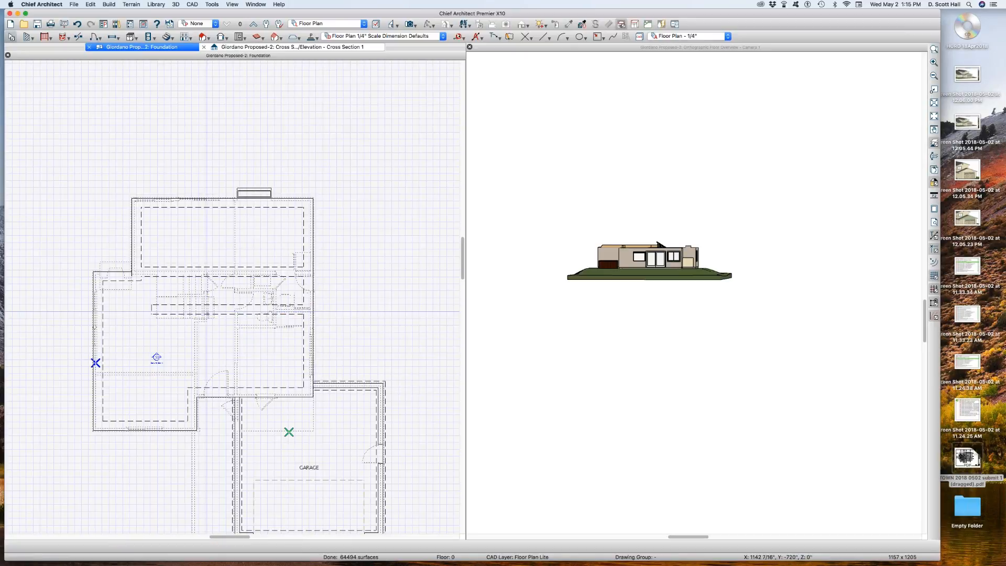
Shorten the middle footing's left end and run a perpendicular slab footing about 10'-8" long from it to the front perimeter footing.
{"action": "left_click", "coordinate": [155, 311]}
{"action": "left_click", "coordinate": [155, 311]}
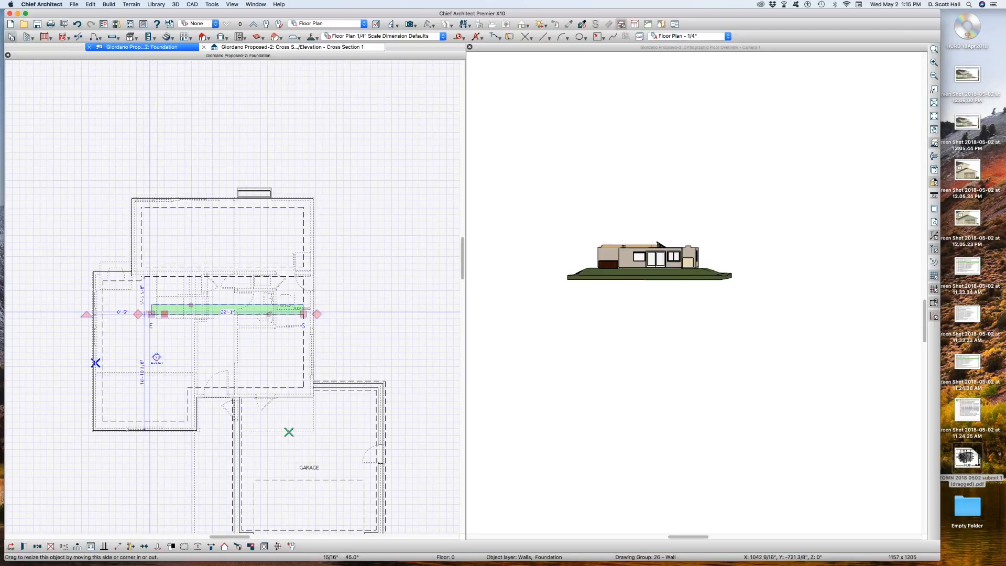
{"action": "left_click_drag", "start_coordinate": [154, 309], "coordinate": [199, 389]}
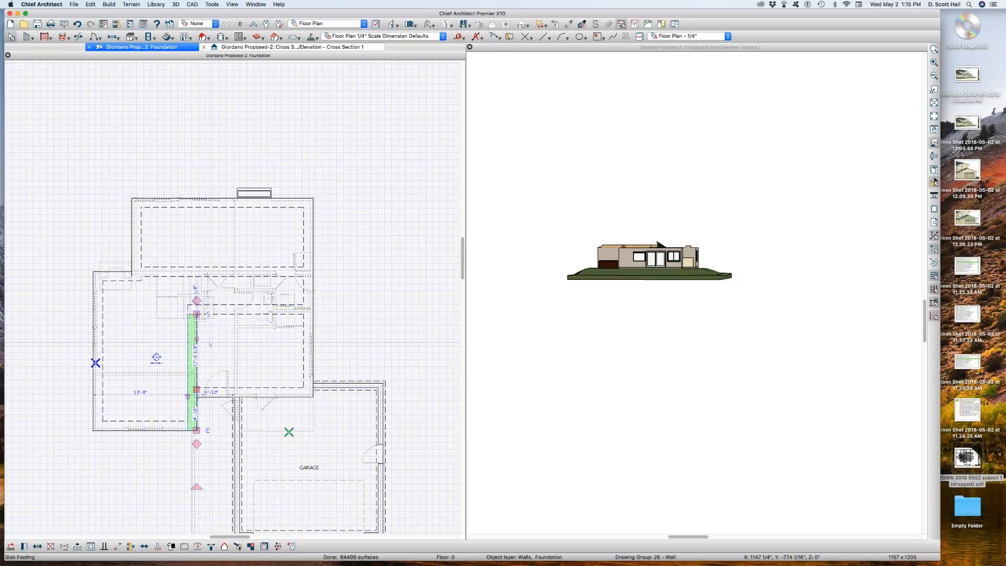
{"action": "scroll", "coordinate": [190, 365], "scroll_direction": "up", "scroll_amount": 2}
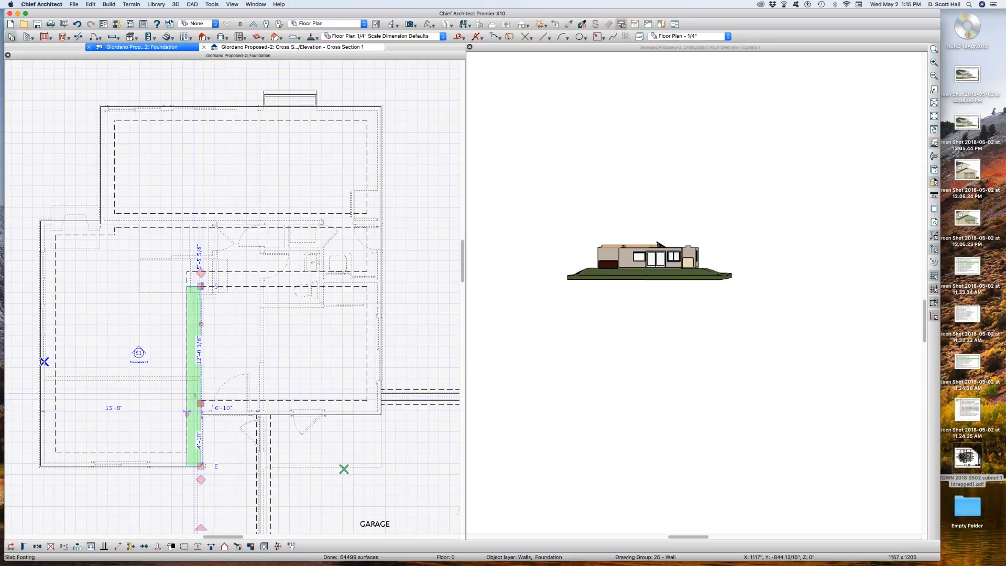
{"action": "key", "text": "3"}
{"action": "left_click", "coordinate": [194, 403]}
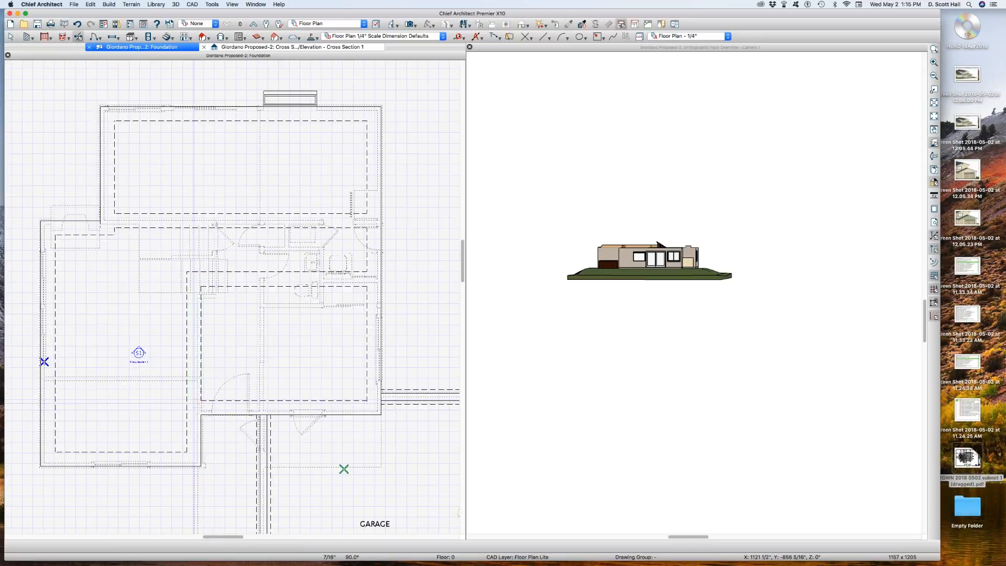
{"action": "key", "text": "space"}
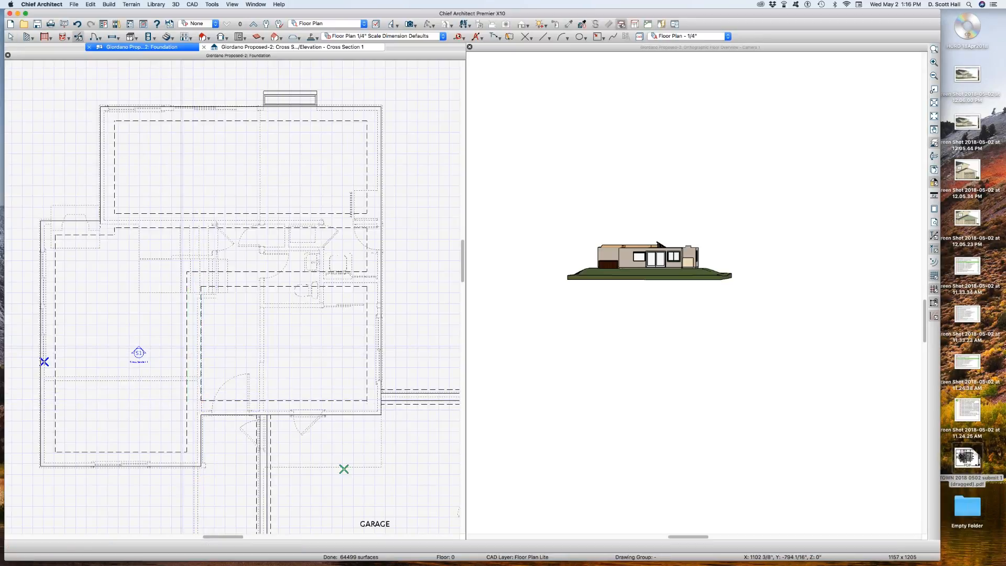
Shift the new vertical slab footing right with Transform/Replicate so it sits 14'-0" from the left exterior wall.
{"action": "left_click", "coordinate": [195, 343]}
{"action": "left_click_drag", "start_coordinate": [199, 342], "coordinate": [212, 343]}
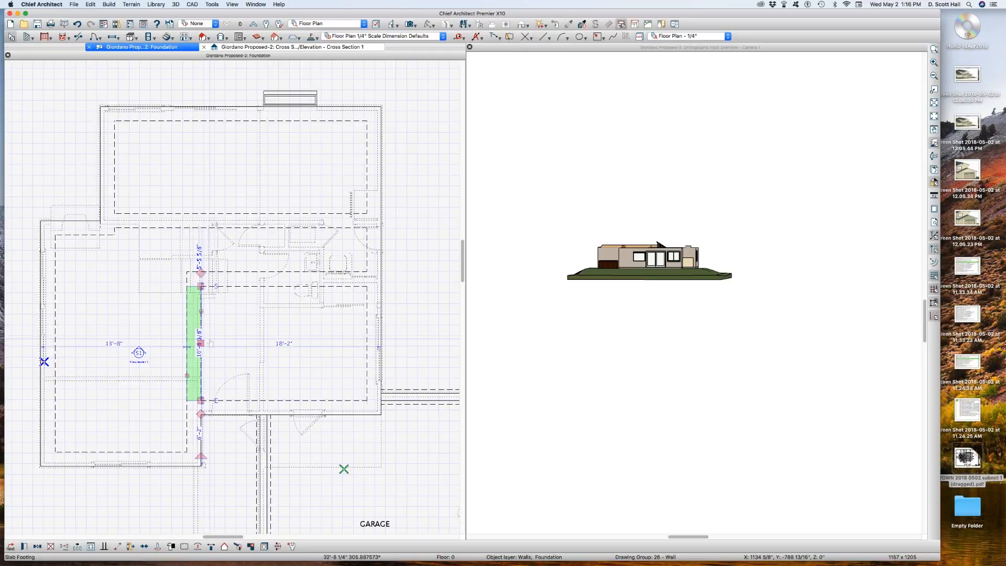
{"action": "key", "text": "super+t"}
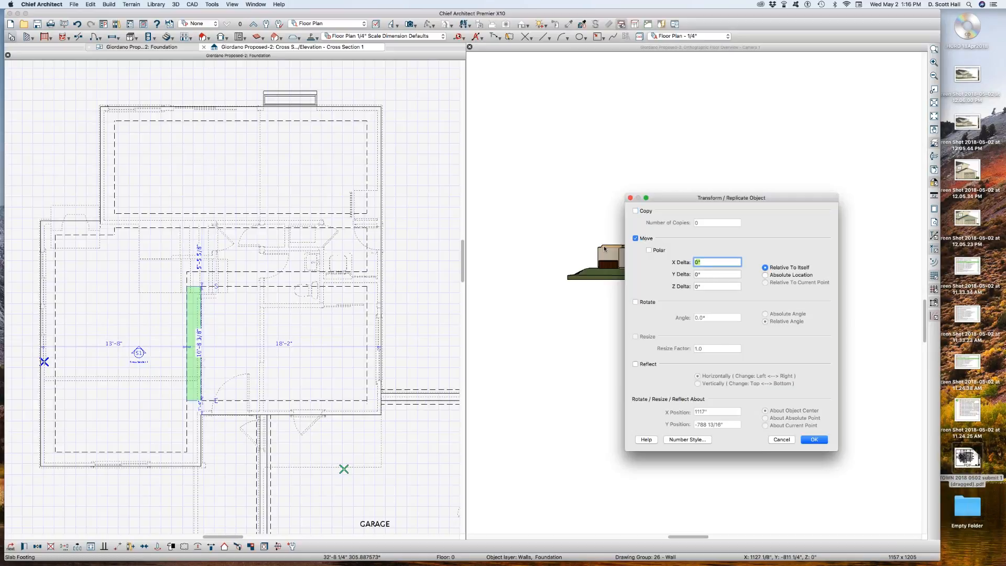
{"action": "key", "text": "Escape"}
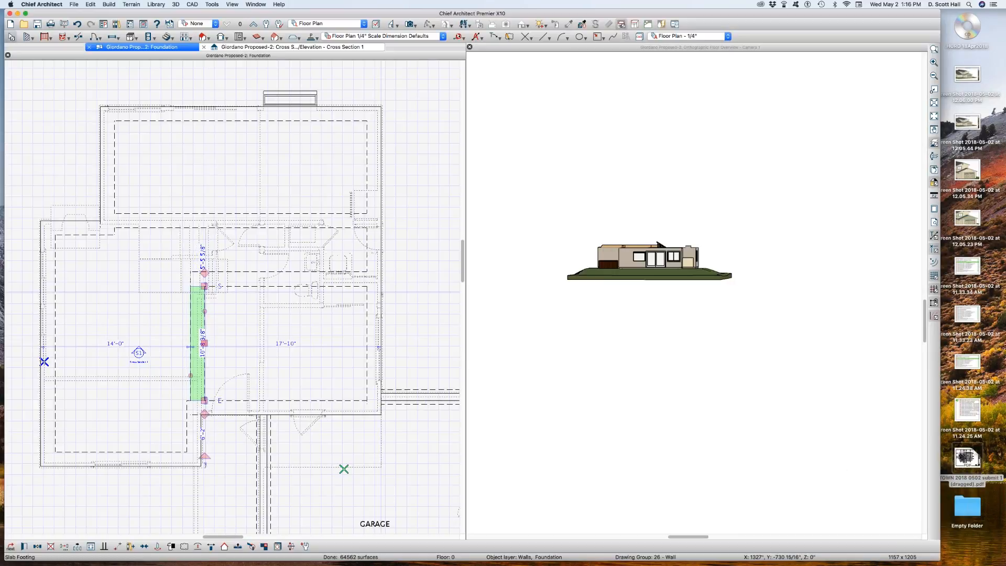
Examine the foundation stem walls around the hot tub side of the house in the 3D floor overview and close that view.
{"action": "scroll", "coordinate": [442, 303], "scroll_direction": "down", "scroll_amount": 2}
{"action": "left_click", "coordinate": [635, 262]}
{"action": "scroll", "coordinate": [635, 262], "scroll_direction": "up", "scroll_amount": 2}
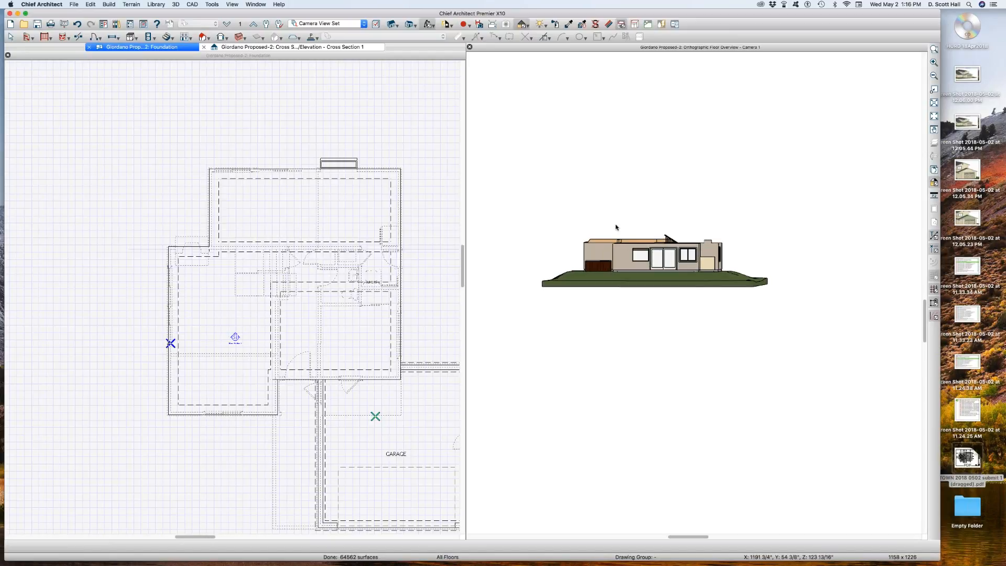
{"action": "left_click_drag", "start_coordinate": [539, 230], "coordinate": [675, 281]}
{"action": "scroll", "coordinate": [675, 280], "scroll_direction": "up", "scroll_amount": 4}
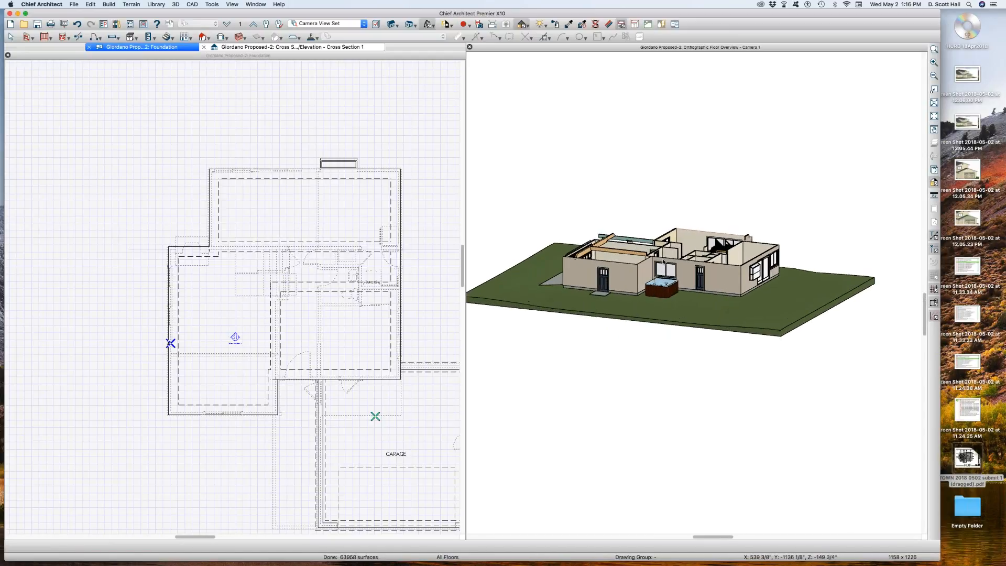
{"action": "scroll", "coordinate": [562, 284], "scroll_direction": "up", "scroll_amount": 6}
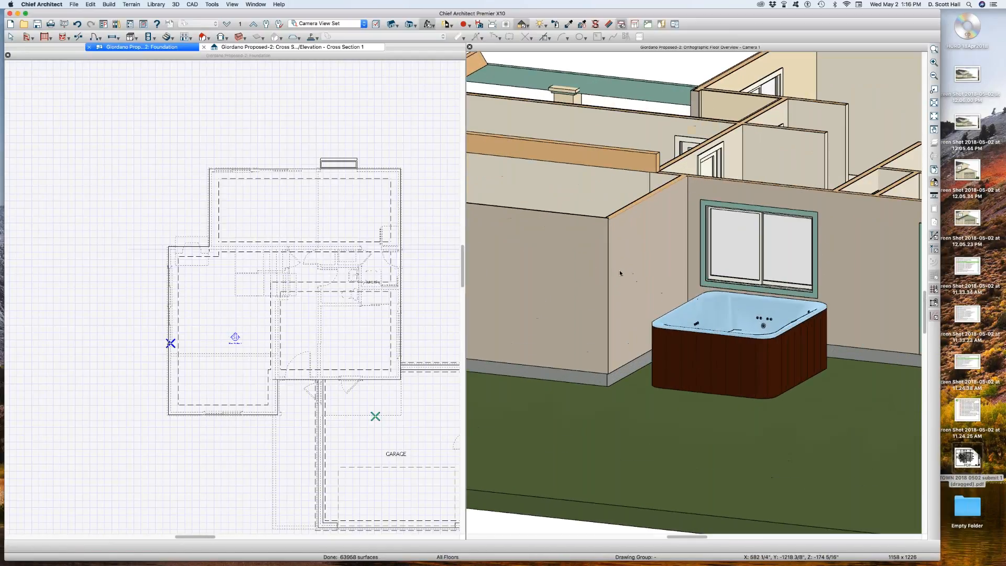
{"action": "scroll", "coordinate": [627, 270], "scroll_direction": "down", "scroll_amount": 2}
{"action": "left_click_drag", "start_coordinate": [743, 283], "coordinate": [688, 284]}
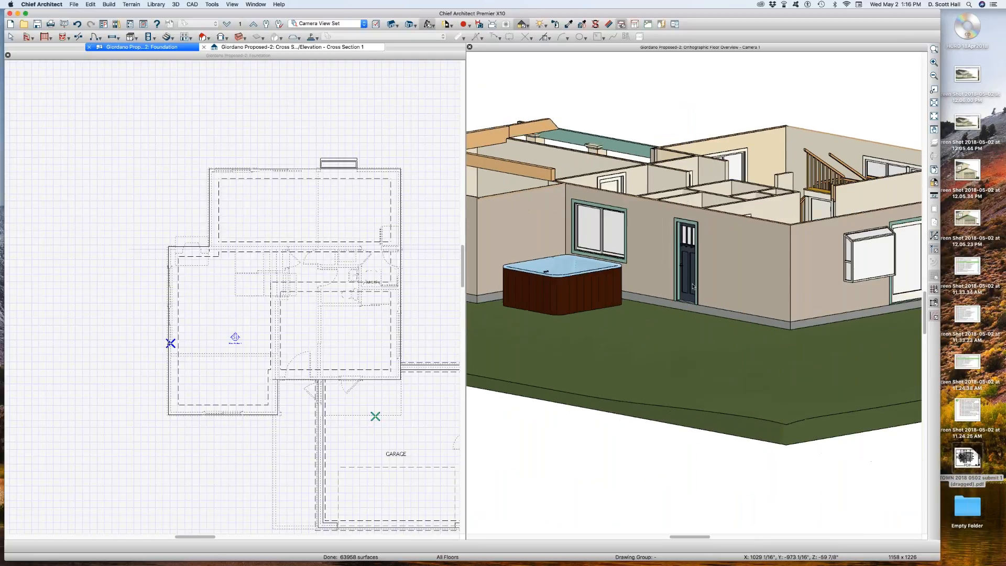
{"action": "scroll", "coordinate": [693, 286], "scroll_direction": "down", "scroll_amount": 2}
{"action": "scroll", "coordinate": [698, 280], "scroll_direction": "down", "scroll_amount": 1}
{"action": "left_click", "coordinate": [320, 349]}
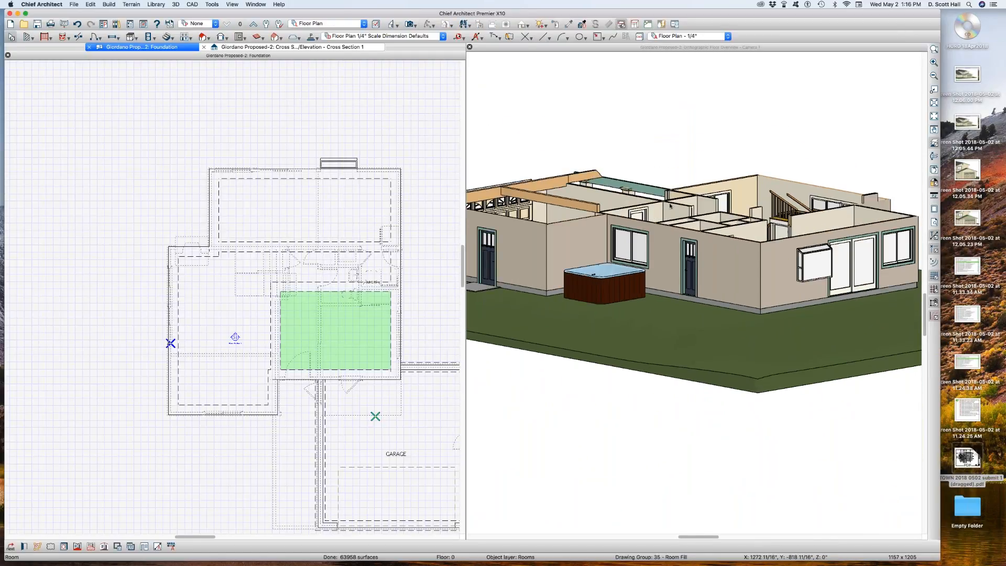
{"action": "left_click", "coordinate": [696, 277]}
{"action": "scroll", "coordinate": [697, 277], "scroll_direction": "down", "scroll_amount": 2}
{"action": "key", "text": "super+w"}
{"action": "scroll", "coordinate": [332, 234], "scroll_direction": "down", "scroll_amount": 8}
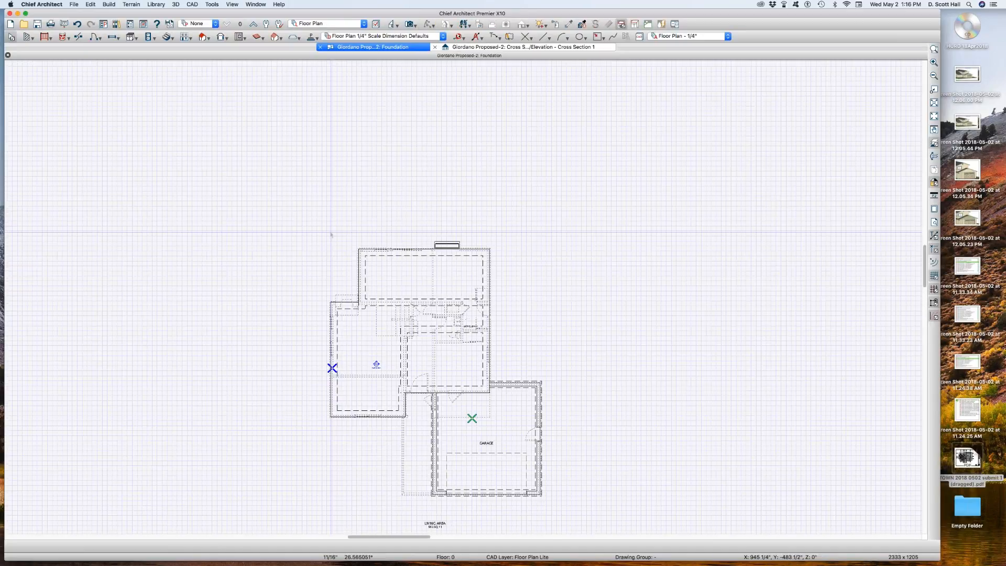
Create a full orthographic overview of the house and orient it towards the front entry and porch posts.
{"action": "key", "text": "shift+o"}
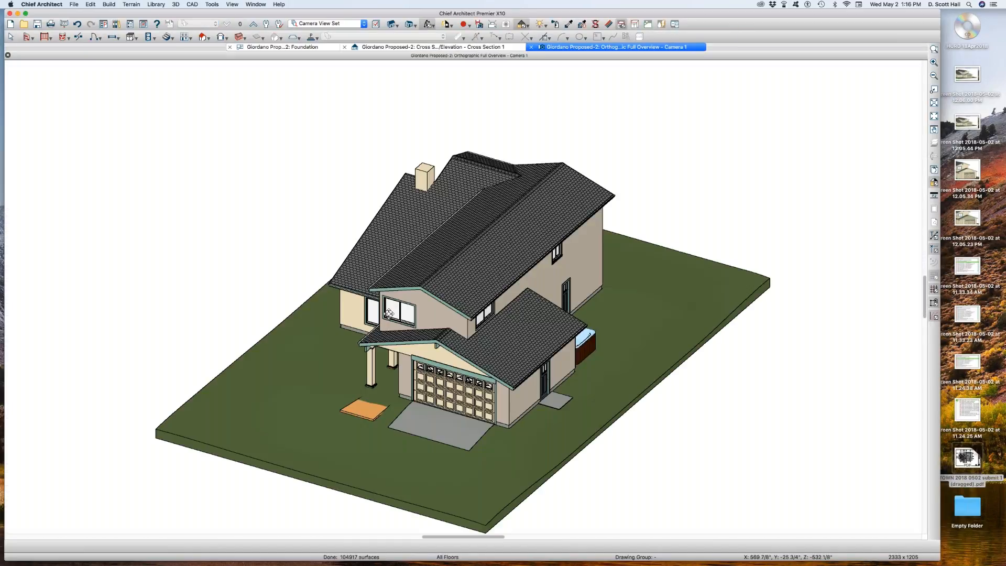
{"action": "middle_click_drag", "start_coordinate": [466, 234], "coordinate": [580, 362]}
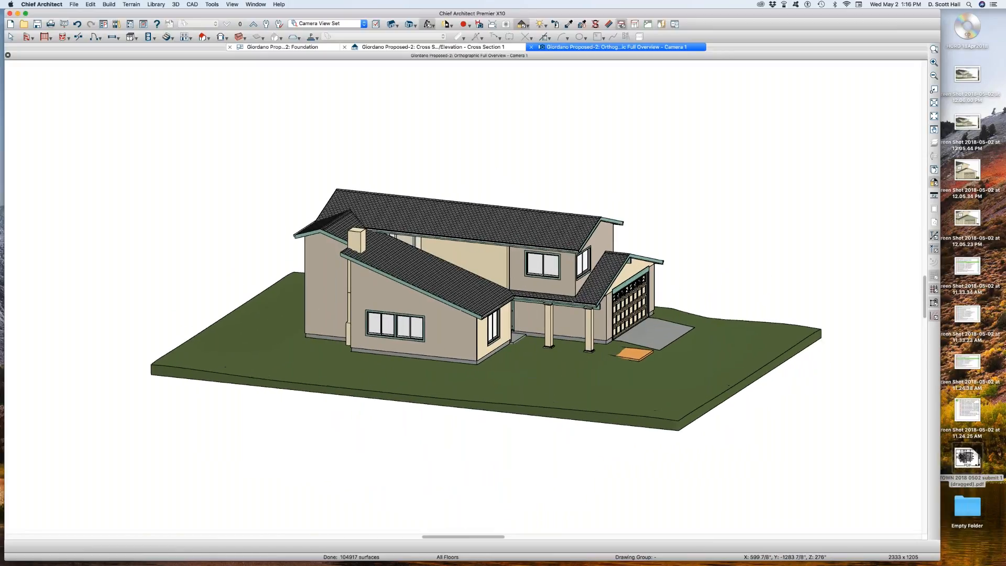
{"action": "scroll", "coordinate": [575, 288], "scroll_direction": "up", "scroll_amount": 5}
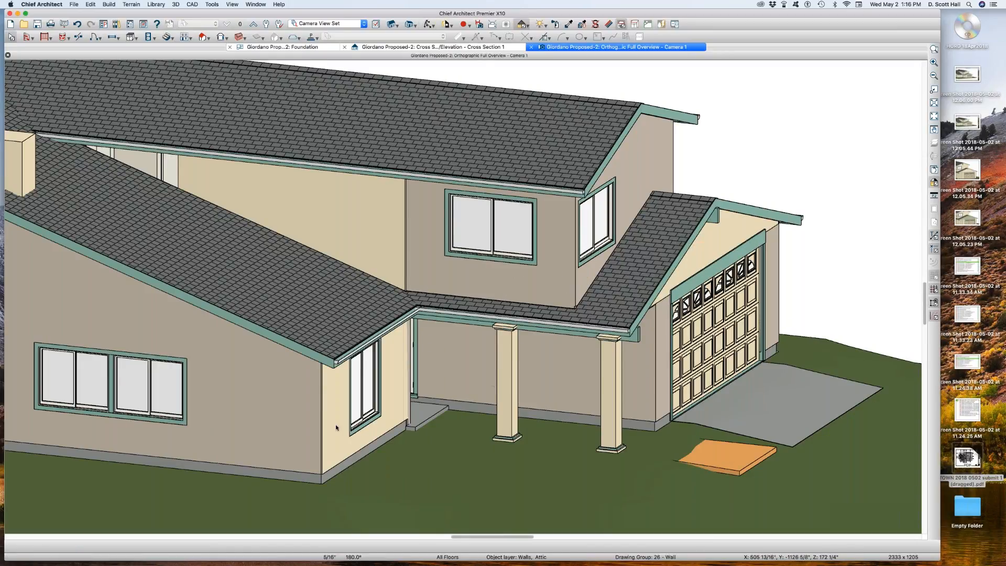
Check the wall type of the cream-colored front wall beside the entry and leave its specification without changes.
{"action": "left_click", "coordinate": [727, 241]}
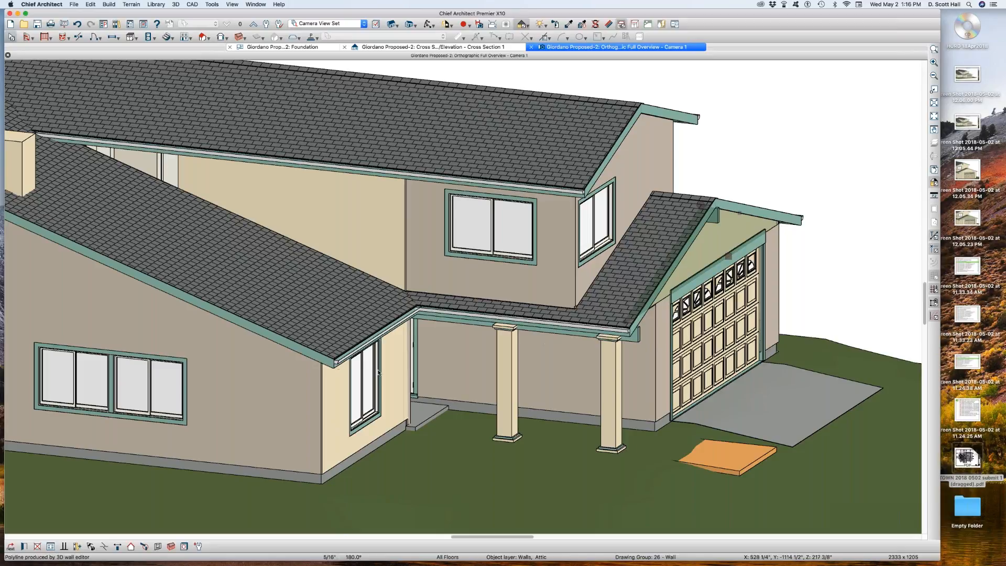
{"action": "left_click", "coordinate": [334, 409]}
{"action": "left_click", "coordinate": [334, 414]}
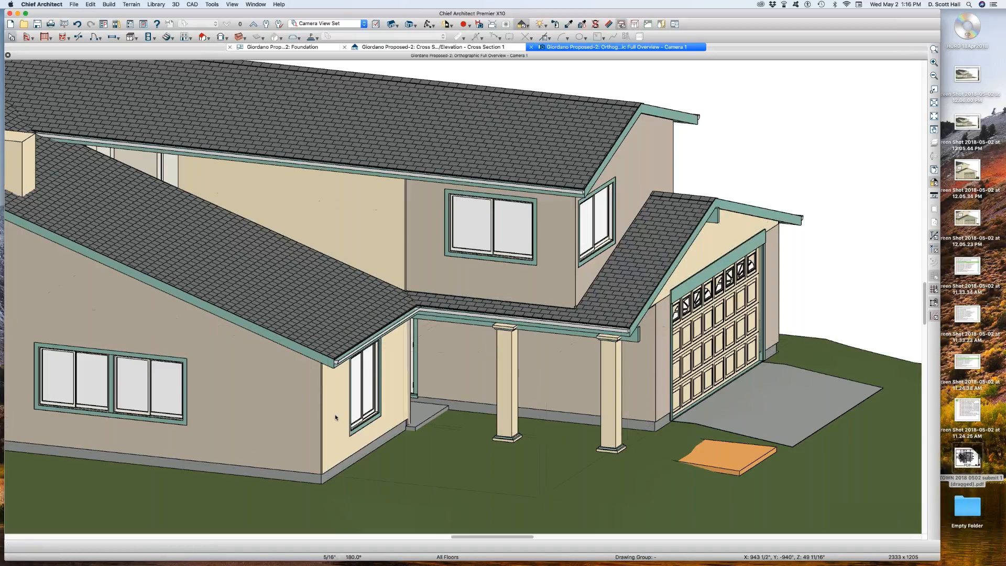
{"action": "left_click", "coordinate": [331, 412]}
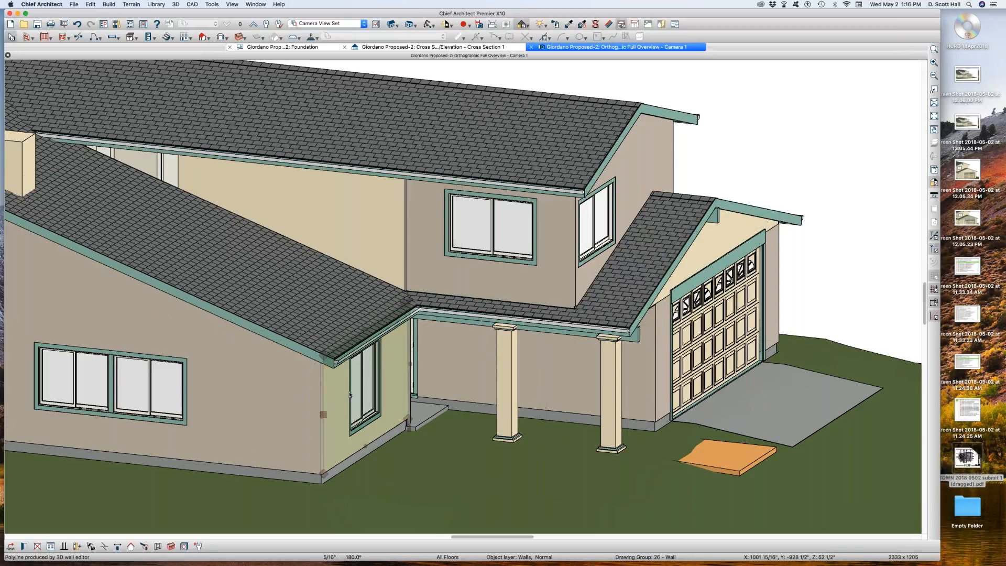
{"action": "double_click", "coordinate": [388, 373]}
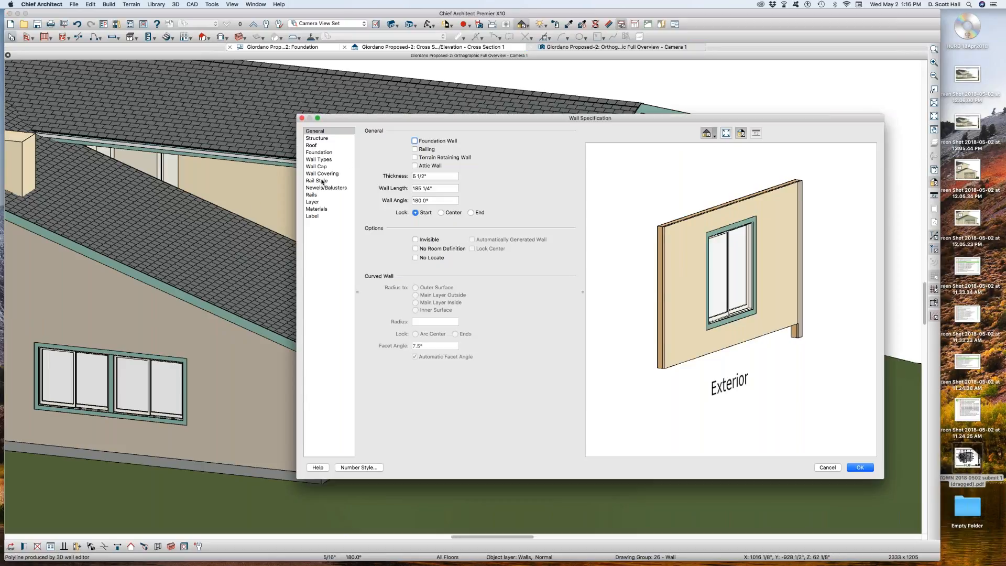
{"action": "left_click", "coordinate": [325, 159]}
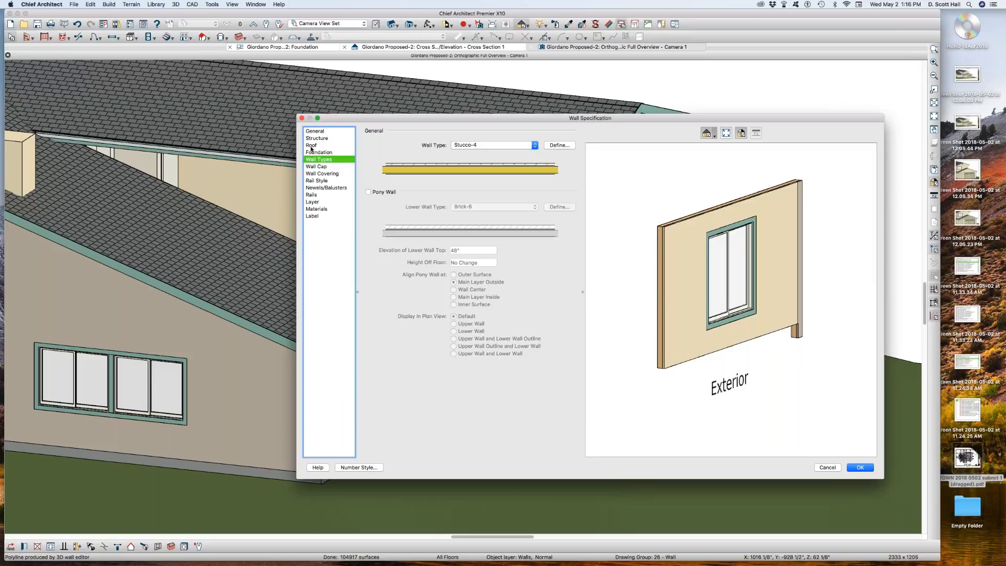
{"action": "left_click", "coordinate": [826, 467]}
Set the exterior surface material of the cream-colored front wall beside the entry to Use Default and inspect the wall's corner.
{"action": "key", "text": "super+e"}
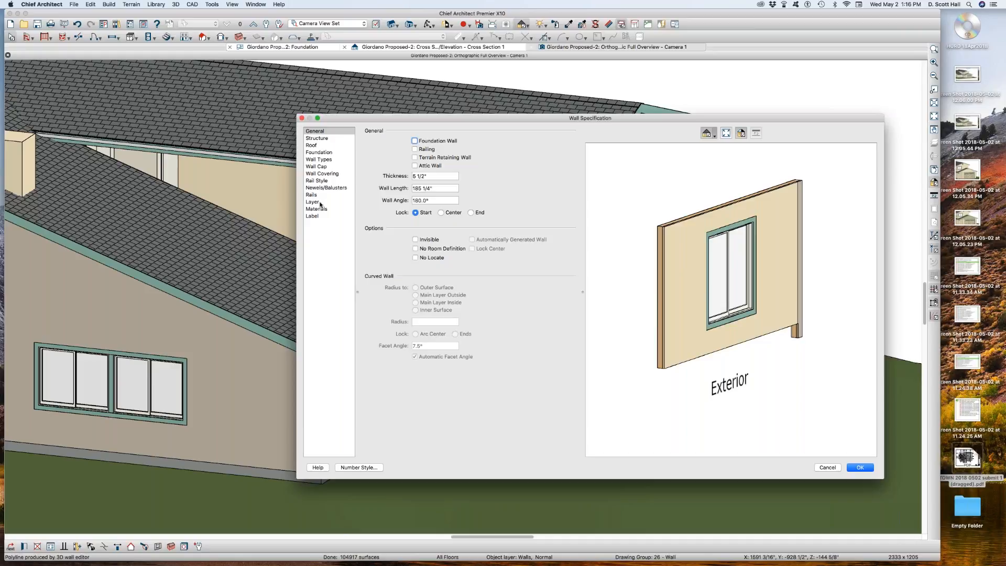
{"action": "left_click", "coordinate": [317, 208]}
{"action": "left_click", "coordinate": [421, 155]}
{"action": "left_click", "coordinate": [422, 147]}
{"action": "left_click", "coordinate": [422, 154]}
{"action": "left_click", "coordinate": [421, 148]}
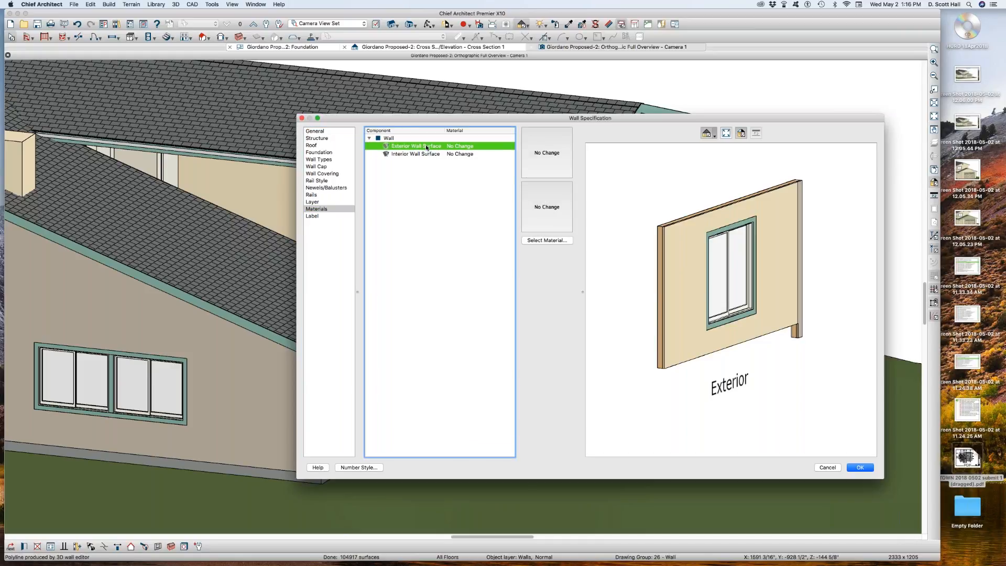
{"action": "left_click", "coordinate": [555, 240]}
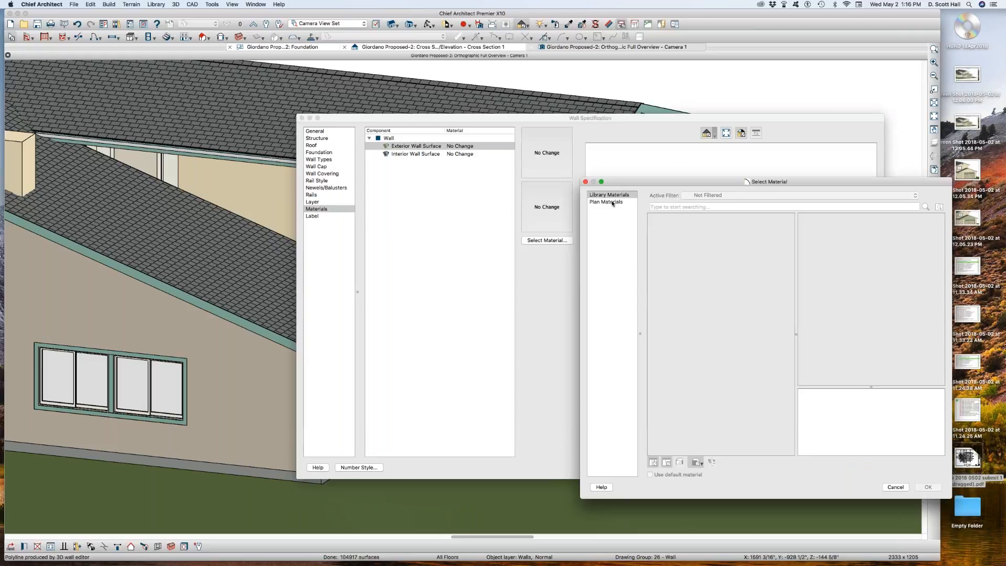
{"action": "left_click", "coordinate": [607, 202]}
{"action": "left_click", "coordinate": [672, 210]}
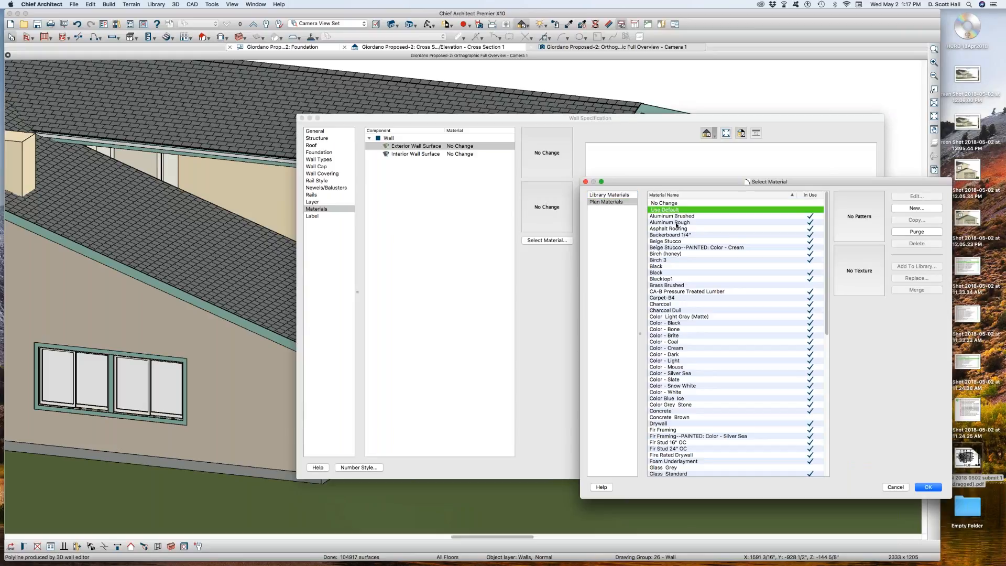
{"action": "key", "text": "Return"}
{"action": "key", "text": "Return"}
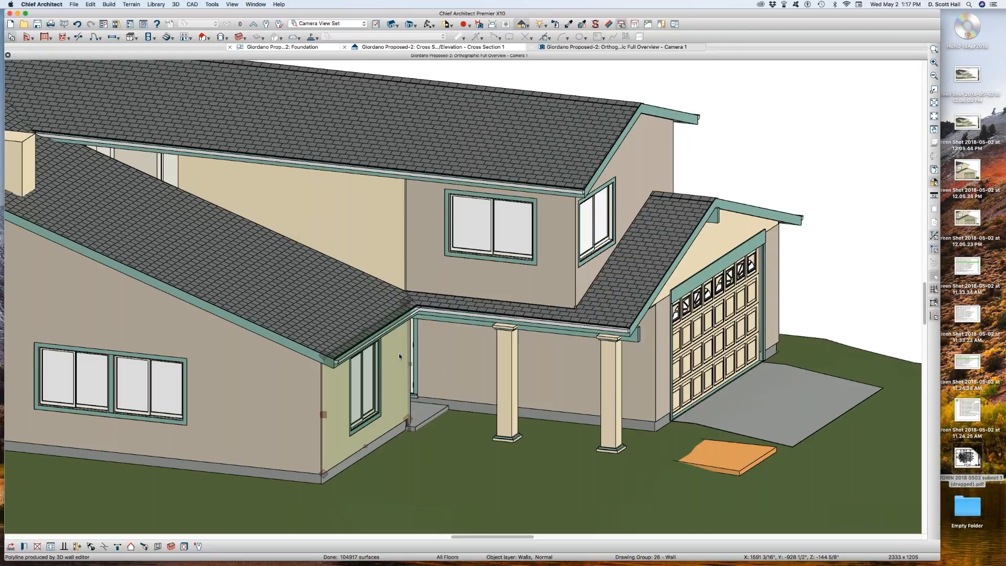
{"action": "scroll", "coordinate": [315, 410], "scroll_direction": "up", "scroll_amount": 5}
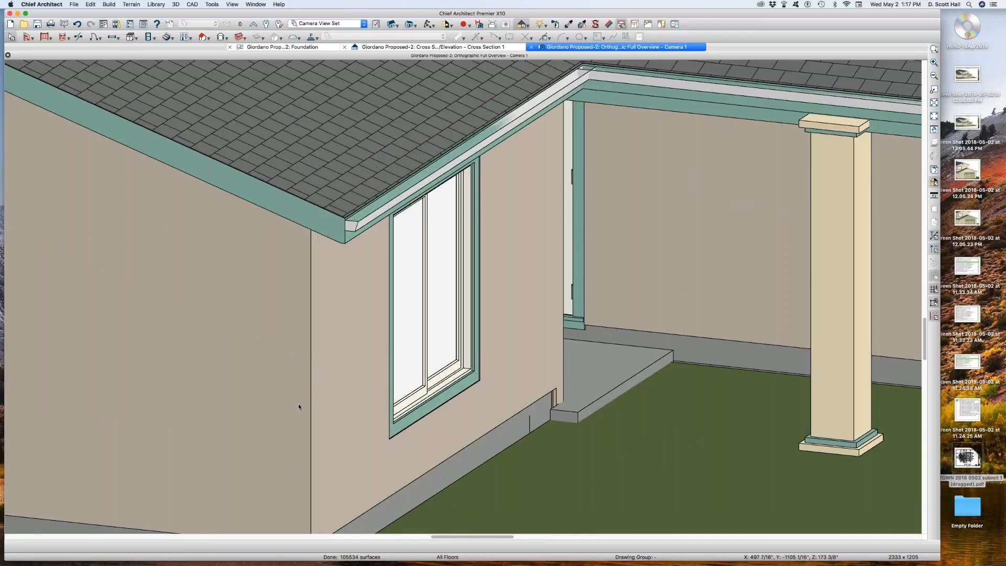
{"action": "scroll", "coordinate": [298, 407], "scroll_direction": "up", "scroll_amount": 3}
{"action": "scroll", "coordinate": [266, 321], "scroll_direction": "down", "scroll_amount": 8}
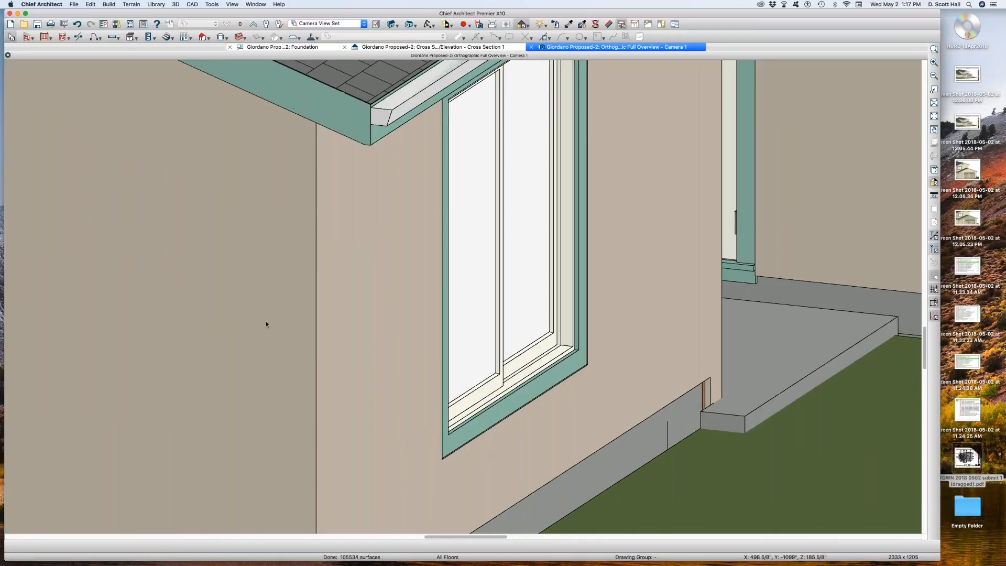
Tile the open views side by side and close the cross section view without saving it.
{"action": "left_click", "coordinate": [337, 364]}
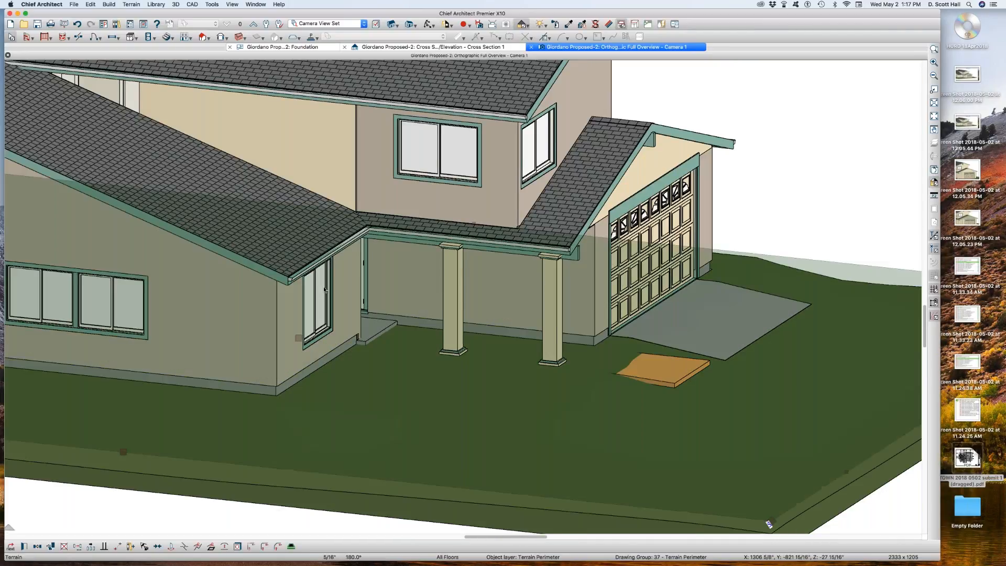
{"action": "scroll", "coordinate": [323, 290], "scroll_direction": "down", "scroll_amount": 3}
{"action": "key", "text": "o"}
{"action": "left_click_drag", "start_coordinate": [314, 311], "coordinate": [343, 277]}
{"action": "scroll", "coordinate": [343, 277], "scroll_direction": "up", "scroll_amount": 6}
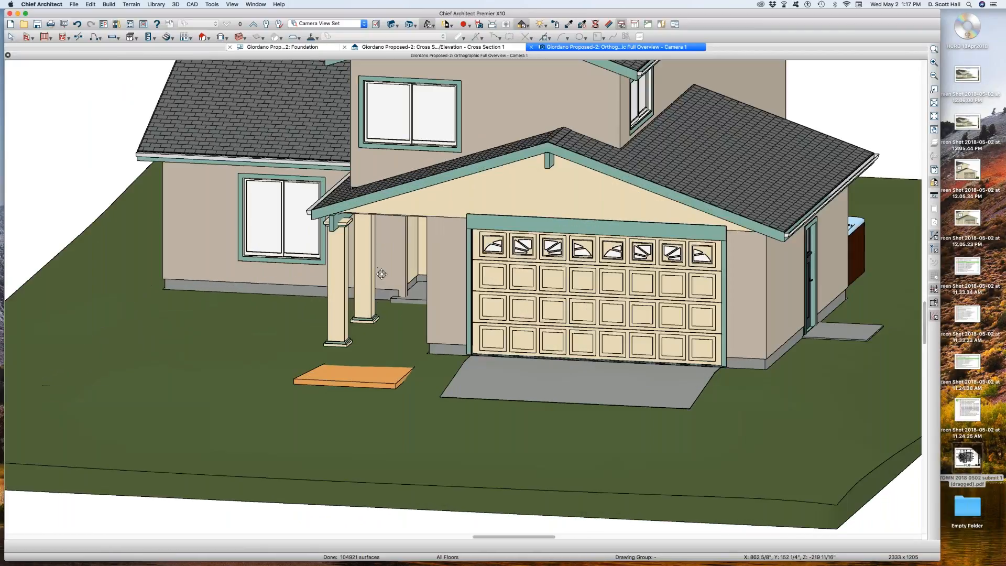
{"action": "scroll", "coordinate": [381, 274], "scroll_direction": "up", "scroll_amount": 3}
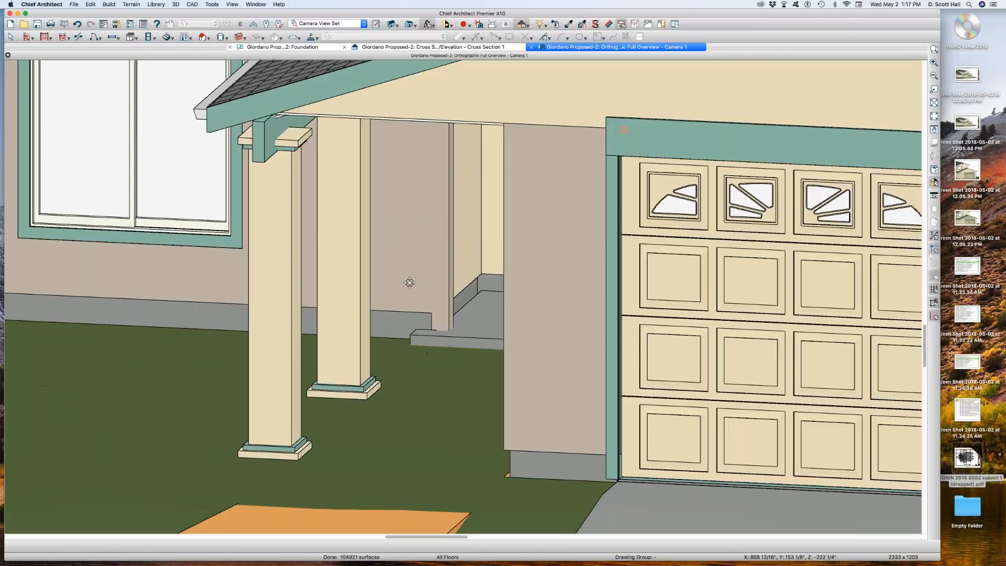
{"action": "scroll", "coordinate": [427, 290], "scroll_direction": "up", "scroll_amount": 3}
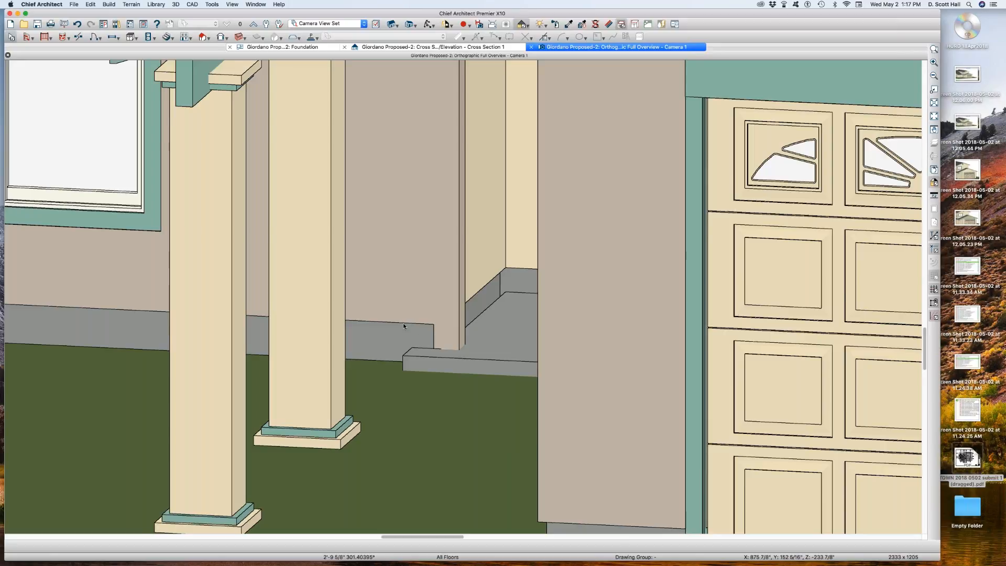
{"action": "key", "text": "shift+F7"}
{"action": "left_click", "coordinate": [477, 310]}
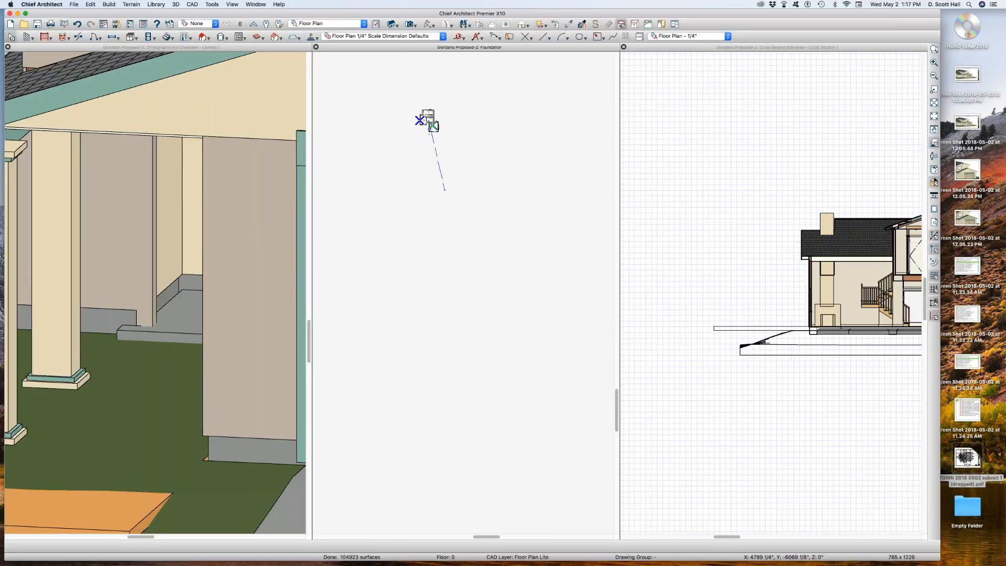
{"action": "left_click", "coordinate": [763, 211]}
{"action": "key", "text": "super+w"}
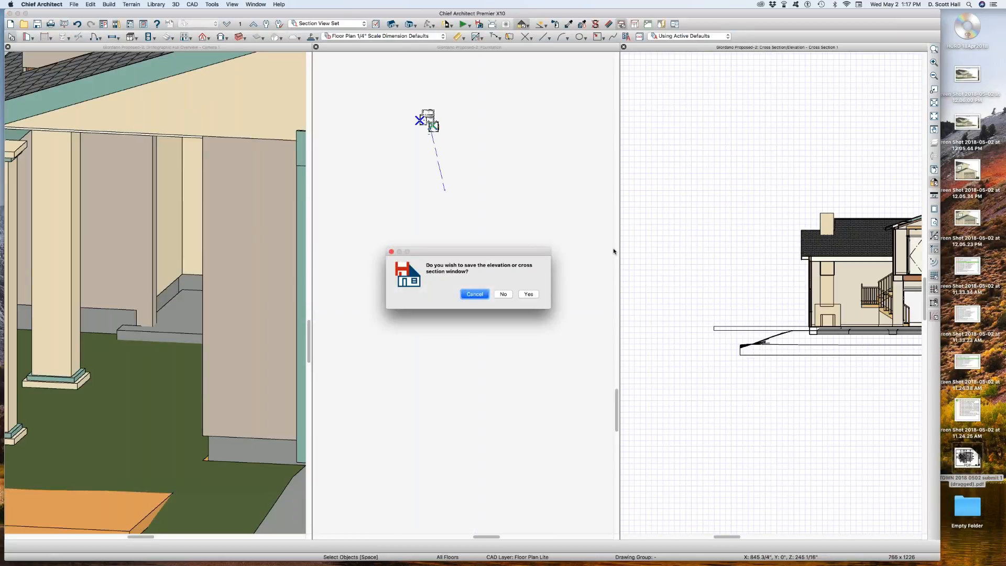
{"action": "left_click", "coordinate": [503, 295]}
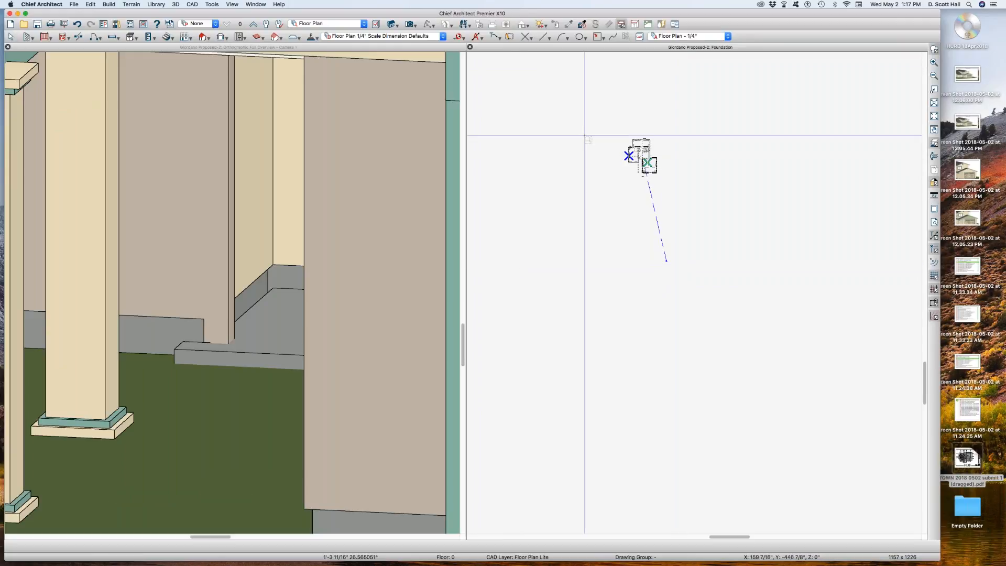
On the 1st floor, shorten the dining room's front wall so it ends flush at the corner with the entry side wall.
{"action": "left_click_drag", "start_coordinate": [615, 144], "coordinate": [651, 172]}
{"action": "scroll", "coordinate": [620, 211], "scroll_direction": "up", "scroll_amount": 4}
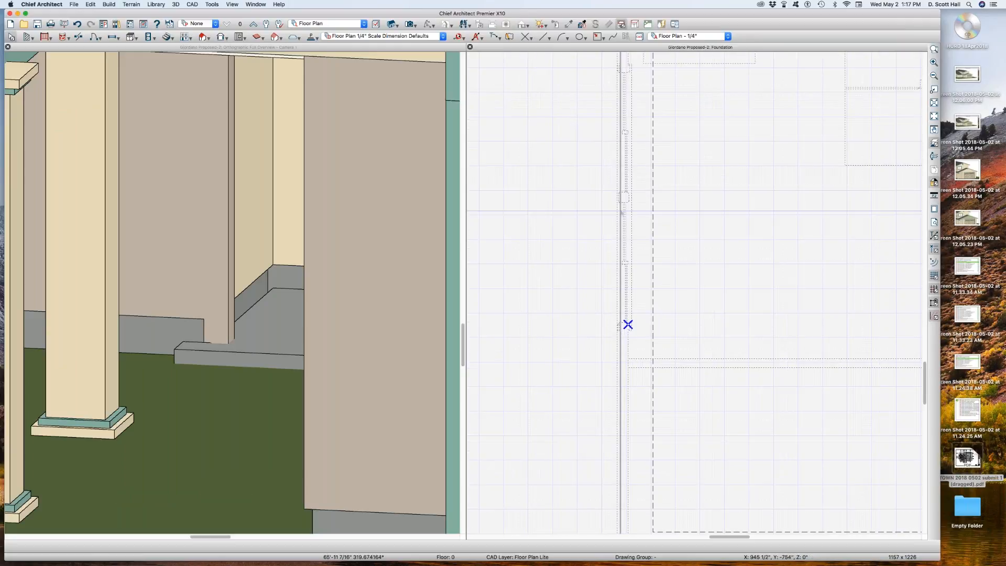
{"action": "scroll", "coordinate": [621, 212], "scroll_direction": "down", "scroll_amount": 5}
{"action": "scroll", "coordinate": [713, 399], "scroll_direction": "up", "scroll_amount": 5}
{"action": "scroll", "coordinate": [713, 397], "scroll_direction": "up", "scroll_amount": 3}
{"action": "key", "text": "Page_Up"}
{"action": "left_click", "coordinate": [776, 351]}
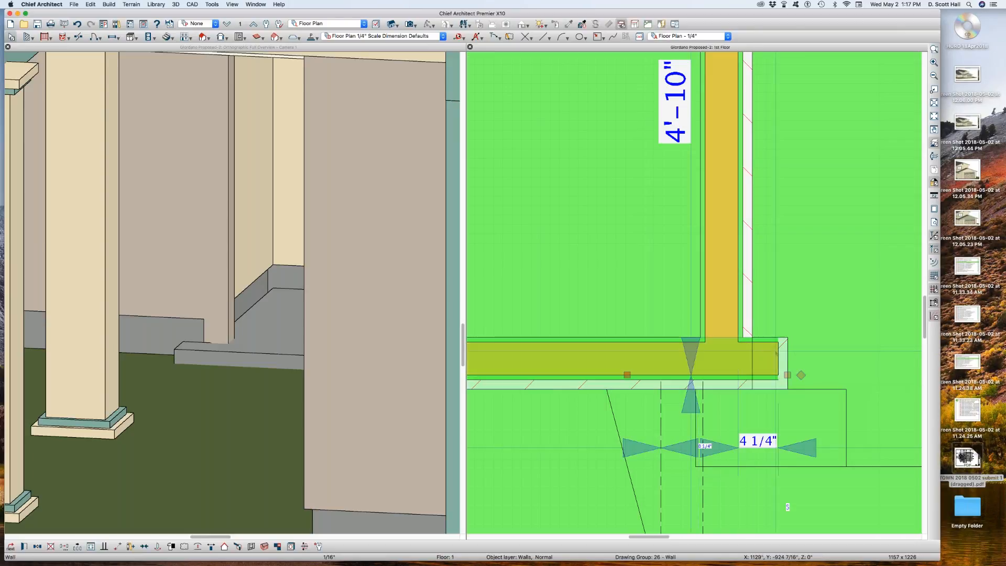
{"action": "left_click_drag", "start_coordinate": [776, 351], "coordinate": [718, 369]}
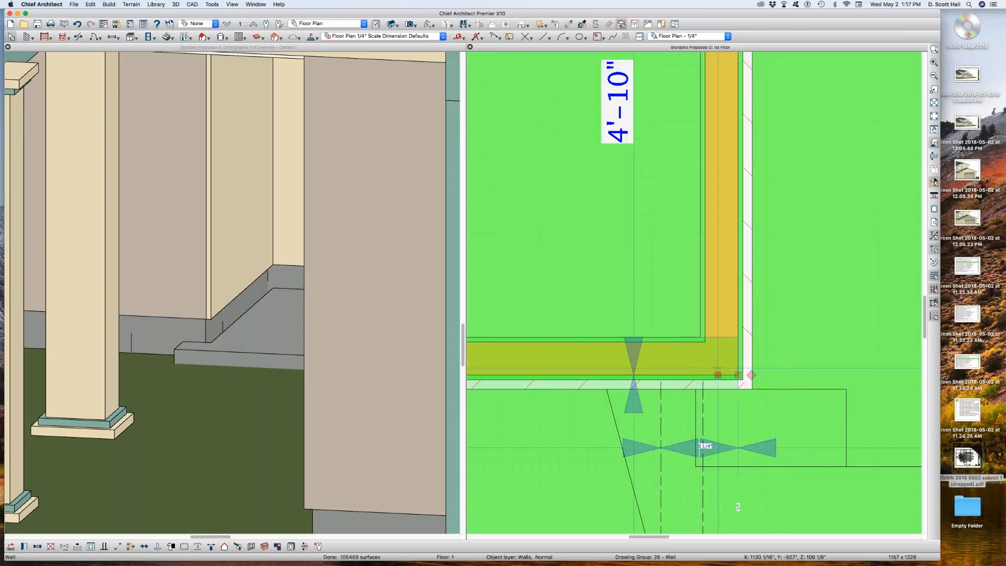
Set the exterior surface material of the cream-colored side wall at the front entry to Use Default.
{"action": "left_click", "coordinate": [273, 203]}
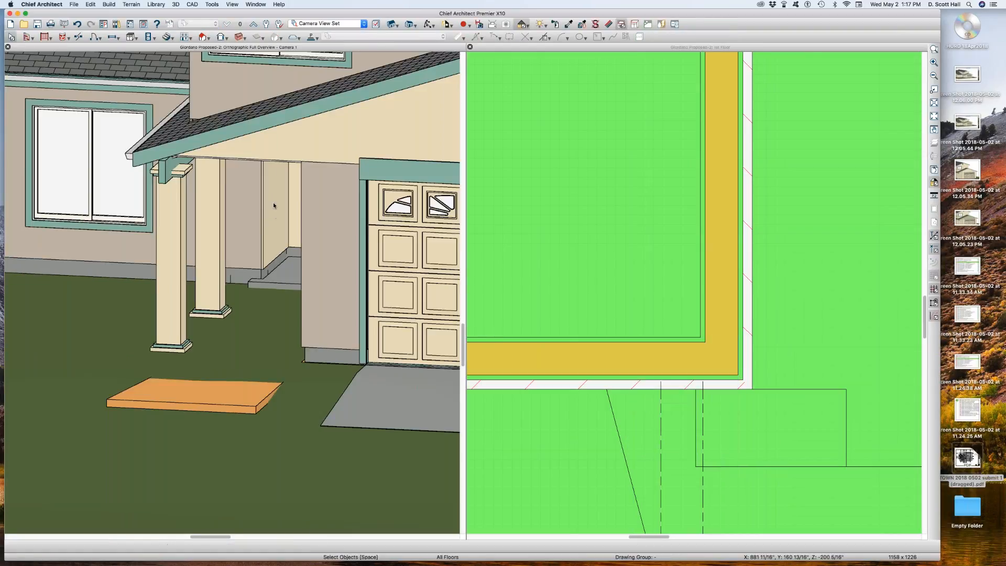
{"action": "left_click", "coordinate": [279, 206]}
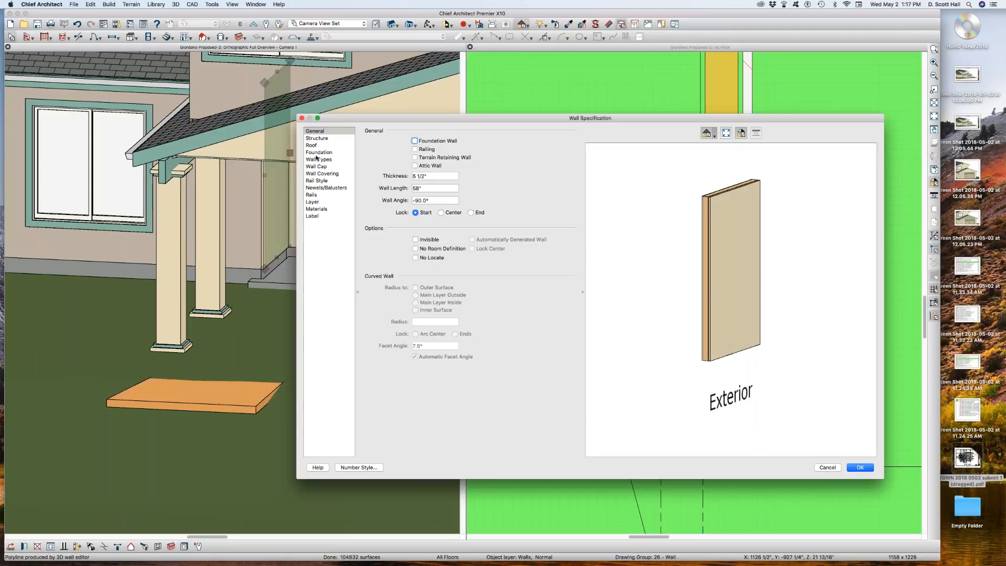
{"action": "left_click", "coordinate": [322, 209]}
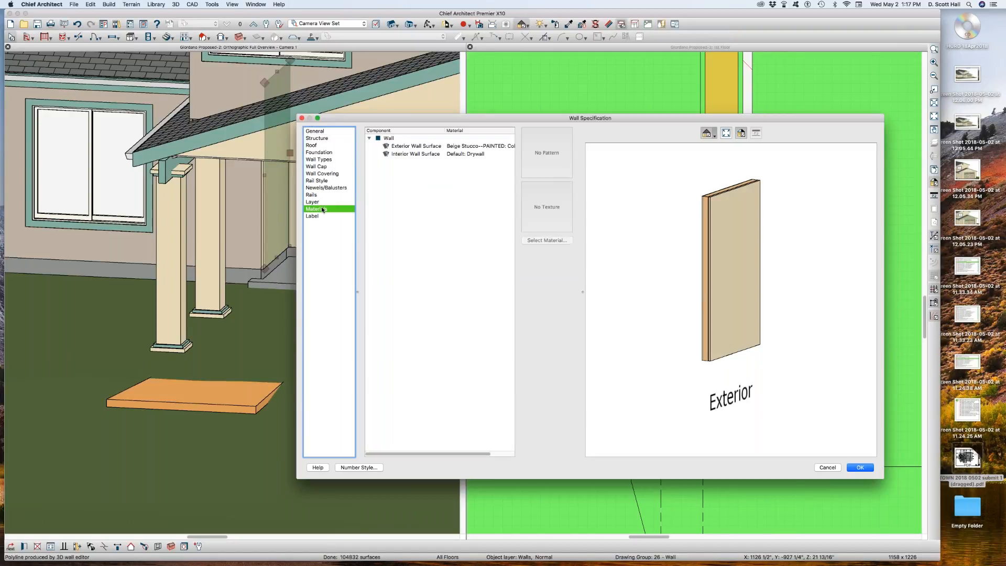
{"action": "left_click", "coordinate": [427, 148]}
{"action": "left_click", "coordinate": [545, 240]}
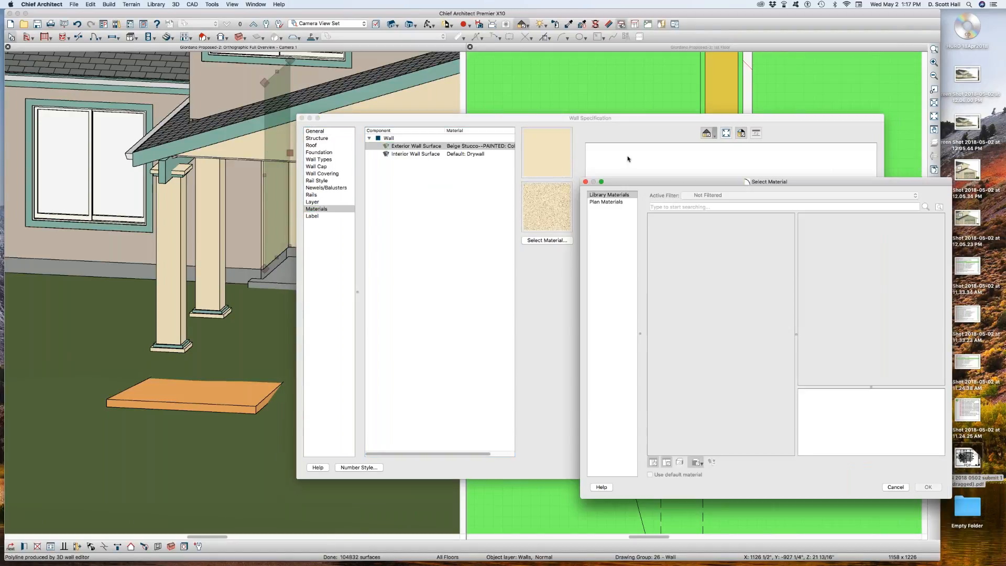
{"action": "left_click", "coordinate": [602, 202]}
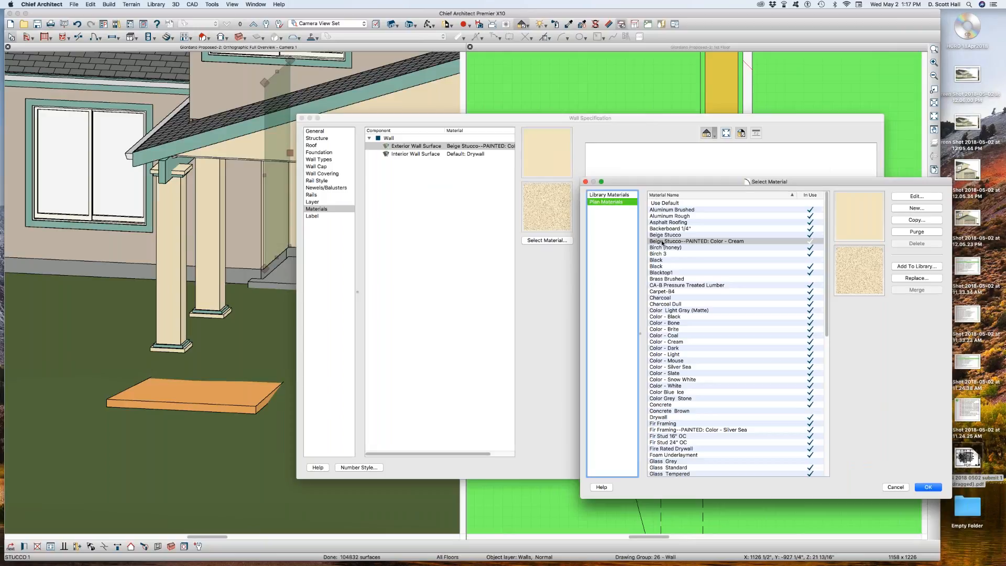
{"action": "left_click", "coordinate": [665, 204]}
{"action": "key", "text": "Return"}
{"action": "key", "text": "Return"}
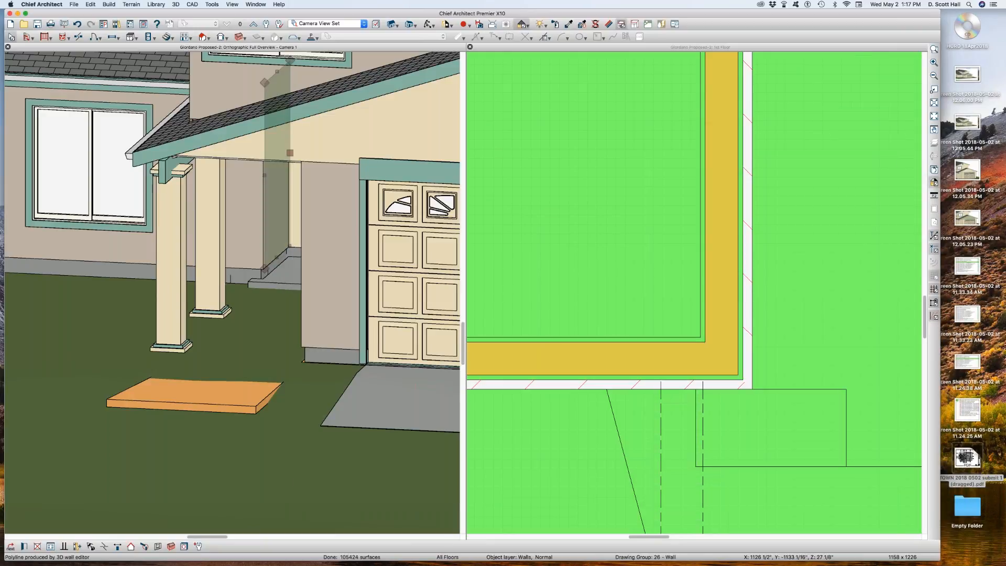
Set the exterior surface material of the attic gable wall above the garage door to Use Default.
{"action": "scroll", "coordinate": [186, 291], "scroll_direction": "down", "scroll_amount": 3}
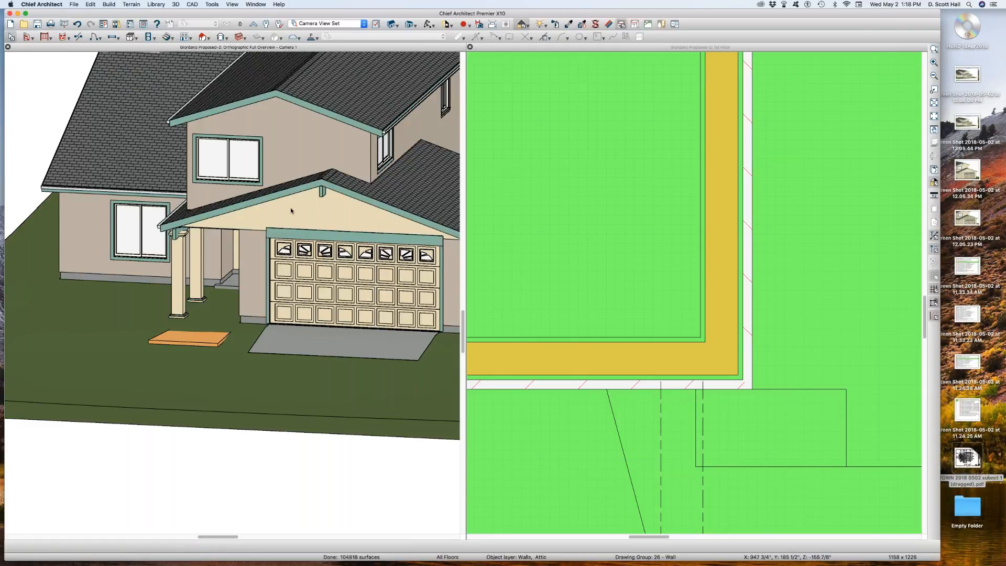
{"action": "double_click", "coordinate": [287, 219]}
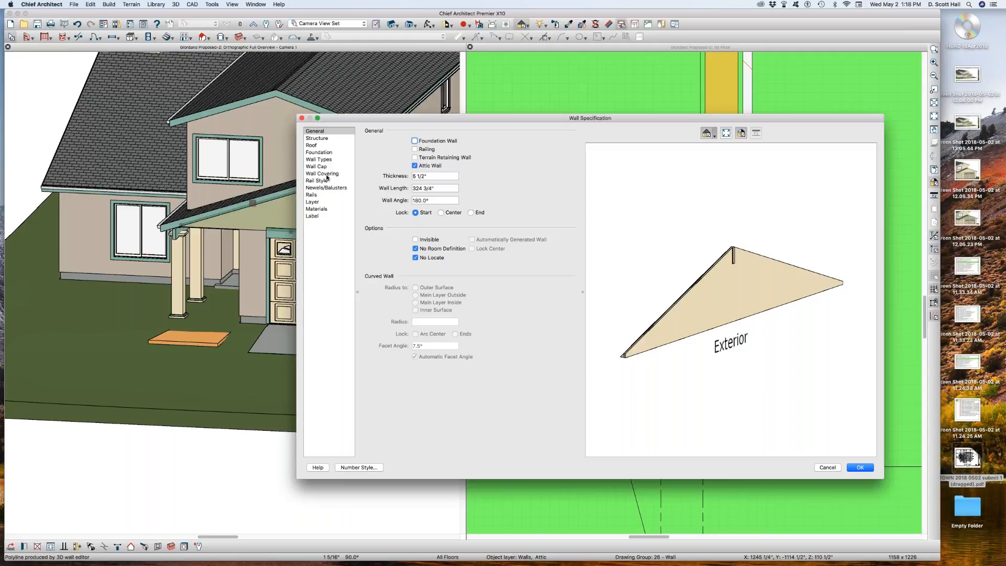
{"action": "left_click", "coordinate": [317, 209]}
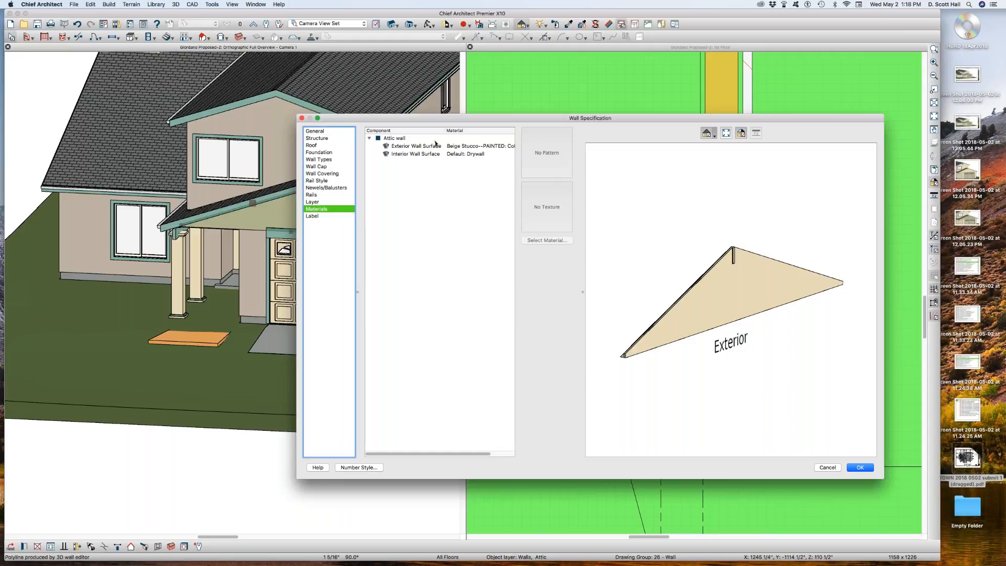
{"action": "left_click", "coordinate": [437, 146]}
{"action": "left_click", "coordinate": [546, 240]}
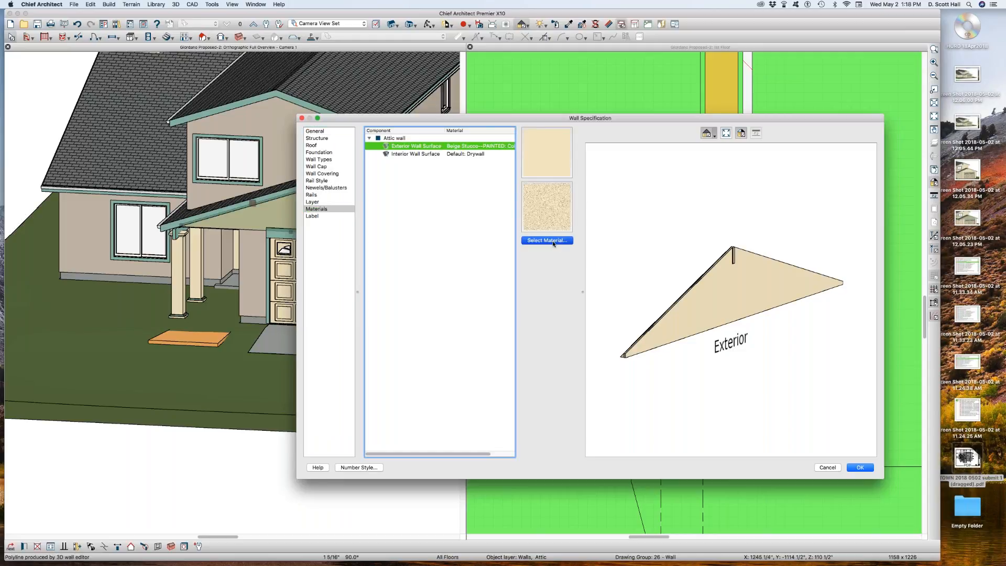
{"action": "left_click", "coordinate": [607, 203]}
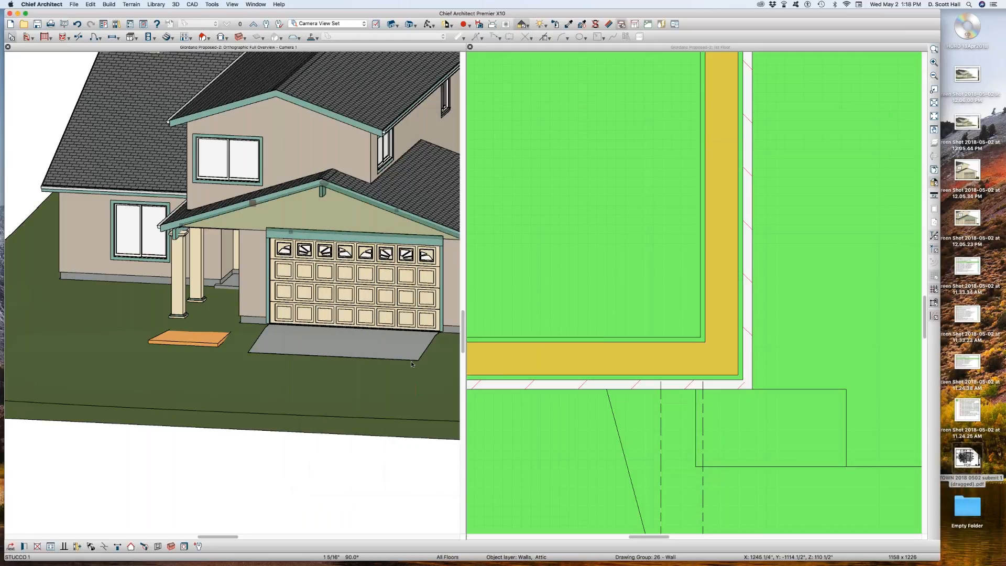
{"action": "key", "text": "Escape"}
Examine the corner where the cream-colored upper side wall meets the adjoining wall above the lower roof in the 3D overview.
{"action": "scroll", "coordinate": [206, 290], "scroll_direction": "down", "scroll_amount": 3}
{"action": "key", "text": "o"}
{"action": "left_click_drag", "start_coordinate": [195, 283], "coordinate": [306, 277]}
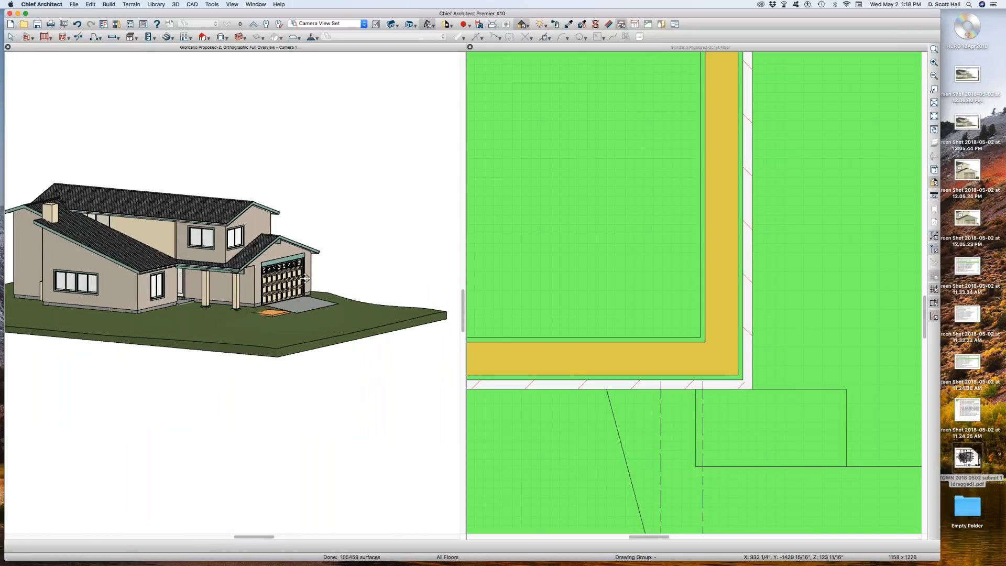
{"action": "left_click_drag", "start_coordinate": [124, 218], "coordinate": [152, 201]}
{"action": "scroll", "coordinate": [151, 201], "scroll_direction": "up", "scroll_amount": 8}
{"action": "scroll", "coordinate": [151, 202], "scroll_direction": "down", "scroll_amount": 2}
{"action": "scroll", "coordinate": [311, 347], "scroll_direction": "up", "scroll_amount": 1}
{"action": "scroll", "coordinate": [311, 347], "scroll_direction": "up", "scroll_amount": 4}
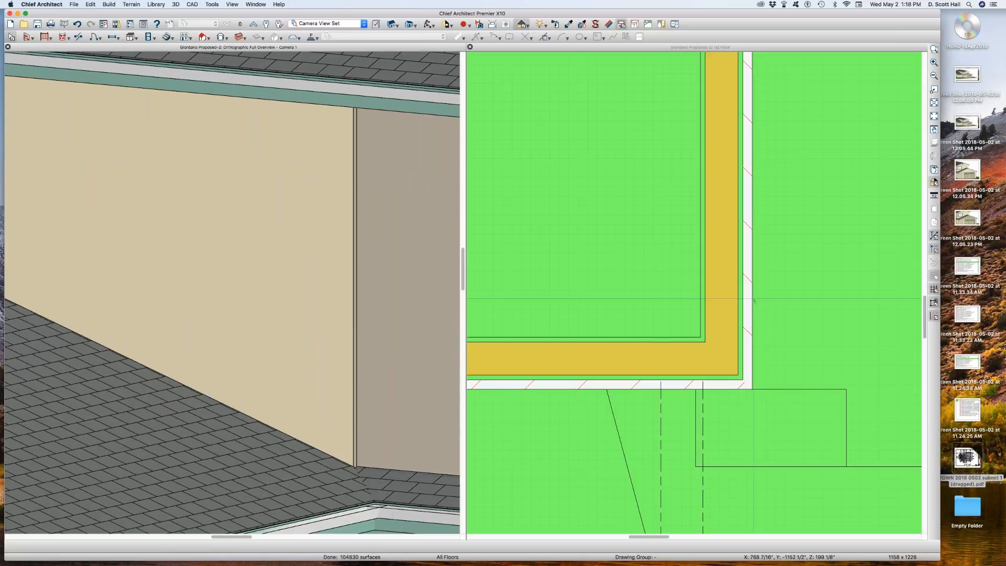
{"action": "scroll", "coordinate": [753, 301], "scroll_direction": "down", "scroll_amount": 6}
{"action": "scroll", "coordinate": [760, 309], "scroll_direction": "up", "scroll_amount": 6}
On the 2nd floor, align the wall between the open-below area and the master bedroom with the wall below.
{"action": "left_click", "coordinate": [767, 316]}
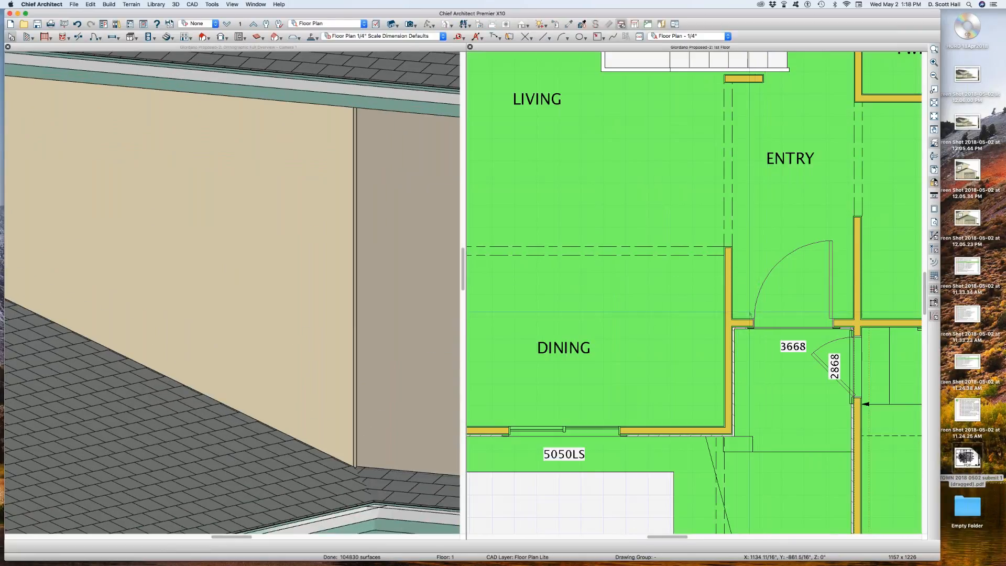
{"action": "left_click", "coordinate": [749, 312]}
{"action": "scroll", "coordinate": [679, 236], "scroll_direction": "down", "scroll_amount": 2}
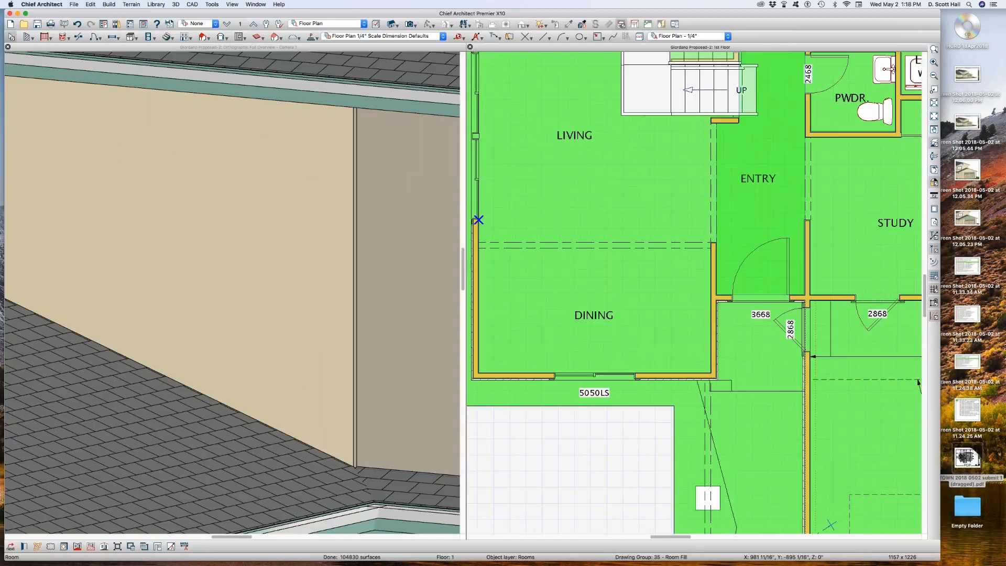
{"action": "scroll", "coordinate": [107, 320], "scroll_direction": "down", "scroll_amount": 5}
{"action": "left_click", "coordinate": [107, 320]}
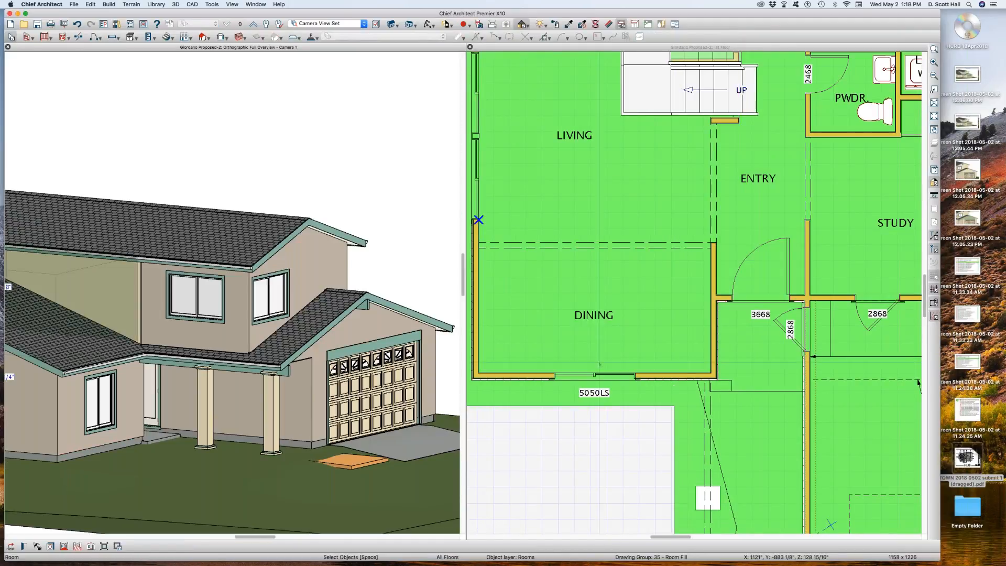
{"action": "left_click", "coordinate": [591, 294]}
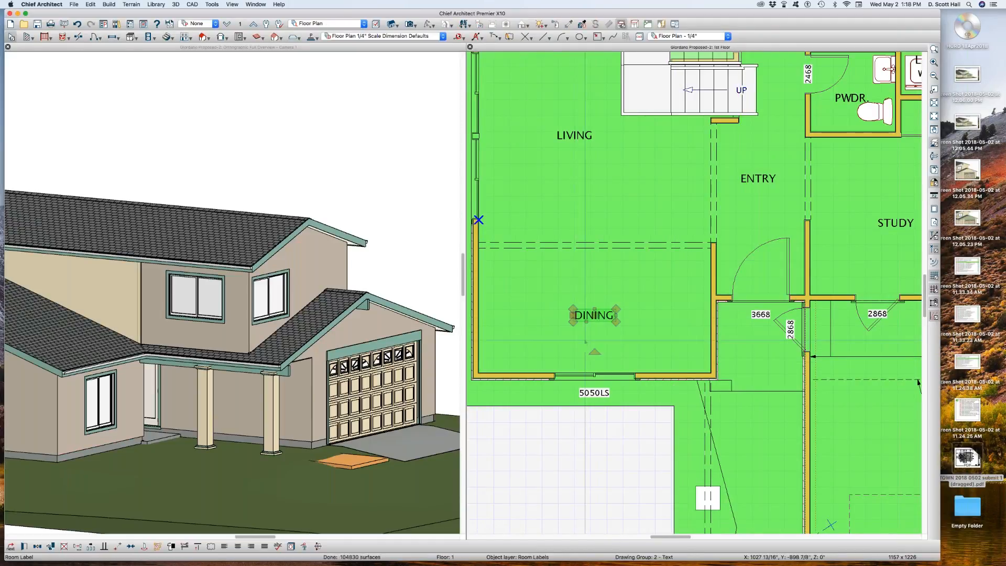
{"action": "key", "text": "Page_Up"}
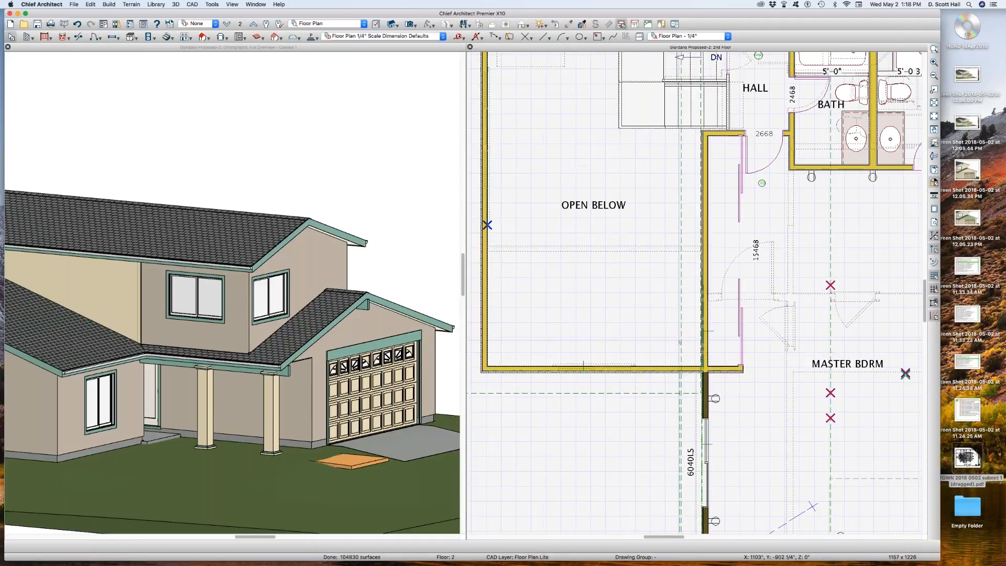
{"action": "scroll", "coordinate": [701, 340], "scroll_direction": "up", "scroll_amount": 2}
{"action": "left_click", "coordinate": [719, 336]}
{"action": "scroll", "coordinate": [720, 413], "scroll_direction": "up", "scroll_amount": 5}
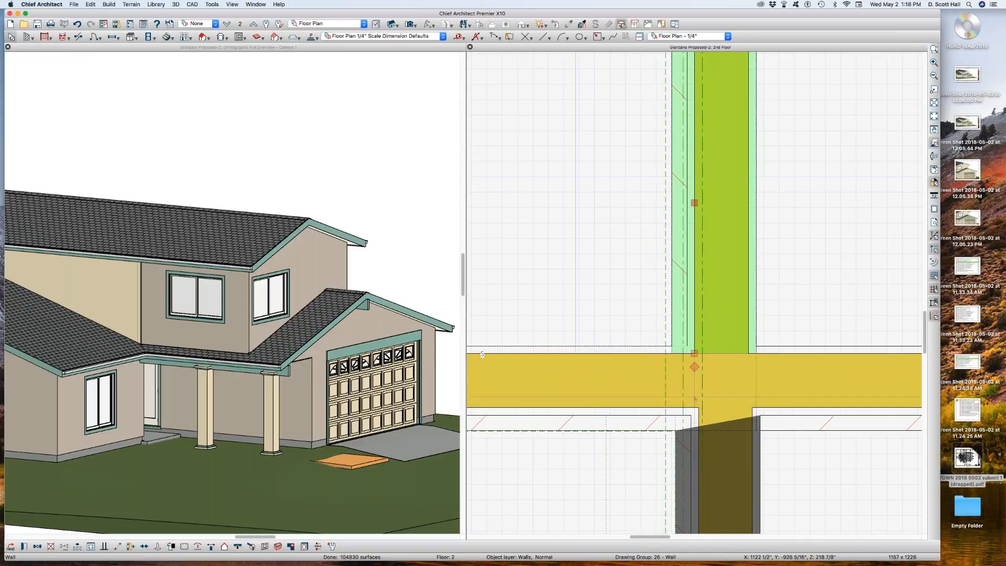
{"action": "scroll", "coordinate": [700, 394], "scroll_direction": "down", "scroll_amount": 4}
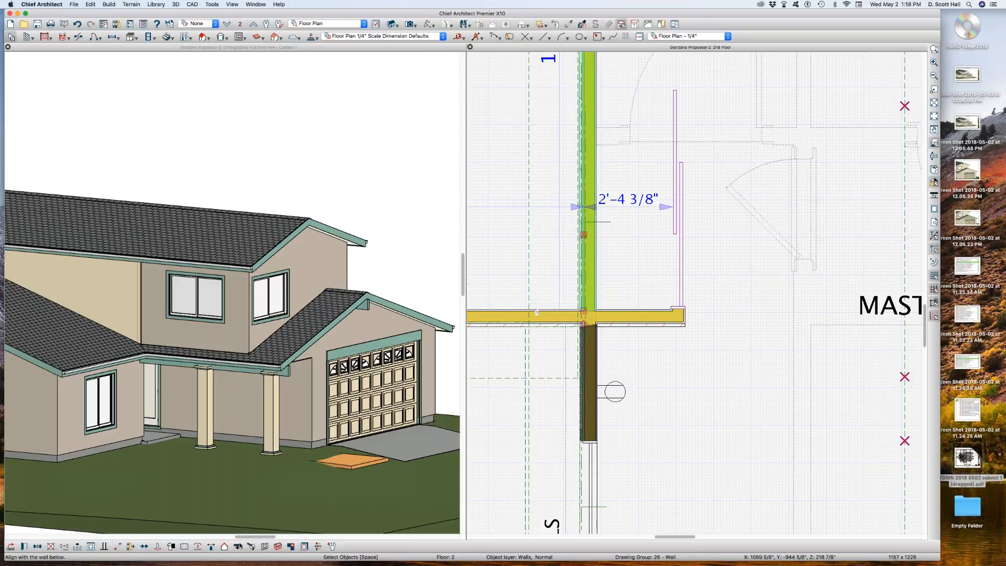
{"action": "left_click", "coordinate": [157, 546]}
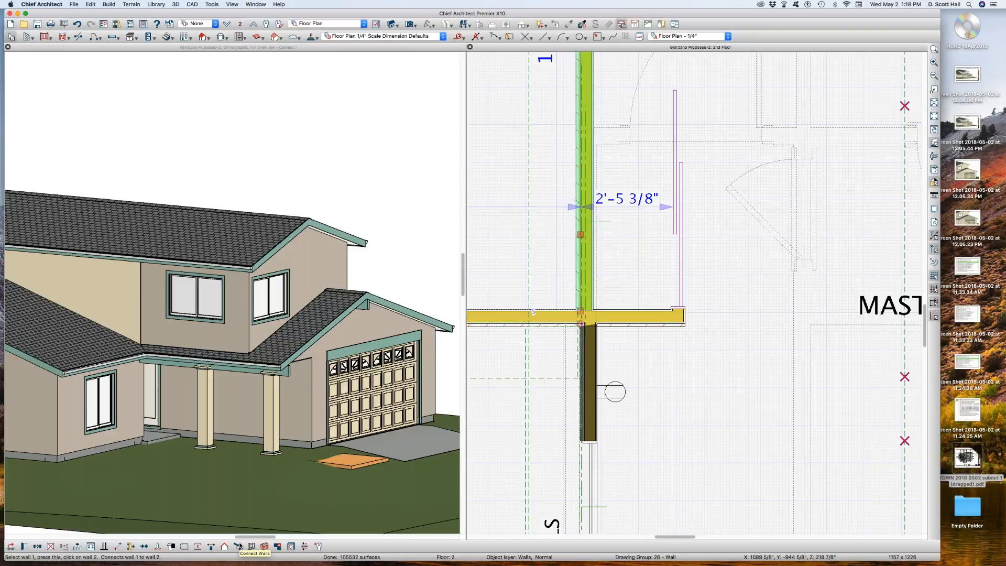
Connect the 2nd-floor wall beside the open-below area to the master bedroom side wall, and check the same location on the 1st floor.
{"action": "left_click", "coordinate": [238, 546]}
{"action": "left_click", "coordinate": [589, 365]}
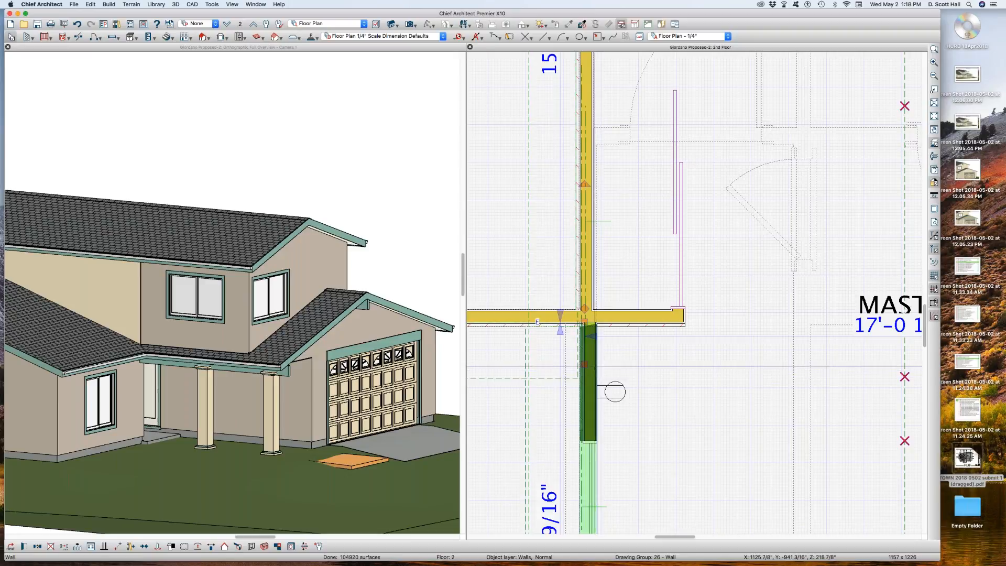
{"action": "key", "text": "Page_Down"}
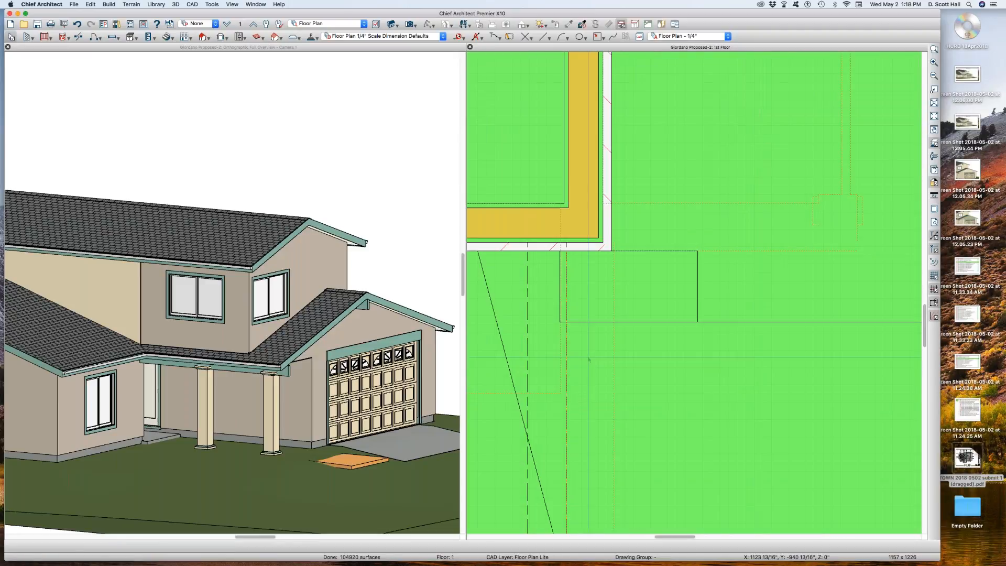
{"action": "left_click", "coordinate": [589, 359]}
{"action": "scroll", "coordinate": [589, 359], "scroll_direction": "down", "scroll_amount": 3}
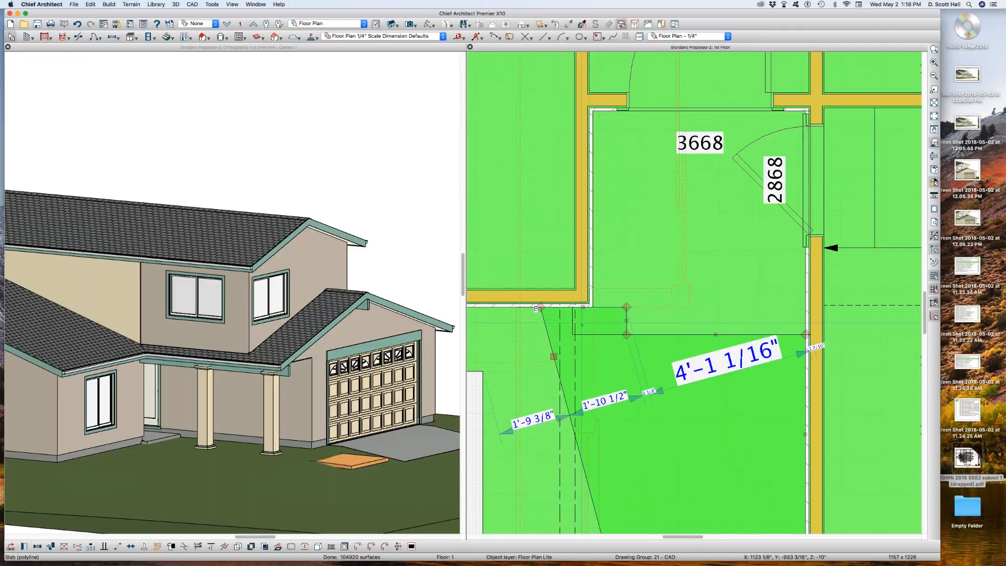
{"action": "key", "text": "Page_Up"}
{"action": "scroll", "coordinate": [567, 262], "scroll_direction": "up", "scroll_amount": 5}
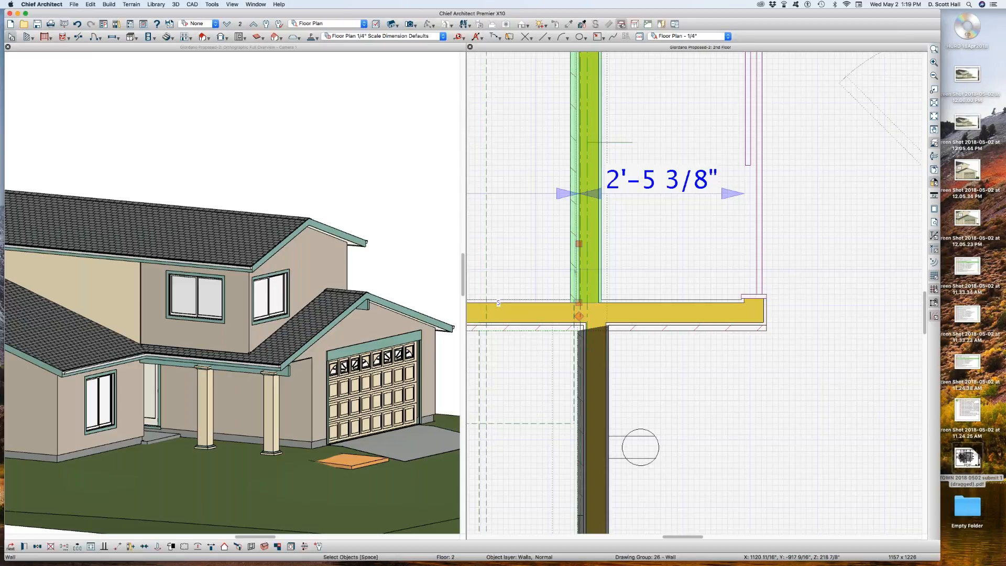
Create a cross section through the house, looking at the wall junction beside the master bedroom and the platform below it.
{"action": "key", "text": "c"}
{"action": "left_click_drag", "start_coordinate": [660, 261], "coordinate": [654, 170]}
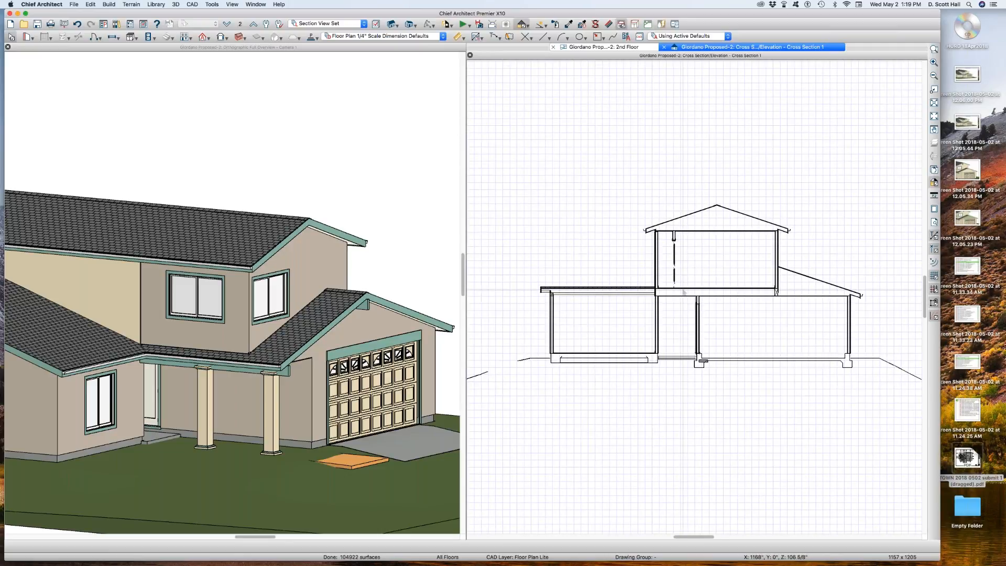
{"action": "scroll", "coordinate": [654, 290], "scroll_direction": "up", "scroll_amount": 5}
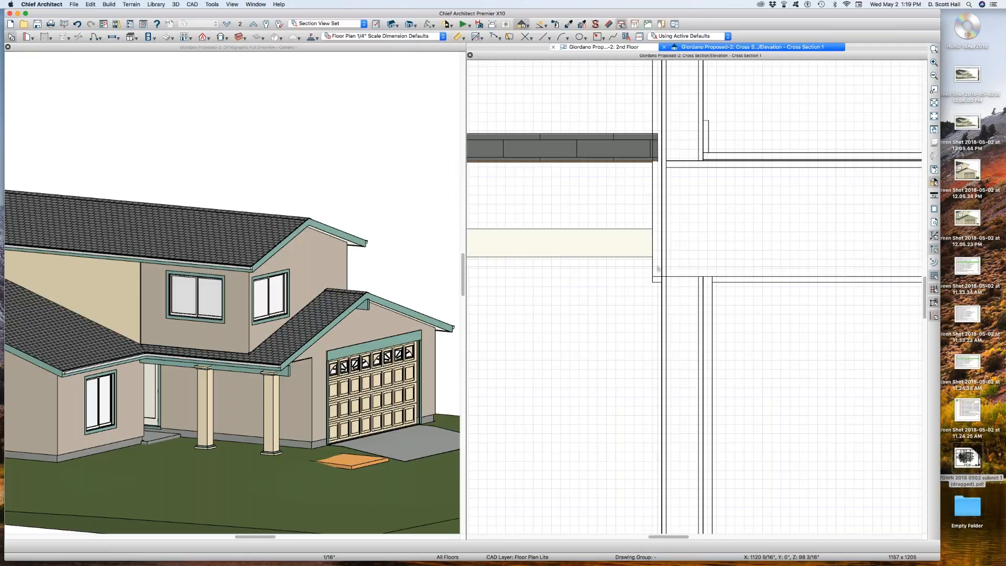
Display the layers from Framing Plan Heavy through Framing, Wall Bridging in the Section View Set.
{"action": "type", "text": "lfr"}
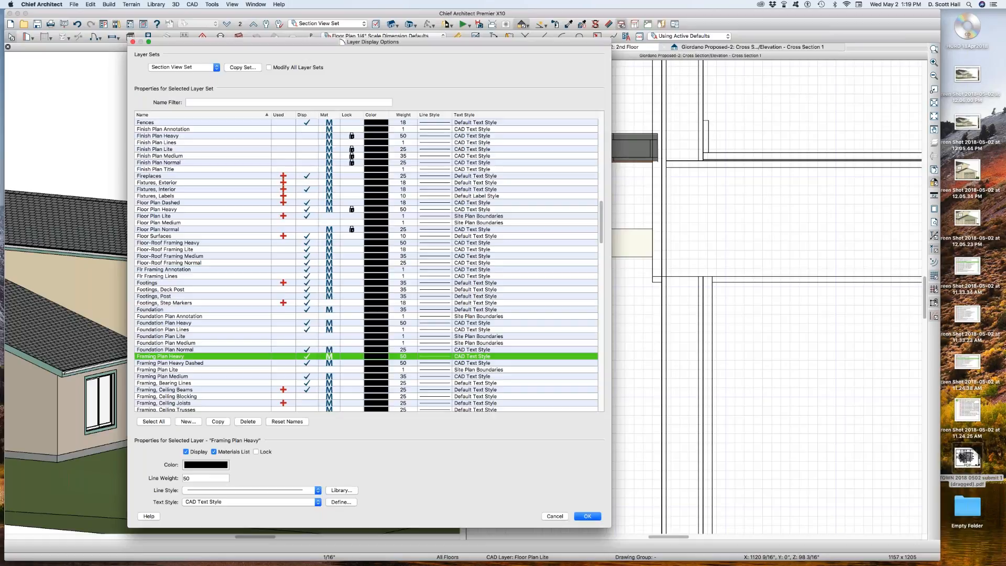
{"action": "scroll", "coordinate": [377, 281], "scroll_direction": "down", "scroll_amount": 12}
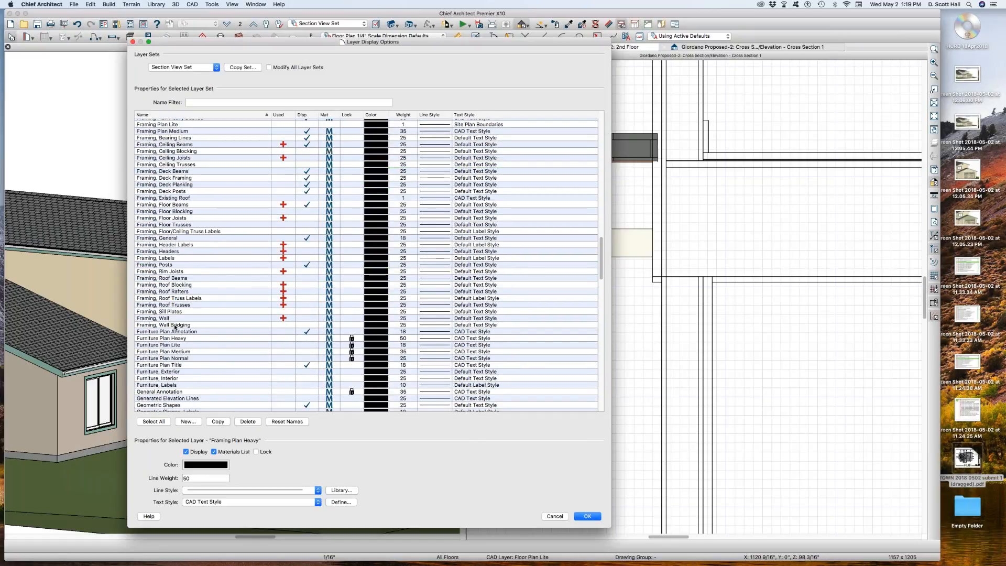
{"action": "left_click", "coordinate": [175, 324], "text": "shift"}
{"action": "left_click", "coordinate": [307, 326]}
{"action": "key", "text": "Return"}
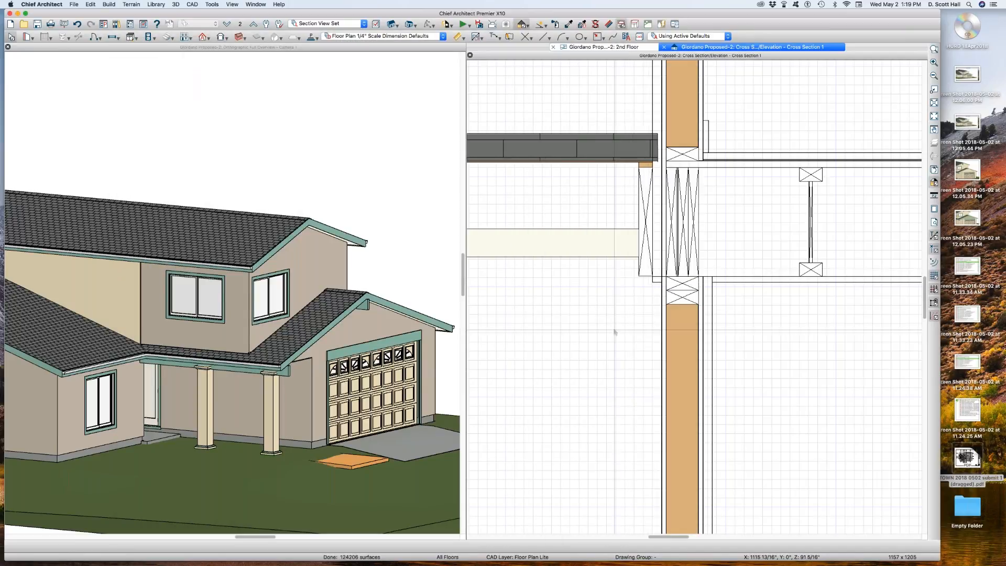
{"action": "scroll", "coordinate": [609, 339], "scroll_direction": "down", "scroll_amount": 3}
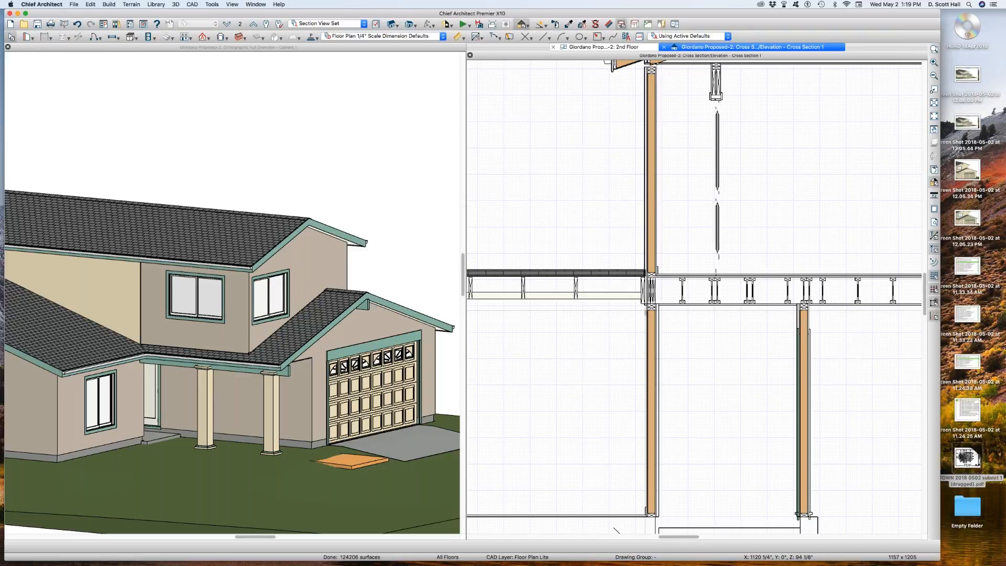
Change the exterior surface material of the cream-colored upper side wall to the tan stucco of the adjoining wall.
{"action": "left_click", "coordinate": [103, 288]}
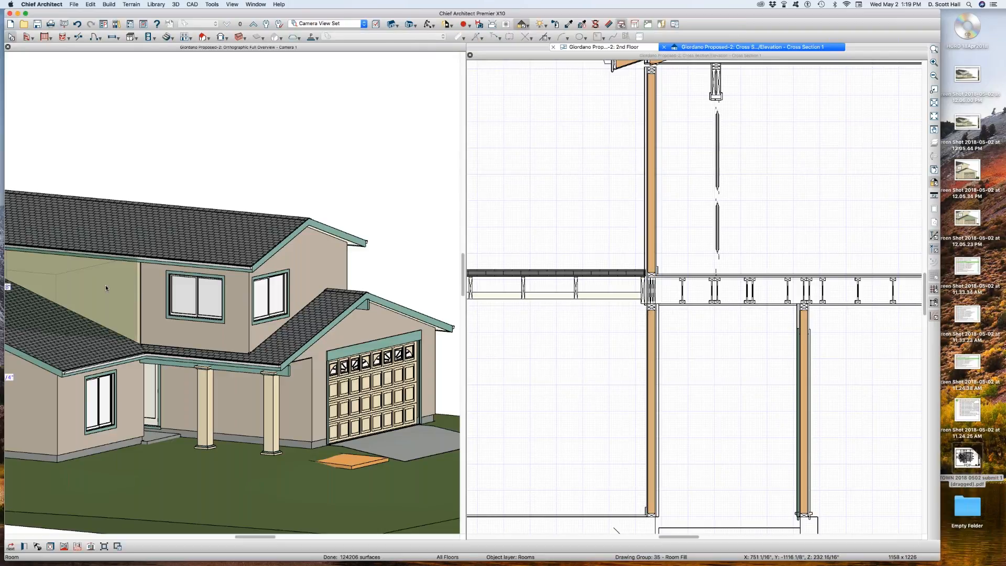
{"action": "left_click", "coordinate": [105, 288]}
{"action": "key", "text": "super+e"}
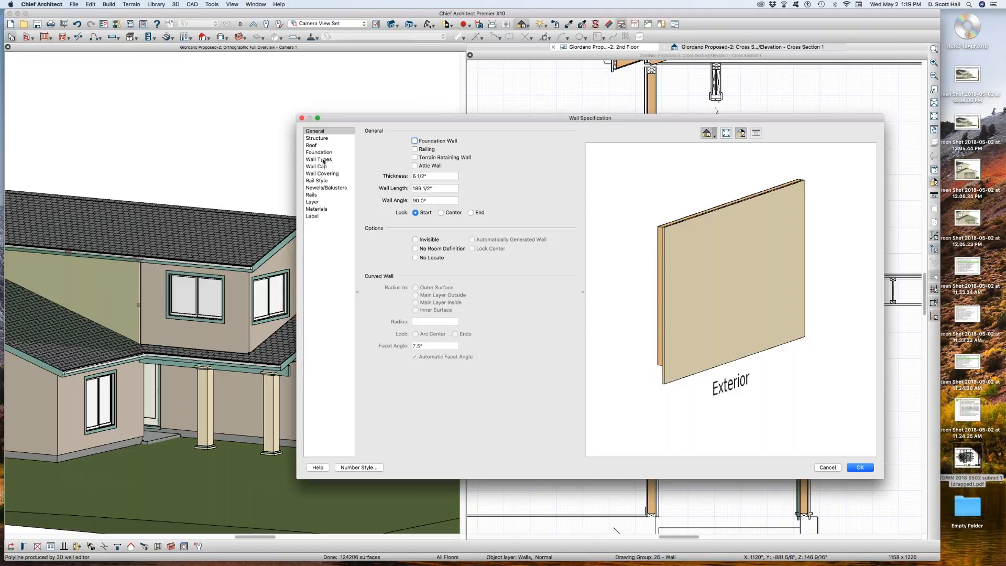
{"action": "left_click", "coordinate": [317, 208]}
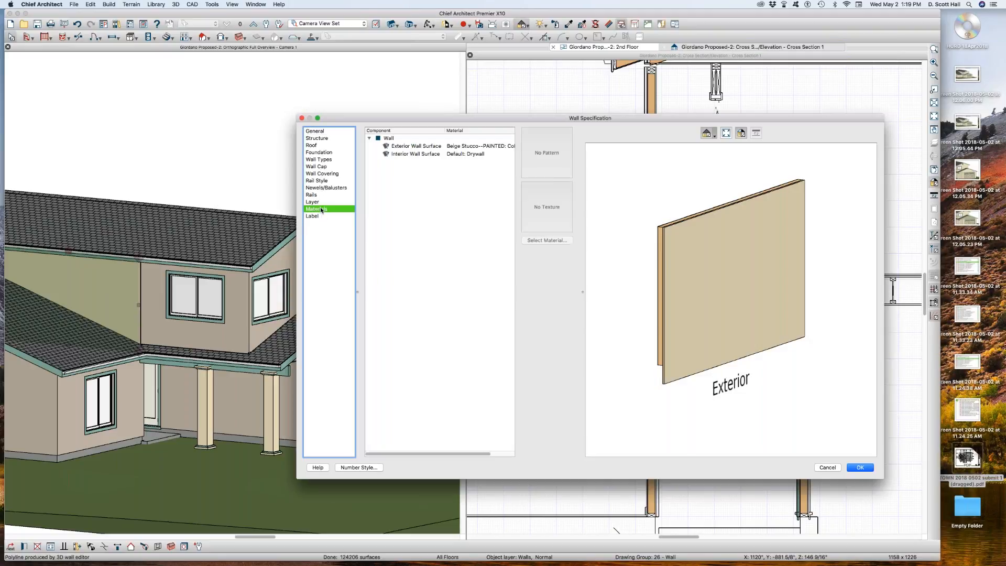
{"action": "left_click", "coordinate": [410, 146]}
{"action": "left_click", "coordinate": [547, 240]}
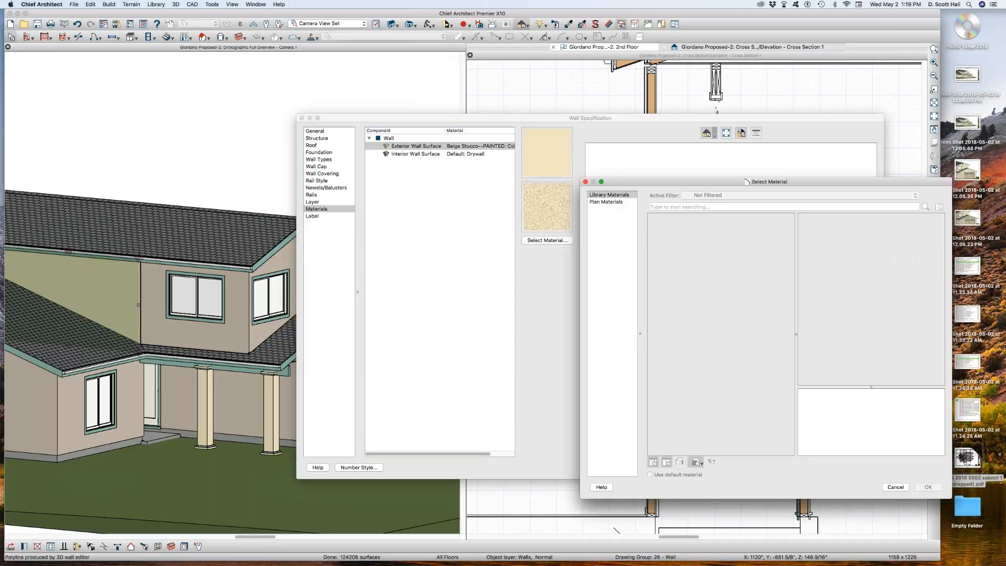
{"action": "left_click", "coordinate": [610, 202]}
{"action": "left_click", "coordinate": [655, 202]}
{"action": "key", "text": "Escape"}
{"action": "key", "text": "Escape"}
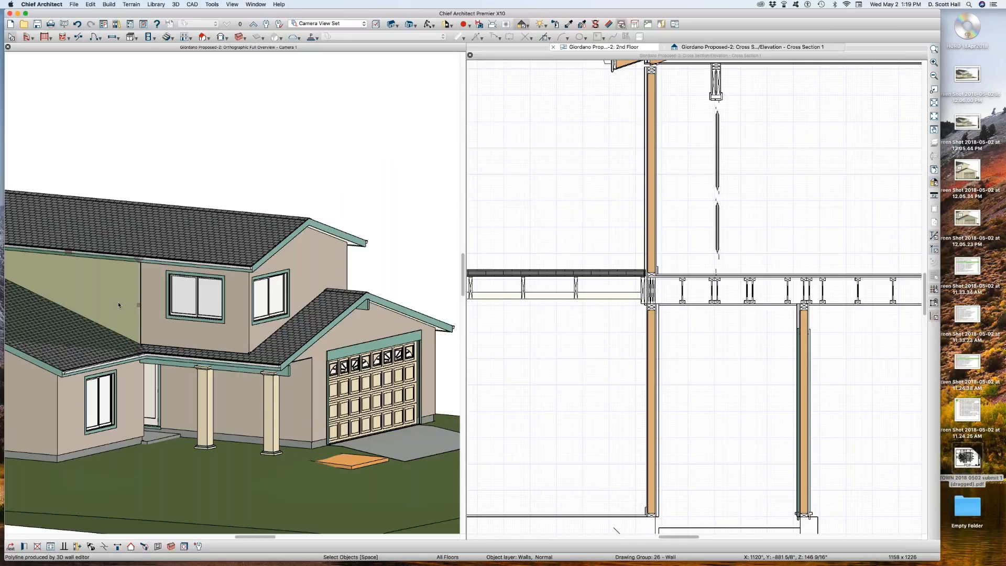
{"action": "scroll", "coordinate": [131, 306], "scroll_direction": "up", "scroll_amount": 2}
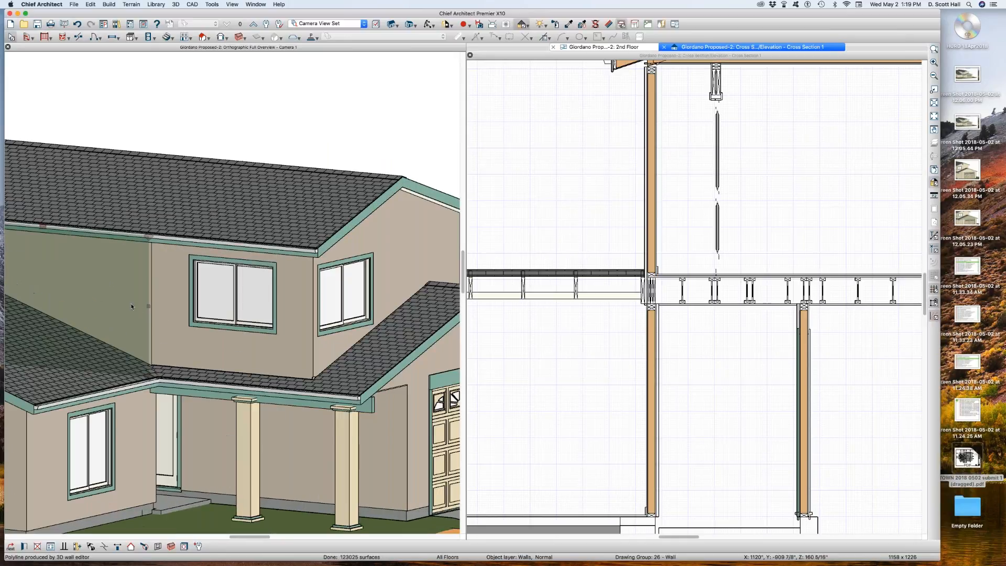
{"action": "scroll", "coordinate": [133, 302], "scroll_direction": "up", "scroll_amount": 2}
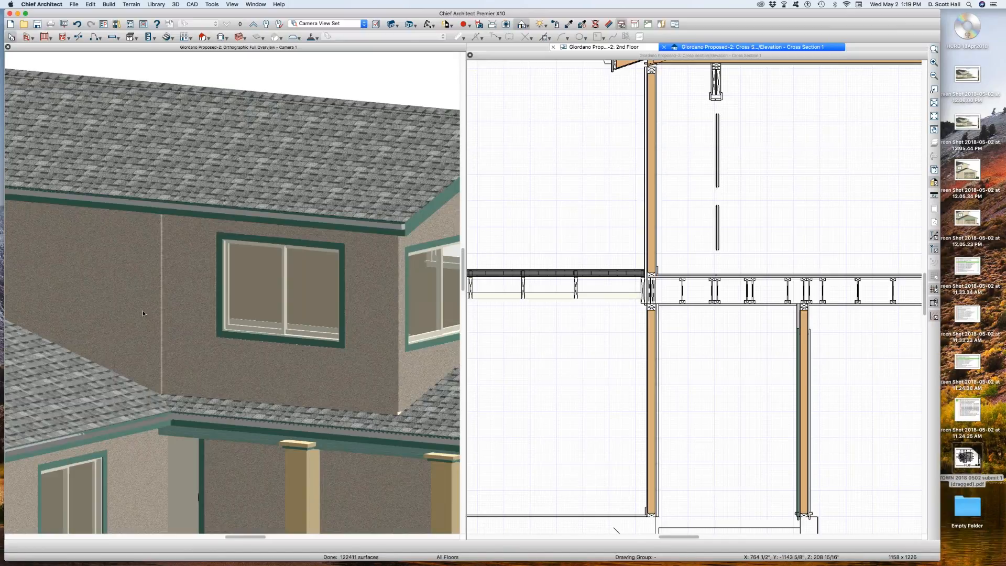
Examine the rafters and roof plane where the lower roof meets the two-story wall in the cross section, and close the section.
{"action": "left_click", "coordinate": [506, 314]}
{"action": "left_click", "coordinate": [575, 292]}
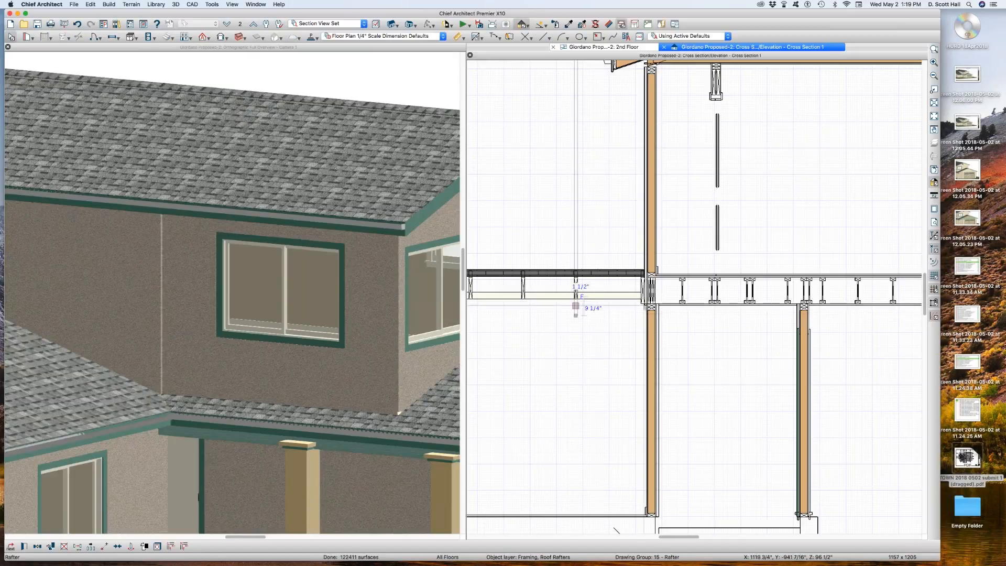
{"action": "scroll", "coordinate": [644, 306], "scroll_direction": "up", "scroll_amount": 3}
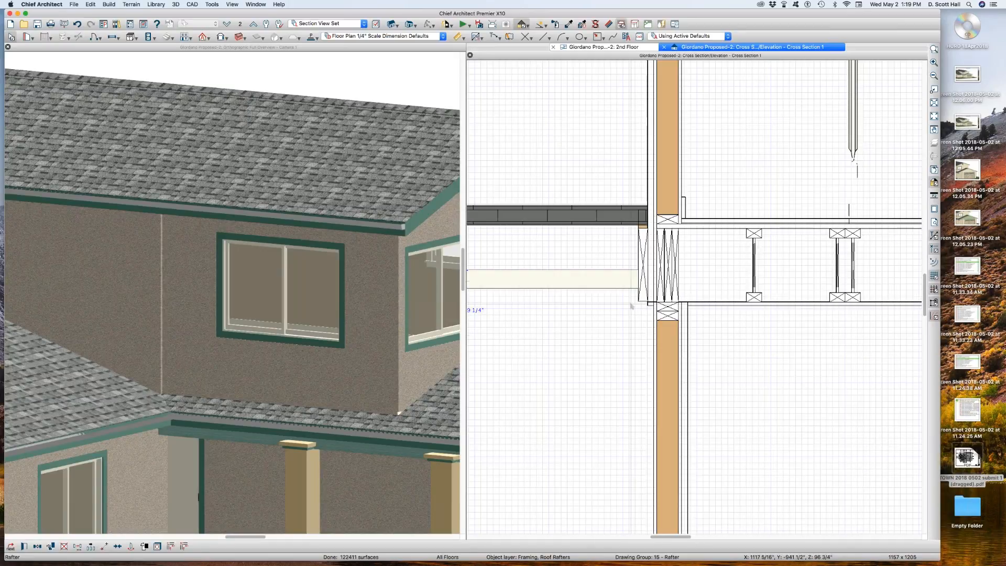
{"action": "left_click", "coordinate": [631, 304]}
{"action": "scroll", "coordinate": [629, 303], "scroll_direction": "down", "scroll_amount": 4}
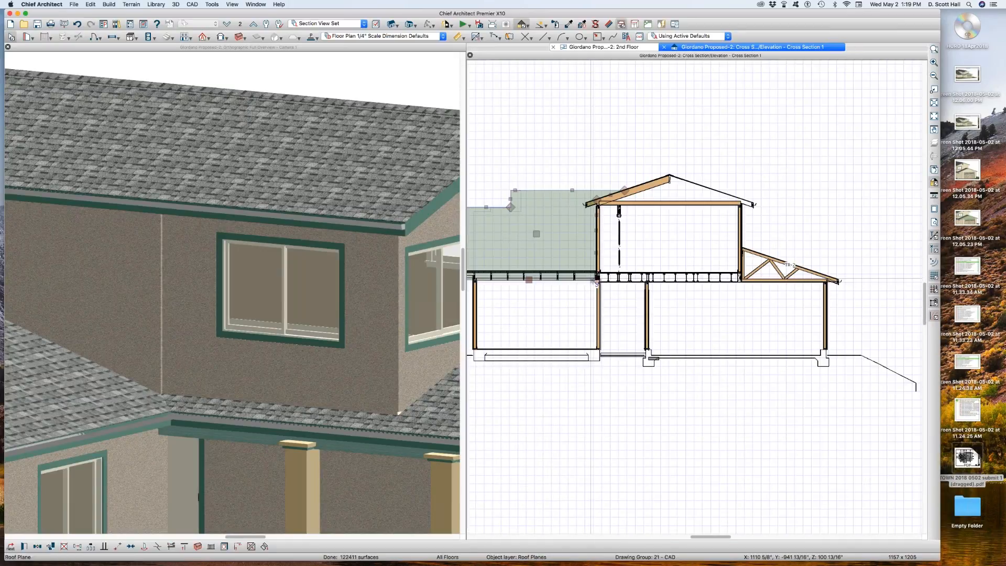
{"action": "key", "text": "super+w"}
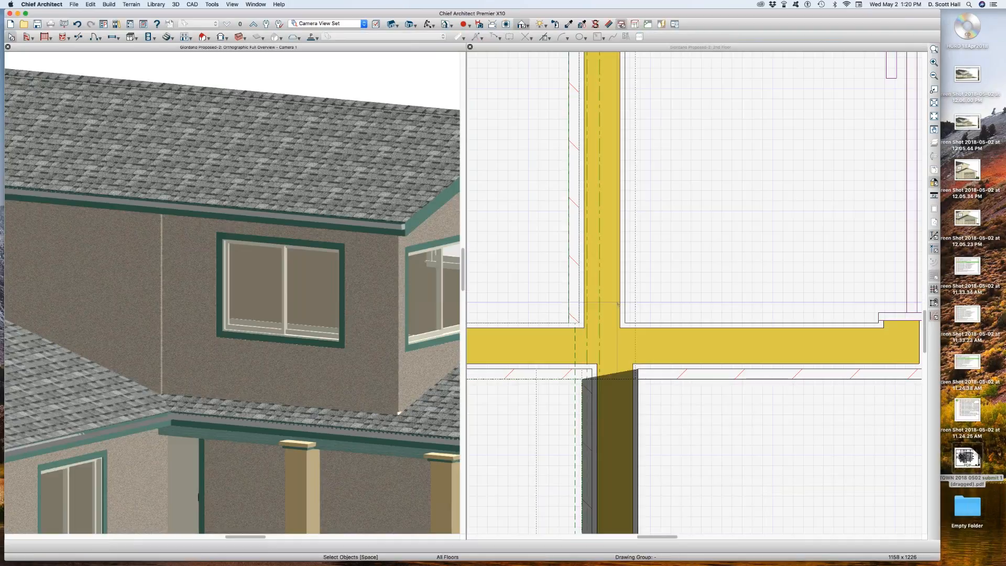
On the 2nd floor, shift the wall beside the open-below area toward the line of the master bedroom side wall.
{"action": "scroll", "coordinate": [601, 292], "scroll_direction": "down", "scroll_amount": 2}
{"action": "key", "text": "space"}
{"action": "left_click", "coordinate": [606, 271]}
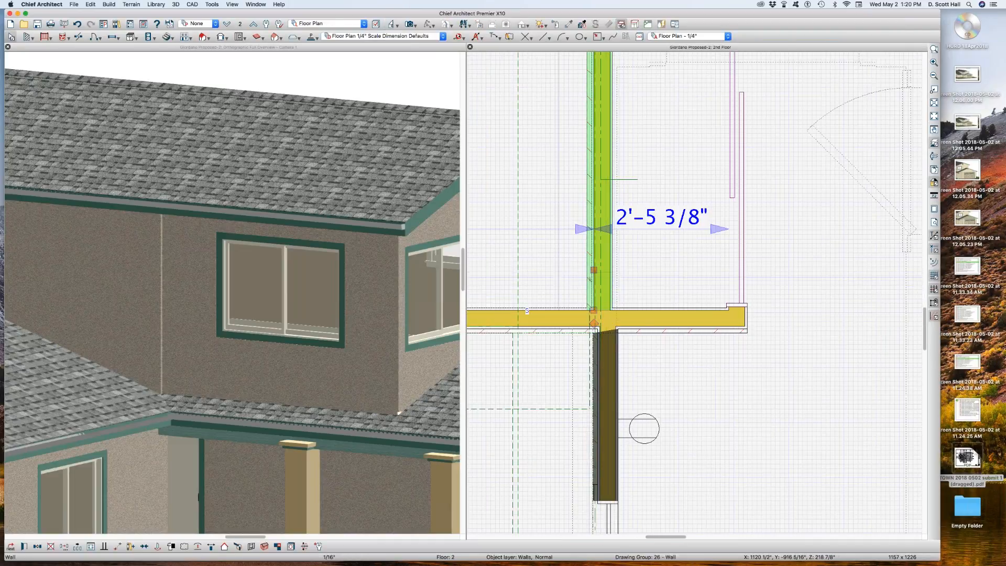
{"action": "left_click_drag", "start_coordinate": [593, 269], "coordinate": [598, 325]}
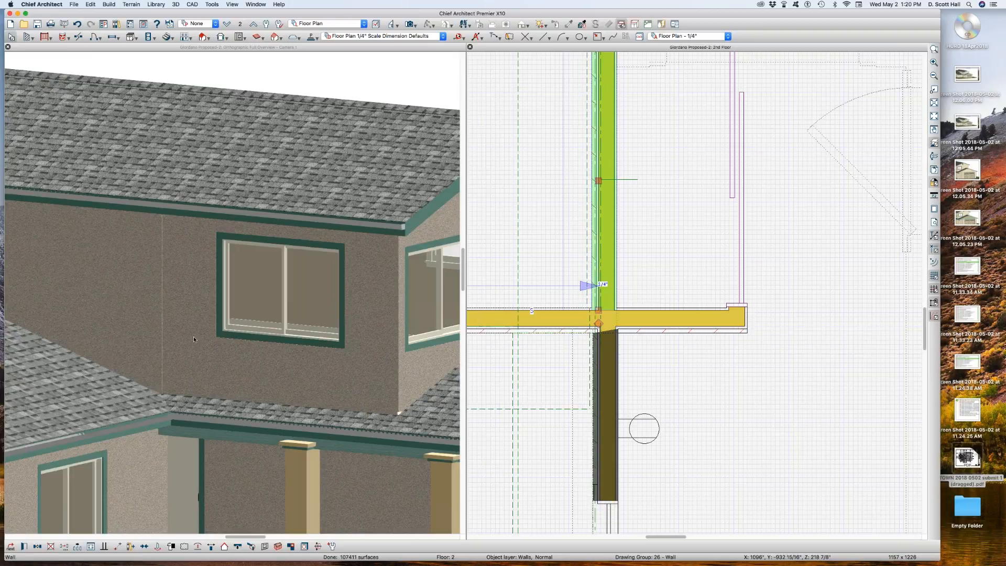
{"action": "scroll", "coordinate": [601, 329], "scroll_direction": "up", "scroll_amount": 5}
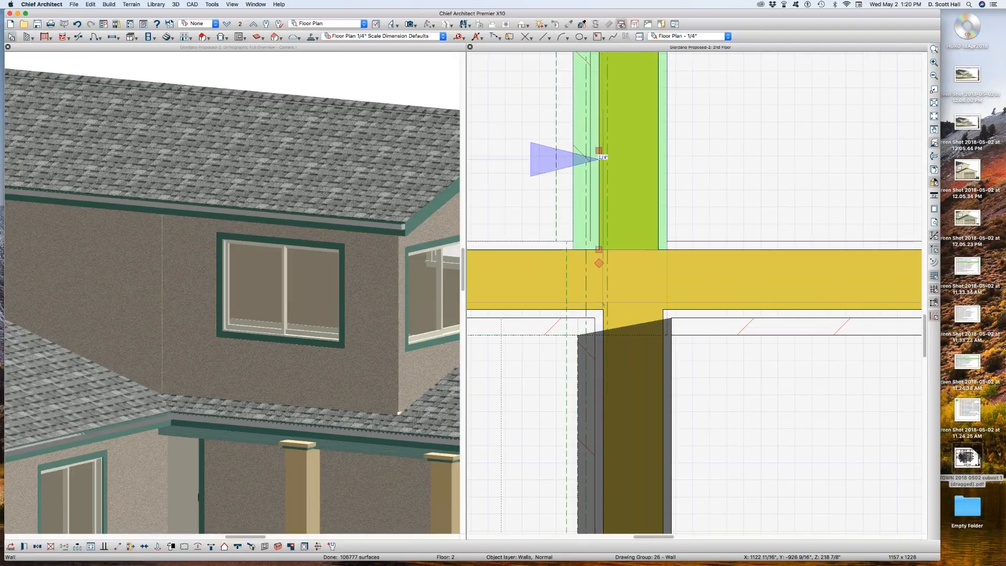
{"action": "scroll", "coordinate": [602, 304], "scroll_direction": "up", "scroll_amount": 3}
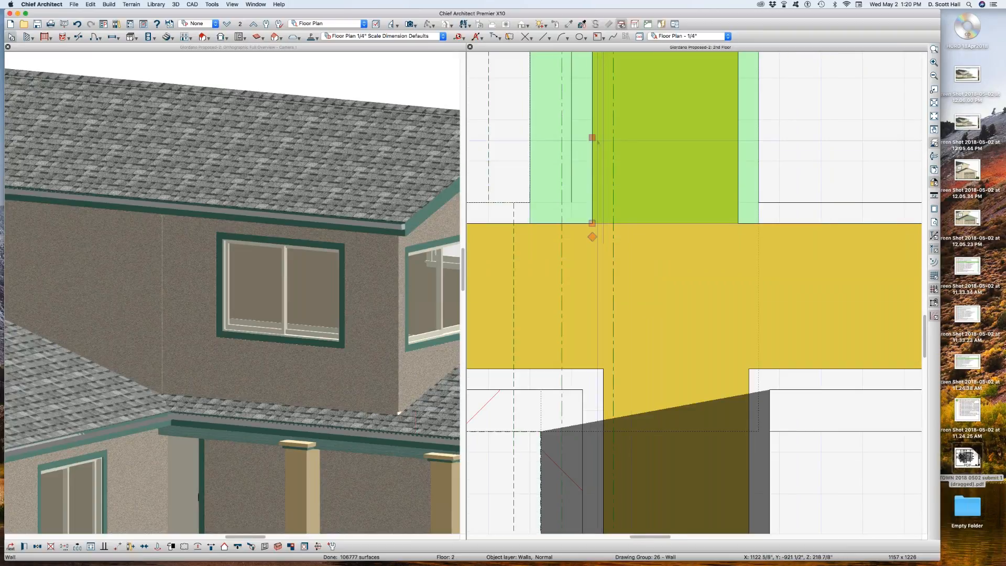
{"action": "left_click_drag", "start_coordinate": [592, 138], "coordinate": [579, 223]}
{"action": "key", "text": "Escape"}
Draw a narrow CAD rectangle inside the wall intersection to compare the alignment of the two wall segments.
{"action": "left_click", "coordinate": [597, 36]}
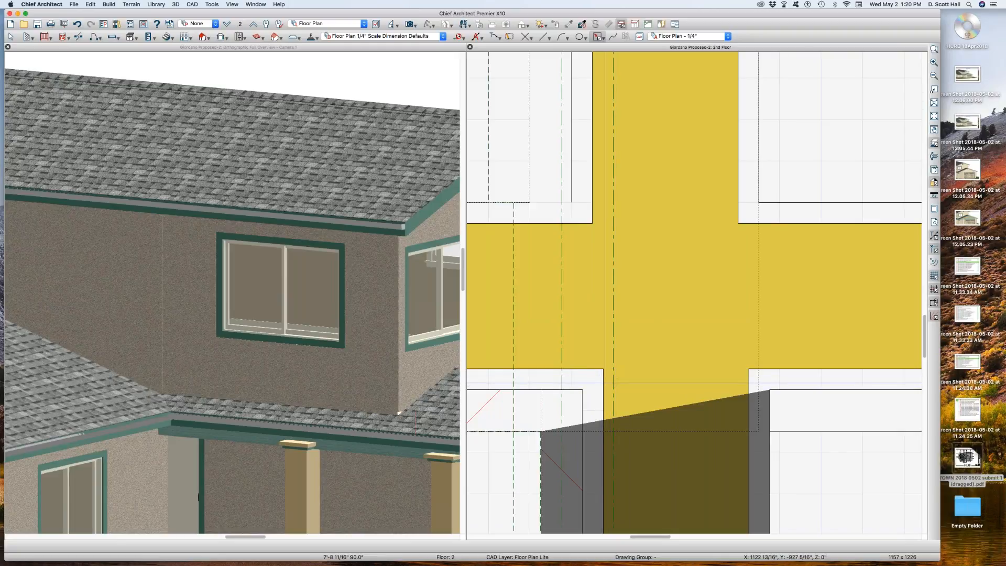
{"action": "left_click_drag", "start_coordinate": [613, 369], "coordinate": [659, 122]}
{"action": "scroll", "coordinate": [658, 122], "scroll_direction": "down", "scroll_amount": 3}
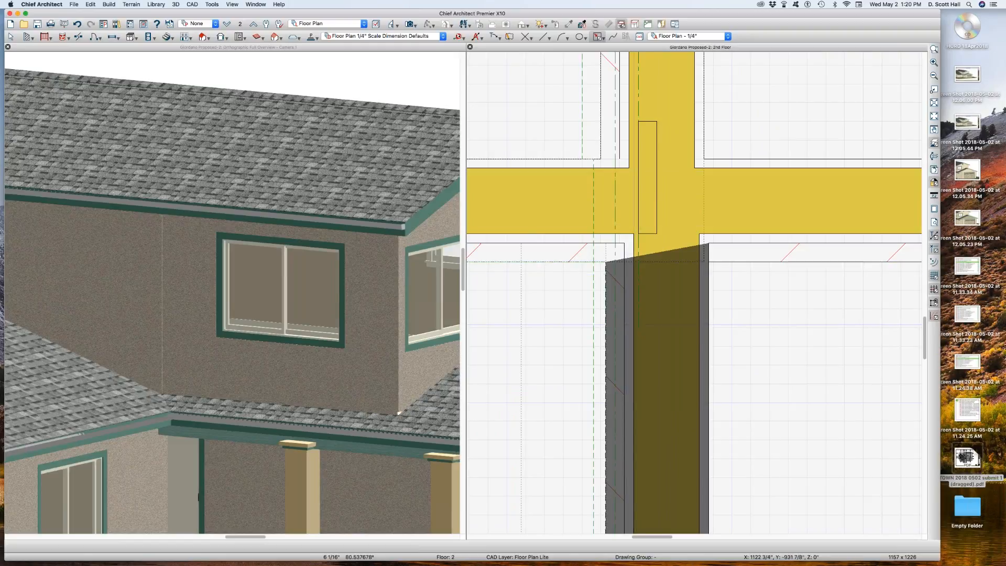
{"action": "scroll", "coordinate": [637, 324], "scroll_direction": "up", "scroll_amount": 5}
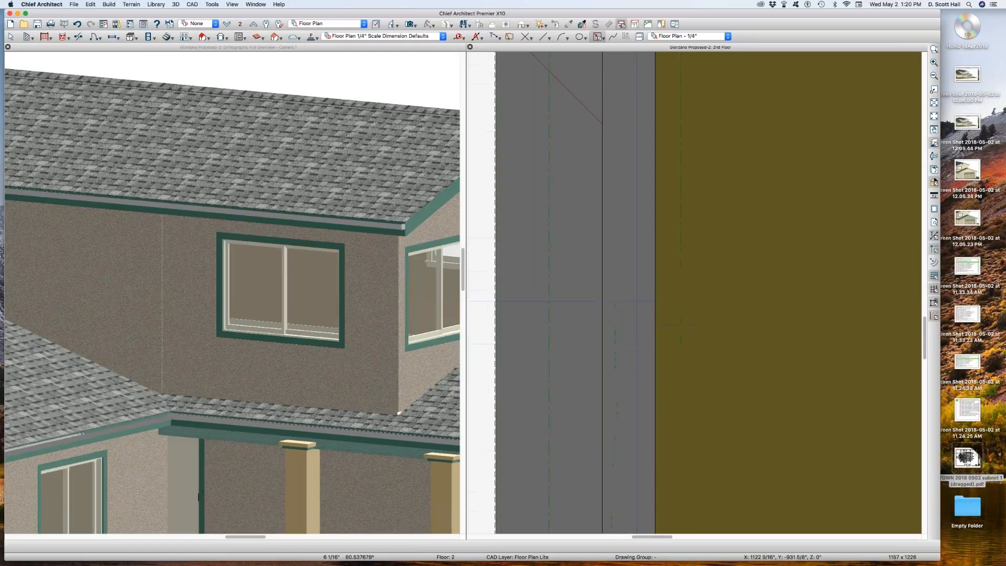
{"action": "scroll", "coordinate": [655, 295], "scroll_direction": "down", "scroll_amount": 5}
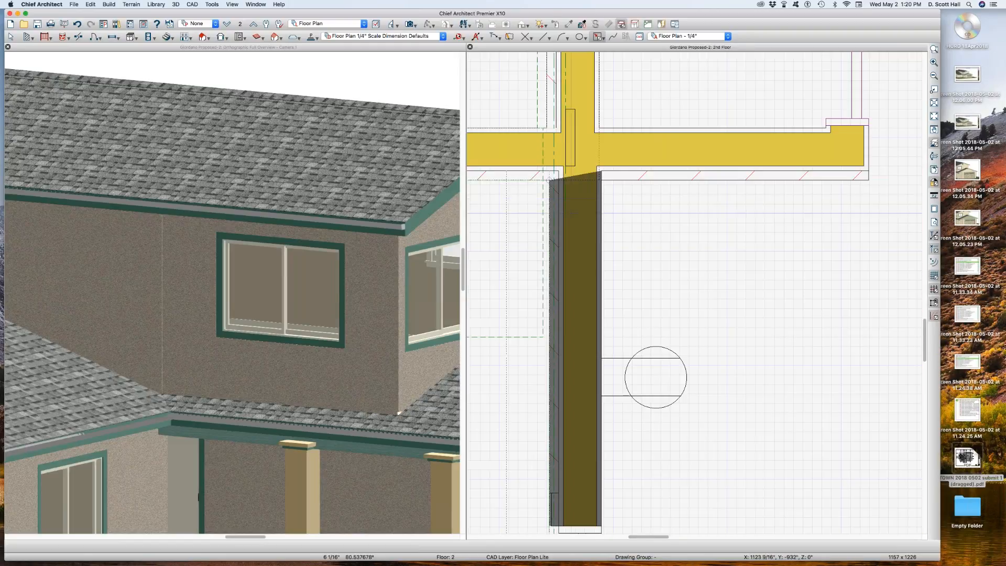
{"action": "scroll", "coordinate": [602, 206], "scroll_direction": "down", "scroll_amount": 4}
Review the structure, roof, foundation, wall type, covering, layer, material and label settings of the master bedroom's window wall beside the lower roof.
{"action": "left_click", "coordinate": [609, 244]}
{"action": "left_click", "coordinate": [597, 254]}
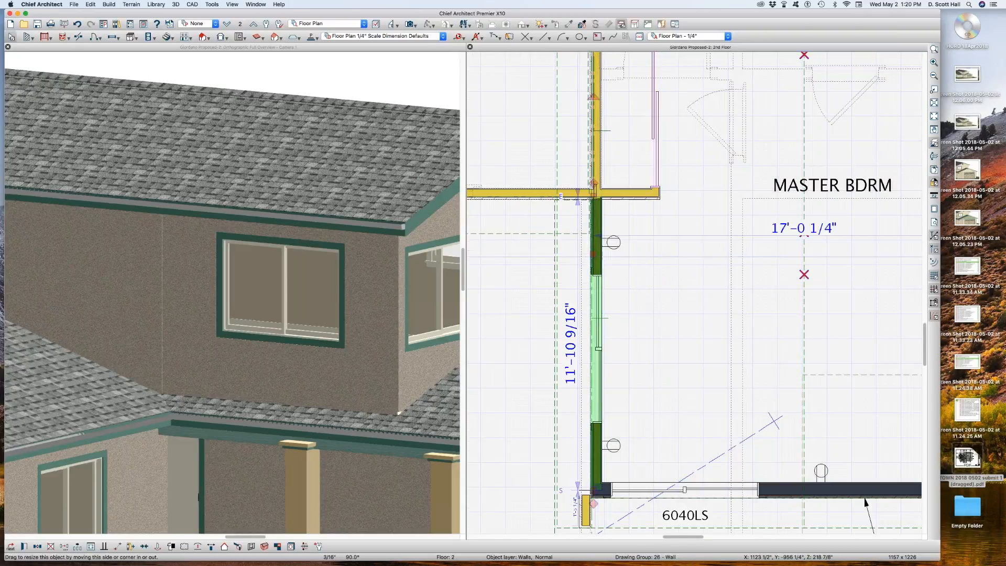
{"action": "double_click", "coordinate": [598, 259]}
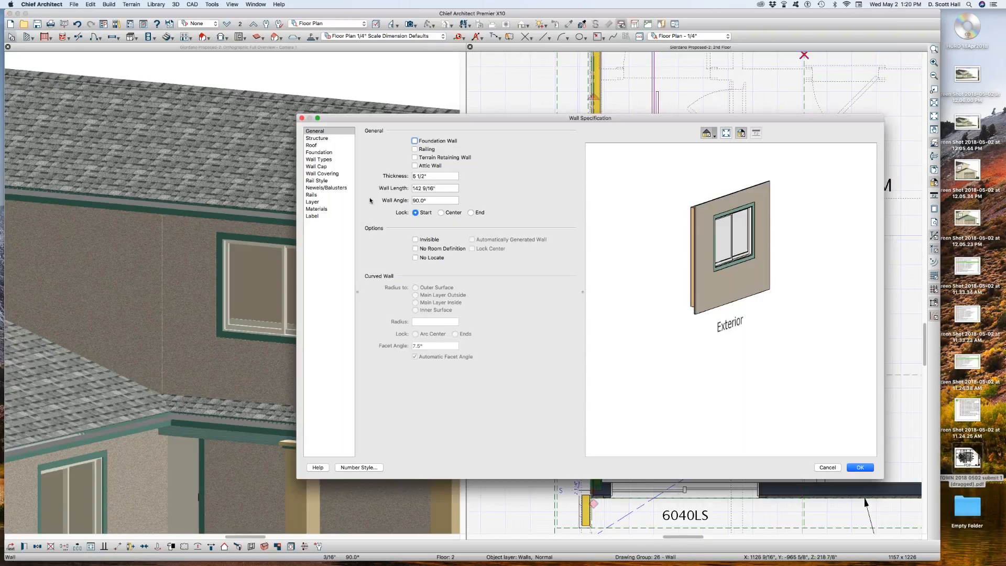
{"action": "left_click", "coordinate": [315, 139]}
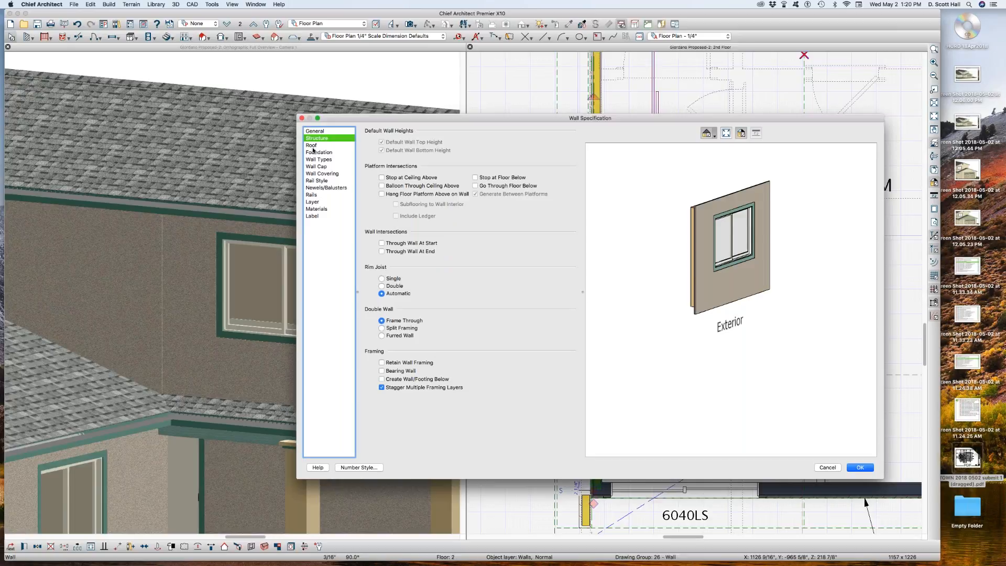
{"action": "left_click", "coordinate": [315, 145]}
{"action": "left_click", "coordinate": [316, 152]}
{"action": "left_click", "coordinate": [314, 140]}
{"action": "left_click", "coordinate": [314, 147]}
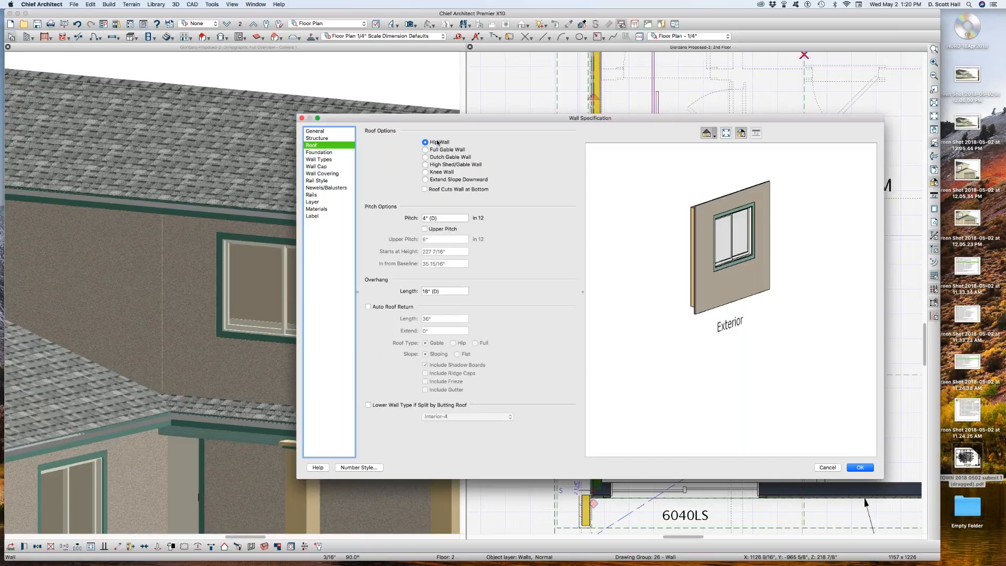
{"action": "left_click", "coordinate": [319, 152]}
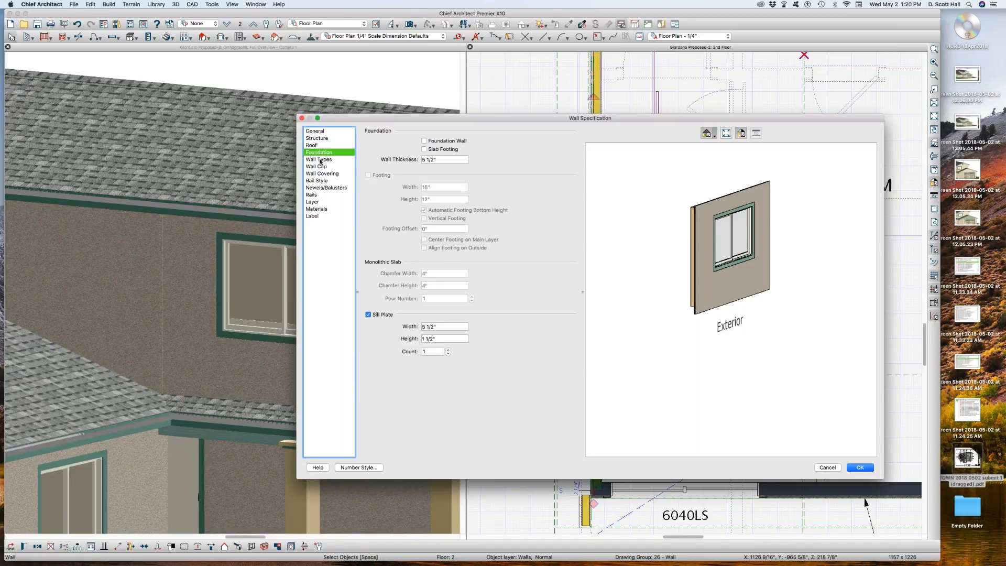
{"action": "left_click", "coordinate": [320, 159]}
{"action": "left_click", "coordinate": [320, 167]}
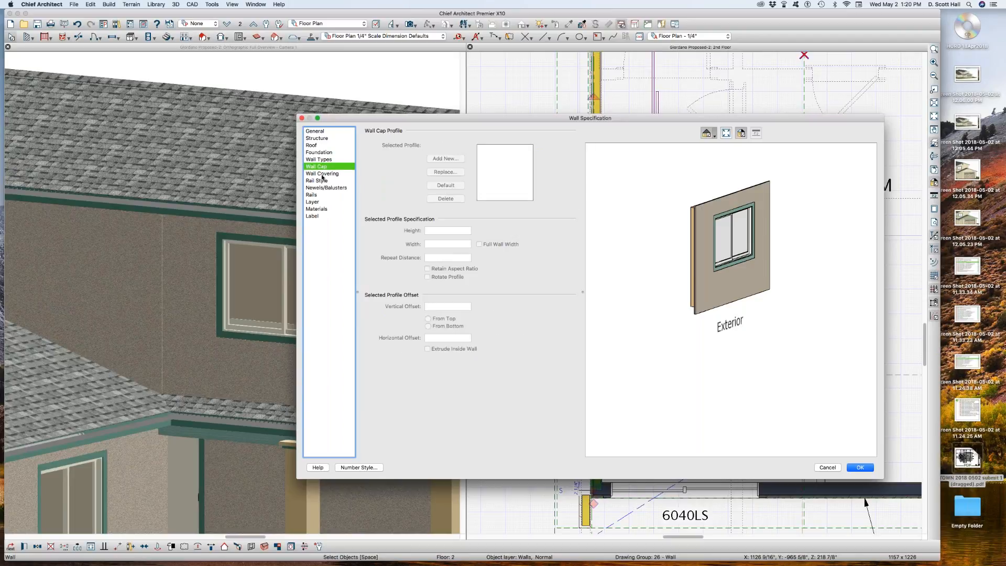
{"action": "left_click", "coordinate": [322, 174]}
{"action": "left_click", "coordinate": [316, 179]}
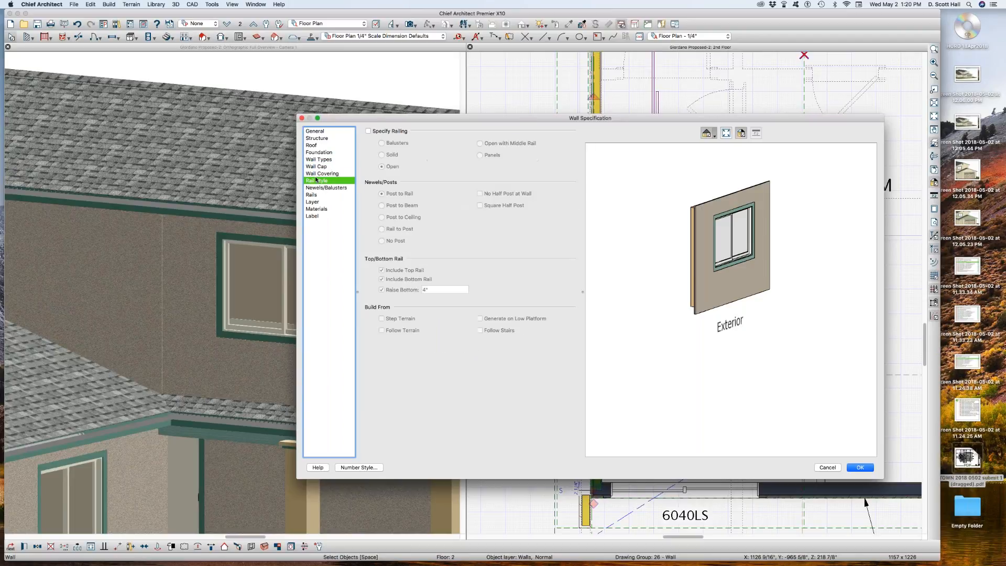
{"action": "left_click", "coordinate": [314, 187]}
{"action": "left_click", "coordinate": [312, 195]}
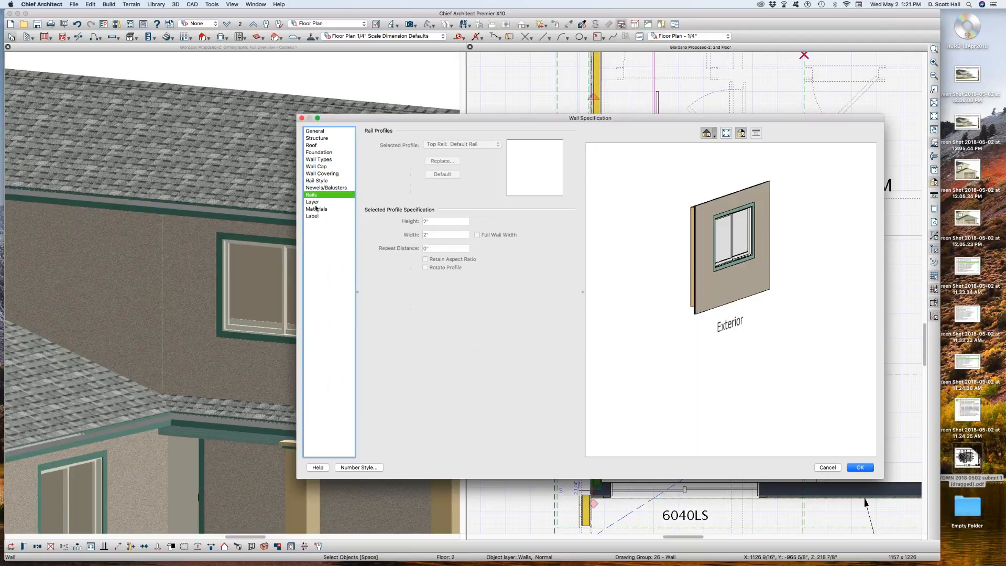
{"action": "left_click", "coordinate": [316, 203]}
{"action": "left_click", "coordinate": [317, 209]}
{"action": "left_click", "coordinate": [316, 216]}
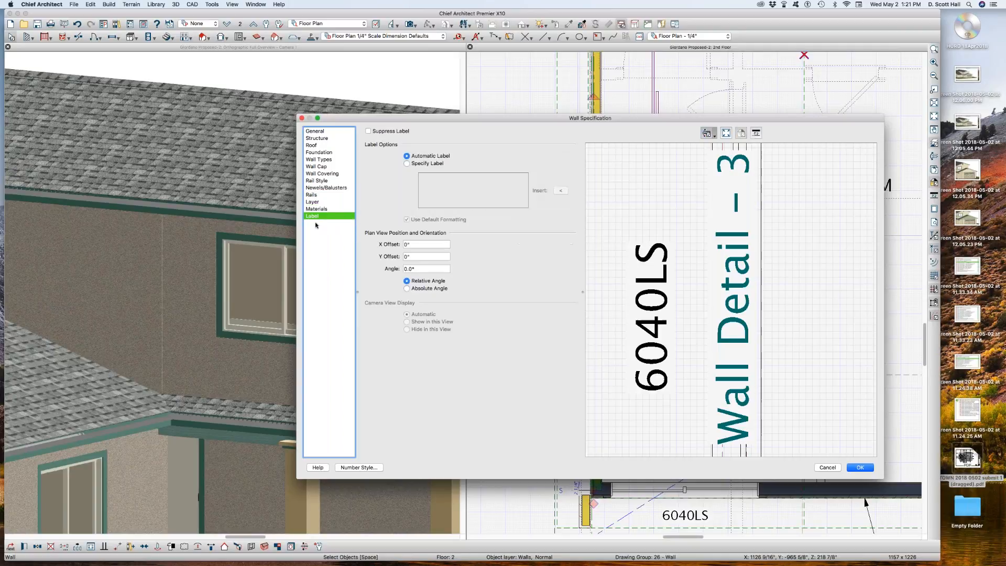
{"action": "left_click", "coordinate": [852, 469]}
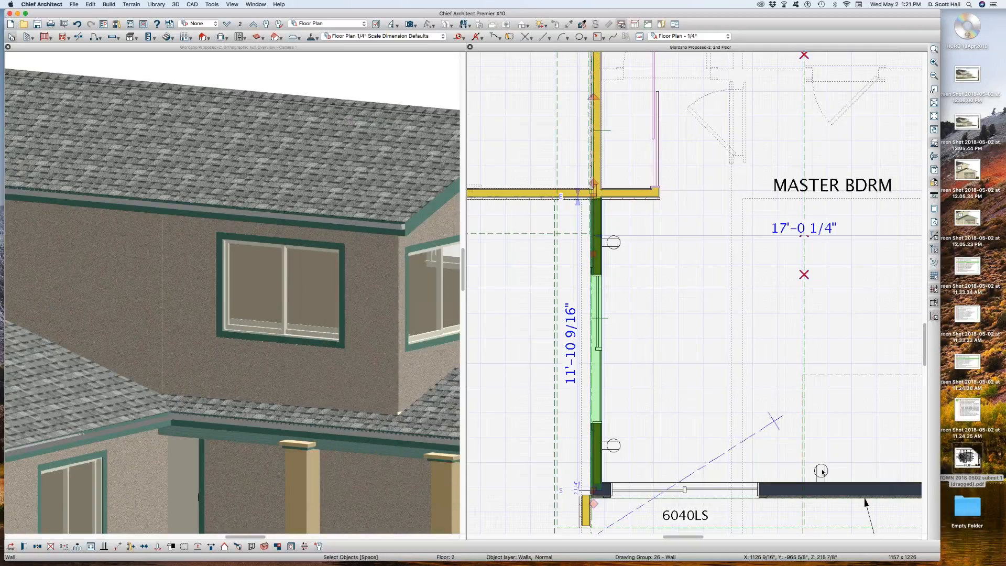
Inspect the master bedroom's side wall and front corner on the 2nd floor and compare them with the 1st floor plan.
{"action": "scroll", "coordinate": [632, 375], "scroll_direction": "down", "scroll_amount": 5}
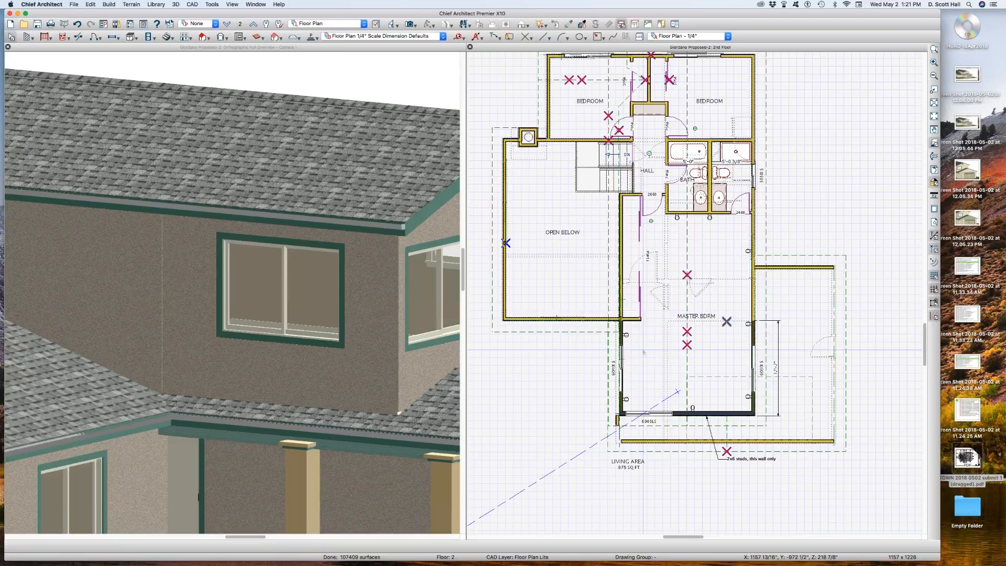
{"action": "left_click", "coordinate": [680, 402]}
{"action": "scroll", "coordinate": [680, 408], "scroll_direction": "up", "scroll_amount": 4}
{"action": "scroll", "coordinate": [678, 386], "scroll_direction": "down", "scroll_amount": 2}
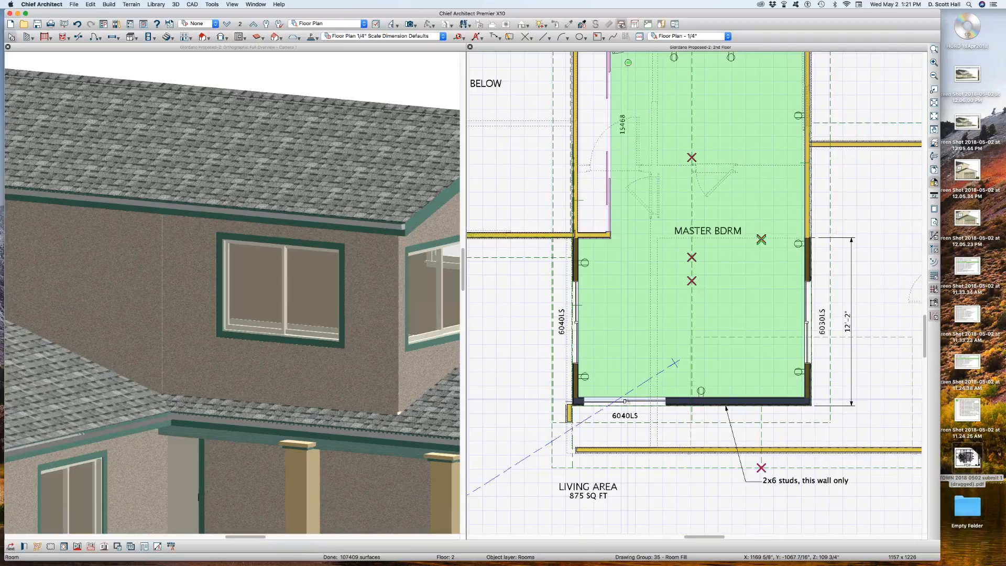
{"action": "scroll", "coordinate": [678, 386], "scroll_direction": "up", "scroll_amount": 2}
{"action": "scroll", "coordinate": [551, 384], "scroll_direction": "up", "scroll_amount": 2}
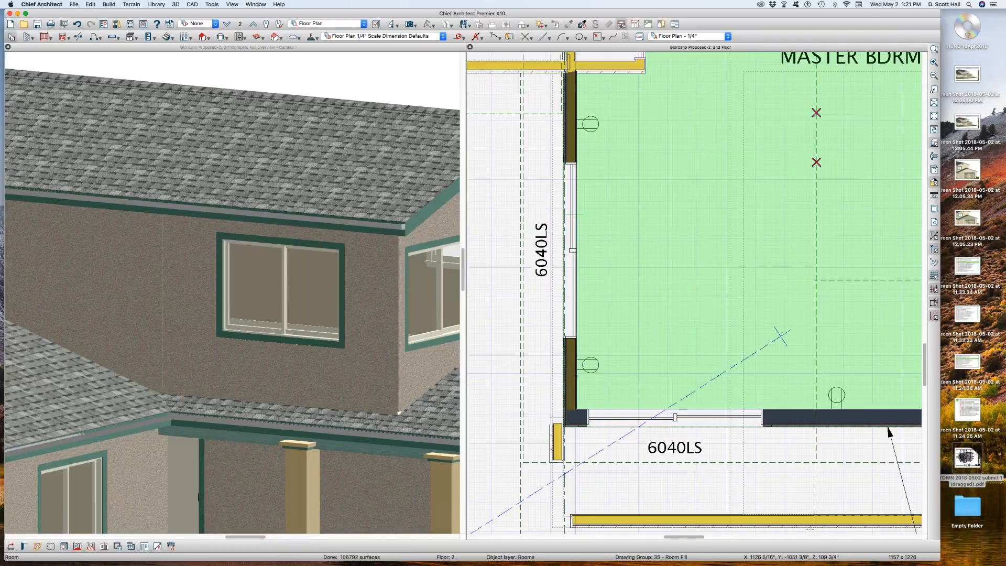
{"action": "left_click", "coordinate": [567, 333]}
{"action": "scroll", "coordinate": [567, 332], "scroll_direction": "down", "scroll_amount": 4}
{"action": "key", "text": "Escape"}
{"action": "key", "text": "Page_Down"}
{"action": "key", "text": "Page_Up"}
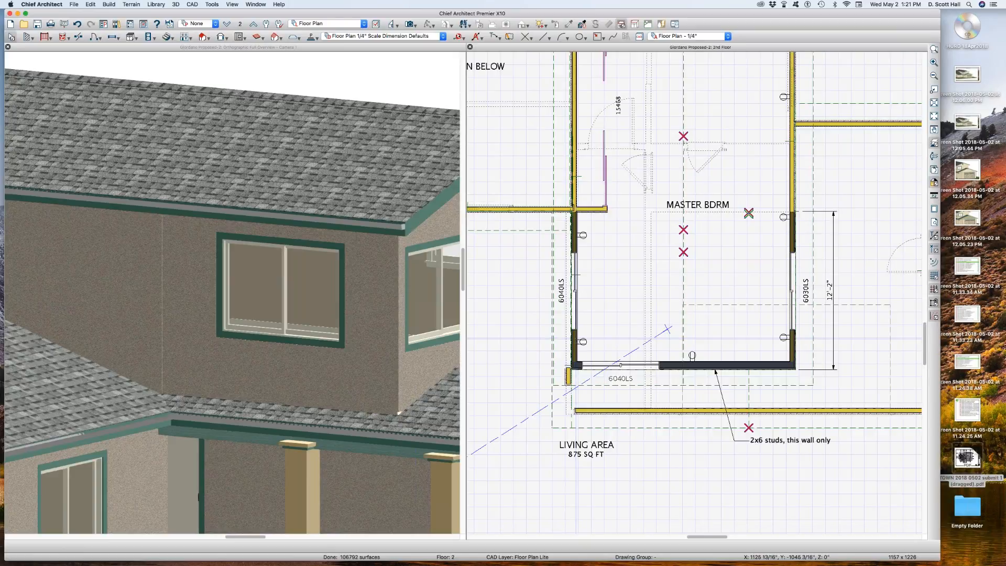
Move the master bedroom's side window wall outward into line with the short wall stub at its front corner, and check it against the 1st floor.
{"action": "left_click", "coordinate": [575, 339]}
{"action": "scroll", "coordinate": [575, 338], "scroll_direction": "up", "scroll_amount": 2}
{"action": "mouse_move", "coordinate": [571, 334]}
{"action": "left_mouse_down"}
{"action": "mouse_move", "coordinate": [551, 337]}
{"action": "mouse_move", "coordinate": [559, 336]}
{"action": "left_mouse_up"}
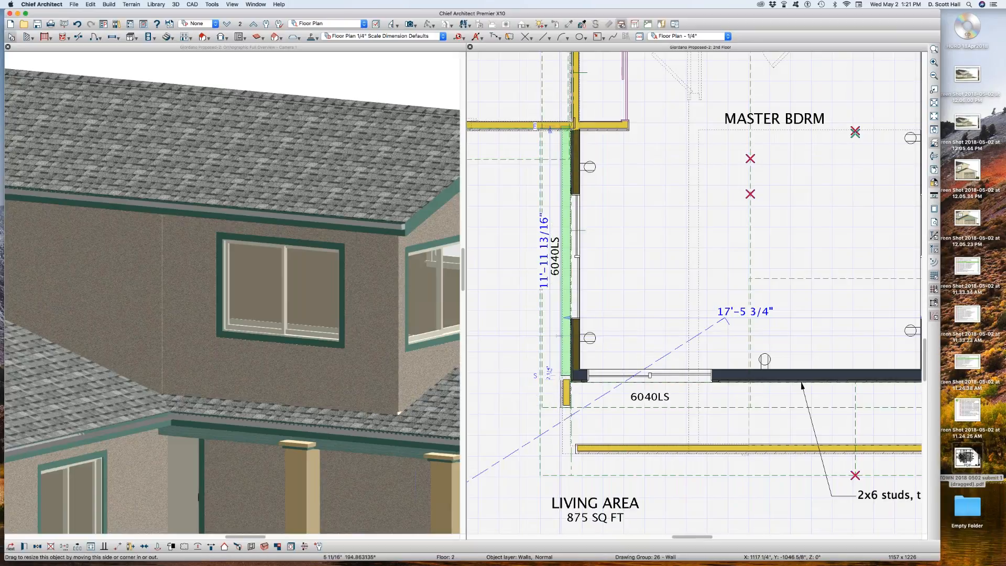
{"action": "left_click_drag", "start_coordinate": [560, 335], "coordinate": [563, 336]}
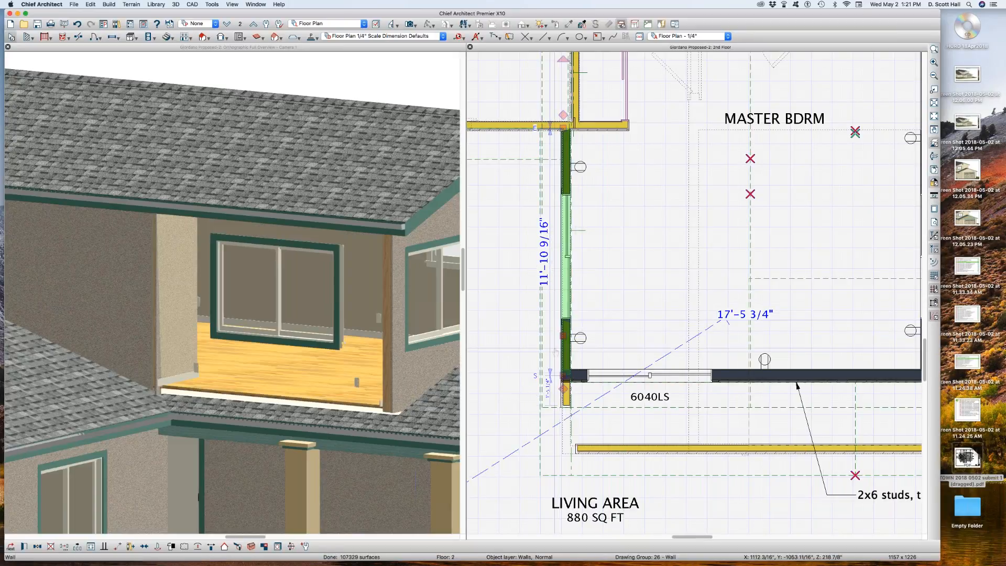
{"action": "scroll", "coordinate": [606, 270], "scroll_direction": "down", "scroll_amount": 2}
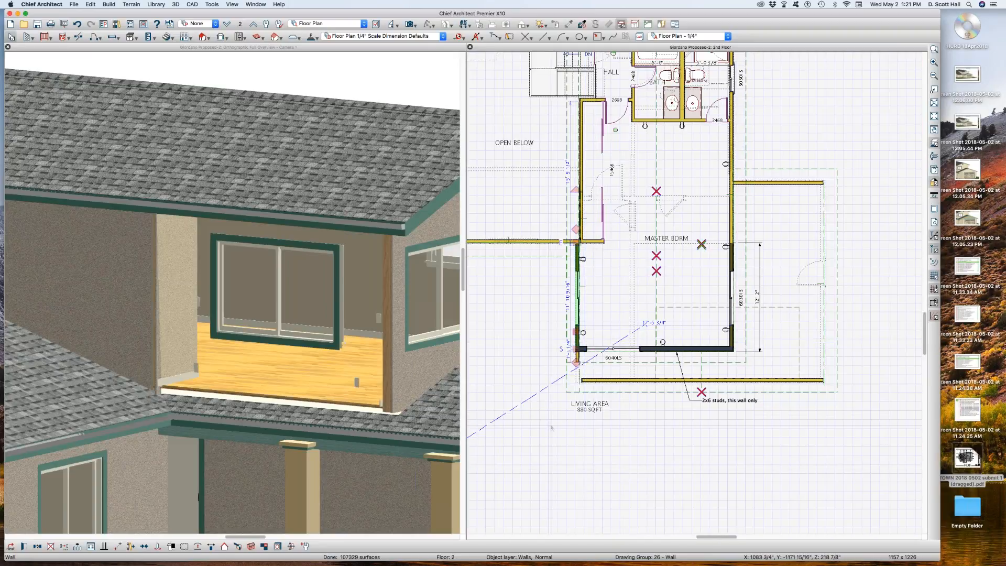
{"action": "left_click", "coordinate": [579, 375]}
{"action": "key", "text": "Page_Down"}
{"action": "key", "text": "Page_Up"}
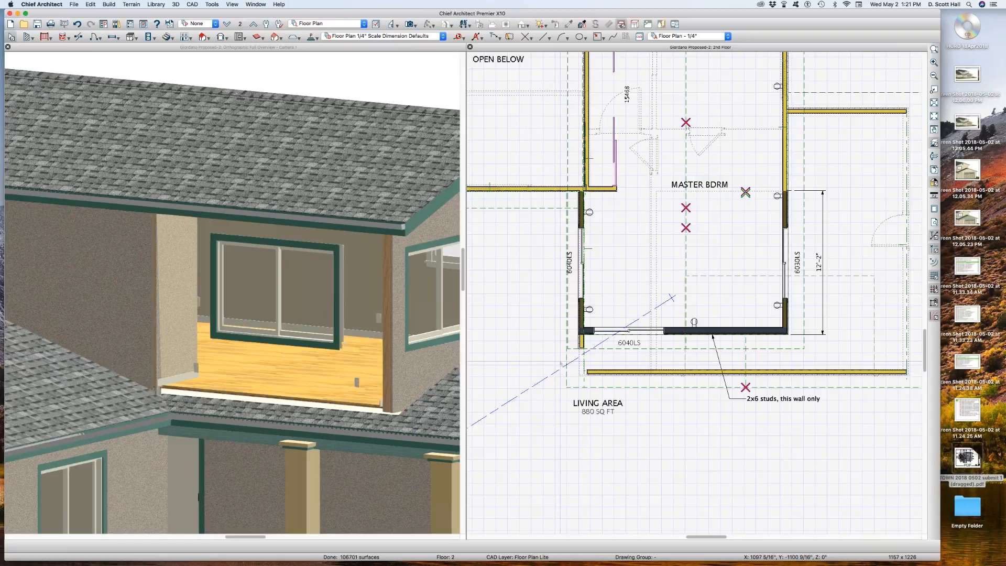
Shift the wall between the open-below area and the bedroom closet outward into line with the window wall, and compare both floors.
{"action": "scroll", "coordinate": [561, 363], "scroll_direction": "up", "scroll_amount": 2}
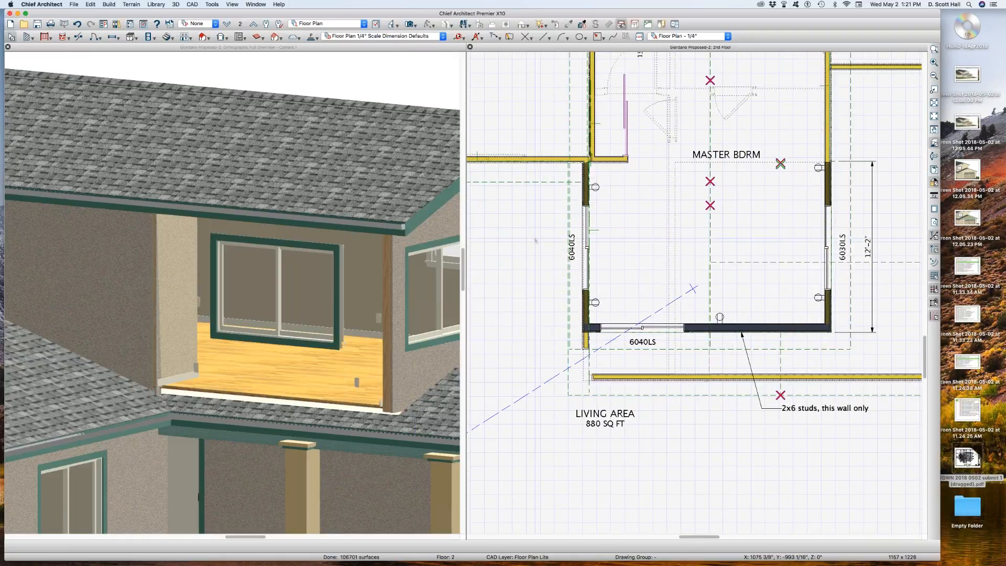
{"action": "scroll", "coordinate": [585, 163], "scroll_direction": "up", "scroll_amount": 1}
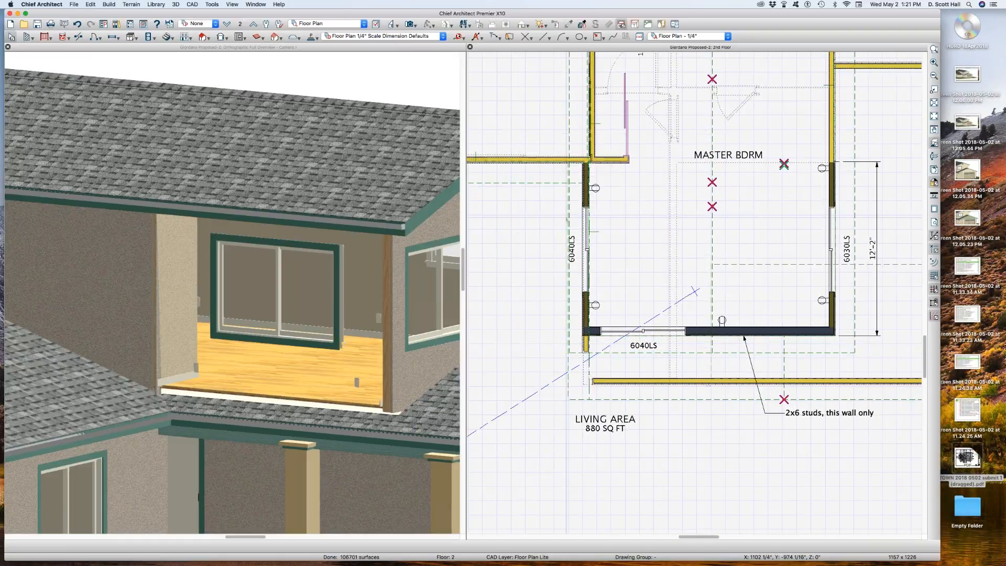
{"action": "left_click", "coordinate": [590, 132]}
{"action": "left_click_drag", "start_coordinate": [590, 133], "coordinate": [585, 172]}
{"action": "scroll", "coordinate": [578, 318], "scroll_direction": "down", "scroll_amount": 2}
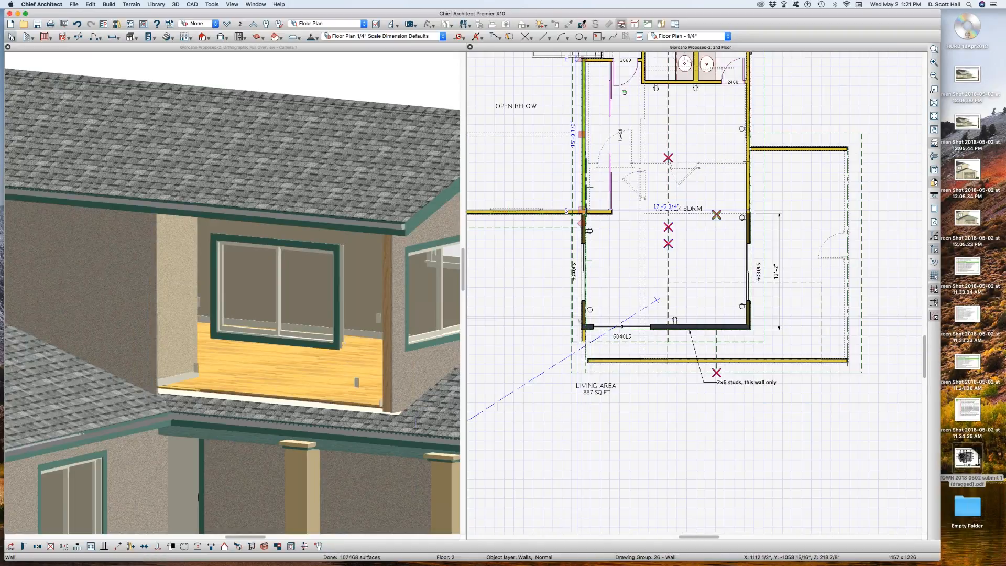
{"action": "left_click", "coordinate": [556, 347]}
{"action": "key", "text": "Page_Down"}
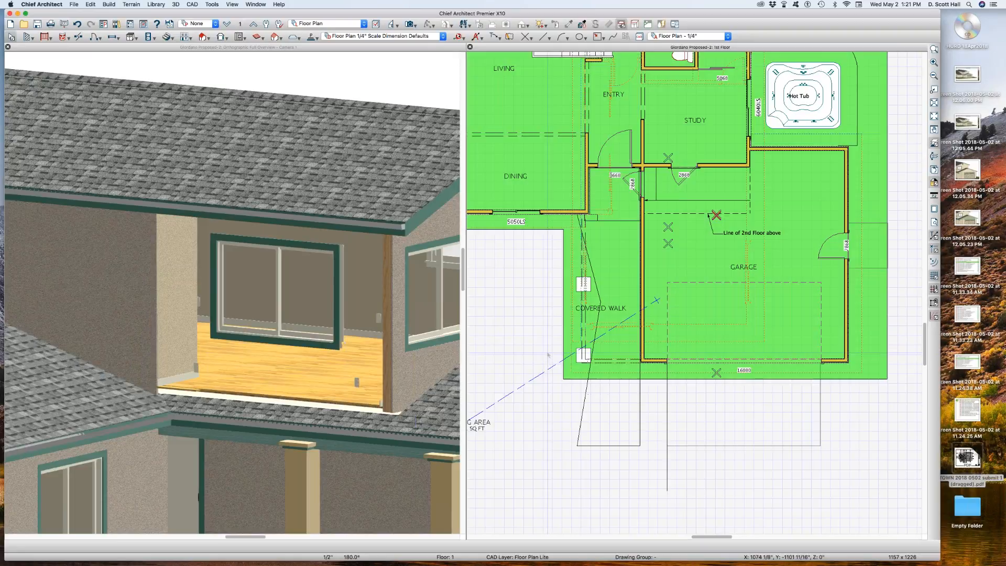
{"action": "left_click", "coordinate": [597, 347]}
{"action": "key", "text": "Page_Up"}
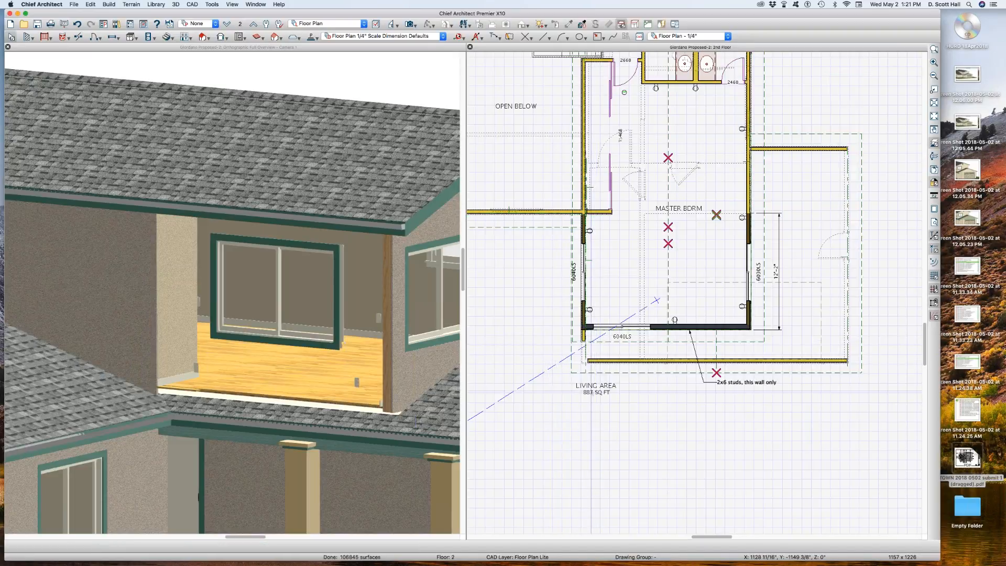
Pull the inner edge of the roof plane over the covered walk outward to the exterior face of the bedroom window wall.
{"action": "left_click", "coordinate": [576, 374]}
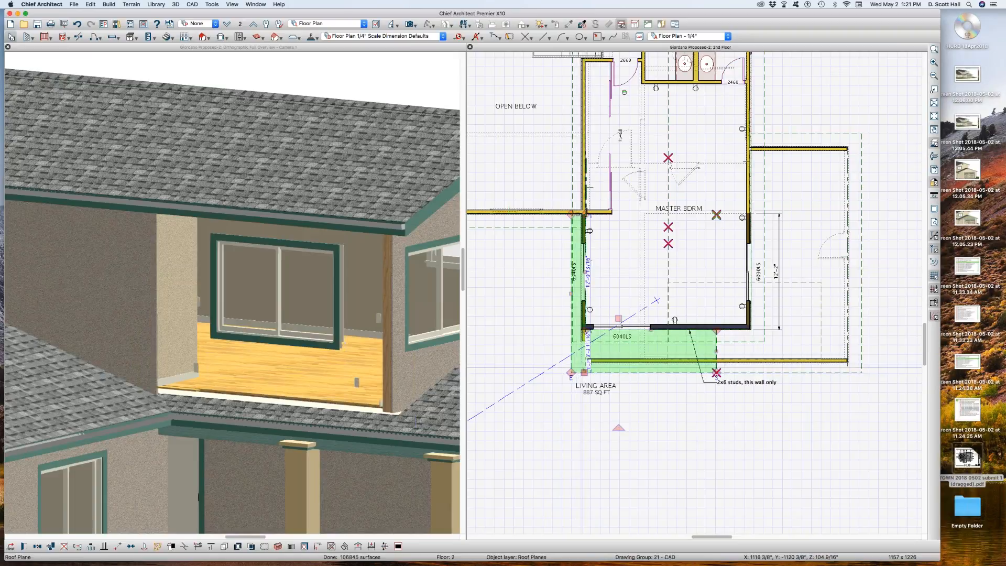
{"action": "scroll", "coordinate": [580, 250], "scroll_direction": "up", "scroll_amount": 5}
{"action": "left_click_drag", "start_coordinate": [590, 314], "coordinate": [580, 216]}
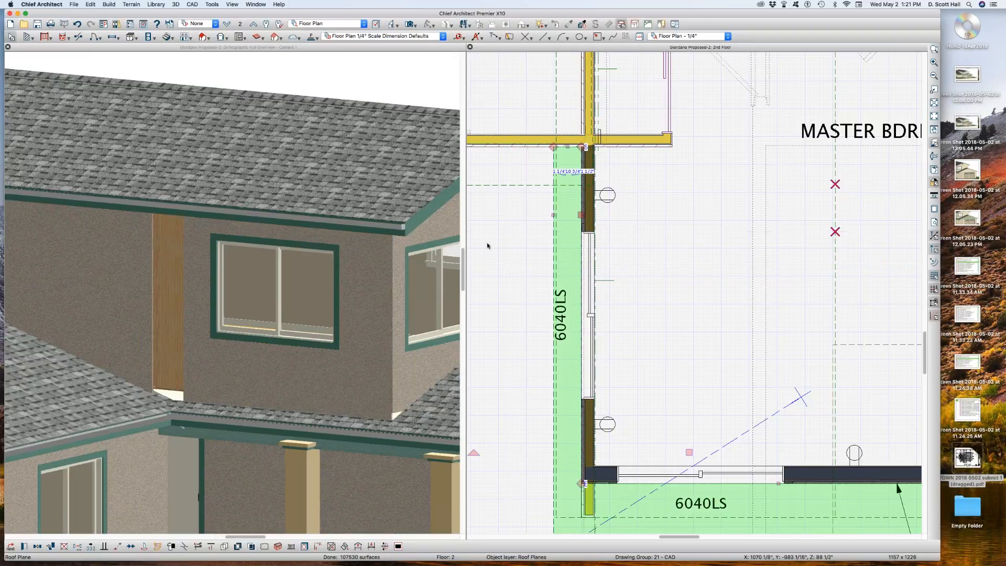
{"action": "scroll", "coordinate": [581, 216], "scroll_direction": "down", "scroll_amount": 2}
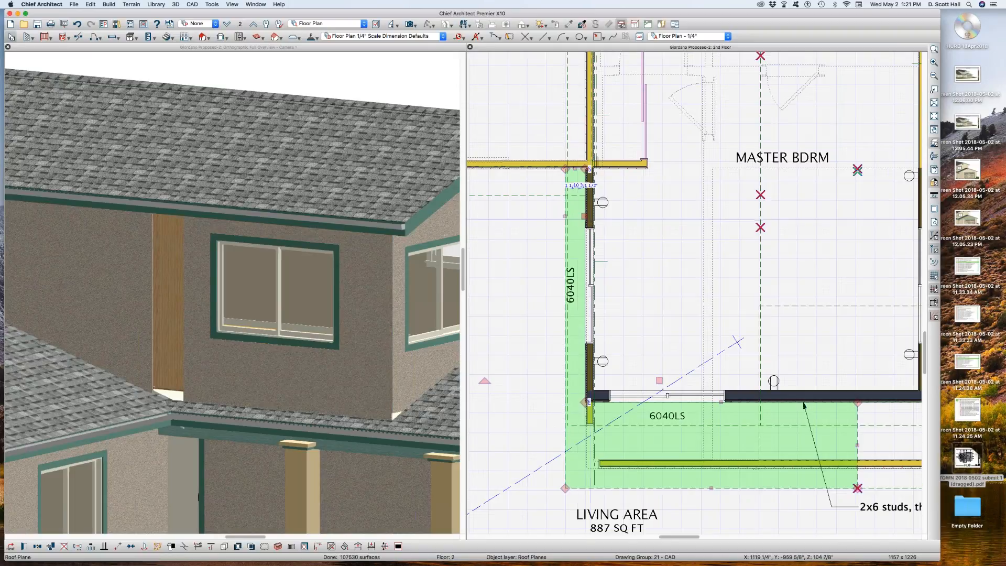
Check the edges of the overlapping upper and lower roof planes along the bedroom window wall in plan and 3D.
{"action": "left_click", "coordinate": [570, 124]}
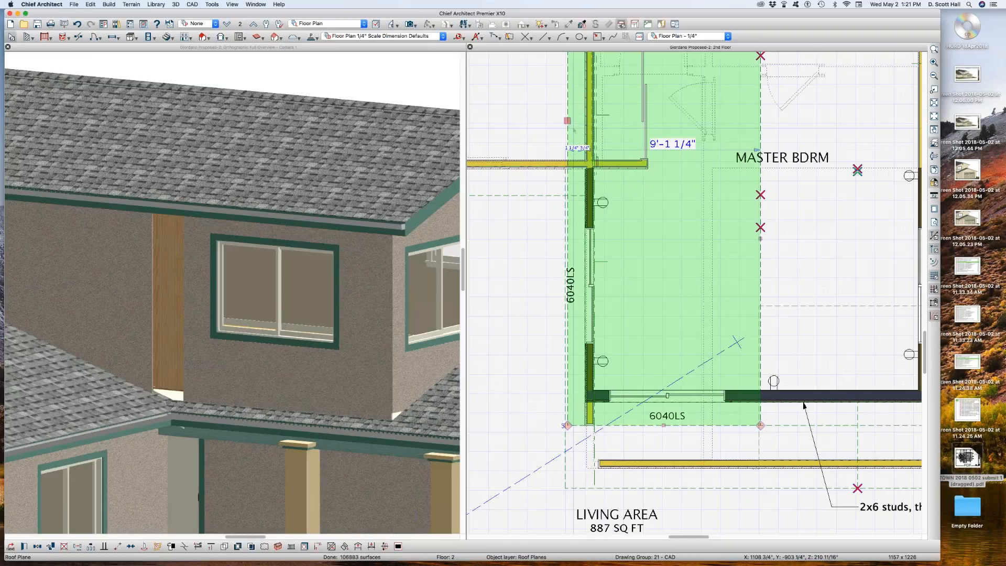
{"action": "left_click", "coordinate": [551, 168]}
{"action": "left_click", "coordinate": [553, 183]}
{"action": "left_click", "coordinate": [560, 192]}
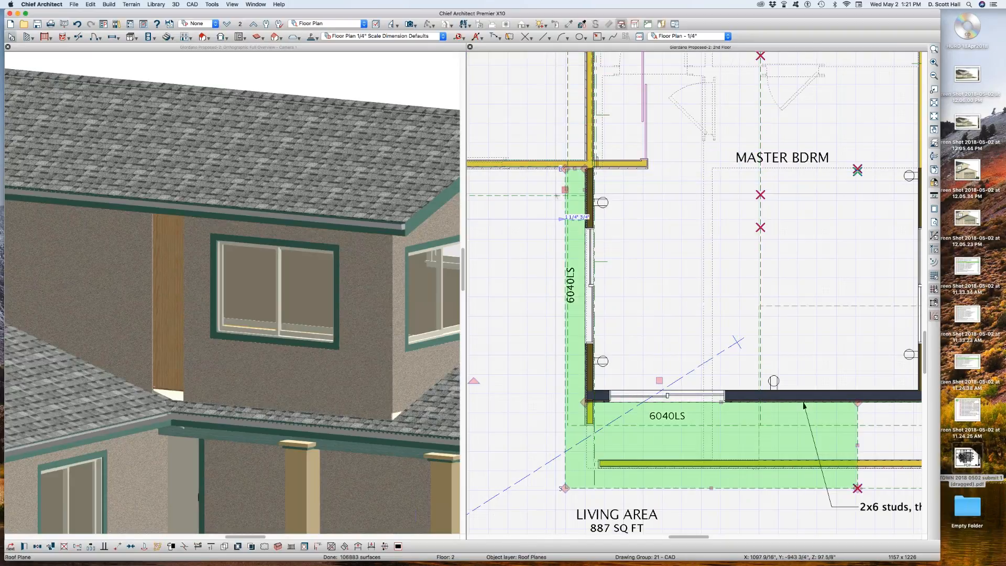
{"action": "left_click", "coordinate": [567, 242]}
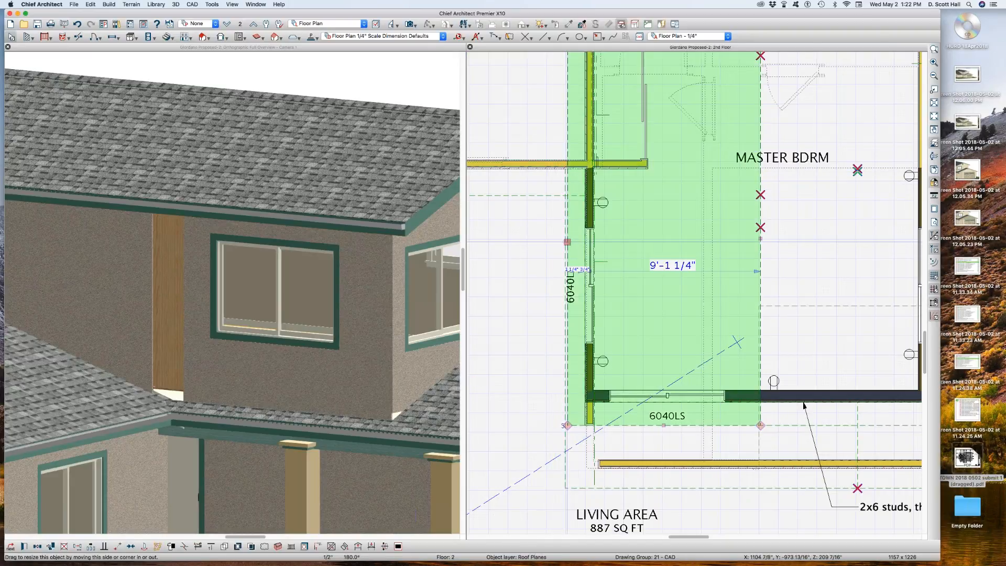
{"action": "scroll", "coordinate": [192, 378], "scroll_direction": "up", "scroll_amount": 2}
{"action": "scroll", "coordinate": [175, 356], "scroll_direction": "down", "scroll_amount": 4}
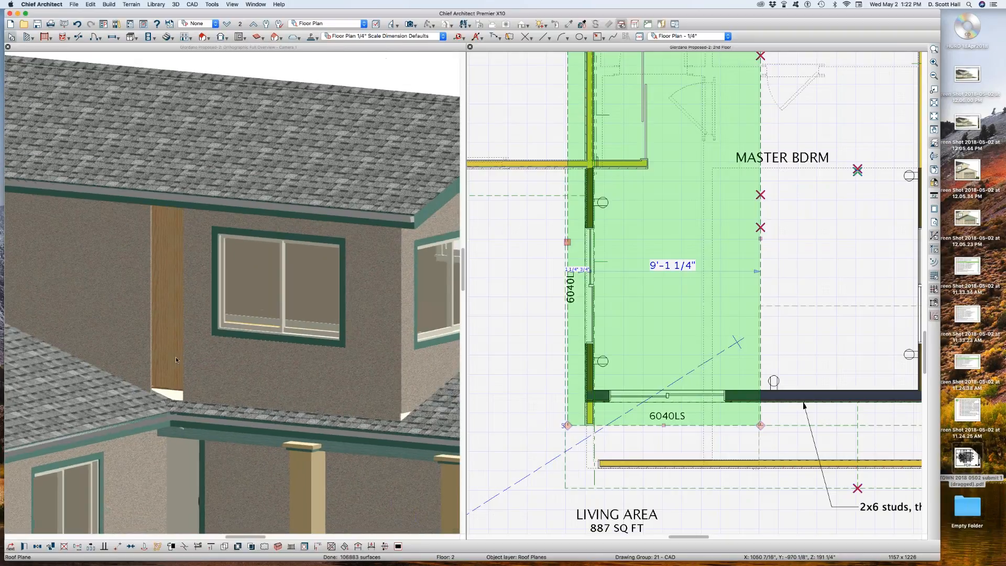
Pull the edge of the lower roof plane over the open-below area back to the exterior face of the relocated bedroom wall.
{"action": "left_click", "coordinate": [515, 199]}
{"action": "left_click", "coordinate": [516, 199]}
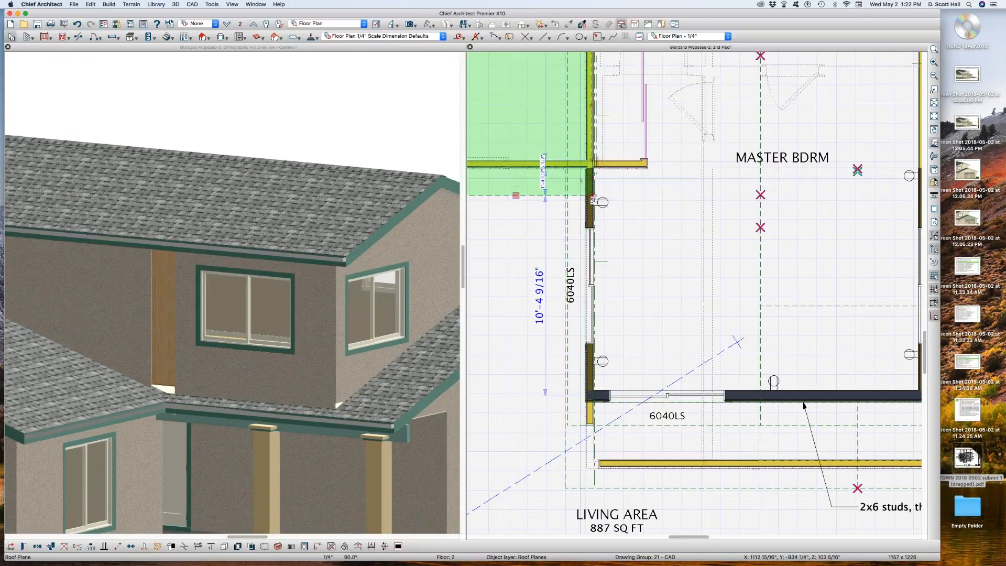
{"action": "scroll", "coordinate": [586, 176], "scroll_direction": "up", "scroll_amount": 2}
{"action": "left_click_drag", "start_coordinate": [600, 152], "coordinate": [587, 152]}
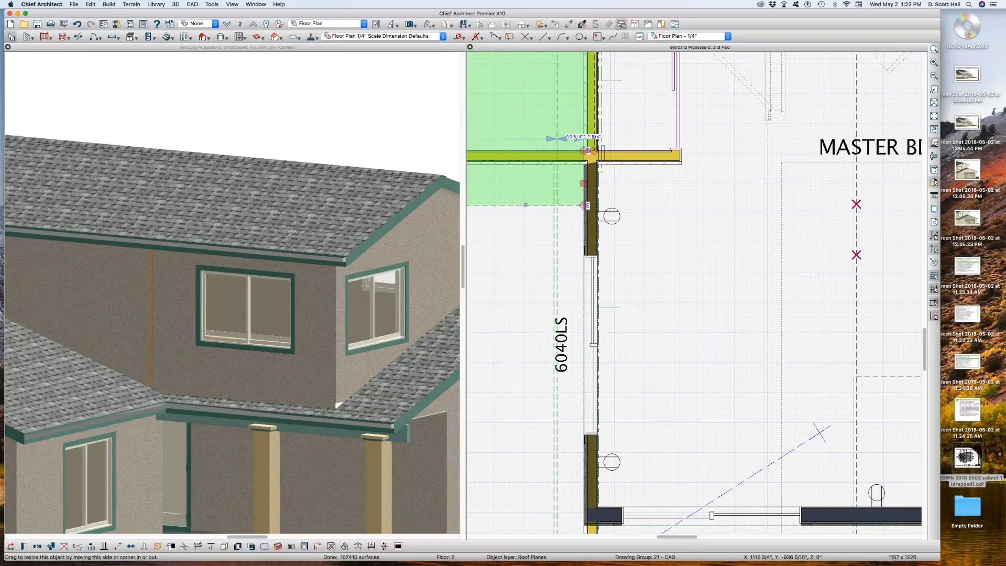
{"action": "scroll", "coordinate": [583, 152], "scroll_direction": "down", "scroll_amount": 4}
{"action": "scroll", "coordinate": [589, 131], "scroll_direction": "up", "scroll_amount": 6}
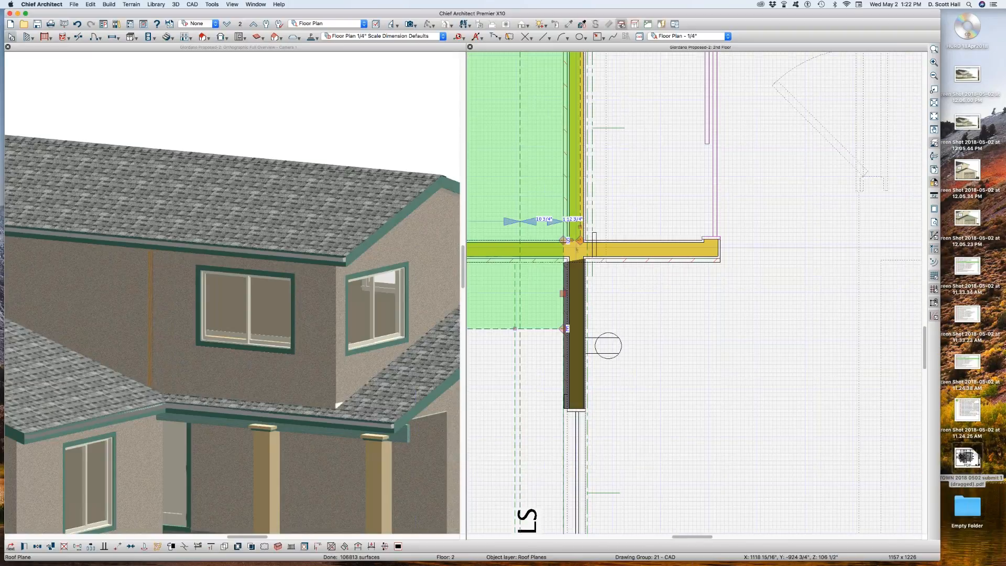
{"action": "scroll", "coordinate": [576, 245], "scroll_direction": "up", "scroll_amount": 1}
{"action": "left_click_drag", "start_coordinate": [580, 226], "coordinate": [558, 219]}
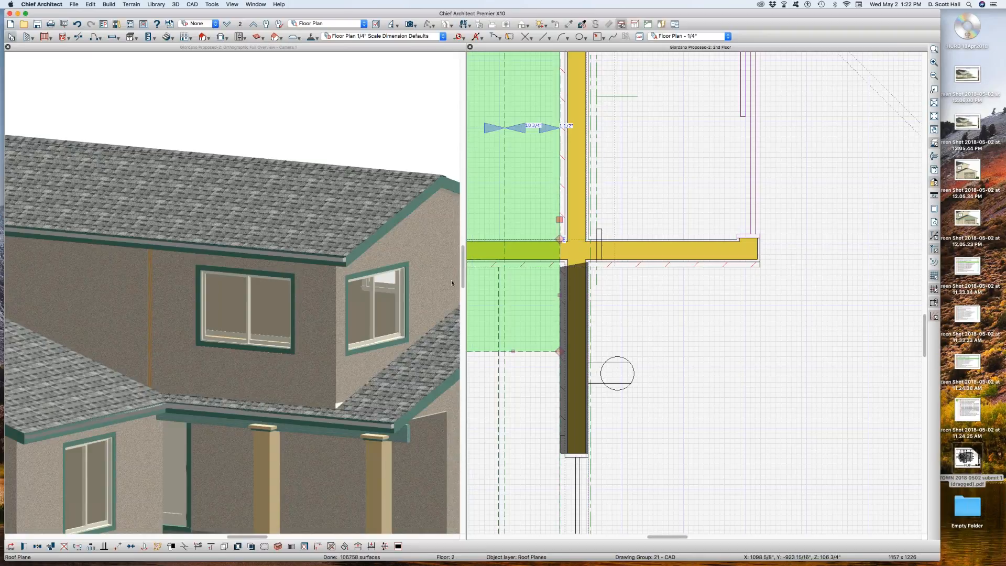
Delete the narrow CAD rectangle used for comparing alignment at the wall intersection.
{"action": "scroll", "coordinate": [570, 243], "scroll_direction": "down", "scroll_amount": 2}
{"action": "left_click_drag", "start_coordinate": [526, 166], "coordinate": [611, 314]}
{"action": "key", "text": "Delete"}
{"action": "left_click_drag", "start_coordinate": [514, 200], "coordinate": [640, 301]}
{"action": "left_click", "coordinate": [640, 301]}
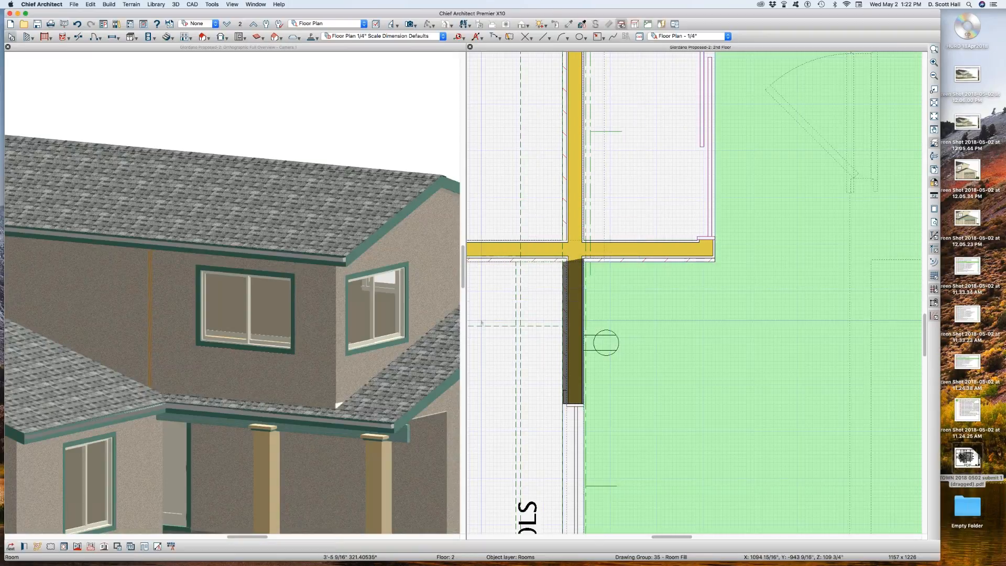
Break the wall running from the open-below area into the master bedroom closet just outside the bedroom's exterior wall.
{"action": "left_click", "coordinate": [153, 331]}
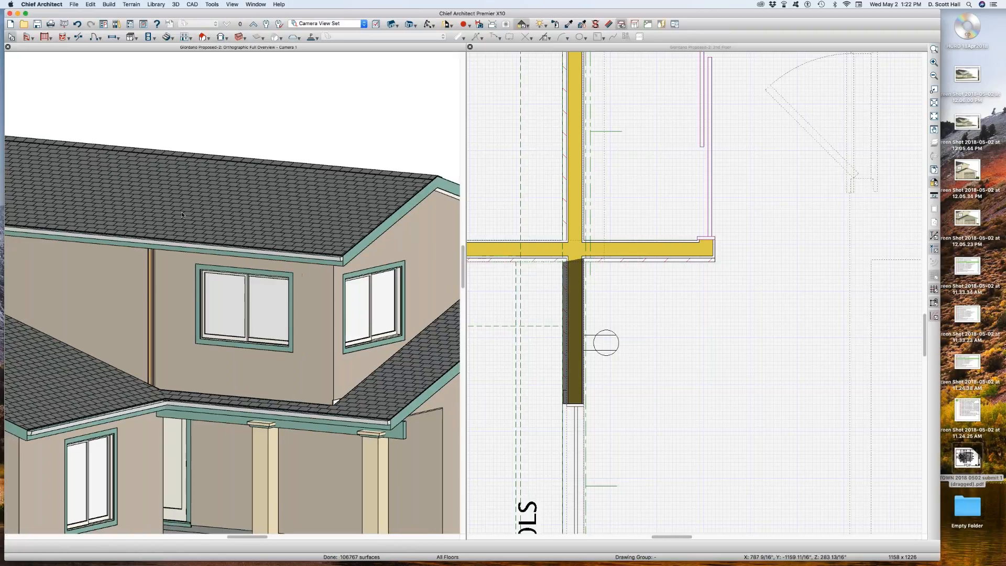
{"action": "scroll", "coordinate": [181, 215], "scroll_direction": "down", "scroll_amount": 3}
{"action": "middle_click_drag", "start_coordinate": [182, 214], "coordinate": [202, 282]}
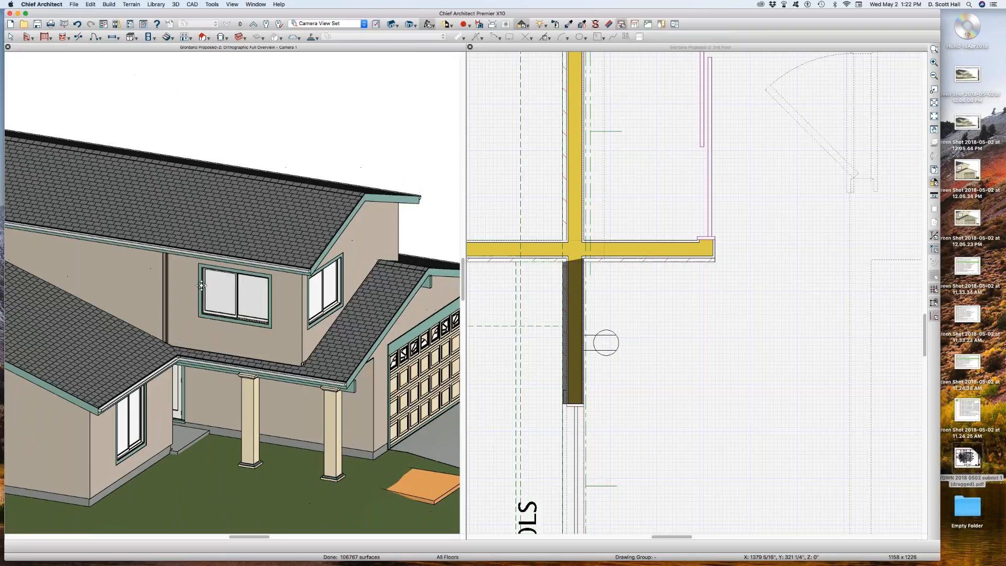
{"action": "scroll", "coordinate": [589, 286], "scroll_direction": "down", "scroll_amount": 5}
{"action": "left_click", "coordinate": [606, 285]}
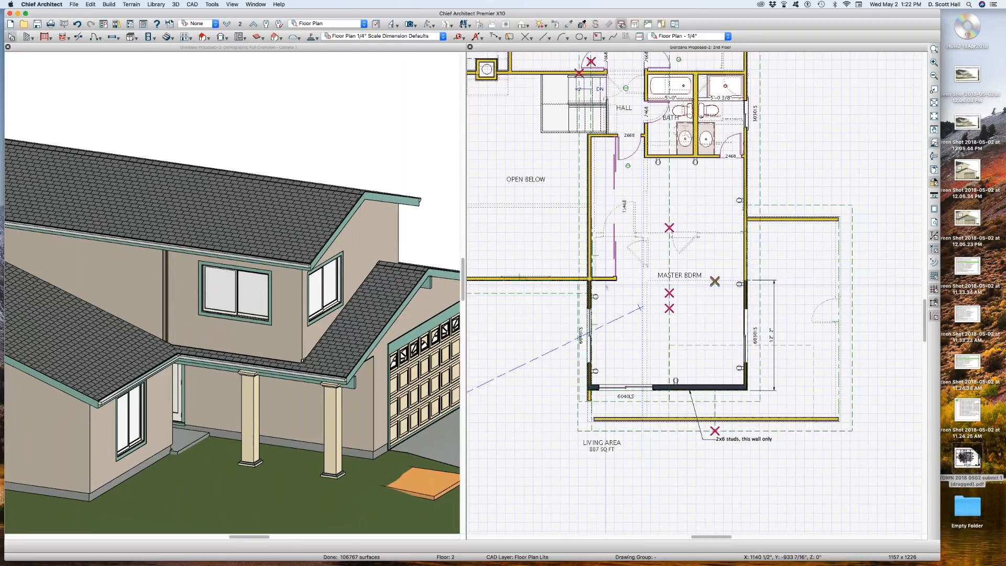
{"action": "left_click", "coordinate": [599, 279]}
{"action": "scroll", "coordinate": [581, 286], "scroll_direction": "up", "scroll_amount": 1}
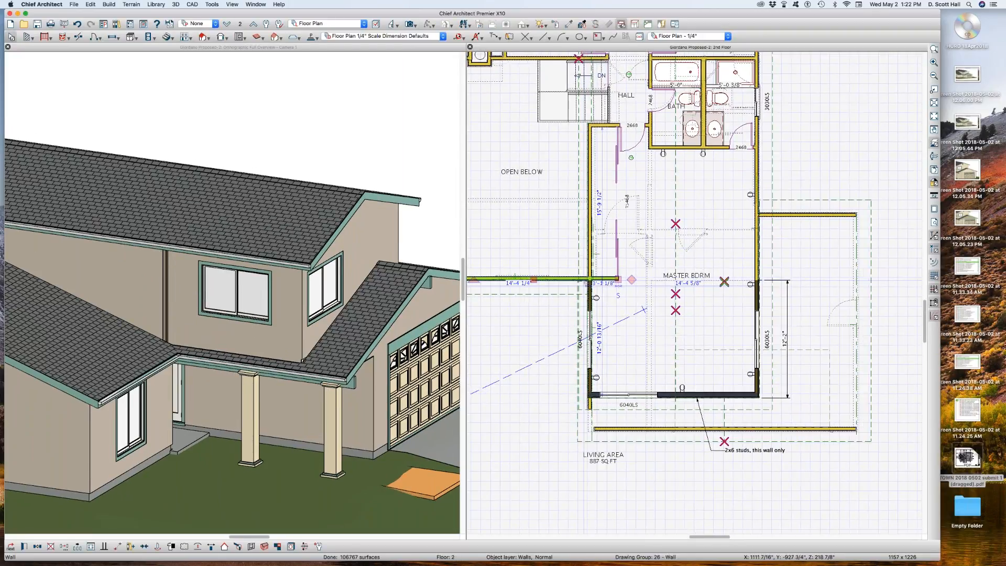
{"action": "key", "text": "3"}
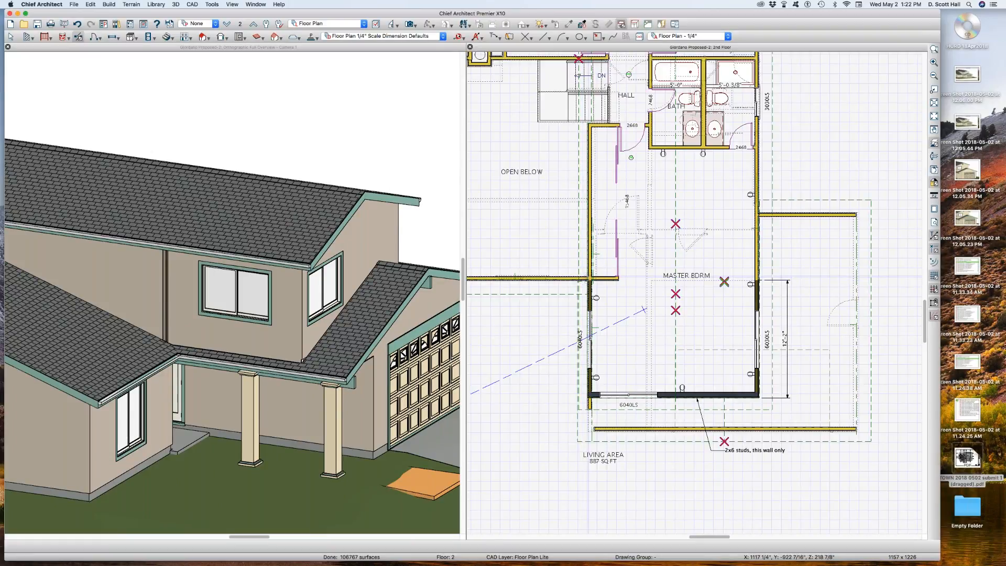
{"action": "left_click", "coordinate": [577, 279]}
{"action": "key", "text": "space"}
Pull the open-below wall segment's end back from the bedroom's exterior wall, leaving a gap of about 3'-11".
{"action": "left_click", "coordinate": [569, 279]}
{"action": "left_click_drag", "start_coordinate": [577, 284], "coordinate": [550, 285]}
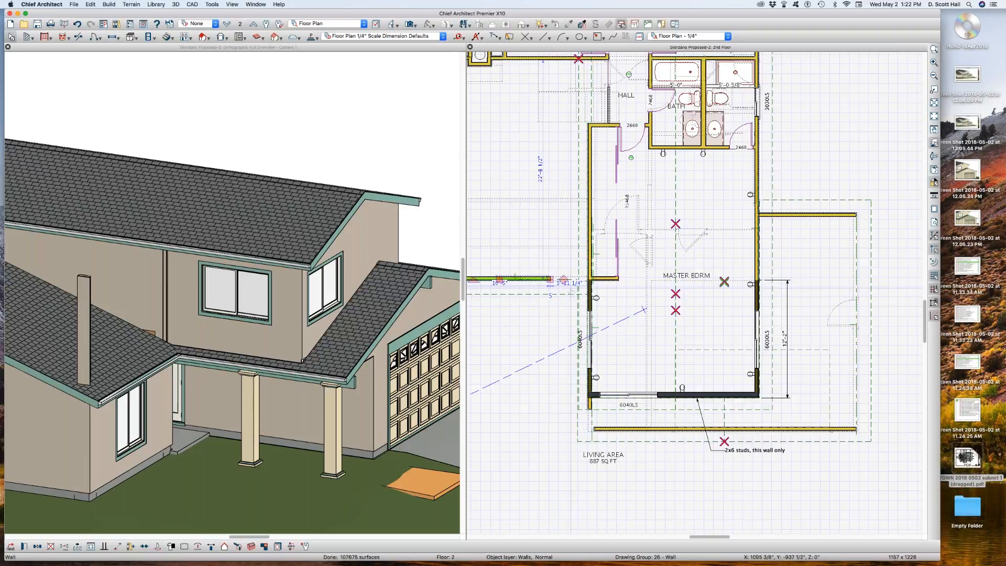
{"action": "scroll", "coordinate": [582, 283], "scroll_direction": "up", "scroll_amount": 5}
{"action": "scroll", "coordinate": [635, 203], "scroll_direction": "down", "scroll_amount": 5}
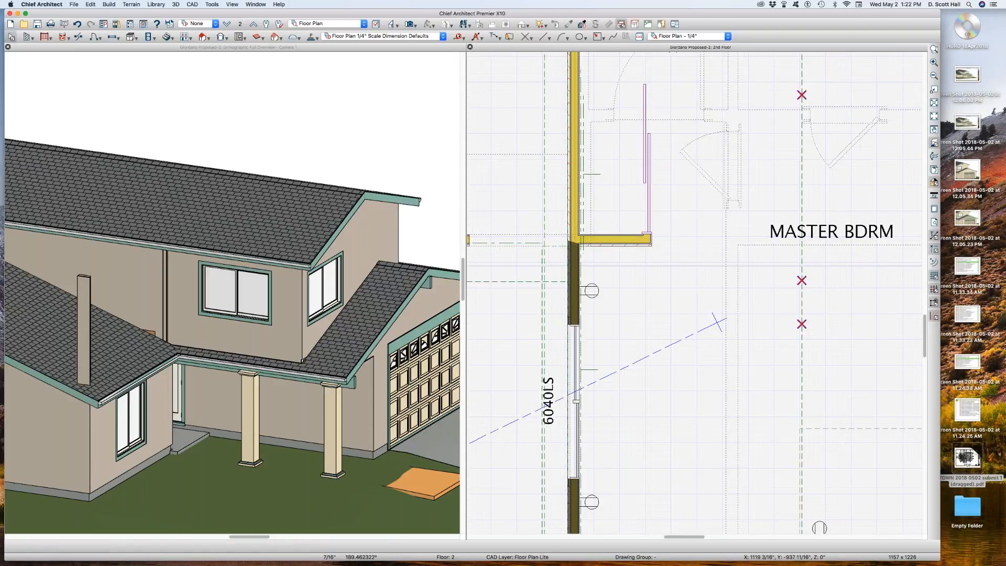
Check the assigned wall types of the bedroom window wall and the adjoining closet exterior wall, leaving both settings as they are.
{"action": "left_click", "coordinate": [571, 262]}
{"action": "key", "text": "super+e"}
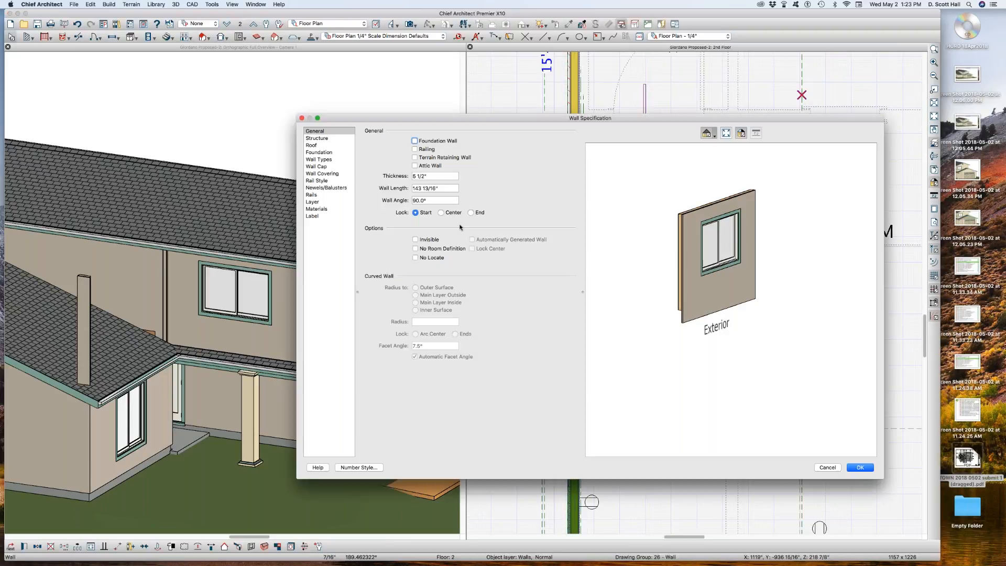
{"action": "left_click", "coordinate": [318, 159]}
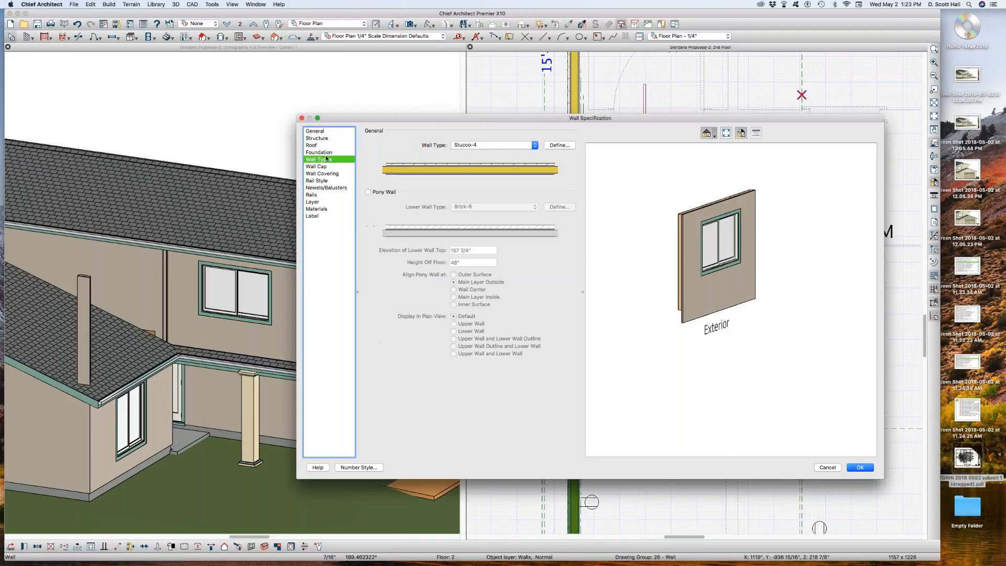
{"action": "left_click", "coordinate": [828, 466]}
{"action": "left_click", "coordinate": [568, 173]}
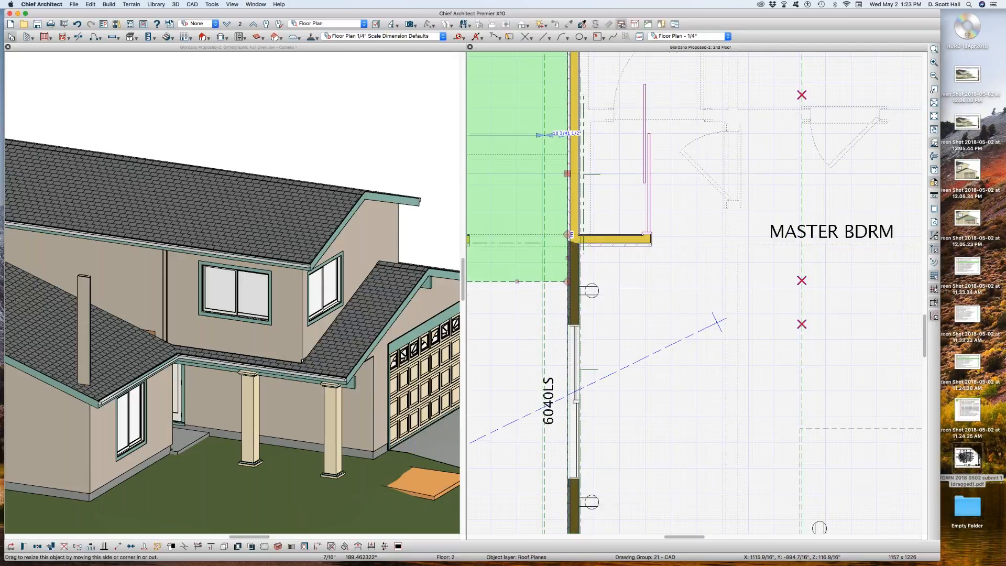
{"action": "left_click", "coordinate": [573, 172]}
{"action": "double_click", "coordinate": [573, 172]}
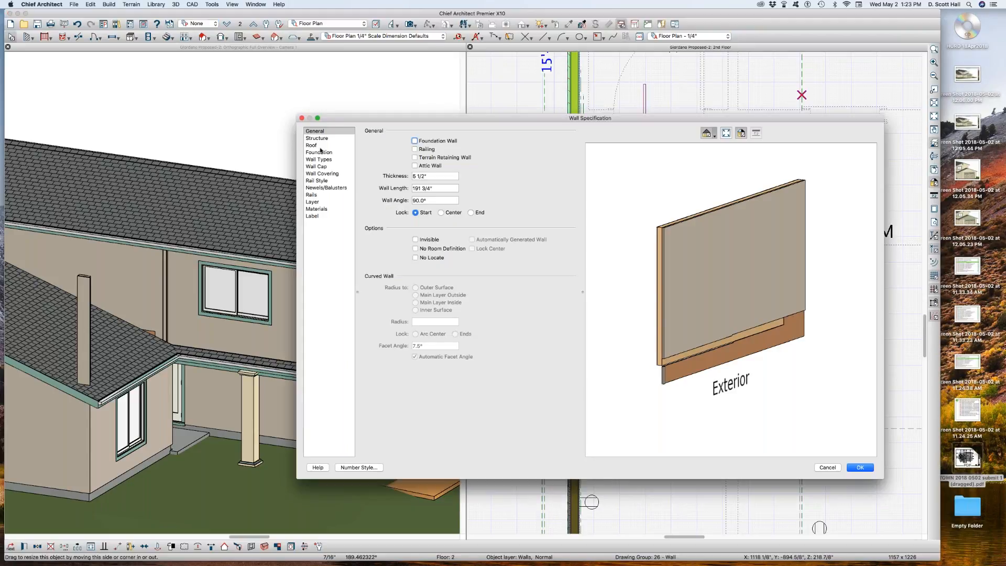
{"action": "left_click", "coordinate": [325, 160]}
{"action": "key", "text": "Escape"}
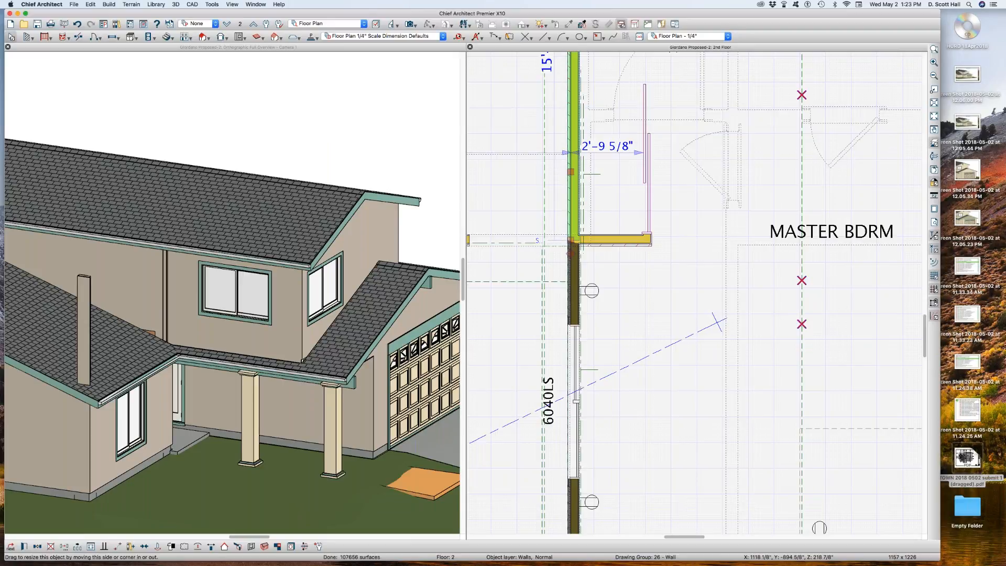
Delete the wall hatching from the bedroom window wall beside the open-below area and from the adjoining 2x6 stud wall.
{"action": "left_click", "coordinate": [573, 279]}
{"action": "scroll", "coordinate": [573, 281], "scroll_direction": "up", "scroll_amount": 1}
{"action": "key", "text": "Tab"}
{"action": "scroll", "coordinate": [571, 253], "scroll_direction": "down", "scroll_amount": 4}
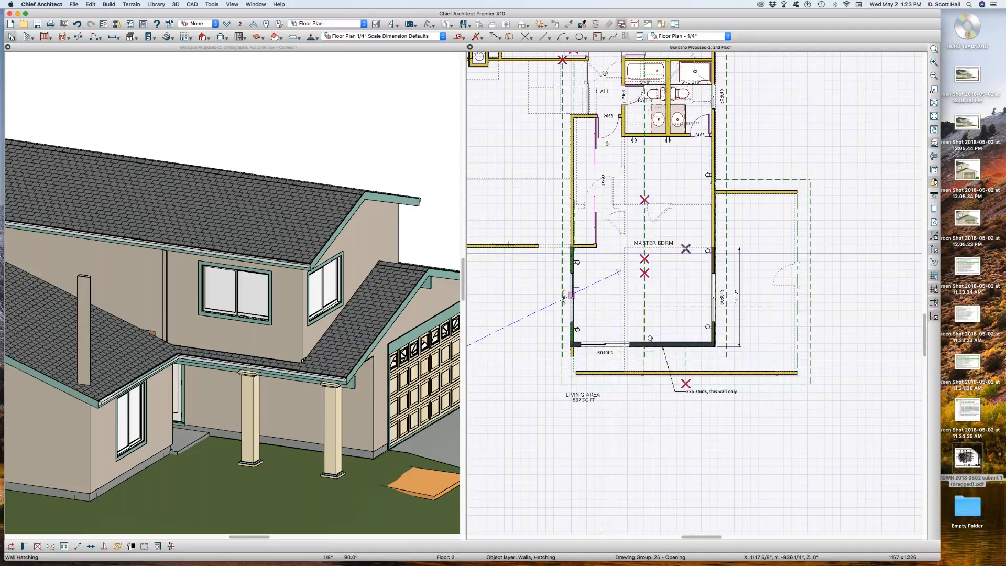
{"action": "scroll", "coordinate": [572, 321], "scroll_direction": "up", "scroll_amount": 3}
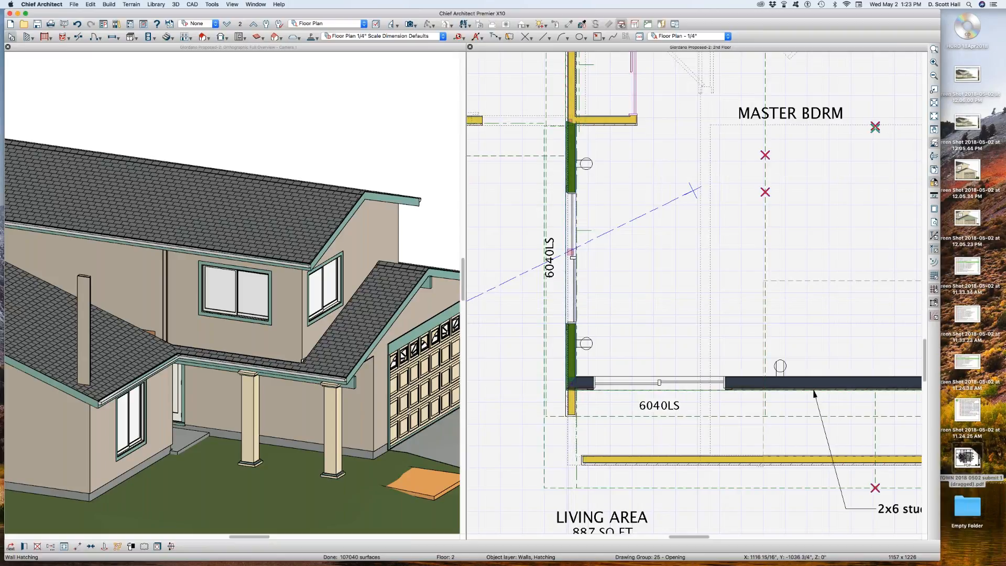
{"action": "key", "text": "Escape"}
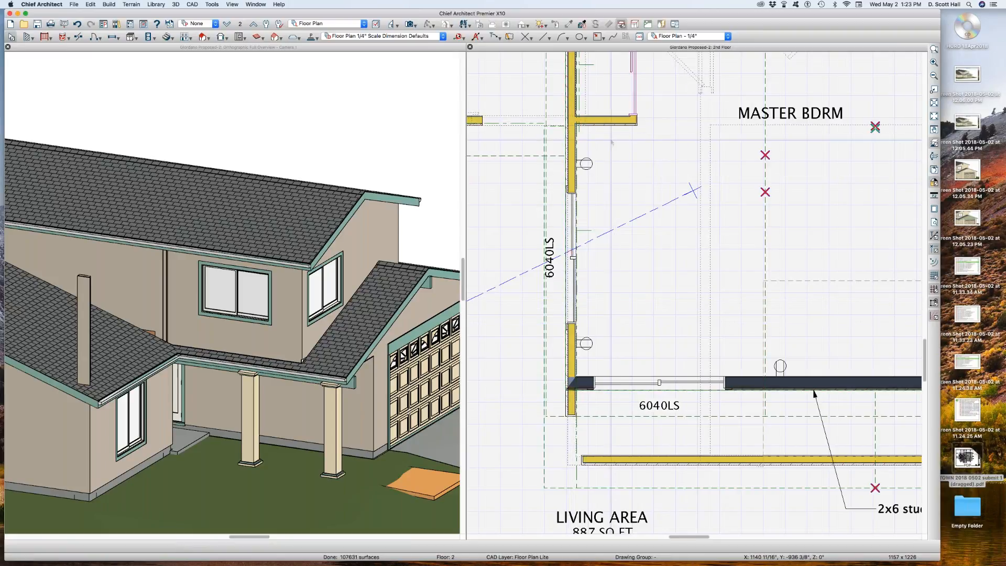
{"action": "left_click", "coordinate": [760, 382]}
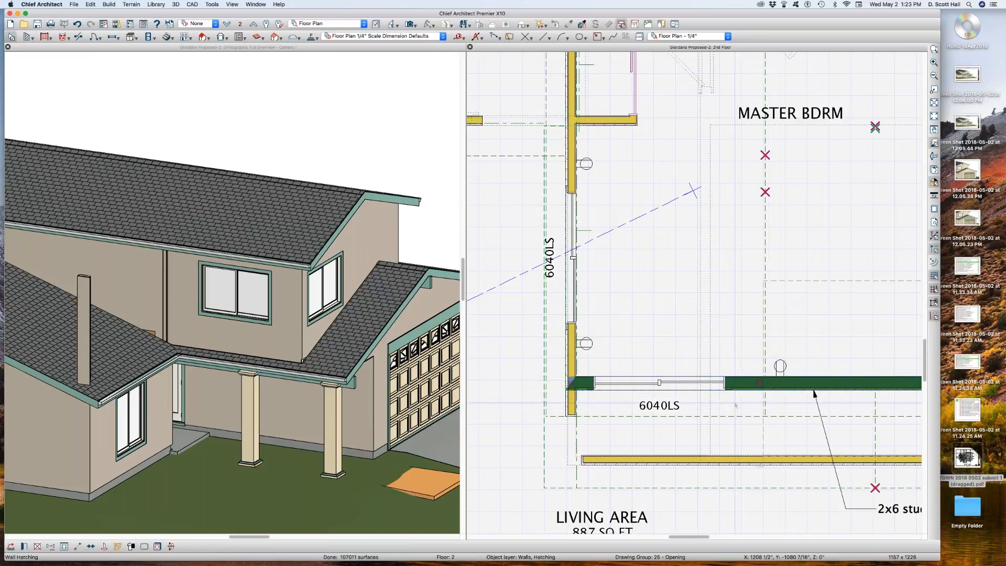
{"action": "key", "text": "Escape"}
Delete the short attic wall stub extending past the bedroom corner beside the 2x6 stud wall.
{"action": "scroll", "coordinate": [550, 134], "scroll_direction": "up", "scroll_amount": 5}
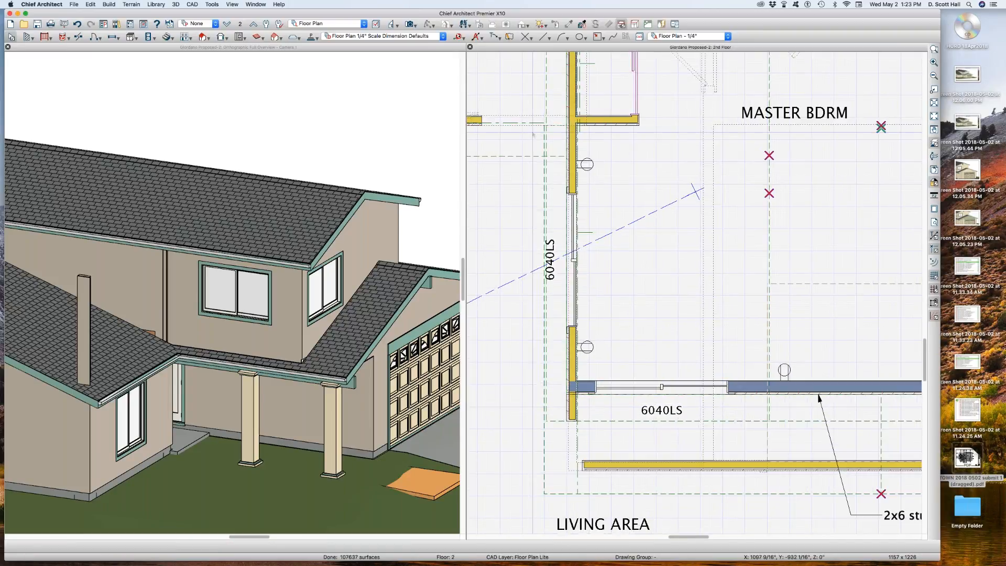
{"action": "scroll", "coordinate": [624, 126], "scroll_direction": "down", "scroll_amount": 8}
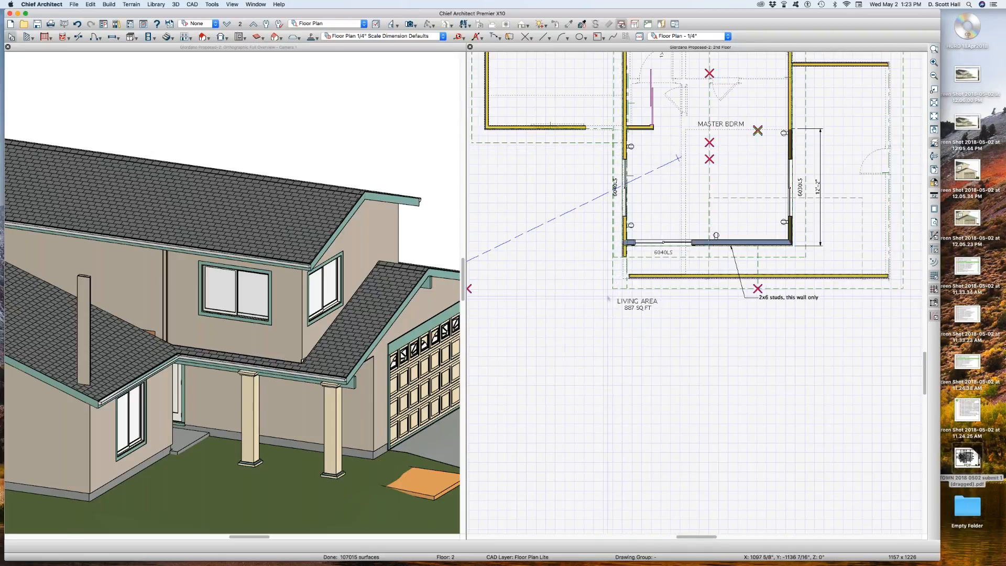
{"action": "scroll", "coordinate": [607, 298], "scroll_direction": "up", "scroll_amount": 2}
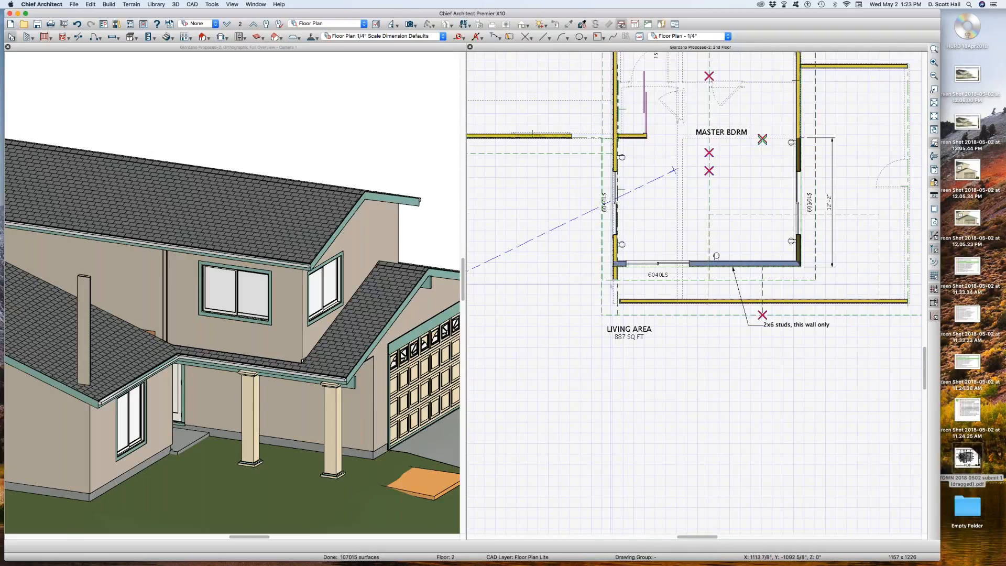
{"action": "left_click", "coordinate": [615, 201]}
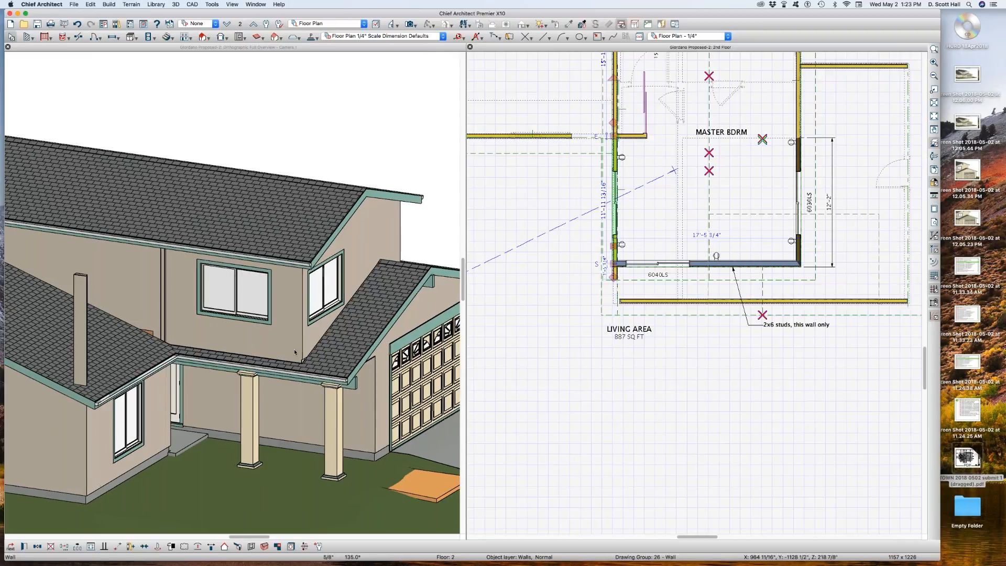
{"action": "scroll", "coordinate": [290, 351], "scroll_direction": "up", "scroll_amount": 5}
{"action": "scroll", "coordinate": [315, 343], "scroll_direction": "down", "scroll_amount": 2}
{"action": "scroll", "coordinate": [601, 283], "scroll_direction": "up", "scroll_amount": 3}
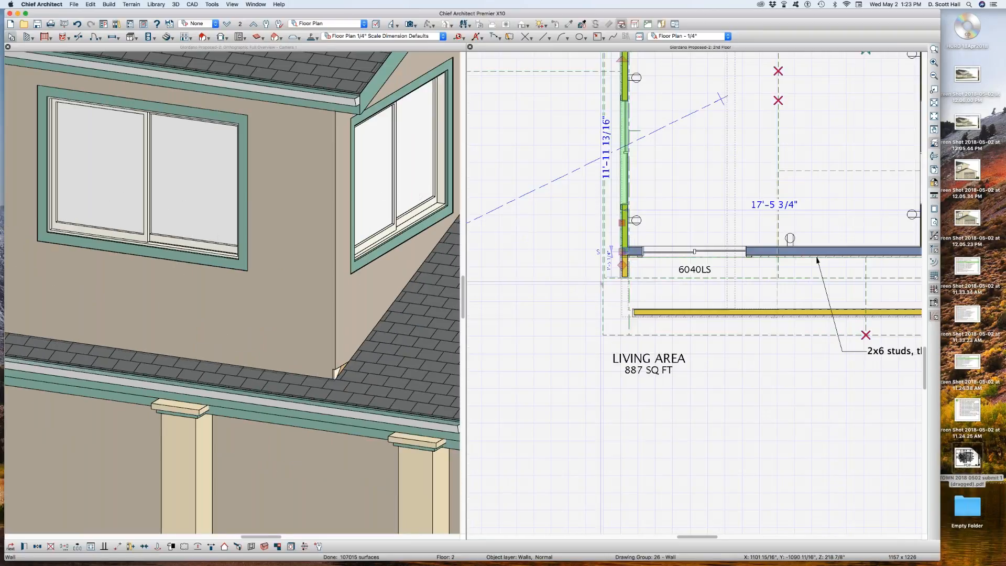
{"action": "scroll", "coordinate": [602, 281], "scroll_direction": "up", "scroll_amount": 3}
{"action": "left_click", "coordinate": [640, 266]}
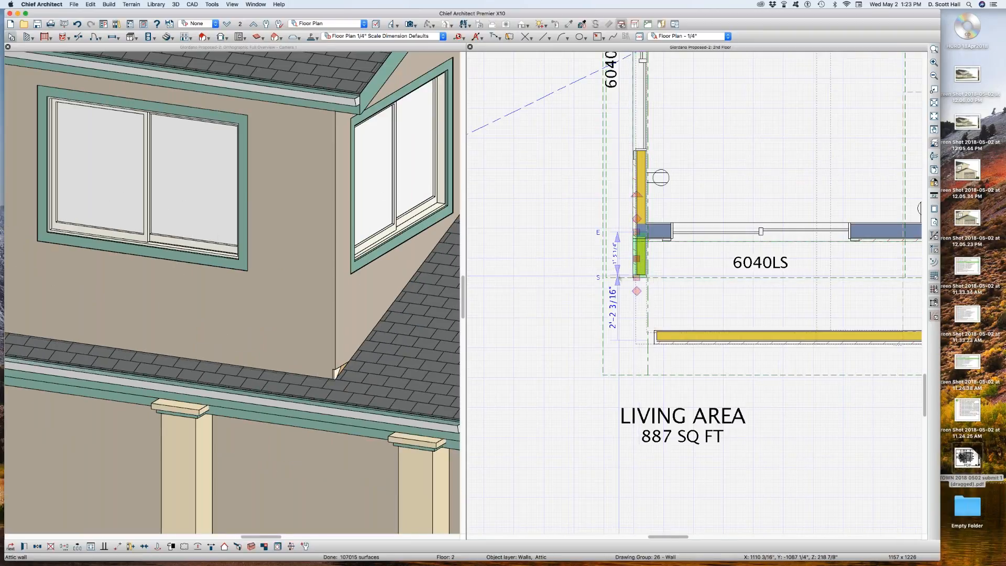
{"action": "key", "text": "Delete"}
{"action": "scroll", "coordinate": [484, 289], "scroll_direction": "down", "scroll_amount": 3}
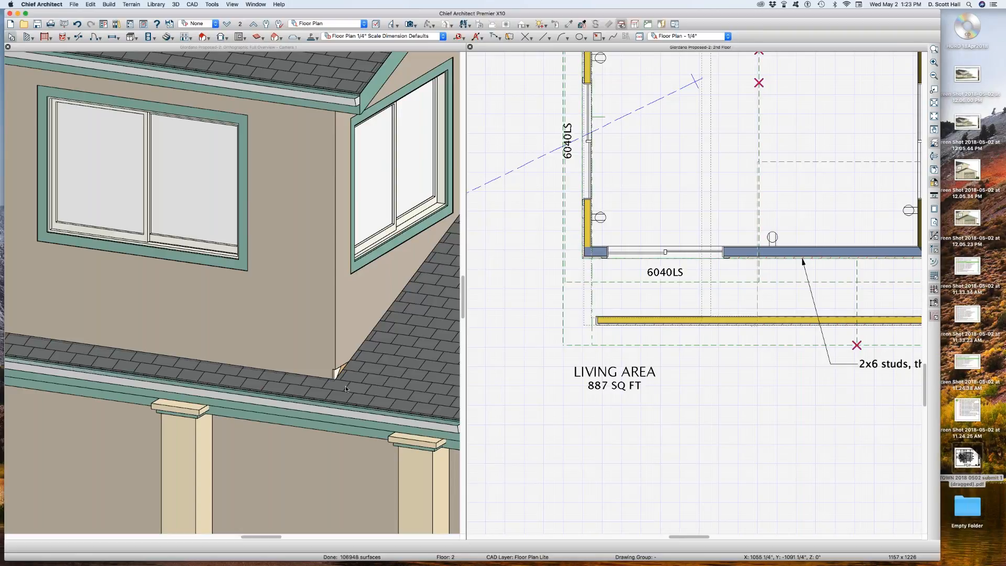
Examine the vertical strip in the upper exterior wall in 3D and the matching closet wall intersection in plan.
{"action": "scroll", "coordinate": [304, 312], "scroll_direction": "down", "scroll_amount": 3}
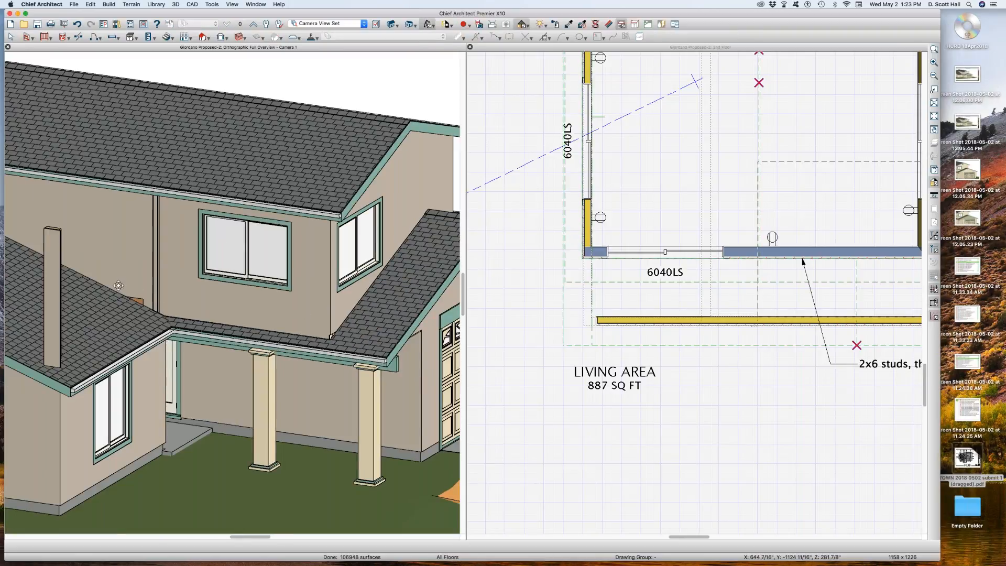
{"action": "scroll", "coordinate": [180, 275], "scroll_direction": "up", "scroll_amount": 10}
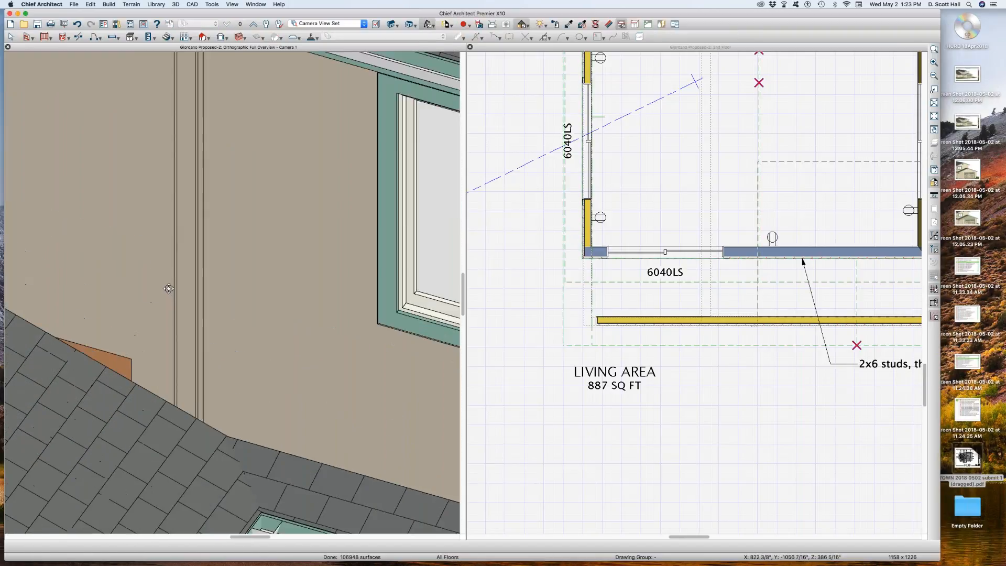
{"action": "scroll", "coordinate": [177, 273], "scroll_direction": "down", "scroll_amount": 3}
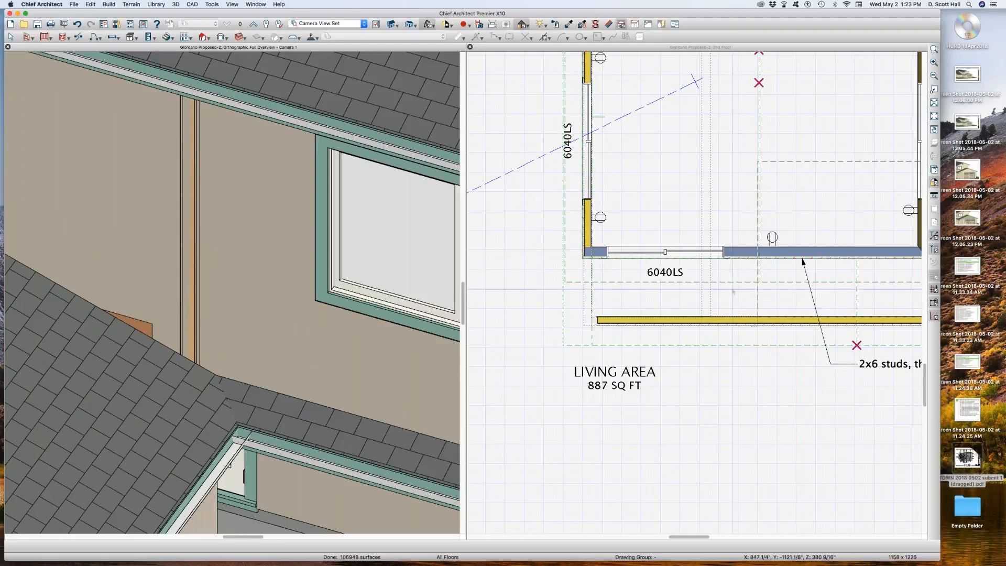
{"action": "scroll", "coordinate": [732, 290], "scroll_direction": "down", "scroll_amount": 5}
{"action": "scroll", "coordinate": [861, 275], "scroll_direction": "up", "scroll_amount": 5}
{"action": "scroll", "coordinate": [885, 285], "scroll_direction": "up", "scroll_amount": 5}
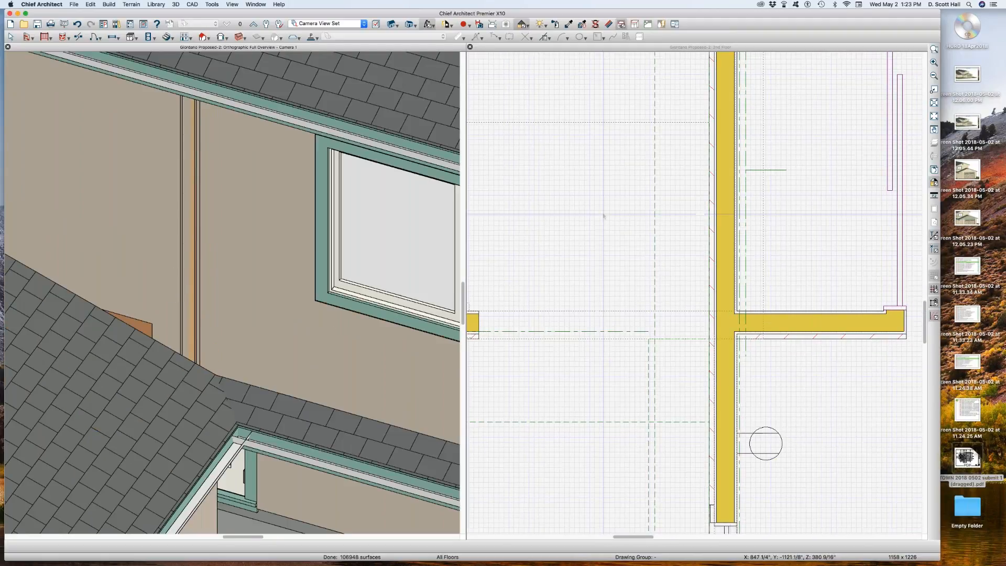
{"action": "scroll", "coordinate": [650, 232], "scroll_direction": "down", "scroll_amount": 6}
{"action": "left_click", "coordinate": [648, 242]}
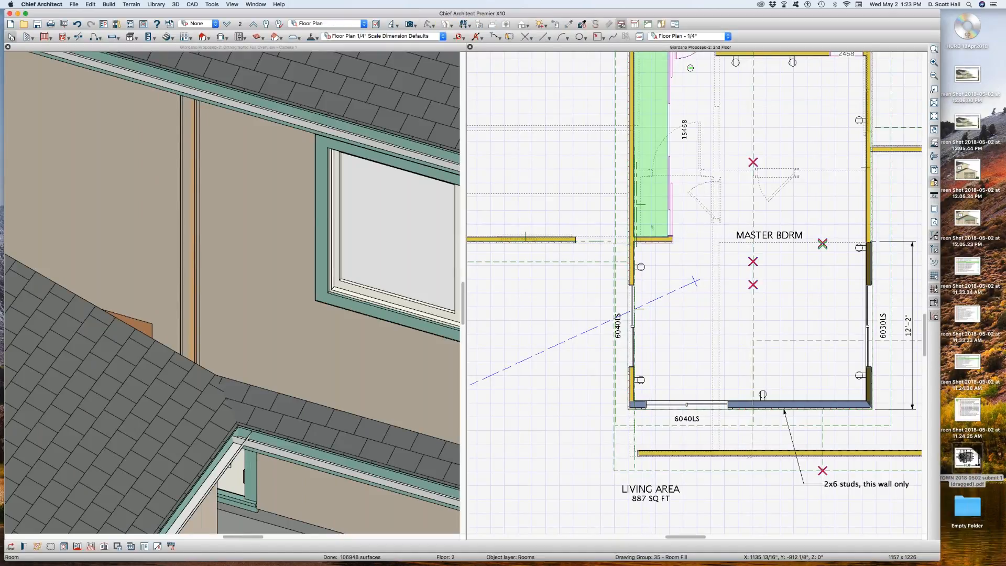
Nudge the short wall closing the master bedroom closet slightly toward the window end of the room.
{"action": "scroll", "coordinate": [648, 243], "scroll_direction": "up", "scroll_amount": 5}
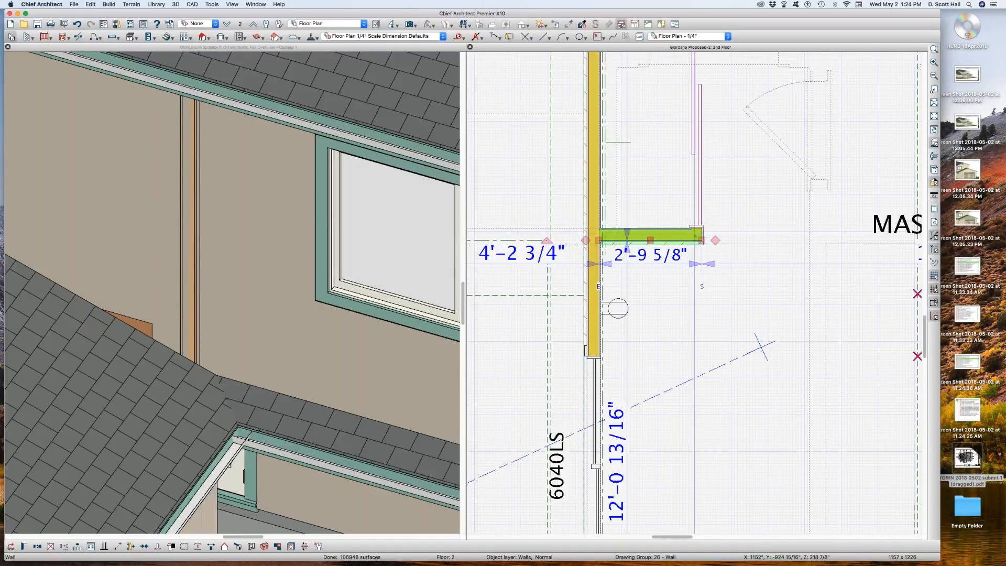
{"action": "left_click", "coordinate": [696, 228]}
{"action": "left_click_drag", "start_coordinate": [701, 254], "coordinate": [597, 237]}
{"action": "left_click", "coordinate": [650, 255]}
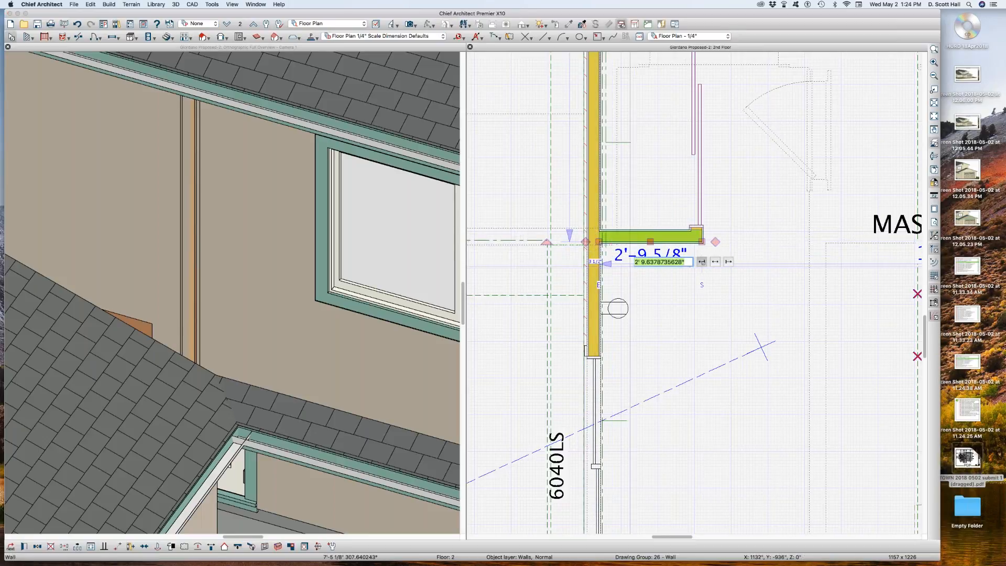
{"action": "scroll", "coordinate": [661, 255], "scroll_direction": "down", "scroll_amount": 6}
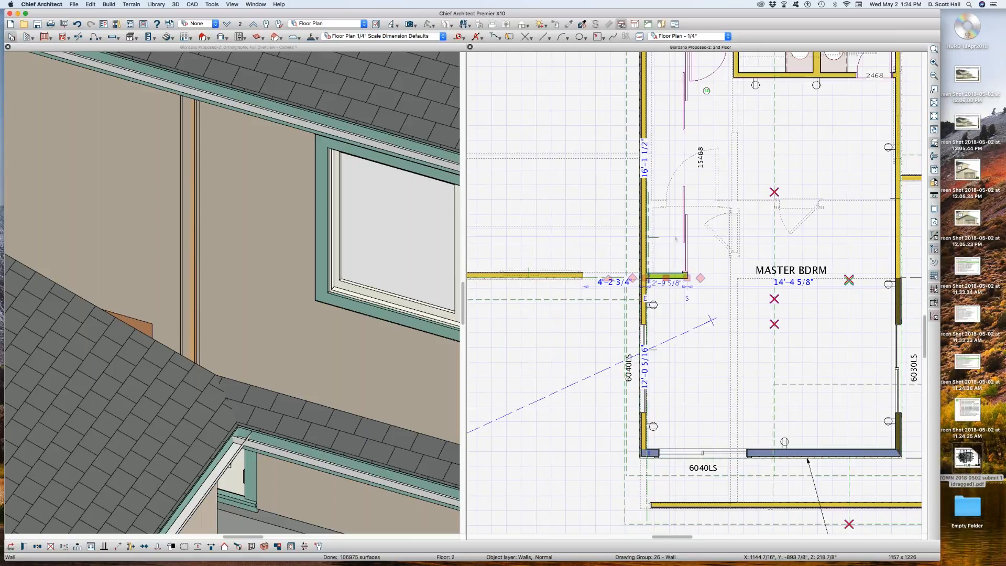
{"action": "scroll", "coordinate": [675, 252], "scroll_direction": "up", "scroll_amount": 6}
{"action": "left_click", "coordinate": [649, 235]}
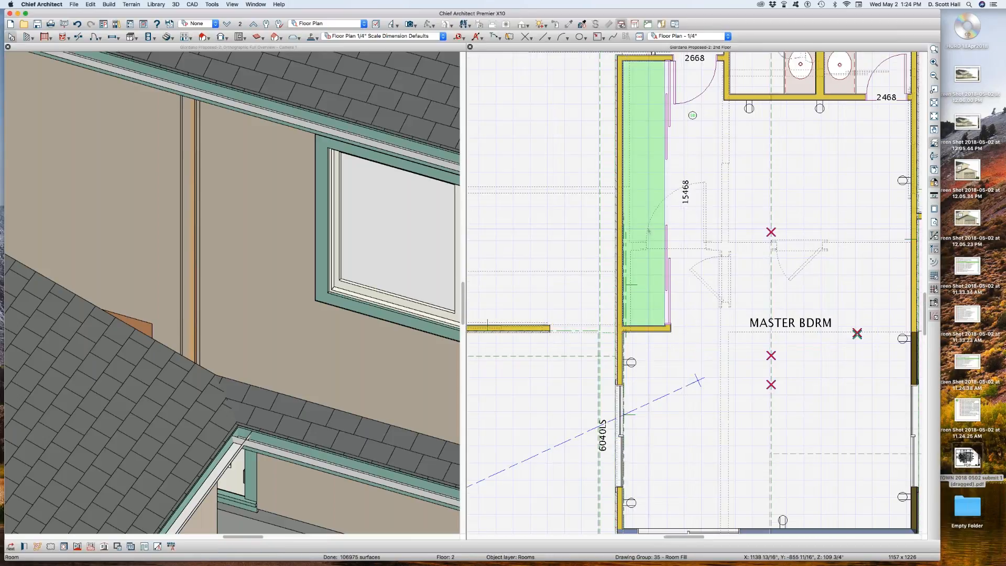
Compare the first- and second-floor plans around the master bedroom closet's exterior wall to check how the walls line up.
{"action": "key", "text": "Page_Down"}
{"action": "scroll", "coordinate": [617, 235], "scroll_direction": "down", "scroll_amount": 2}
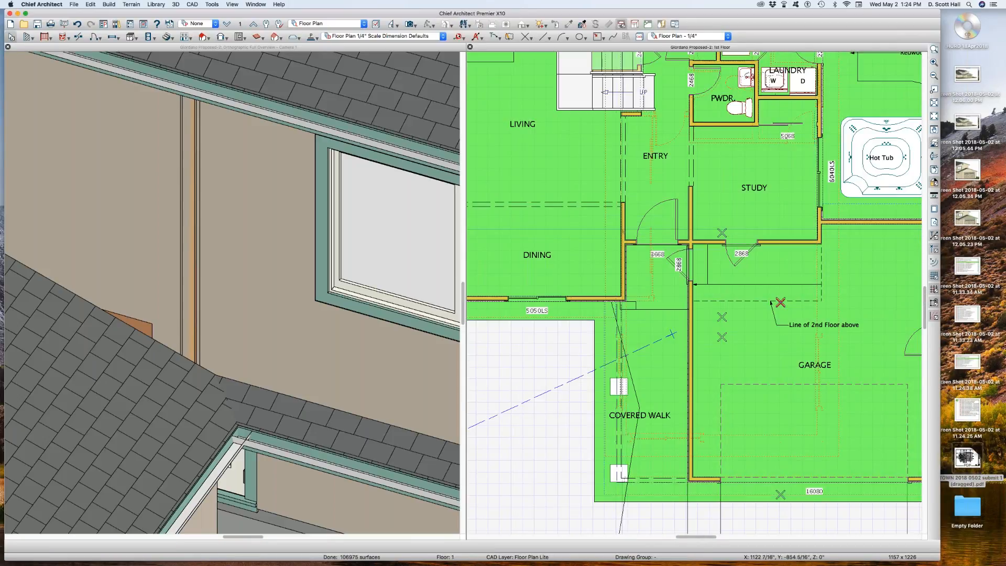
{"action": "key", "text": "Page_Up"}
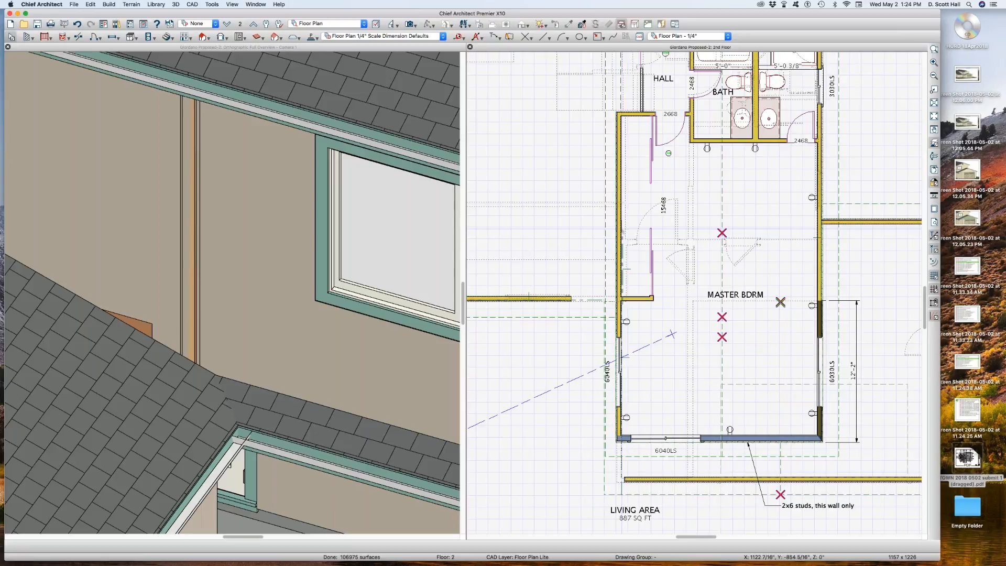
{"action": "key", "text": "Page_Down"}
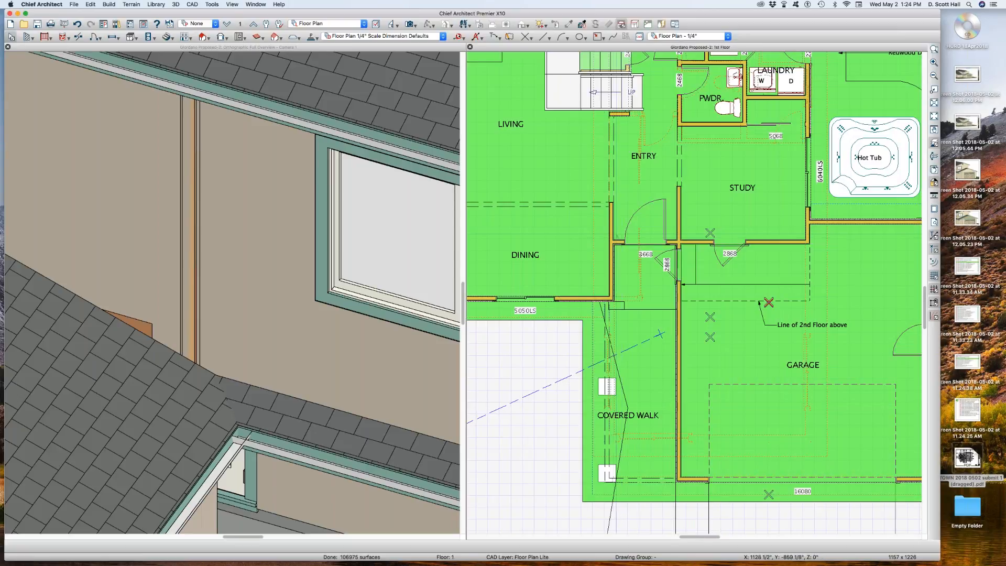
{"action": "key", "text": "Page_Down"}
{"action": "left_click", "coordinate": [610, 238]}
{"action": "key", "text": "Page_Up"}
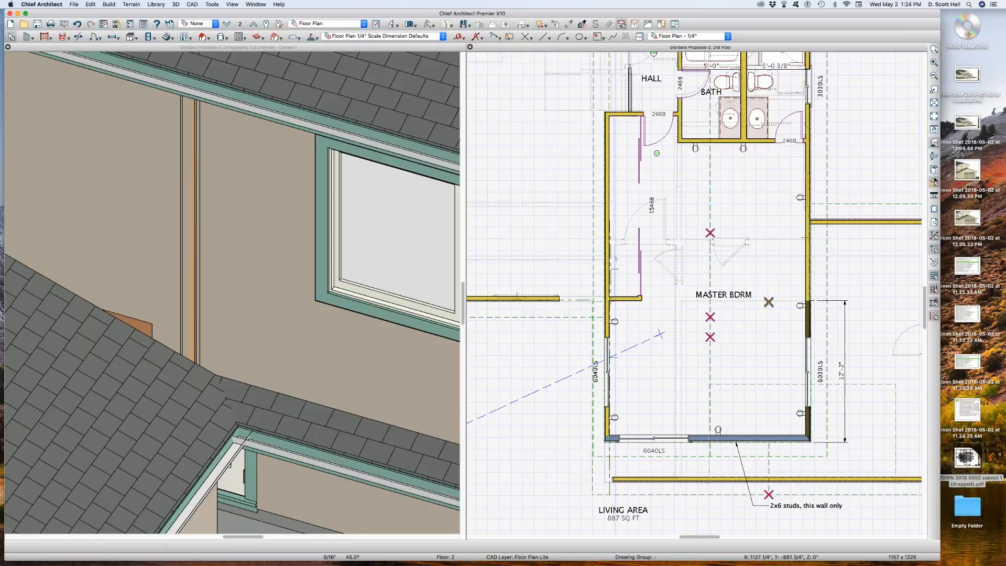
{"action": "left_click", "coordinate": [603, 243]}
{"action": "key", "text": "Tab"}
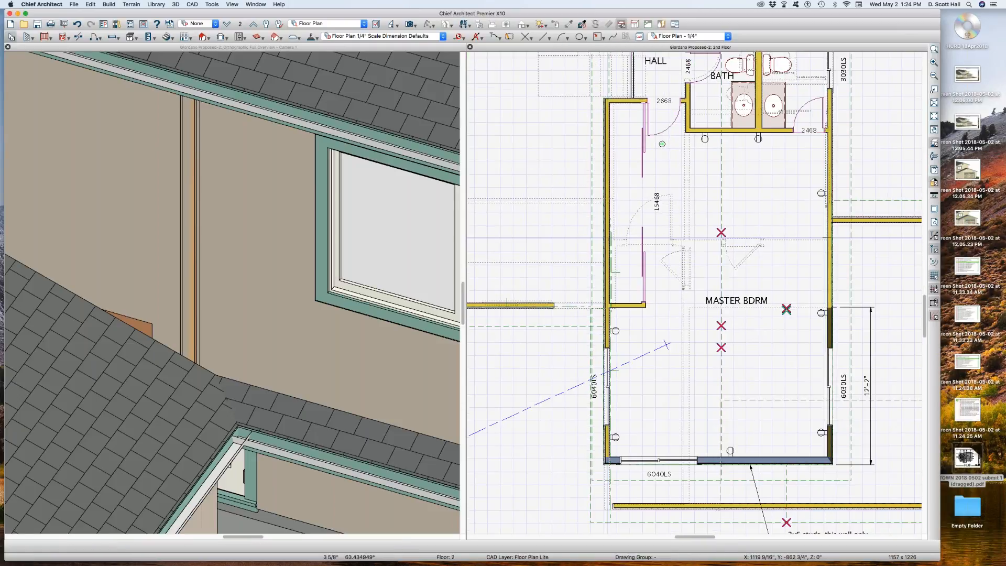
{"action": "scroll", "coordinate": [607, 237], "scroll_direction": "up", "scroll_amount": 3}
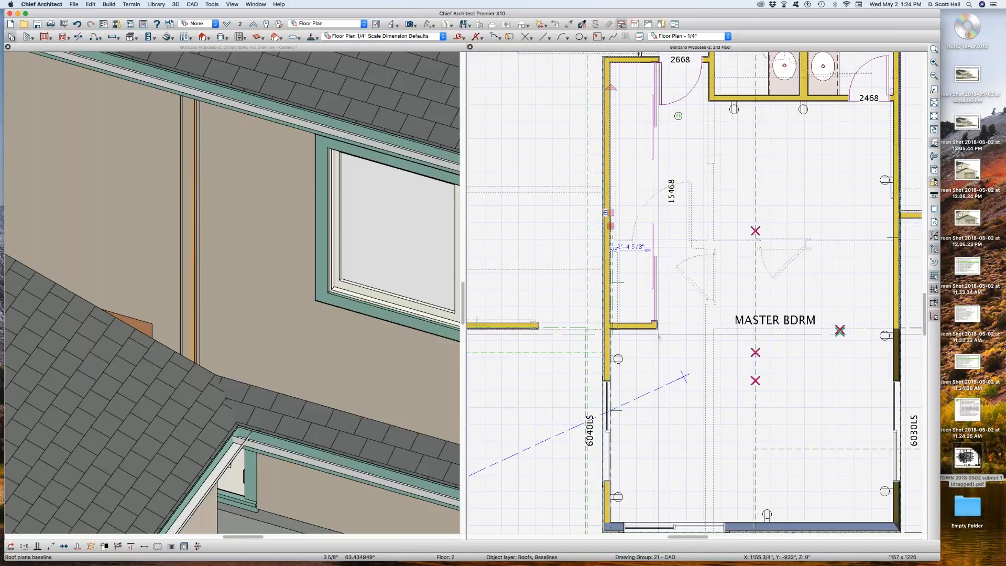
{"action": "scroll", "coordinate": [666, 321], "scroll_direction": "down", "scroll_amount": 3}
{"action": "key", "text": "Page_Down"}
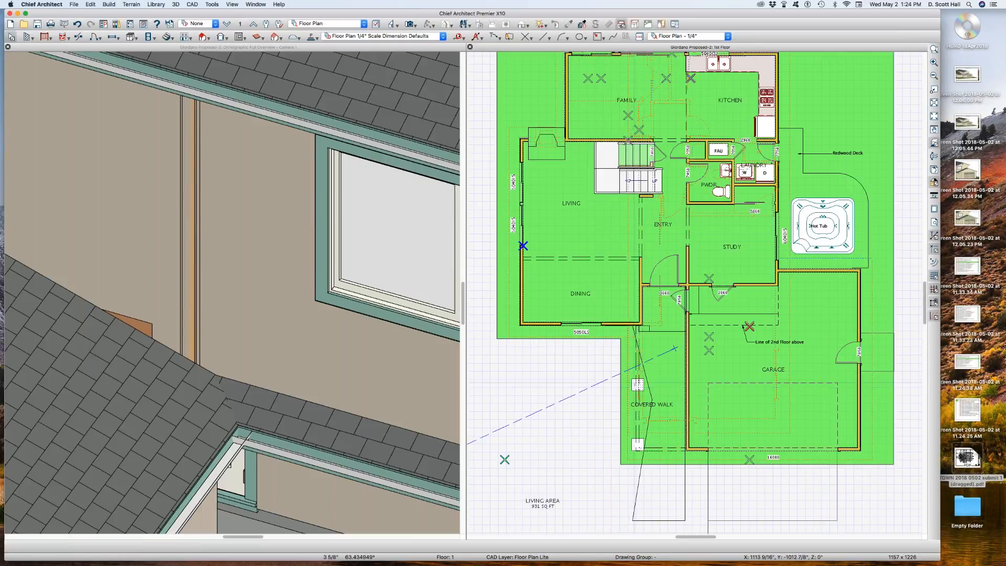
{"action": "key", "text": "Page_Up"}
{"action": "key", "text": "Page_Down"}
{"action": "key", "text": "Page_Up"}
{"action": "key", "text": "Page_Down"}
{"action": "key", "text": "Page_Up"}
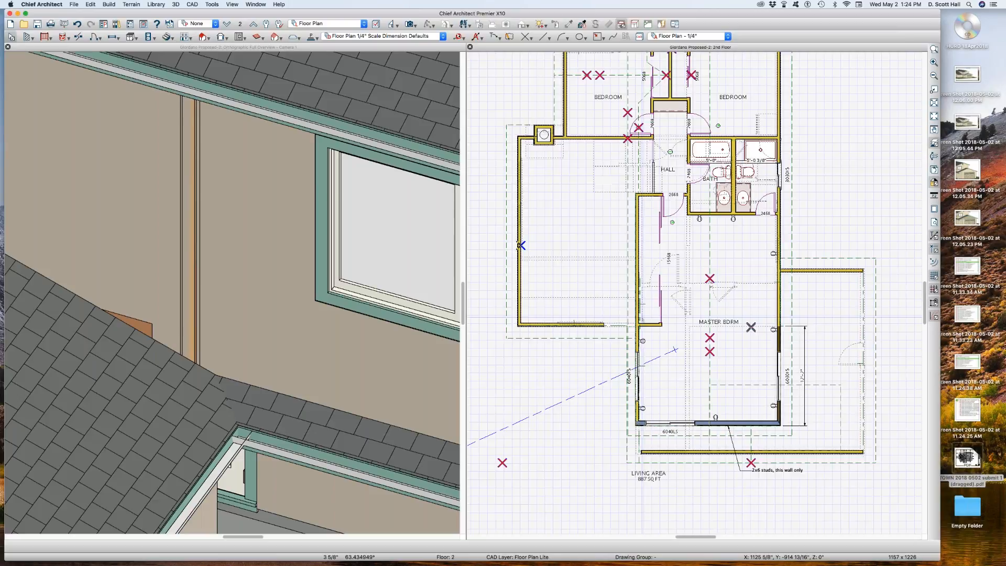
Shift the master bedroom closet's exterior wall slightly inward and bring the adjoining 6040LS window wall into line with it.
{"action": "scroll", "coordinate": [649, 278], "scroll_direction": "up", "scroll_amount": 4}
{"action": "left_click", "coordinate": [615, 239]}
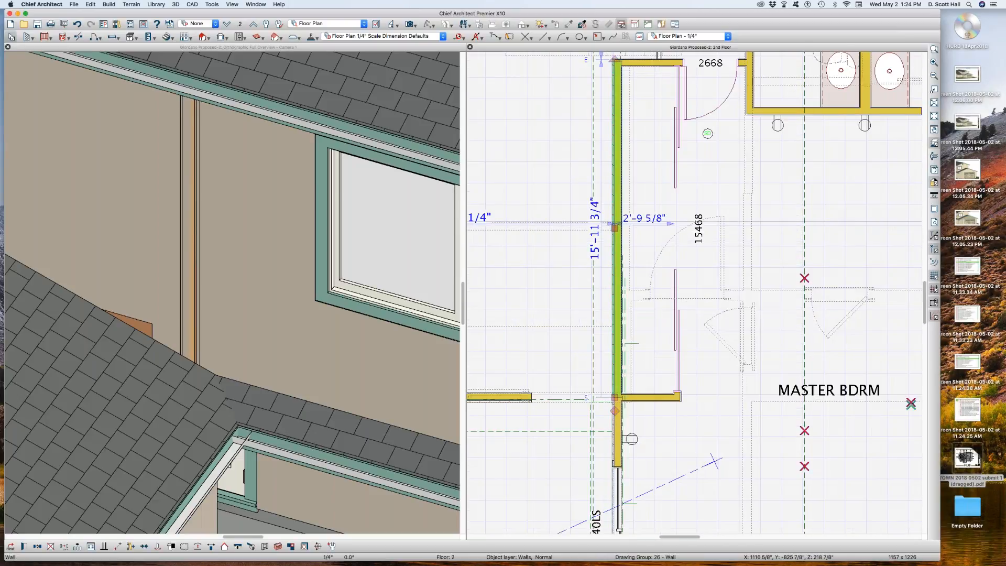
{"action": "left_click_drag", "start_coordinate": [615, 225], "coordinate": [623, 224]}
{"action": "scroll", "coordinate": [662, 378], "scroll_direction": "down", "scroll_amount": 3}
{"action": "scroll", "coordinate": [708, 406], "scroll_direction": "up", "scroll_amount": 2}
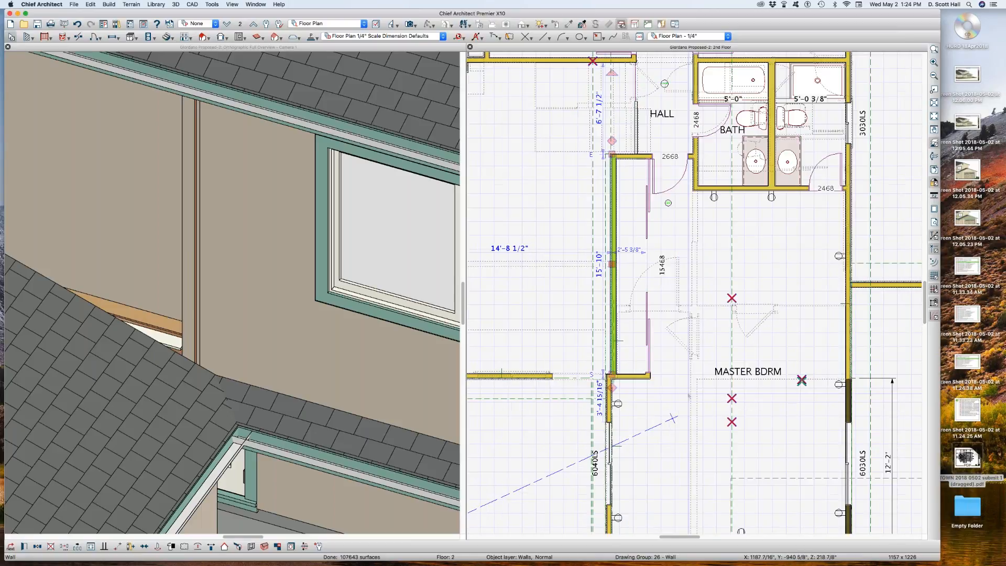
{"action": "left_click_drag", "start_coordinate": [608, 386], "coordinate": [612, 373]}
{"action": "left_click", "coordinate": [248, 274]}
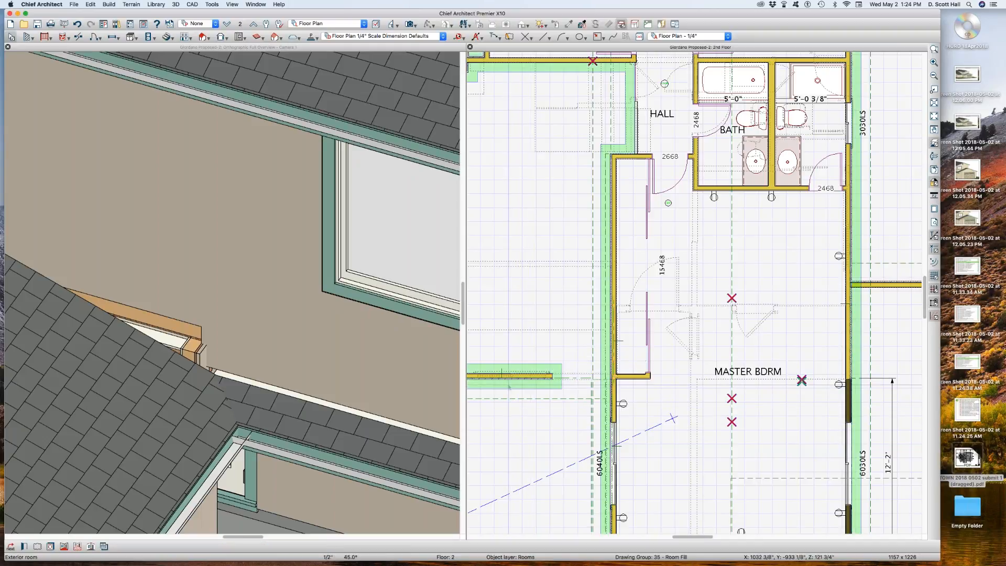
Extend the edges of the lower roof plane over the living area to meet the shifted master bedroom wall.
{"action": "scroll", "coordinate": [210, 306], "scroll_direction": "down", "scroll_amount": 5}
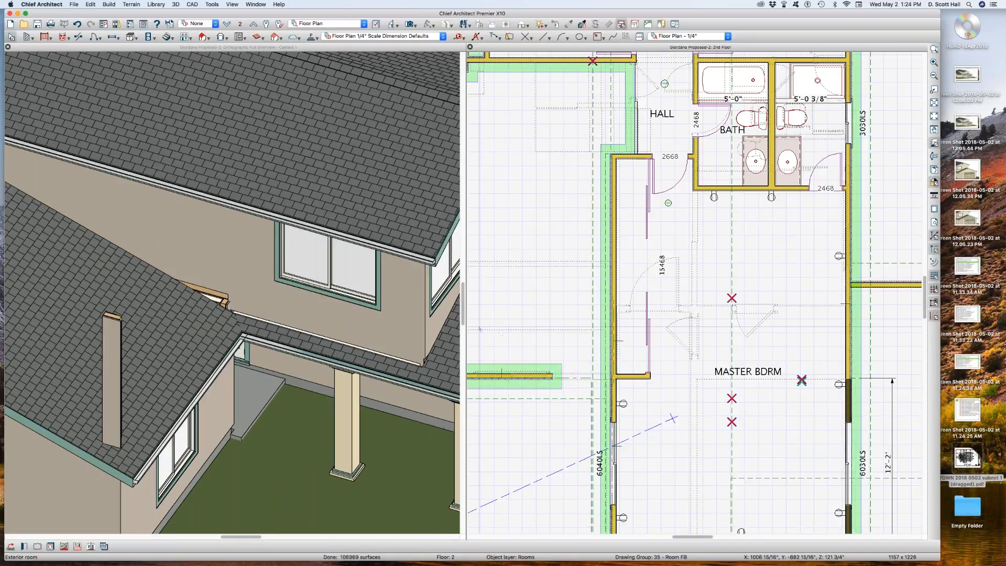
{"action": "left_click", "coordinate": [568, 396]}
{"action": "left_click", "coordinate": [569, 397]}
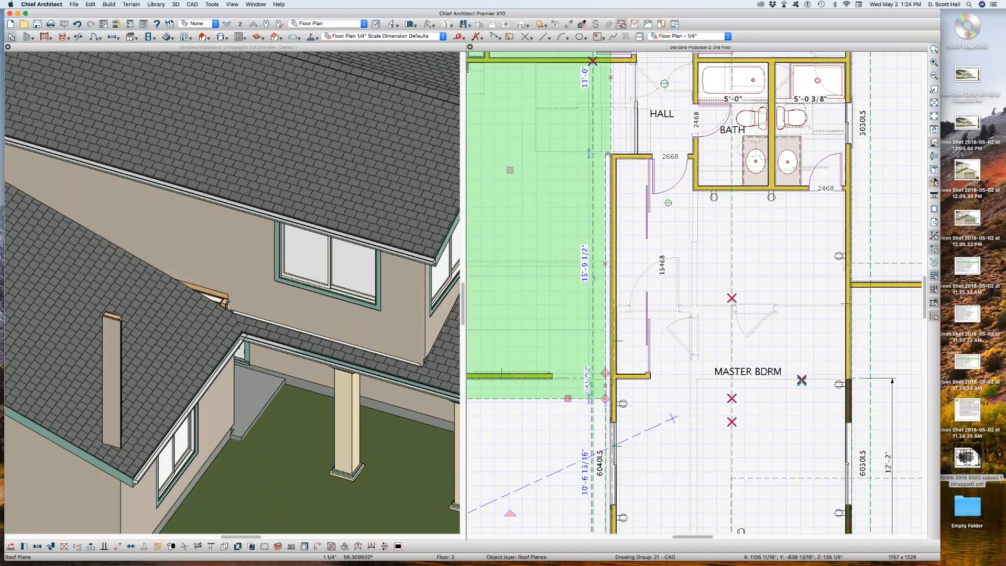
{"action": "left_click_drag", "start_coordinate": [608, 155], "coordinate": [613, 155]}
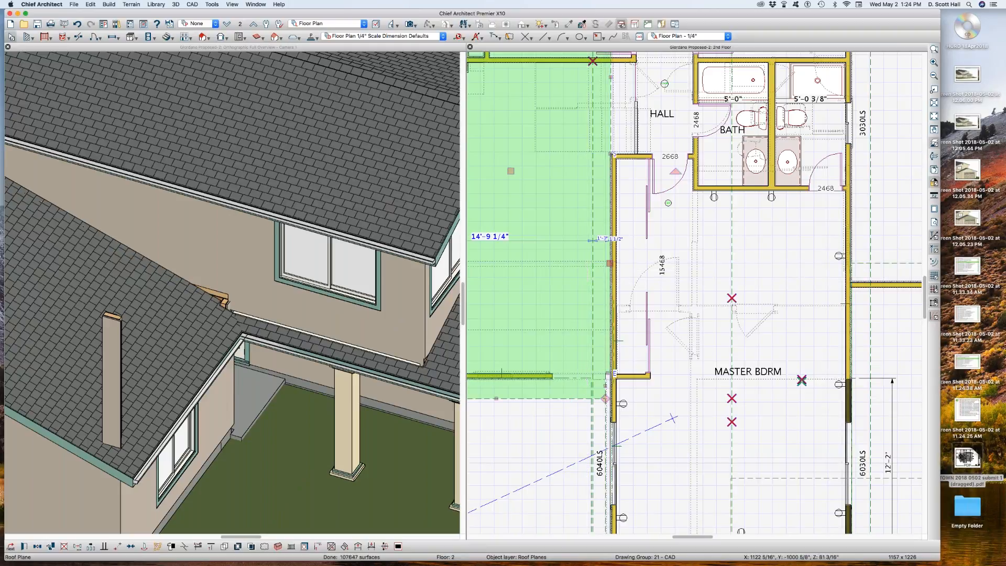
{"action": "left_click_drag", "start_coordinate": [602, 386], "coordinate": [608, 386]}
{"action": "scroll", "coordinate": [642, 356], "scroll_direction": "down", "scroll_amount": 5}
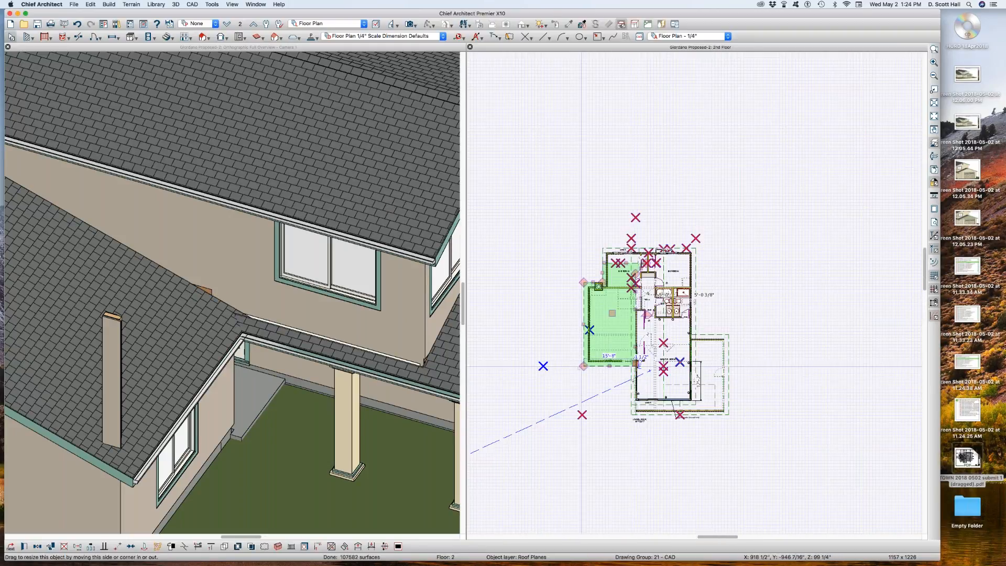
{"action": "scroll", "coordinate": [582, 365], "scroll_direction": "up", "scroll_amount": 4}
Delete the stray wall piece protruding through the lower roof near its front eave.
{"action": "left_click", "coordinate": [112, 329]}
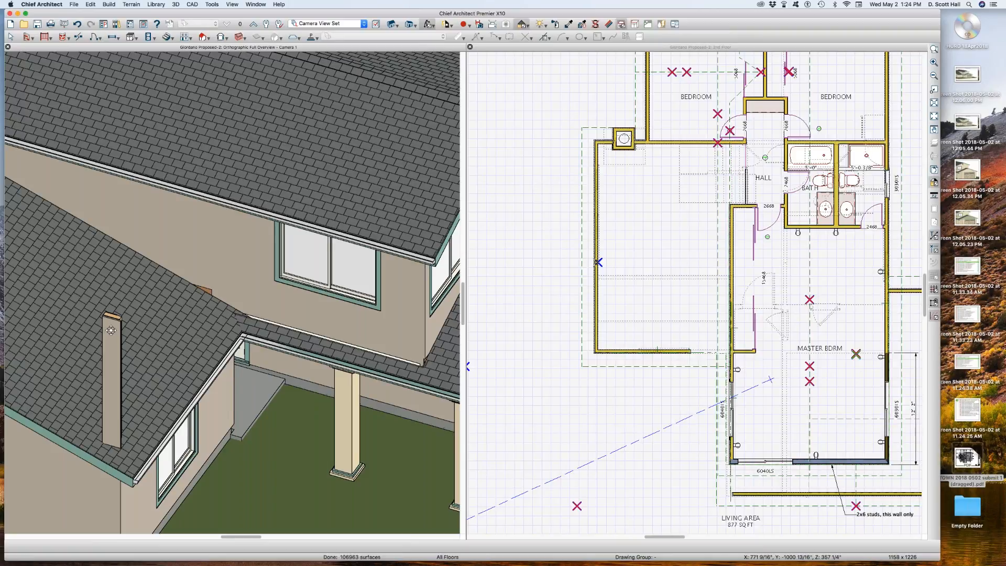
{"action": "left_click", "coordinate": [112, 328]}
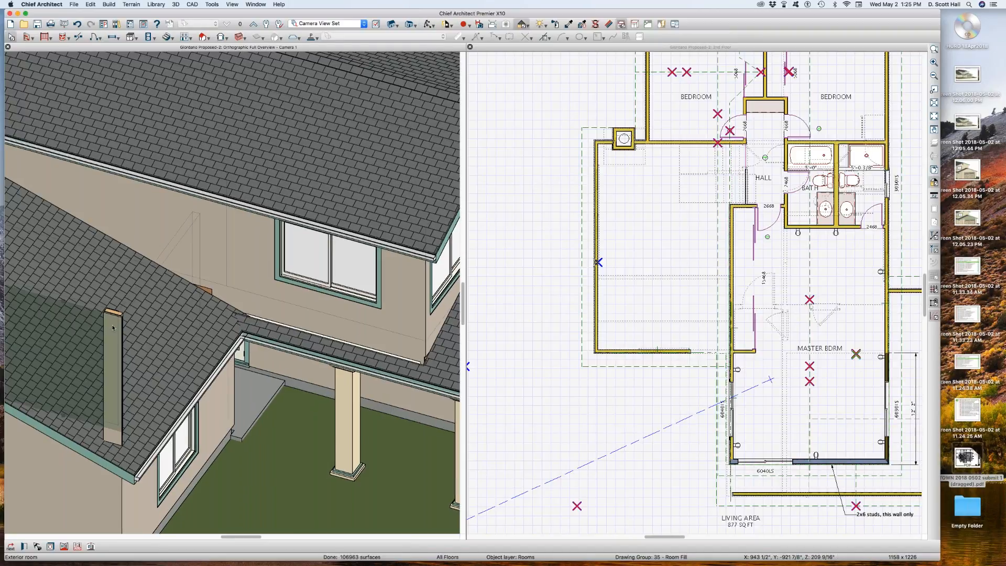
{"action": "left_click", "coordinate": [113, 340]}
{"action": "scroll", "coordinate": [166, 365], "scroll_direction": "down", "scroll_amount": 5}
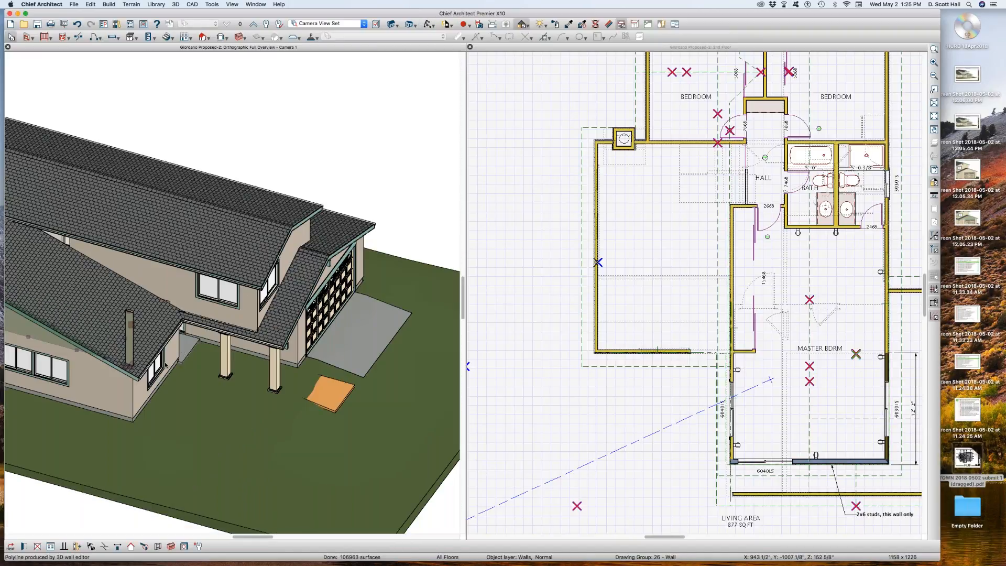
{"action": "scroll", "coordinate": [134, 356], "scroll_direction": "down", "scroll_amount": 3}
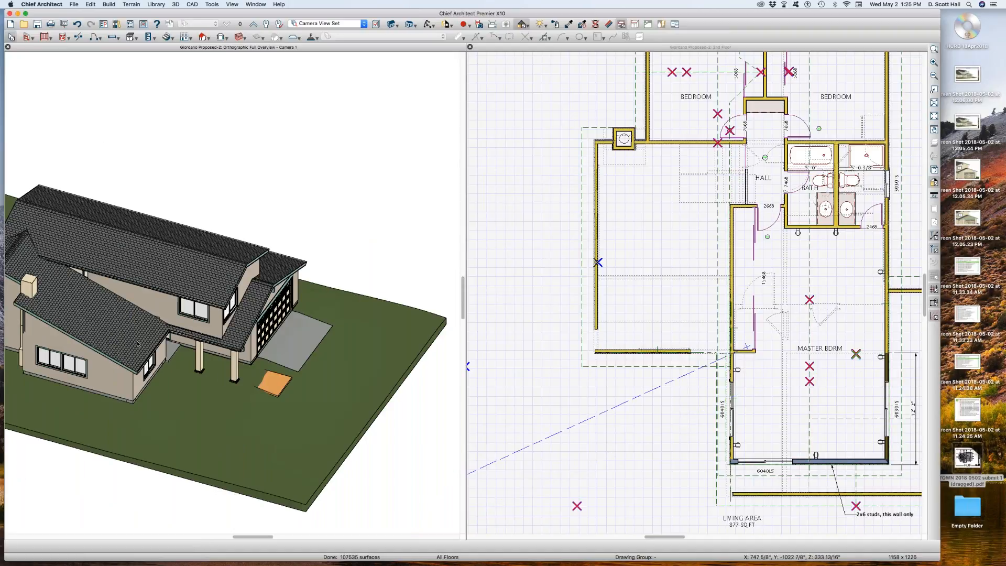
Examine the exterior wall surface beside the chimney and its junction with the roof in the 3D view.
{"action": "scroll", "coordinate": [79, 332], "scroll_direction": "up", "scroll_amount": 5}
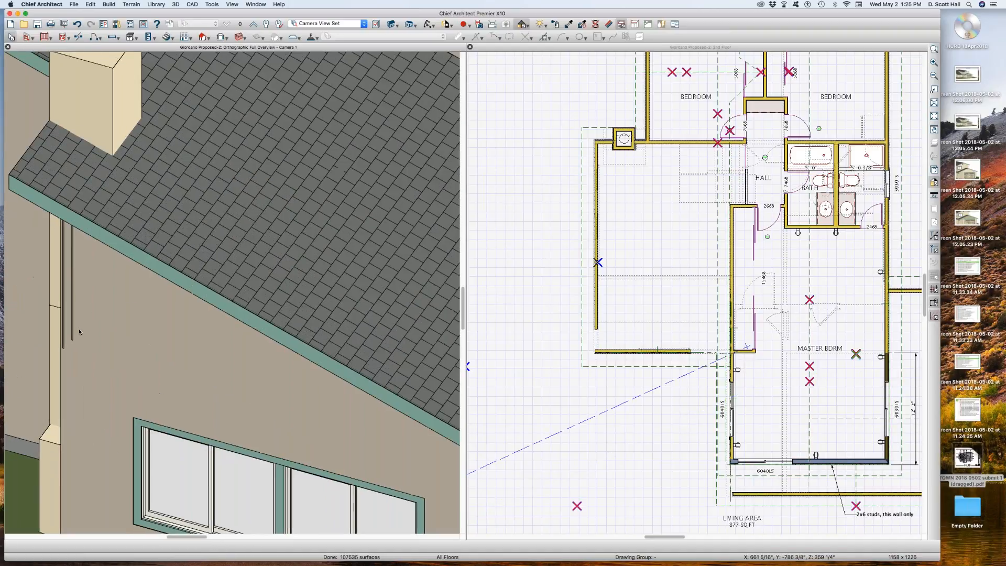
{"action": "scroll", "coordinate": [79, 333], "scroll_direction": "down", "scroll_amount": 2}
{"action": "middle_click_drag", "start_coordinate": [78, 333], "coordinate": [206, 350]}
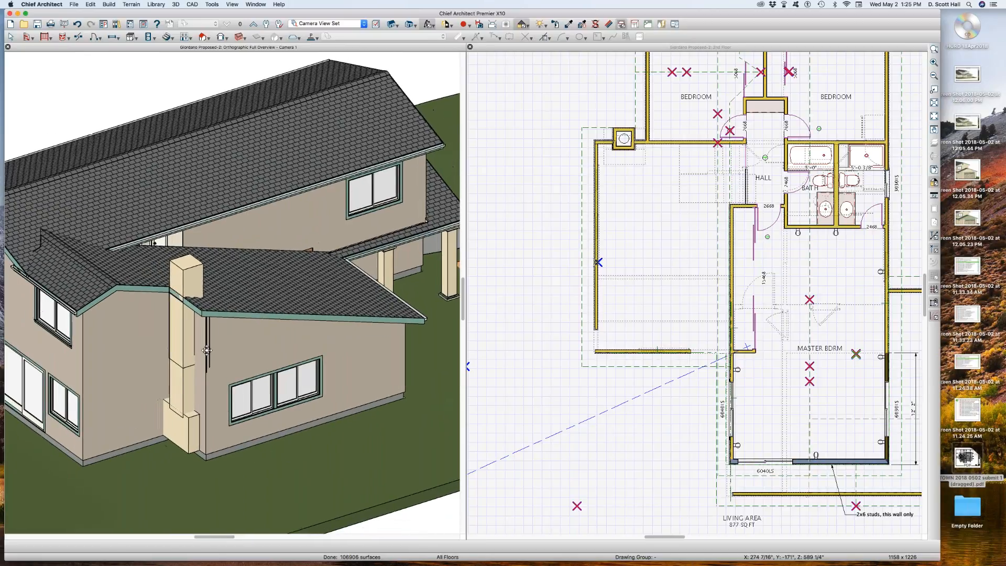
{"action": "scroll", "coordinate": [205, 349], "scroll_direction": "up", "scroll_amount": 4}
{"action": "left_click", "coordinate": [217, 322]}
{"action": "left_click", "coordinate": [227, 320]}
{"action": "left_click", "coordinate": [187, 320]}
{"action": "left_click", "coordinate": [184, 445]}
{"action": "left_click", "coordinate": [235, 335]}
{"action": "left_click", "coordinate": [652, 283]}
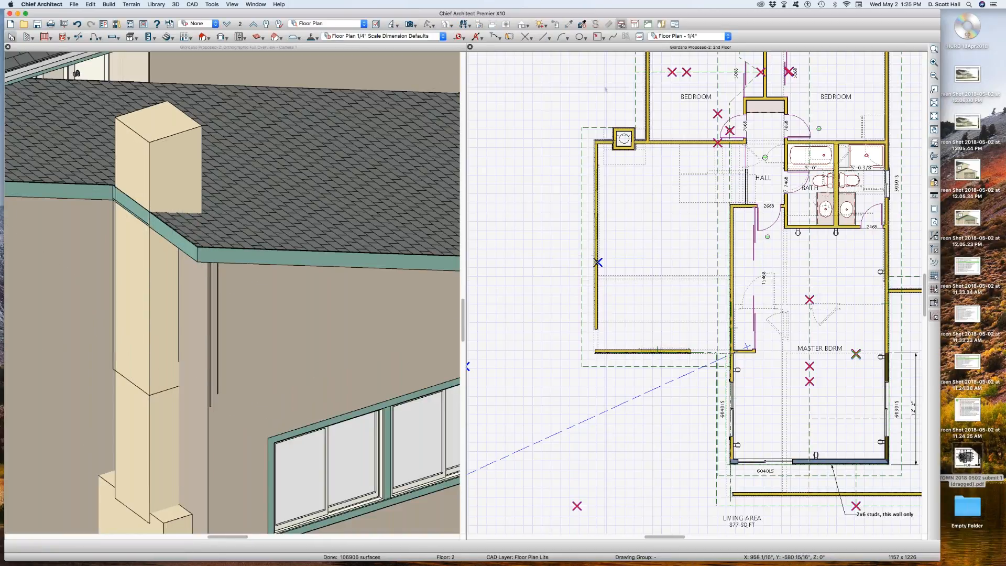
Review the wall specification of the two second-floor walls meeting at the corner beside the chimney.
{"action": "scroll", "coordinate": [604, 89], "scroll_direction": "up", "scroll_amount": 5}
{"action": "left_click", "coordinate": [605, 140]}
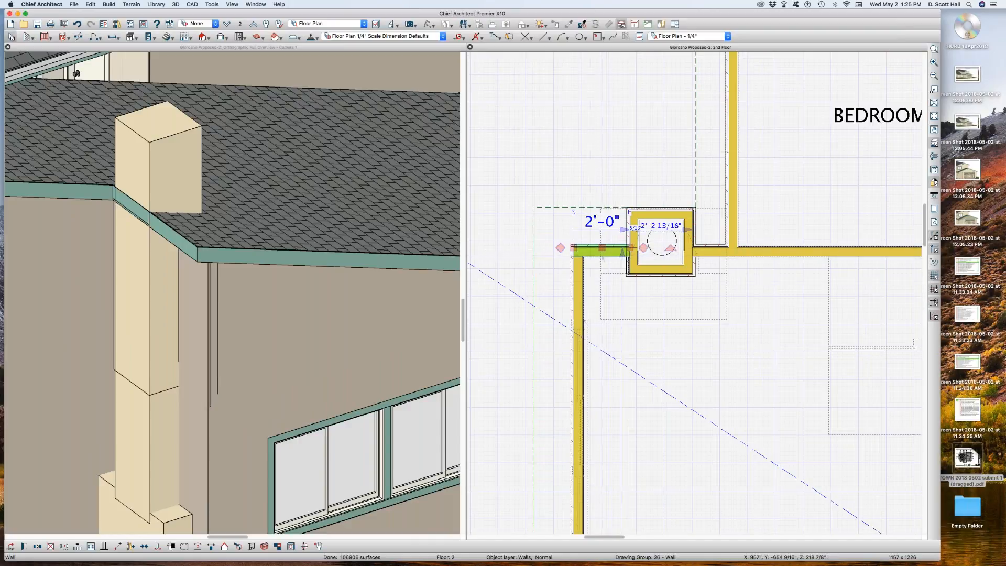
{"action": "left_click", "coordinate": [577, 306], "text": "shift"}
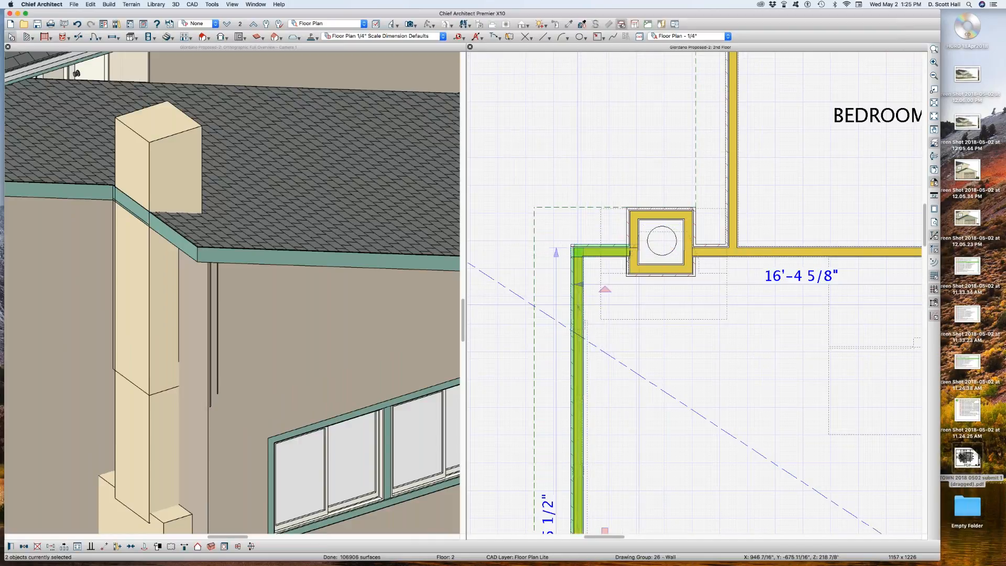
{"action": "key", "text": "super+e"}
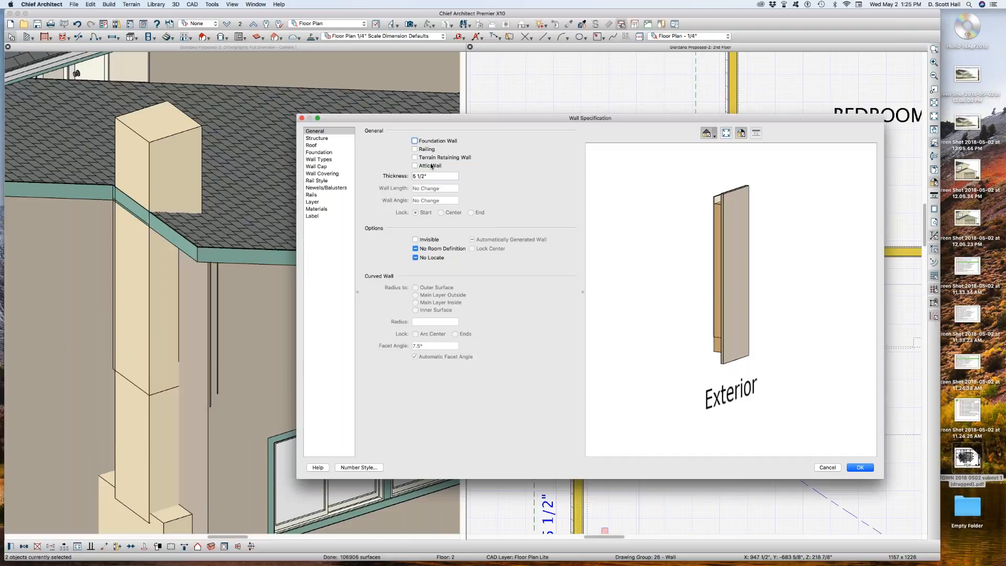
{"action": "key", "text": "Return"}
{"action": "left_click", "coordinate": [648, 310]}
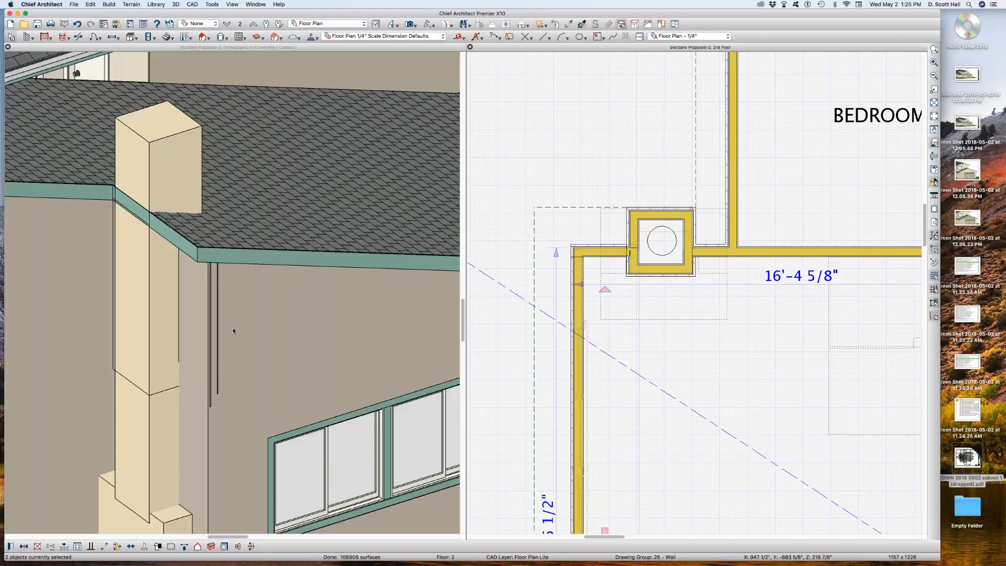
Replace the long second-floor side wall near the chimney with a new wall about 22'-10 3/4" long joining both corners.
{"action": "left_click", "coordinate": [233, 328]}
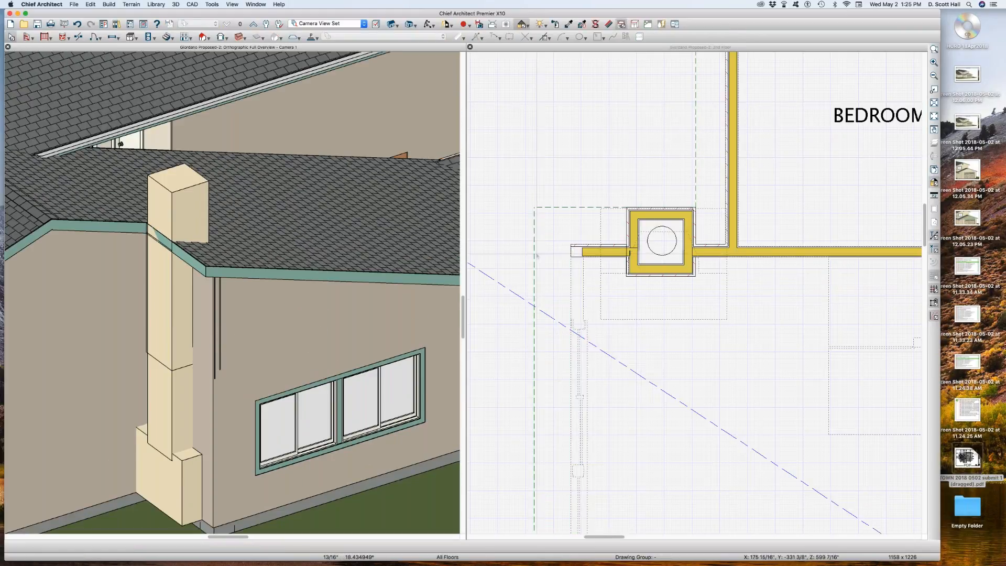
{"action": "left_click", "coordinate": [619, 252]}
{"action": "scroll", "coordinate": [597, 243], "scroll_direction": "down", "scroll_amount": 3}
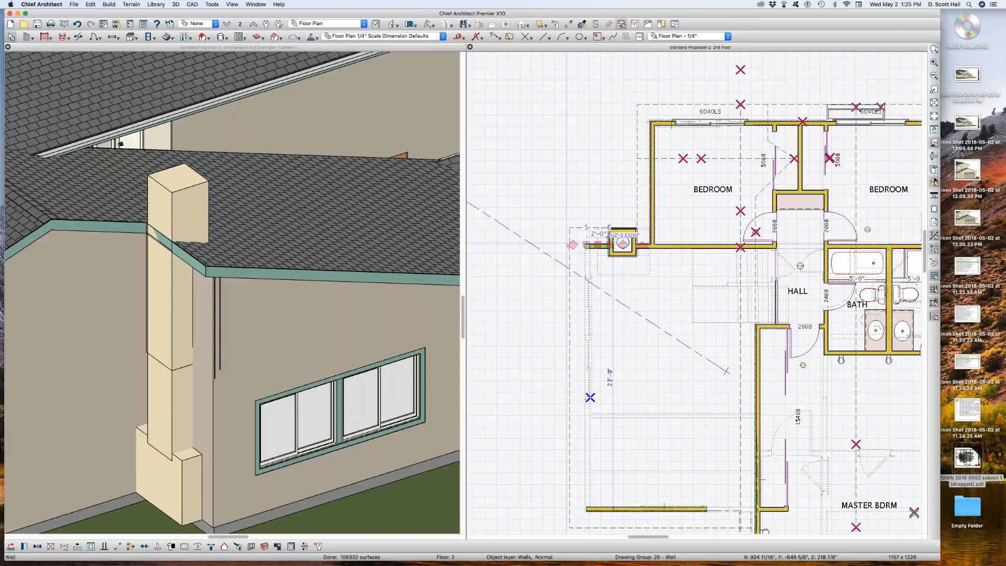
{"action": "left_click_drag", "start_coordinate": [585, 245], "coordinate": [587, 508]}
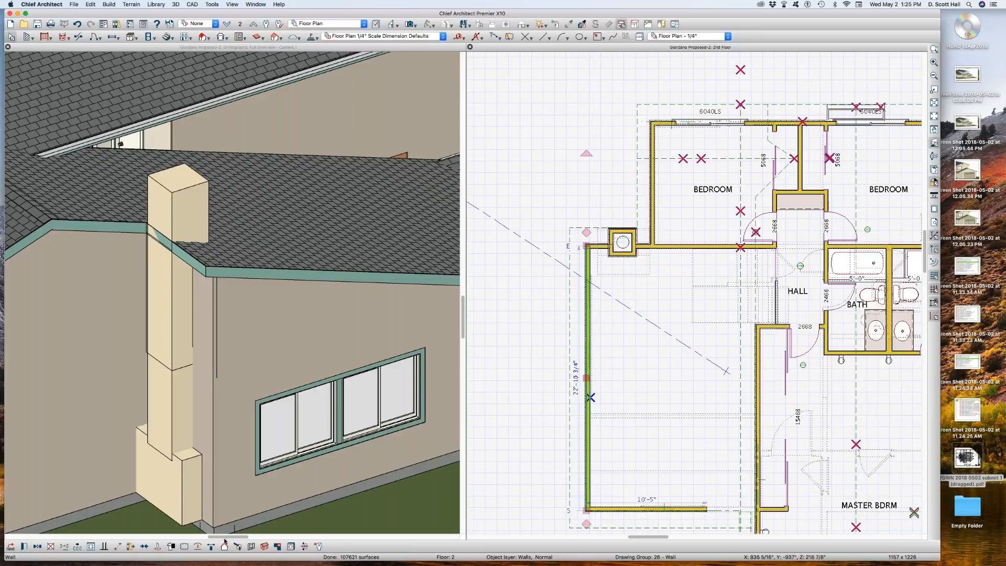
{"action": "key", "text": "Escape"}
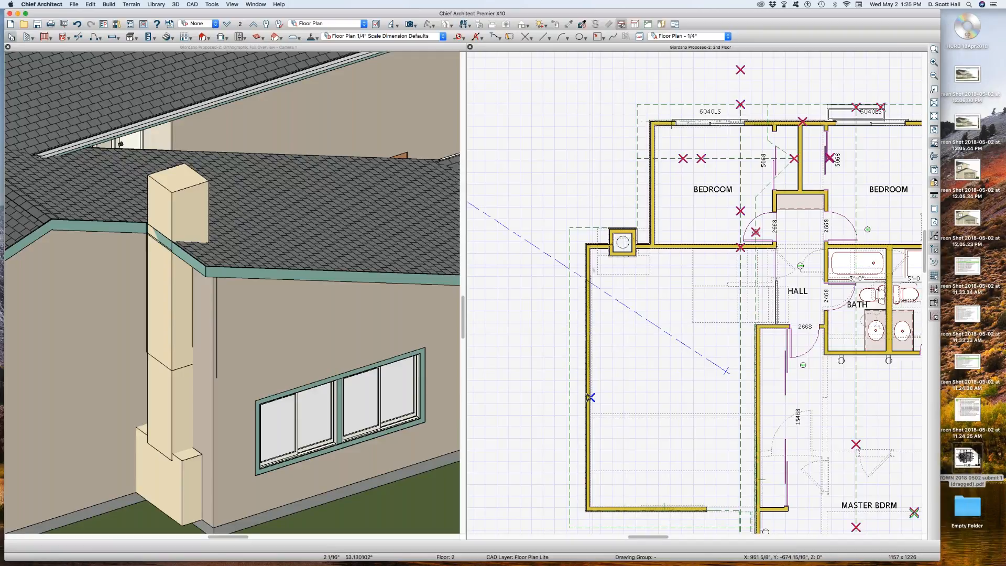
Set the roof option of the two second-floor walls meeting at the corner beside the chimney to Full Gable Wall.
{"action": "scroll", "coordinate": [584, 247], "scroll_direction": "up", "scroll_amount": 3}
{"action": "scroll", "coordinate": [585, 245], "scroll_direction": "up", "scroll_amount": 6}
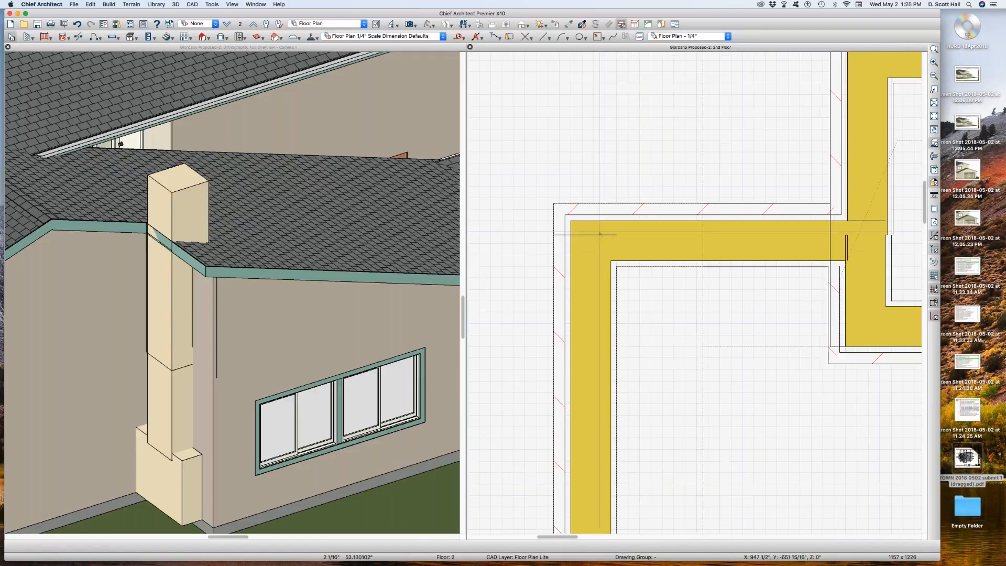
{"action": "scroll", "coordinate": [597, 230], "scroll_direction": "down", "scroll_amount": 5}
{"action": "left_click", "coordinate": [628, 230]}
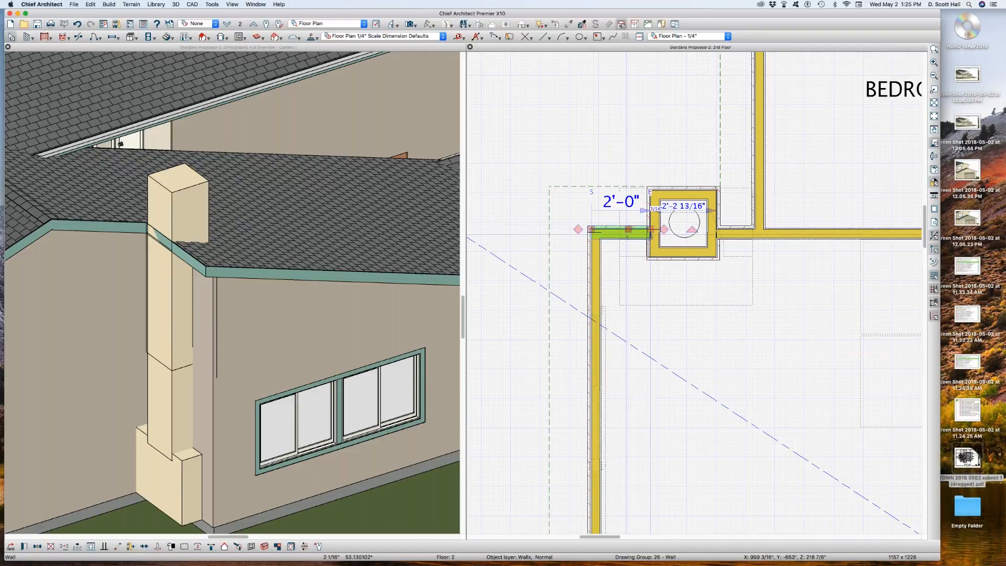
{"action": "left_click", "coordinate": [592, 278]}
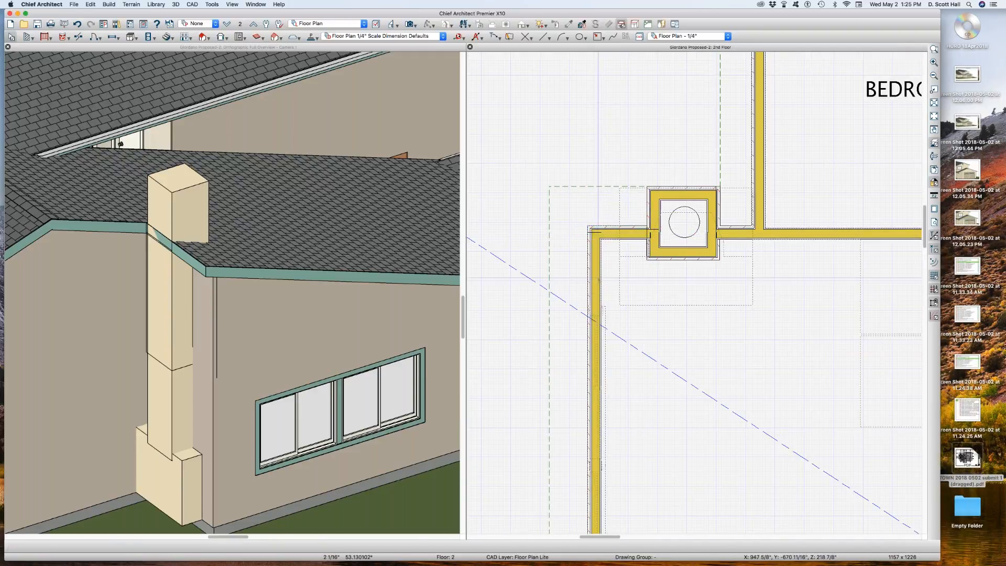
{"action": "left_click", "coordinate": [622, 231], "text": "shift"}
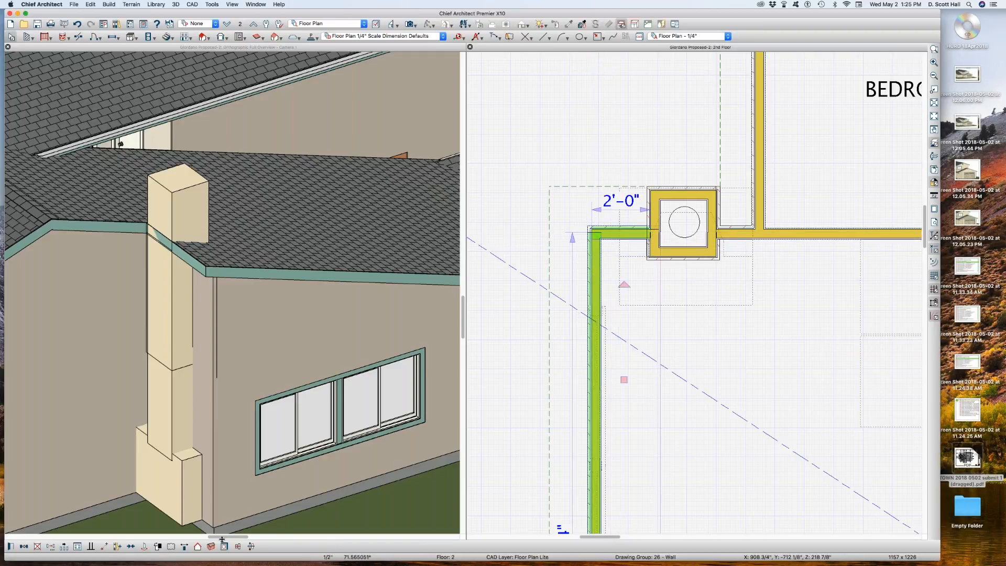
{"action": "key", "text": "super+e"}
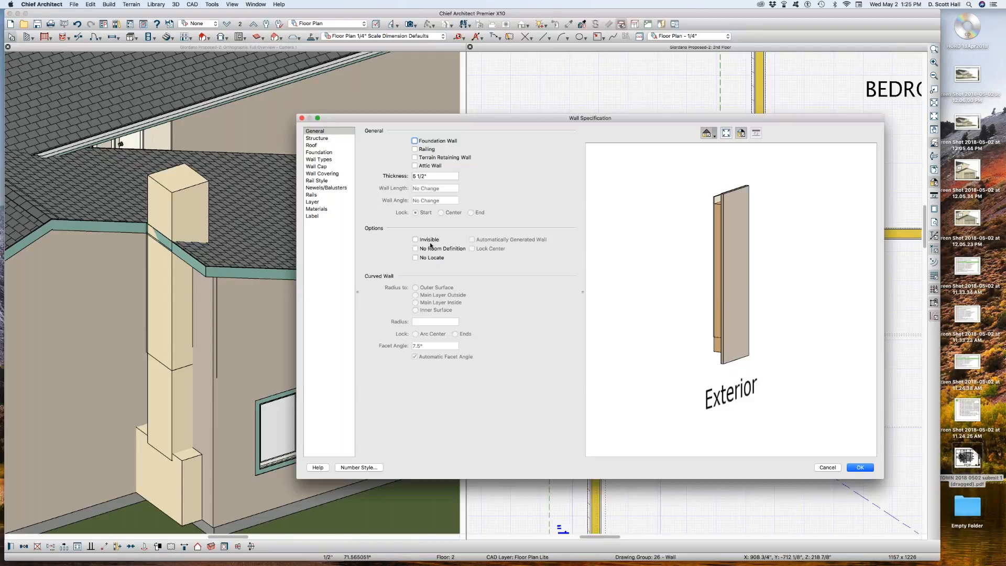
{"action": "left_click", "coordinate": [318, 139]}
{"action": "left_click", "coordinate": [313, 146]}
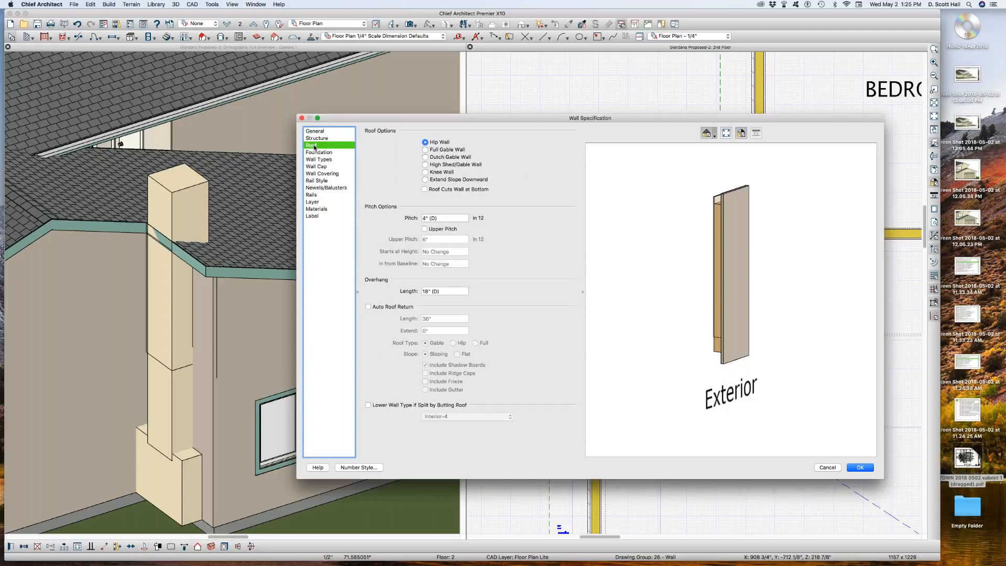
{"action": "left_click", "coordinate": [310, 153]}
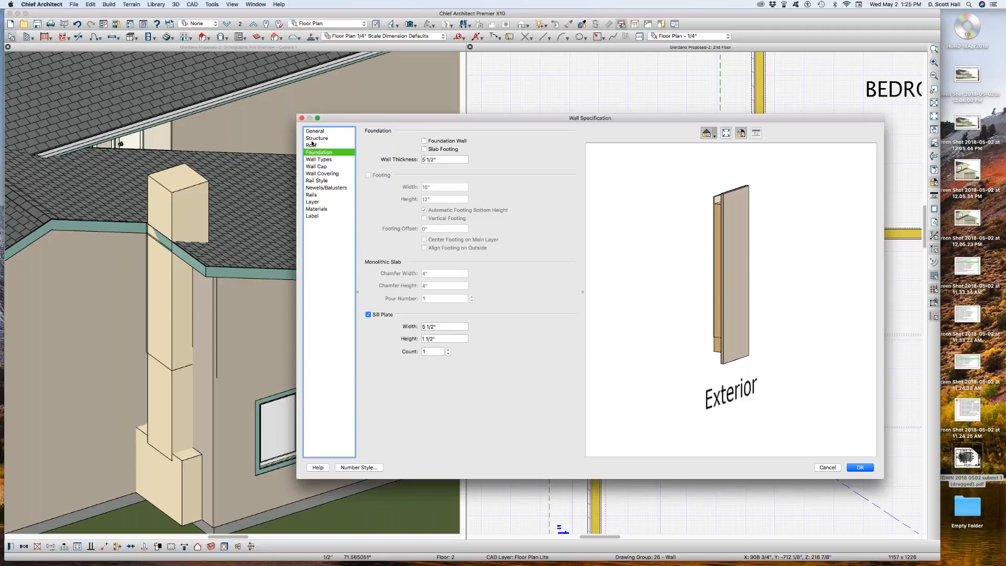
{"action": "left_click", "coordinate": [313, 145]}
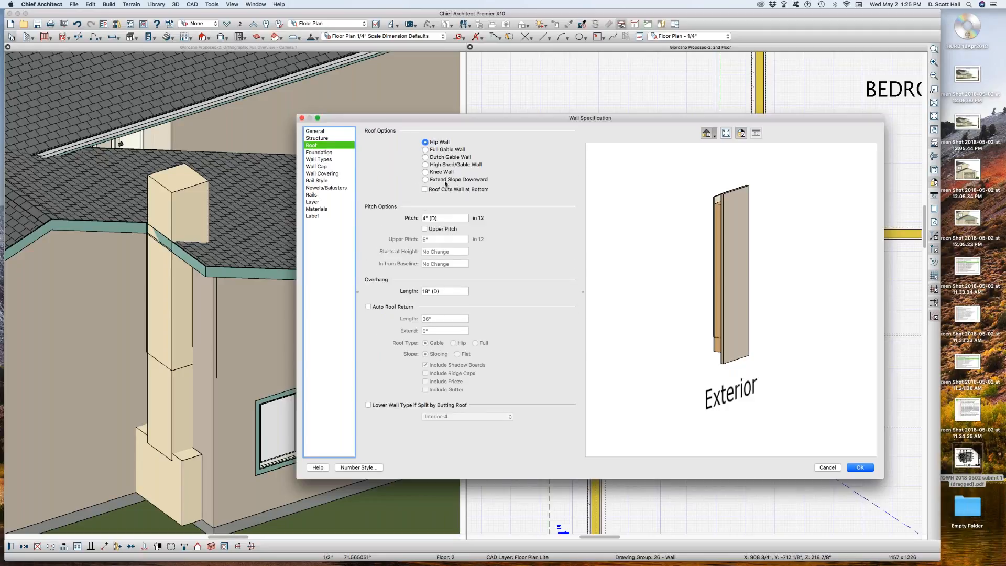
{"action": "left_click", "coordinate": [425, 150]}
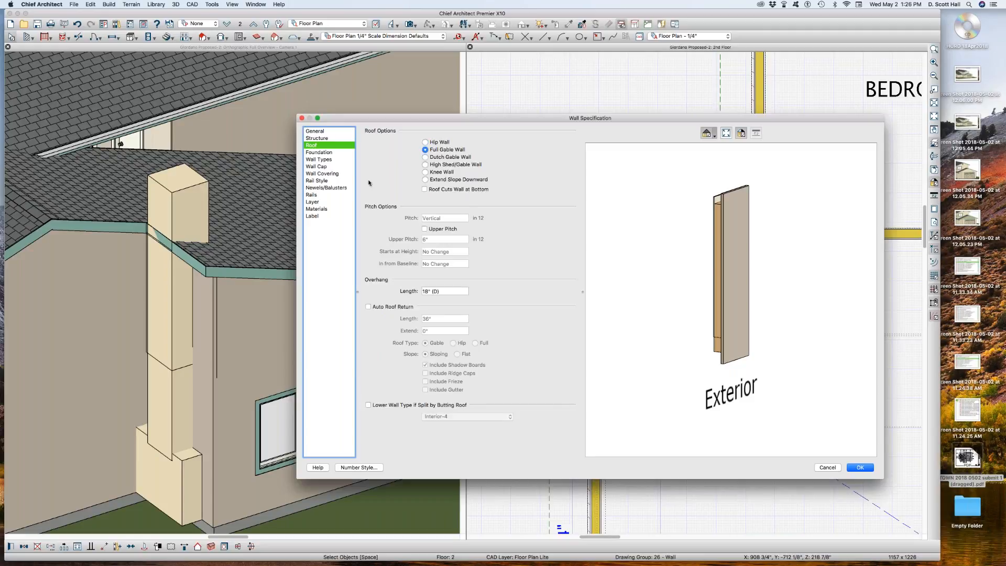
Review the remaining specification settings of the two walls, from foundation and wall type through materials and label, and apply the specification.
{"action": "left_click", "coordinate": [321, 152]}
{"action": "left_click", "coordinate": [318, 159]}
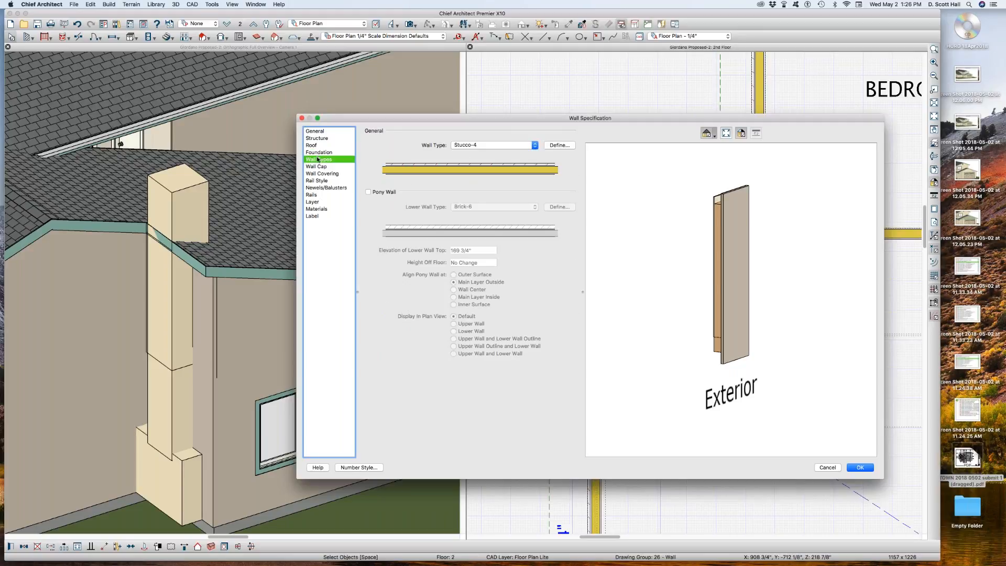
{"action": "left_click", "coordinate": [318, 167]}
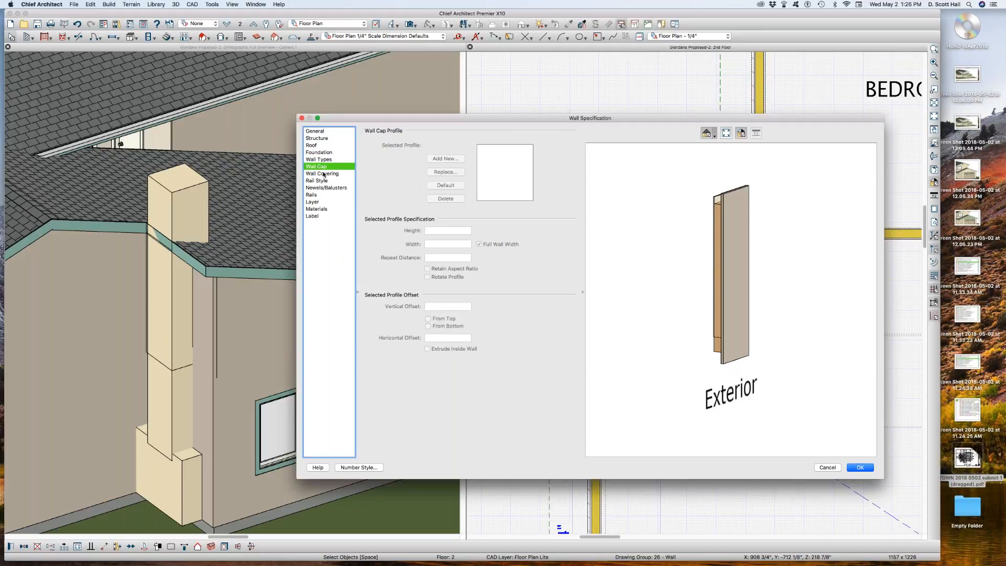
{"action": "left_click", "coordinate": [324, 174]}
{"action": "left_click", "coordinate": [323, 182]}
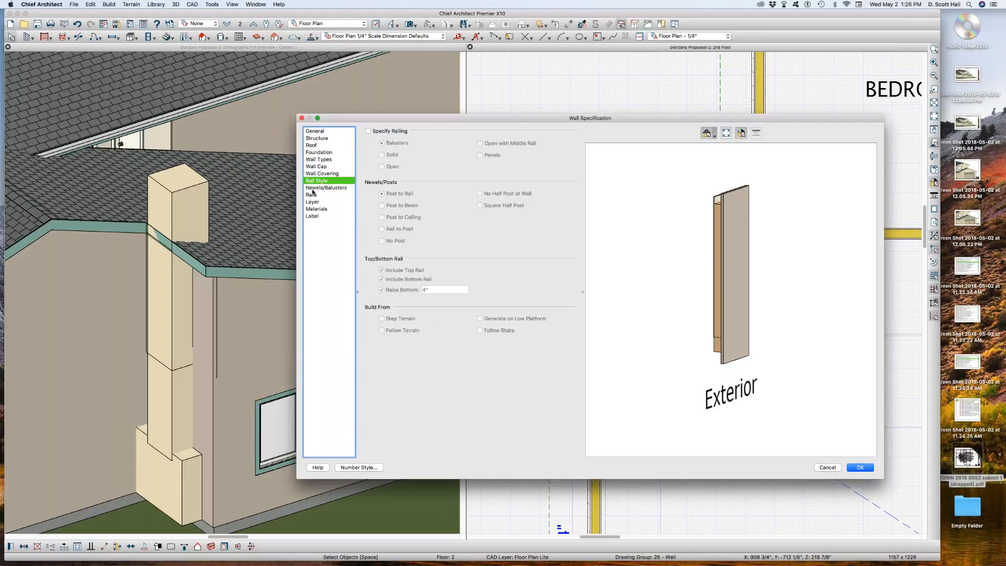
{"action": "left_click", "coordinate": [313, 189]}
{"action": "left_click", "coordinate": [311, 195]}
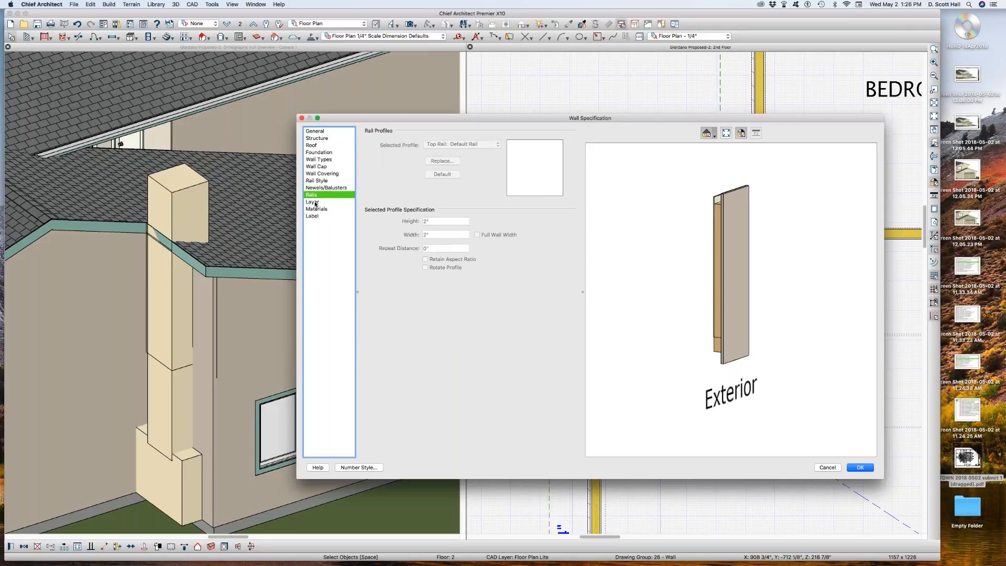
{"action": "left_click", "coordinate": [314, 202]}
{"action": "left_click", "coordinate": [314, 209]}
{"action": "left_click", "coordinate": [310, 216]}
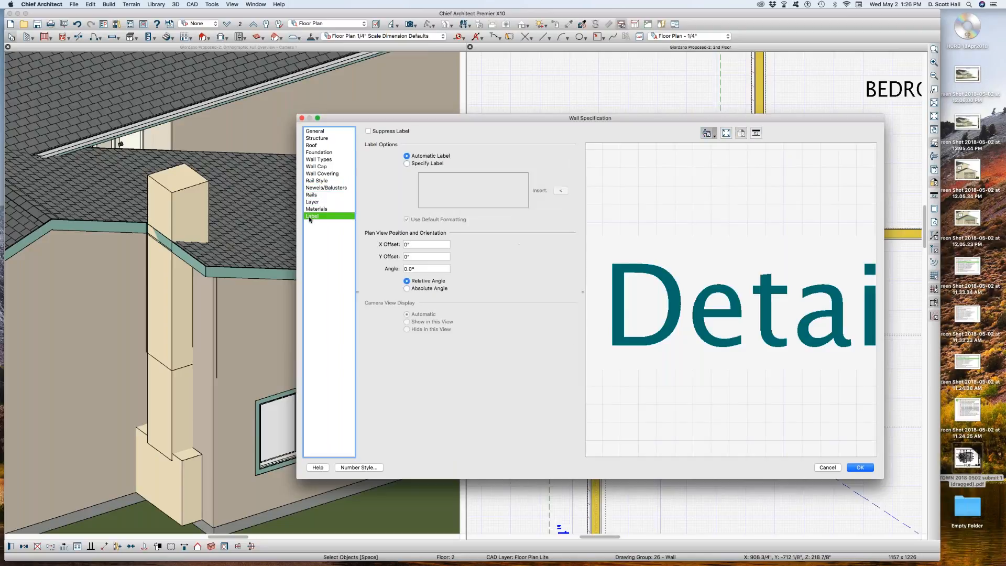
{"action": "key", "text": "Return"}
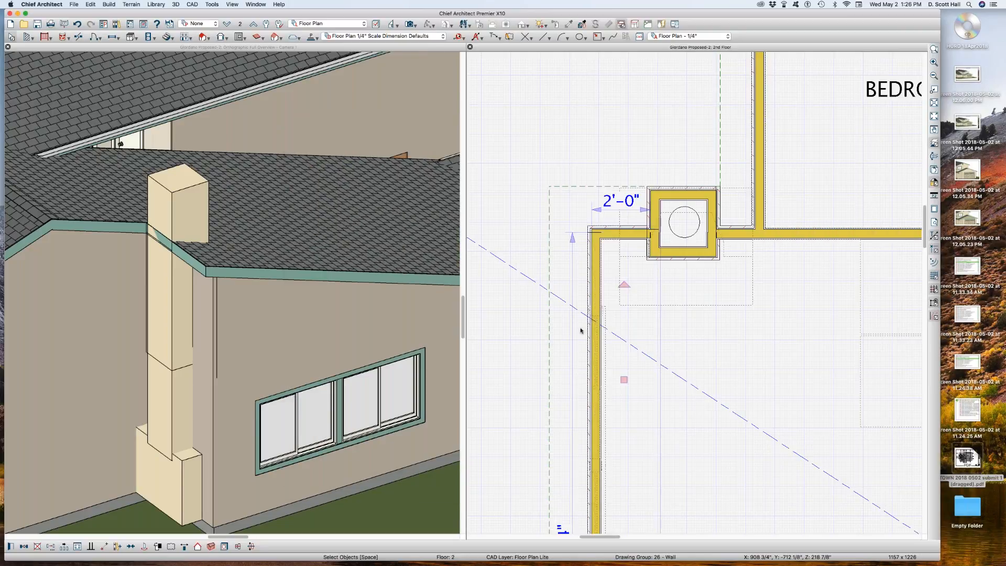
Extend the second-floor front wall of the open area to a length of 14'-8 1/2", meeting the master bedroom wall.
{"action": "scroll", "coordinate": [530, 244], "scroll_direction": "down", "scroll_amount": 3}
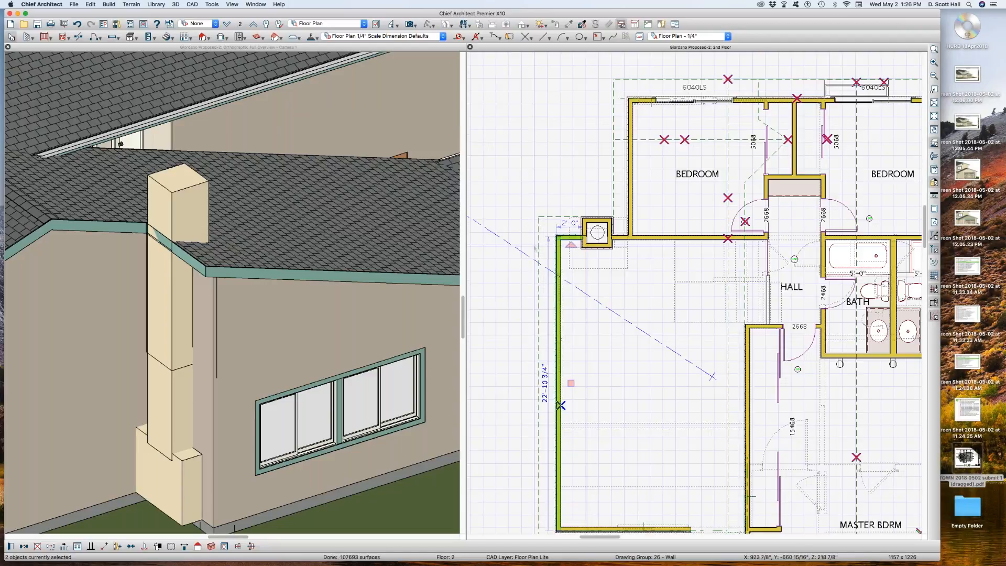
{"action": "scroll", "coordinate": [559, 229], "scroll_direction": "down", "scroll_amount": 2}
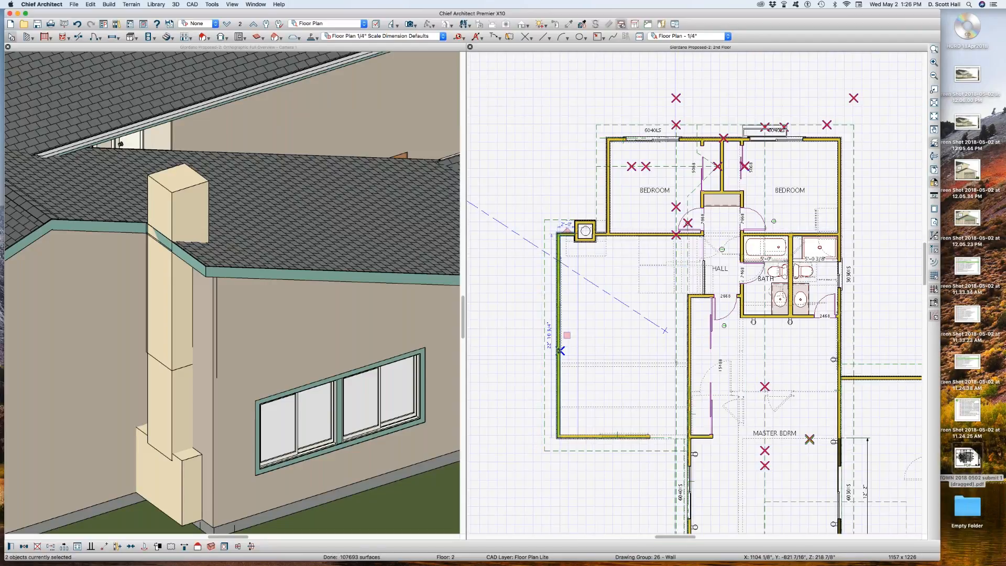
{"action": "left_click", "coordinate": [625, 437]}
{"action": "scroll", "coordinate": [675, 461], "scroll_direction": "up", "scroll_amount": 3}
{"action": "scroll", "coordinate": [670, 448], "scroll_direction": "up", "scroll_amount": 2}
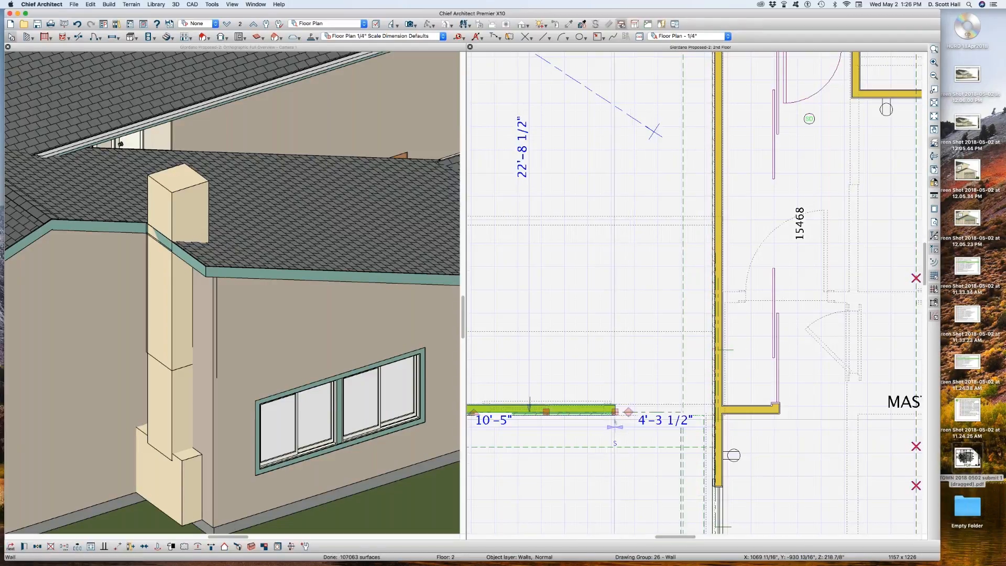
{"action": "left_click_drag", "start_coordinate": [637, 423], "coordinate": [715, 425]}
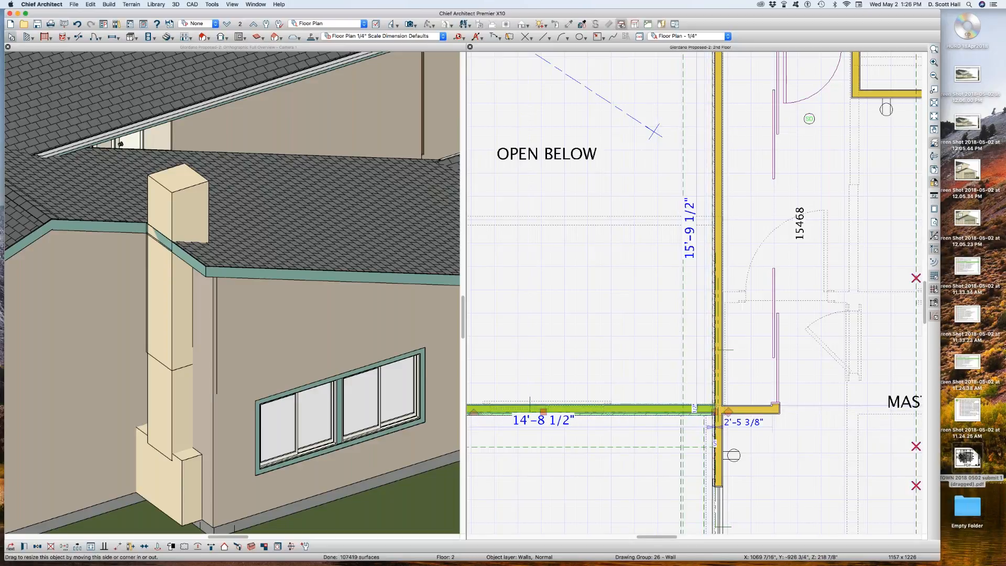
Restore the Open Below room's ceiling and floor elevations to their defaults, 218 7/8" and 121 3/4".
{"action": "left_click", "coordinate": [236, 328]}
{"action": "middle_click_drag", "start_coordinate": [236, 328], "coordinate": [167, 333]}
{"action": "left_click_drag", "start_coordinate": [167, 333], "coordinate": [162, 337]}
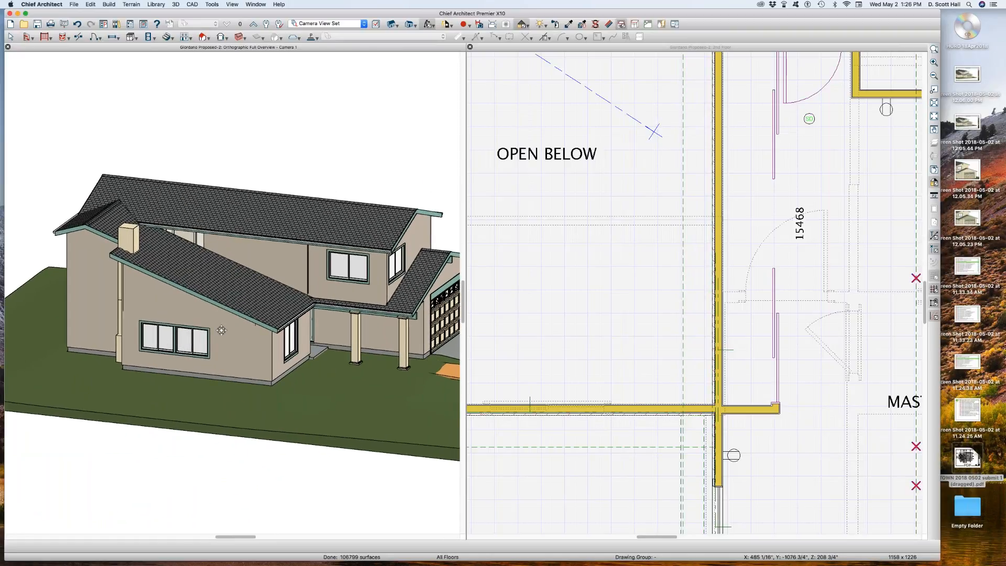
{"action": "scroll", "coordinate": [560, 313], "scroll_direction": "down", "scroll_amount": 5}
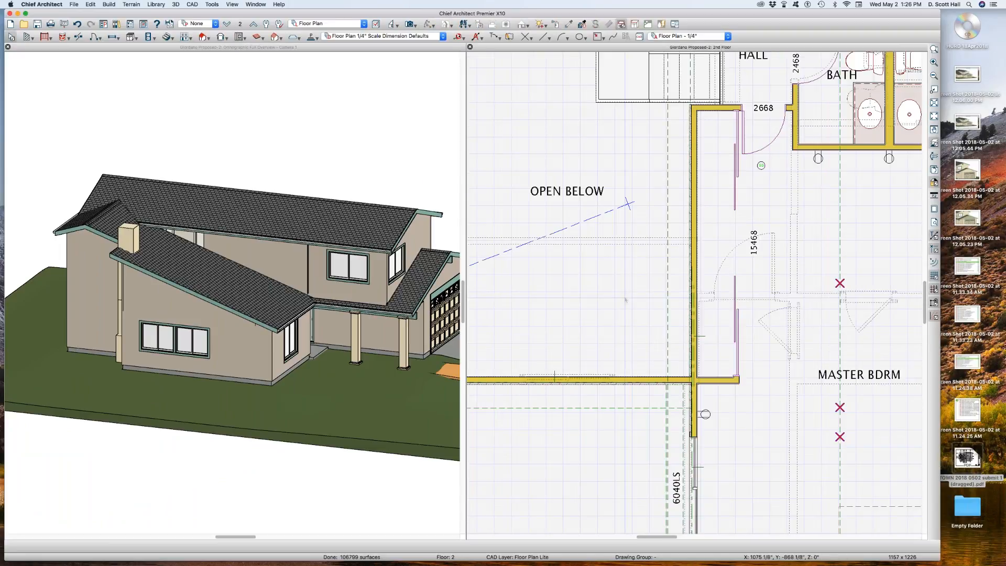
{"action": "left_click", "coordinate": [619, 294]}
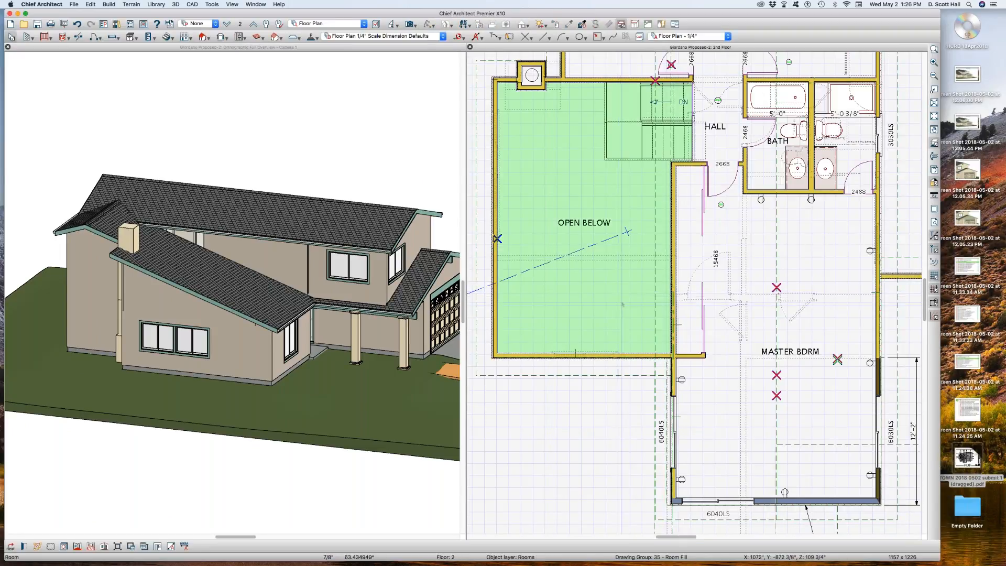
{"action": "double_click", "coordinate": [546, 232]}
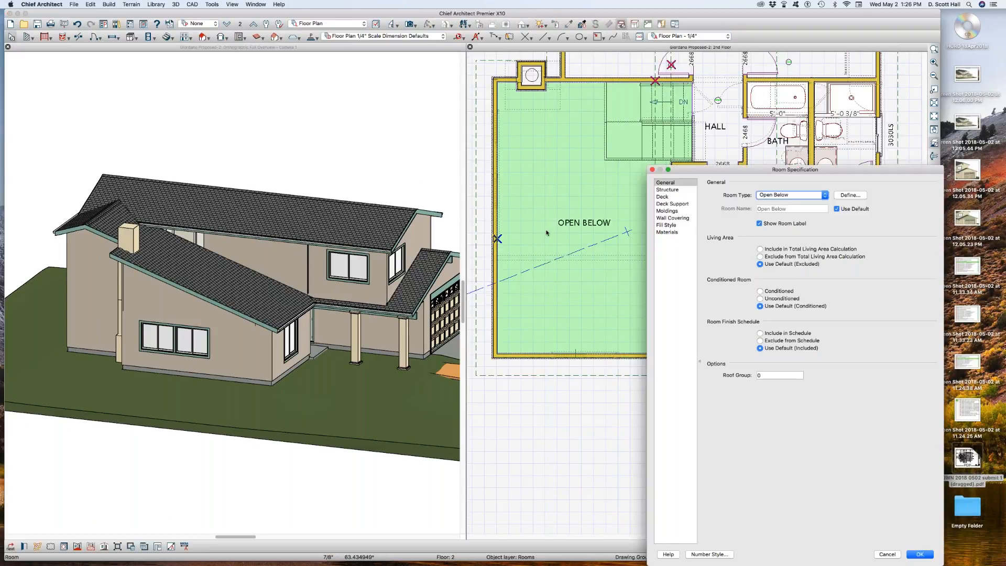
{"action": "left_click", "coordinate": [675, 190]}
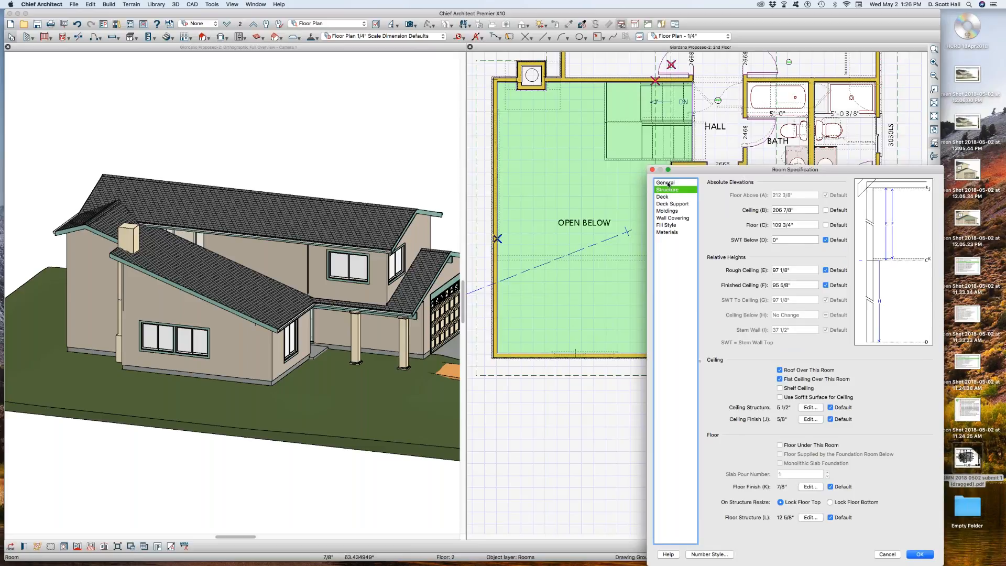
{"action": "left_click", "coordinate": [668, 182]}
{"action": "left_click", "coordinate": [667, 190]}
{"action": "left_click", "coordinate": [825, 210]}
{"action": "left_click", "coordinate": [826, 225]}
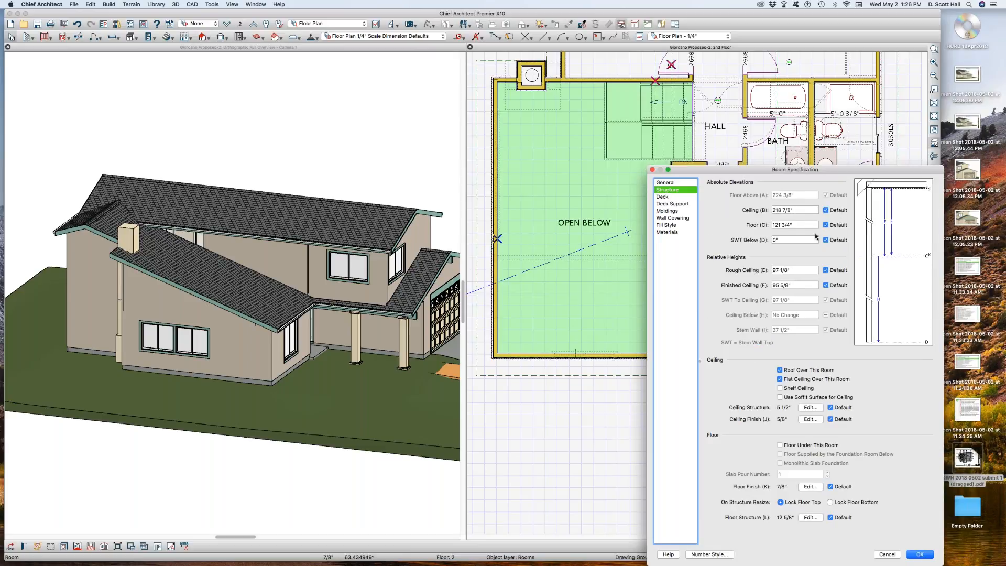
{"action": "key", "text": "Return"}
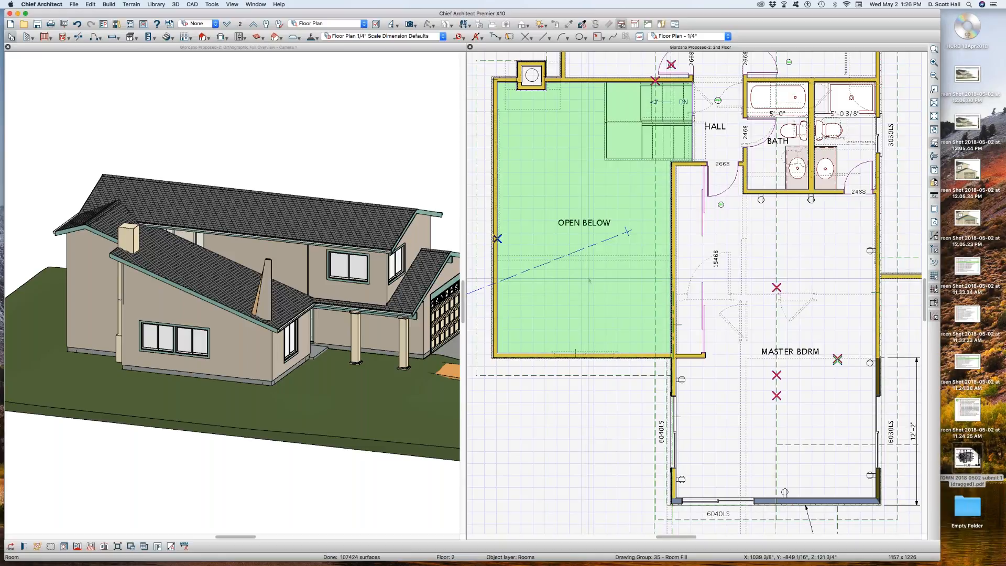
Hide the Floor Plan Lite layer of the green elevation region covering the first-floor plan.
{"action": "key", "text": "Page_Down"}
{"action": "left_click", "coordinate": [568, 288]}
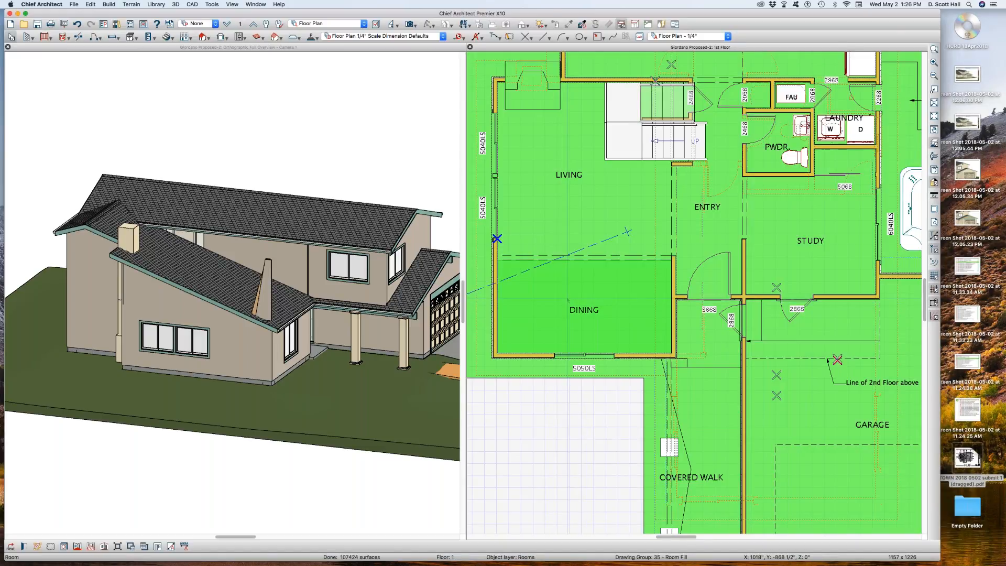
{"action": "scroll", "coordinate": [570, 289], "scroll_direction": "down", "scroll_amount": 3}
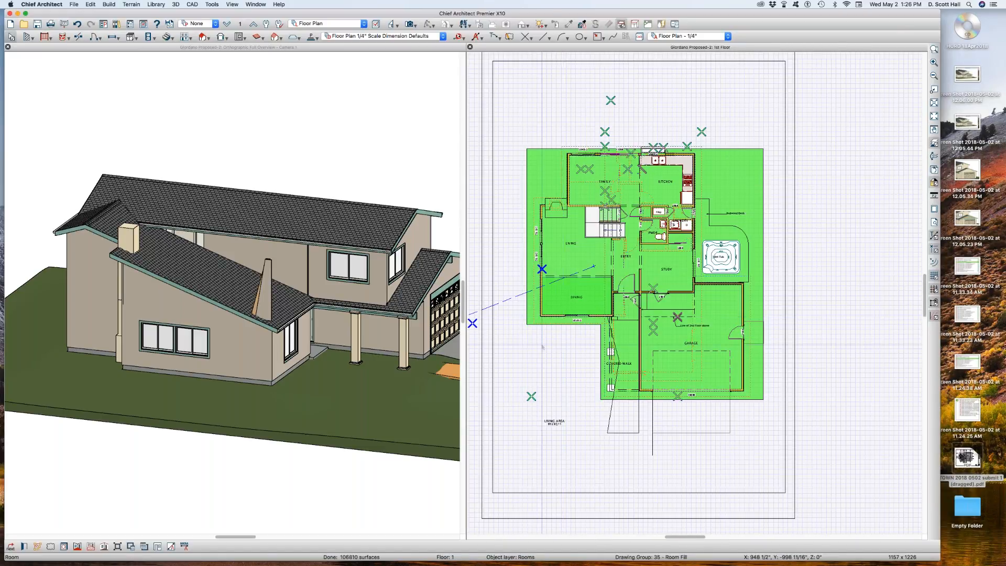
{"action": "left_click", "coordinate": [577, 276]}
{"action": "left_click", "coordinate": [590, 252]}
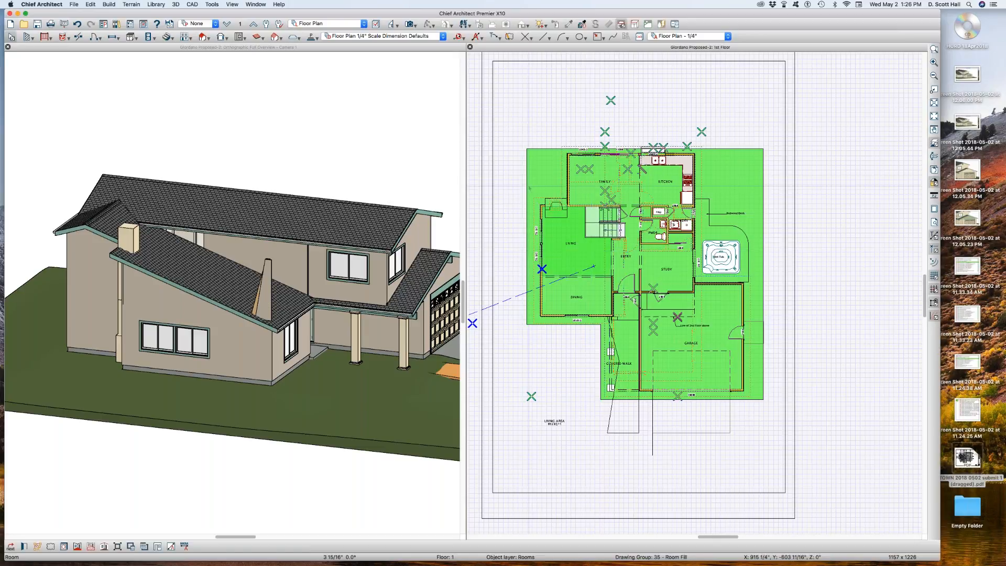
{"action": "left_click", "coordinate": [526, 186]}
{"action": "key", "text": "l"}
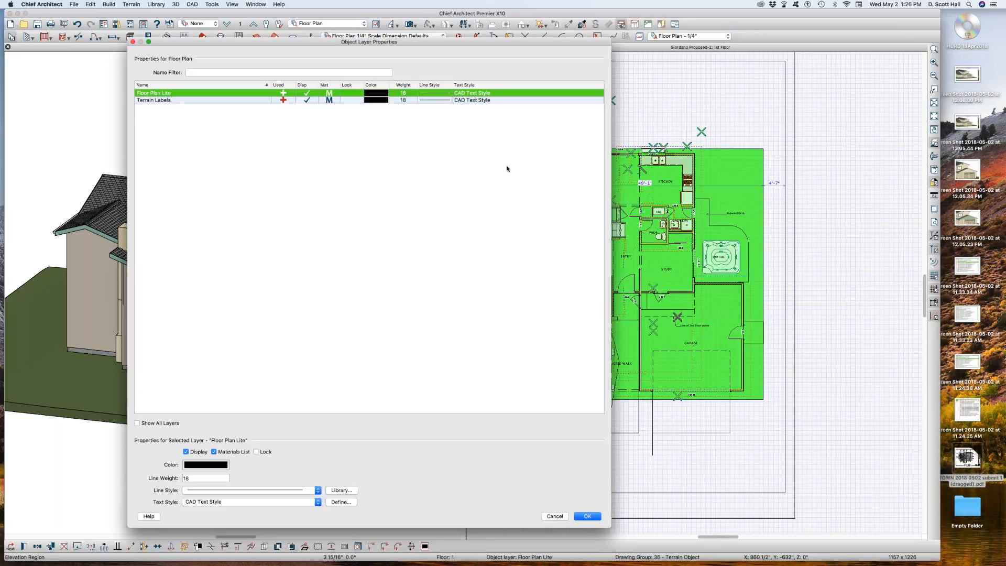
{"action": "left_click", "coordinate": [304, 95]}
{"action": "left_click", "coordinate": [586, 516]}
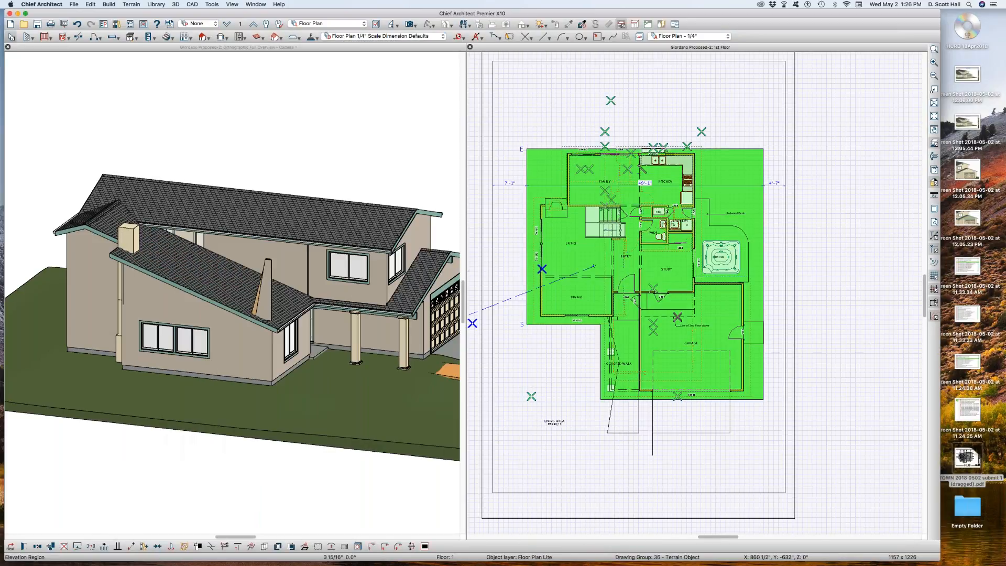
Check the Dining room and the room divider separating it from Living on the first floor, and return to the second floor.
{"action": "scroll", "coordinate": [563, 349], "scroll_direction": "up", "scroll_amount": 2}
{"action": "left_click", "coordinate": [547, 272]}
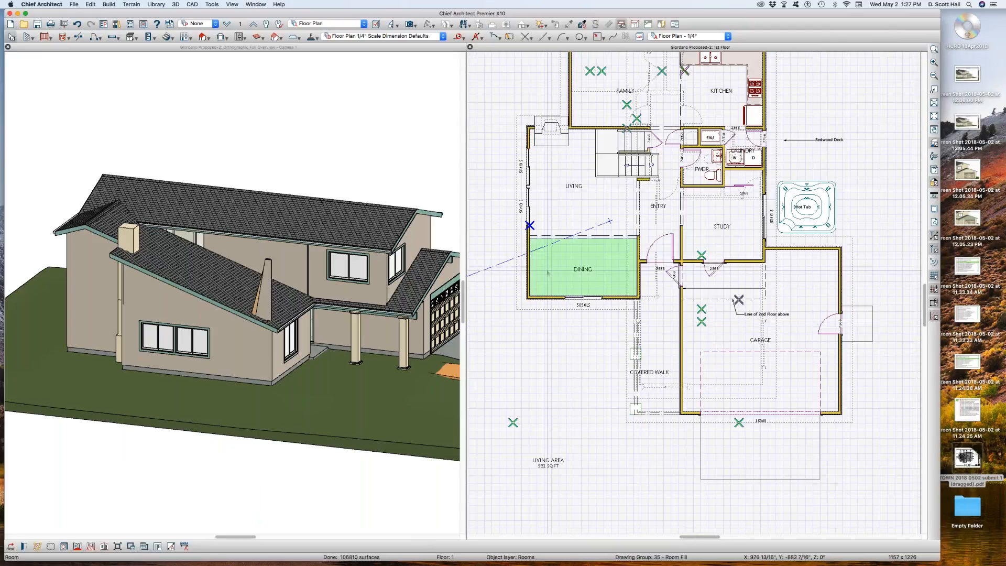
{"action": "scroll", "coordinate": [589, 245], "scroll_direction": "up", "scroll_amount": 2}
{"action": "left_click", "coordinate": [603, 233]}
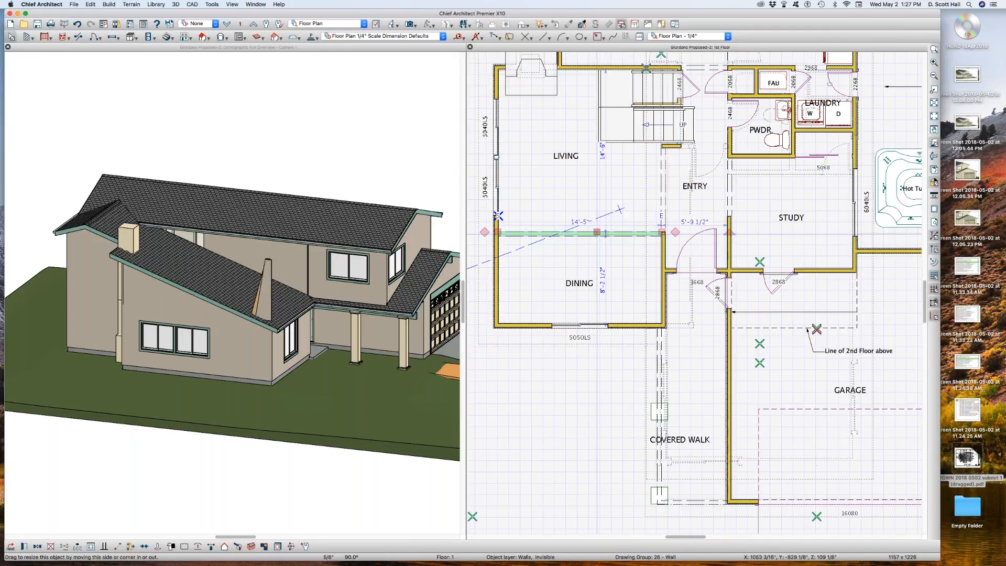
{"action": "scroll", "coordinate": [623, 249], "scroll_direction": "down", "scroll_amount": 1}
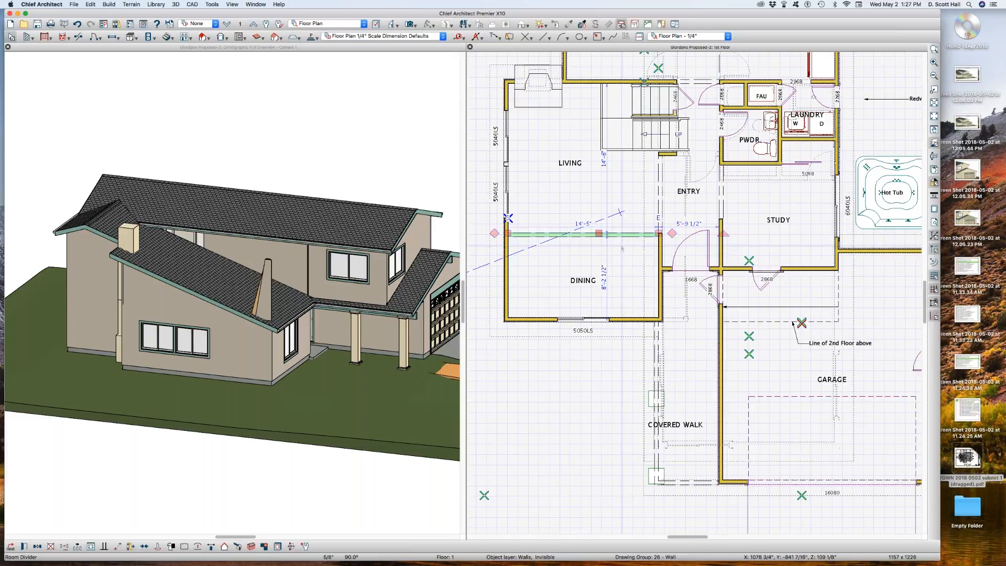
{"action": "key", "text": "Page_Up"}
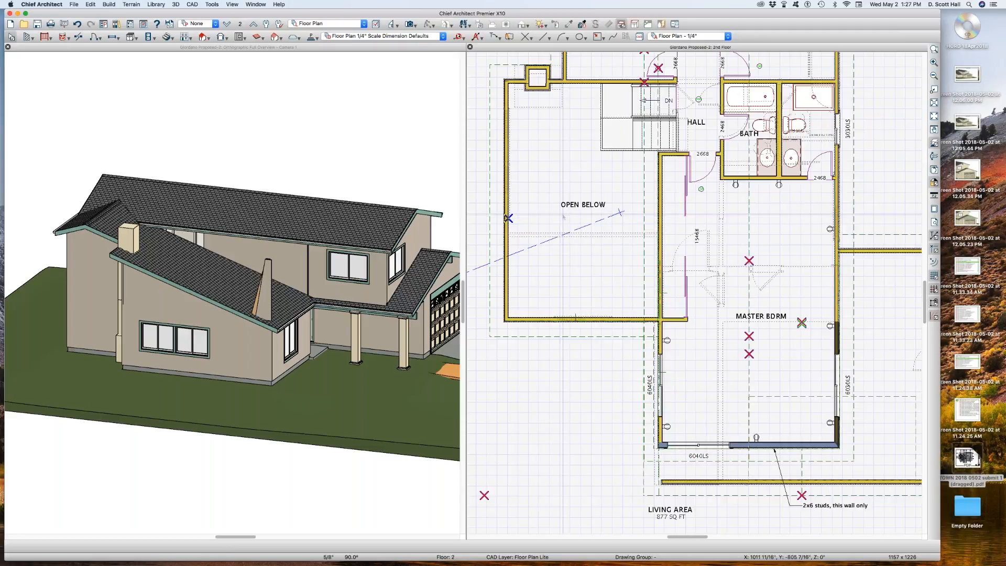
Examine the structure settings of the Dining room and the Living room on the first floor.
{"action": "key", "text": "Page_Up"}
{"action": "key", "text": "Page_Down"}
{"action": "key", "text": "Page_Down"}
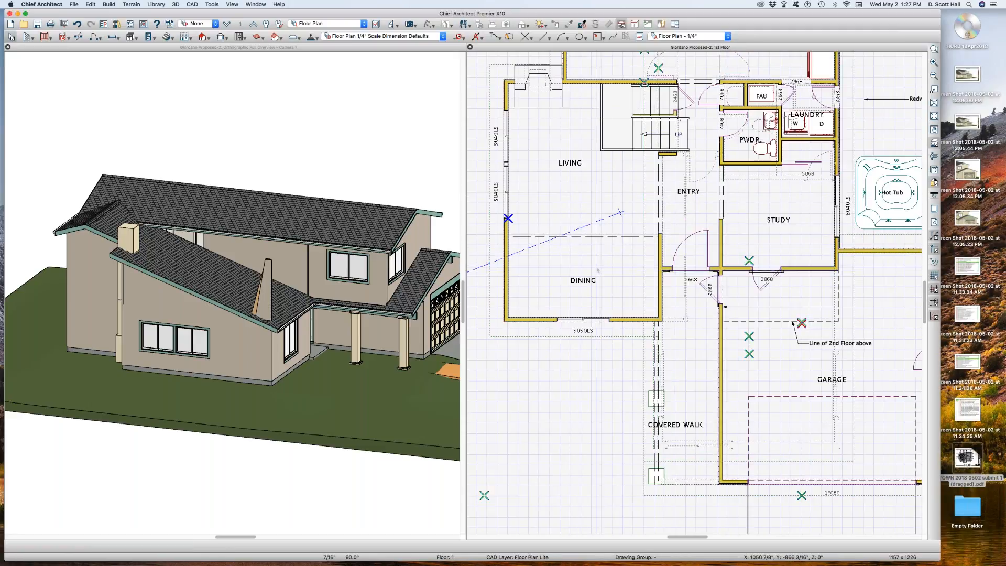
{"action": "left_click", "coordinate": [615, 234]}
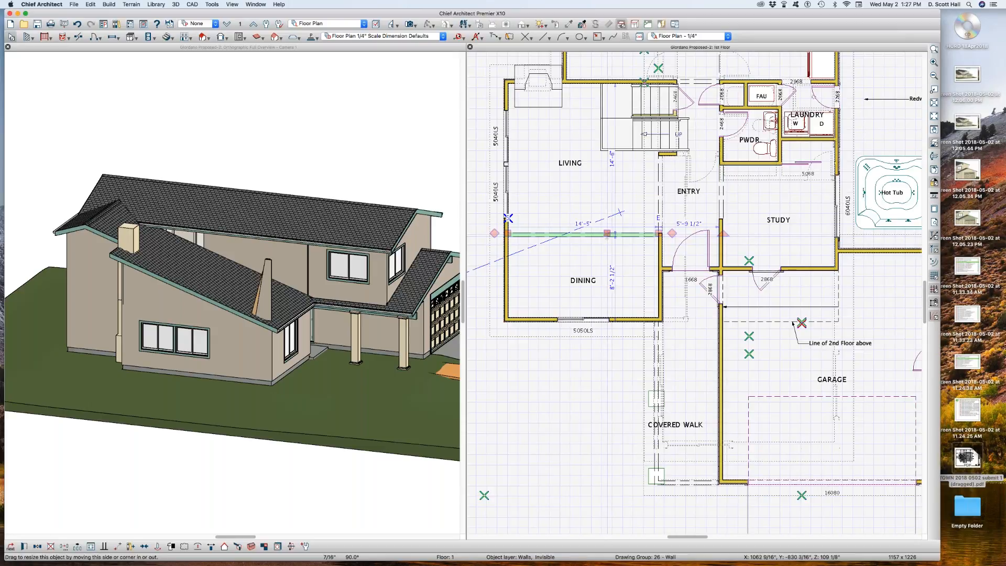
{"action": "left_click", "coordinate": [546, 261]}
{"action": "double_click", "coordinate": [546, 262]}
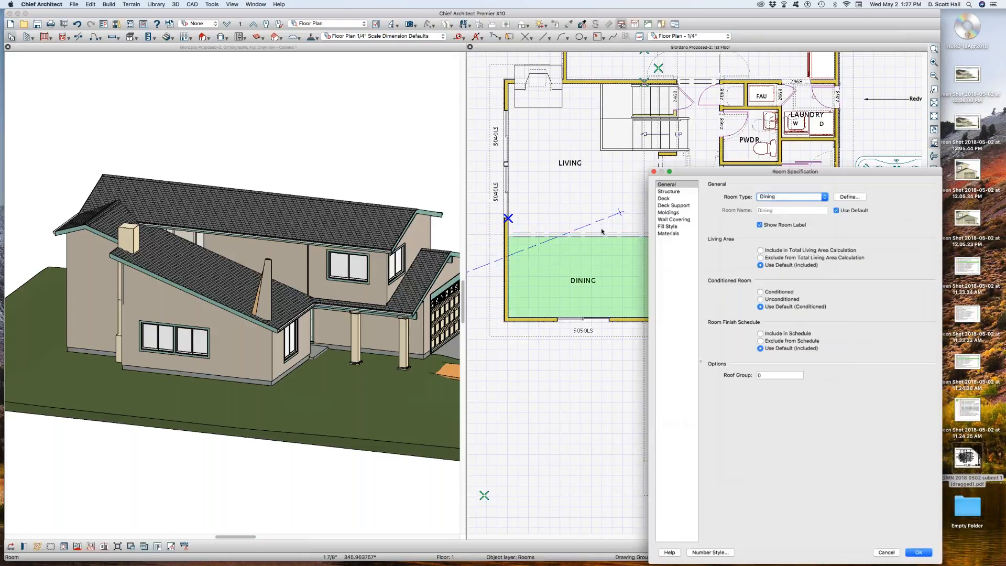
{"action": "left_click", "coordinate": [673, 190]}
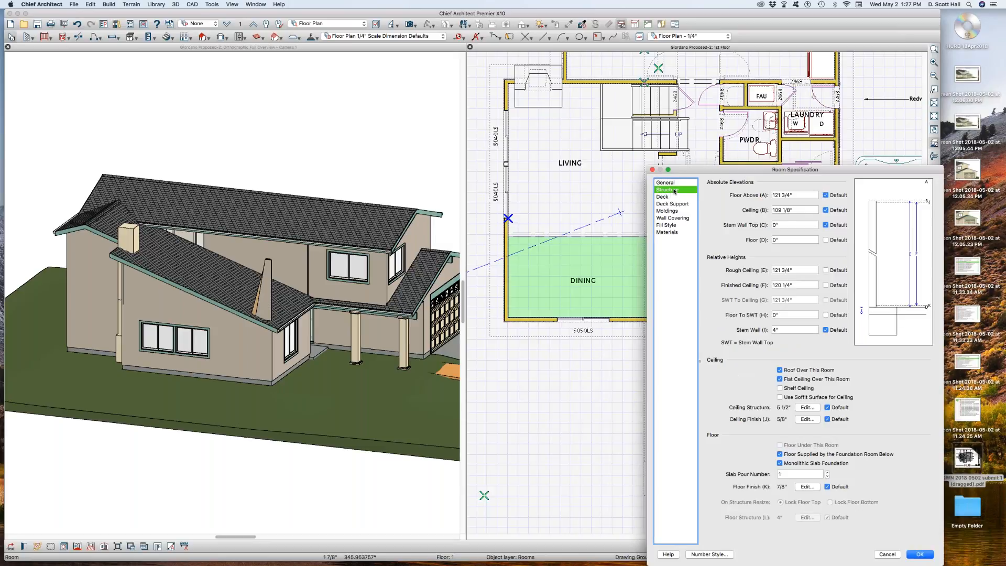
{"action": "left_click", "coordinate": [667, 183]}
{"action": "left_click", "coordinate": [665, 190]}
{"action": "left_click", "coordinate": [917, 554]}
{"action": "left_click", "coordinate": [566, 195]}
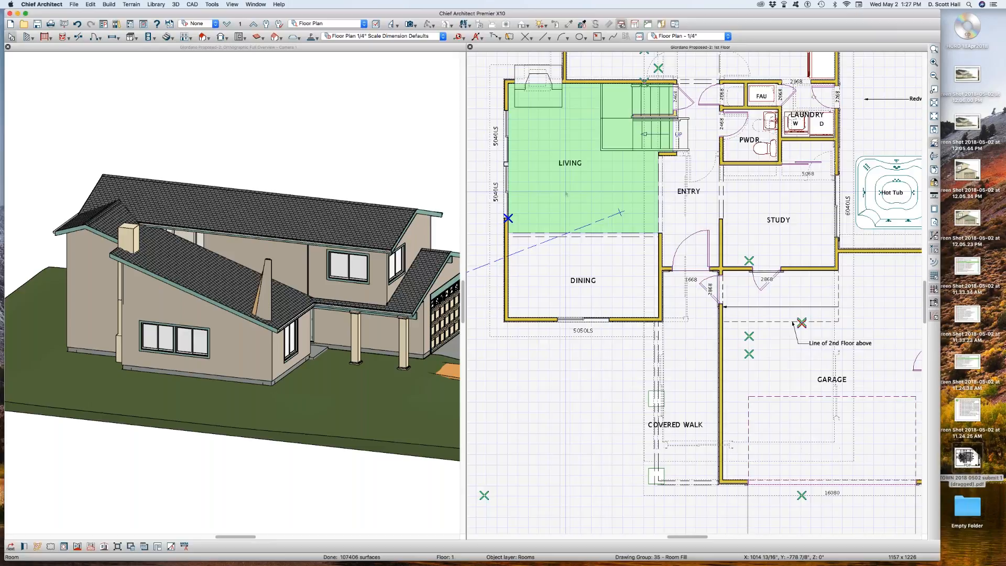
{"action": "double_click", "coordinate": [566, 195]}
{"action": "left_click", "coordinate": [673, 190]}
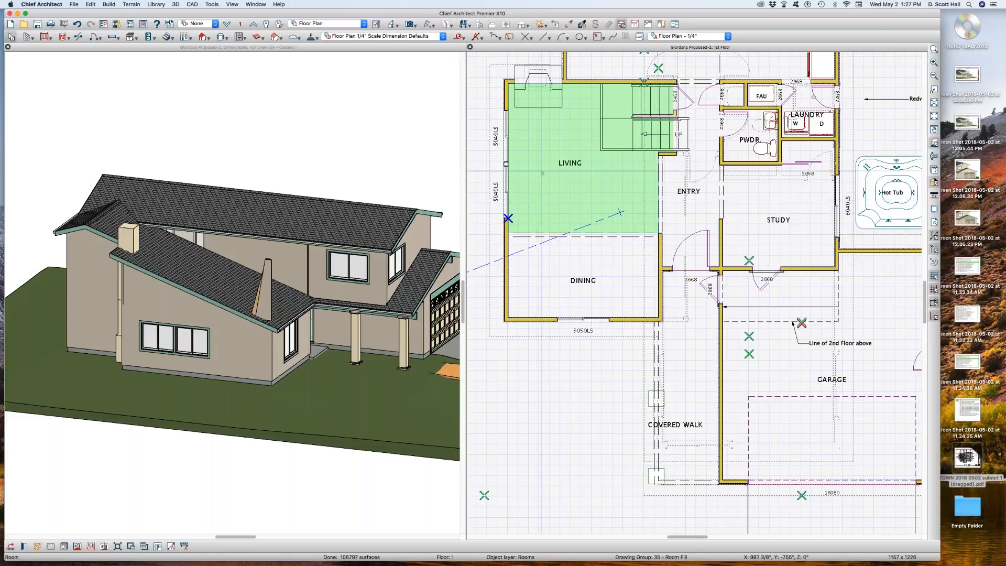
Delete the room divider between Living and Dining on the first floor, and check the combined Living room's structure settings.
{"action": "left_click", "coordinate": [599, 236]}
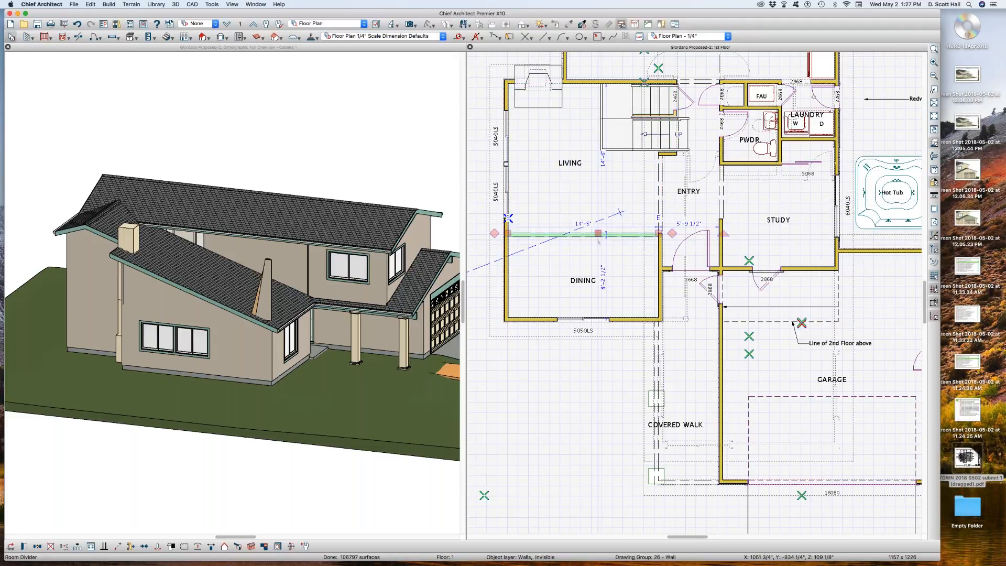
{"action": "key", "text": "Delete"}
{"action": "key", "text": "Page_Up"}
{"action": "key", "text": "Page_Down"}
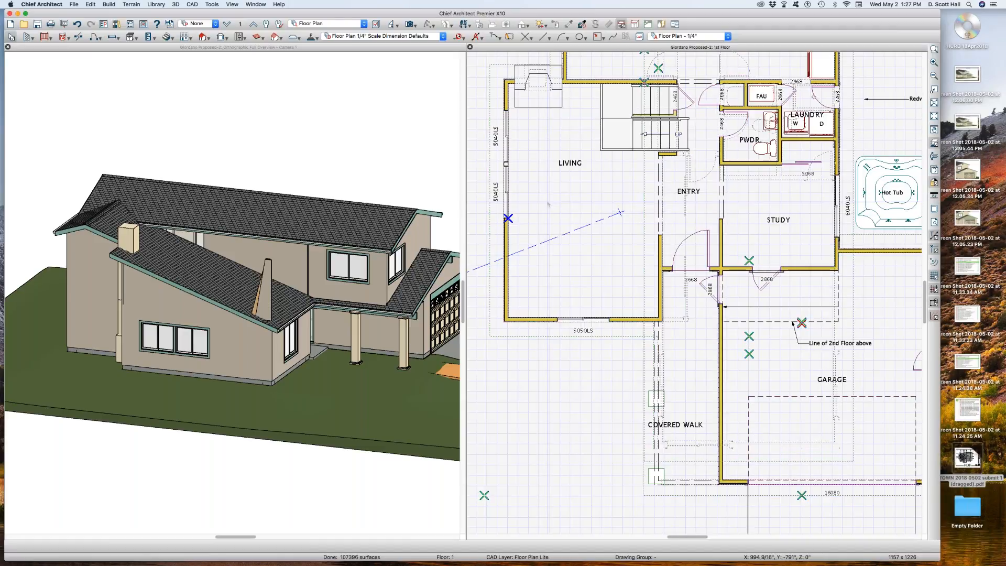
{"action": "left_click", "coordinate": [550, 199]}
{"action": "double_click", "coordinate": [552, 192]}
{"action": "left_click", "coordinate": [676, 190]}
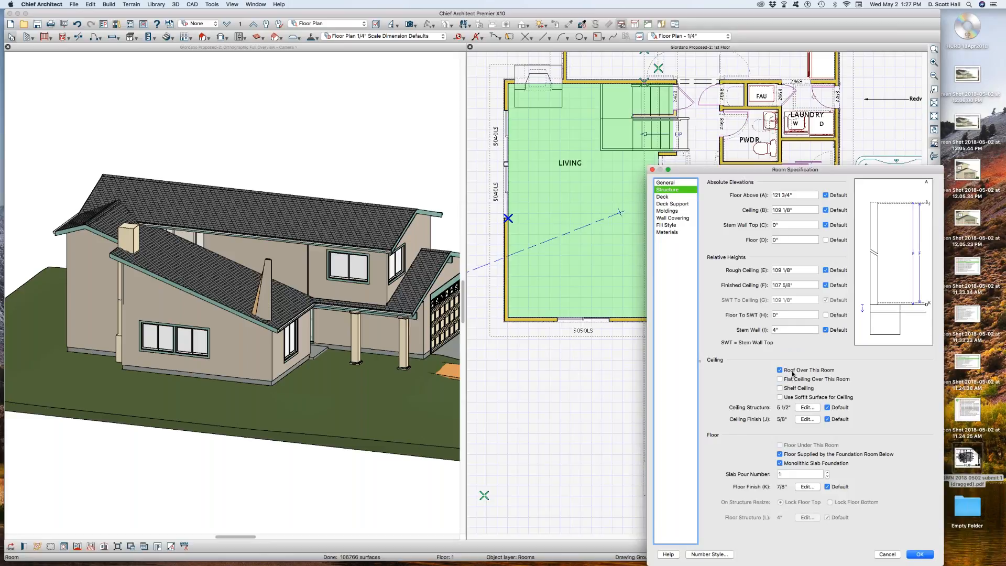
{"action": "key", "text": "Return"}
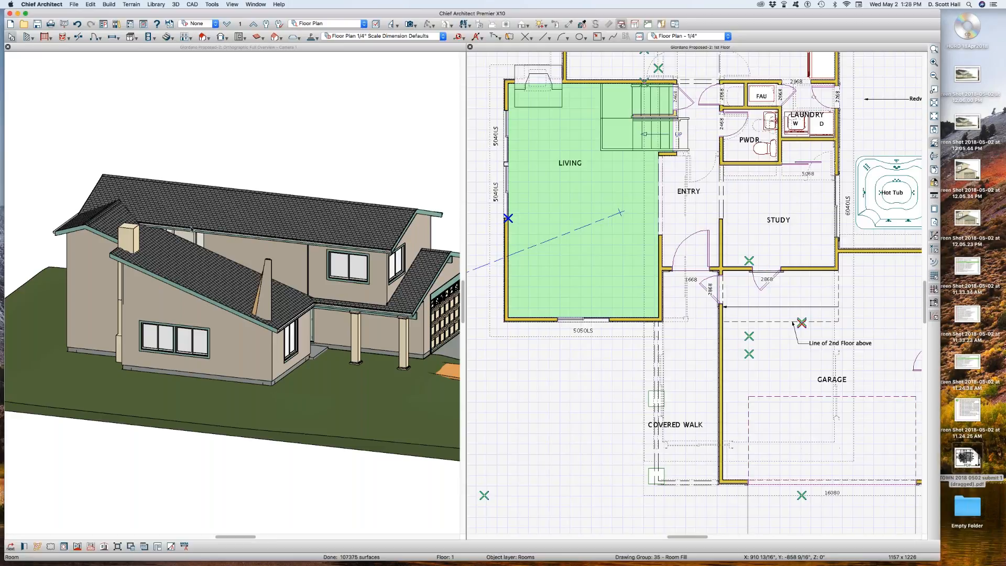
Delete the Open Below room's second-floor exterior side wall that carries the stray tapered piece above the lower roof.
{"action": "left_click", "coordinate": [260, 290]}
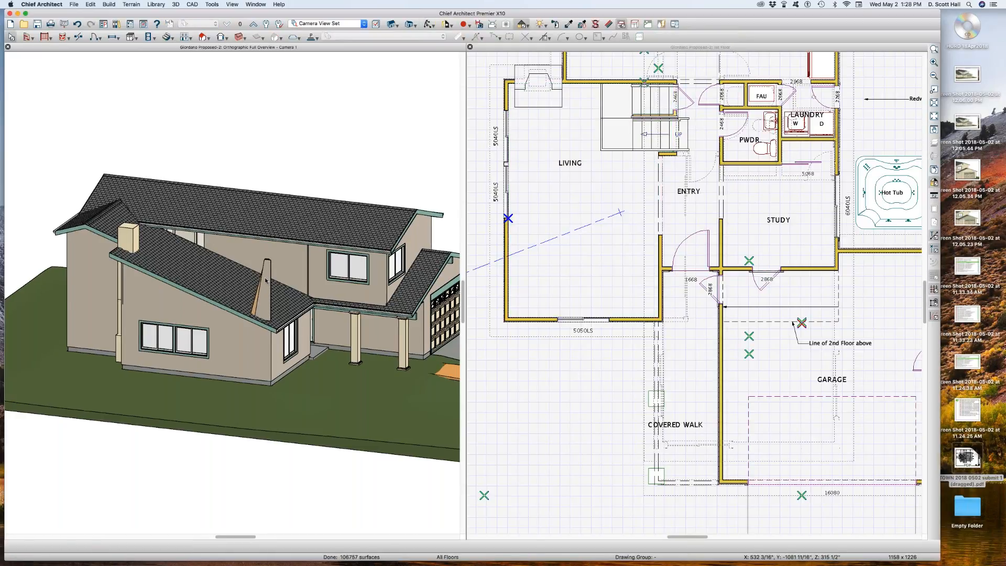
{"action": "left_click", "coordinate": [266, 281]}
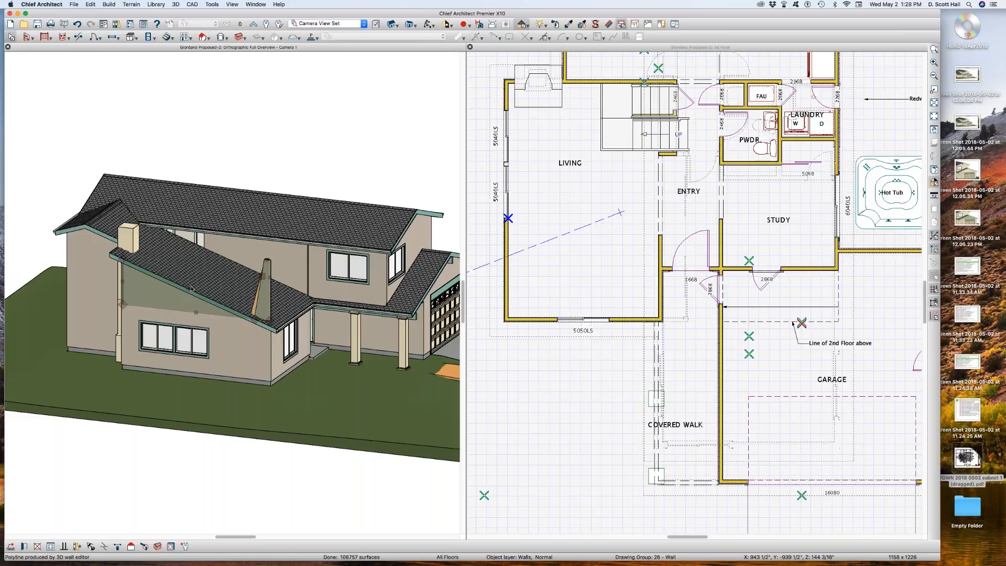
{"action": "key", "text": "Delete"}
{"action": "left_click", "coordinate": [178, 264]}
{"action": "scroll", "coordinate": [172, 264], "scroll_direction": "down", "scroll_amount": 1}
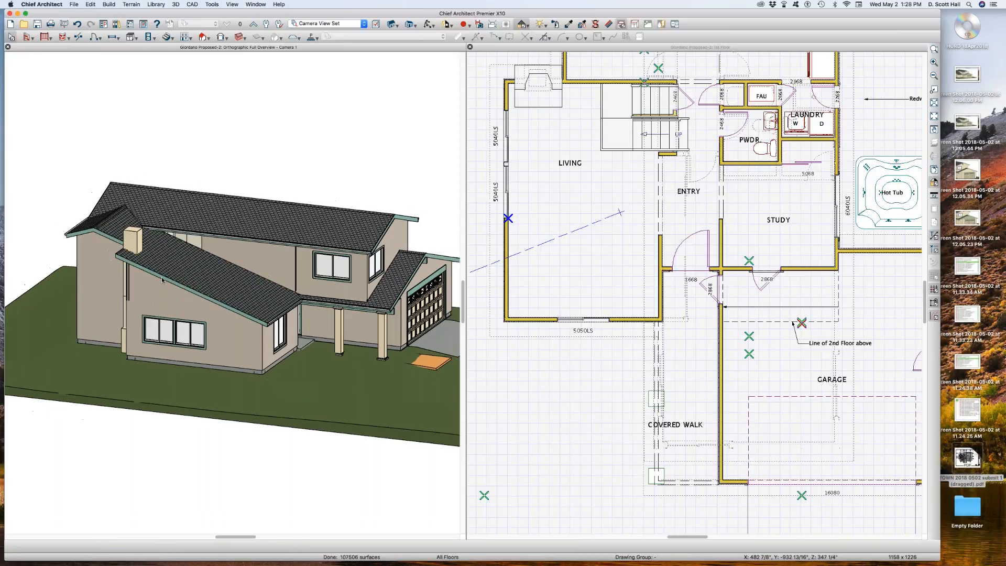
Examine the exterior wall corner beside the chimney in 3D and the walls around the Living room's fireplace on the first-floor plan.
{"action": "middle_click_drag", "start_coordinate": [140, 293], "coordinate": [253, 290]}
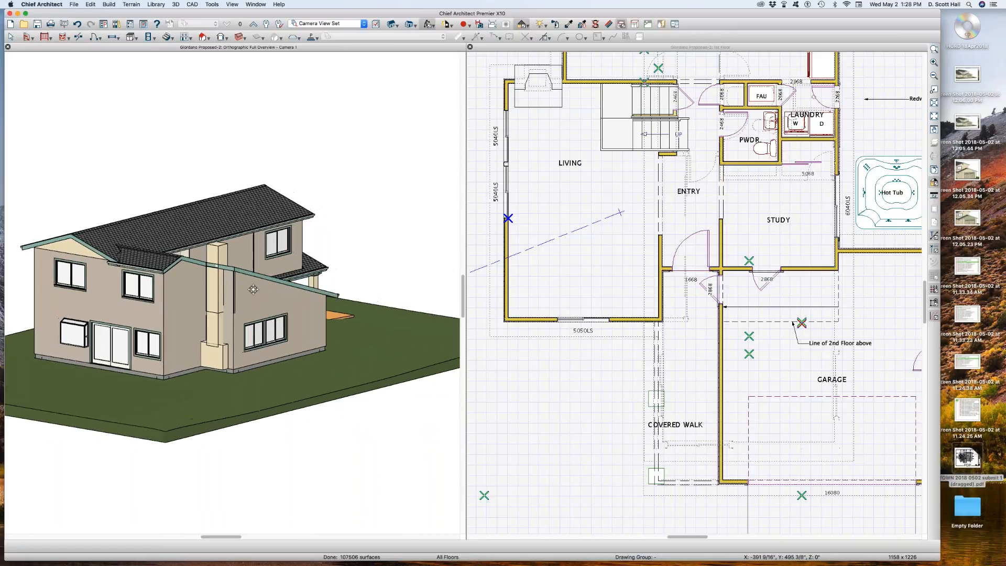
{"action": "scroll", "coordinate": [198, 276], "scroll_direction": "up", "scroll_amount": 5}
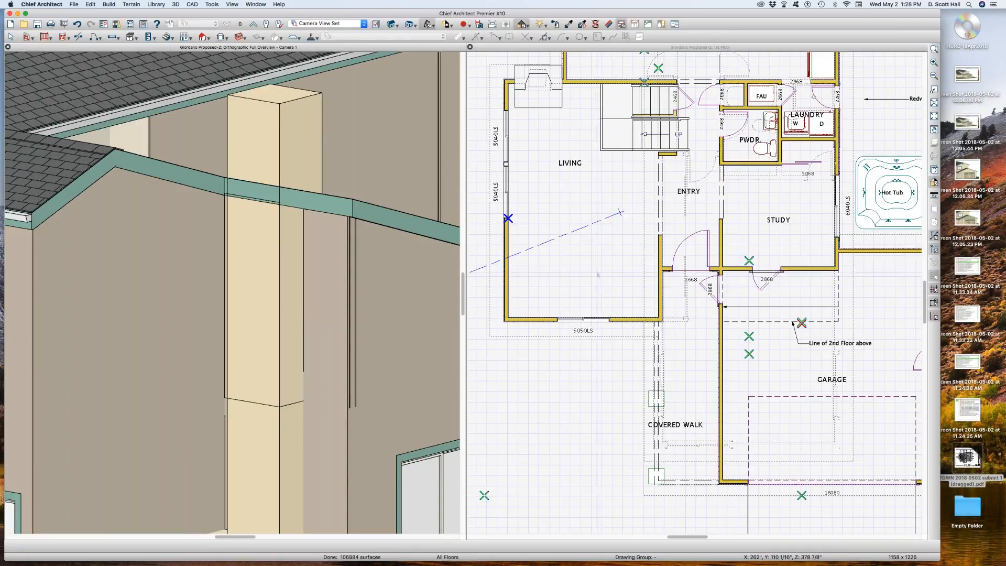
{"action": "left_click", "coordinate": [545, 171]}
{"action": "scroll", "coordinate": [545, 171], "scroll_direction": "down", "scroll_amount": 2}
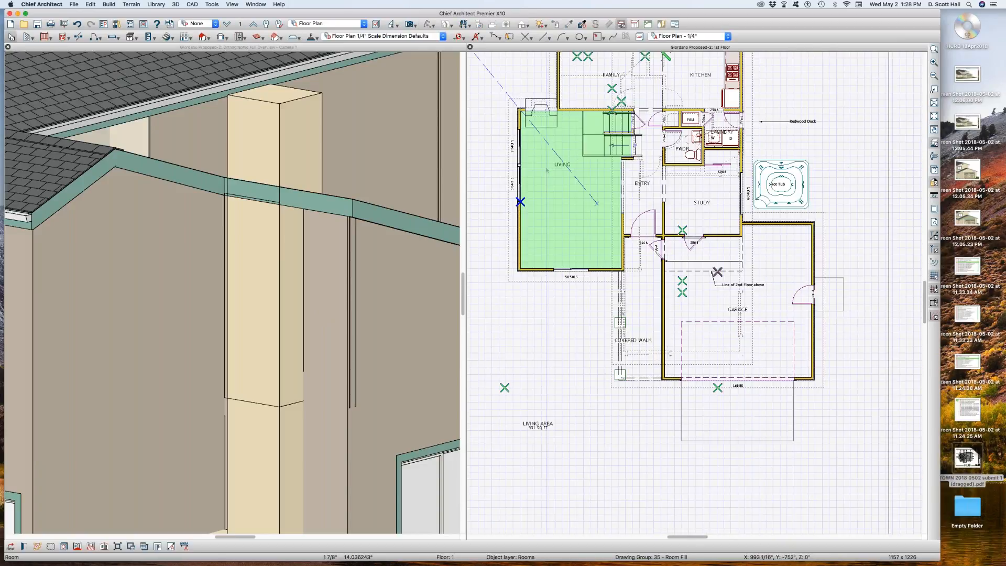
{"action": "scroll", "coordinate": [530, 97], "scroll_direction": "up", "scroll_amount": 5}
{"action": "left_click", "coordinate": [506, 124]}
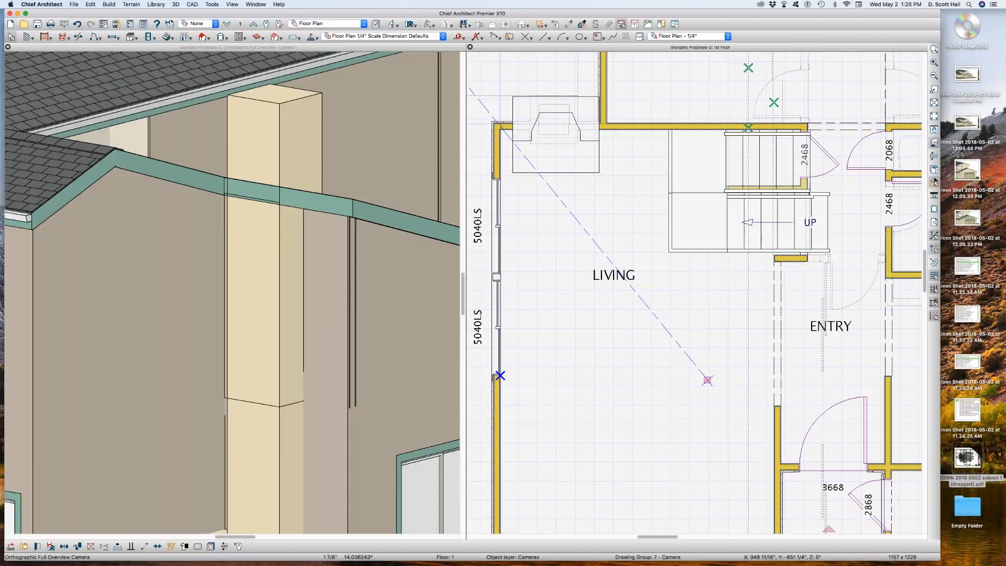
{"action": "scroll", "coordinate": [506, 123], "scroll_direction": "up", "scroll_amount": 2}
{"action": "key", "text": "Escape"}
{"action": "left_click", "coordinate": [824, 527]}
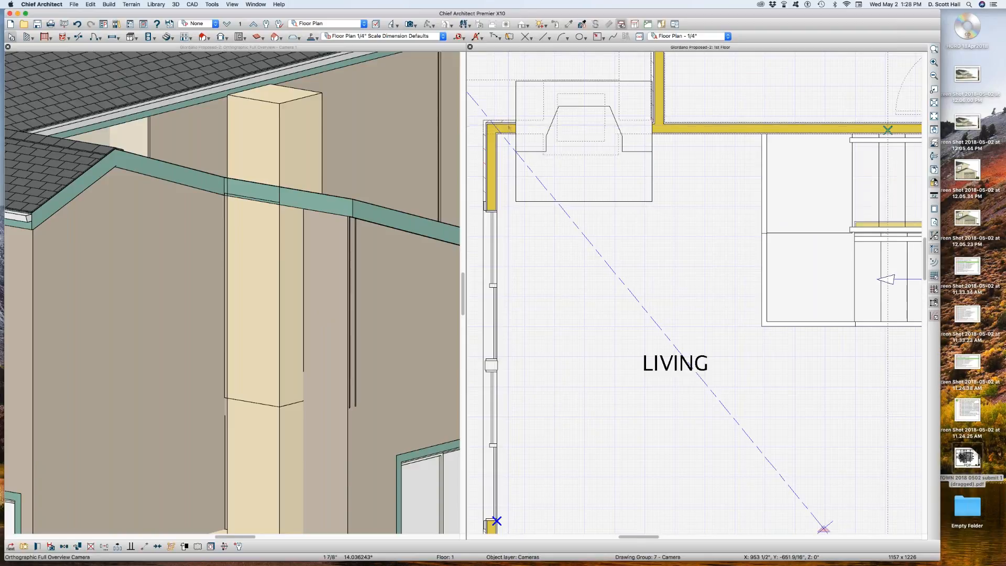
{"action": "scroll", "coordinate": [508, 128], "scroll_direction": "down", "scroll_amount": 1}
{"action": "left_click", "coordinate": [630, 176]}
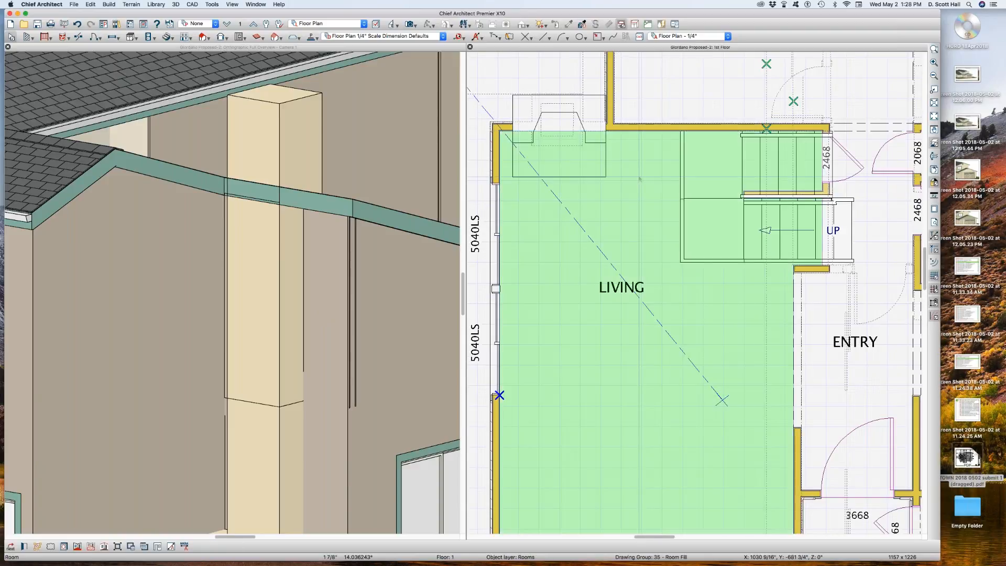
{"action": "left_click", "coordinate": [637, 127]}
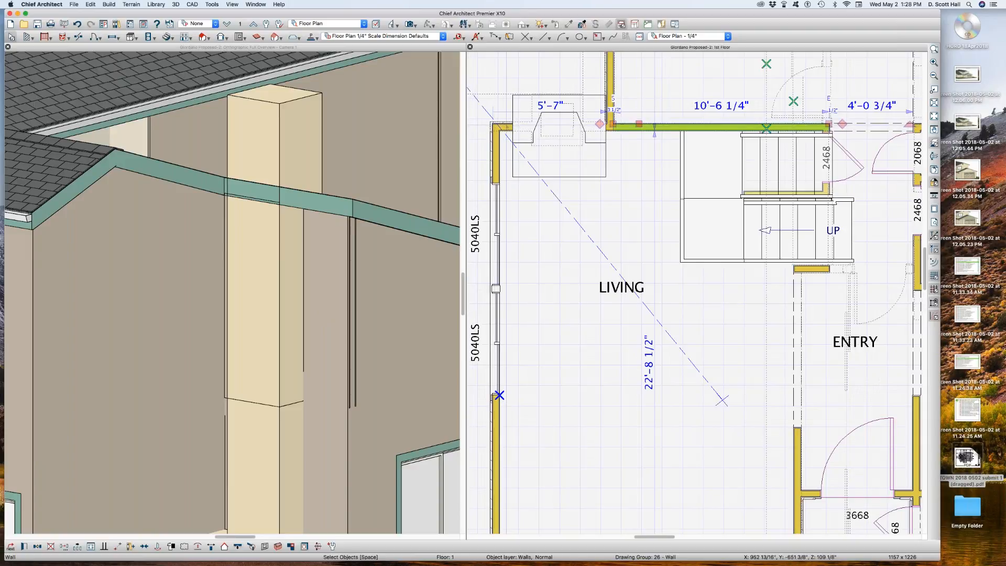
{"action": "left_click", "coordinate": [506, 127]}
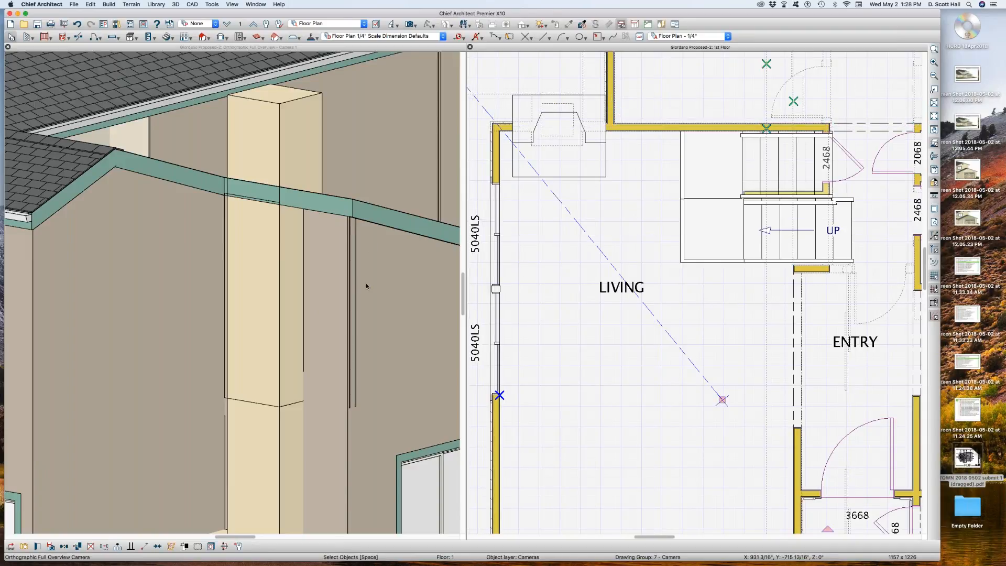
{"action": "scroll", "coordinate": [366, 282], "scroll_direction": "up", "scroll_amount": 2}
{"action": "scroll", "coordinate": [355, 269], "scroll_direction": "down", "scroll_amount": 2}
{"action": "scroll", "coordinate": [338, 274], "scroll_direction": "down", "scroll_amount": 3}
{"action": "left_click", "coordinate": [335, 265]}
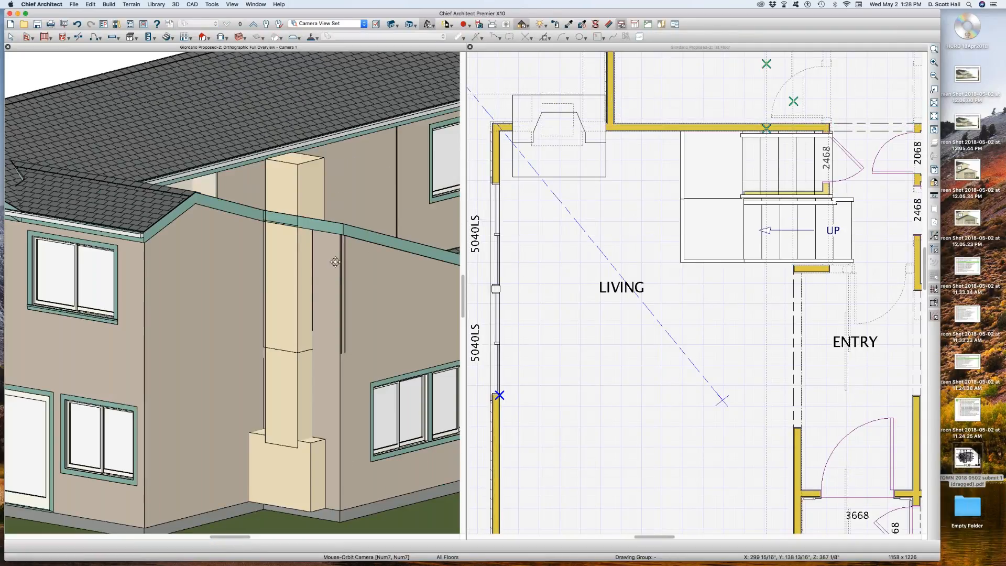
{"action": "left_click_drag", "start_coordinate": [299, 268], "coordinate": [277, 267]}
{"action": "scroll", "coordinate": [246, 257], "scroll_direction": "down", "scroll_amount": 2}
Draw the open area's exterior side wall on the second floor from the front wall's outer end to the chimney wall.
{"action": "left_click", "coordinate": [522, 251]}
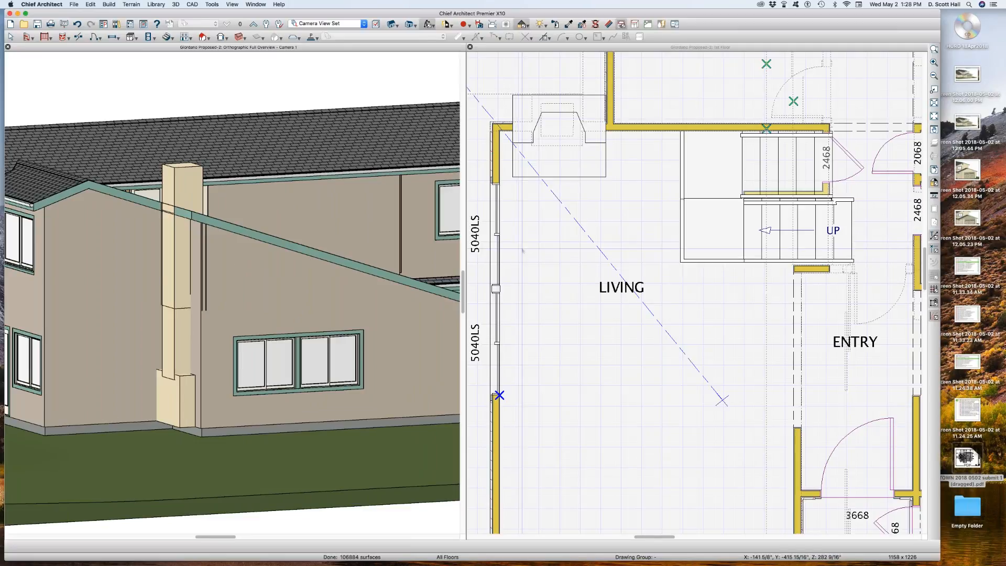
{"action": "key", "text": "Page_Up"}
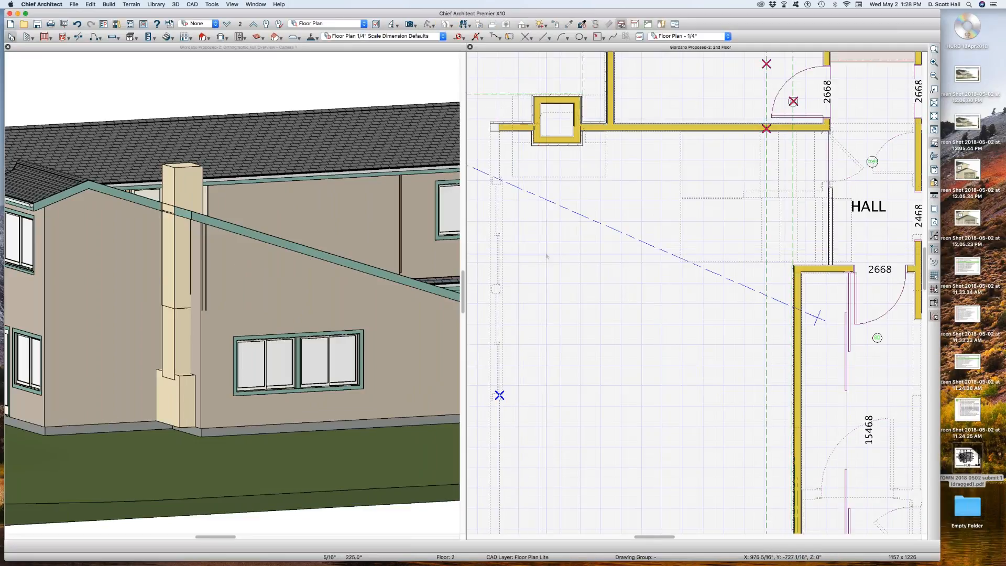
{"action": "scroll", "coordinate": [550, 225], "scroll_direction": "down", "scroll_amount": 6}
{"action": "scroll", "coordinate": [534, 285], "scroll_direction": "up", "scroll_amount": 2}
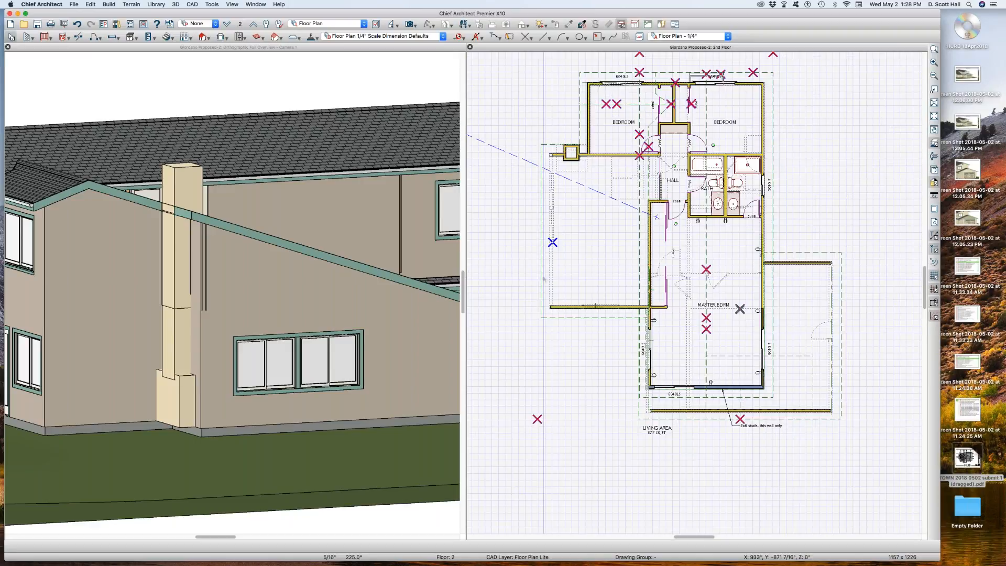
{"action": "left_click", "coordinate": [551, 307]}
{"action": "left_click_drag", "start_coordinate": [551, 308], "coordinate": [551, 154]}
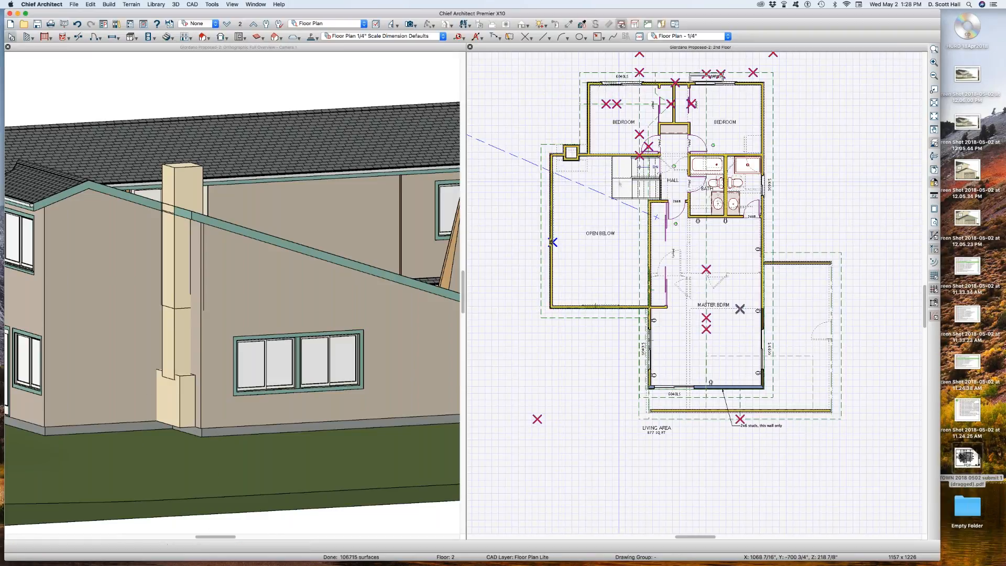
Set the second-floor Open Below room's rough ceiling height to 12.
{"action": "left_click", "coordinate": [286, 262]}
{"action": "left_click", "coordinate": [205, 242]}
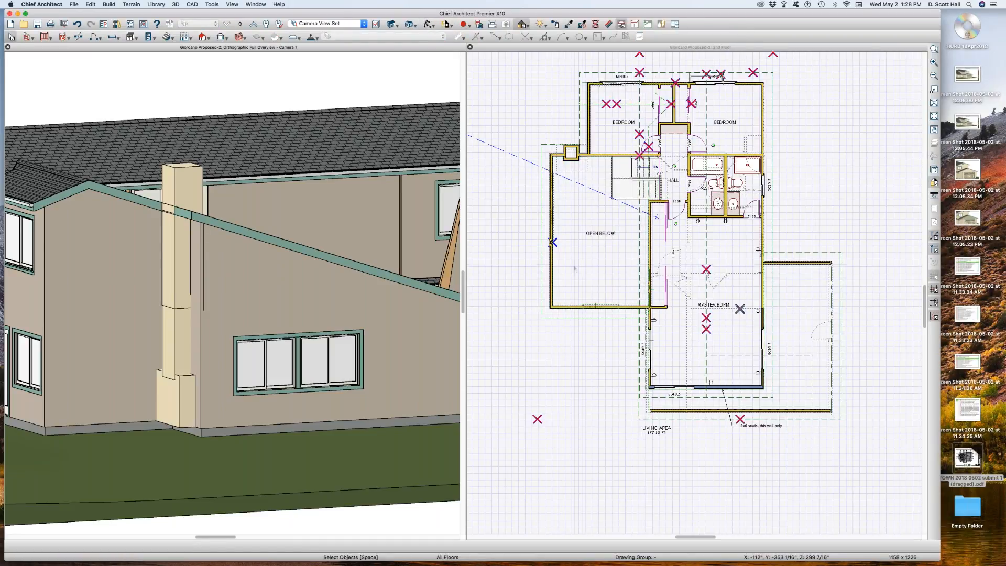
{"action": "left_click", "coordinate": [597, 266]}
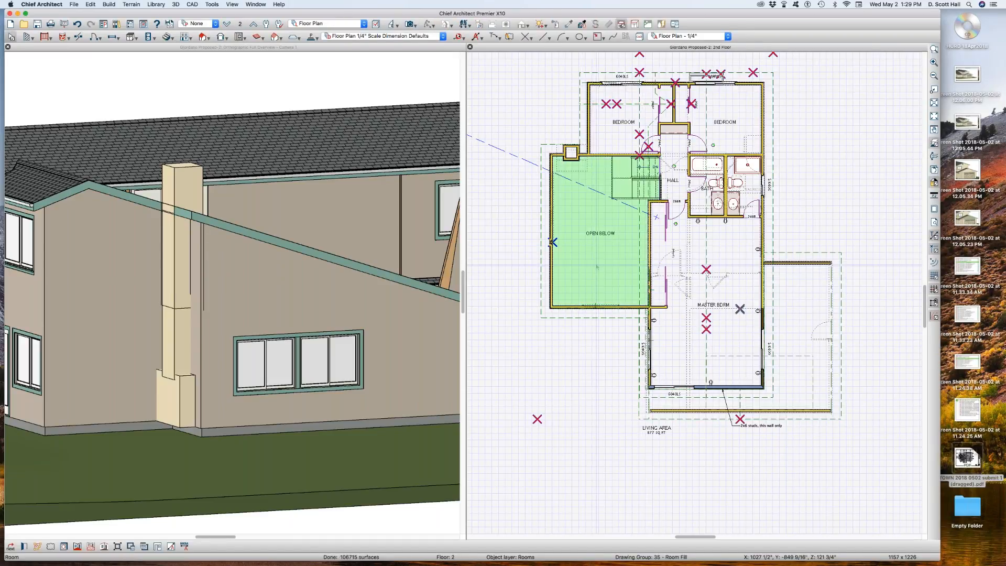
{"action": "double_click", "coordinate": [597, 266]}
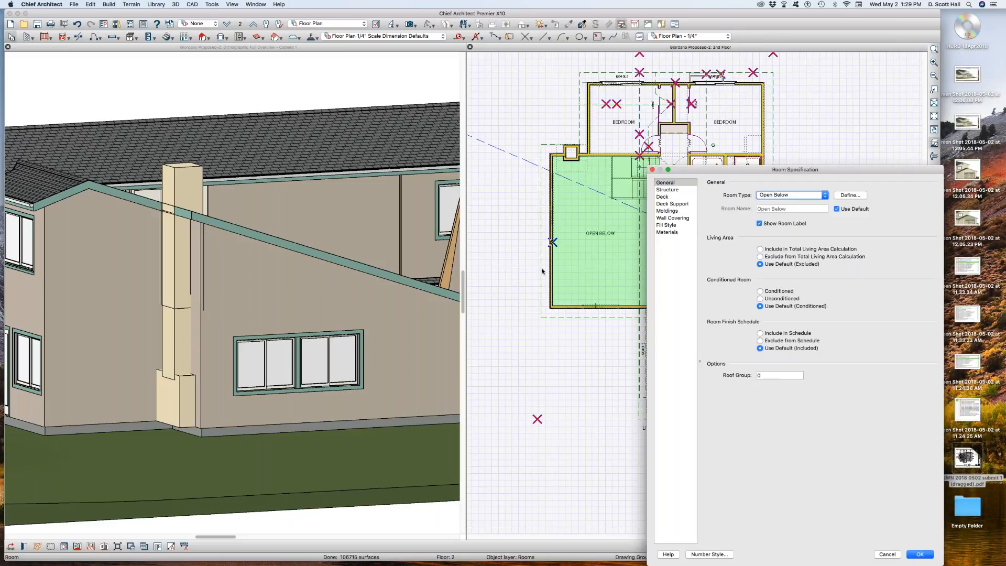
{"action": "left_click", "coordinate": [667, 190]}
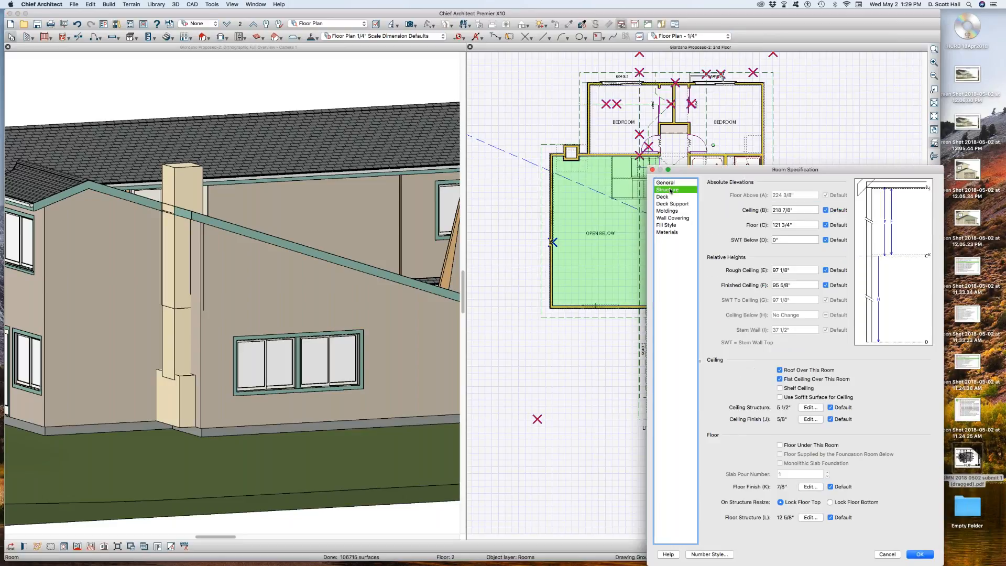
{"action": "left_click", "coordinate": [795, 270]}
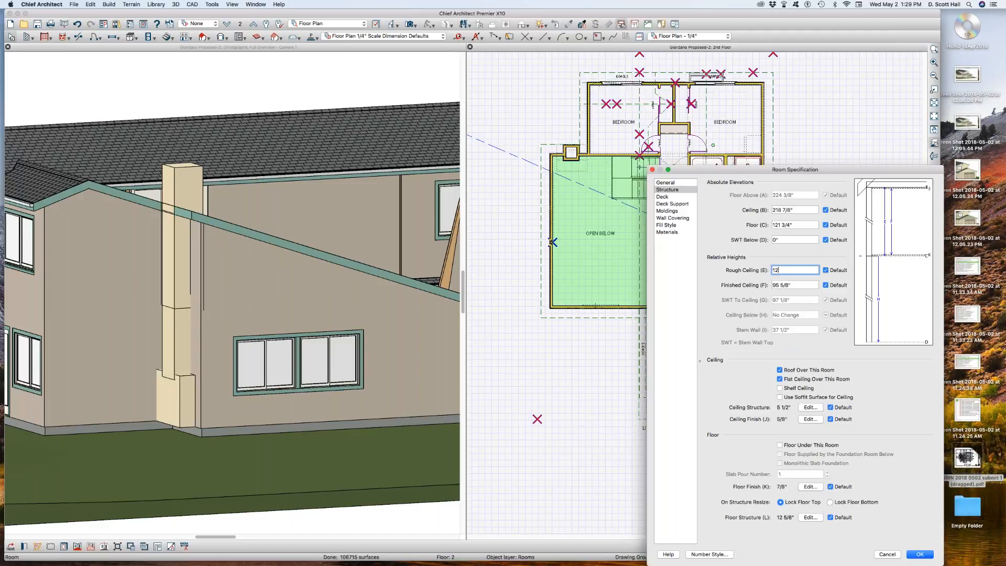
{"action": "key", "text": "Return"}
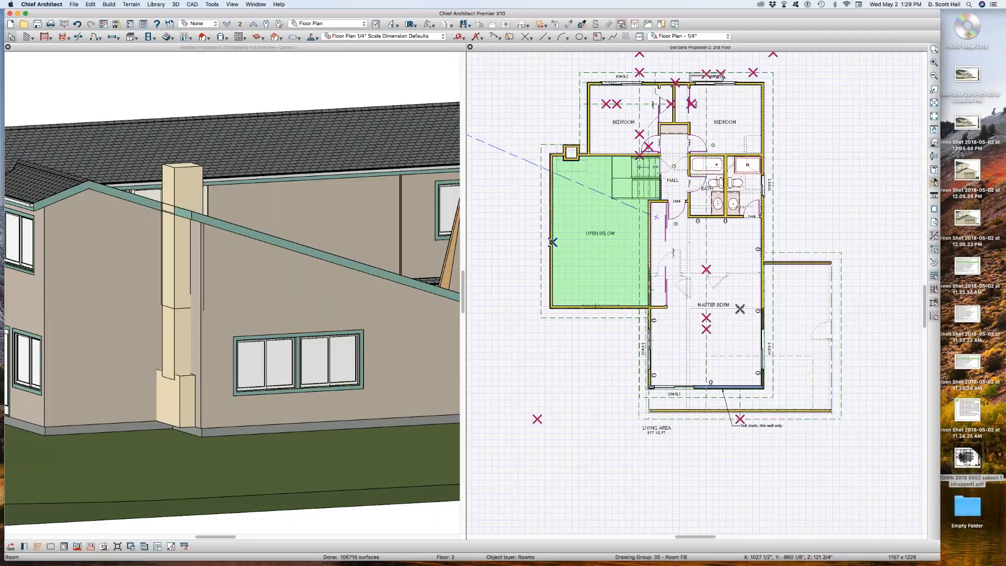
Delete the redrawn second-floor side wall of the Open Below room, including its stray tapered piece, in the 3D view.
{"action": "scroll", "coordinate": [295, 260], "scroll_direction": "down", "scroll_amount": 4}
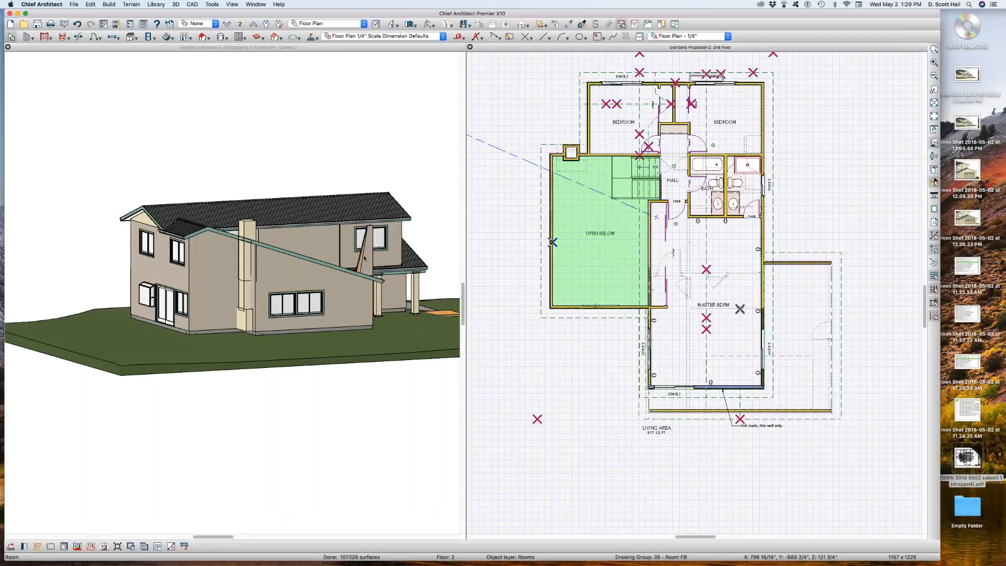
{"action": "left_click", "coordinate": [367, 251]}
{"action": "left_click", "coordinate": [367, 251]}
{"action": "scroll", "coordinate": [367, 253], "scroll_direction": "up", "scroll_amount": 5}
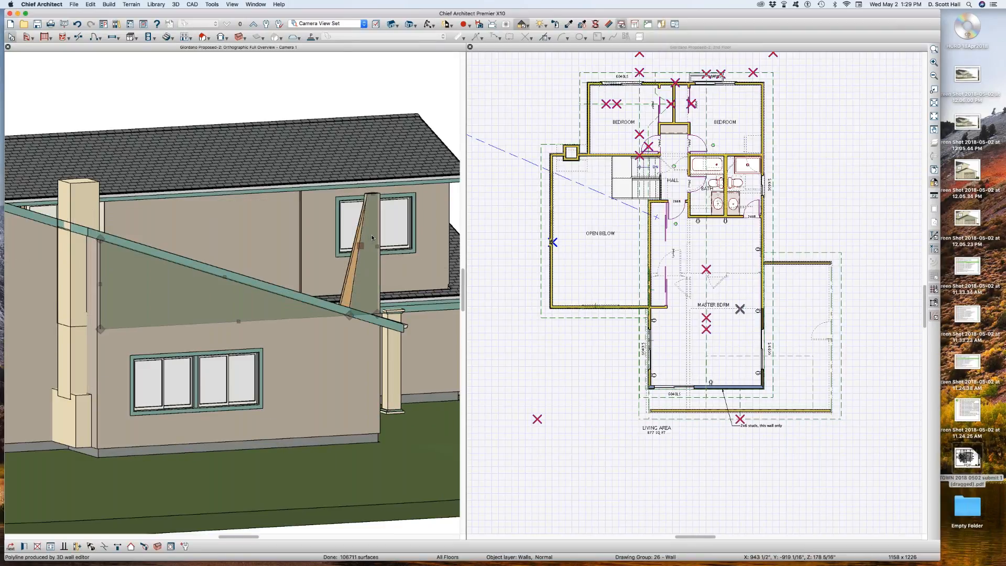
{"action": "left_click", "coordinate": [321, 217]}
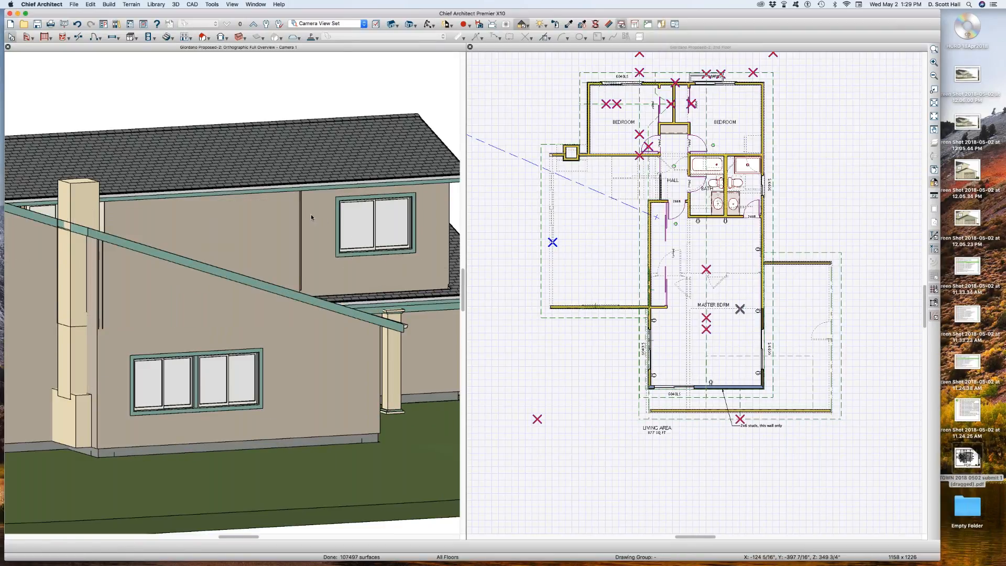
Examine the chimney, roof edge and exterior wall corner of the Living room from several angles in the 3D overview.
{"action": "scroll", "coordinate": [301, 206], "scroll_direction": "down", "scroll_amount": 4}
{"action": "left_click", "coordinate": [296, 196]}
{"action": "scroll", "coordinate": [293, 191], "scroll_direction": "down", "scroll_amount": 2}
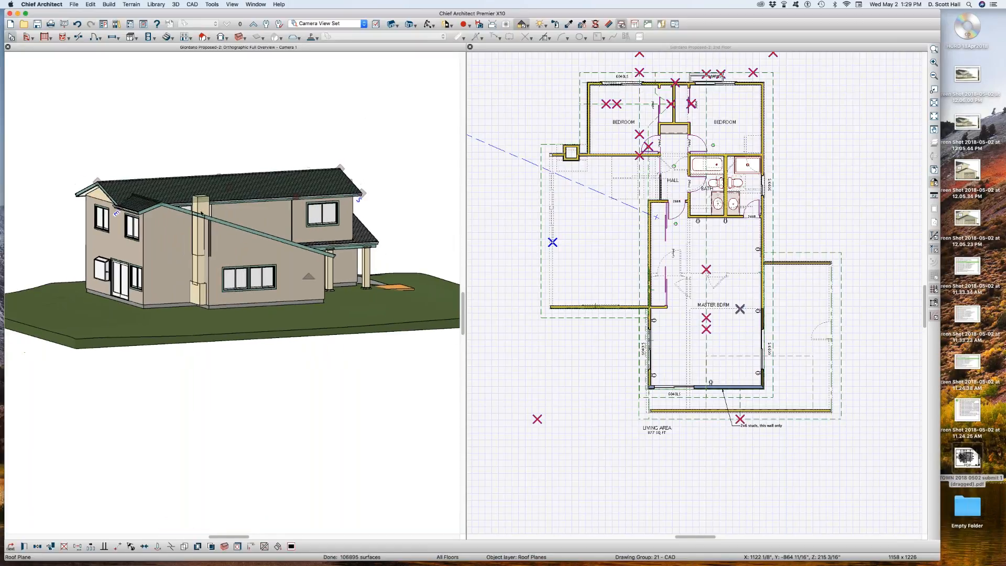
{"action": "left_click", "coordinate": [211, 207]}
{"action": "middle_click_drag", "start_coordinate": [210, 207], "coordinate": [268, 250]}
{"action": "scroll", "coordinate": [224, 285], "scroll_direction": "up", "scroll_amount": 6}
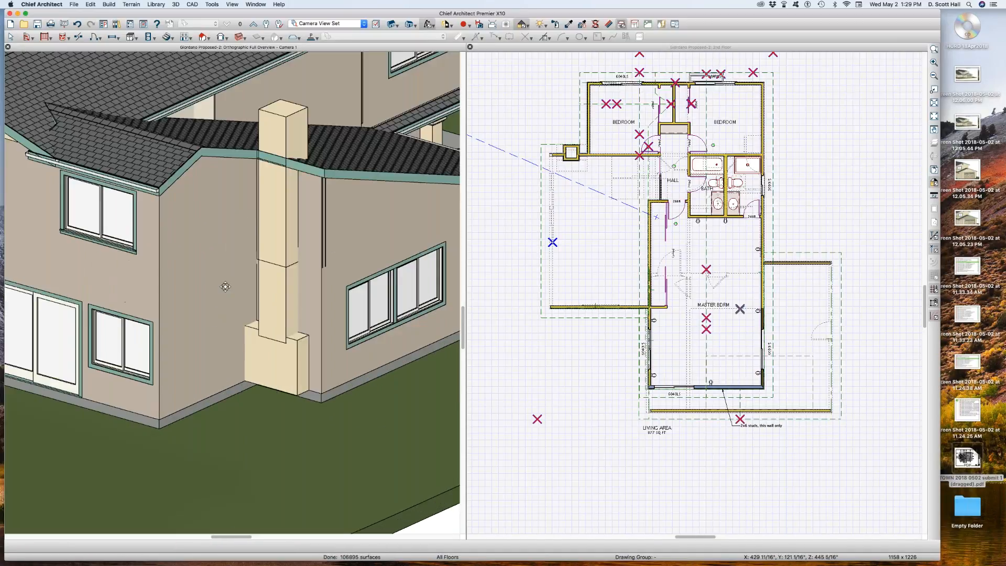
{"action": "left_click", "coordinate": [278, 285]}
Compare the second-floor chimney walls with the first-floor Living room fireplace and the chimney solid in the 3D view.
{"action": "left_click", "coordinate": [516, 258]}
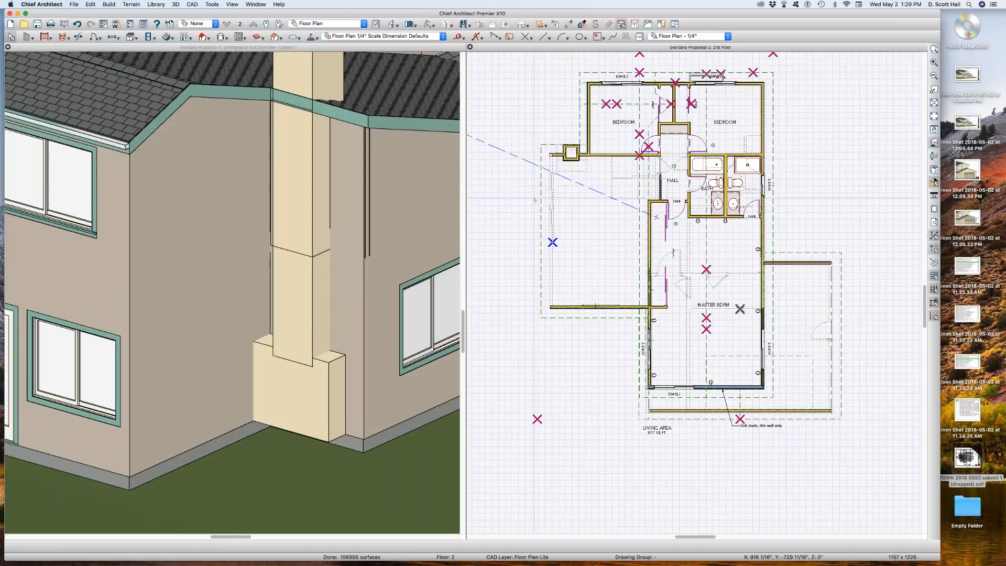
{"action": "scroll", "coordinate": [555, 117], "scroll_direction": "up", "scroll_amount": 2}
{"action": "scroll", "coordinate": [575, 155], "scroll_direction": "up", "scroll_amount": 1}
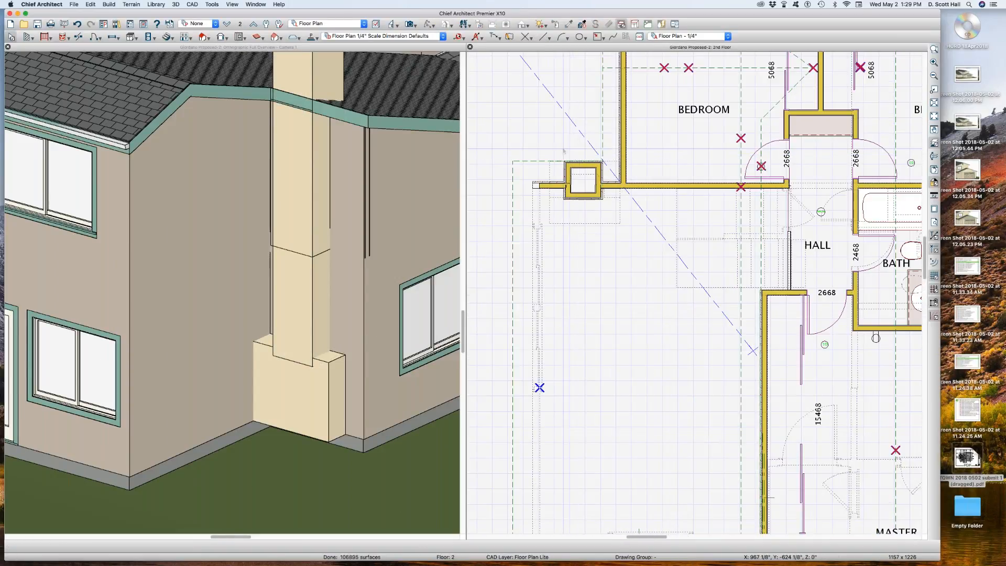
{"action": "left_click", "coordinate": [621, 203]}
{"action": "left_click", "coordinate": [617, 201]}
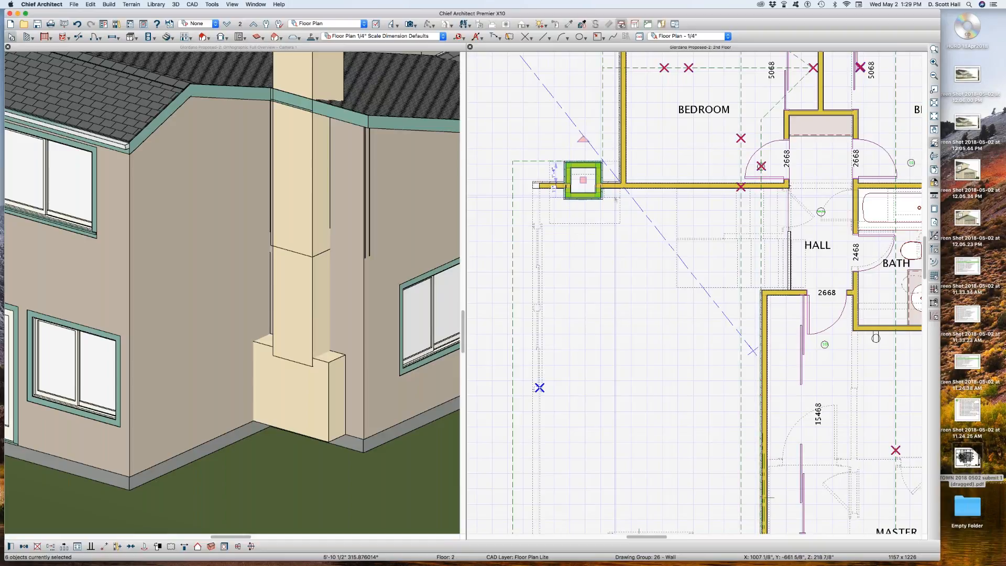
{"action": "key", "text": "Page_Down"}
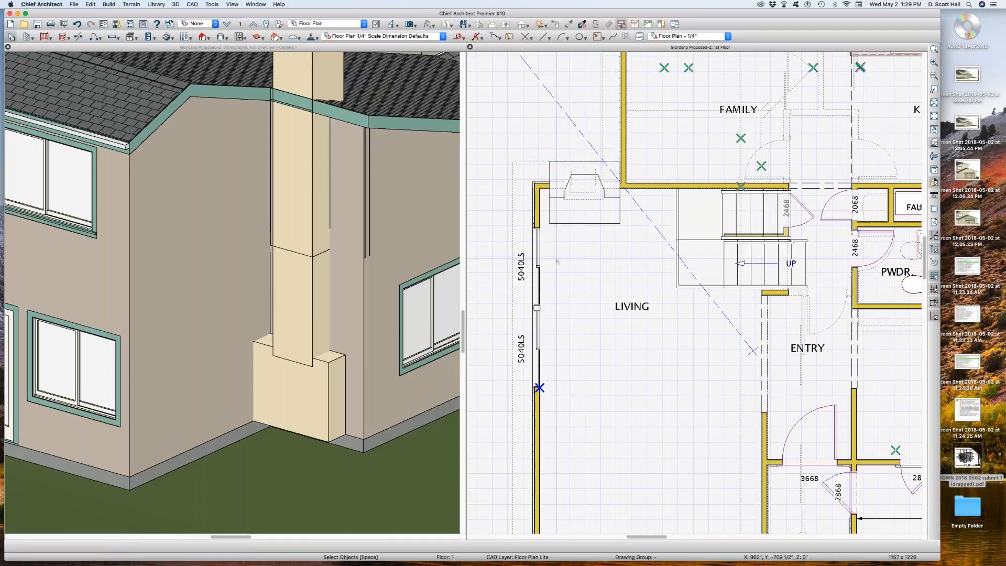
{"action": "left_click", "coordinate": [551, 206]}
{"action": "scroll", "coordinate": [558, 159], "scroll_direction": "up", "scroll_amount": 4}
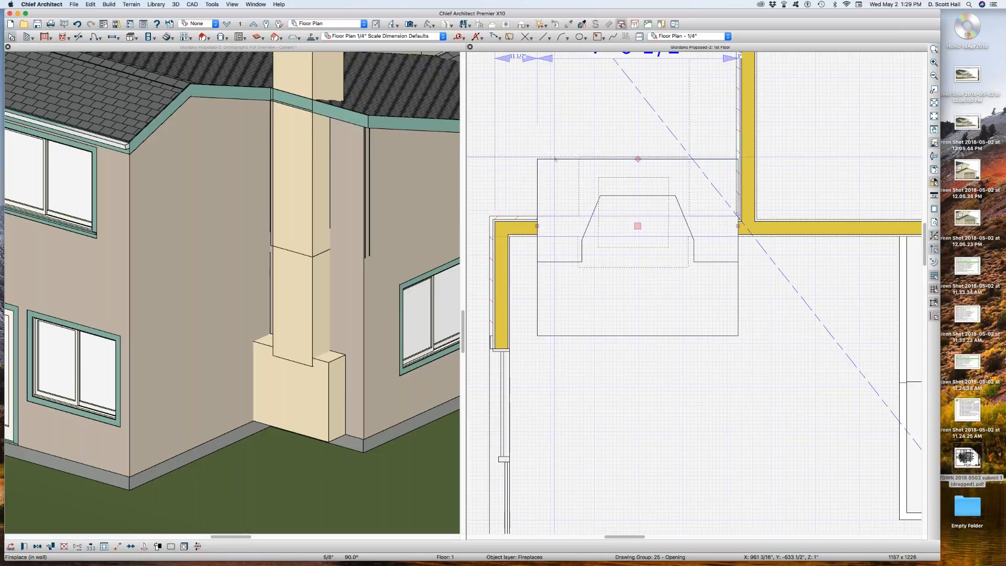
{"action": "scroll", "coordinate": [568, 167], "scroll_direction": "down", "scroll_amount": 2}
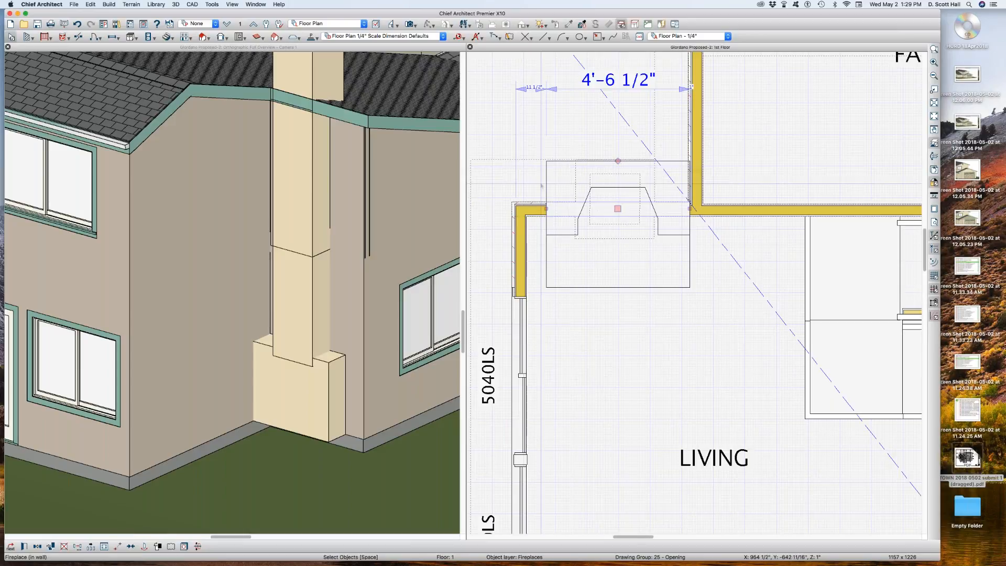
{"action": "left_click", "coordinate": [295, 293]}
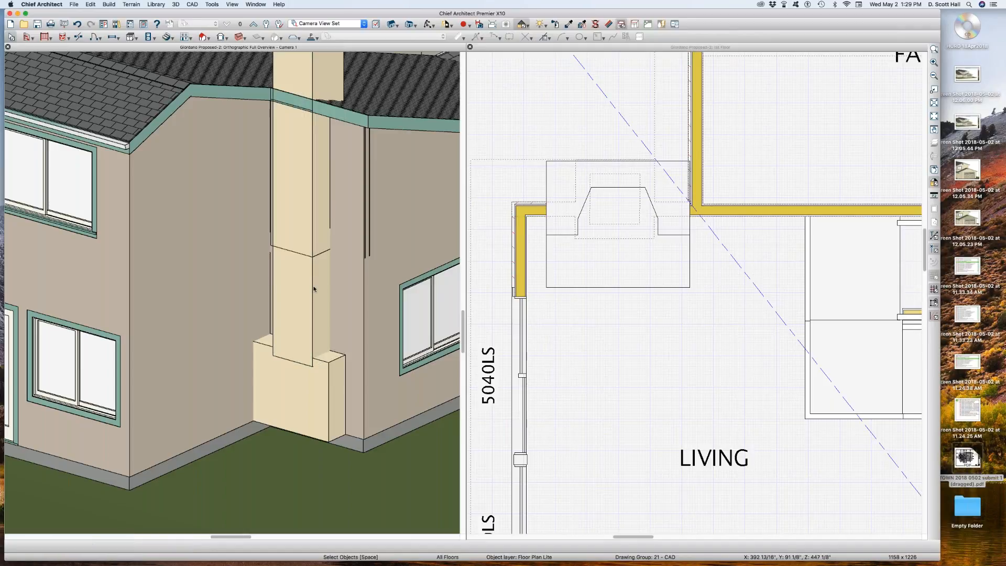
{"action": "scroll", "coordinate": [294, 246], "scroll_direction": "down", "scroll_amount": 3}
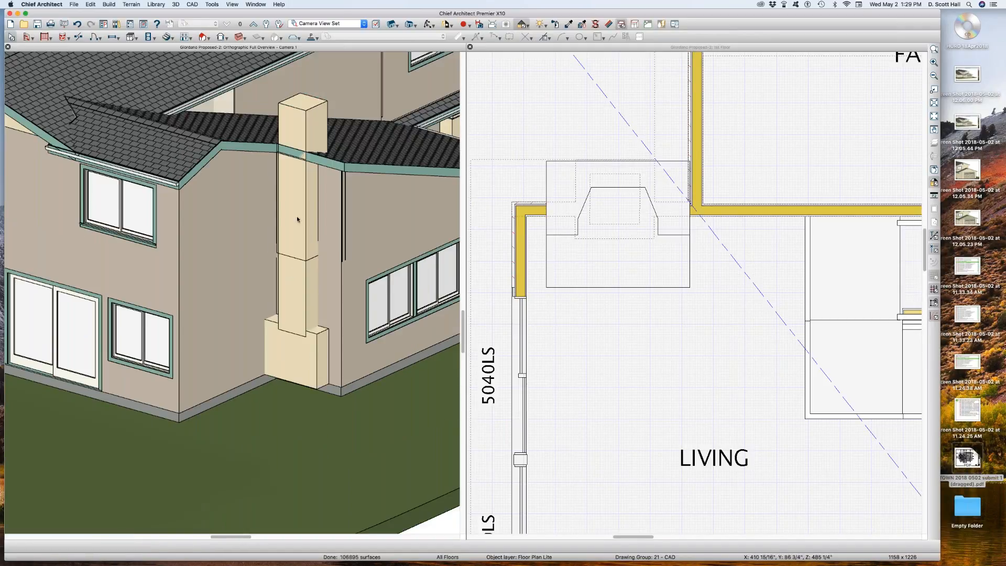
{"action": "left_click", "coordinate": [297, 219]}
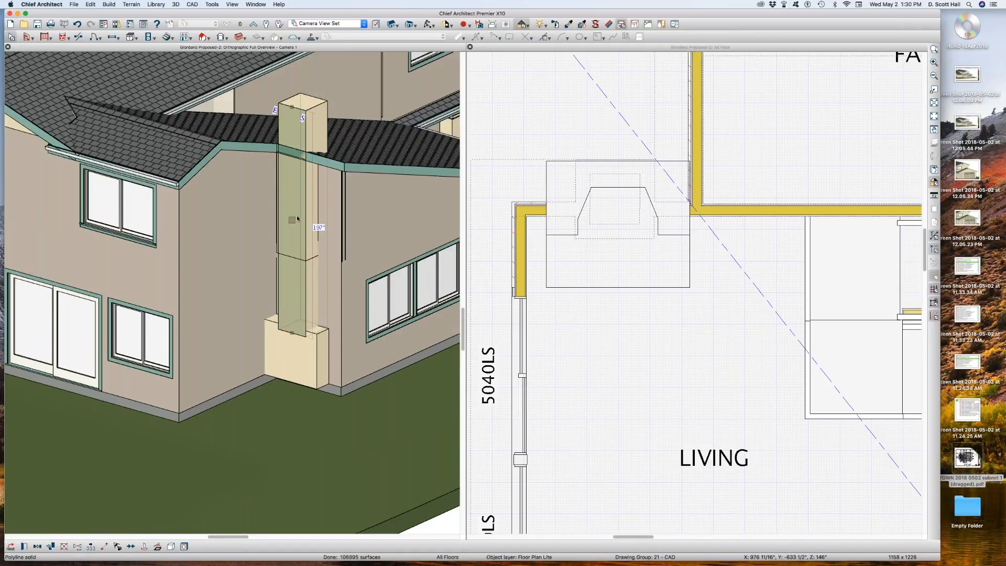
{"action": "left_click", "coordinate": [583, 276]}
{"action": "left_click", "coordinate": [583, 276]}
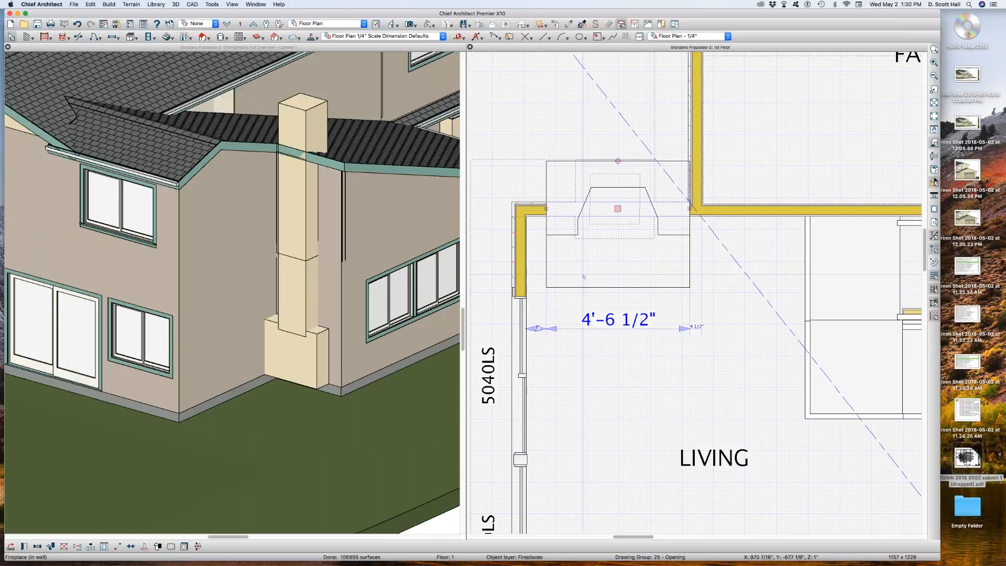
Review the structure, roof, foundation, wall type and railing settings of the second-floor chimney walls.
{"action": "key", "text": "Page_Up"}
{"action": "left_click", "coordinate": [603, 205]}
{"action": "left_click_drag", "start_coordinate": [538, 131], "coordinate": [652, 286]}
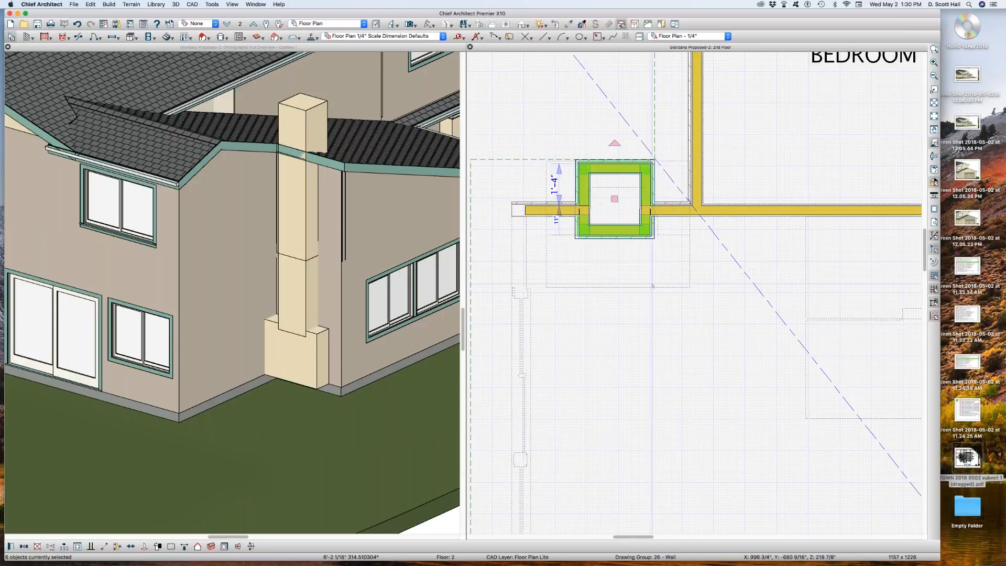
{"action": "double_click", "coordinate": [619, 220]}
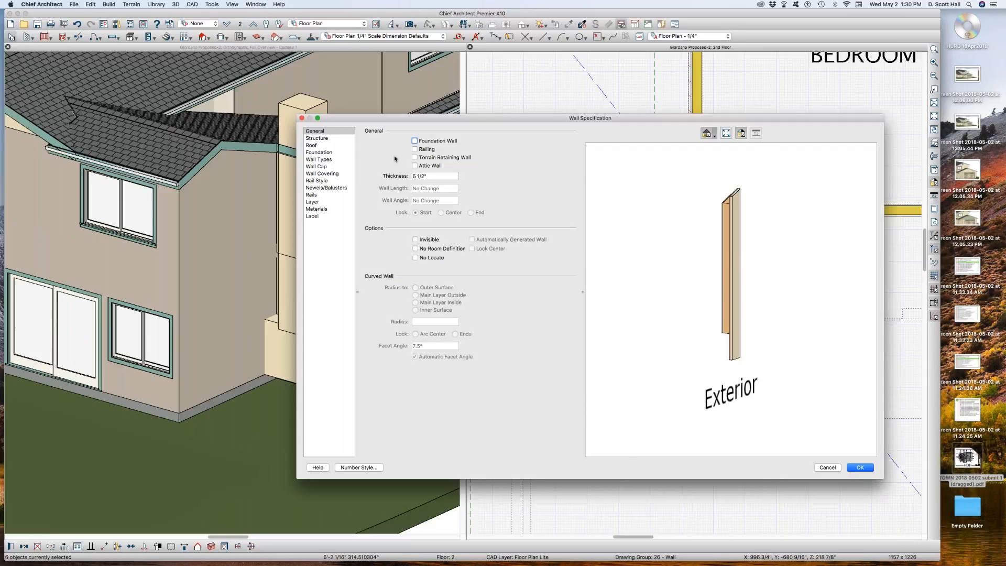
{"action": "left_click", "coordinate": [321, 138]}
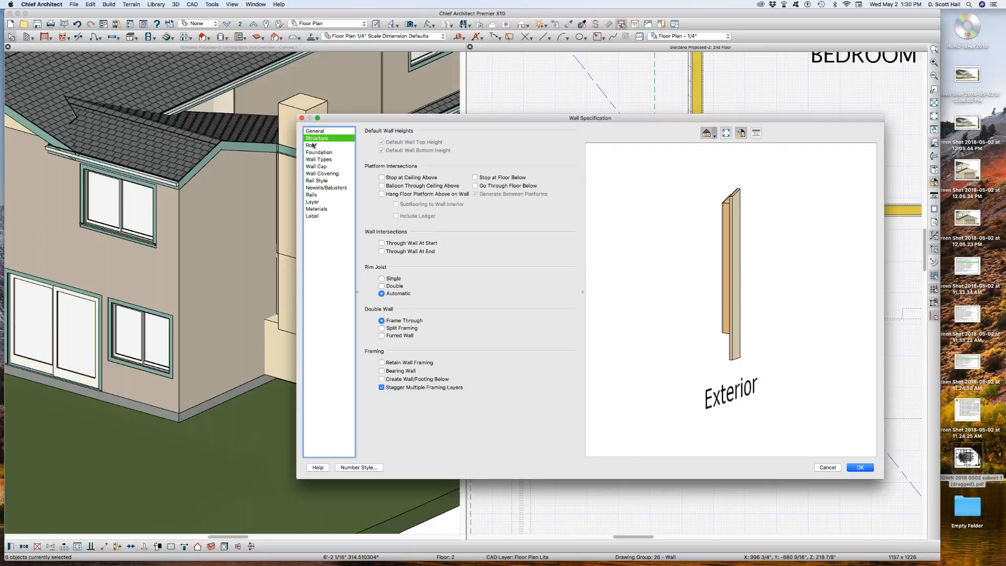
{"action": "left_click", "coordinate": [314, 146]}
{"action": "left_click", "coordinate": [318, 152]}
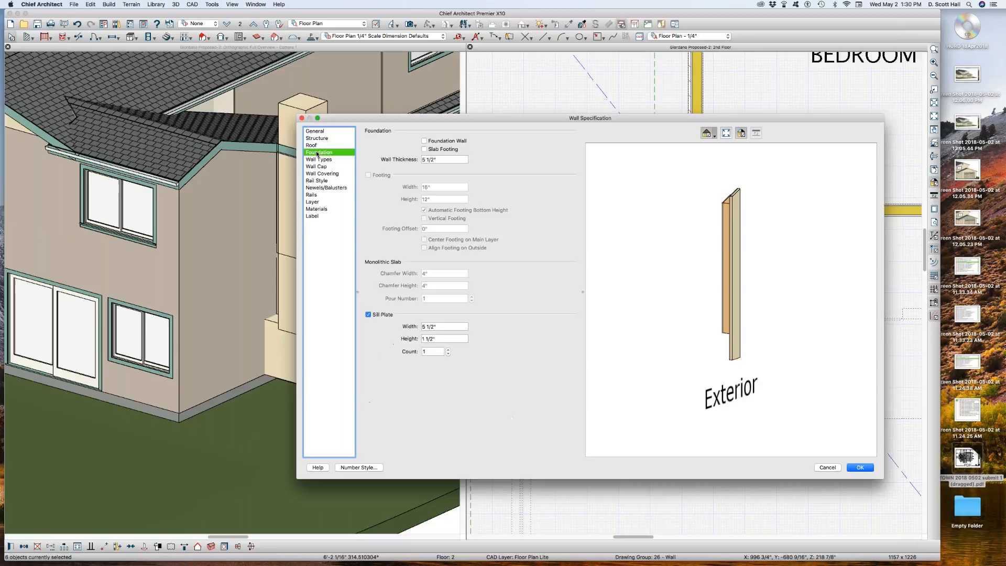
{"action": "left_click", "coordinate": [321, 159]}
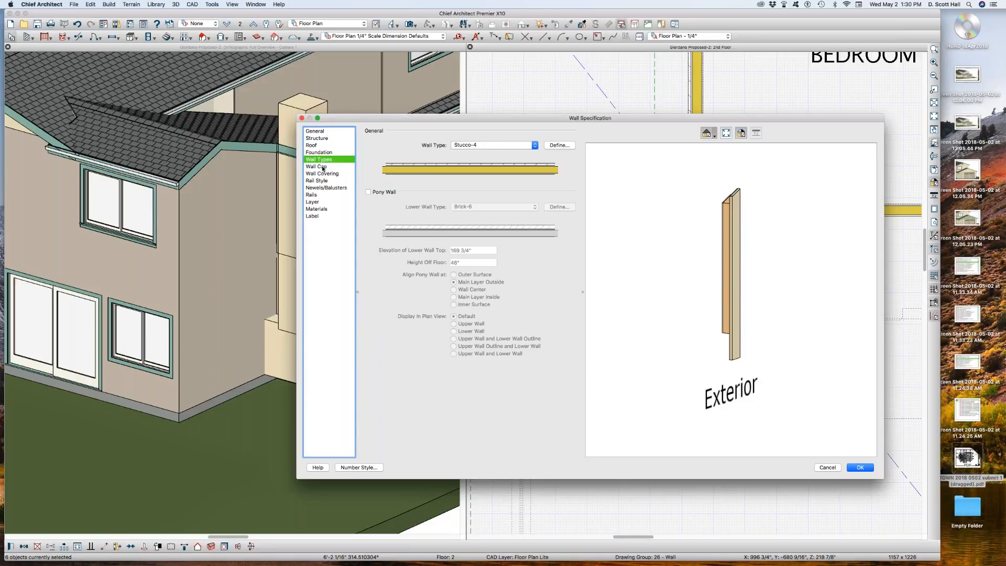
{"action": "left_click", "coordinate": [323, 167]}
{"action": "left_click", "coordinate": [327, 174]}
{"action": "left_click", "coordinate": [328, 181]}
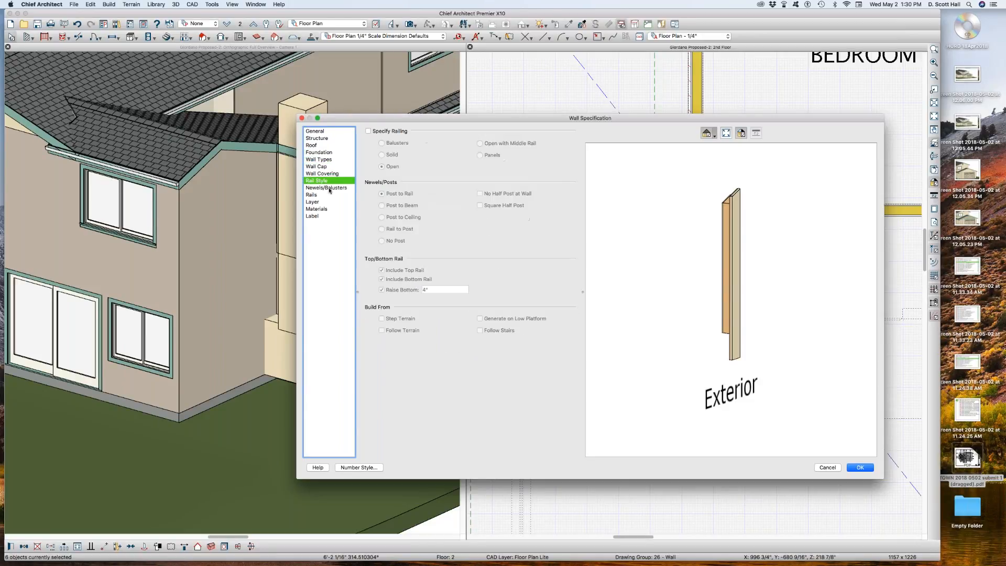
{"action": "left_click", "coordinate": [329, 194]}
{"action": "left_click", "coordinate": [314, 131]}
{"action": "key", "text": "Escape"}
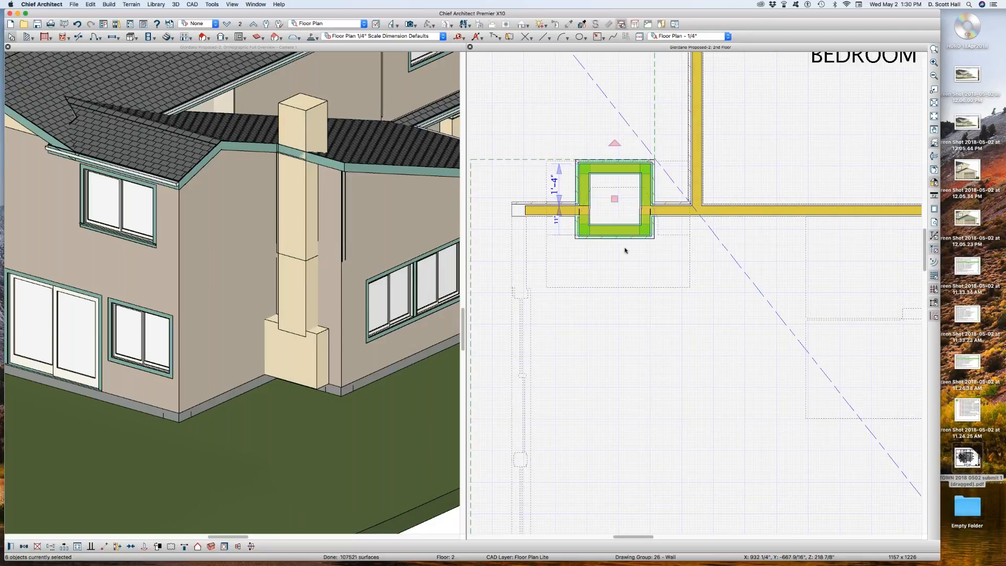
Check the chimney above the roof in a temporary full camera view aimed from the open area.
{"action": "left_click", "coordinate": [647, 273]}
{"action": "scroll", "coordinate": [647, 272], "scroll_direction": "down", "scroll_amount": 5}
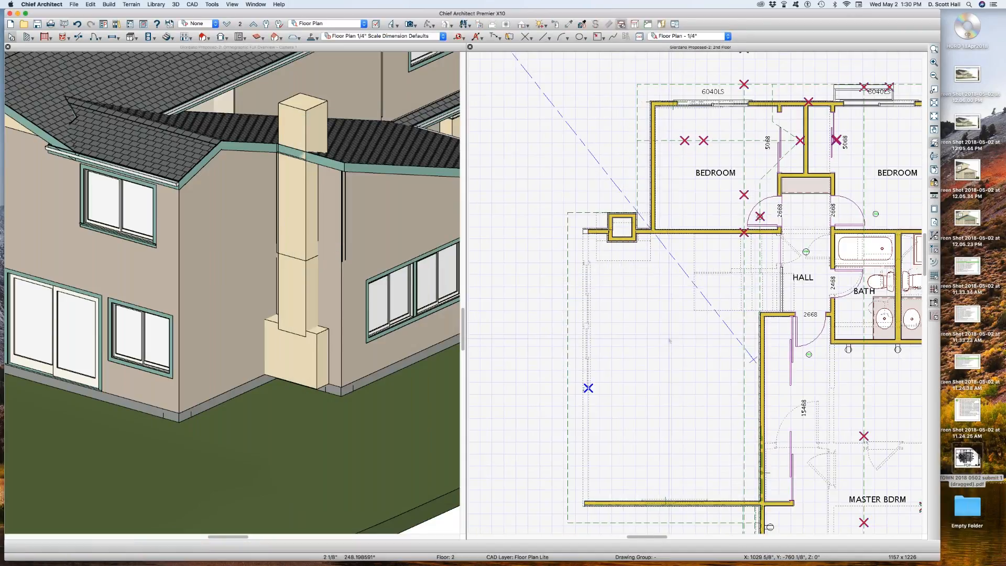
{"action": "key", "text": "c"}
{"action": "left_click_drag", "start_coordinate": [700, 404], "coordinate": [637, 246]}
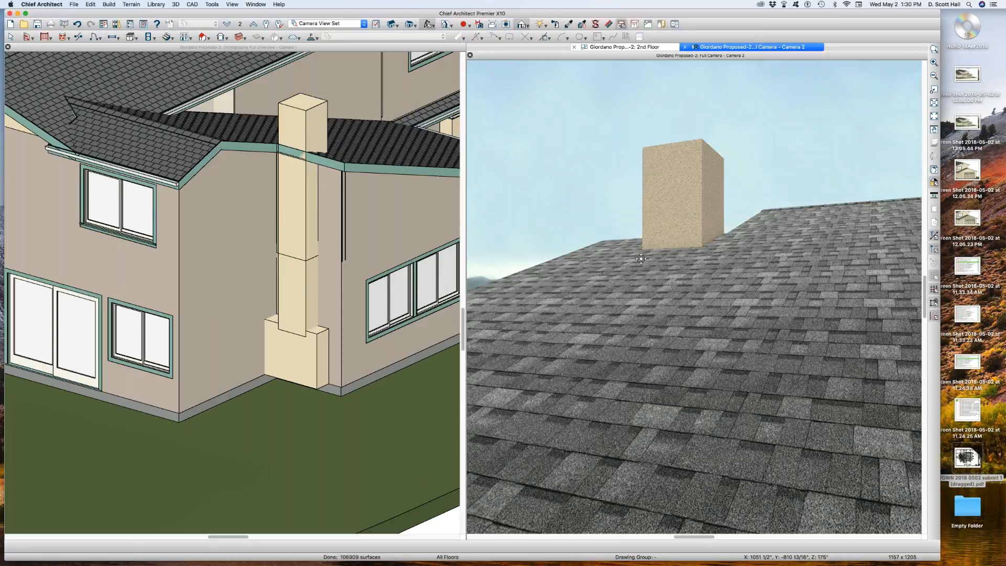
{"action": "scroll", "coordinate": [640, 259], "scroll_direction": "down", "scroll_amount": 3}
{"action": "key", "text": "super+w"}
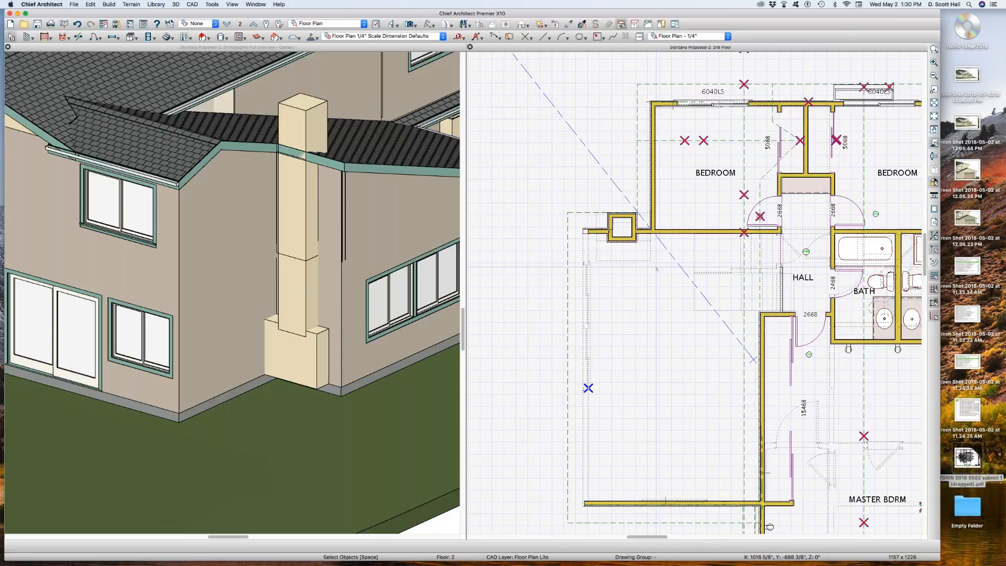
Inspect the Living room walls around the fireplace in a temporary first-floor perspective overview.
{"action": "key", "text": "Page_Down"}
{"action": "left_click", "coordinate": [670, 325]}
{"action": "key", "text": "Escape"}
{"action": "key", "text": "shift+o"}
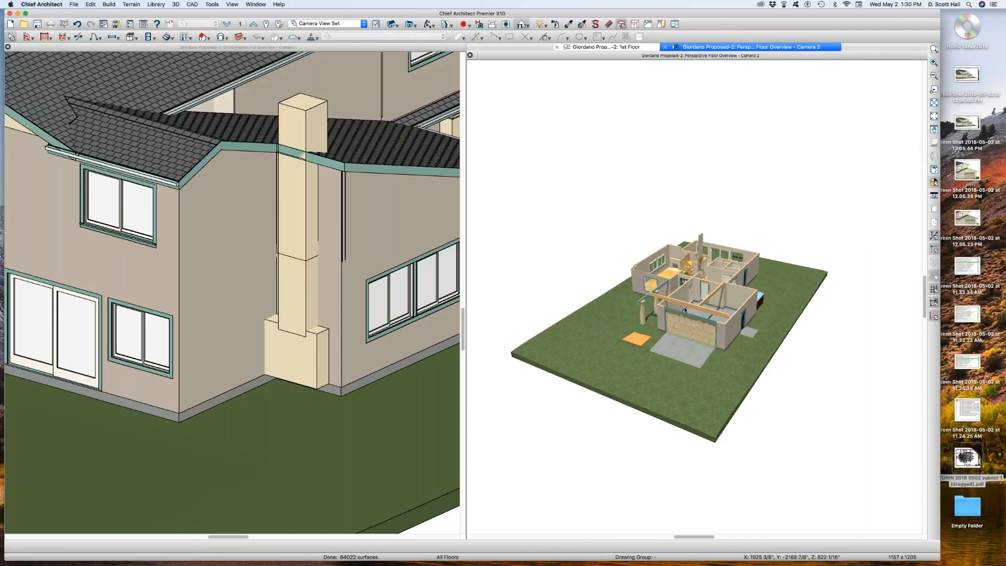
{"action": "scroll", "coordinate": [671, 259], "scroll_direction": "up", "scroll_amount": 6}
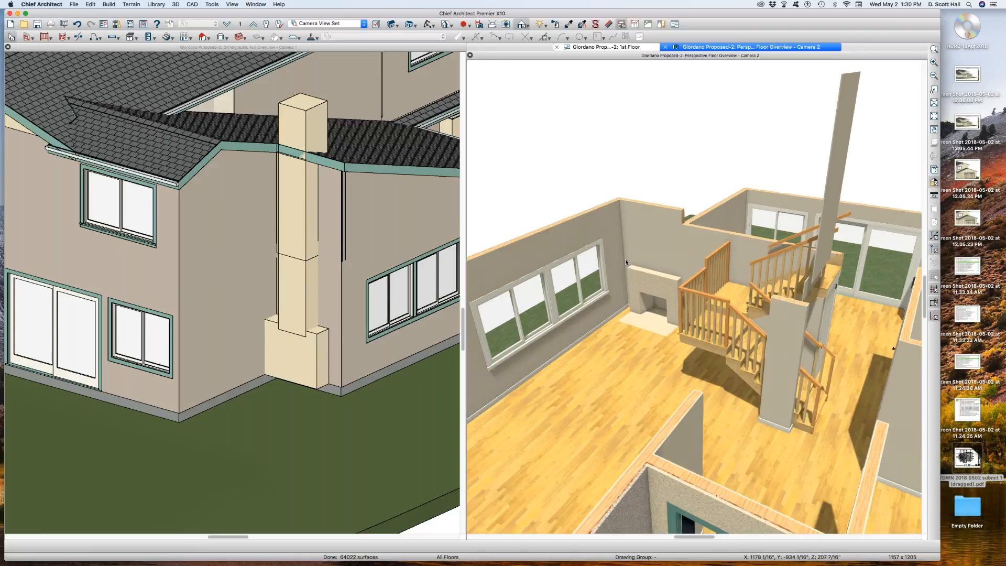
{"action": "scroll", "coordinate": [624, 259], "scroll_direction": "up", "scroll_amount": 5}
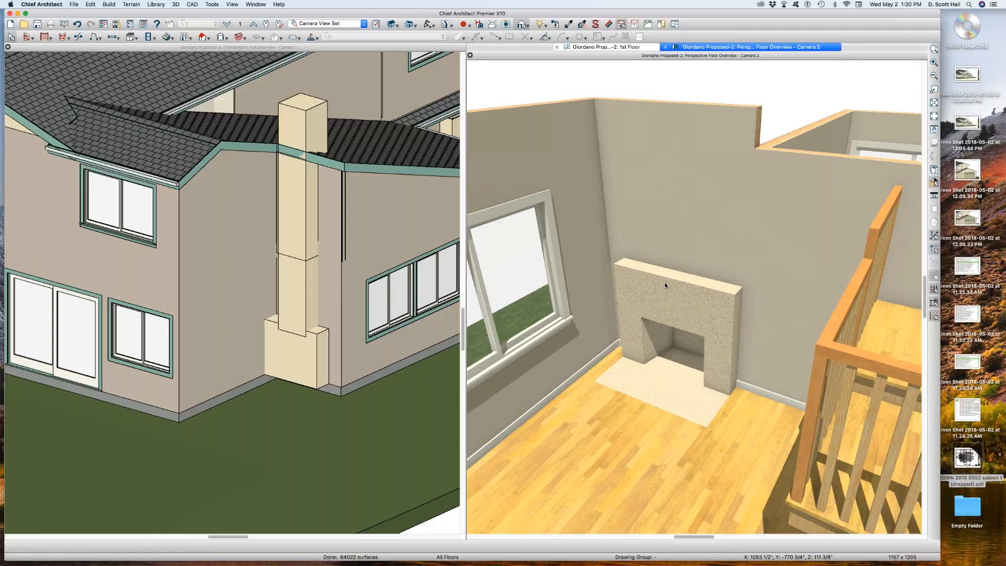
{"action": "key", "text": "super+w"}
Designate the front wall of the open area on the second floor as an attic wall.
{"action": "scroll", "coordinate": [647, 240], "scroll_direction": "down", "scroll_amount": 5}
{"action": "scroll", "coordinate": [728, 259], "scroll_direction": "up", "scroll_amount": 3}
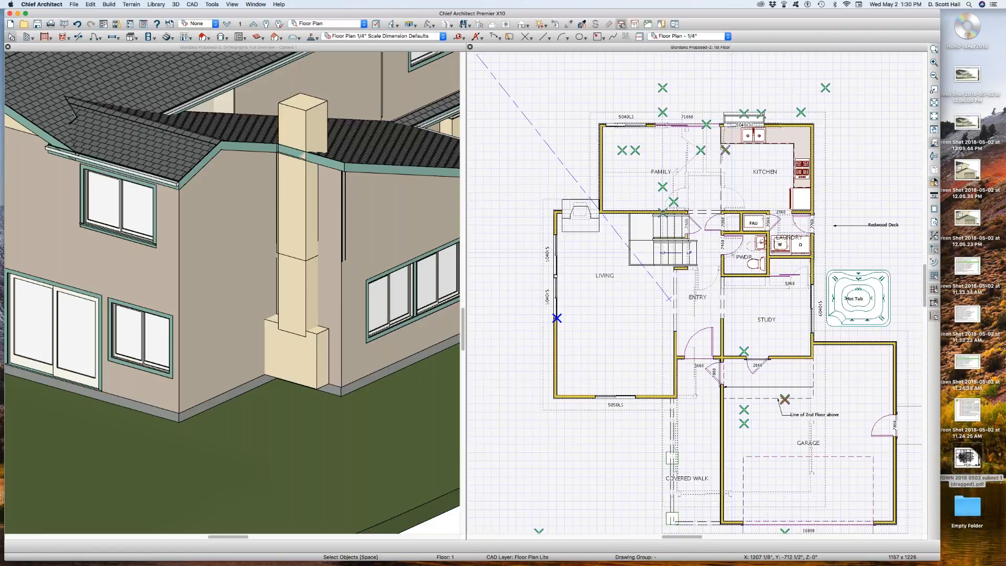
{"action": "scroll", "coordinate": [742, 186], "scroll_direction": "up", "scroll_amount": 2}
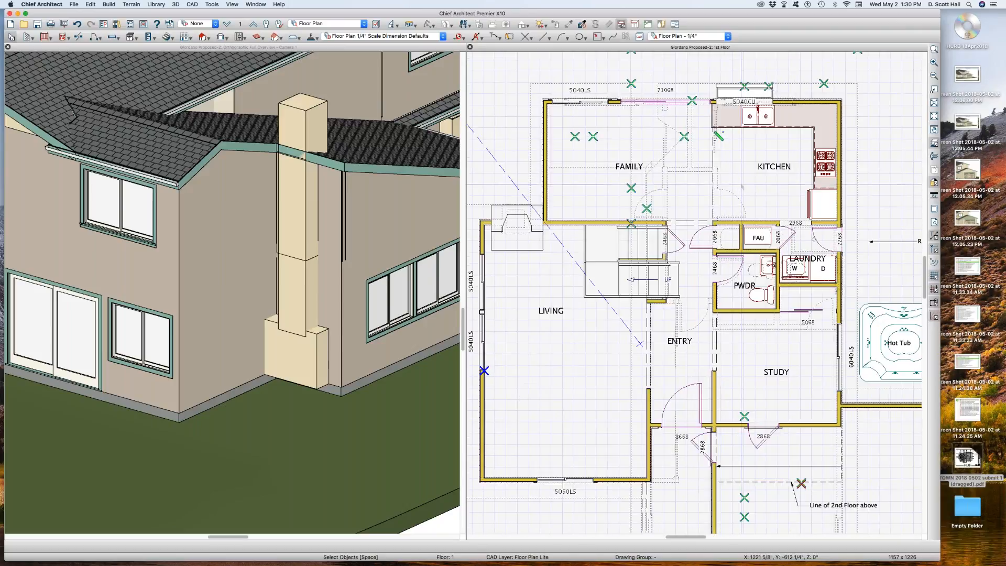
{"action": "scroll", "coordinate": [742, 187], "scroll_direction": "down", "scroll_amount": 2}
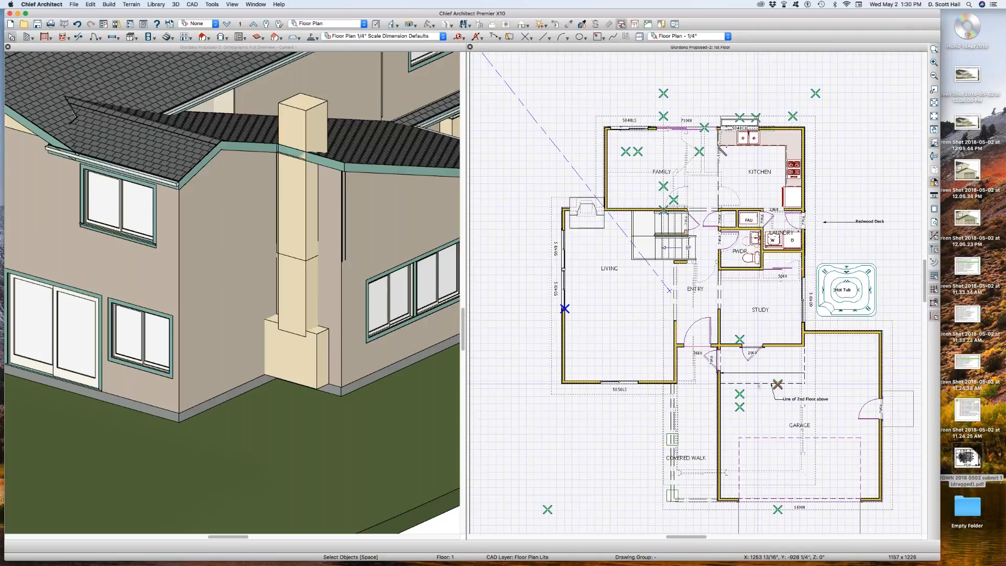
{"action": "scroll", "coordinate": [758, 386], "scroll_direction": "up", "scroll_amount": 2}
{"action": "scroll", "coordinate": [757, 386], "scroll_direction": "down", "scroll_amount": 2}
{"action": "key", "text": "Page_Up"}
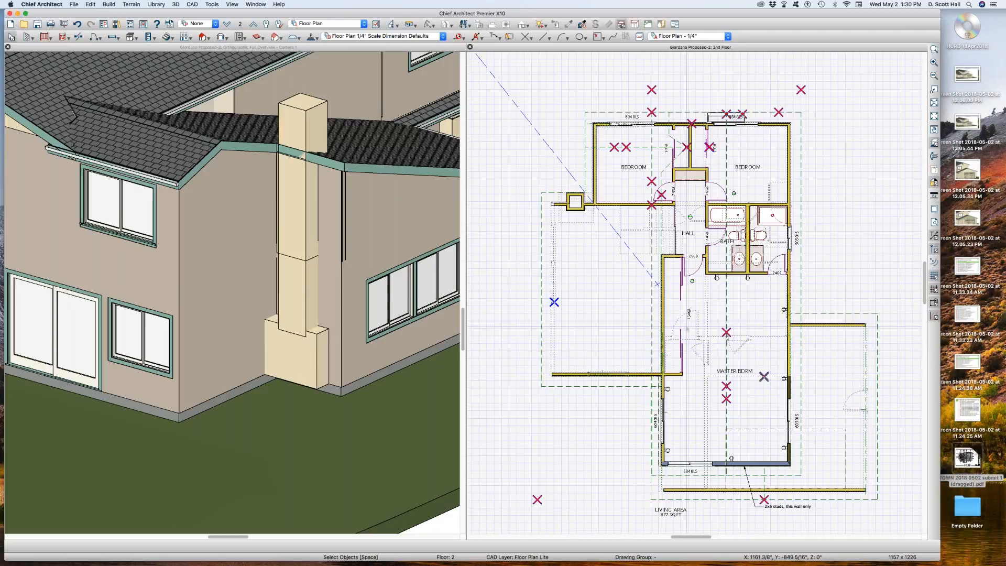
{"action": "left_click", "coordinate": [574, 375]}
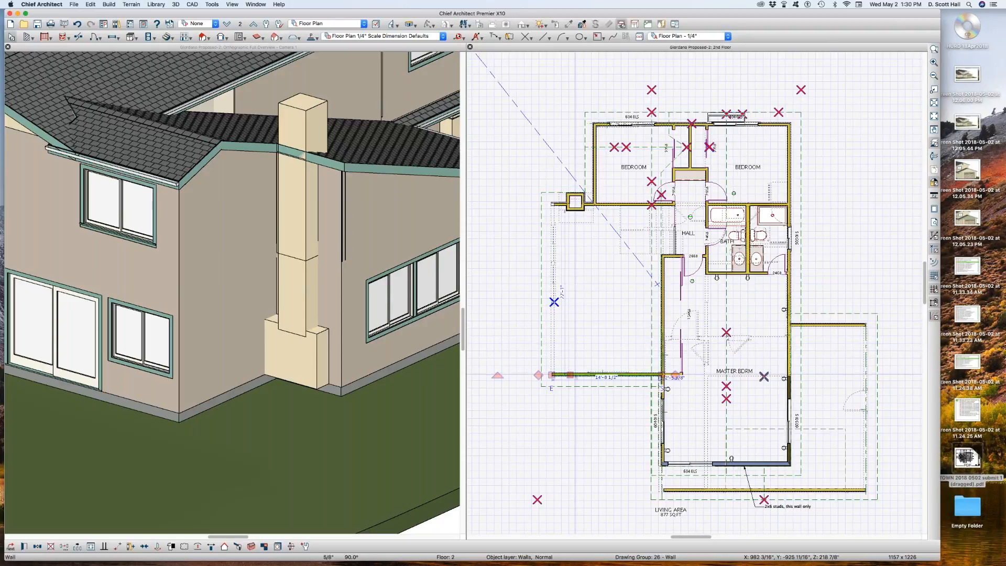
{"action": "double_click", "coordinate": [574, 375]}
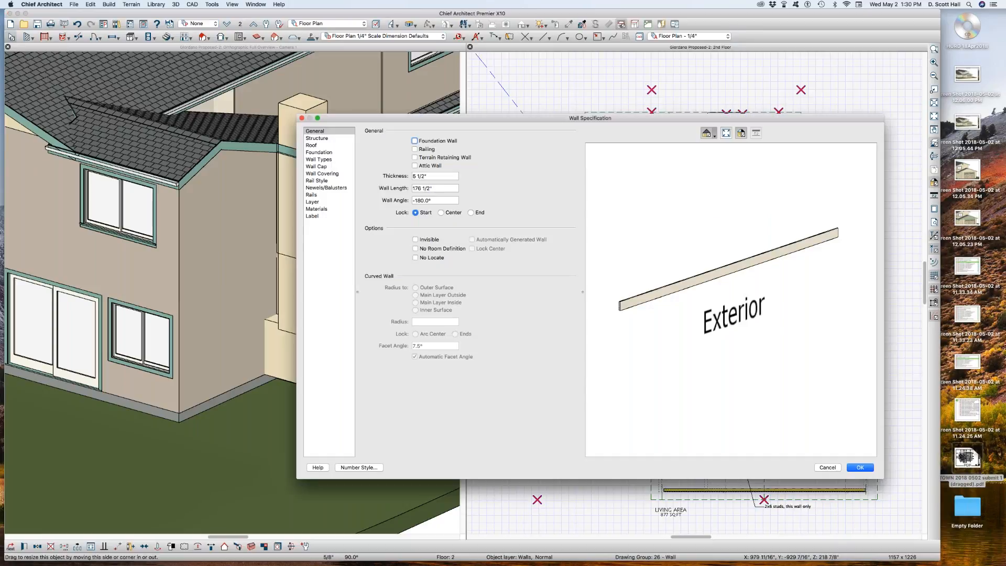
{"action": "left_click", "coordinate": [315, 139]}
{"action": "left_click", "coordinate": [313, 152]}
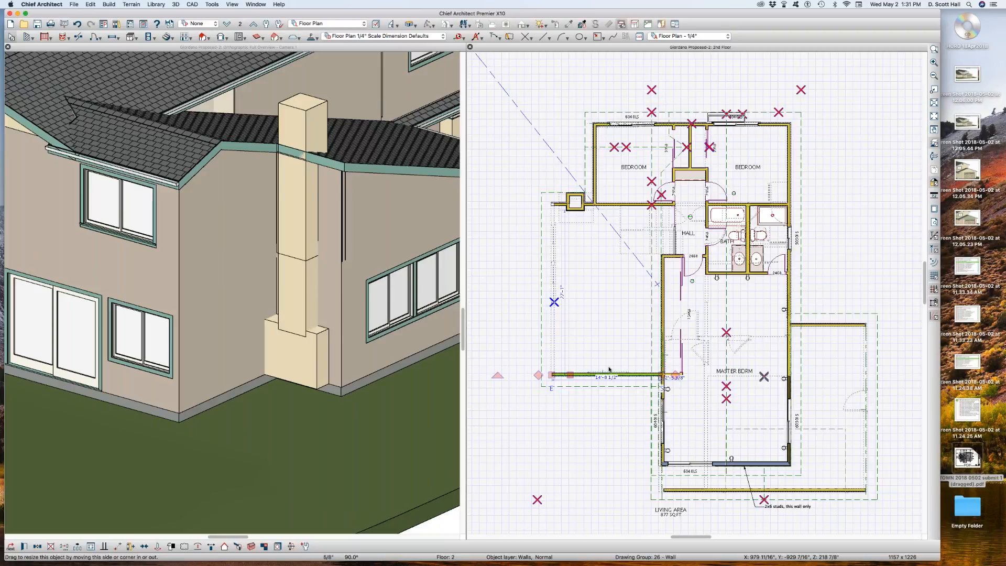
{"action": "left_click", "coordinate": [624, 374]}
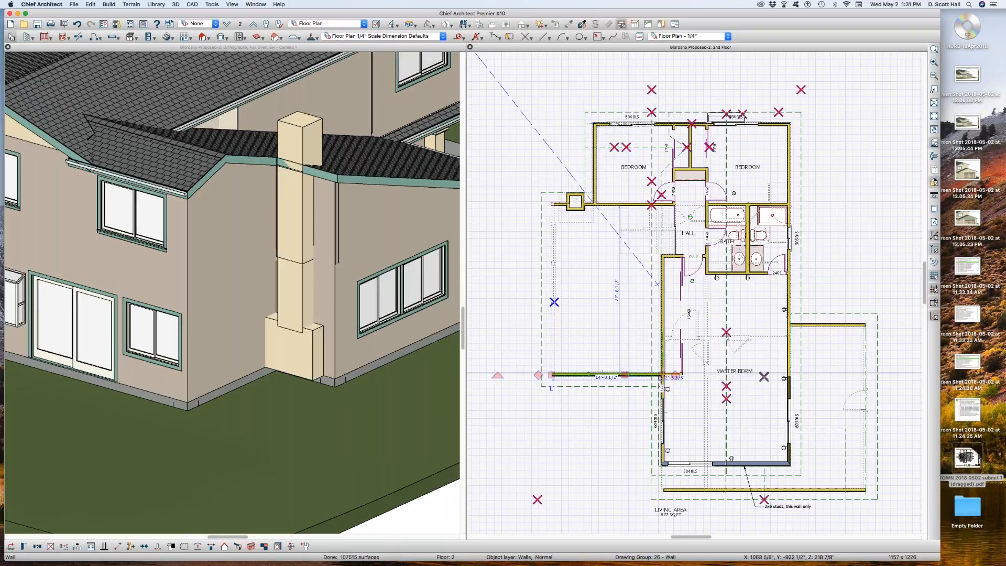
{"action": "double_click", "coordinate": [624, 374]}
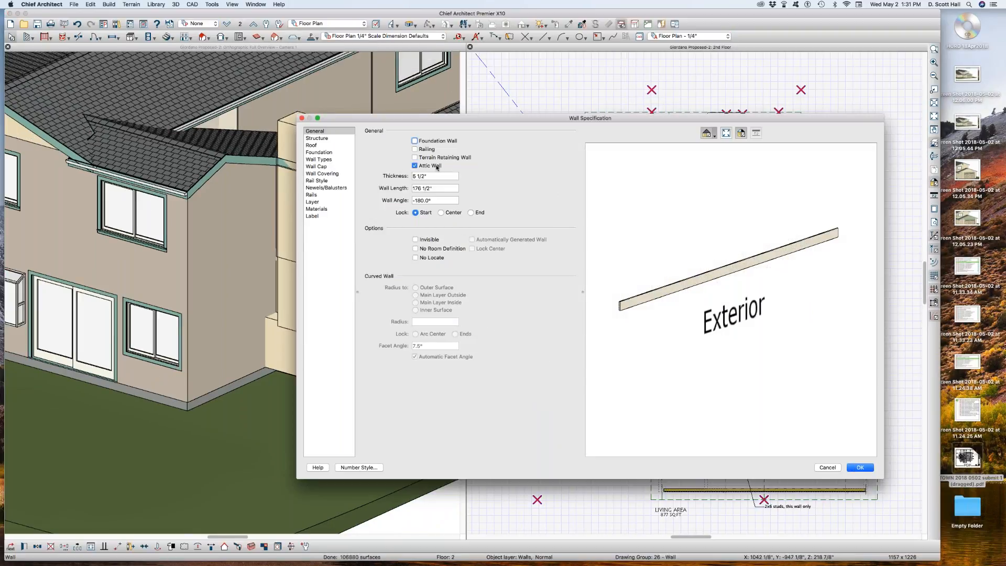
{"action": "key", "text": "Return"}
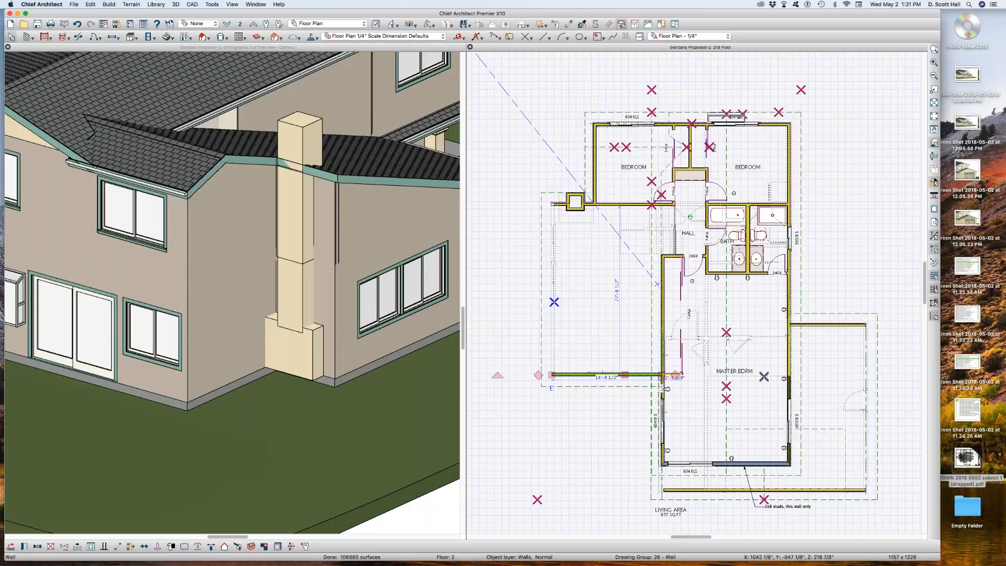
Examine the front attic wall's junction with the master bedroom wall in plan and the house's front exterior in the 3D overview.
{"action": "left_click", "coordinate": [393, 236]}
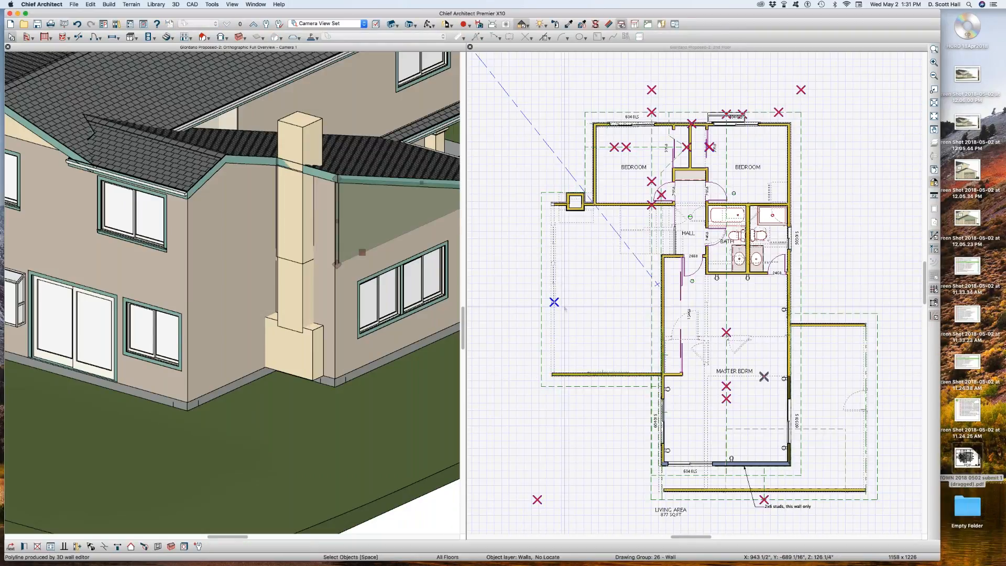
{"action": "left_click", "coordinate": [624, 375]}
{"action": "scroll", "coordinate": [624, 377], "scroll_direction": "up", "scroll_amount": 3}
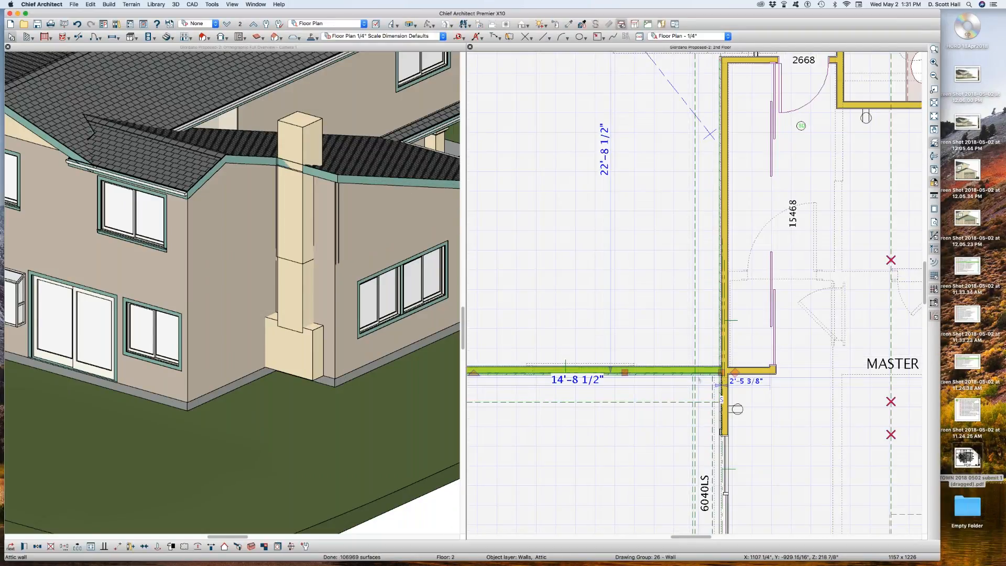
{"action": "scroll", "coordinate": [714, 369], "scroll_direction": "up", "scroll_amount": 3}
{"action": "scroll", "coordinate": [712, 369], "scroll_direction": "down", "scroll_amount": 3}
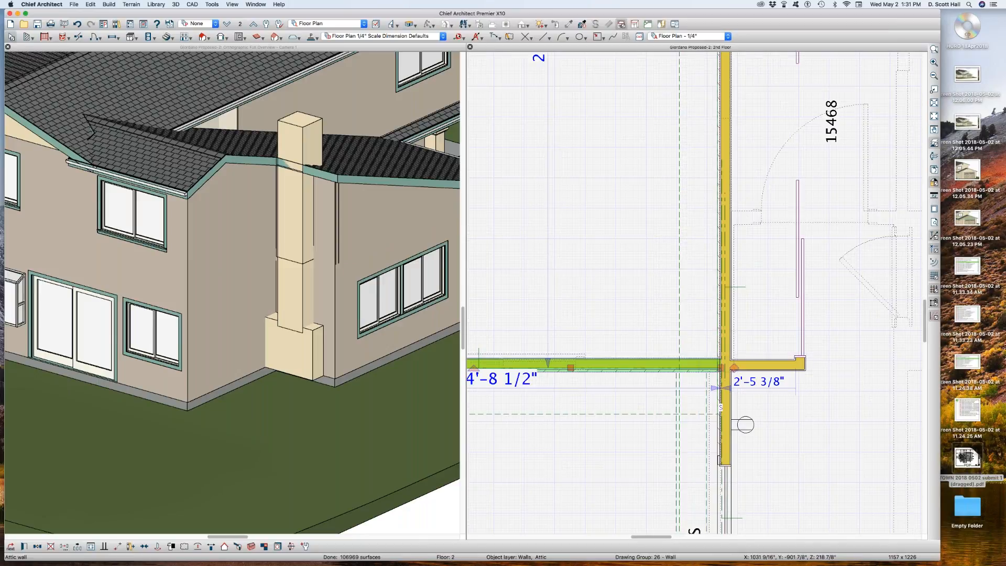
{"action": "left_click", "coordinate": [208, 246]}
{"action": "scroll", "coordinate": [209, 249], "scroll_direction": "down", "scroll_amount": 3}
{"action": "middle_click_drag", "start_coordinate": [202, 263], "coordinate": [185, 211]}
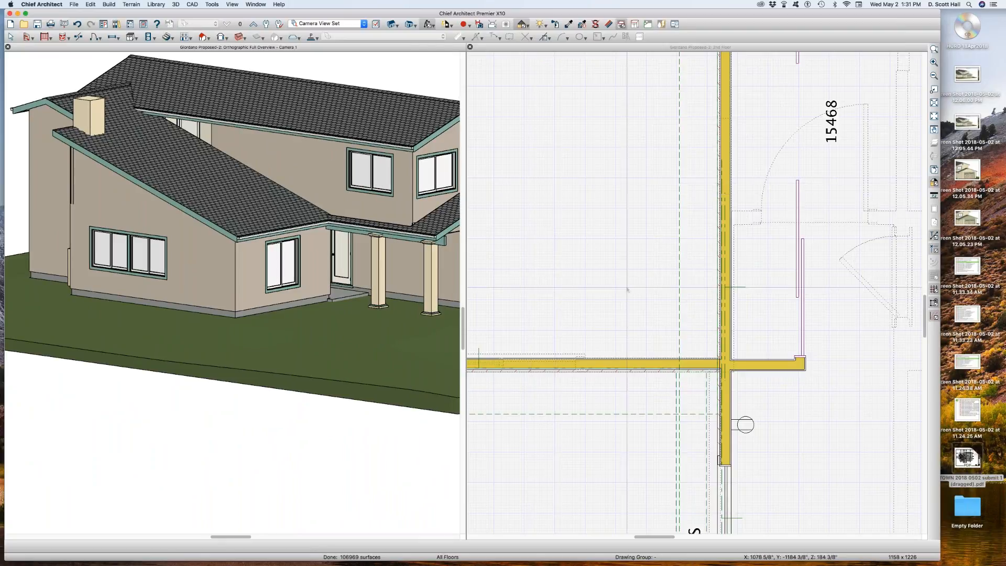
Shift the break in the master bedroom wall beside the open area, shortening the upper wall section to 14'-1 13/16".
{"action": "left_click", "coordinate": [664, 363]}
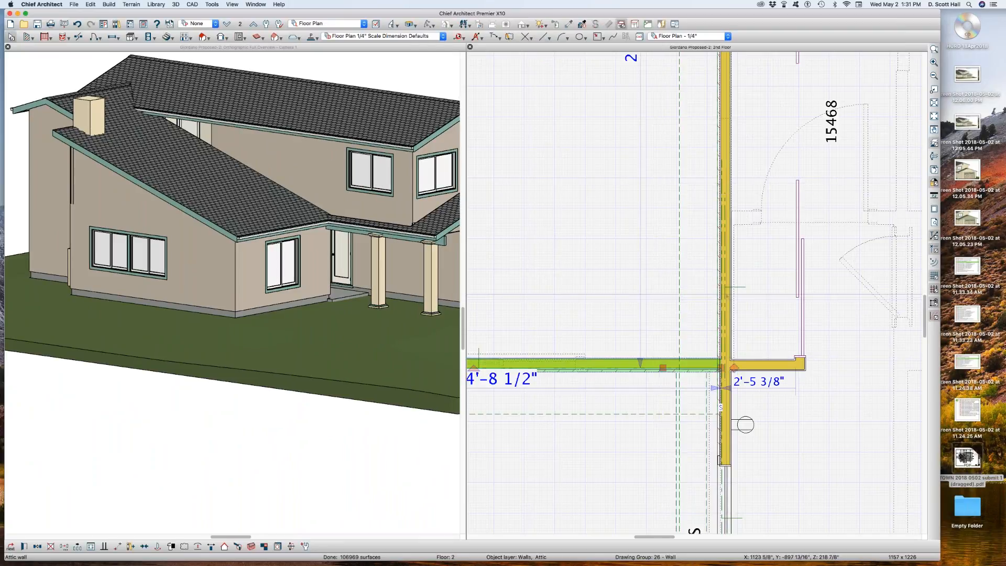
{"action": "left_click", "coordinate": [724, 295]}
{"action": "left_click", "coordinate": [724, 394]}
{"action": "scroll", "coordinate": [769, 343], "scroll_direction": "down", "scroll_amount": 2}
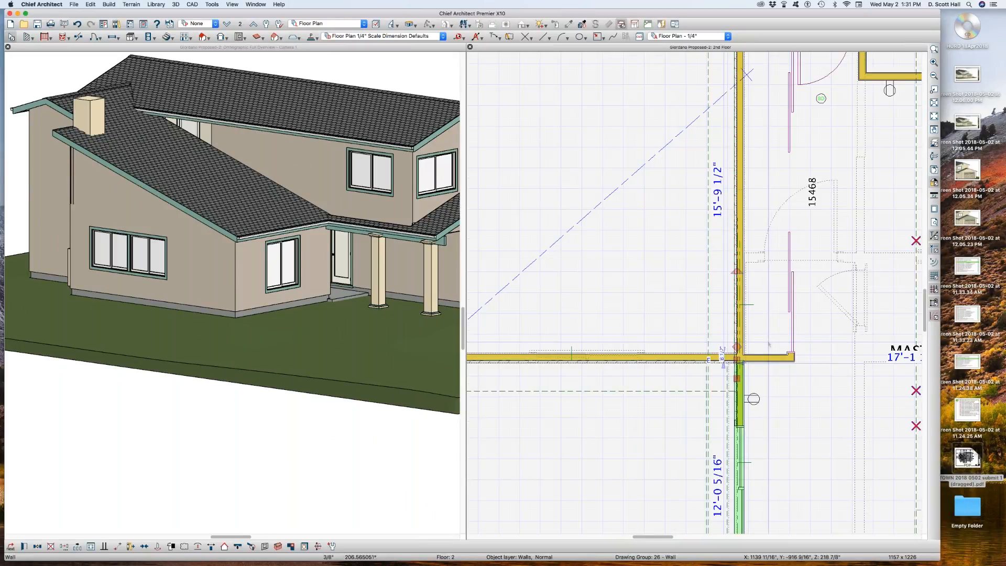
{"action": "left_click_drag", "start_coordinate": [735, 347], "coordinate": [736, 320]}
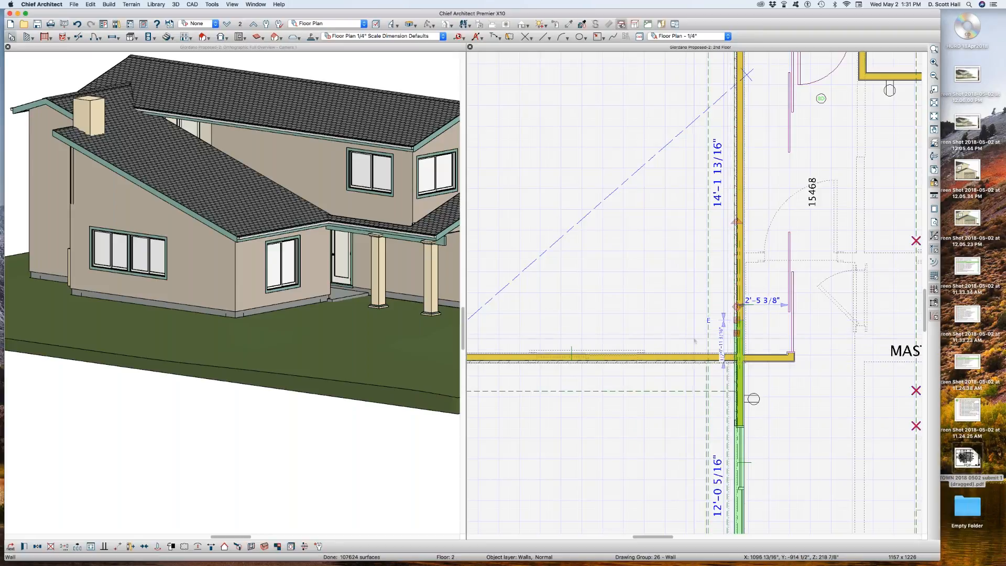
{"action": "scroll", "coordinate": [723, 319], "scroll_direction": "up", "scroll_amount": 5}
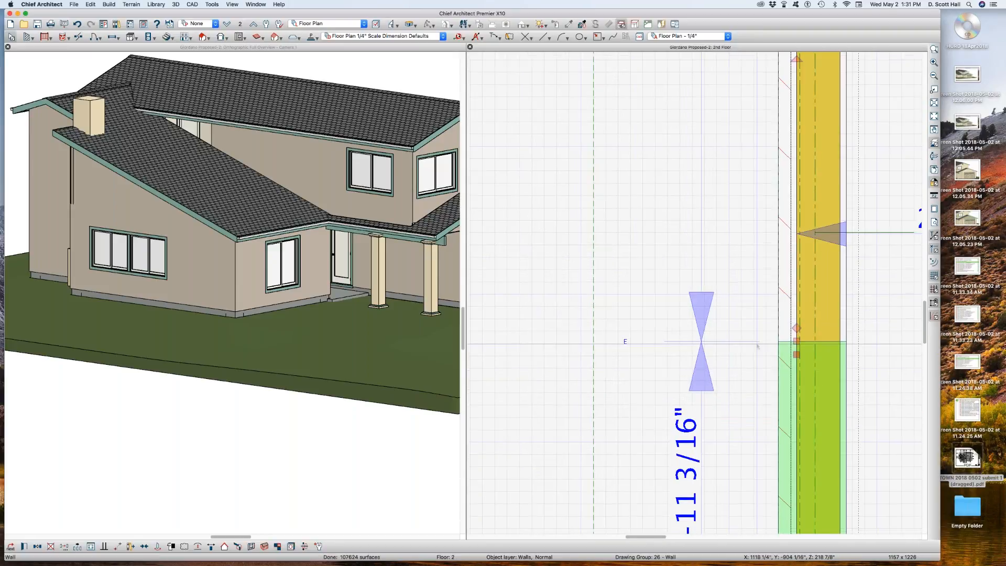
{"action": "scroll", "coordinate": [784, 371], "scroll_direction": "down", "scroll_amount": 5}
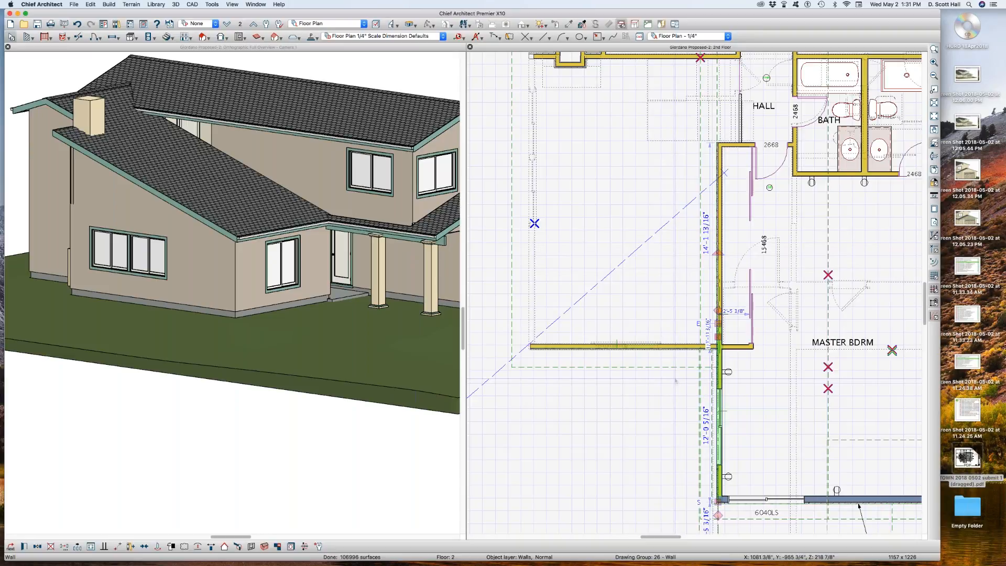
{"action": "scroll", "coordinate": [675, 380], "scroll_direction": "down", "scroll_amount": 2}
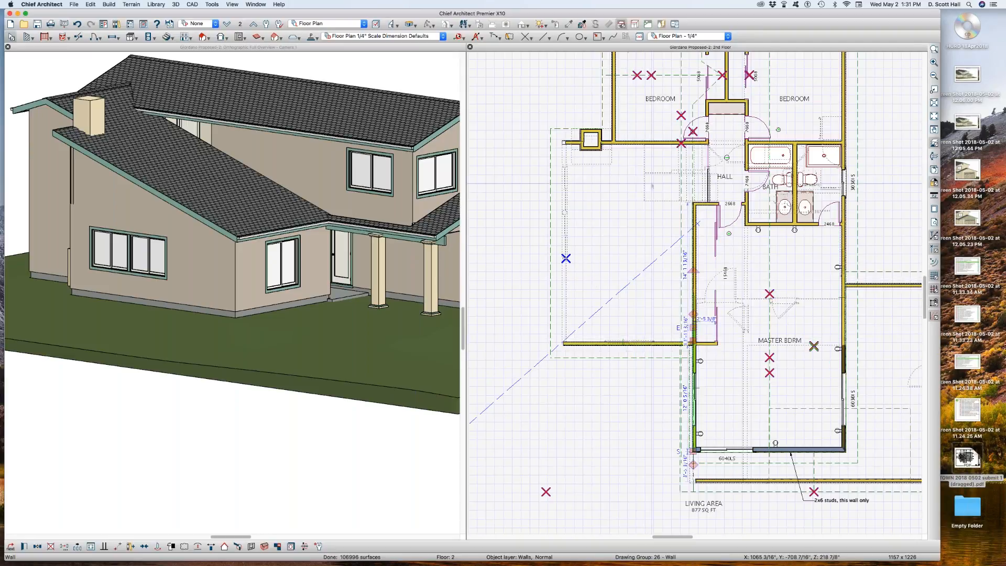
Enable Roof Cuts Wall at Bottom for the master bedroom wall section bordering the open area.
{"action": "scroll", "coordinate": [216, 142], "scroll_direction": "up", "scroll_amount": 3}
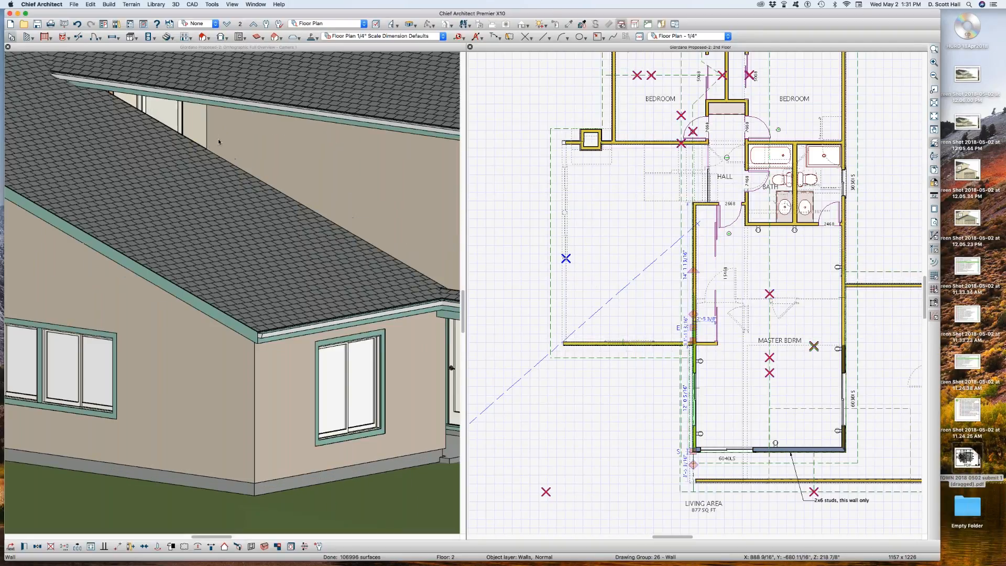
{"action": "left_click", "coordinate": [216, 131]}
{"action": "key", "text": "Tab"}
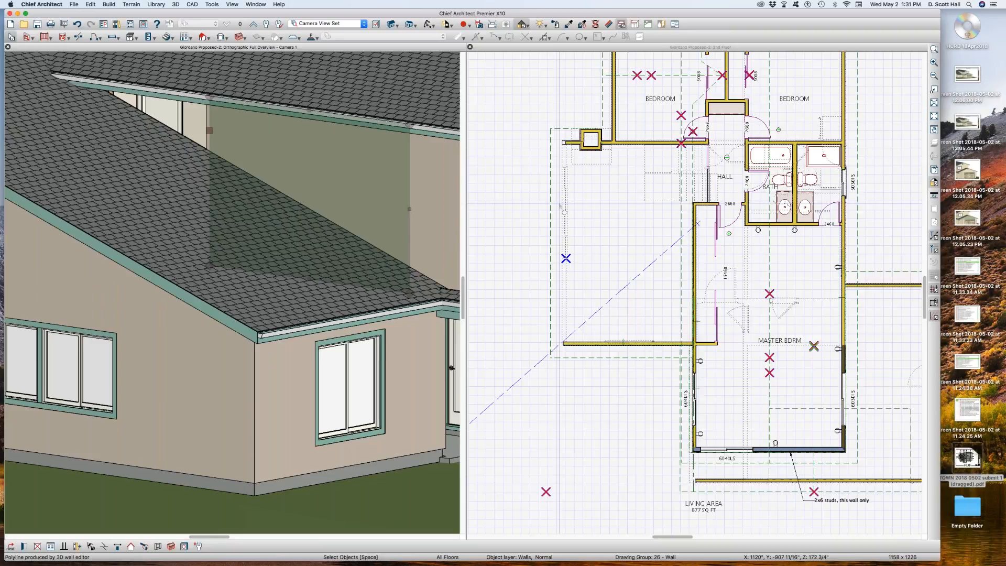
{"action": "left_click", "coordinate": [632, 264]}
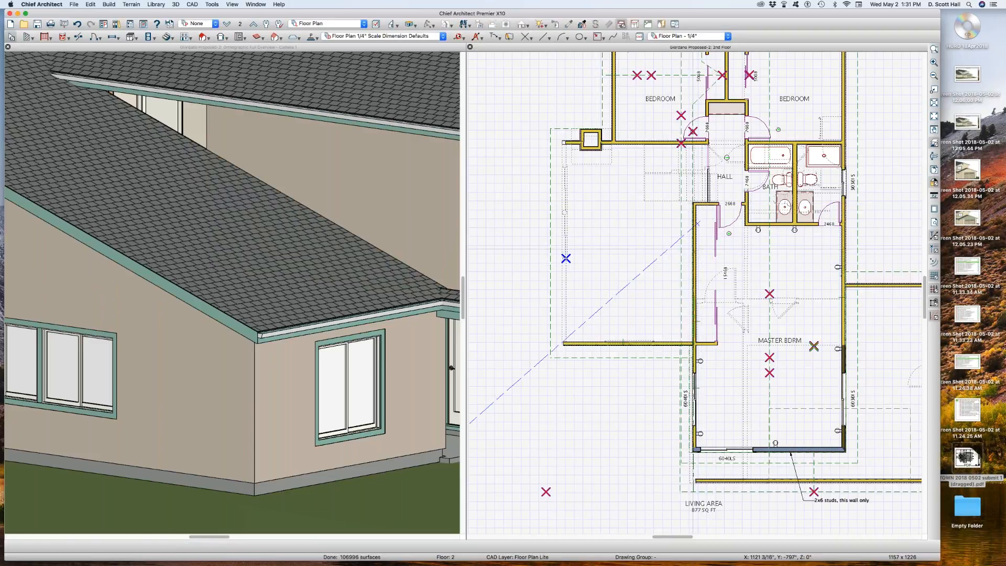
{"action": "scroll", "coordinate": [692, 254], "scroll_direction": "up", "scroll_amount": 2}
{"action": "left_click", "coordinate": [697, 350]}
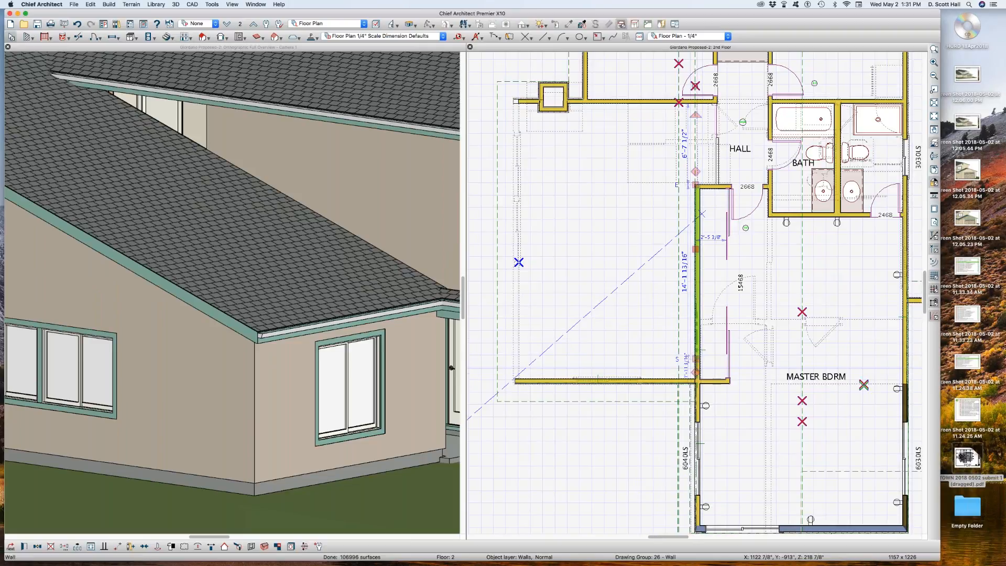
{"action": "double_click", "coordinate": [697, 390]}
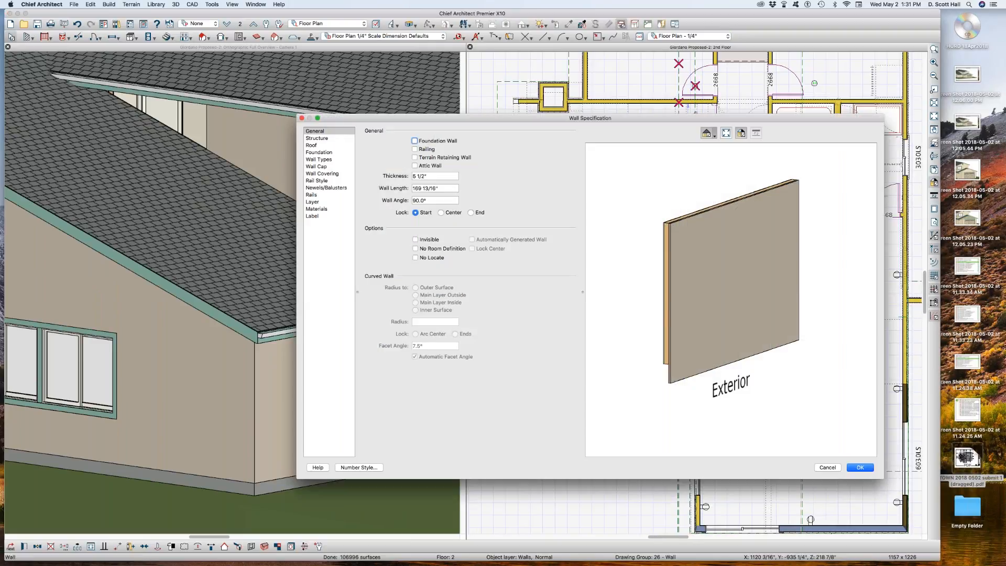
{"action": "left_click", "coordinate": [314, 145]}
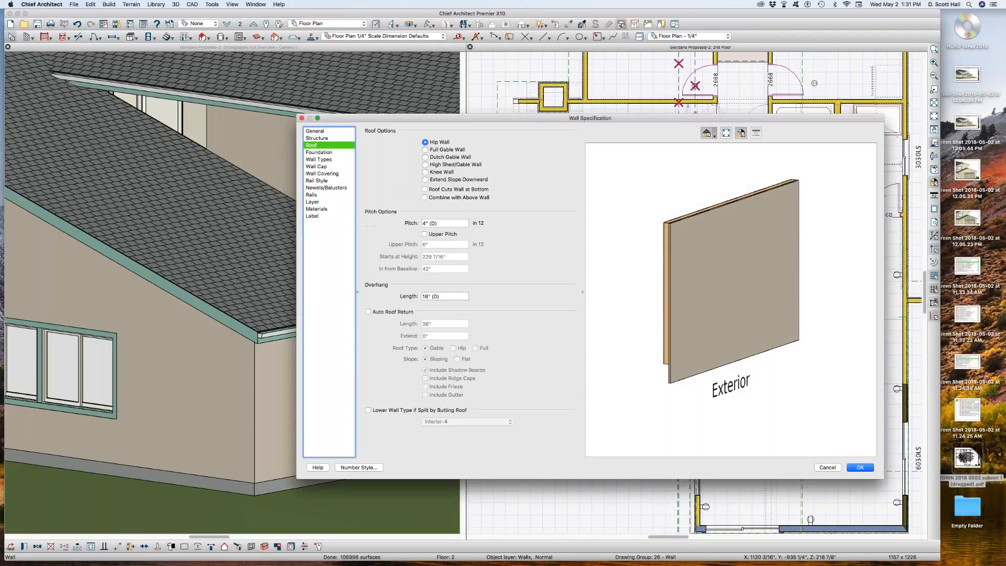
{"action": "left_click", "coordinate": [442, 190]}
{"action": "key", "text": "Return"}
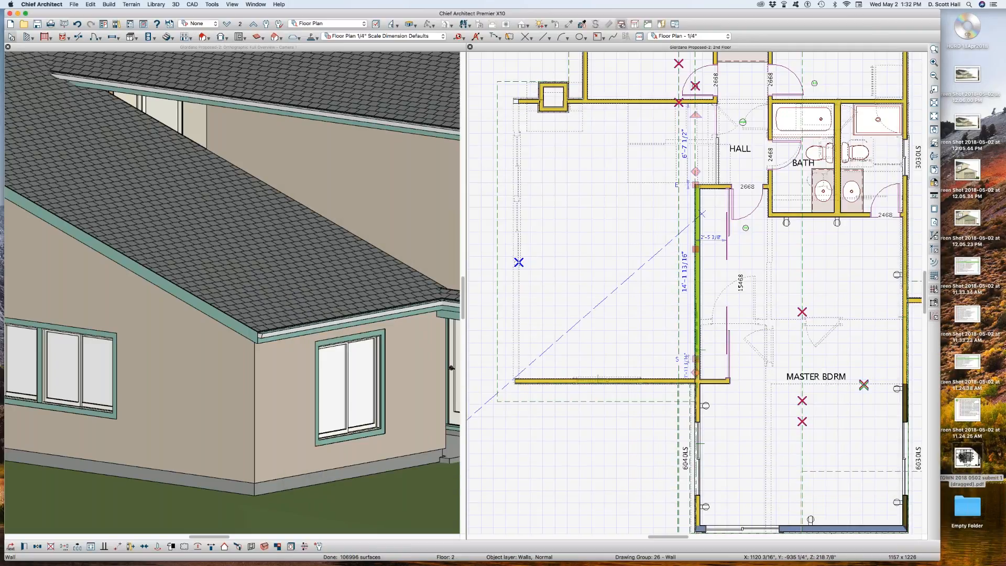
Extend the master bedroom wall section beside the open area to the front attic wall, making it 15'-9 1/2" long.
{"action": "scroll", "coordinate": [671, 345], "scroll_direction": "up", "scroll_amount": 5}
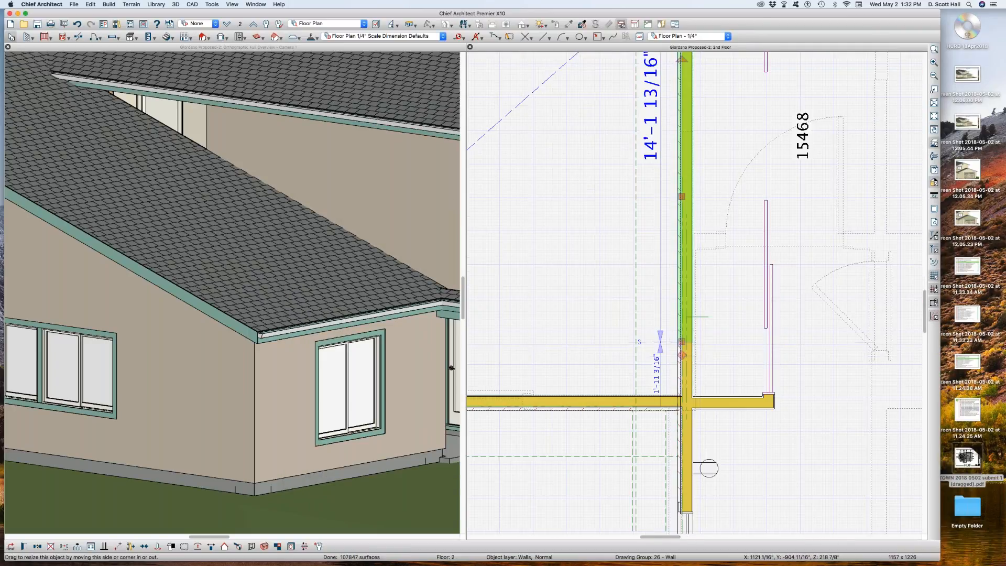
{"action": "left_click_drag", "start_coordinate": [672, 346], "coordinate": [676, 398]}
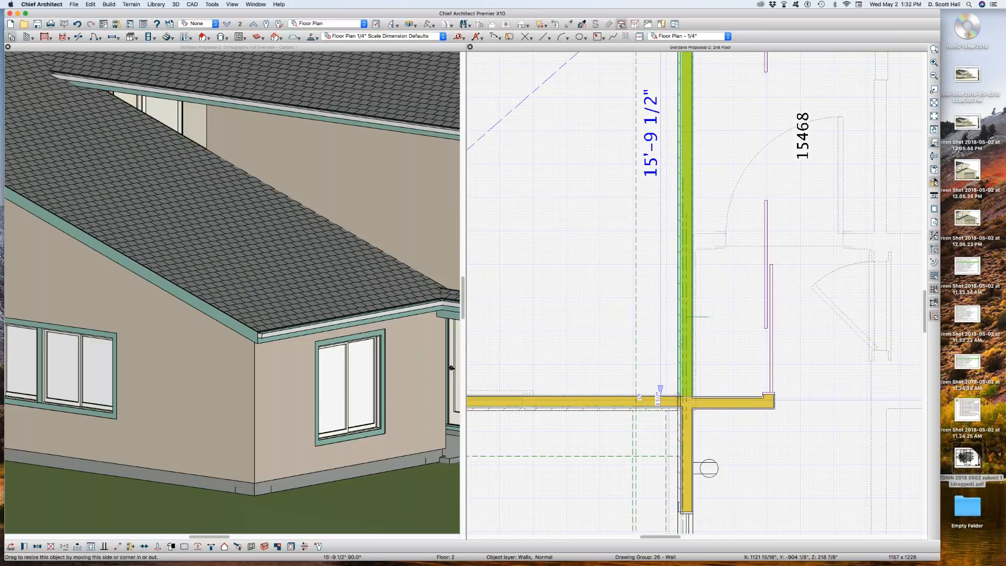
{"action": "scroll", "coordinate": [662, 366], "scroll_direction": "down", "scroll_amount": 2}
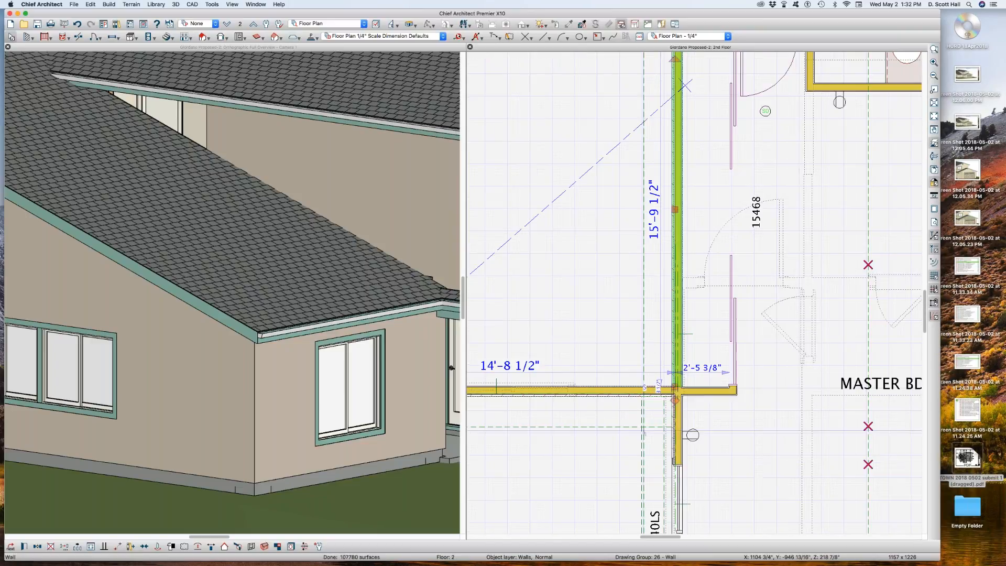
{"action": "left_click", "coordinate": [608, 426]}
{"action": "scroll", "coordinate": [608, 427], "scroll_direction": "down", "scroll_amount": 1}
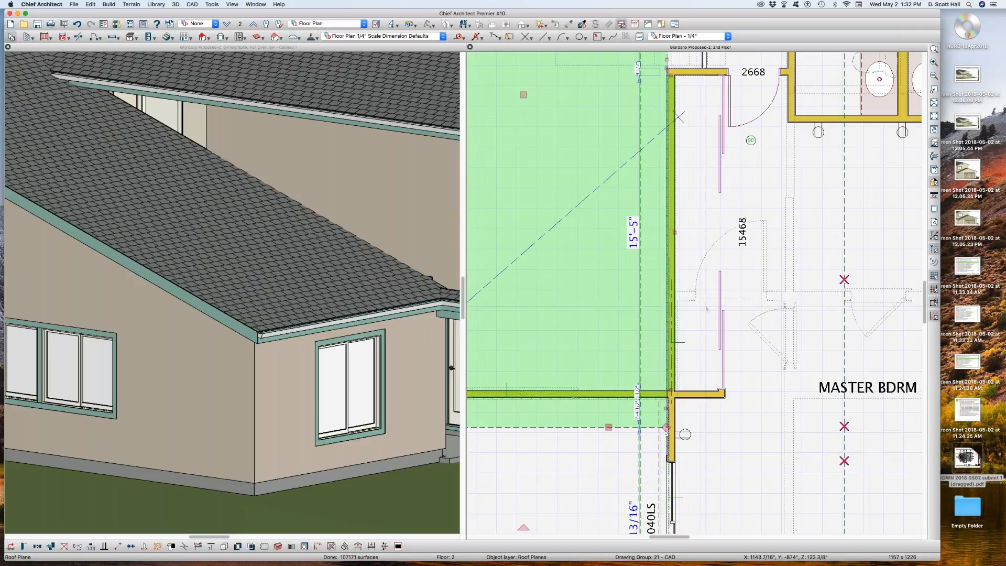
{"action": "scroll", "coordinate": [627, 268], "scroll_direction": "down", "scroll_amount": 1}
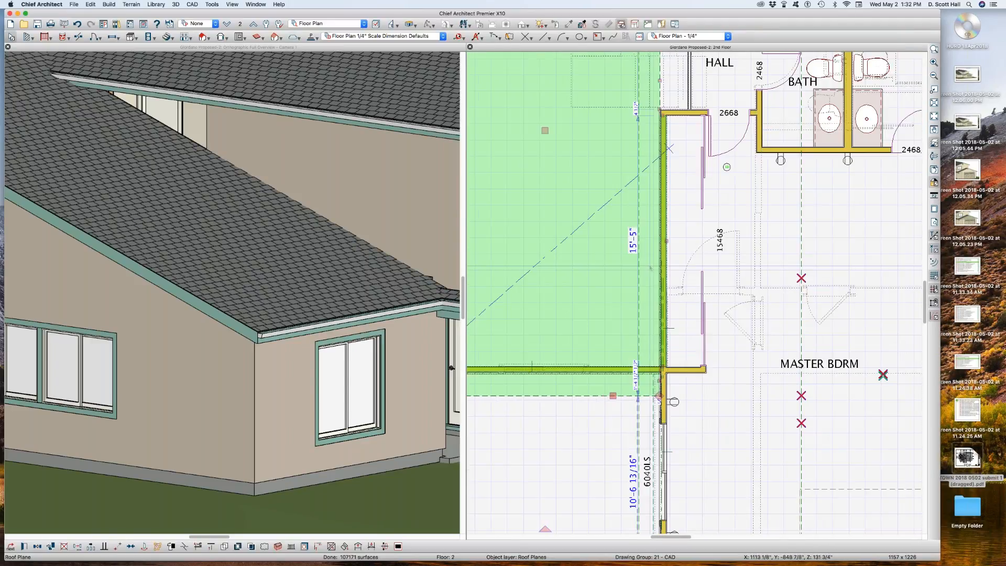
{"action": "key", "text": "Escape"}
{"action": "scroll", "coordinate": [631, 257], "scroll_direction": "down", "scroll_amount": 1}
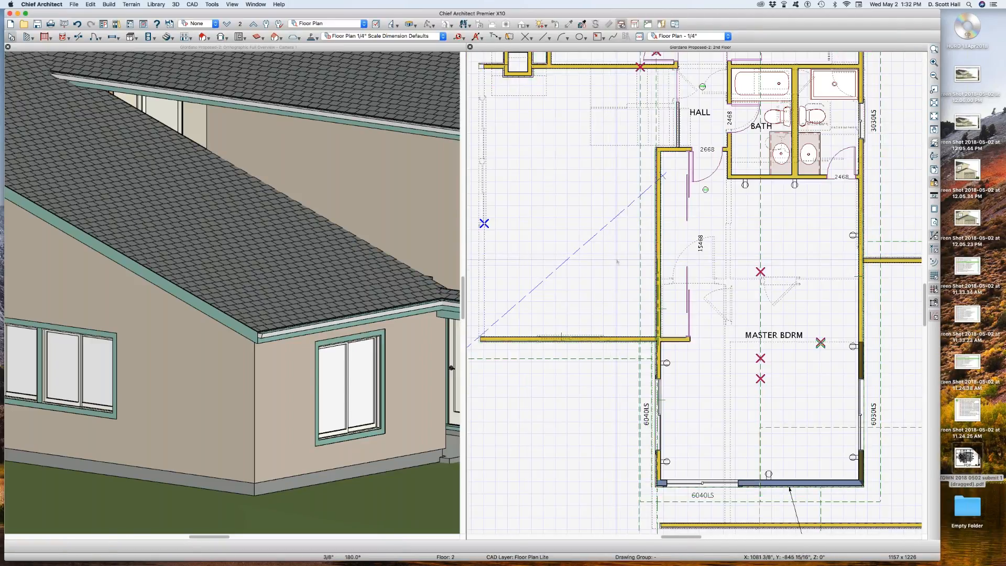
Create a first-floor full camera view from the Living room toward the Entry, framing the wall above the opening.
{"action": "key", "text": "Page_Down"}
{"action": "key", "text": "c"}
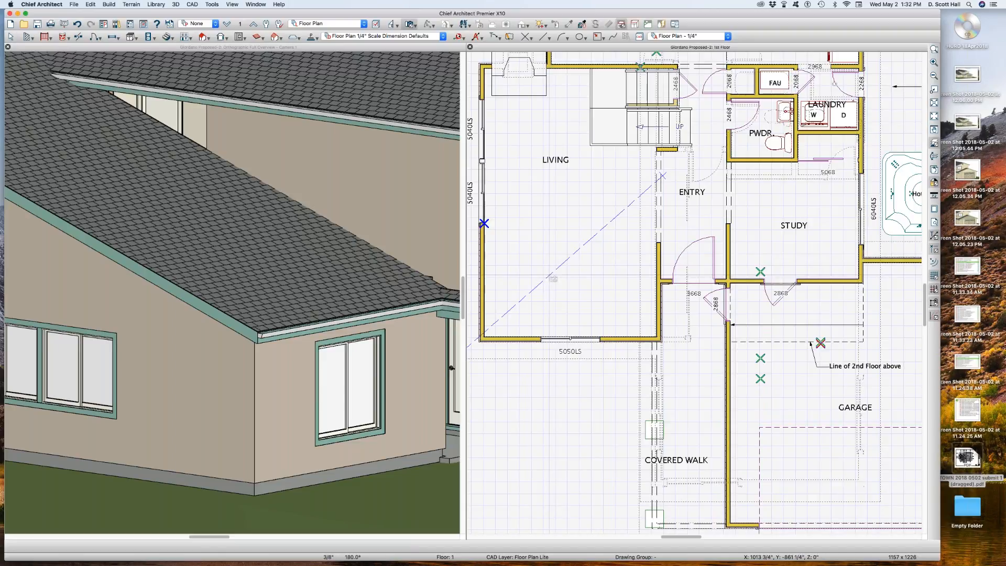
{"action": "left_click_drag", "start_coordinate": [518, 289], "coordinate": [739, 144]}
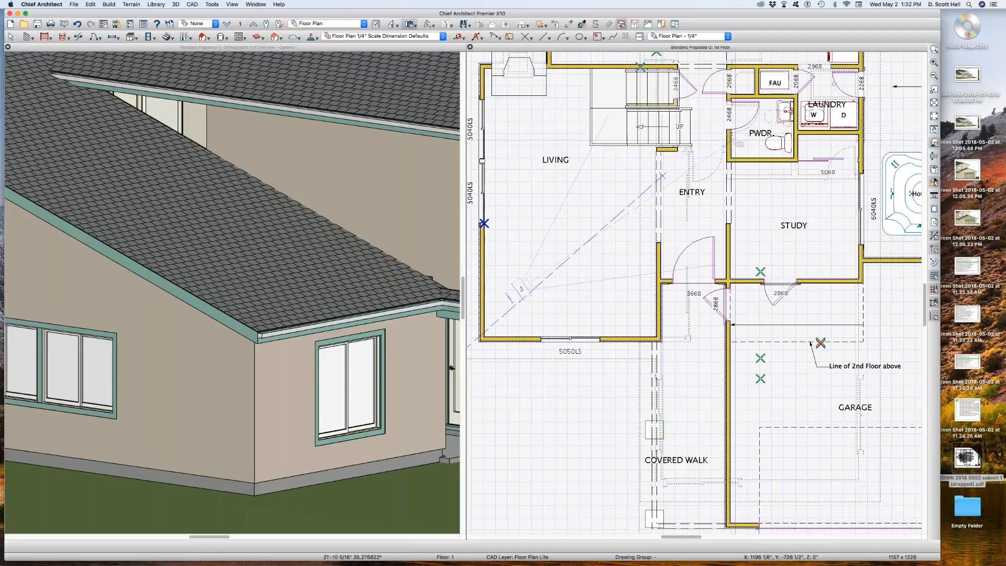
{"action": "left_click_drag", "start_coordinate": [662, 175], "coordinate": [662, 175]}
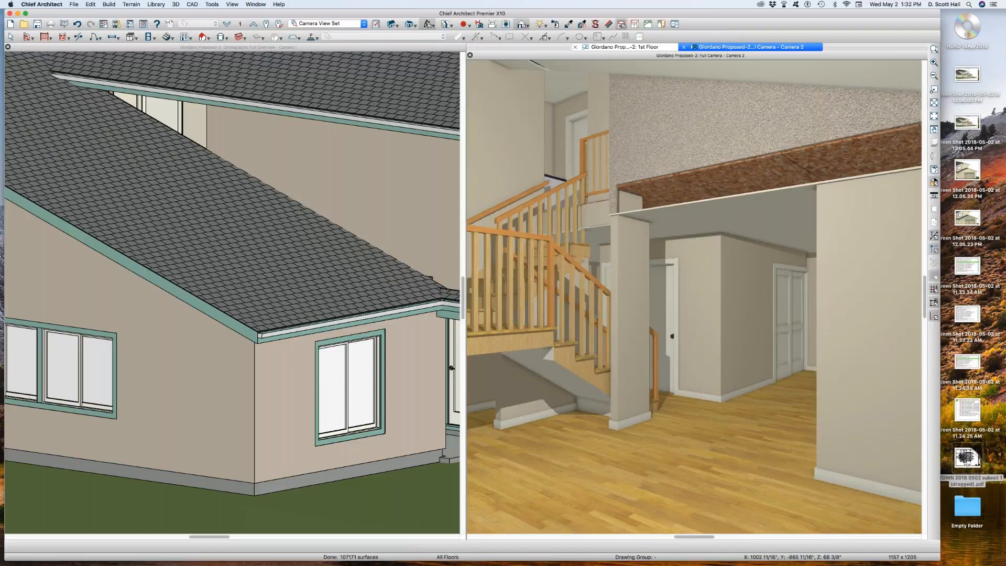
{"action": "scroll", "coordinate": [627, 173], "scroll_direction": "down", "scroll_amount": 1}
{"action": "scroll", "coordinate": [627, 163], "scroll_direction": "up", "scroll_amount": 2}
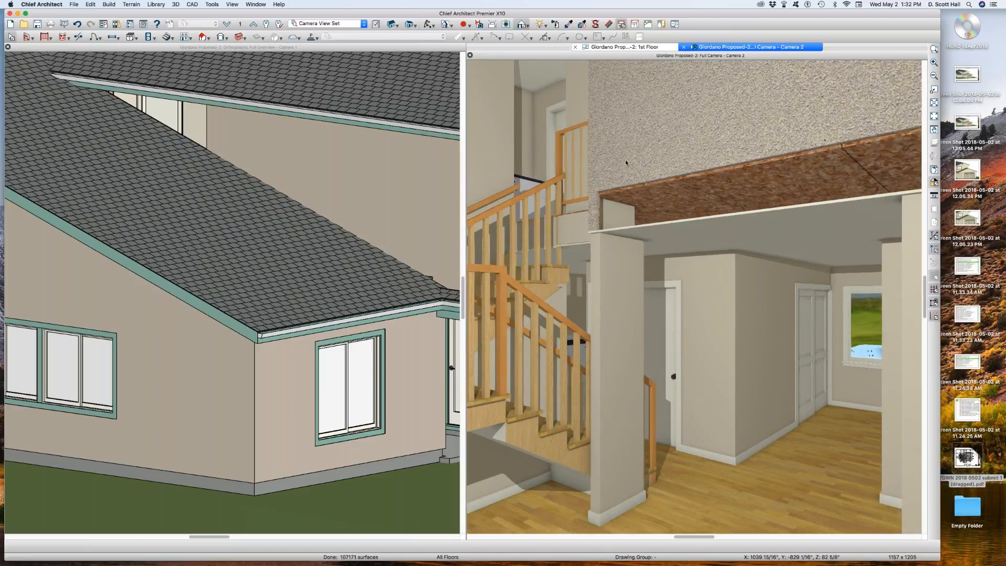
Tile the interior camera, floor plan and exterior overview side by side, leaving nothing selected in the plan.
{"action": "key", "text": "F7"}
{"action": "left_click", "coordinate": [424, 156]}
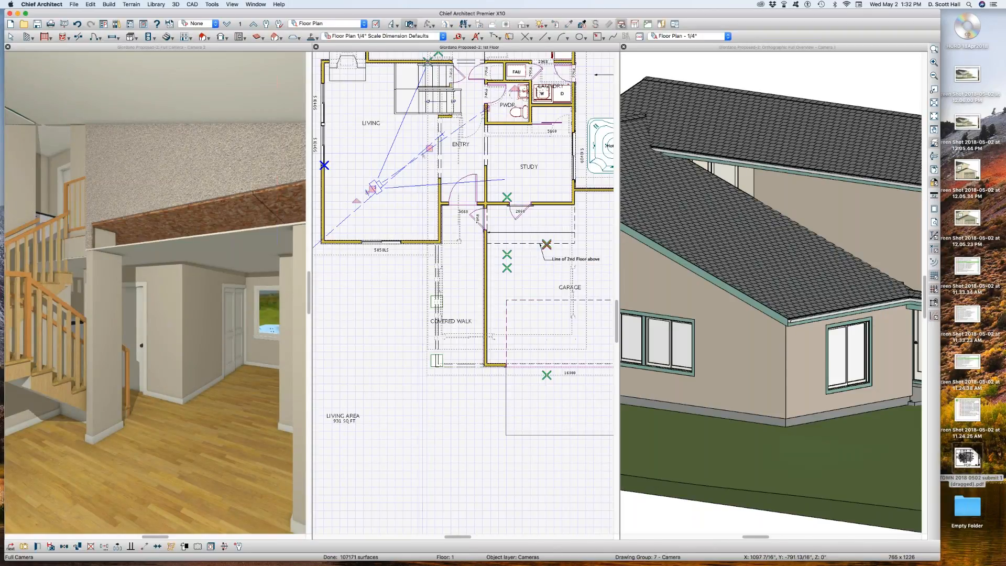
{"action": "key", "text": "space"}
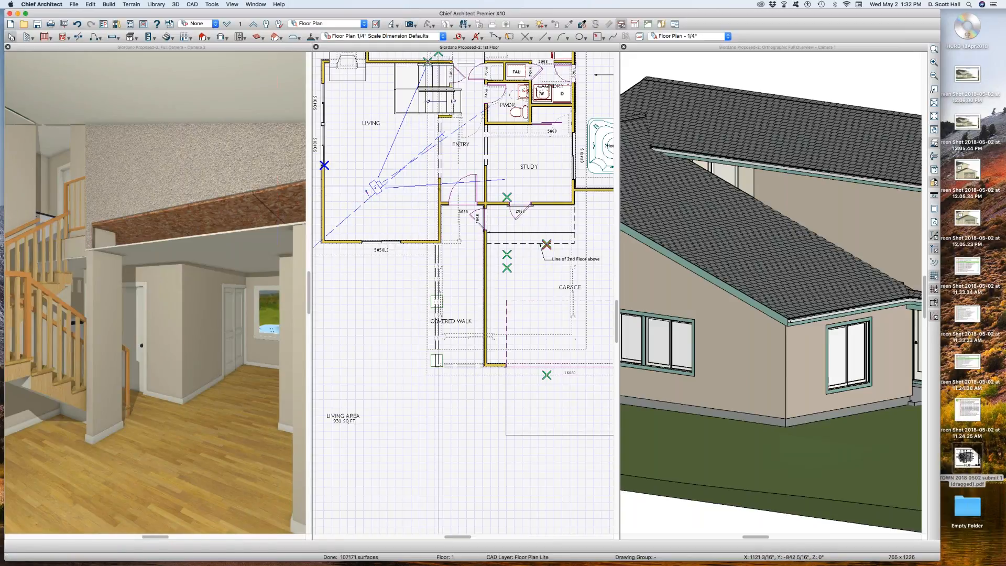
Enable Lower Wall Type if Split by Butting Roof, using Interior-4, for the second-floor master bedroom wall beside the open area.
{"action": "left_click", "coordinate": [439, 189]}
{"action": "key", "text": "Page_Up"}
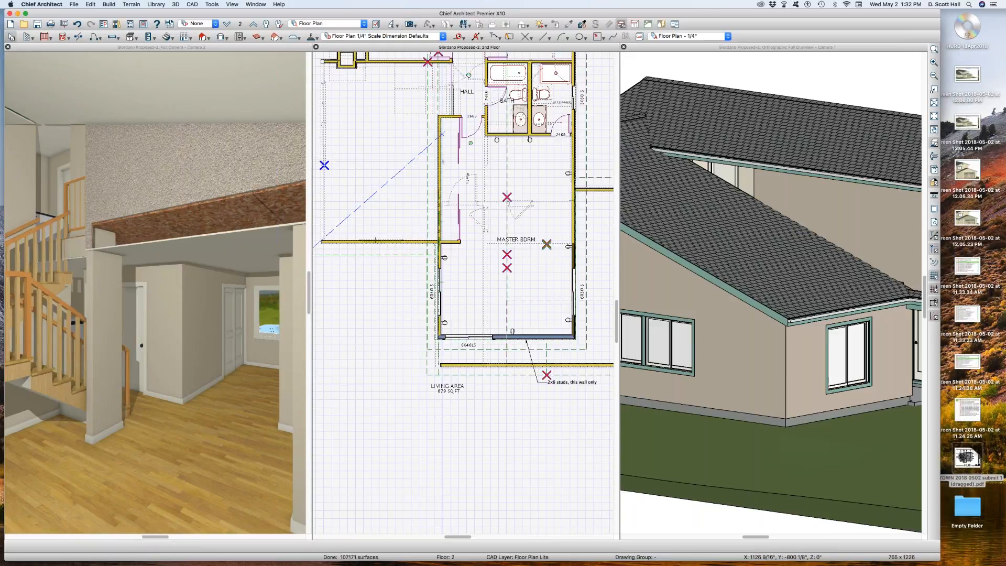
{"action": "double_click", "coordinate": [444, 161]}
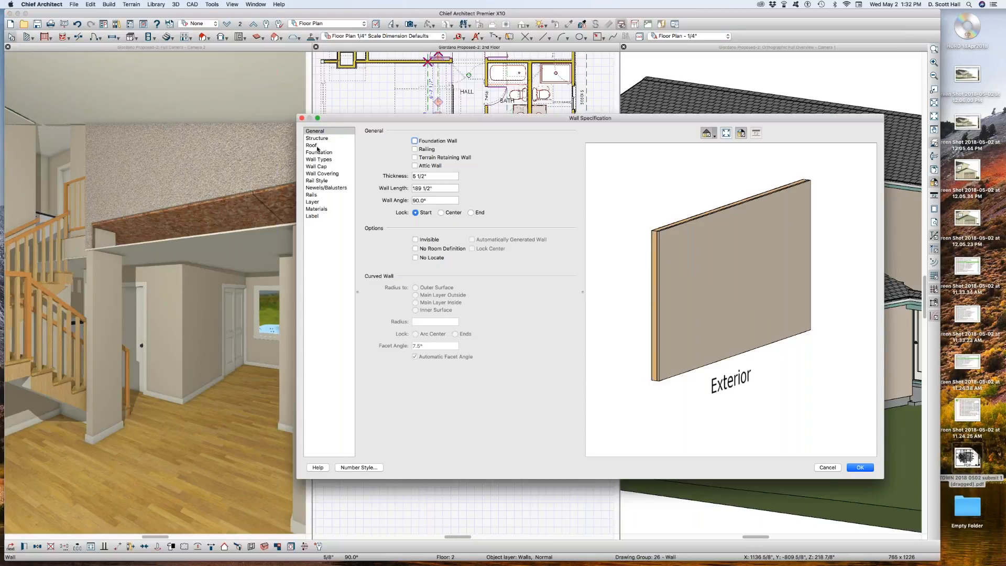
{"action": "left_click", "coordinate": [311, 145]}
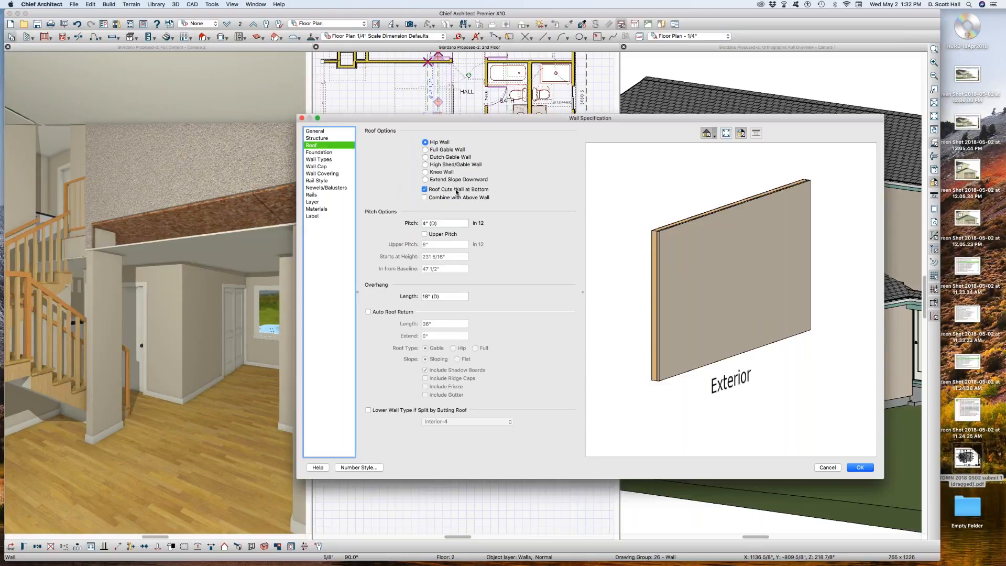
{"action": "left_click", "coordinate": [402, 412]}
{"action": "key", "text": "Return"}
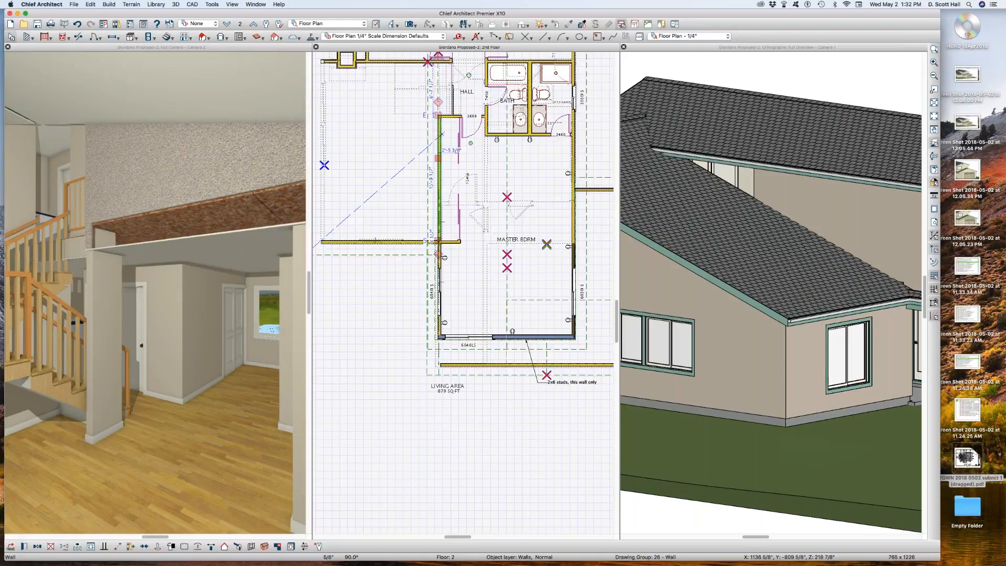
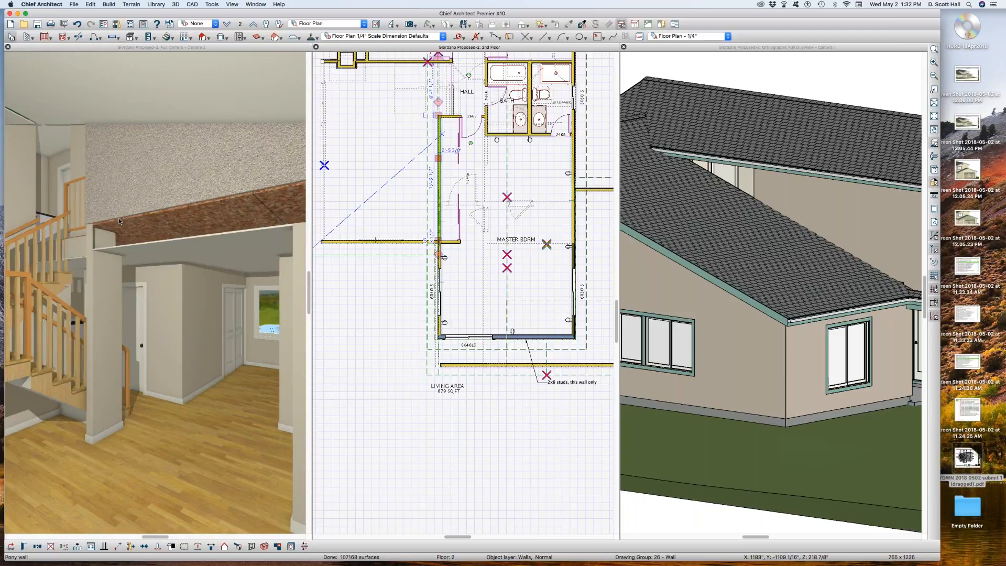
{"action": "scroll", "coordinate": [46, 204], "scroll_direction": "down", "scroll_amount": 3}
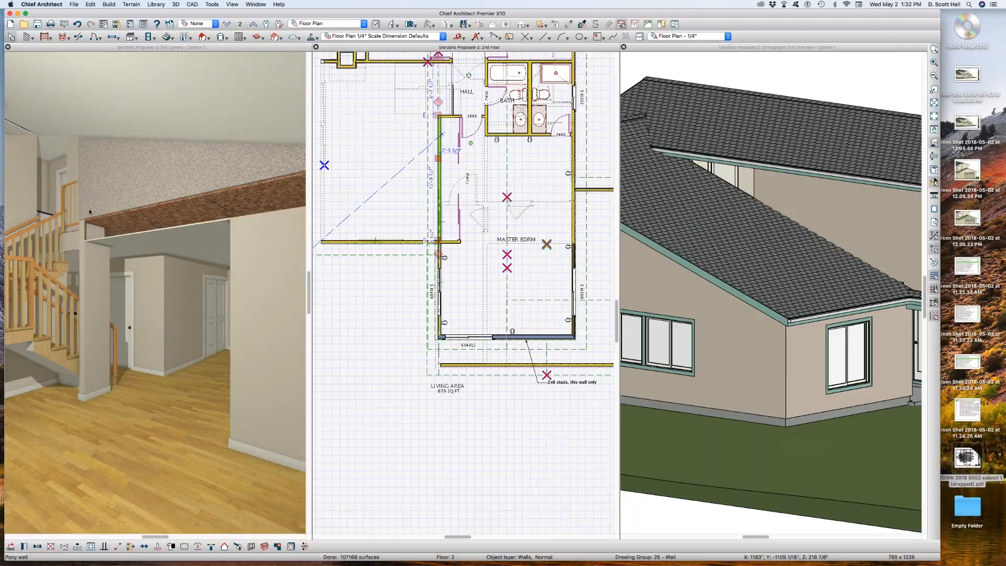
{"action": "left_click", "coordinate": [83, 201]}
{"action": "scroll", "coordinate": [162, 189], "scroll_direction": "up", "scroll_amount": 3}
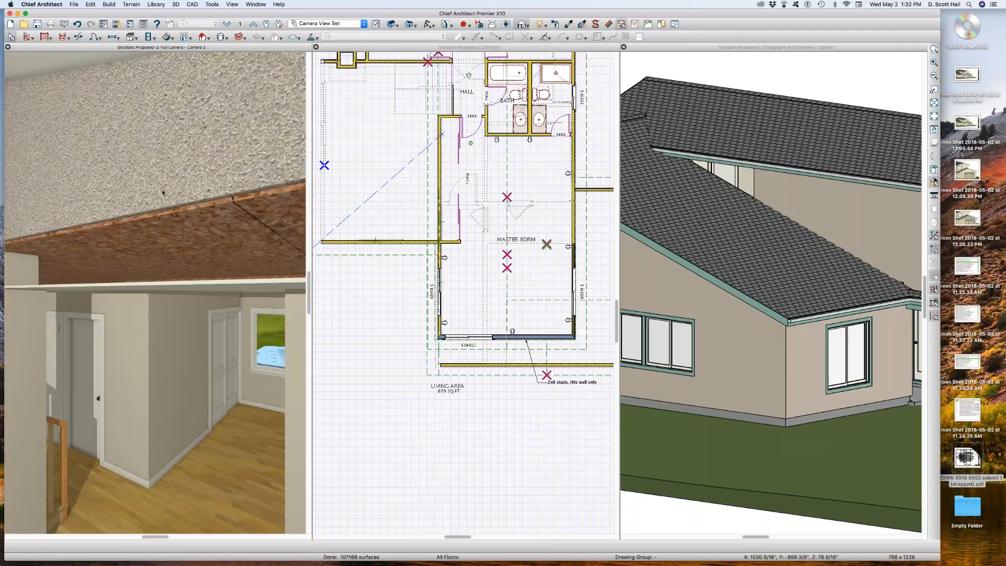
{"action": "scroll", "coordinate": [159, 186], "scroll_direction": "down", "scroll_amount": 2}
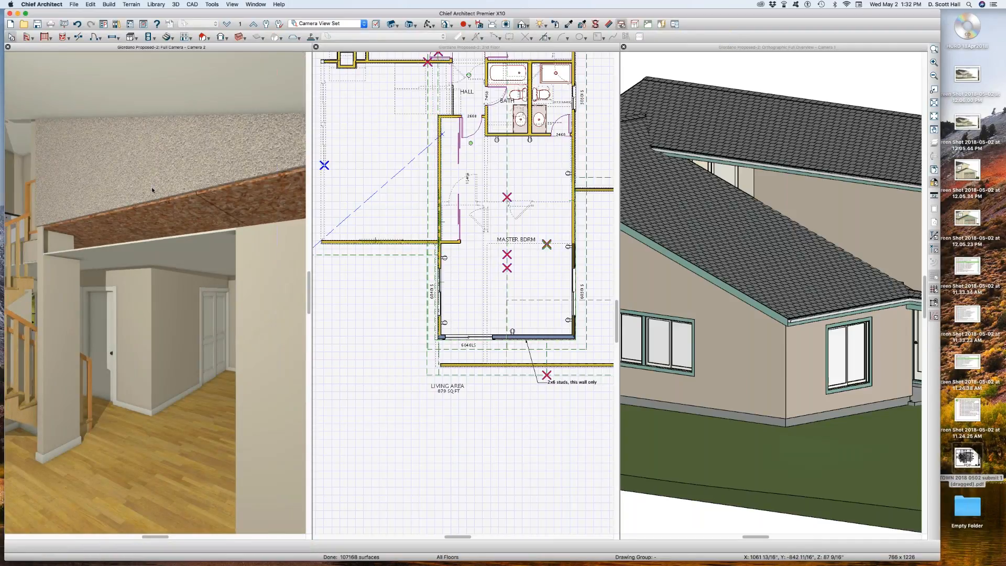
{"action": "key", "text": "l"}
{"action": "key", "text": "f"}
{"action": "key", "text": "r"}
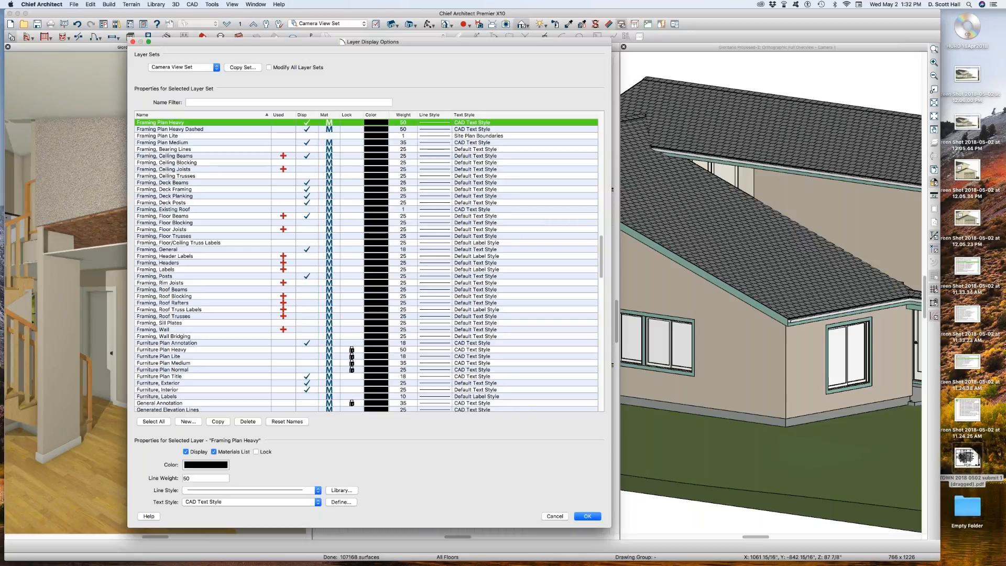
{"action": "left_click", "coordinate": [553, 515]}
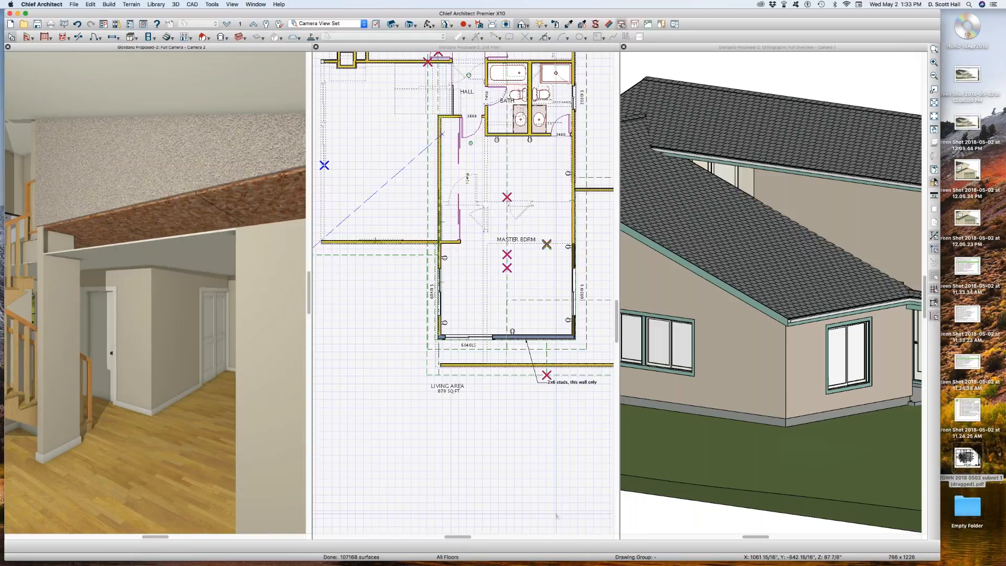
Enable Roof Cuts Wall at Bottom for the second-floor master bedroom wall beside the open area.
{"action": "left_click", "coordinate": [149, 162]}
{"action": "scroll", "coordinate": [473, 278], "scroll_direction": "down", "scroll_amount": 5}
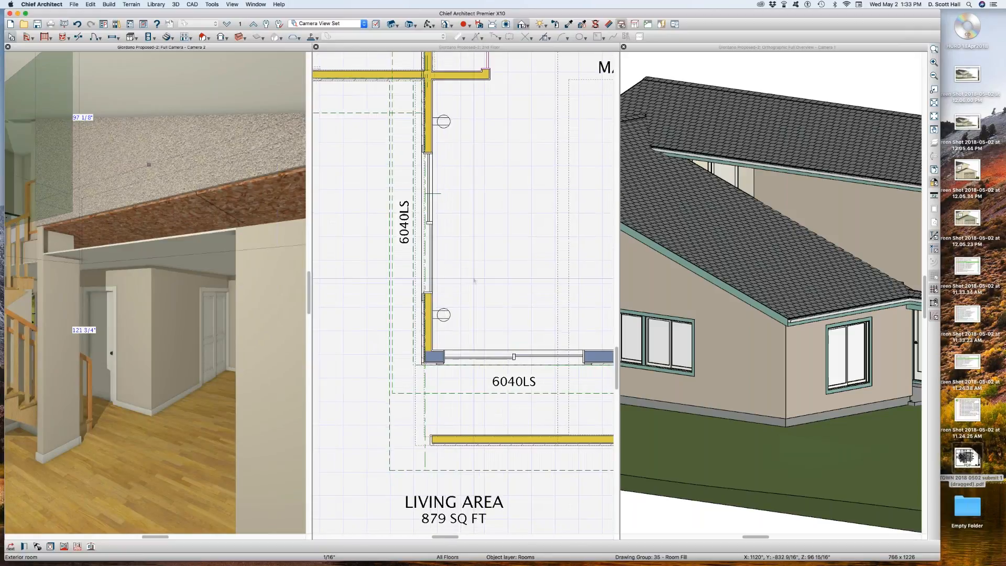
{"action": "left_click", "coordinate": [414, 219]}
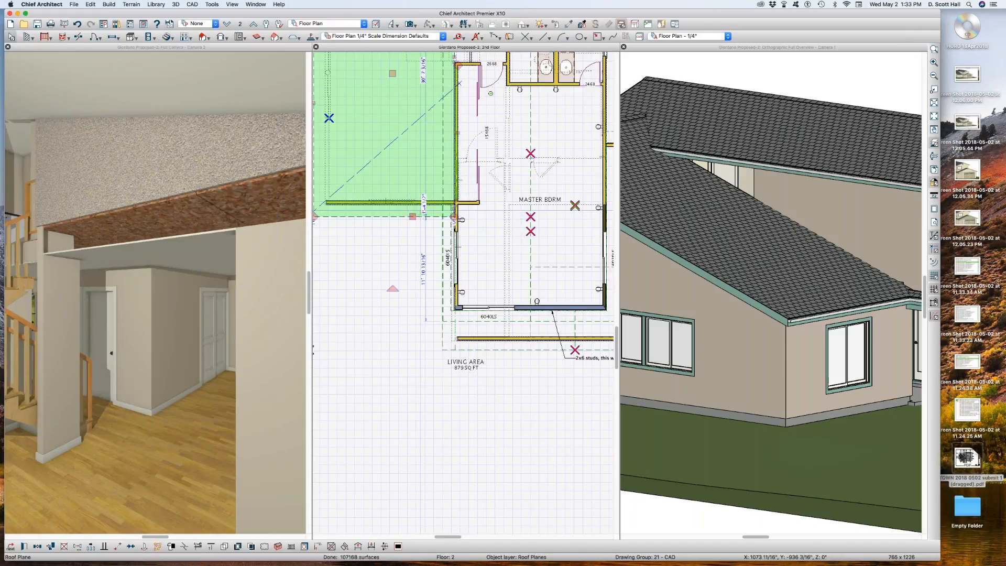
{"action": "left_click", "coordinate": [455, 157]}
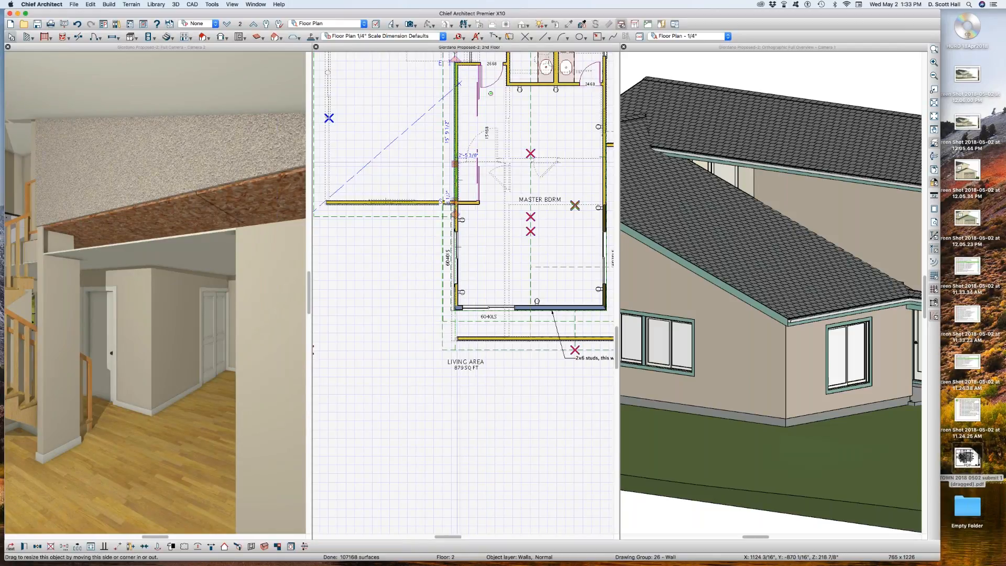
{"action": "double_click", "coordinate": [456, 162]}
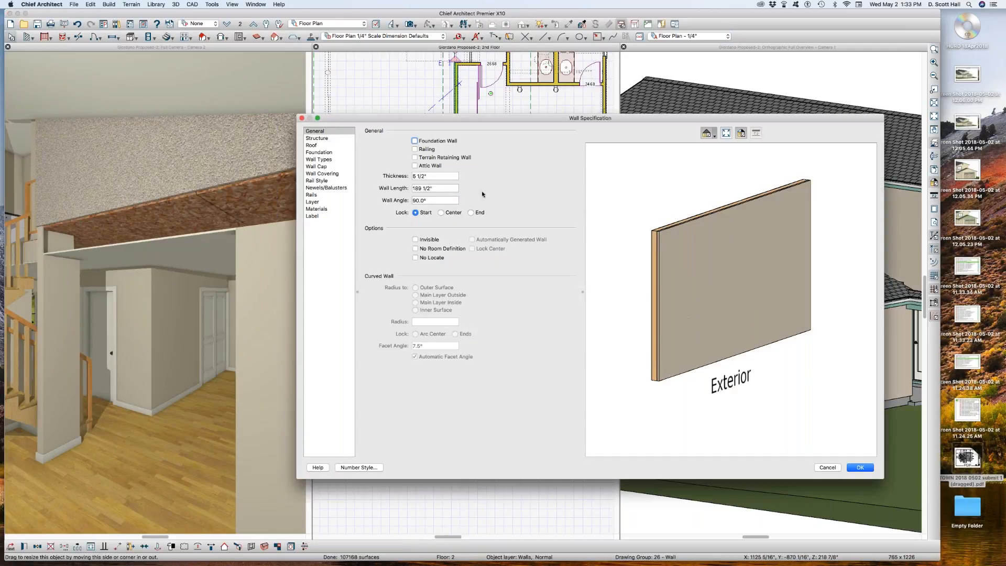
{"action": "left_click", "coordinate": [310, 145]}
{"action": "left_click", "coordinate": [448, 190]}
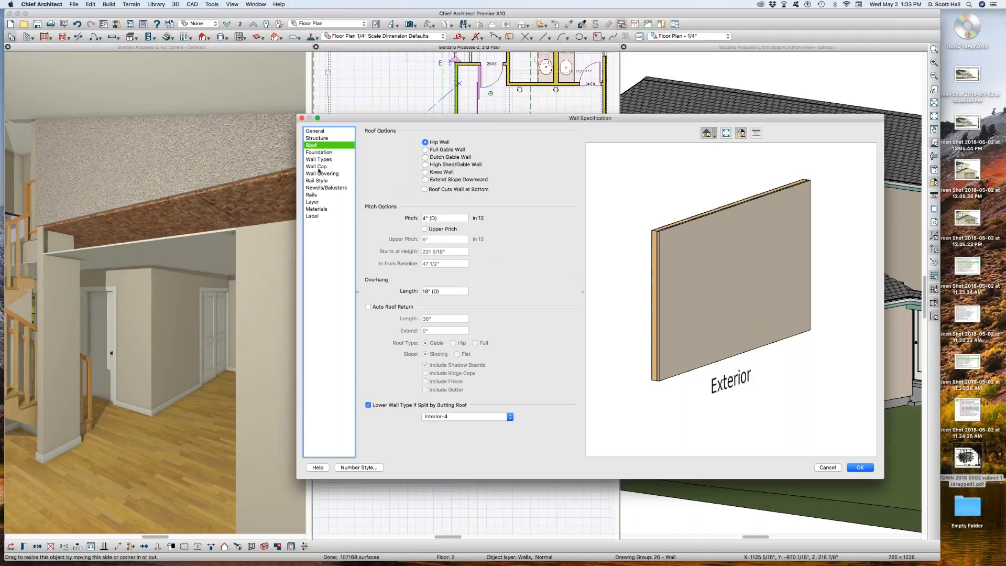
{"action": "key", "text": "Return"}
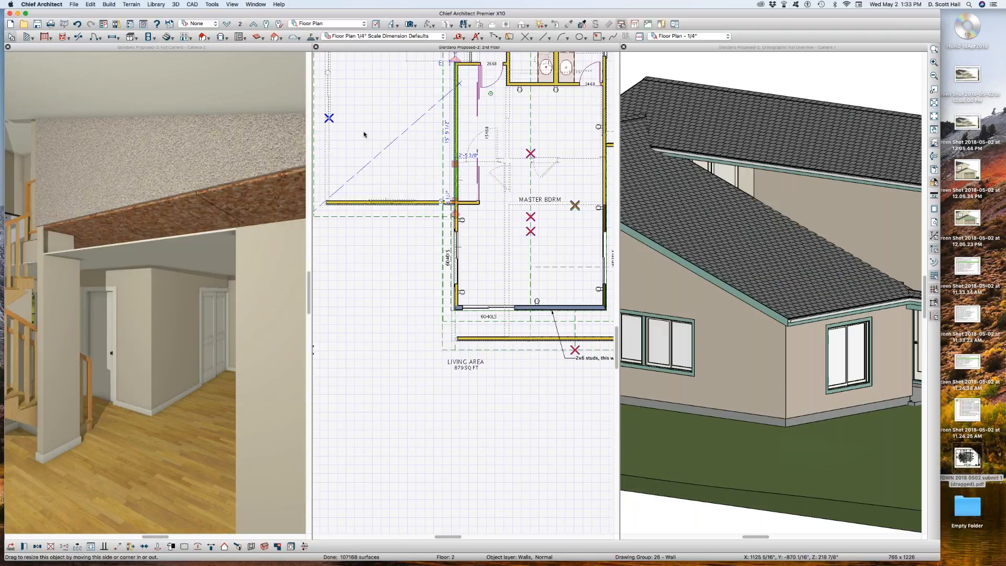
Pull the edge of the roof plane over the open area back to the outer face of the master bedroom wall.
{"action": "left_click", "coordinate": [424, 217]}
{"action": "scroll", "coordinate": [455, 157], "scroll_direction": "up", "scroll_amount": 8}
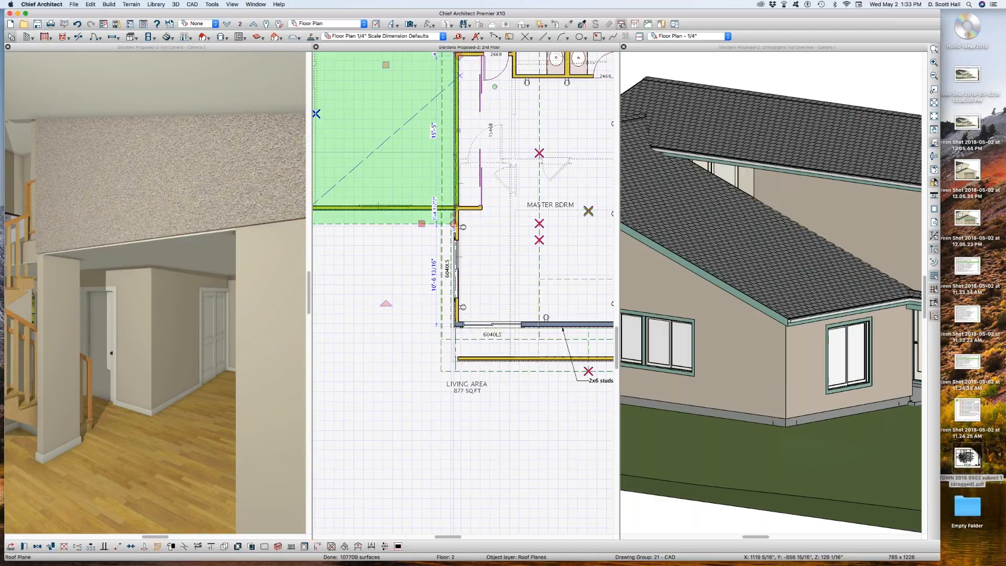
{"action": "mouse_move", "coordinate": [460, 106]}
{"action": "left_mouse_down"}
{"action": "mouse_move", "coordinate": [428, 117]}
{"action": "mouse_move", "coordinate": [443, 111]}
{"action": "left_mouse_up"}
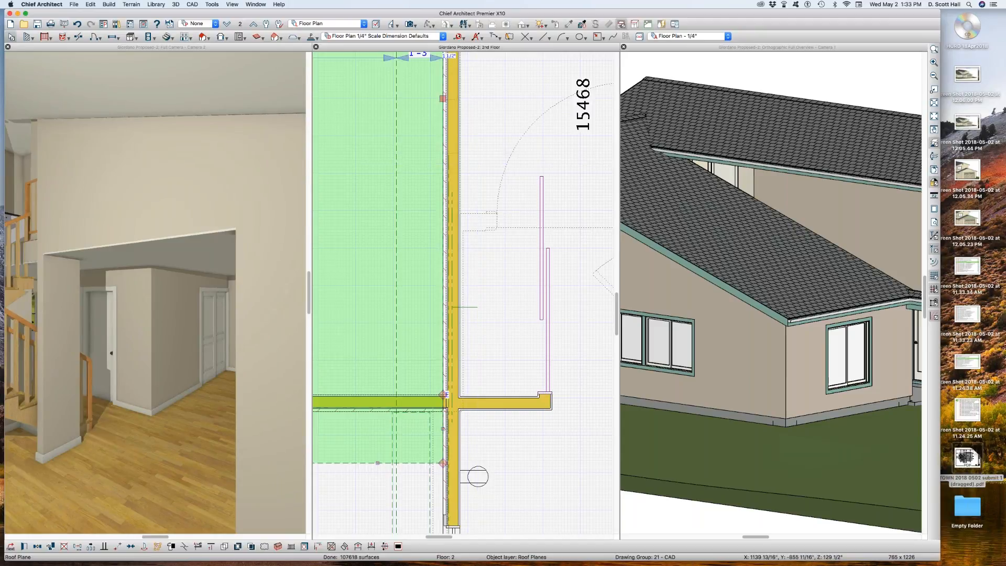
{"action": "scroll", "coordinate": [115, 170], "scroll_direction": "down", "scroll_amount": 3}
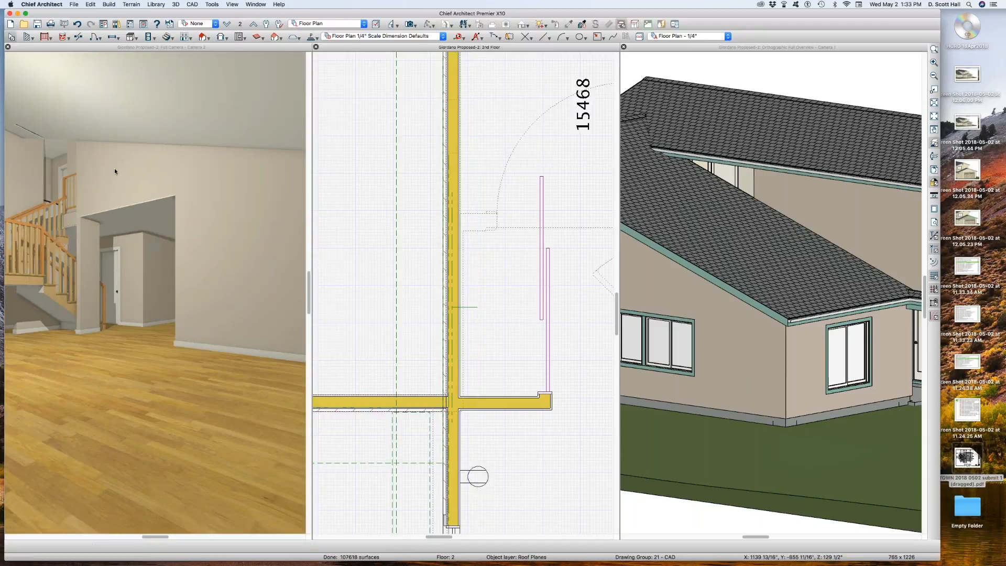
{"action": "left_click", "coordinate": [114, 172]}
{"action": "middle_click_drag", "start_coordinate": [101, 185], "coordinate": [116, 191]}
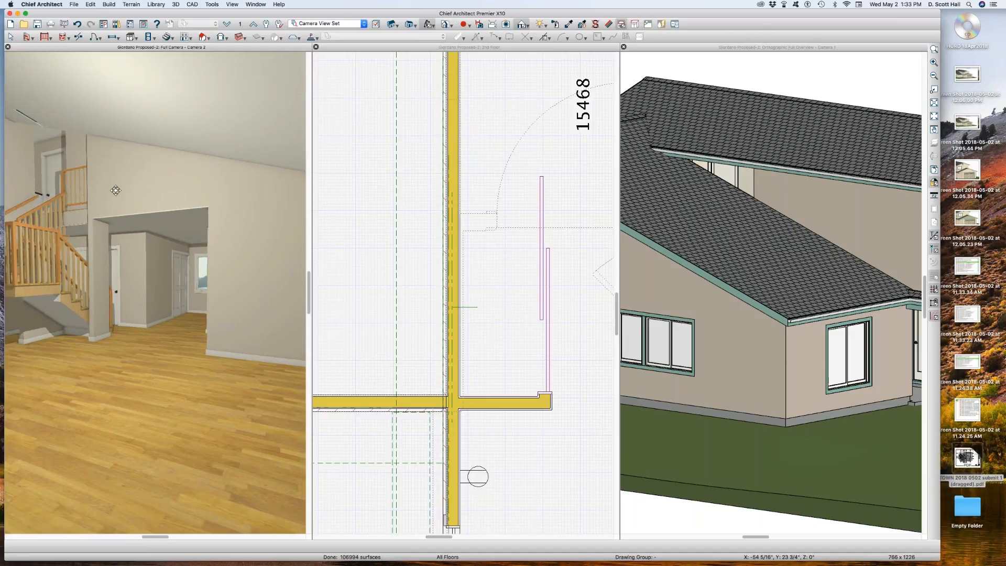
Extend the master bedroom wall beside the open area 2'-7 1/2" past the closet corner, alongside the hall railing.
{"action": "scroll", "coordinate": [413, 222], "scroll_direction": "down", "scroll_amount": 4}
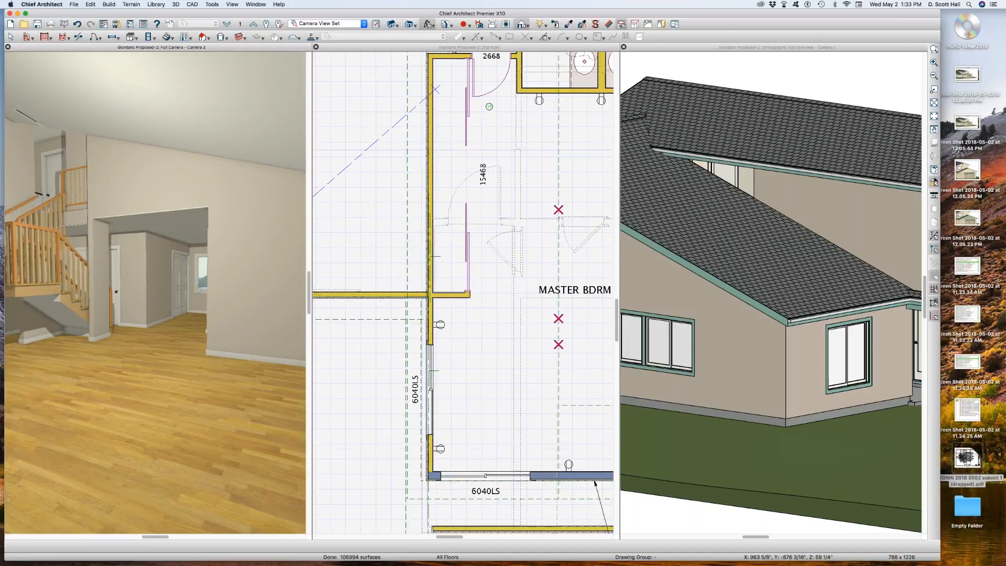
{"action": "scroll", "coordinate": [423, 144], "scroll_direction": "down", "scroll_amount": 4}
{"action": "scroll", "coordinate": [435, 92], "scroll_direction": "up", "scroll_amount": 2}
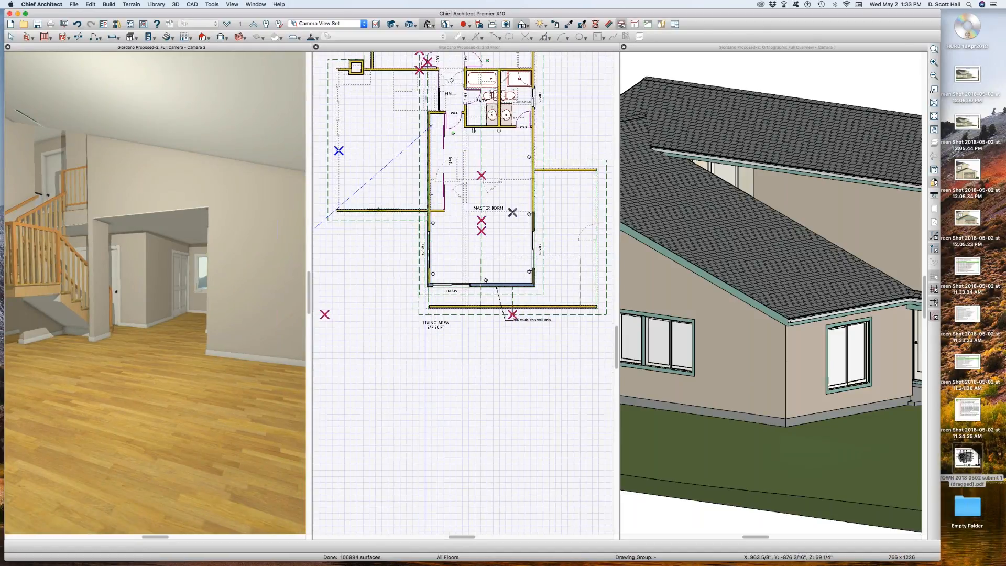
{"action": "left_click", "coordinate": [437, 91]}
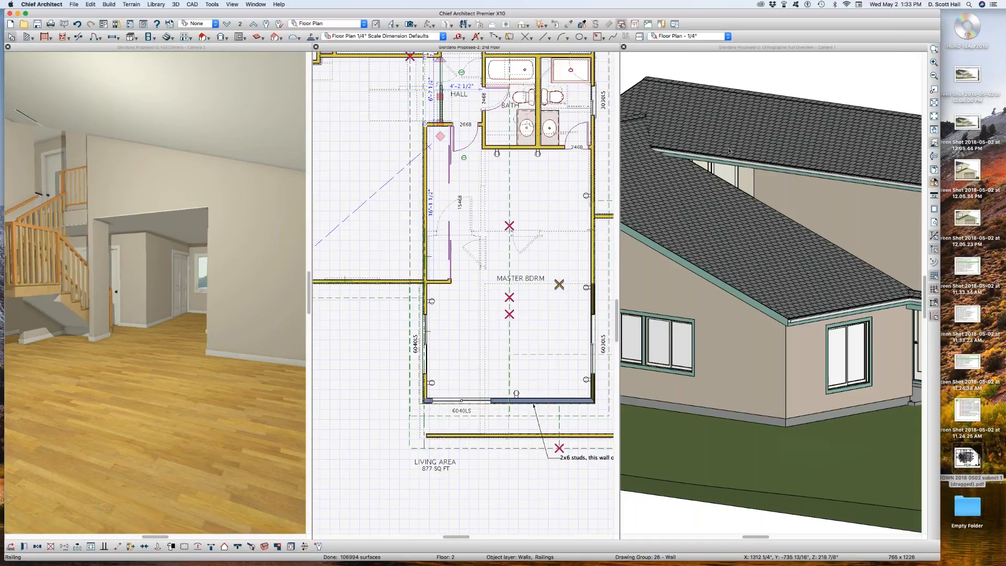
{"action": "scroll", "coordinate": [728, 151], "scroll_direction": "up", "scroll_amount": 2}
{"action": "scroll", "coordinate": [671, 126], "scroll_direction": "up", "scroll_amount": 2}
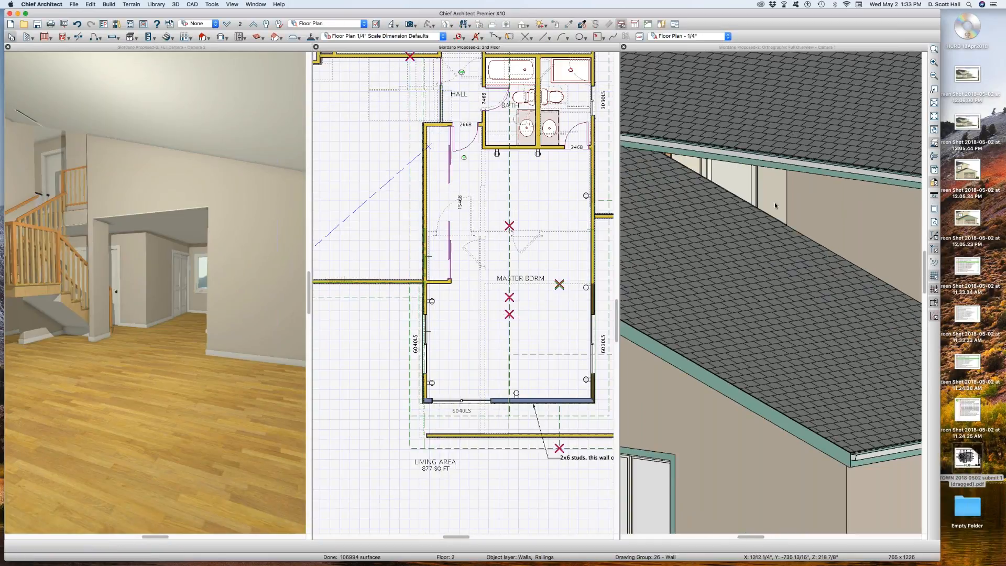
{"action": "left_click", "coordinate": [776, 206]}
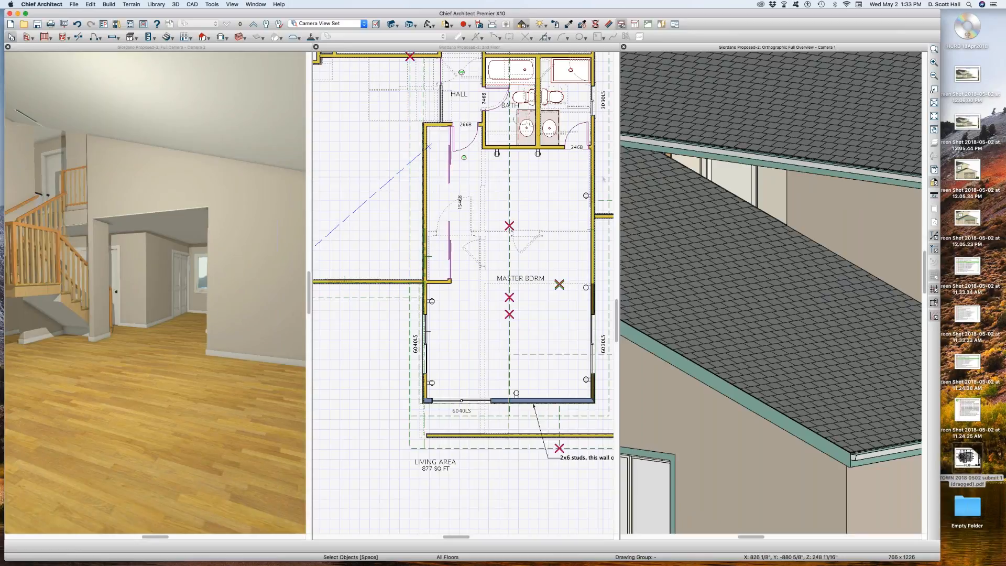
{"action": "scroll", "coordinate": [419, 112], "scroll_direction": "up", "scroll_amount": 3}
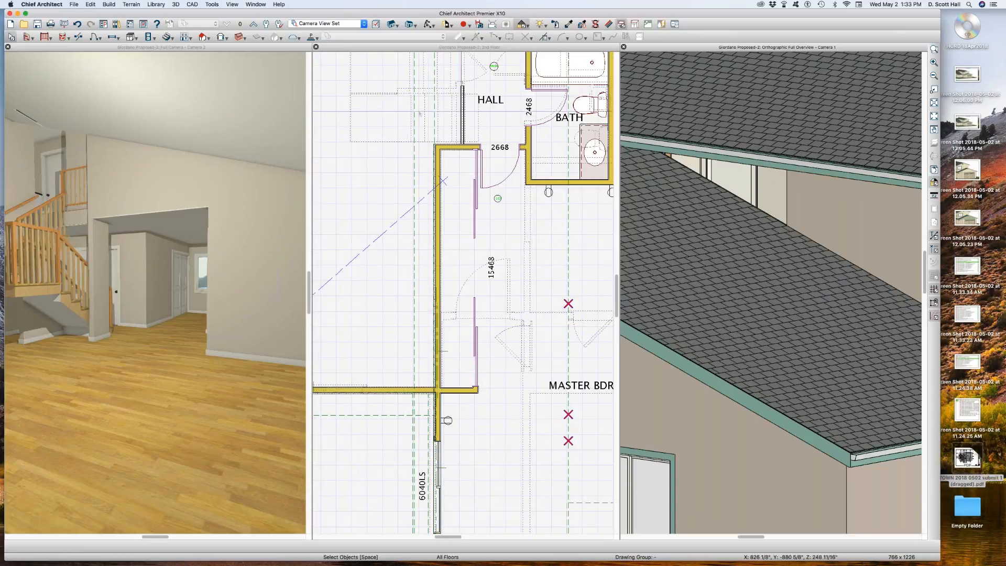
{"action": "left_click", "coordinate": [437, 177]}
{"action": "scroll", "coordinate": [437, 176], "scroll_direction": "down", "scroll_amount": 2}
{"action": "scroll", "coordinate": [436, 154], "scroll_direction": "up", "scroll_amount": 4}
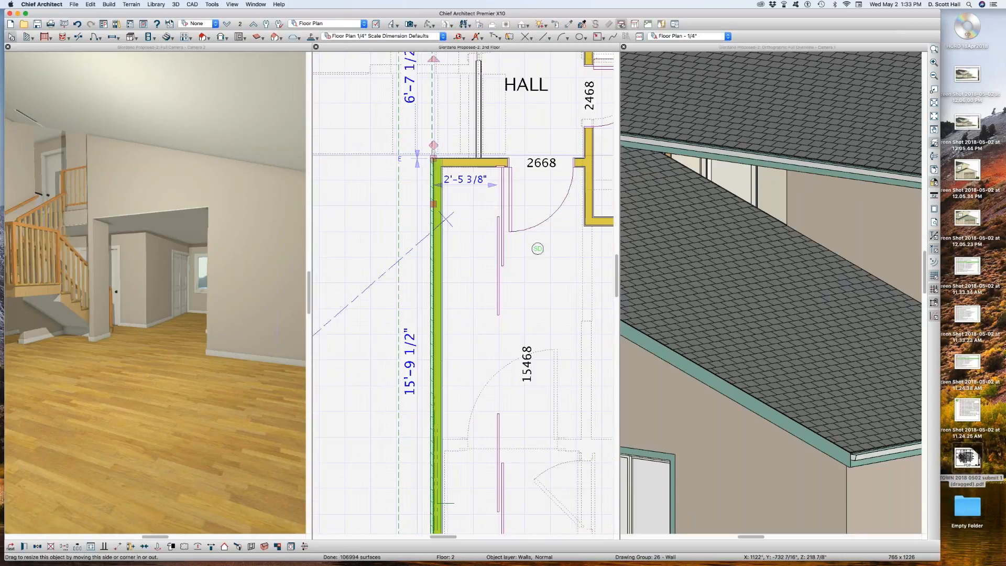
{"action": "left_click_drag", "start_coordinate": [433, 145], "coordinate": [434, 90]}
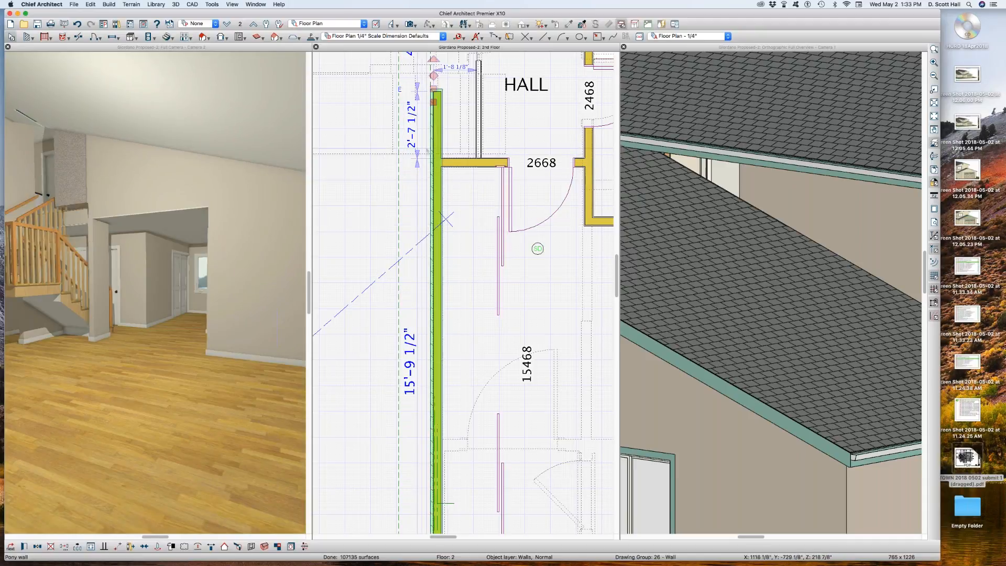
Break the extended wall at the closet corner and enable Roof Cuts Wall at Bottom for the short section beside the hall.
{"action": "key", "text": "b"}
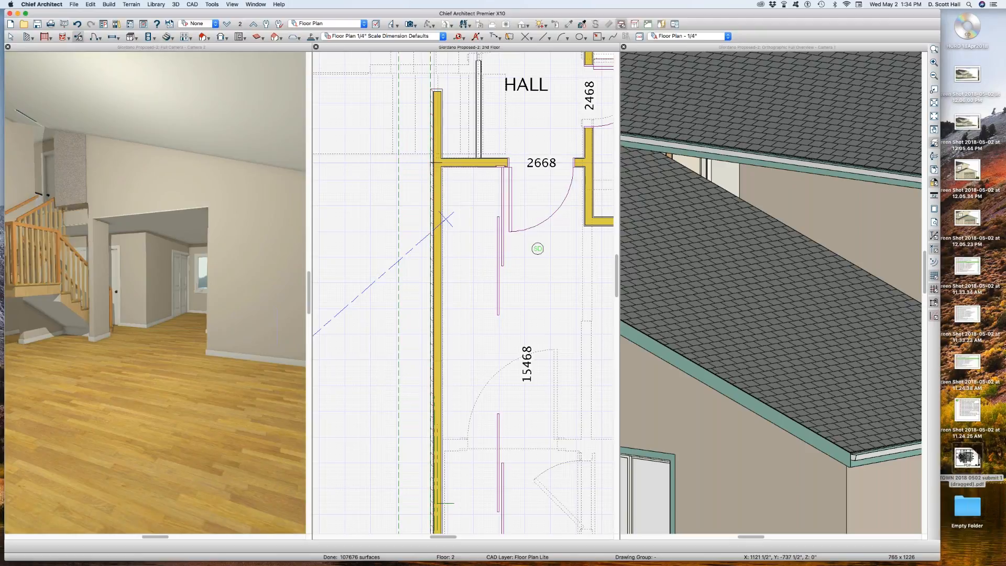
{"action": "left_click", "coordinate": [439, 163]}
{"action": "double_click", "coordinate": [441, 122]}
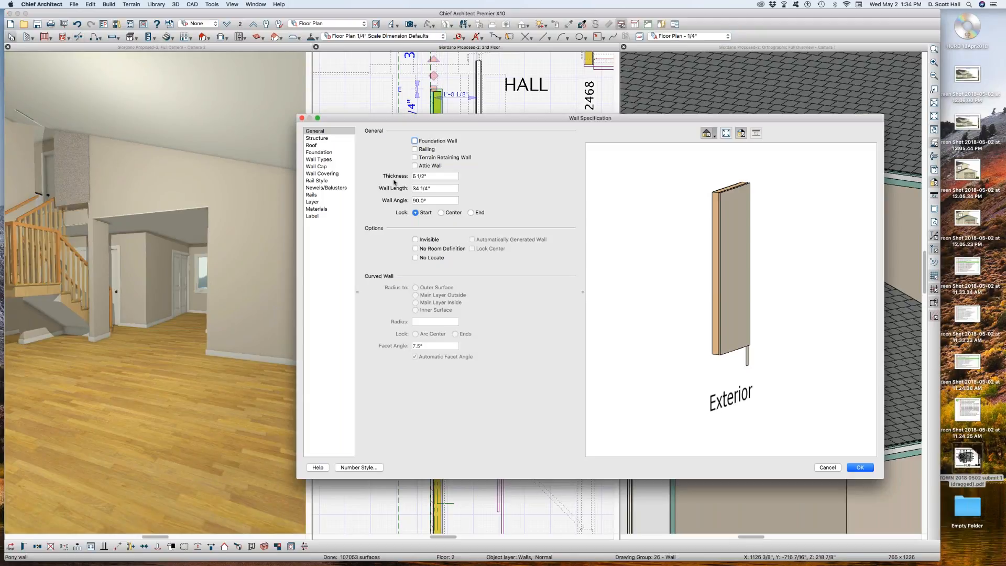
{"action": "left_click", "coordinate": [312, 145]}
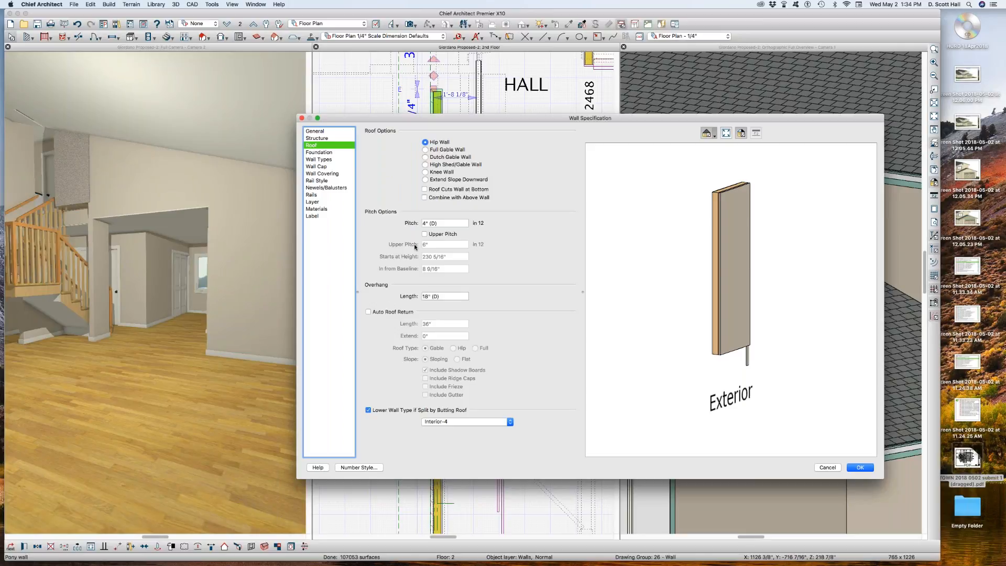
{"action": "left_click", "coordinate": [442, 190]}
{"action": "key", "text": "Return"}
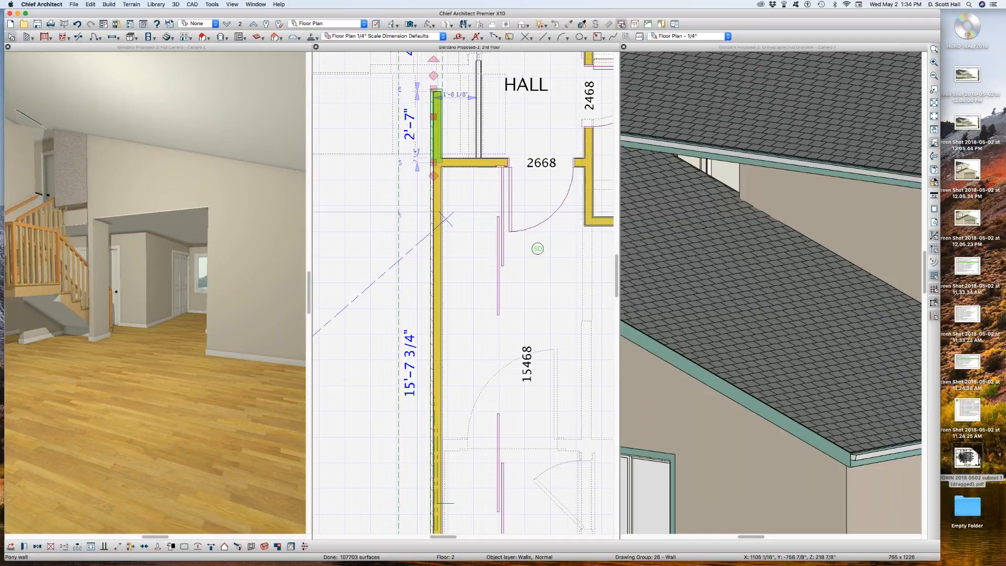
{"action": "scroll", "coordinate": [455, 219], "scroll_direction": "down", "scroll_amount": 2}
{"action": "left_click", "coordinate": [447, 75]}
{"action": "left_click", "coordinate": [443, 152]}
{"action": "scroll", "coordinate": [447, 140], "scroll_direction": "up", "scroll_amount": 2}
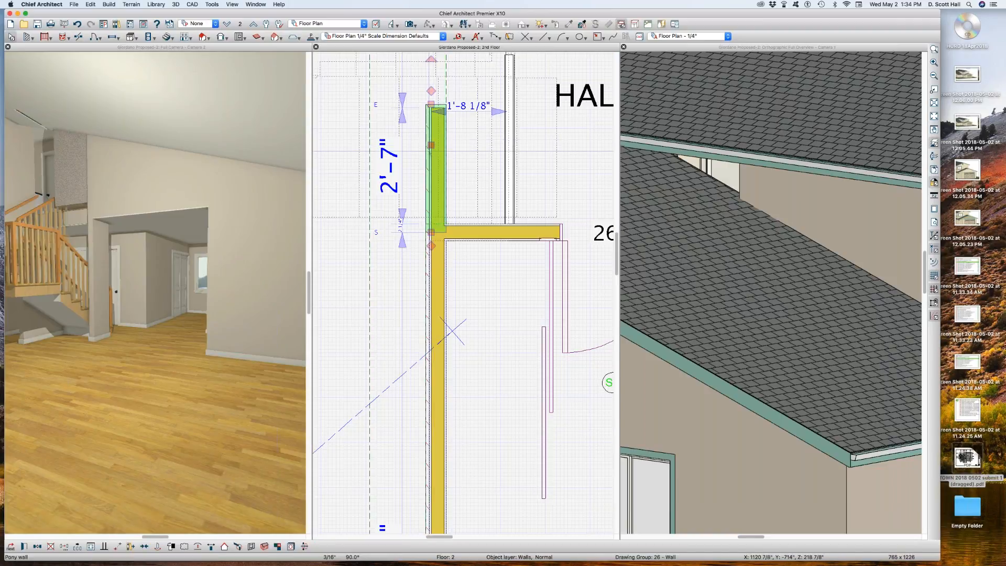
{"action": "scroll", "coordinate": [451, 331], "scroll_direction": "down", "scroll_amount": 2}
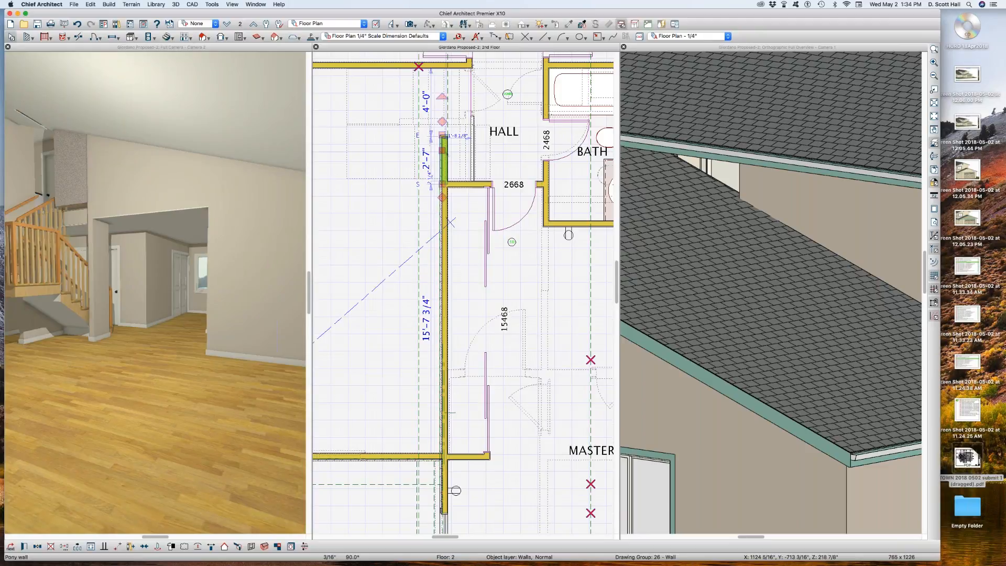
{"action": "scroll", "coordinate": [445, 153], "scroll_direction": "down", "scroll_amount": 2}
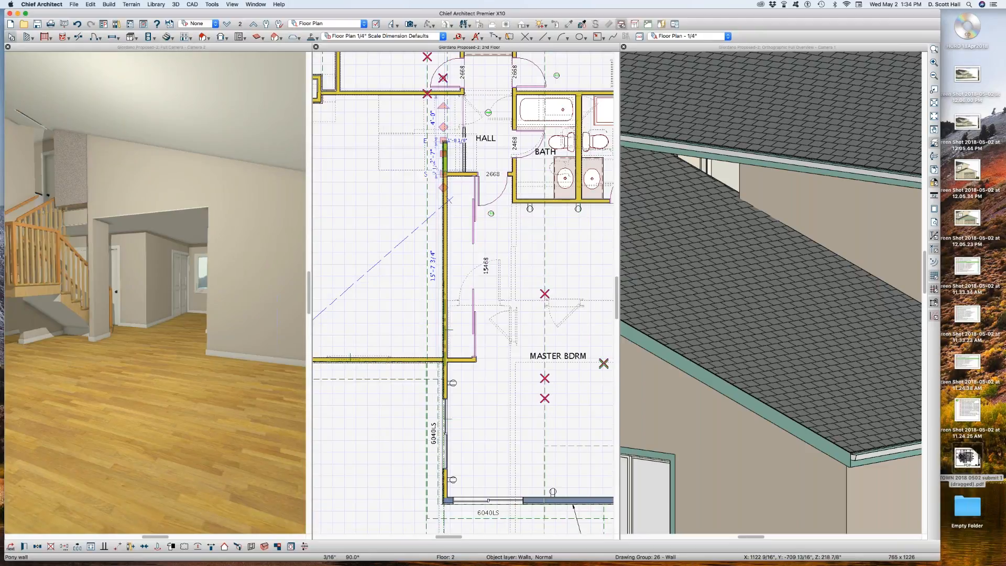
{"action": "key", "text": "Escape"}
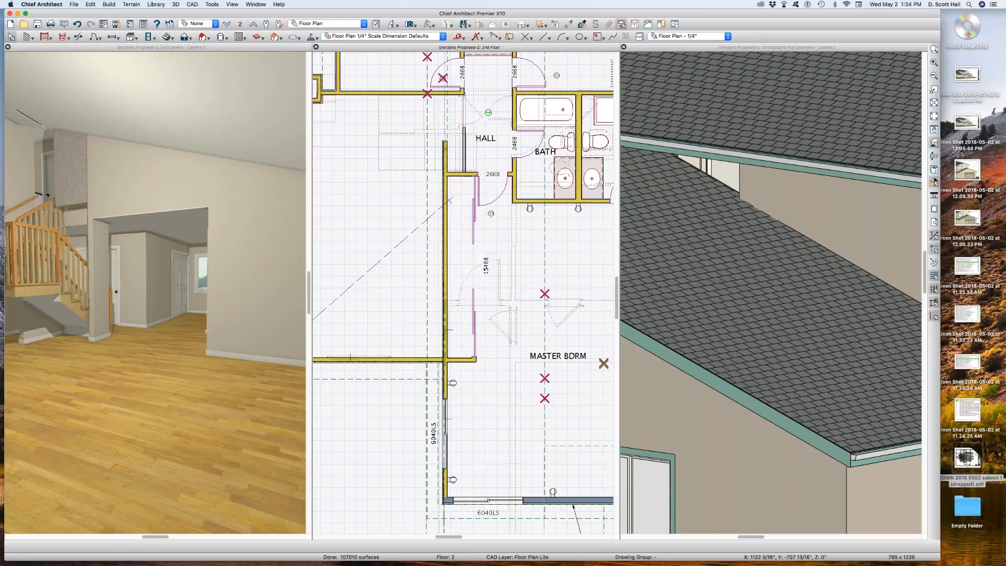
Turn off Lower Wall Type if Split by Butting Roof for the short stucco-faced wall section beside the hall railing.
{"action": "left_click", "coordinate": [74, 169]}
{"action": "left_click", "coordinate": [73, 168]}
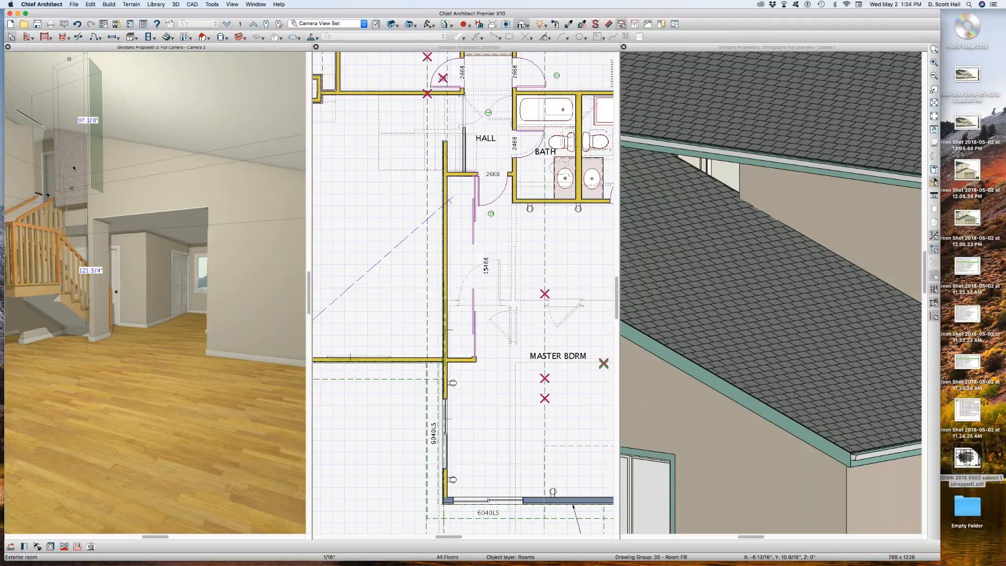
{"action": "key", "text": "Tab"}
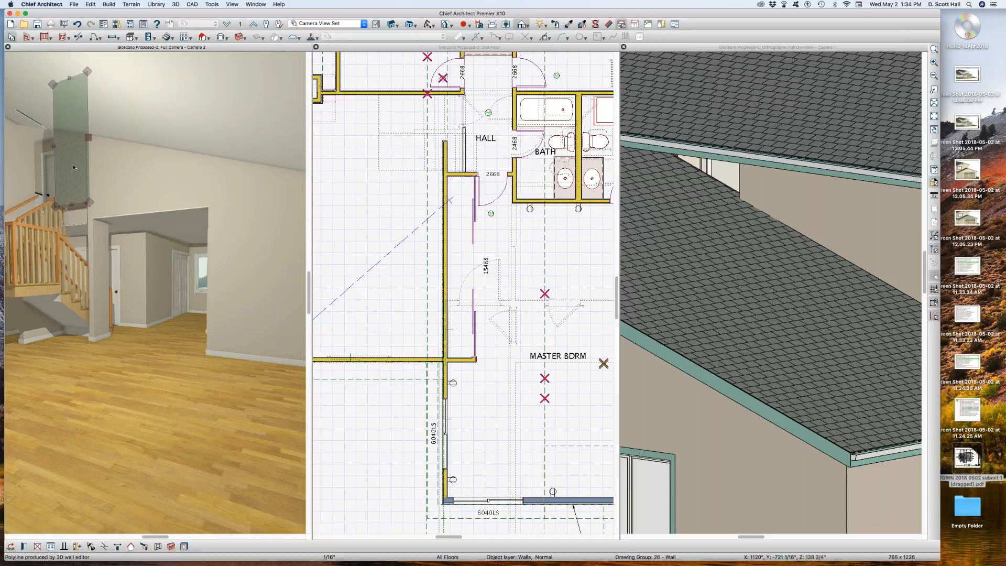
{"action": "double_click", "coordinate": [73, 168]}
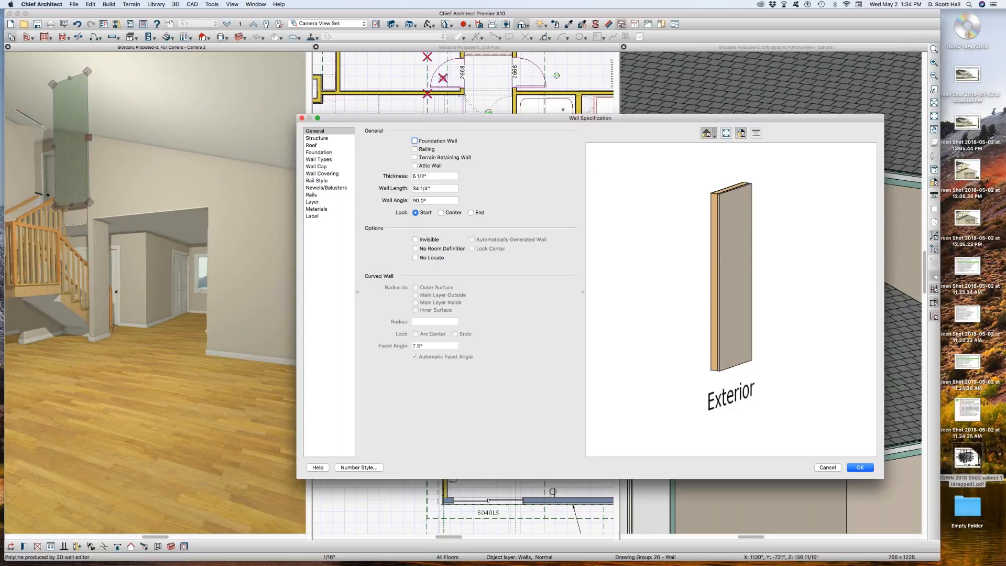
{"action": "left_click", "coordinate": [312, 146]}
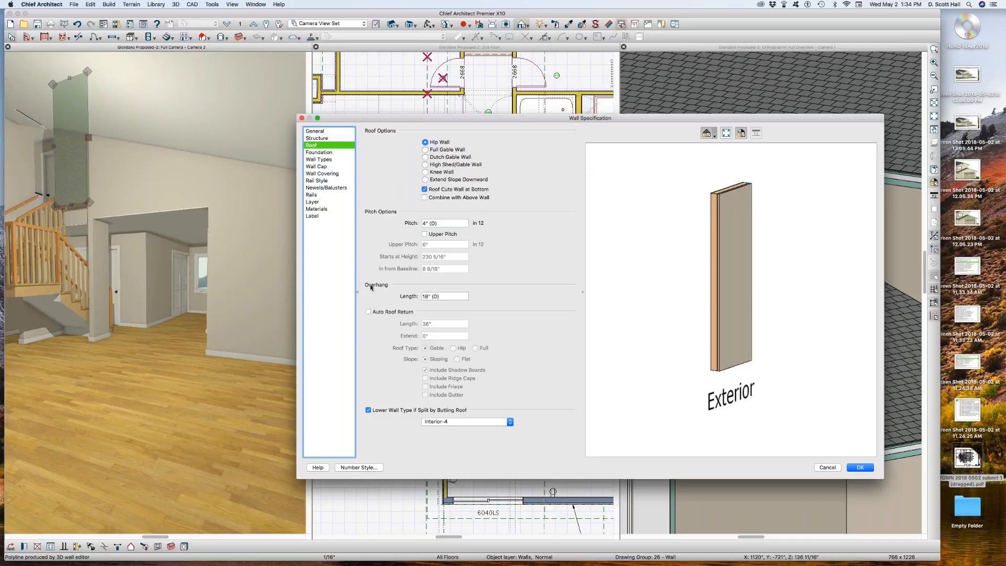
{"action": "left_click", "coordinate": [317, 131]}
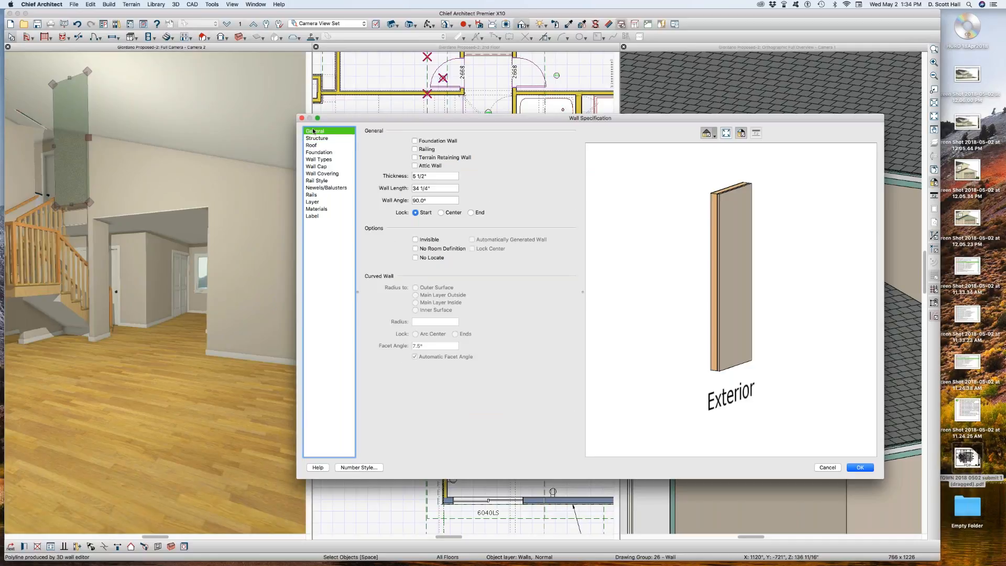
{"action": "left_click", "coordinate": [321, 137]}
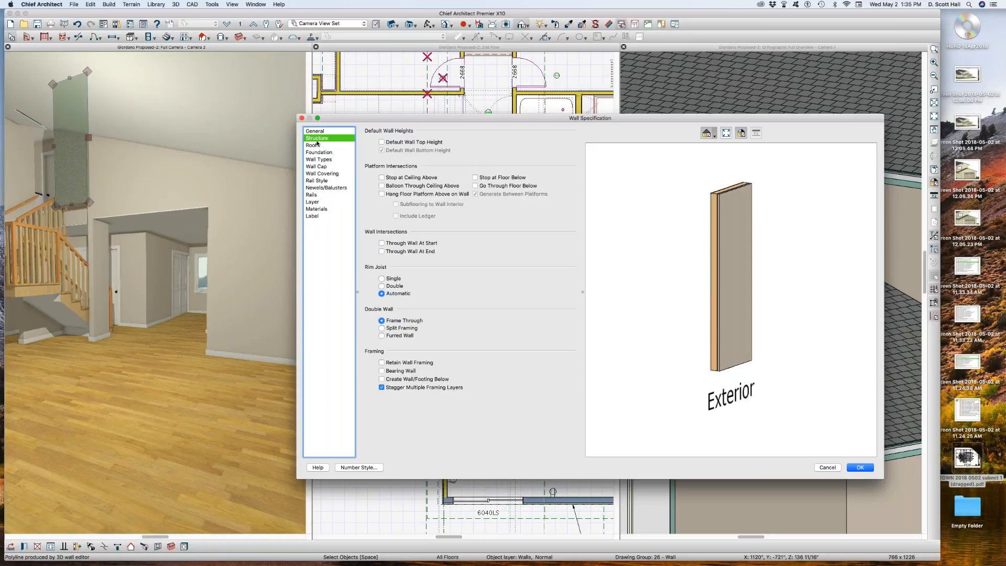
{"action": "left_click", "coordinate": [315, 146]}
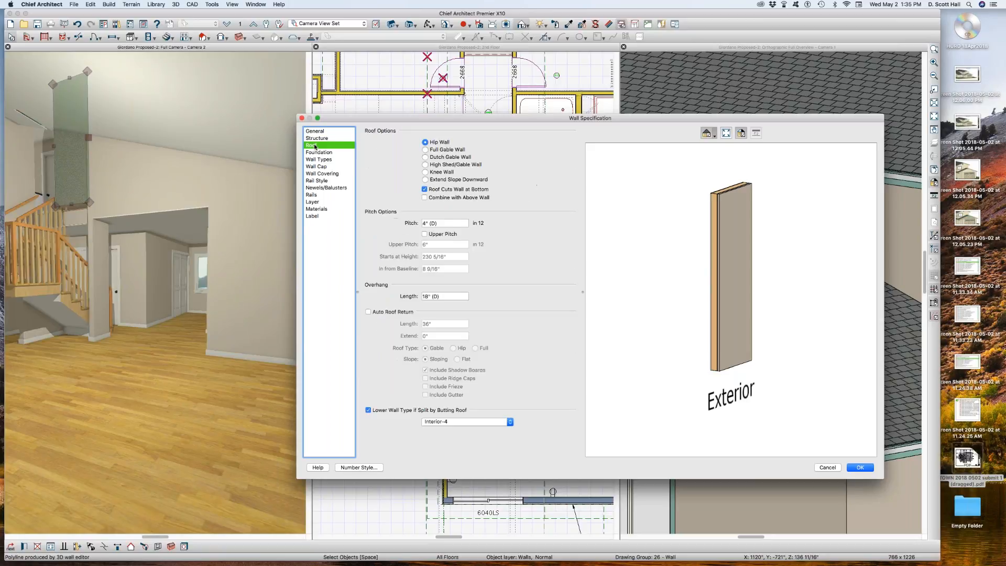
{"action": "left_click", "coordinate": [398, 409]}
{"action": "key", "text": "Return"}
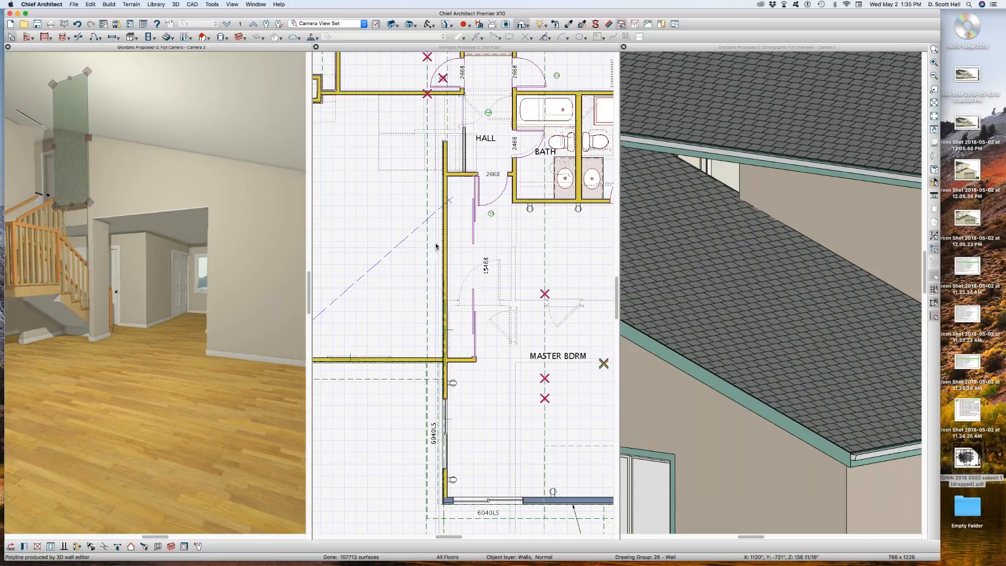
Try an attic wall about 2'-8" long directly above the short section beside the hall, and delete it.
{"action": "left_click", "coordinate": [412, 192]}
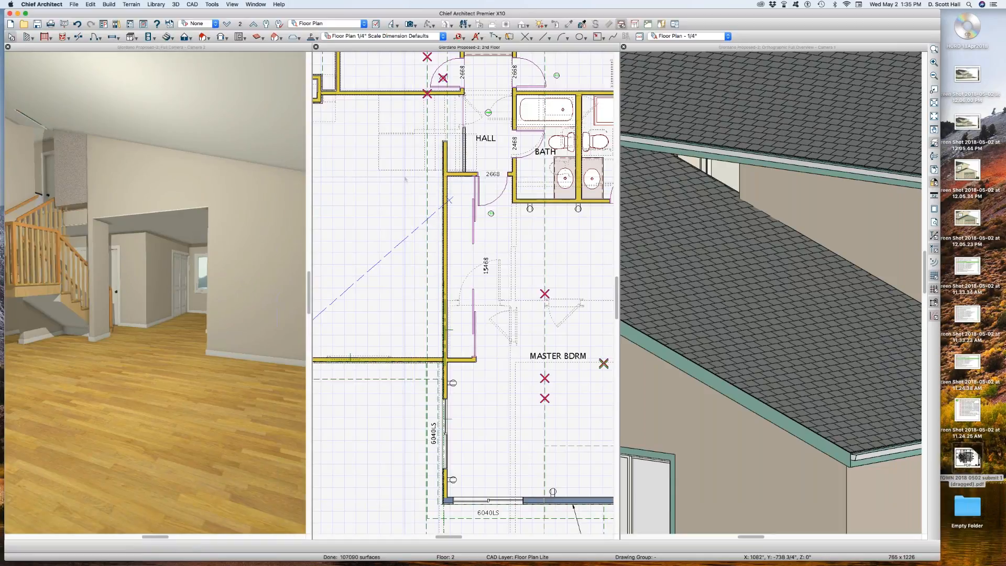
{"action": "left_click", "coordinate": [444, 157]}
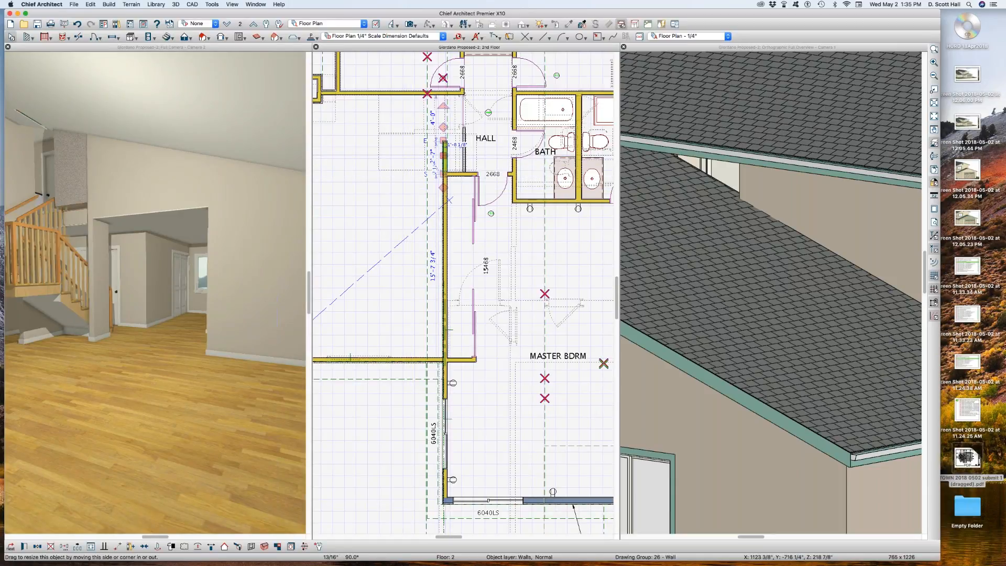
{"action": "key", "text": "Page_Up"}
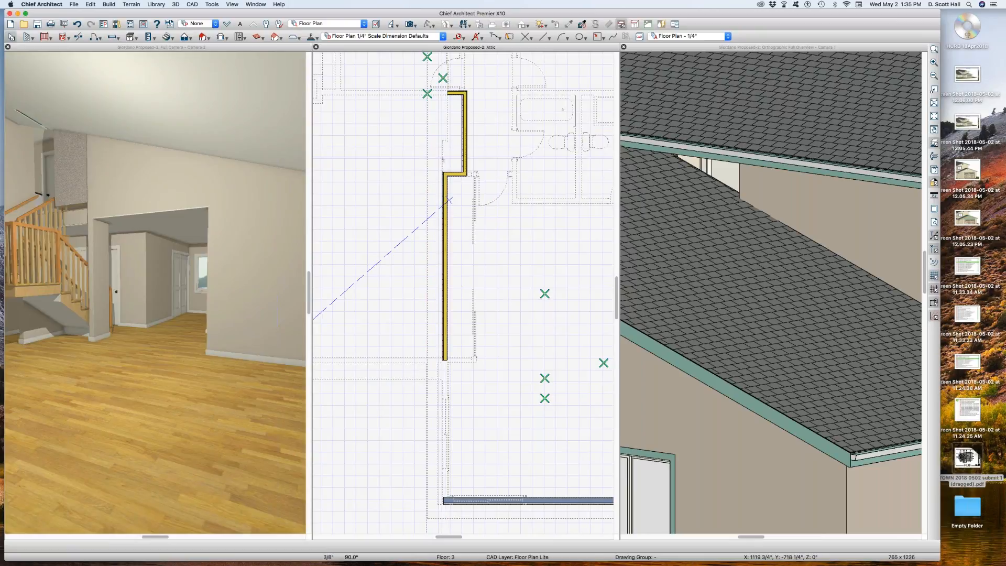
{"action": "left_click", "coordinate": [443, 158]}
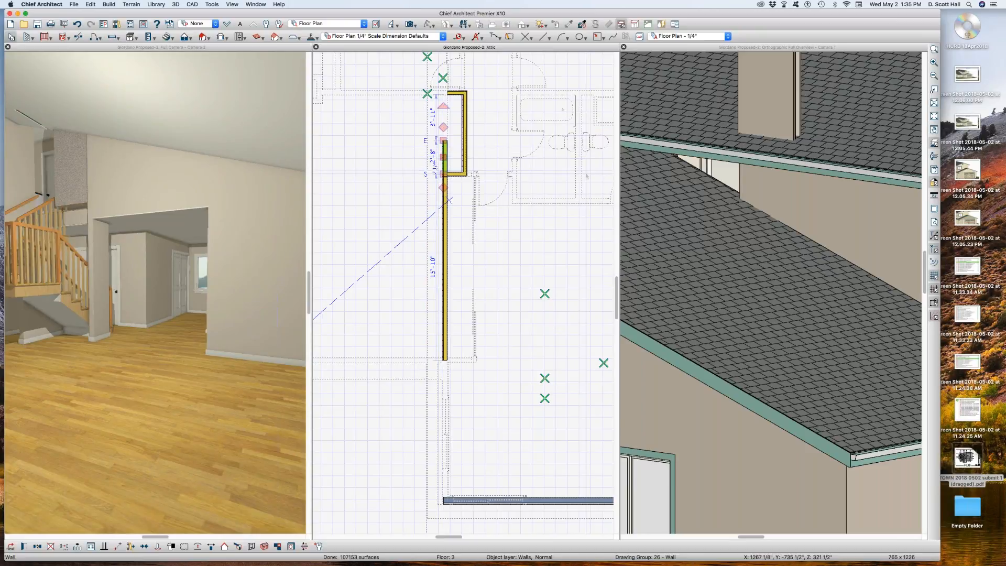
{"action": "key", "text": "Delete"}
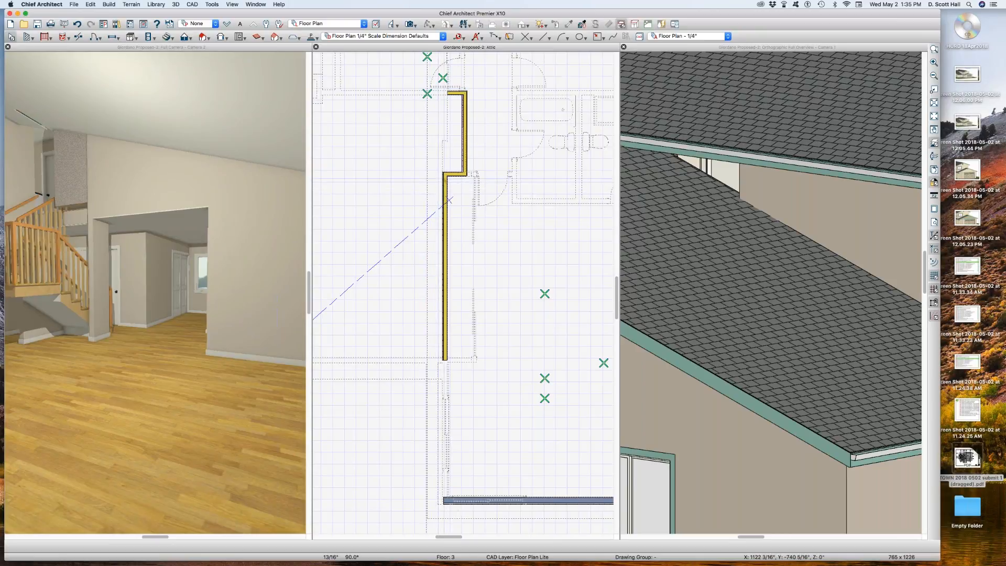
{"action": "key", "text": "Page_Down"}
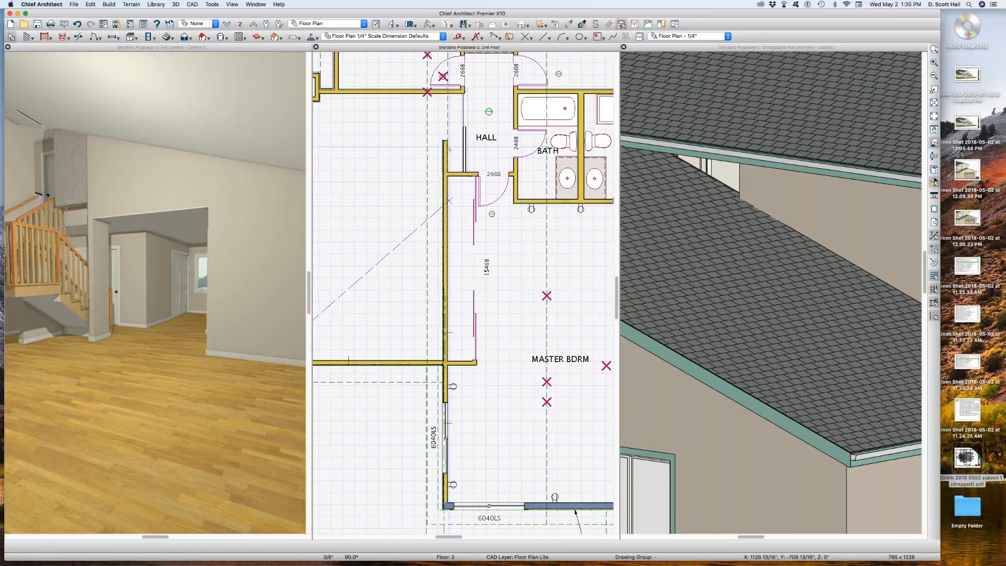
Extend the short second-floor wall section beside the hall up to the bedroom wall, making it 6'-9 1/4" long.
{"action": "left_click", "coordinate": [448, 200]}
{"action": "scroll", "coordinate": [441, 139], "scroll_direction": "up", "scroll_amount": 1}
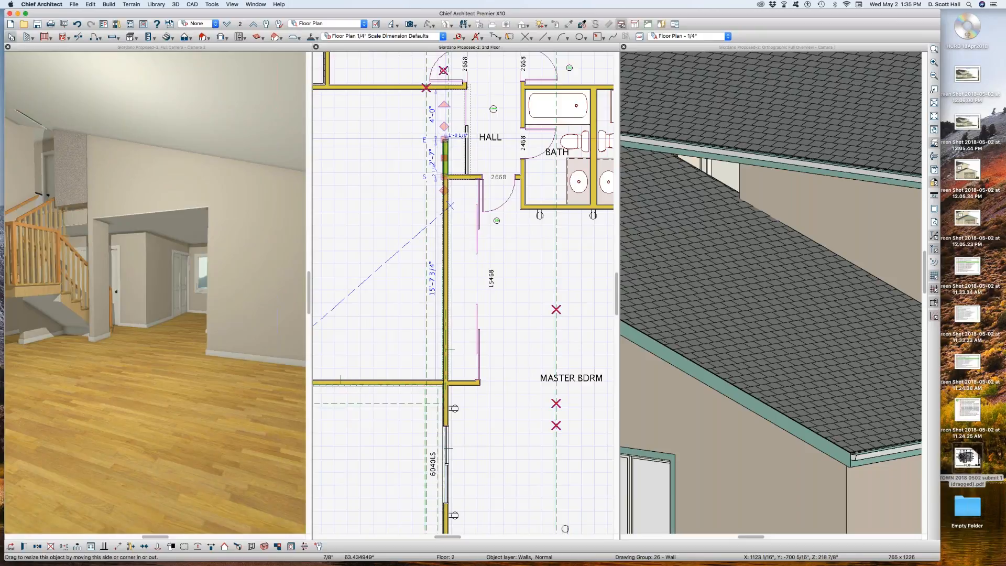
{"action": "left_click_drag", "start_coordinate": [444, 139], "coordinate": [426, 87]}
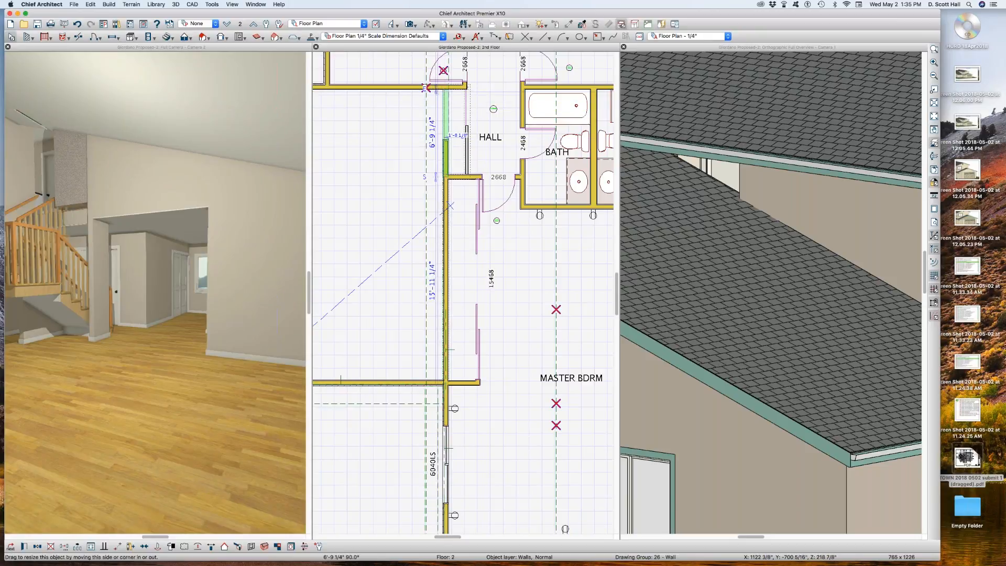
{"action": "left_click_drag", "start_coordinate": [426, 87], "coordinate": [426, 88]}
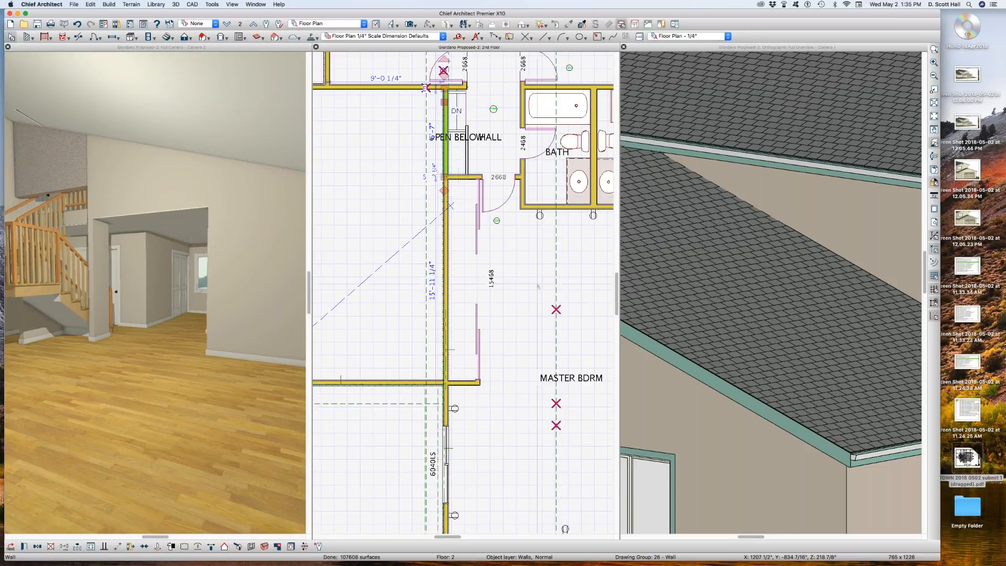
{"action": "left_click", "coordinate": [400, 419]}
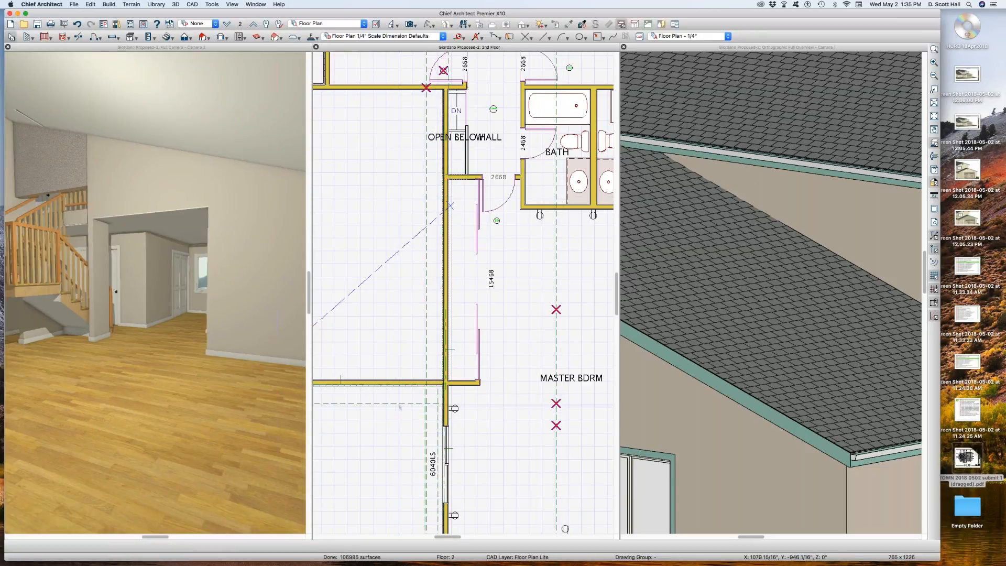
Examine the extended wall over the staircase and the lower roof junction in the interior and exterior 3D views.
{"action": "left_click", "coordinate": [398, 404]}
{"action": "scroll", "coordinate": [467, 113], "scroll_direction": "down", "scroll_amount": 5}
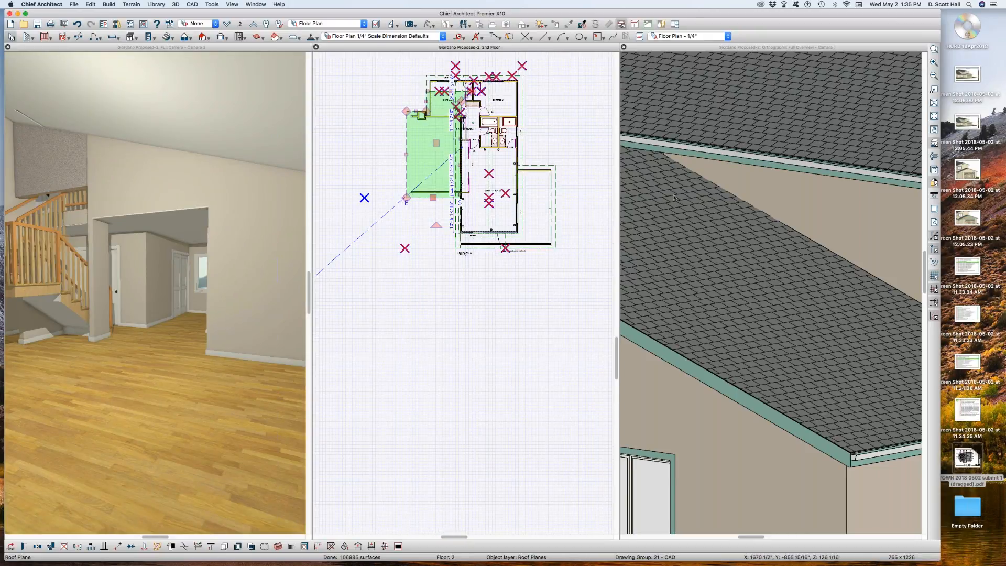
{"action": "scroll", "coordinate": [671, 194], "scroll_direction": "down", "scroll_amount": 4}
{"action": "left_click", "coordinate": [97, 179]}
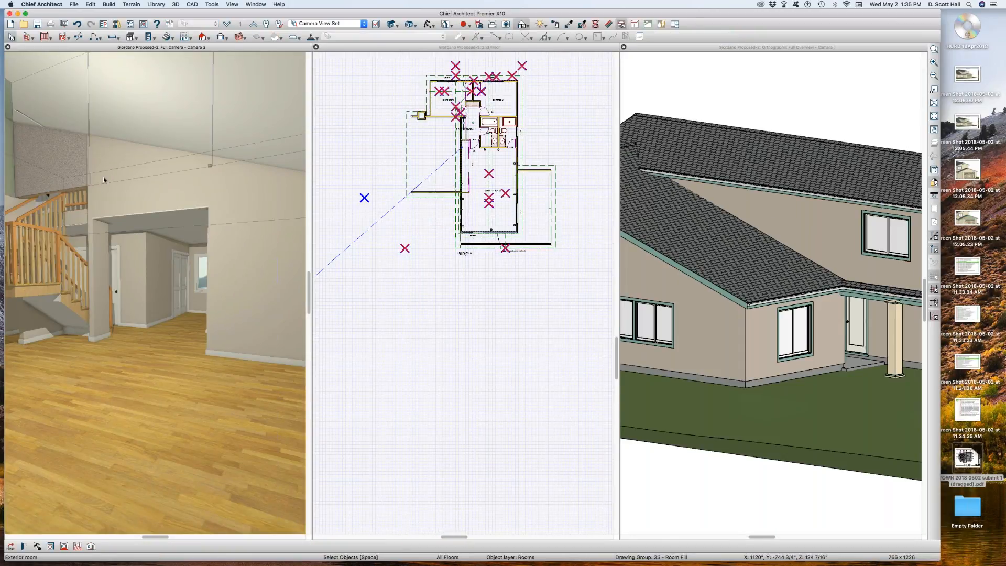
{"action": "scroll", "coordinate": [103, 177], "scroll_direction": "down", "scroll_amount": 3}
{"action": "scroll", "coordinate": [55, 158], "scroll_direction": "up", "scroll_amount": 4}
{"action": "scroll", "coordinate": [216, 171], "scroll_direction": "up", "scroll_amount": 3}
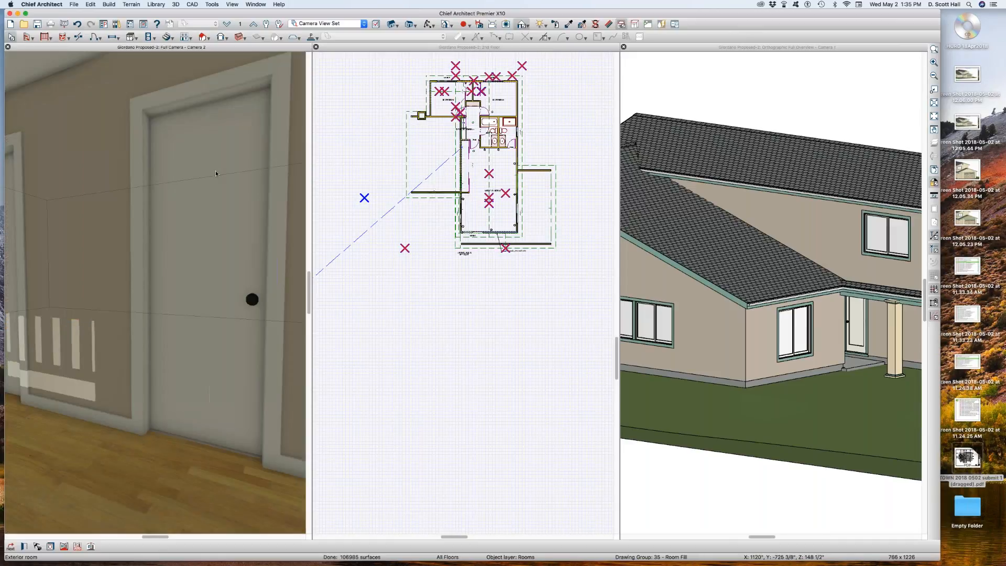
{"action": "scroll", "coordinate": [214, 171], "scroll_direction": "down", "scroll_amount": 2}
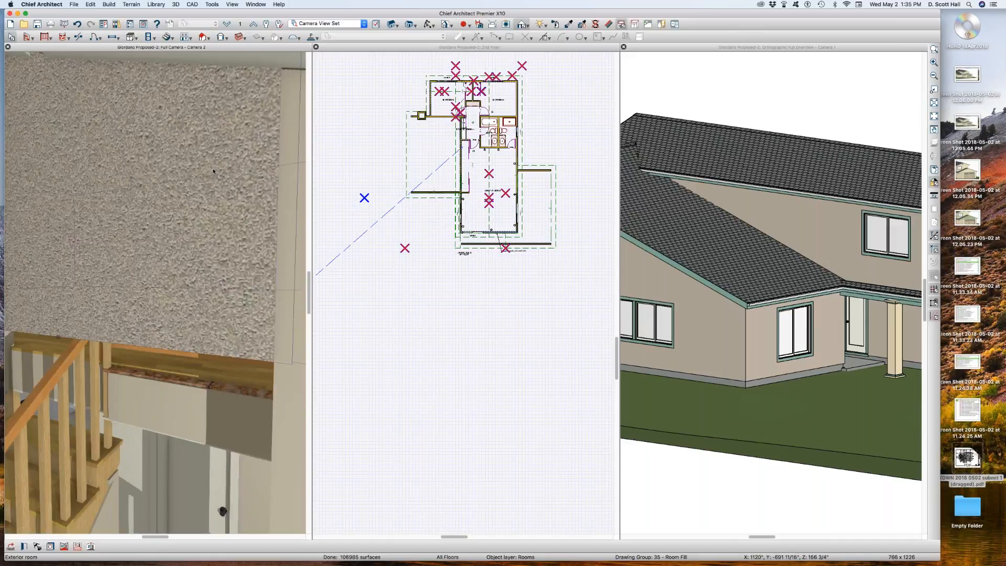
{"action": "scroll", "coordinate": [209, 170], "scroll_direction": "down", "scroll_amount": 4}
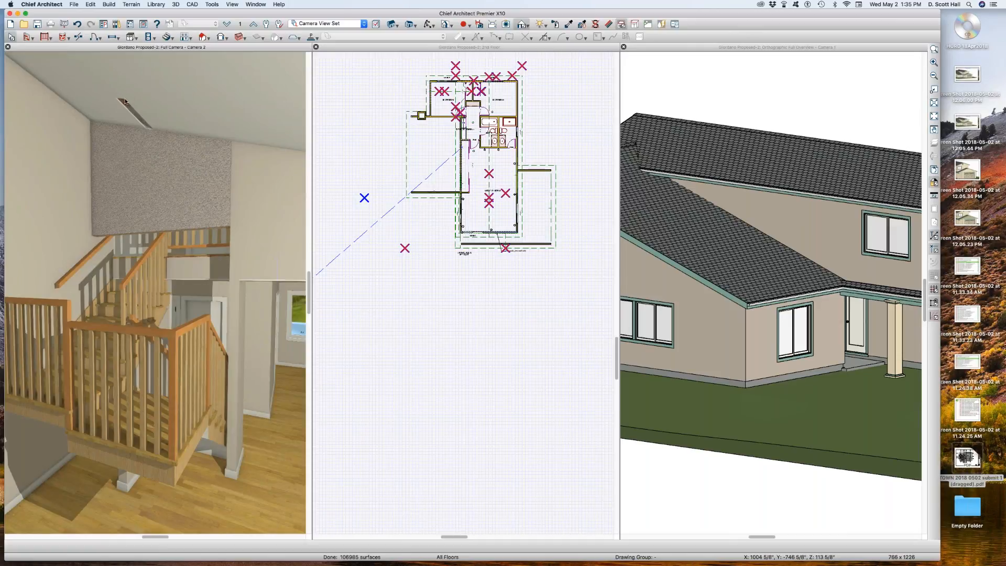
Enable Default Wall Top Height for the stucco-faced wall above the stairs and review its structure settings.
{"action": "left_click", "coordinate": [143, 160]}
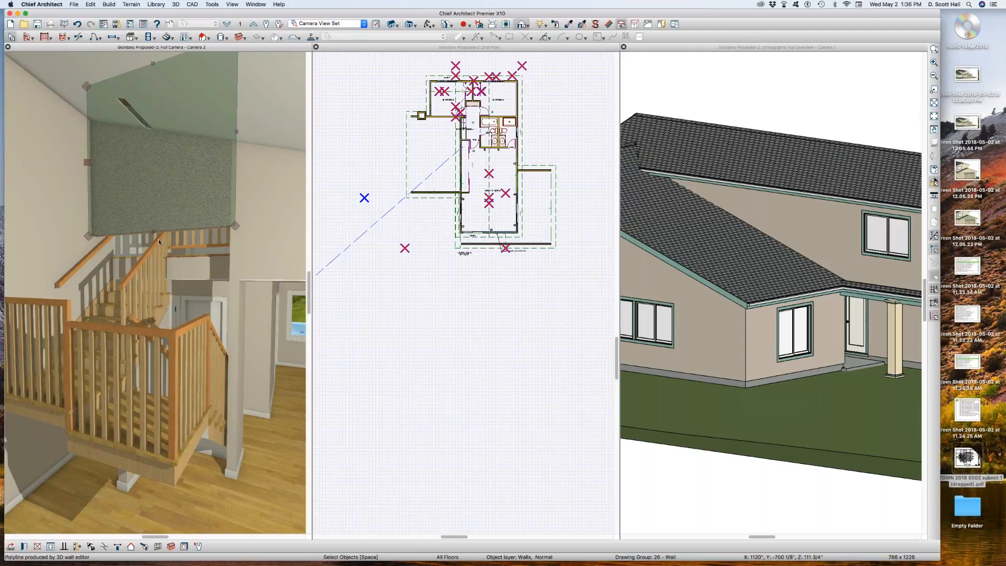
{"action": "double_click", "coordinate": [284, 171]}
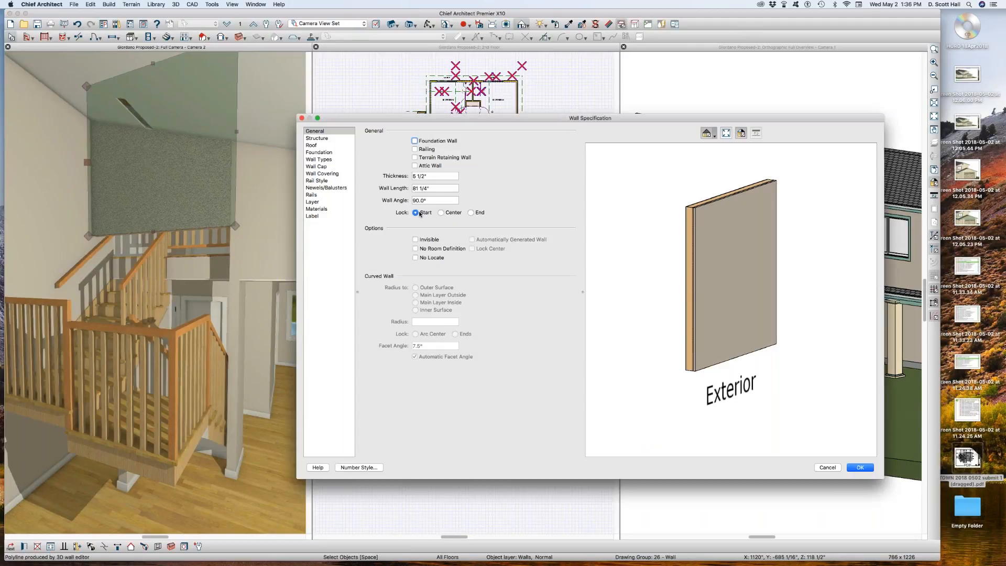
{"action": "left_click", "coordinate": [317, 138]}
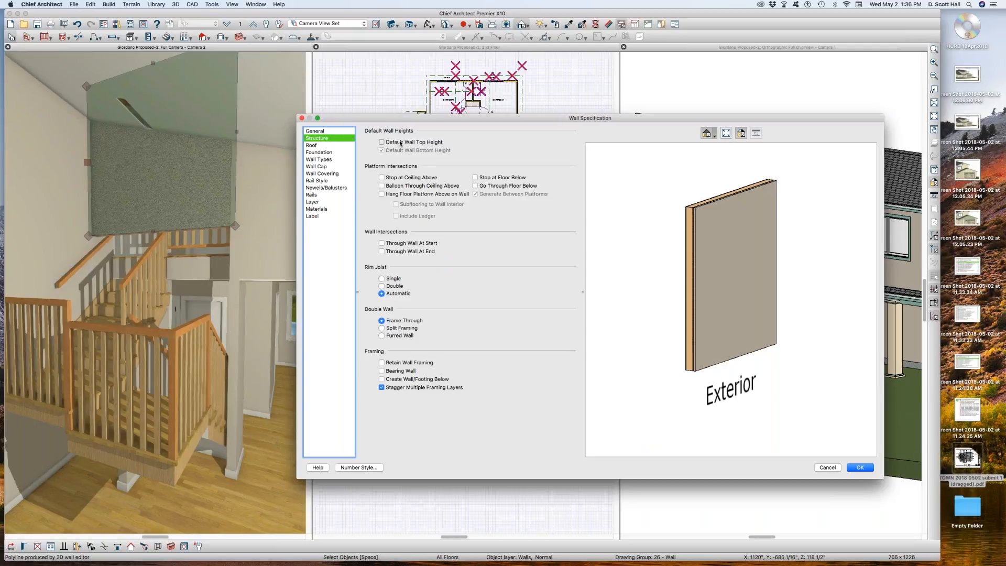
{"action": "key", "text": "Escape"}
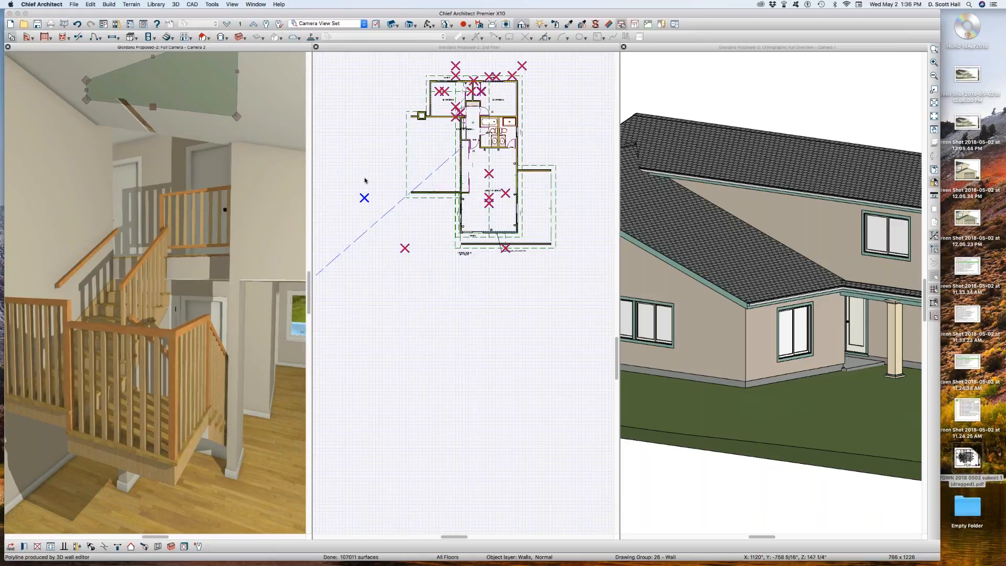
{"action": "double_click", "coordinate": [292, 159]}
{"action": "left_click", "coordinate": [317, 138]}
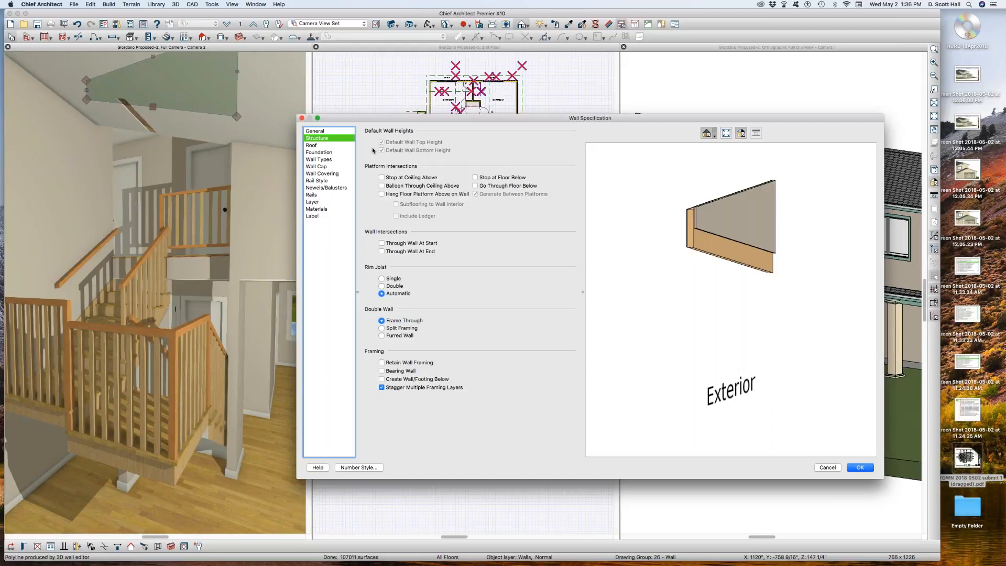
{"action": "key", "text": "Escape"}
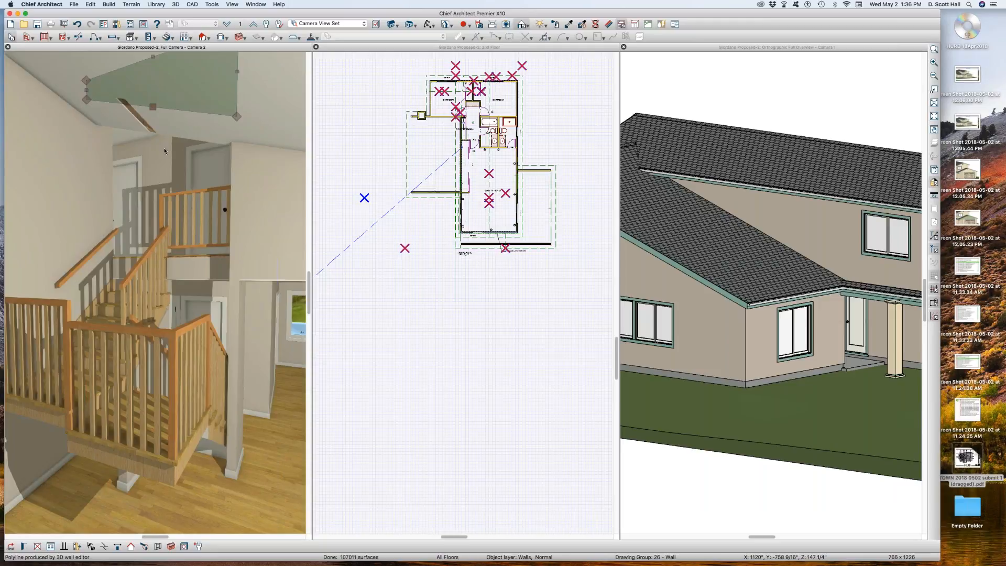
Close the interior camera view and create a new Full Camera on the first floor, looking from the living room toward the entry.
{"action": "scroll", "coordinate": [163, 148], "scroll_direction": "down", "scroll_amount": 3}
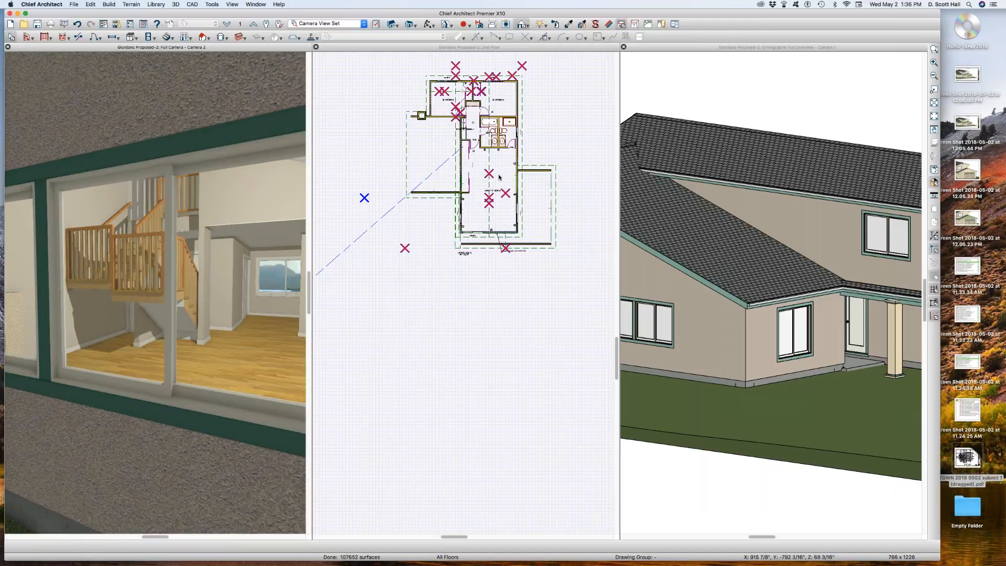
{"action": "key", "text": "super+w"}
{"action": "scroll", "coordinate": [334, 156], "scroll_direction": "down", "scroll_amount": 1}
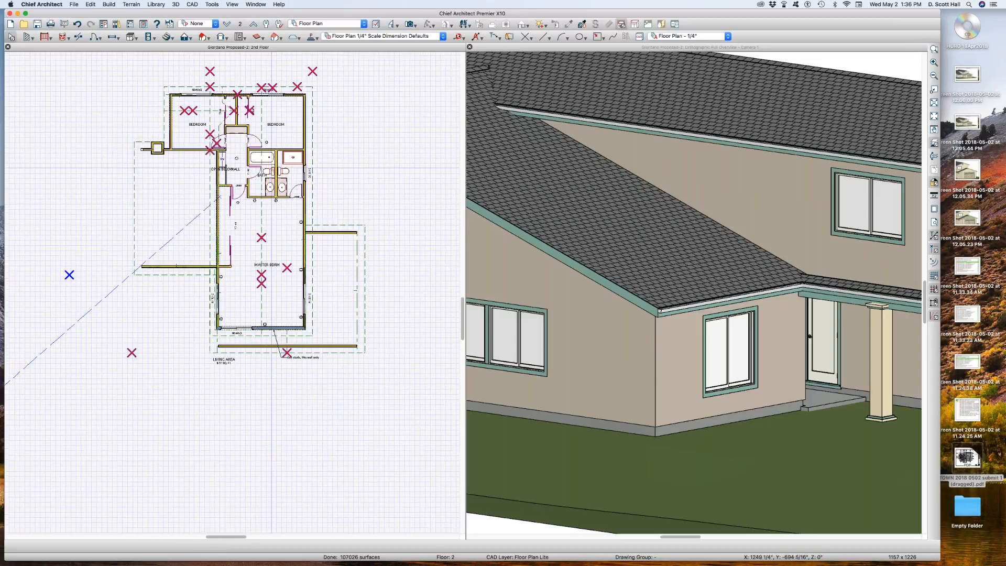
{"action": "scroll", "coordinate": [101, 182], "scroll_direction": "up", "scroll_amount": 2}
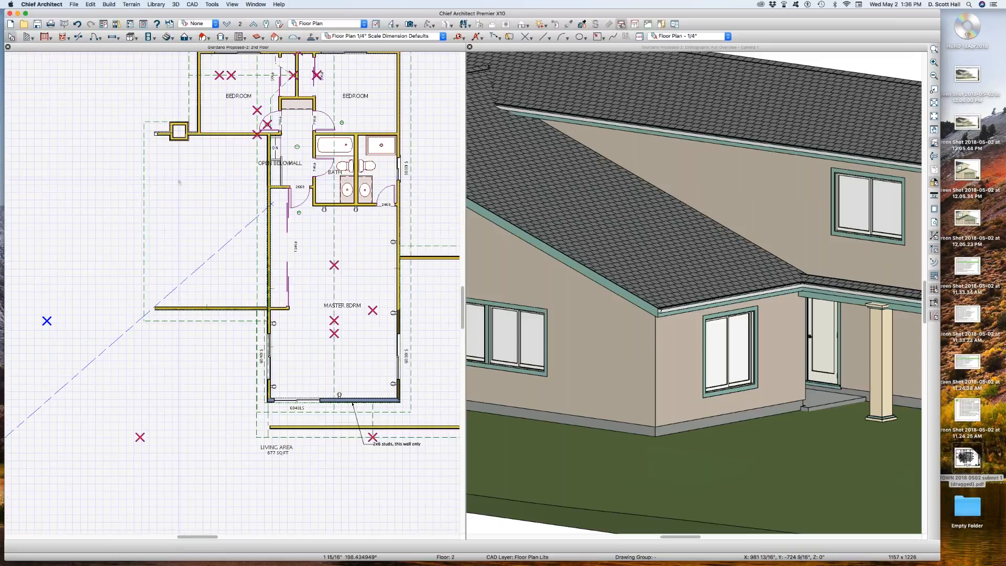
{"action": "key", "text": "Page_Down"}
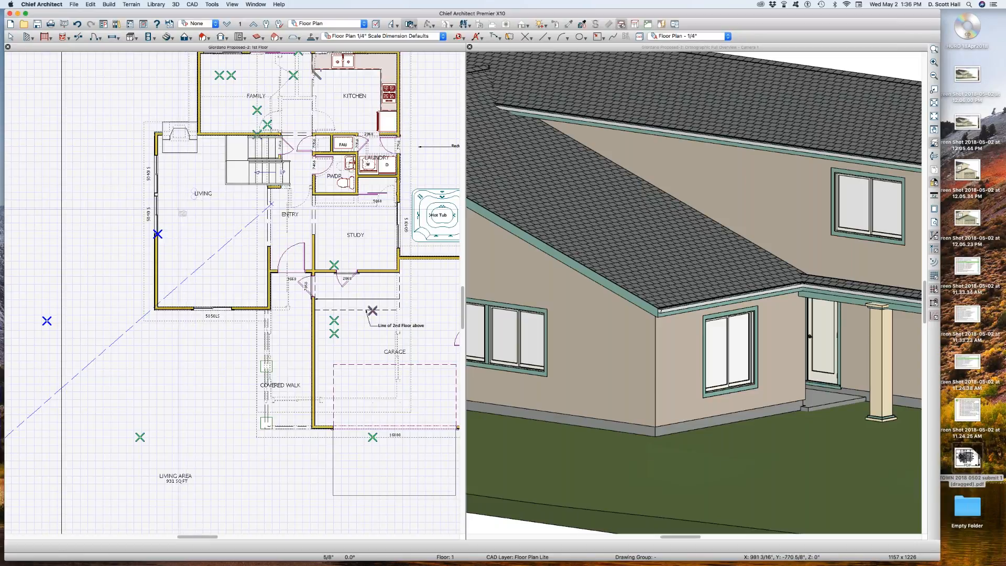
{"action": "mouse_move", "coordinate": [176, 208]}
{"action": "left_mouse_down"}
{"action": "mouse_move", "coordinate": [305, 203]}
{"action": "mouse_move", "coordinate": [273, 203]}
{"action": "left_mouse_up"}
{"action": "key", "text": "space"}
{"action": "scroll", "coordinate": [273, 191], "scroll_direction": "down", "scroll_amount": 4}
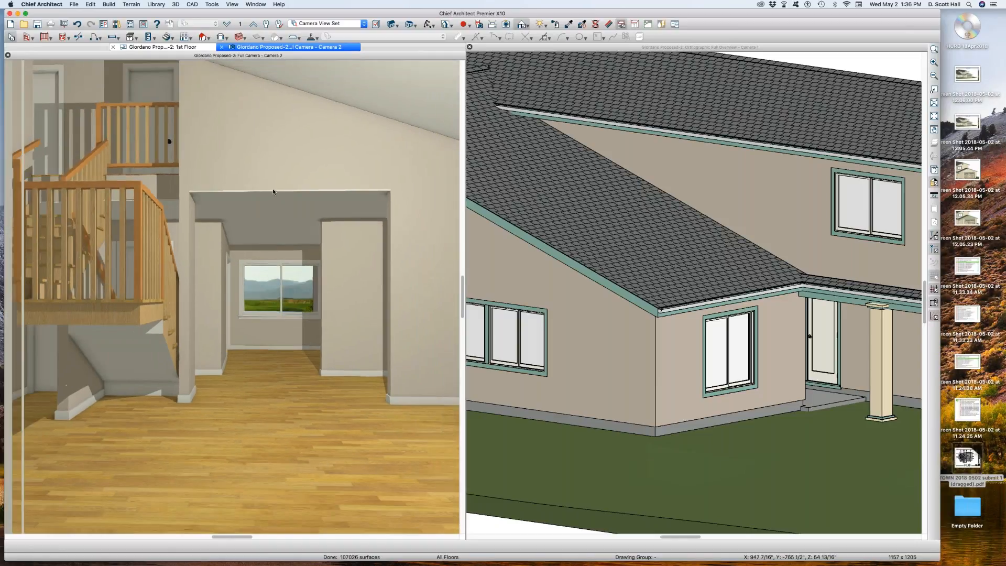
{"action": "key", "text": "o"}
{"action": "left_click_drag", "start_coordinate": [278, 202], "coordinate": [282, 172]}
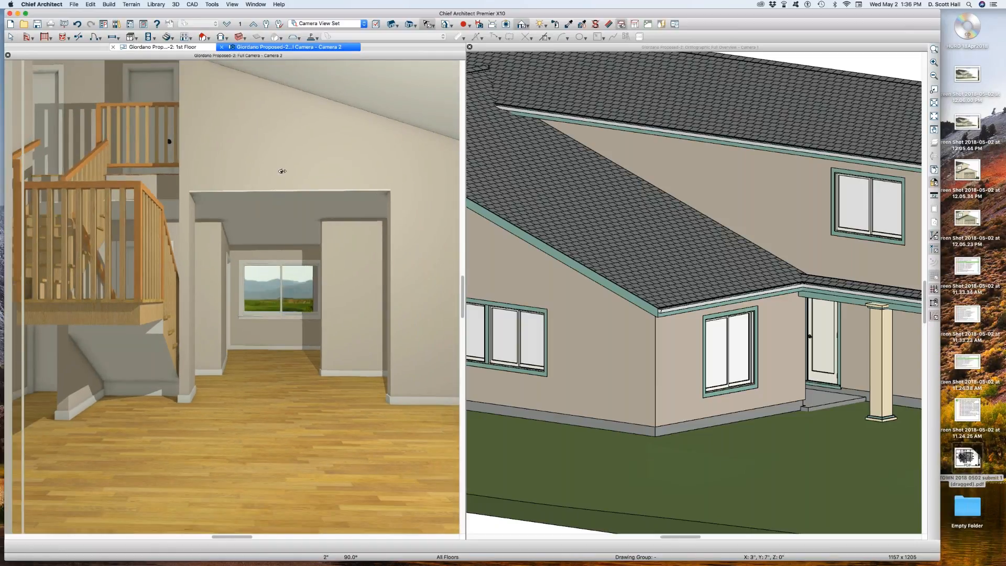
Turn the interior camera toward the staircase and upper hall, and tile it beside the floor plan and exterior view.
{"action": "key", "text": "space"}
{"action": "key", "text": "o"}
{"action": "left_click_drag", "start_coordinate": [280, 179], "coordinate": [236, 157]}
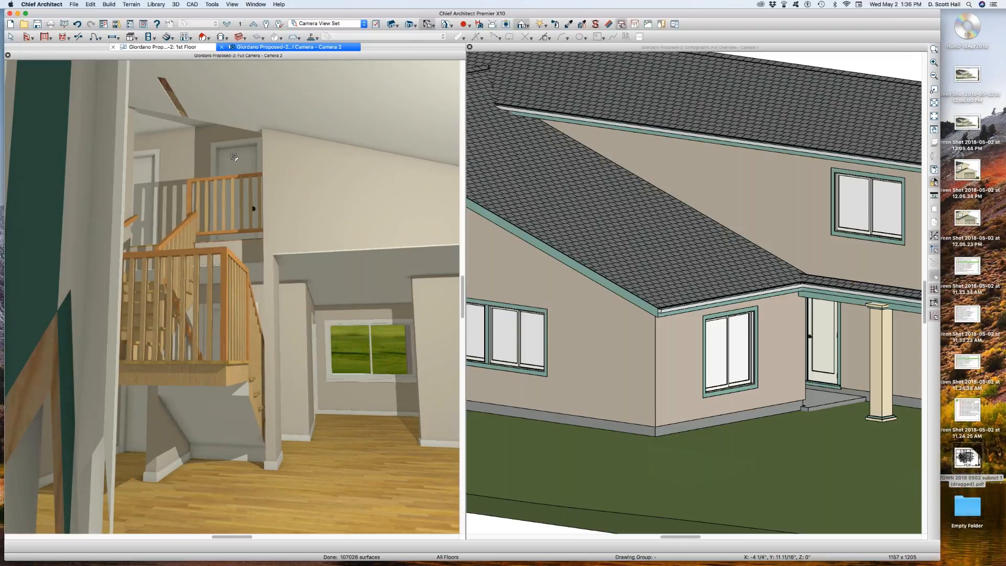
{"action": "key", "text": "space"}
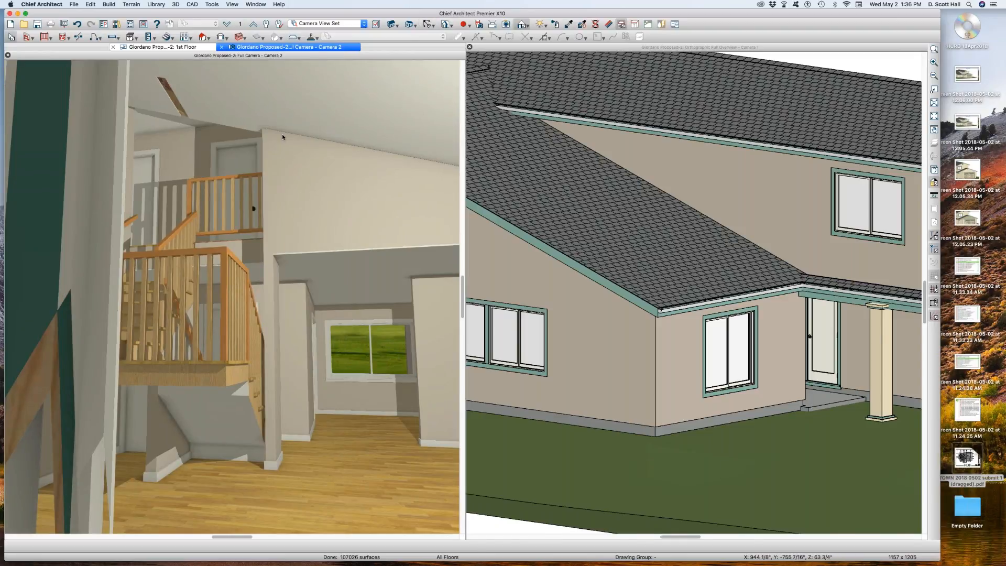
{"action": "key", "text": "shift+F7"}
Delete the short wall between the two stair flights on the first floor.
{"action": "scroll", "coordinate": [464, 137], "scroll_direction": "up", "scroll_amount": 5}
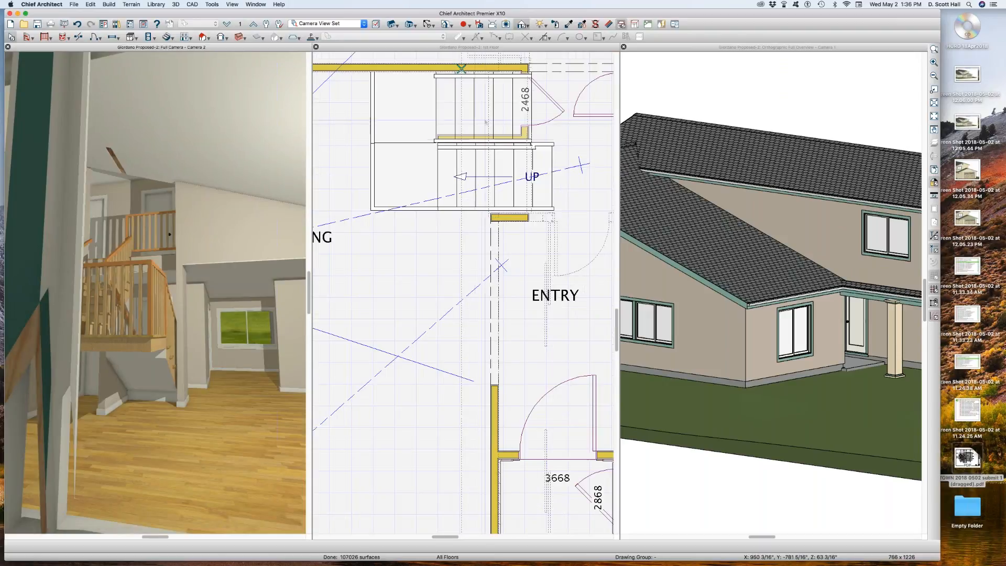
{"action": "left_click", "coordinate": [463, 137]}
{"action": "left_click", "coordinate": [463, 138]}
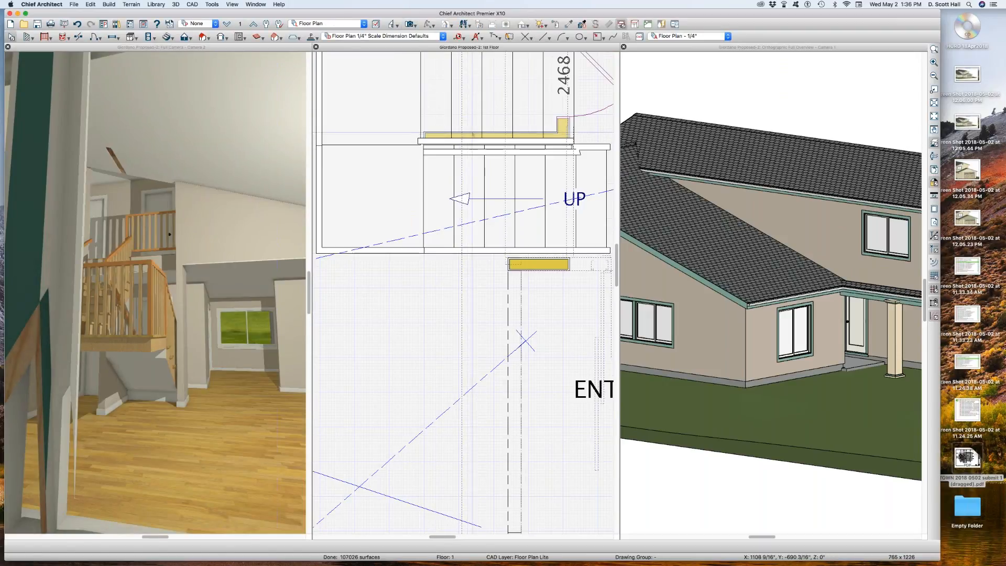
{"action": "scroll", "coordinate": [467, 115], "scroll_direction": "down", "scroll_amount": 3}
{"action": "left_click", "coordinate": [475, 136]}
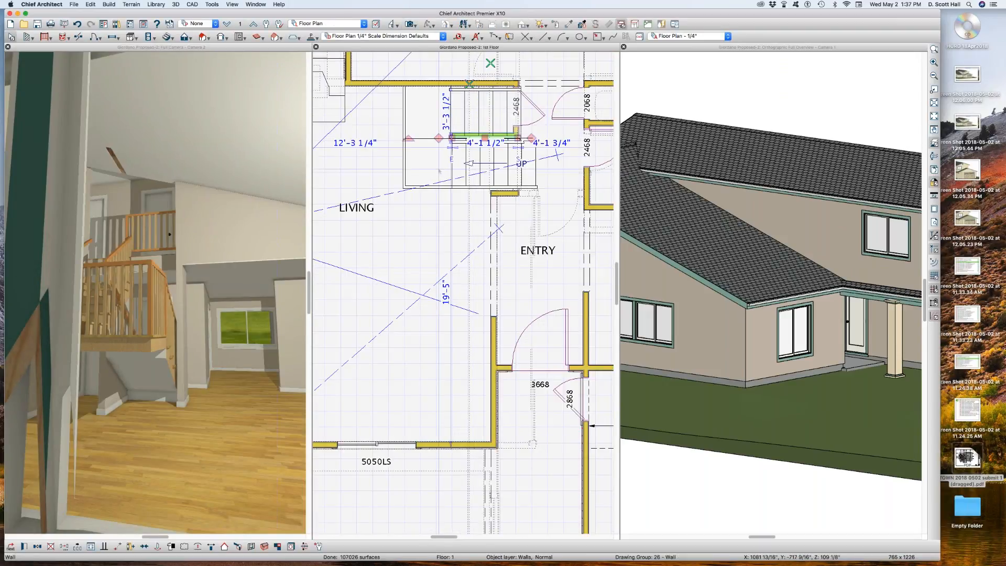
{"action": "scroll", "coordinate": [491, 154], "scroll_direction": "down", "scroll_amount": 3}
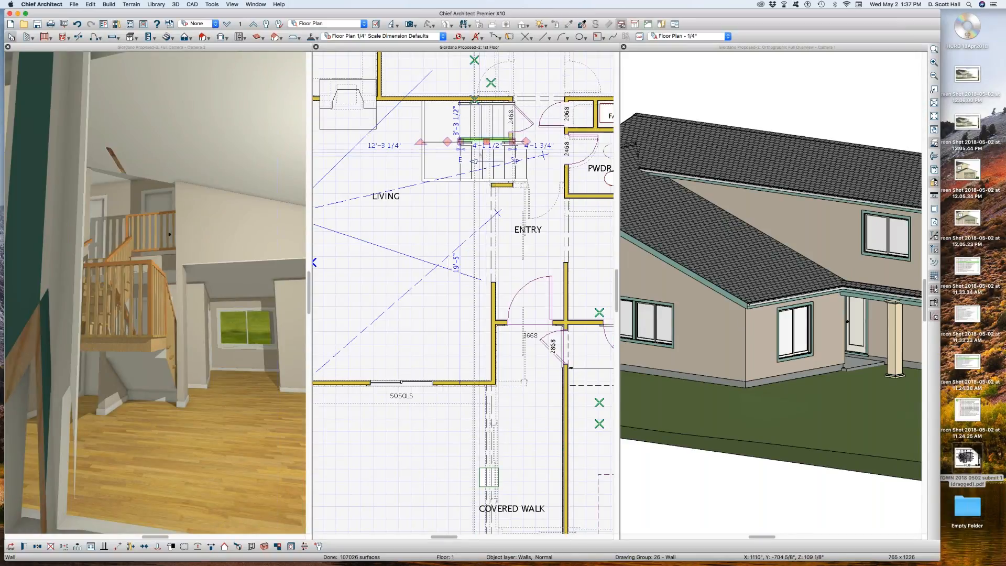
{"action": "scroll", "coordinate": [478, 148], "scroll_direction": "up", "scroll_amount": 2}
{"action": "scroll", "coordinate": [474, 139], "scroll_direction": "down", "scroll_amount": 1}
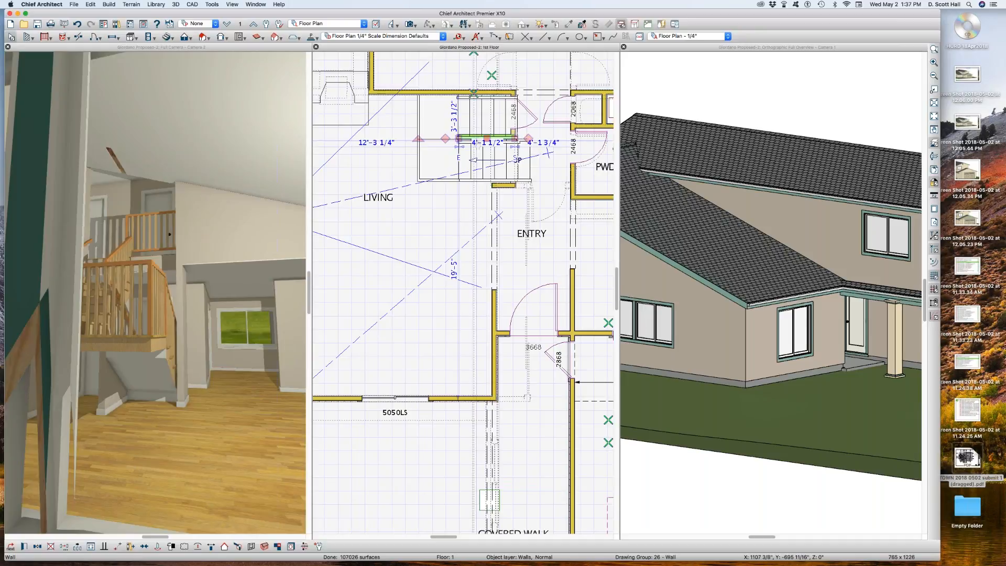
{"action": "key", "text": "Delete"}
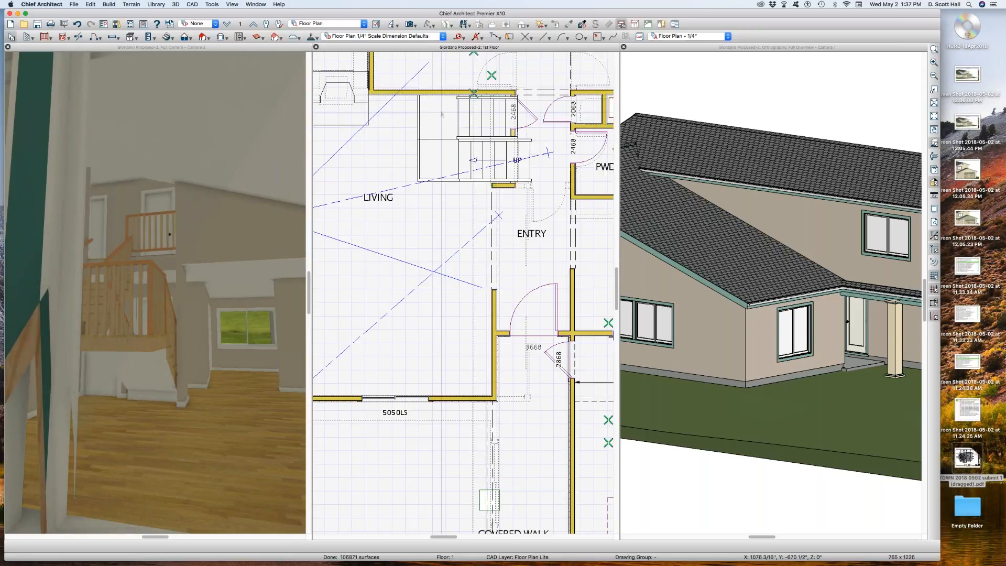
Check the stairs and the surrounding living room in the plan and interior camera, and close the interior camera view.
{"action": "scroll", "coordinate": [468, 122], "scroll_direction": "up", "scroll_amount": 3}
{"action": "left_click", "coordinate": [488, 109]}
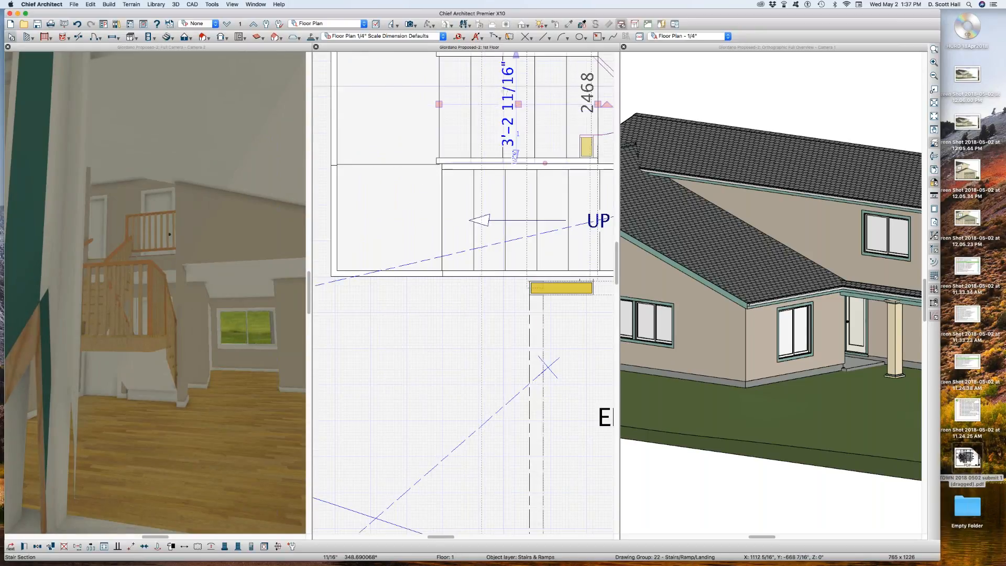
{"action": "scroll", "coordinate": [504, 86], "scroll_direction": "down", "scroll_amount": 3}
{"action": "scroll", "coordinate": [218, 184], "scroll_direction": "down", "scroll_amount": 3}
{"action": "scroll", "coordinate": [222, 180], "scroll_direction": "up", "scroll_amount": 4}
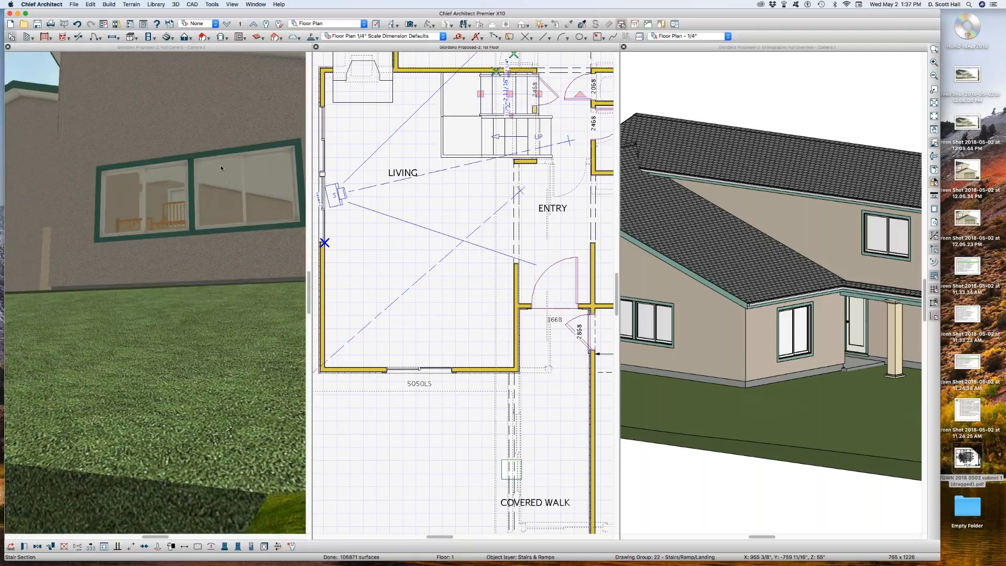
{"action": "scroll", "coordinate": [222, 163], "scroll_direction": "down", "scroll_amount": 4}
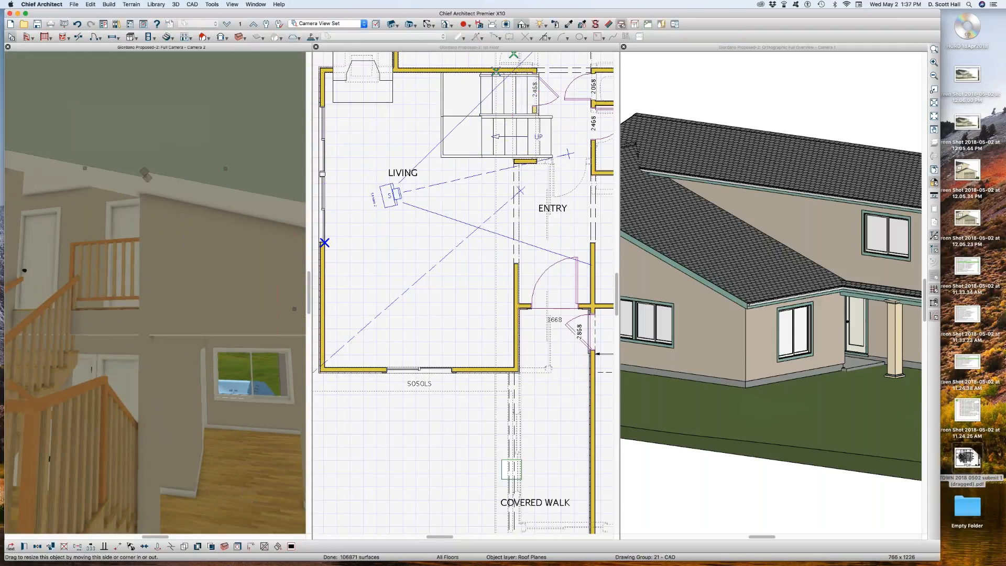
{"action": "key", "text": "super+w"}
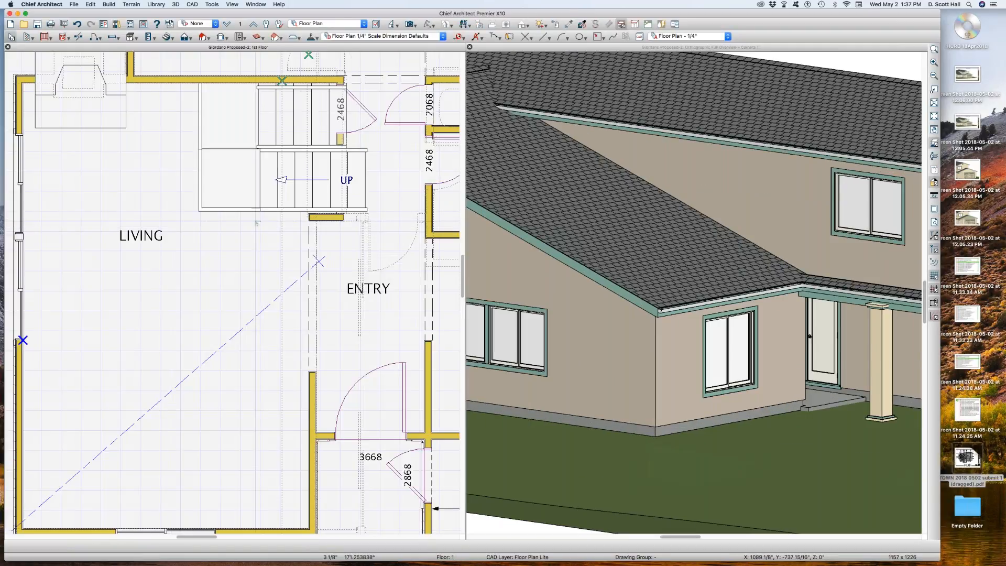
Create an orthographic floor overview of the second floor and look closely at the top of the rear bedroom wall.
{"action": "scroll", "coordinate": [247, 222], "scroll_direction": "down", "scroll_amount": 4}
{"action": "scroll", "coordinate": [226, 208], "scroll_direction": "down", "scroll_amount": 2}
{"action": "left_click", "coordinate": [230, 203]}
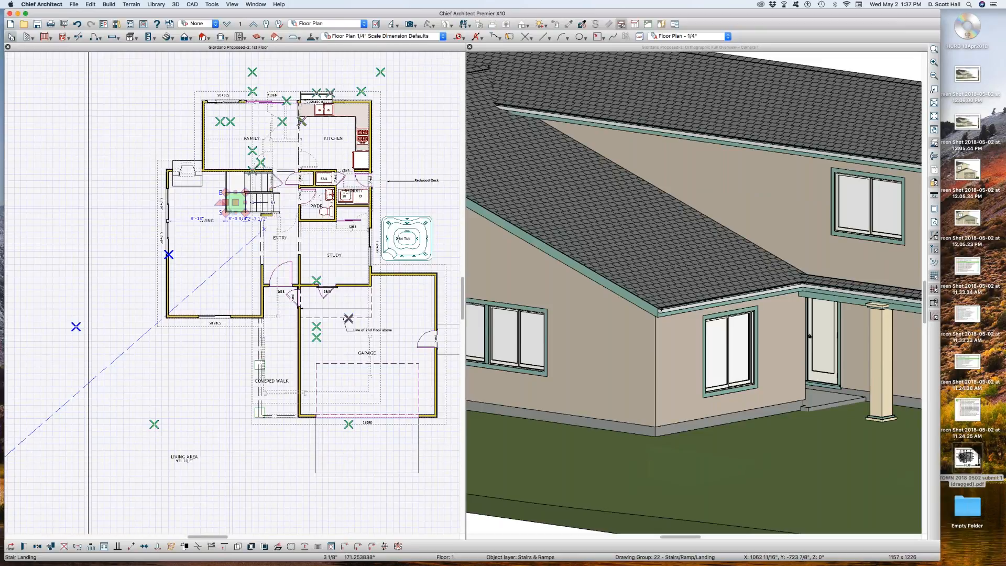
{"action": "key", "text": "Escape"}
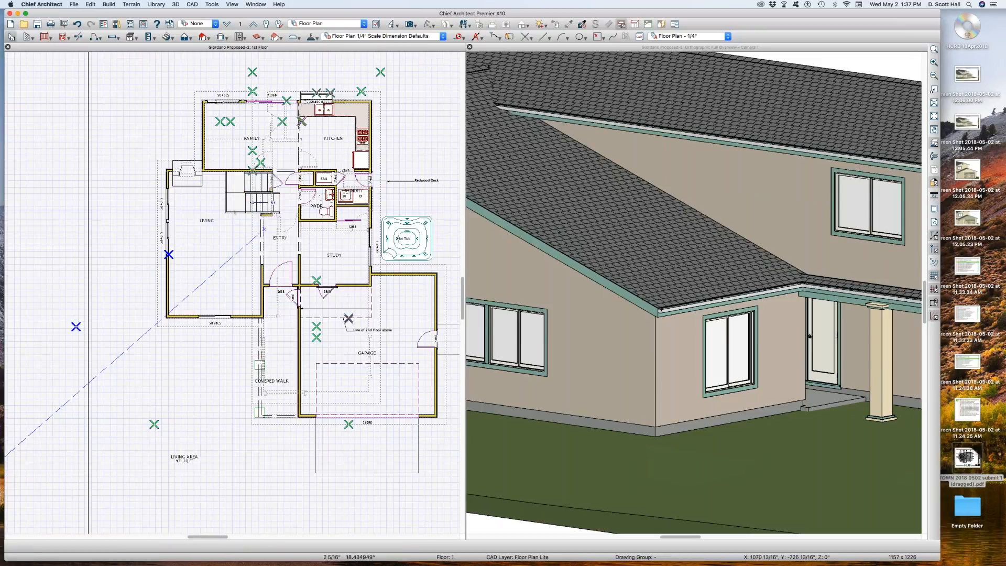
{"action": "key", "text": "Page_Up"}
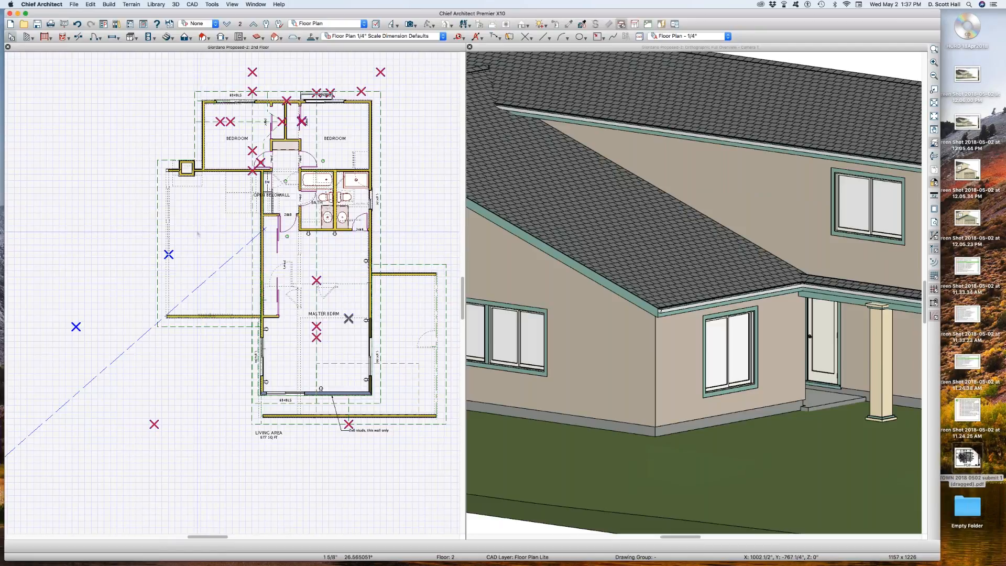
{"action": "key", "text": "shift+o"}
{"action": "left_click_drag", "start_coordinate": [267, 314], "coordinate": [351, 285]}
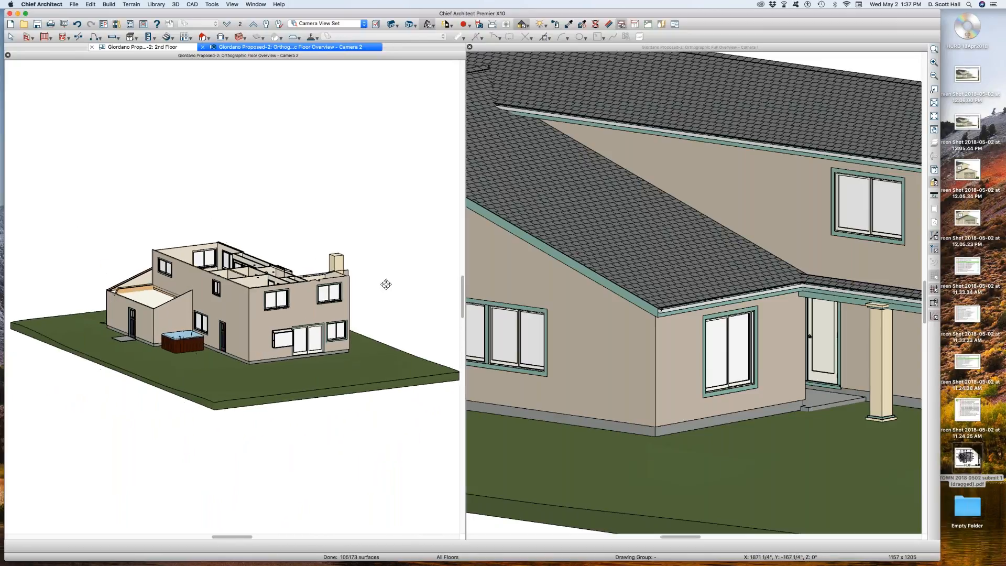
{"action": "scroll", "coordinate": [335, 273], "scroll_direction": "up", "scroll_amount": 10}
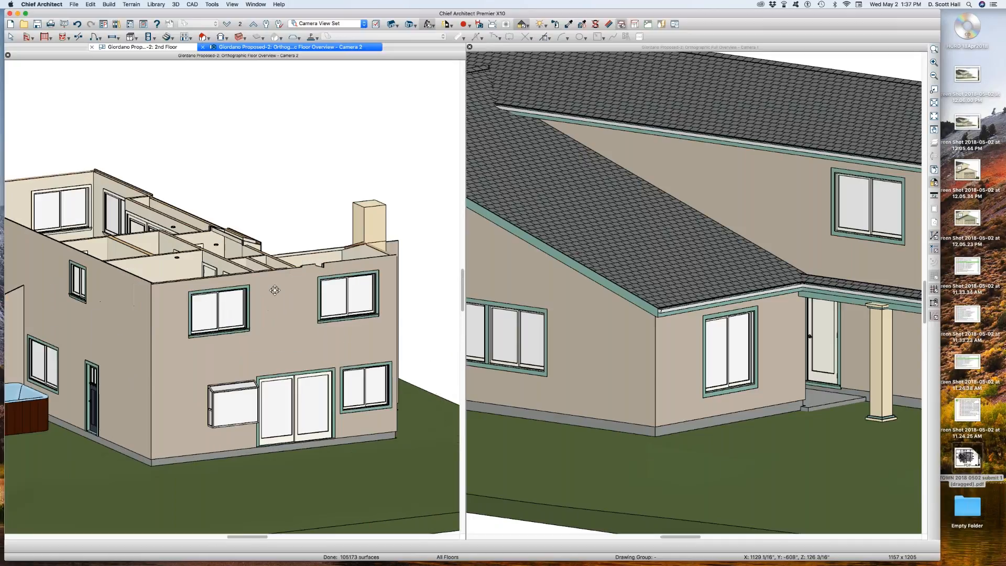
{"action": "scroll", "coordinate": [275, 290], "scroll_direction": "up", "scroll_amount": 3}
{"action": "left_click", "coordinate": [274, 298]}
Turn the exterior full overview to the rear of the house and tile all three views side by side.
{"action": "scroll", "coordinate": [647, 248], "scroll_direction": "down", "scroll_amount": 10}
{"action": "left_click", "coordinate": [647, 248]}
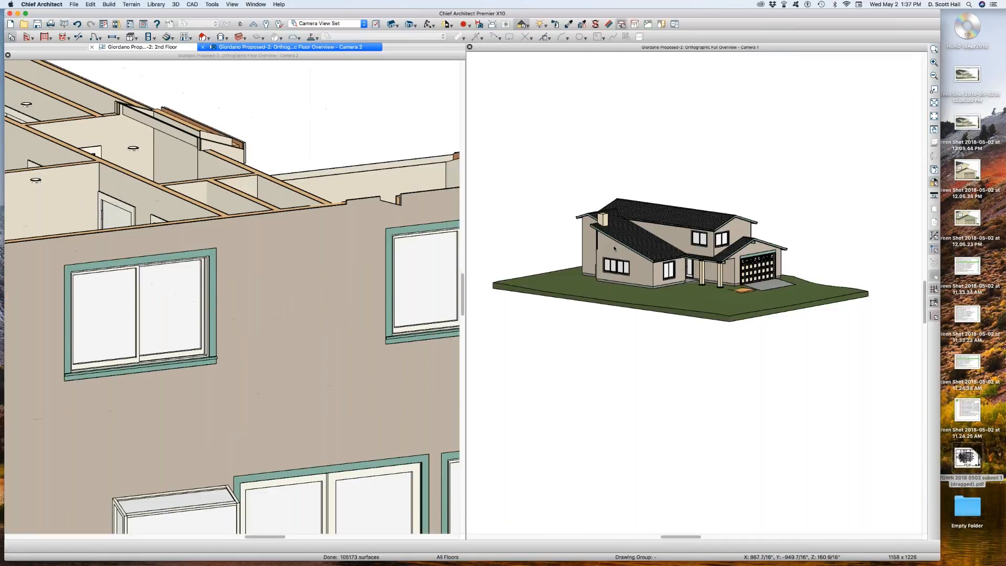
{"action": "middle_click_drag", "start_coordinate": [646, 248], "coordinate": [690, 244]}
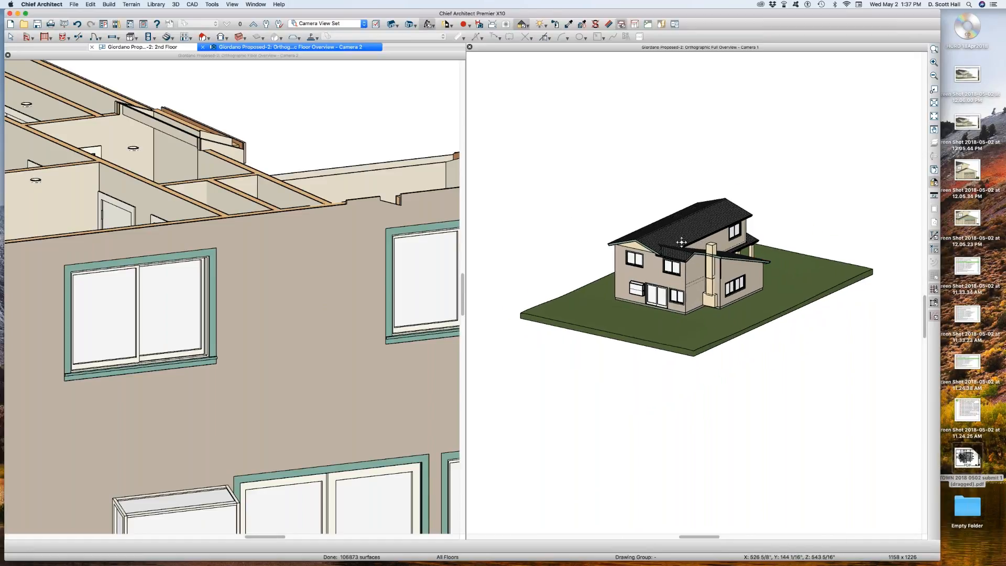
{"action": "key", "text": "shift+F7"}
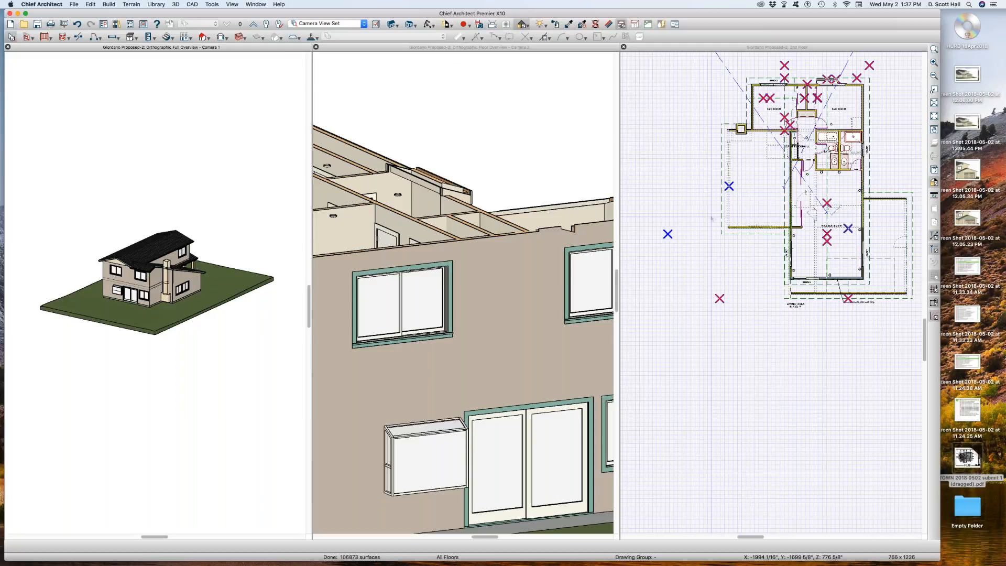
Examine where the 6040LS bedroom window meets the rear wall in plan and review the window's general settings.
{"action": "scroll", "coordinate": [804, 88], "scroll_direction": "up", "scroll_amount": 8}
{"action": "scroll", "coordinate": [759, 160], "scroll_direction": "down", "scroll_amount": 2}
{"action": "scroll", "coordinate": [697, 99], "scroll_direction": "up", "scroll_amount": 2}
{"action": "scroll", "coordinate": [655, 104], "scroll_direction": "up", "scroll_amount": 4}
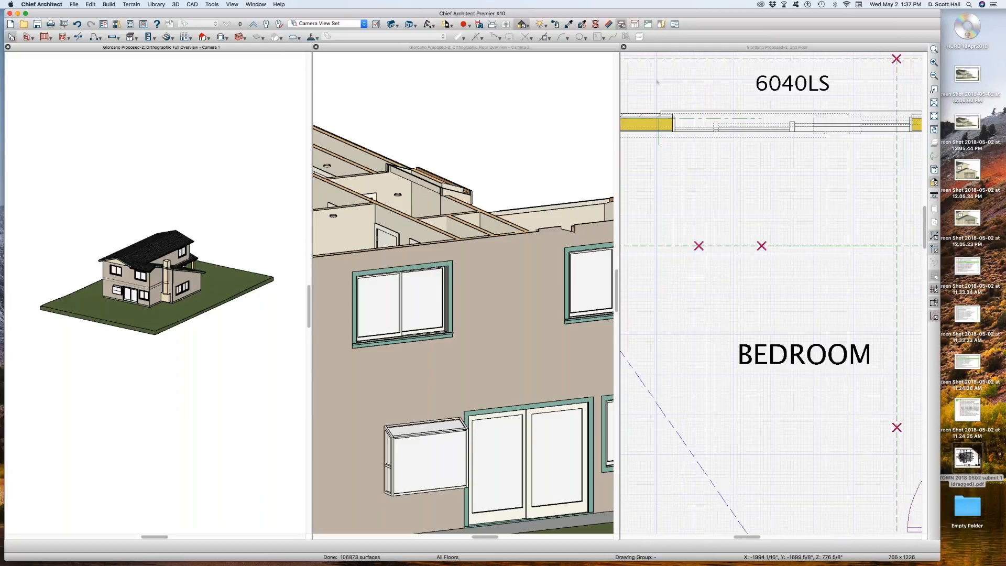
{"action": "scroll", "coordinate": [655, 105], "scroll_direction": "down", "scroll_amount": 2}
{"action": "scroll", "coordinate": [655, 105], "scroll_direction": "up", "scroll_amount": 3}
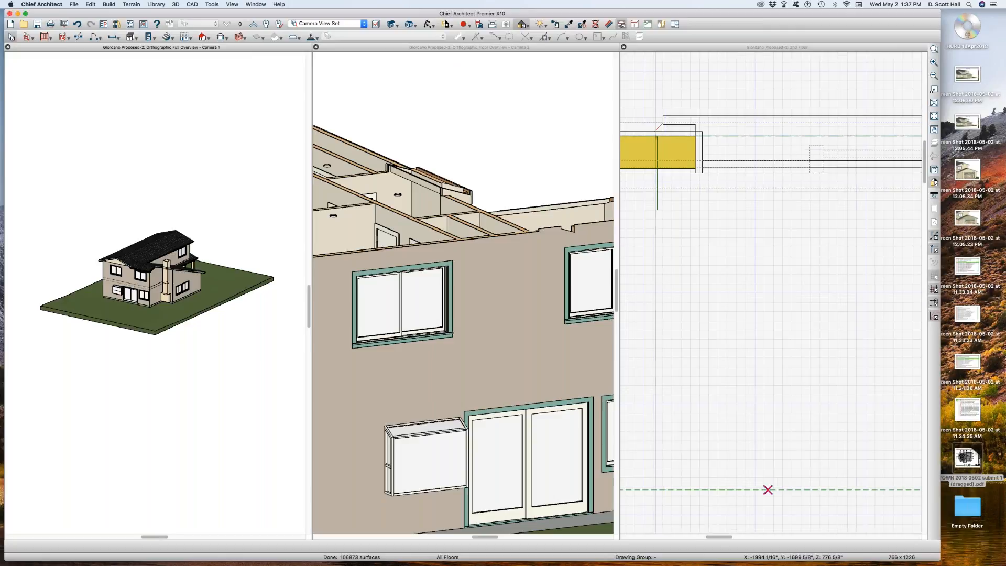
{"action": "scroll", "coordinate": [655, 105], "scroll_direction": "up", "scroll_amount": 1}
{"action": "scroll", "coordinate": [681, 131], "scroll_direction": "up", "scroll_amount": 2}
{"action": "left_click_drag", "start_coordinate": [646, 98], "coordinate": [737, 165]}
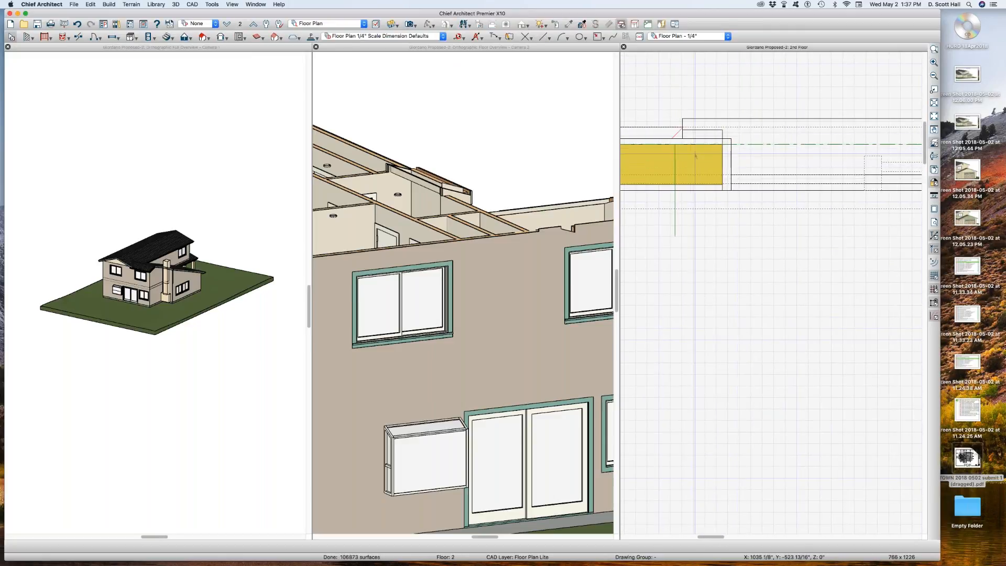
{"action": "left_click_drag", "start_coordinate": [671, 127], "coordinate": [727, 139]}
{"action": "scroll", "coordinate": [748, 165], "scroll_direction": "down", "scroll_amount": 3}
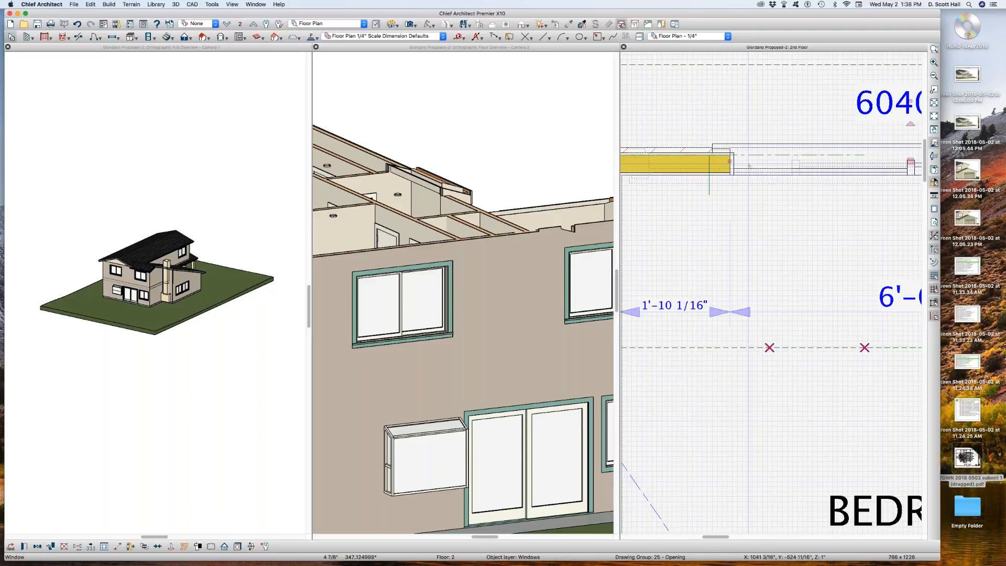
{"action": "double_click", "coordinate": [748, 166]}
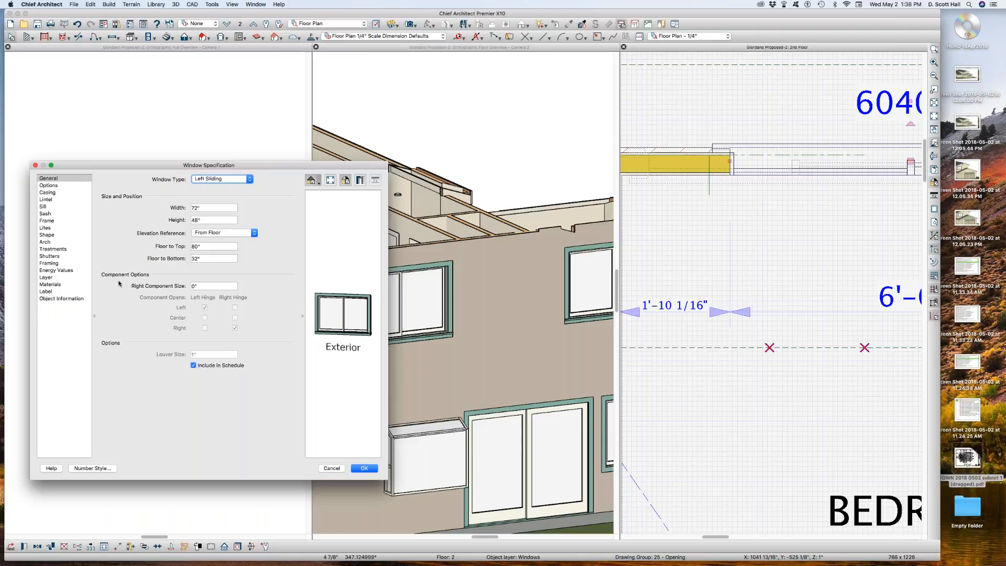
{"action": "left_click", "coordinate": [331, 468]}
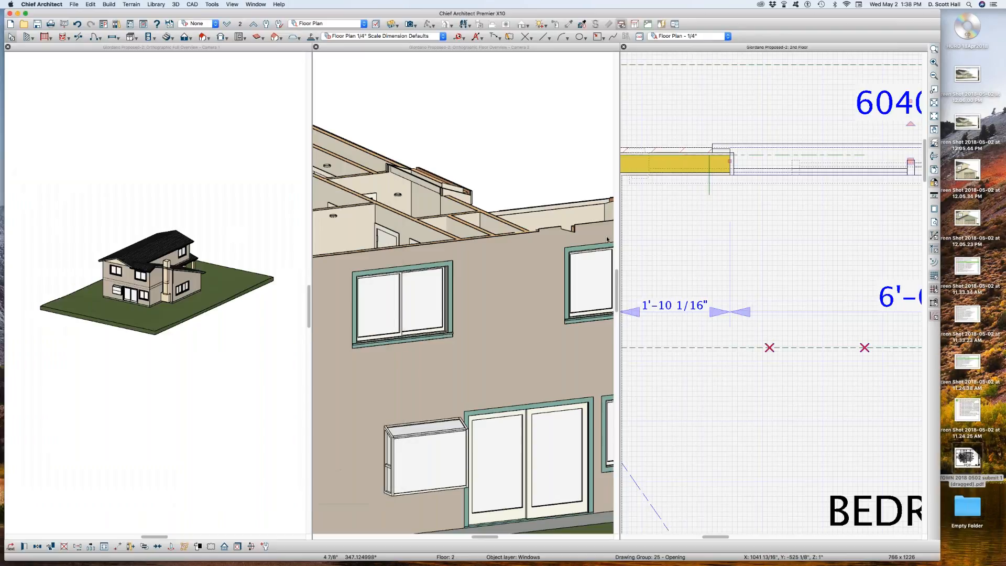
Review the Stucco-4 wall type layers of the rear bedroom wall.
{"action": "scroll", "coordinate": [681, 188], "scroll_direction": "down", "scroll_amount": 3}
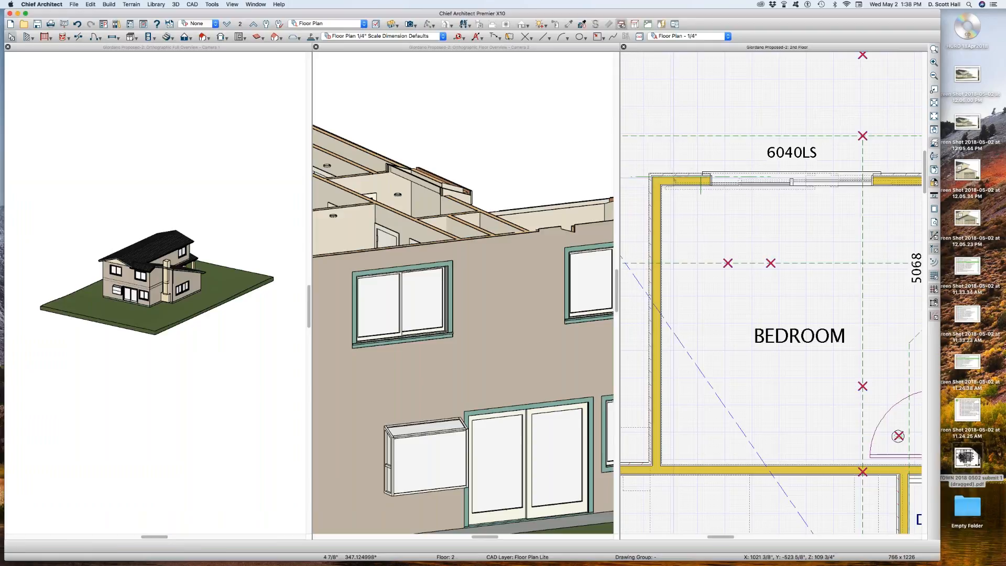
{"action": "double_click", "coordinate": [674, 179]}
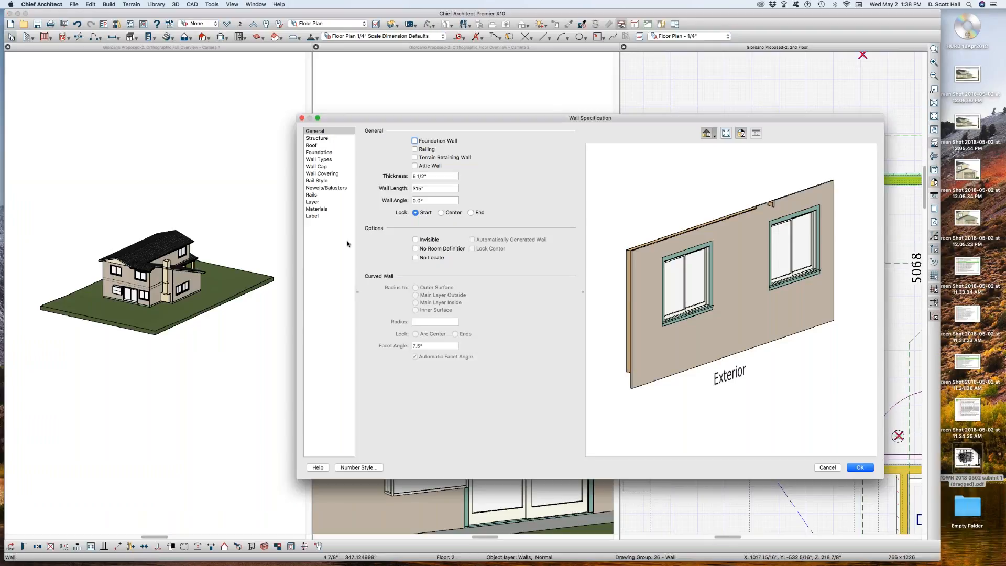
{"action": "left_click", "coordinate": [317, 158]}
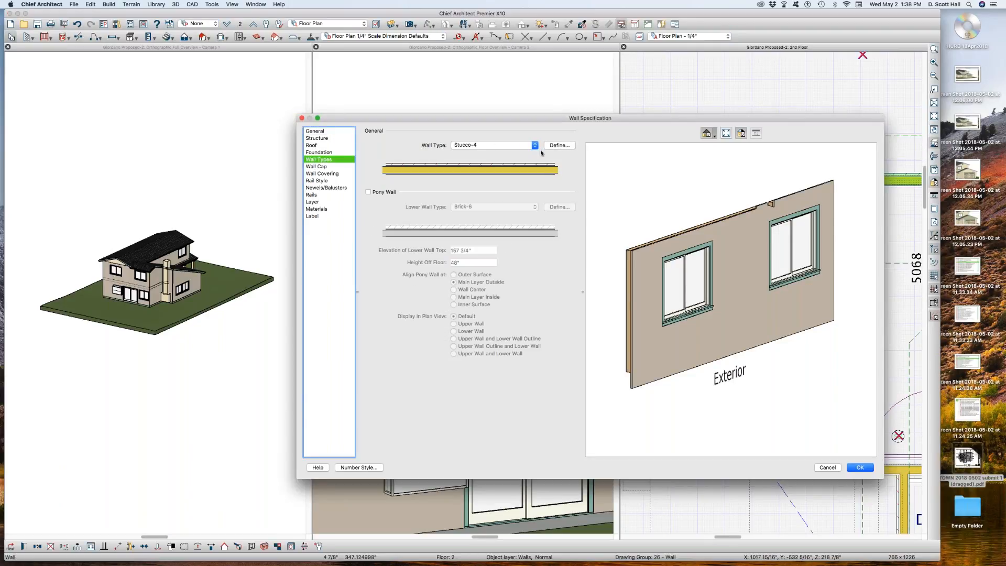
{"action": "left_click", "coordinate": [559, 145]}
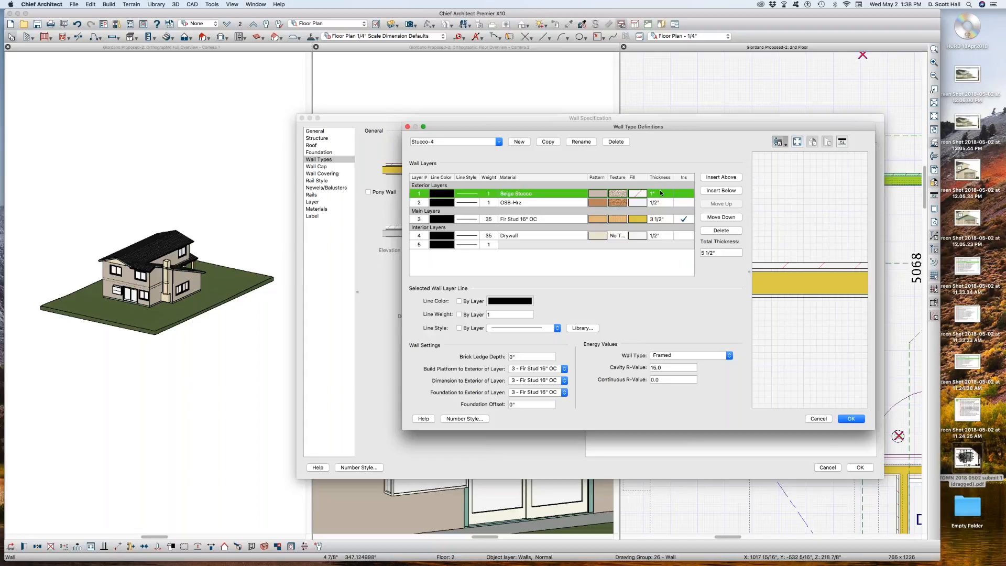
{"action": "left_click", "coordinate": [851, 418]}
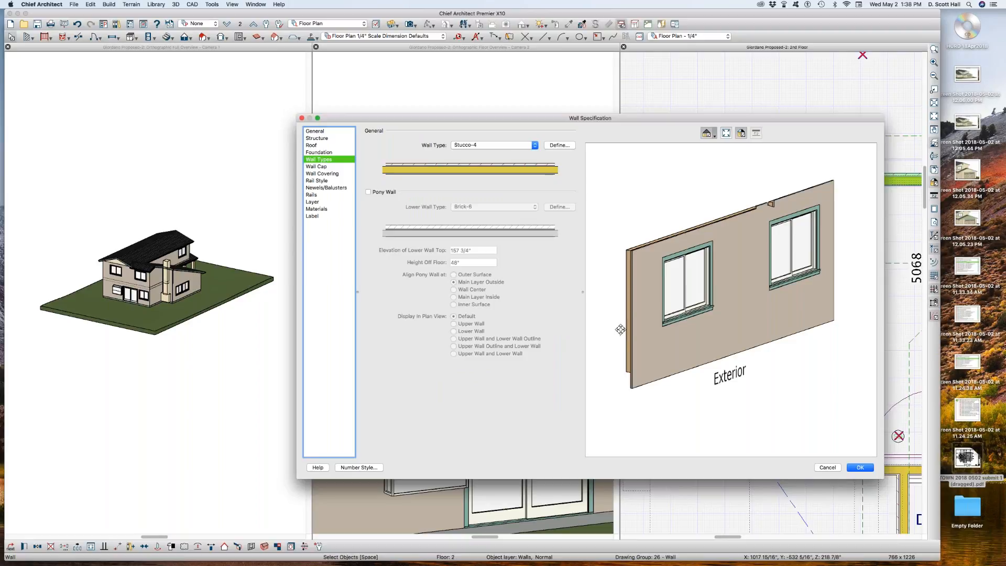
{"action": "left_click", "coordinate": [851, 467]}
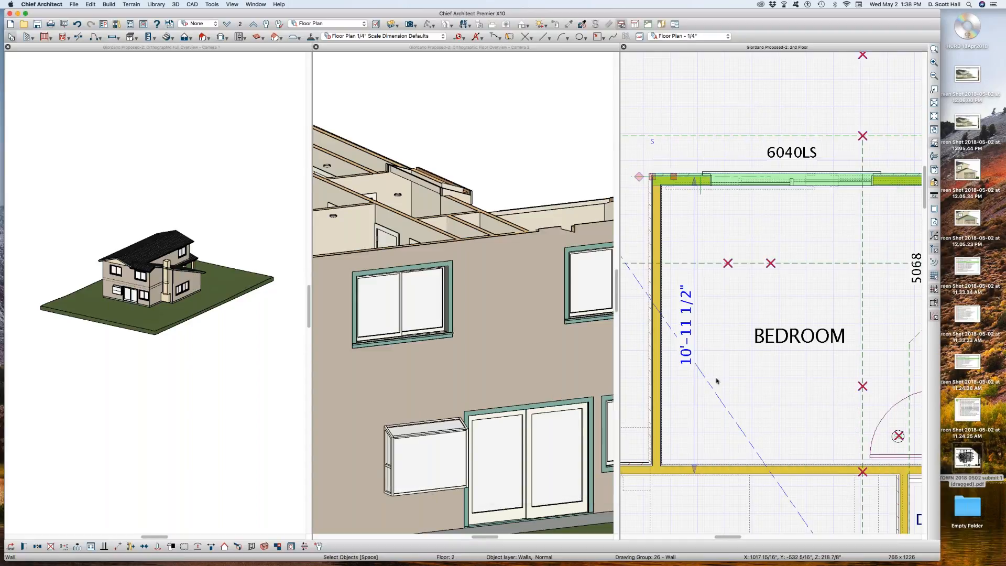
Set the sash inset of the 6040LS rear bedroom window to -1.5 inches.
{"action": "scroll", "coordinate": [729, 182], "scroll_direction": "up", "scroll_amount": 2}
{"action": "left_click", "coordinate": [724, 179]}
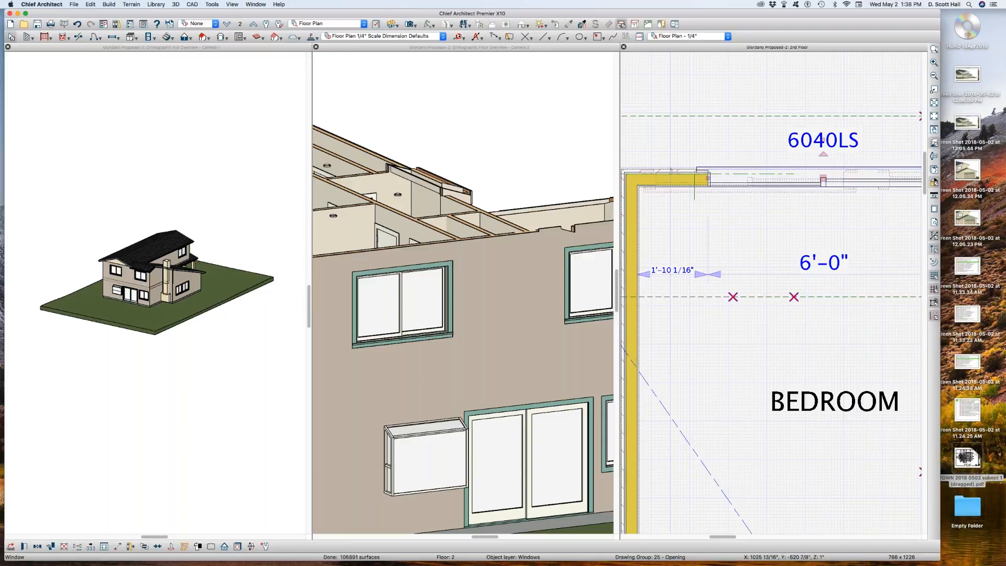
{"action": "scroll", "coordinate": [682, 161], "scroll_direction": "up", "scroll_amount": 1}
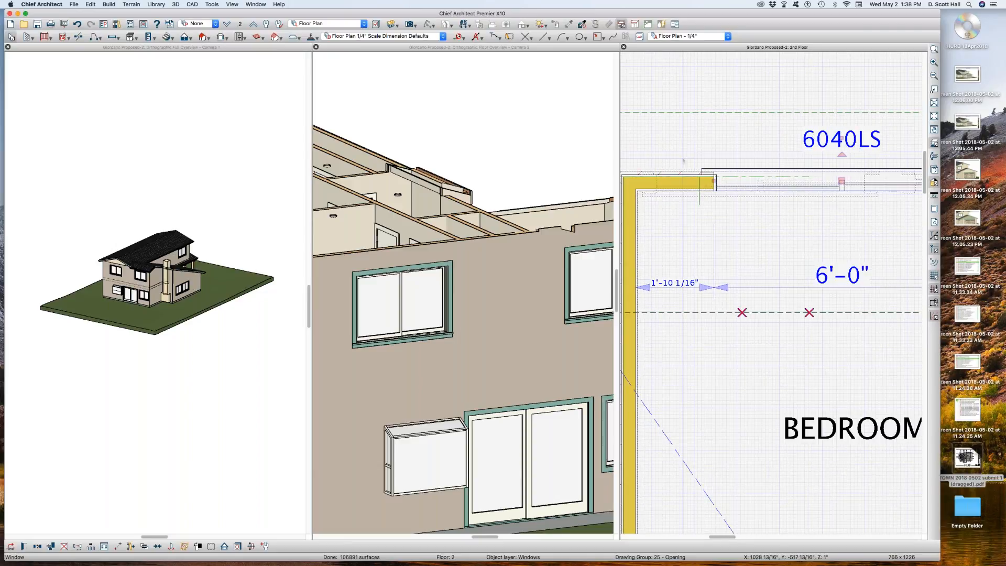
{"action": "key", "text": "super+e"}
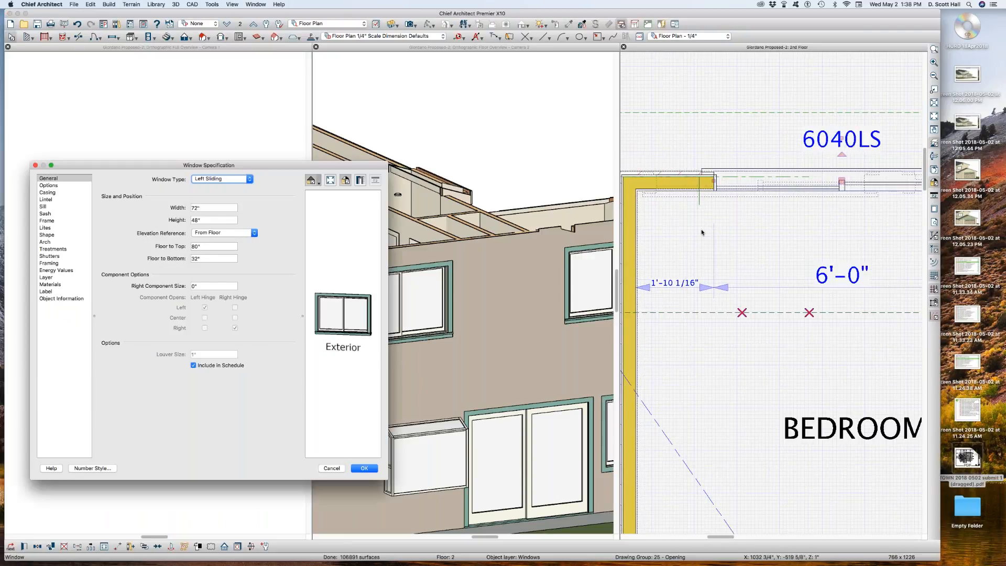
{"action": "left_click", "coordinate": [44, 214]}
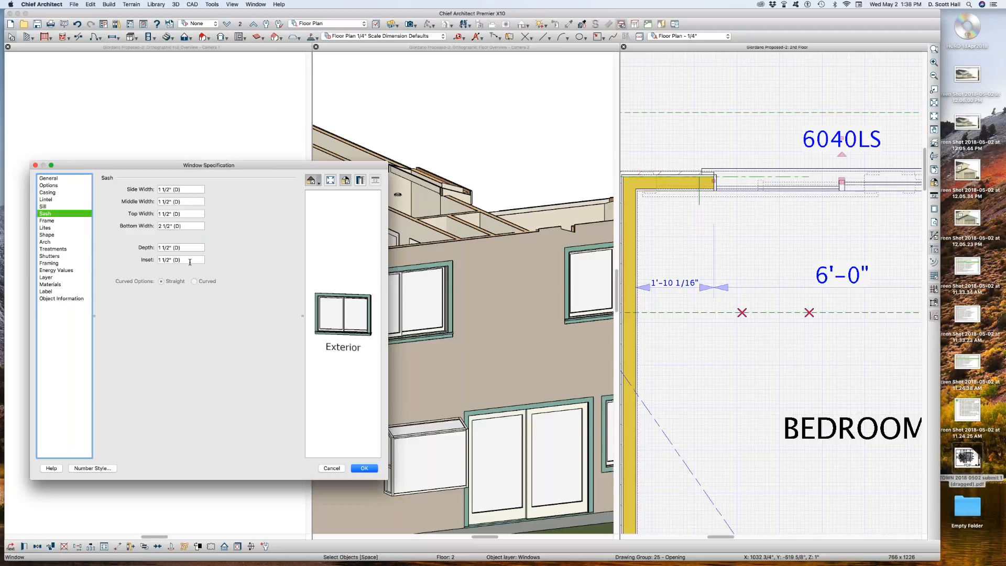
{"action": "left_click_drag", "start_coordinate": [189, 260], "coordinate": [131, 261]}
{"action": "type", "text": "-1.5"}
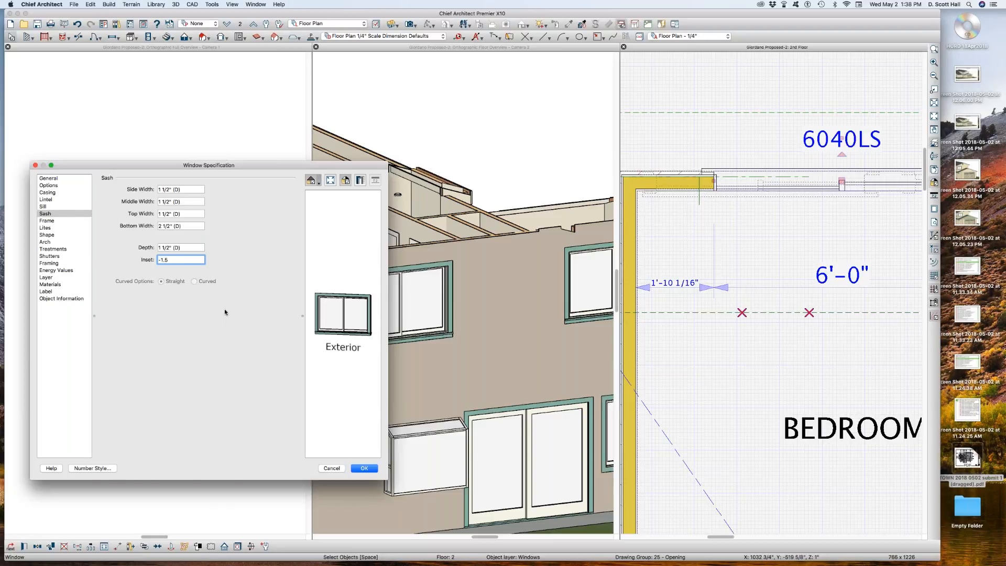
{"action": "key", "text": "Return"}
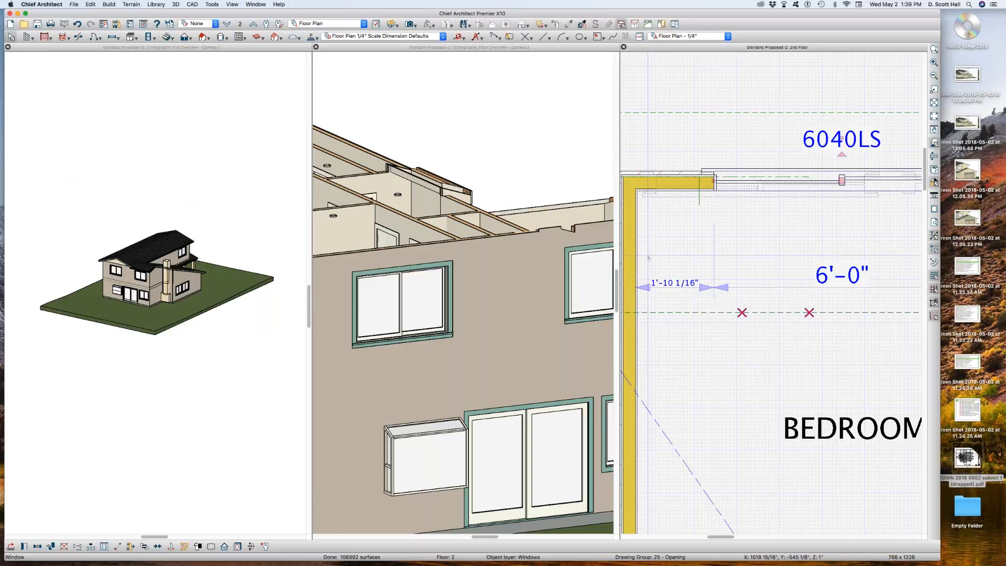
Turn off fitting the 6040LS window's frame to the wall and set the frame inset to -1 1/2".
{"action": "key", "text": "super+e"}
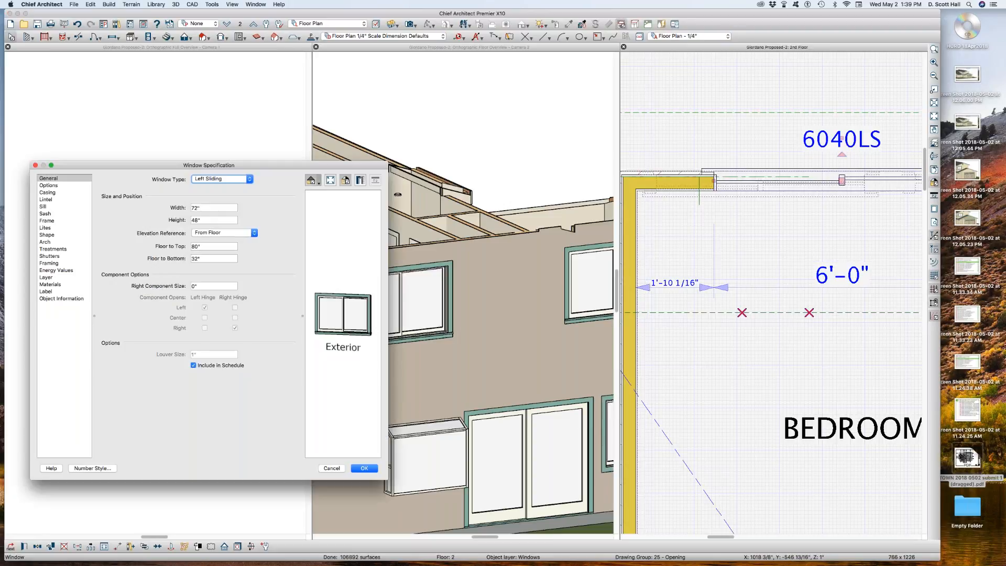
{"action": "left_click", "coordinate": [48, 220]}
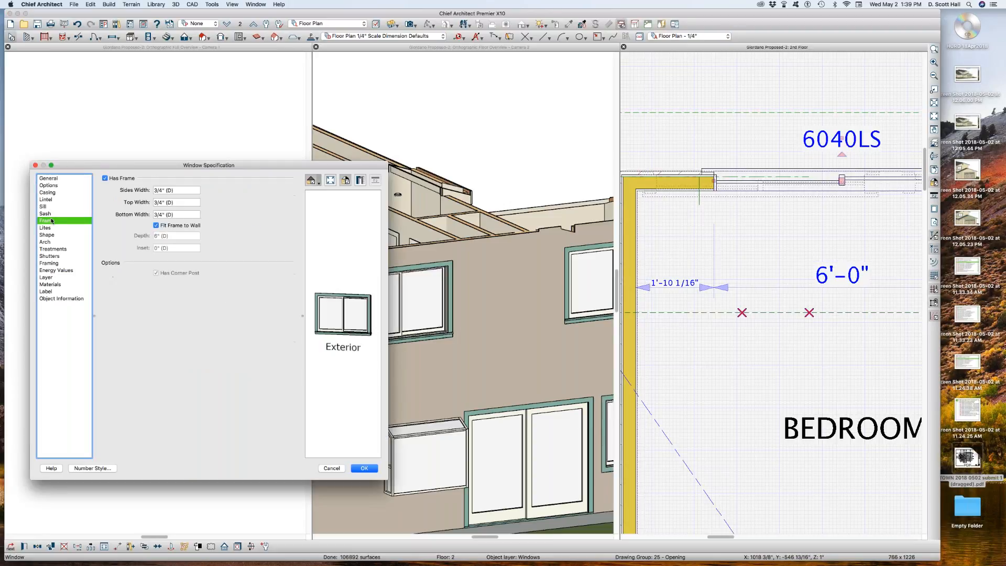
{"action": "left_click", "coordinate": [166, 227]}
{"action": "left_click", "coordinate": [167, 248]}
{"action": "type", "text": "-1.25"}
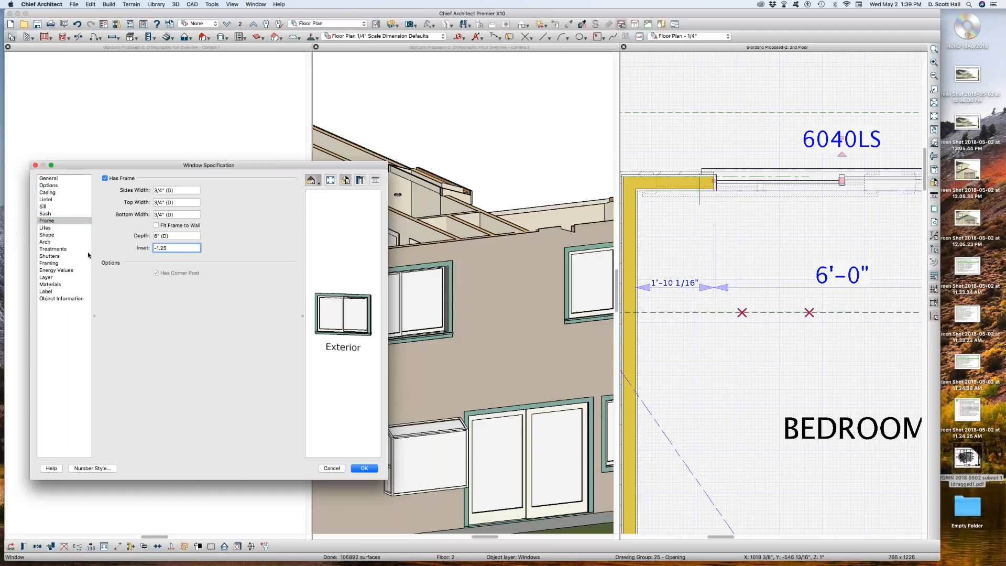
{"action": "key", "text": "BackSpace"}
{"action": "key", "text": "BackSpace"}
{"action": "key", "text": "Return"}
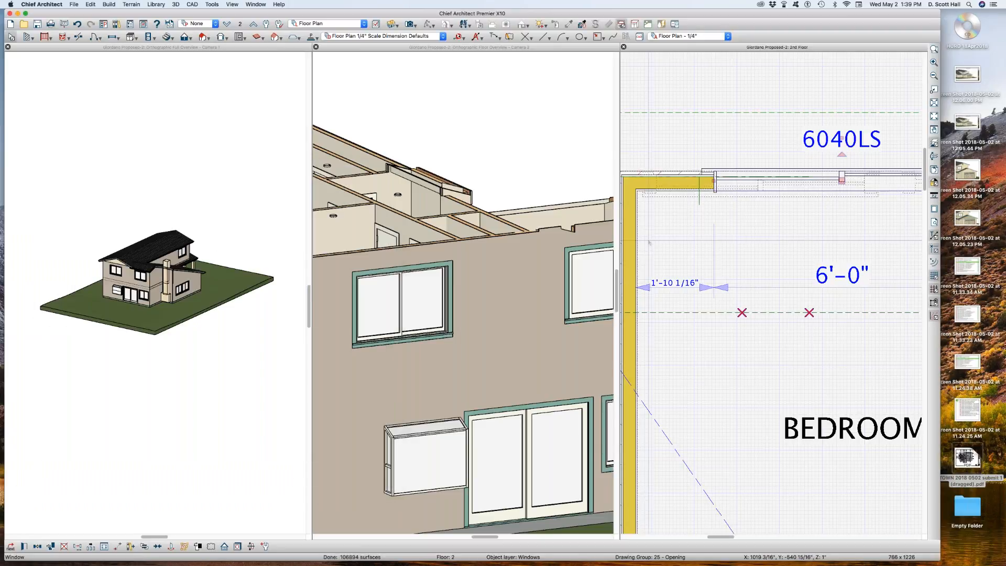
Examine closely in plan how the 6040LS window's frame and casing sit against the rear wall layers.
{"action": "scroll", "coordinate": [732, 180], "scroll_direction": "up", "scroll_amount": 5}
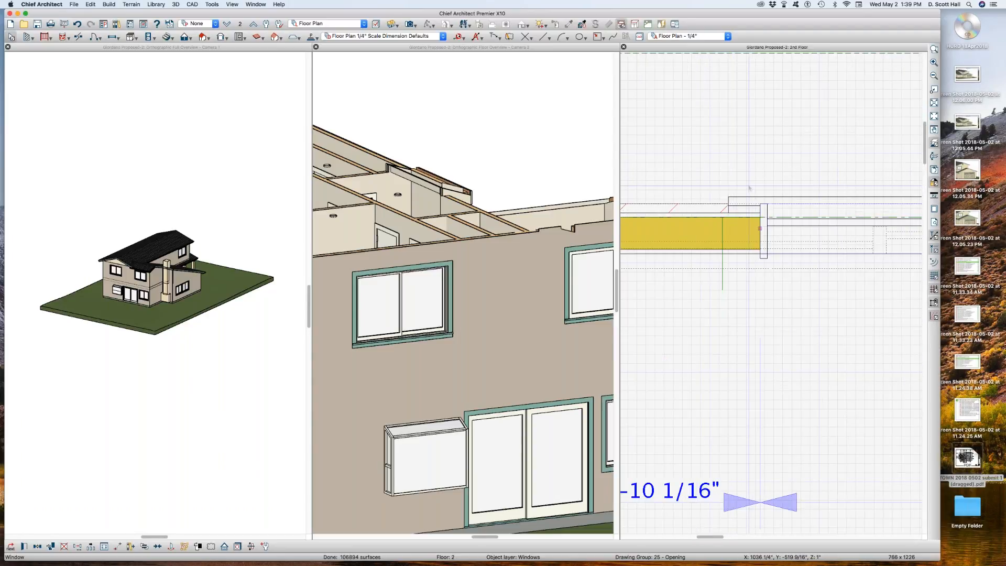
{"action": "scroll", "coordinate": [748, 187], "scroll_direction": "down", "scroll_amount": 1}
{"action": "double_click", "coordinate": [746, 196]}
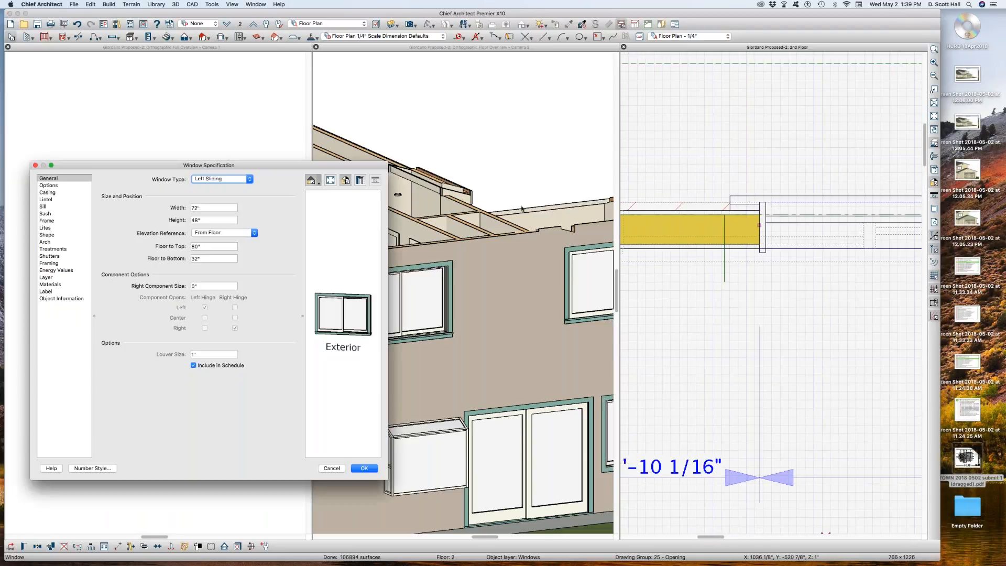
{"action": "left_click", "coordinate": [330, 468]}
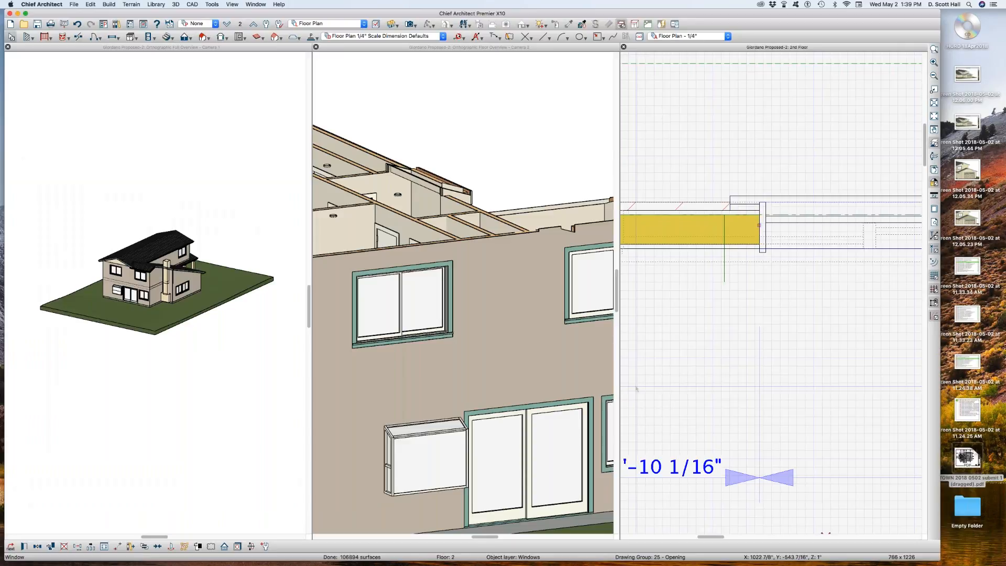
Turn the 6040LS bedroom window into two 3'-0" wide windows side by side, about 1'-4 1/2" apart.
{"action": "scroll", "coordinate": [770, 314], "scroll_direction": "down", "scroll_amount": 3}
{"action": "scroll", "coordinate": [795, 241], "scroll_direction": "down", "scroll_amount": 3}
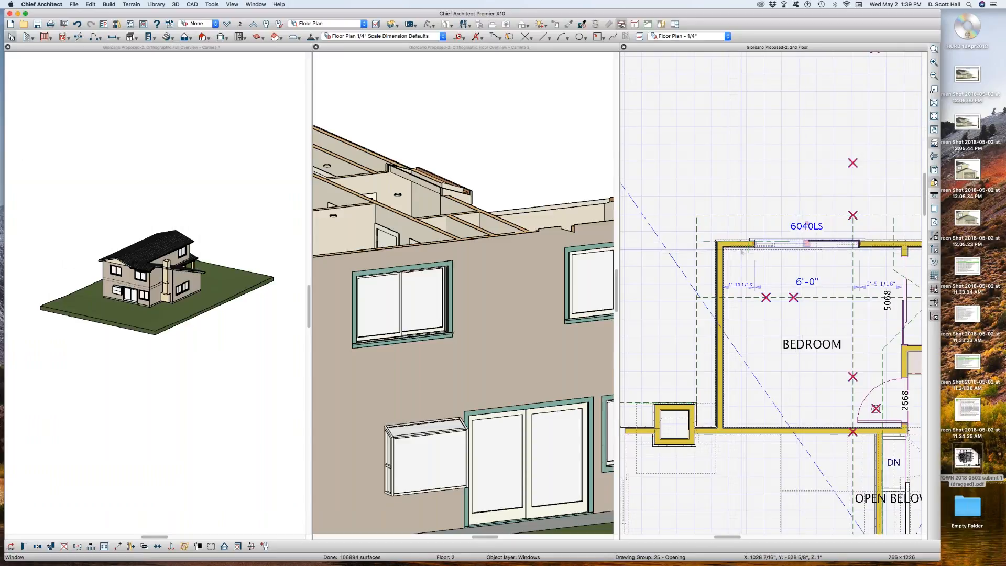
{"action": "left_click_drag", "start_coordinate": [754, 243], "coordinate": [849, 241]}
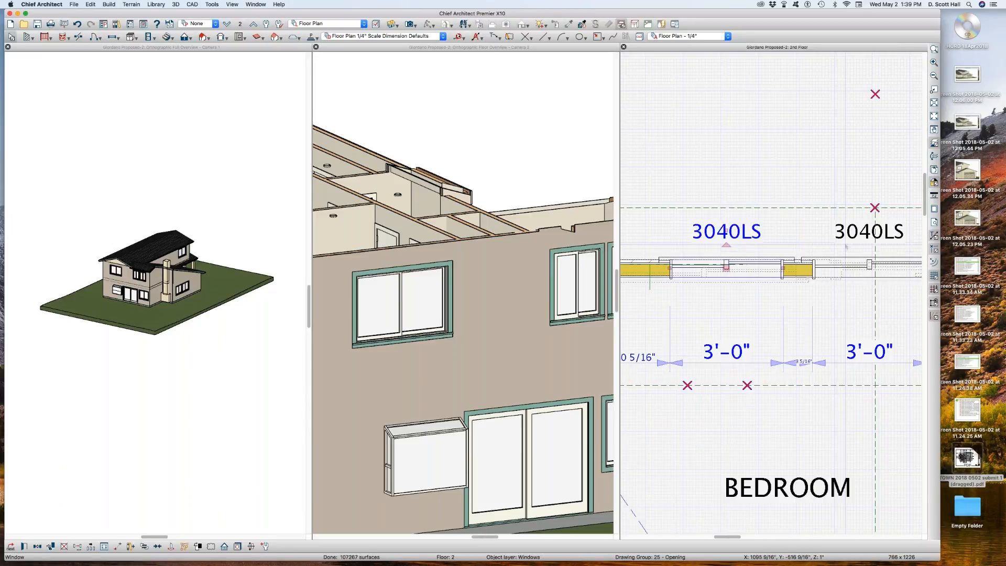
{"action": "scroll", "coordinate": [798, 222], "scroll_direction": "up", "scroll_amount": 2}
{"action": "left_click_drag", "start_coordinate": [692, 290], "coordinate": [656, 290]}
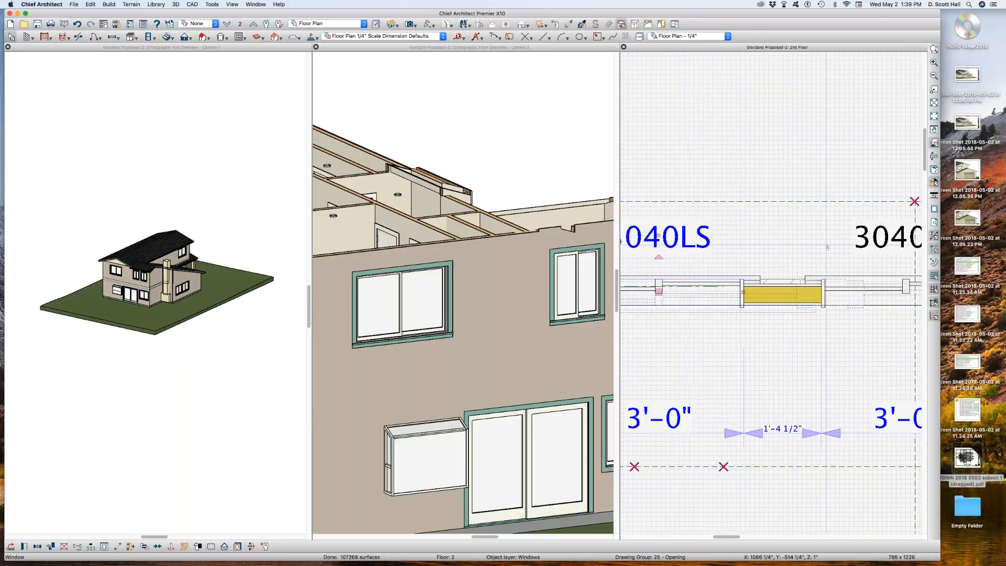
Examine the left 3040LS window's casing at the wall between the pair and review its sash, frame and casing settings.
{"action": "scroll", "coordinate": [807, 235], "scroll_direction": "down", "scroll_amount": 2}
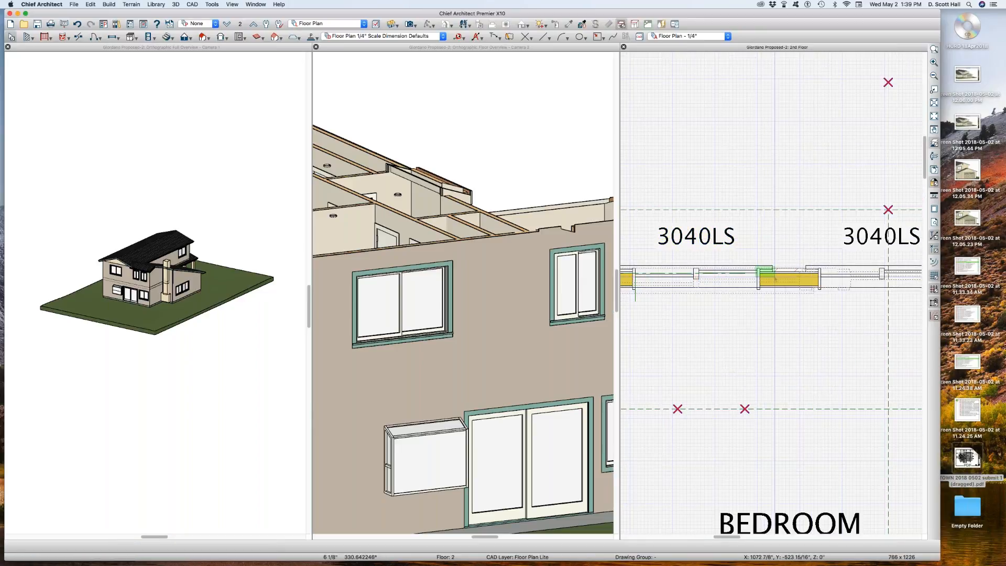
{"action": "left_click", "coordinate": [749, 279]}
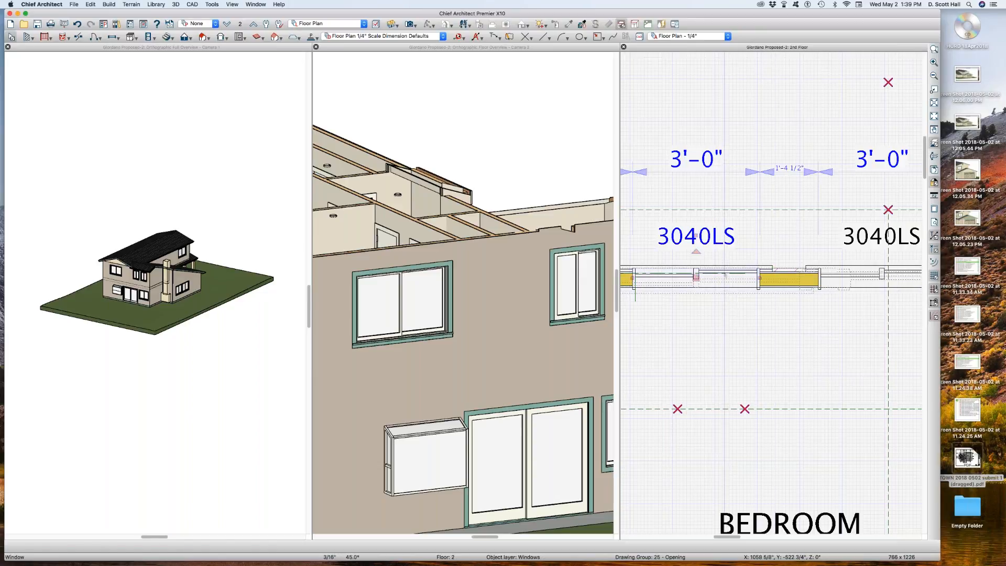
{"action": "key", "text": "Escape"}
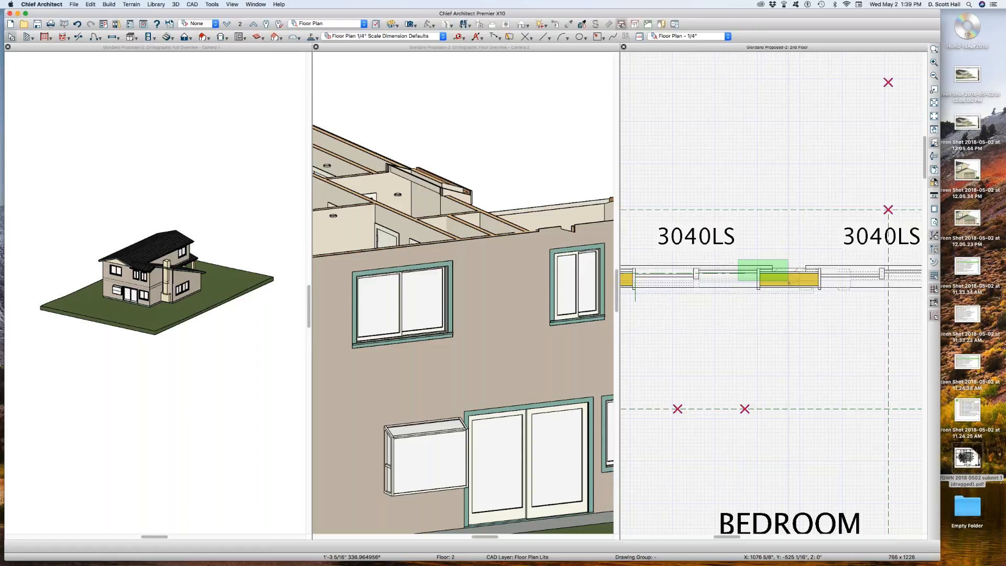
{"action": "left_click", "coordinate": [738, 282]}
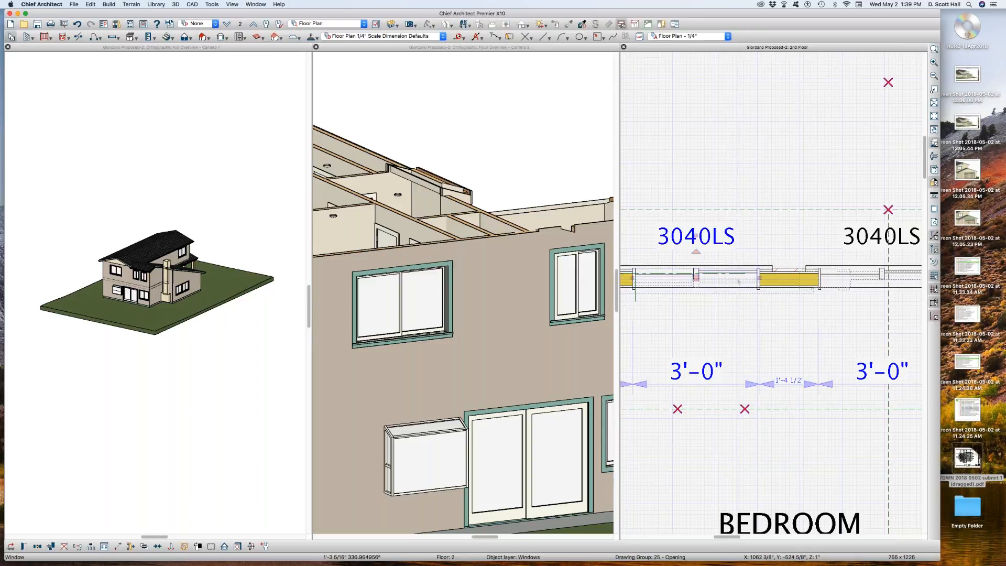
{"action": "double_click", "coordinate": [680, 280]}
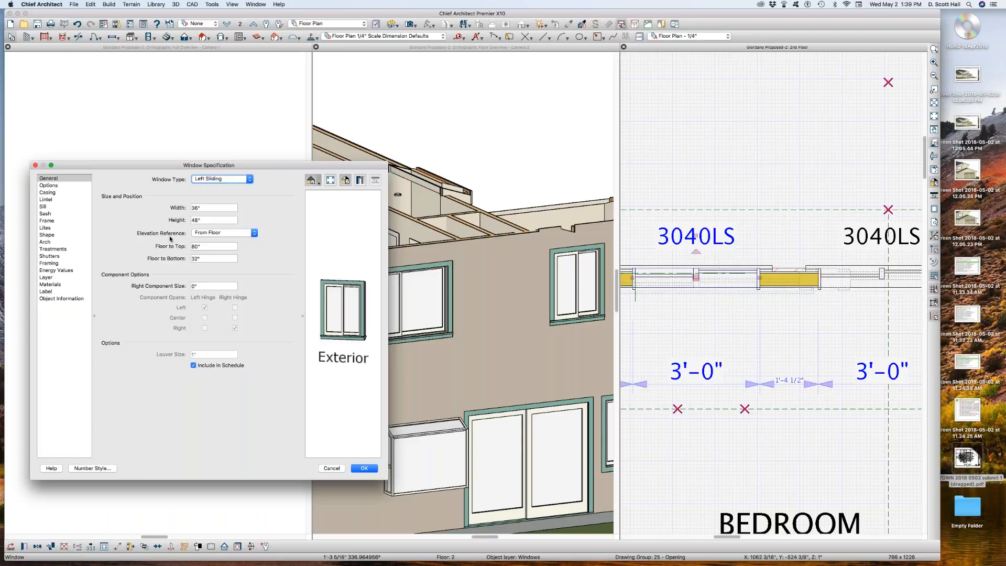
{"action": "left_click", "coordinate": [46, 214]}
{"action": "left_click", "coordinate": [48, 221]}
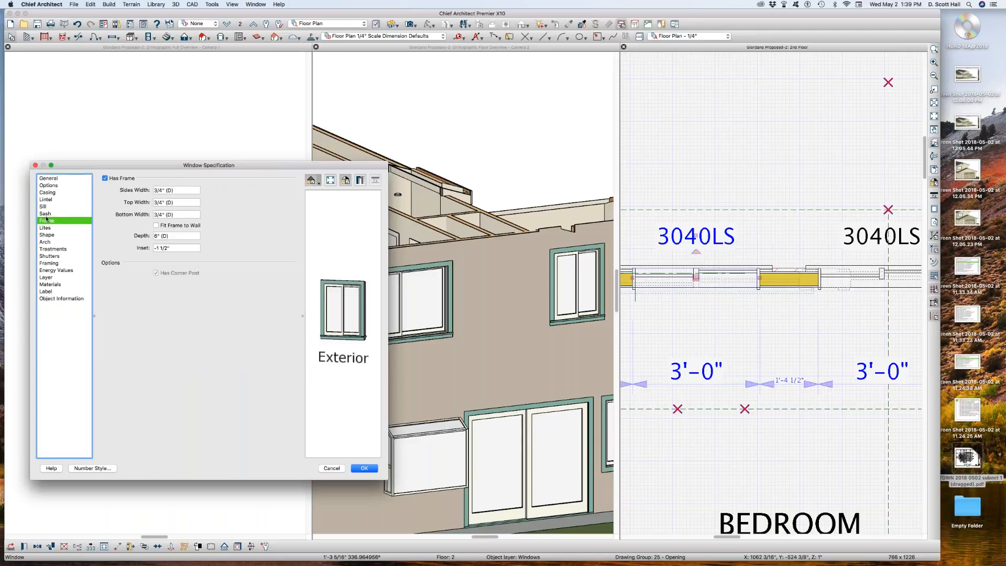
{"action": "left_click", "coordinate": [48, 214]}
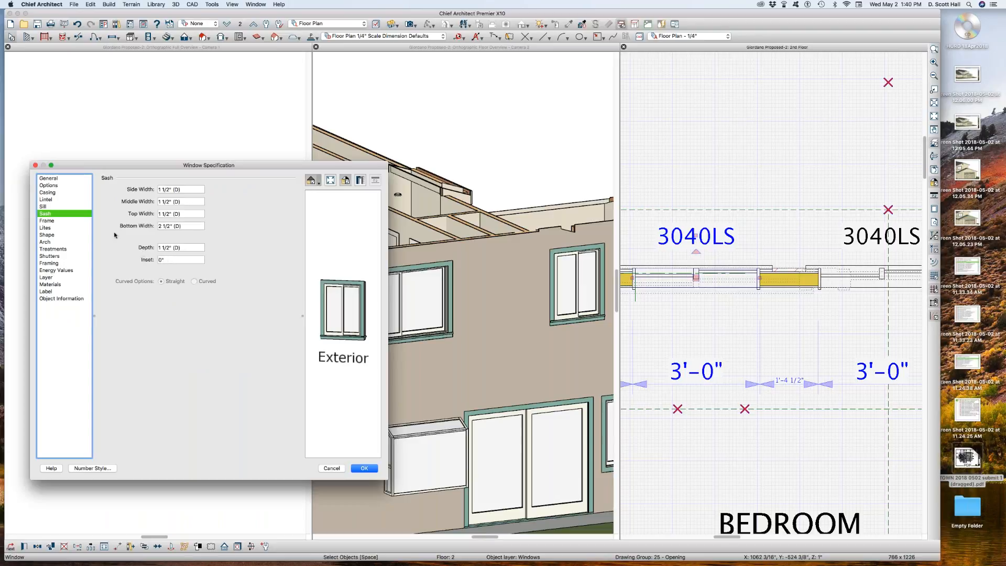
{"action": "left_click", "coordinate": [53, 222]}
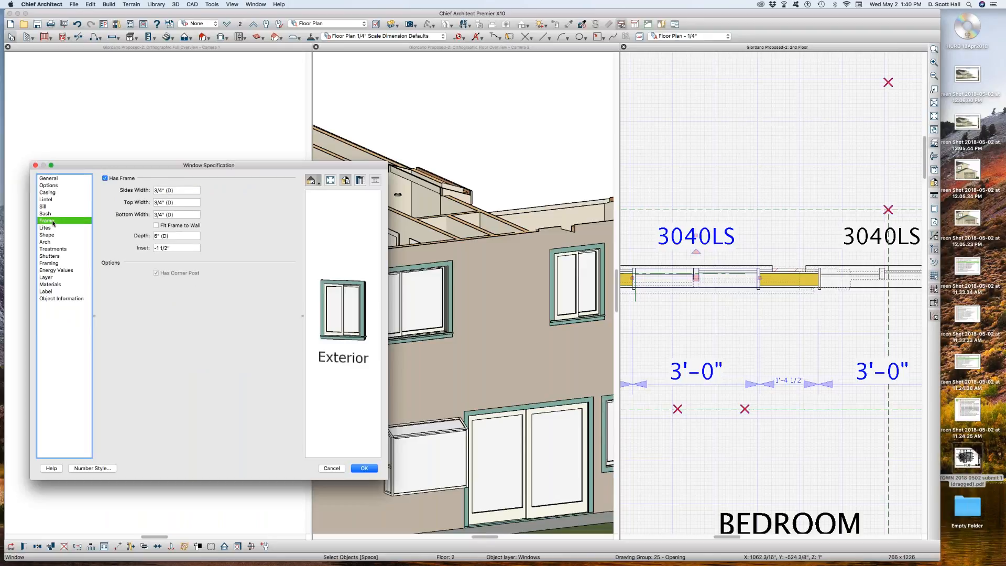
{"action": "left_click", "coordinate": [54, 194]}
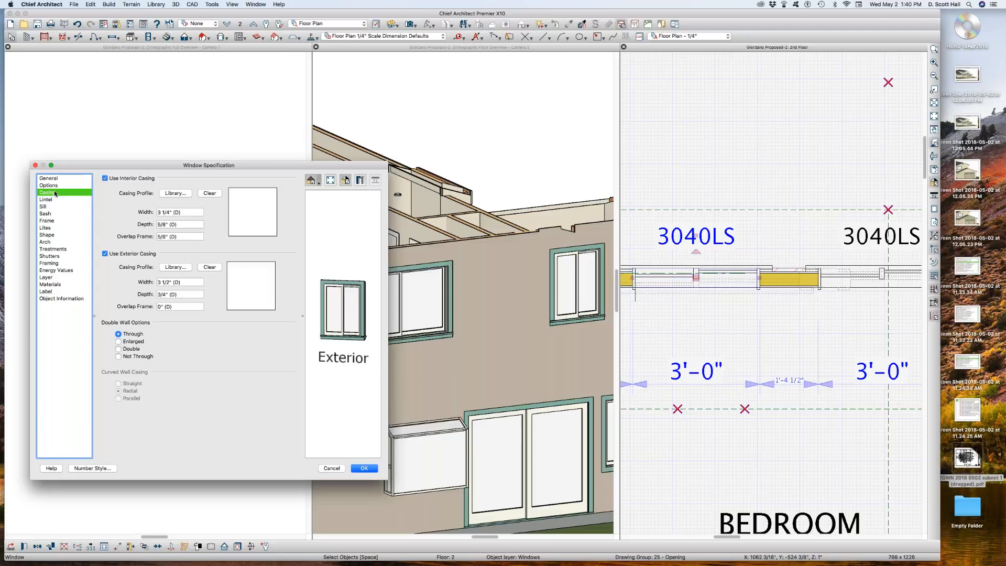
Turn off the Recessed option for the left 3040LS bedroom window.
{"action": "left_click", "coordinate": [55, 185]}
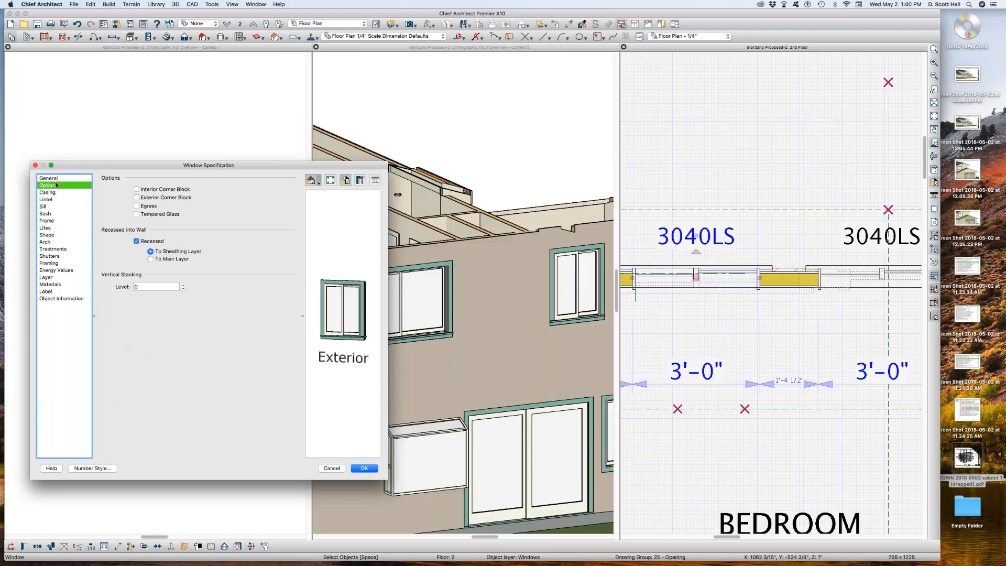
{"action": "left_click", "coordinate": [167, 260]}
{"action": "left_click", "coordinate": [149, 240]}
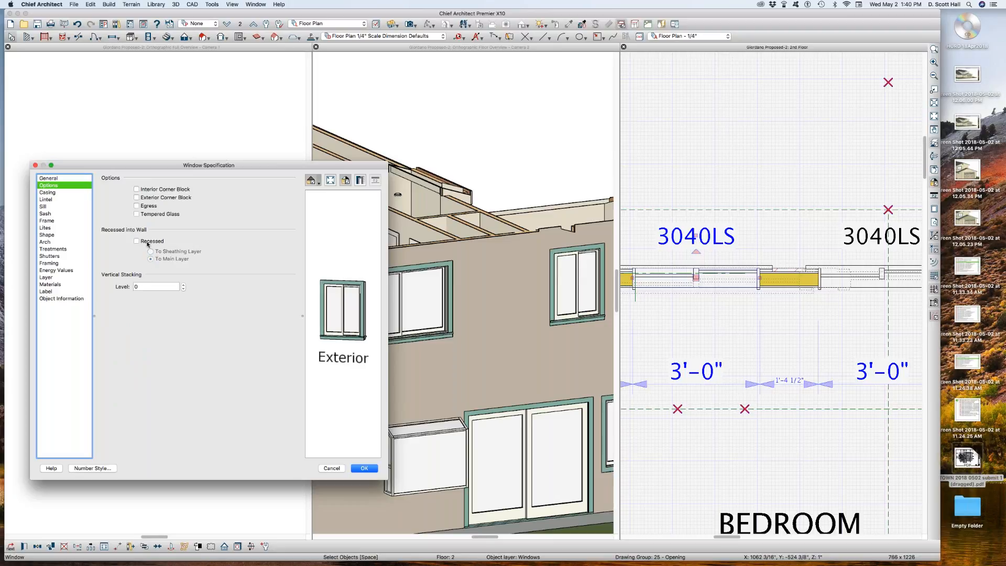
{"action": "key", "text": "Return"}
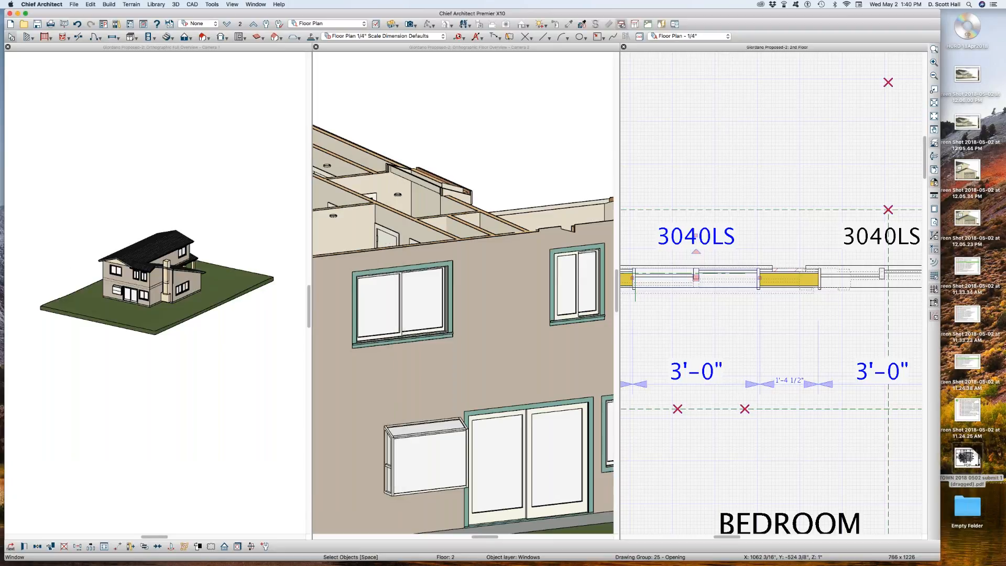
Examine the left 3040LS window's frame, sash and exterior casing in plan and in the 3D floor overview.
{"action": "scroll", "coordinate": [768, 272], "scroll_direction": "up", "scroll_amount": 3}
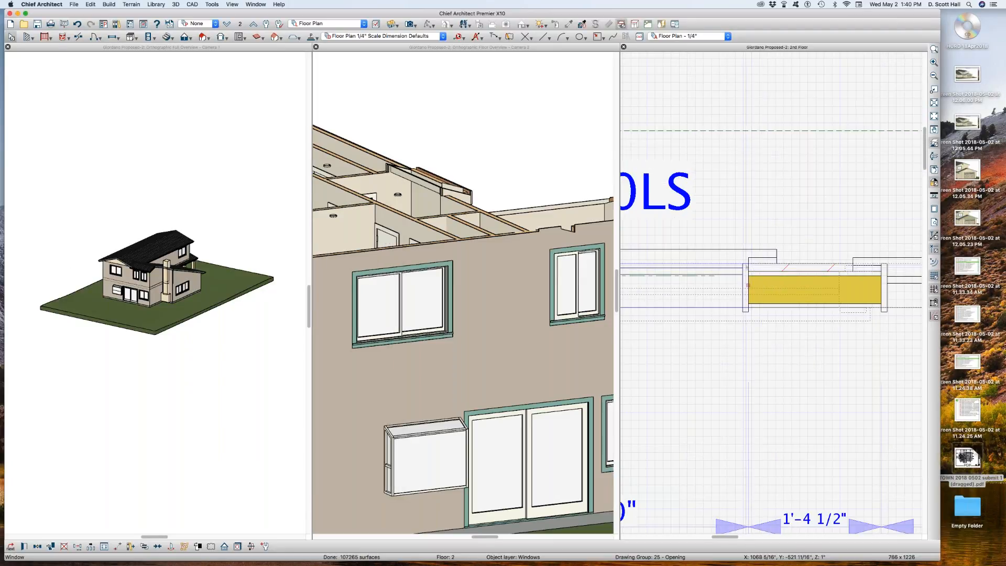
{"action": "left_click", "coordinate": [477, 311]}
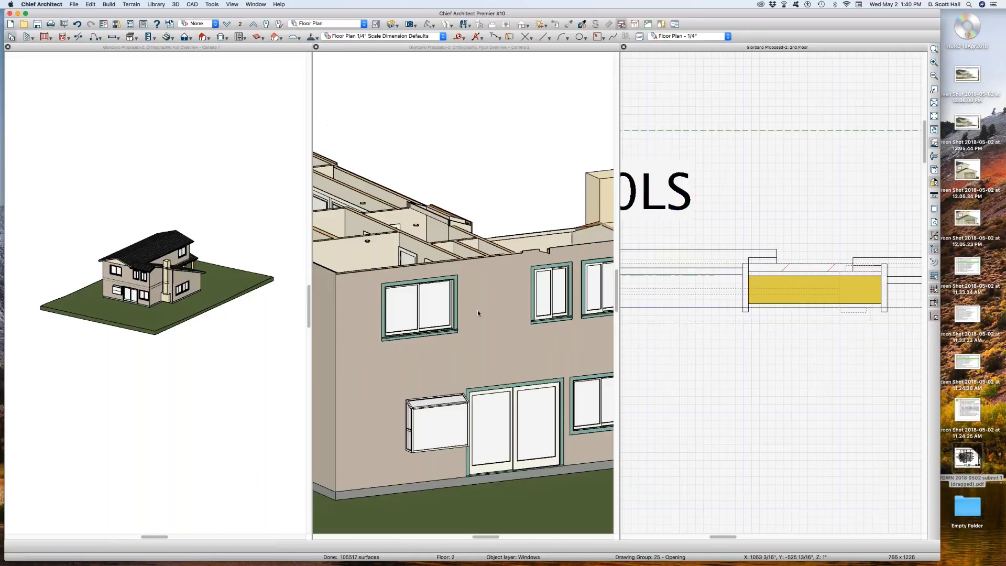
{"action": "scroll", "coordinate": [585, 307], "scroll_direction": "up", "scroll_amount": 4}
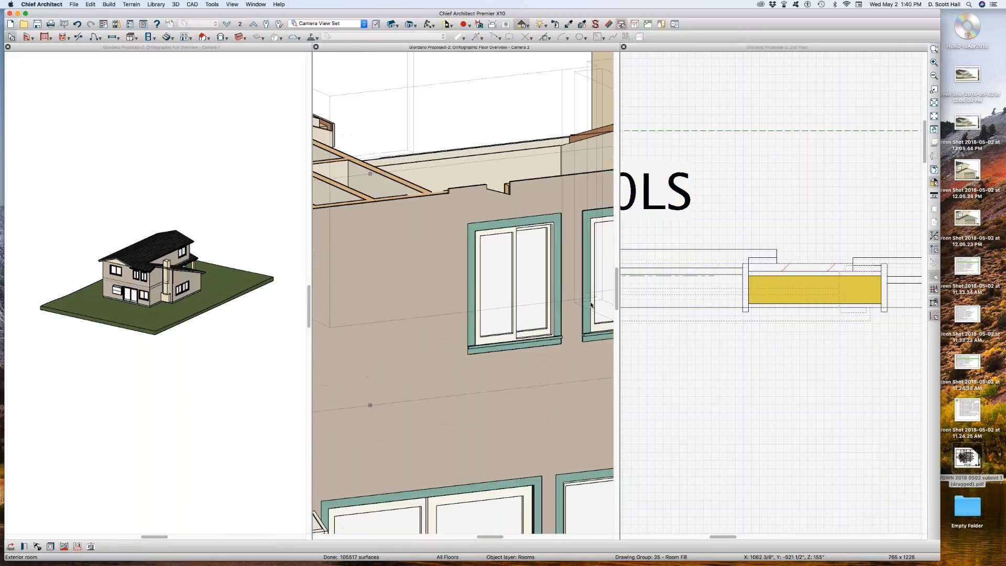
{"action": "scroll", "coordinate": [585, 312], "scroll_direction": "up", "scroll_amount": 2}
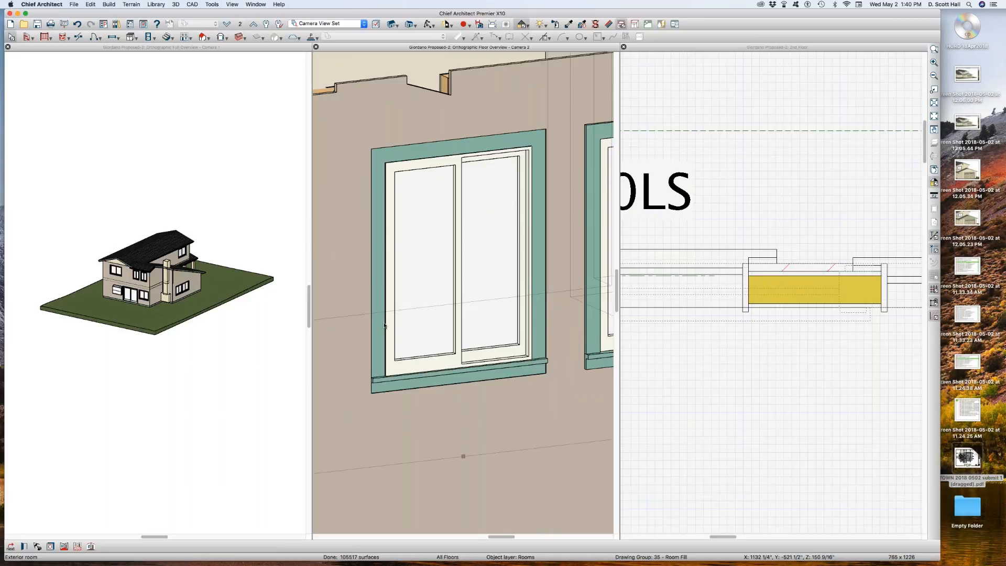
{"action": "left_click", "coordinate": [464, 291]}
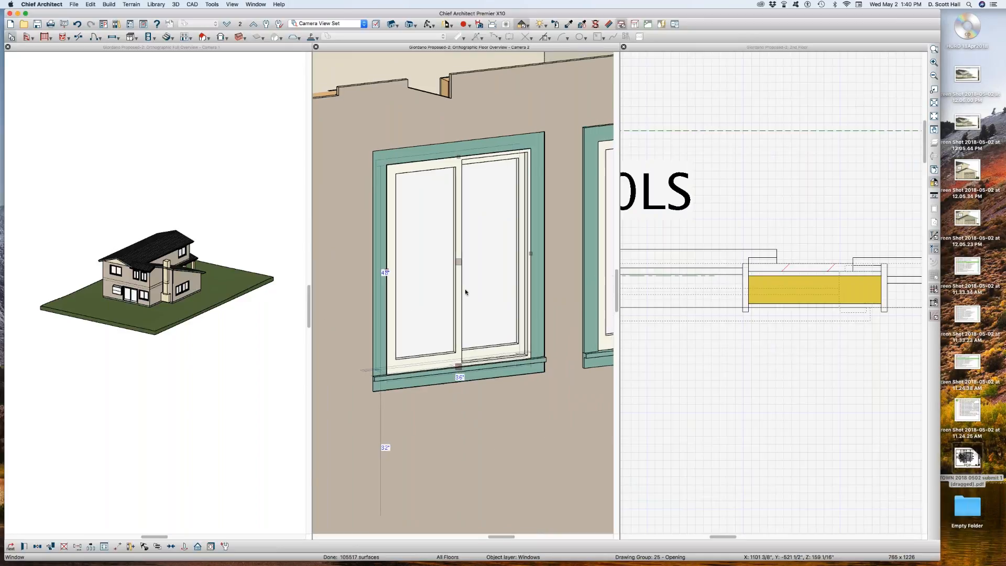
{"action": "scroll", "coordinate": [454, 278], "scroll_direction": "down", "scroll_amount": 1}
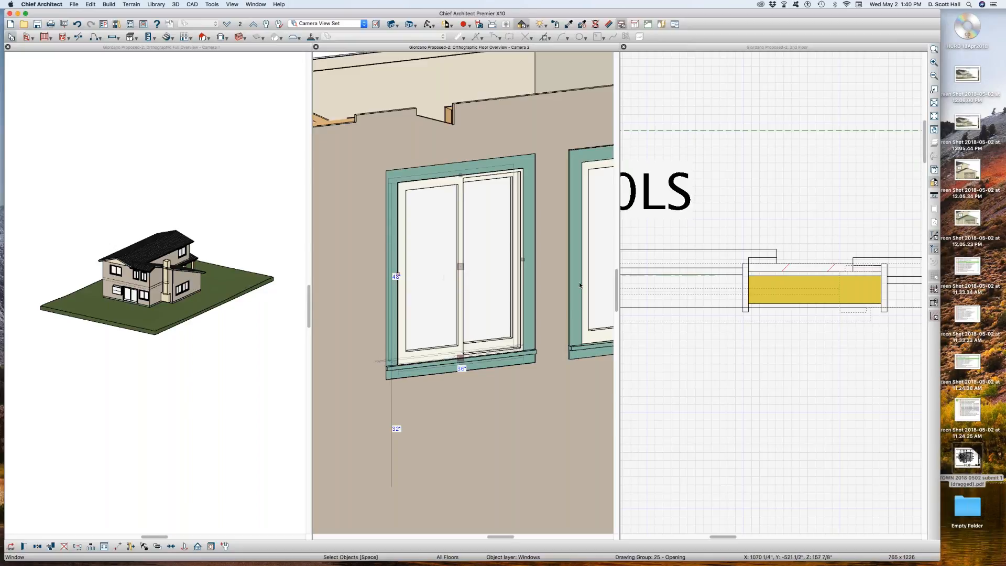
{"action": "scroll", "coordinate": [691, 309], "scroll_direction": "down", "scroll_amount": 2}
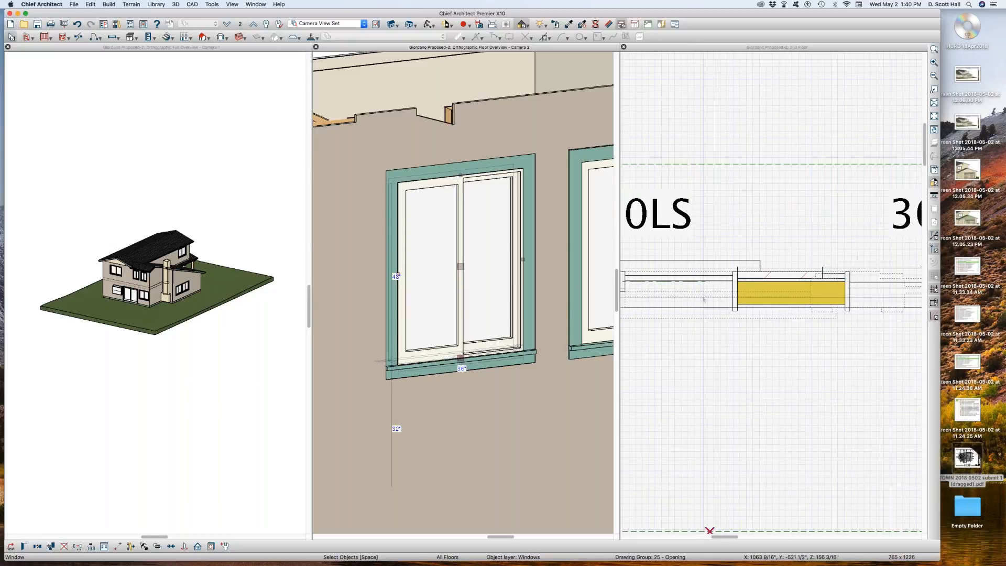
Narrow the bedroom's two 3'-0" windows in plan, the left one to 1'-9" and the right one to 1'-6" wide.
{"action": "left_click", "coordinate": [700, 299]}
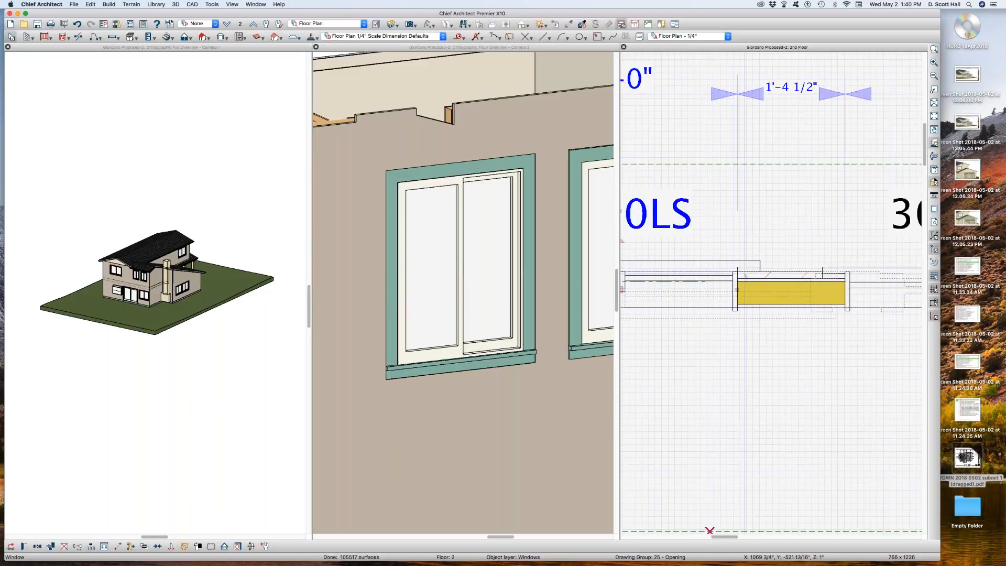
{"action": "scroll", "coordinate": [744, 273], "scroll_direction": "up", "scroll_amount": 3}
{"action": "scroll", "coordinate": [717, 253], "scroll_direction": "up", "scroll_amount": 1}
{"action": "left_click_drag", "start_coordinate": [681, 211], "coordinate": [781, 277]}
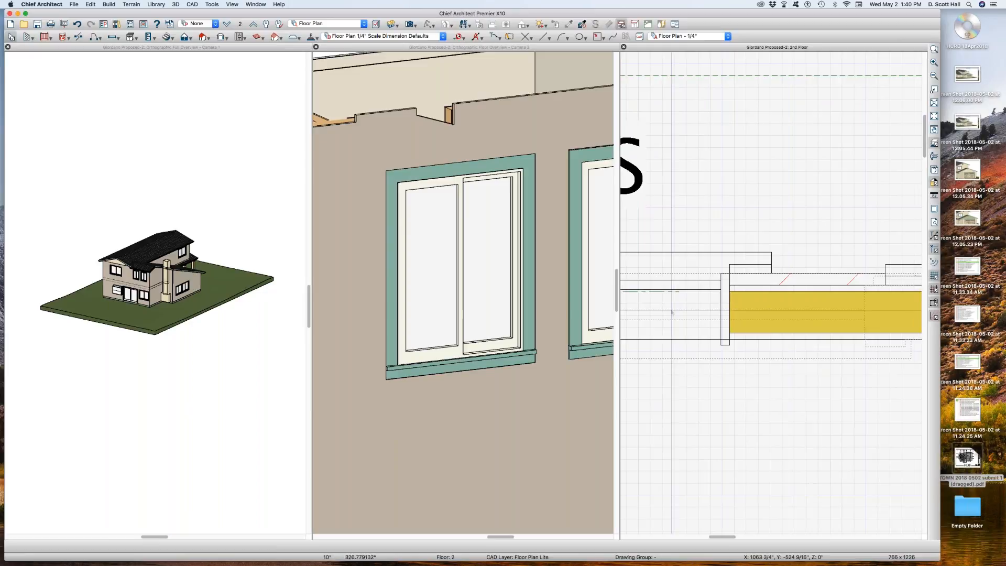
{"action": "scroll", "coordinate": [723, 296], "scroll_direction": "down", "scroll_amount": 3}
{"action": "scroll", "coordinate": [722, 301], "scroll_direction": "down", "scroll_amount": 2}
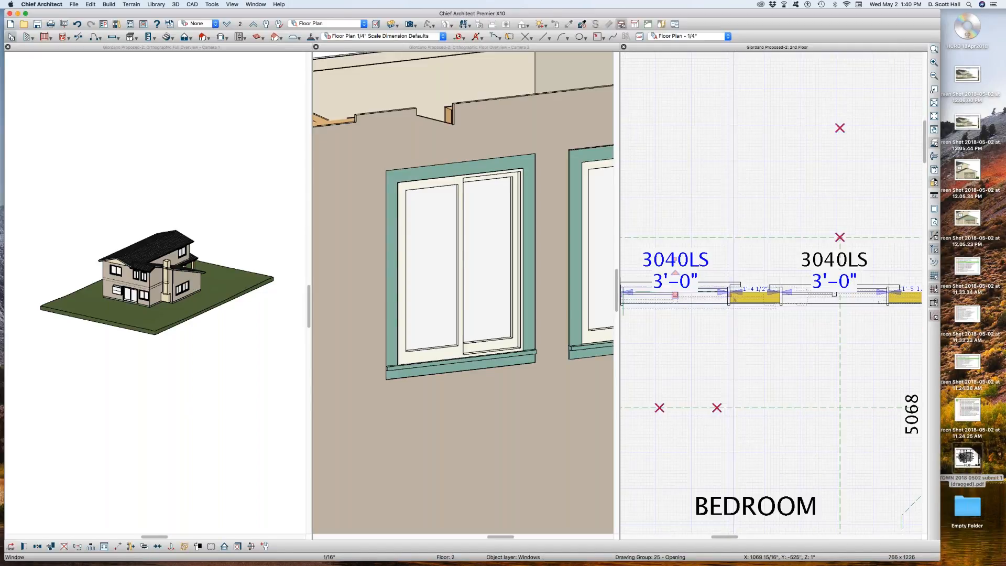
{"action": "left_click_drag", "start_coordinate": [732, 289], "coordinate": [685, 291]}
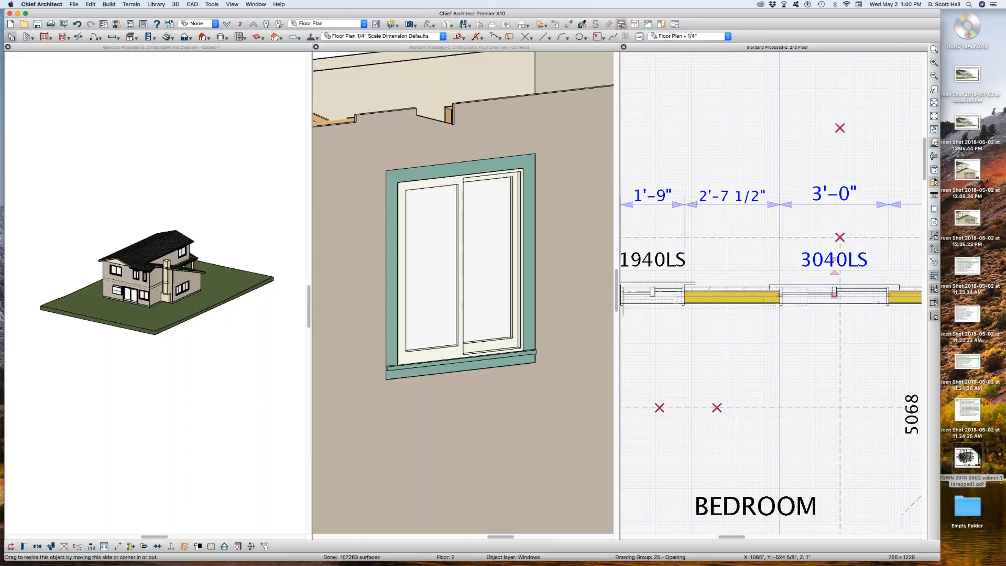
{"action": "left_click_drag", "start_coordinate": [780, 296], "coordinate": [833, 294]}
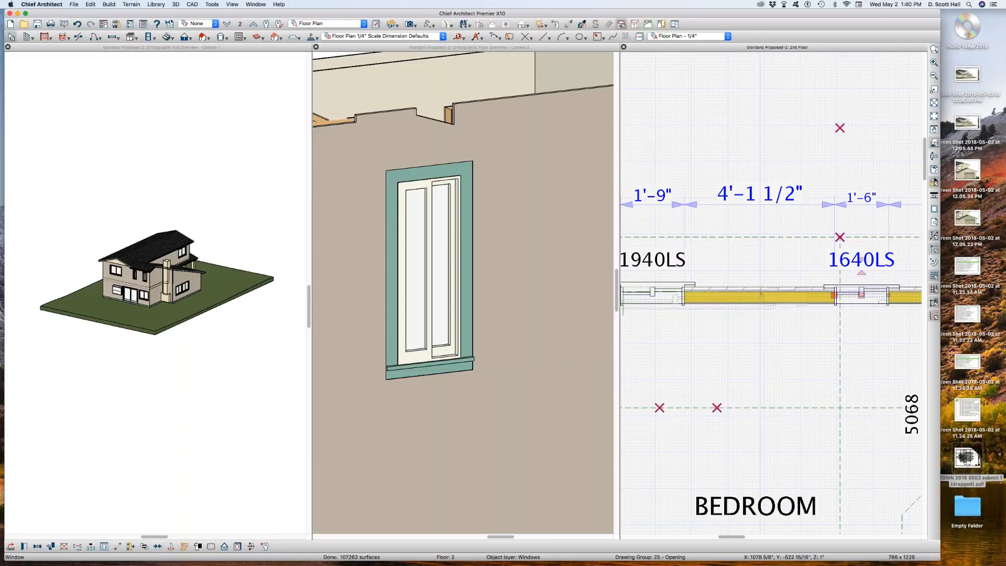
Add a third window, 1'-6" wide, in the wall between the two bedroom windows, about 1'-7" from the right one.
{"action": "left_click", "coordinate": [722, 262]}
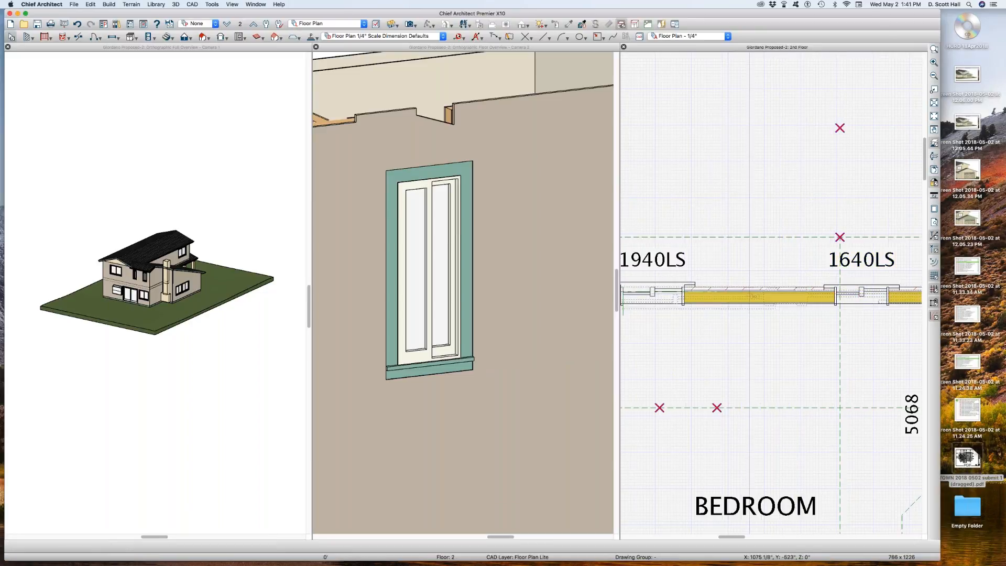
{"action": "left_click", "coordinate": [750, 295]}
{"action": "scroll", "coordinate": [731, 281], "scroll_direction": "up", "scroll_amount": 2}
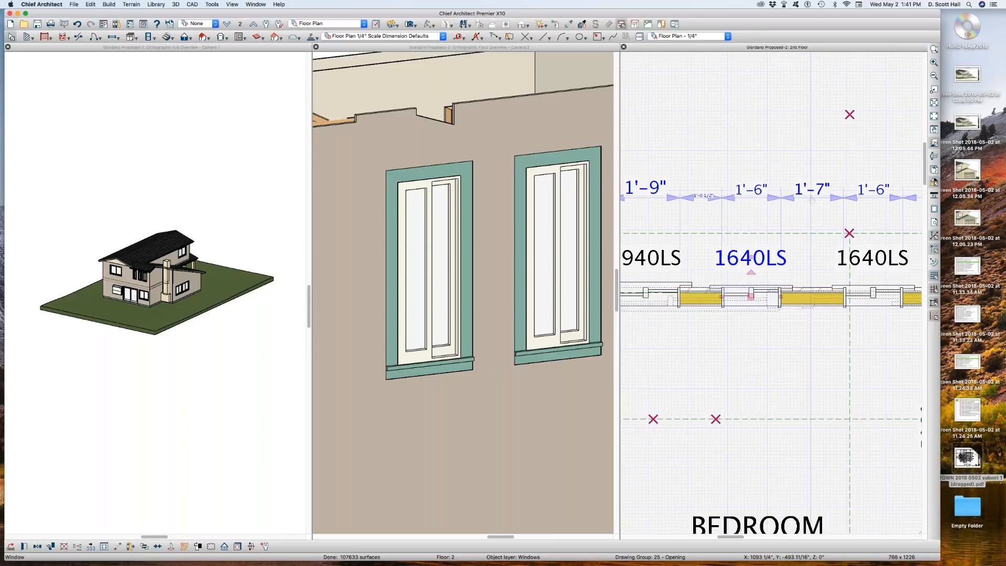
Maximize the second-floor plan view and widen the middle bedroom window to 1'-11".
{"action": "double_click", "coordinate": [686, 48]}
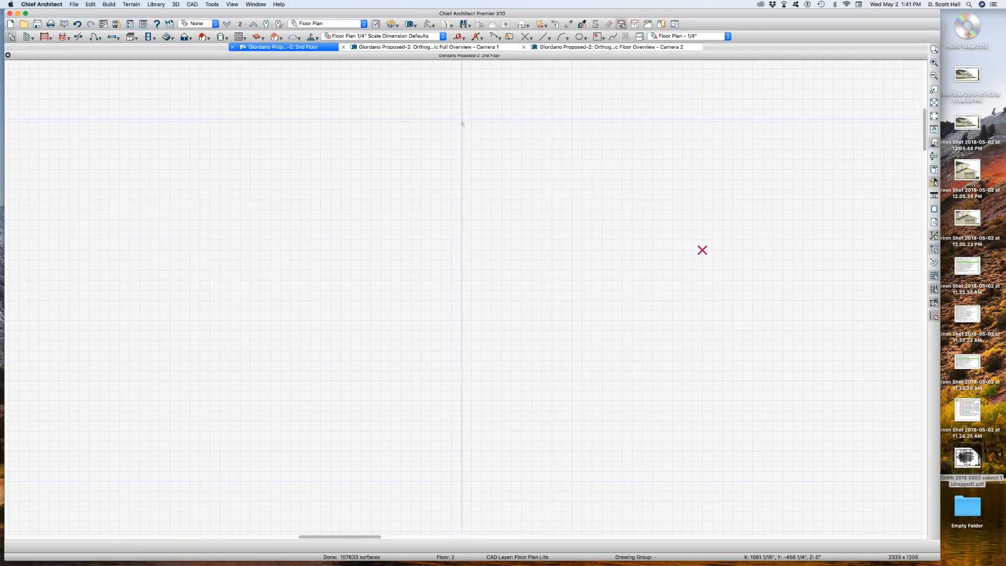
{"action": "scroll", "coordinate": [436, 367], "scroll_direction": "up", "scroll_amount": 5}
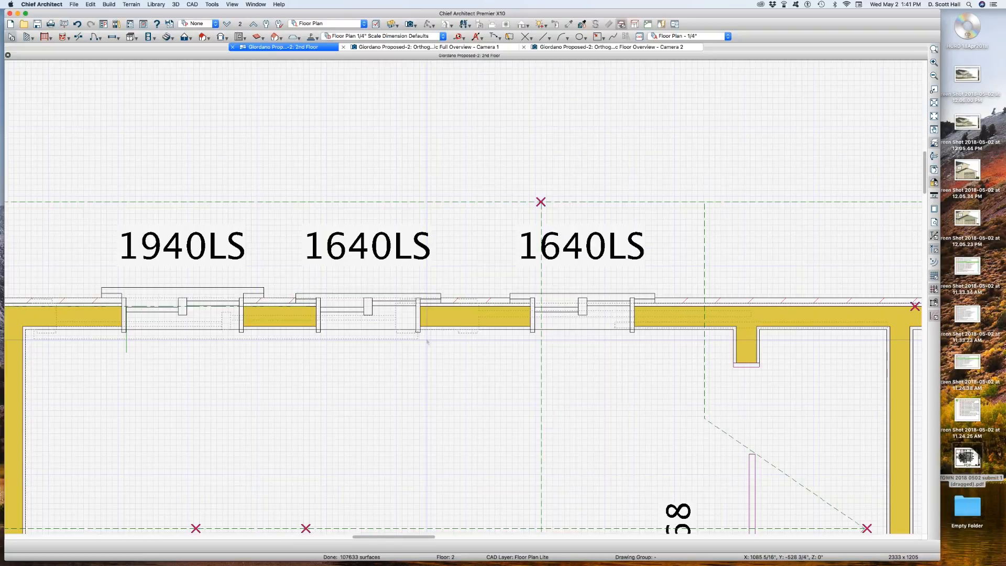
{"action": "scroll", "coordinate": [436, 367], "scroll_direction": "down", "scroll_amount": 1}
{"action": "left_click", "coordinate": [409, 336]}
{"action": "left_click_drag", "start_coordinate": [415, 302], "coordinate": [445, 301]}
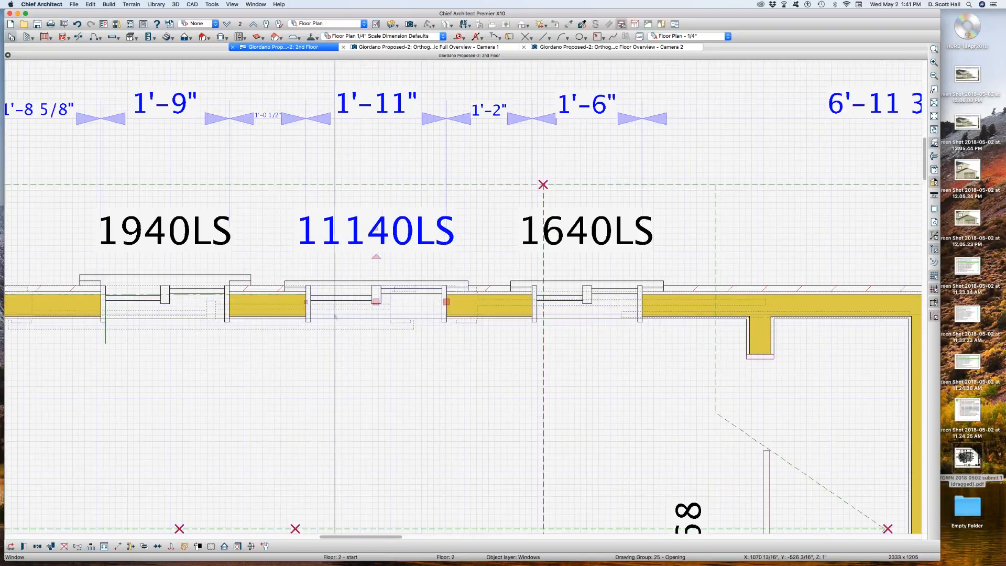
Set the middle 1'-11" bedroom window to be recessed into the wall to the main layer.
{"action": "double_click", "coordinate": [411, 307]}
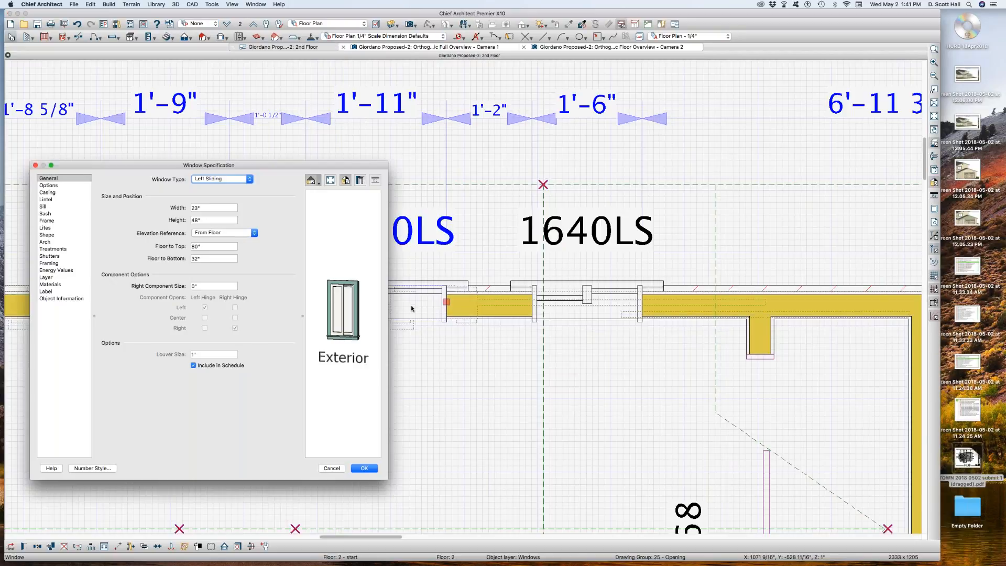
{"action": "left_click", "coordinate": [48, 192]}
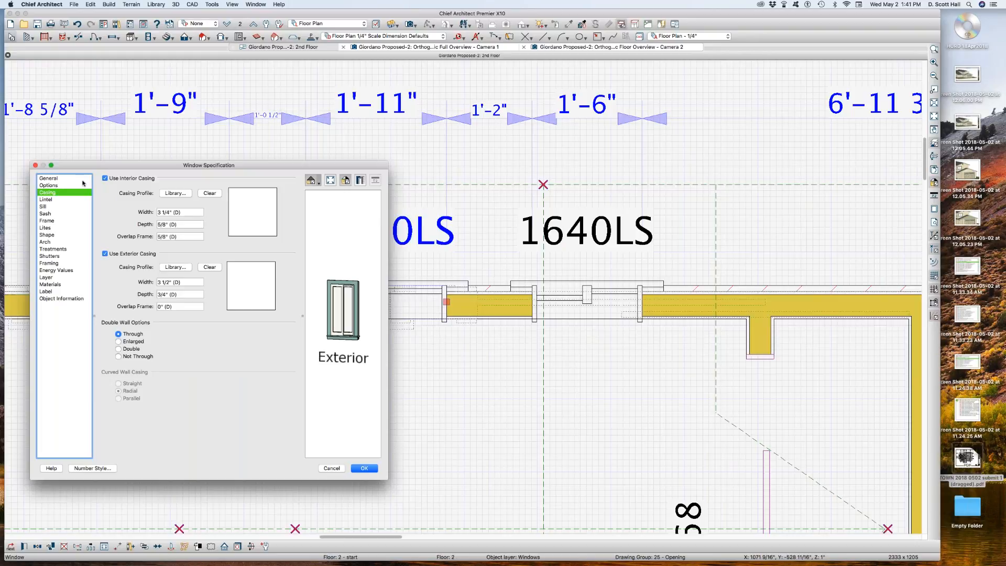
{"action": "left_click", "coordinate": [55, 186]}
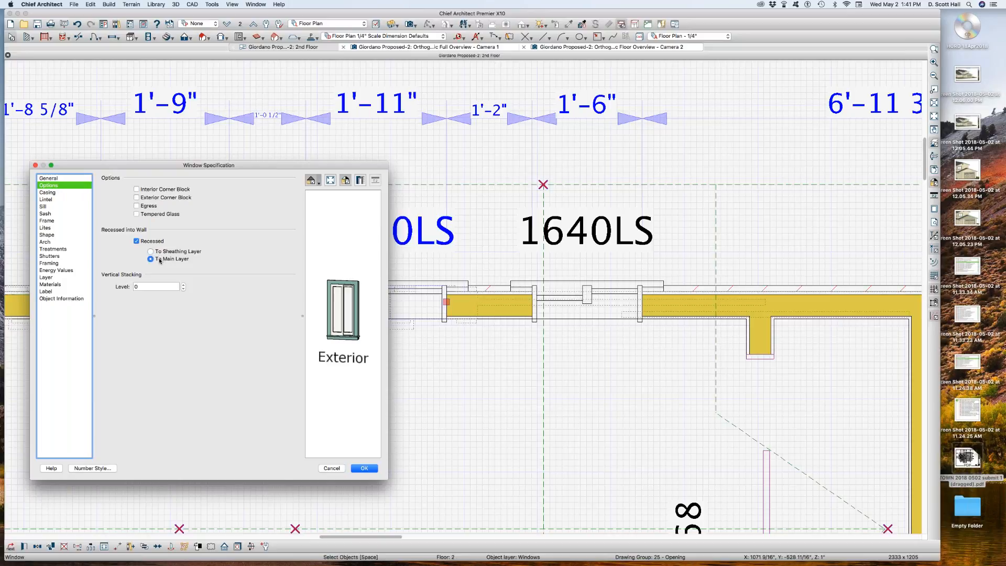
{"action": "key", "text": "Return"}
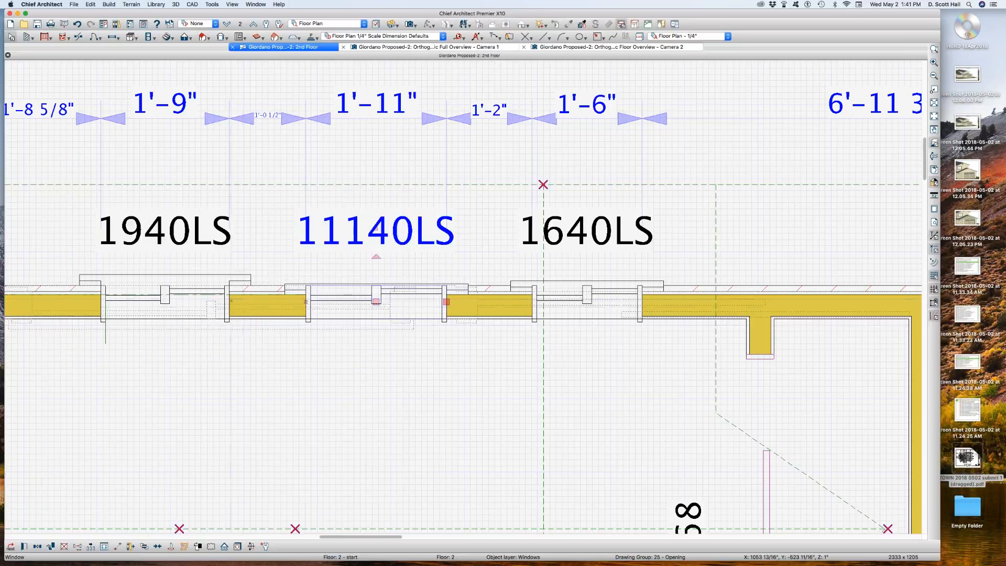
Compare the casing and recess positions of the three bedroom windows in plan and view them in the overall second-floor layout.
{"action": "key", "text": "Escape"}
{"action": "left_click_drag", "start_coordinate": [146, 245], "coordinate": [280, 344]}
{"action": "left_click_drag", "start_coordinate": [271, 255], "coordinate": [317, 344]}
{"action": "left_click_drag", "start_coordinate": [482, 245], "coordinate": [544, 328]}
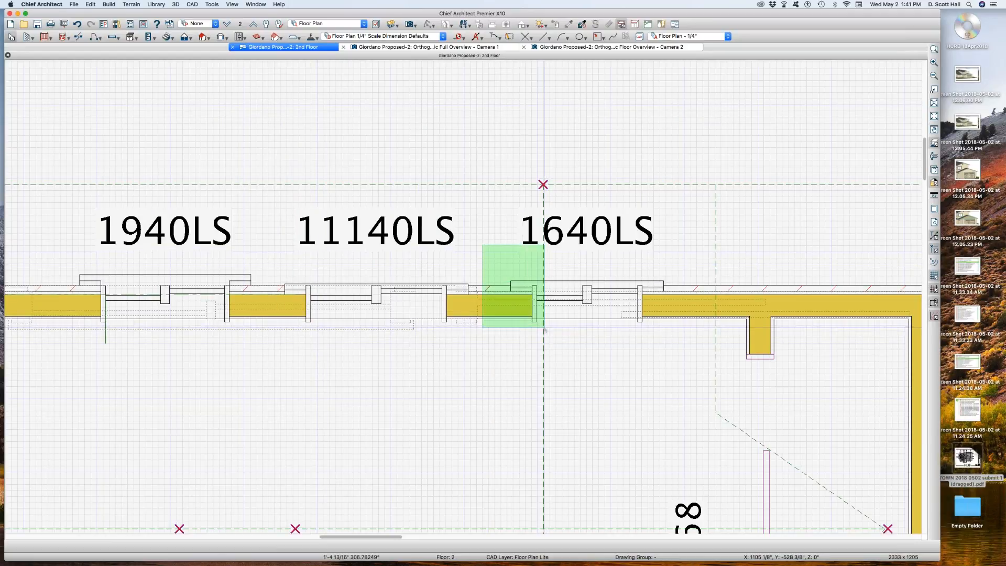
{"action": "left_click_drag", "start_coordinate": [543, 328], "coordinate": [543, 328]}
{"action": "scroll", "coordinate": [543, 328], "scroll_direction": "down", "scroll_amount": 8}
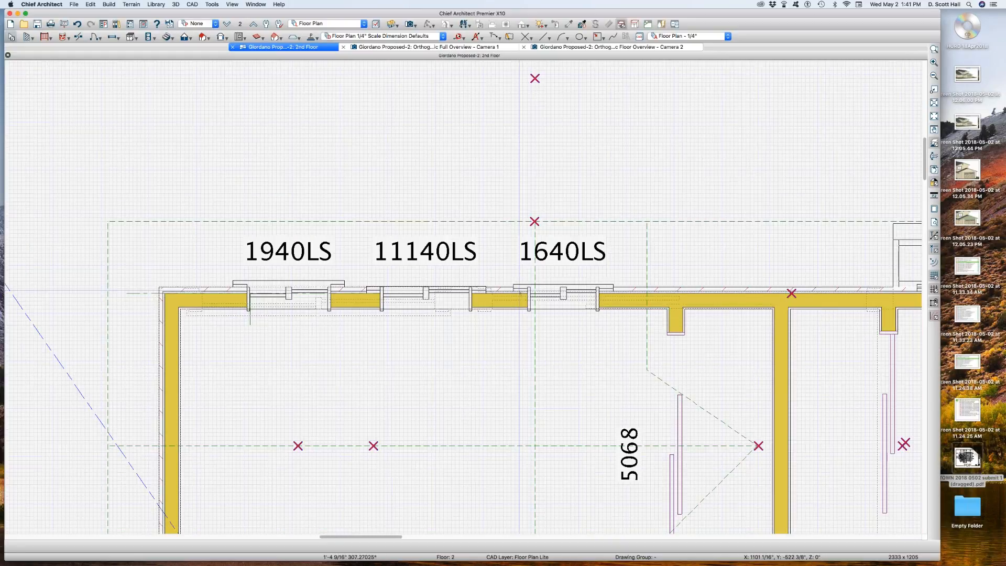
{"action": "scroll", "coordinate": [436, 361], "scroll_direction": "down", "scroll_amount": 3}
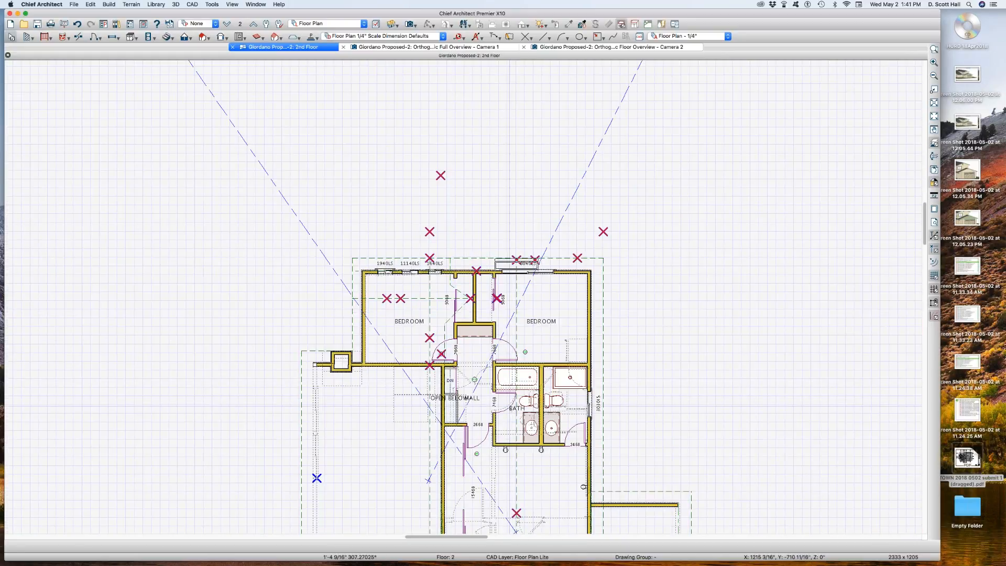
{"action": "scroll", "coordinate": [440, 377], "scroll_direction": "up", "scroll_amount": 5}
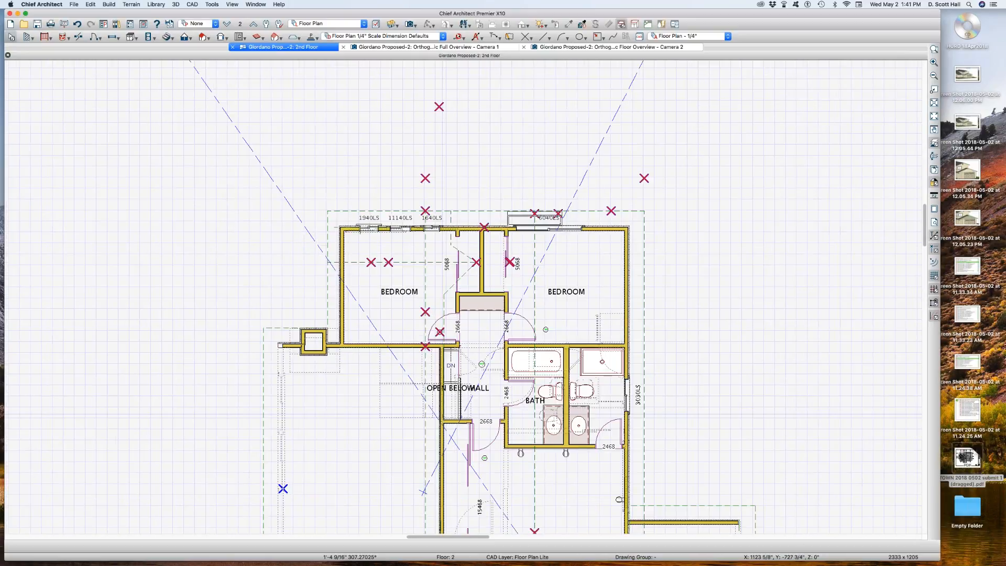
Copy the "Walls, Normal" layer as "Walls, Normal NIP" and assign it to the wall between the stairs and the open-below area.
{"action": "left_click", "coordinate": [444, 390]}
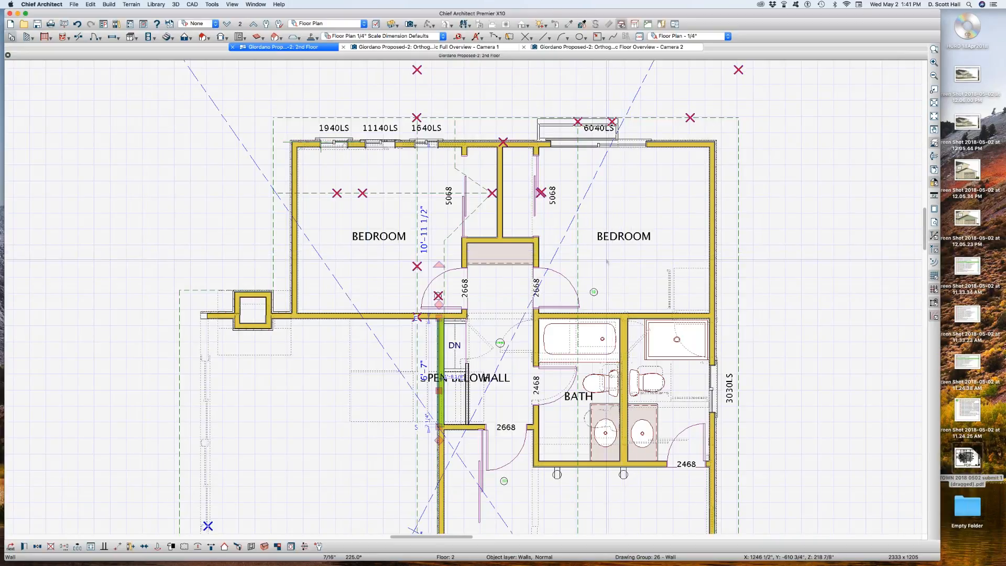
{"action": "left_click", "coordinate": [306, 481]}
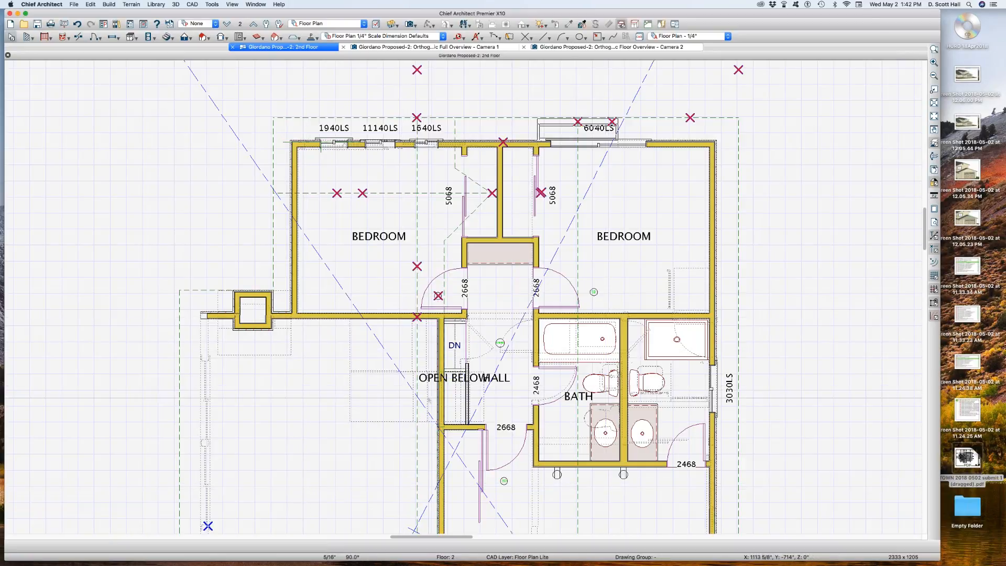
{"action": "left_click", "coordinate": [440, 394]}
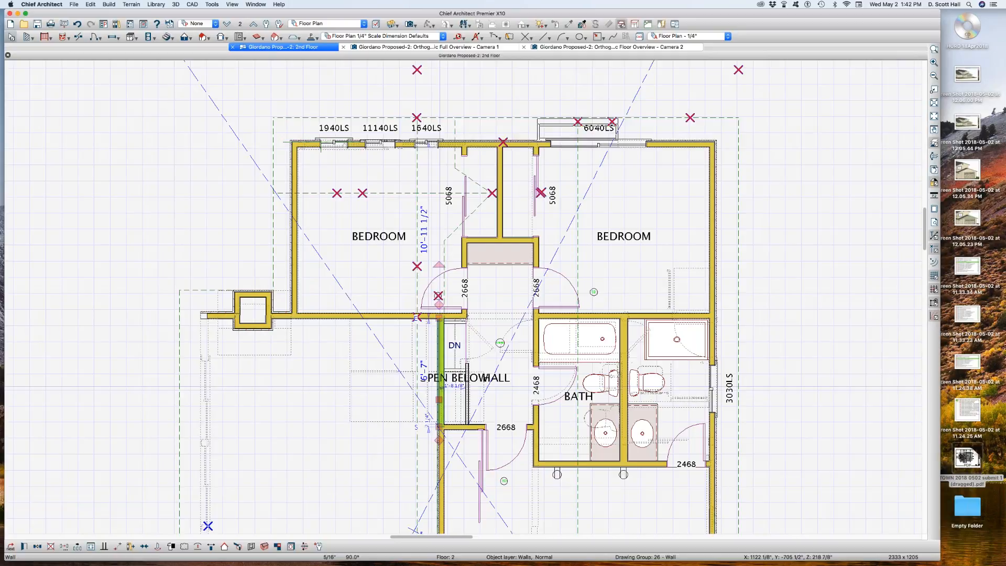
{"action": "key", "text": "super+e"}
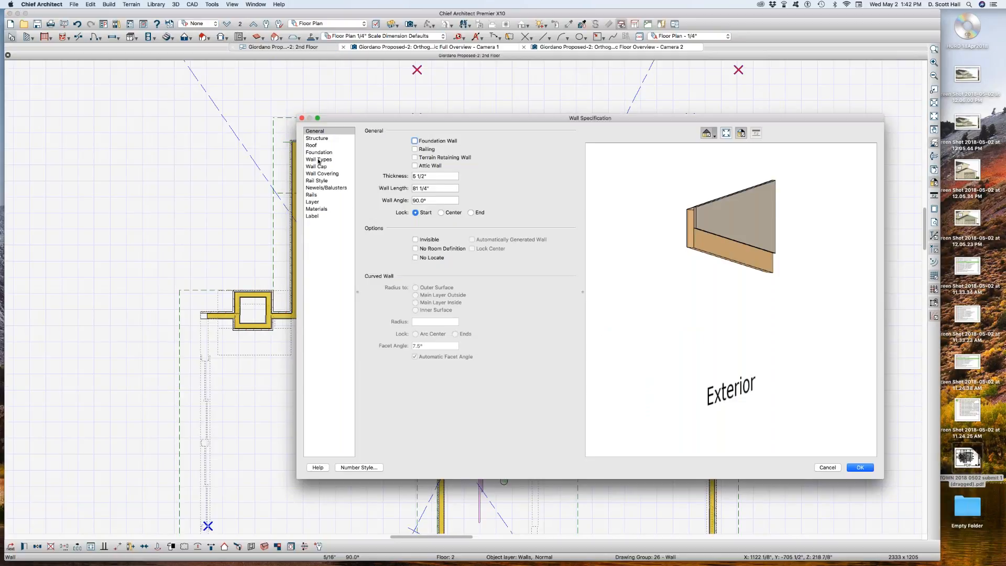
{"action": "left_click", "coordinate": [313, 202]}
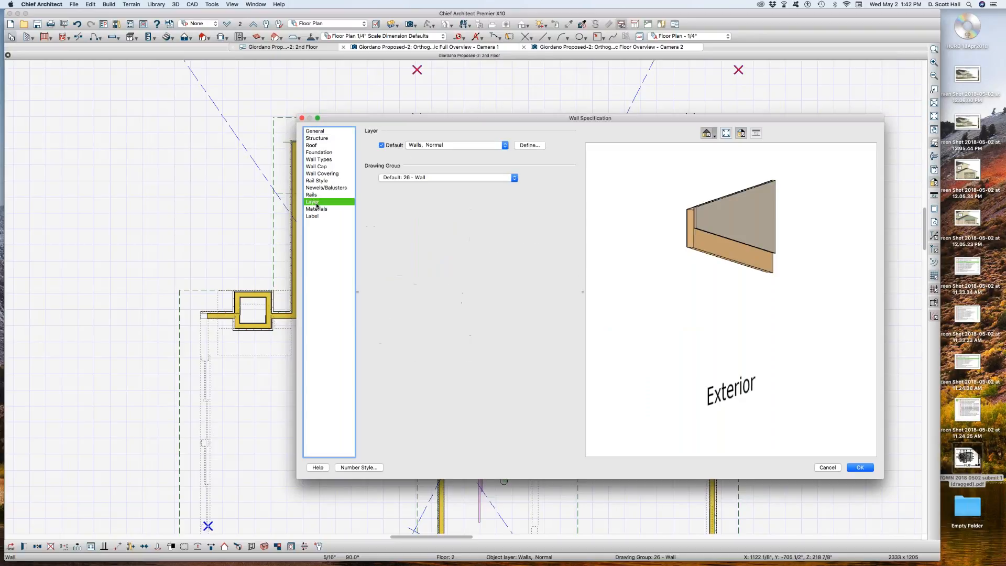
{"action": "left_click", "coordinate": [529, 145]}
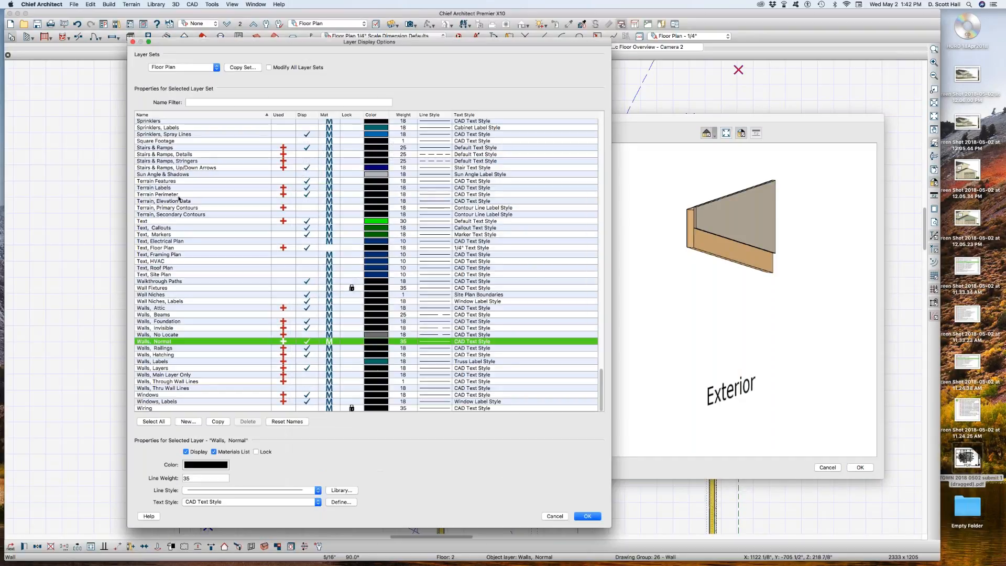
{"action": "left_click", "coordinate": [216, 420]}
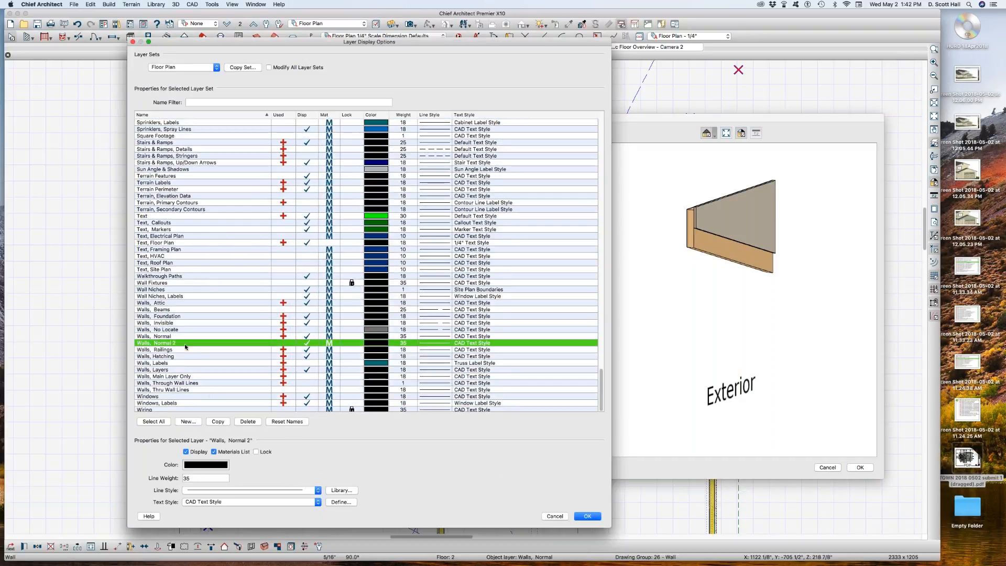
{"action": "left_click", "coordinate": [185, 343]}
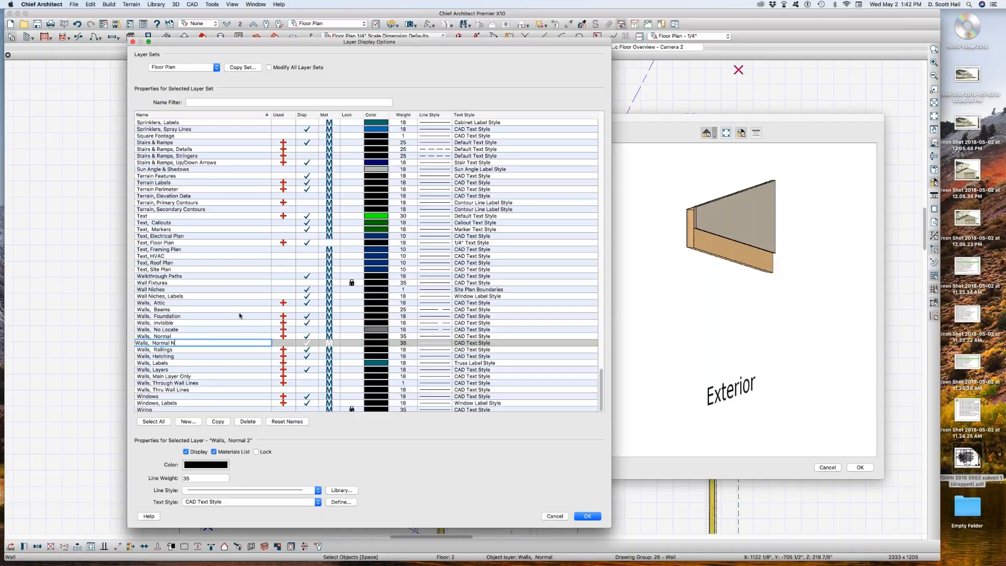
{"action": "type", "text": "NIP"}
{"action": "key", "text": "Return"}
{"action": "key", "text": "Return"}
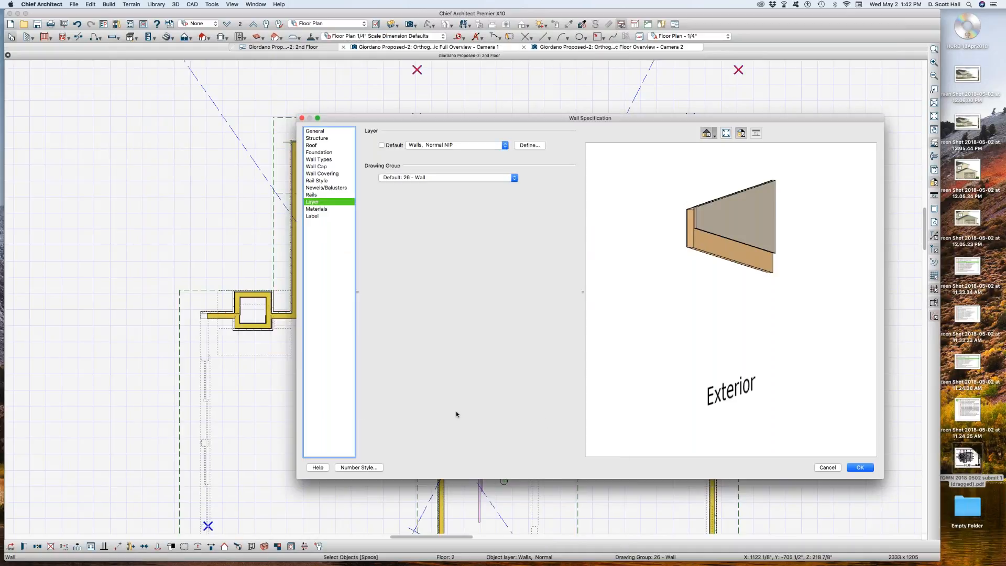
{"action": "left_click", "coordinate": [859, 468]}
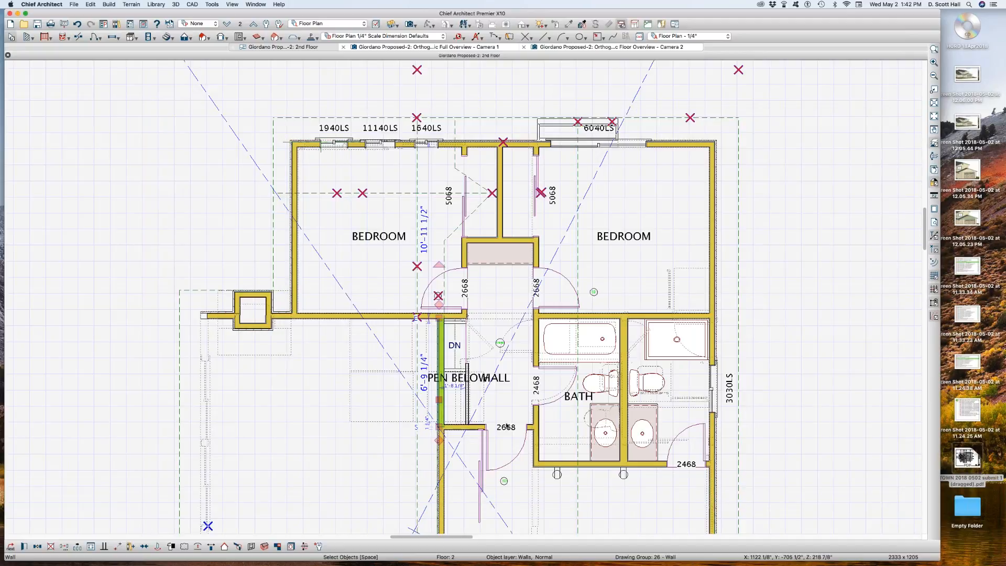
Turn off the display of the stair wall's "Walls, Normal NIP" layer in the floor plan.
{"action": "left_click", "coordinate": [438, 352]}
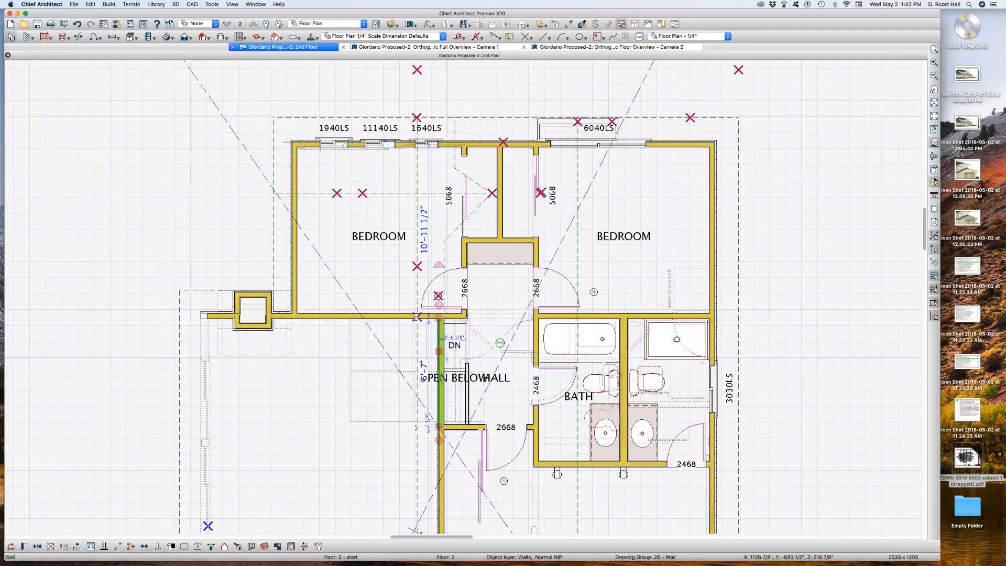
{"action": "scroll", "coordinate": [455, 359], "scroll_direction": "up", "scroll_amount": 3}
{"action": "left_click_drag", "start_coordinate": [441, 301], "coordinate": [491, 371]}
{"action": "left_click_drag", "start_coordinate": [548, 390], "coordinate": [582, 419]}
{"action": "left_click_drag", "start_coordinate": [135, 248], "coordinate": [402, 489]}
{"action": "scroll", "coordinate": [393, 376], "scroll_direction": "down", "scroll_amount": 5}
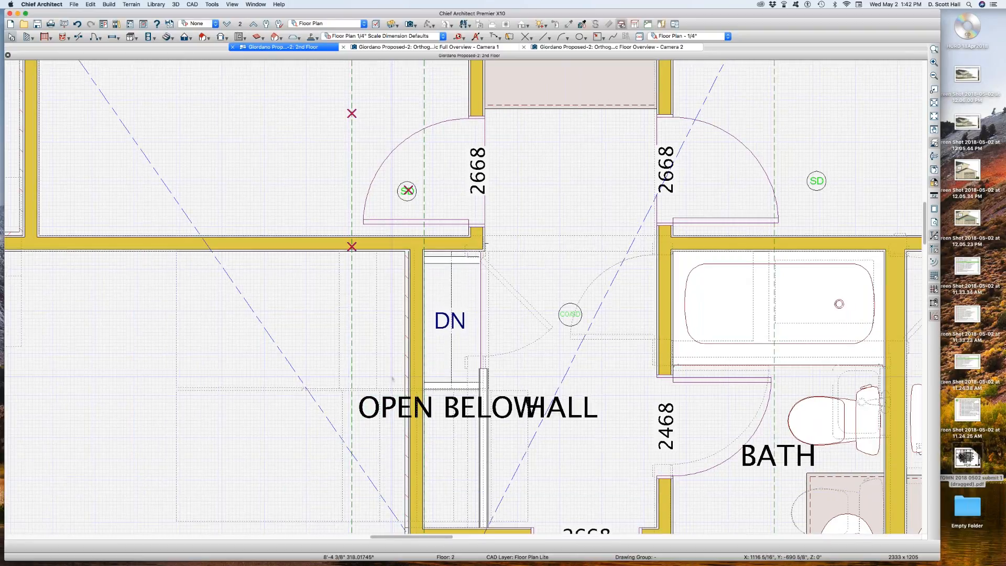
{"action": "scroll", "coordinate": [398, 390], "scroll_direction": "up", "scroll_amount": 3}
{"action": "left_click", "coordinate": [396, 388]}
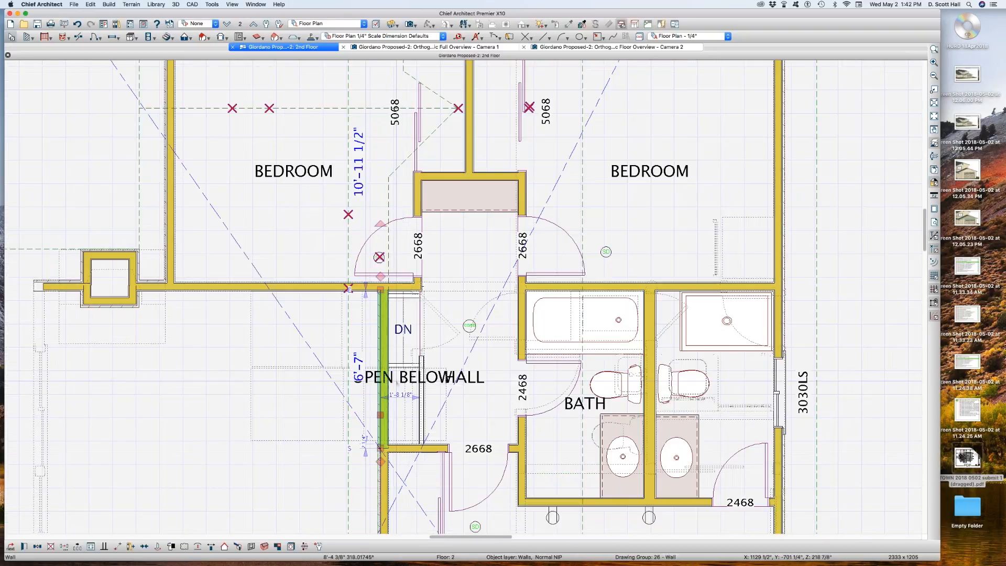
{"action": "scroll", "coordinate": [398, 391], "scroll_direction": "down", "scroll_amount": 2}
{"action": "scroll", "coordinate": [387, 335], "scroll_direction": "down", "scroll_amount": 2}
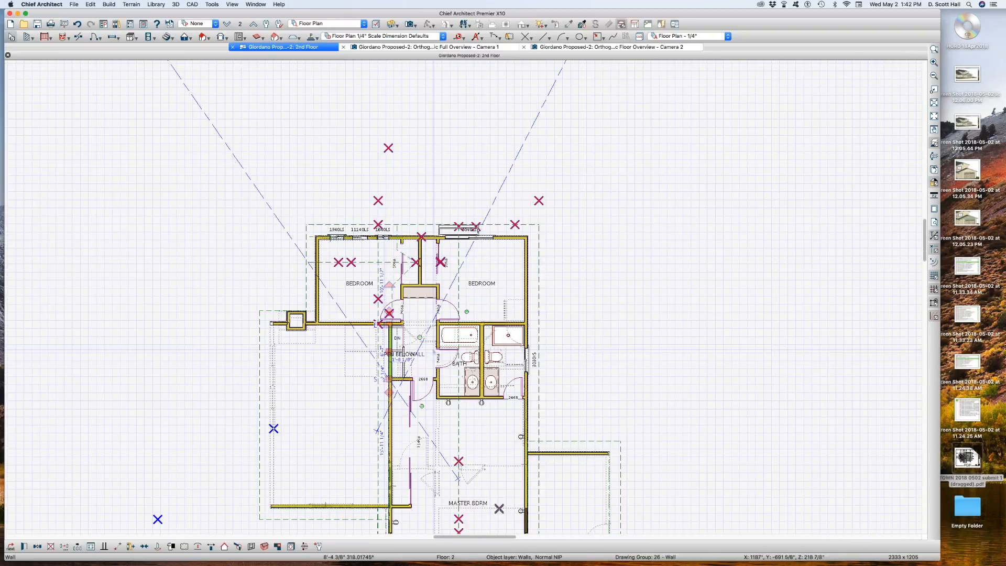
{"action": "key", "text": "l"}
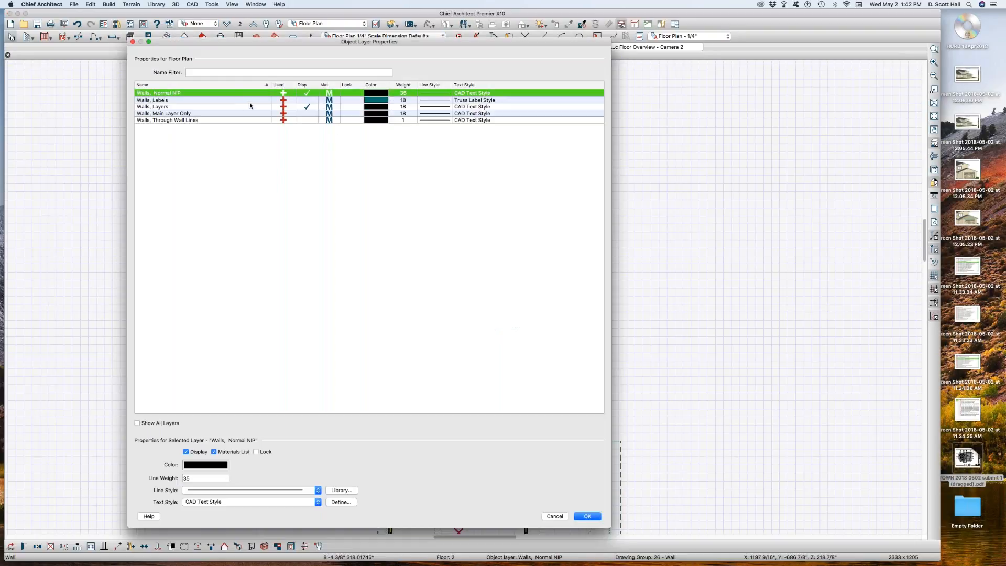
{"action": "left_click", "coordinate": [307, 93]}
{"action": "key", "text": "Return"}
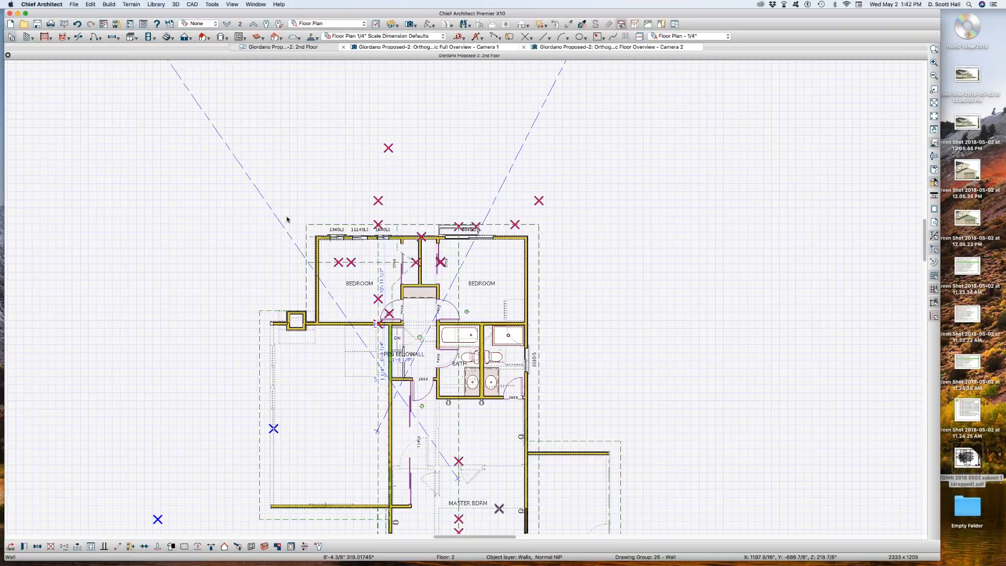
Enclose the open-below area with a 23'-0" attic wall running from the free end of its lower wall up to the fireplace wall.
{"action": "scroll", "coordinate": [440, 179], "scroll_direction": "down", "scroll_amount": 1}
{"action": "scroll", "coordinate": [394, 98], "scroll_direction": "up", "scroll_amount": 5}
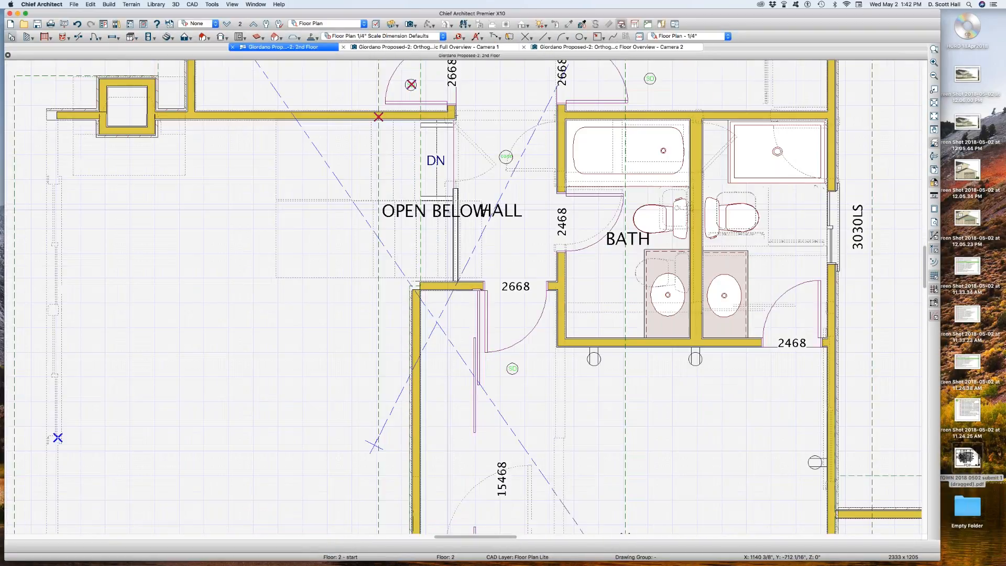
{"action": "left_click_drag", "start_coordinate": [394, 98], "coordinate": [485, 266]}
{"action": "scroll", "coordinate": [485, 266], "scroll_direction": "down", "scroll_amount": 4}
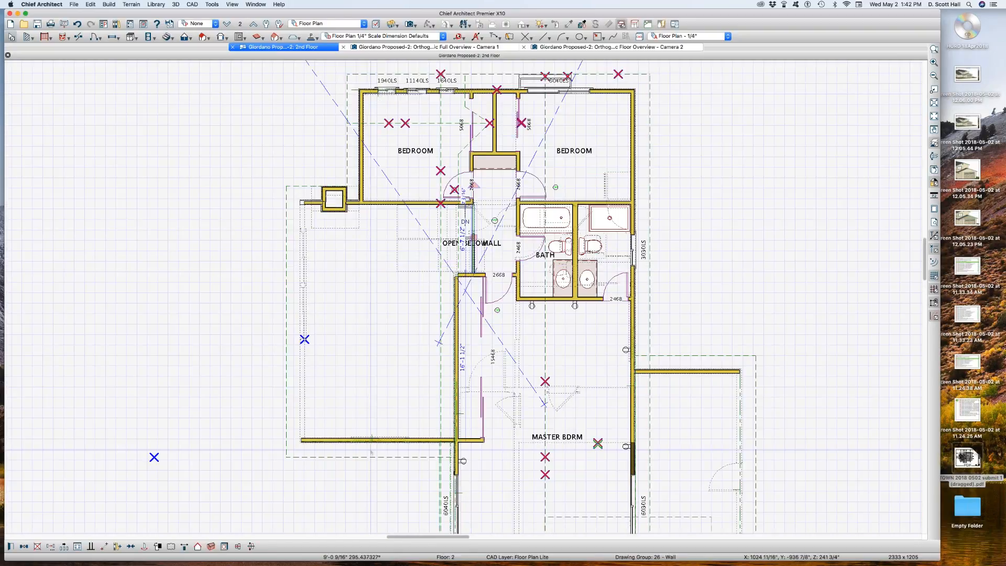
{"action": "left_click", "coordinate": [313, 441]}
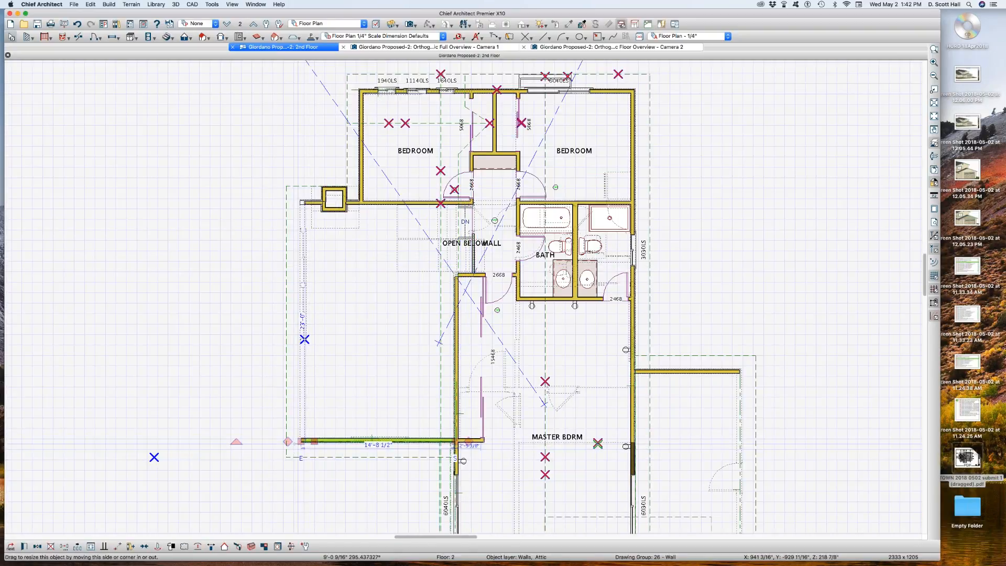
{"action": "left_click_drag", "start_coordinate": [301, 441], "coordinate": [303, 201]}
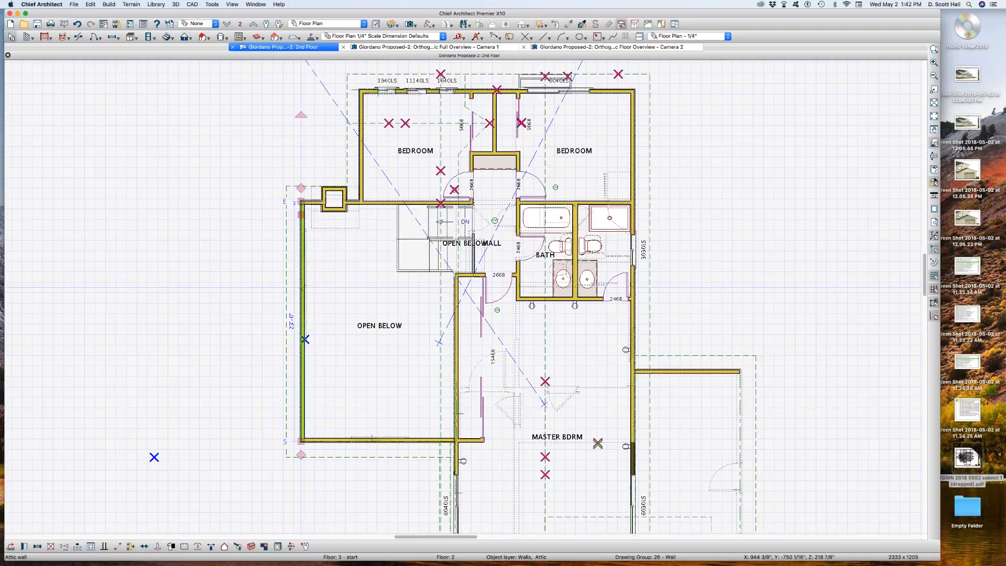
{"action": "left_click", "coordinate": [375, 440]}
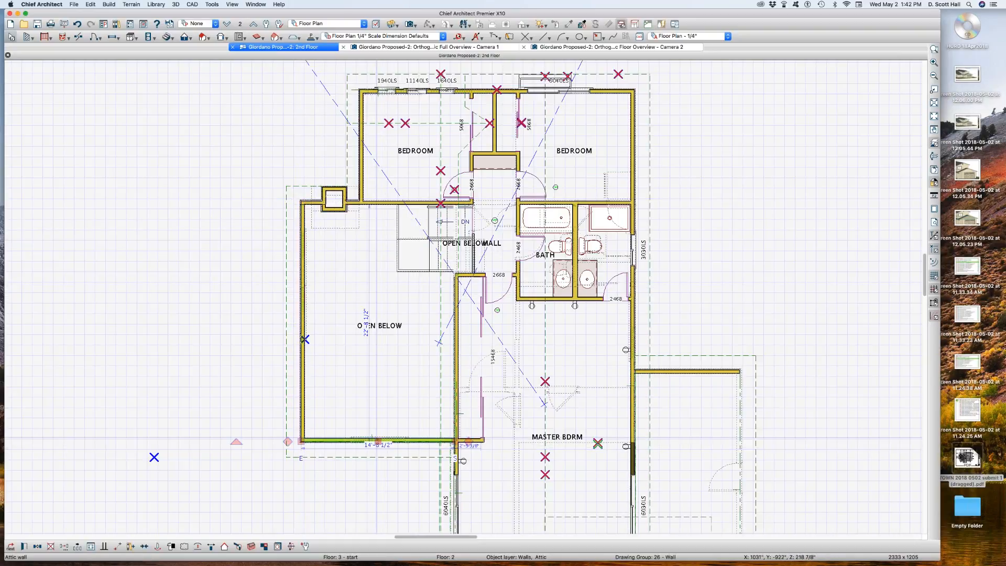
{"action": "left_click", "coordinate": [340, 386]}
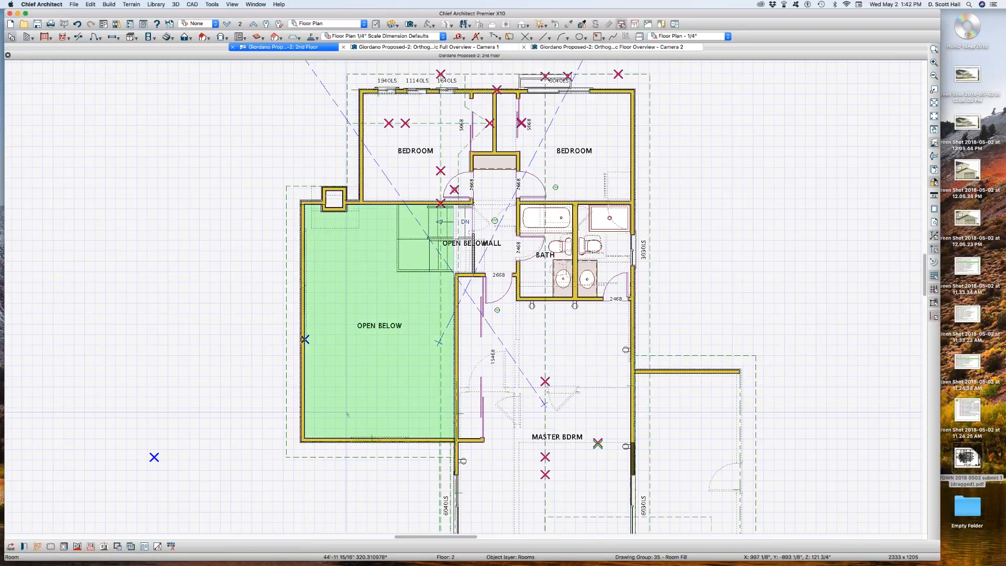
Create a full orthographic overview of the house and orbit it to face the chimney side.
{"action": "scroll", "coordinate": [407, 428], "scroll_direction": "down", "scroll_amount": 5}
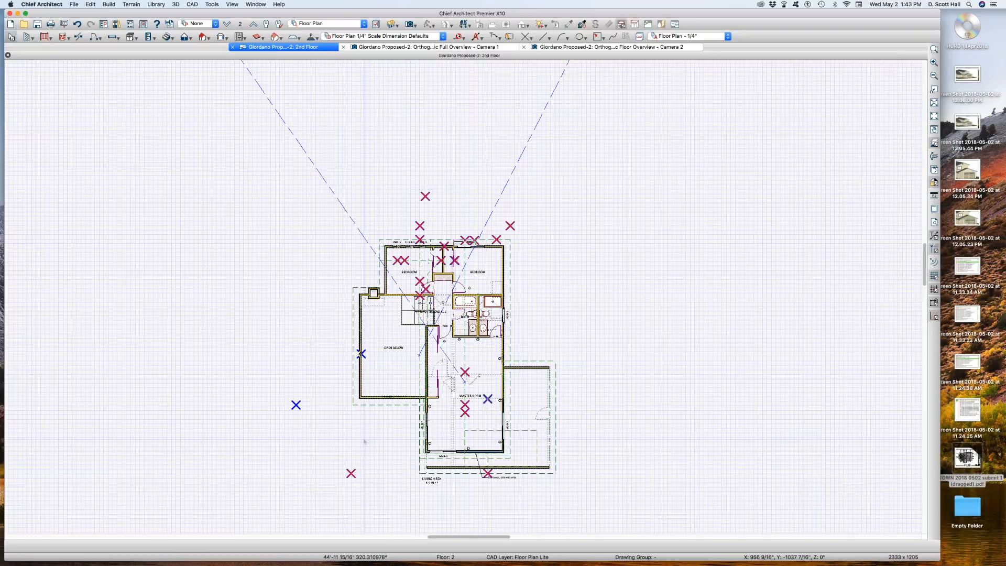
{"action": "key", "text": "shift+o"}
{"action": "left_click_drag", "start_coordinate": [496, 390], "coordinate": [548, 375]}
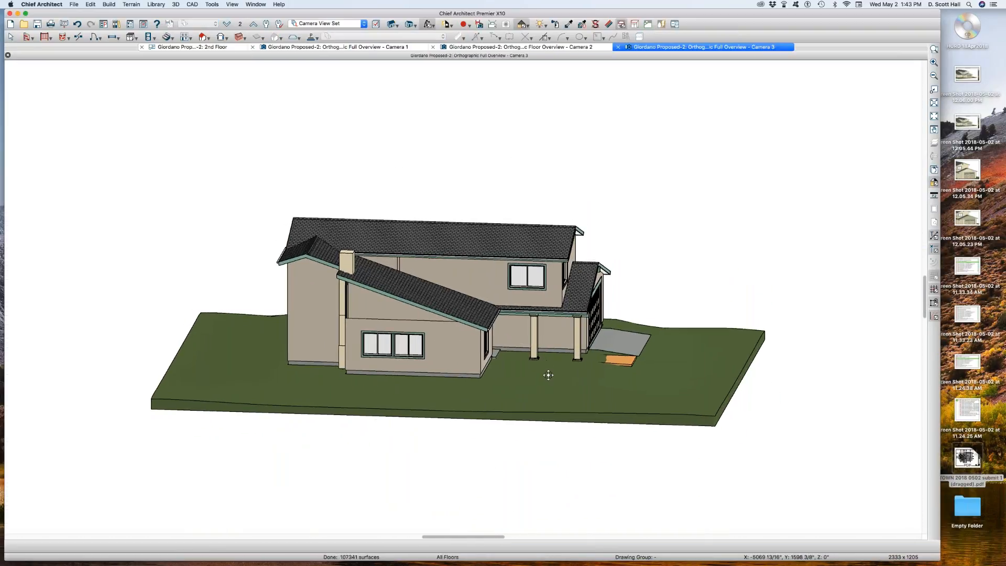
{"action": "left_click", "coordinate": [11, 37]}
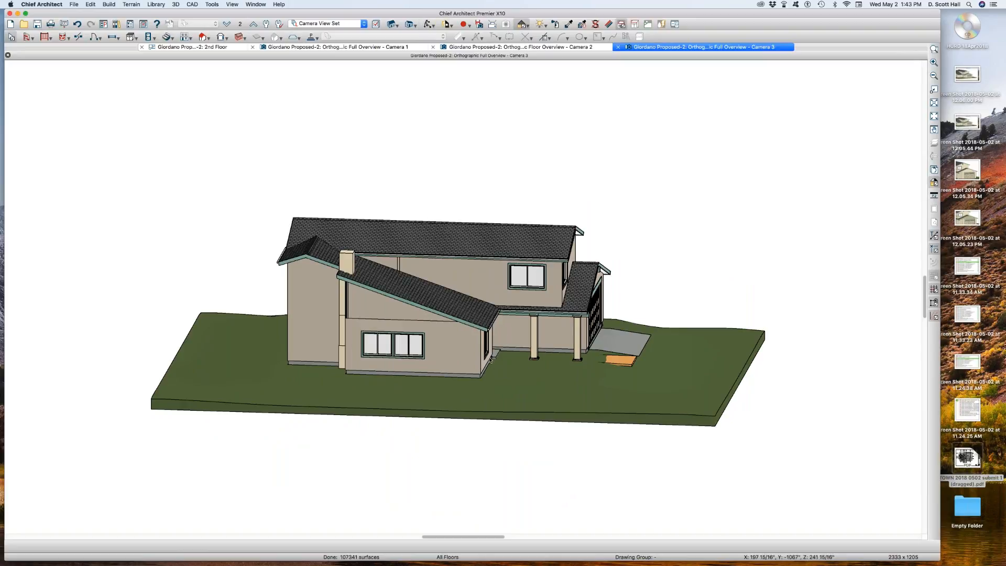
Tile the open views and close the two older camera views, keeping the new overview beside the second-floor plan.
{"action": "key", "text": "shift+t"}
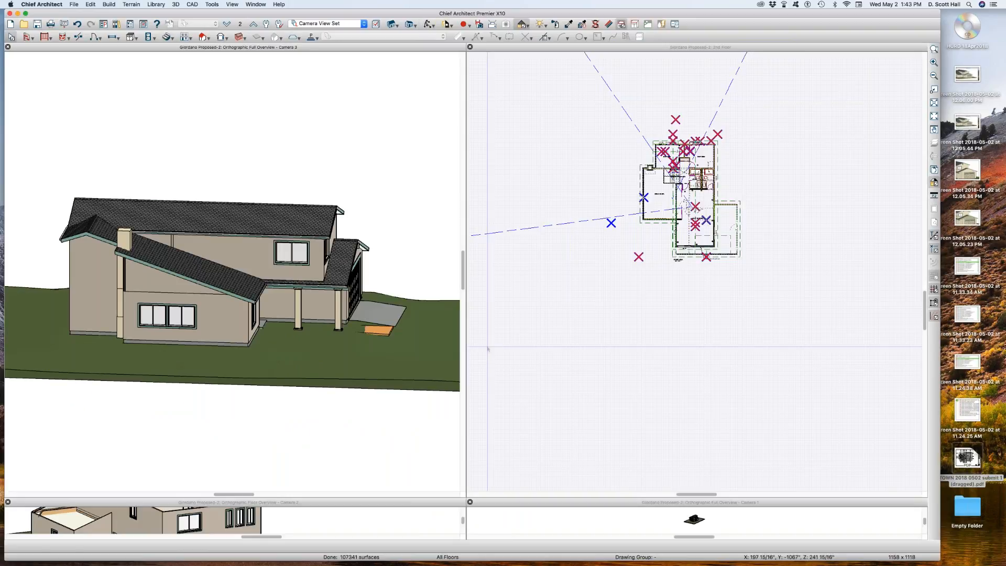
{"action": "left_click", "coordinate": [281, 523]}
{"action": "key", "text": "super+w"}
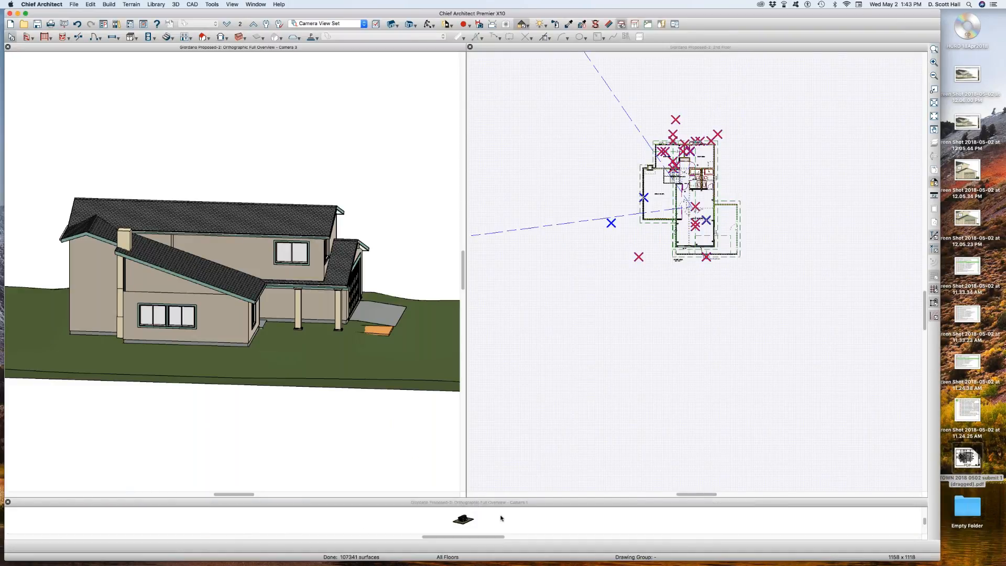
{"action": "key", "text": "super+w"}
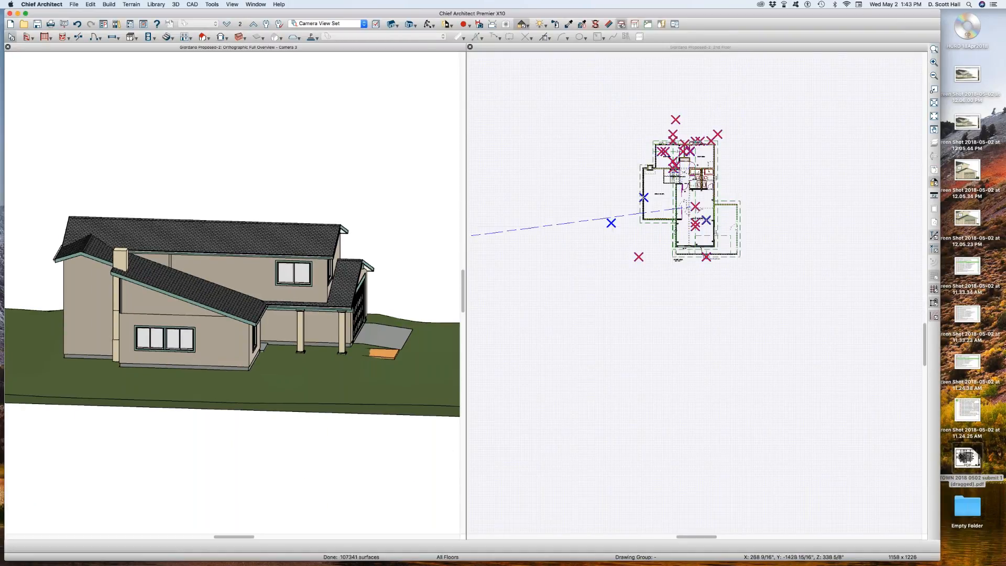
Turn off the Attic Wall option for the 23'-0" outer wall of the open-below area on the second floor.
{"action": "scroll", "coordinate": [189, 256], "scroll_direction": "up", "scroll_amount": 3}
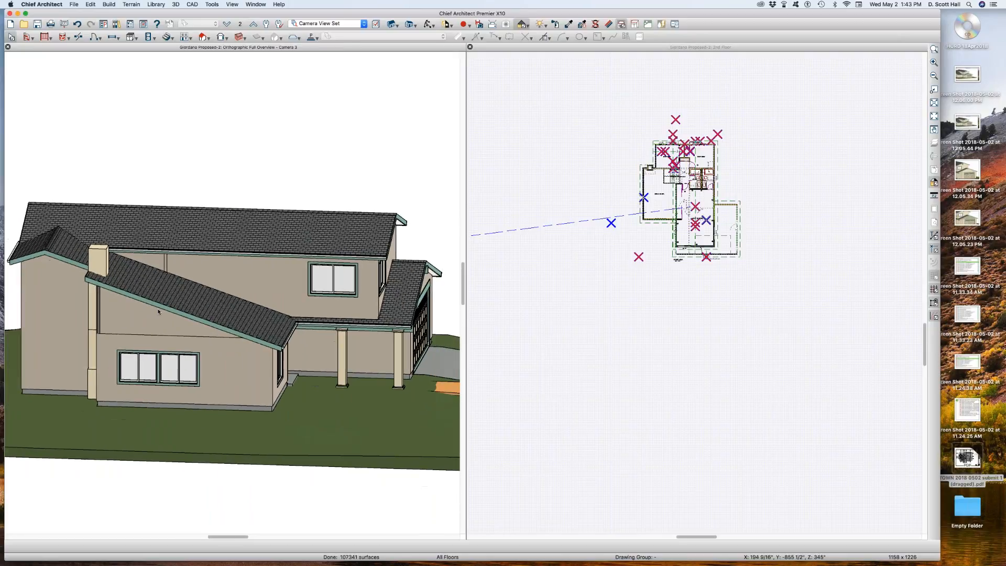
{"action": "scroll", "coordinate": [158, 311], "scroll_direction": "up", "scroll_amount": 3}
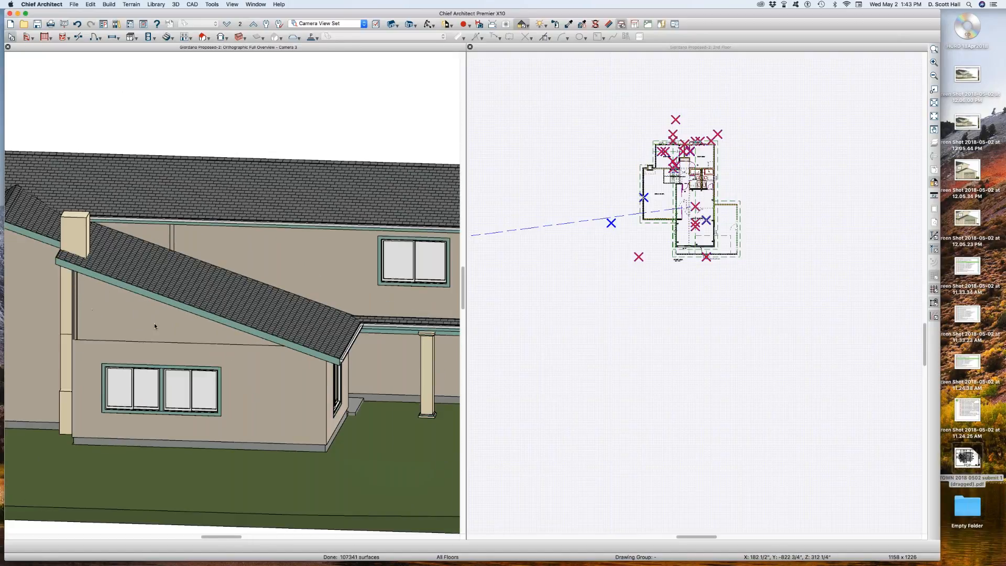
{"action": "scroll", "coordinate": [647, 203], "scroll_direction": "up", "scroll_amount": 5}
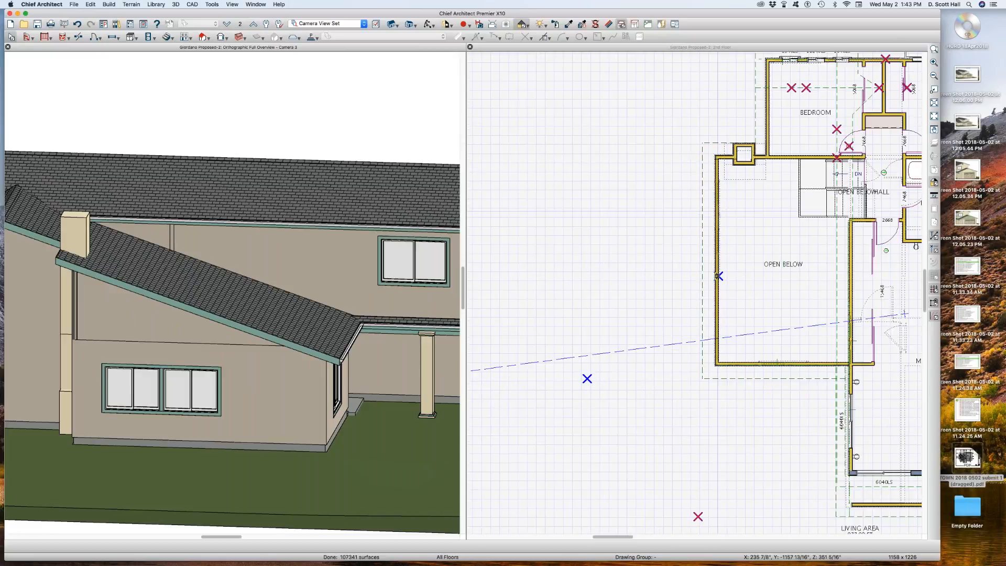
{"action": "left_click", "coordinate": [716, 275]}
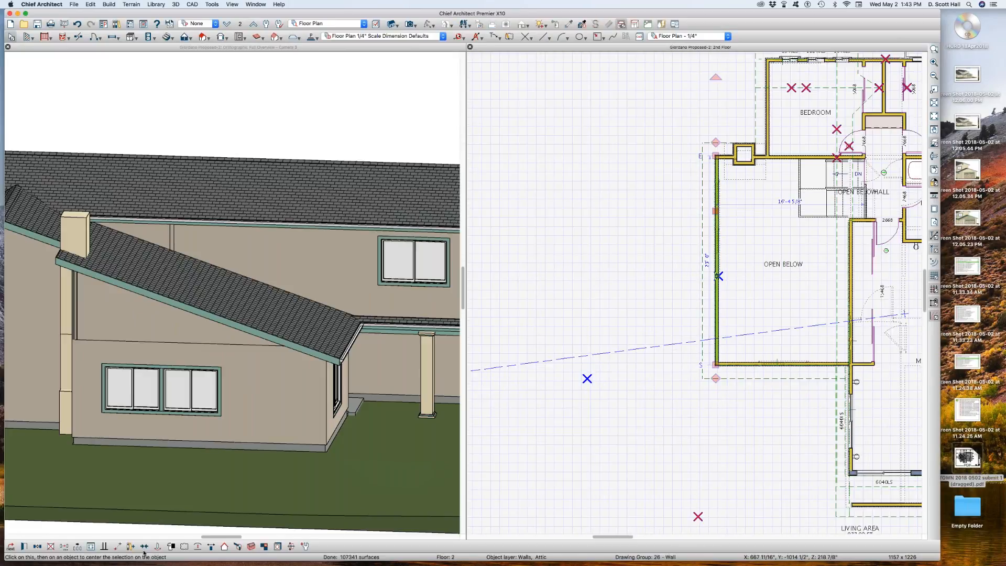
{"action": "scroll", "coordinate": [157, 325], "scroll_direction": "up", "scroll_amount": 3}
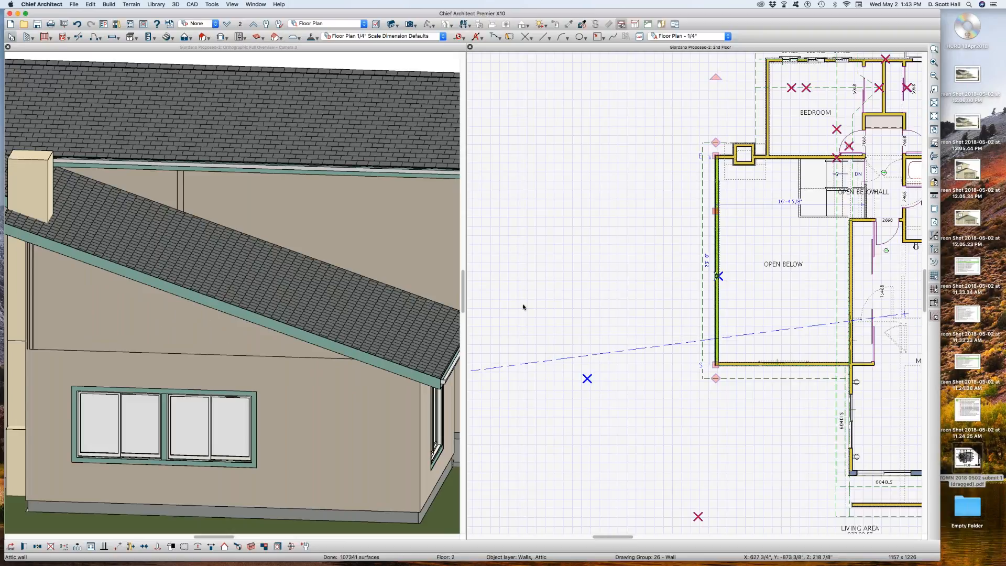
{"action": "key", "text": "super+e"}
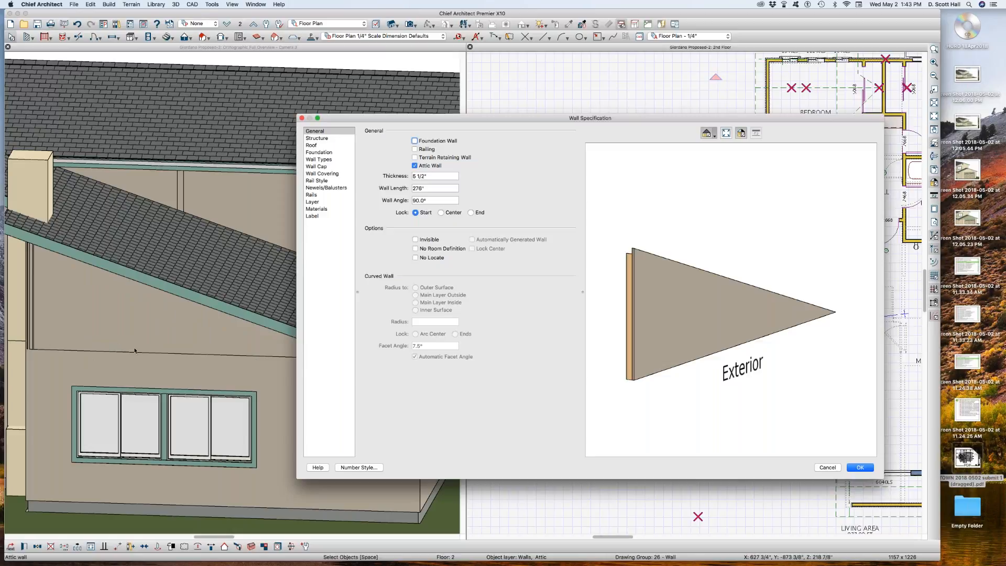
{"action": "left_click", "coordinate": [423, 168]}
{"action": "key", "text": "Return"}
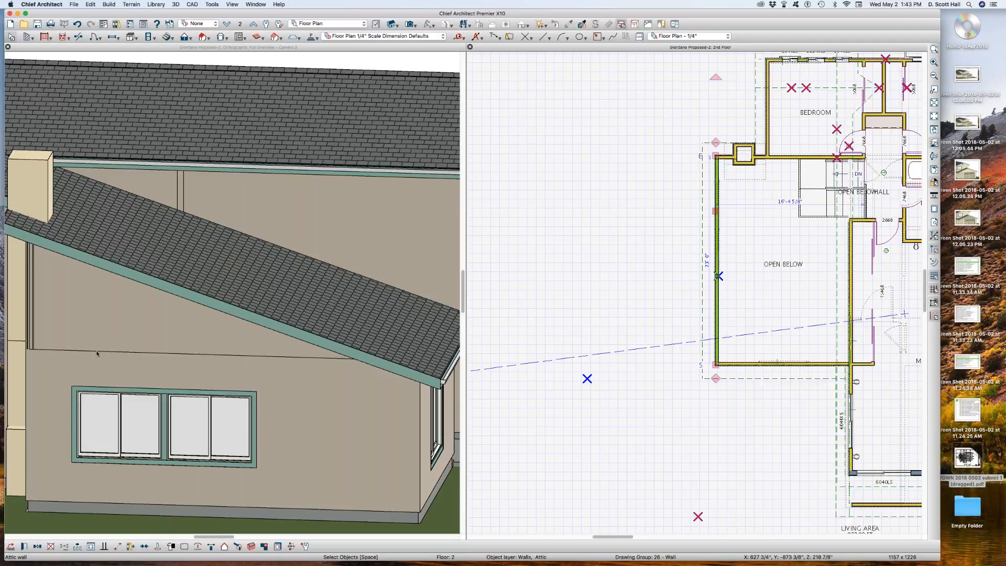
Select the outer wall surface above the window pair in the 3D overview and examine its shape against the roof.
{"action": "scroll", "coordinate": [124, 342], "scroll_direction": "down", "scroll_amount": 3}
{"action": "key", "text": "Escape"}
{"action": "left_click", "coordinate": [119, 331]}
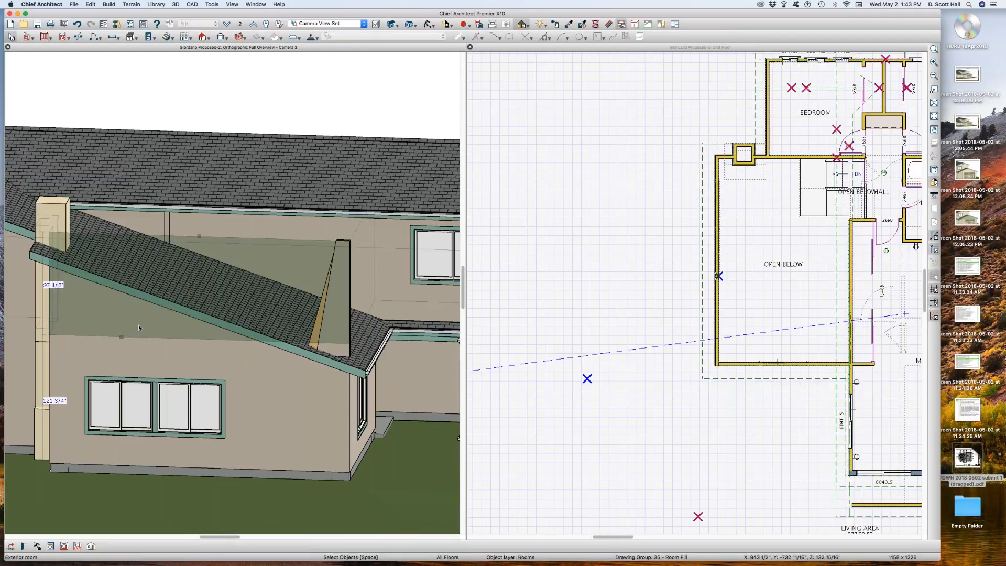
{"action": "left_click", "coordinate": [147, 315]}
{"action": "key", "text": "Tab"}
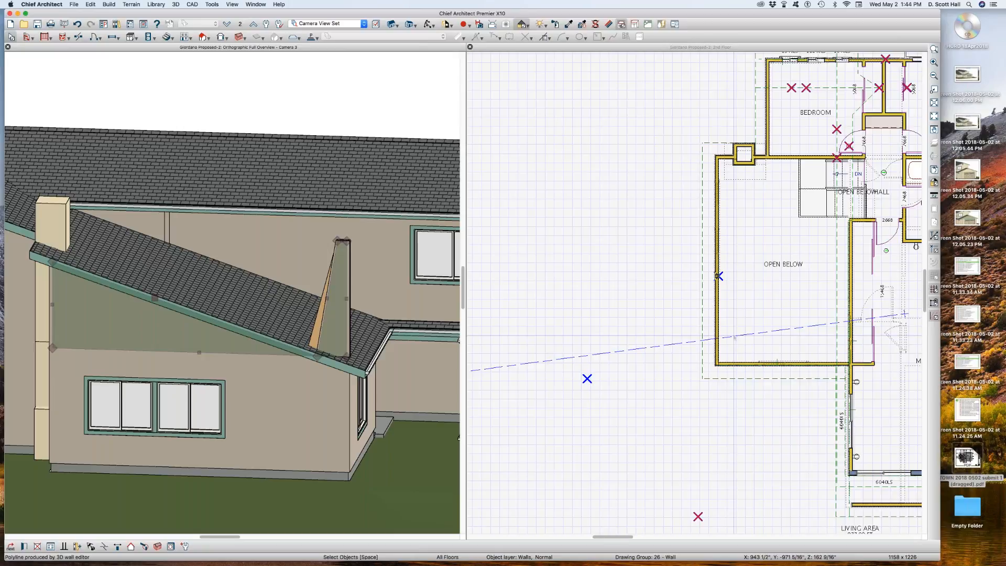
Set the first-floor Living room's rough ceiling height to 60".
{"action": "left_click", "coordinate": [757, 305]}
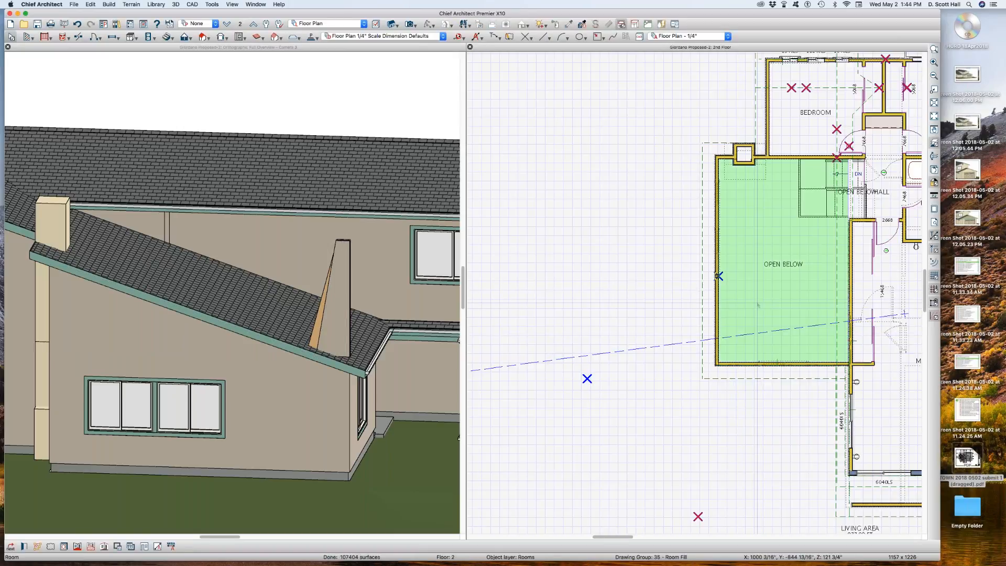
{"action": "key", "text": "Page_Down"}
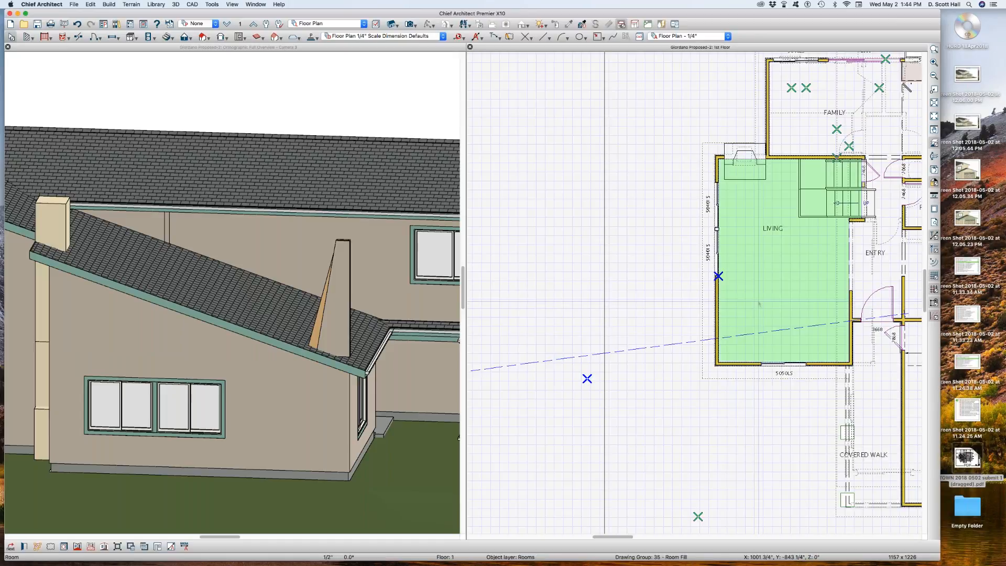
{"action": "double_click", "coordinate": [758, 304]}
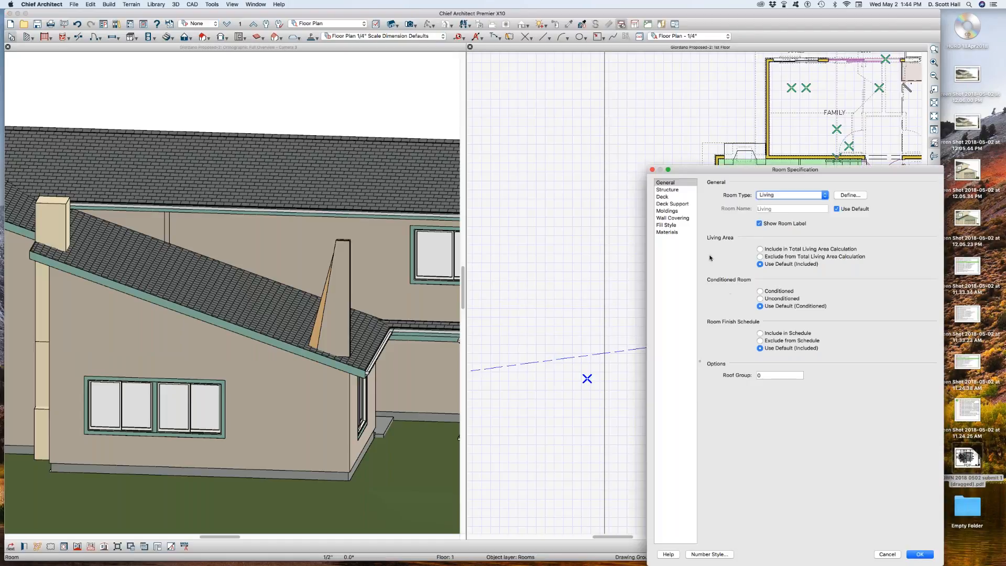
{"action": "left_click", "coordinate": [667, 189]}
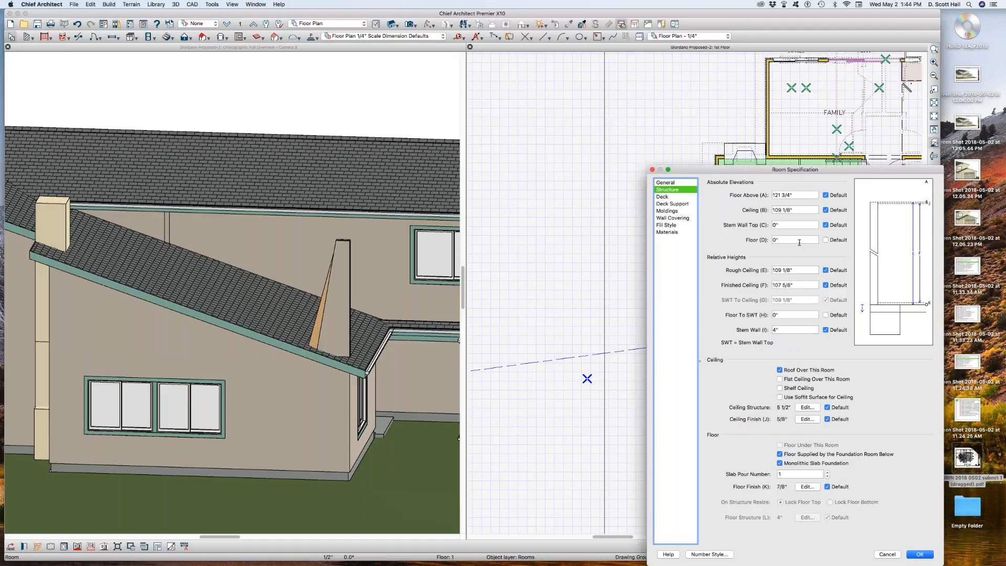
{"action": "left_click", "coordinate": [811, 269]}
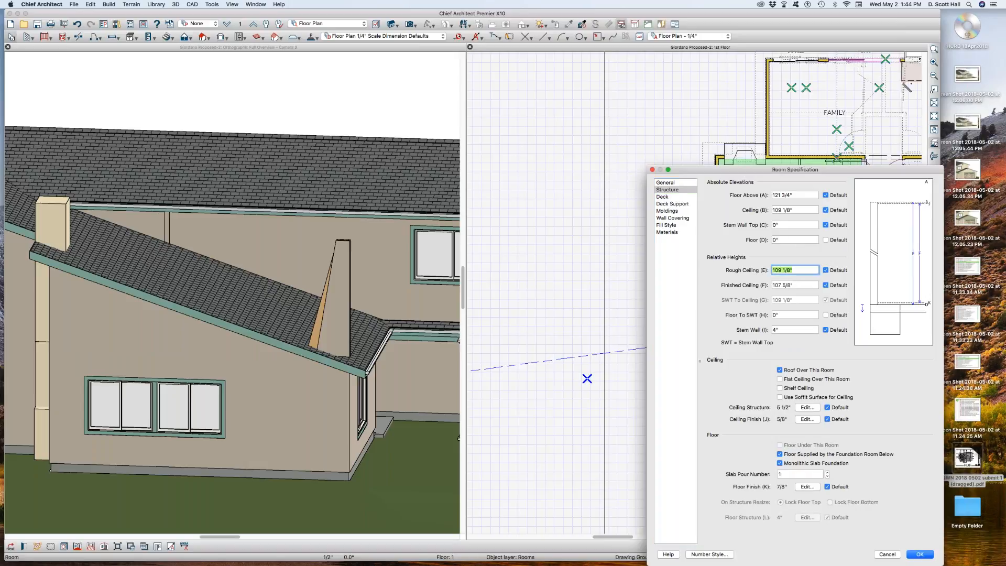
{"action": "type", "text": "60"}
{"action": "key", "text": "Return"}
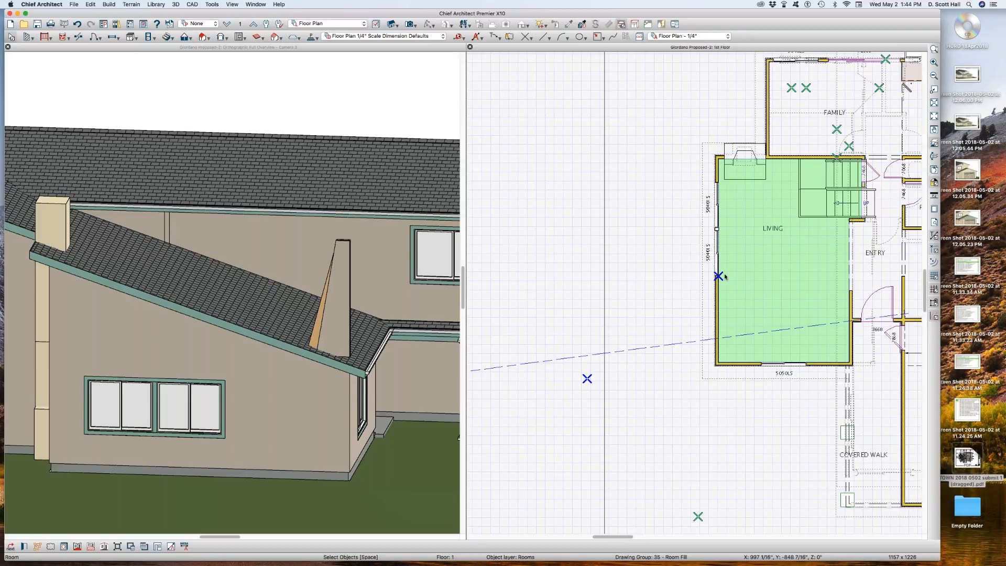
Orbit the 3D overview toward the front, and cut a cross section through the Living room facing its outer window wall.
{"action": "left_click", "coordinate": [282, 256]}
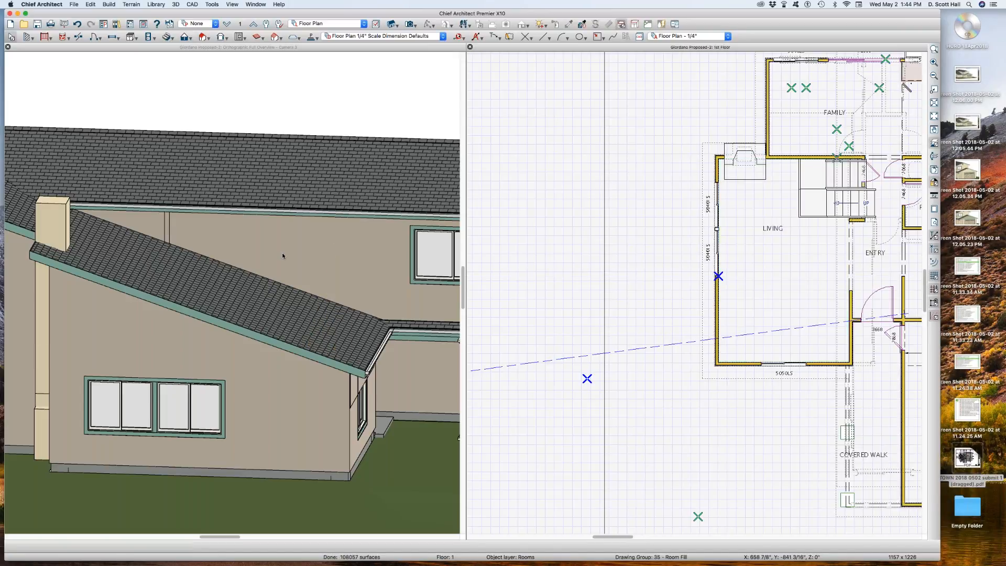
{"action": "scroll", "coordinate": [303, 238], "scroll_direction": "down", "scroll_amount": 2}
{"action": "mouse_move", "coordinate": [316, 312]}
{"action": "left_mouse_down"}
{"action": "mouse_move", "coordinate": [296, 290]}
{"action": "mouse_move", "coordinate": [301, 302]}
{"action": "left_mouse_up"}
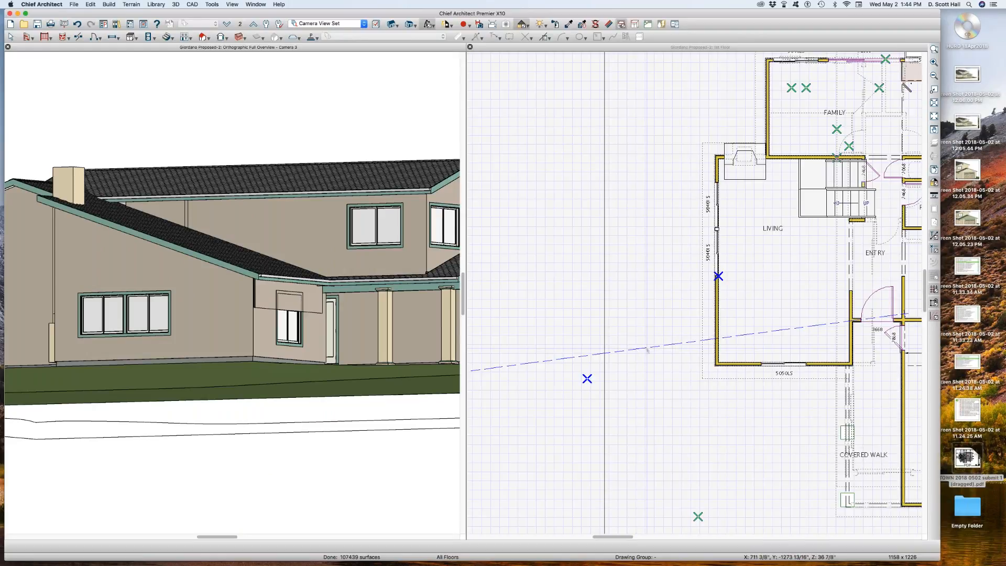
{"action": "left_click", "coordinate": [752, 326]}
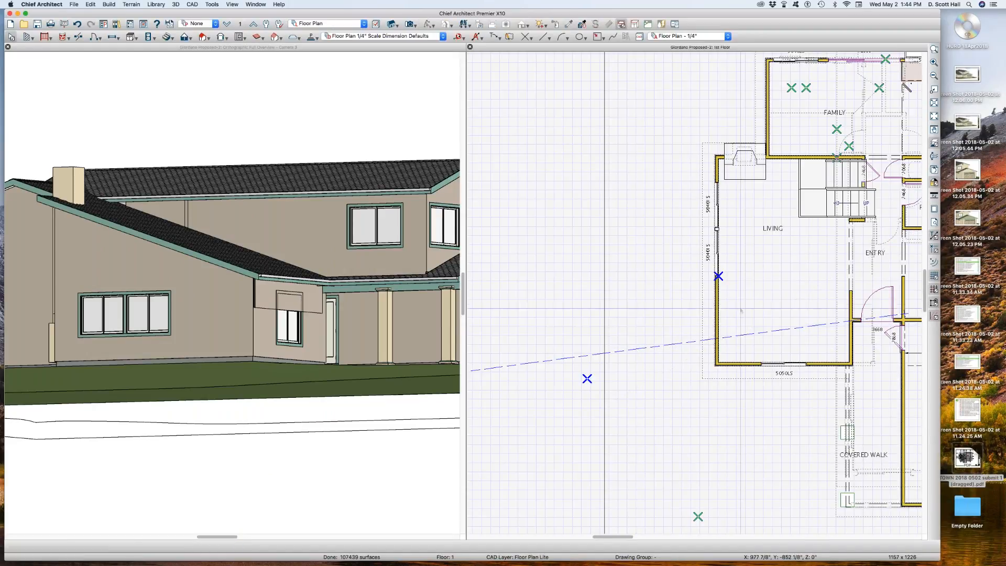
{"action": "left_click_drag", "start_coordinate": [736, 304], "coordinate": [691, 306]}
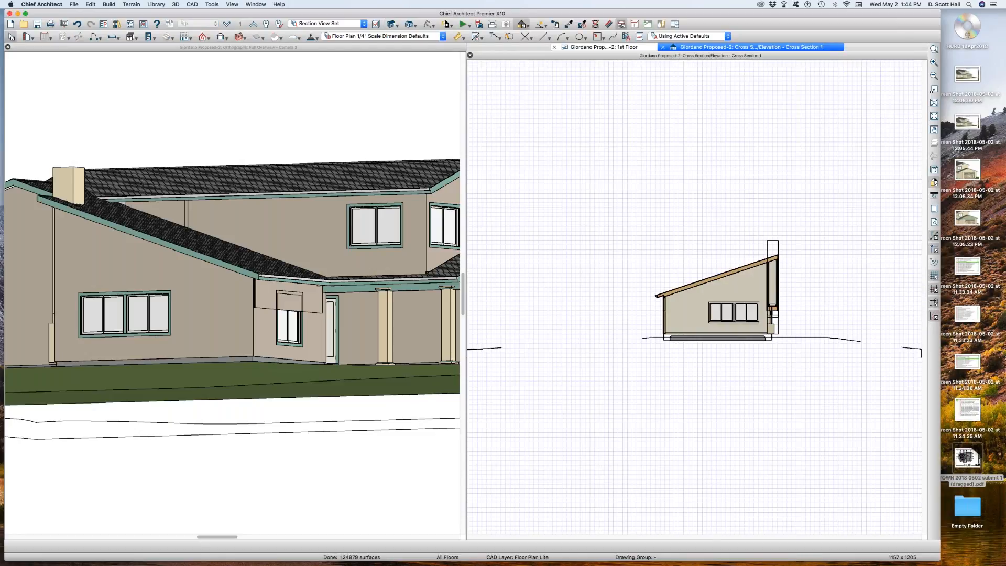
Draw a horizontal line about 57" long in the cross section, running outward from the wall top at the low eave.
{"action": "scroll", "coordinate": [658, 302], "scroll_direction": "up", "scroll_amount": 5}
{"action": "scroll", "coordinate": [659, 301], "scroll_direction": "up", "scroll_amount": 1}
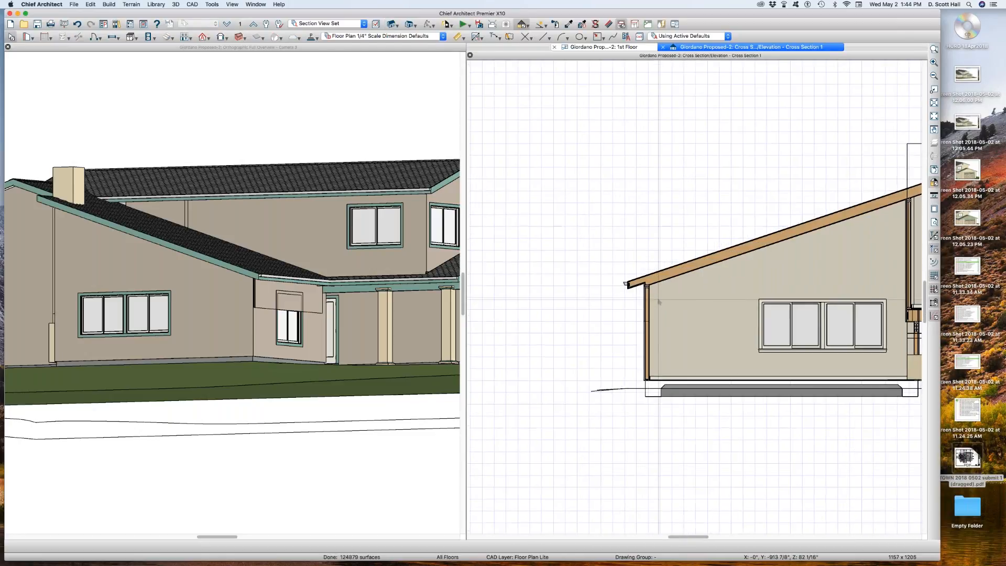
{"action": "scroll", "coordinate": [659, 302], "scroll_direction": "up", "scroll_amount": 2}
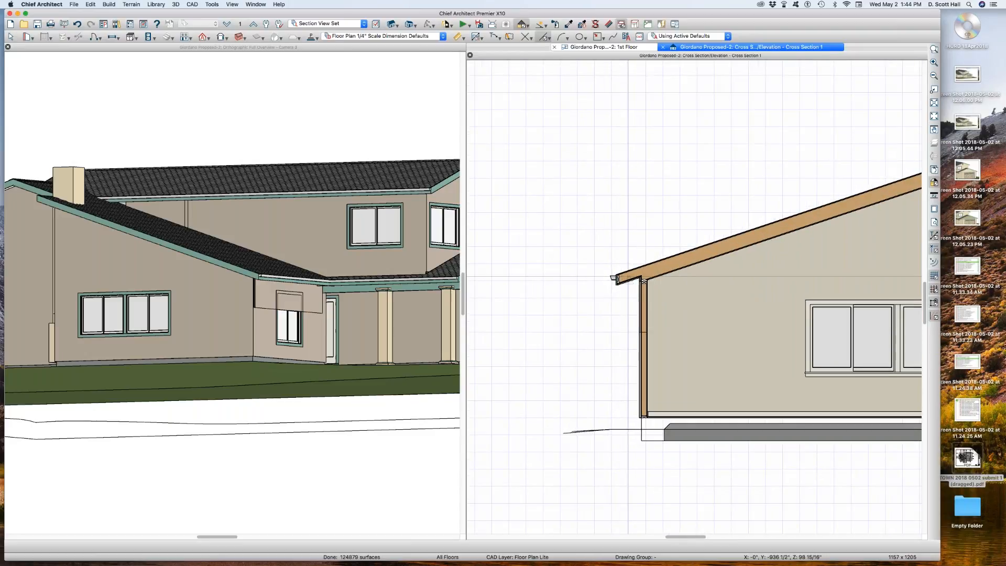
{"action": "scroll", "coordinate": [643, 281], "scroll_direction": "up", "scroll_amount": 1}
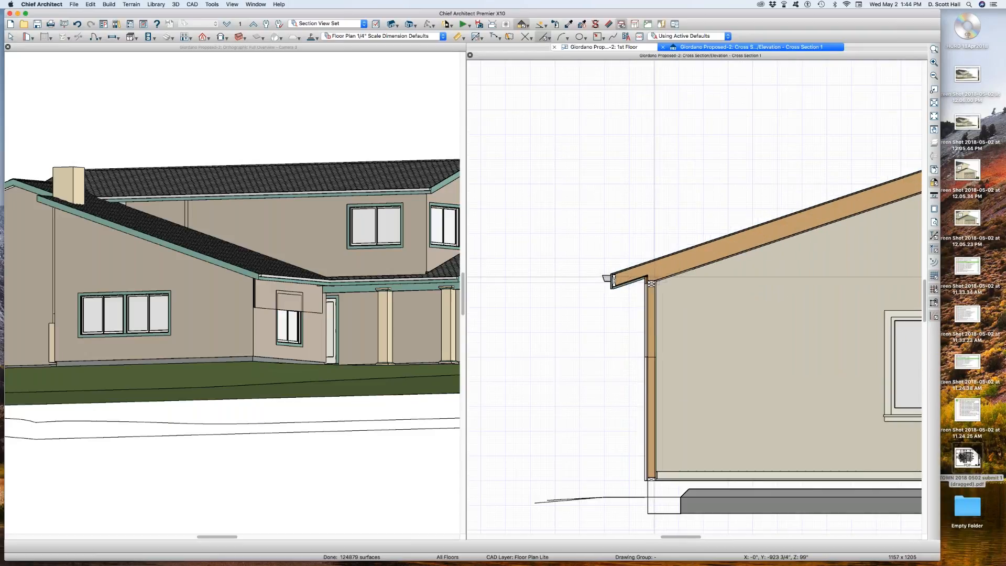
{"action": "left_click_drag", "start_coordinate": [567, 274], "coordinate": [537, 278]}
{"action": "key", "text": "space"}
{"action": "left_click", "coordinate": [555, 278]}
Copy the start point's Y position from the eave reference line's specification, with the line's length and angle locked.
{"action": "double_click", "coordinate": [554, 280]}
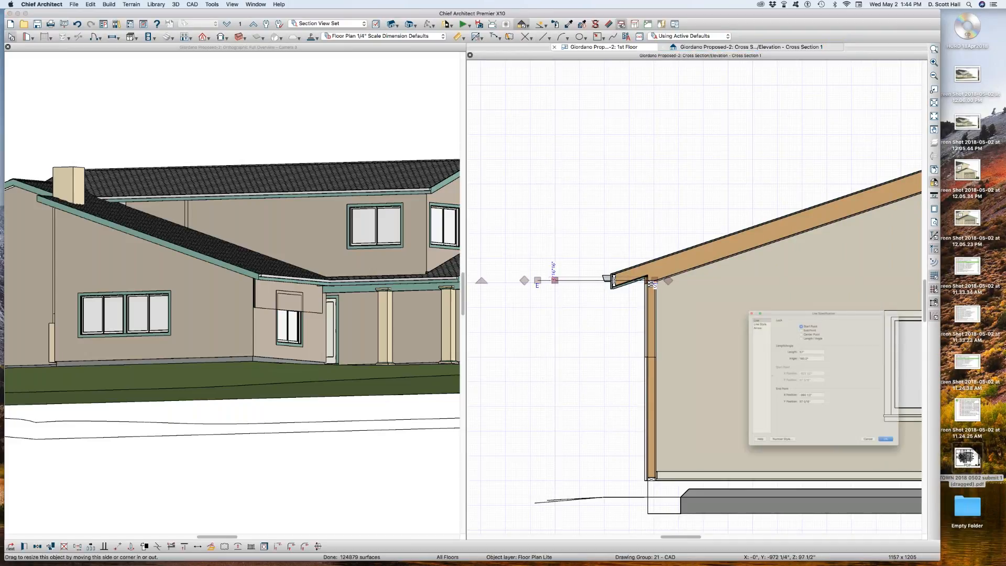
{"action": "left_click", "coordinate": [804, 306]}
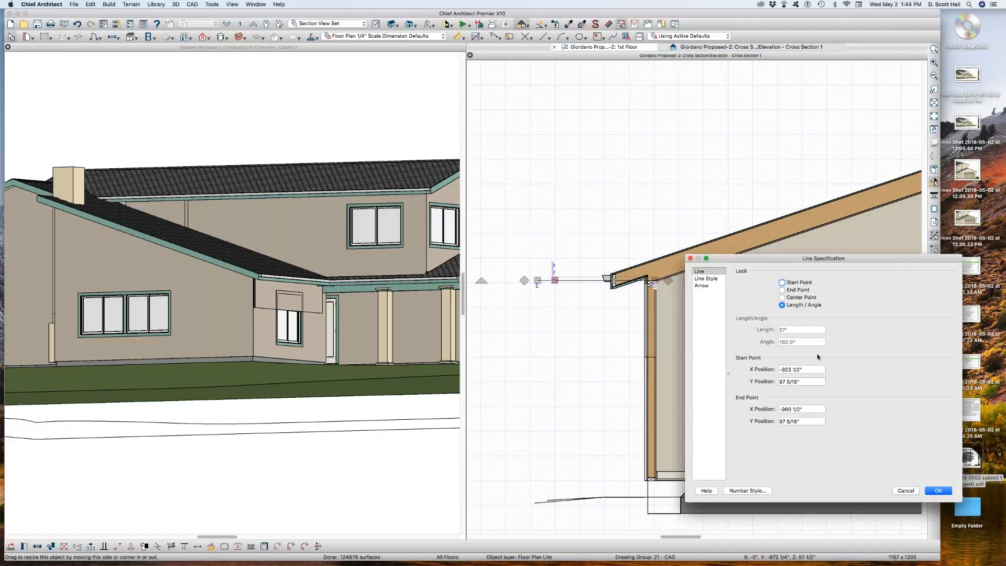
{"action": "triple_click", "coordinate": [812, 380]}
{"action": "left_click", "coordinate": [937, 490]}
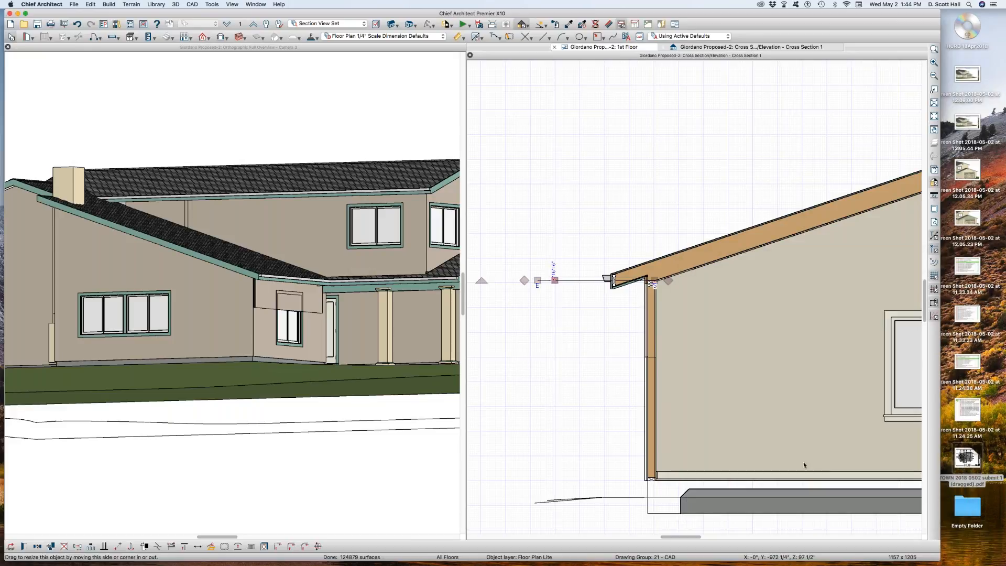
{"action": "left_click", "coordinate": [565, 337]}
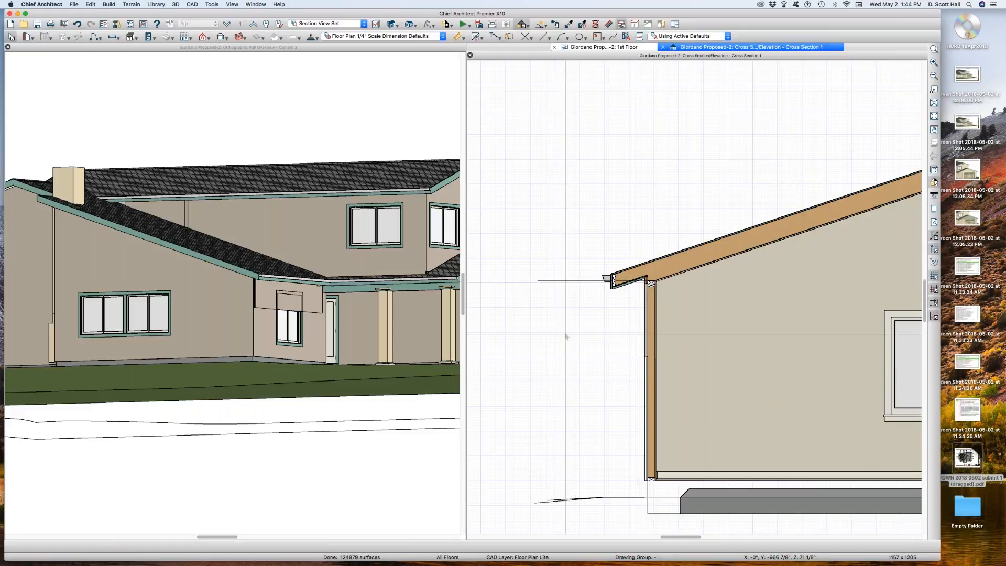
Tile the open views and set the Living room's rough ceiling height to 97 5/16".
{"action": "key", "text": "shift+t"}
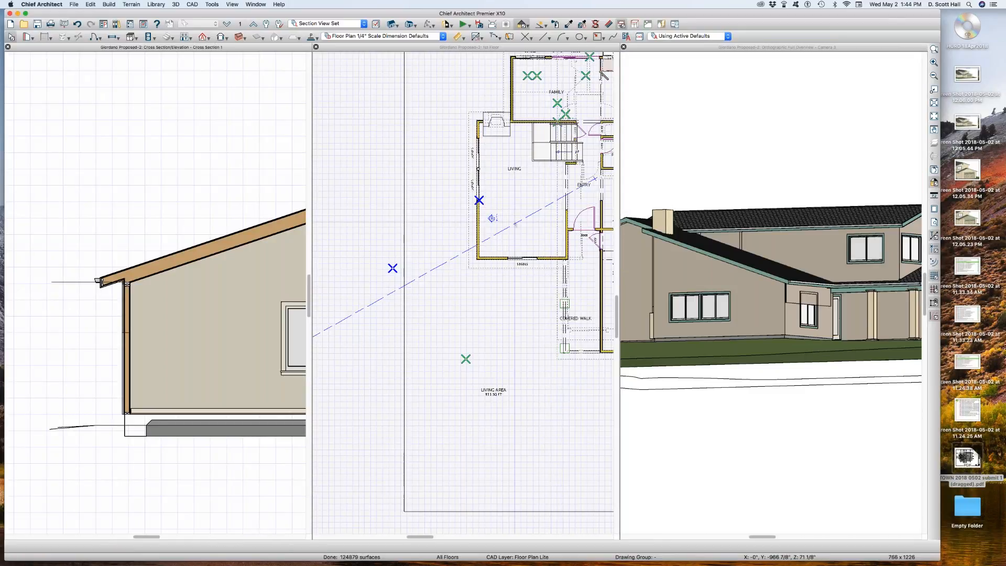
{"action": "left_click", "coordinate": [516, 204]}
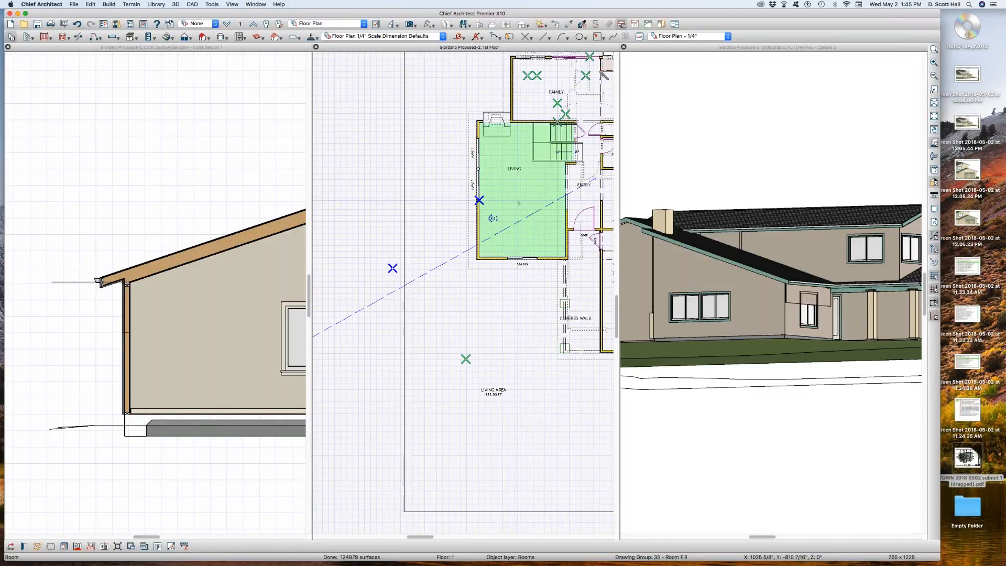
{"action": "double_click", "coordinate": [517, 202]}
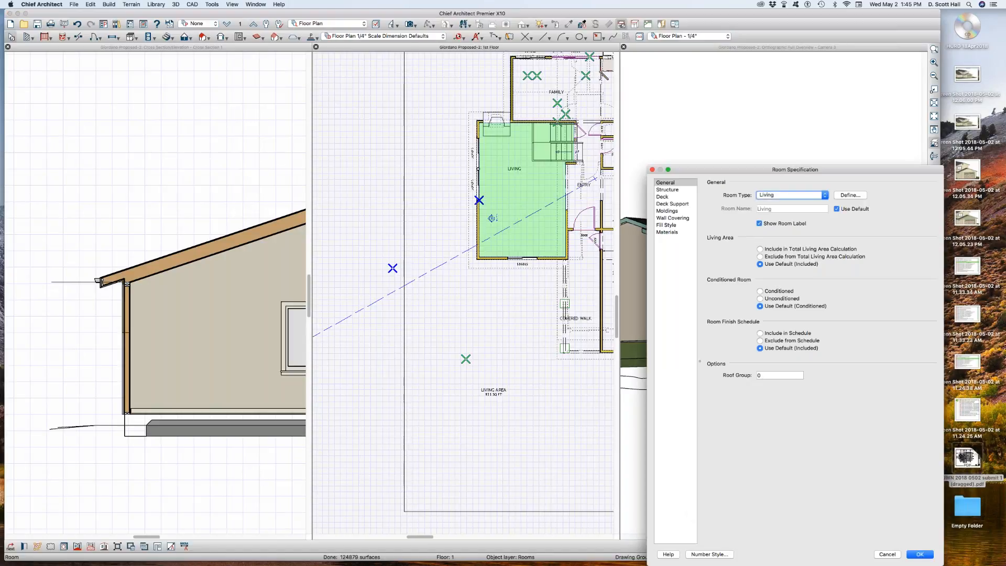
{"action": "left_click", "coordinate": [666, 189]}
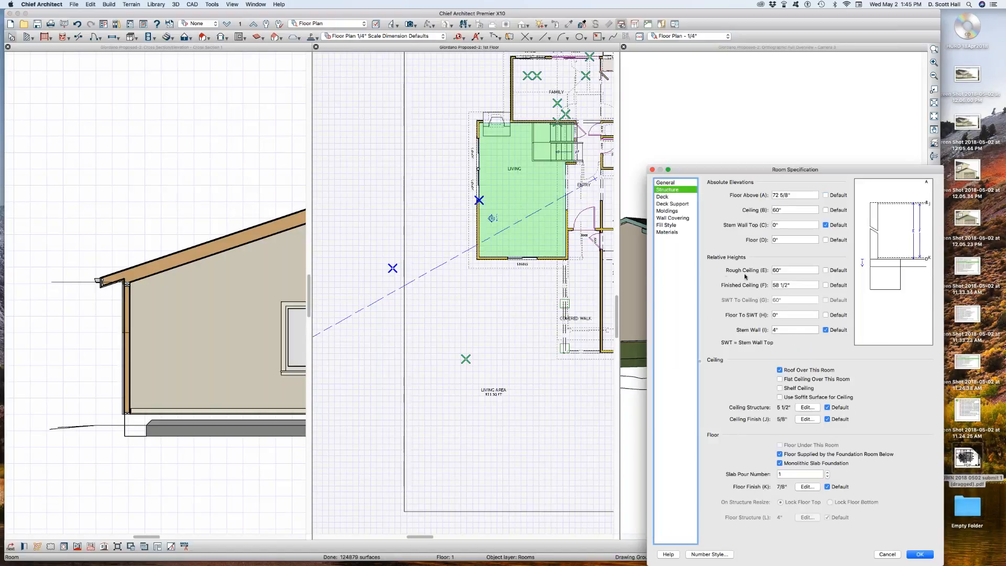
{"action": "left_click", "coordinate": [825, 270]}
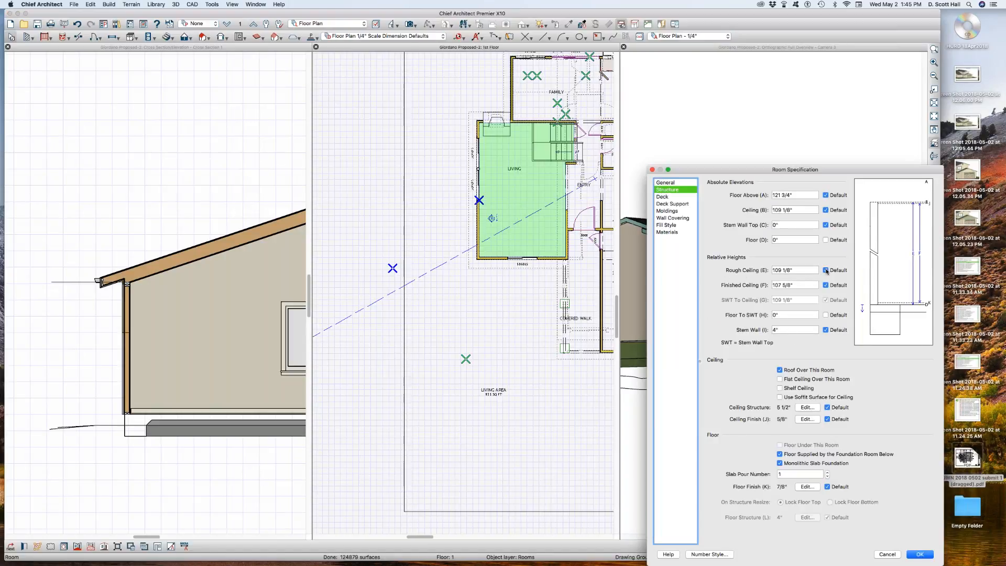
{"action": "left_click", "coordinate": [807, 270]}
{"action": "type", "text": "97 5/16\""}
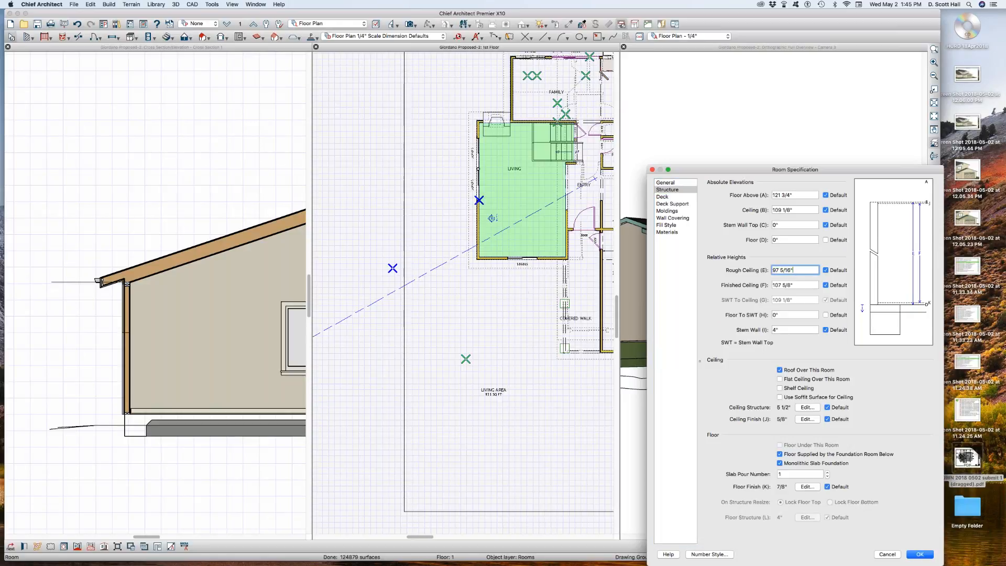
{"action": "key", "text": "Return"}
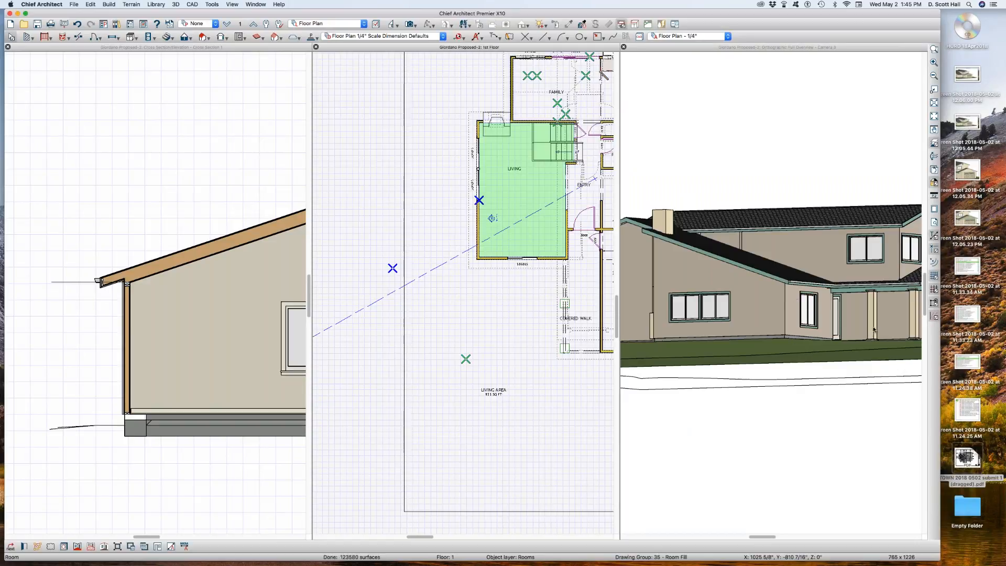
Check the general options, including Attic Wall, of the Living room's outer window wall on the first floor.
{"action": "left_click", "coordinate": [689, 275]}
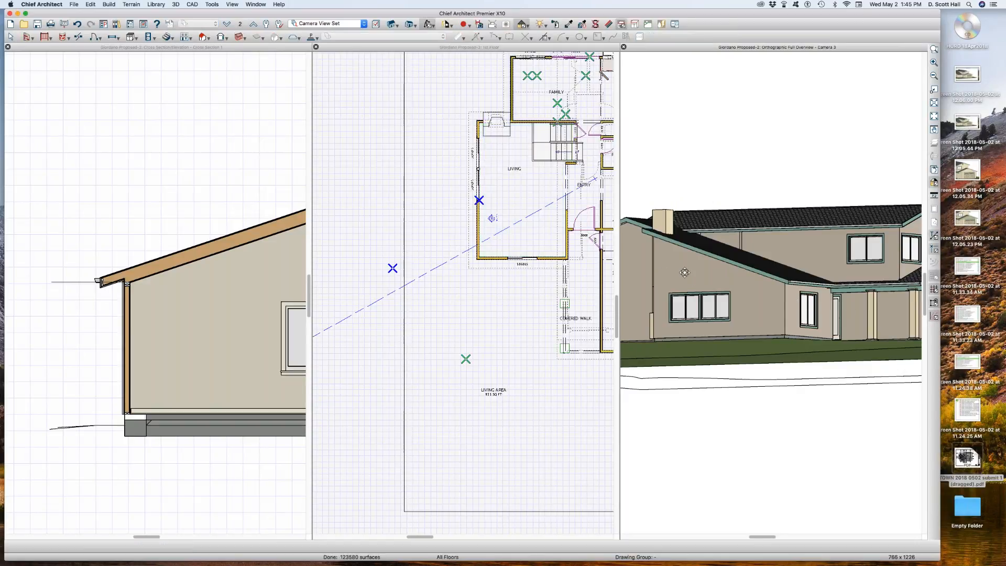
{"action": "left_click", "coordinate": [467, 259]}
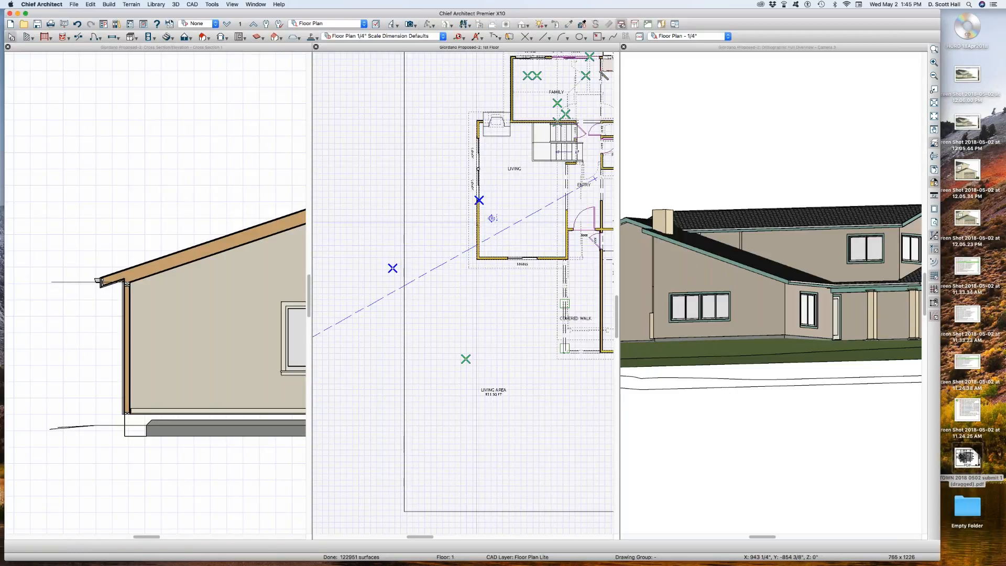
{"action": "left_click", "coordinate": [466, 260]}
{"action": "scroll", "coordinate": [476, 222], "scroll_direction": "up", "scroll_amount": 1}
{"action": "double_click", "coordinate": [475, 234]}
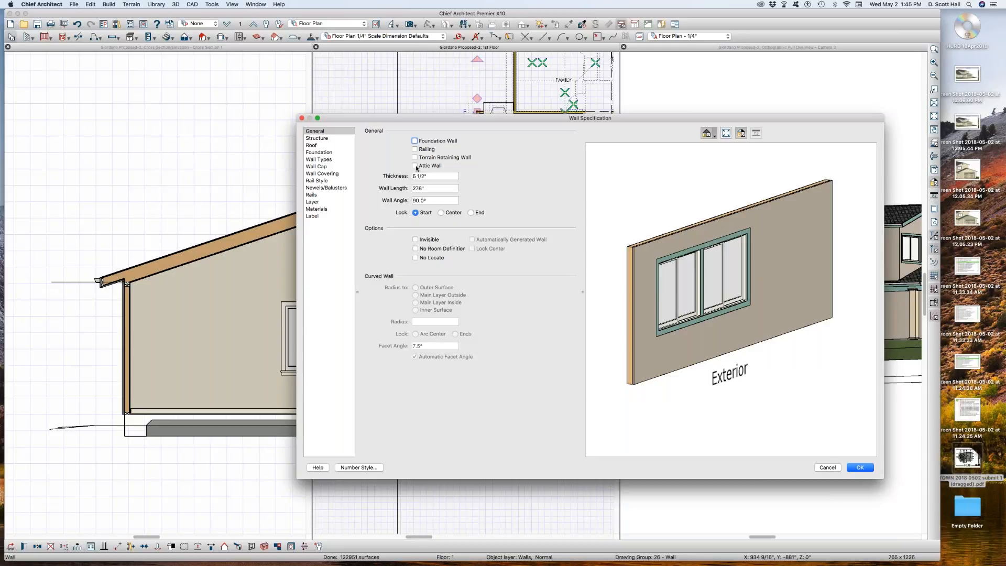
{"action": "left_click", "coordinate": [853, 465]}
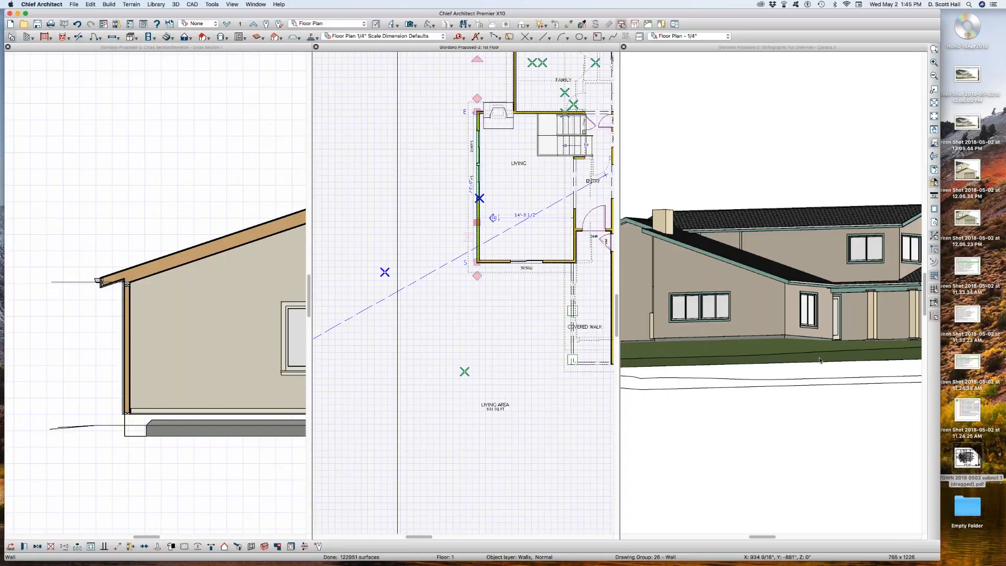
Orbit the 3D overview to the chimney side and examine the exterior walls around the chimney and the sloped roof.
{"action": "left_click", "coordinate": [800, 359]}
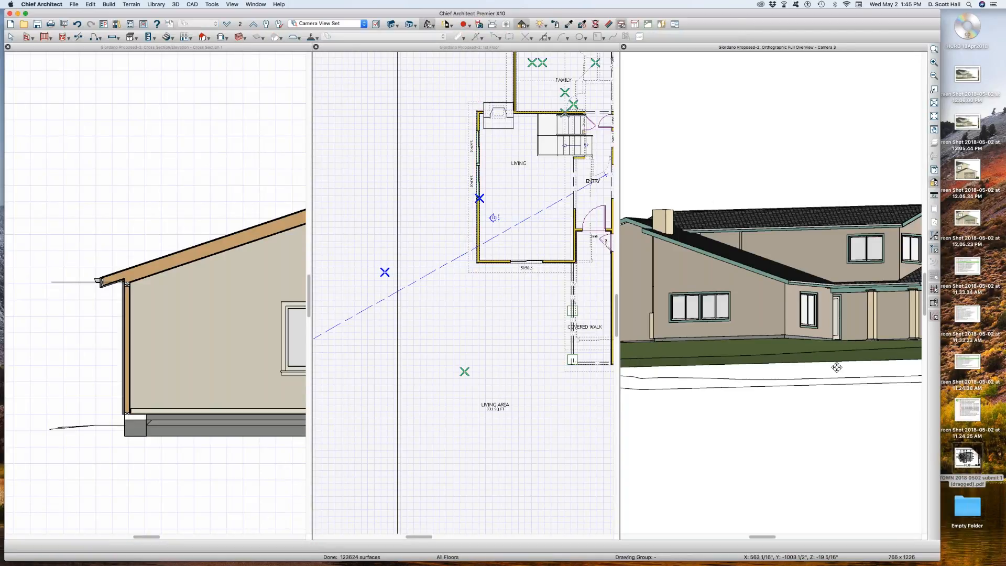
{"action": "scroll", "coordinate": [800, 358], "scroll_direction": "down", "scroll_amount": 2}
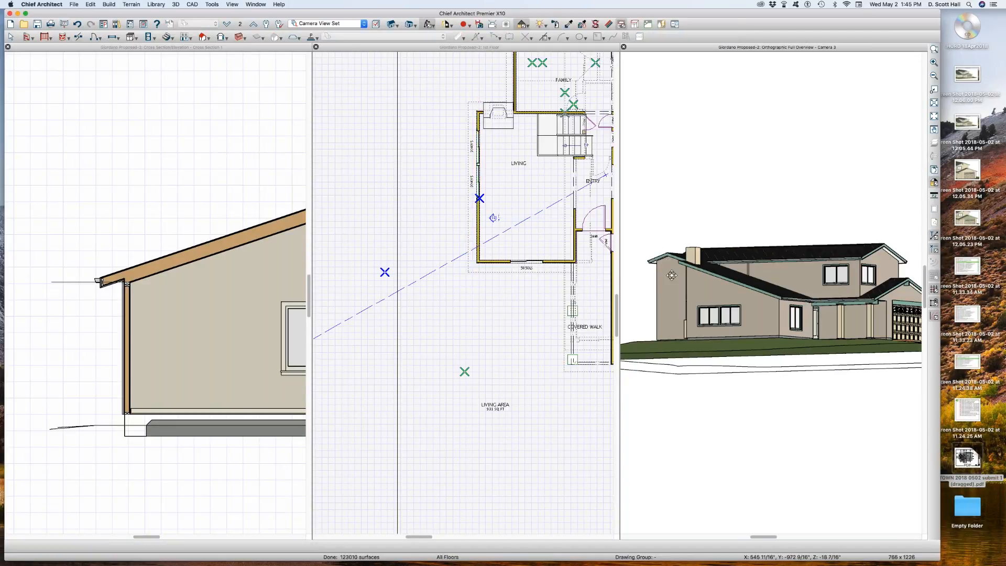
{"action": "left_click_drag", "start_coordinate": [671, 275], "coordinate": [694, 267]}
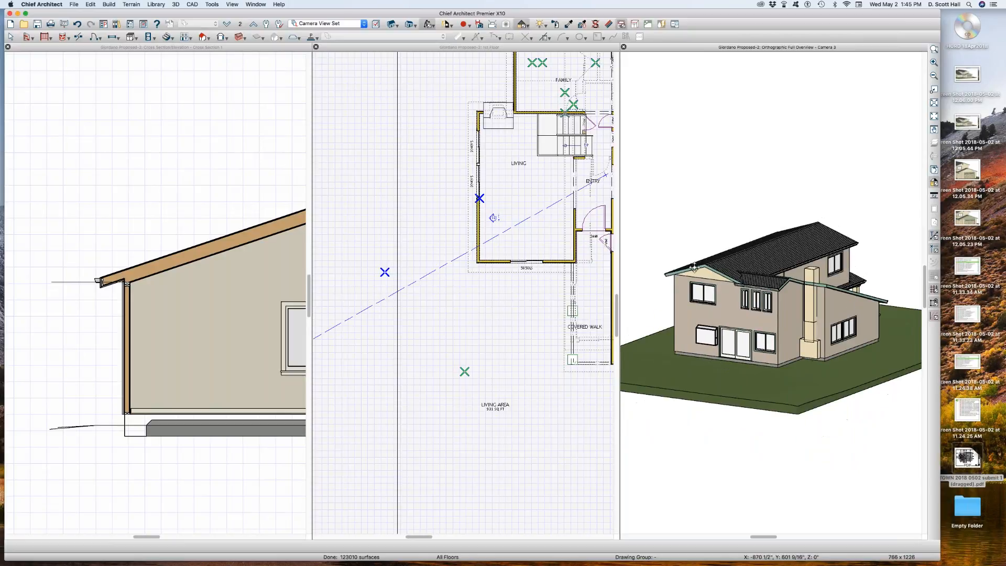
{"action": "scroll", "coordinate": [789, 297], "scroll_direction": "up", "scroll_amount": 4}
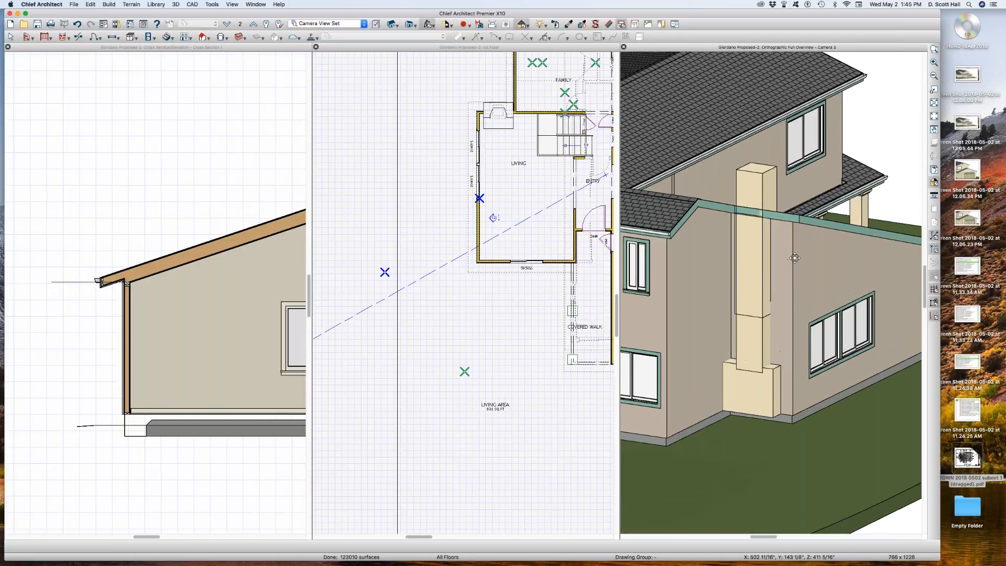
{"action": "scroll", "coordinate": [794, 258], "scroll_direction": "up", "scroll_amount": 2}
{"action": "scroll", "coordinate": [793, 262], "scroll_direction": "down", "scroll_amount": 5}
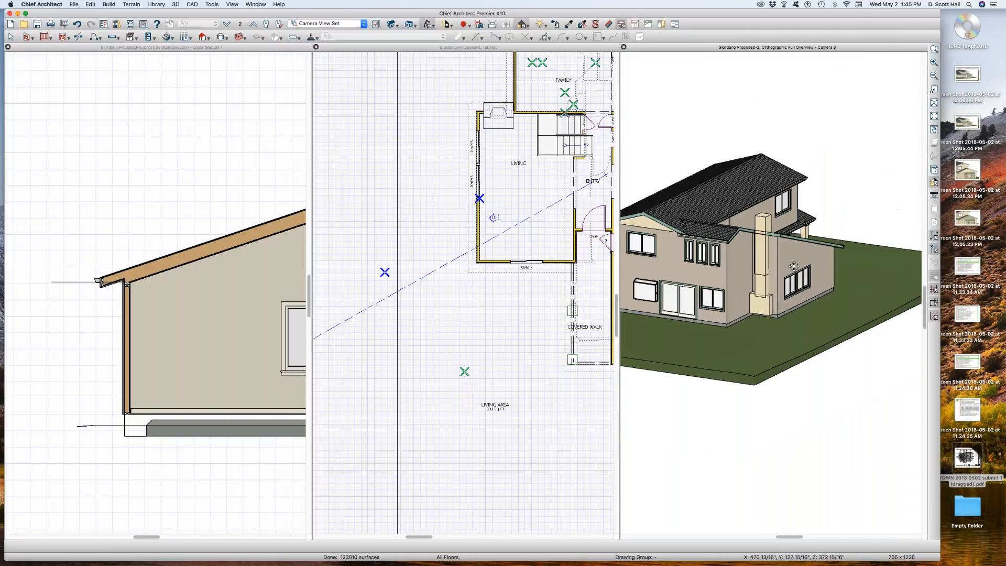
Remove the lower roof's surfaces from the 3D overview to inspect the walls beneath the vertical seam in the upper wall.
{"action": "left_click_drag", "start_coordinate": [781, 302], "coordinate": [781, 204]}
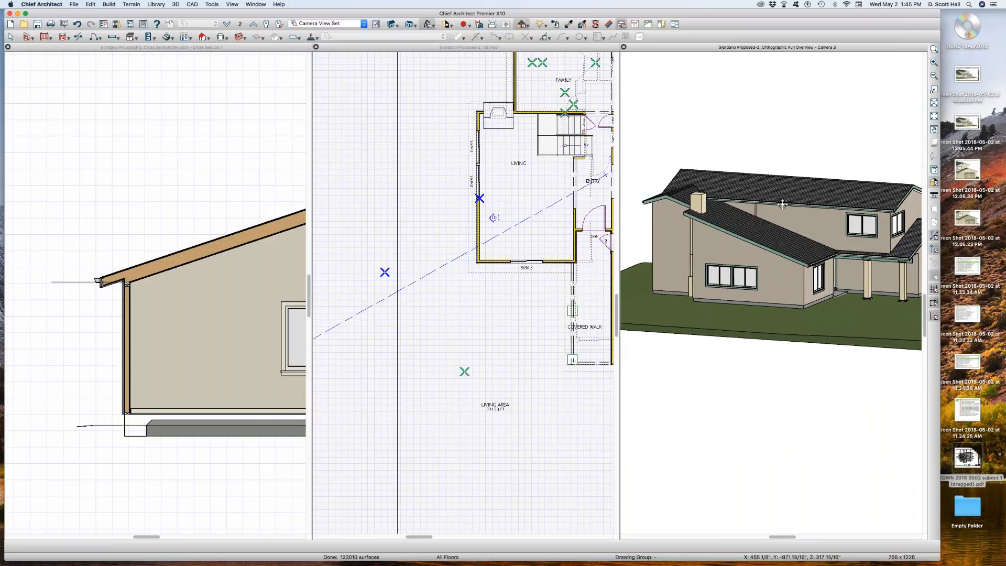
{"action": "scroll", "coordinate": [781, 204], "scroll_direction": "up", "scroll_amount": 5}
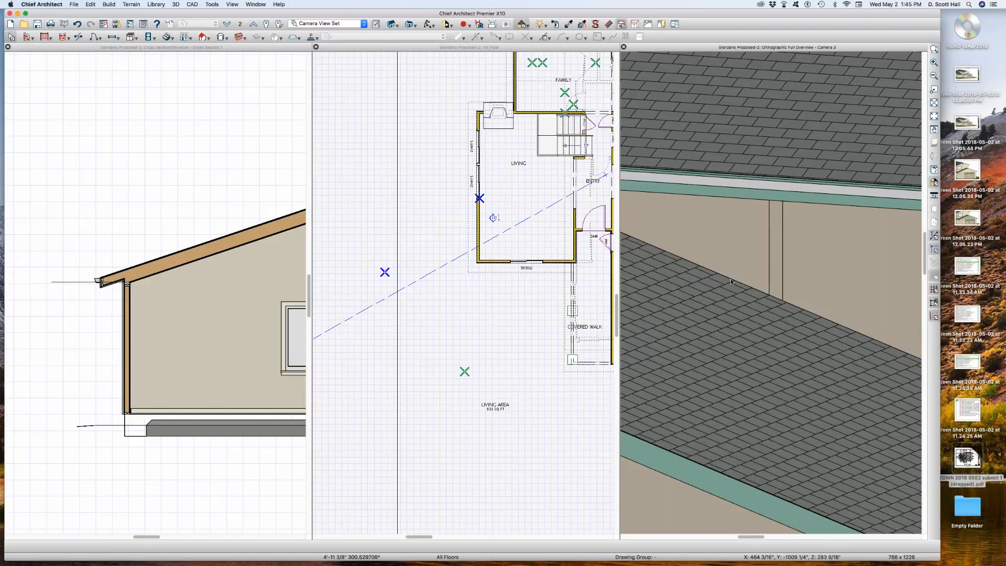
{"action": "scroll", "coordinate": [731, 281], "scroll_direction": "down", "scroll_amount": 5}
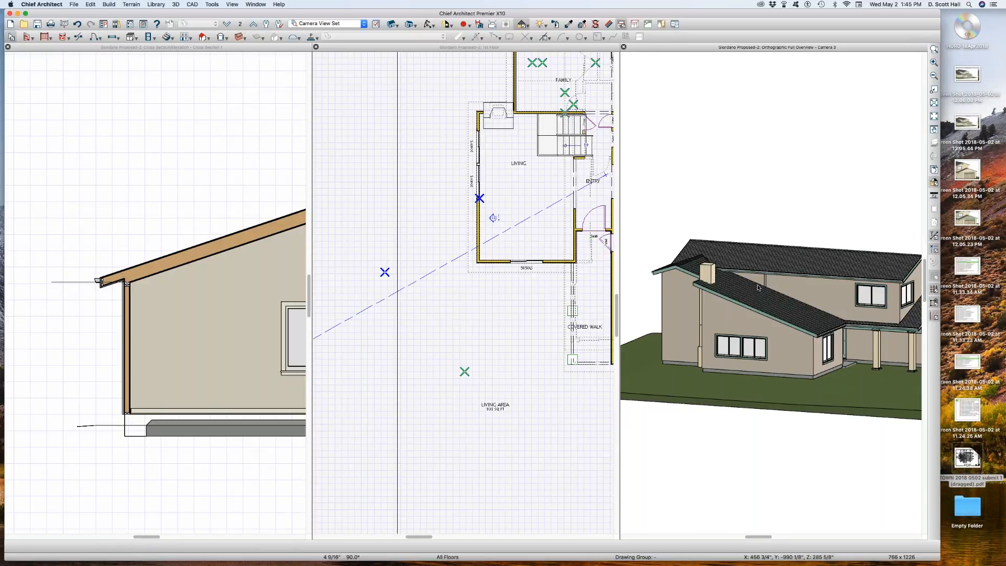
{"action": "left_click", "coordinate": [757, 287]}
{"action": "scroll", "coordinate": [758, 289], "scroll_direction": "up", "scroll_amount": 3}
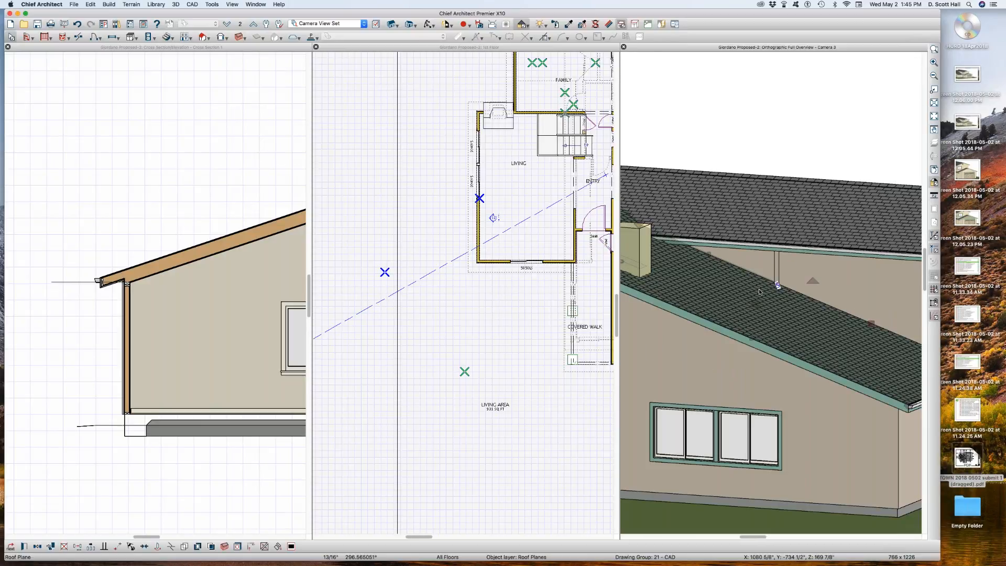
{"action": "key", "text": "d"}
{"action": "left_click", "coordinate": [767, 298]}
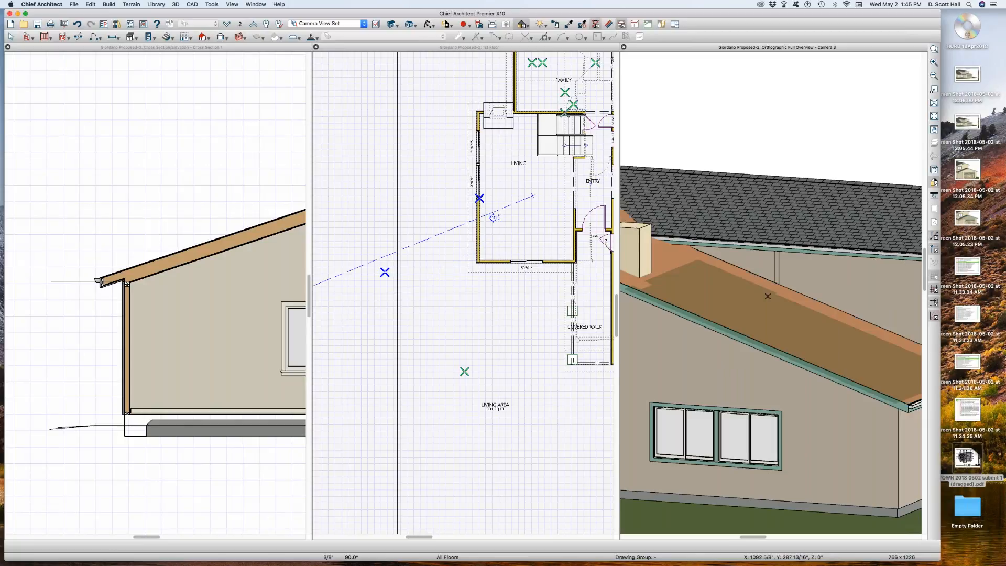
{"action": "left_click", "coordinate": [770, 295]}
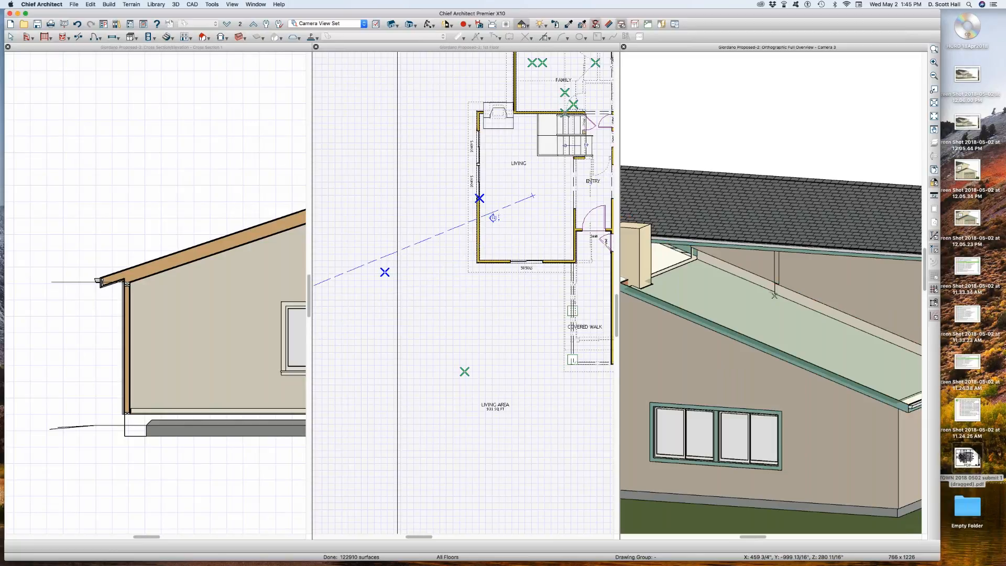
{"action": "left_click", "coordinate": [768, 301]}
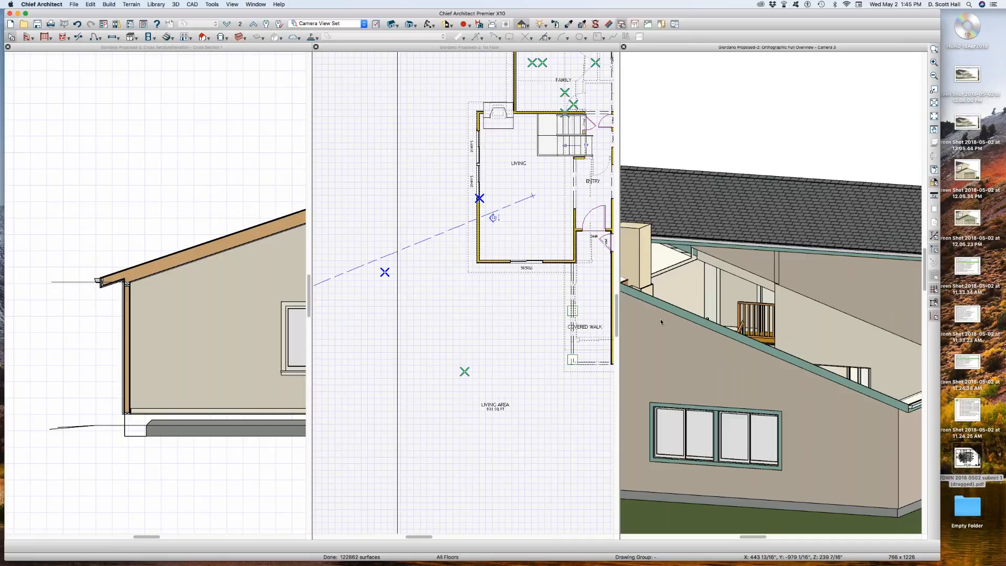
Examine the short wall beside the stairs and the boundary between the Living and Entry rooms on the first-floor plan.
{"action": "left_click", "coordinate": [438, 297]}
{"action": "scroll", "coordinate": [509, 215], "scroll_direction": "up", "scroll_amount": 8}
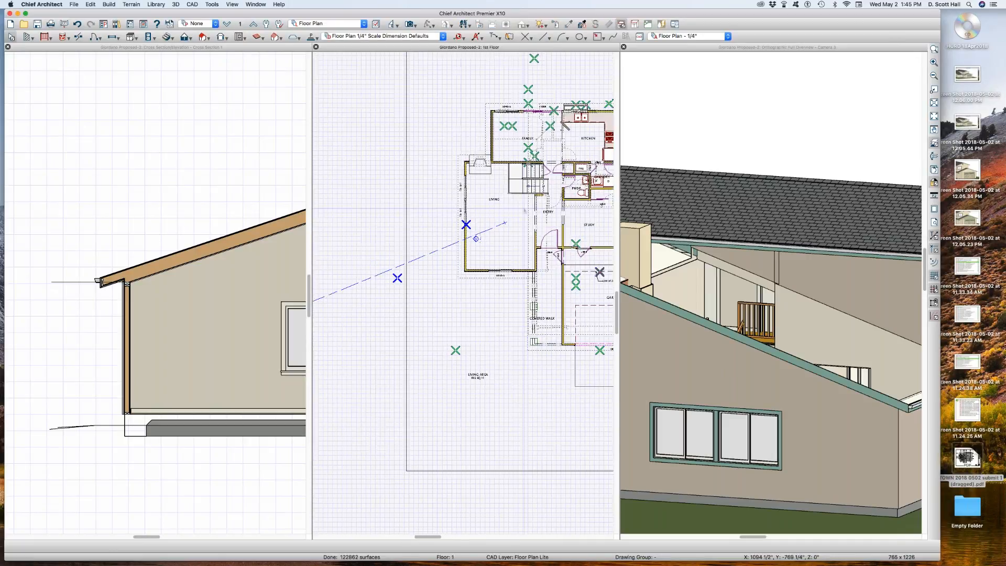
{"action": "left_click", "coordinate": [494, 187]}
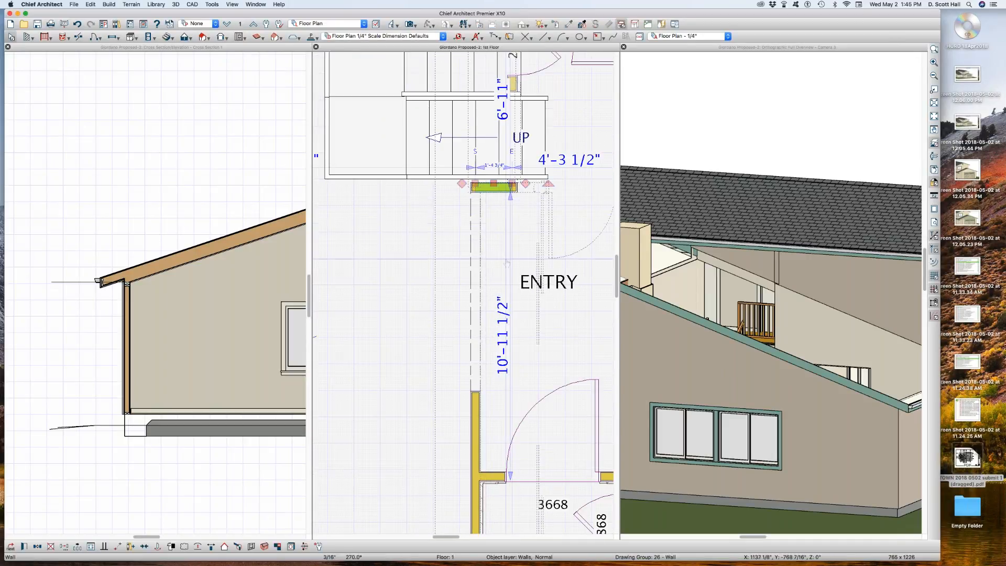
{"action": "scroll", "coordinate": [487, 255], "scroll_direction": "down", "scroll_amount": 2}
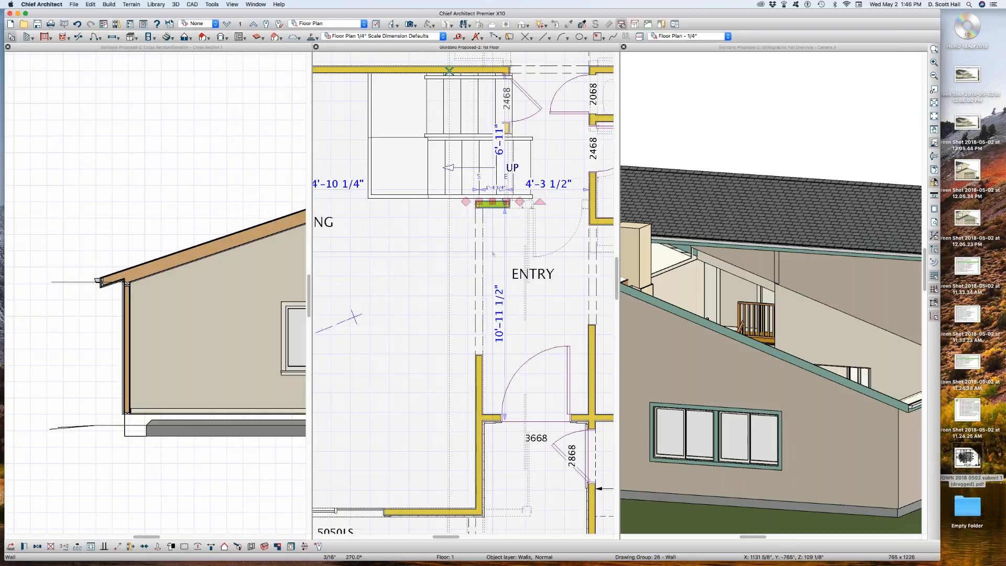
{"action": "left_click", "coordinate": [430, 250]}
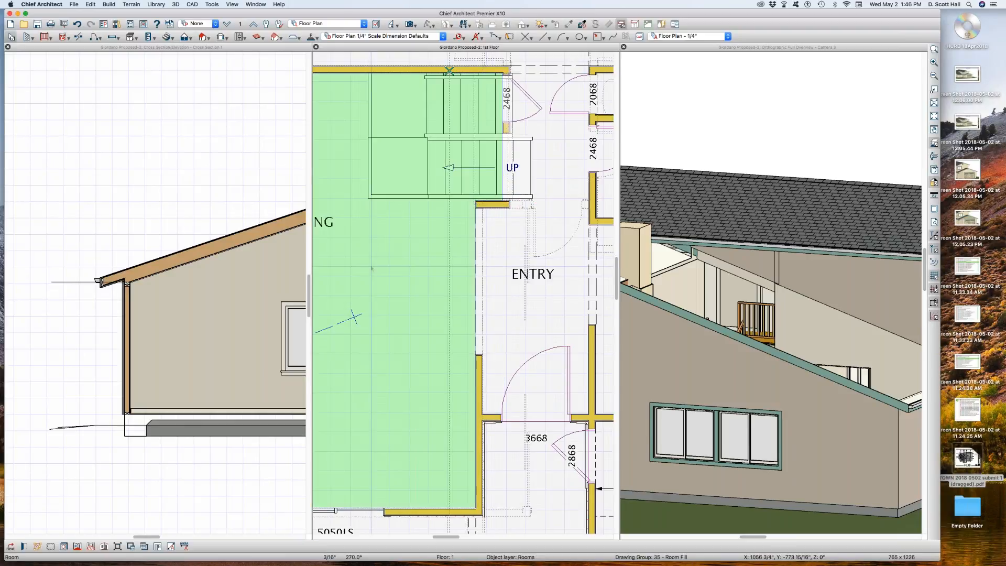
{"action": "left_click", "coordinate": [516, 235]}
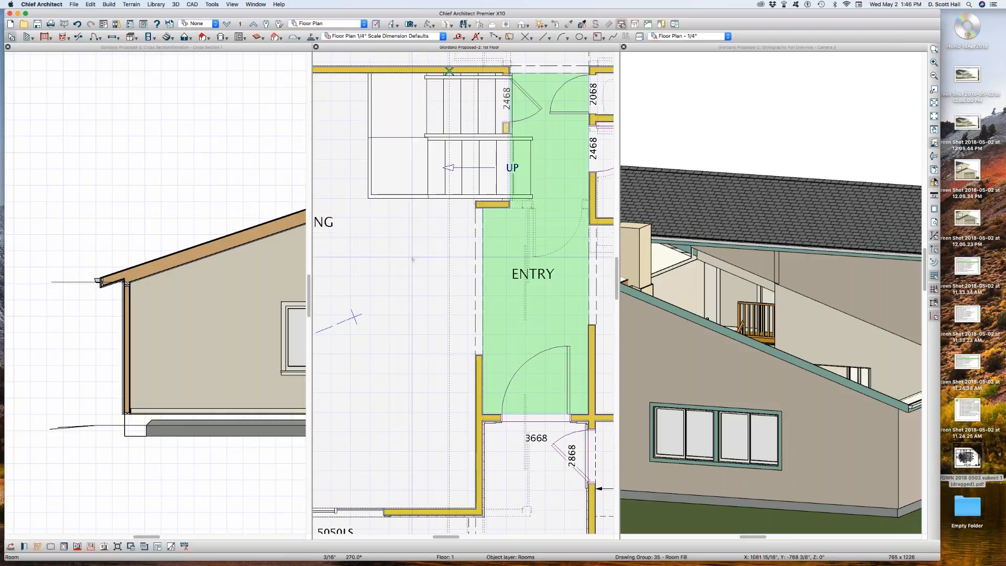
{"action": "left_click", "coordinate": [403, 260]}
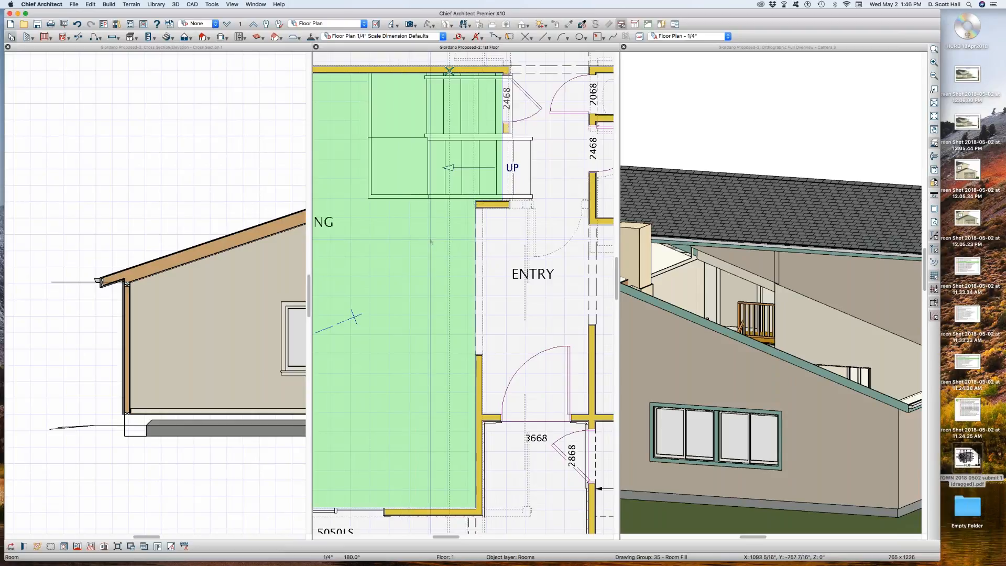
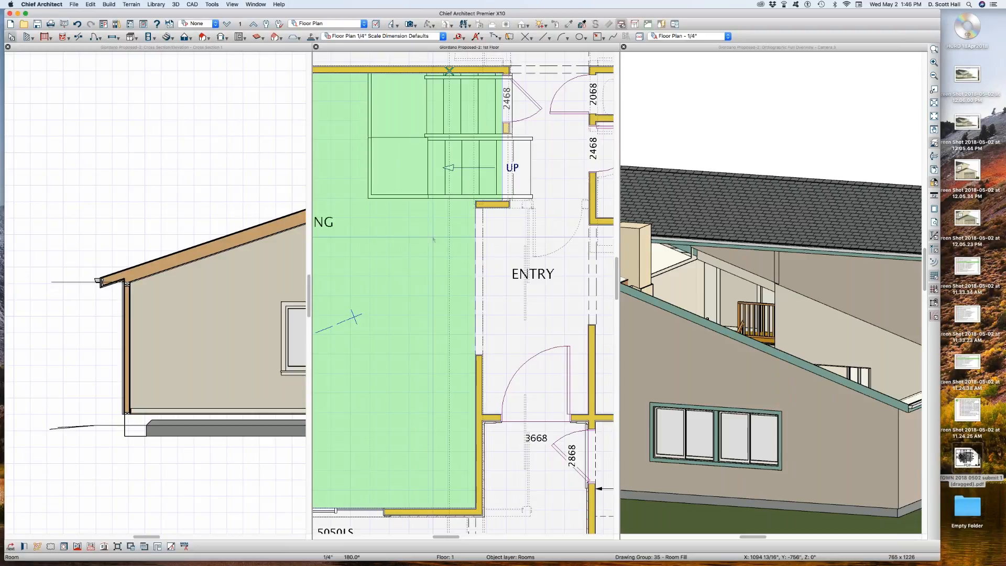
{"action": "left_click", "coordinate": [478, 296]}
{"action": "scroll", "coordinate": [478, 293], "scroll_direction": "down", "scroll_amount": 3}
{"action": "left_click", "coordinate": [478, 269]}
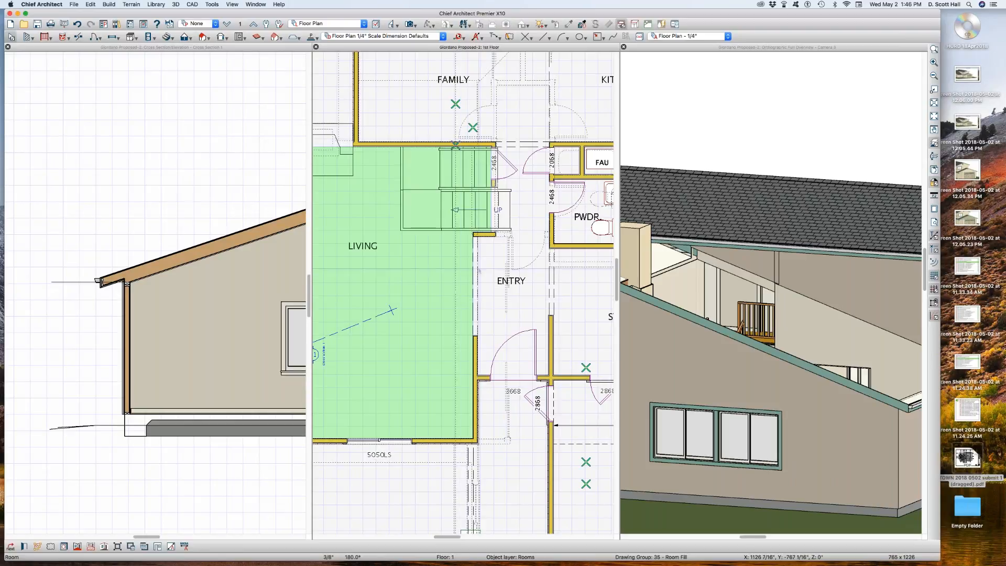
{"action": "scroll", "coordinate": [480, 262], "scroll_direction": "up", "scroll_amount": 3}
{"action": "key", "text": "Escape"}
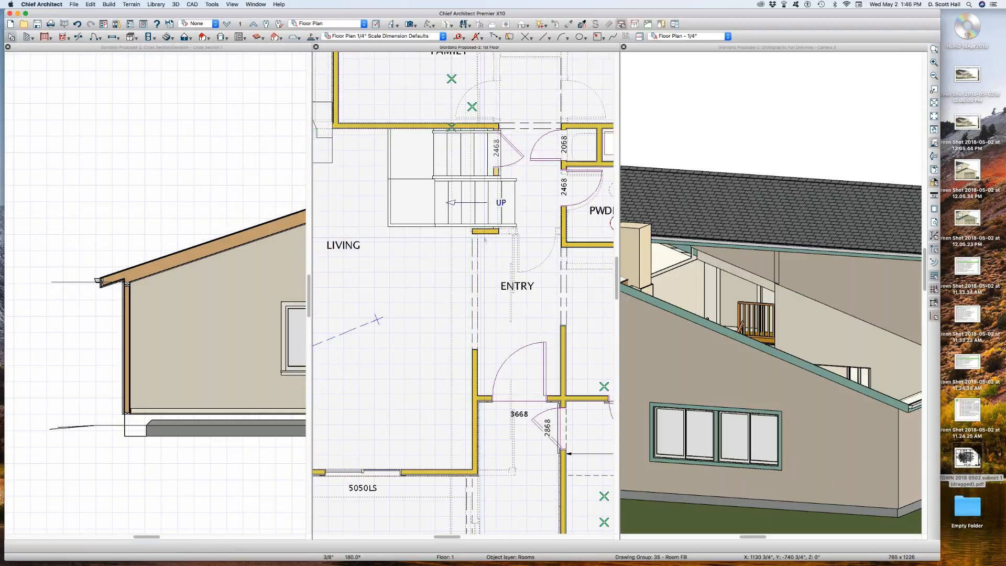
Delete the short horizontal attic wall that meets the upper end of the long attic wall on the attic level.
{"action": "key", "text": "Page_Up"}
{"action": "key", "text": "Page_Up"}
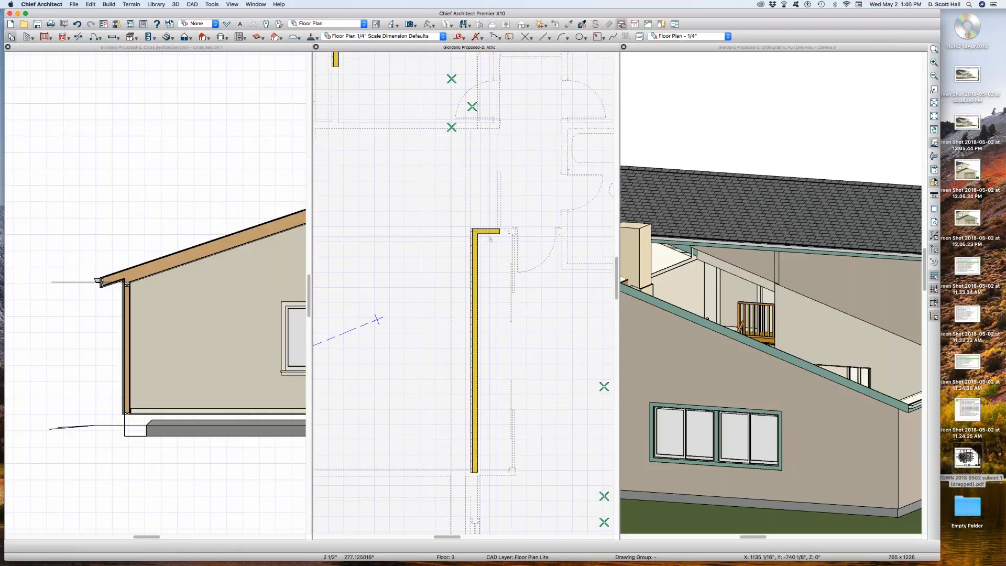
{"action": "left_click", "coordinate": [486, 231]}
{"action": "left_click", "coordinate": [416, 272]}
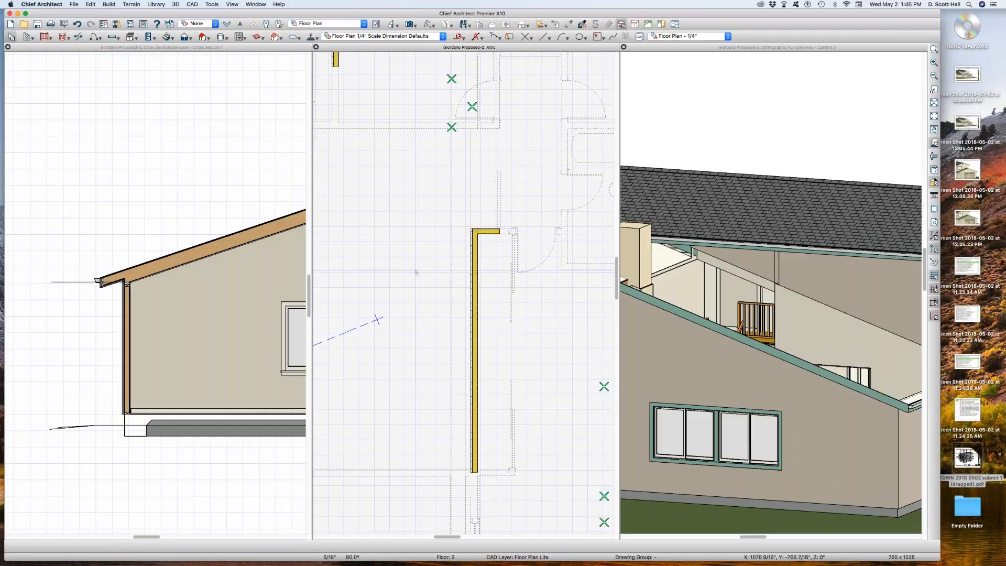
{"action": "left_click", "coordinate": [493, 231]}
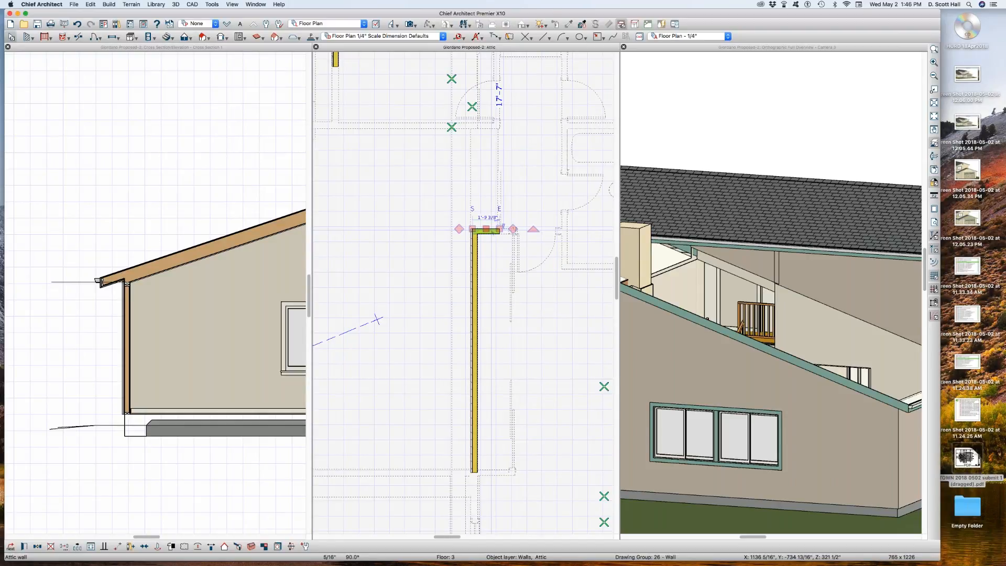
{"action": "key", "text": "Delete"}
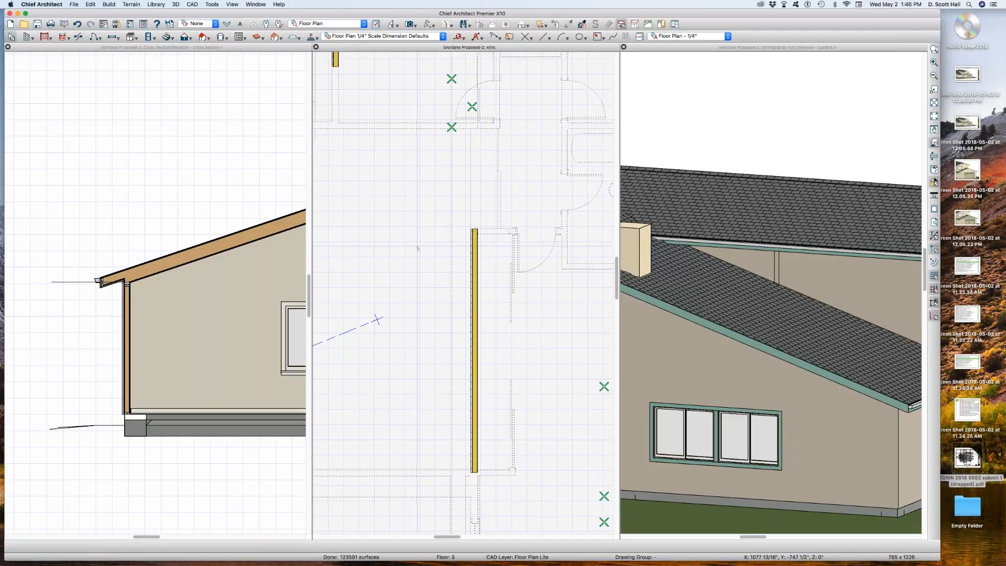
Restore Default Wall Top Height for the short door wall and long closet wall bordering the open-below area on the second floor.
{"action": "key", "text": "Page_Down"}
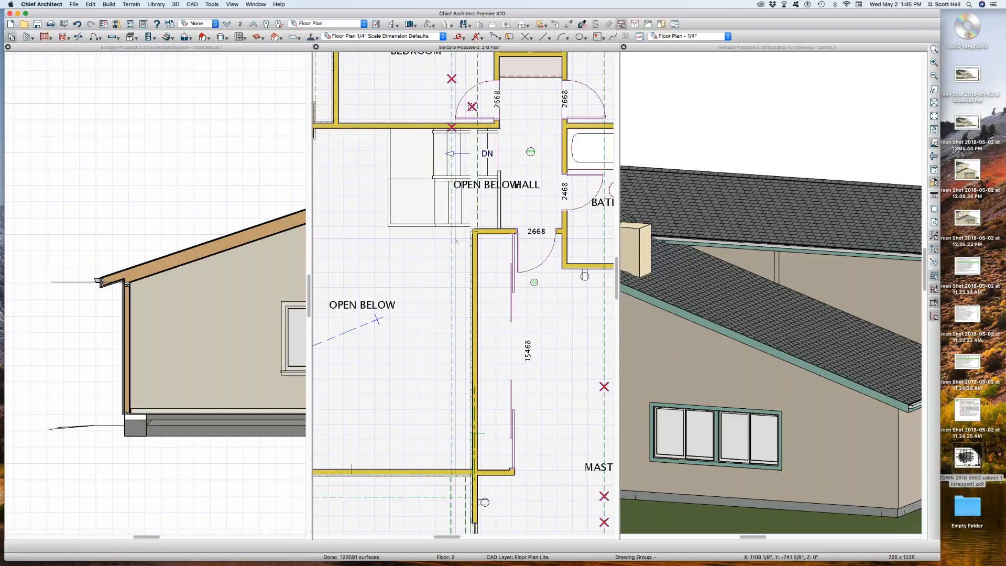
{"action": "scroll", "coordinate": [464, 233], "scroll_direction": "up", "scroll_amount": 2}
{"action": "left_click", "coordinate": [509, 229]}
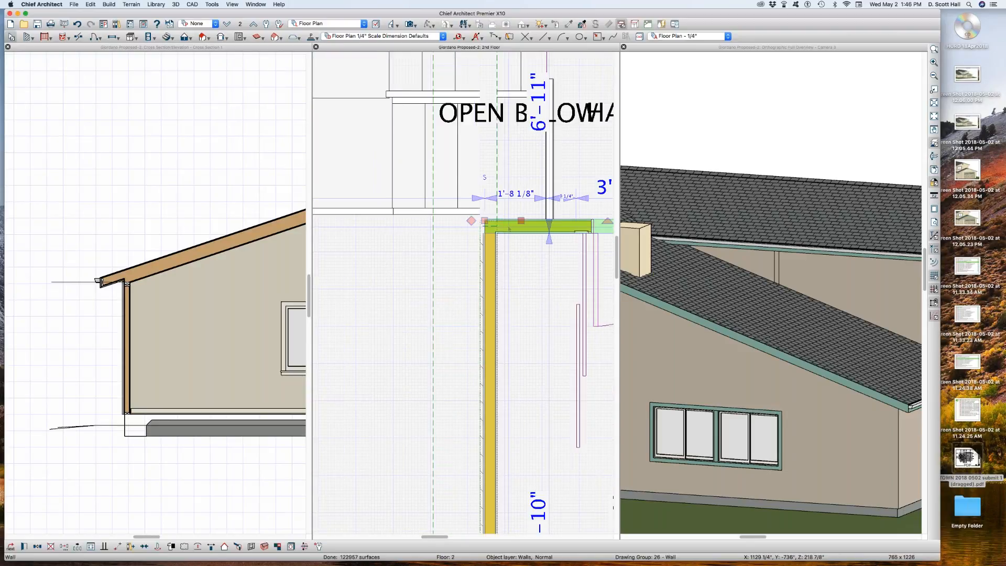
{"action": "scroll", "coordinate": [509, 228], "scroll_direction": "up", "scroll_amount": 1}
{"action": "scroll", "coordinate": [415, 227], "scroll_direction": "up", "scroll_amount": 1}
{"action": "left_click_drag", "start_coordinate": [444, 150], "coordinate": [604, 314]}
{"action": "left_click_drag", "start_coordinate": [355, 182], "coordinate": [575, 322]}
{"action": "scroll", "coordinate": [499, 280], "scroll_direction": "down", "scroll_amount": 2}
{"action": "left_click", "coordinate": [507, 261]}
{"action": "scroll", "coordinate": [508, 258], "scroll_direction": "down", "scroll_amount": 2}
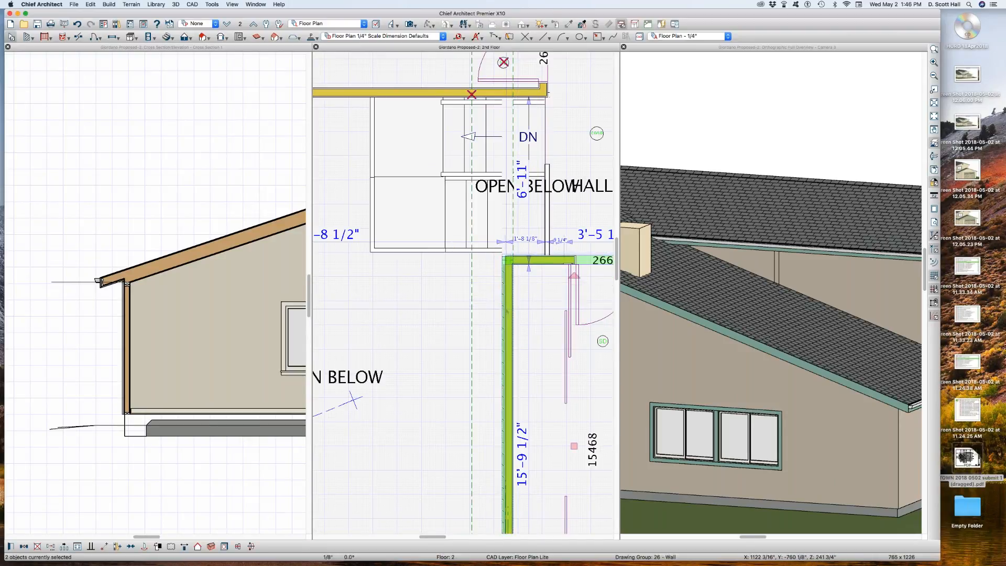
{"action": "double_click", "coordinate": [509, 308]}
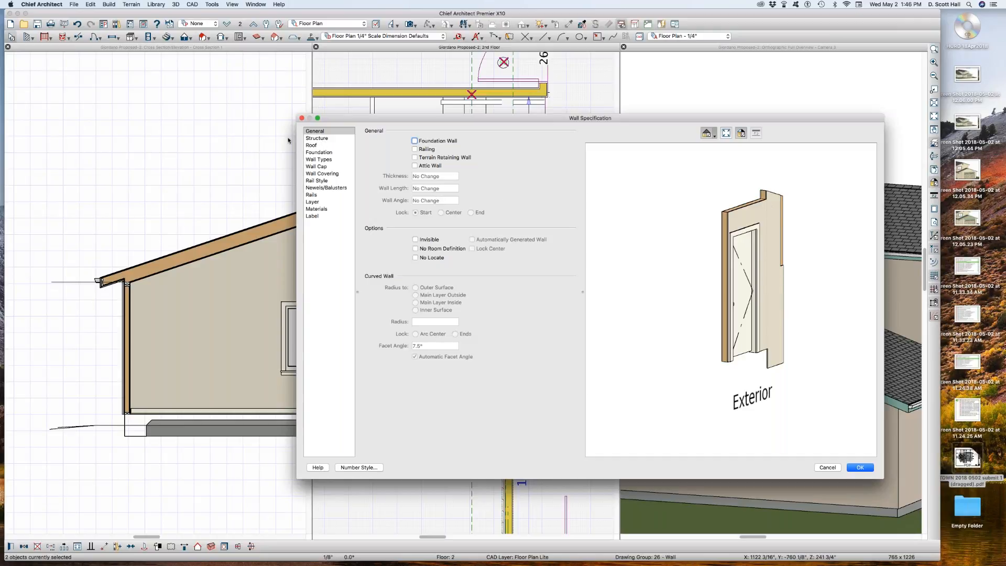
{"action": "left_click", "coordinate": [317, 138]}
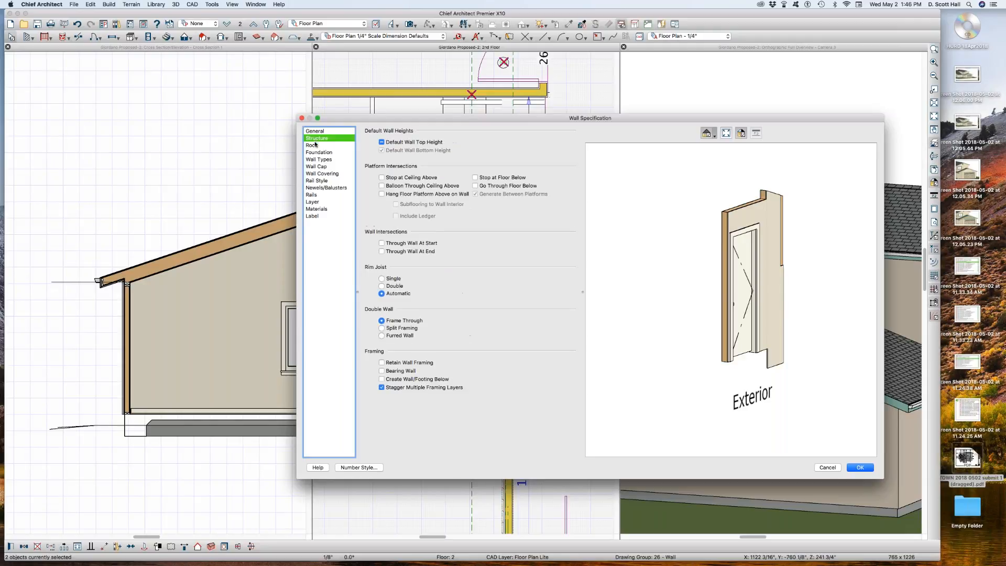
{"action": "left_click", "coordinate": [418, 143]}
{"action": "key", "text": "Return"}
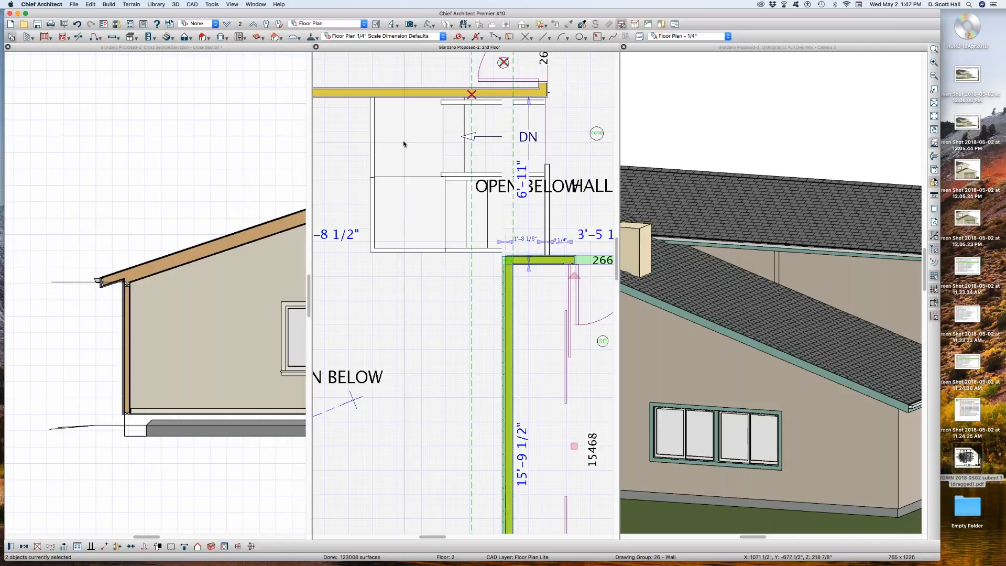
Review the master bedroom door and closet walls' specification from General through Layer, leaving the settings as they are.
{"action": "left_click", "coordinate": [404, 143]}
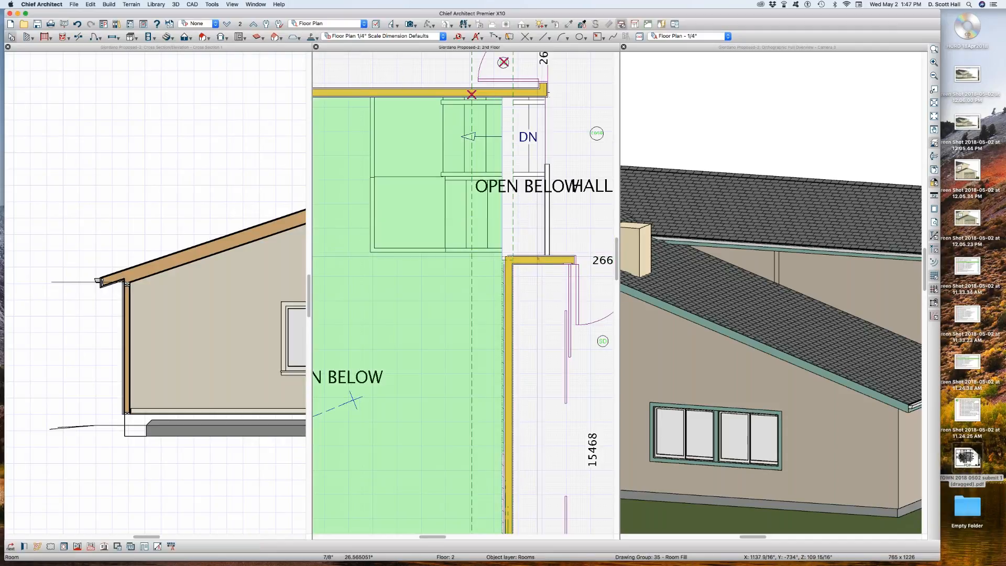
{"action": "left_click", "coordinate": [538, 258]}
{"action": "scroll", "coordinate": [400, 279], "scroll_direction": "down", "scroll_amount": 3}
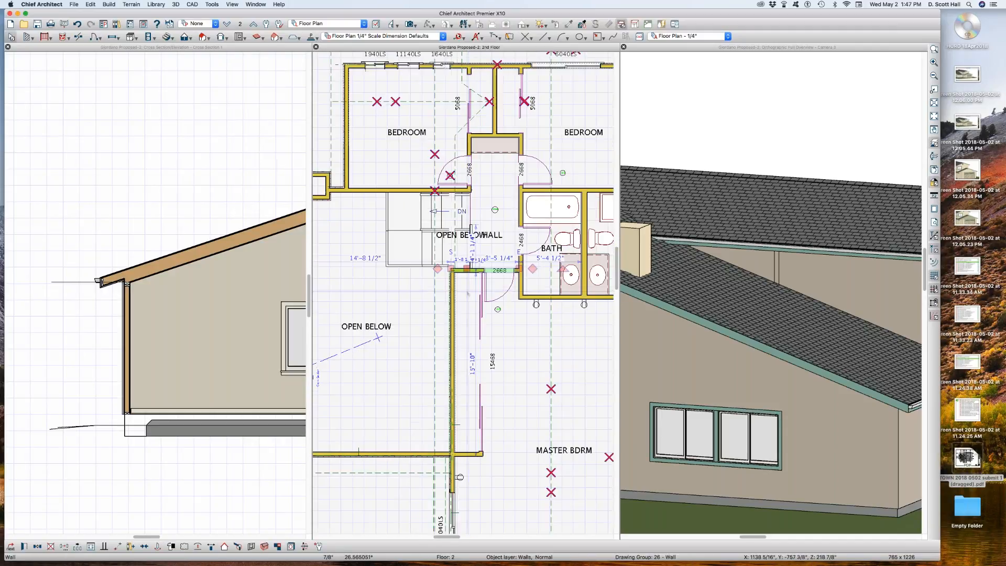
{"action": "left_click", "coordinate": [451, 296], "text": "shift"}
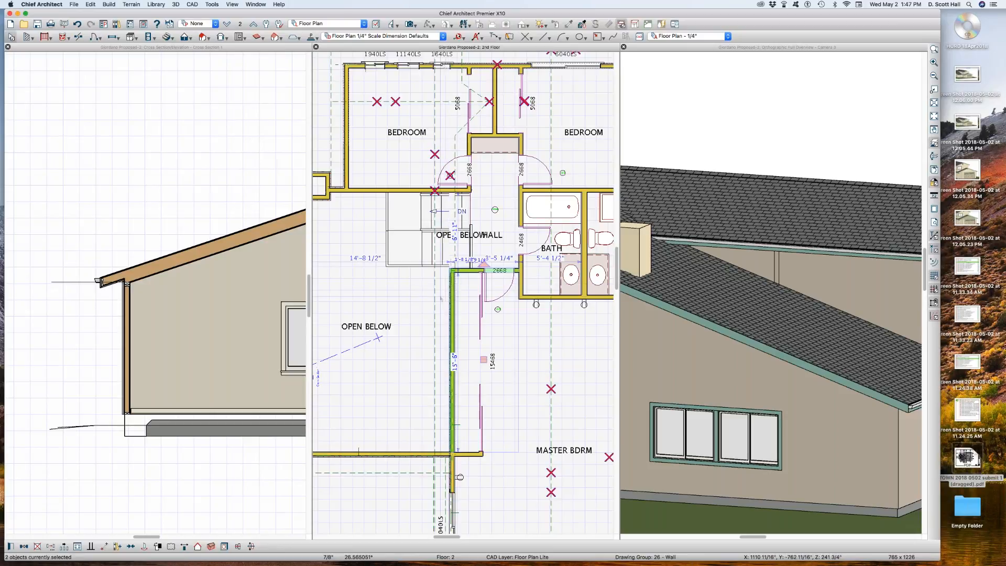
{"action": "key", "text": "super+e"}
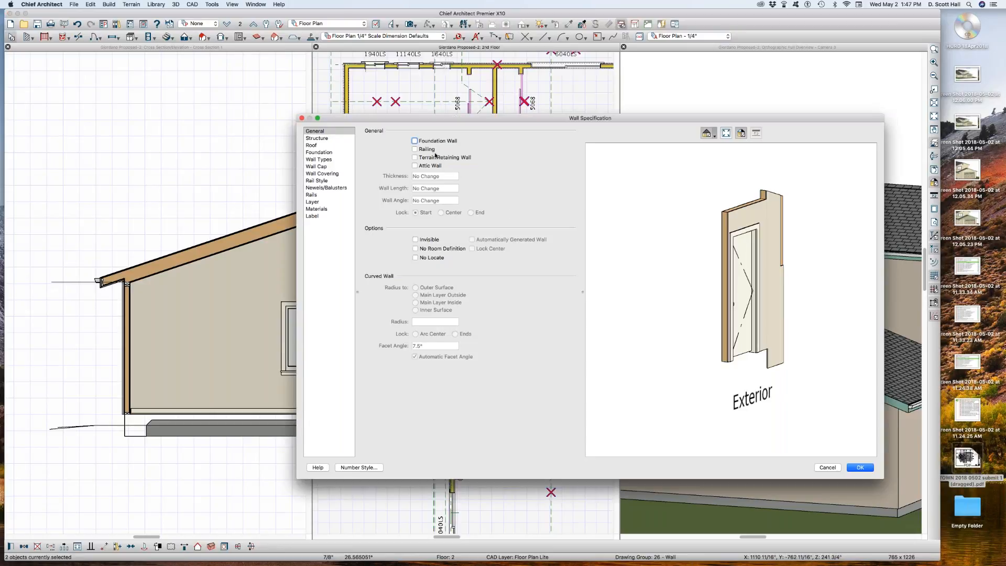
{"action": "left_click", "coordinate": [316, 138]}
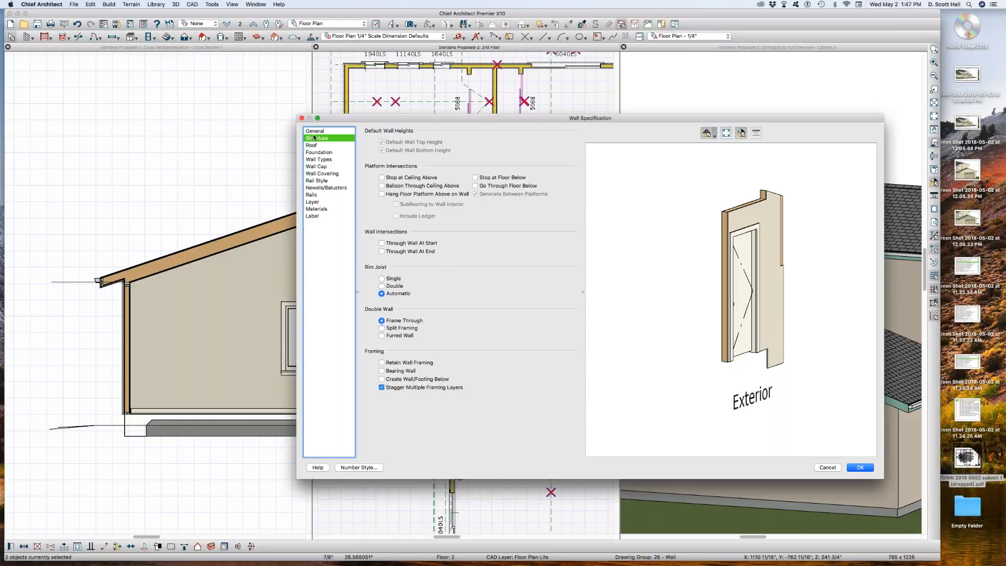
{"action": "left_click", "coordinate": [322, 145]}
{"action": "left_click", "coordinate": [323, 152]}
{"action": "left_click", "coordinate": [325, 159]}
{"action": "left_click", "coordinate": [323, 167]}
{"action": "left_click", "coordinate": [325, 173]}
{"action": "left_click", "coordinate": [324, 180]}
{"action": "left_click", "coordinate": [323, 188]}
{"action": "left_click", "coordinate": [323, 195]}
{"action": "left_click", "coordinate": [316, 202]}
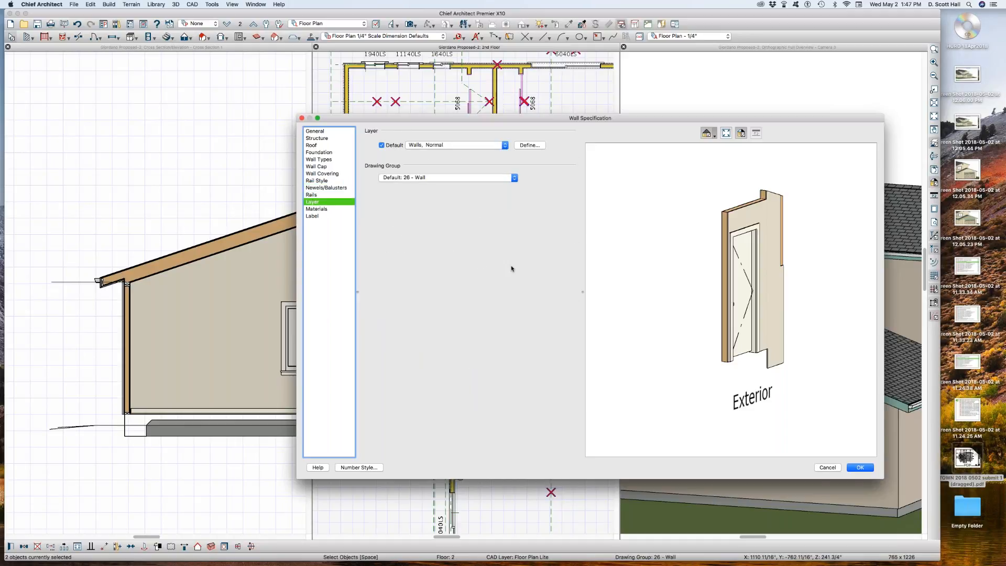
{"action": "key", "text": "Escape"}
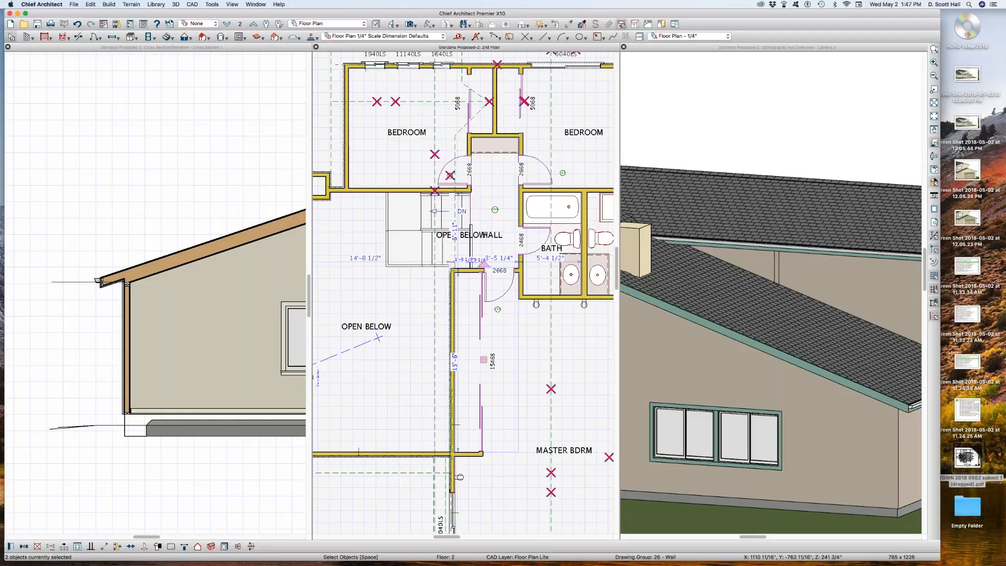
Show the 3D overview with rendered materials and inspect the upper wall where it meets the roof.
{"action": "left_click", "coordinate": [757, 258]}
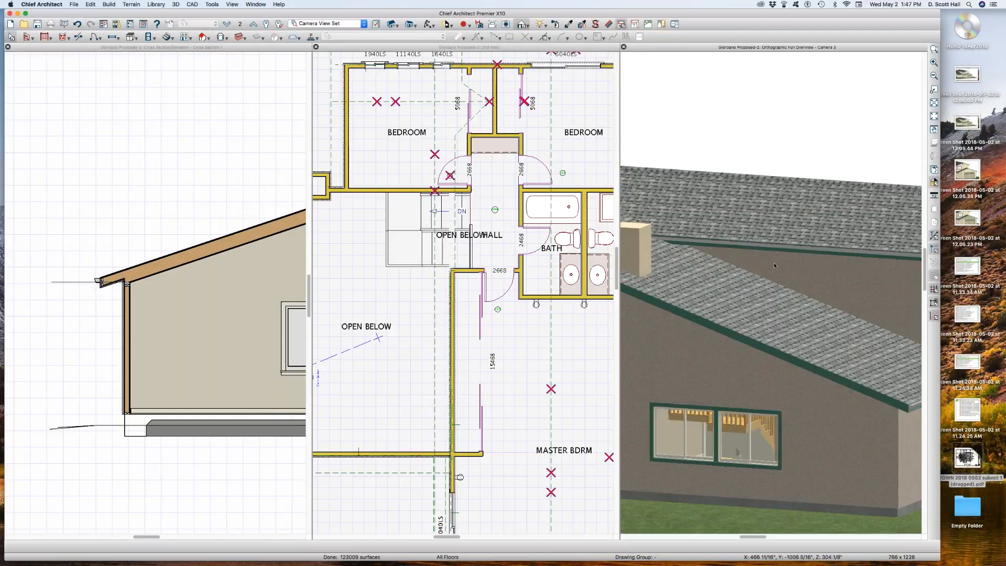
{"action": "left_click", "coordinate": [770, 257]}
{"action": "scroll", "coordinate": [790, 252], "scroll_direction": "down", "scroll_amount": 2}
{"action": "left_click", "coordinate": [788, 246]}
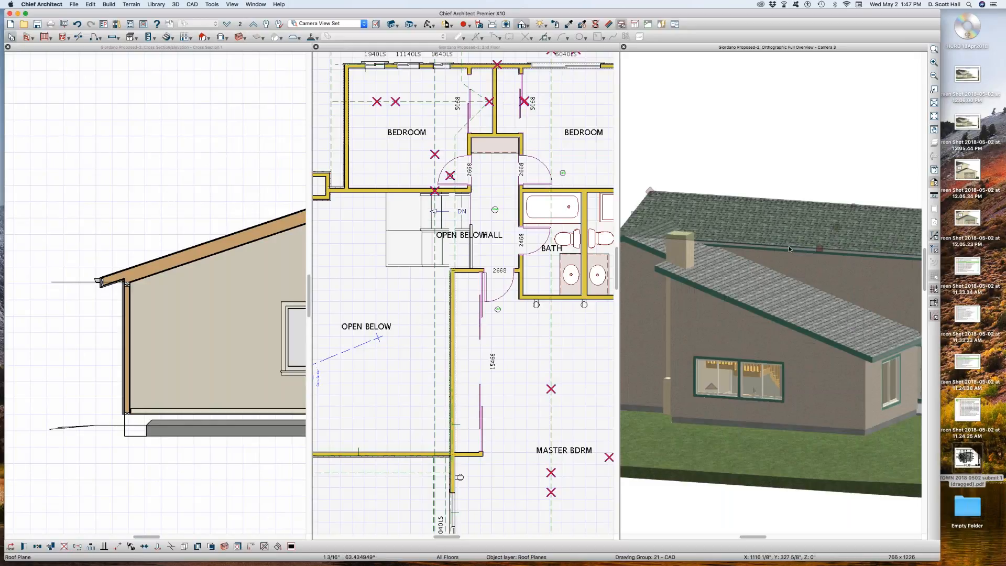
Return the 3D overview to line-drawn vector rendering and inspect the upper wall seam beneath the roof.
{"action": "key", "text": "Escape"}
{"action": "scroll", "coordinate": [786, 245], "scroll_direction": "down", "scroll_amount": 1}
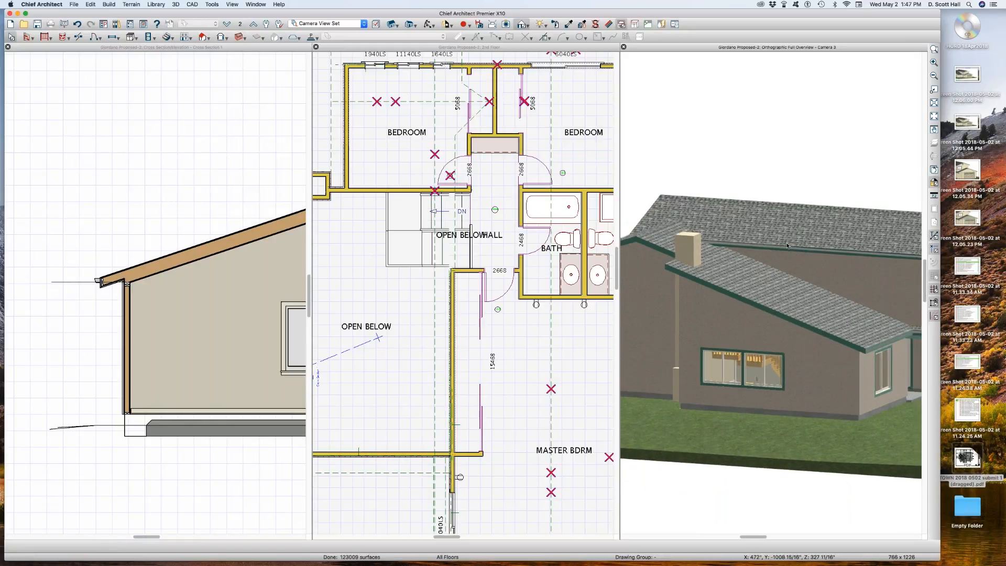
{"action": "scroll", "coordinate": [780, 241], "scroll_direction": "up", "scroll_amount": 2}
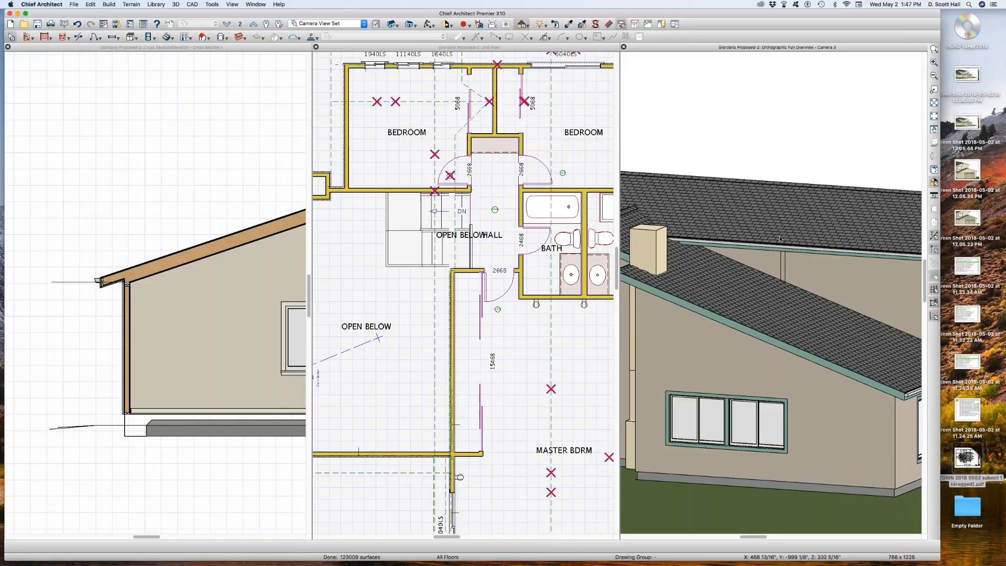
{"action": "scroll", "coordinate": [765, 241], "scroll_direction": "down", "scroll_amount": 2}
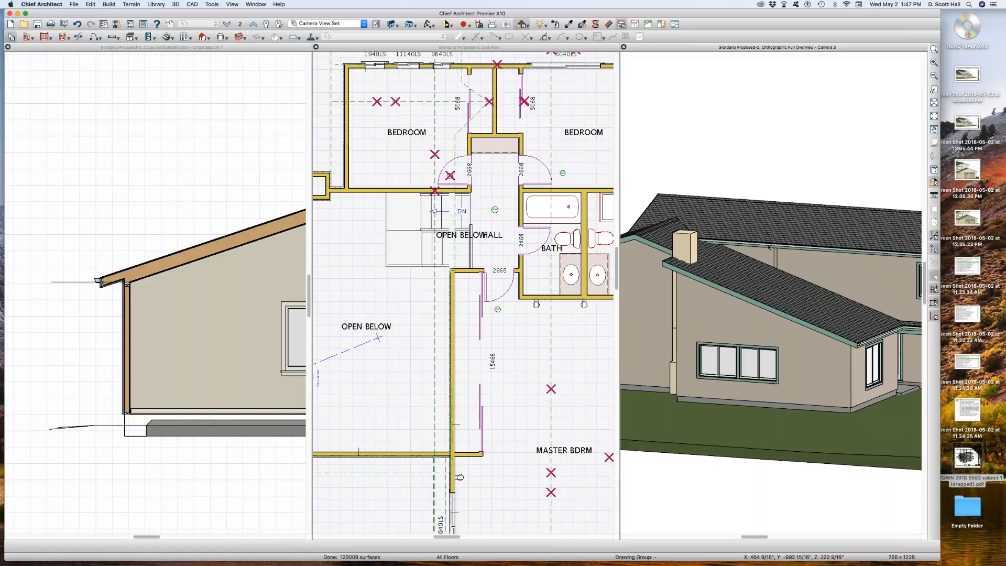
Examine the second-floor corner where the short door wall meets the long closet wall beside the open-below area.
{"action": "scroll", "coordinate": [458, 250], "scroll_direction": "up", "scroll_amount": 5}
{"action": "scroll", "coordinate": [459, 249], "scroll_direction": "up", "scroll_amount": 2}
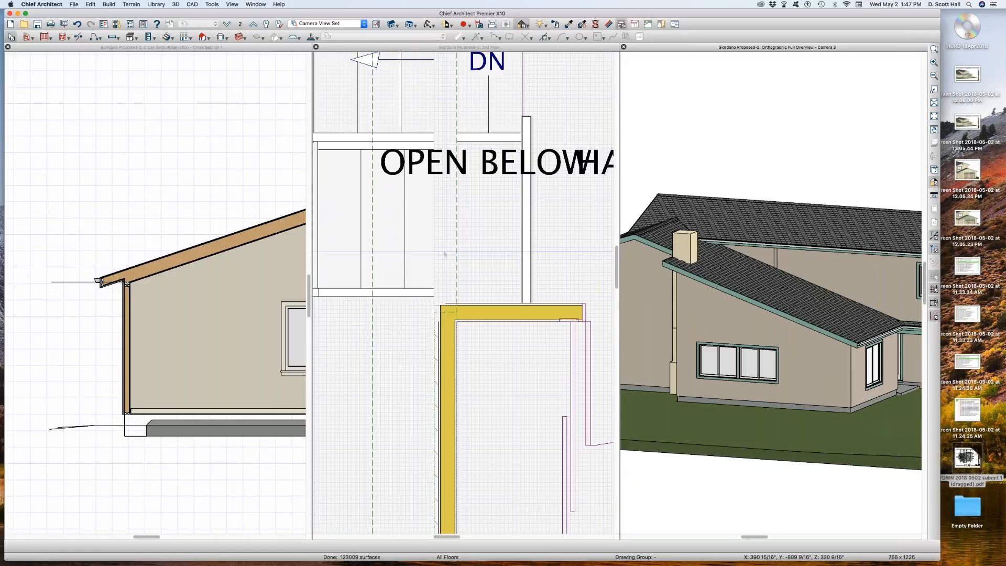
{"action": "left_click", "coordinate": [483, 304]}
{"action": "scroll", "coordinate": [446, 297], "scroll_direction": "down", "scroll_amount": 2}
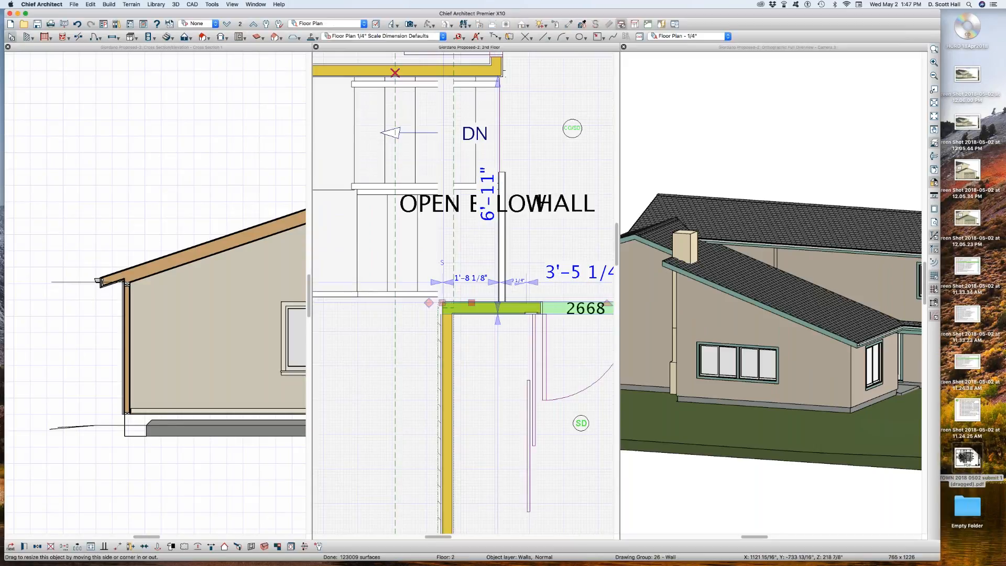
{"action": "left_click", "coordinate": [447, 235]}
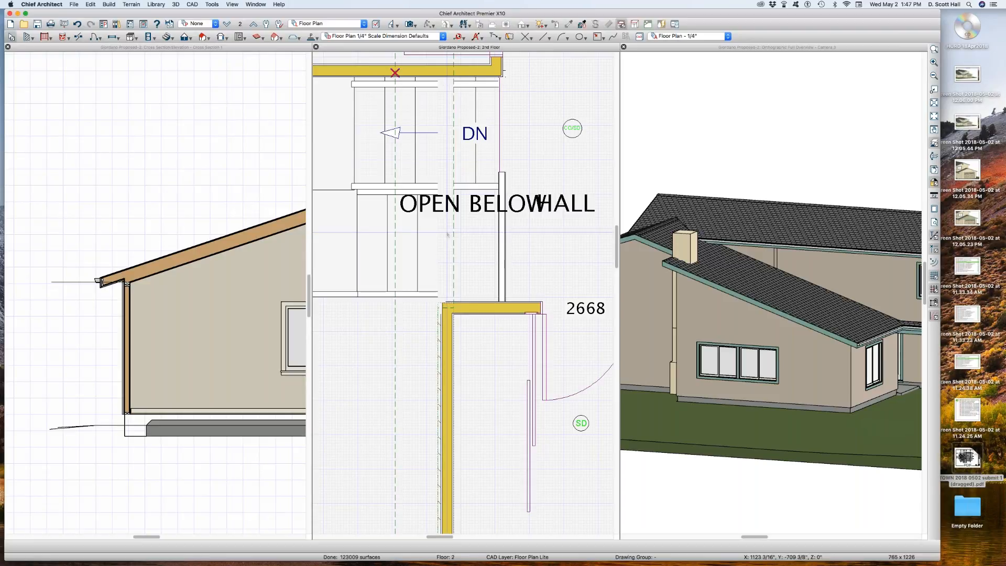
Review the wall layers in the Floor Plan layer set without changing their display settings.
{"action": "key", "text": "l"}
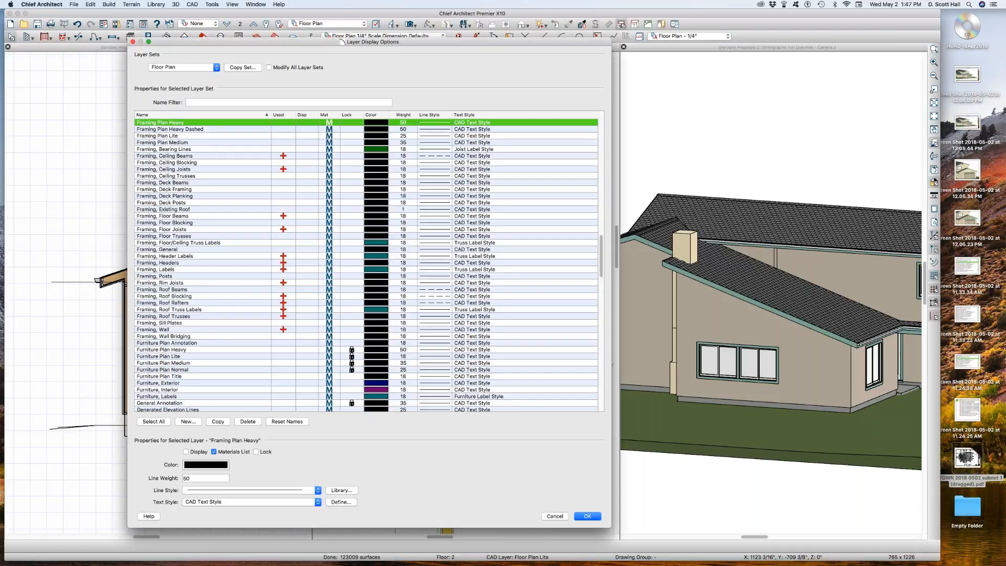
{"action": "type", "text": "wall"}
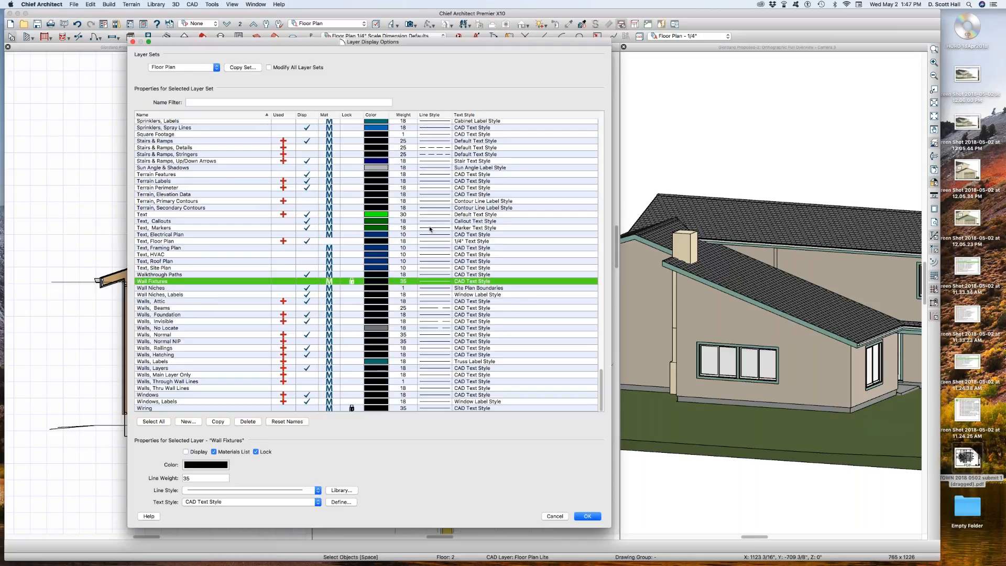
{"action": "key", "text": "Escape"}
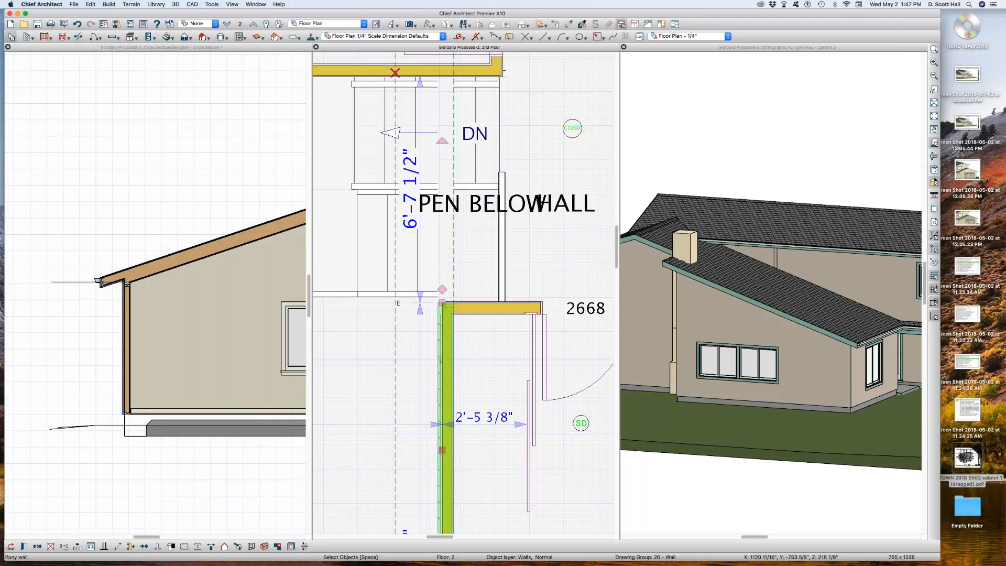
Enable Through Wall At Start and Through Wall At End for both the short door wall and the long closet wall.
{"action": "scroll", "coordinate": [462, 312], "scroll_direction": "up", "scroll_amount": 3}
{"action": "left_click", "coordinate": [463, 313]}
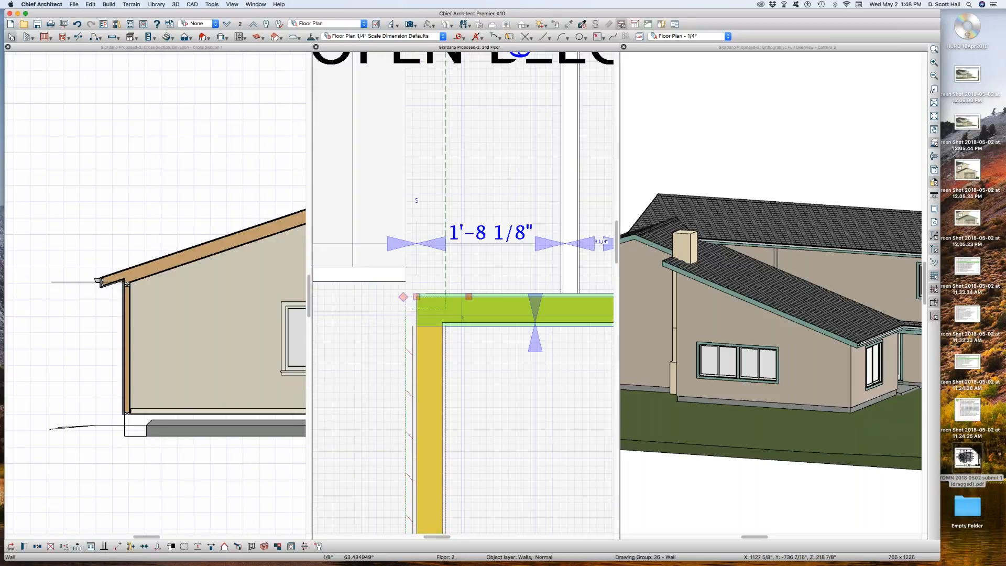
{"action": "left_click", "coordinate": [423, 385], "text": "shift"}
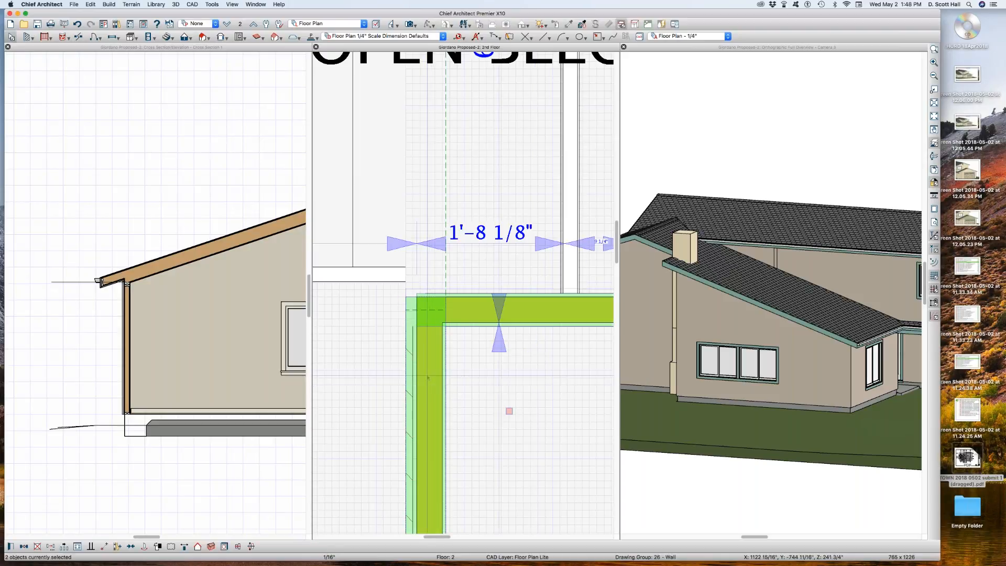
{"action": "key", "text": "super+e"}
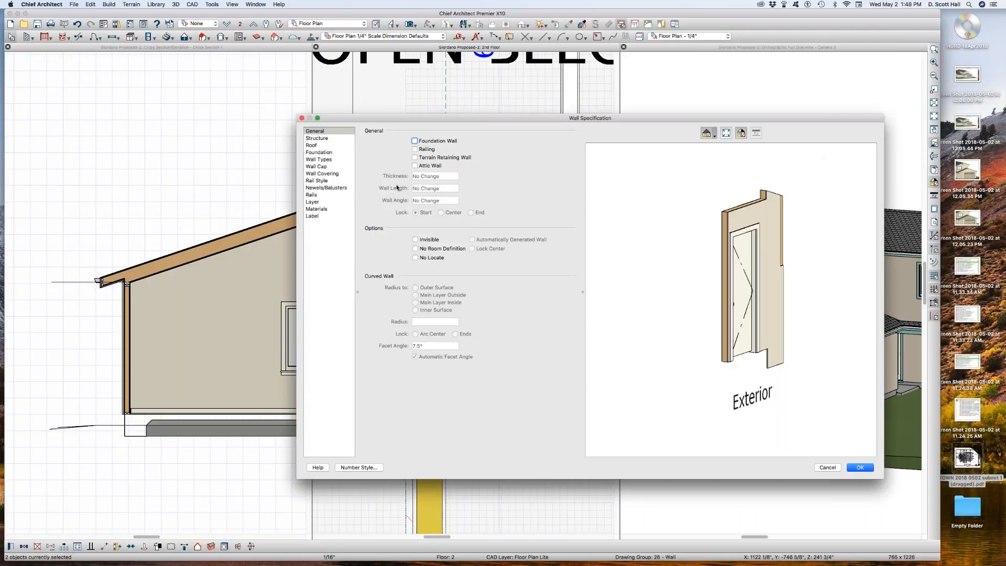
{"action": "left_click", "coordinate": [319, 139]}
{"action": "left_click", "coordinate": [398, 244]}
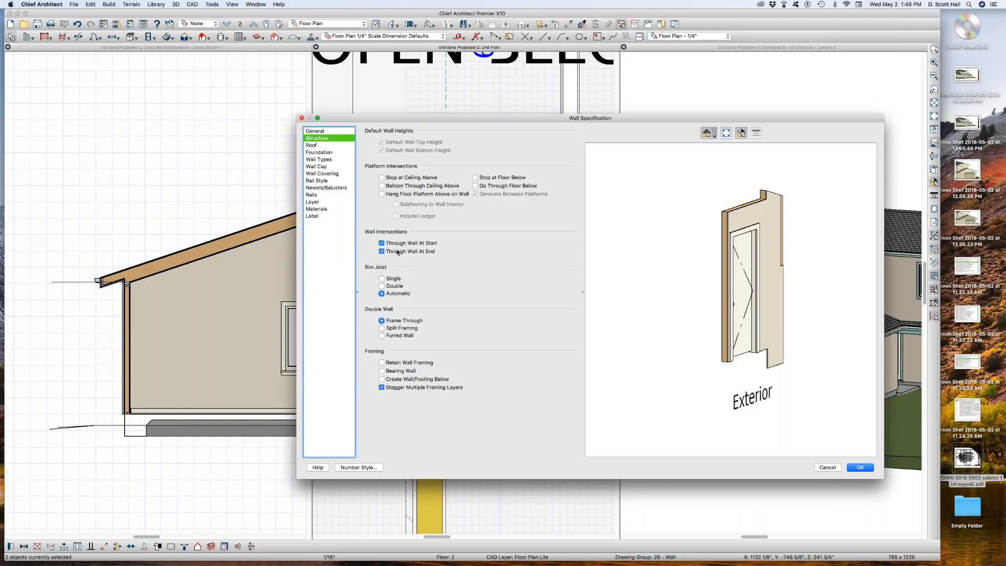
{"action": "key", "text": "Return"}
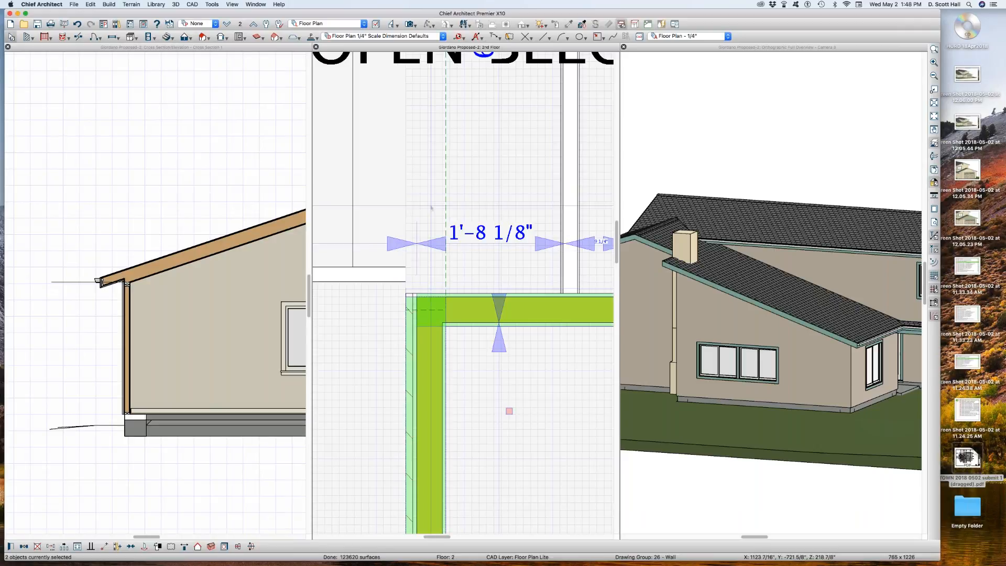
Check the revised wall corner in the plan and the upper wall beneath the roof in the 3D overview.
{"action": "scroll", "coordinate": [370, 273], "scroll_direction": "down", "scroll_amount": 3}
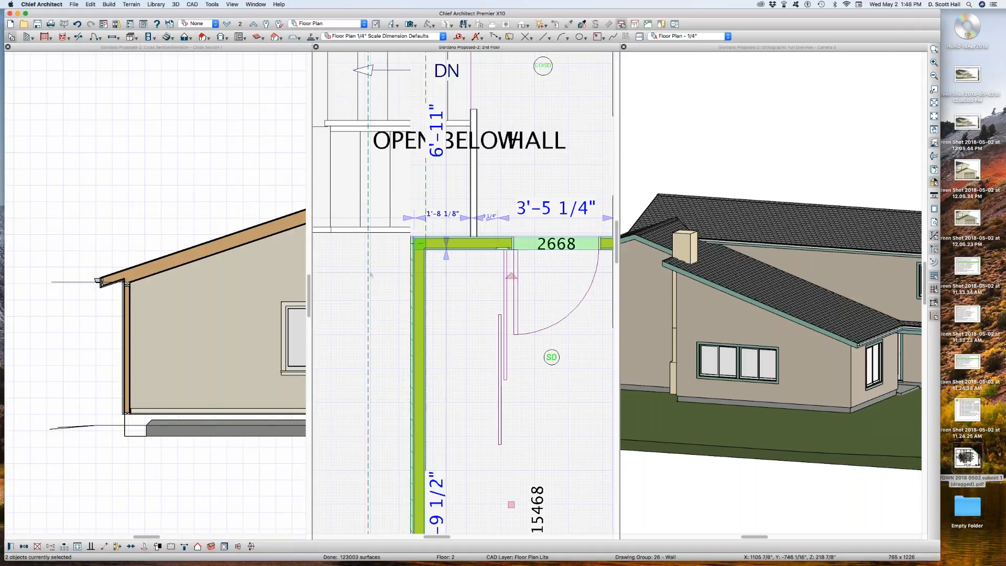
{"action": "left_click", "coordinate": [370, 274]}
{"action": "left_click", "coordinate": [419, 258]}
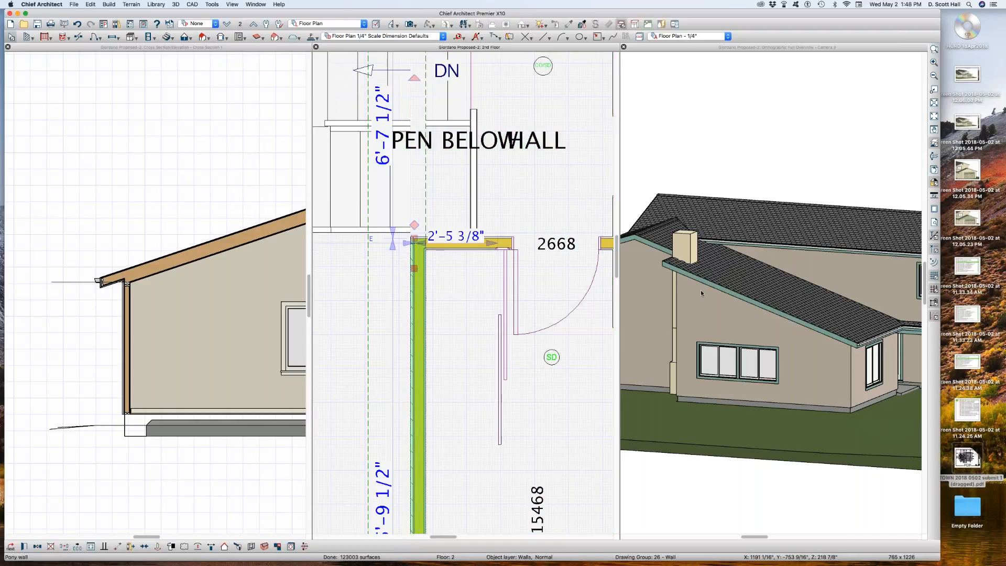
{"action": "left_click", "coordinate": [664, 240]}
{"action": "scroll", "coordinate": [663, 241], "scroll_direction": "down", "scroll_amount": 3}
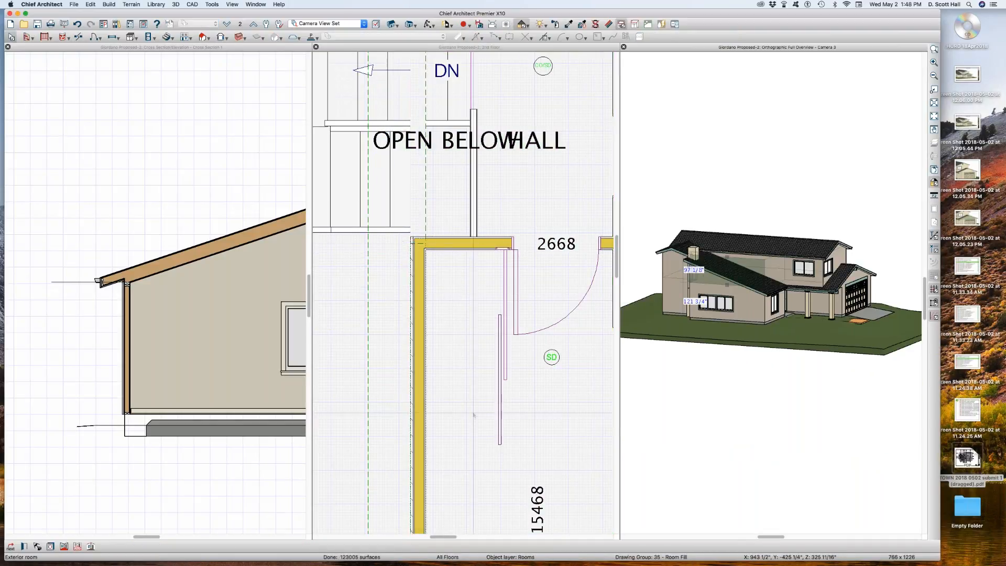
Close the cross section window without saving it, keeping the floor plan and 3D overview open.
{"action": "left_click", "coordinate": [242, 336]}
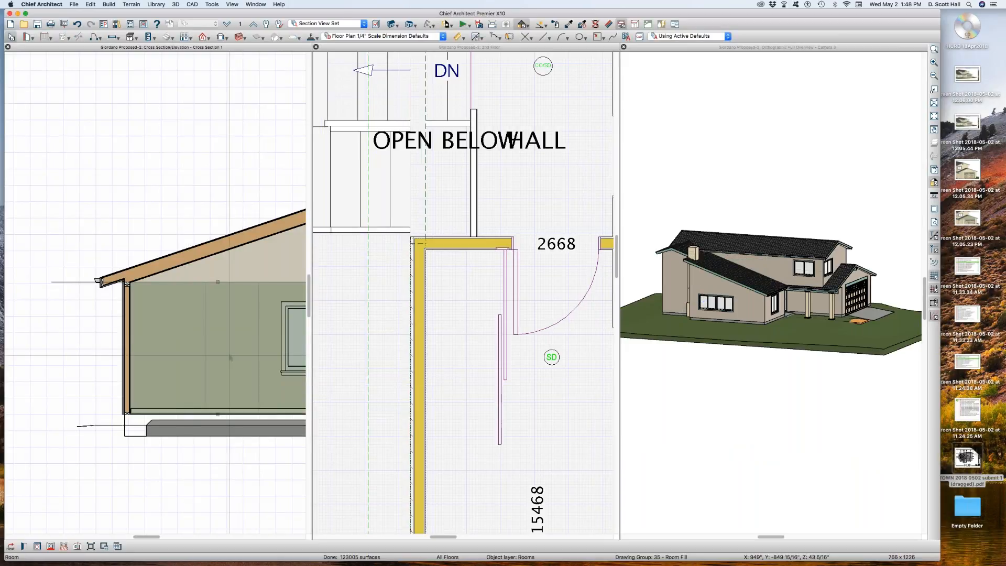
{"action": "key", "text": "super+w"}
{"action": "left_click", "coordinate": [503, 293]}
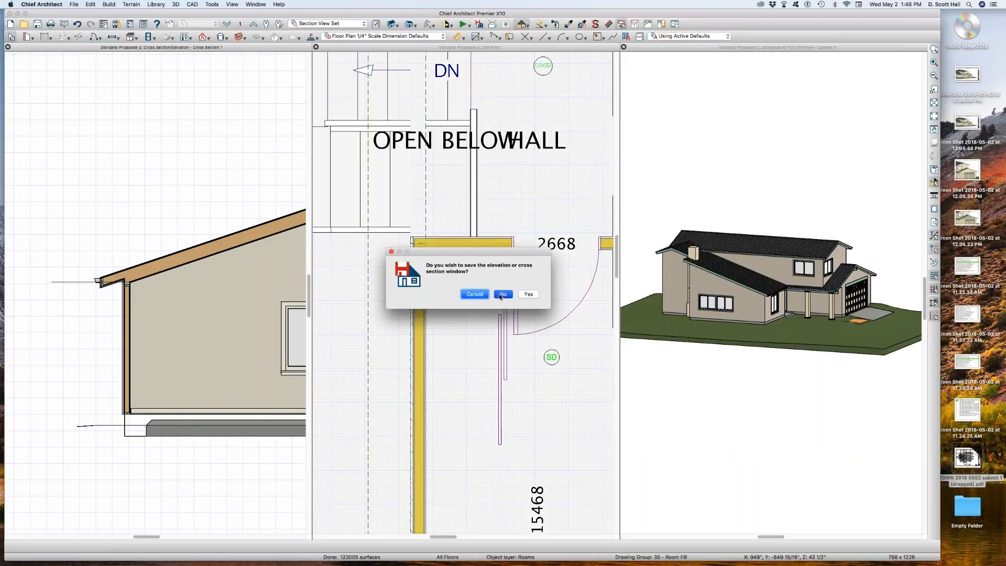
{"action": "key", "text": "Escape"}
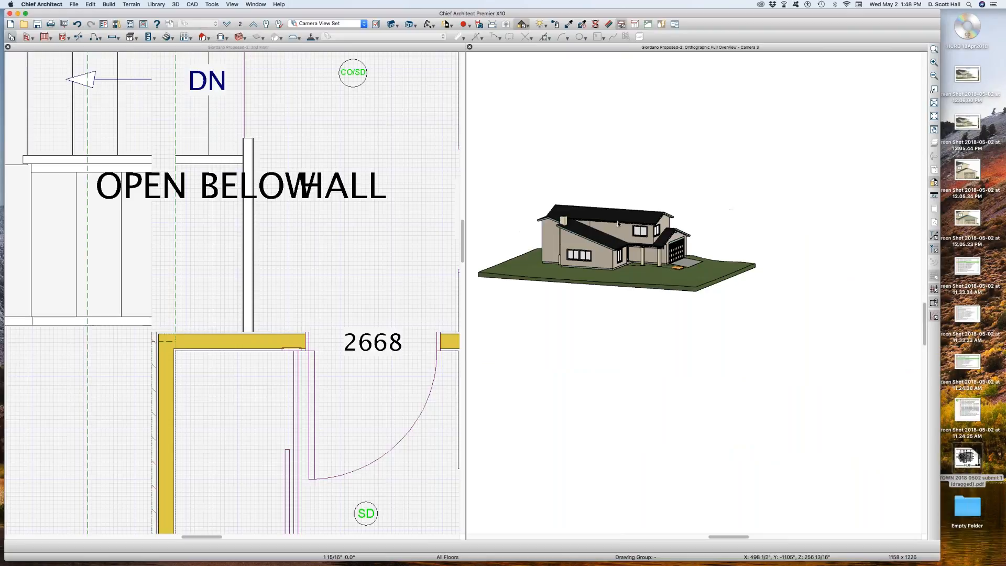
Reset the exterior surface material of the cream attic gable wall above the second-floor window to Use Default, retaining the modified wall.
{"action": "middle_click_drag", "start_coordinate": [655, 204], "coordinate": [609, 217]}
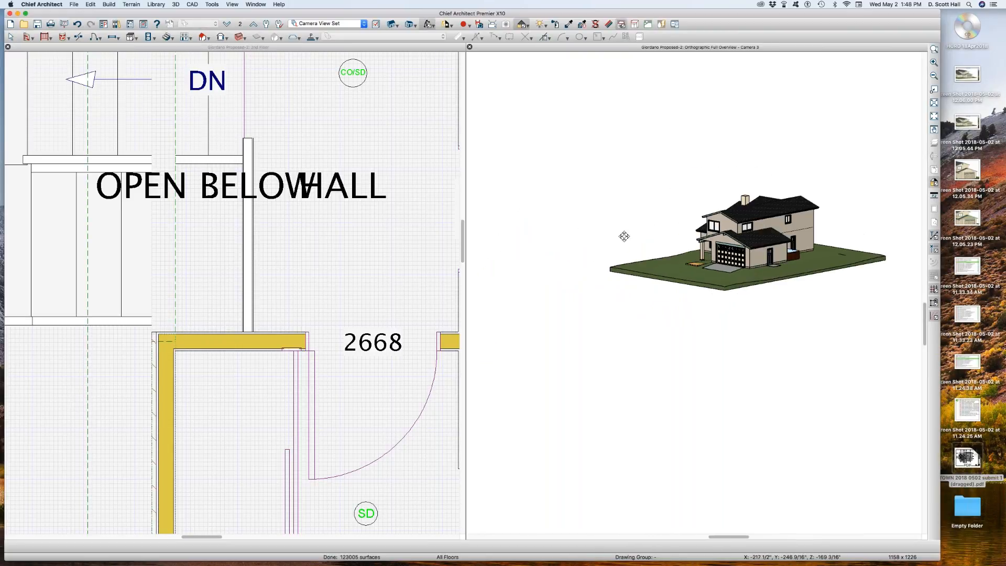
{"action": "middle_click_drag", "start_coordinate": [889, 259], "coordinate": [761, 252]}
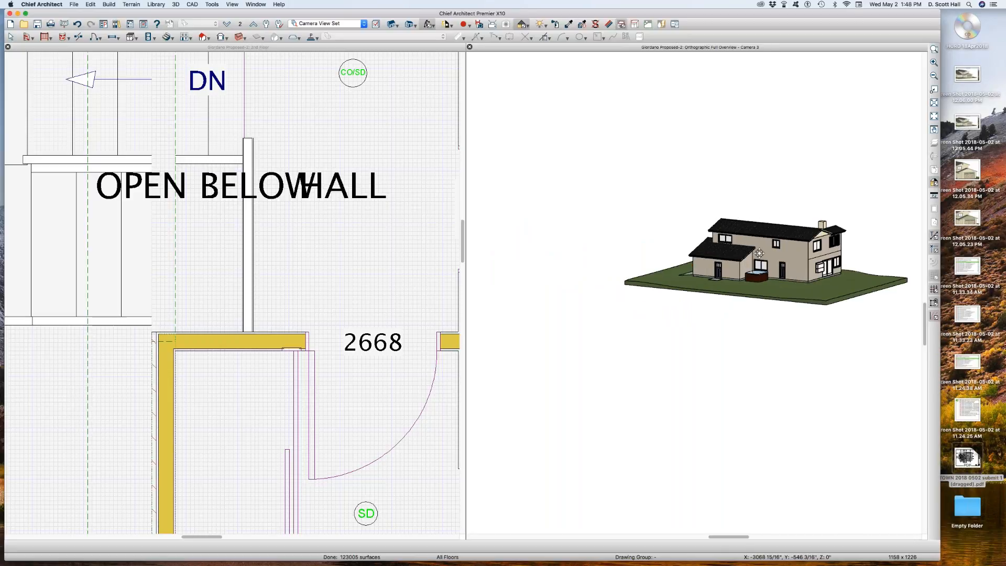
{"action": "scroll", "coordinate": [809, 250], "scroll_direction": "up", "scroll_amount": 5}
{"action": "scroll", "coordinate": [809, 250], "scroll_direction": "down", "scroll_amount": 5}
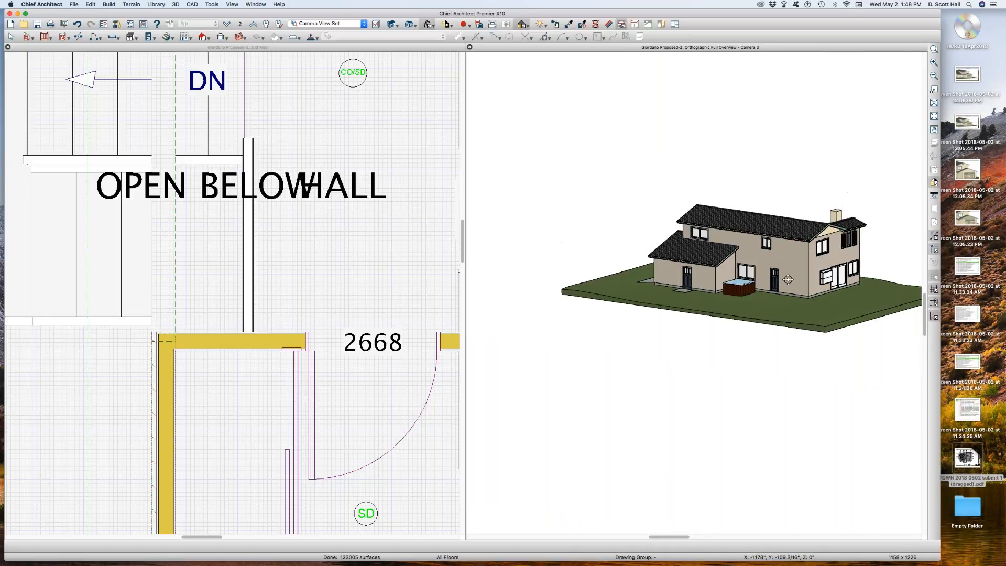
{"action": "scroll", "coordinate": [788, 279], "scroll_direction": "up", "scroll_amount": 5}
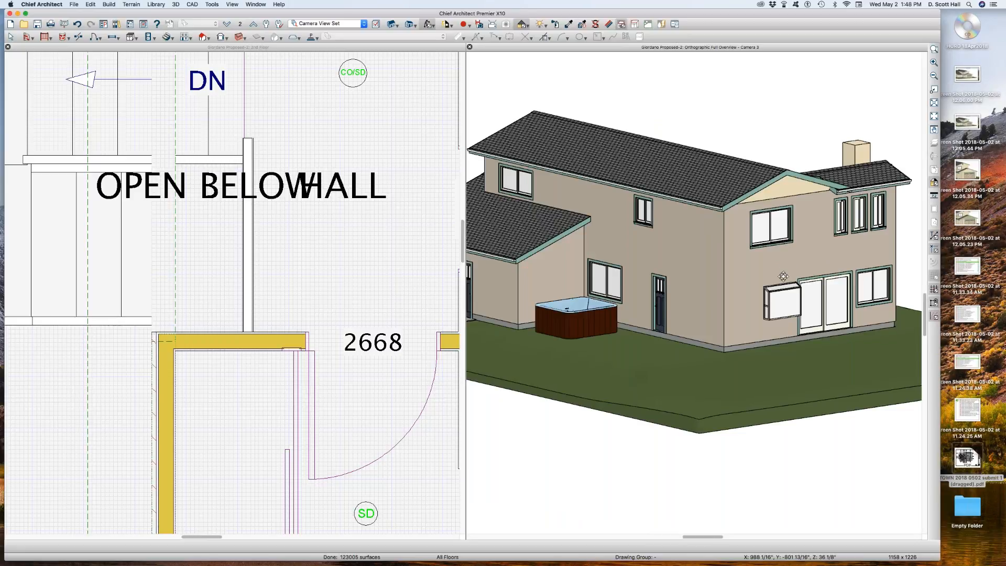
{"action": "scroll", "coordinate": [780, 215], "scroll_direction": "up", "scroll_amount": 3}
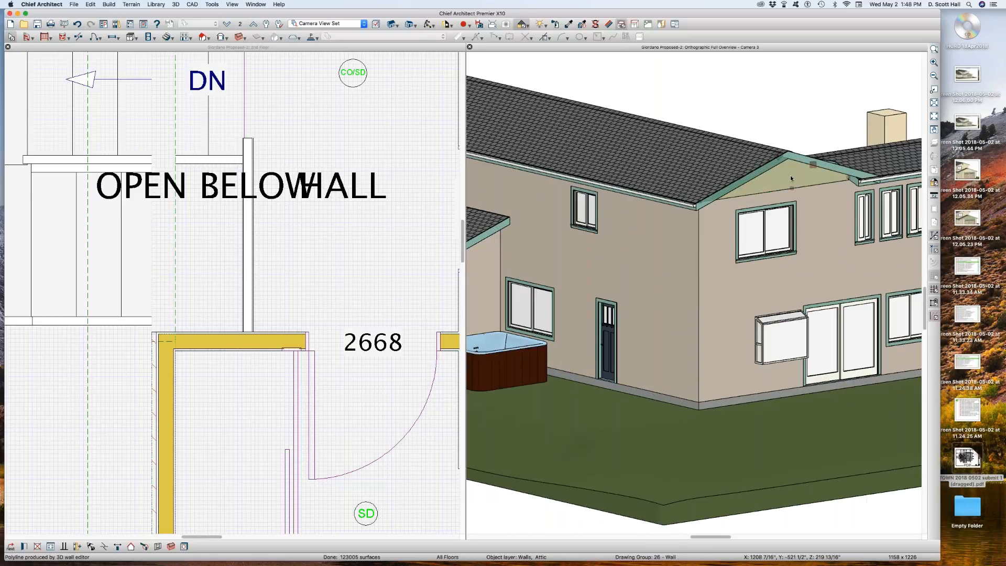
{"action": "left_click", "coordinate": [789, 175]}
{"action": "double_click", "coordinate": [790, 177]}
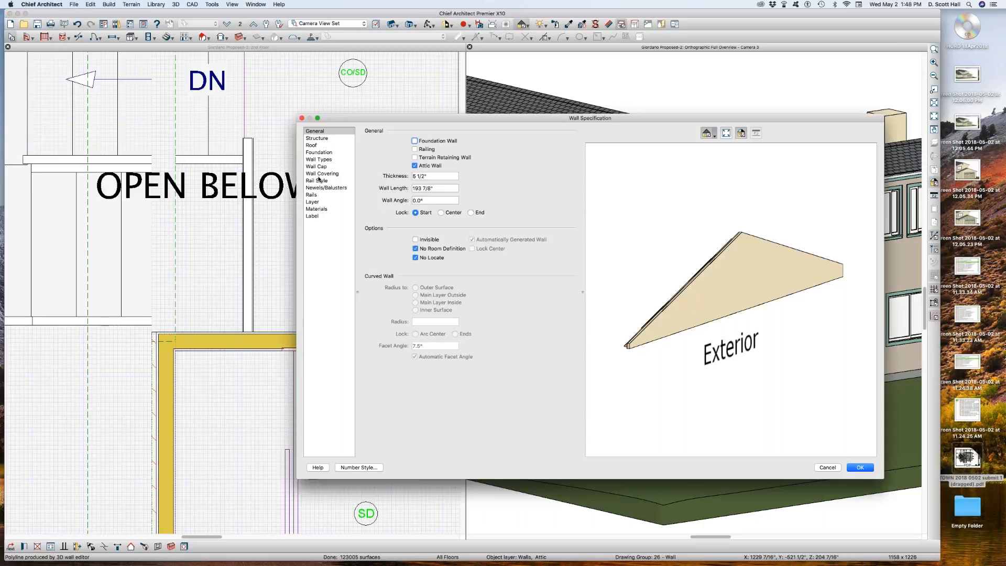
{"action": "left_click", "coordinate": [317, 209]}
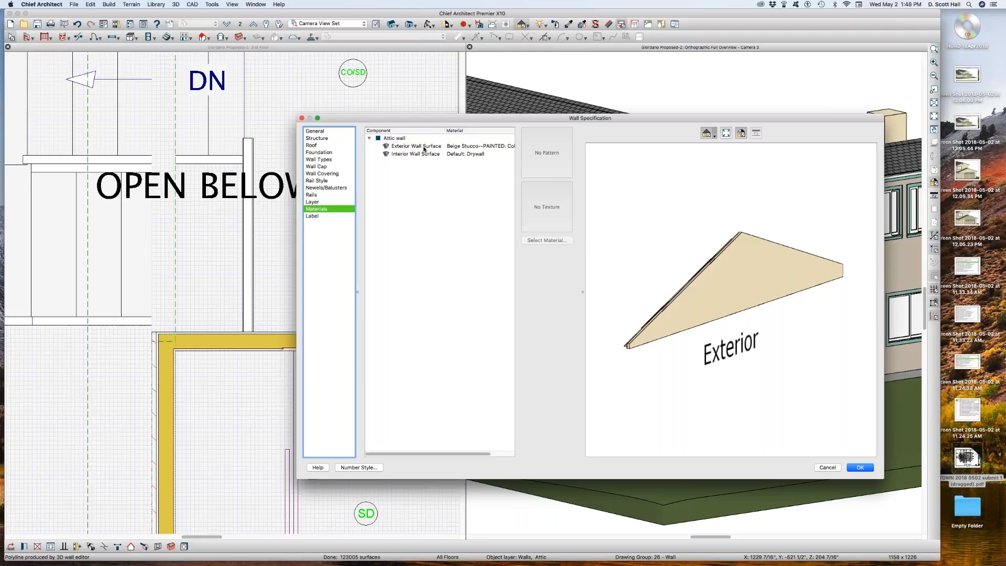
{"action": "left_click", "coordinate": [431, 147]}
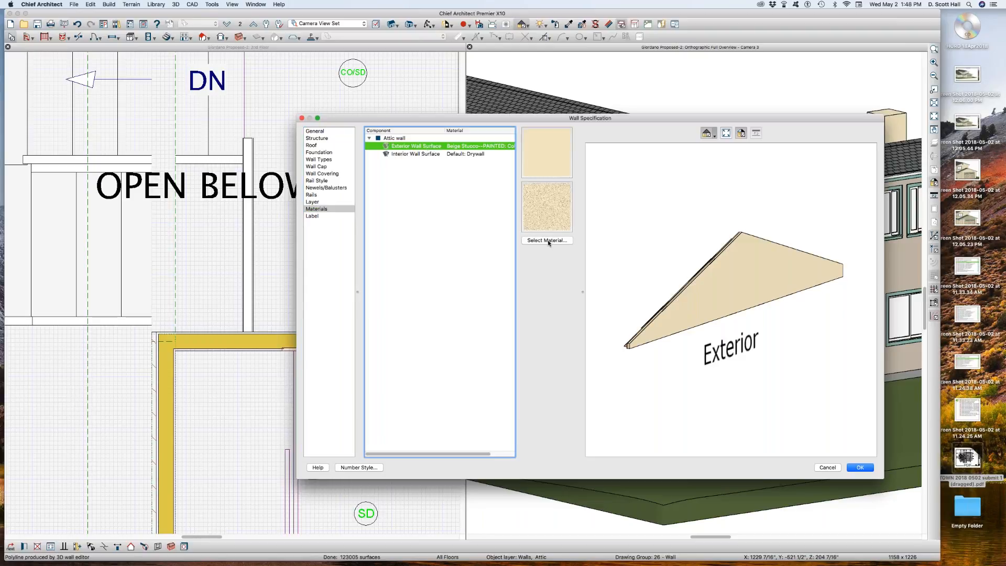
{"action": "left_click", "coordinate": [547, 240]}
{"action": "left_click", "coordinate": [606, 202]}
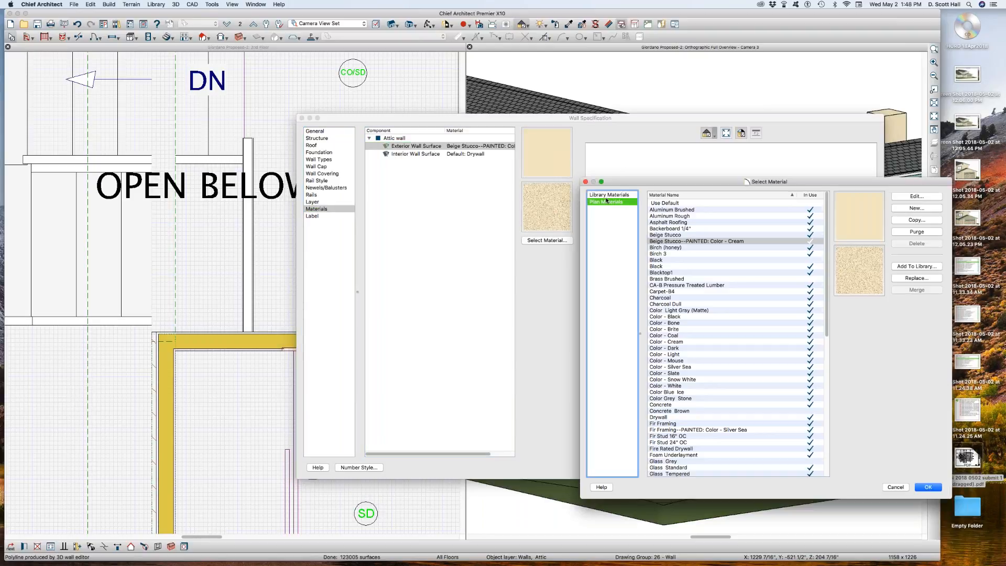
{"action": "double_click", "coordinate": [655, 203]}
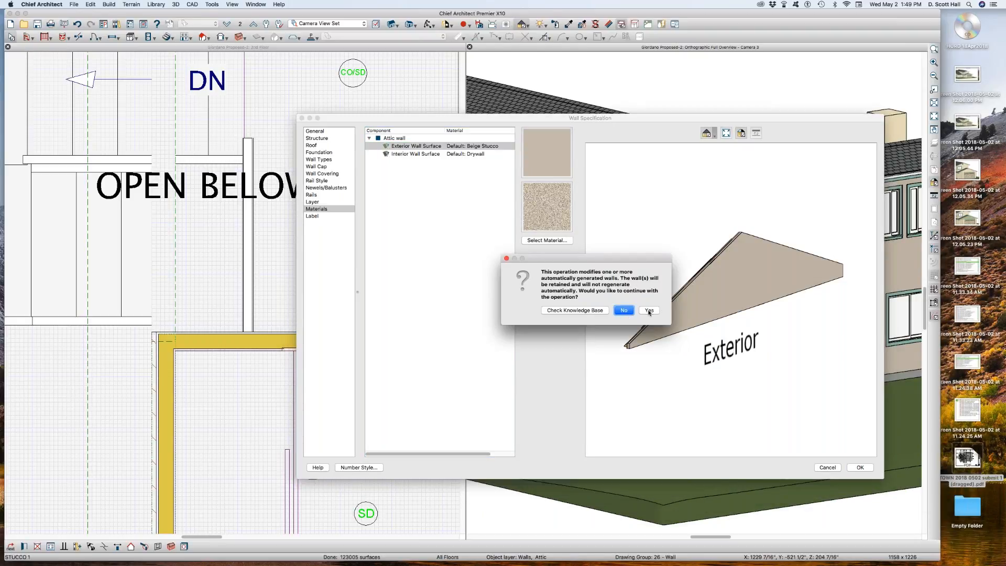
{"action": "left_click", "coordinate": [649, 310]}
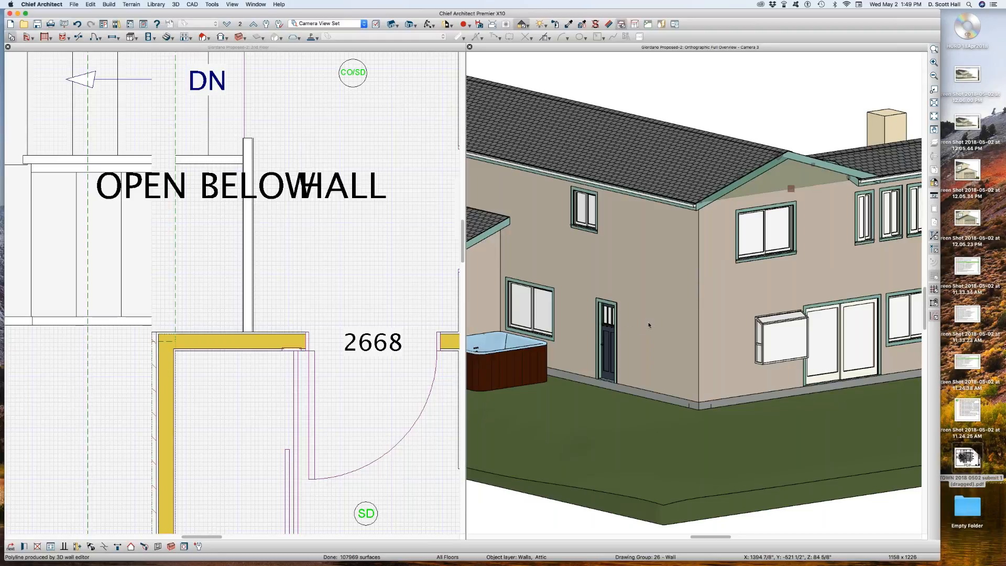
Examine the cream fireplace base and its exterior corner with the house walls in the 3D overview.
{"action": "scroll", "coordinate": [607, 254], "scroll_direction": "down", "scroll_amount": 4}
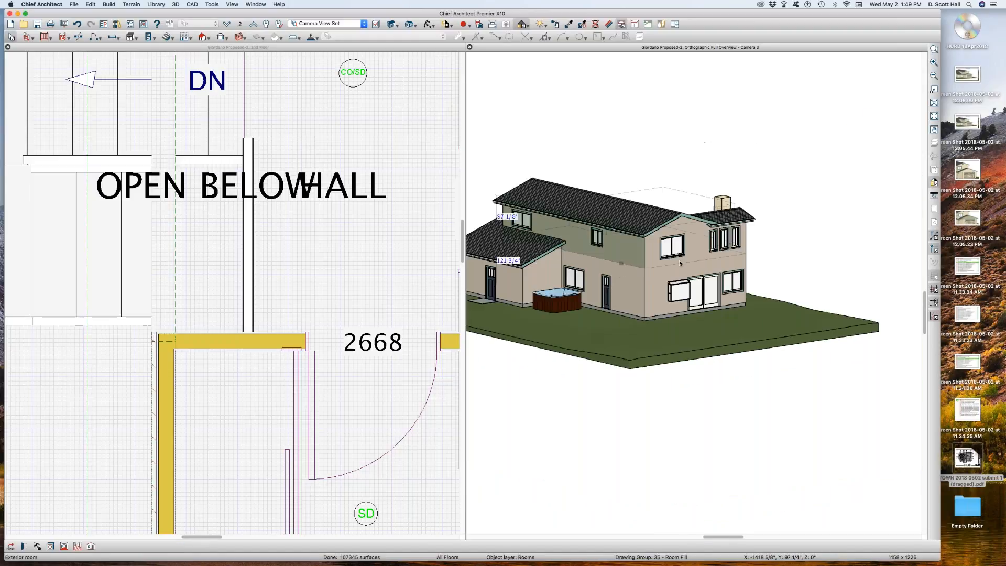
{"action": "middle_click_drag", "start_coordinate": [753, 313], "coordinate": [663, 320]}
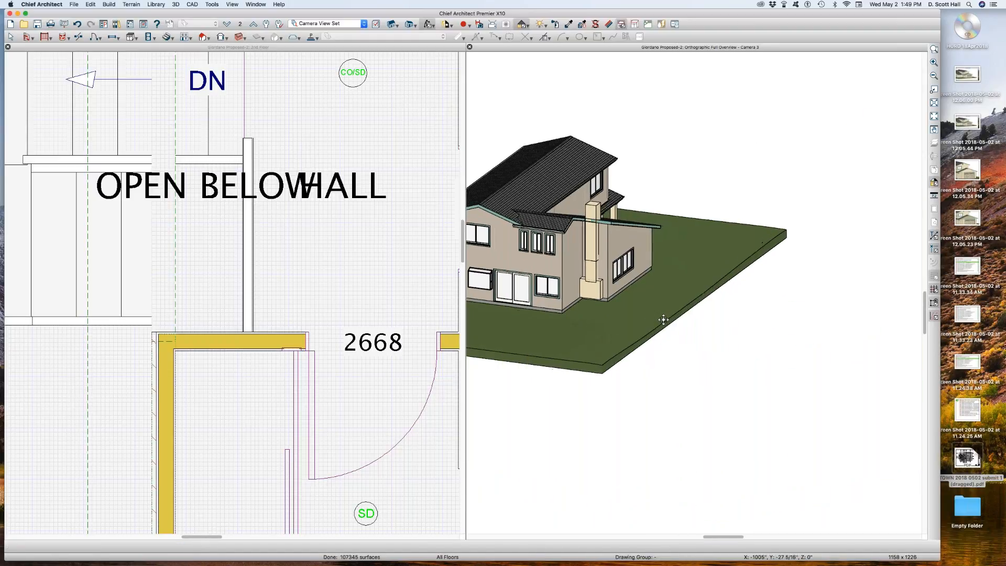
{"action": "scroll", "coordinate": [613, 317], "scroll_direction": "up", "scroll_amount": 5}
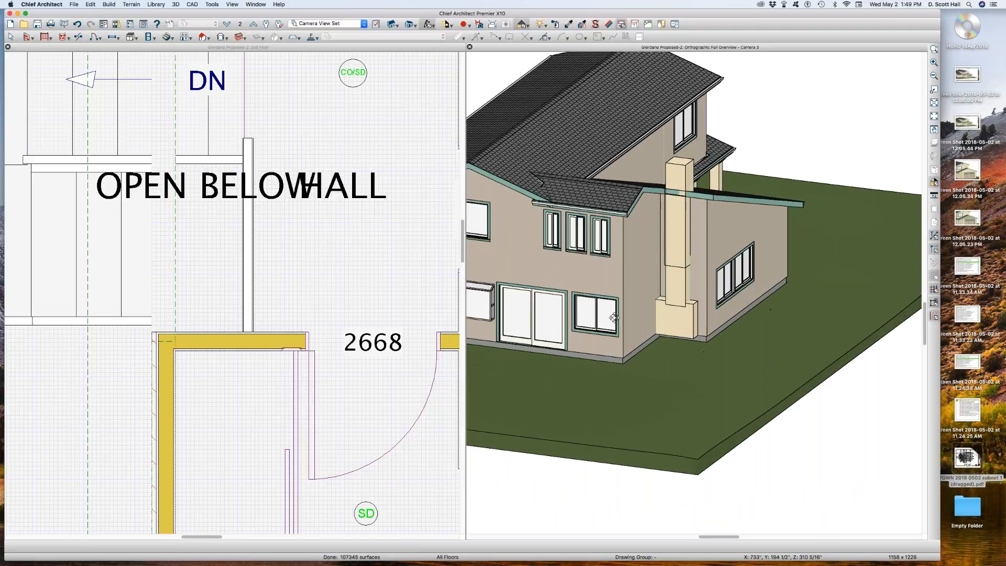
{"action": "scroll", "coordinate": [636, 310], "scroll_direction": "up", "scroll_amount": 2}
{"action": "left_click_drag", "start_coordinate": [694, 320], "coordinate": [679, 325]}
{"action": "key", "text": "space"}
{"action": "left_click", "coordinate": [678, 326]}
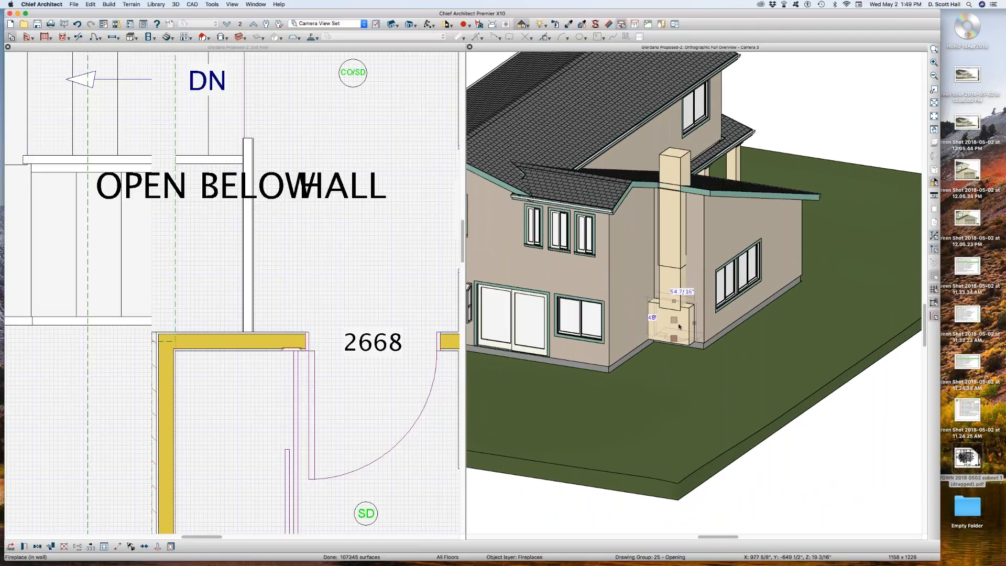
{"action": "scroll", "coordinate": [678, 326], "scroll_direction": "up", "scroll_amount": 3}
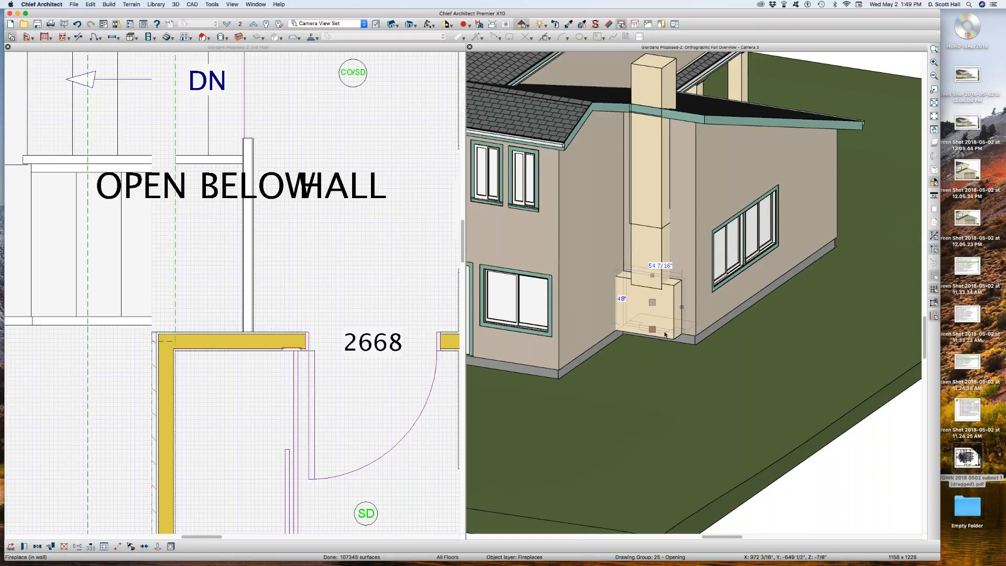
{"action": "scroll", "coordinate": [665, 333], "scroll_direction": "up", "scroll_amount": 2}
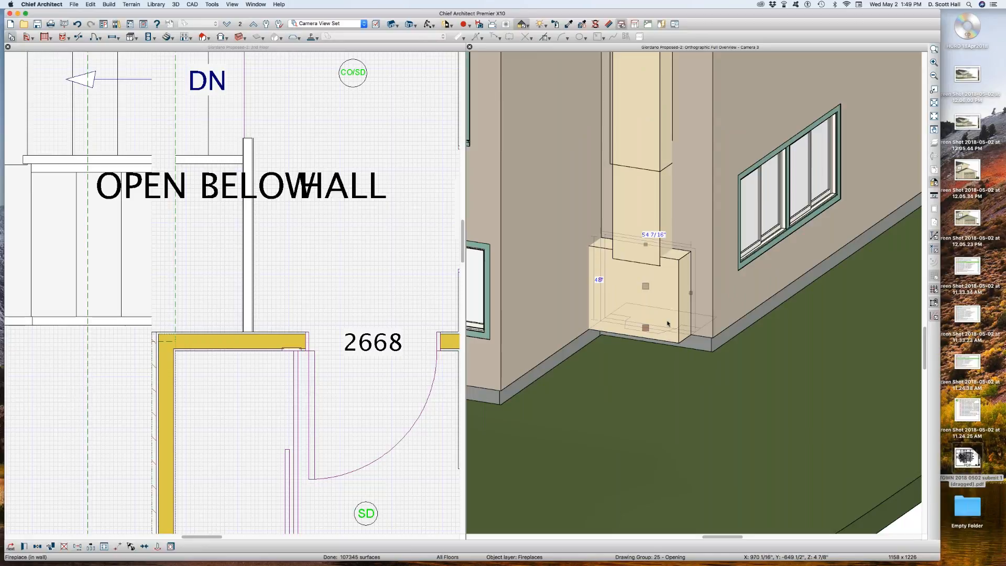
{"action": "scroll", "coordinate": [667, 323], "scroll_direction": "down", "scroll_amount": 1}
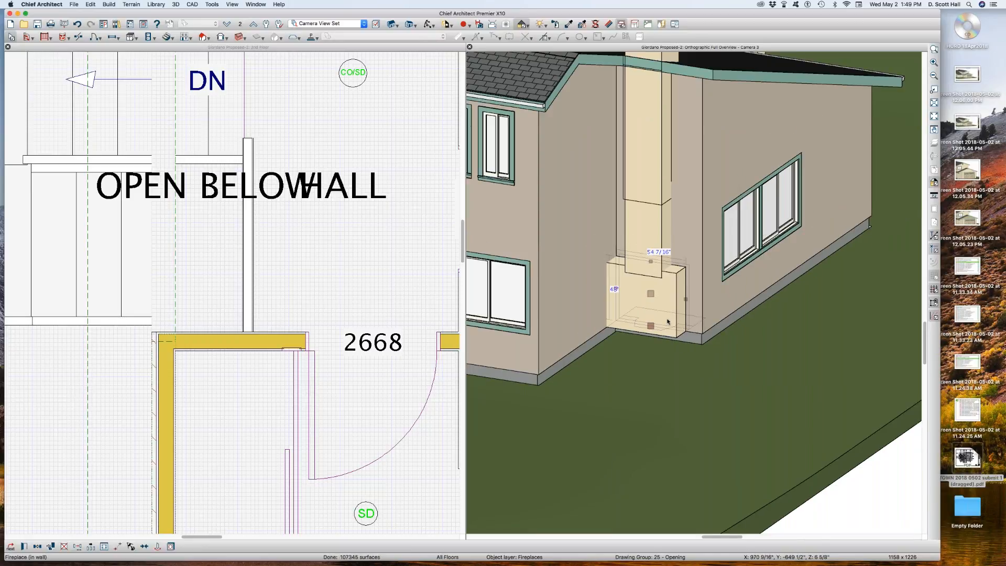
{"action": "scroll", "coordinate": [668, 321], "scroll_direction": "down", "scroll_amount": 2}
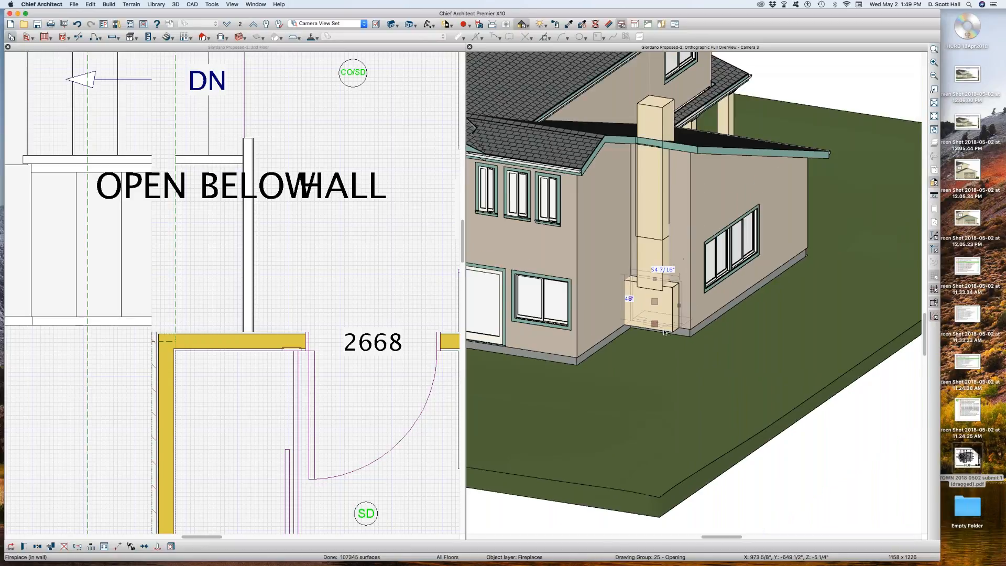
Examine the polyline solid forming the chimney above the fireplace and how it meets the wall behind.
{"action": "left_click", "coordinate": [652, 278]}
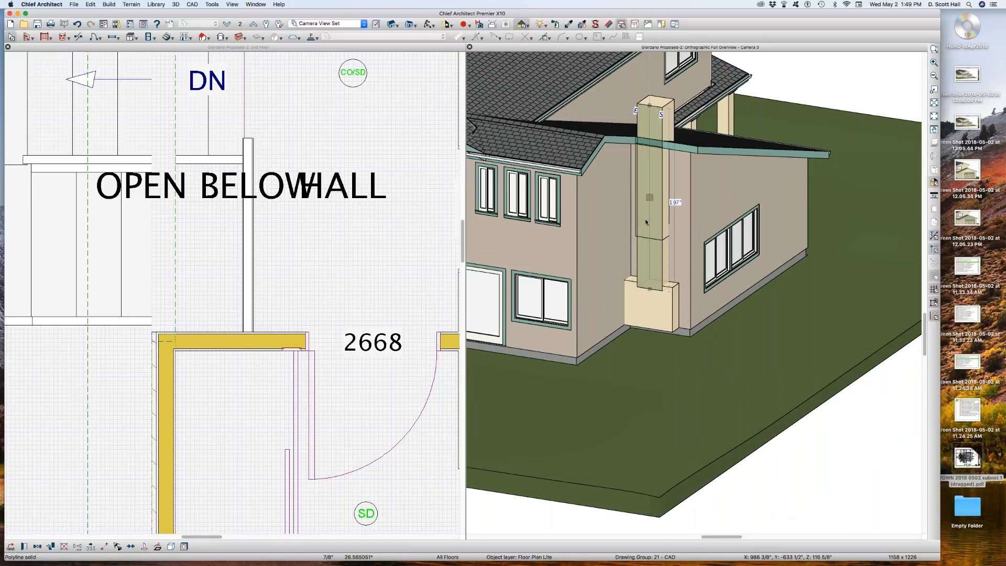
{"action": "key", "text": "Escape"}
{"action": "scroll", "coordinate": [643, 244], "scroll_direction": "down", "scroll_amount": 2}
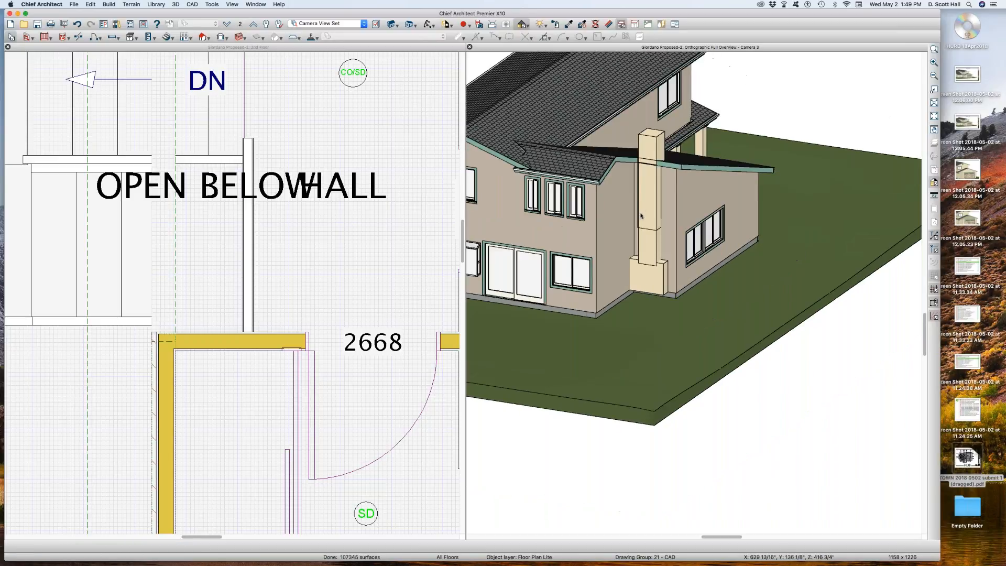
{"action": "scroll", "coordinate": [643, 216], "scroll_direction": "up", "scroll_amount": 2}
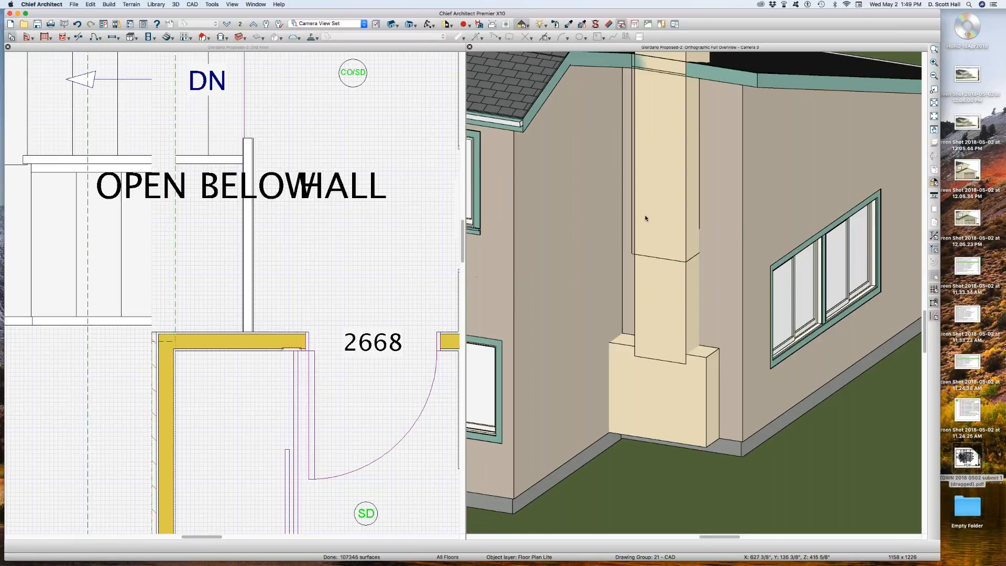
{"action": "scroll", "coordinate": [659, 220], "scroll_direction": "up", "scroll_amount": 3}
{"action": "scroll", "coordinate": [658, 197], "scroll_direction": "down", "scroll_amount": 2}
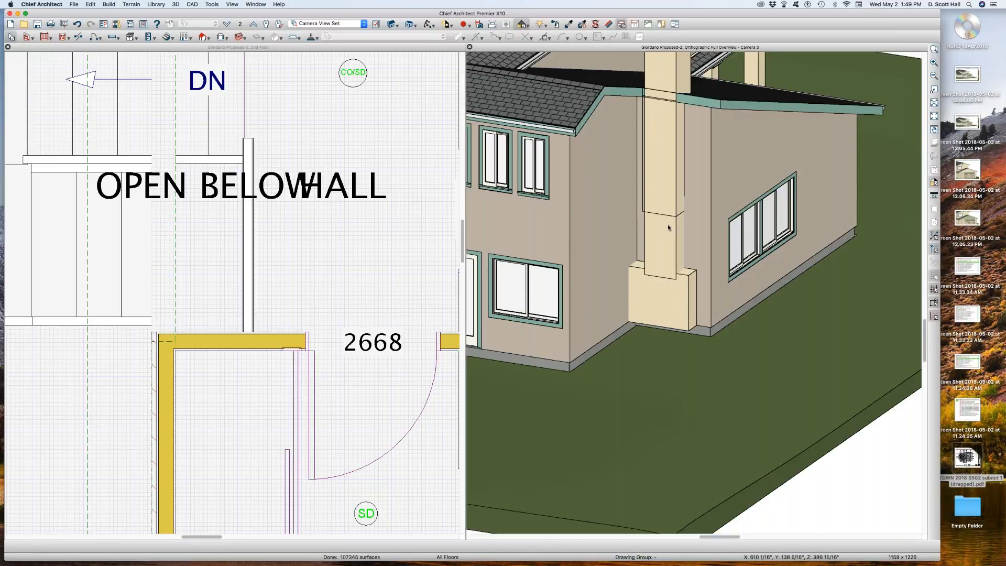
{"action": "scroll", "coordinate": [665, 189], "scroll_direction": "down", "scroll_amount": 3}
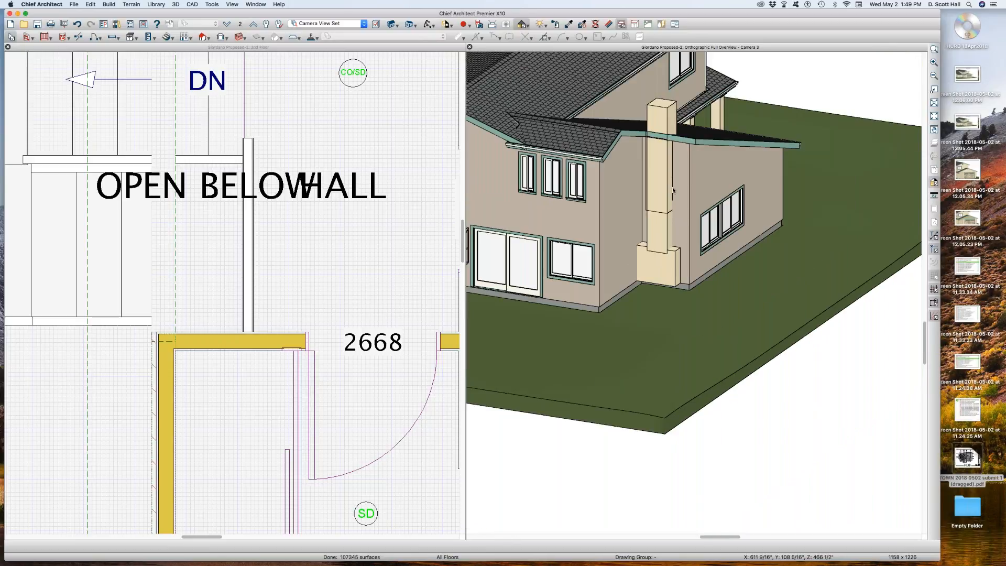
{"action": "left_click", "coordinate": [663, 167]}
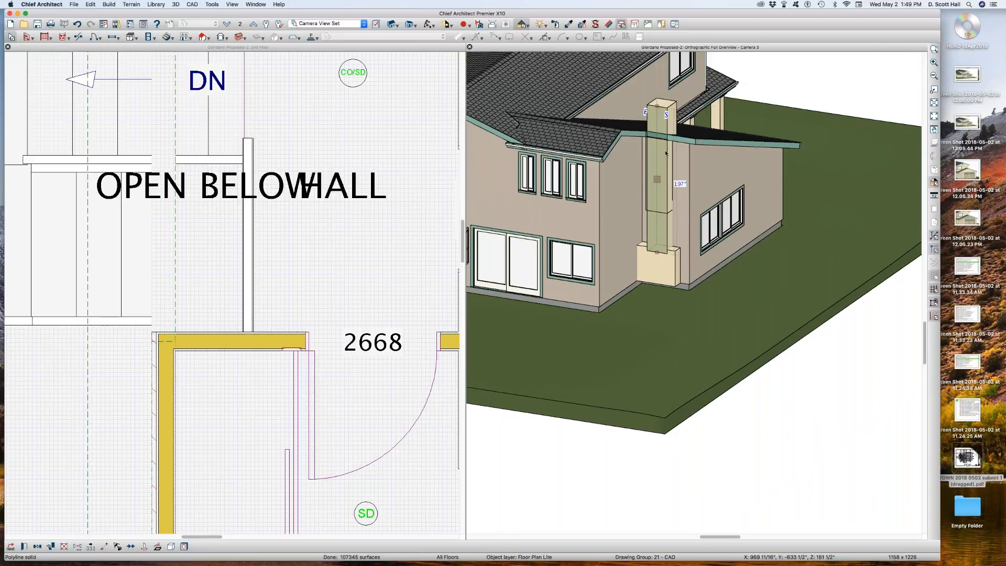
Reset the exterior surface material of all the second-floor chimney walls to Use Default.
{"action": "scroll", "coordinate": [338, 238], "scroll_direction": "down", "scroll_amount": 5}
{"action": "scroll", "coordinate": [126, 126], "scroll_direction": "up", "scroll_amount": 2}
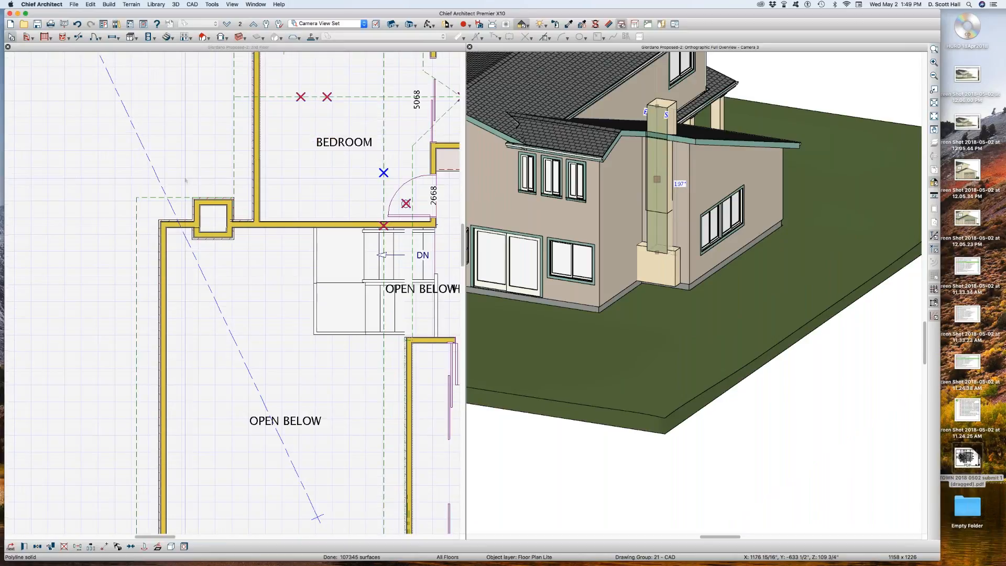
{"action": "left_click", "coordinate": [221, 245]}
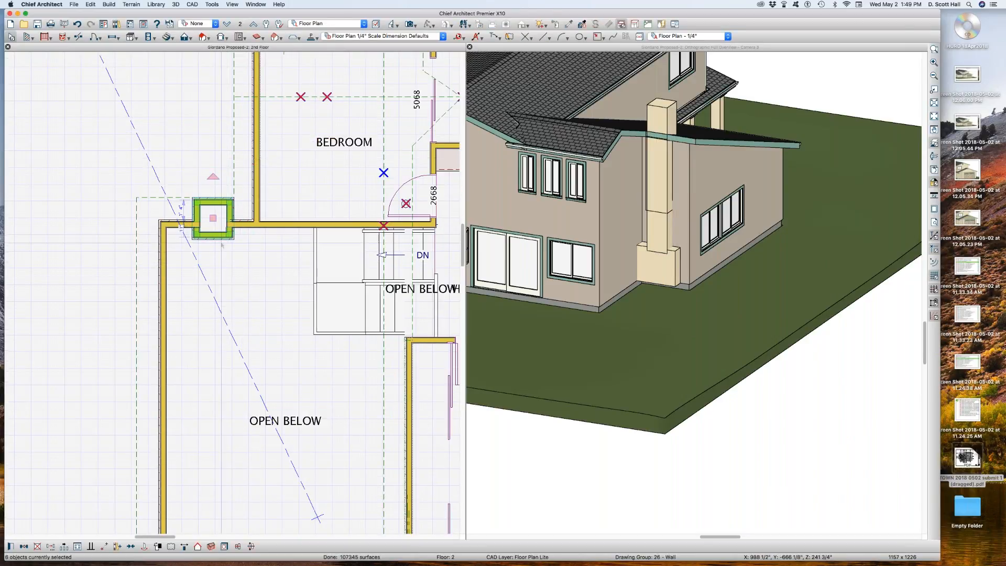
{"action": "key", "text": "super+e"}
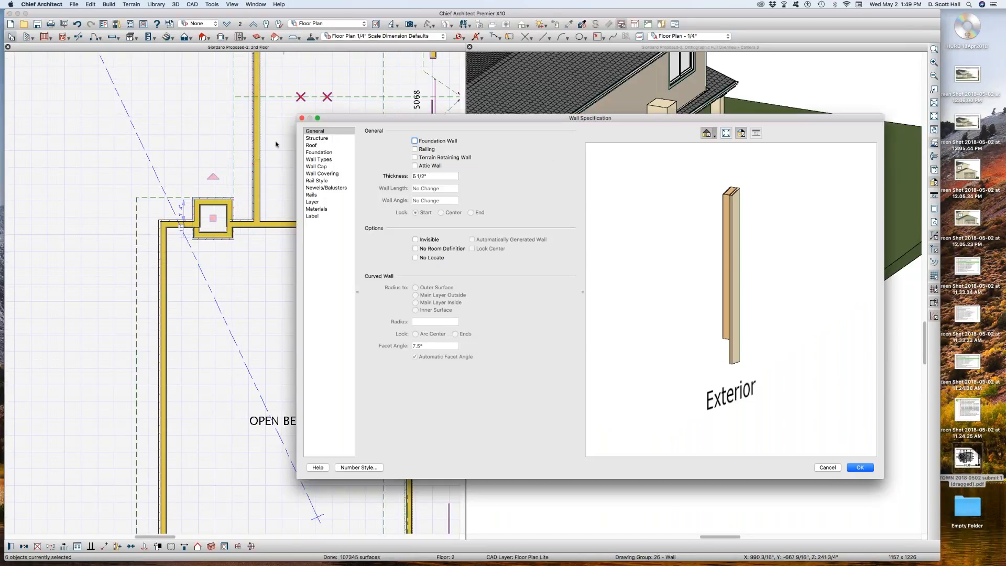
{"action": "left_click", "coordinate": [316, 209]}
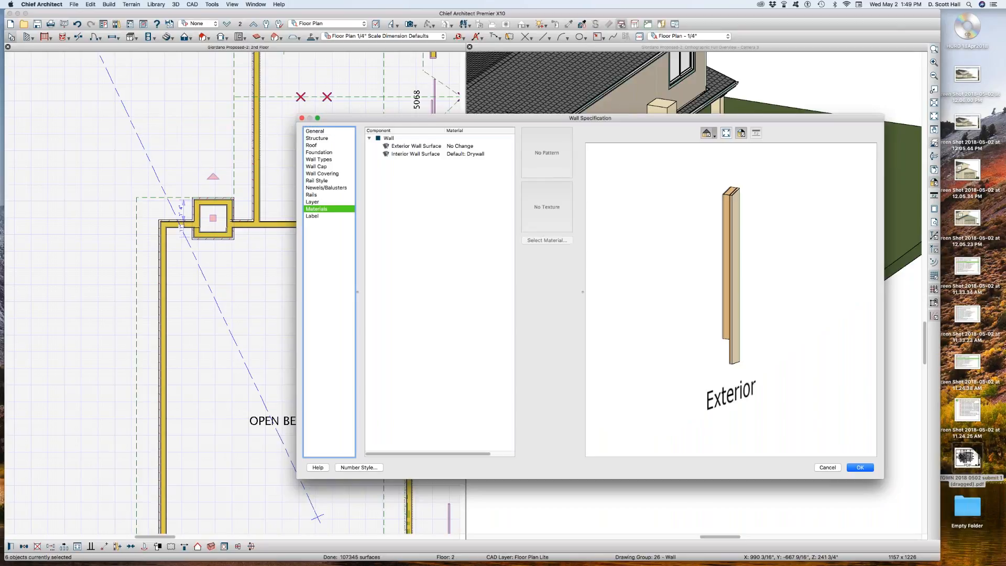
{"action": "left_click", "coordinate": [432, 147]}
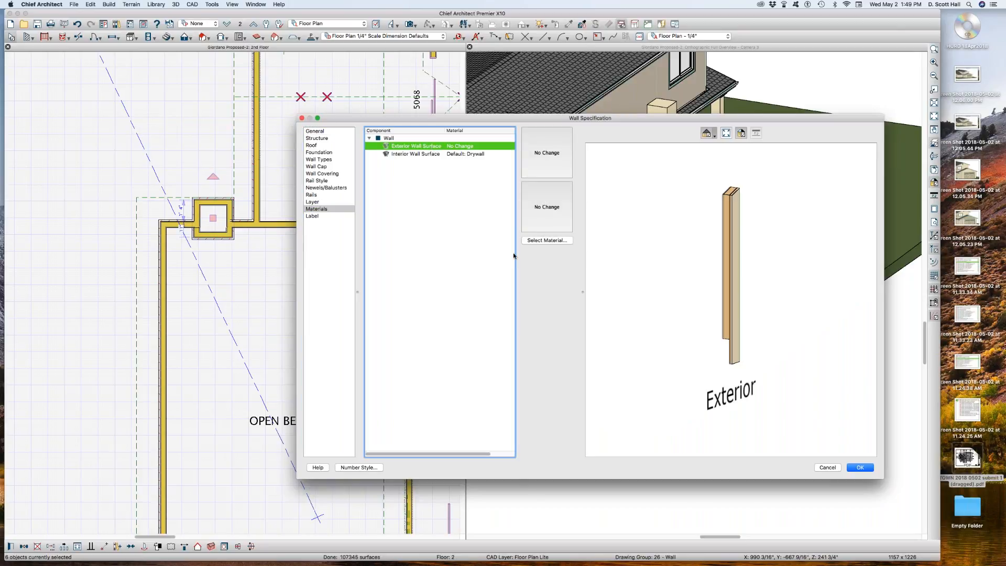
{"action": "left_click", "coordinate": [546, 240]}
{"action": "left_click", "coordinate": [608, 202]}
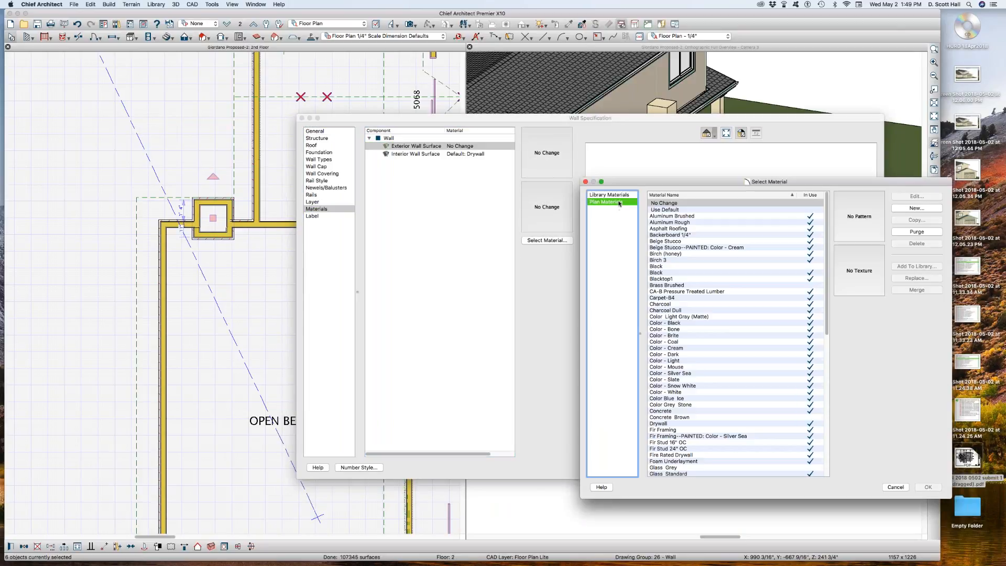
{"action": "left_click", "coordinate": [663, 210]}
{"action": "key", "text": "Return"}
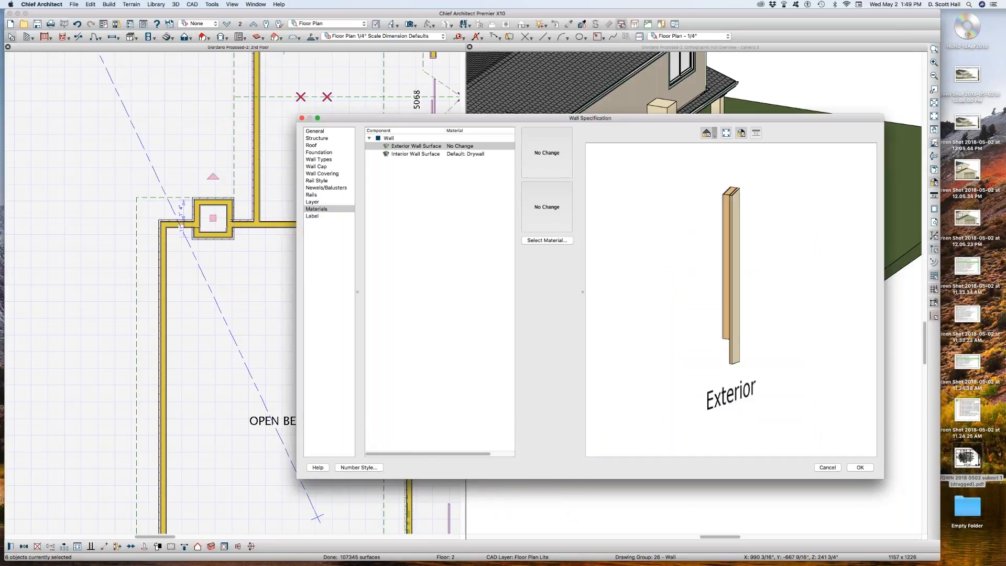
{"action": "key", "text": "Return"}
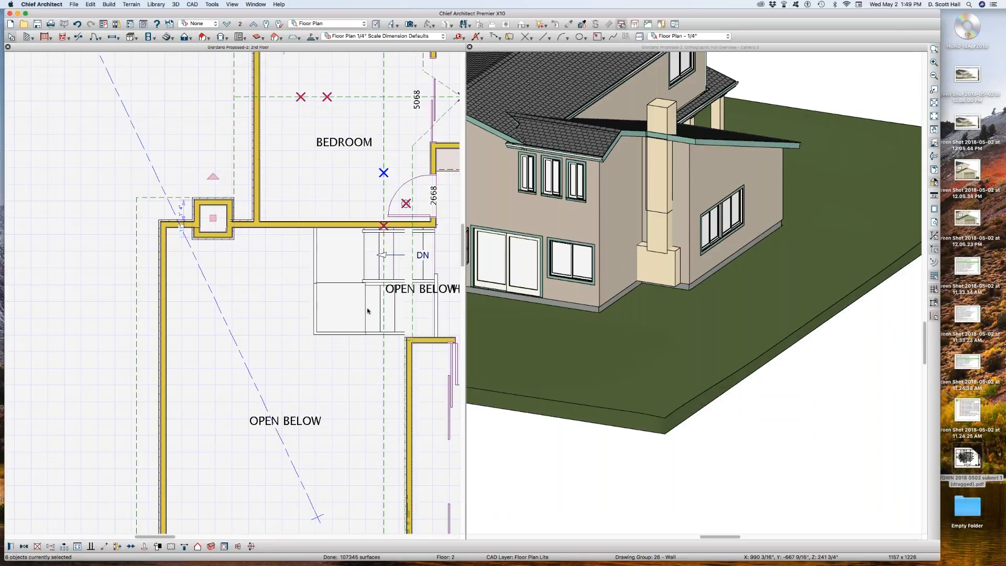
Check the chimney shaft and its junction with the roof edge in the 3D overview after the material reset.
{"action": "left_click", "coordinate": [649, 203]}
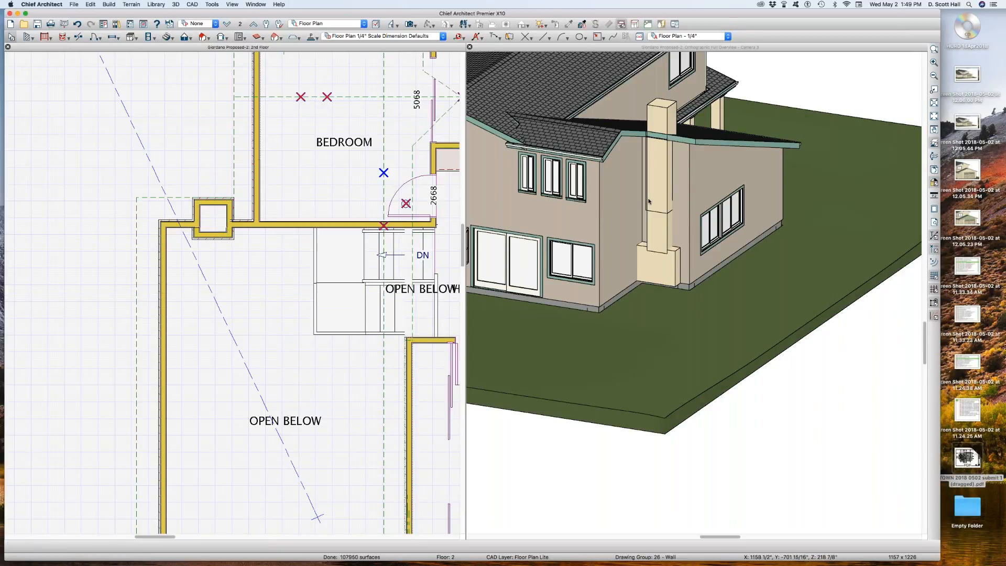
{"action": "scroll", "coordinate": [648, 200], "scroll_direction": "down", "scroll_amount": 2}
{"action": "key", "text": "Escape"}
{"action": "middle_click_drag", "start_coordinate": [664, 224], "coordinate": [757, 208]}
{"action": "scroll", "coordinate": [728, 208], "scroll_direction": "up", "scroll_amount": 5}
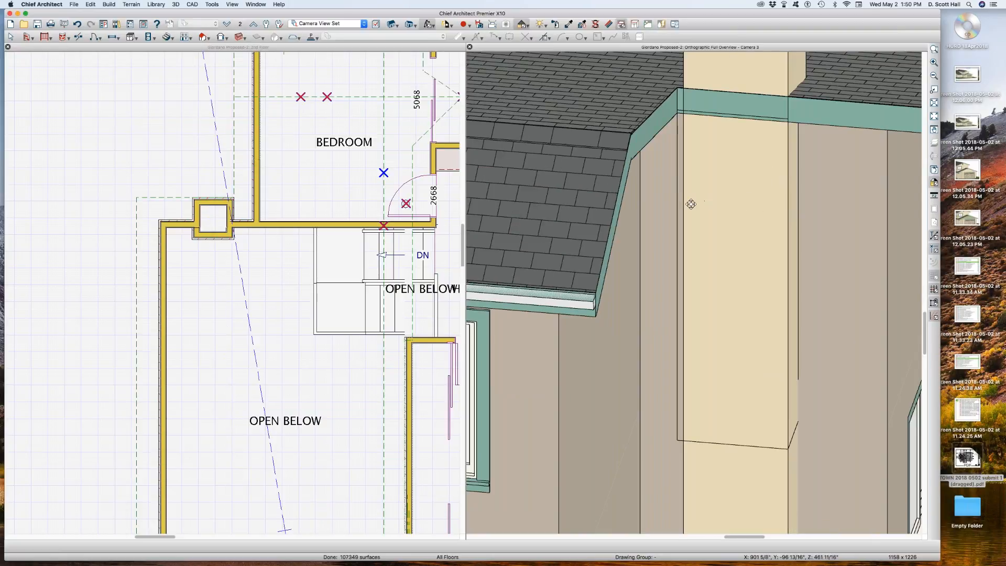
{"action": "key", "text": "space"}
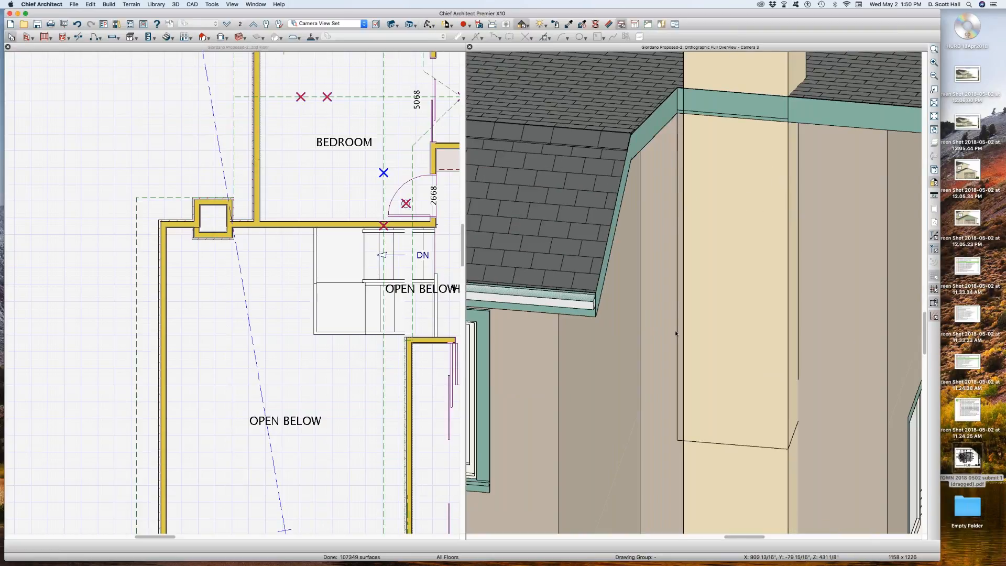
{"action": "scroll", "coordinate": [692, 228], "scroll_direction": "down", "scroll_amount": 1}
Extend the short chimney side-wall segment nearest the bedroom through the wall junction to merge with its upper segment.
{"action": "scroll", "coordinate": [223, 223], "scroll_direction": "up", "scroll_amount": 10}
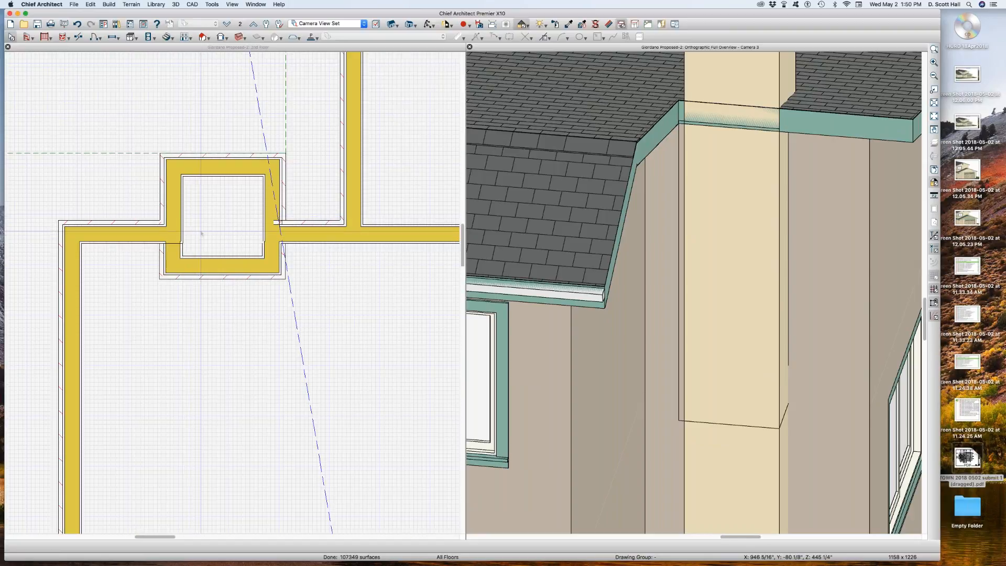
{"action": "left_click", "coordinate": [262, 196]}
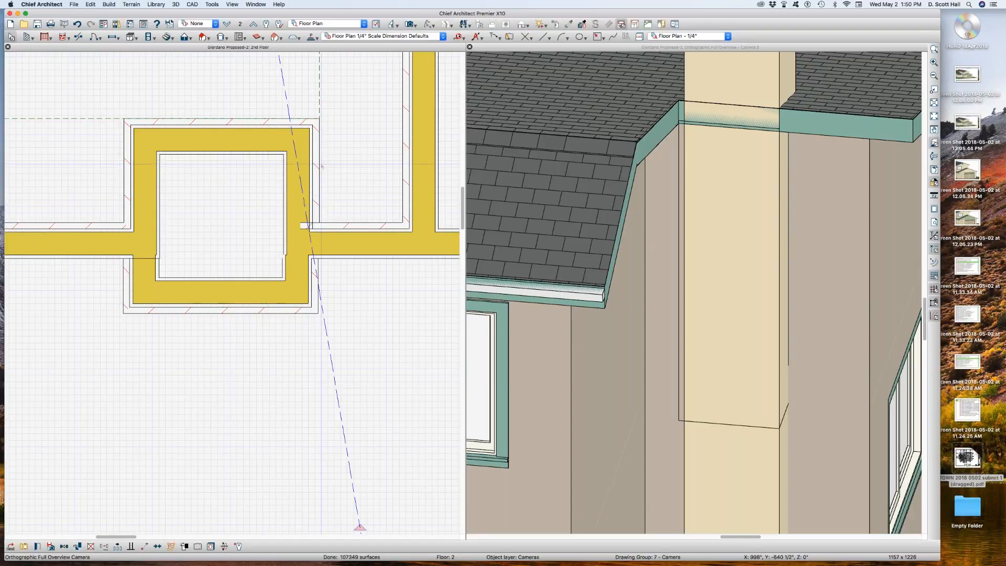
{"action": "left_click", "coordinate": [299, 277]}
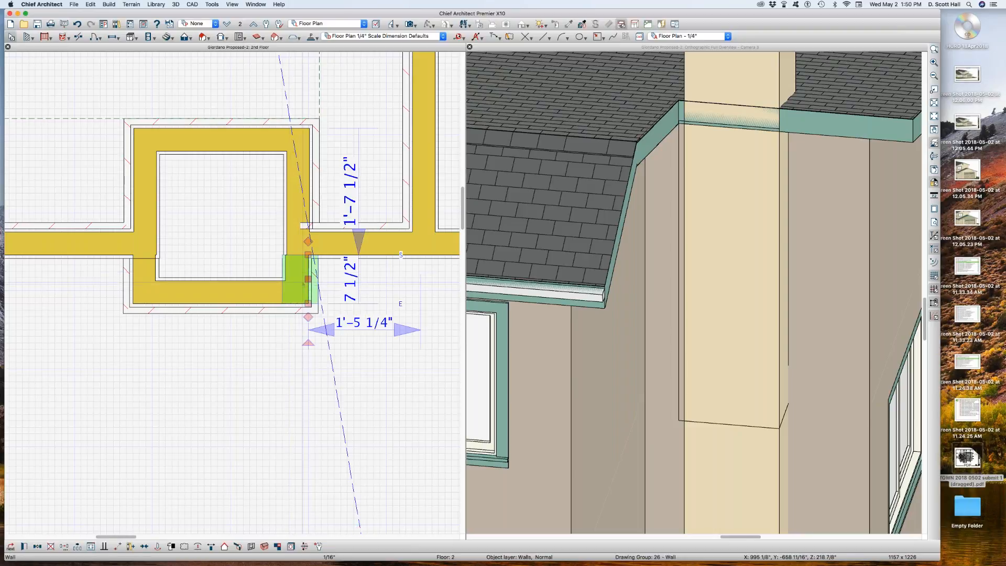
{"action": "left_click_drag", "start_coordinate": [308, 279], "coordinate": [311, 230]}
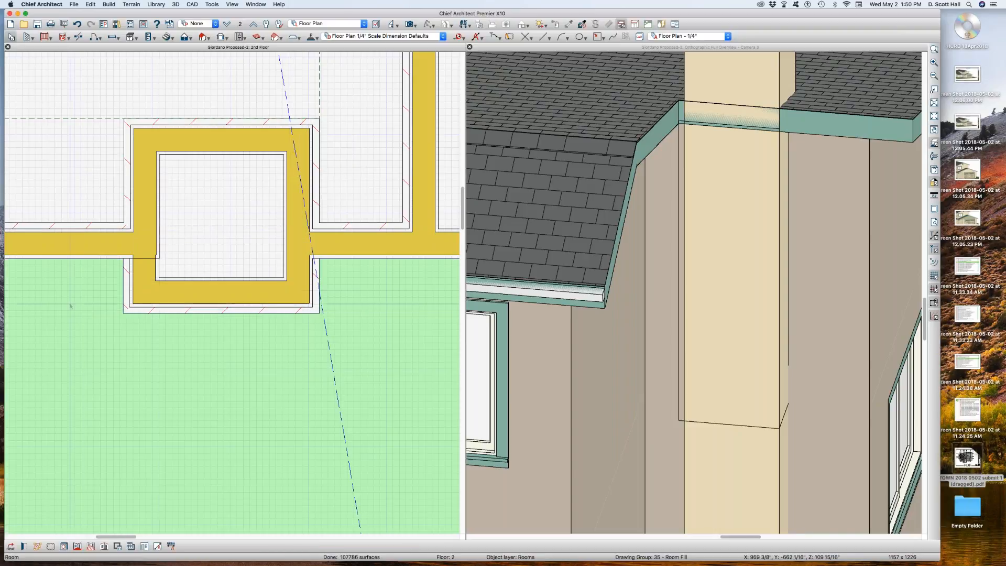
Extend the short segment of the opposite chimney side wall through its junction to merge with the upper segment.
{"action": "left_click", "coordinate": [145, 277]}
{"action": "scroll", "coordinate": [145, 277], "scroll_direction": "up", "scroll_amount": 4}
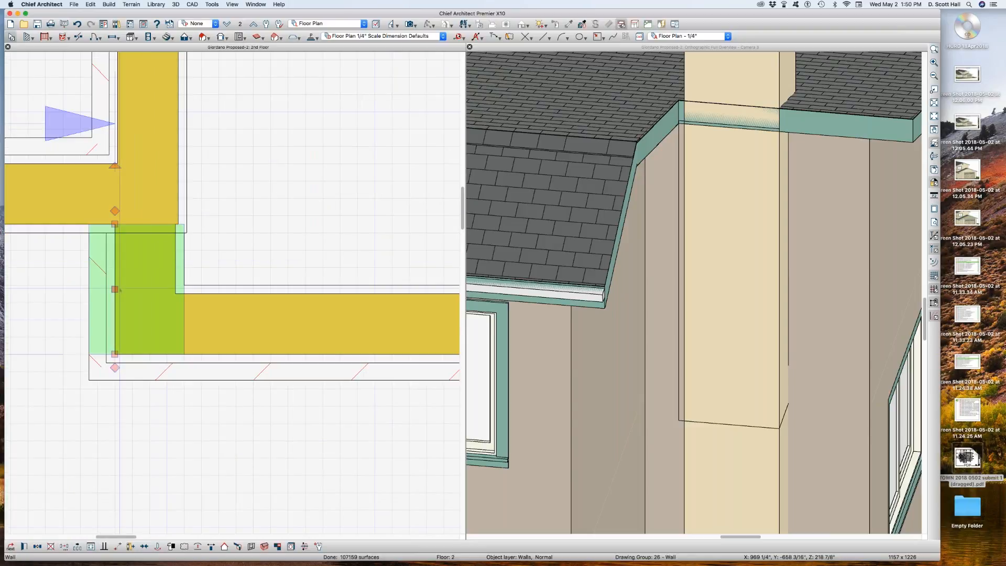
{"action": "left_click_drag", "start_coordinate": [114, 289], "coordinate": [119, 163]}
{"action": "scroll", "coordinate": [194, 252], "scroll_direction": "down", "scroll_amount": 7}
{"action": "key", "text": "Escape"}
{"action": "left_click", "coordinate": [147, 277]}
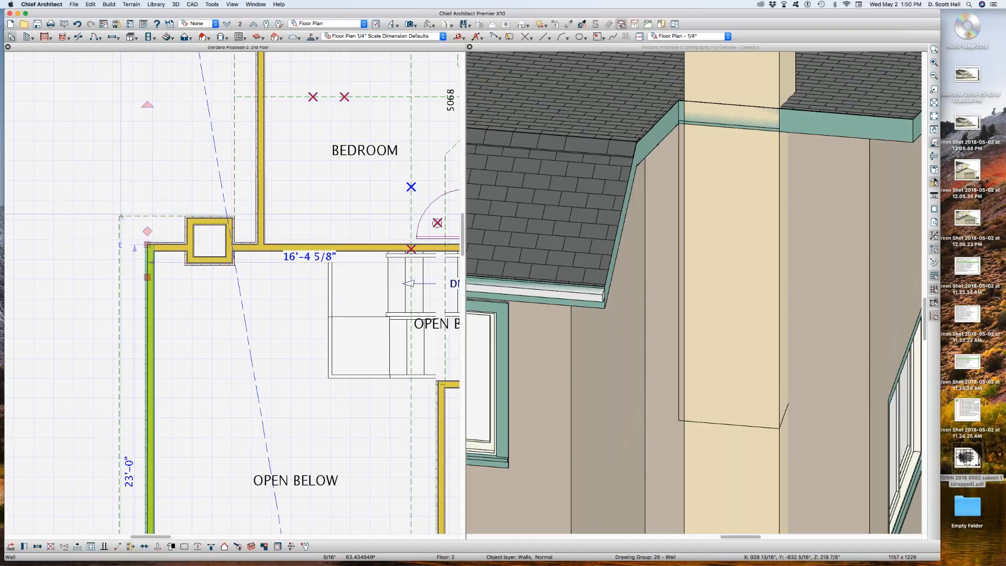
{"action": "scroll", "coordinate": [633, 262], "scroll_direction": "down", "scroll_amount": 4}
{"action": "left_click", "coordinate": [644, 271]}
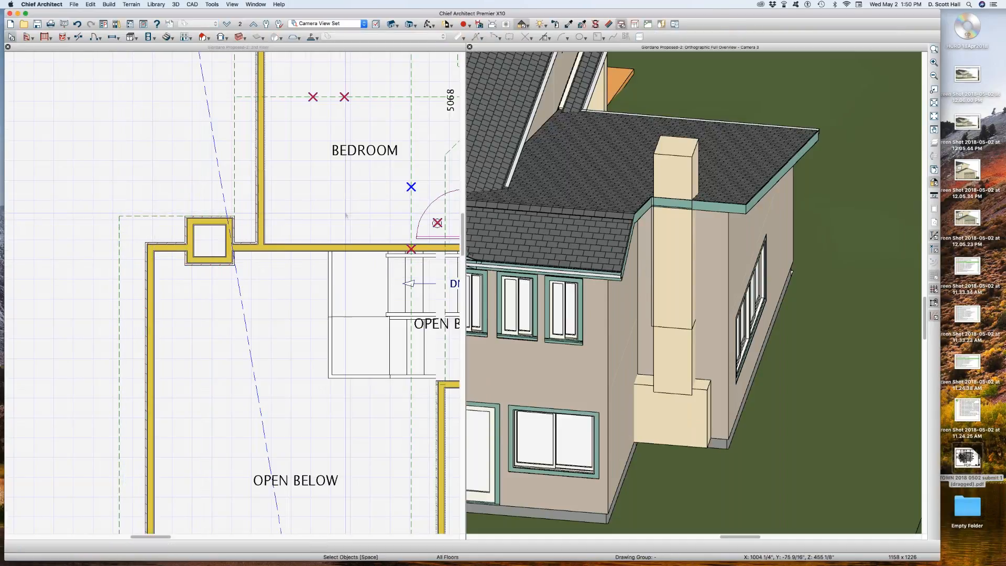
Select the four second-floor chimney walls together and review their wall specification, including structure, roof, foundation, wall type and layer settings.
{"action": "left_click", "coordinate": [235, 197]}
{"action": "scroll", "coordinate": [235, 198], "scroll_direction": "up", "scroll_amount": 3}
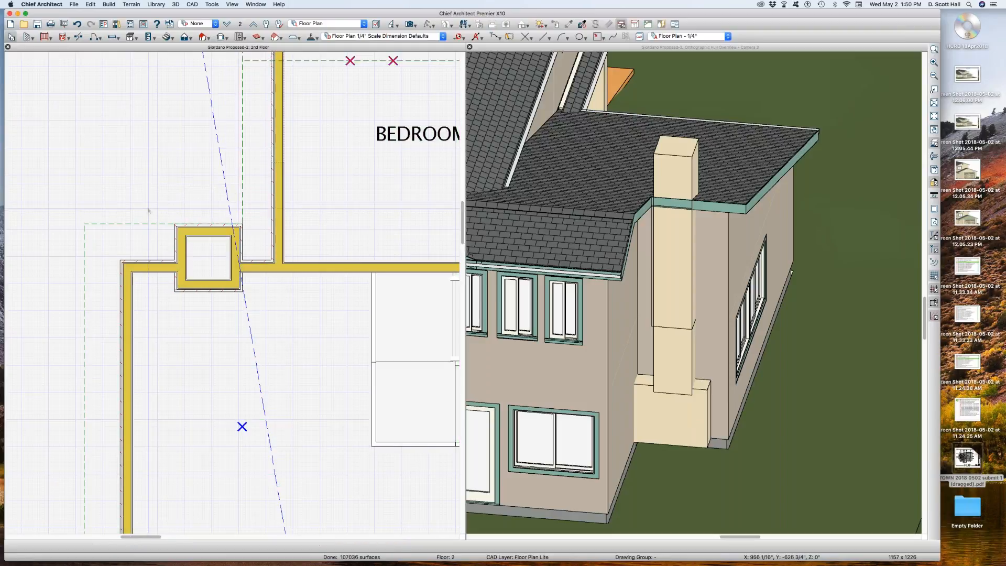
{"action": "left_click_drag", "start_coordinate": [137, 189], "coordinate": [263, 329]}
{"action": "key", "text": "super+e"}
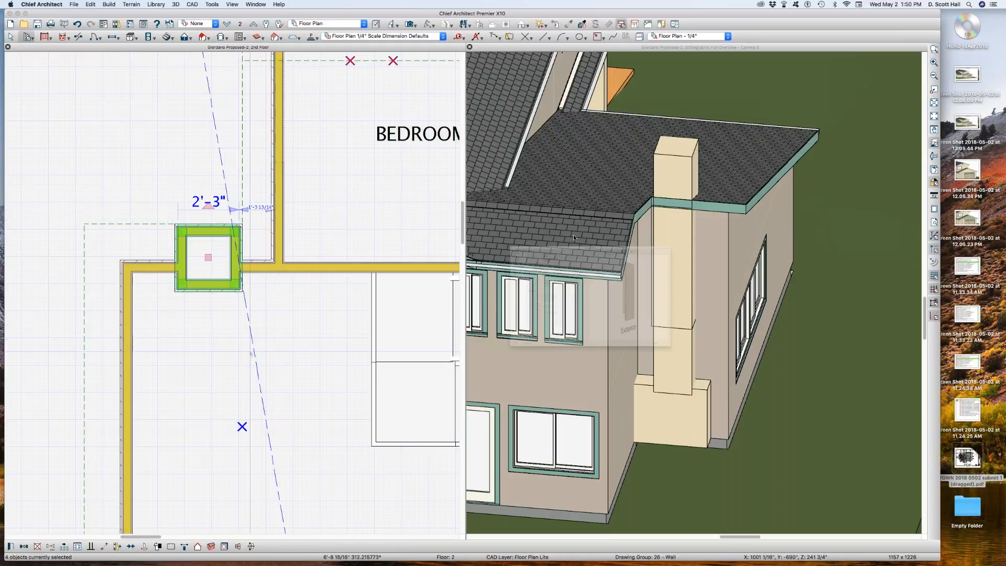
{"action": "left_click", "coordinate": [317, 139]}
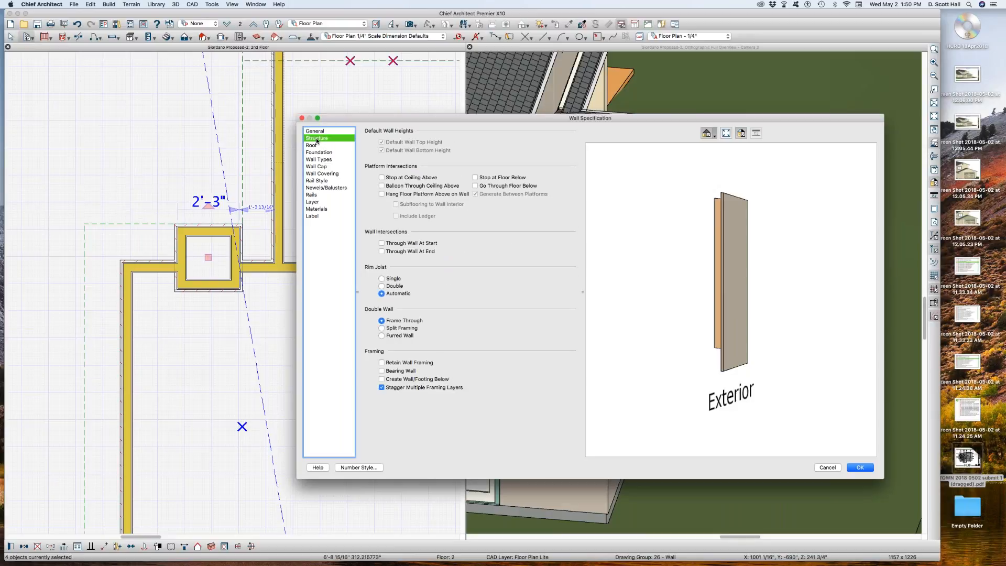
{"action": "left_click", "coordinate": [316, 131]}
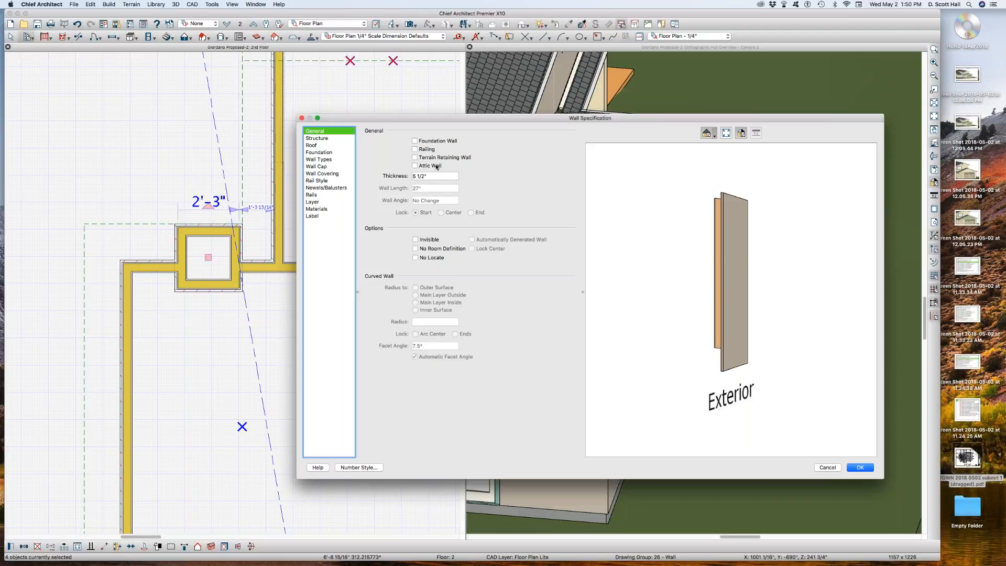
{"action": "left_click", "coordinate": [315, 139]}
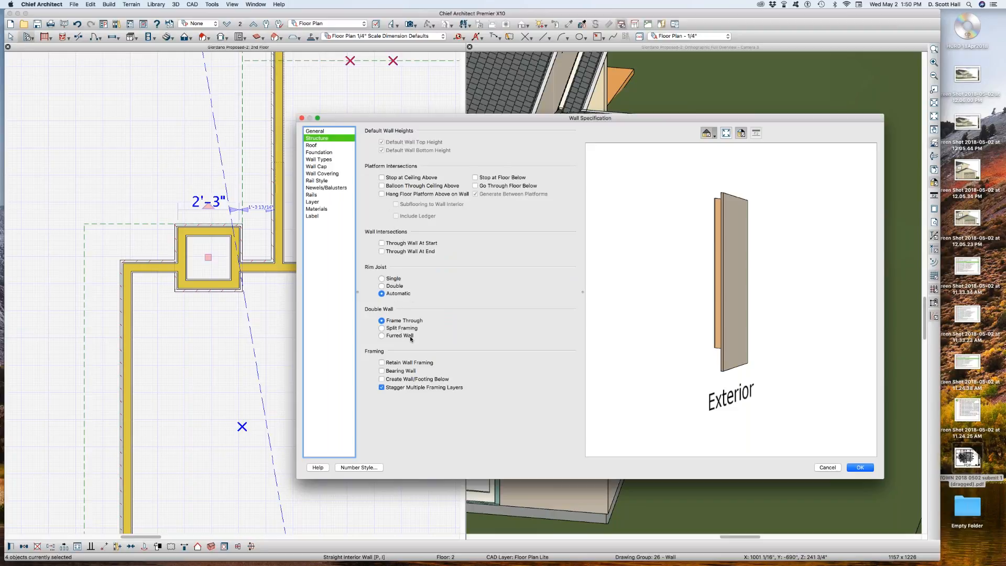
{"action": "left_click", "coordinate": [316, 146]}
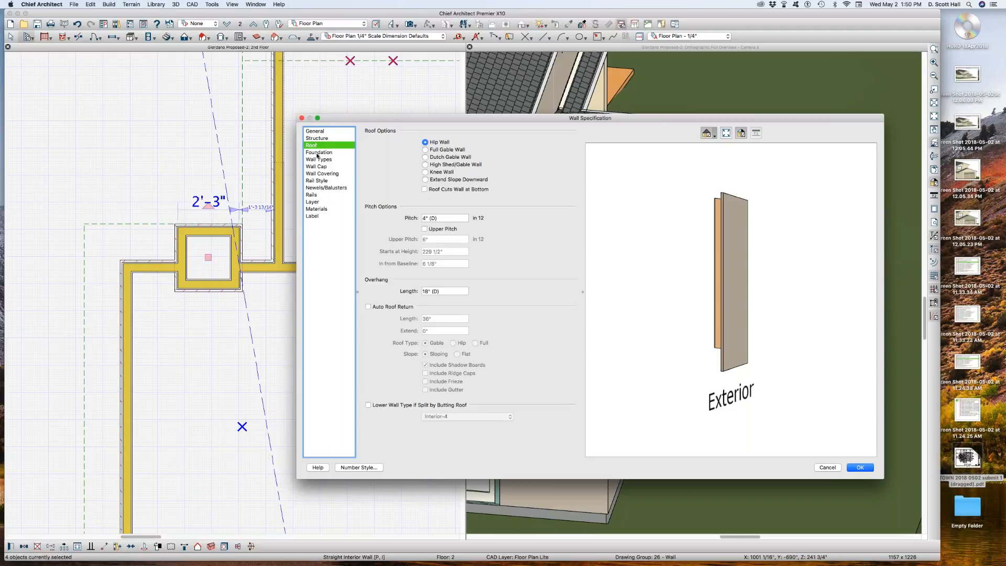
{"action": "left_click", "coordinate": [316, 153]}
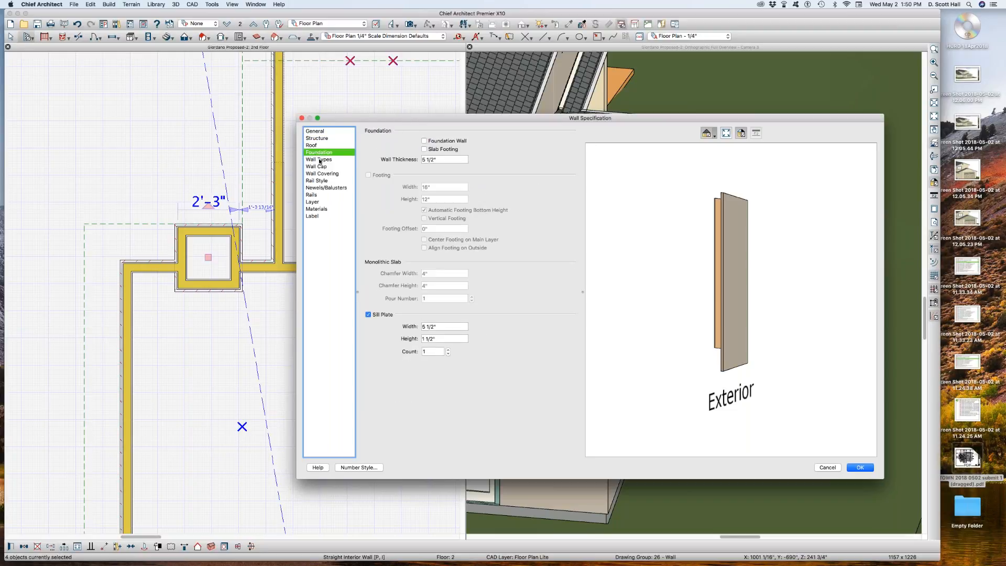
{"action": "left_click", "coordinate": [320, 160]}
{"action": "left_click", "coordinate": [320, 167]}
{"action": "left_click", "coordinate": [321, 175]}
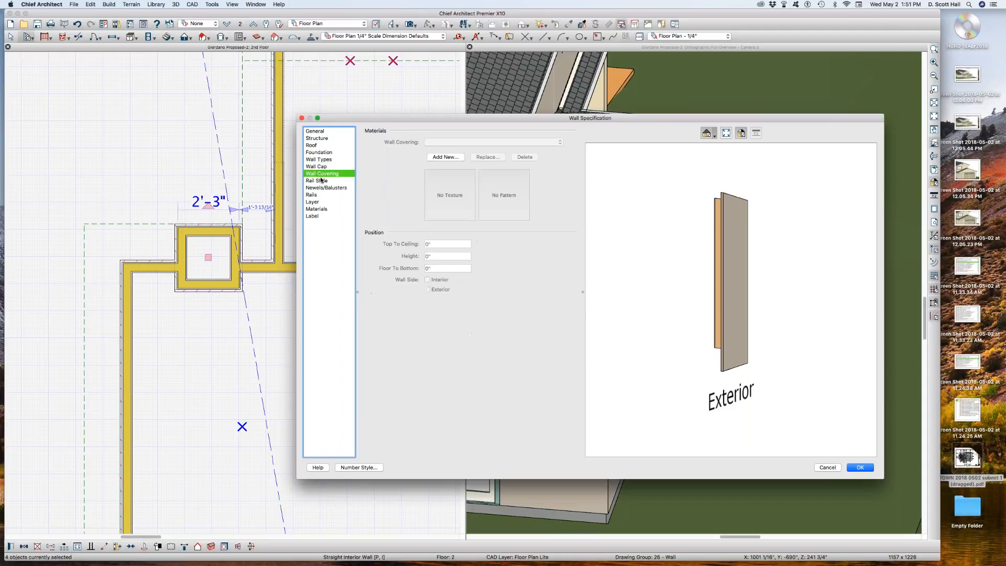
{"action": "left_click", "coordinate": [321, 181]}
{"action": "left_click", "coordinate": [326, 188]}
{"action": "left_click", "coordinate": [319, 195]}
{"action": "left_click", "coordinate": [314, 203]}
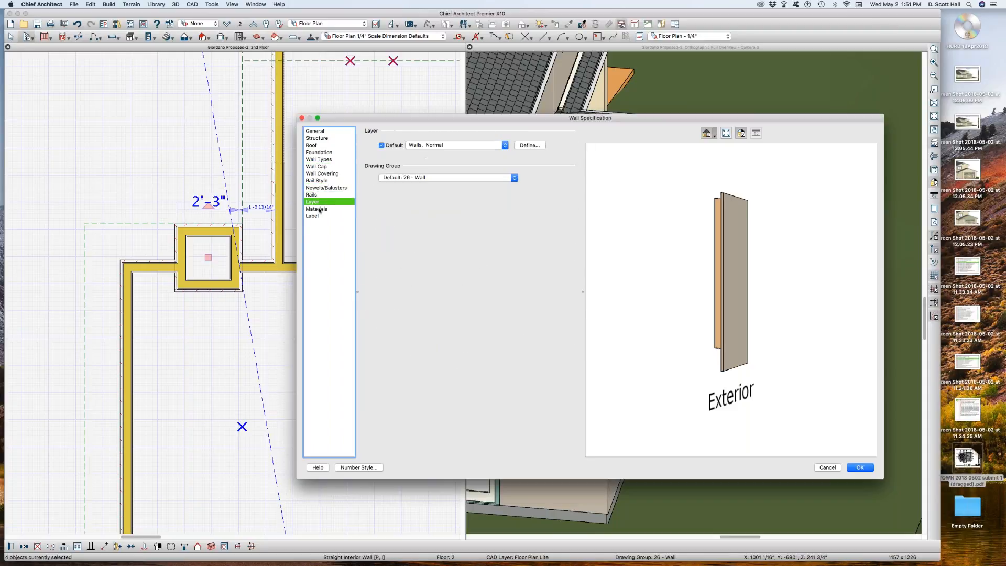
{"action": "left_click", "coordinate": [868, 470]}
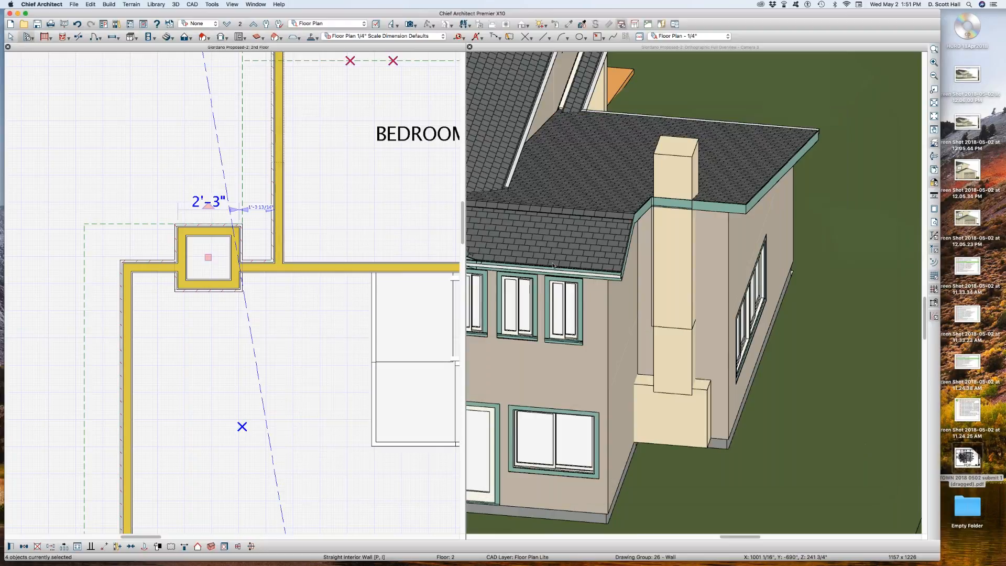
Inspect the polyline solid enclosing the chimney in the 3D overview, checking its thickness and elevations in its specification.
{"action": "left_click_drag", "start_coordinate": [636, 289], "coordinate": [661, 278]}
{"action": "scroll", "coordinate": [650, 264], "scroll_direction": "down", "scroll_amount": 5}
{"action": "key", "text": "space"}
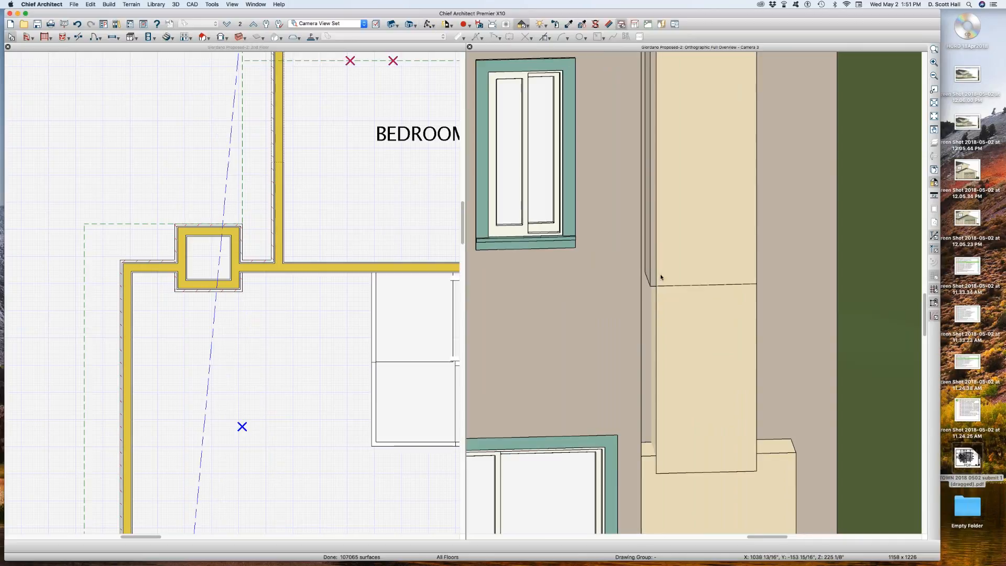
{"action": "scroll", "coordinate": [652, 265], "scroll_direction": "down", "scroll_amount": 1}
{"action": "left_click", "coordinate": [677, 241]}
{"action": "left_click", "coordinate": [680, 229]}
{"action": "left_click", "coordinate": [681, 228]}
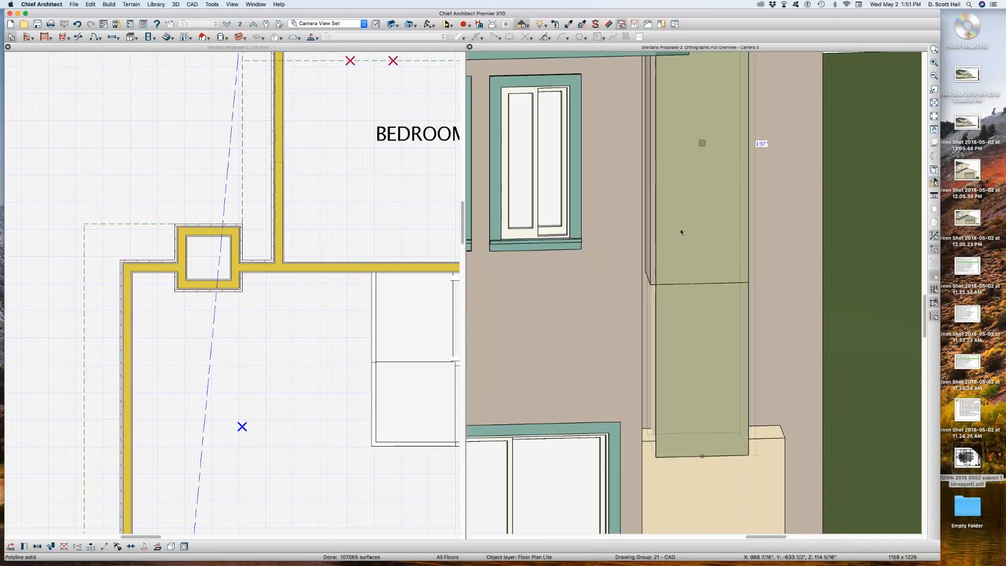
{"action": "scroll", "coordinate": [648, 285], "scroll_direction": "down", "scroll_amount": 3}
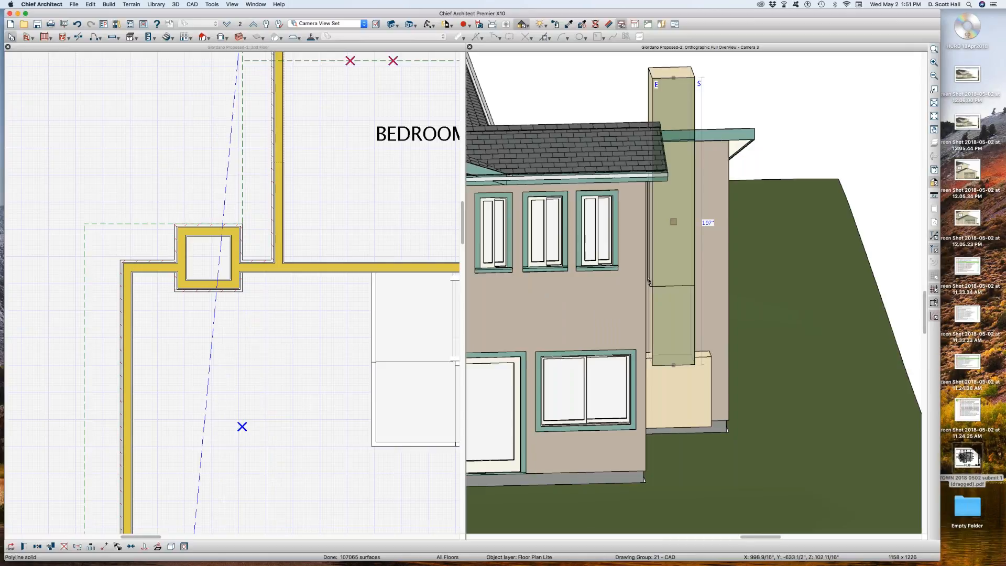
{"action": "double_click", "coordinate": [650, 280]}
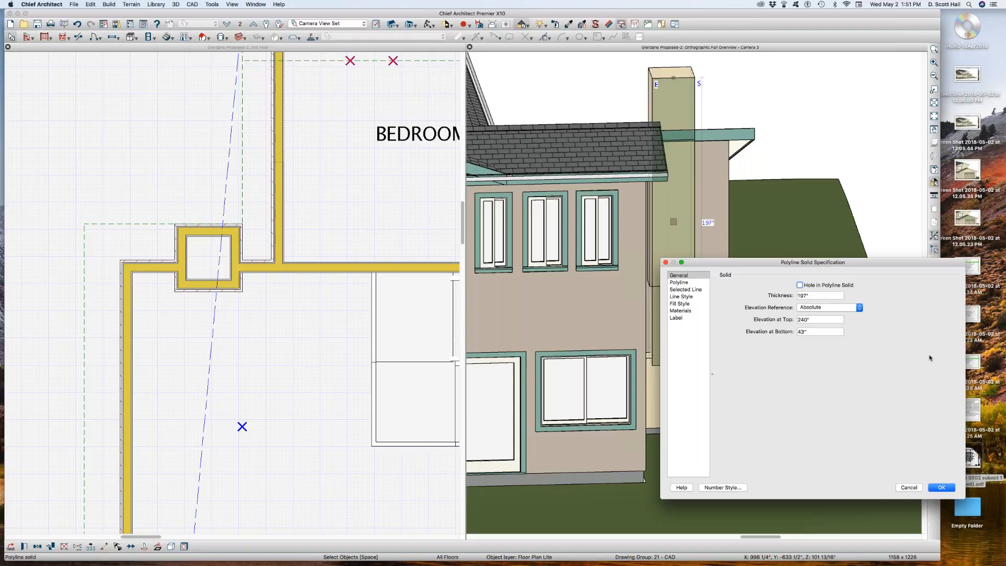
{"action": "left_click", "coordinate": [908, 487]}
Delete the chimney's polyline solid to view the walls behind it, and undo the deletion.
{"action": "key", "text": "Delete"}
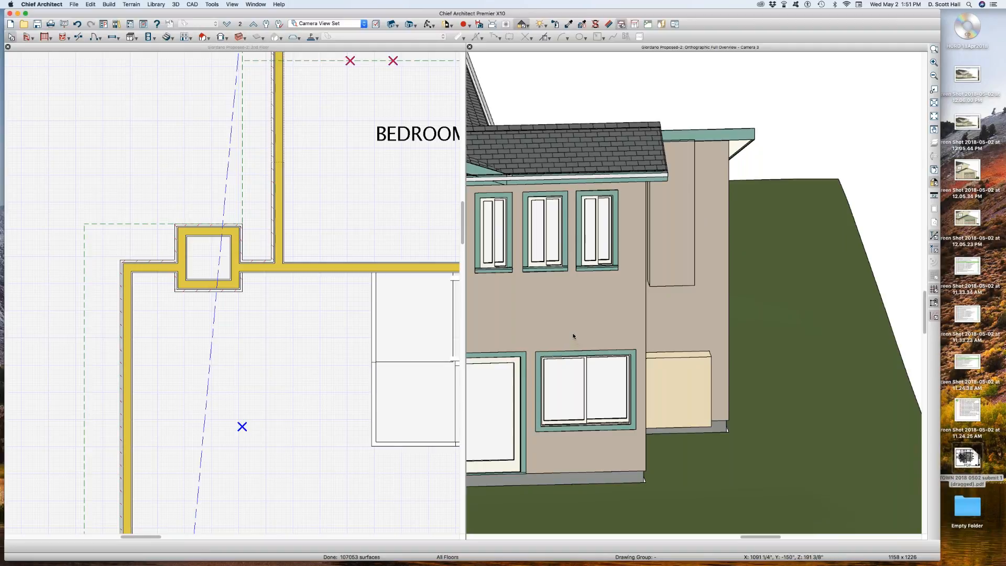
{"action": "key", "text": "super+z"}
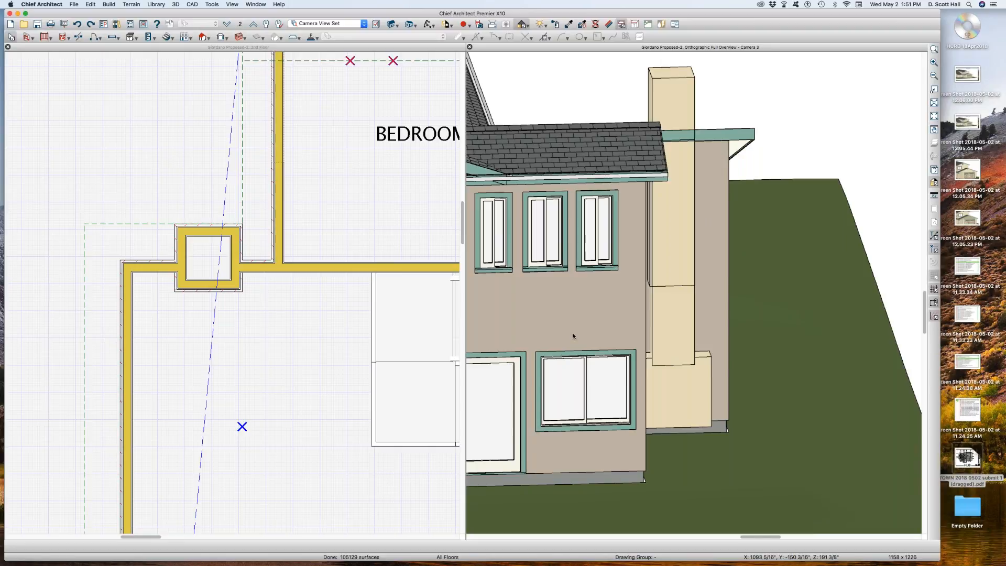
Copy the four second-floor chimney walls and paste them in the same position on the first floor at the living-room fireplace.
{"action": "left_click", "coordinate": [247, 336]}
{"action": "left_click_drag", "start_coordinate": [170, 207], "coordinate": [227, 307]}
{"action": "key", "text": "l"}
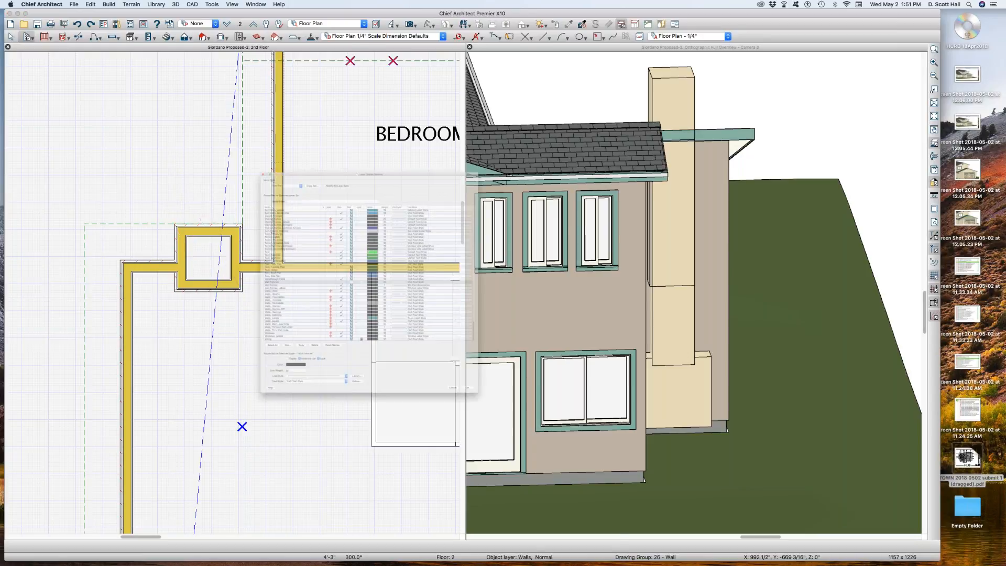
{"action": "left_click", "coordinate": [548, 514]}
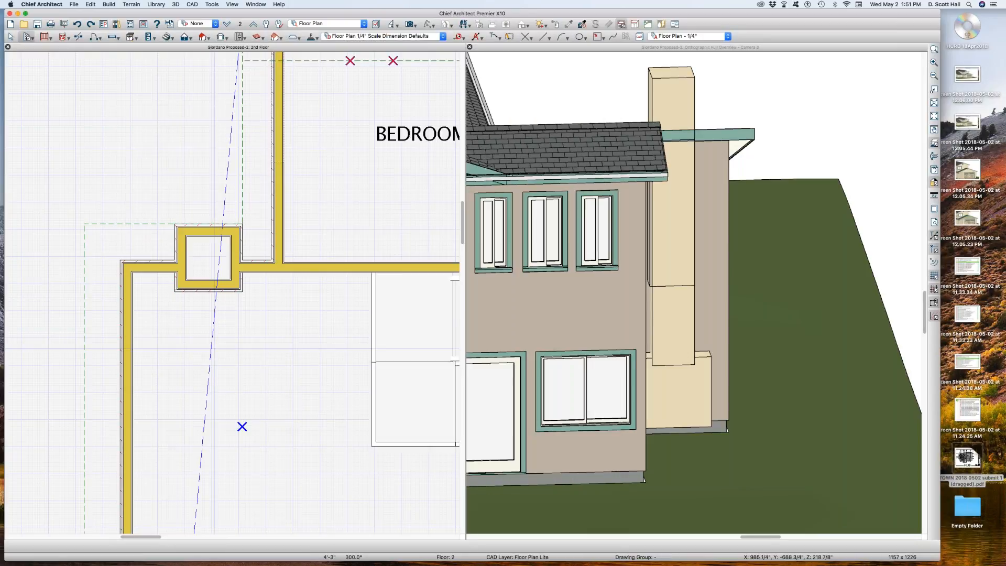
{"action": "left_click_drag", "start_coordinate": [150, 191], "coordinate": [248, 313]}
{"action": "key", "text": "Page_Down"}
{"action": "left_click", "coordinate": [232, 322]}
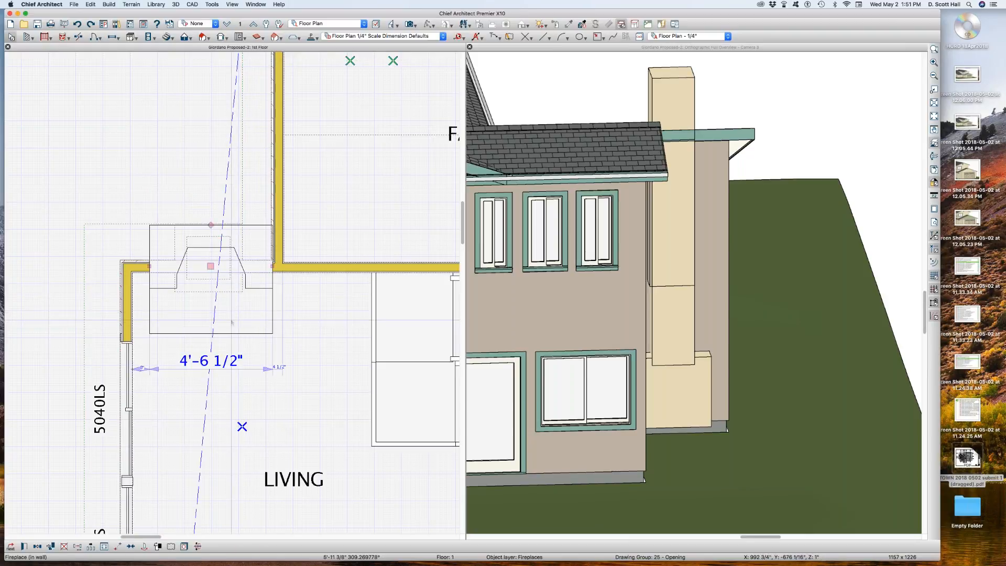
{"action": "key", "text": "alt+super+v"}
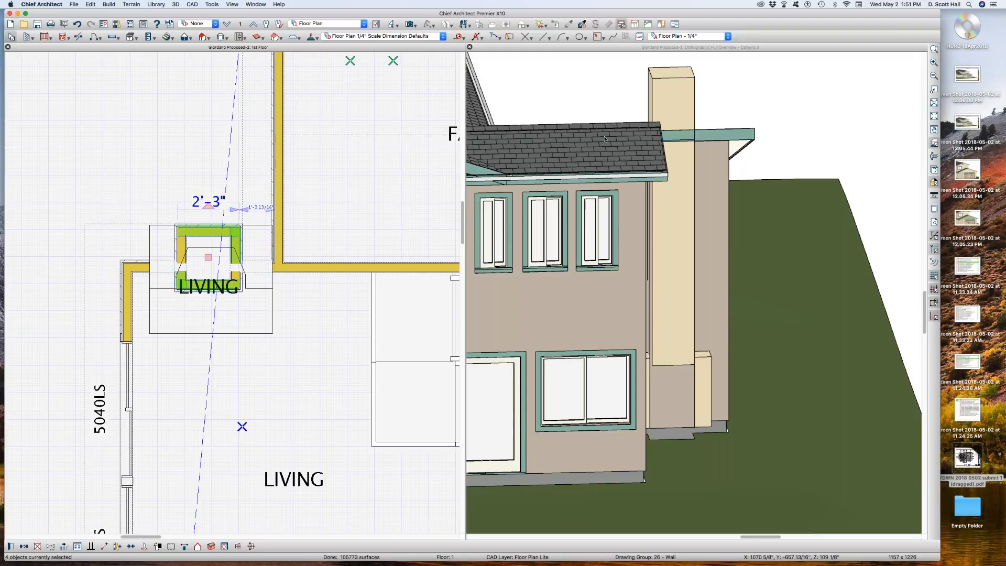
Move the chimney's polyline solid 88" along X, away from the house, and check the exposed chimney walls in 3D.
{"action": "left_click", "coordinate": [671, 103]}
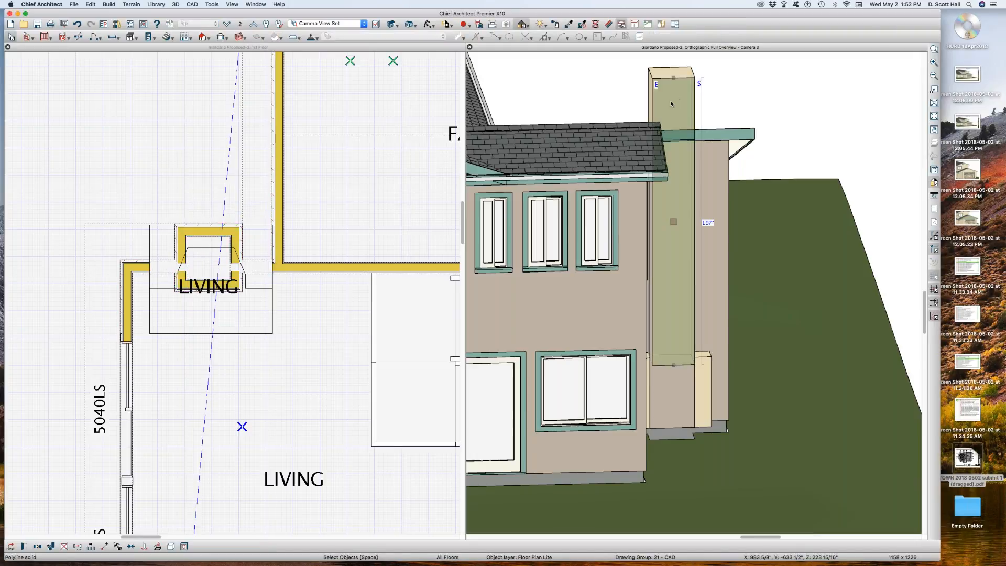
{"action": "left_click_drag", "start_coordinate": [673, 221], "coordinate": [802, 213]}
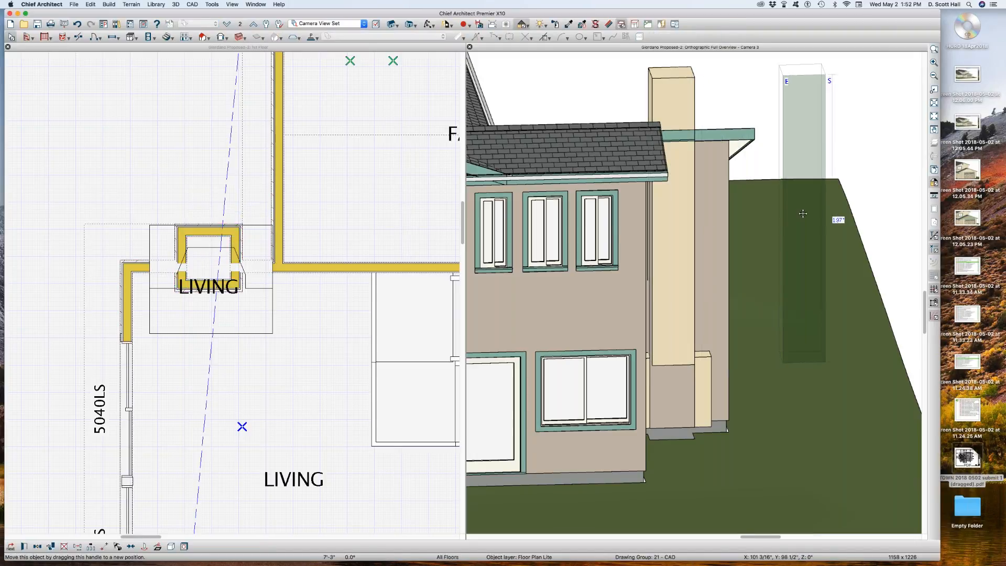
{"action": "key", "text": "Tab"}
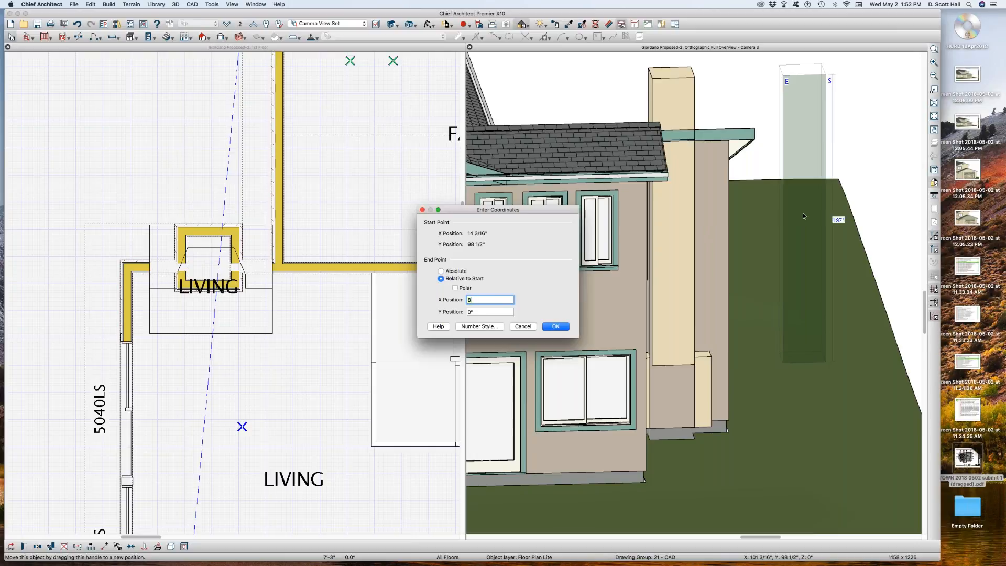
{"action": "type", "text": "88\""}
{"action": "left_click", "coordinate": [554, 326]}
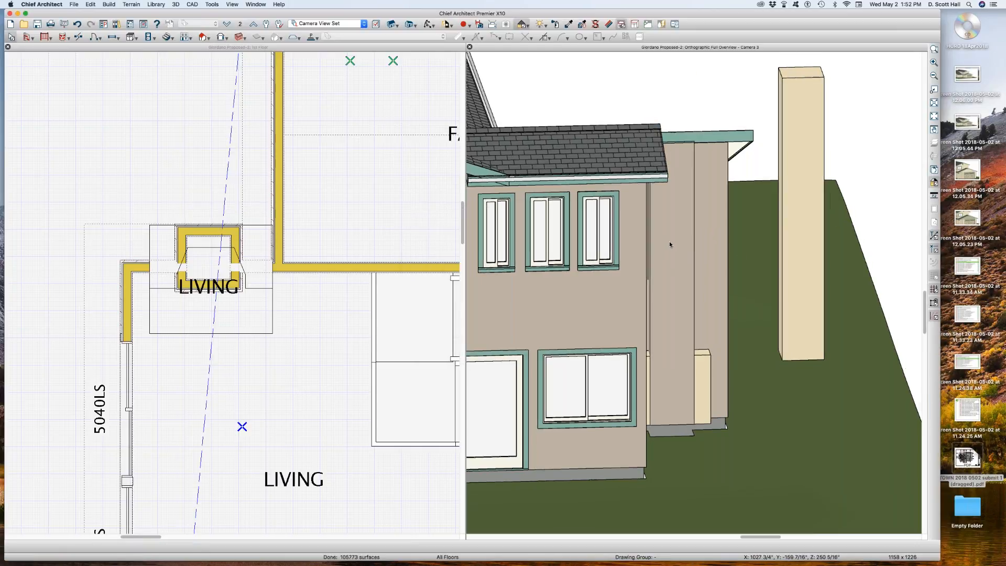
{"action": "left_click", "coordinate": [751, 303]}
{"action": "middle_click_drag", "start_coordinate": [767, 333], "coordinate": [715, 329]}
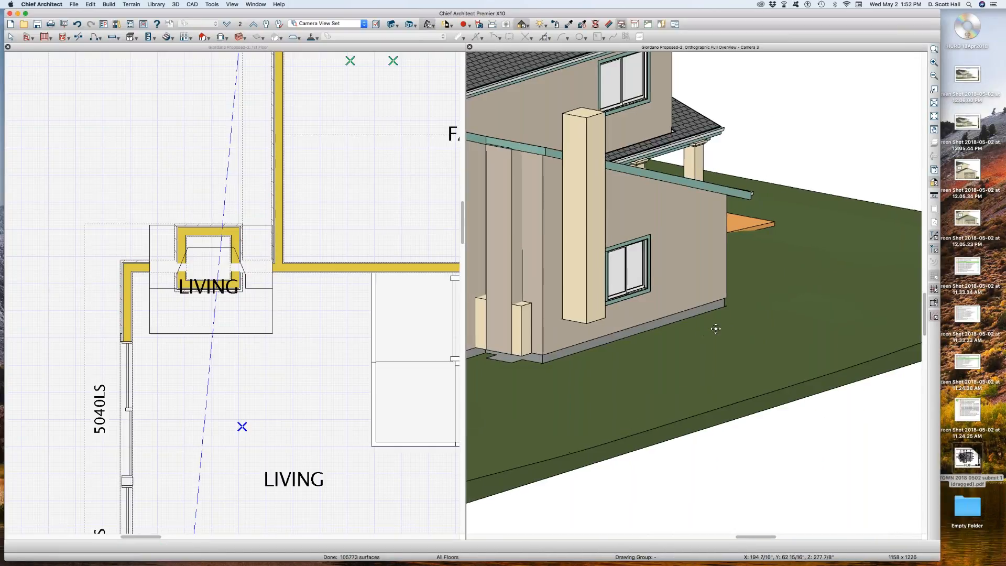
{"action": "scroll", "coordinate": [715, 328], "scroll_direction": "down", "scroll_amount": 2}
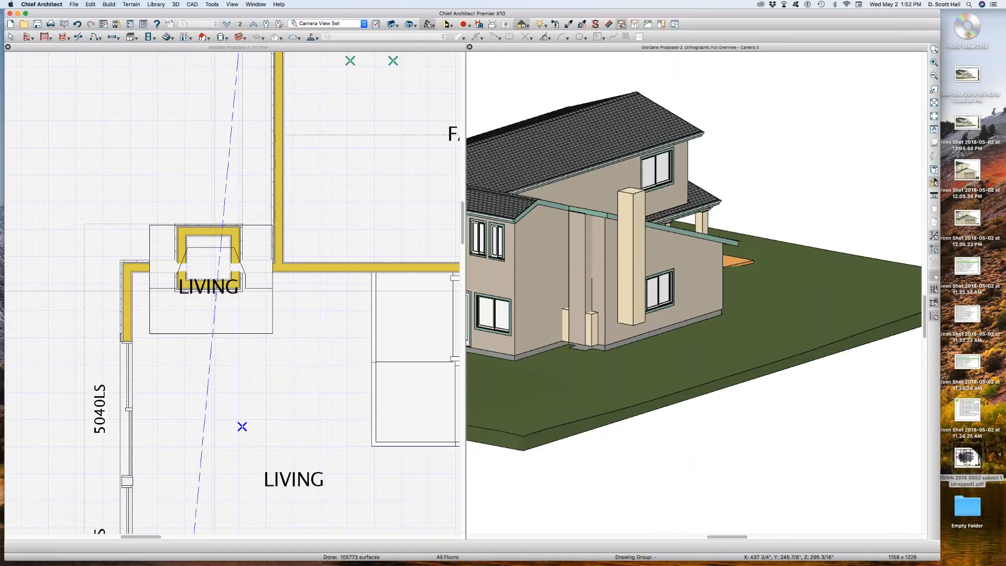
Break the second-floor roof plane's edge at the chimney corner and pull the segment in about 2'-6" to cut the roof around the chimney.
{"action": "scroll", "coordinate": [89, 270], "scroll_direction": "up", "scroll_amount": 2}
{"action": "left_click", "coordinate": [138, 214]}
{"action": "key", "text": "Page_Down"}
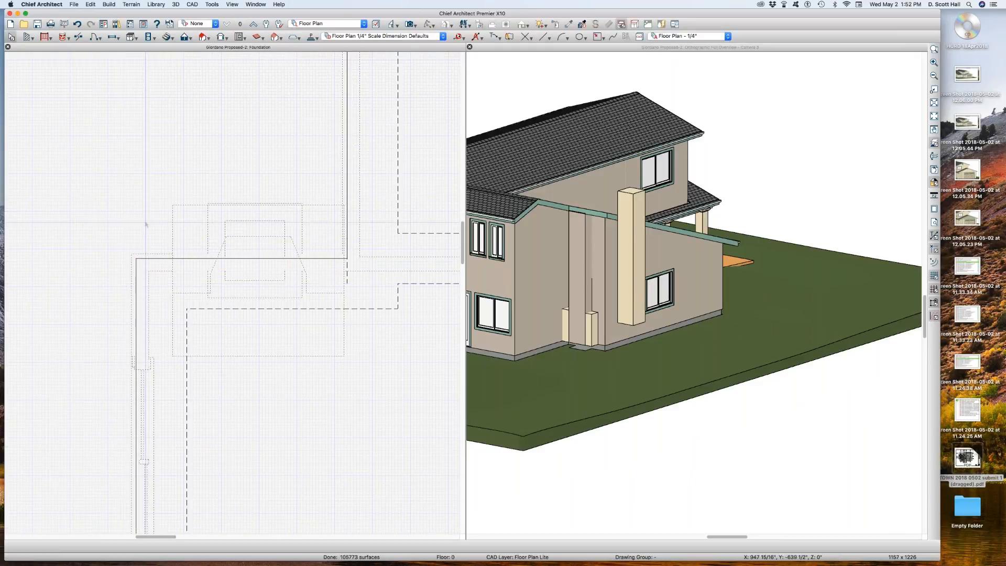
{"action": "key", "text": "Page_Up"}
{"action": "key", "text": "Page_Up"}
{"action": "left_click", "coordinate": [303, 485]}
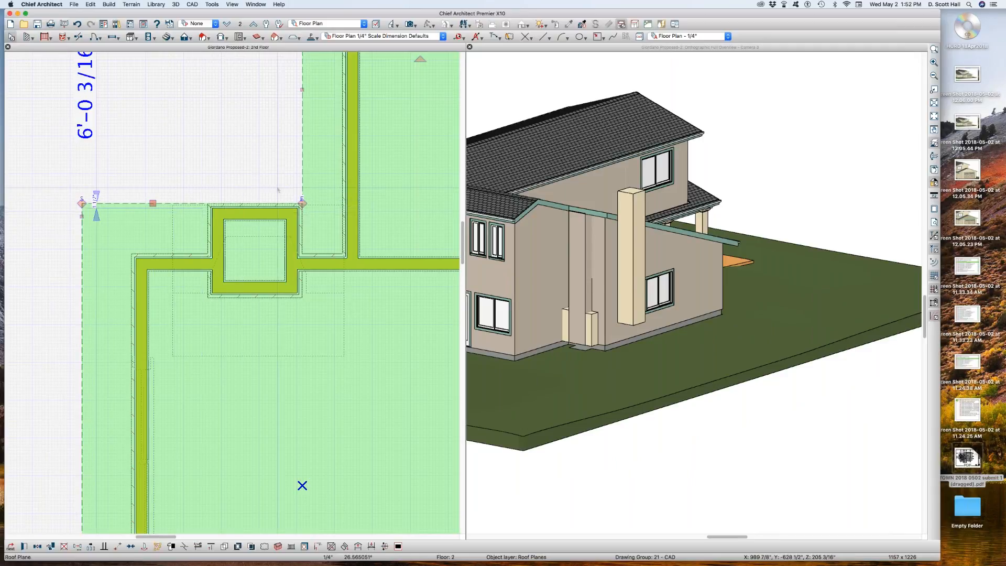
{"action": "key", "text": "3"}
{"action": "left_click", "coordinate": [208, 203]}
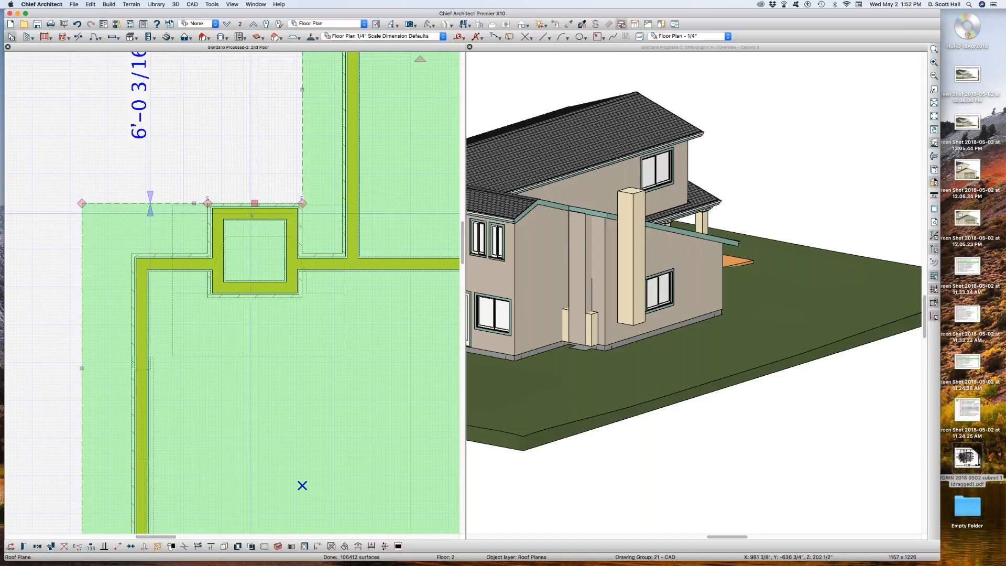
{"action": "left_click", "coordinate": [255, 296]}
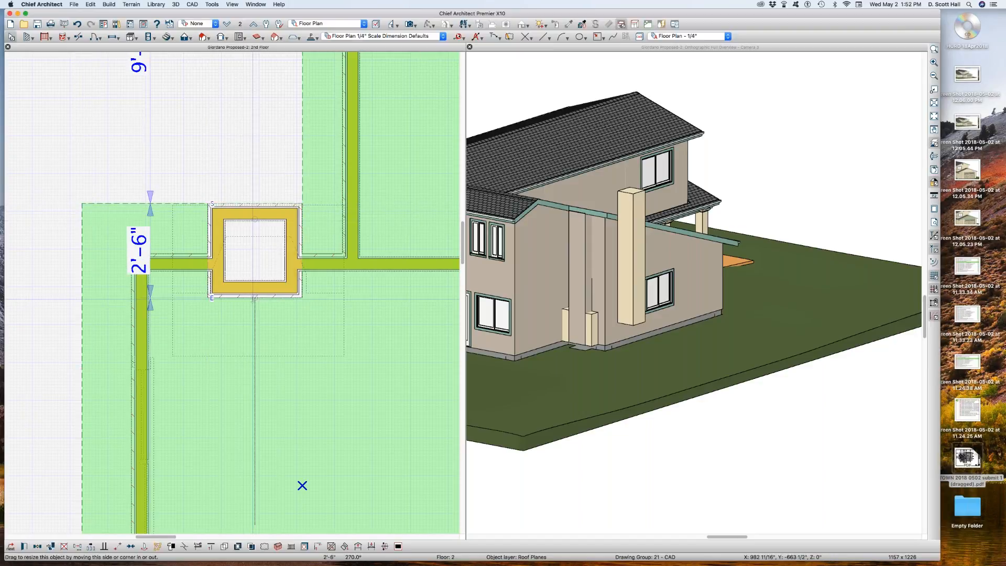
{"action": "left_click_drag", "start_coordinate": [254, 299], "coordinate": [254, 297]}
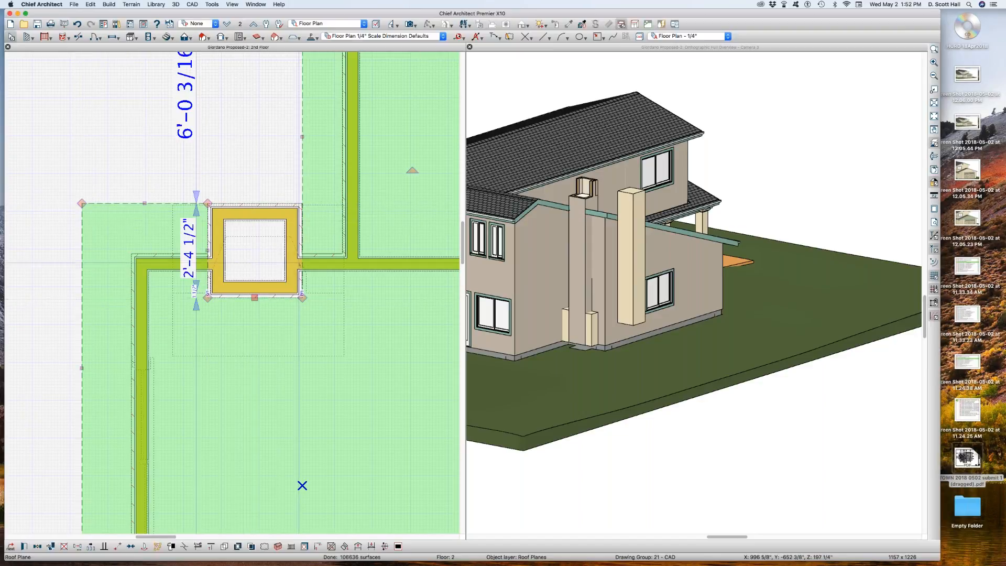
Widen the roof plane's chimney cutout by moving its side edge slightly past the chimney wall toward the bedroom.
{"action": "scroll", "coordinate": [300, 265], "scroll_direction": "up", "scroll_amount": 1}
{"action": "scroll", "coordinate": [303, 262], "scroll_direction": "up", "scroll_amount": 2}
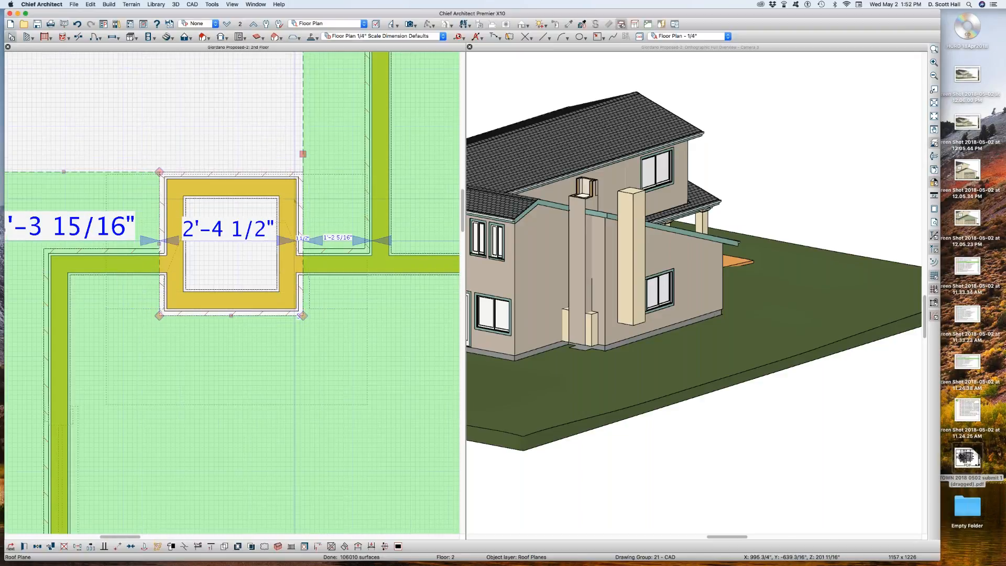
{"action": "mouse_move", "coordinate": [301, 188]}
{"action": "left_mouse_down"}
{"action": "mouse_move", "coordinate": [302, 173]}
{"action": "mouse_move", "coordinate": [314, 187]}
{"action": "left_mouse_up"}
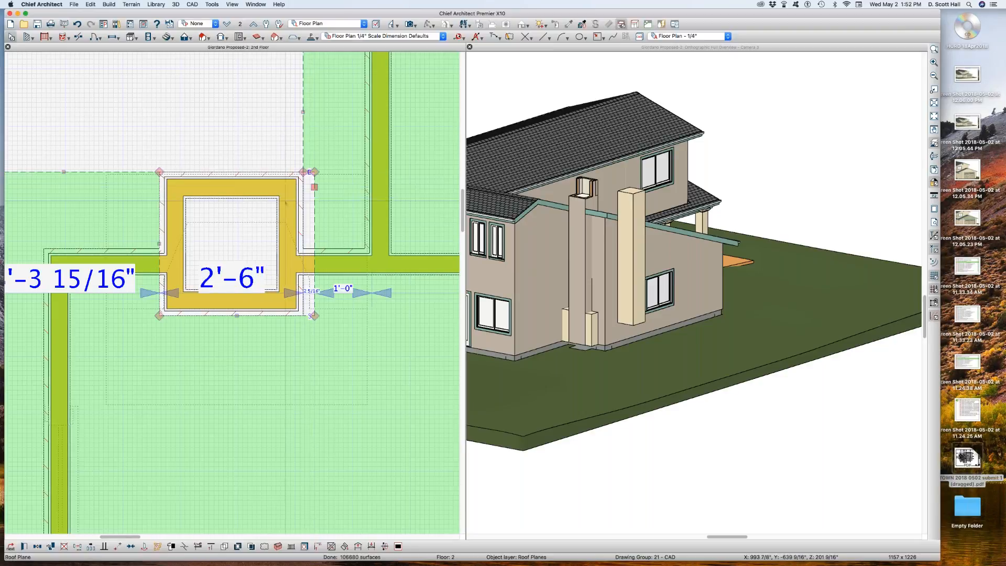
{"action": "key", "text": "Escape"}
Set the ceiling elevation of the second-floor chimney room to 300" in its room specification.
{"action": "left_click", "coordinate": [238, 247]}
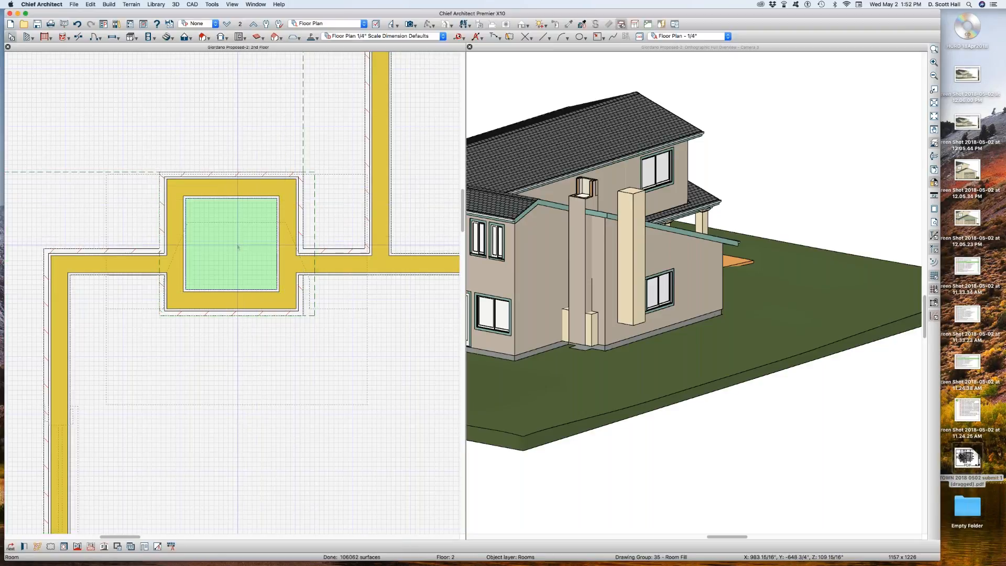
{"action": "double_click", "coordinate": [238, 247]}
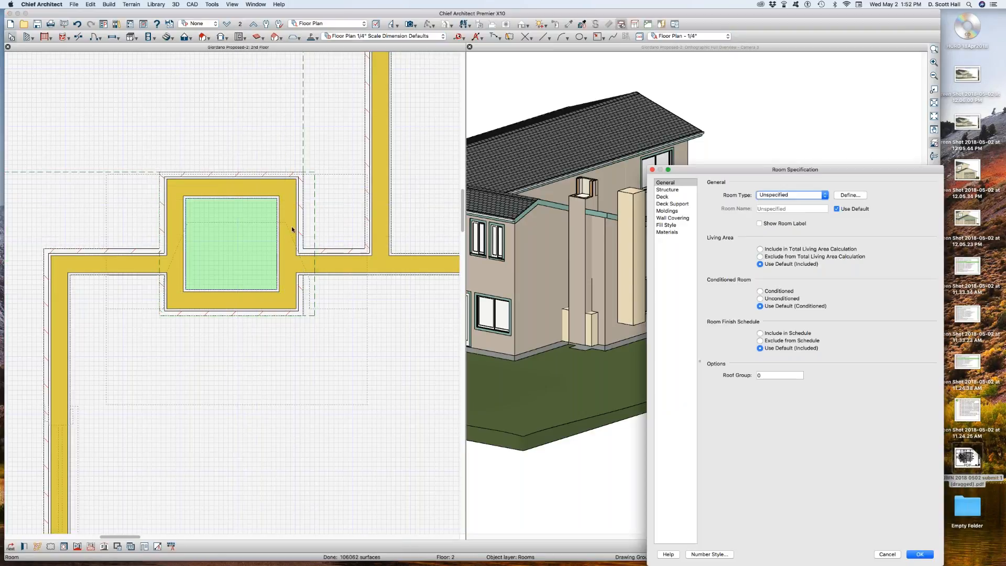
{"action": "left_click", "coordinate": [666, 189]}
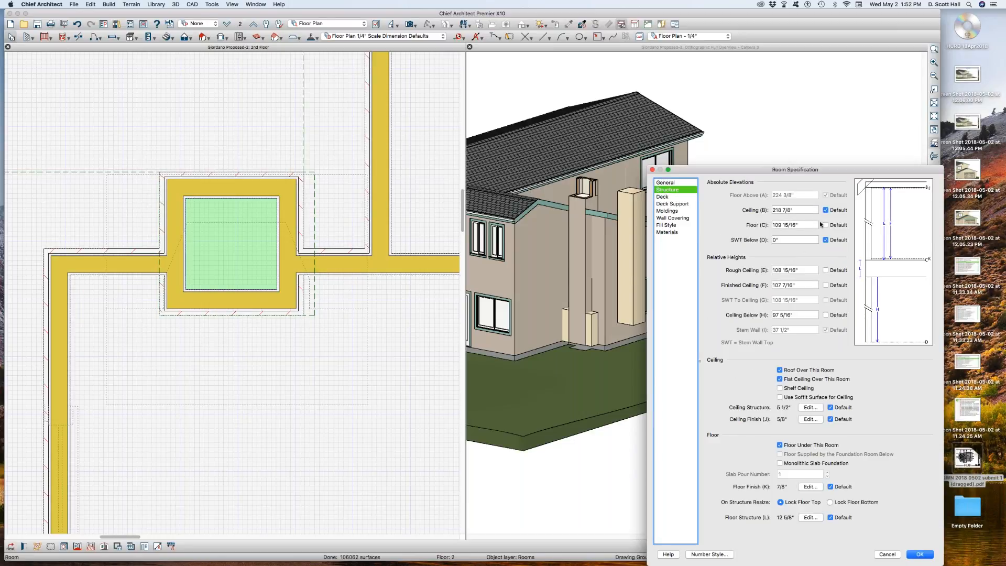
{"action": "key", "text": "Tab"}
{"action": "type", "text": "300"}
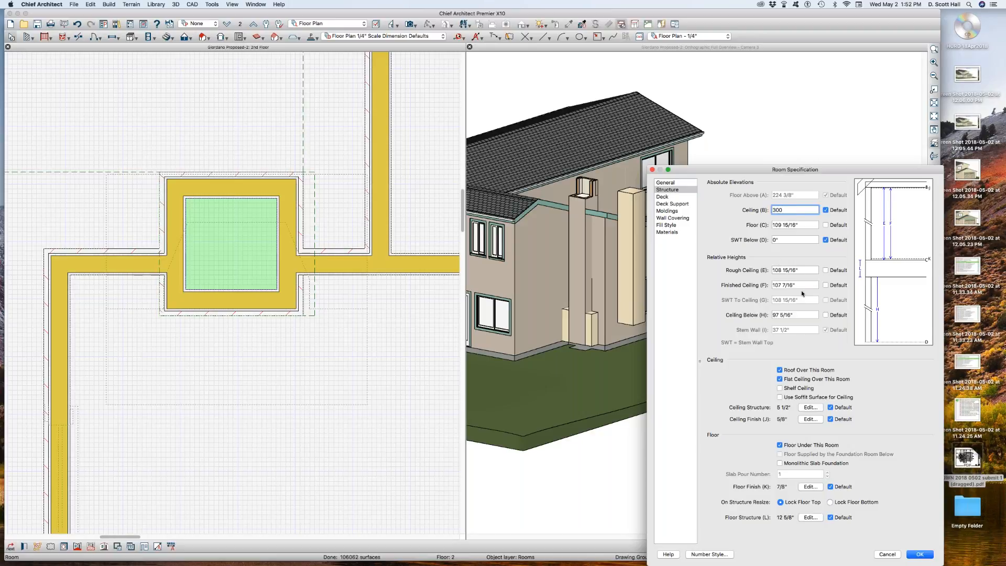
{"action": "key", "text": "Tab"}
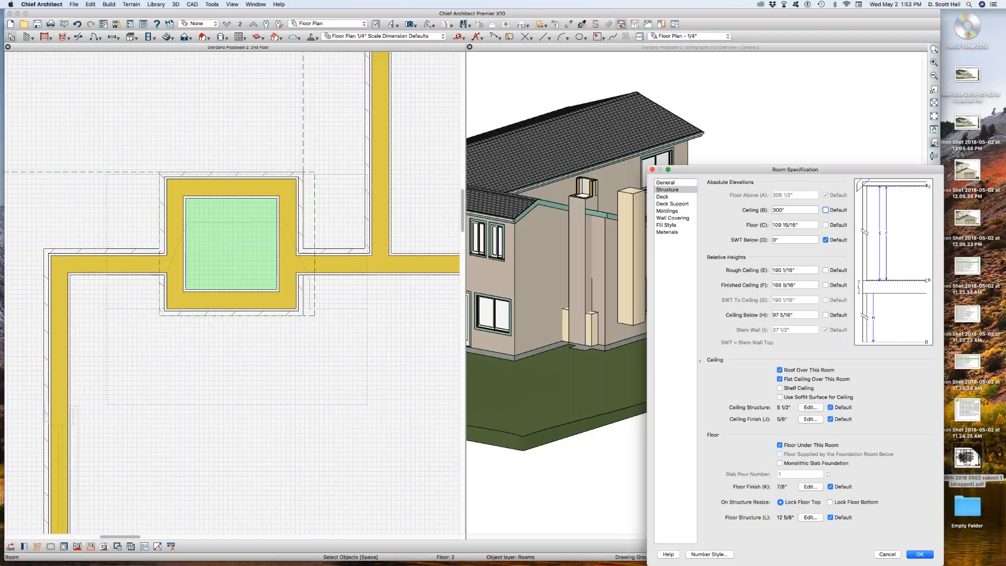
{"action": "key", "text": "Return"}
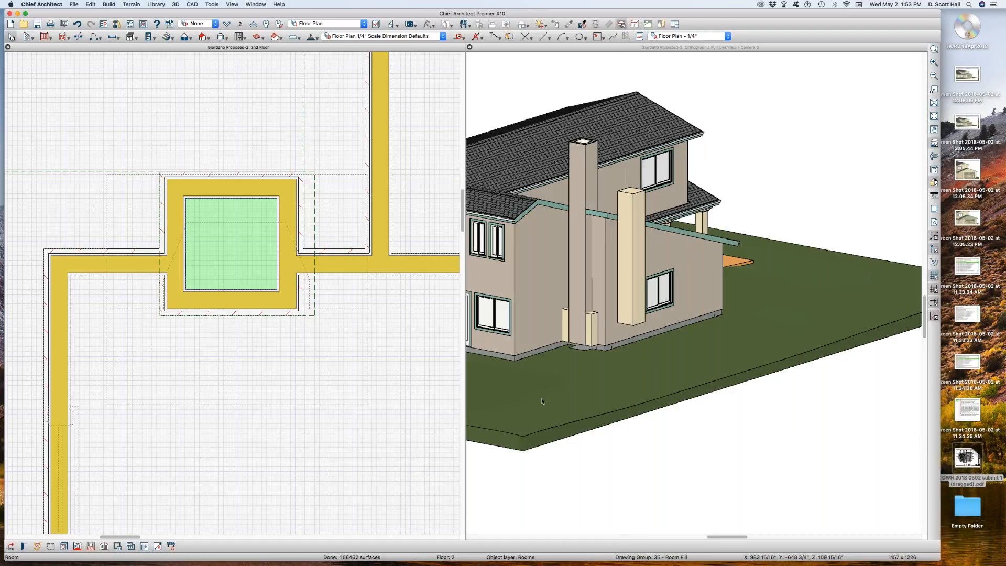
Raise the second-floor chimney room's ceiling elevation to 325" and check the chimney's height and base in 3D.
{"action": "double_click", "coordinate": [200, 261]}
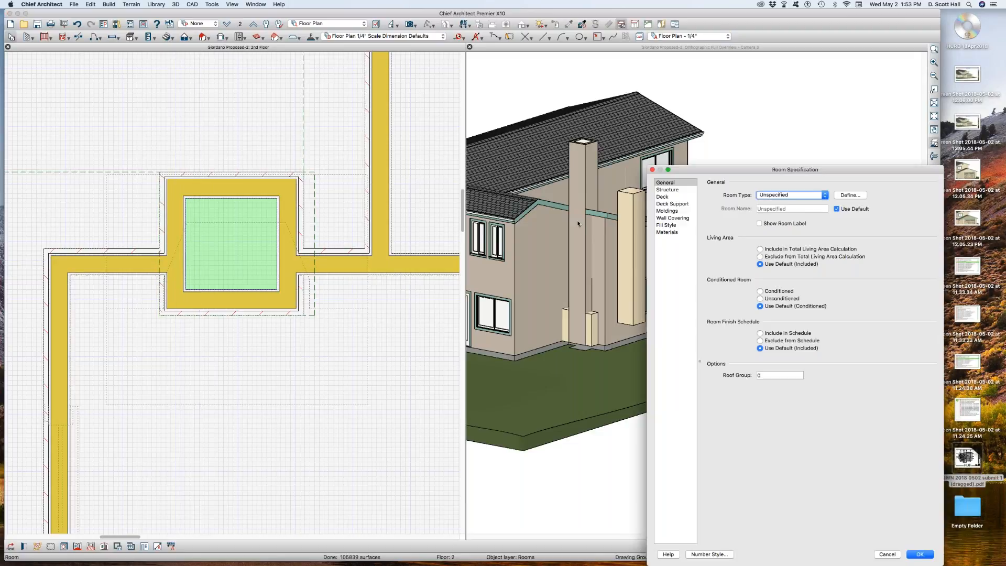
{"action": "left_click", "coordinate": [667, 189]}
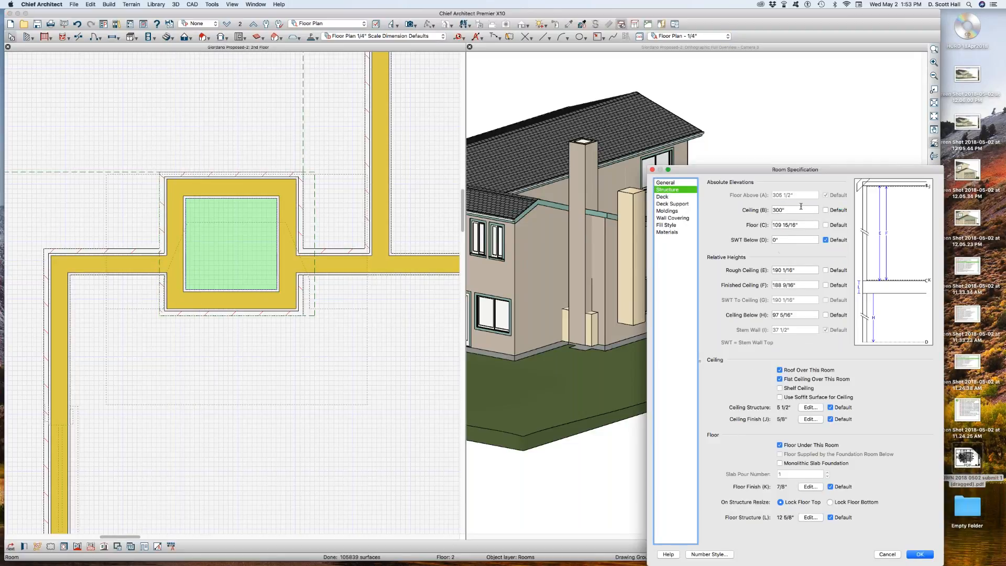
{"action": "left_click_drag", "start_coordinate": [800, 209], "coordinate": [681, 197]}
{"action": "type", "text": "325"}
{"action": "key", "text": "Return"}
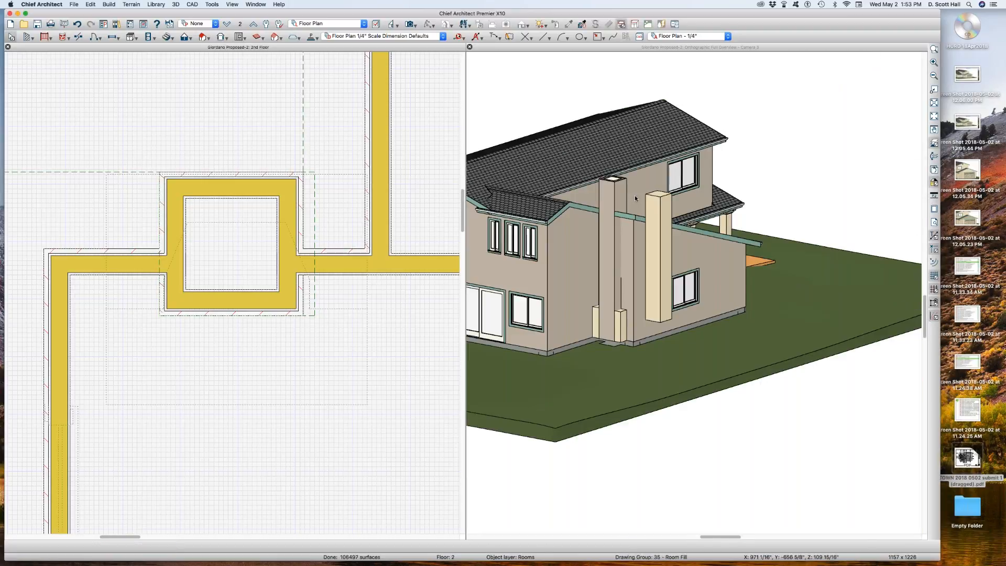
{"action": "left_click", "coordinate": [635, 198]}
{"action": "left_click_drag", "start_coordinate": [635, 198], "coordinate": [584, 247]}
{"action": "scroll", "coordinate": [603, 275], "scroll_direction": "up", "scroll_amount": 3}
{"action": "key", "text": "space"}
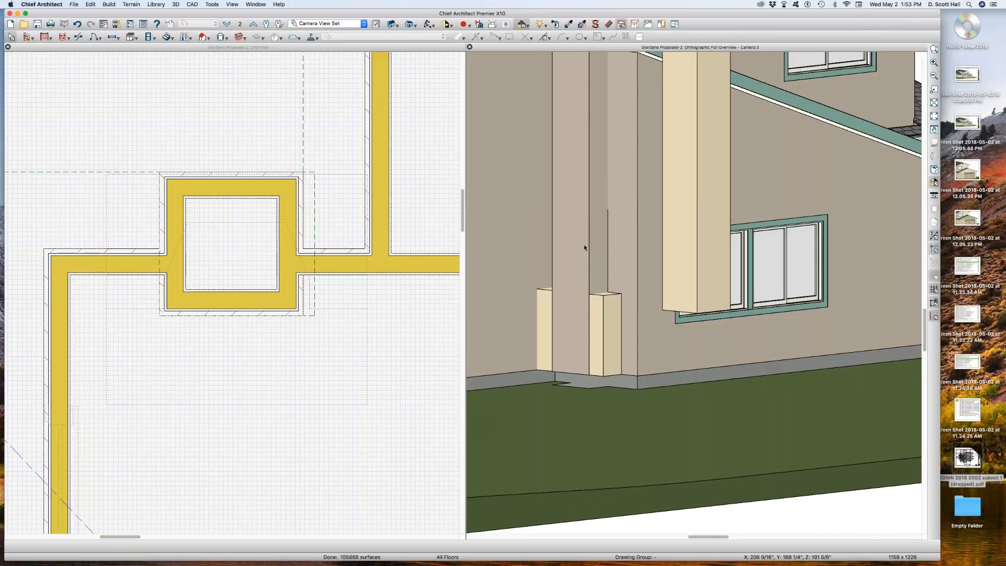
{"action": "scroll", "coordinate": [581, 262], "scroll_direction": "down", "scroll_amount": 3}
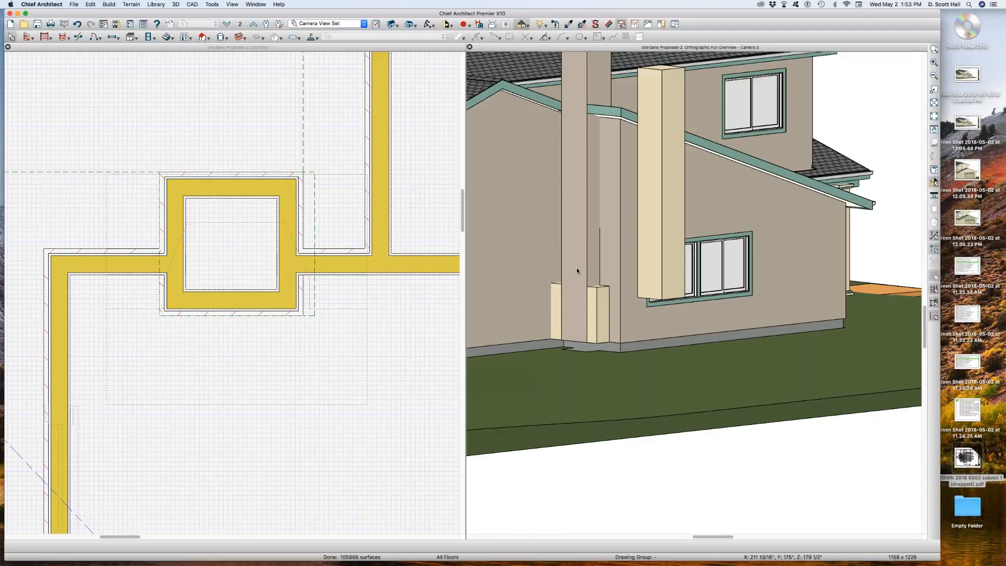
{"action": "scroll", "coordinate": [576, 266], "scroll_direction": "down", "scroll_amount": 3}
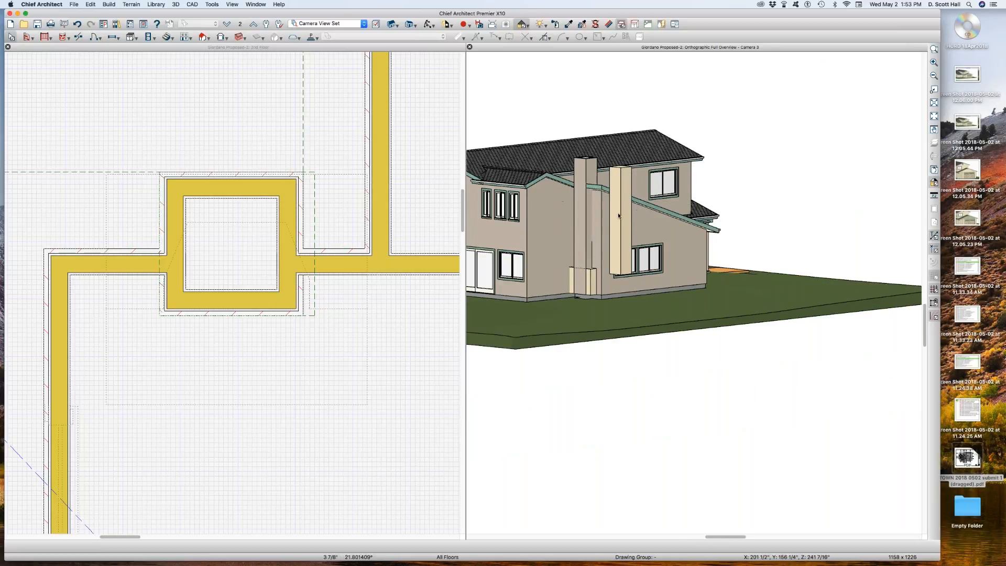
Look for the displaced chimney polyline solid in the first-floor, second-floor and attic plans.
{"action": "left_click", "coordinate": [625, 208]}
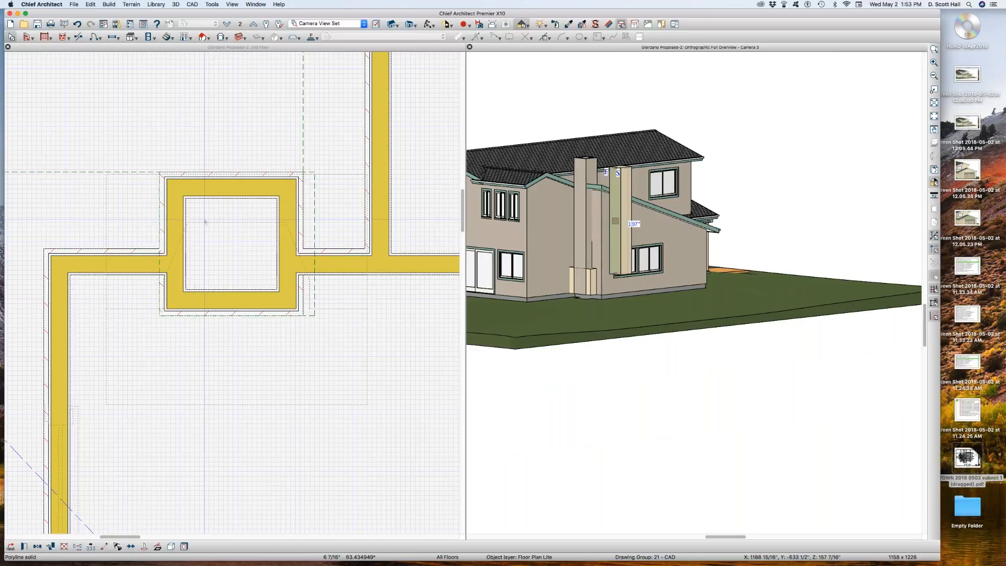
{"action": "left_click", "coordinate": [204, 219]}
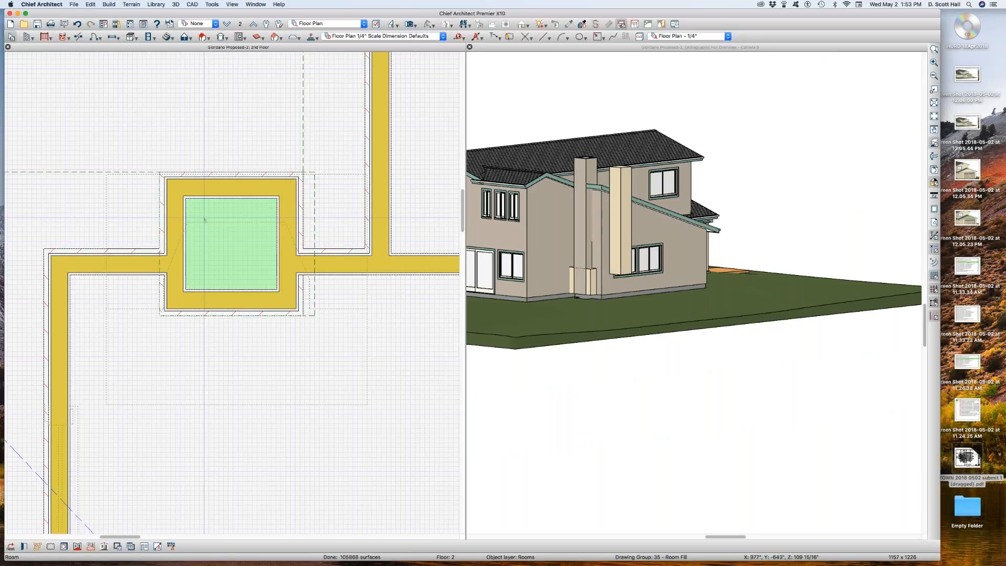
{"action": "scroll", "coordinate": [204, 219], "scroll_direction": "down", "scroll_amount": 5}
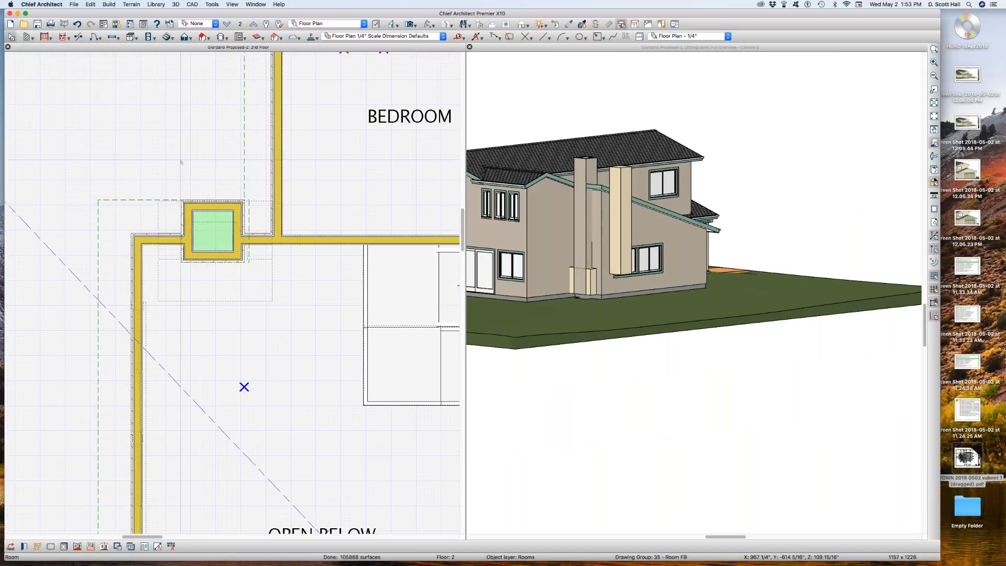
{"action": "scroll", "coordinate": [181, 161], "scroll_direction": "down", "scroll_amount": 8}
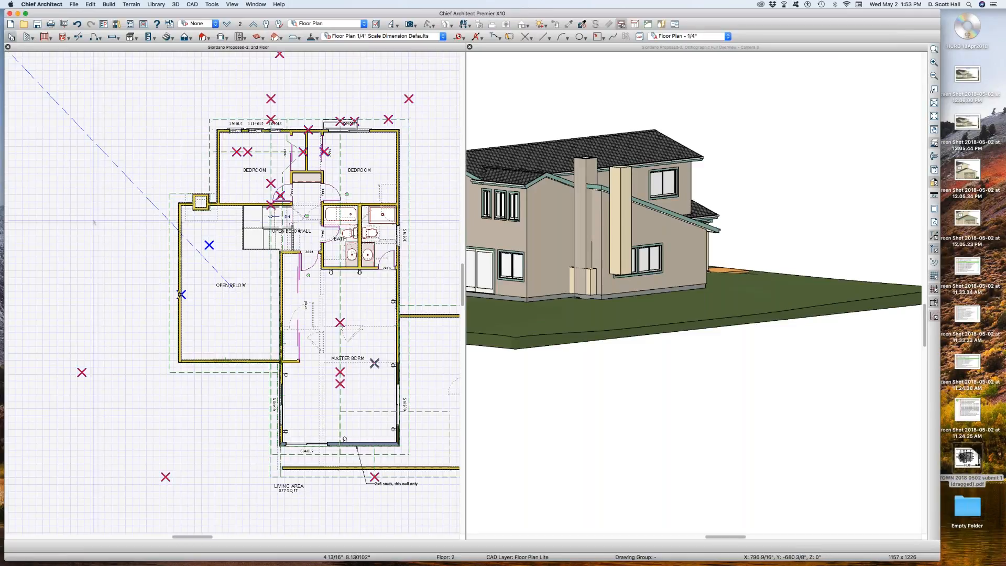
{"action": "key", "text": "Page_Down"}
{"action": "key", "text": "Page_Up"}
{"action": "key", "text": "Page_Down"}
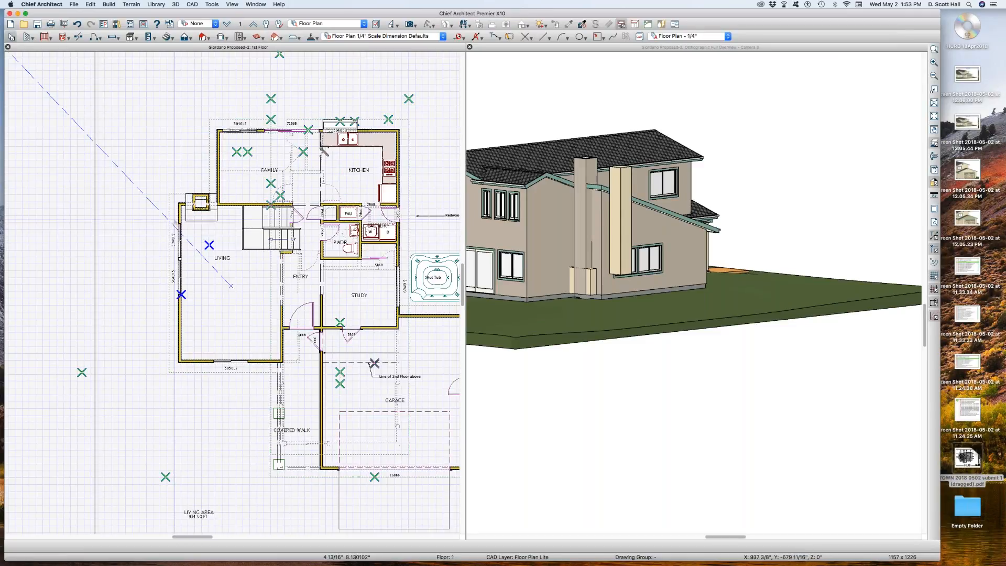
{"action": "key", "text": "Page_Up"}
{"action": "key", "text": "Page_Down"}
{"action": "key", "text": "Page_Up"}
{"action": "key", "text": "Page_Up"}
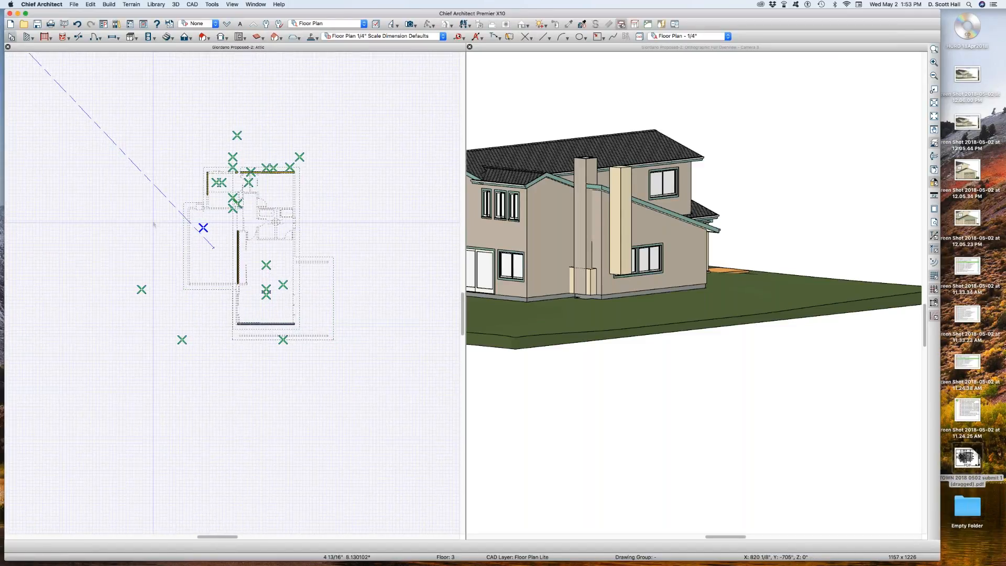
Select the polyline solid in 3D and check which layer it is on, leaving the layer properties unchanged.
{"action": "left_click", "coordinate": [622, 191]}
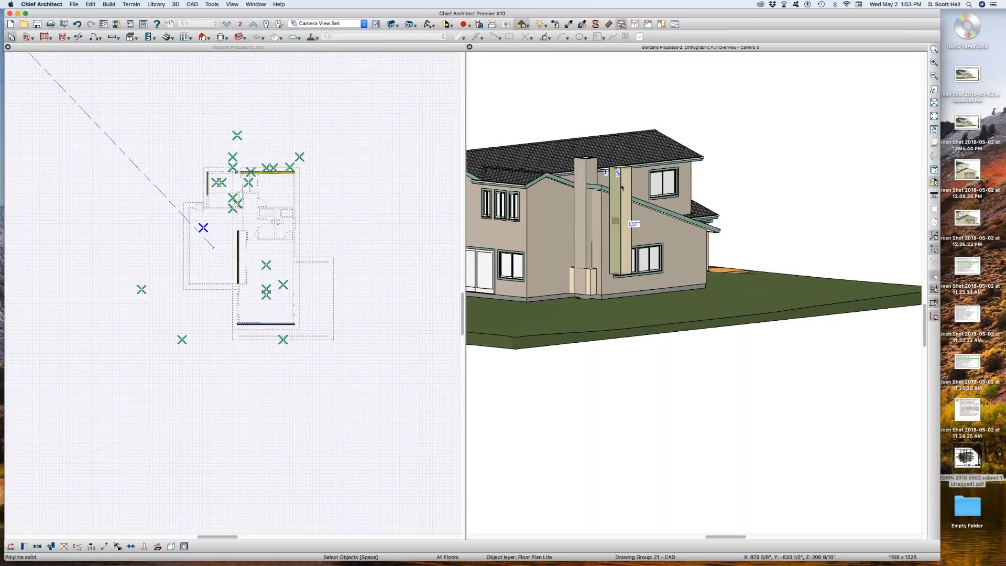
{"action": "left_click_drag", "start_coordinate": [621, 188], "coordinate": [622, 186]}
{"action": "key", "text": "l"}
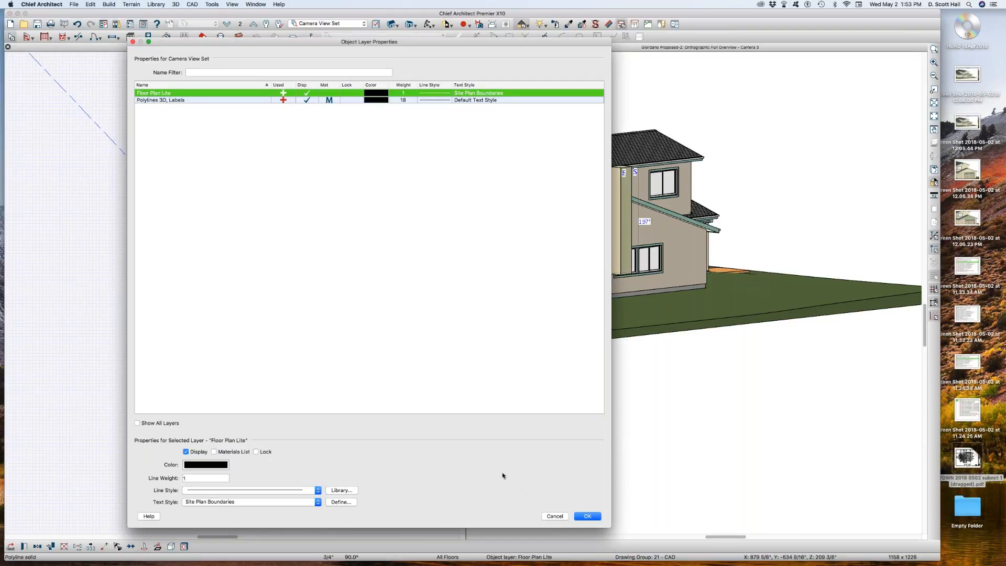
{"action": "left_click", "coordinate": [555, 516]}
{"action": "left_click", "coordinate": [139, 217]}
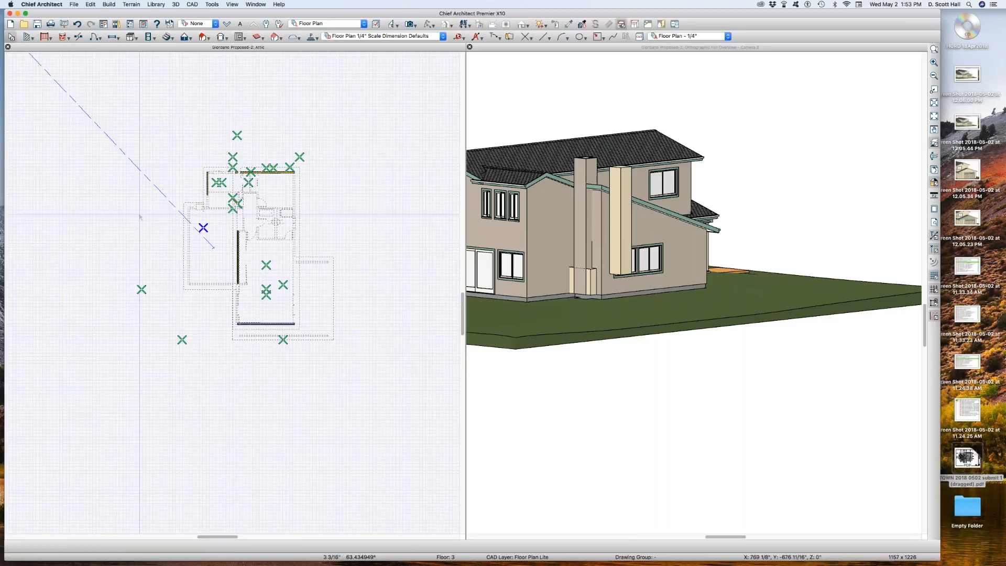
Turn on the display of the Floor Plan Lite layer in the Floor Plan layer set.
{"action": "key", "text": "l"}
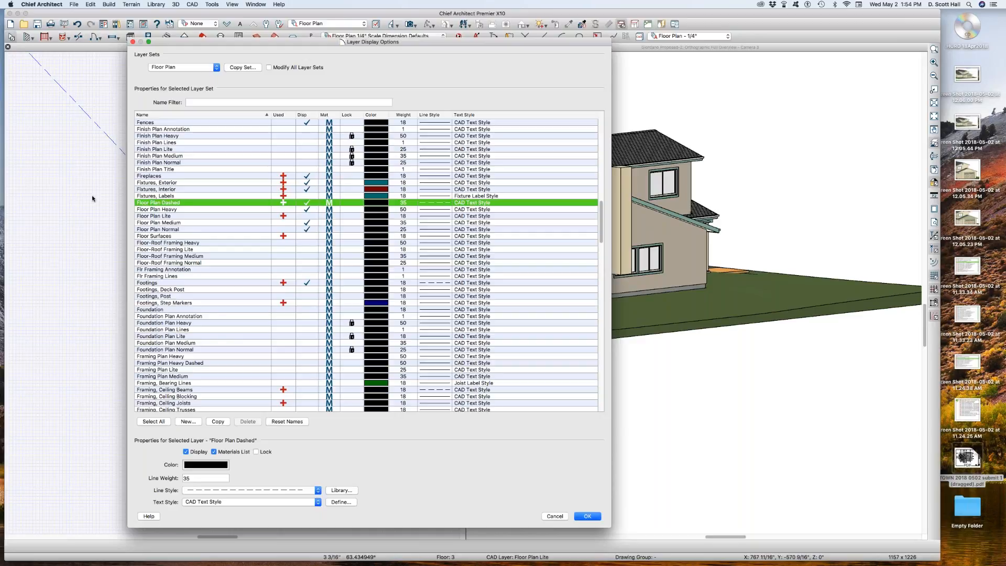
{"action": "left_click", "coordinate": [301, 220]}
{"action": "left_click", "coordinate": [302, 220]}
{"action": "key", "text": "Return"}
Move the polyline solid on the second-floor plan so it stands outside the open-below room's exterior wall, clear of the chimney.
{"action": "scroll", "coordinate": [151, 200], "scroll_direction": "up", "scroll_amount": 2}
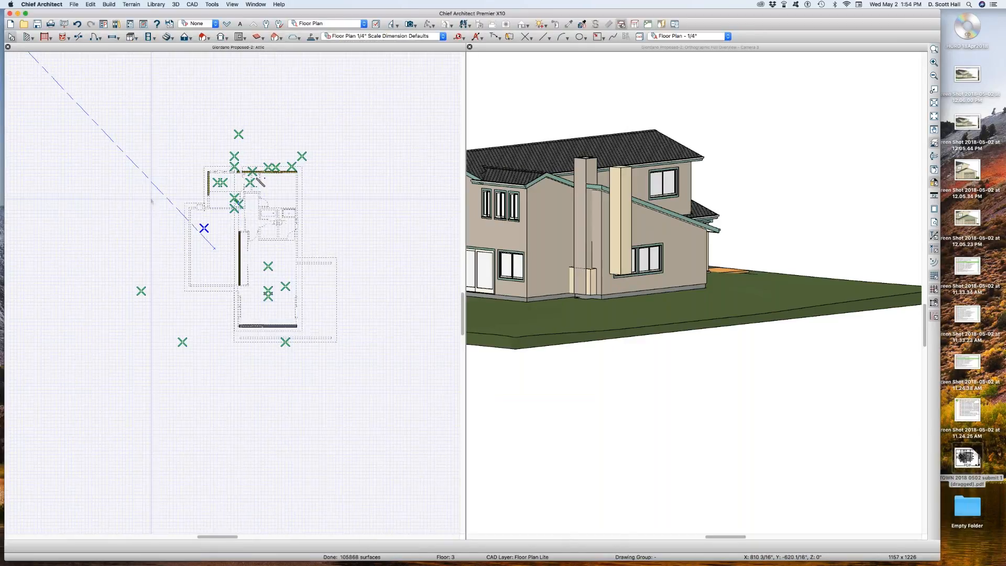
{"action": "key", "text": "Page_Down"}
{"action": "scroll", "coordinate": [169, 223], "scroll_direction": "up", "scroll_amount": 4}
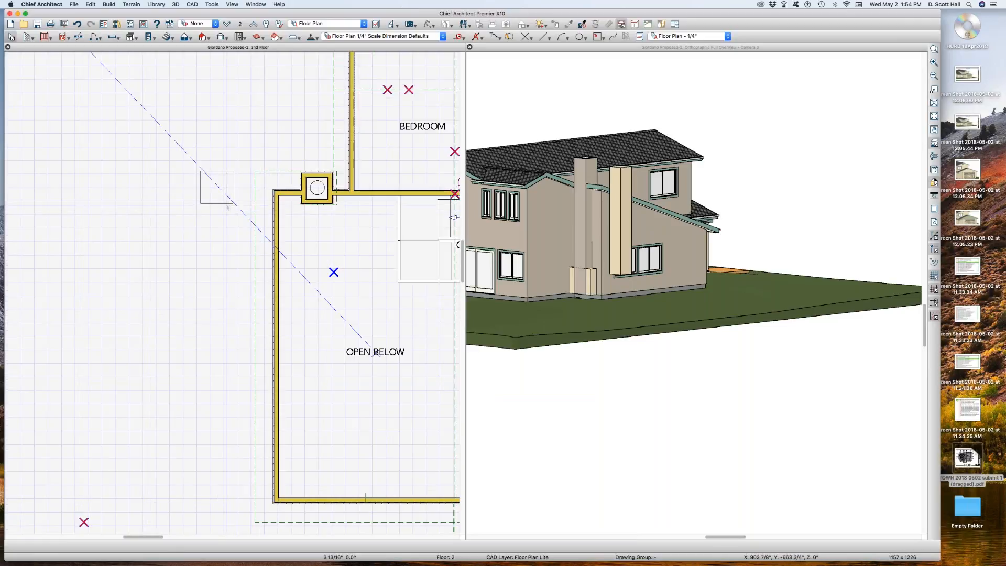
{"action": "left_click", "coordinate": [224, 203]}
{"action": "scroll", "coordinate": [258, 194], "scroll_direction": "up", "scroll_amount": 4}
{"action": "left_click_drag", "start_coordinate": [151, 239], "coordinate": [192, 218]}
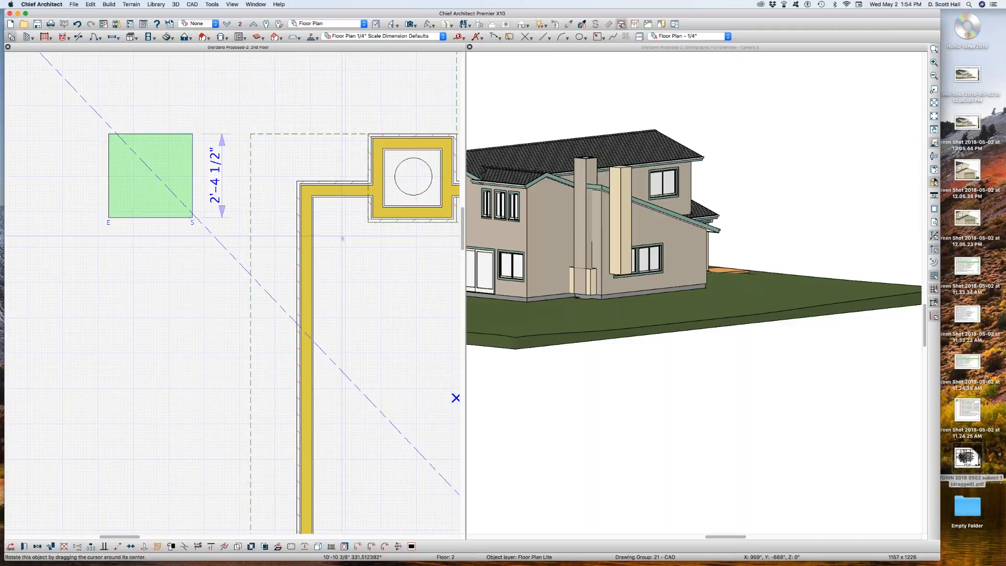
{"action": "scroll", "coordinate": [323, 232], "scroll_direction": "down", "scroll_amount": 2}
{"action": "scroll", "coordinate": [419, 223], "scroll_direction": "up", "scroll_amount": 3}
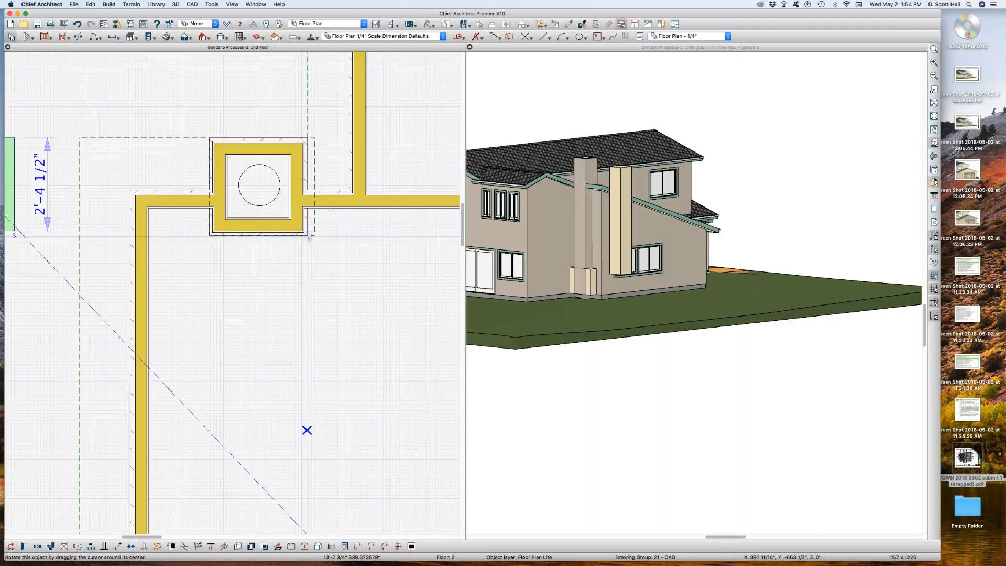
{"action": "scroll", "coordinate": [429, 253], "scroll_direction": "down", "scroll_amount": 2}
{"action": "scroll", "coordinate": [429, 253], "scroll_direction": "down", "scroll_amount": 2}
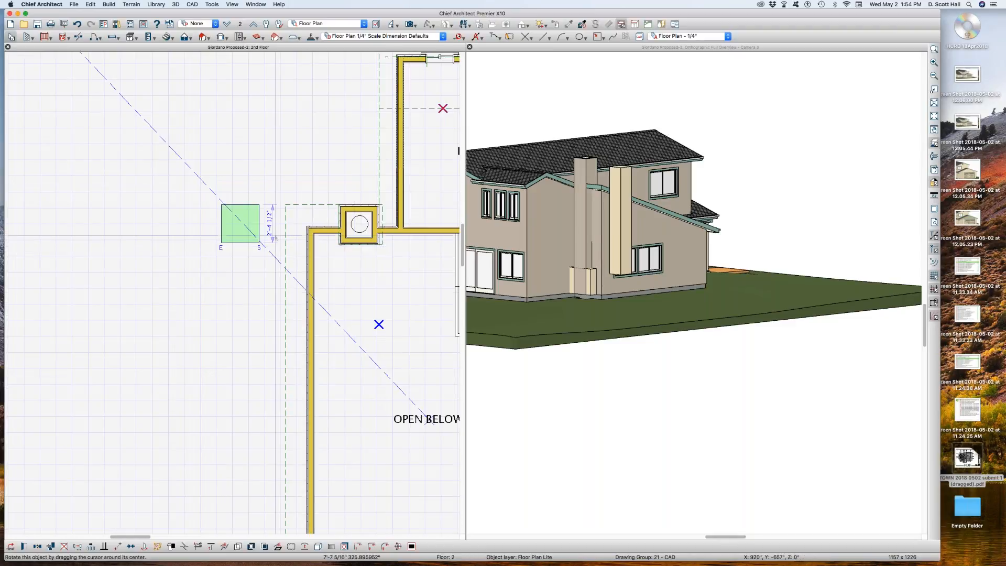
{"action": "left_click", "coordinate": [249, 293]}
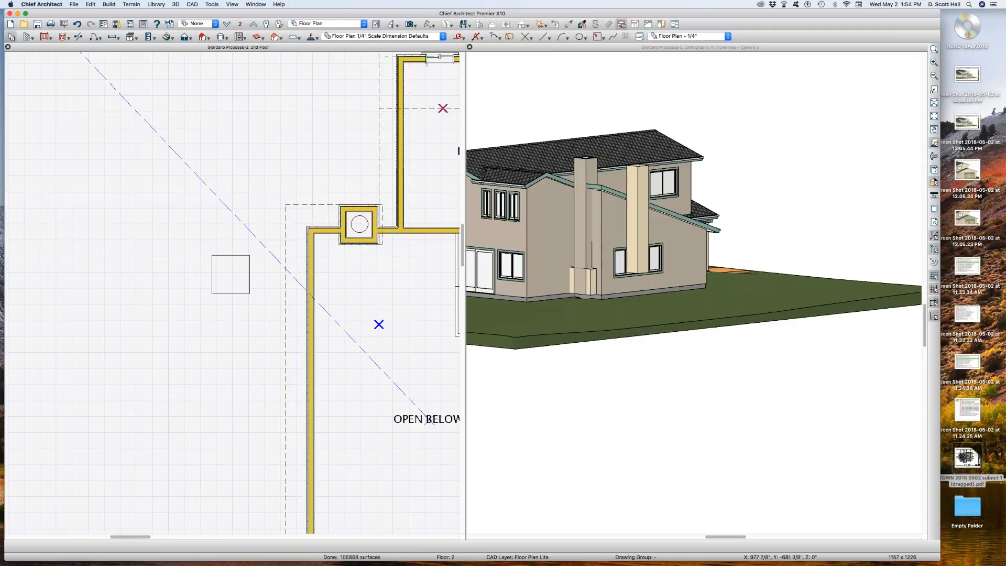
Paint the stucco faces of the wall-built chimney with the polyline solid's Cream colour using the Material Painter.
{"action": "scroll", "coordinate": [619, 203], "scroll_direction": "up", "scroll_amount": 2}
{"action": "left_click", "coordinate": [621, 203]}
{"action": "key", "text": "m"}
{"action": "key", "text": "comma"}
{"action": "left_click", "coordinate": [677, 148]}
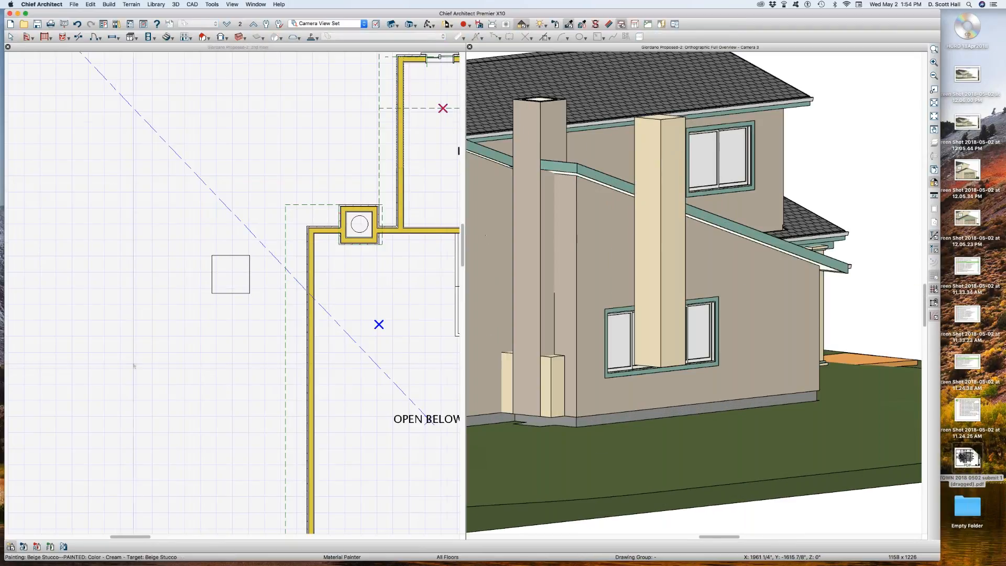
{"action": "left_click", "coordinate": [553, 339]}
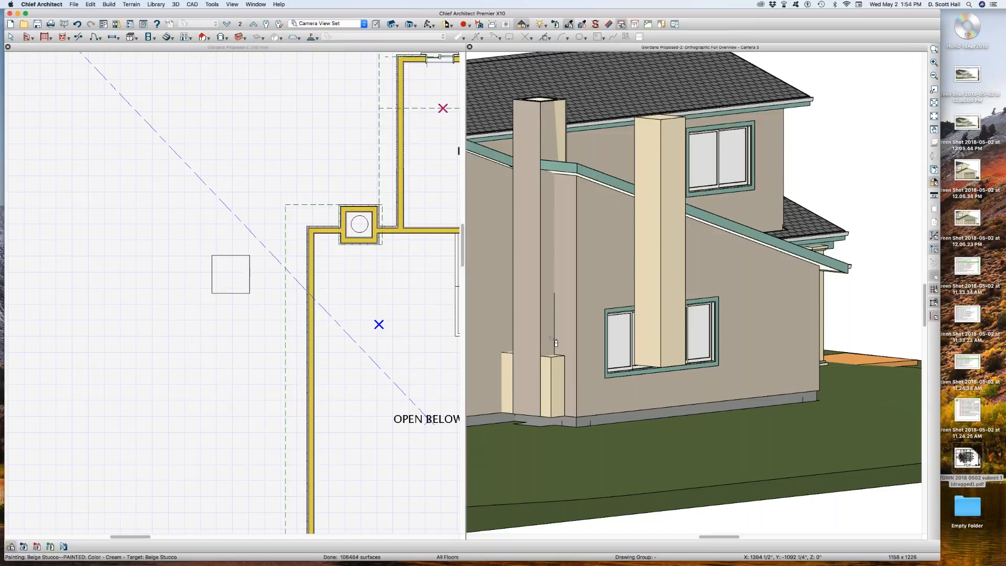
{"action": "left_click", "coordinate": [523, 319]}
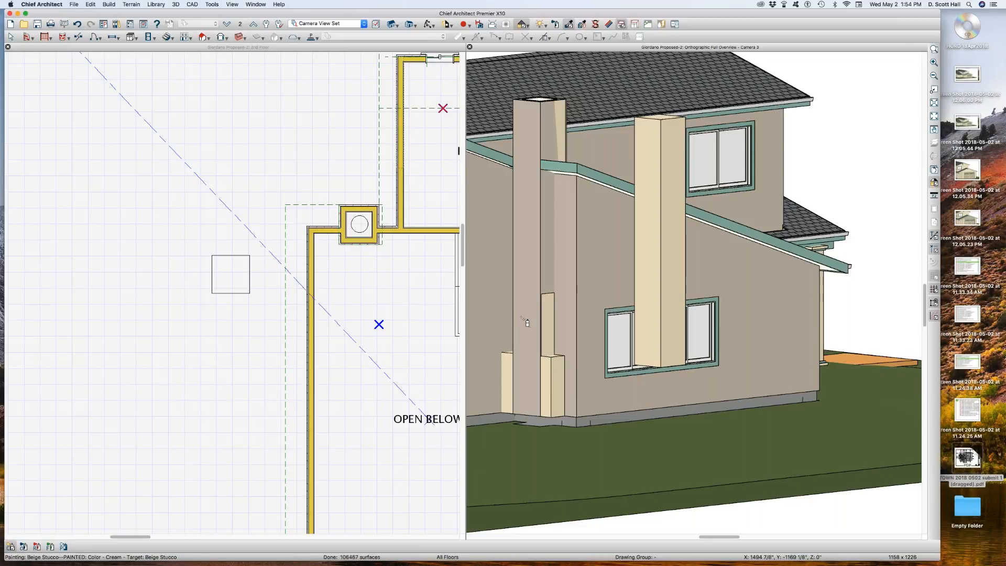
{"action": "left_click", "coordinate": [527, 223]}
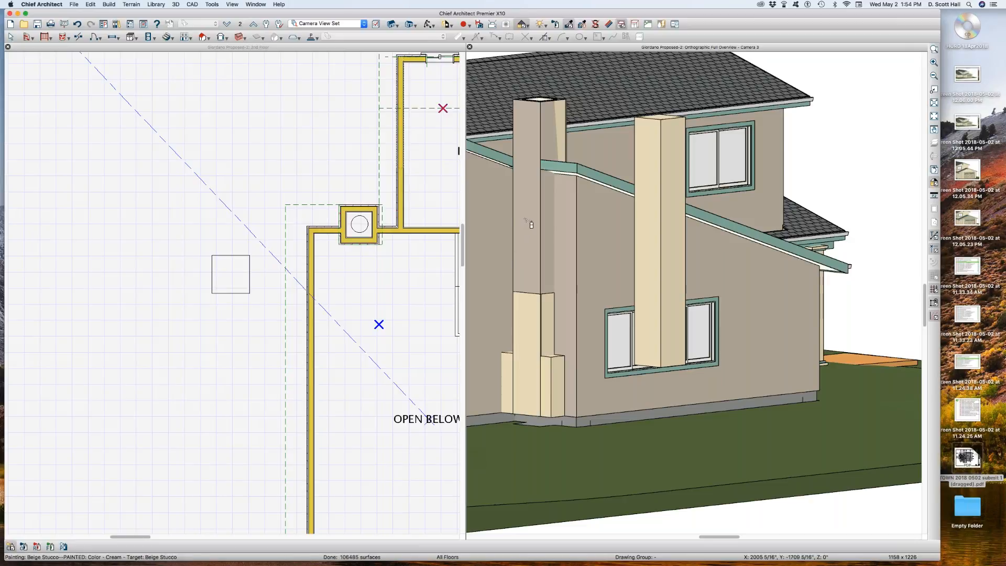
{"action": "left_click", "coordinate": [548, 220]}
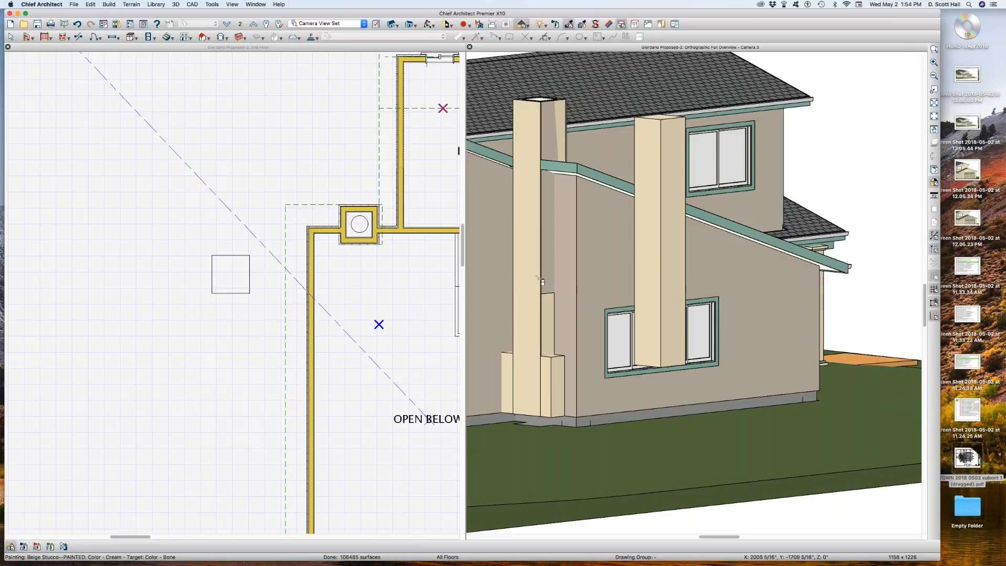
Examine up close how the cream-painted chimney faces meet the lower firebox base and the adjoining house wall.
{"action": "scroll", "coordinate": [524, 288], "scroll_direction": "up", "scroll_amount": 5}
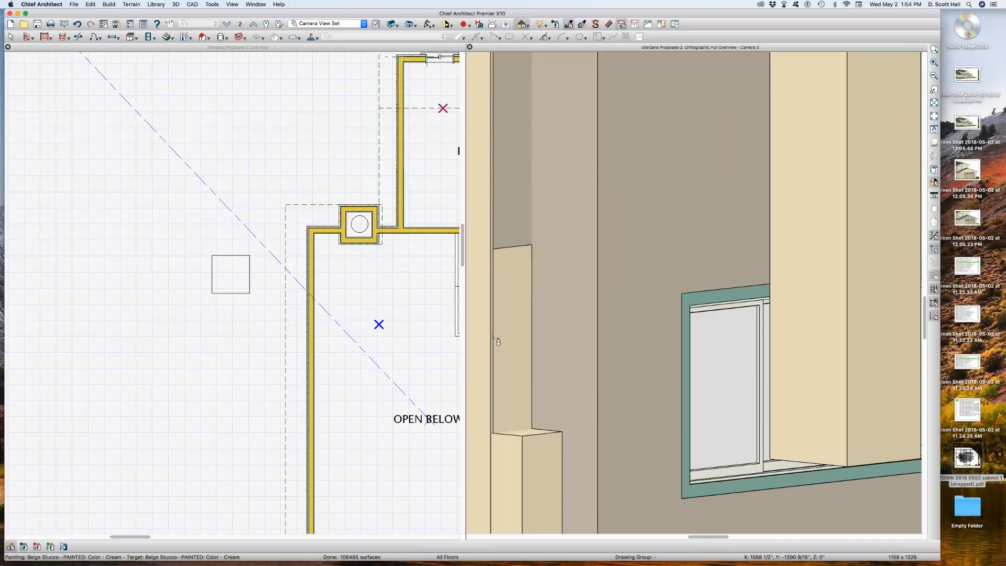
{"action": "scroll", "coordinate": [474, 327], "scroll_direction": "down", "scroll_amount": 3}
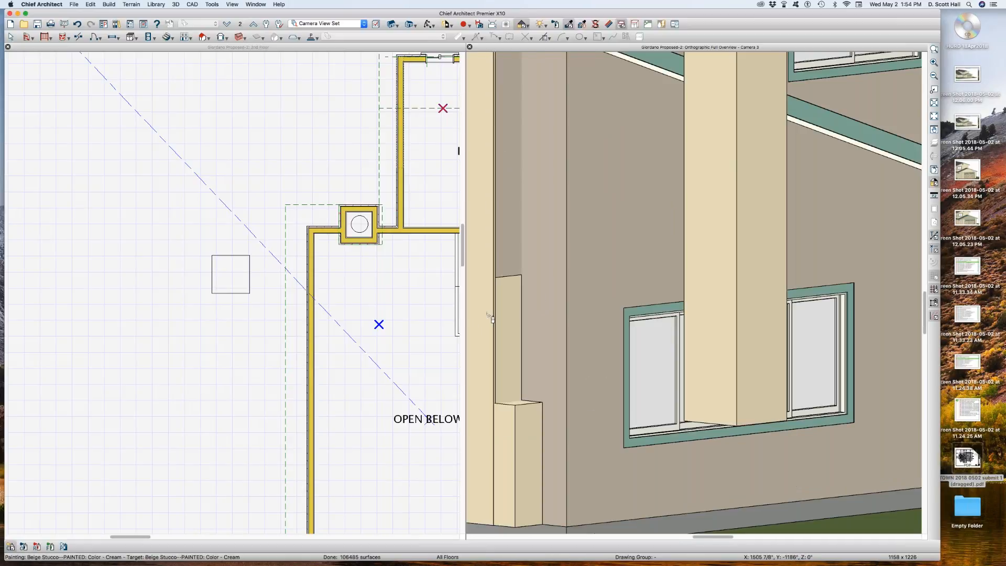
{"action": "scroll", "coordinate": [490, 336], "scroll_direction": "up", "scroll_amount": 6}
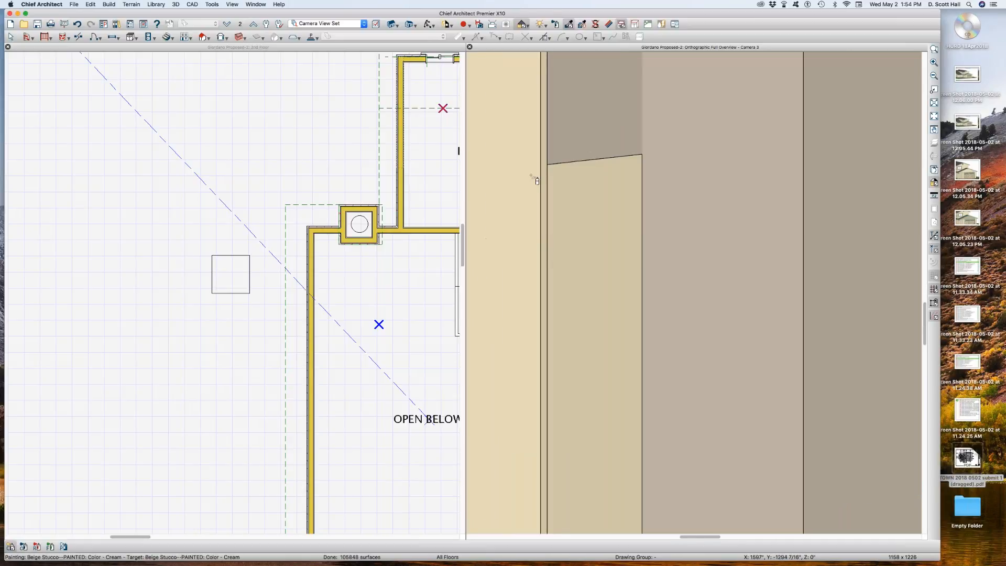
{"action": "scroll", "coordinate": [532, 175], "scroll_direction": "up", "scroll_amount": 4}
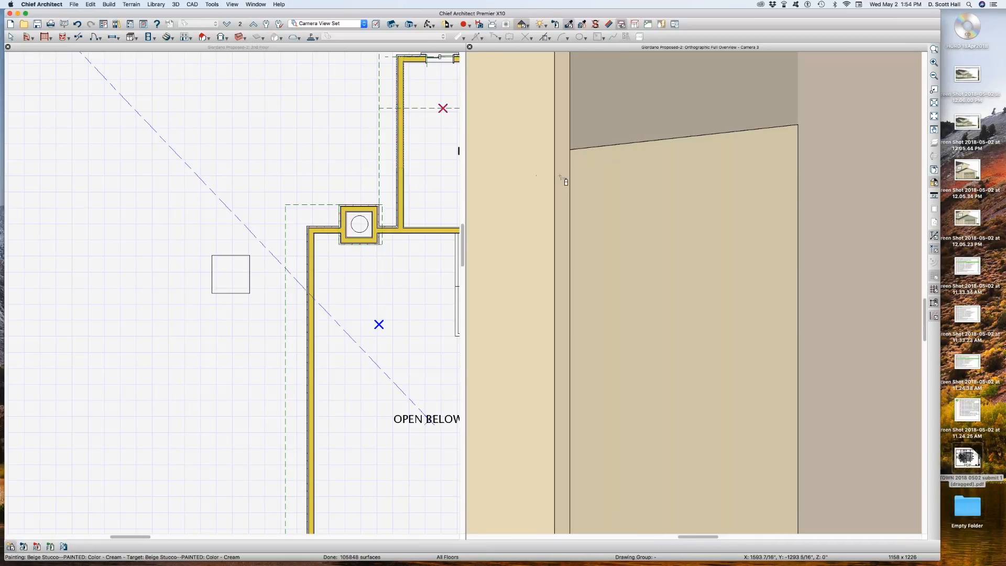
{"action": "scroll", "coordinate": [568, 178], "scroll_direction": "down", "scroll_amount": 5}
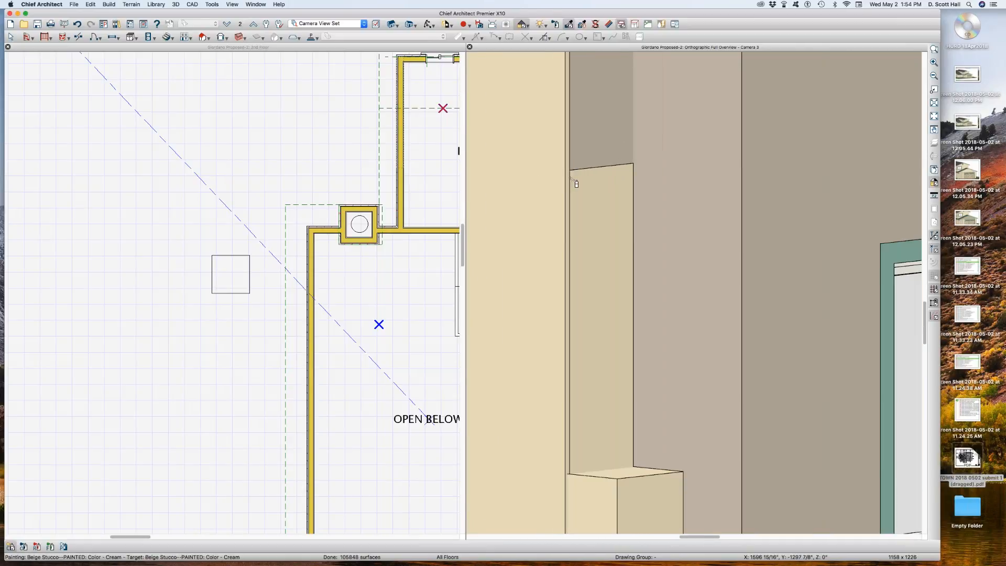
{"action": "scroll", "coordinate": [576, 184], "scroll_direction": "down", "scroll_amount": 2}
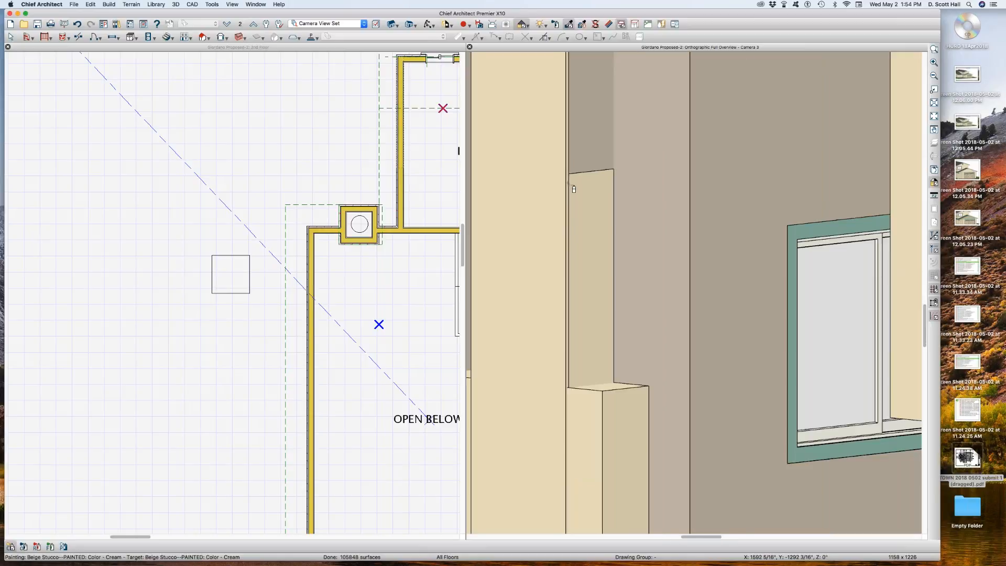
{"action": "scroll", "coordinate": [573, 196], "scroll_direction": "down", "scroll_amount": 2}
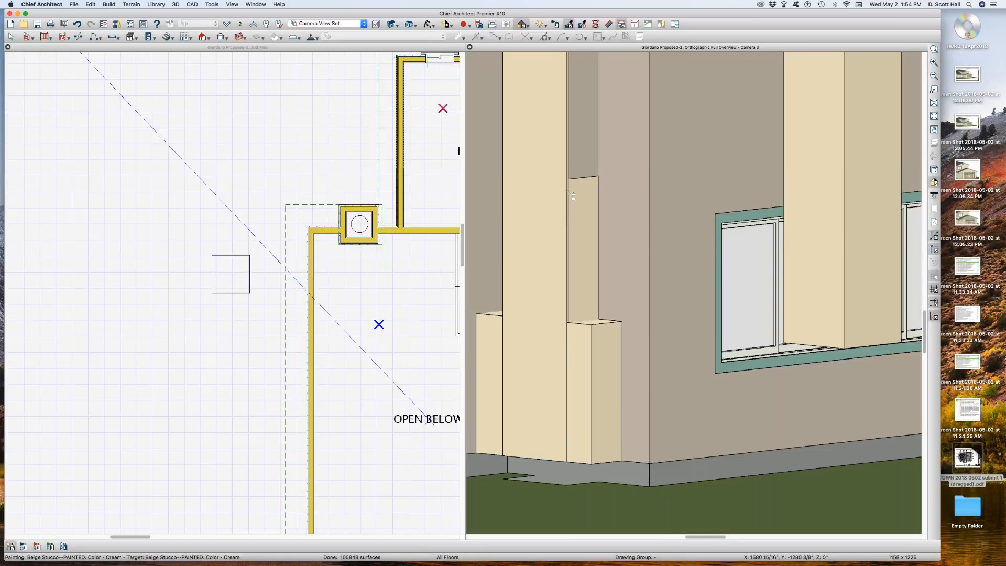
{"action": "scroll", "coordinate": [573, 196], "scroll_direction": "down", "scroll_amount": 3}
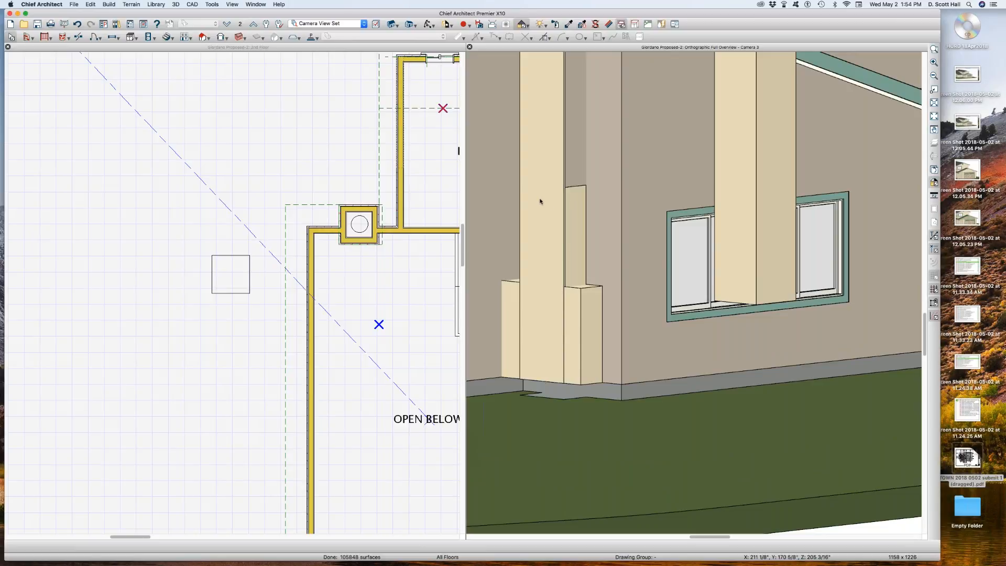
Undo the cream painting on the wall-built chimney's faces.
{"action": "key", "text": "super+z"}
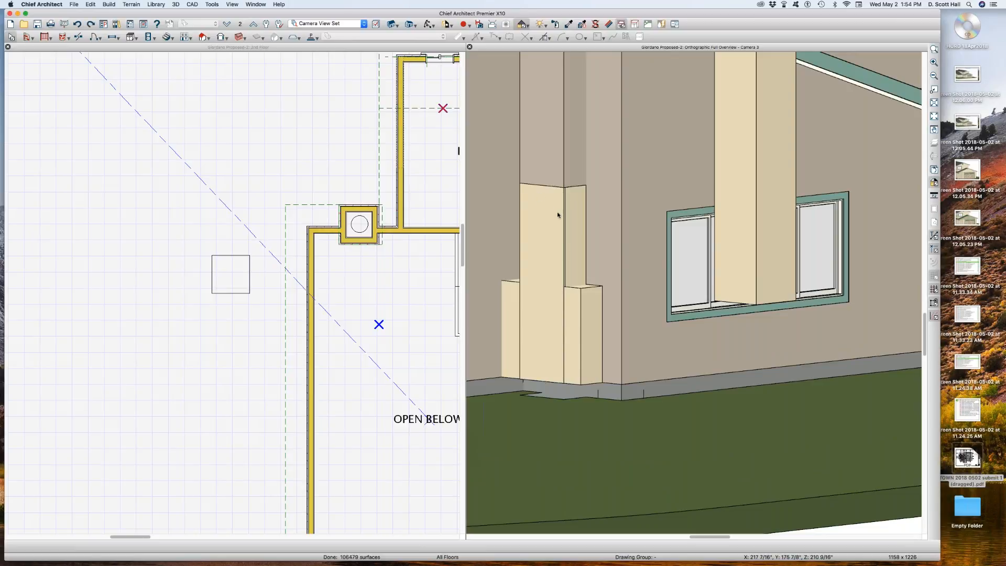
{"action": "key", "text": "super+z"}
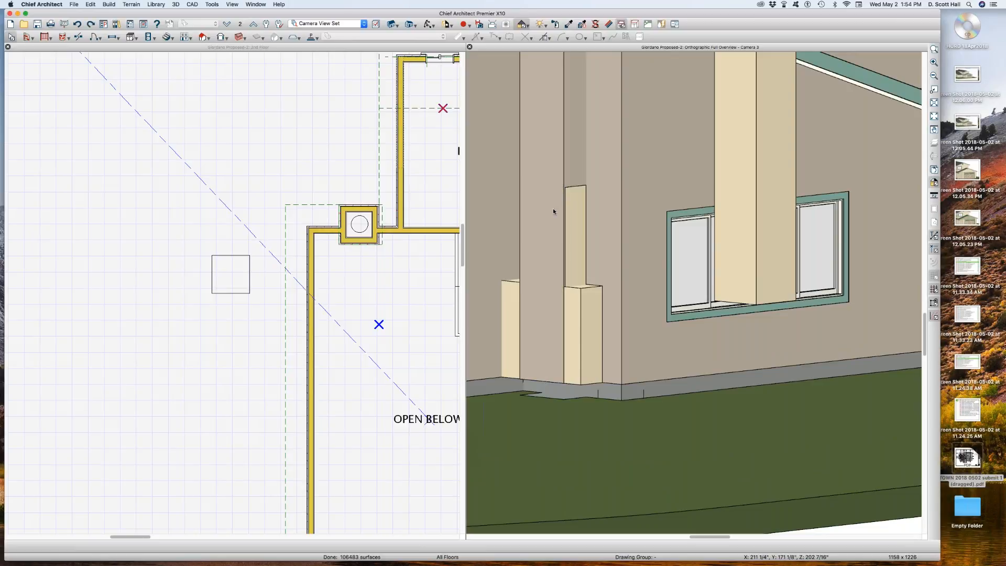
{"action": "key", "text": "super+z"}
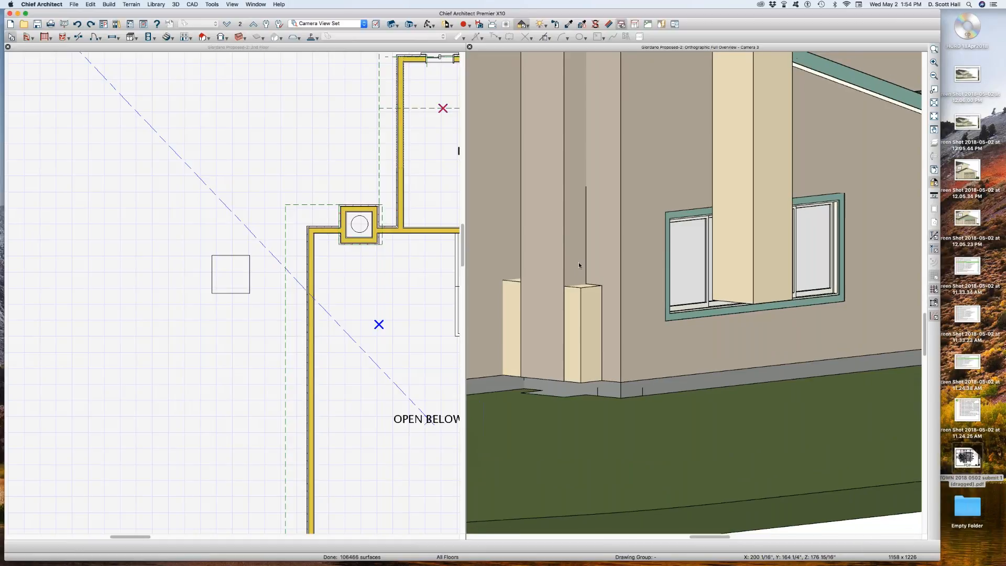
Draw a rectangular slab in the 3D view in front of the chimney side of the house.
{"action": "scroll", "coordinate": [578, 259], "scroll_direction": "down", "scroll_amount": 3}
{"action": "scroll", "coordinate": [575, 254], "scroll_direction": "down", "scroll_amount": 3}
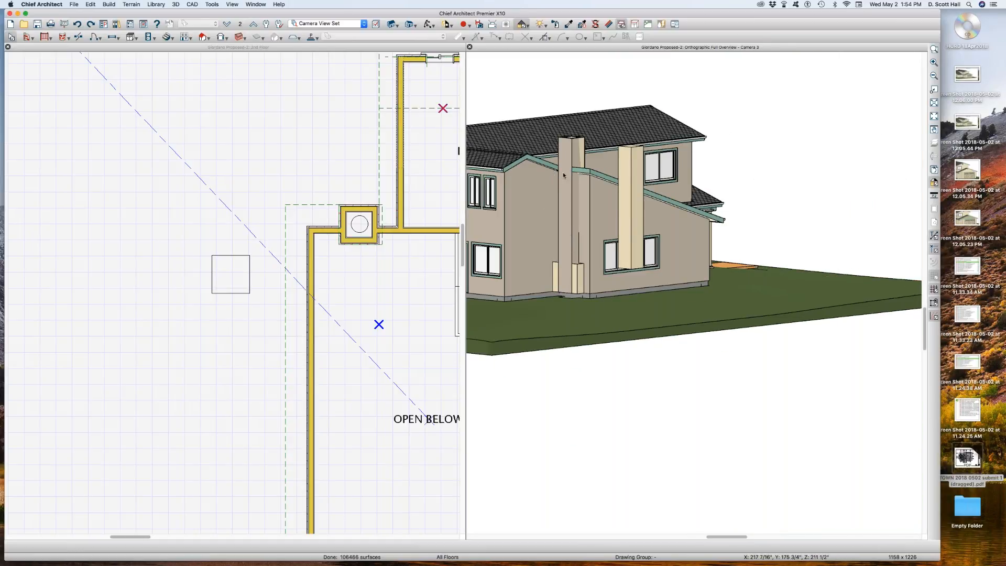
{"action": "scroll", "coordinate": [564, 188], "scroll_direction": "up", "scroll_amount": 2}
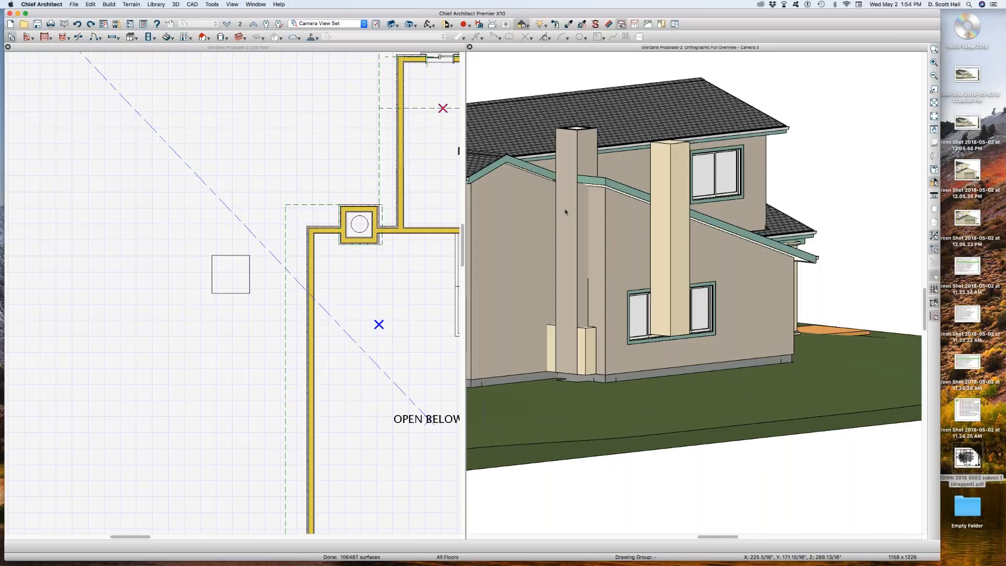
{"action": "scroll", "coordinate": [536, 201], "scroll_direction": "down", "scroll_amount": 2}
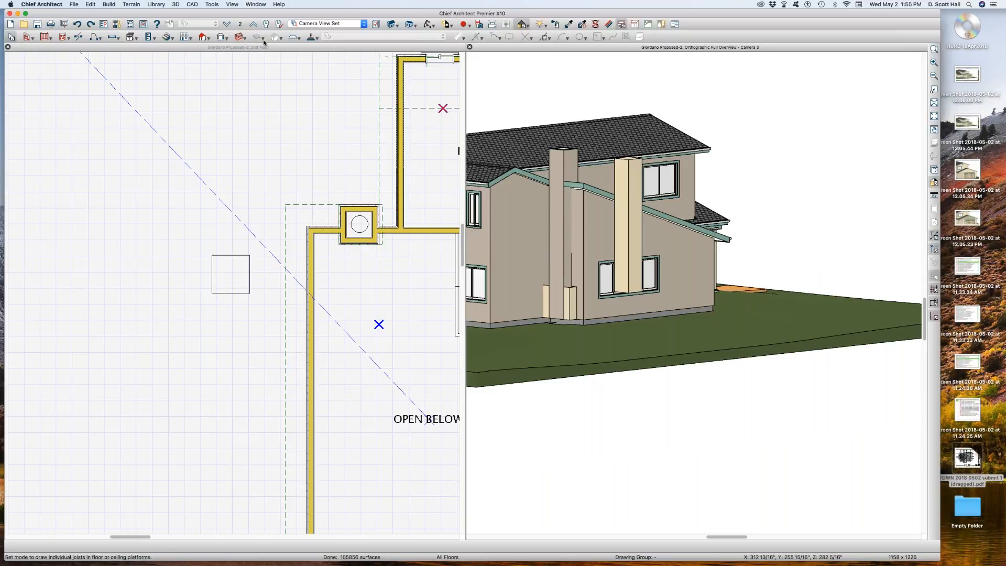
{"action": "left_click", "coordinate": [296, 37]}
{"action": "left_click", "coordinate": [306, 49]}
{"action": "left_click_drag", "start_coordinate": [644, 348], "coordinate": [685, 378]}
{"action": "scroll", "coordinate": [684, 380], "scroll_direction": "up", "scroll_amount": 2}
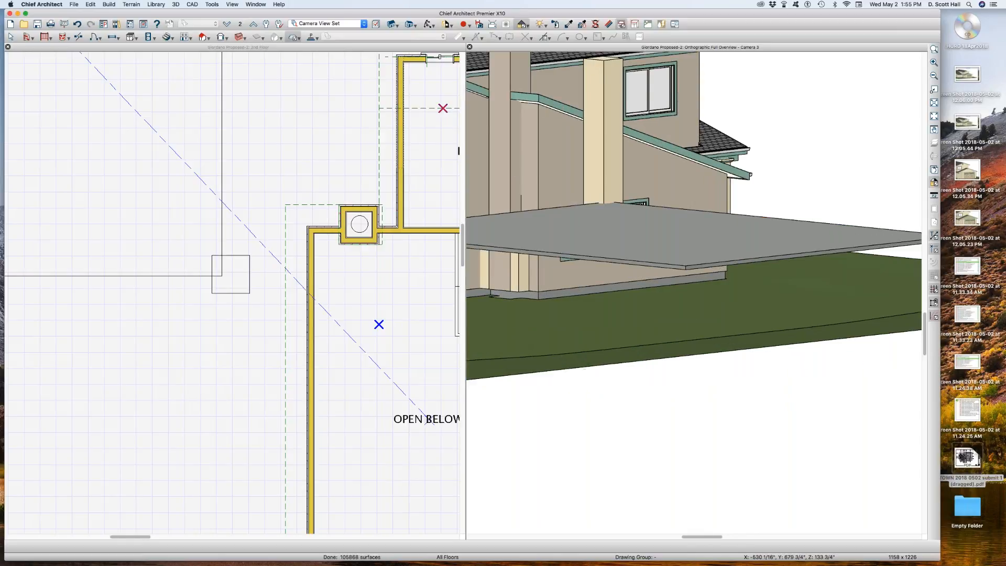
Search the material library for STUCCO and assign a beige stucco material to the new slab in place of concrete.
{"action": "scroll", "coordinate": [685, 283], "scroll_direction": "down", "scroll_amount": 3}
{"action": "left_click", "coordinate": [686, 281]}
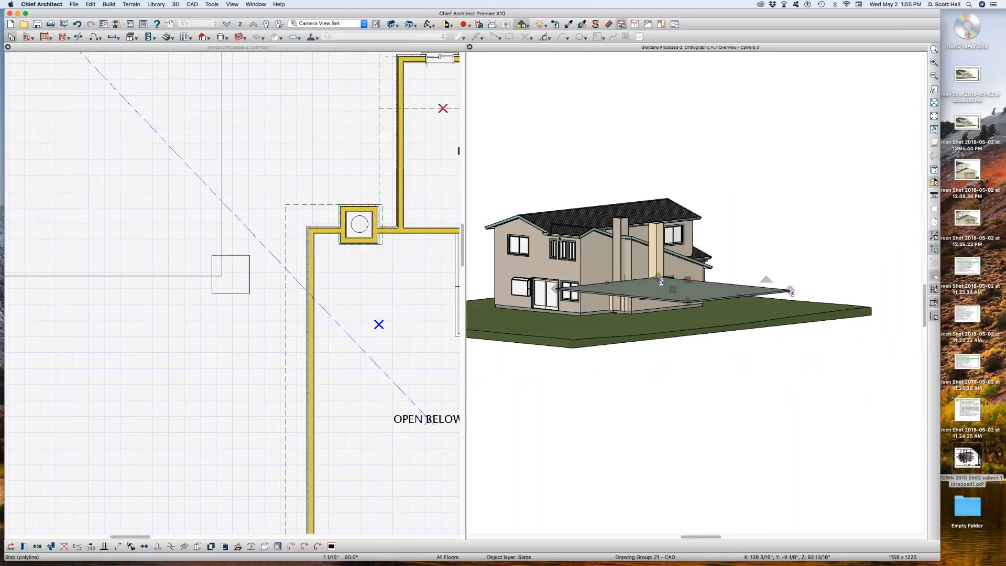
{"action": "double_click", "coordinate": [174, 277]}
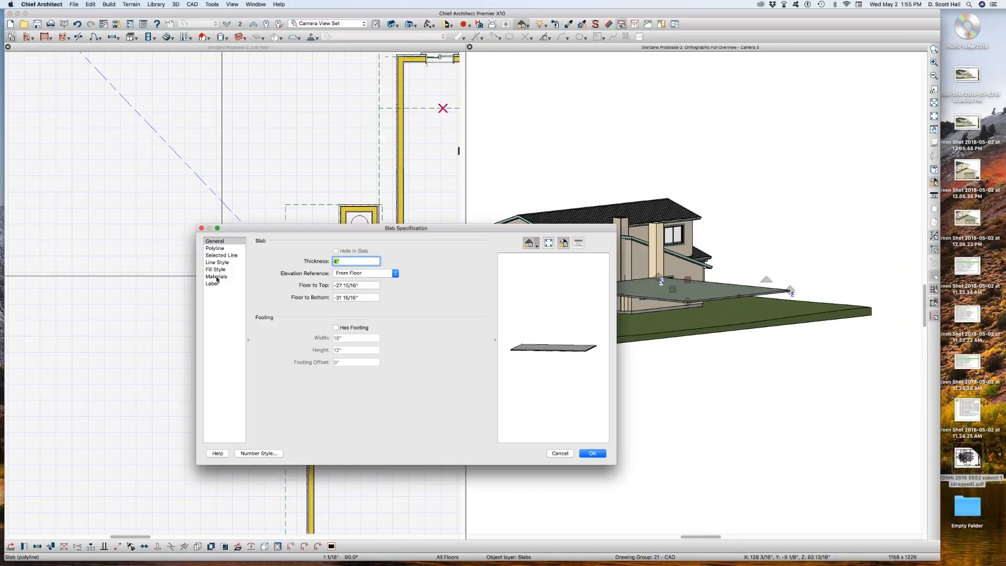
{"action": "left_click", "coordinate": [216, 277]}
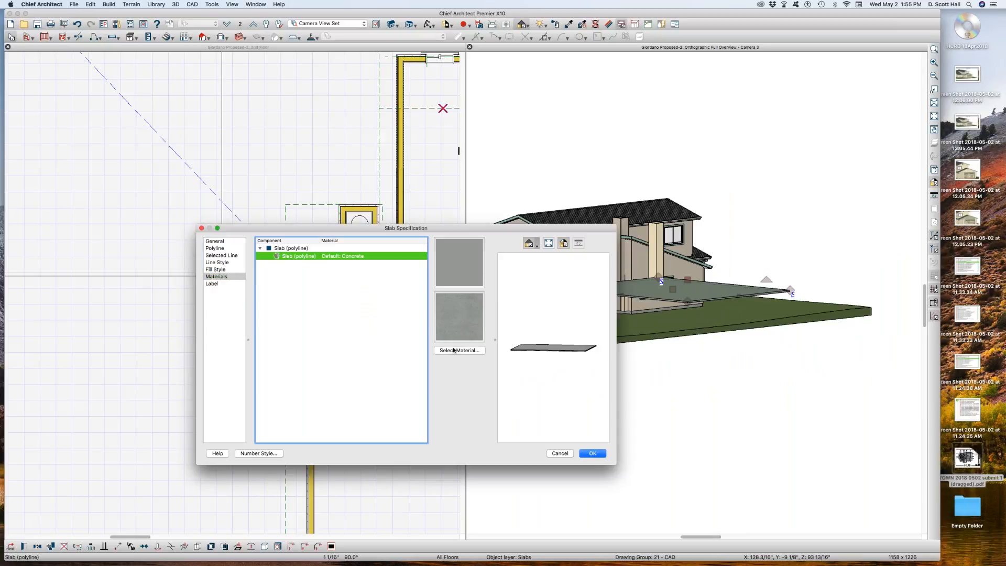
{"action": "left_click", "coordinate": [453, 350]}
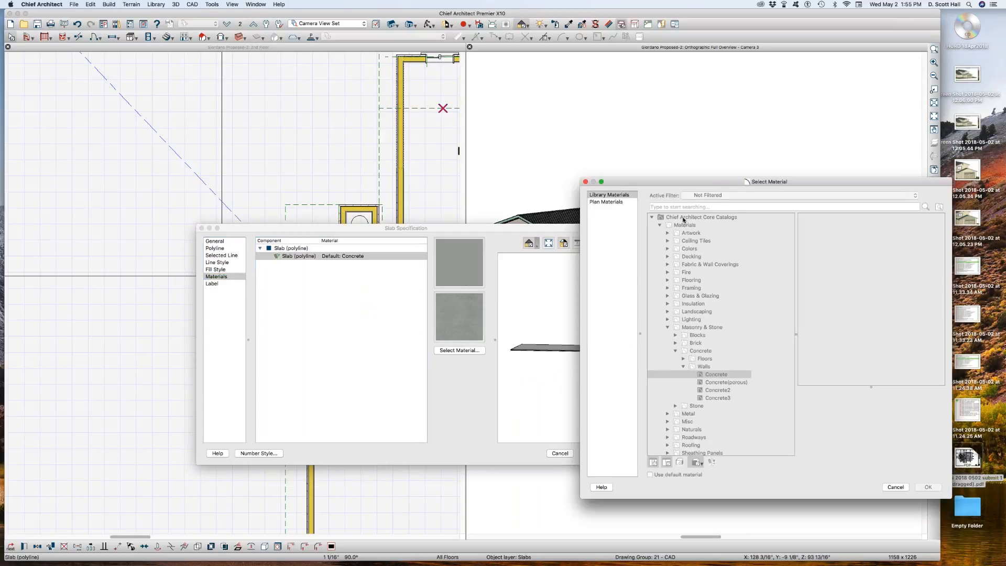
{"action": "type", "text": "STSUCC"}
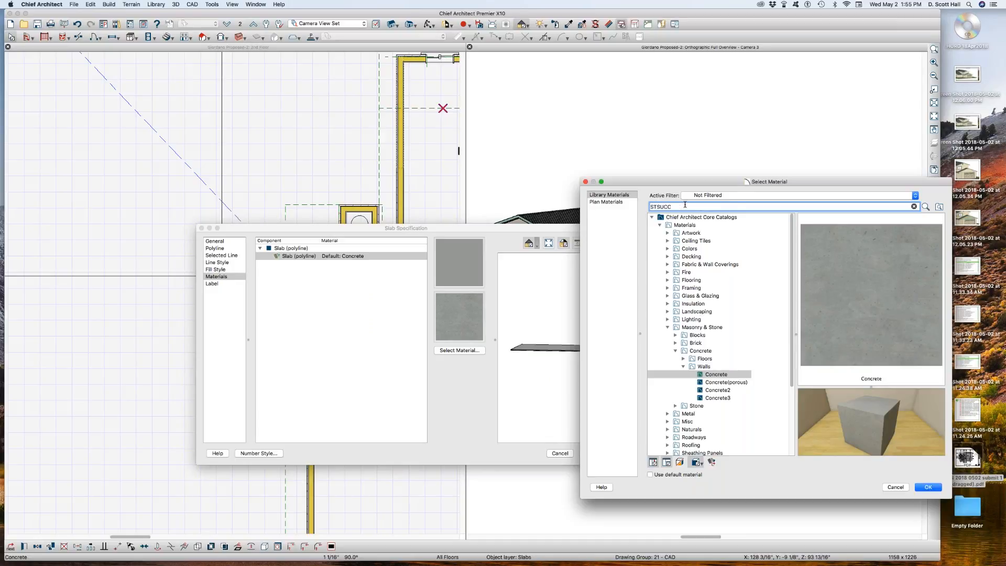
{"action": "key", "text": "BackSpace"}
{"action": "key", "text": "BackSpace"}
{"action": "key", "text": "BackSpace"}
{"action": "key", "text": "BackSpace"}
{"action": "key", "text": "BackSpace"}
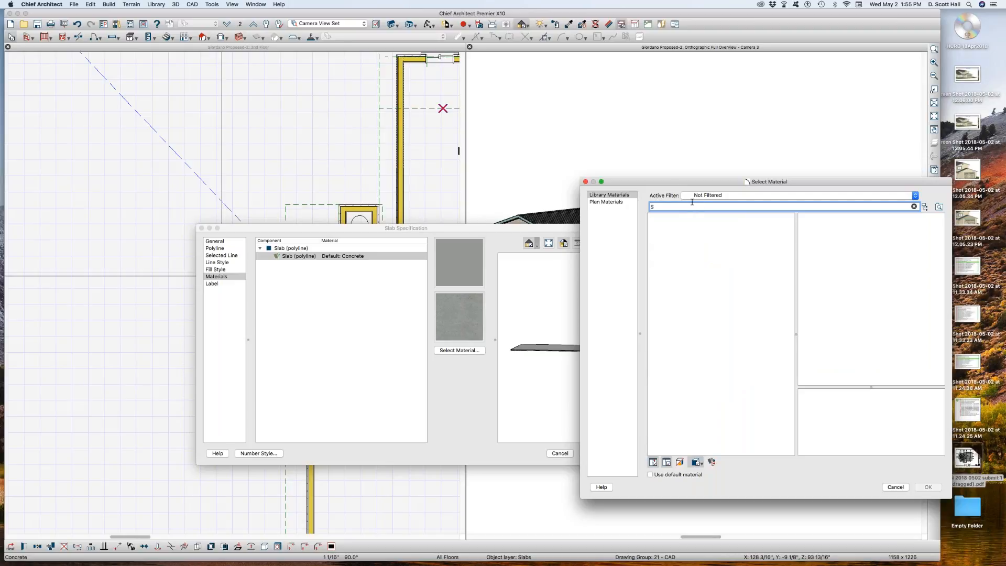
{"action": "type", "text": "TUCCO"}
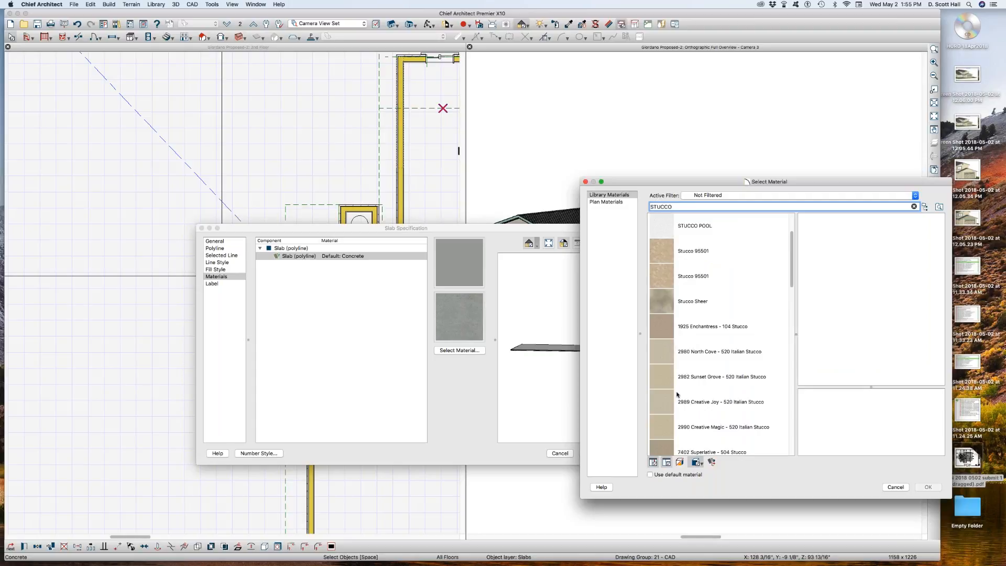
{"action": "left_click", "coordinate": [658, 309]}
{"action": "key", "text": "Return"}
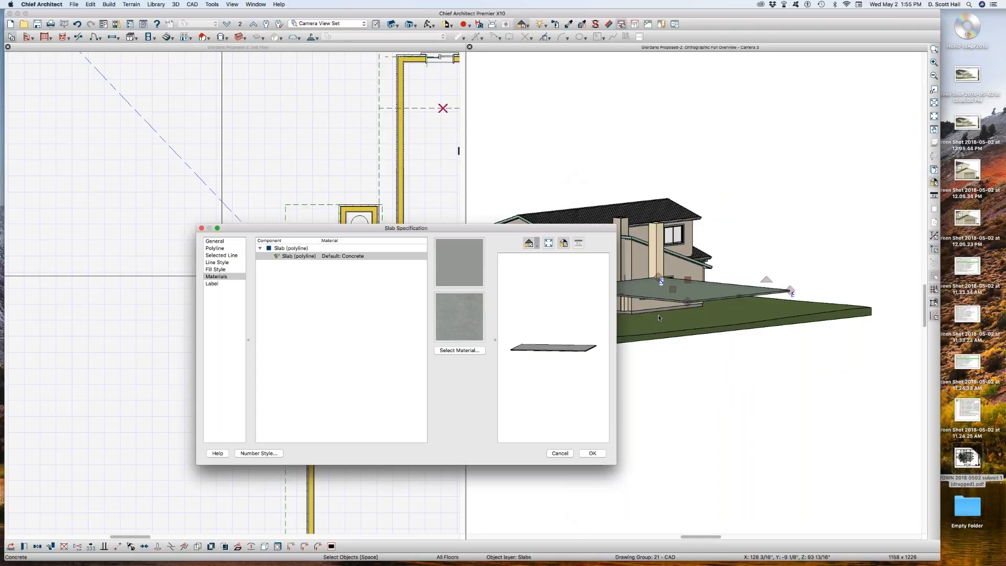
{"action": "key", "text": "Return"}
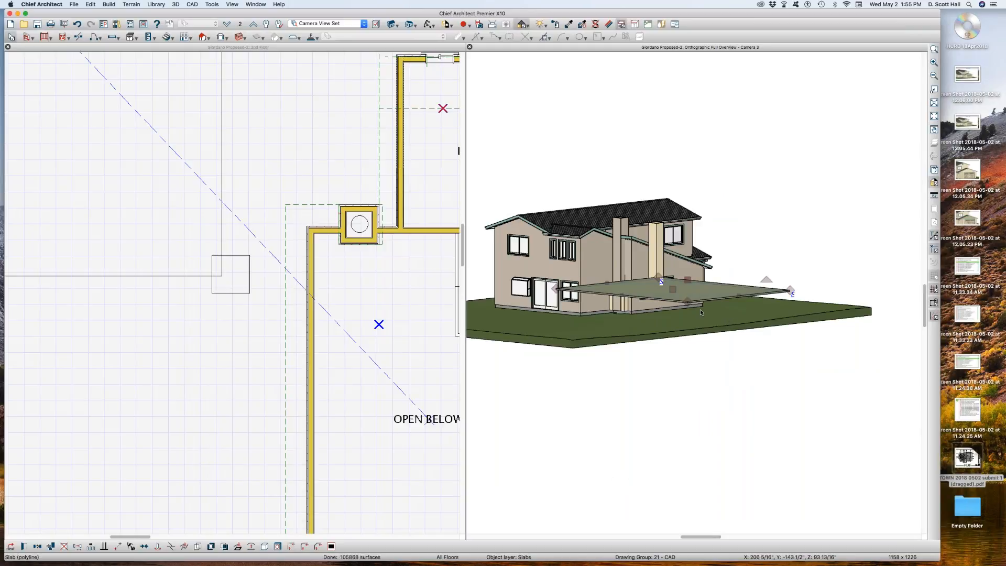
Examine the stucco slab from above in relation to the polyline solid, the wall-built chimney and the house.
{"action": "left_click", "coordinate": [652, 281]}
{"action": "key", "text": "Escape"}
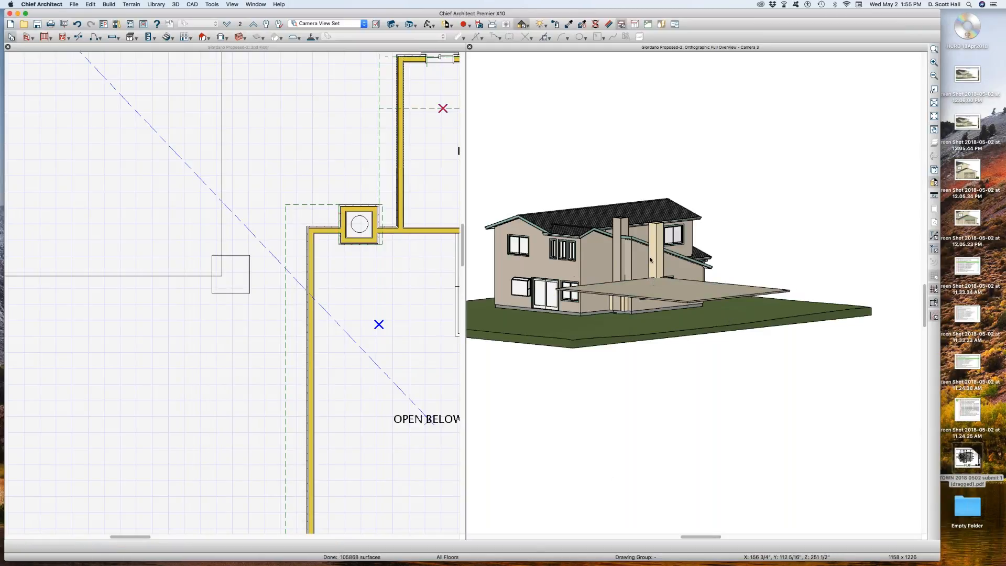
{"action": "key", "text": "o"}
{"action": "left_click_drag", "start_coordinate": [649, 281], "coordinate": [644, 298]}
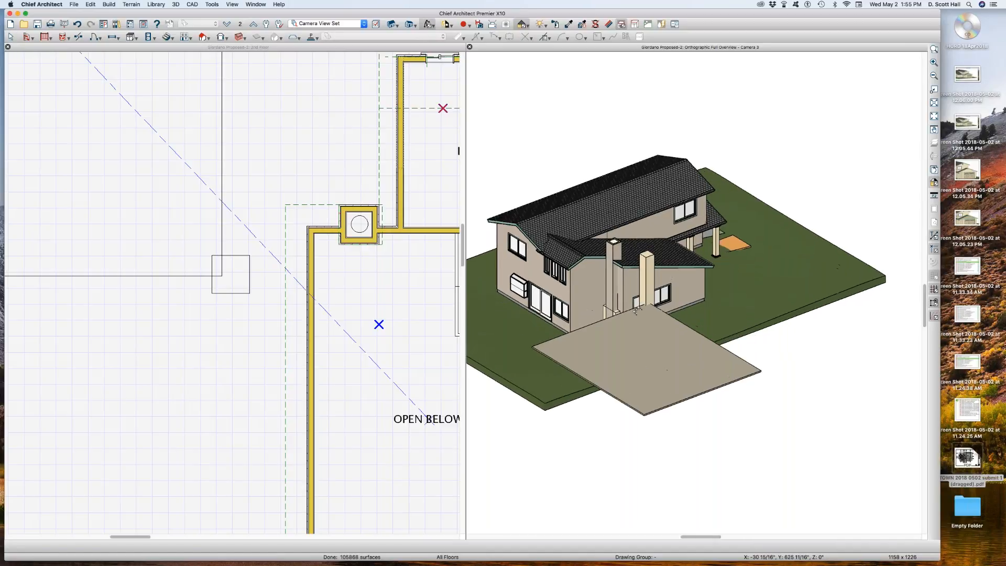
{"action": "scroll", "coordinate": [643, 298], "scroll_direction": "up", "scroll_amount": 6}
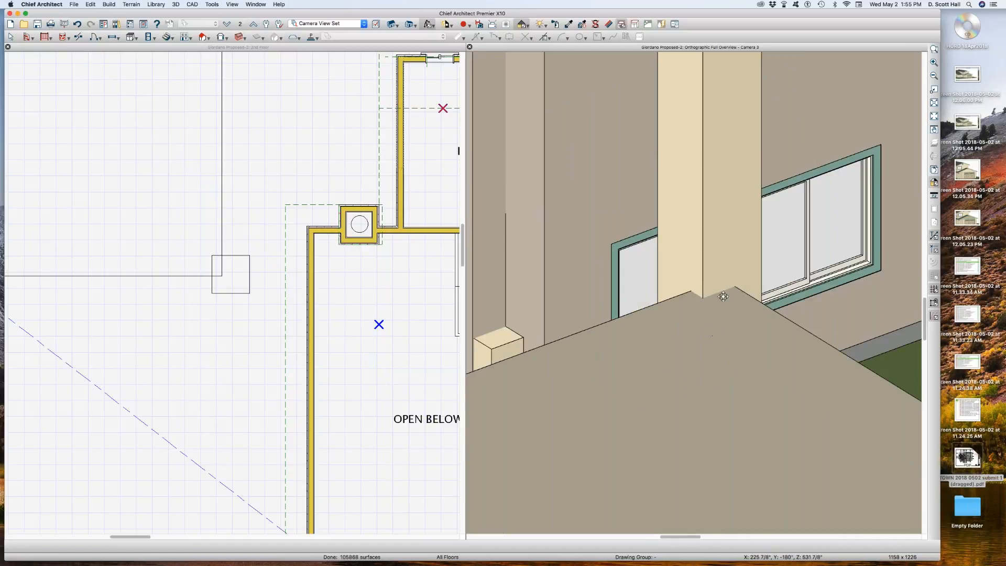
{"action": "scroll", "coordinate": [722, 297], "scroll_direction": "down", "scroll_amount": 5}
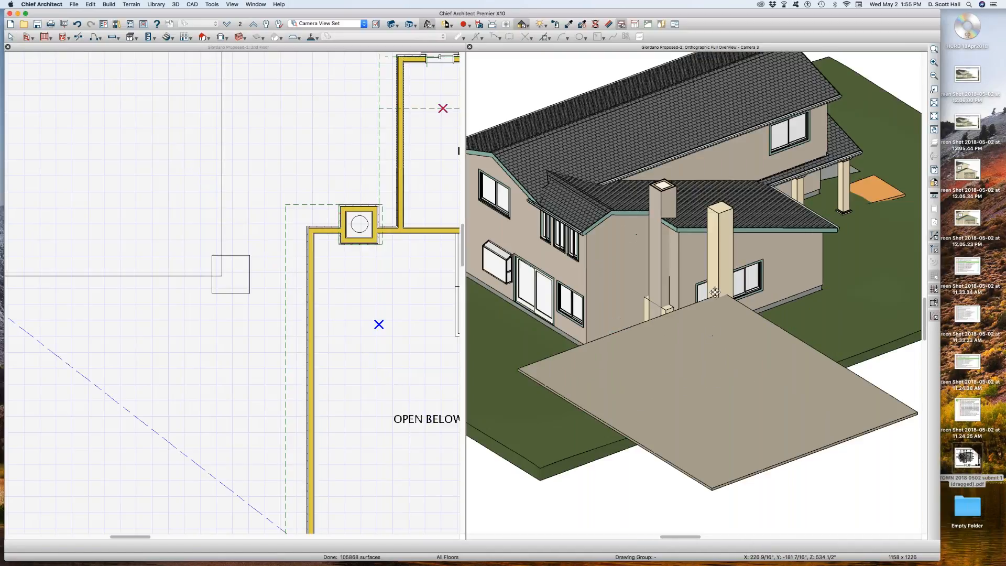
{"action": "scroll", "coordinate": [712, 296], "scroll_direction": "up", "scroll_amount": 4}
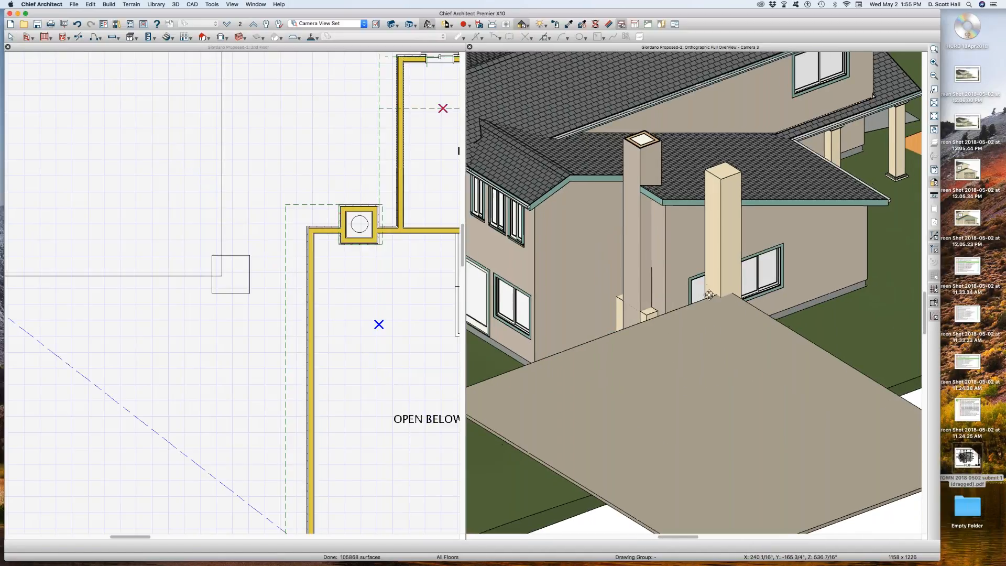
{"action": "scroll", "coordinate": [709, 289], "scroll_direction": "up", "scroll_amount": 3}
{"action": "scroll", "coordinate": [720, 296], "scroll_direction": "down", "scroll_amount": 4}
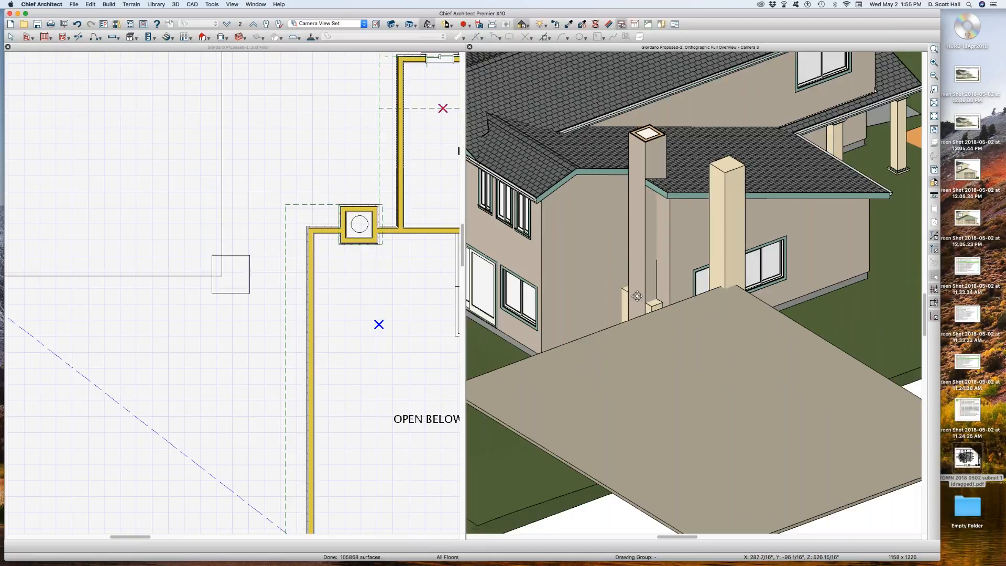
Pick up the Stucco Sheer material from the house wall and paint it onto two upper faces of the wall-built chimney.
{"action": "scroll", "coordinate": [636, 296], "scroll_direction": "up", "scroll_amount": 3}
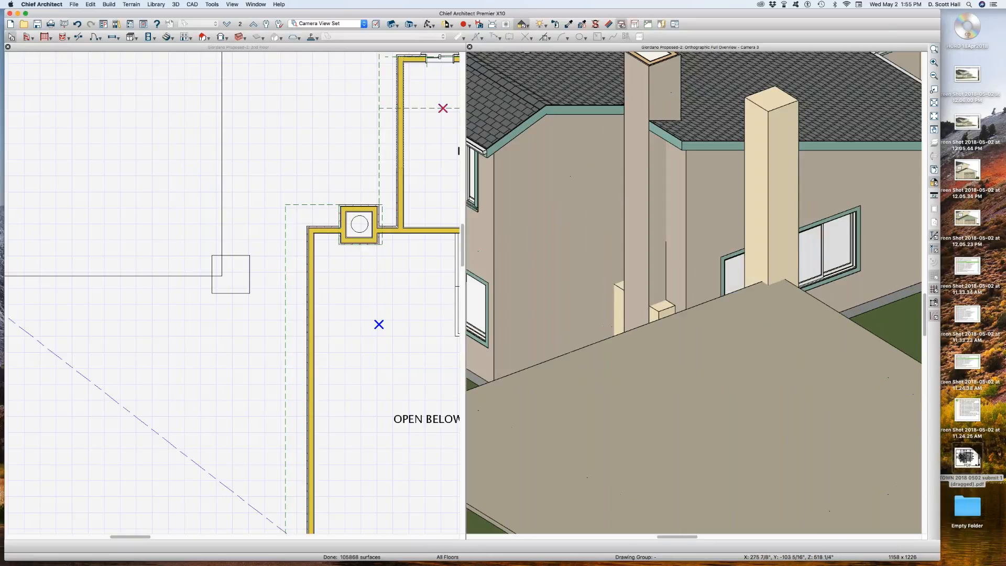
{"action": "key", "text": "e"}
{"action": "left_click", "coordinate": [686, 245]}
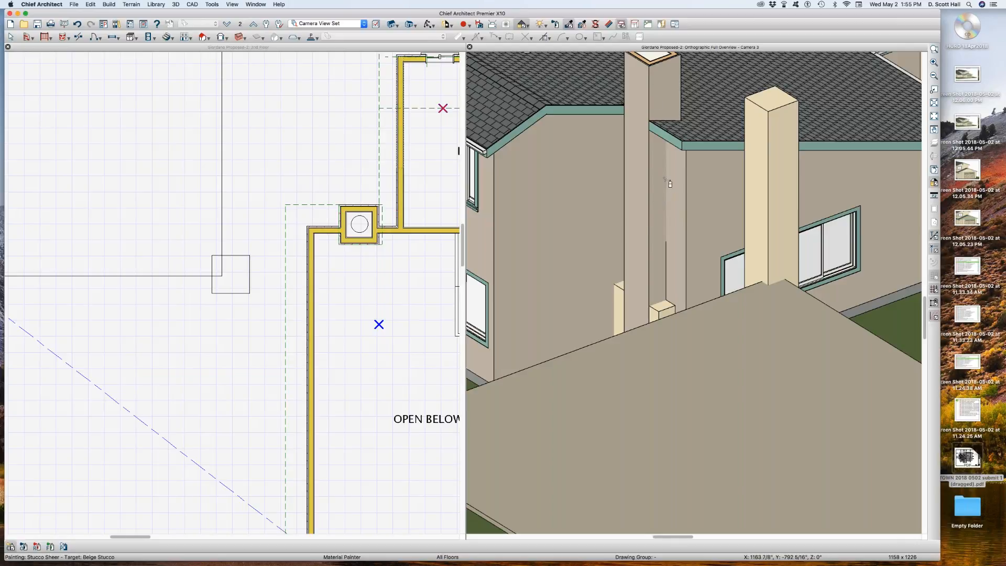
{"action": "scroll", "coordinate": [660, 183], "scroll_direction": "up", "scroll_amount": 3}
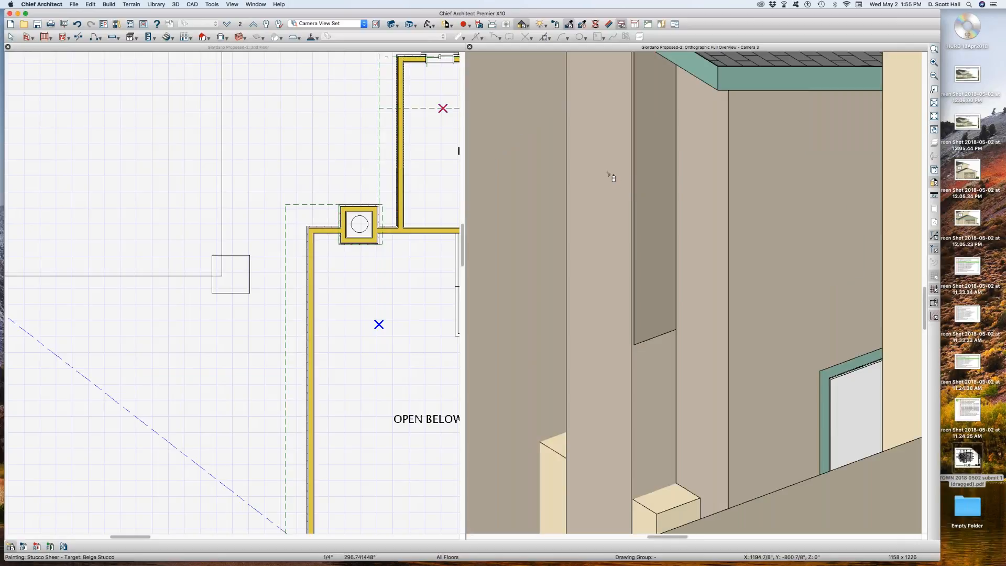
{"action": "left_click", "coordinate": [611, 176]}
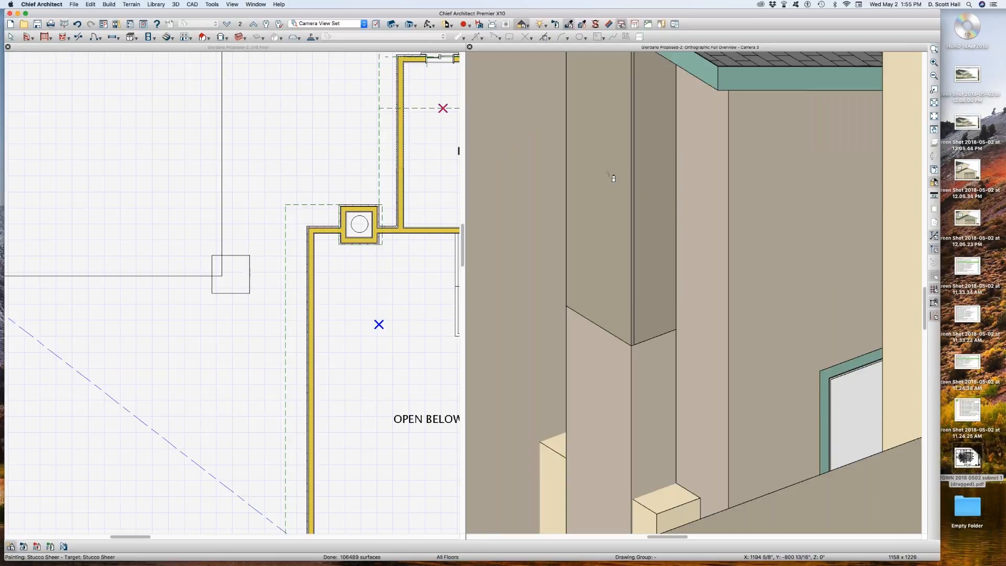
{"action": "scroll", "coordinate": [648, 224], "scroll_direction": "down", "scroll_amount": 2}
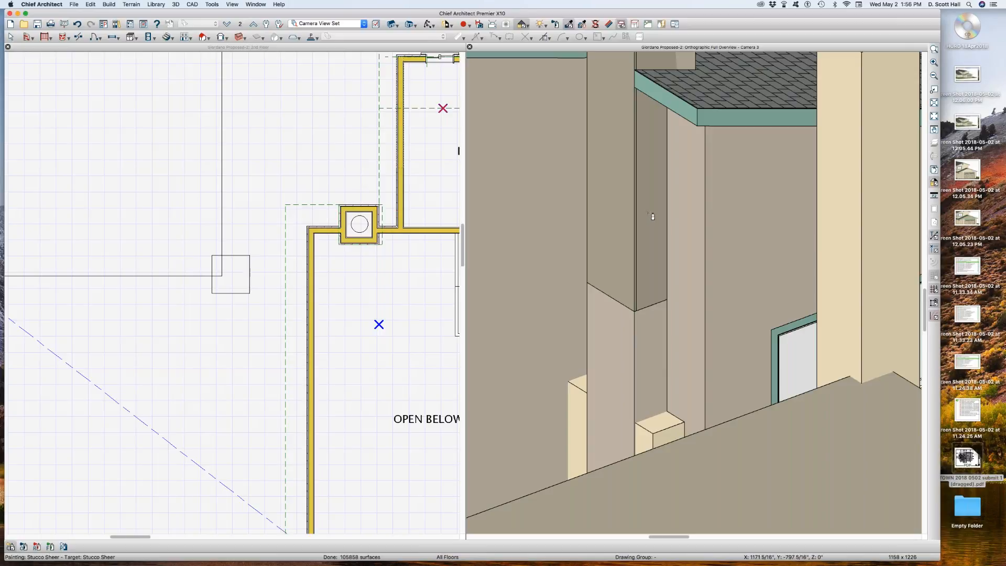
Undo the Stucco Sheer painting on the chimney's faces and return to object selection.
{"action": "left_click", "coordinate": [656, 216]}
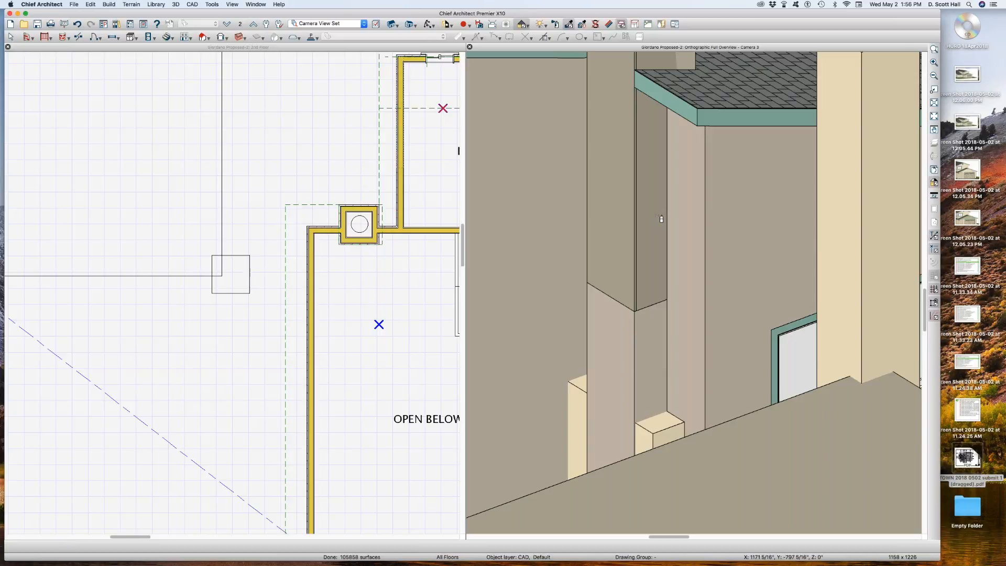
{"action": "key", "text": "super+z"}
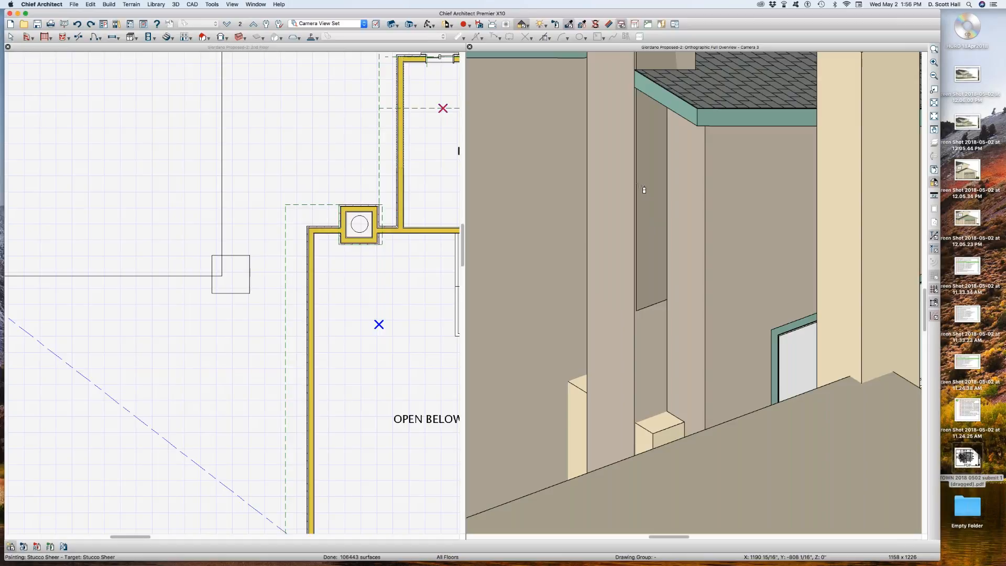
{"action": "left_click", "coordinate": [644, 189]}
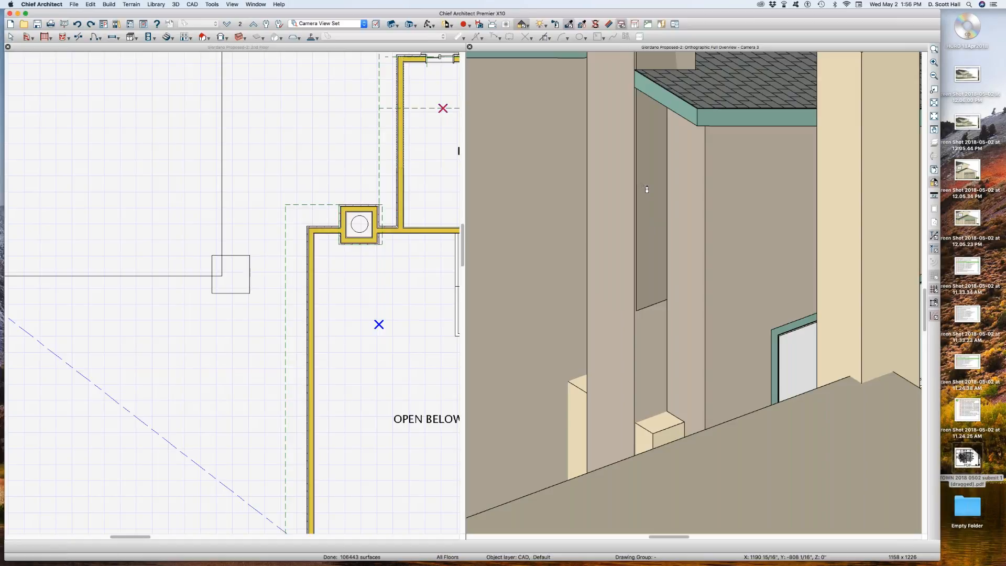
{"action": "left_click", "coordinate": [10, 37]}
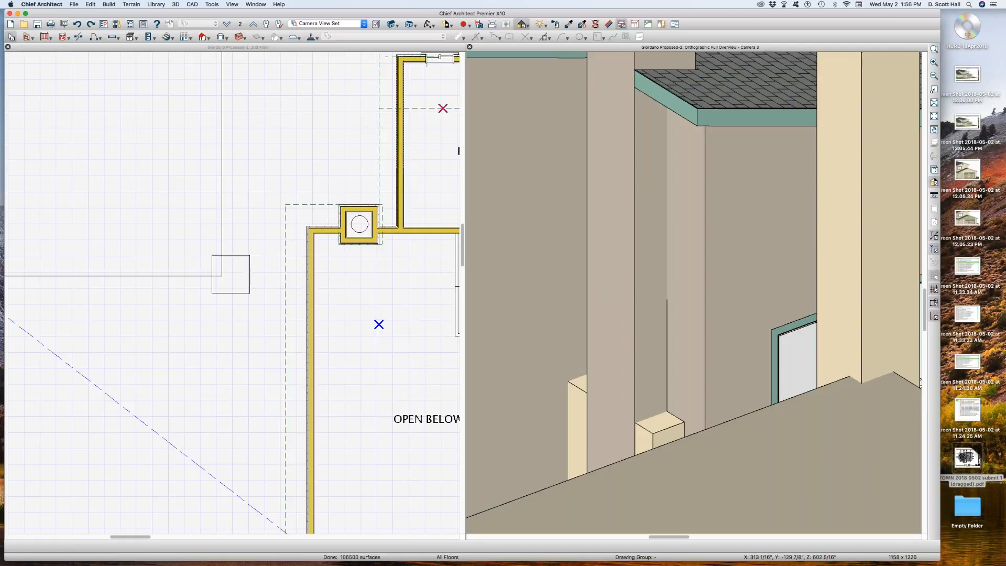
Select the side face of the wall-built chimney below the eave to check which room or wall it belongs to.
{"action": "scroll", "coordinate": [634, 191], "scroll_direction": "down", "scroll_amount": 3}
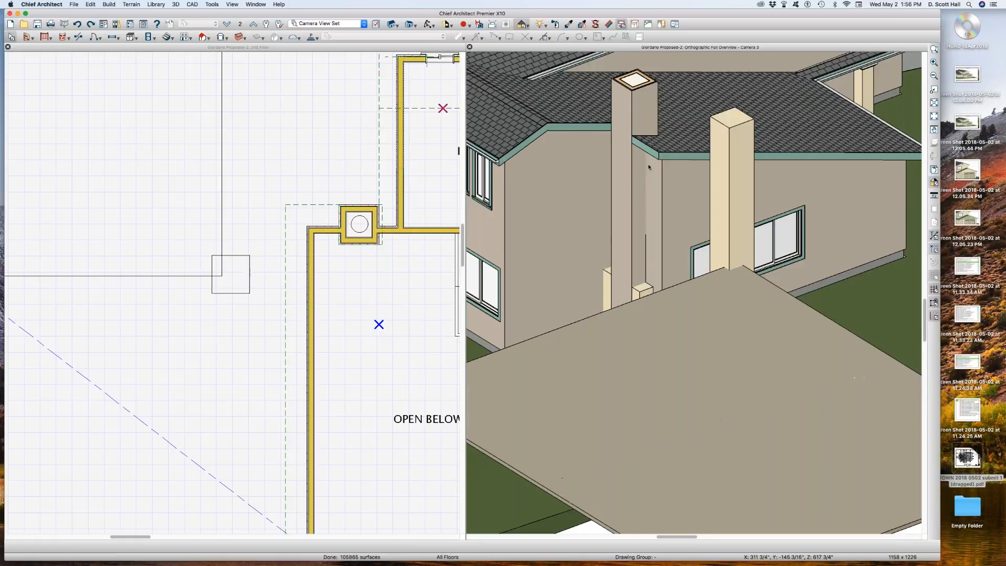
{"action": "scroll", "coordinate": [635, 190], "scroll_direction": "up", "scroll_amount": 2}
{"action": "left_click", "coordinate": [636, 188]}
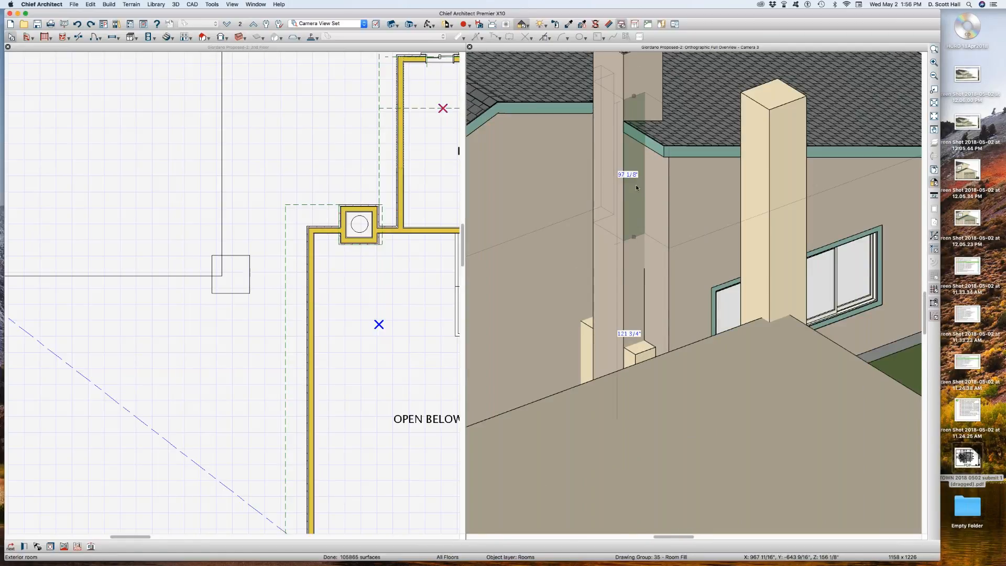
{"action": "left_click", "coordinate": [635, 185]}
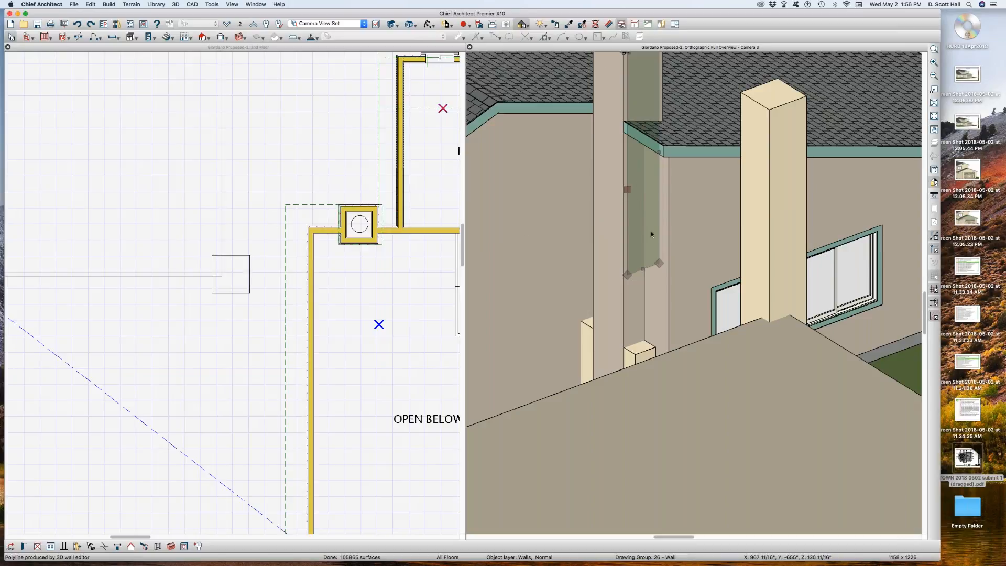
Delete the stucco slab in front of the house.
{"action": "scroll", "coordinate": [648, 218], "scroll_direction": "down", "scroll_amount": 2}
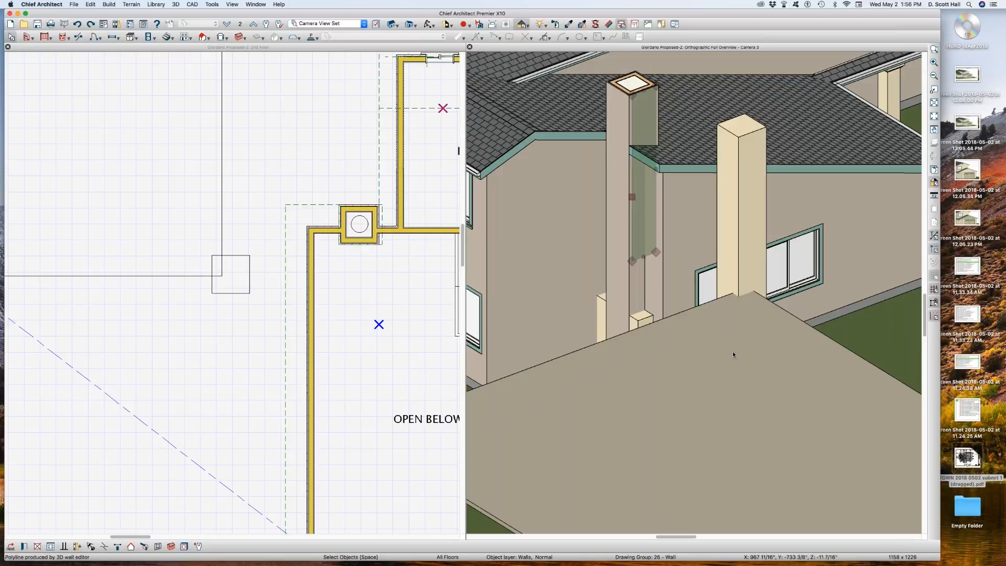
{"action": "left_click", "coordinate": [724, 369]}
{"action": "scroll", "coordinate": [719, 358], "scroll_direction": "down", "scroll_amount": 1}
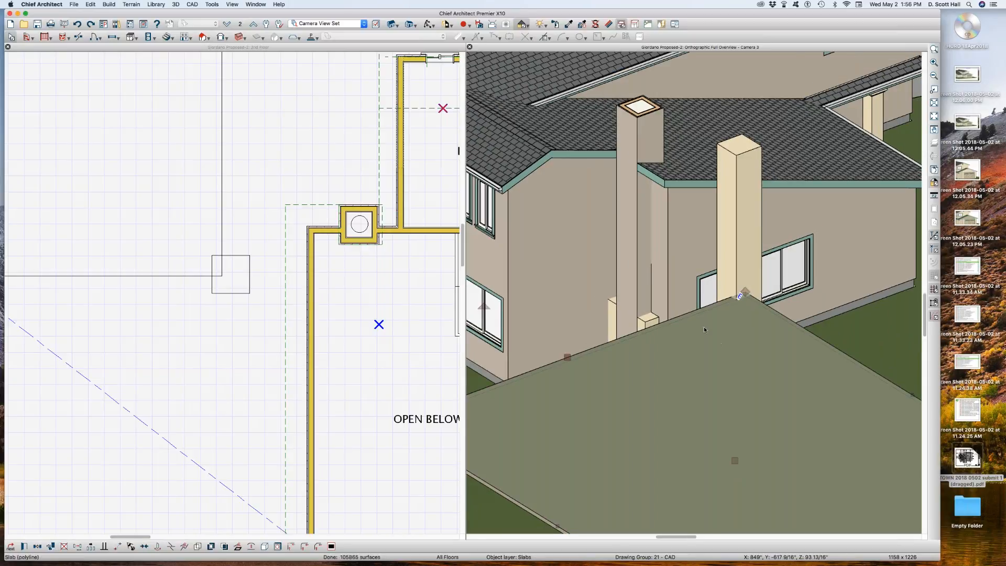
{"action": "key", "text": "Delete"}
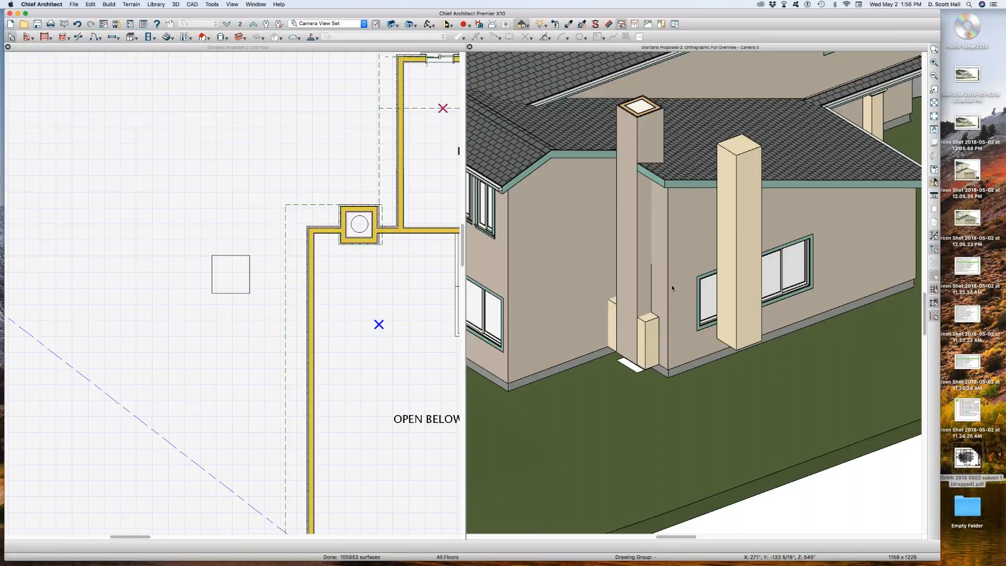
Examine the fireplace box protruding at the base of the wall-built chimney and the terrain around it.
{"action": "scroll", "coordinate": [665, 301], "scroll_direction": "down", "scroll_amount": 3}
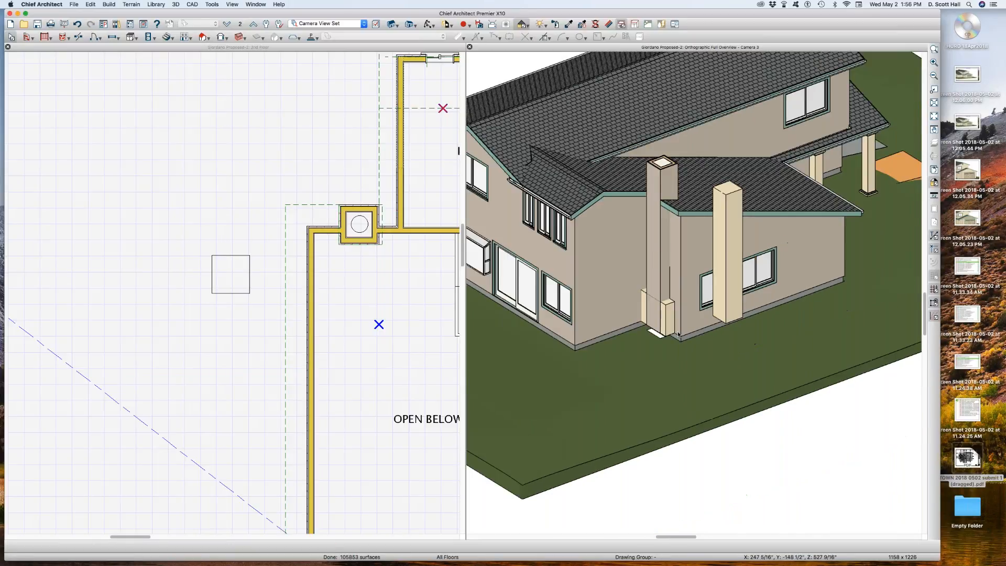
{"action": "scroll", "coordinate": [660, 315], "scroll_direction": "up", "scroll_amount": 5}
{"action": "left_click", "coordinate": [666, 284]}
{"action": "scroll", "coordinate": [665, 284], "scroll_direction": "up", "scroll_amount": 3}
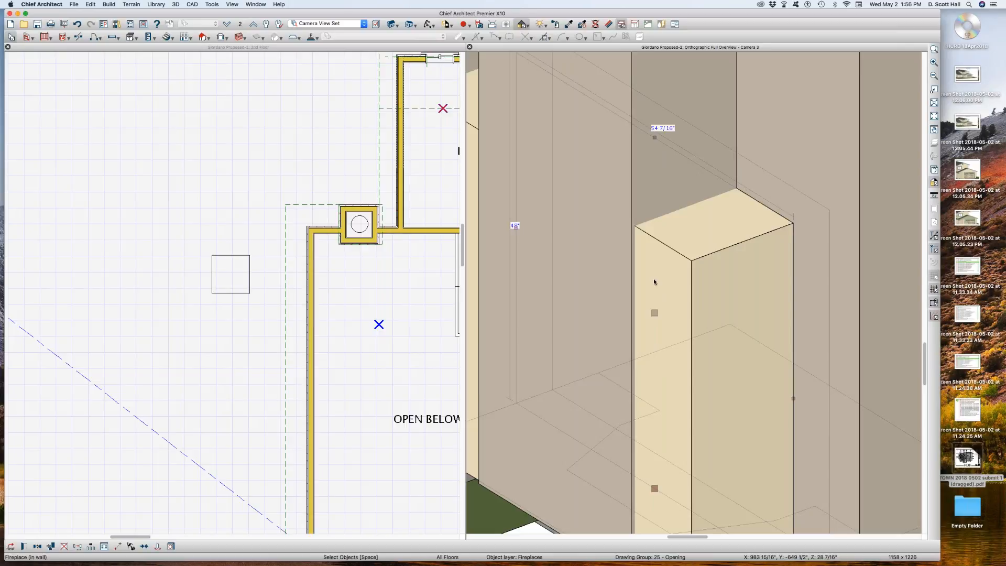
{"action": "scroll", "coordinate": [653, 281], "scroll_direction": "down", "scroll_amount": 6}
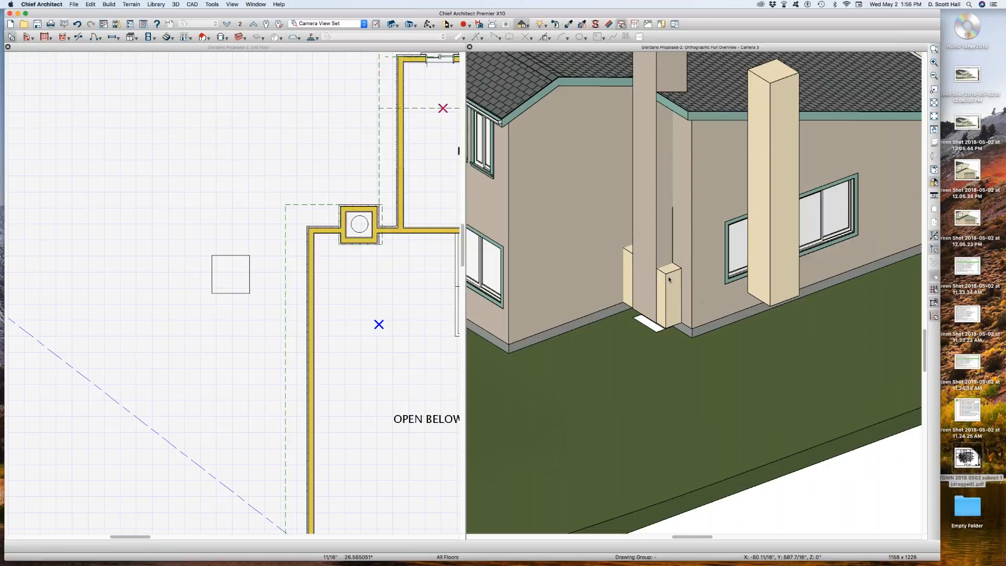
{"action": "left_click", "coordinate": [564, 374]}
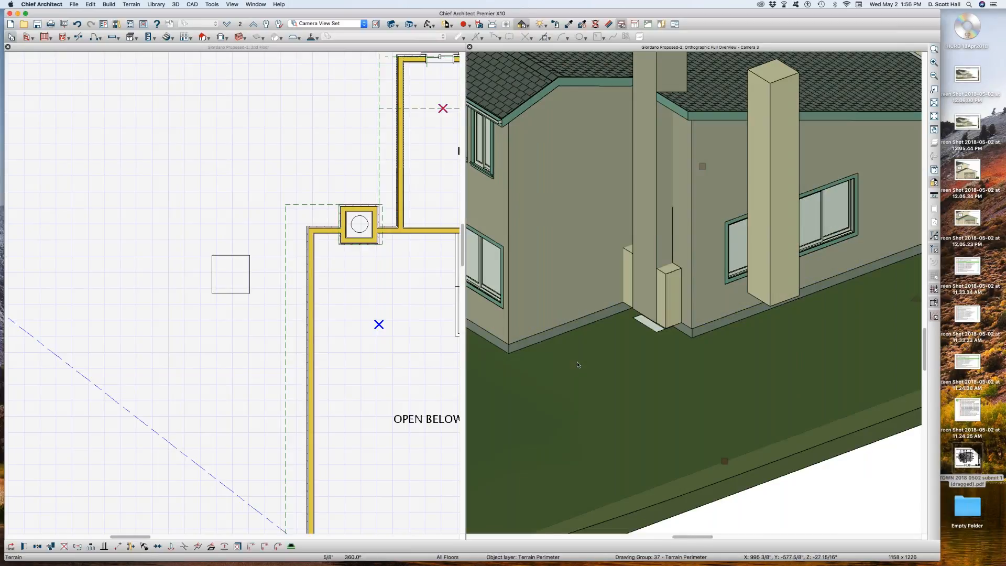
Open the 4A 2018 0328 meet b plan from the matching client's folder under CLIENT PLANS in Dropbox.
{"action": "key", "text": "super+o"}
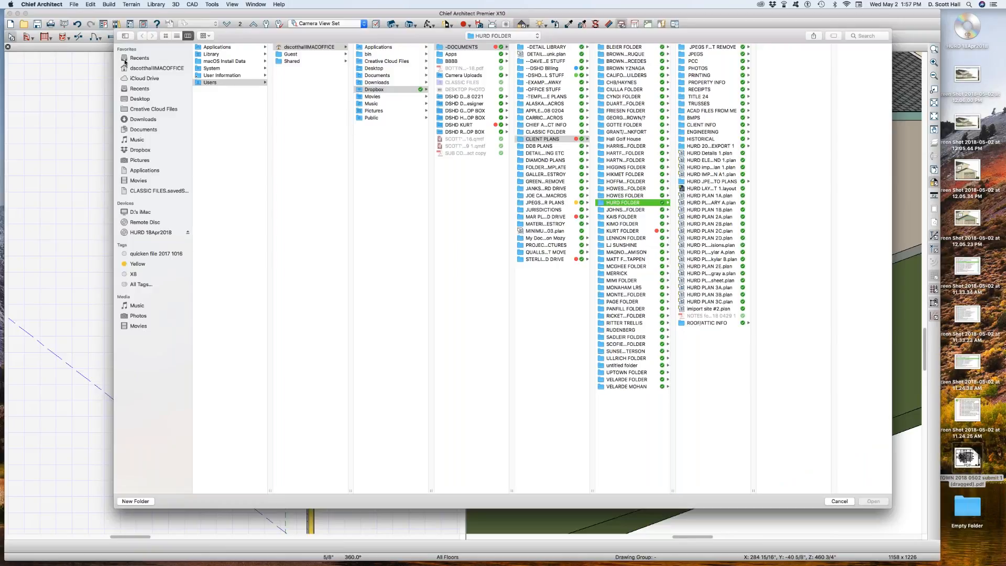
{"action": "left_click", "coordinate": [141, 150]}
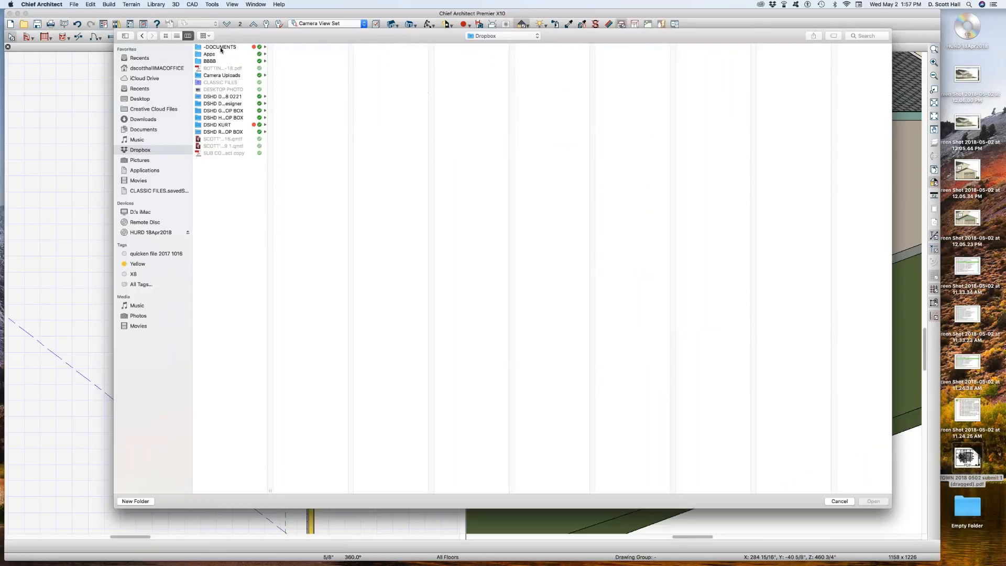
{"action": "left_click", "coordinate": [300, 139]}
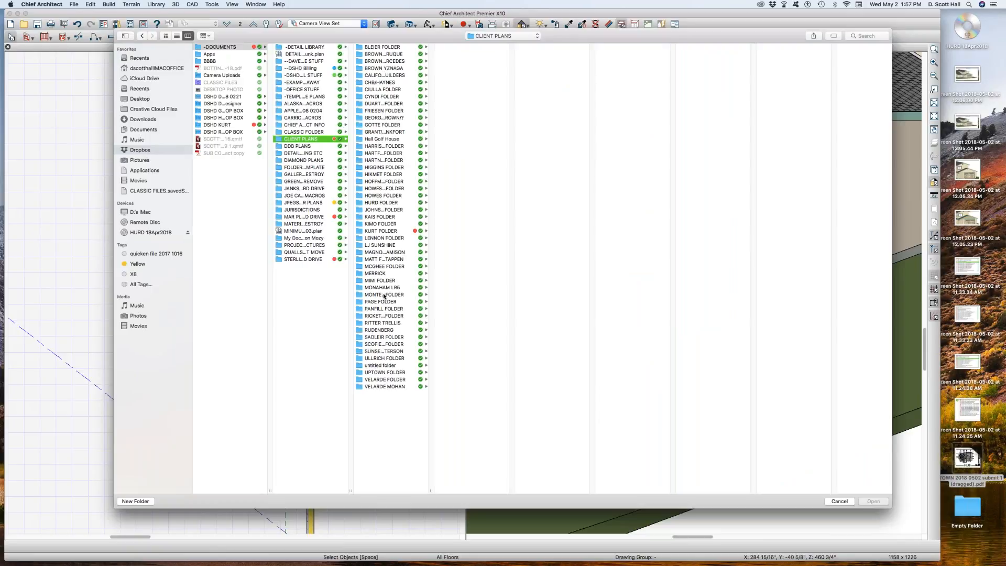
{"action": "left_click", "coordinate": [375, 273]}
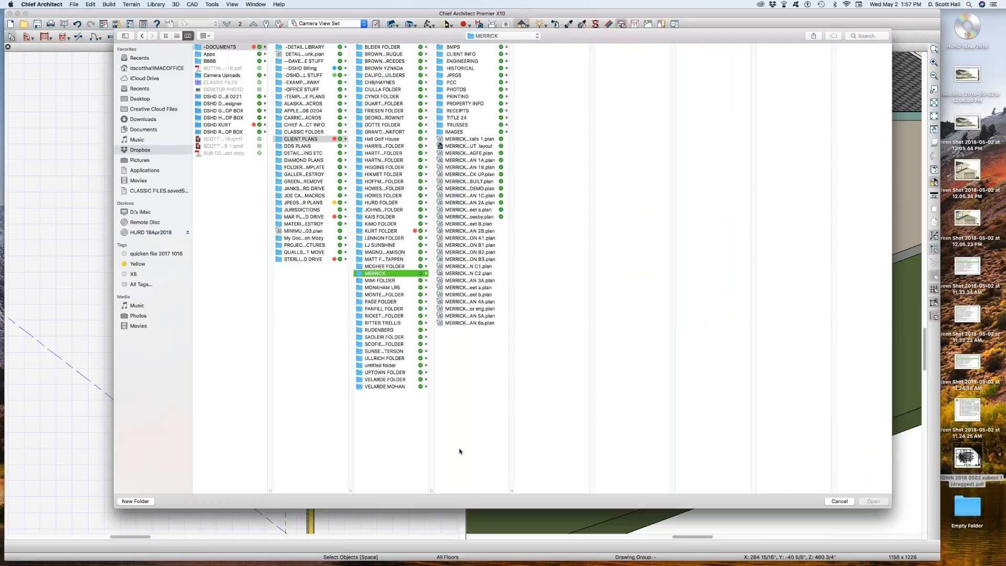
{"action": "double_click", "coordinate": [508, 489]}
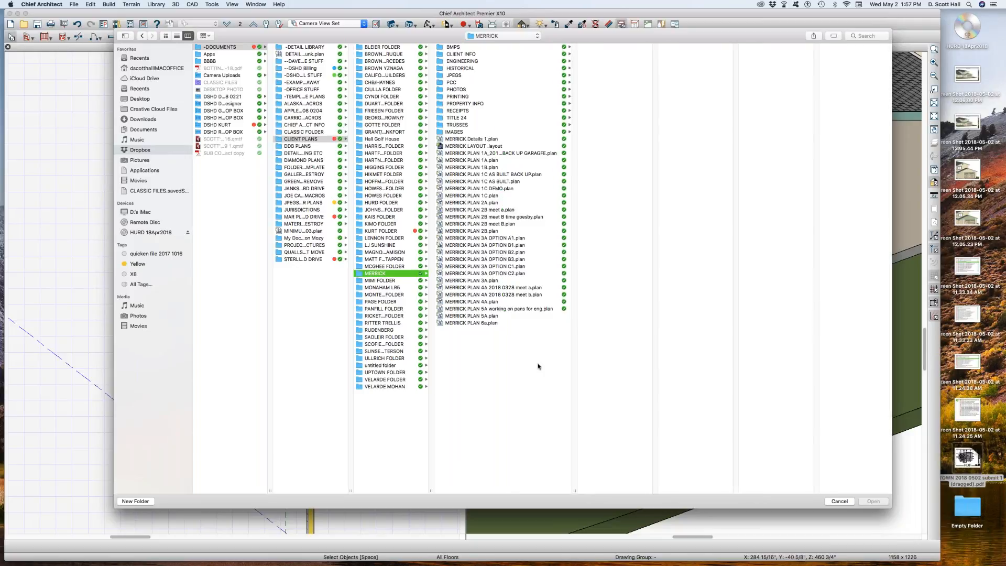
{"action": "left_click", "coordinate": [497, 309]}
{"action": "left_click", "coordinate": [490, 302]}
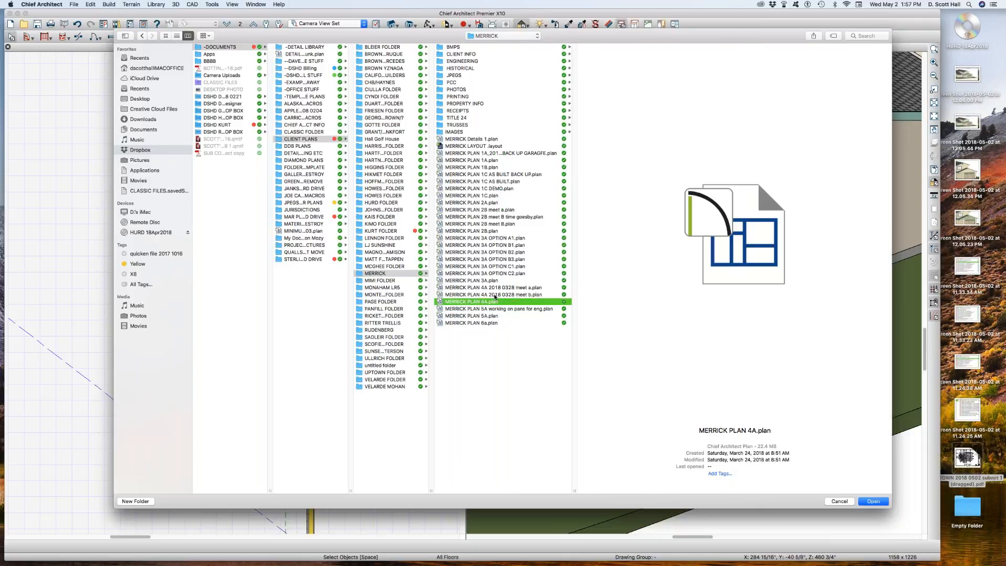
{"action": "left_click", "coordinate": [495, 295]}
{"action": "key", "text": "Return"}
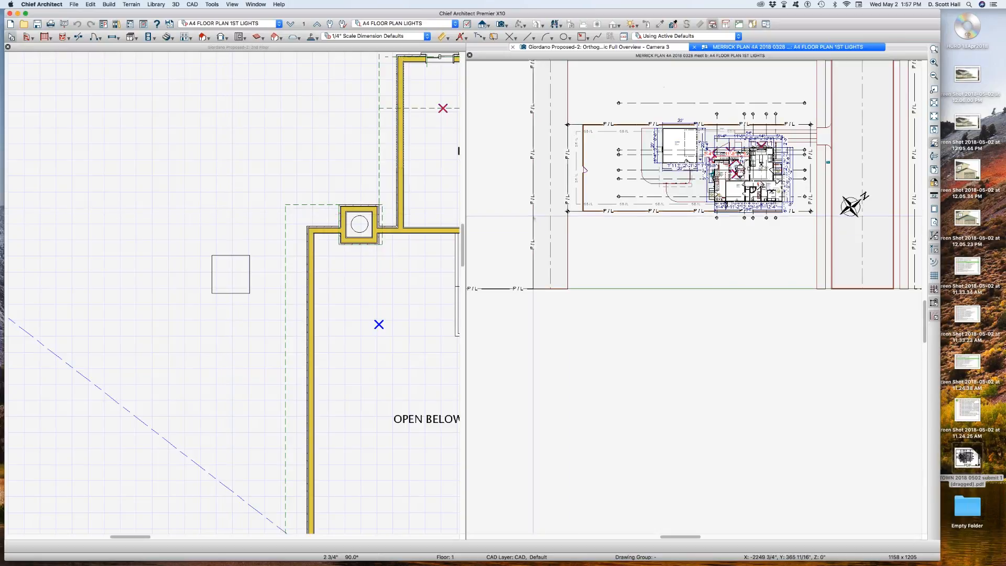
Save the opened plan as a copy in the same folder with JUNK added to the end of its file name.
{"action": "left_click", "coordinate": [74, 4]}
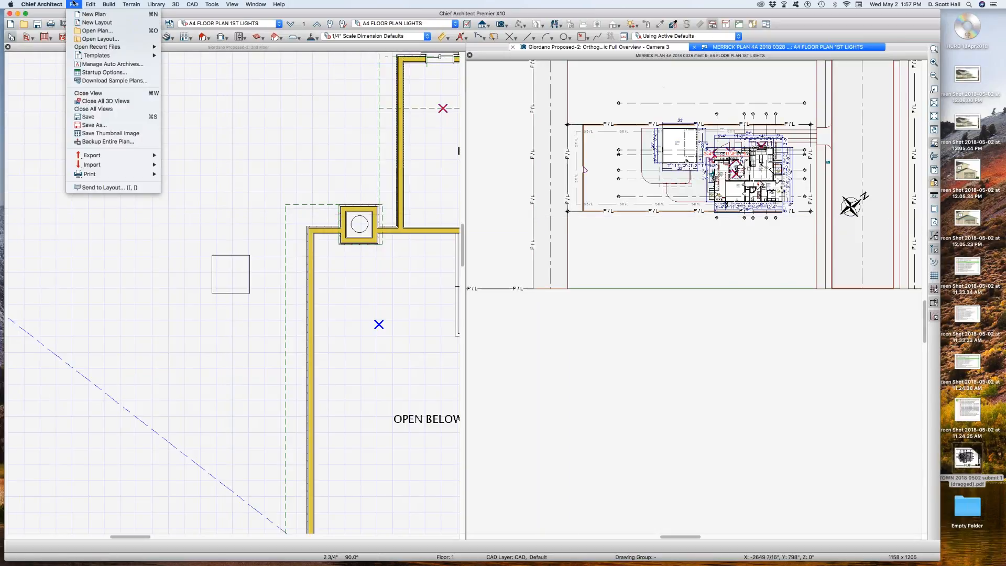
{"action": "left_click", "coordinate": [90, 125]}
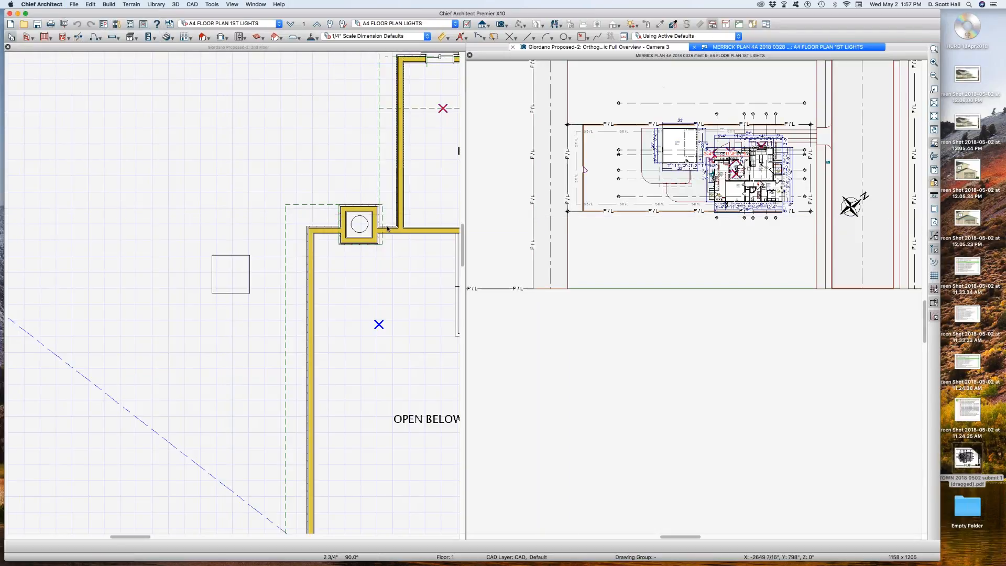
{"action": "key", "text": "Right"}
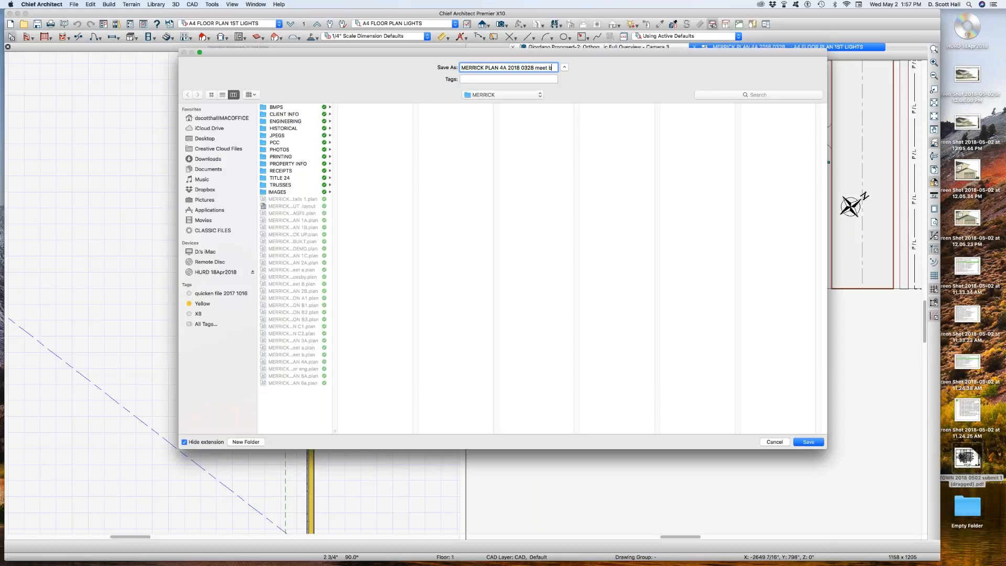
{"action": "type", "text": "JUNK"}
{"action": "key", "text": "Return"}
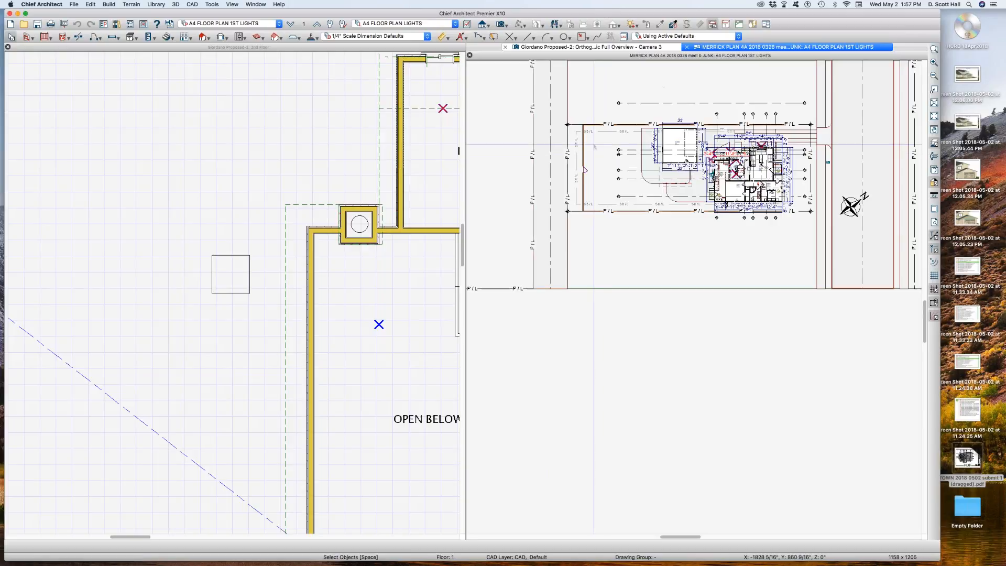
Maximise the copied floor plan's window and create an orthographic full overview of the house.
{"action": "scroll", "coordinate": [612, 116], "scroll_direction": "up", "scroll_amount": 3}
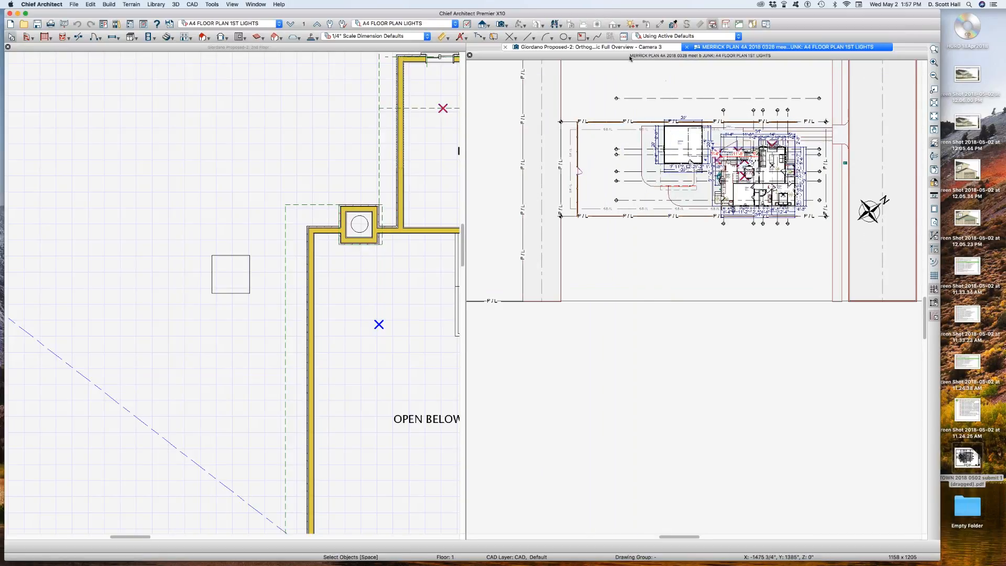
{"action": "double_click", "coordinate": [634, 55]}
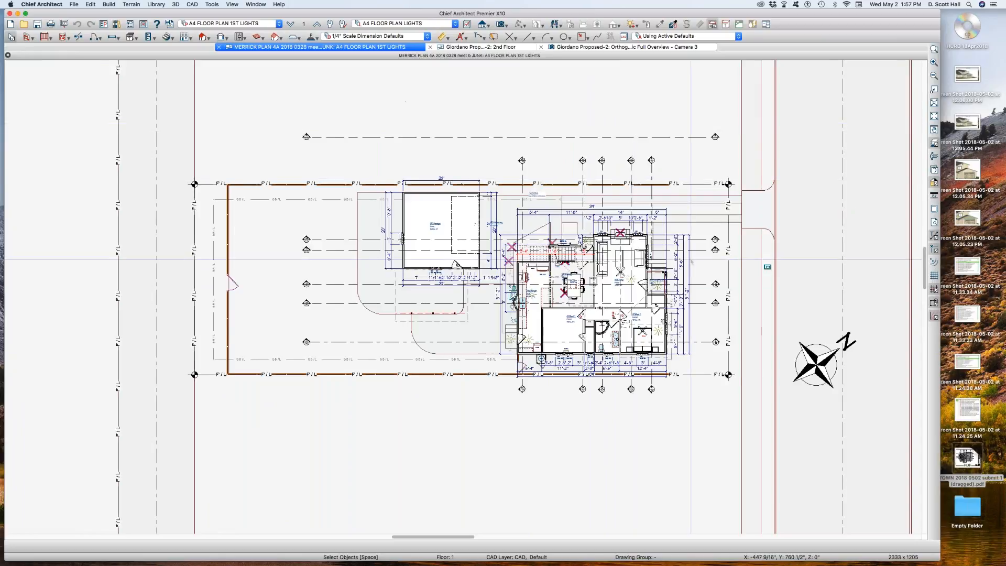
{"action": "scroll", "coordinate": [689, 259], "scroll_direction": "up", "scroll_amount": 3}
{"action": "scroll", "coordinate": [639, 233], "scroll_direction": "up", "scroll_amount": 5}
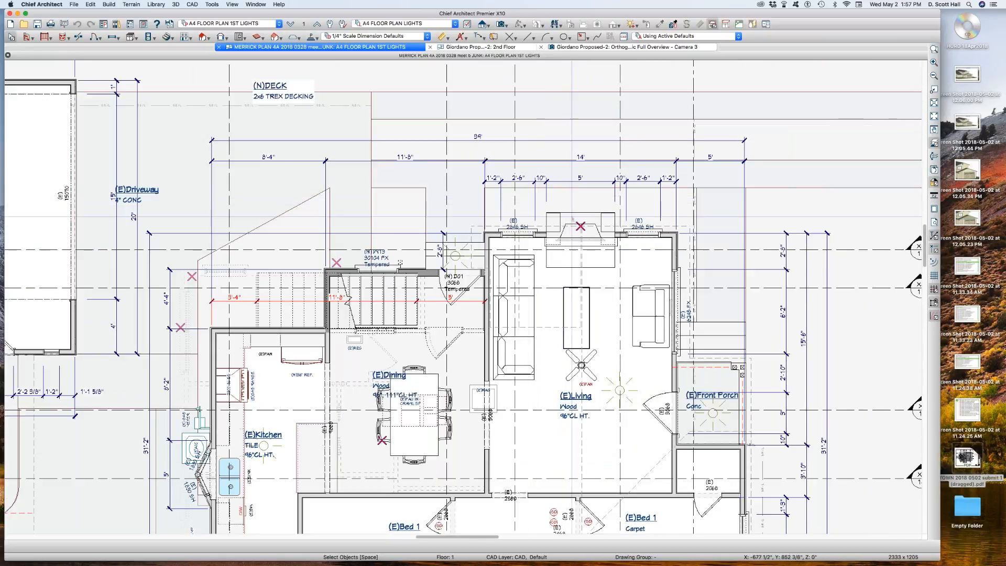
{"action": "scroll", "coordinate": [549, 218], "scroll_direction": "up", "scroll_amount": 3}
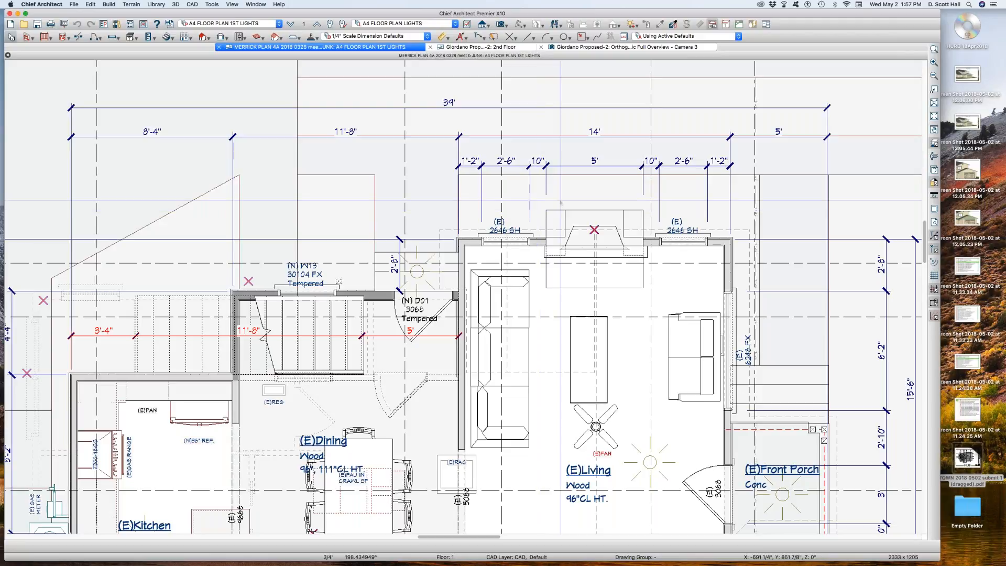
{"action": "key", "text": "shift+o"}
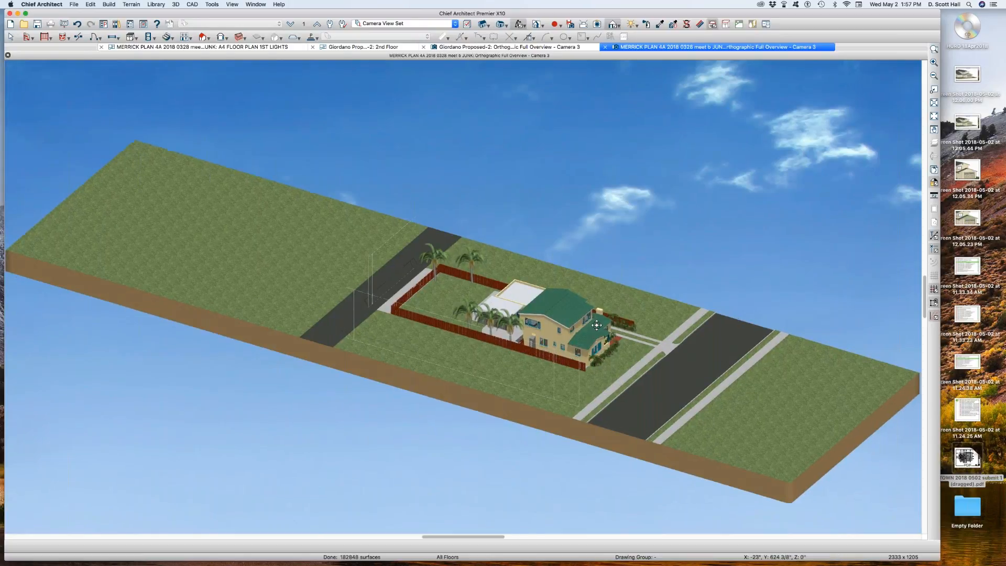
View the chimney side of the house up close in the overview and switch the rendering to a line-drawn view.
{"action": "left_click_drag", "start_coordinate": [507, 330], "coordinate": [446, 310]}
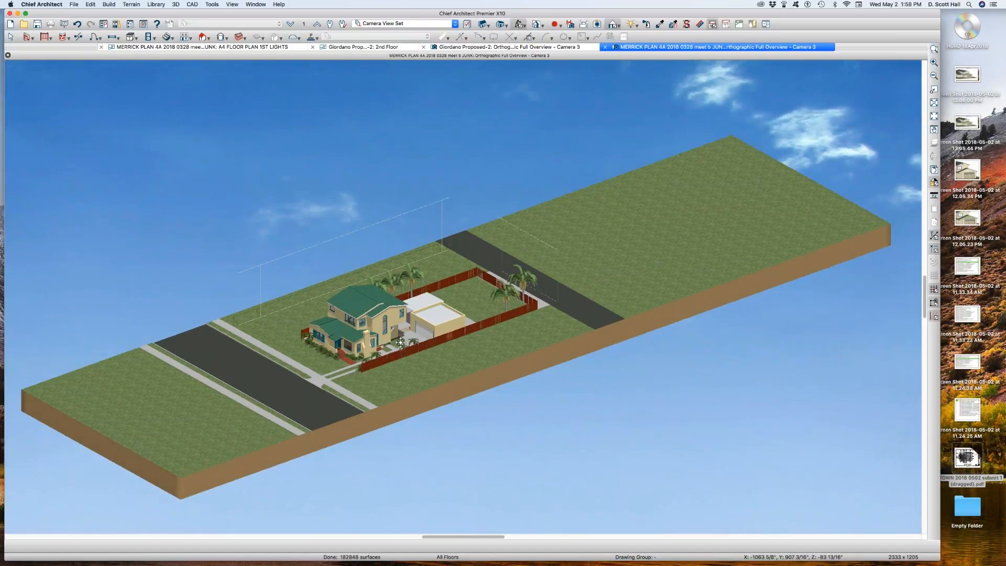
{"action": "scroll", "coordinate": [401, 342], "scroll_direction": "up", "scroll_amount": 5}
{"action": "scroll", "coordinate": [278, 391], "scroll_direction": "up", "scroll_amount": 8}
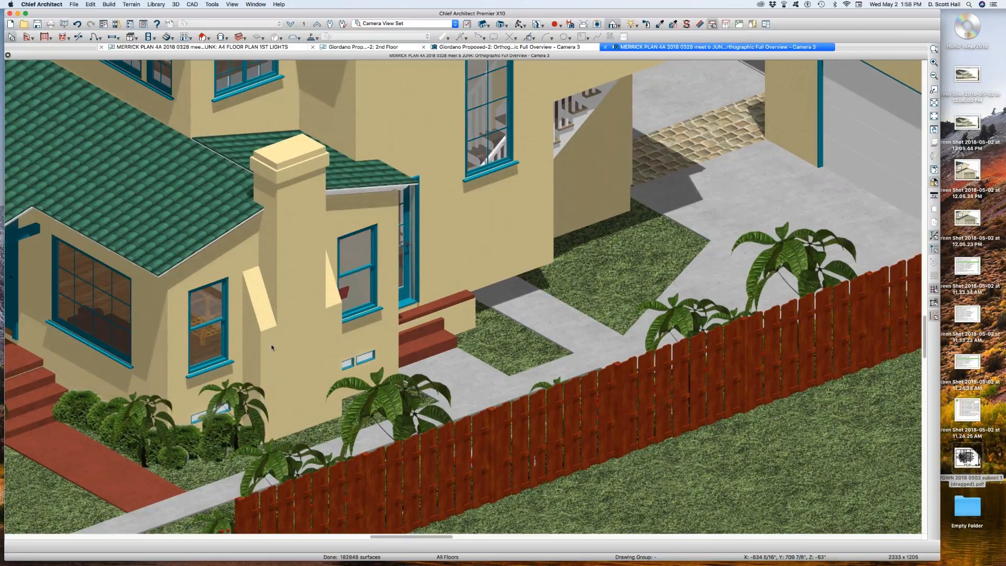
{"action": "key", "text": "v"}
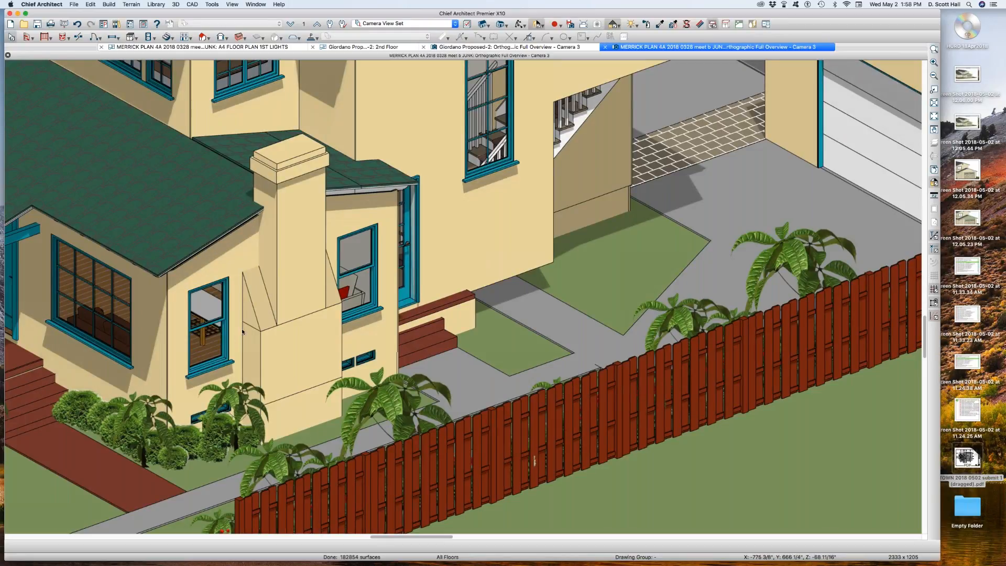
Inspect the parts that make up the chimney: the sloped shoulders, in-wall fireplace, base block, shaft and top molding.
{"action": "left_click", "coordinate": [256, 306]}
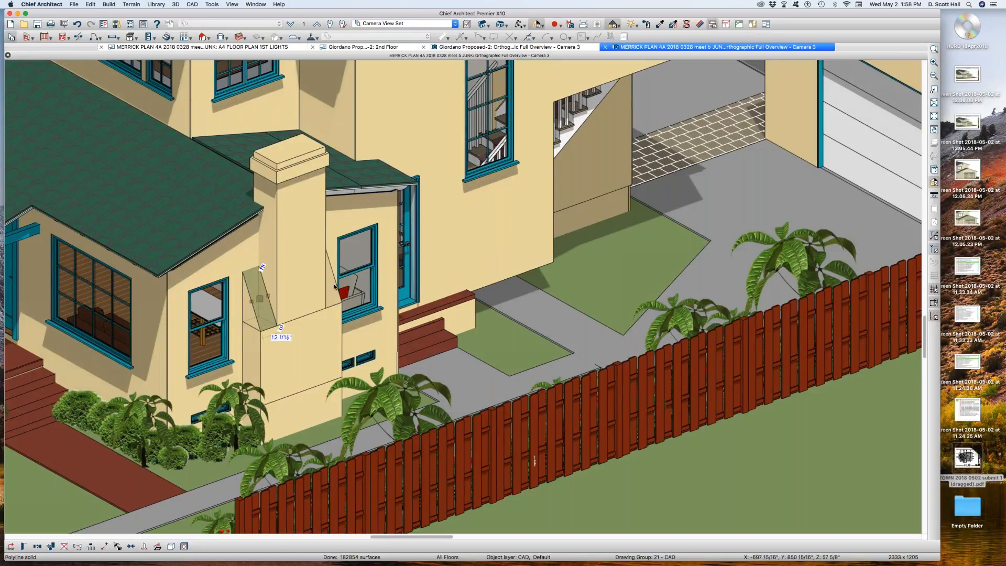
{"action": "left_click", "coordinate": [334, 287]}
{"action": "left_click", "coordinate": [296, 341]}
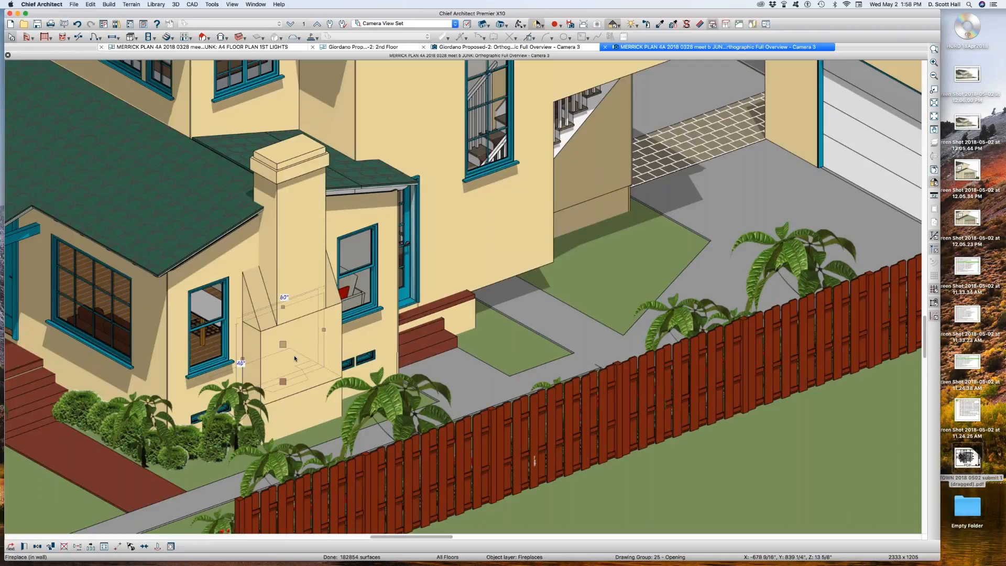
{"action": "left_click", "coordinate": [310, 415]}
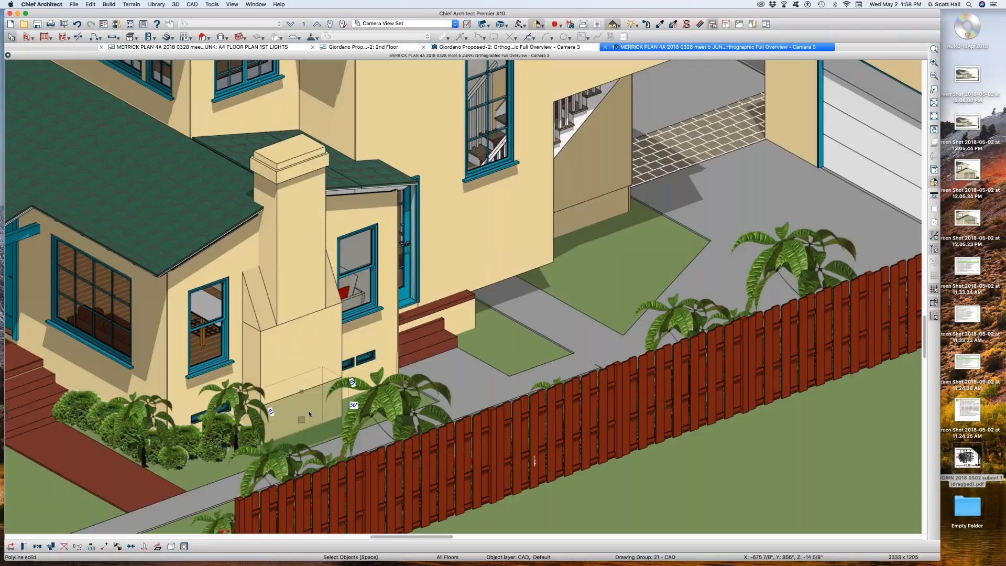
{"action": "left_click", "coordinate": [305, 368]}
{"action": "left_click", "coordinate": [307, 371]}
{"action": "left_click", "coordinate": [308, 255]}
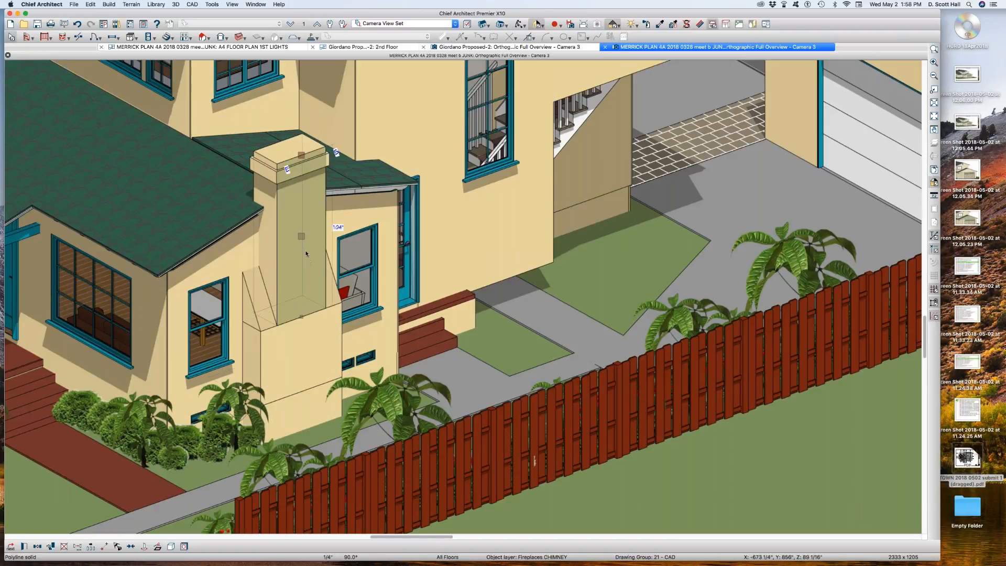
{"action": "left_click", "coordinate": [297, 171]}
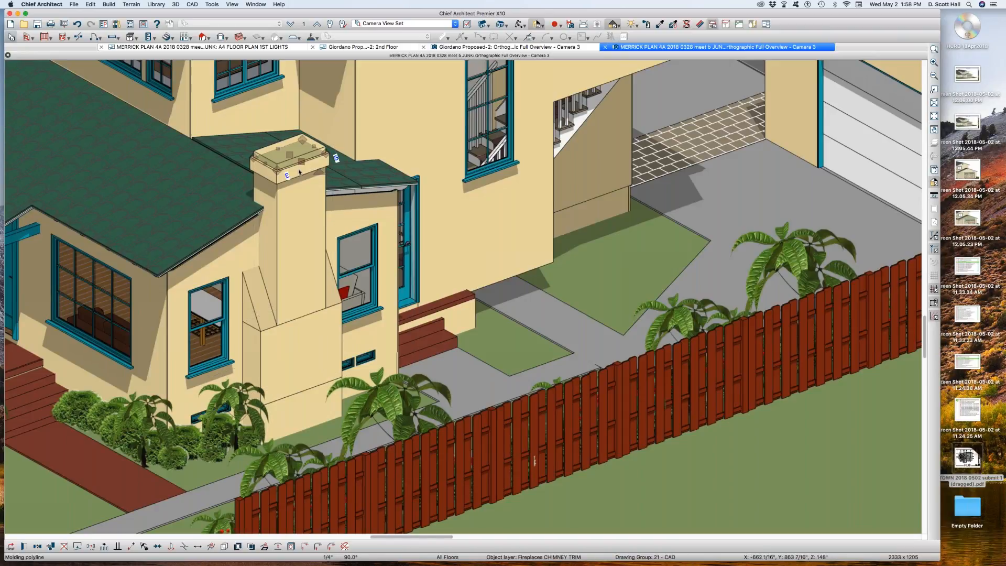
{"action": "scroll", "coordinate": [299, 172], "scroll_direction": "down", "scroll_amount": 2}
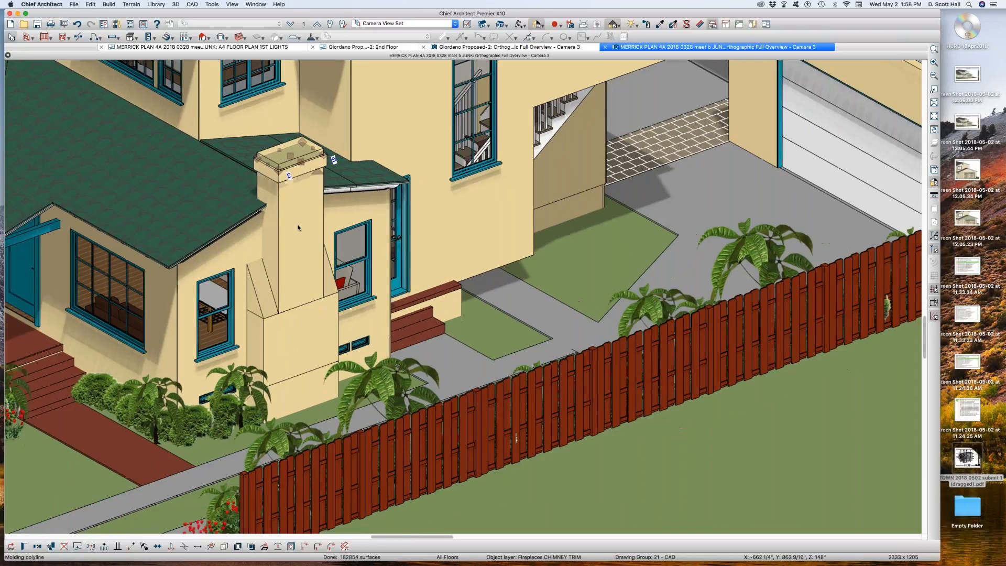
{"action": "left_click", "coordinate": [295, 210]}
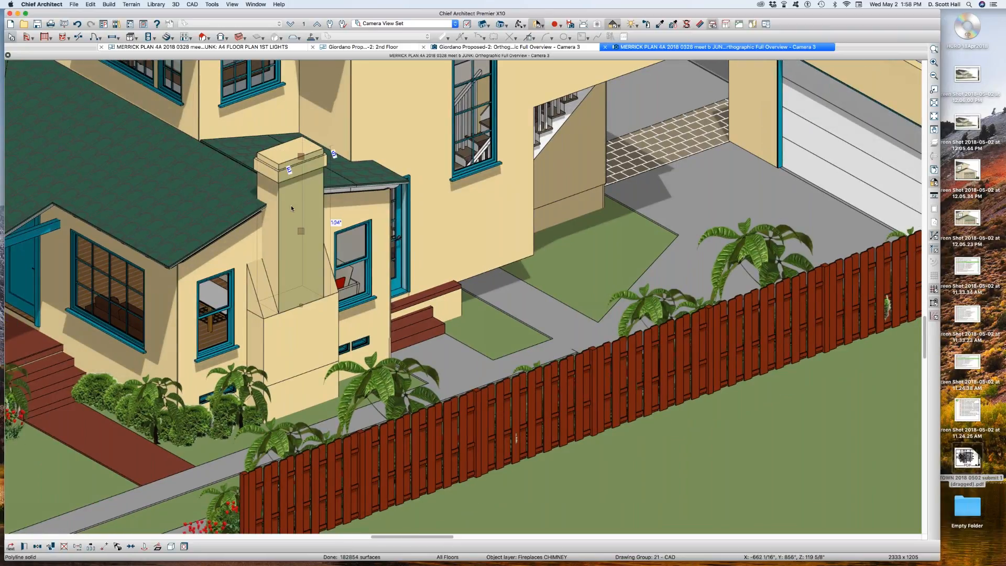
Close the copied plan with its overview and inspect the slab footing beside the chimney in the other house's overview.
{"action": "key", "text": "super+w"}
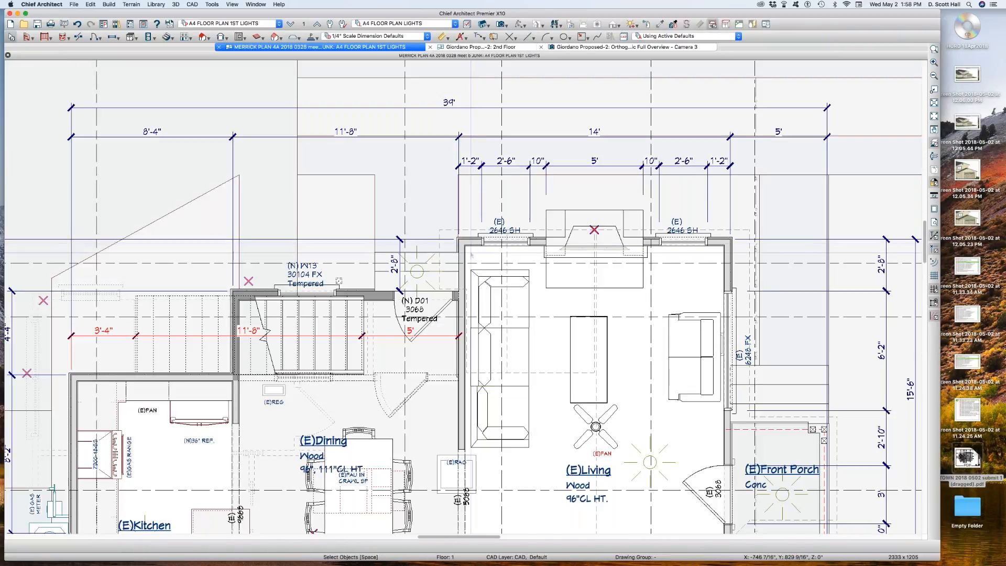
{"action": "key", "text": "super+w"}
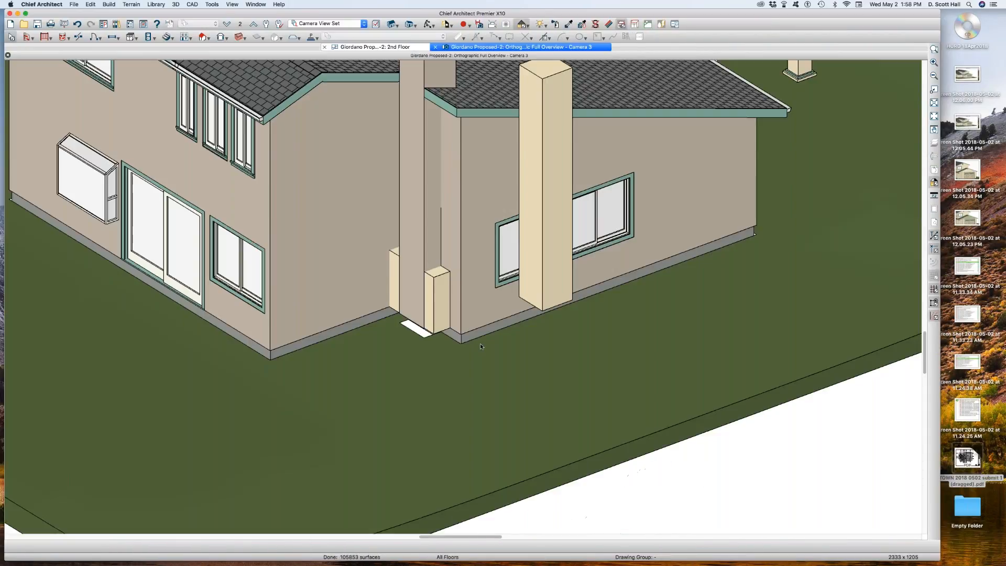
{"action": "left_click", "coordinate": [463, 335]}
{"action": "scroll", "coordinate": [433, 252], "scroll_direction": "down", "scroll_amount": 3}
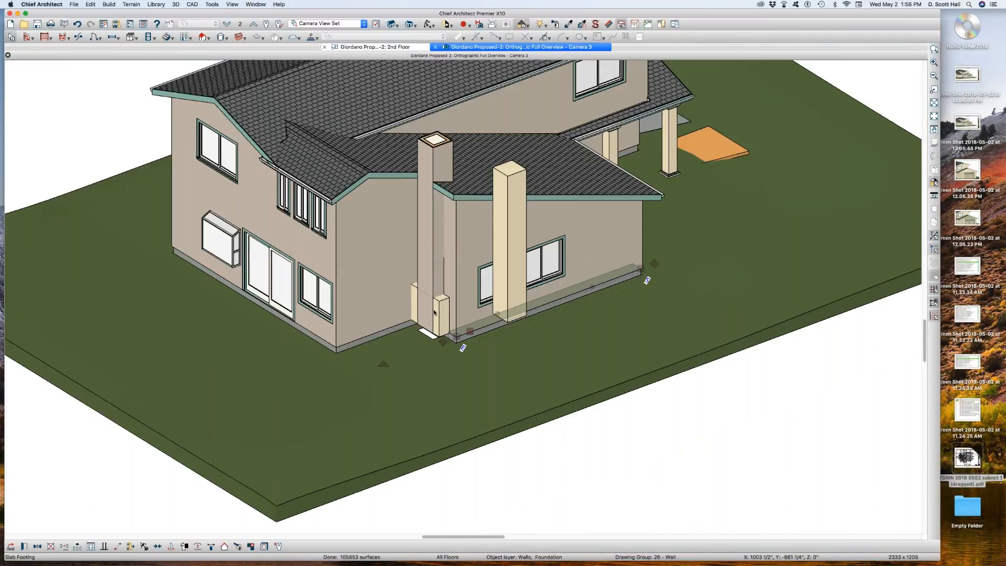
{"action": "scroll", "coordinate": [433, 312], "scroll_direction": "up", "scroll_amount": 1}
Show the first floor plan and check the living room fireplace and its surrounding chimney walls by selecting them, then clear the selection.
{"action": "left_click", "coordinate": [392, 48]}
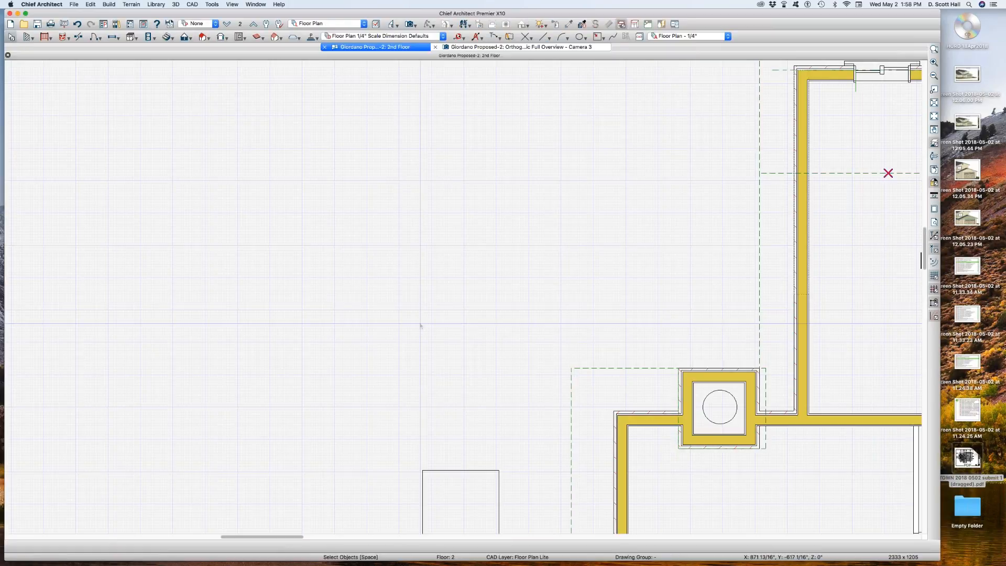
{"action": "left_click", "coordinate": [732, 467]}
{"action": "key", "text": "Page_Down"}
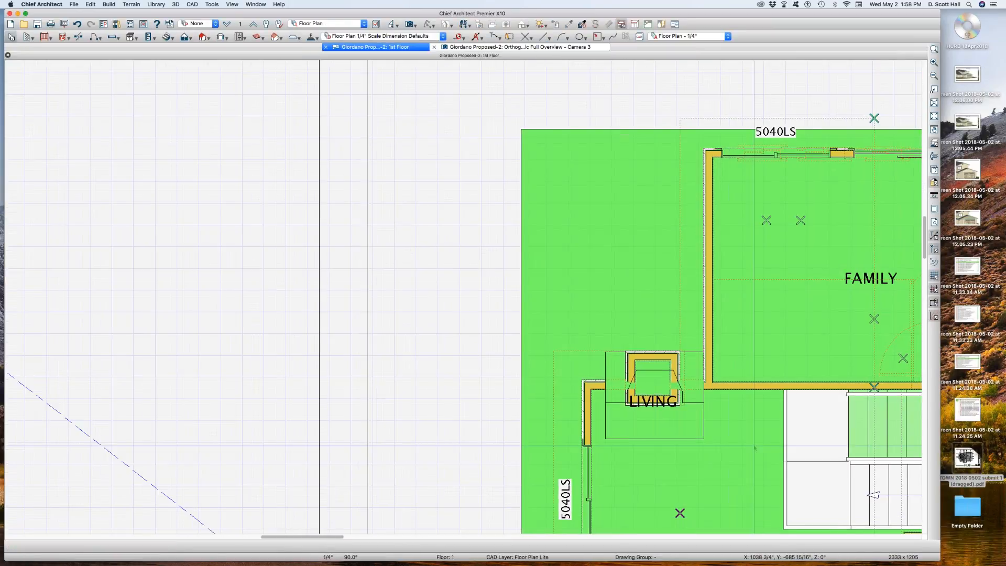
{"action": "left_click", "coordinate": [611, 352]}
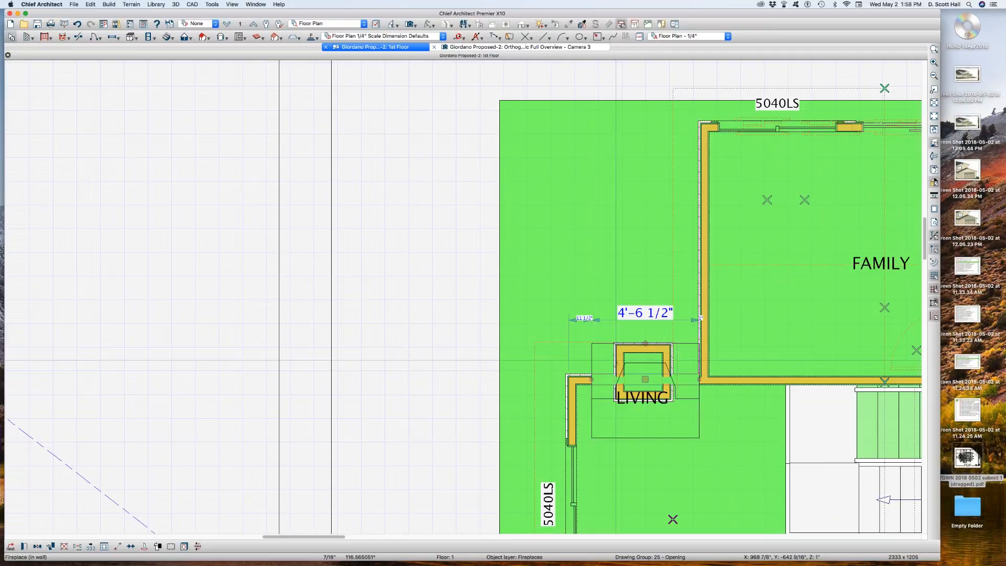
{"action": "left_click_drag", "start_coordinate": [605, 299], "coordinate": [688, 426]}
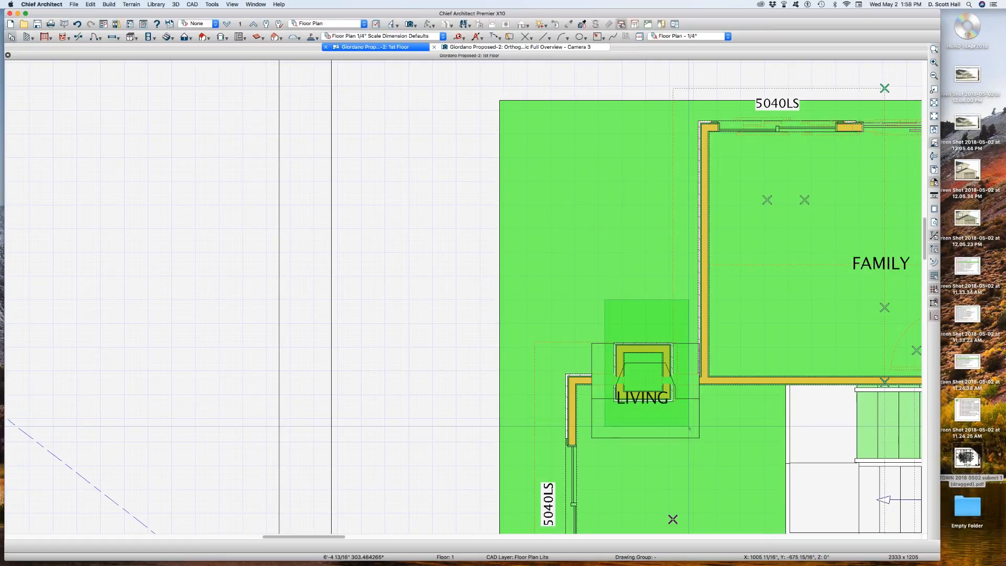
{"action": "left_click_drag", "start_coordinate": [689, 428], "coordinate": [688, 426]}
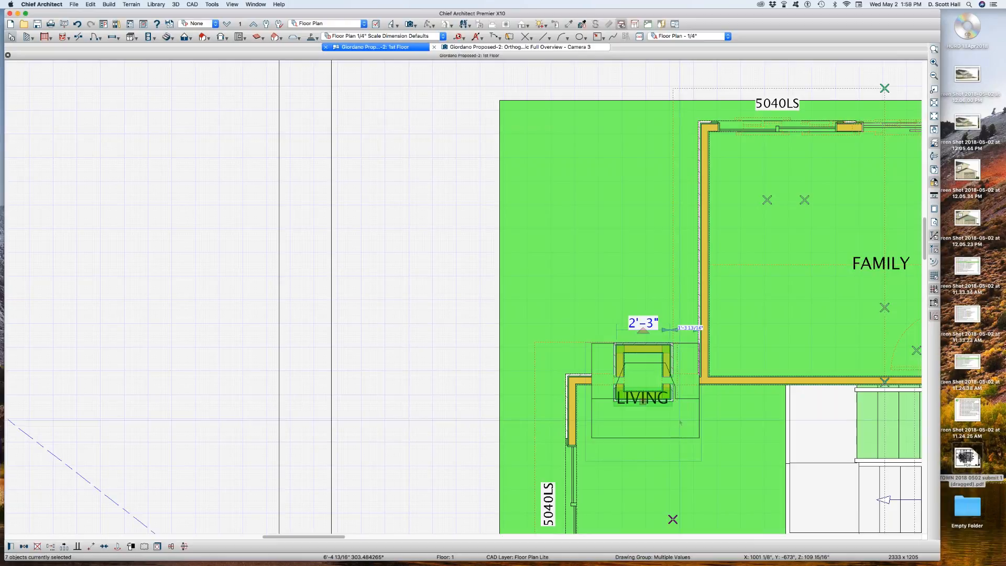
{"action": "scroll", "coordinate": [558, 411], "scroll_direction": "down", "scroll_amount": 2}
{"action": "scroll", "coordinate": [707, 421], "scroll_direction": "up", "scroll_amount": 5}
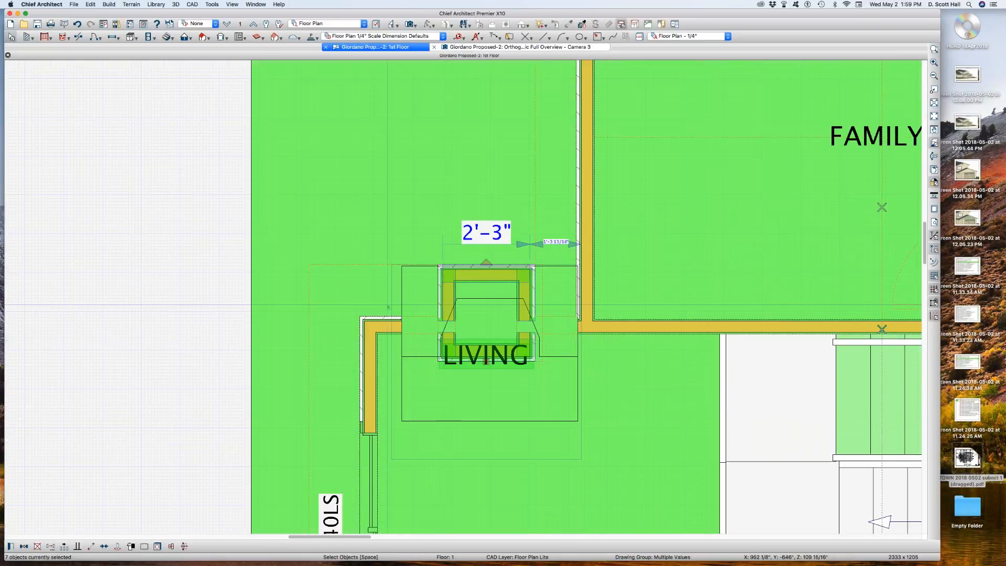
{"action": "left_click", "coordinate": [369, 288]}
{"action": "key", "text": "Escape"}
Return to the second floor plan and inspect the open-below room and the objects around the stair and hall.
{"action": "scroll", "coordinate": [369, 287], "scroll_direction": "down", "scroll_amount": 5}
{"action": "scroll", "coordinate": [535, 330], "scroll_direction": "up", "scroll_amount": 1}
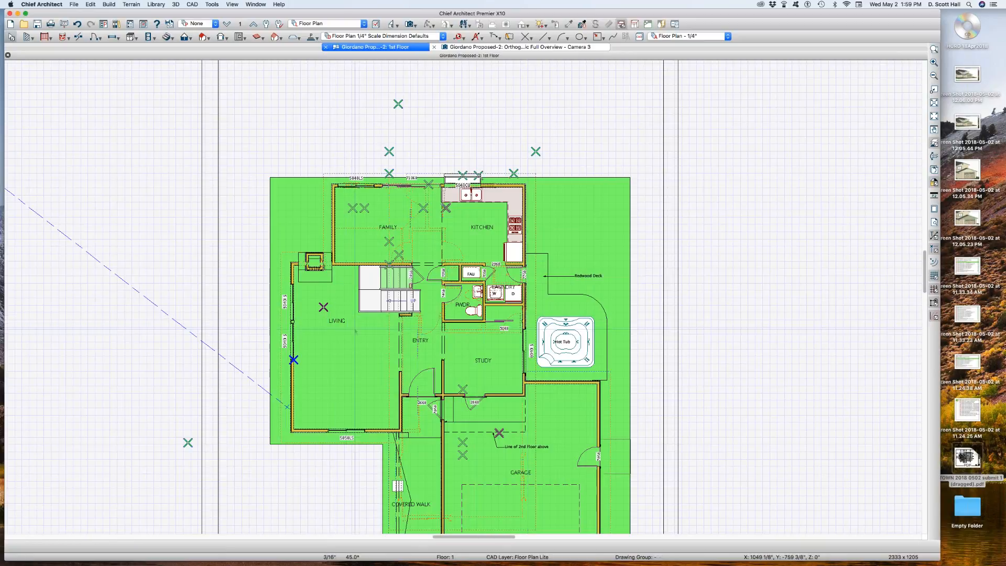
{"action": "key", "text": "Page_Up"}
{"action": "scroll", "coordinate": [367, 314], "scroll_direction": "up", "scroll_amount": 2}
{"action": "left_click", "coordinate": [386, 304]}
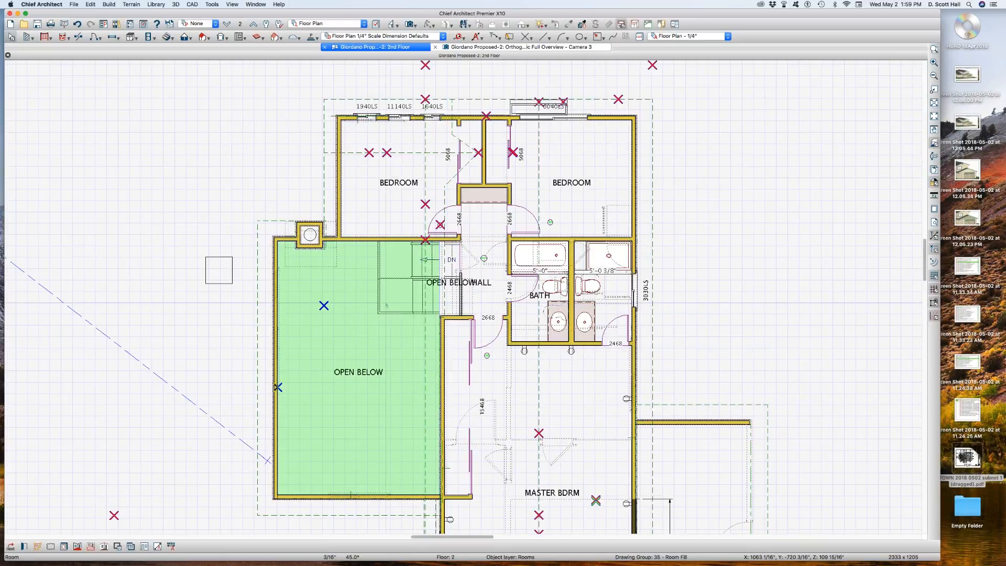
{"action": "scroll", "coordinate": [385, 305], "scroll_direction": "up", "scroll_amount": 1}
{"action": "left_click_drag", "start_coordinate": [366, 207], "coordinate": [490, 352]}
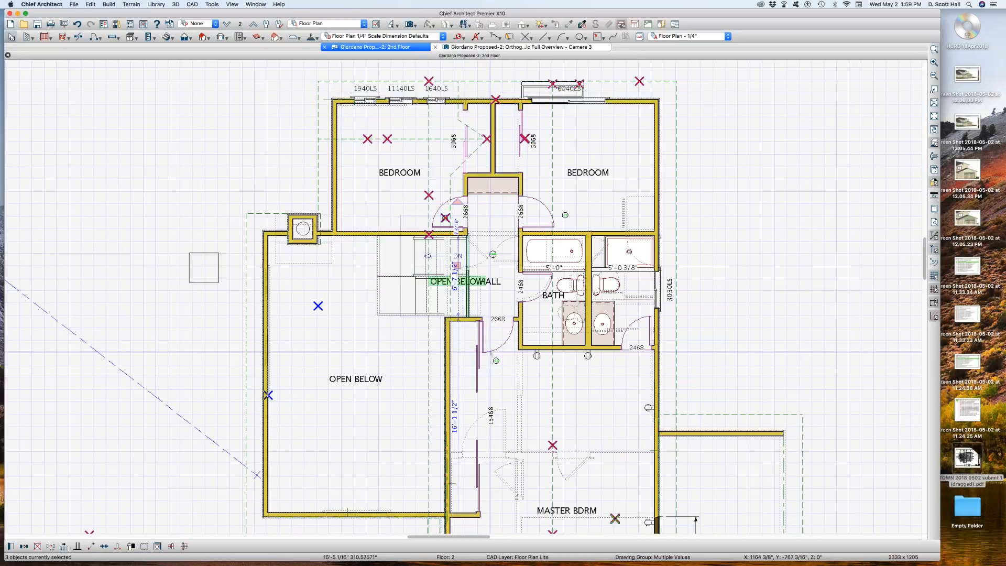
{"action": "scroll", "coordinate": [468, 306], "scroll_direction": "up", "scroll_amount": 2}
{"action": "scroll", "coordinate": [468, 306], "scroll_direction": "down", "scroll_amount": 2}
{"action": "left_click", "coordinate": [397, 337]}
{"action": "key", "text": "Escape"}
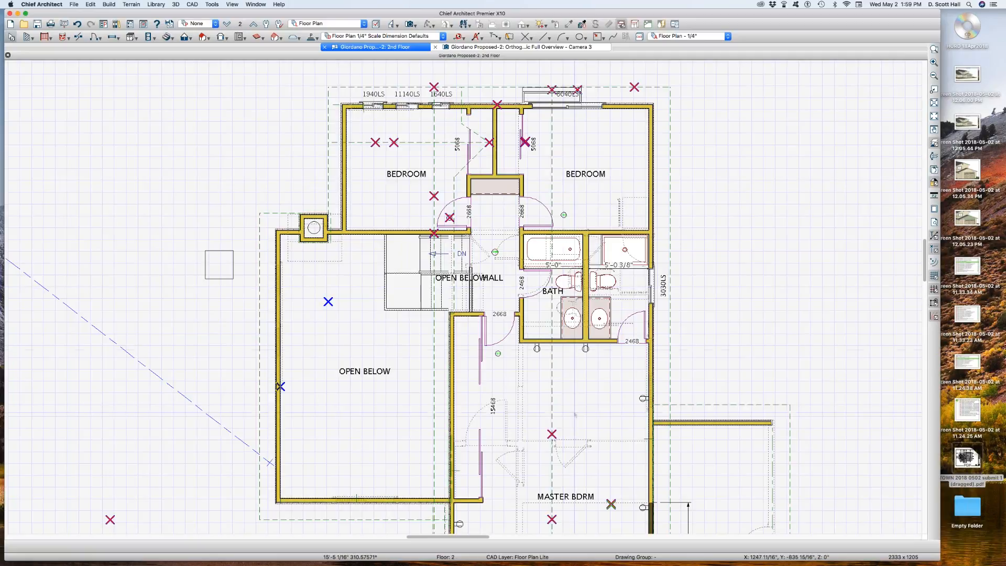
{"action": "scroll", "coordinate": [565, 413], "scroll_direction": "down", "scroll_amount": 2}
{"action": "scroll", "coordinate": [565, 393], "scroll_direction": "up", "scroll_amount": 5}
{"action": "scroll", "coordinate": [566, 393], "scroll_direction": "down", "scroll_amount": 3}
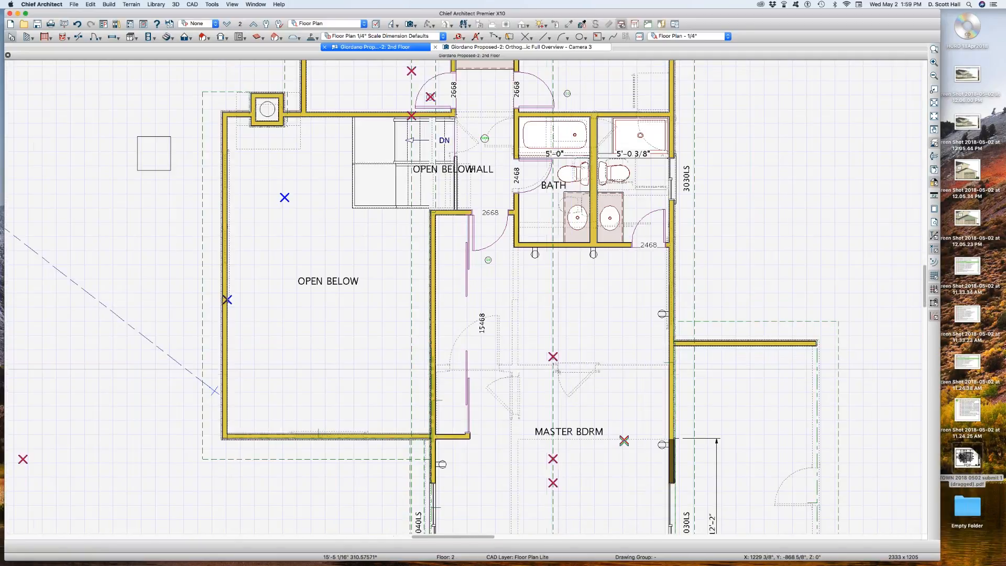
{"action": "scroll", "coordinate": [565, 373], "scroll_direction": "up", "scroll_amount": 1}
{"action": "left_click", "coordinate": [565, 372]}
{"action": "key", "text": "Page_Down"}
{"action": "key", "text": "Page_Up"}
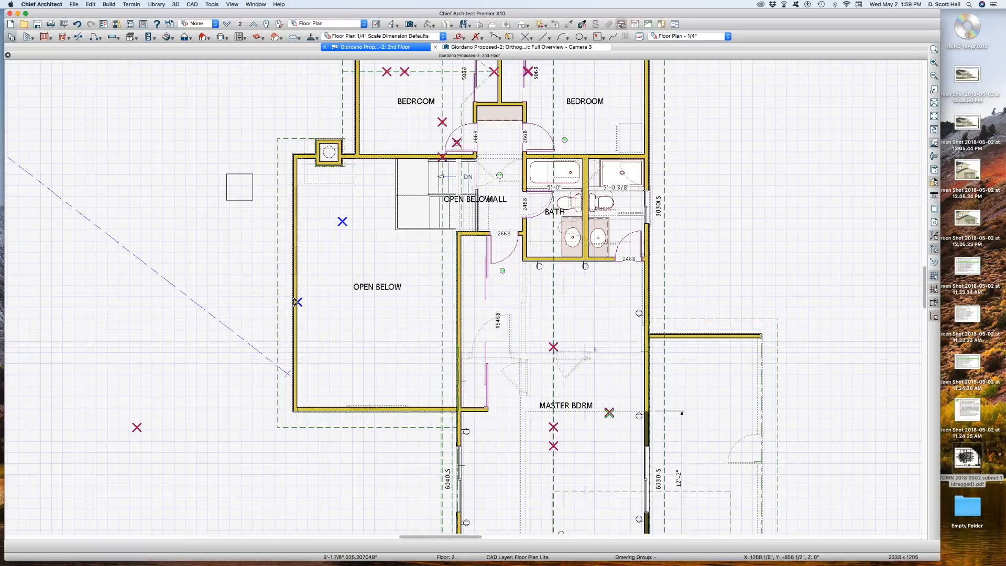
{"action": "scroll", "coordinate": [562, 332], "scroll_direction": "down", "scroll_amount": 1}
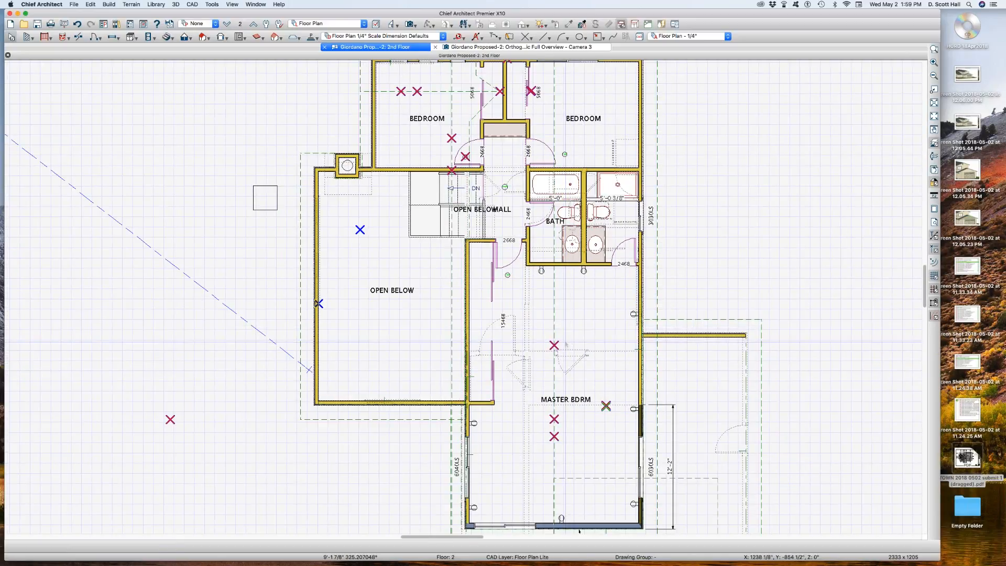
Give the master bedroom on the 2nd floor a solid fill pattern with a custom white color.
{"action": "scroll", "coordinate": [565, 343], "scroll_direction": "down", "scroll_amount": 2}
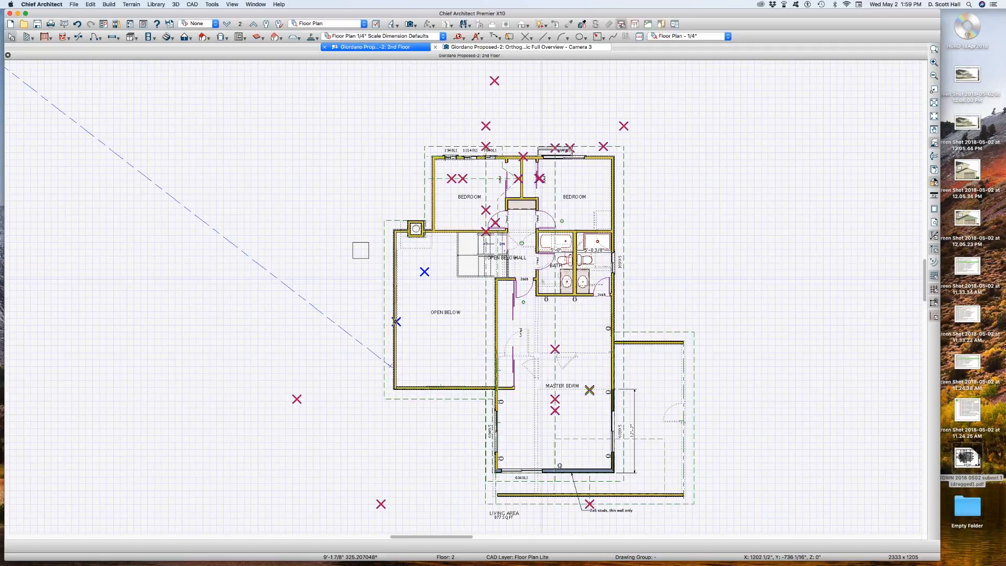
{"action": "mouse_move", "coordinate": [431, 155]}
{"action": "left_mouse_down"}
{"action": "mouse_move", "coordinate": [566, 94]}
{"action": "mouse_move", "coordinate": [614, 97]}
{"action": "left_mouse_up"}
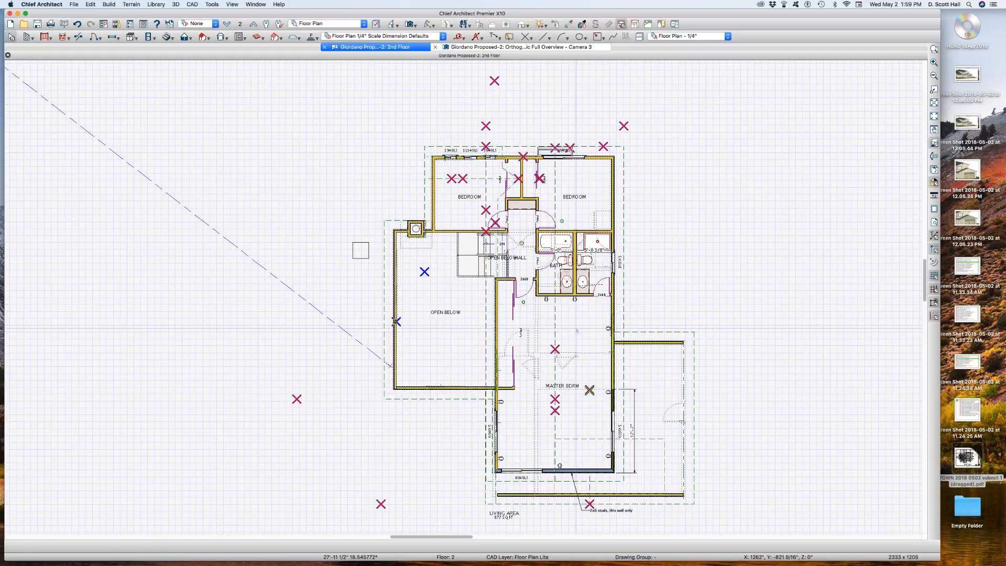
{"action": "double_click", "coordinate": [576, 330]}
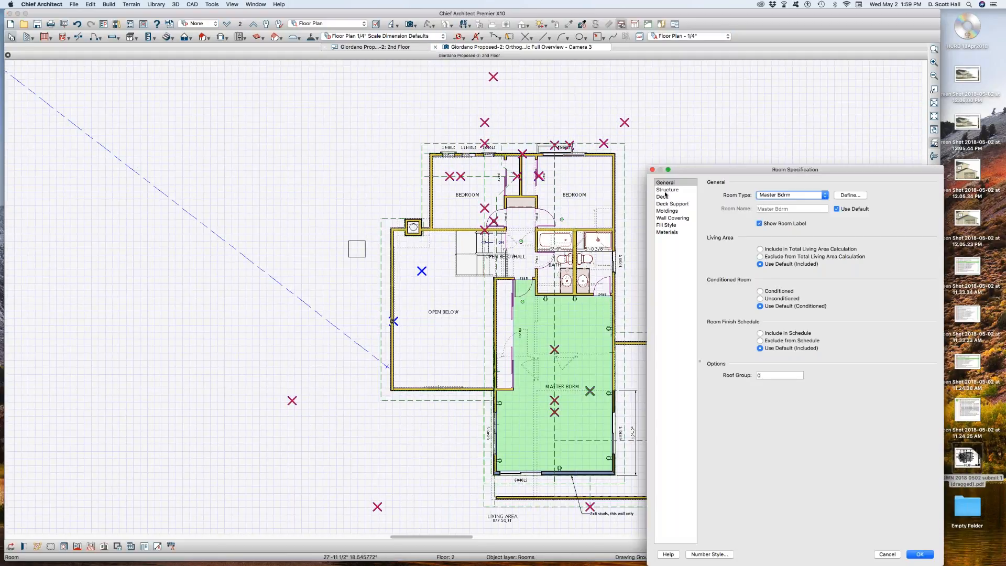
{"action": "left_click", "coordinate": [667, 190]}
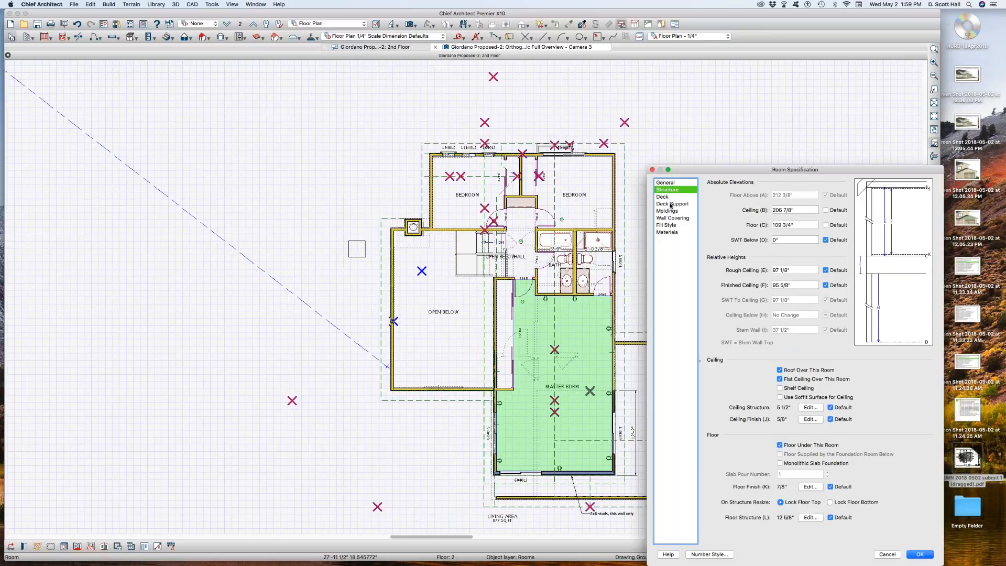
{"action": "left_click", "coordinate": [676, 224]}
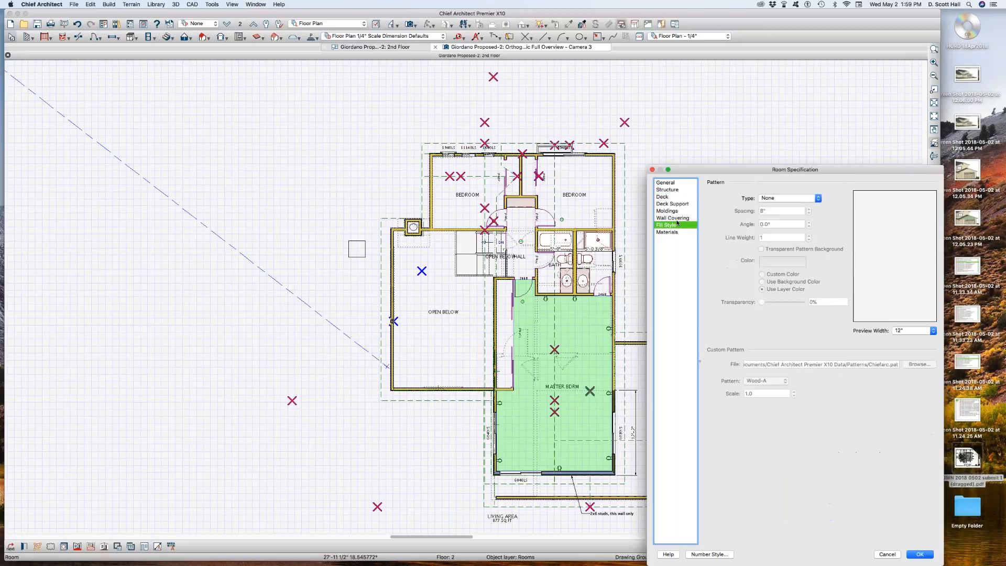
{"action": "left_click", "coordinate": [783, 198]}
{"action": "left_click", "coordinate": [783, 206]}
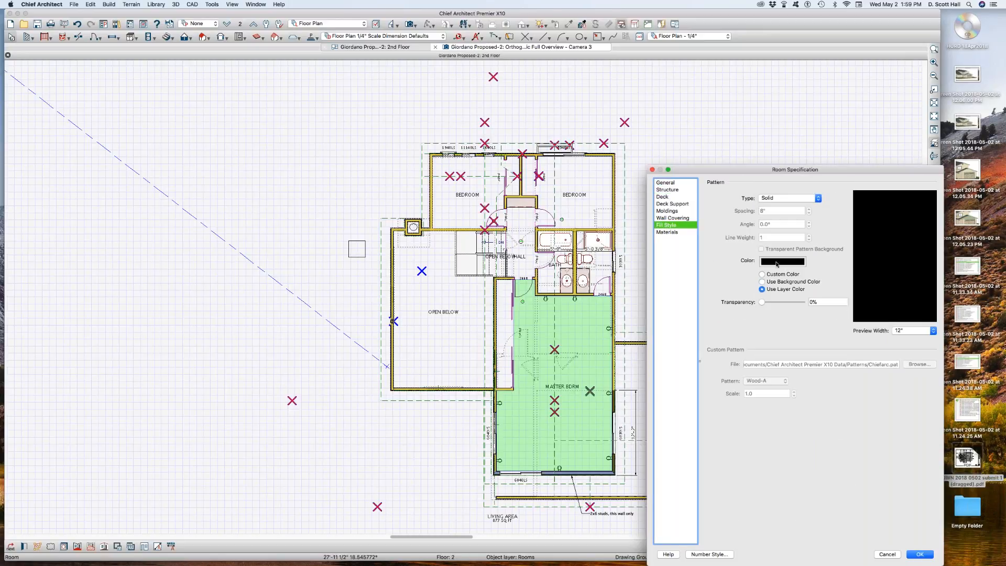
{"action": "left_click", "coordinate": [777, 262]}
{"action": "left_click", "coordinate": [120, 259]}
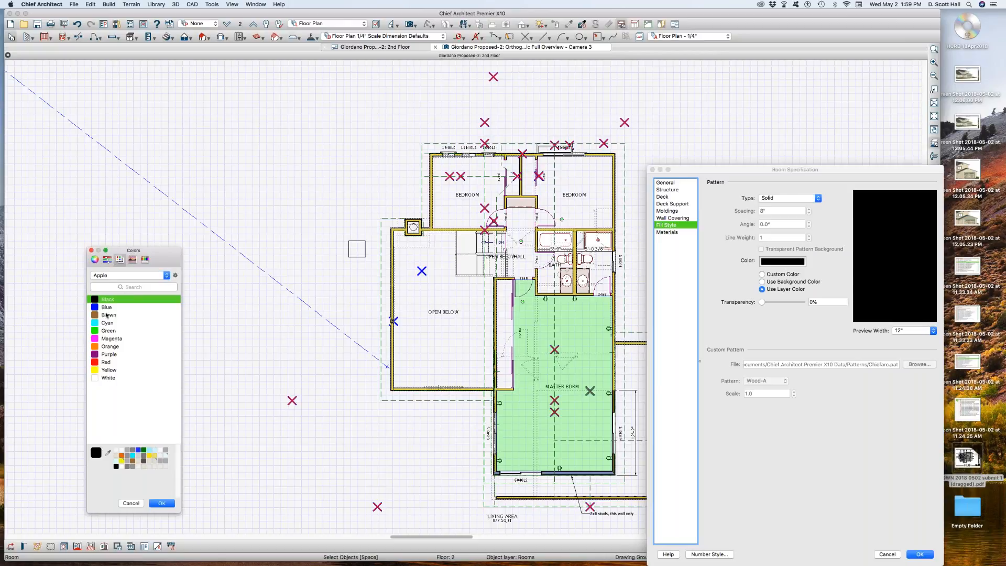
{"action": "left_click", "coordinate": [102, 378]}
{"action": "left_click", "coordinate": [161, 503]}
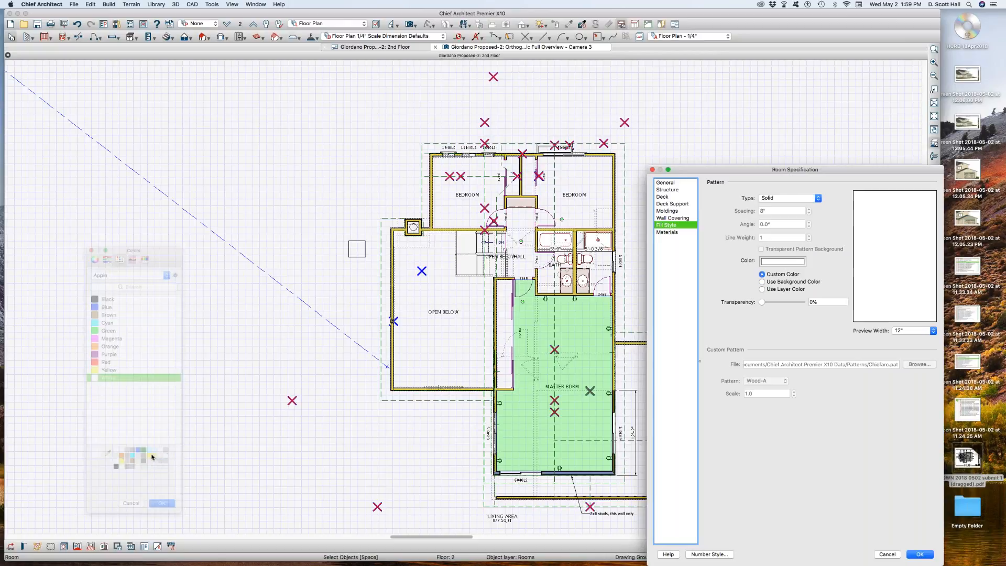
{"action": "key", "text": "Return"}
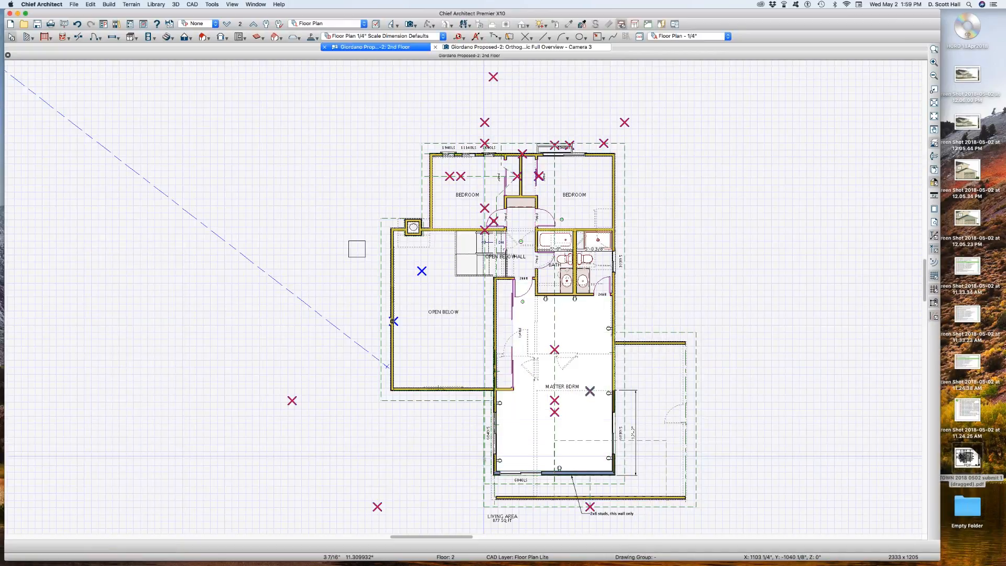
Inspect the master bedroom's white fill at different scales and check the Floor Plan layer set's display options.
{"action": "scroll", "coordinate": [516, 435], "scroll_direction": "up", "scroll_amount": 2}
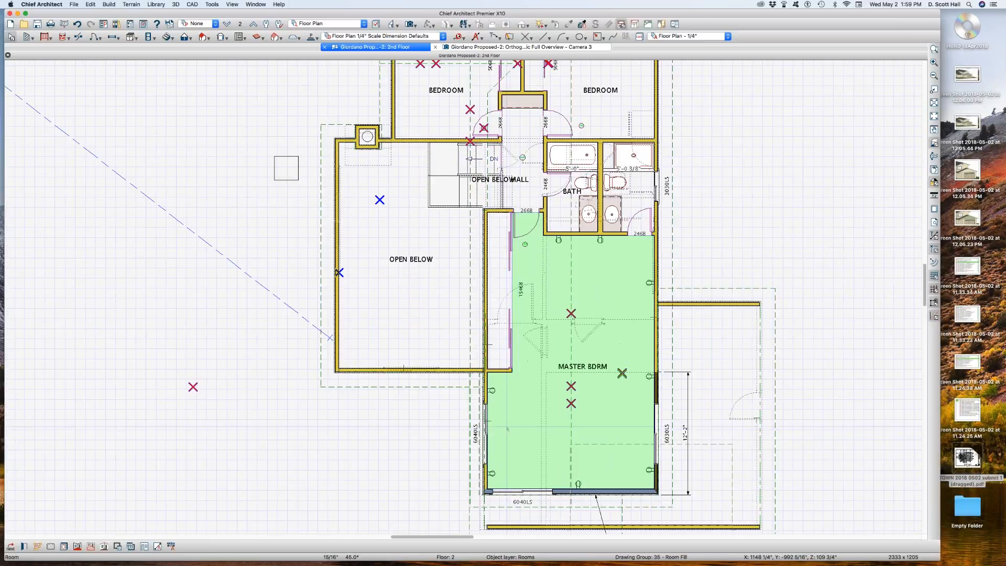
{"action": "scroll", "coordinate": [501, 421], "scroll_direction": "down", "scroll_amount": 2}
{"action": "scroll", "coordinate": [501, 420], "scroll_direction": "up", "scroll_amount": 3}
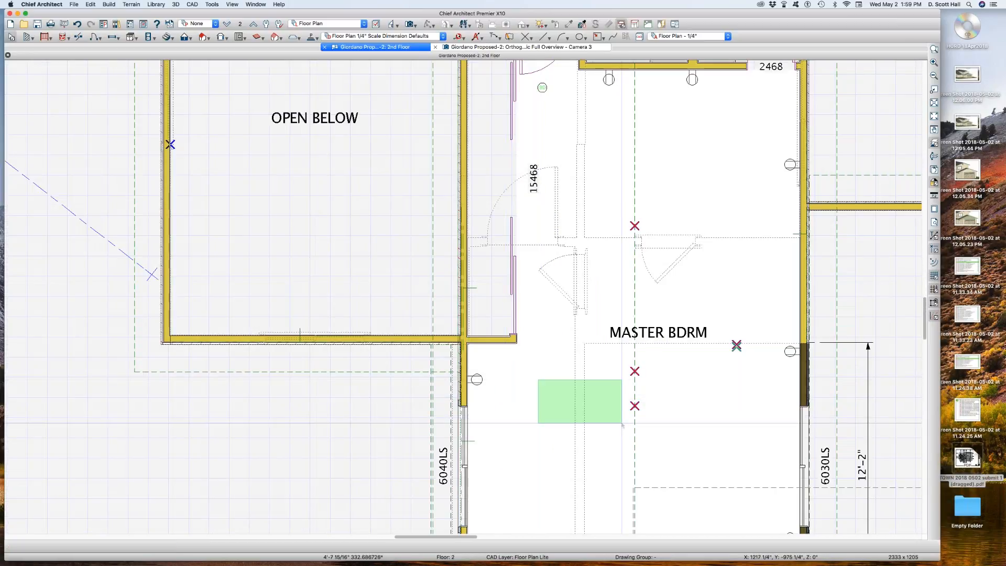
{"action": "scroll", "coordinate": [511, 371], "scroll_direction": "down", "scroll_amount": 5}
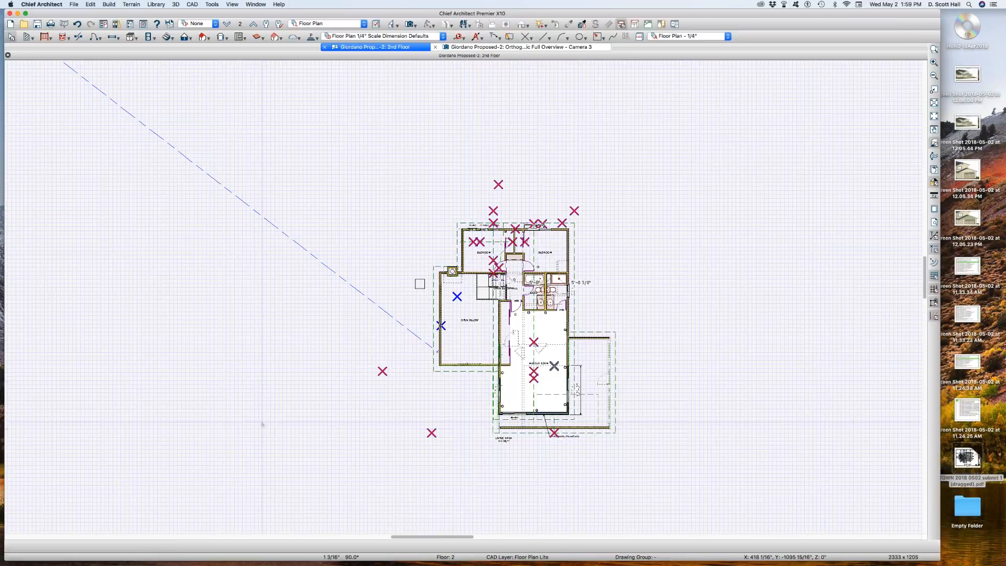
{"action": "key", "text": "d"}
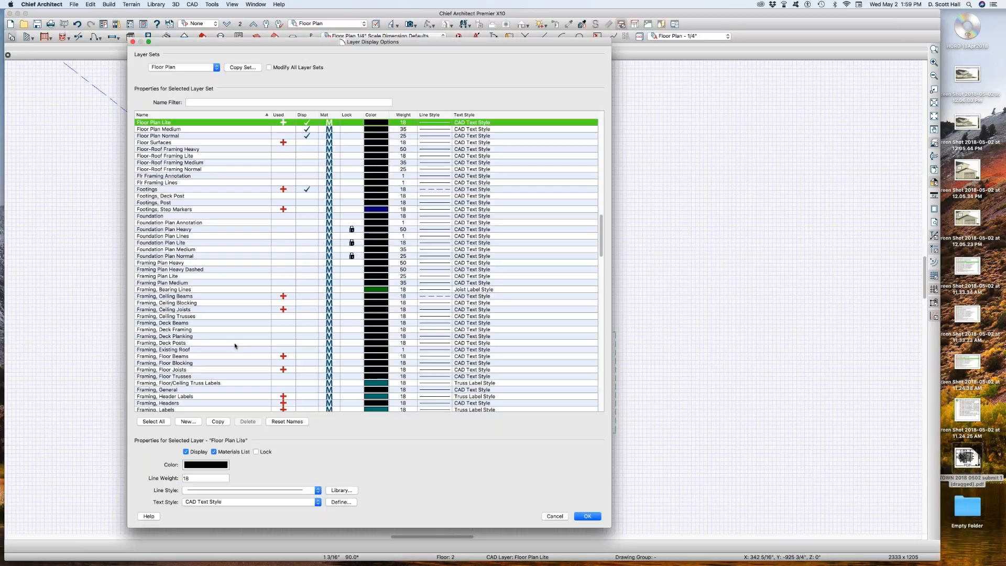
{"action": "left_click", "coordinate": [556, 515]}
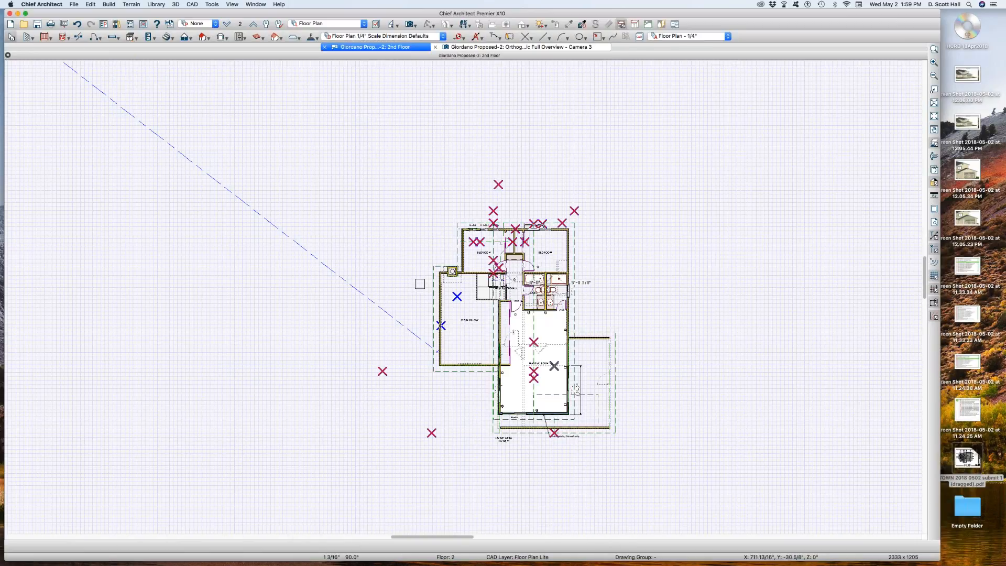
Change the reference floor display option to Draw Reference Floor First.
{"action": "left_click", "coordinate": [240, 25]}
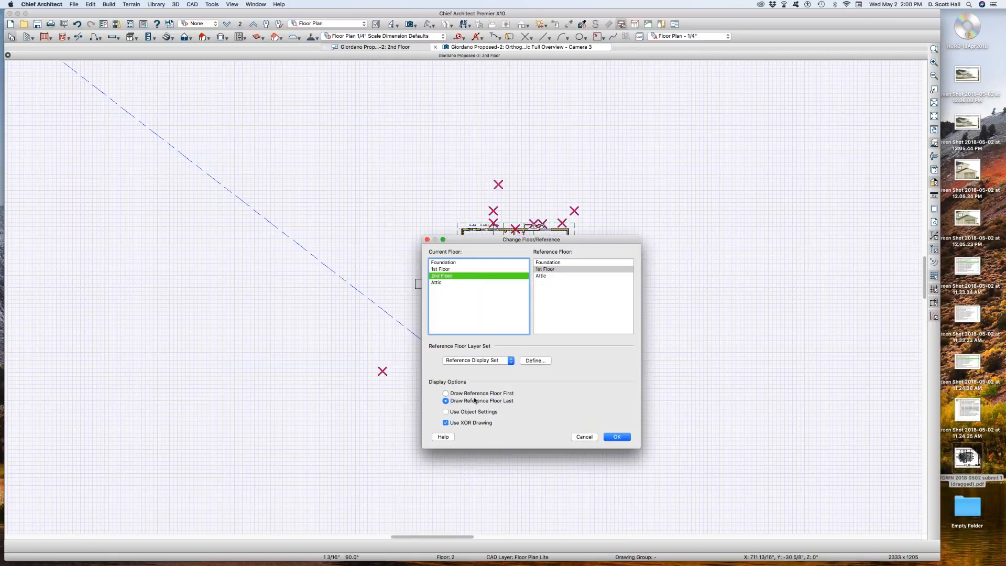
{"action": "left_click", "coordinate": [494, 394]}
{"action": "left_click", "coordinate": [617, 437]}
Inspect the plan with the new drawing order and check the master bedroom's fill style settings.
{"action": "scroll", "coordinate": [564, 422], "scroll_direction": "up", "scroll_amount": 2}
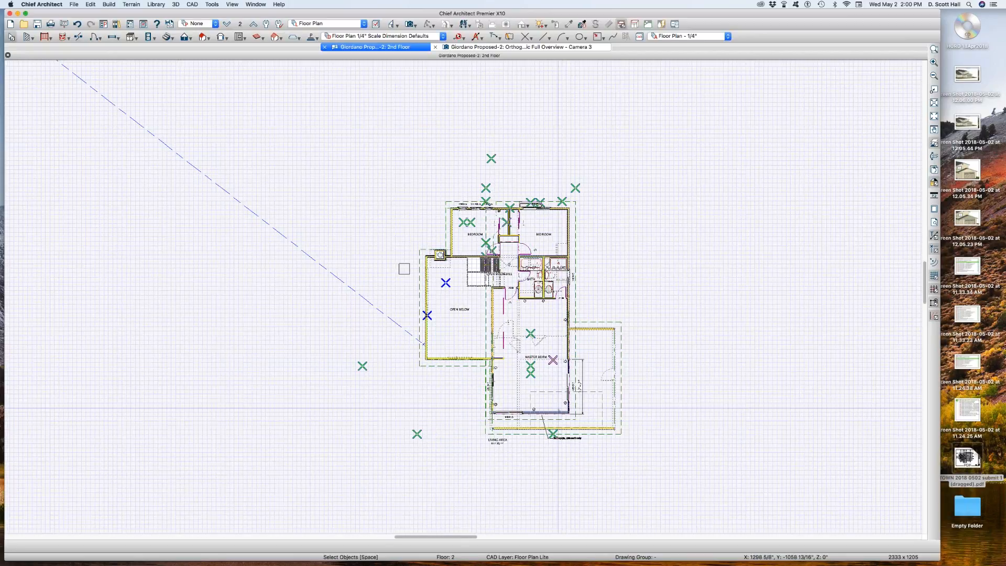
{"action": "scroll", "coordinate": [554, 402], "scroll_direction": "down", "scroll_amount": 4}
{"action": "scroll", "coordinate": [547, 351], "scroll_direction": "up", "scroll_amount": 4}
{"action": "scroll", "coordinate": [548, 347], "scroll_direction": "up", "scroll_amount": 2}
{"action": "left_click", "coordinate": [544, 339]}
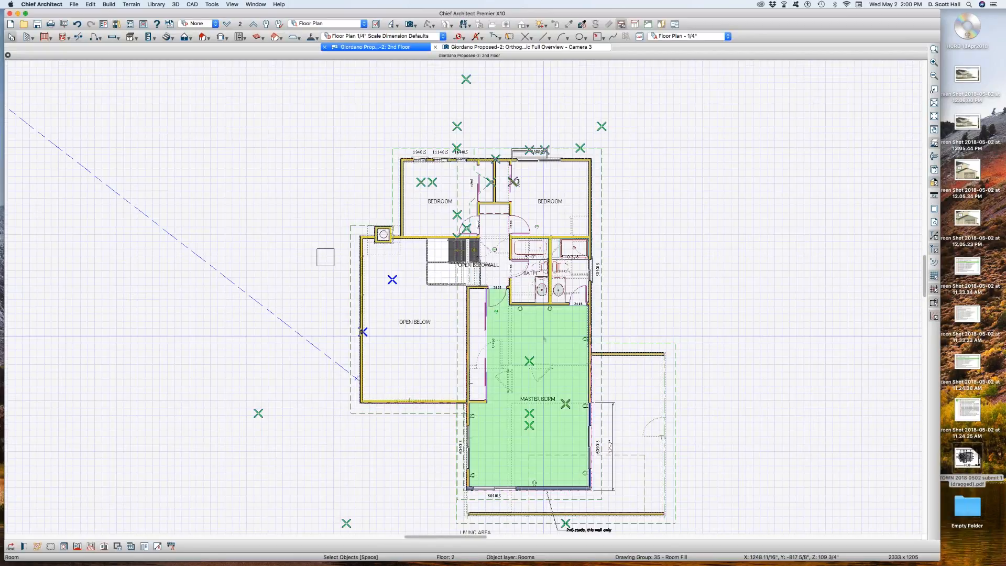
{"action": "double_click", "coordinate": [544, 339]}
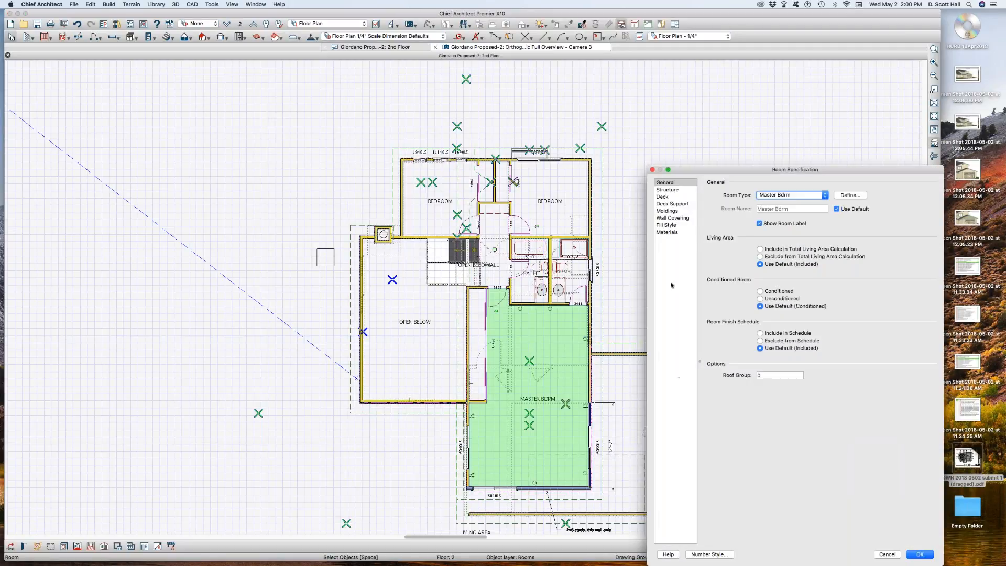
{"action": "left_click", "coordinate": [672, 225]}
{"action": "key", "text": "Return"}
Check the object layer properties of the master bedroom, leaving them as they are.
{"action": "left_click", "coordinate": [684, 339]}
{"action": "left_click", "coordinate": [548, 337]}
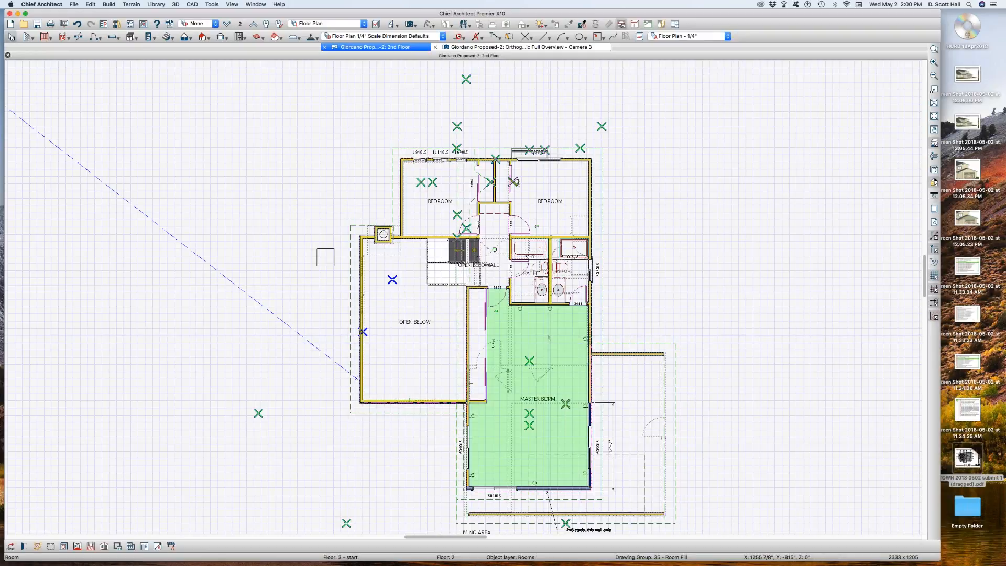
{"action": "key", "text": "l"}
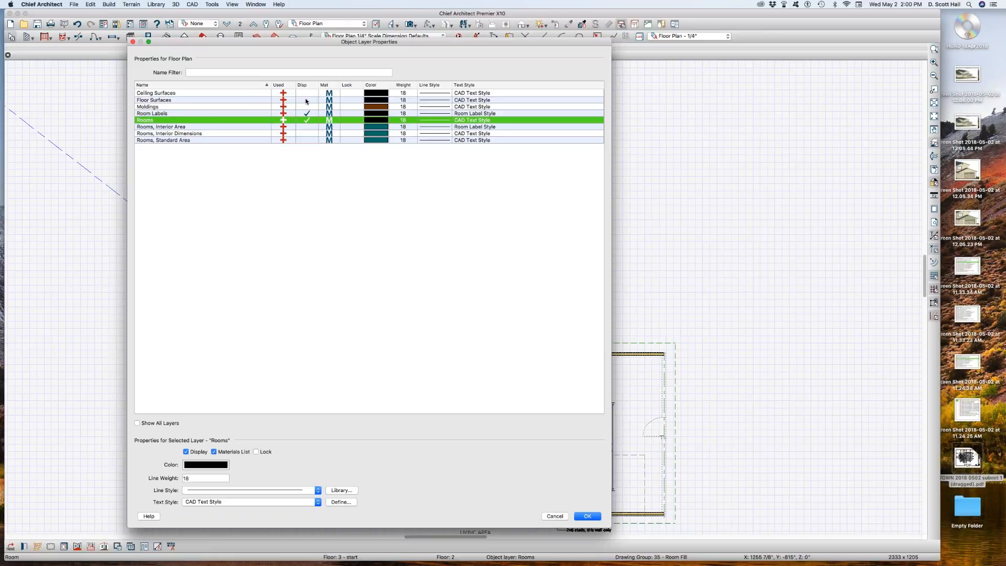
{"action": "key", "text": "Return"}
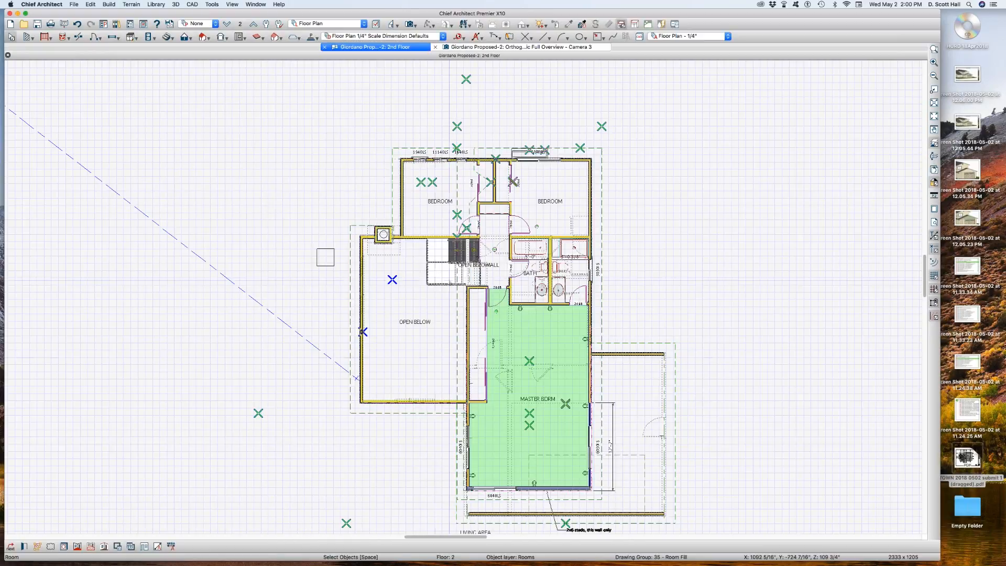
Give the bedroom directly above the bath a solid fill pattern with a custom white color.
{"action": "left_click", "coordinate": [555, 182]}
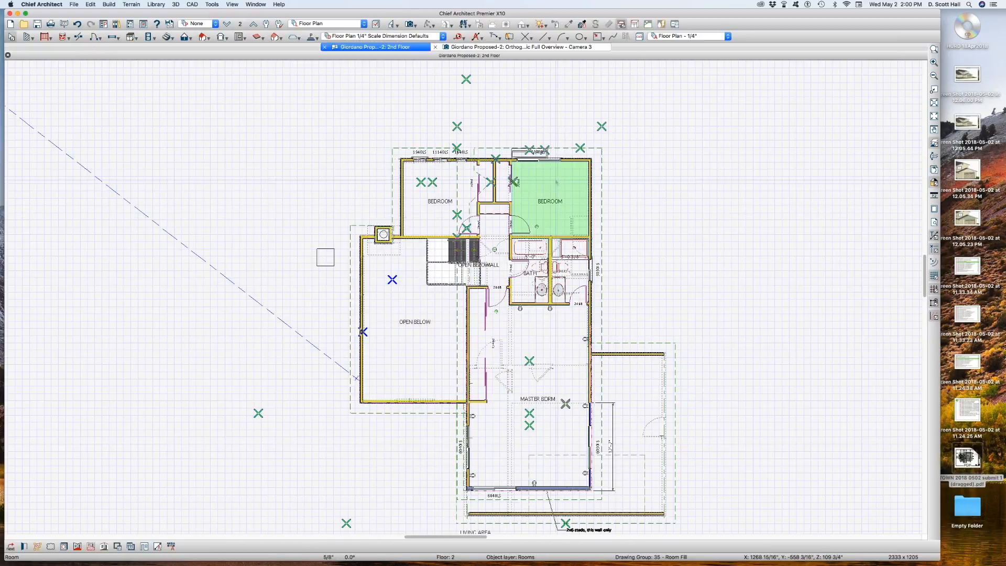
{"action": "scroll", "coordinate": [555, 182], "scroll_direction": "up", "scroll_amount": 1}
{"action": "double_click", "coordinate": [555, 181]}
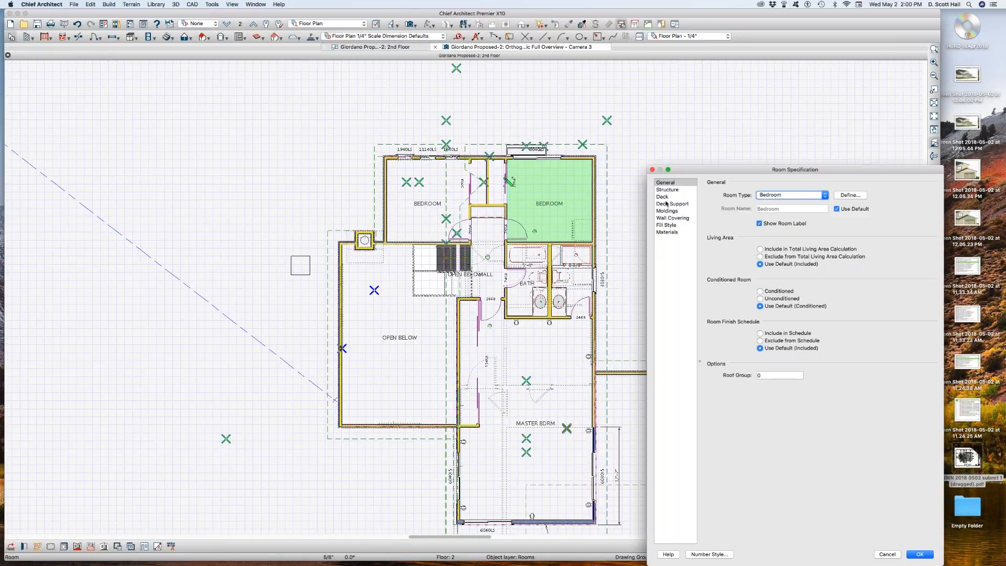
{"action": "left_click", "coordinate": [669, 224]}
{"action": "left_click", "coordinate": [767, 197]}
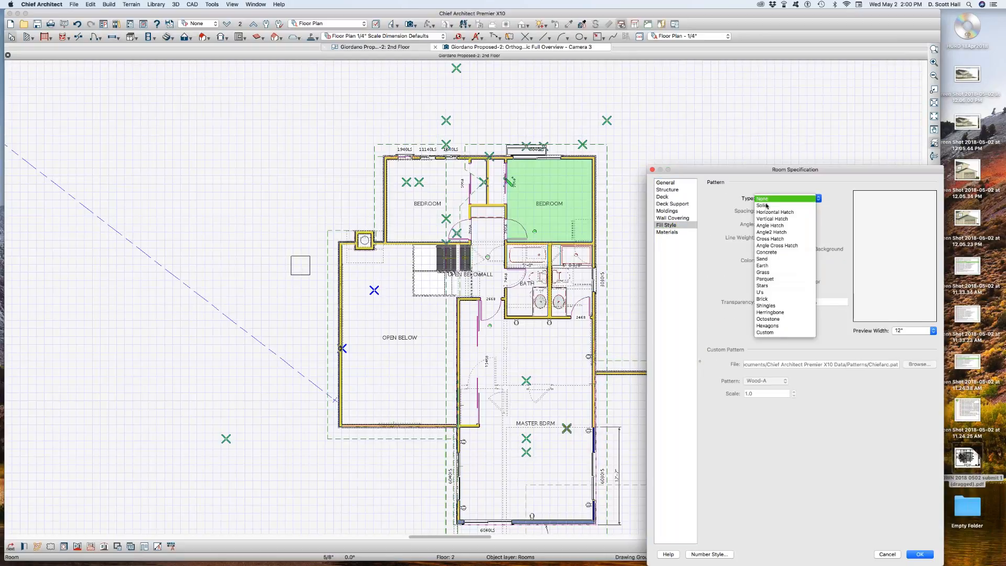
{"action": "left_click", "coordinate": [767, 206]}
{"action": "left_click", "coordinate": [781, 261]}
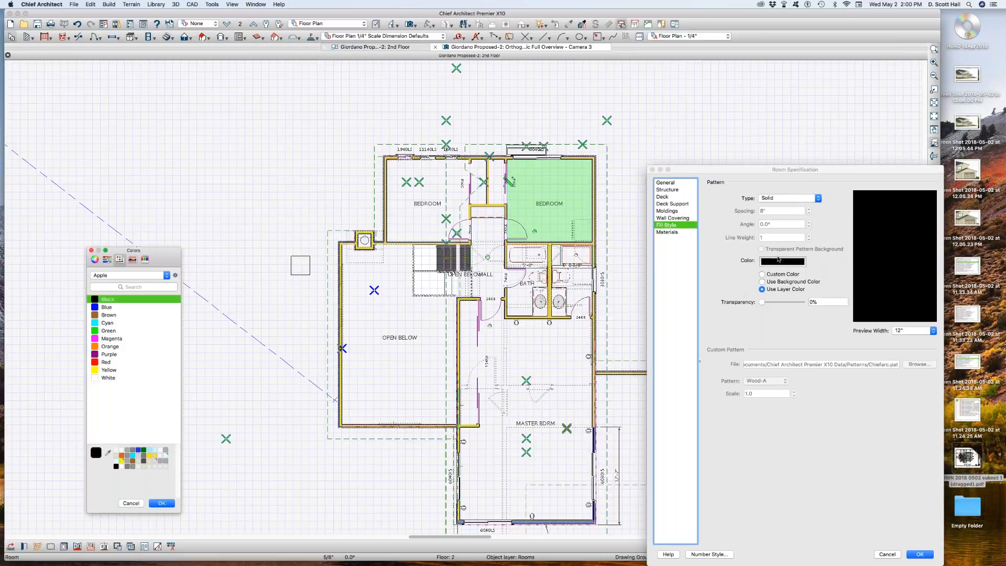
{"action": "left_click", "coordinate": [96, 379]}
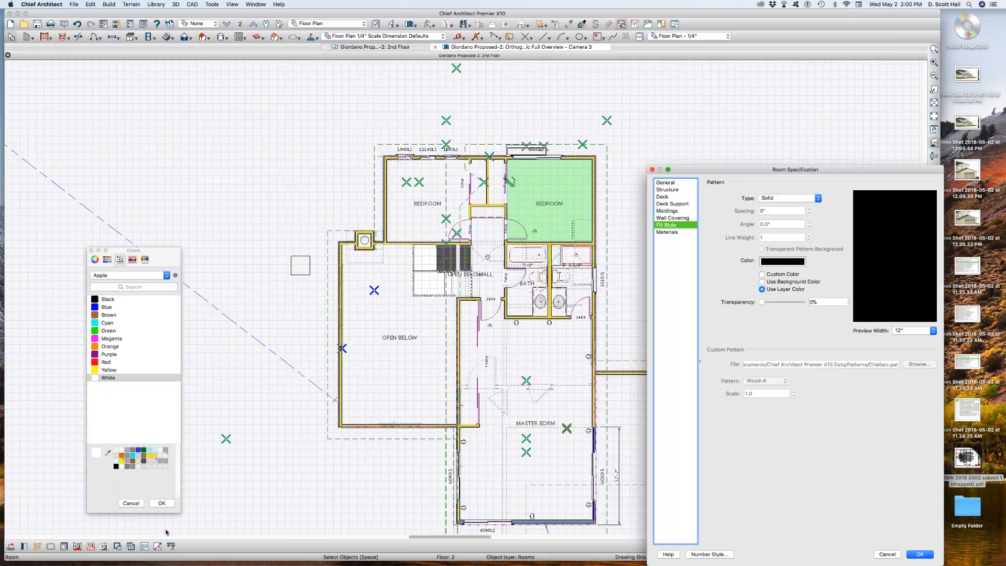
{"action": "left_click", "coordinate": [161, 503]}
{"action": "key", "text": "Return"}
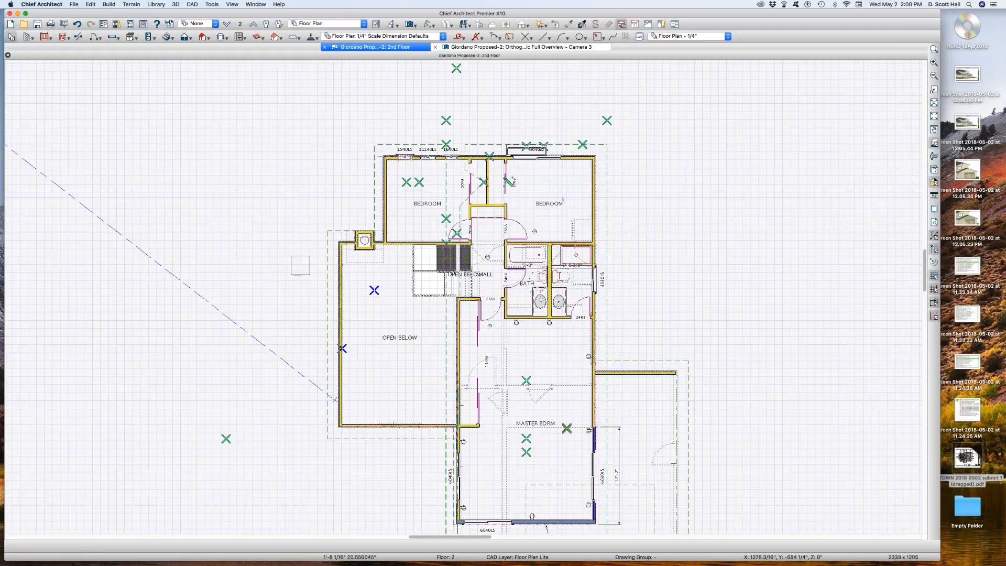
Review the general, structure and fill style settings of the bedroom above the bath.
{"action": "scroll", "coordinate": [562, 199], "scroll_direction": "up", "scroll_amount": 3}
{"action": "left_click", "coordinate": [524, 184]}
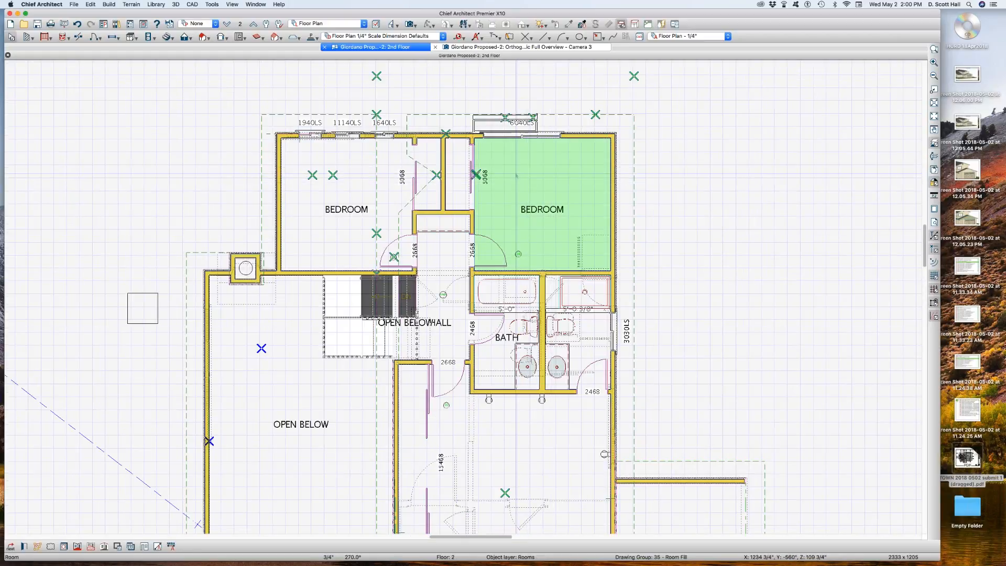
{"action": "double_click", "coordinate": [549, 179]}
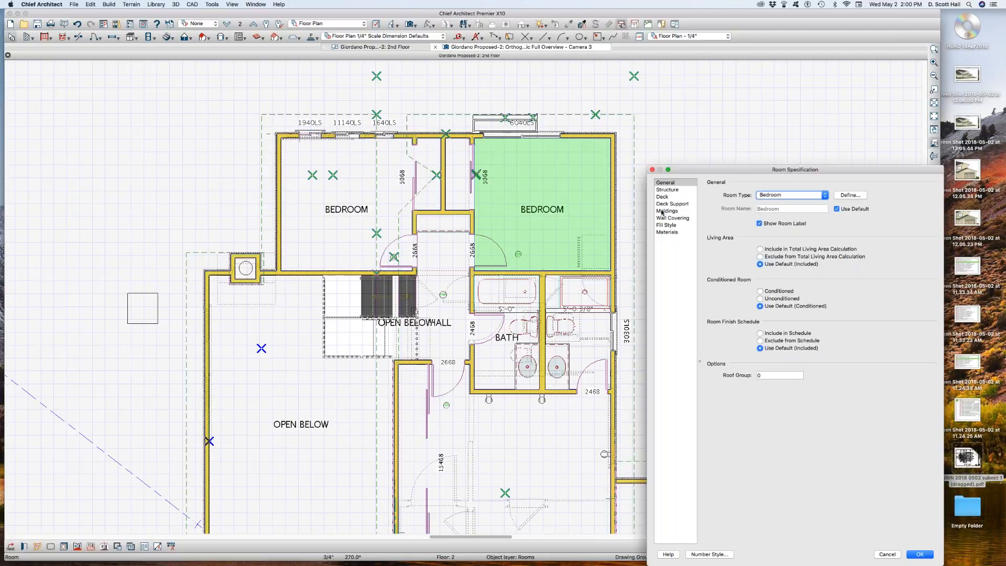
{"action": "left_click", "coordinate": [665, 190]}
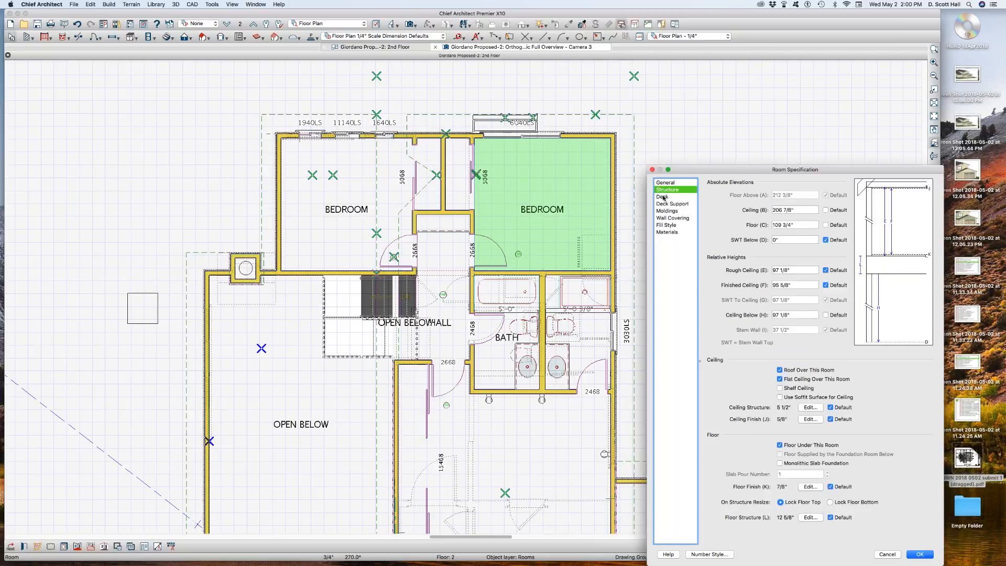
{"action": "left_click", "coordinate": [665, 182]}
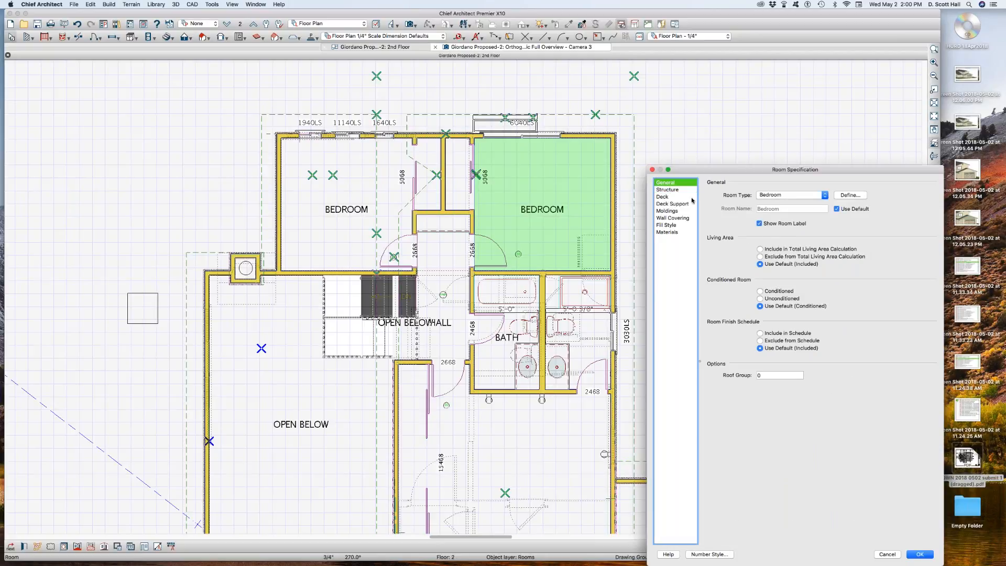
{"action": "left_click", "coordinate": [663, 190]}
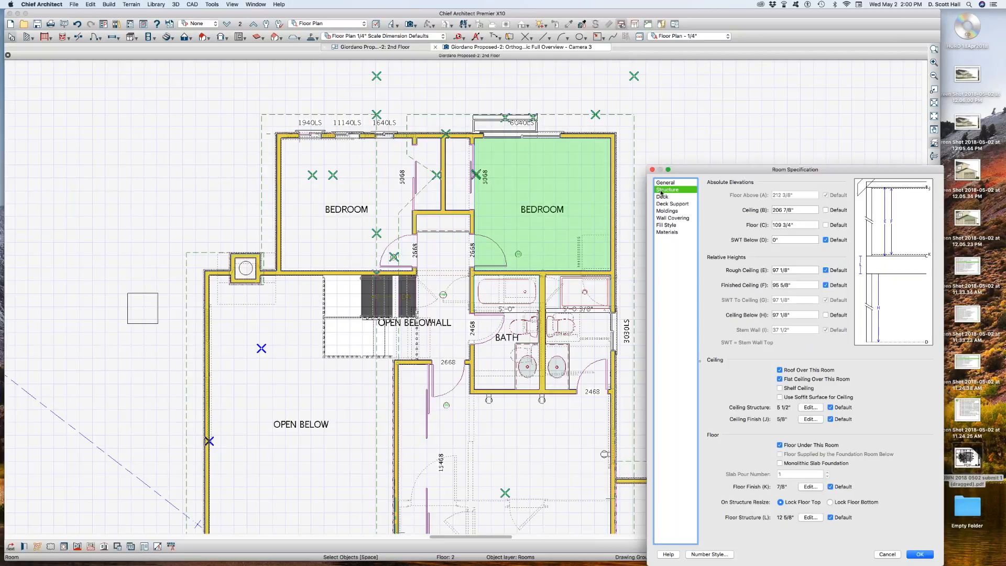
{"action": "left_click", "coordinate": [668, 224]}
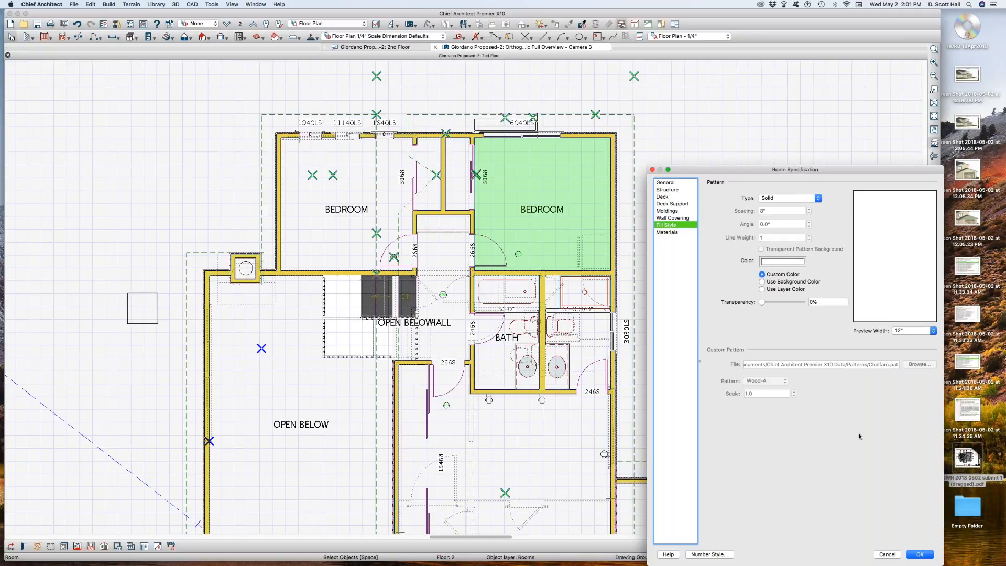
{"action": "left_click", "coordinate": [920, 554]}
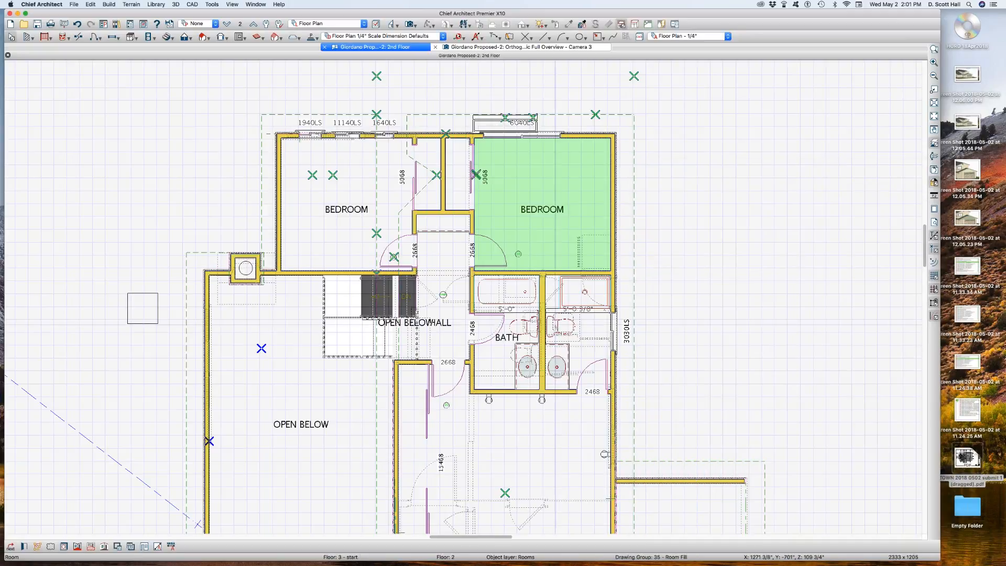
Turn on the display of the Floor Surfaces layer through the bedroom's object layer properties.
{"action": "key", "text": "l"}
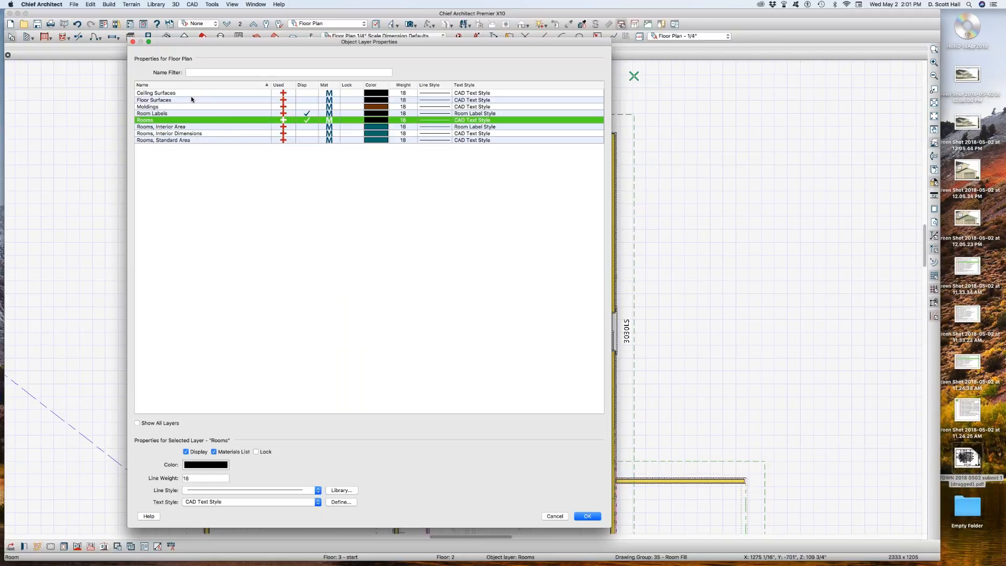
{"action": "left_click", "coordinate": [308, 101]}
{"action": "left_click", "coordinate": [306, 101]}
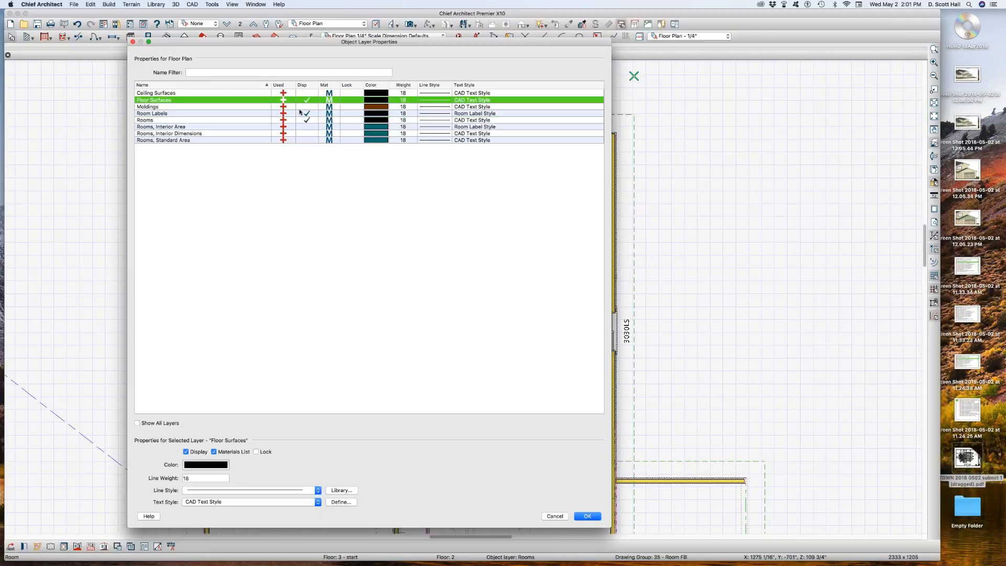
{"action": "key", "text": "Return"}
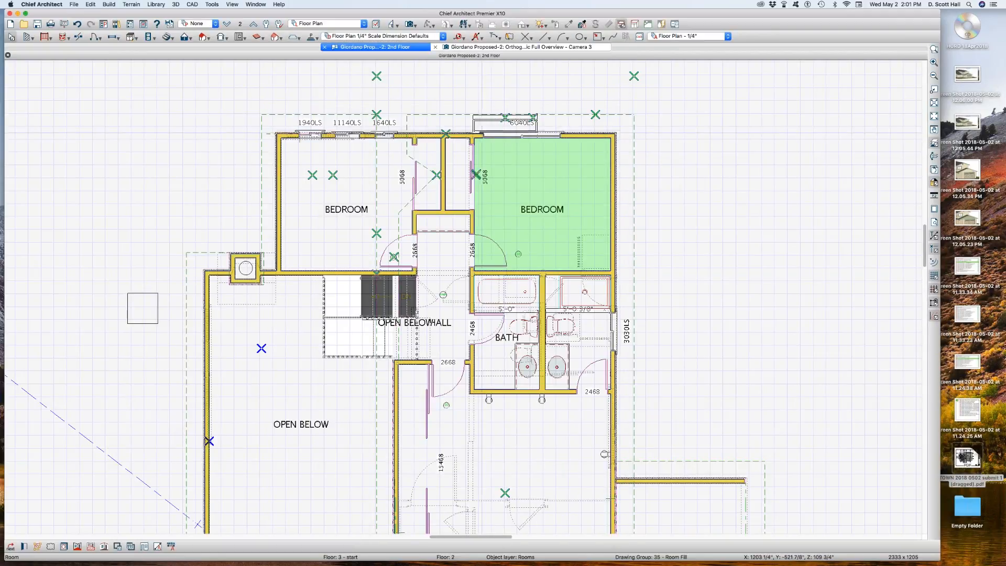
Turn the display of the Floor Surfaces layer back off.
{"action": "key", "text": "l"}
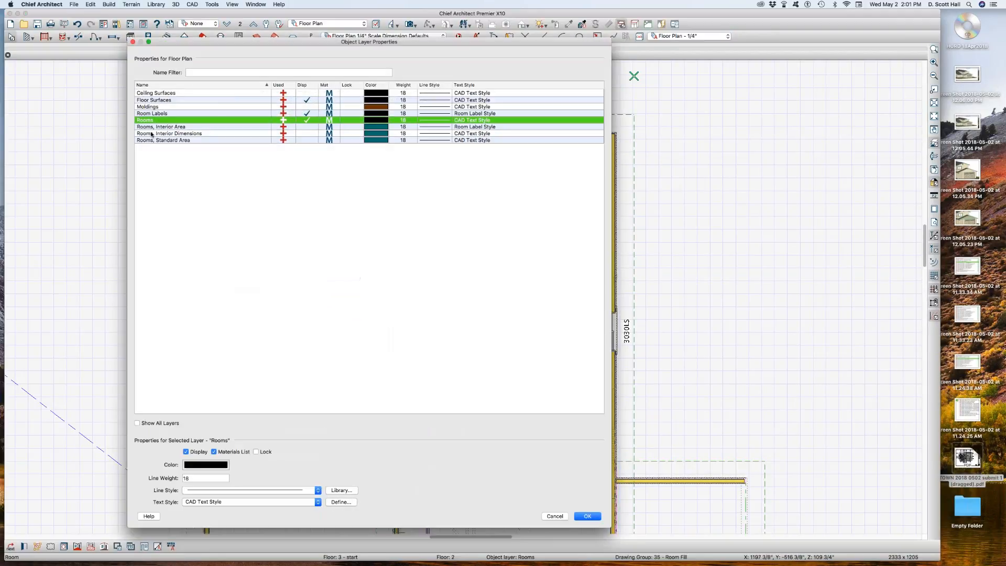
{"action": "left_click", "coordinate": [308, 100]}
{"action": "key", "text": "Return"}
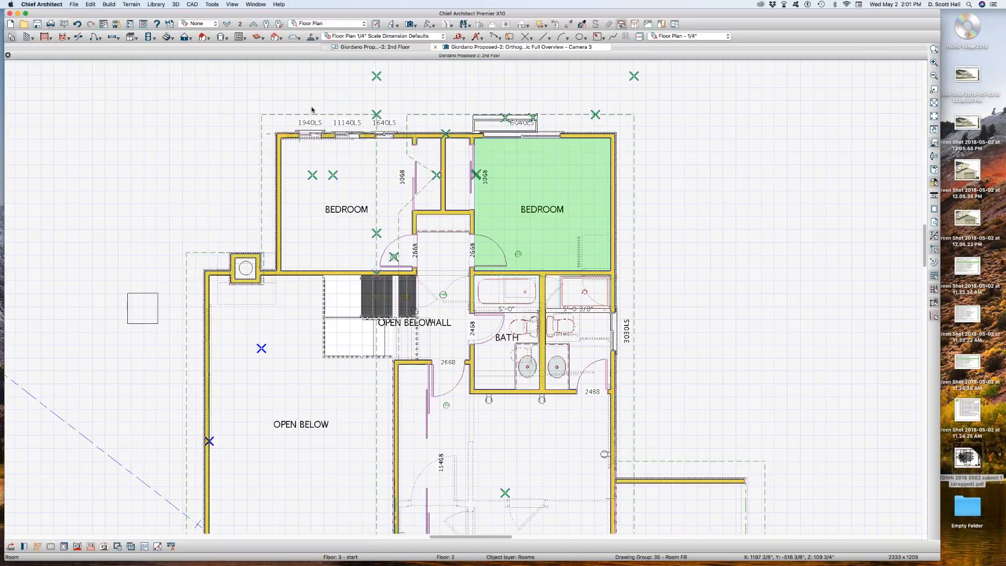
Set the 1st Floor reference to Draw Reference Floor First with XOR drawing off, and recheck the reference display options.
{"action": "left_click", "coordinate": [398, 220]}
{"action": "scroll", "coordinate": [391, 181], "scroll_direction": "down", "scroll_amount": 2}
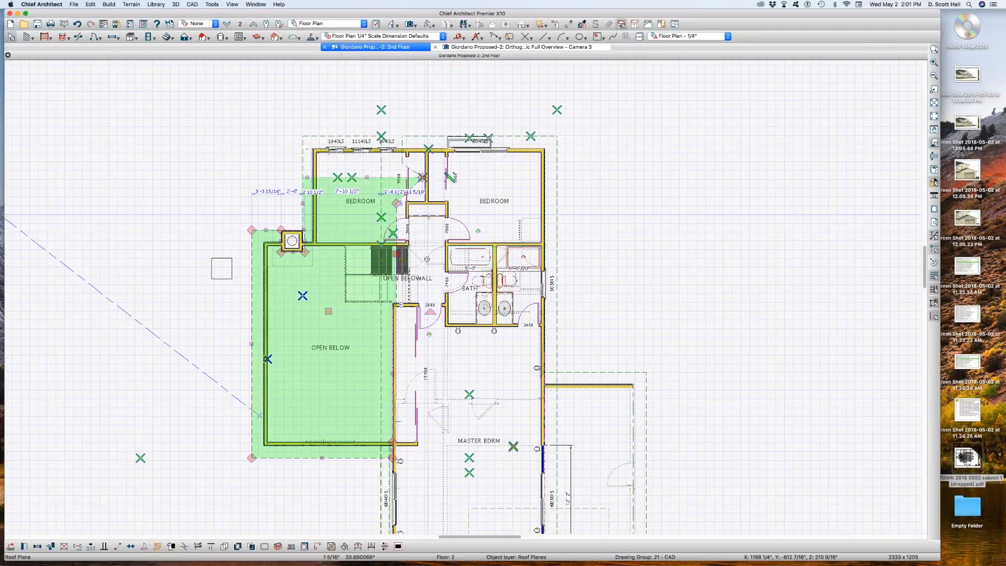
{"action": "left_click", "coordinate": [241, 24]}
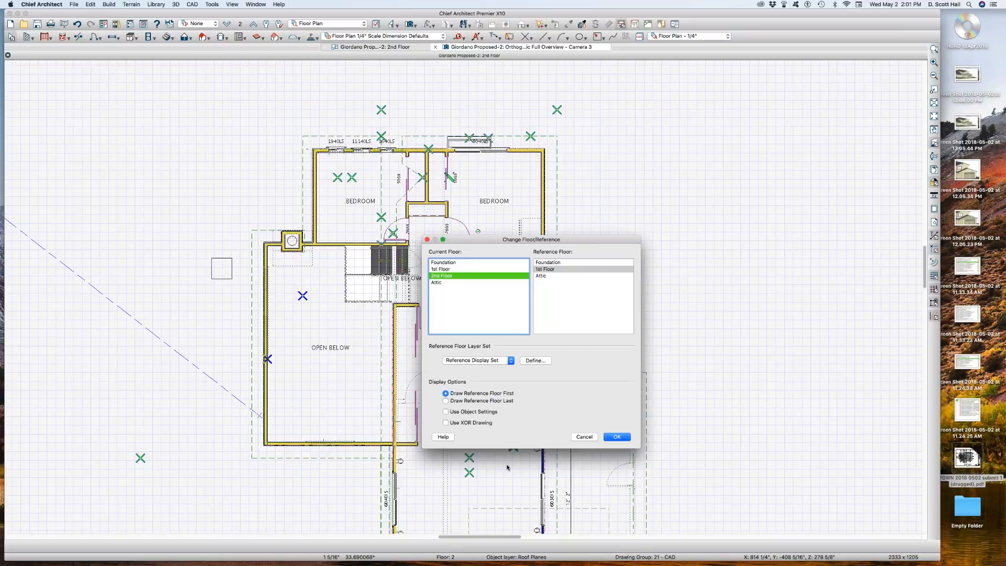
{"action": "key", "text": "Return"}
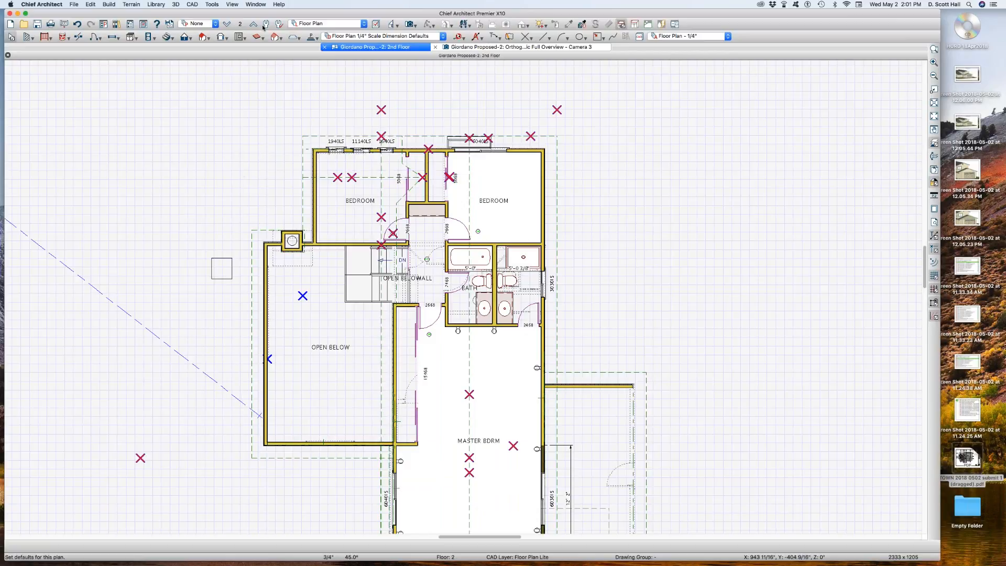
{"action": "left_click", "coordinate": [241, 24]}
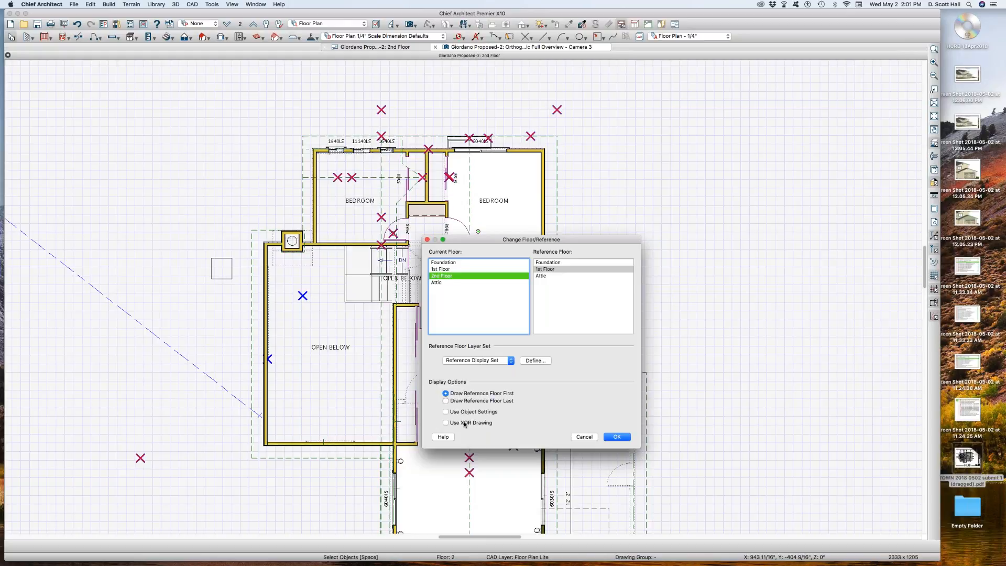
{"action": "left_click", "coordinate": [616, 437]}
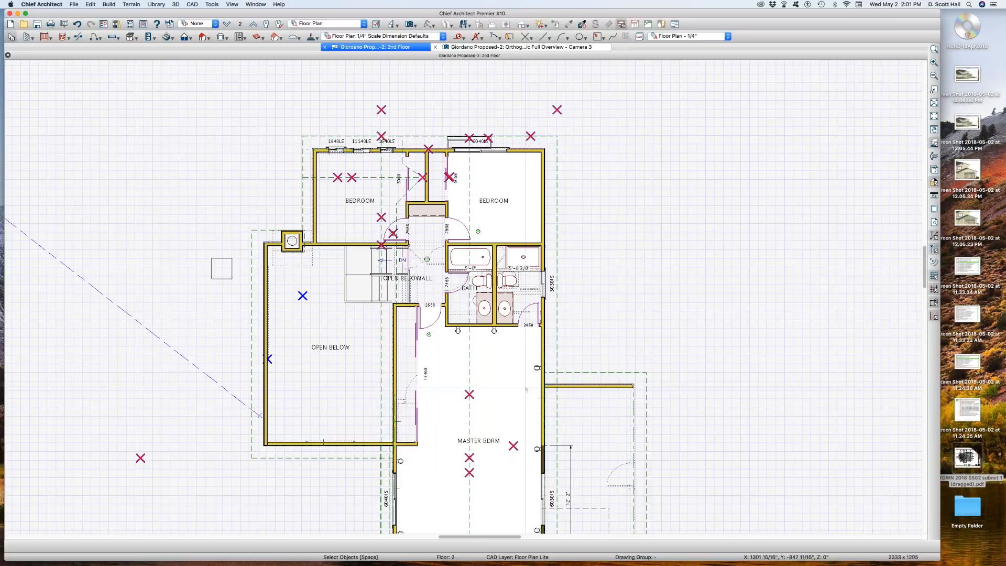
Add a small bump-out on the outer wall of the 1st floor family room and view it from the 2nd floor.
{"action": "key", "text": "Page_Down"}
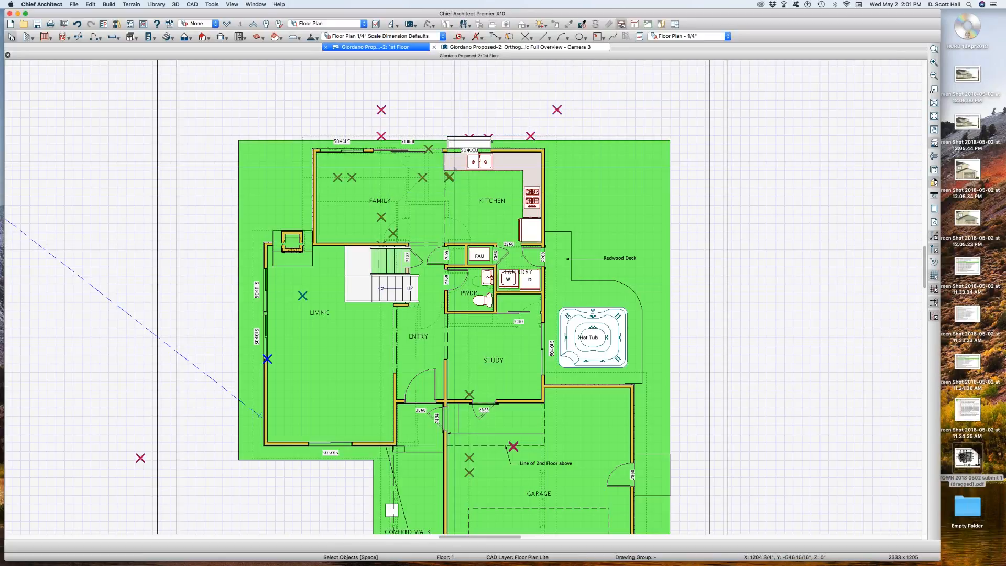
{"action": "key", "text": "p"}
{"action": "key", "text": "e"}
{"action": "mouse_move", "coordinate": [314, 202]}
{"action": "left_mouse_down"}
{"action": "mouse_move", "coordinate": [273, 205]}
{"action": "mouse_move", "coordinate": [273, 163]}
{"action": "mouse_move", "coordinate": [309, 163]}
{"action": "mouse_move", "coordinate": [303, 218]}
{"action": "mouse_move", "coordinate": [321, 221]}
{"action": "left_mouse_up"}
{"action": "key", "text": "Page_Up"}
{"action": "scroll", "coordinate": [231, 160], "scroll_direction": "up", "scroll_amount": 4}
{"action": "left_click_drag", "start_coordinate": [273, 134], "coordinate": [389, 306]}
{"action": "scroll", "coordinate": [300, 269], "scroll_direction": "down", "scroll_amount": 4}
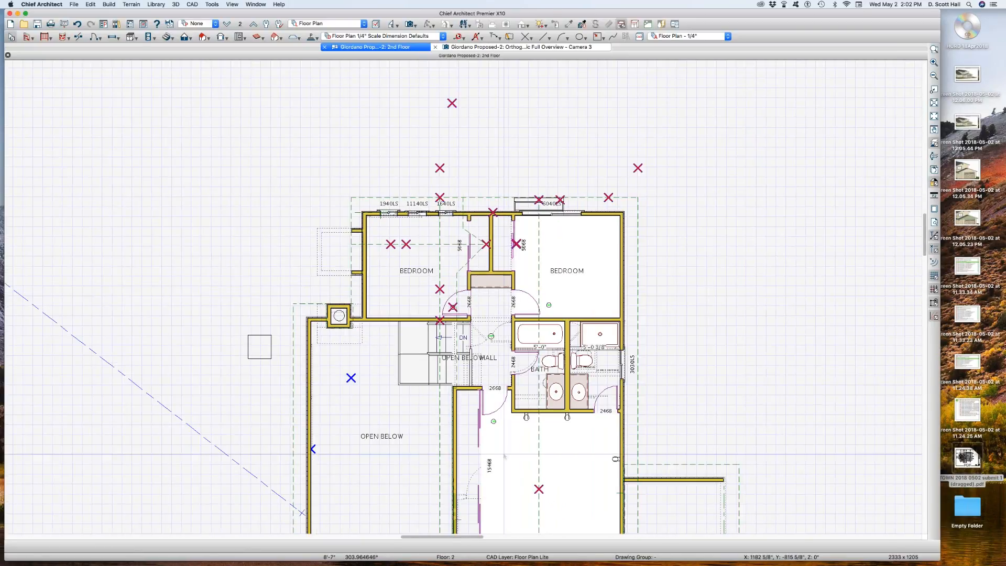
Examine how the master bedroom, hall and bedroom above the stairs are filled over the reference floor.
{"action": "left_click", "coordinate": [504, 455]}
{"action": "scroll", "coordinate": [493, 422], "scroll_direction": "down", "scroll_amount": 2}
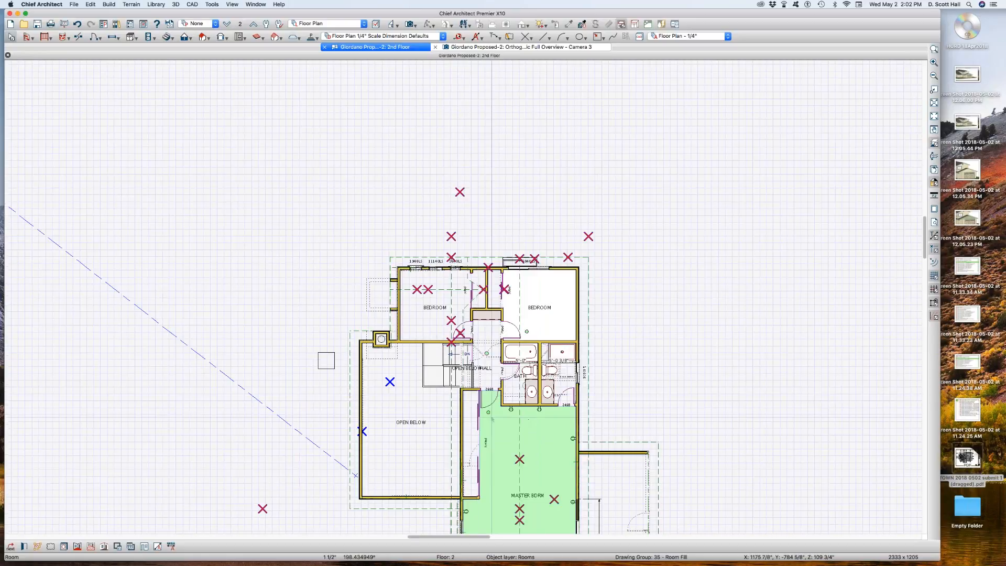
{"action": "scroll", "coordinate": [497, 409], "scroll_direction": "up", "scroll_amount": 2}
{"action": "left_click", "coordinate": [474, 371]}
{"action": "key", "text": "Escape"}
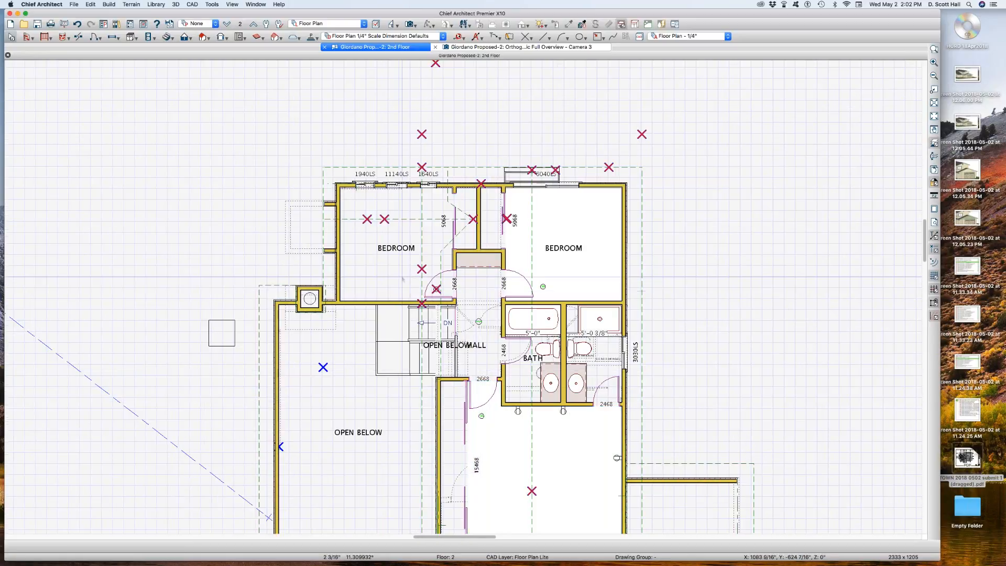
{"action": "left_click", "coordinate": [378, 280]}
{"action": "key", "text": "Escape"}
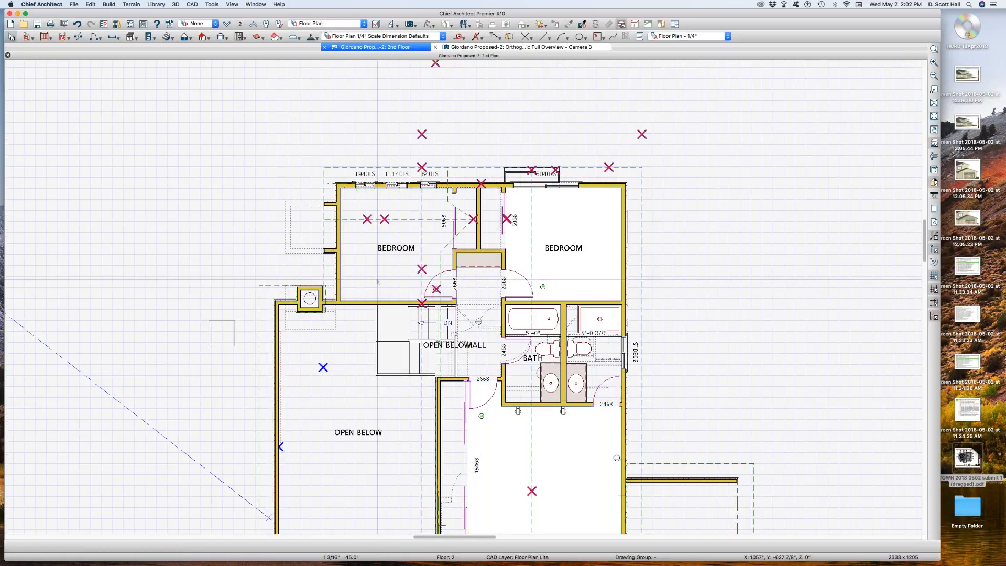
Set the current floor's default room fill style to a solid pattern with a custom white color.
{"action": "key", "text": "d"}
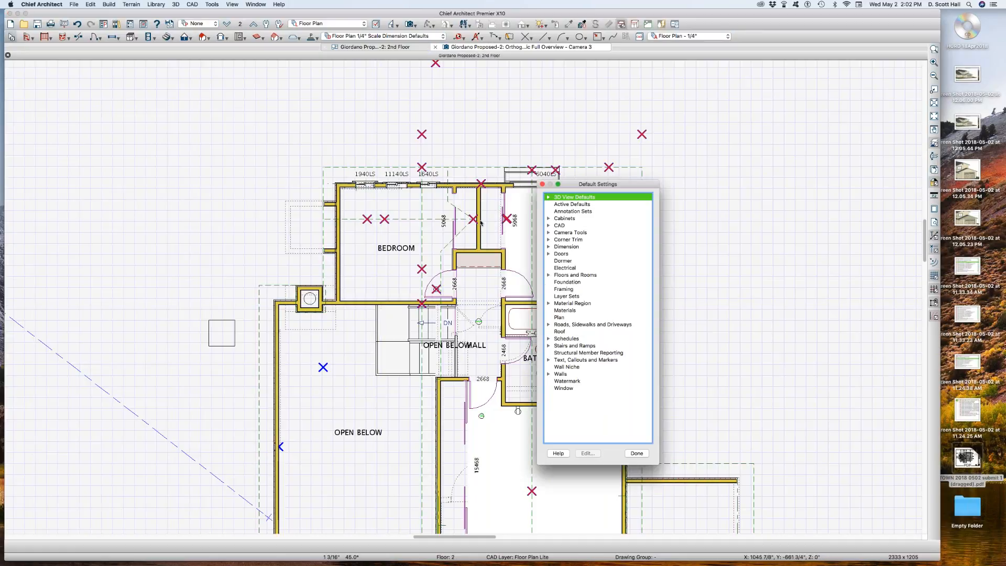
{"action": "left_click", "coordinate": [549, 275]}
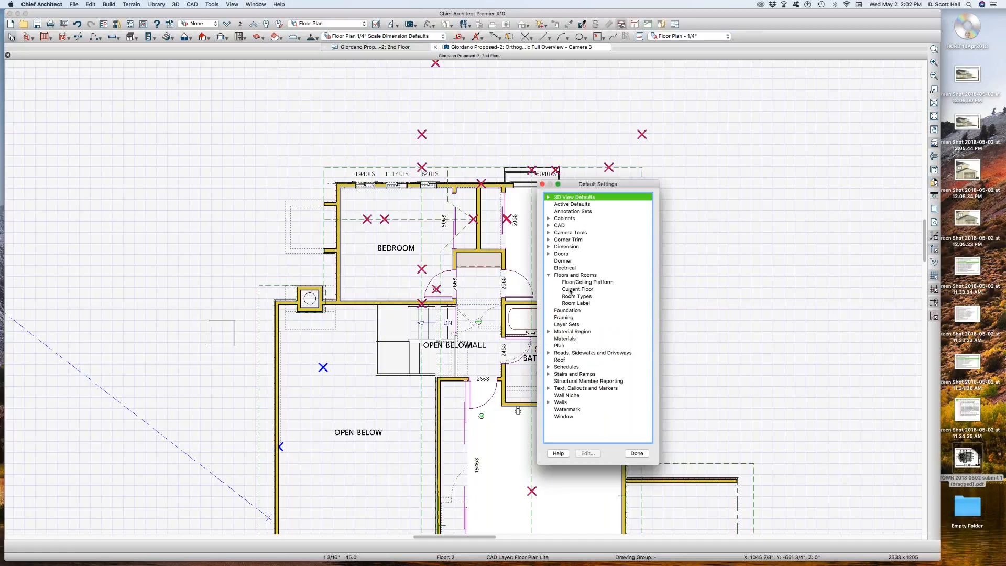
{"action": "double_click", "coordinate": [570, 290]}
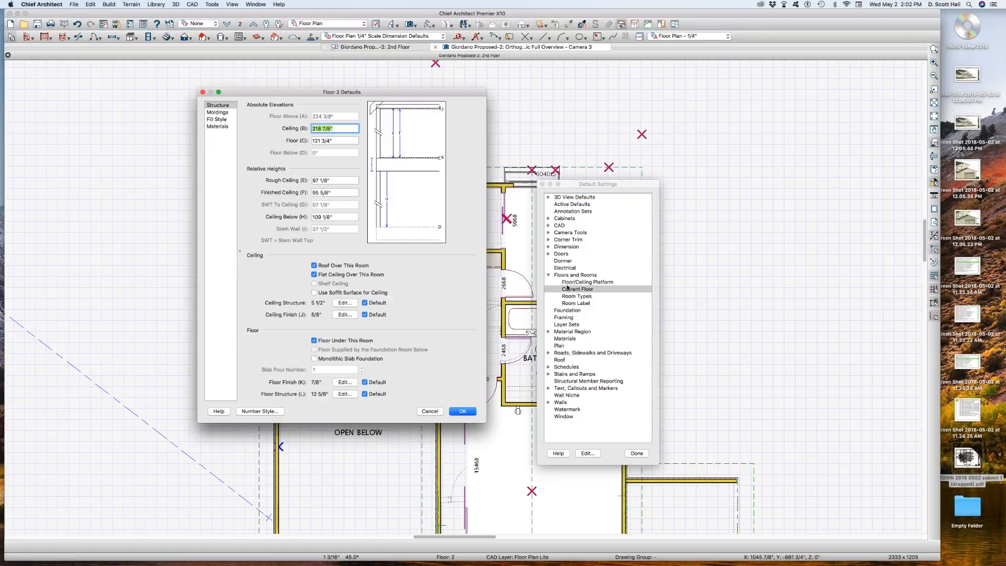
{"action": "left_click", "coordinate": [217, 120]}
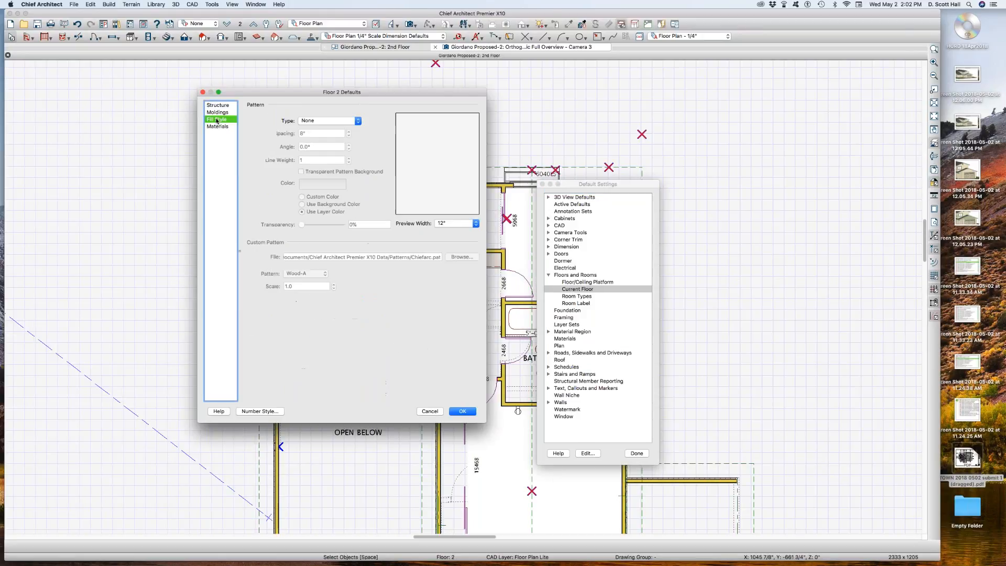
{"action": "left_click", "coordinate": [335, 122]}
{"action": "left_click", "coordinate": [330, 128]}
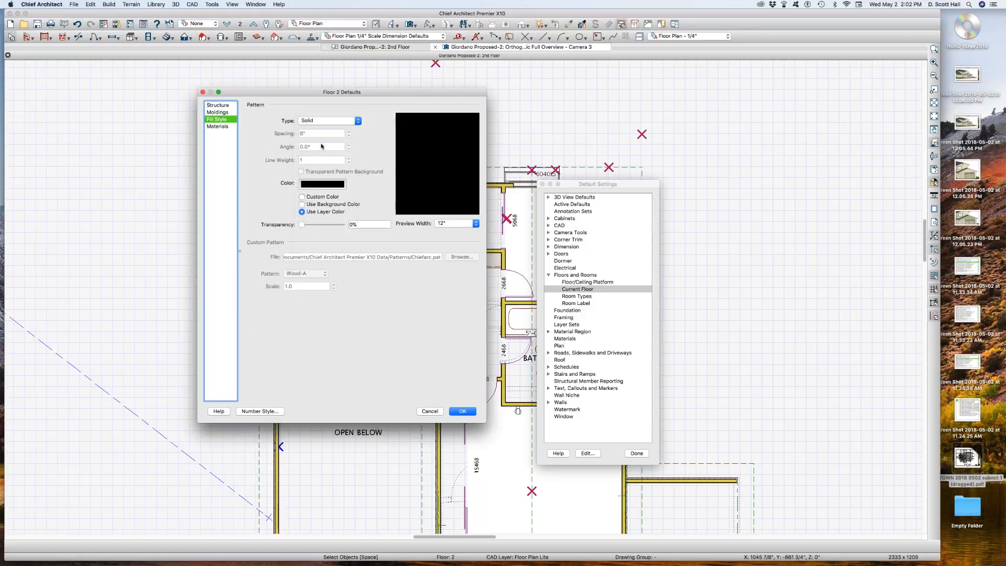
{"action": "left_click", "coordinate": [322, 184]}
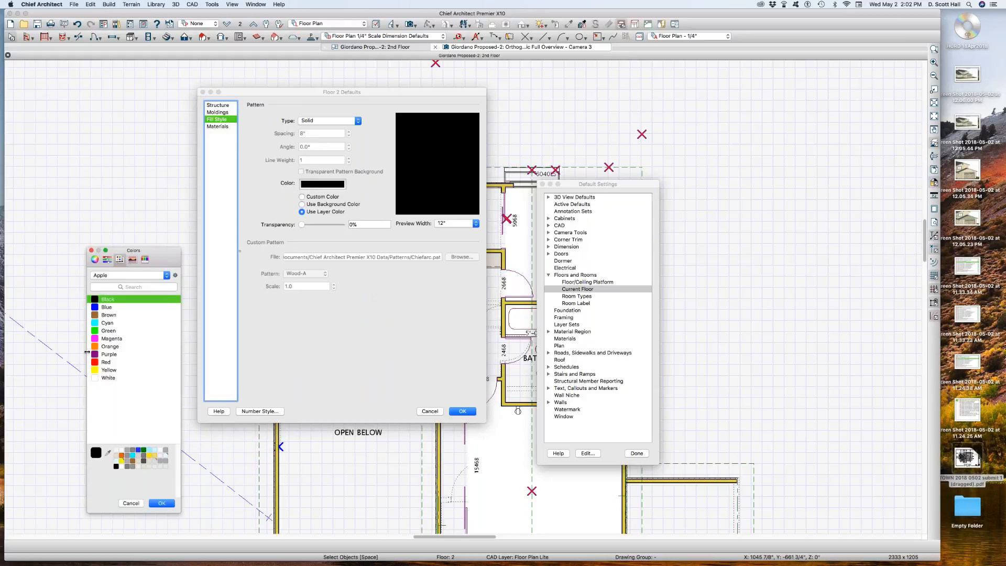
{"action": "left_click", "coordinate": [95, 378]}
{"action": "left_click", "coordinate": [156, 504]}
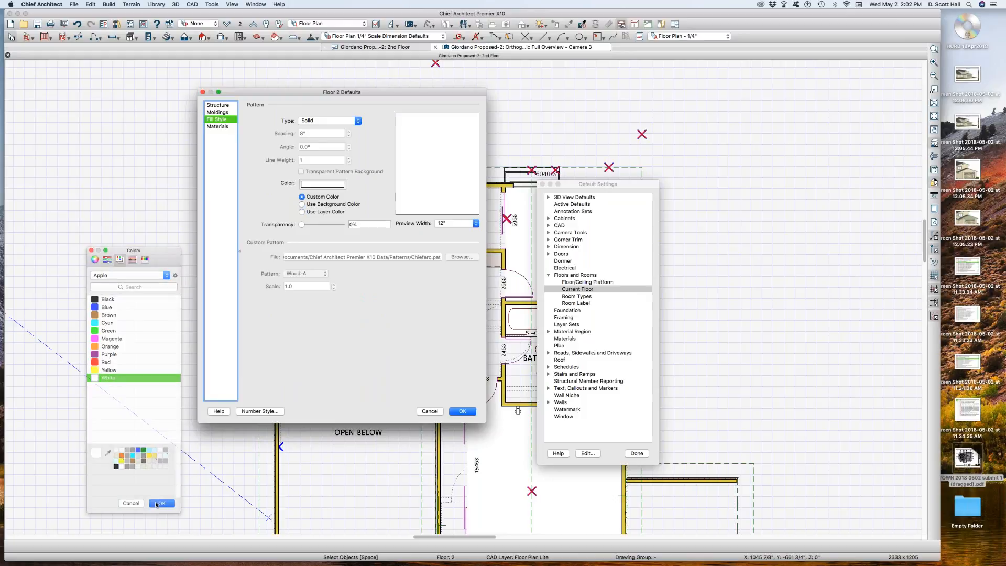
{"action": "key", "text": "Return"}
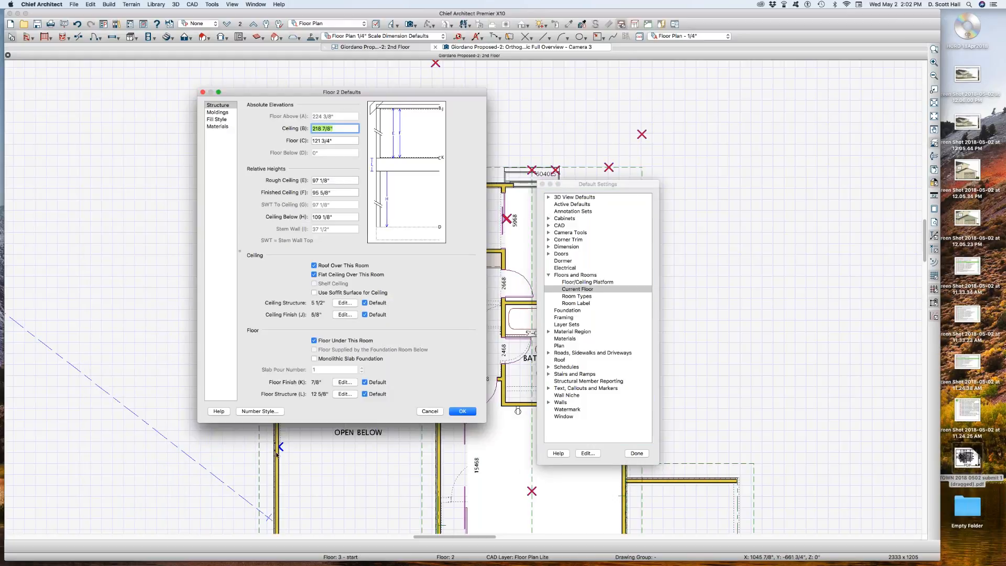
{"action": "left_click", "coordinate": [464, 411]}
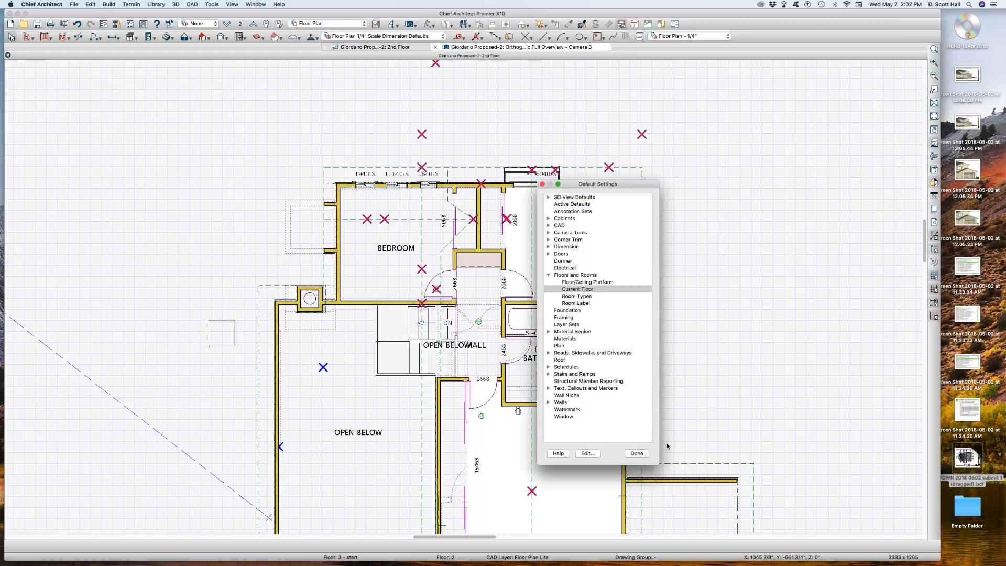
{"action": "left_click", "coordinate": [637, 453]}
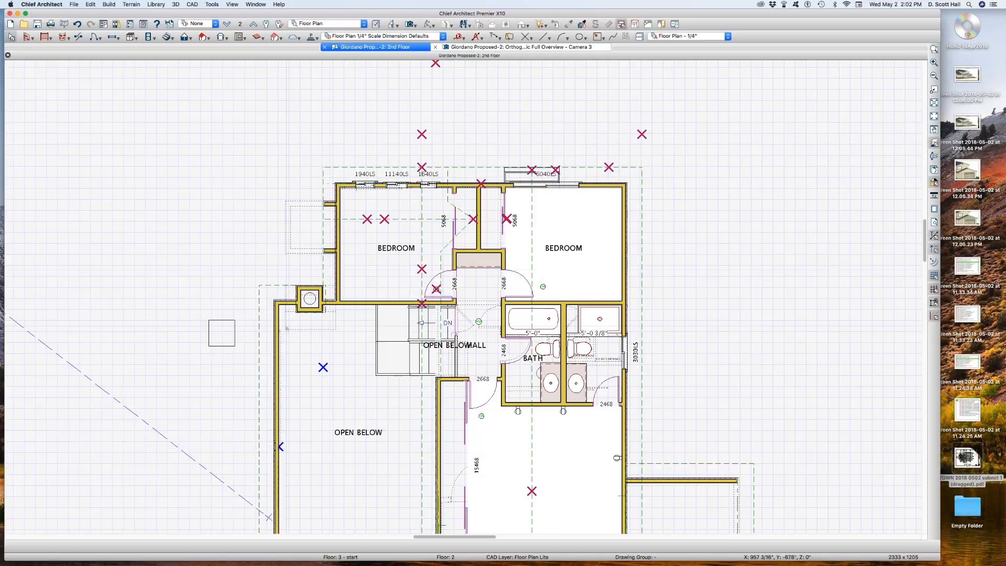
Give the bedroom above the stairs a solid fill pattern that uses the background color.
{"action": "left_click", "coordinate": [365, 274]}
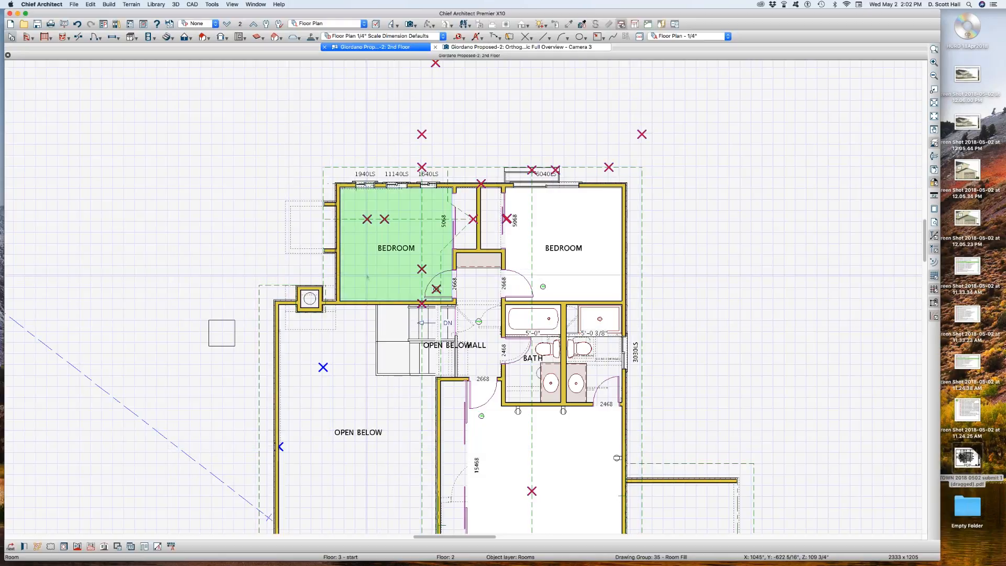
{"action": "double_click", "coordinate": [367, 284]}
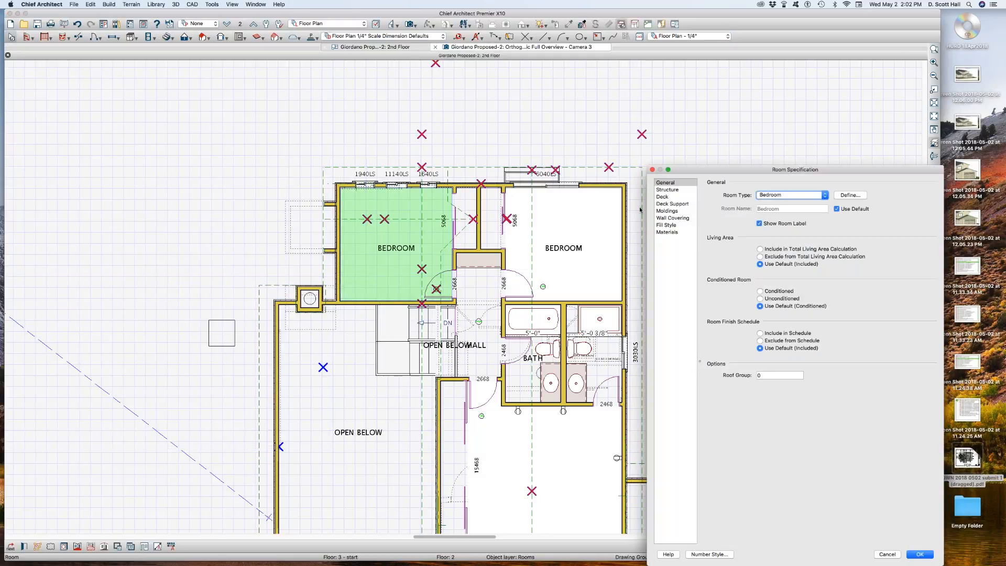
{"action": "left_click", "coordinate": [667, 189]}
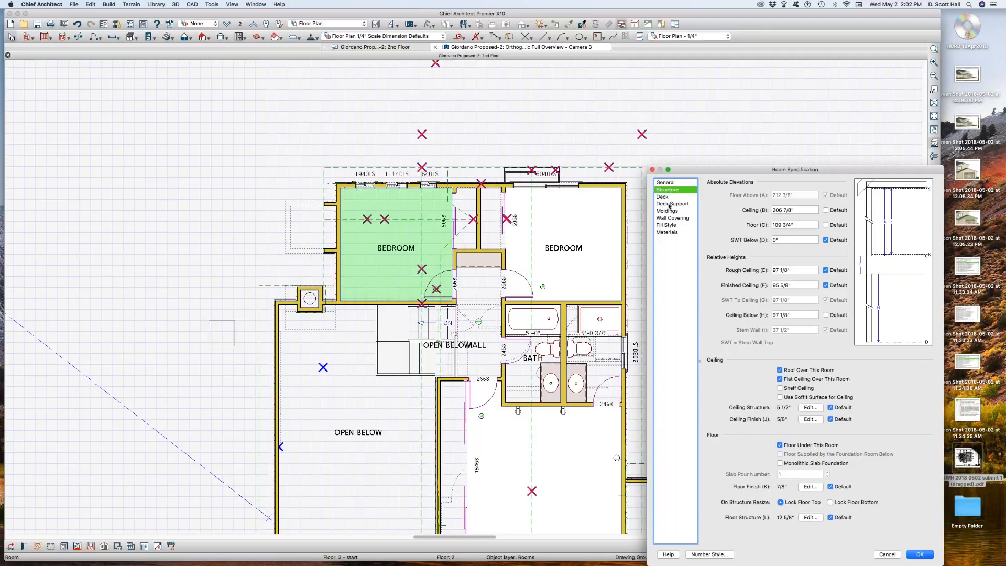
{"action": "left_click", "coordinate": [666, 225]}
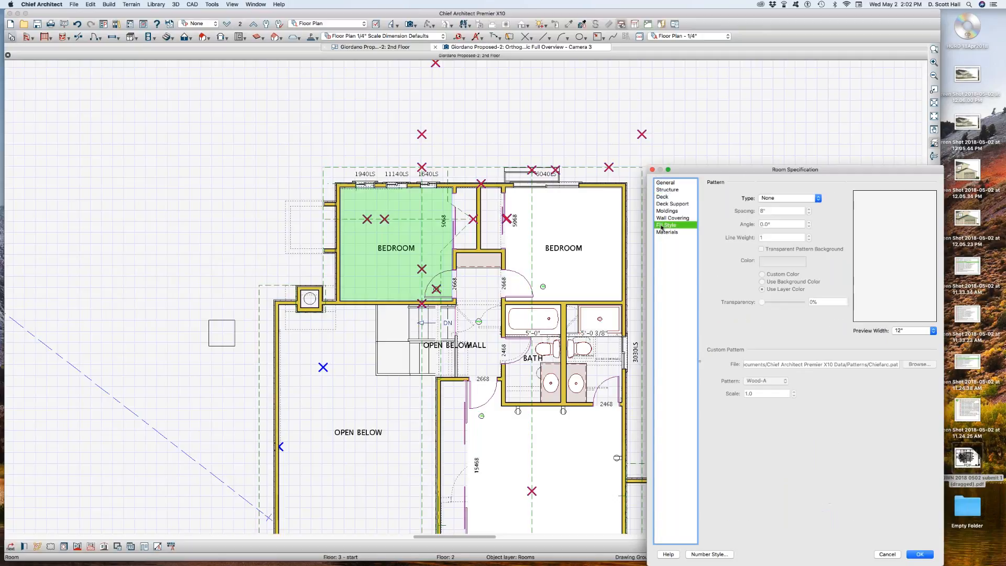
{"action": "left_click", "coordinate": [782, 198]}
{"action": "left_click", "coordinate": [767, 206]}
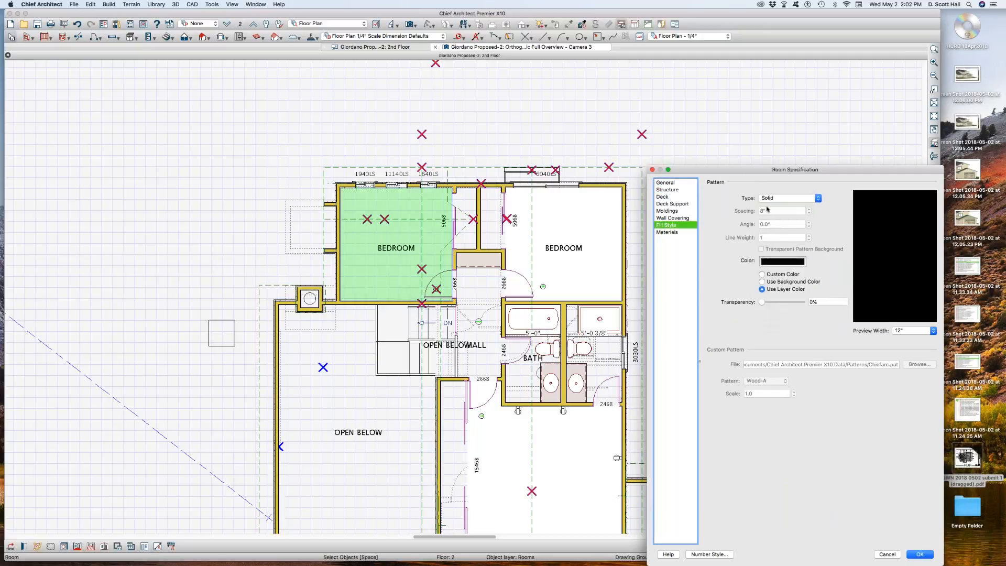
{"action": "left_click", "coordinate": [784, 281]}
{"action": "key", "text": "Return"}
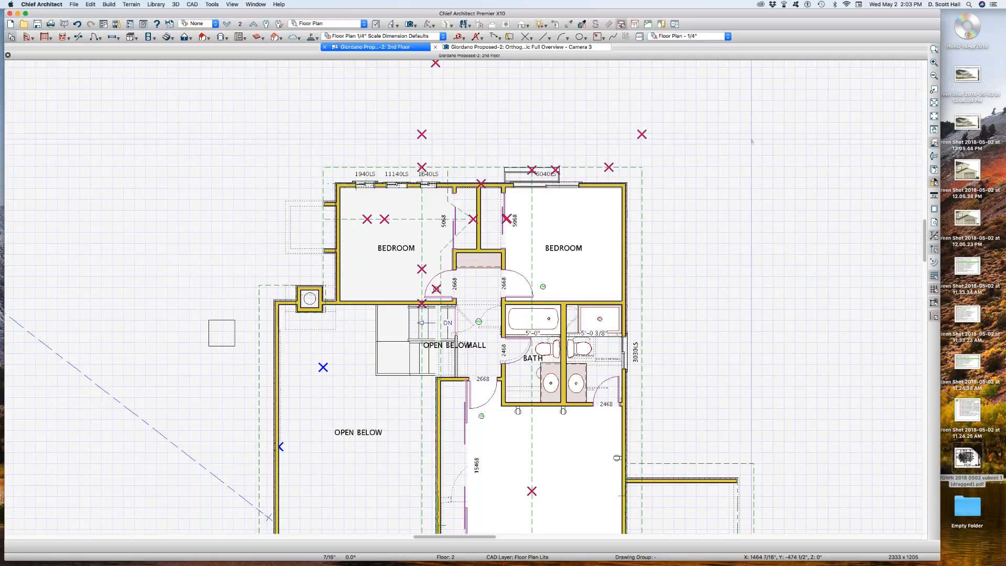
Try a small rectangular walled room inside the Open Below area and delete it.
{"action": "scroll", "coordinate": [296, 373], "scroll_direction": "down", "scroll_amount": 1}
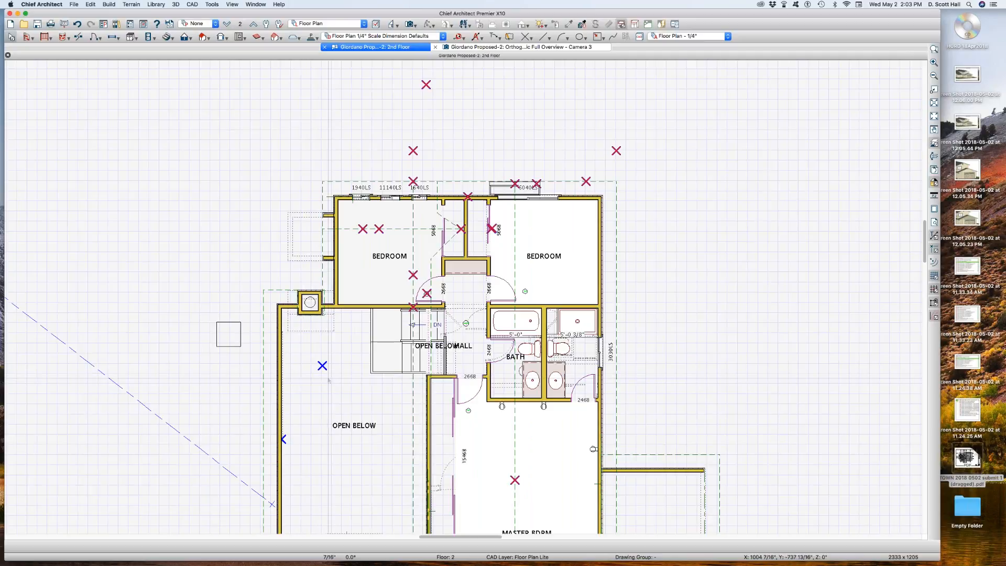
{"action": "left_click", "coordinate": [322, 367]}
{"action": "mouse_move", "coordinate": [323, 386]}
{"action": "left_mouse_down"}
{"action": "mouse_move", "coordinate": [326, 419]}
{"action": "mouse_move", "coordinate": [284, 418]}
{"action": "mouse_move", "coordinate": [283, 438]}
{"action": "left_mouse_up"}
{"action": "left_click", "coordinate": [254, 436]}
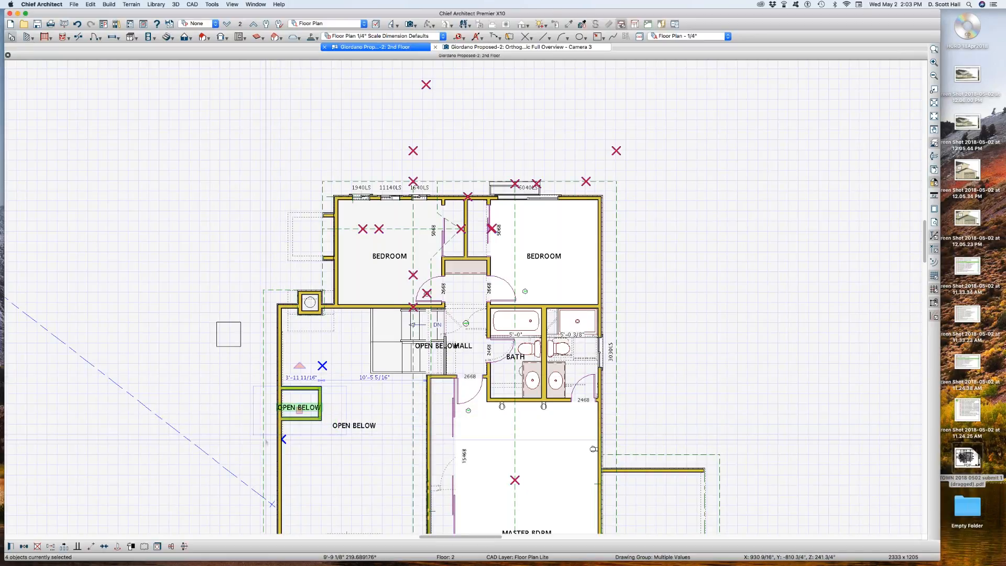
{"action": "key", "text": "Delete"}
Draw a small rectangular test room with walls outside the house to check the default fill, and delete it.
{"action": "key", "text": "w"}
{"action": "left_click_drag", "start_coordinate": [174, 312], "coordinate": [133, 313]}
{"action": "mouse_move", "coordinate": [133, 312]}
{"action": "left_mouse_down"}
{"action": "mouse_move", "coordinate": [133, 242]}
{"action": "mouse_move", "coordinate": [162, 242]}
{"action": "mouse_move", "coordinate": [172, 243]}
{"action": "mouse_move", "coordinate": [163, 314]}
{"action": "mouse_move", "coordinate": [175, 312]}
{"action": "left_mouse_up"}
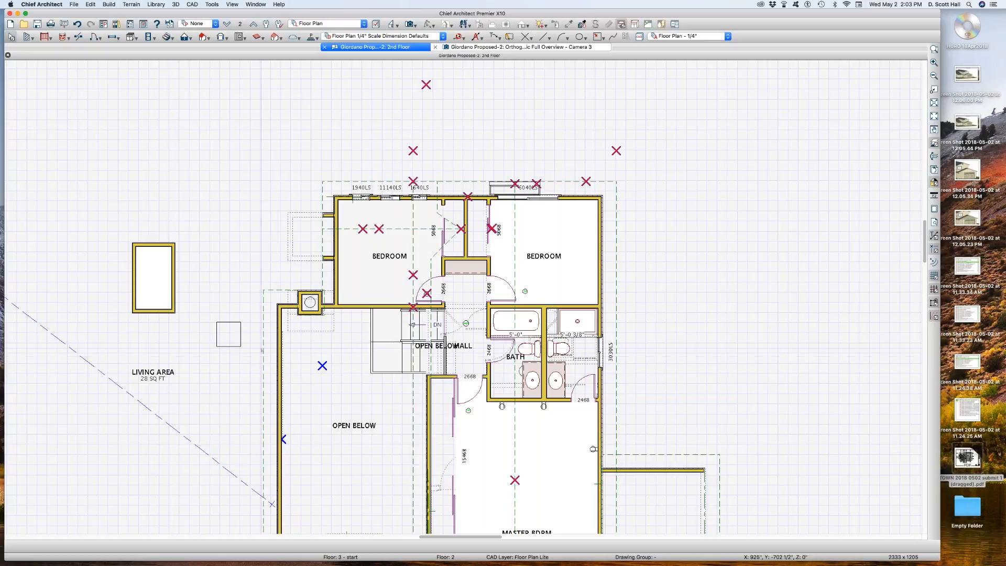
{"action": "left_click_drag", "start_coordinate": [94, 214], "coordinate": [180, 322]}
{"action": "key", "text": "Delete"}
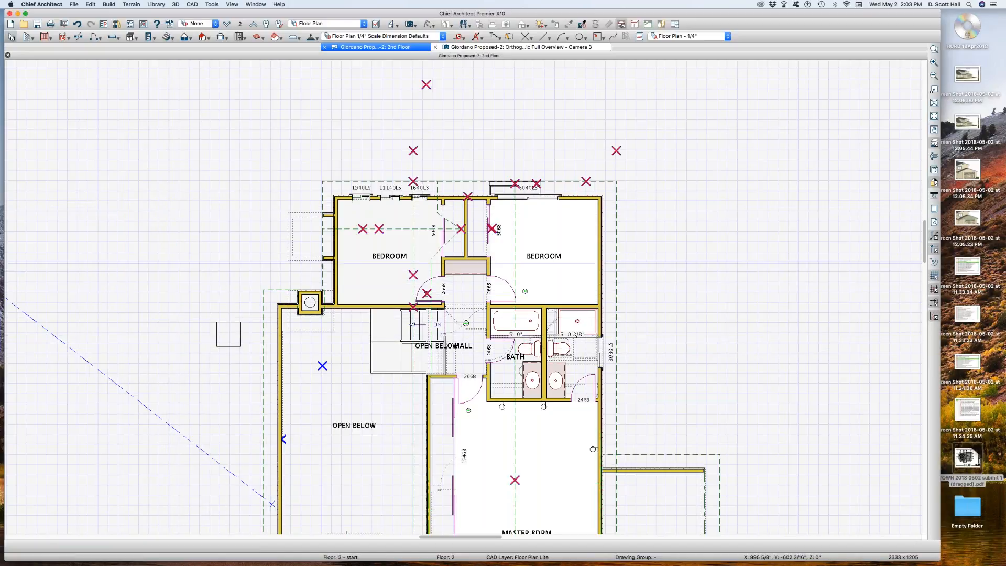
Delete the existing wall hatch from the master bedroom's exterior wall around the 6030LS window.
{"action": "scroll", "coordinate": [310, 262], "scroll_direction": "down", "scroll_amount": 3}
{"action": "scroll", "coordinate": [405, 361], "scroll_direction": "up", "scroll_amount": 4}
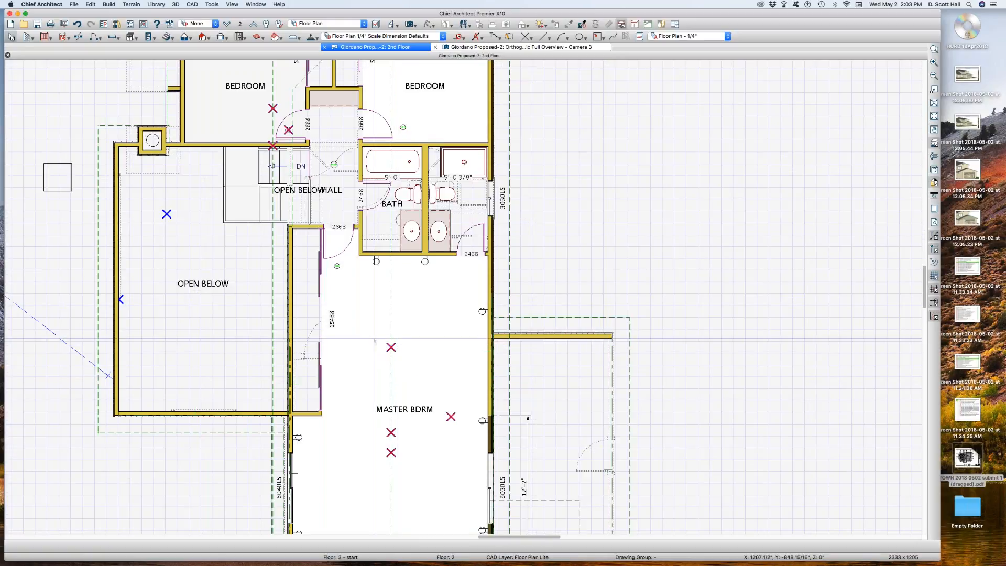
{"action": "scroll", "coordinate": [397, 347], "scroll_direction": "down", "scroll_amount": 3}
{"action": "scroll", "coordinate": [446, 390], "scroll_direction": "up", "scroll_amount": 3}
{"action": "scroll", "coordinate": [446, 391], "scroll_direction": "up", "scroll_amount": 2}
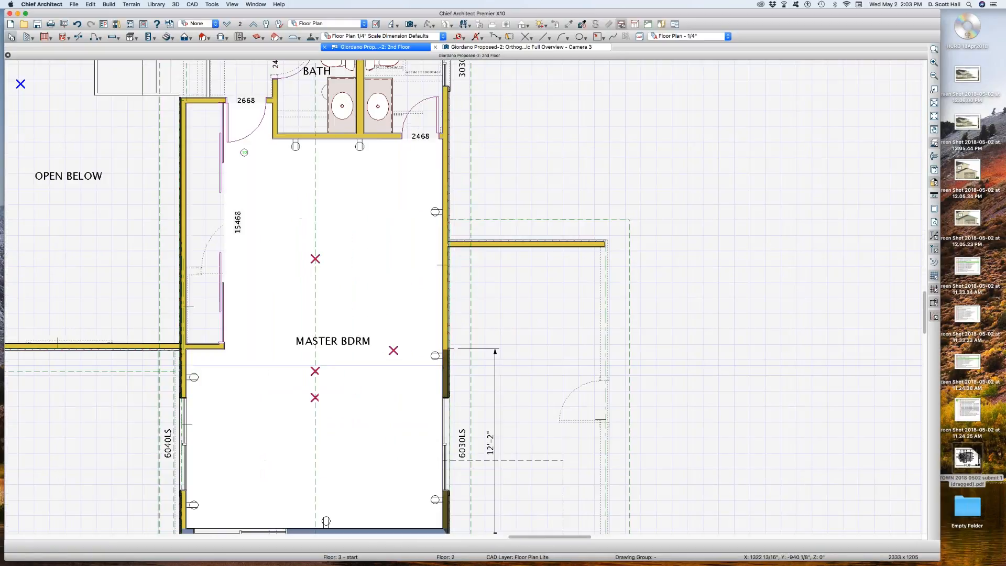
{"action": "left_click", "coordinate": [443, 391]}
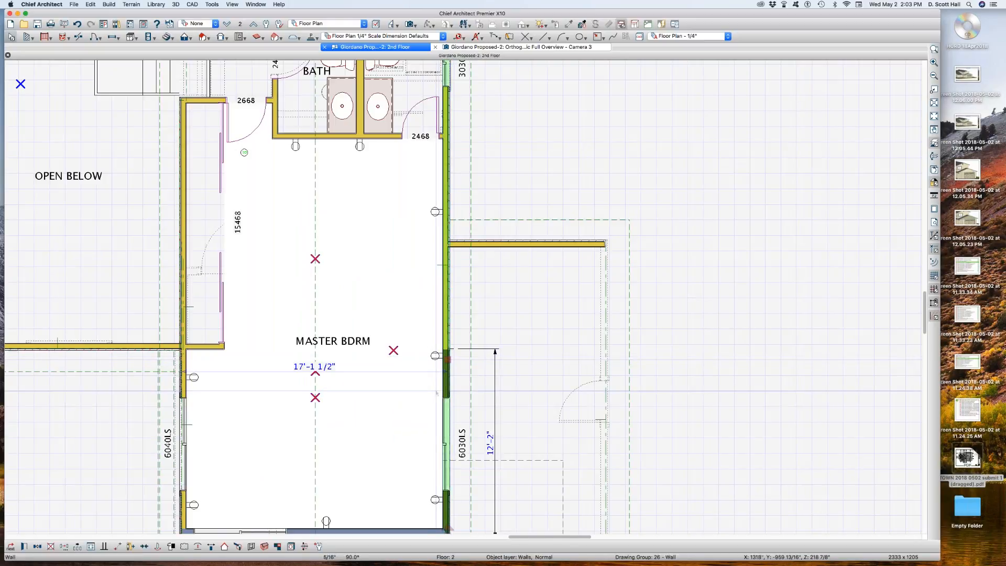
{"action": "key", "text": "Tab"}
{"action": "scroll", "coordinate": [488, 196], "scroll_direction": "down", "scroll_amount": 2}
{"action": "scroll", "coordinate": [476, 301], "scroll_direction": "up", "scroll_amount": 3}
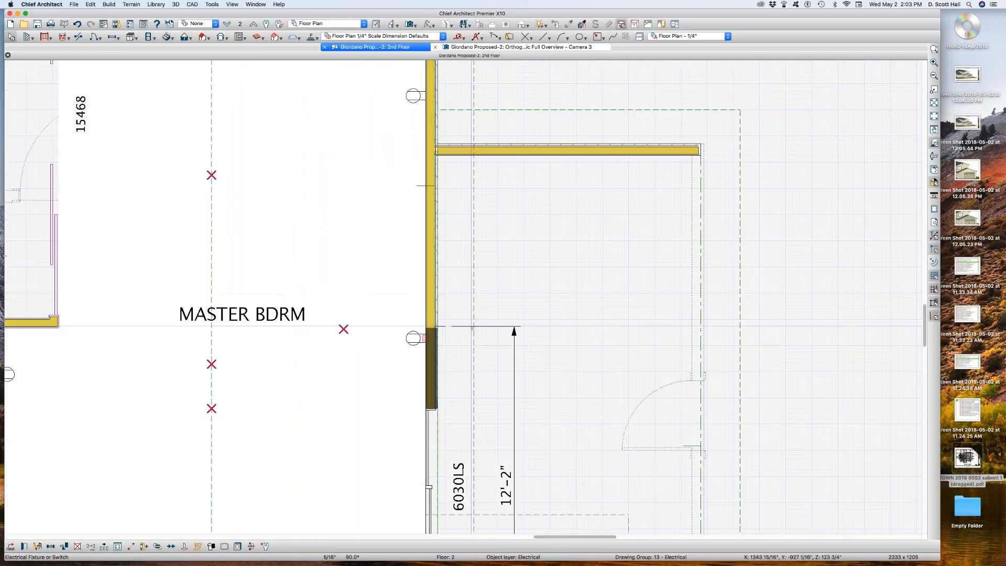
{"action": "left_click", "coordinate": [434, 350]}
{"action": "key", "text": "Tab"}
{"action": "scroll", "coordinate": [446, 232], "scroll_direction": "down", "scroll_amount": 2}
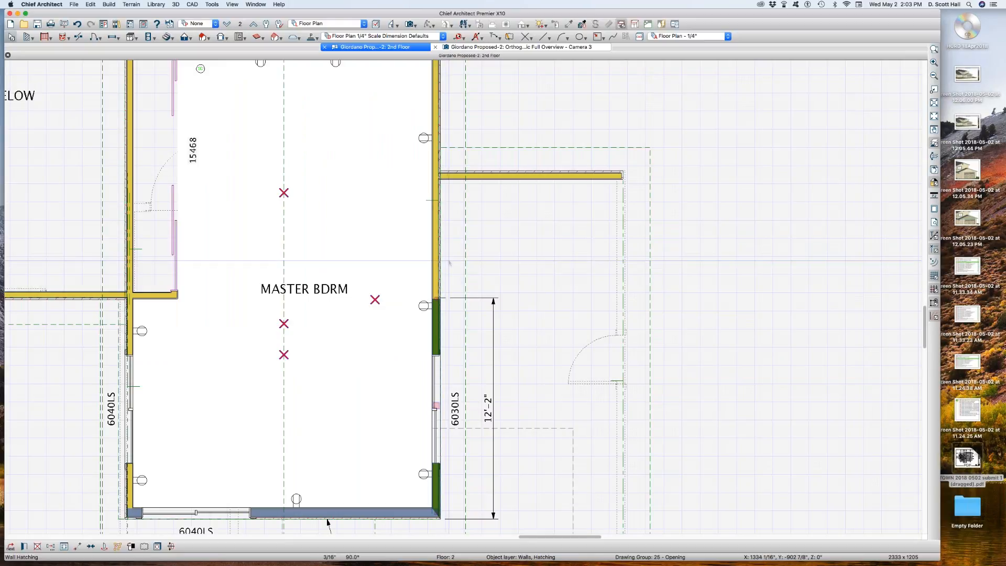
{"action": "key", "text": "Escape"}
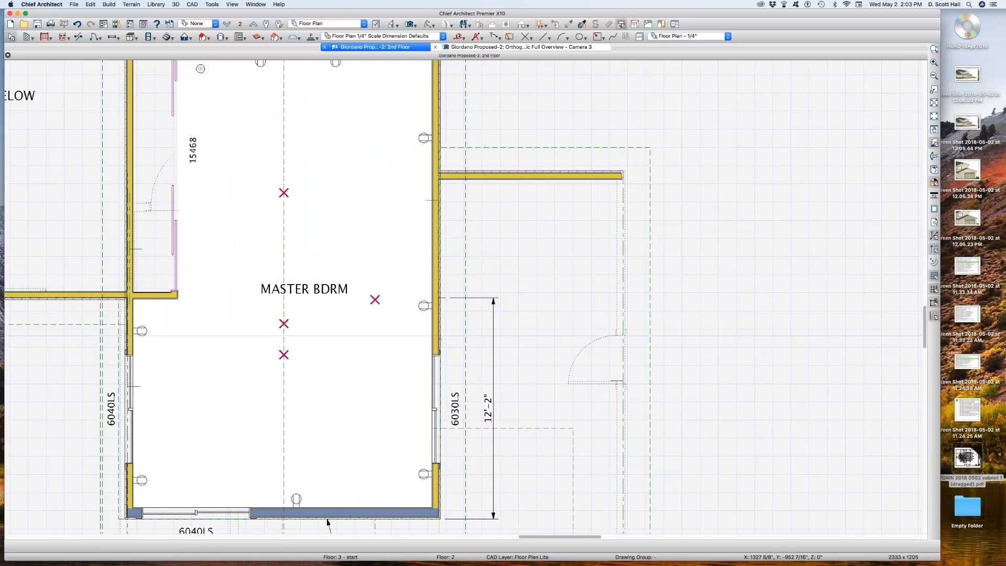
{"action": "left_click", "coordinate": [438, 335]}
{"action": "left_click", "coordinate": [436, 329]}
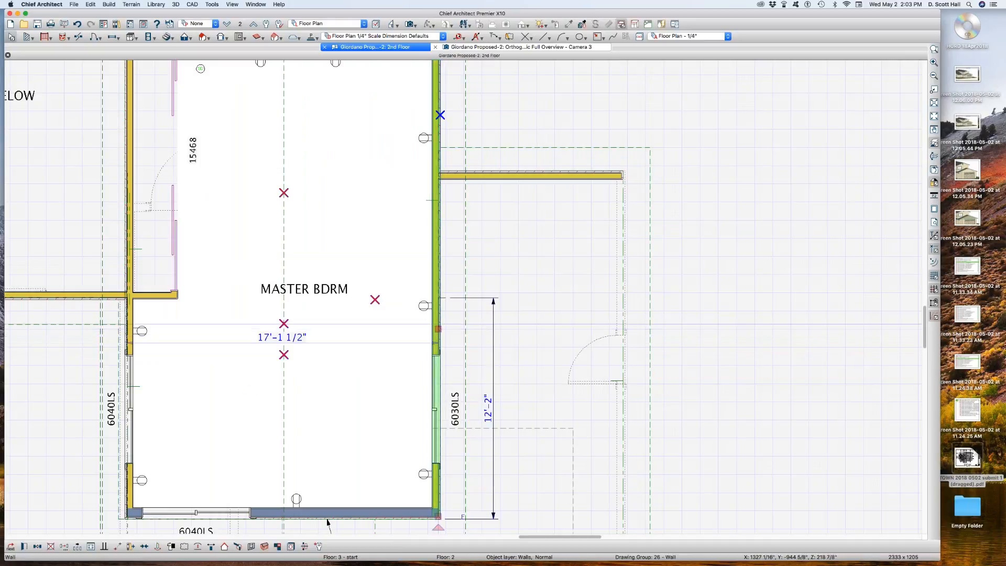
{"action": "right_click", "coordinate": [438, 323]}
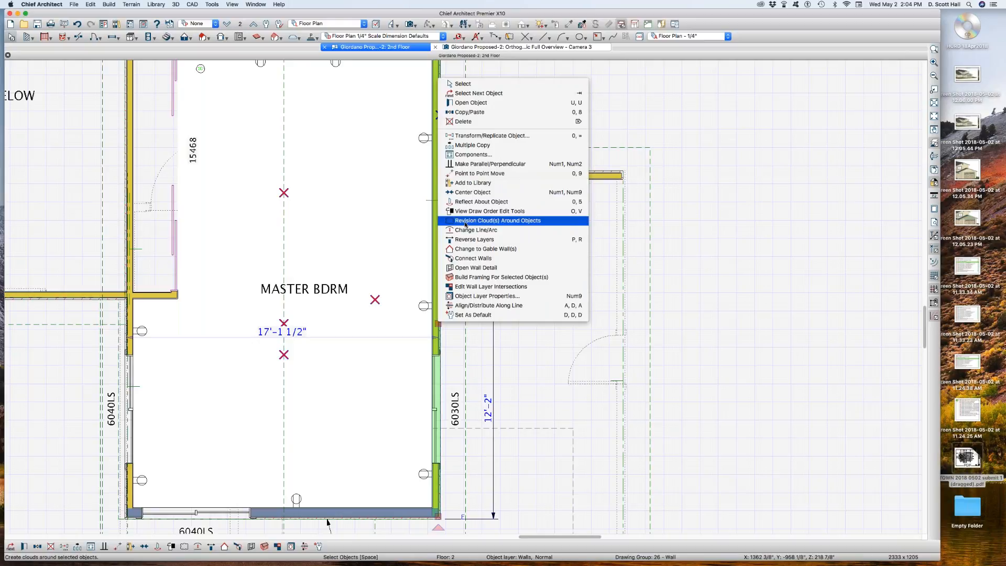
{"action": "left_click", "coordinate": [503, 192]}
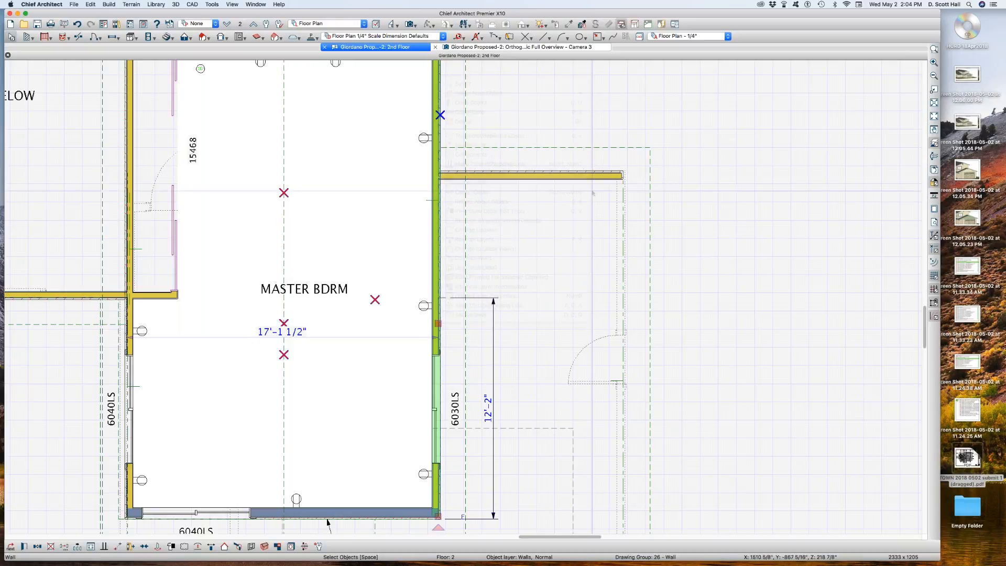
{"action": "left_click", "coordinate": [327, 521]}
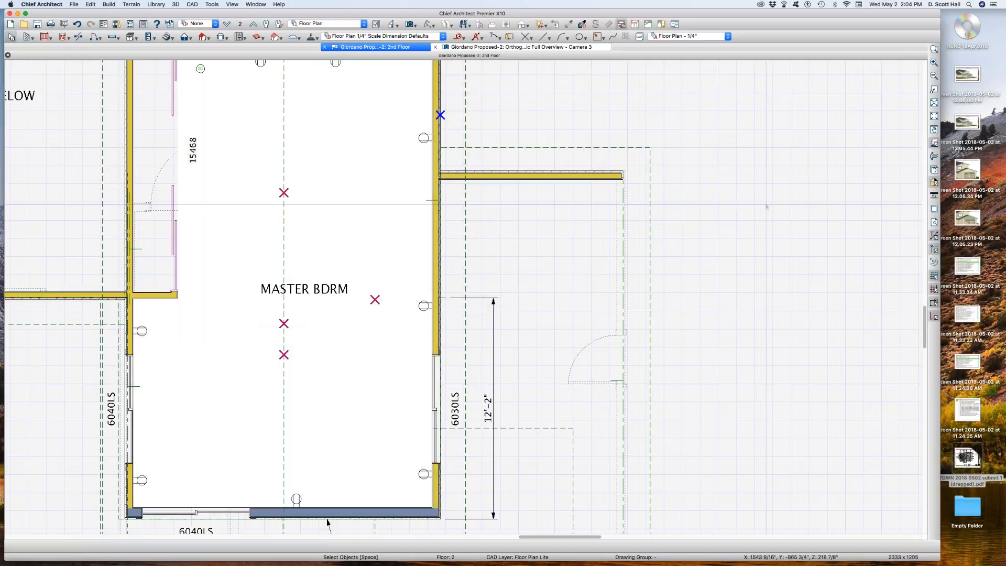
Hatch the long exterior wall beside the master bedroom with the Hatch Wall tool.
{"action": "left_click", "coordinate": [106, 3]}
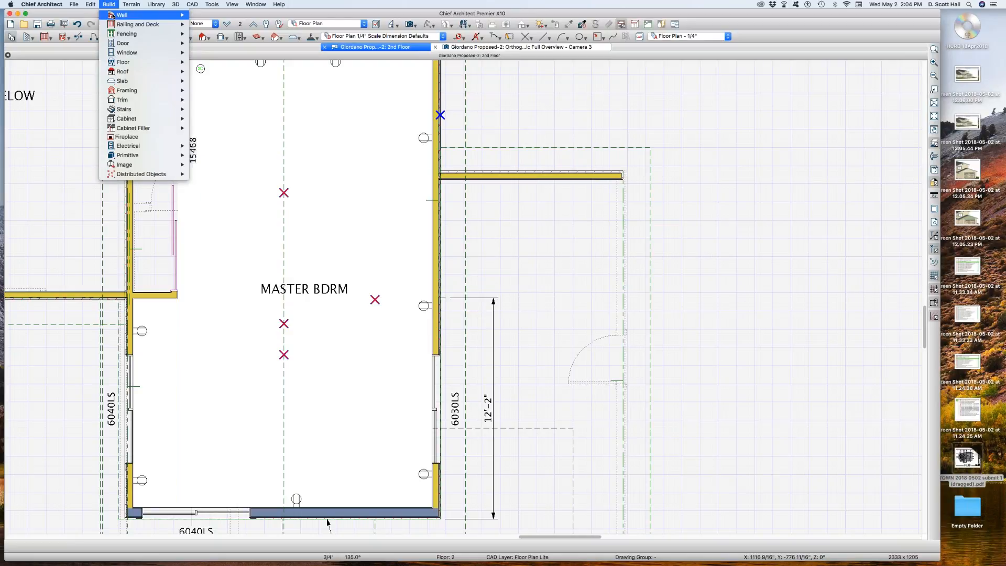
{"action": "mouse_move", "coordinate": [112, 15]}
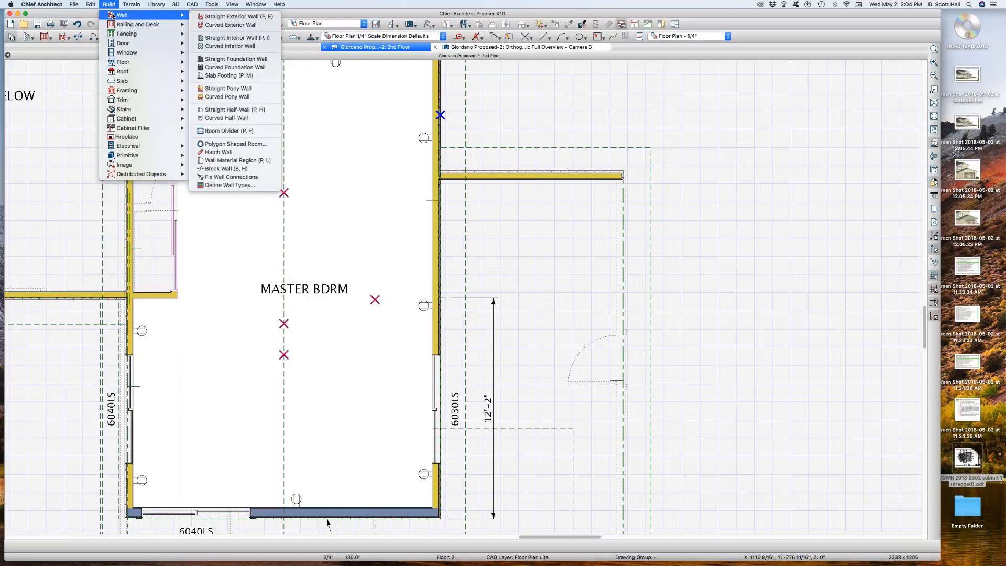
{"action": "left_click", "coordinate": [214, 152]}
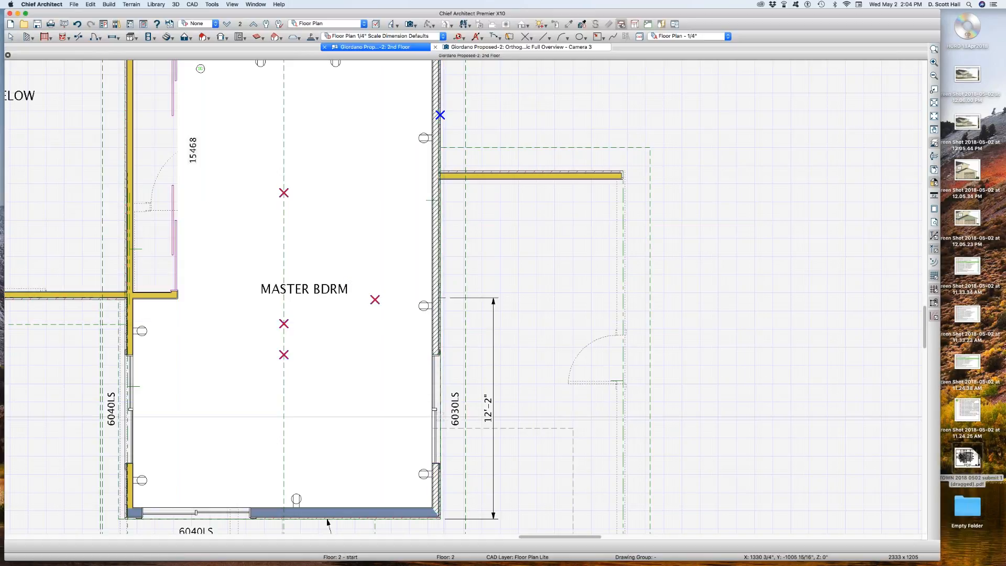
Shorten the hatch on the long exterior wall so it covers only the stretch along the master bedroom.
{"action": "scroll", "coordinate": [443, 417], "scroll_direction": "down", "scroll_amount": 3}
{"action": "key", "text": "space"}
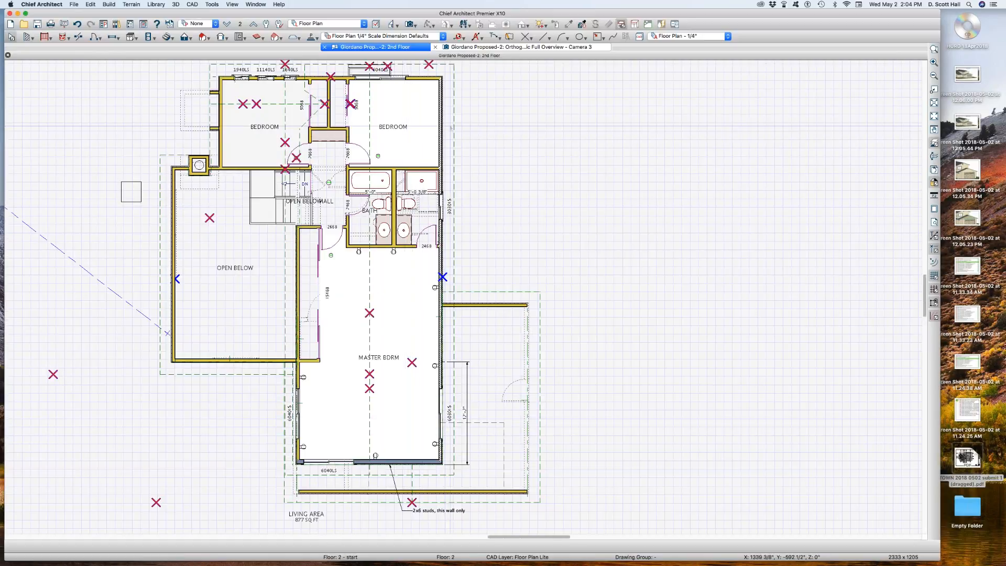
{"action": "left_click", "coordinate": [440, 86]}
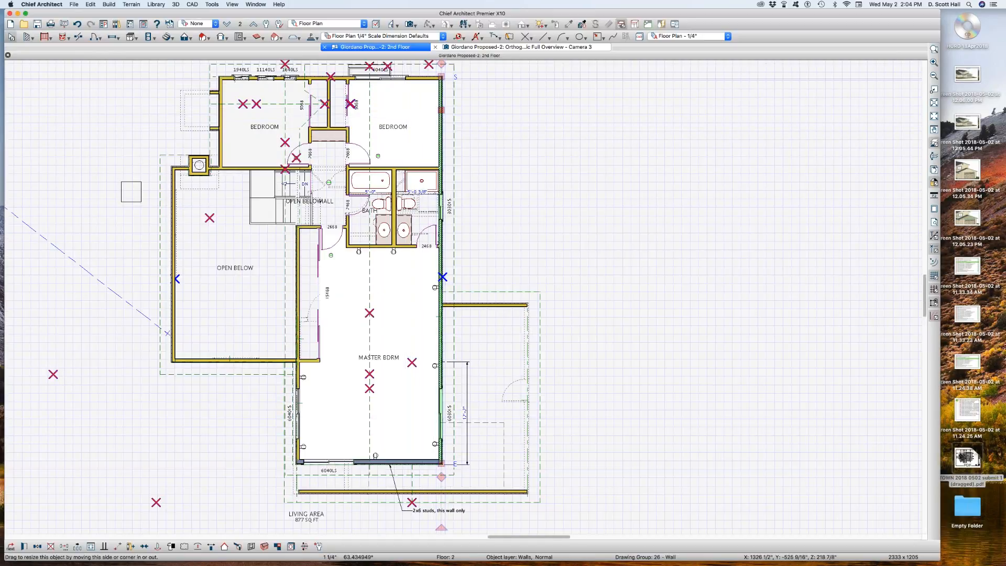
{"action": "scroll", "coordinate": [440, 86], "scroll_direction": "up", "scroll_amount": 5}
{"action": "scroll", "coordinate": [443, 102], "scroll_direction": "up", "scroll_amount": 2}
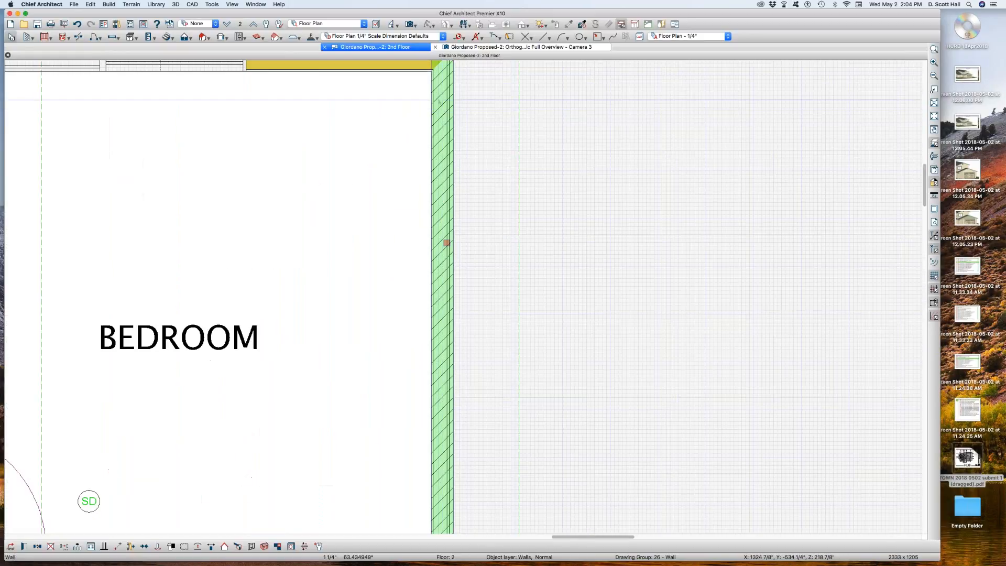
{"action": "scroll", "coordinate": [440, 100], "scroll_direction": "down", "scroll_amount": 4}
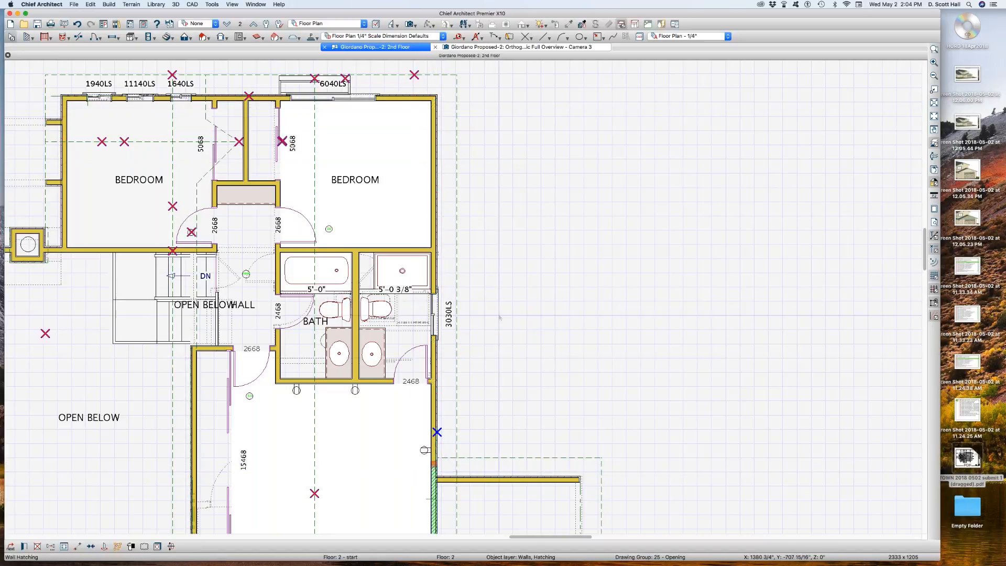
Set the master bedroom wall hatch's fill pattern to Angle Cross Hatch, and delete the hatch.
{"action": "scroll", "coordinate": [499, 317], "scroll_direction": "down", "scroll_amount": 5}
{"action": "scroll", "coordinate": [496, 429], "scroll_direction": "up", "scroll_amount": 8}
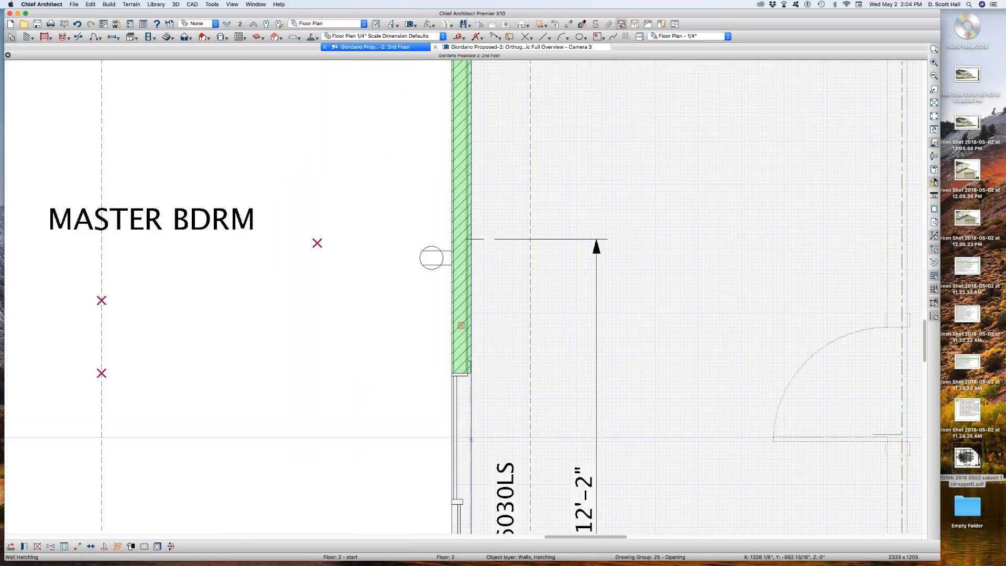
{"action": "key", "text": "super+e"}
{"action": "left_click_drag", "start_coordinate": [398, 159], "coordinate": [682, 203]}
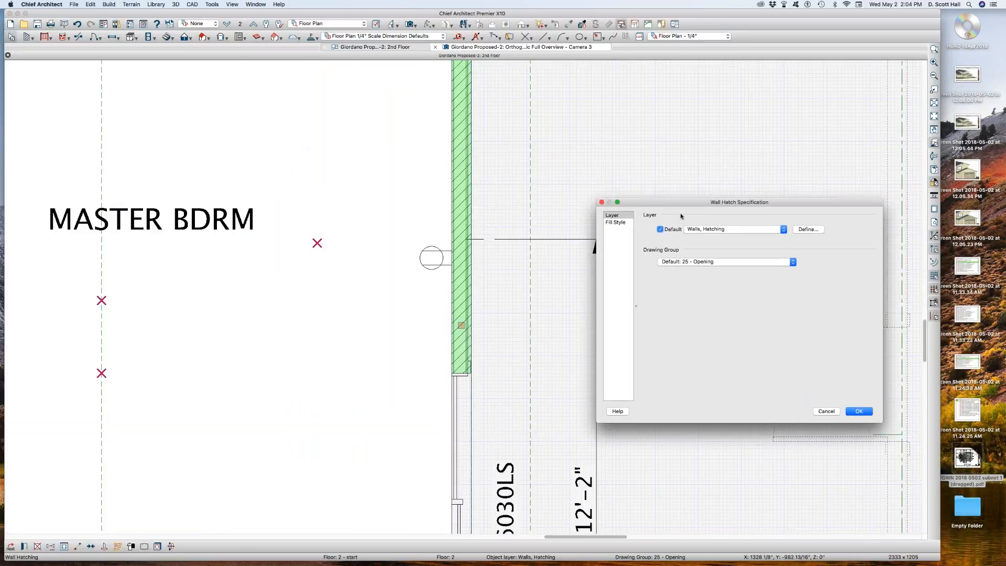
{"action": "left_click", "coordinate": [616, 225]}
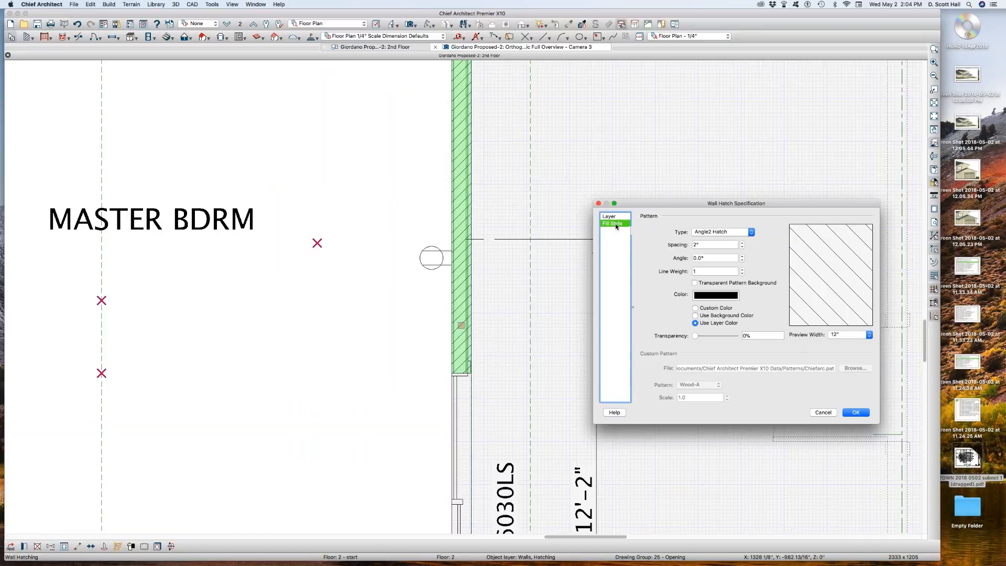
{"action": "left_click", "coordinate": [726, 233]}
{"action": "left_click", "coordinate": [719, 246]}
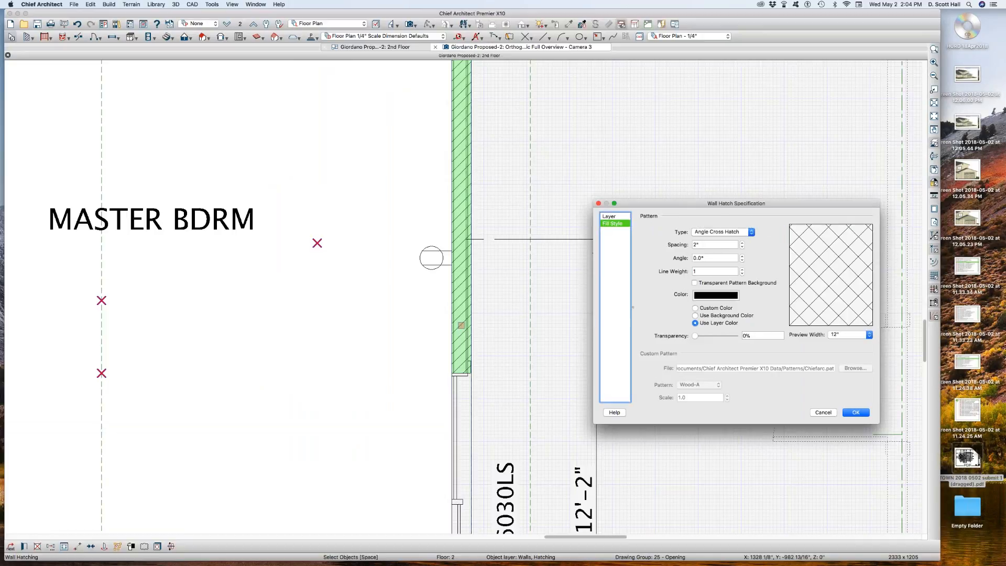
{"action": "key", "text": "Return"}
{"action": "scroll", "coordinate": [473, 270], "scroll_direction": "down", "scroll_amount": 3}
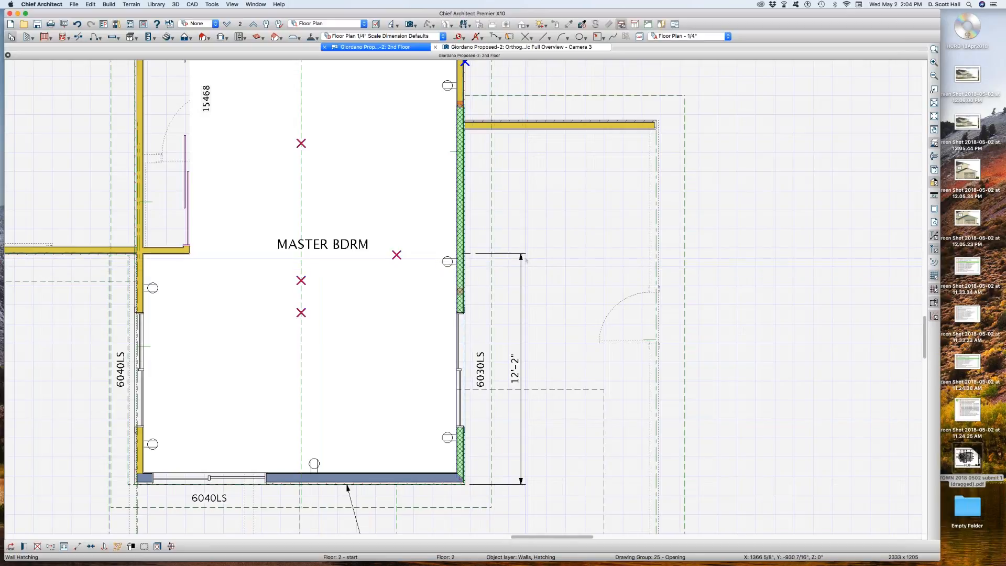
{"action": "key", "text": "Delete"}
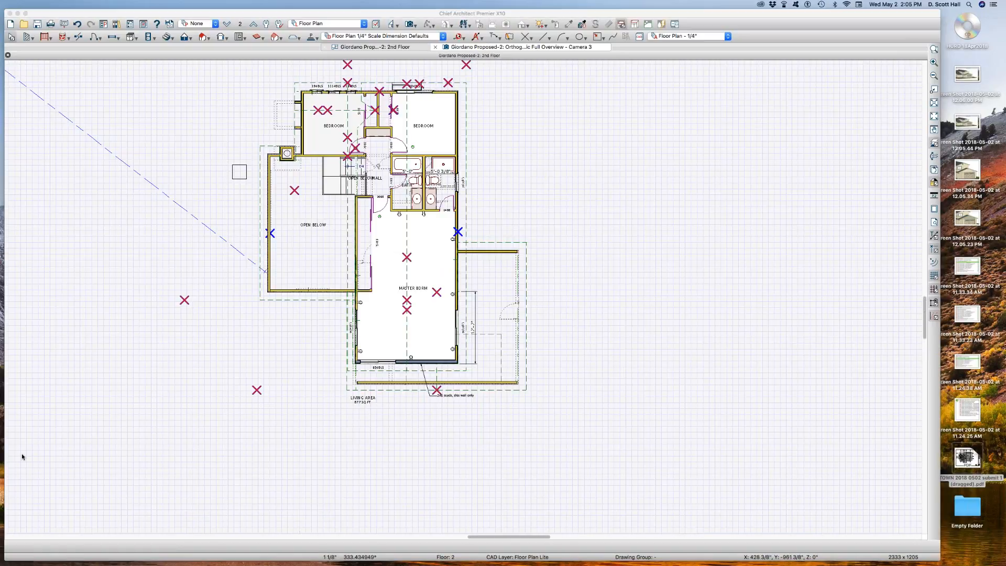
Create an orthographic full overview of the house and orbit it to face the entry and garage.
{"action": "scroll", "coordinate": [220, 305], "scroll_direction": "up", "scroll_amount": 5}
{"action": "scroll", "coordinate": [432, 389], "scroll_direction": "down", "scroll_amount": 3}
{"action": "left_click", "coordinate": [431, 389]}
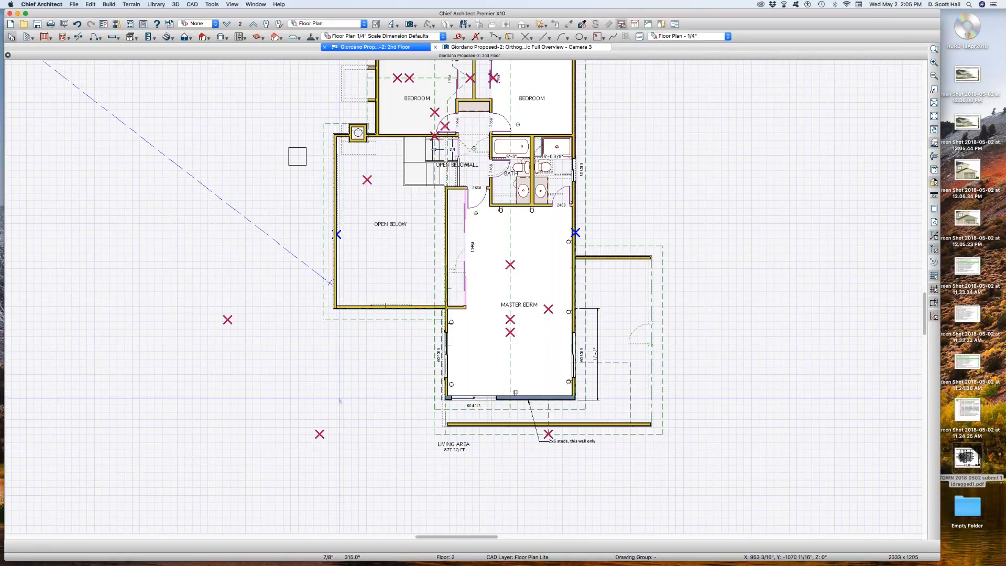
{"action": "key", "text": "o"}
{"action": "left_click_drag", "start_coordinate": [296, 325], "coordinate": [419, 317]}
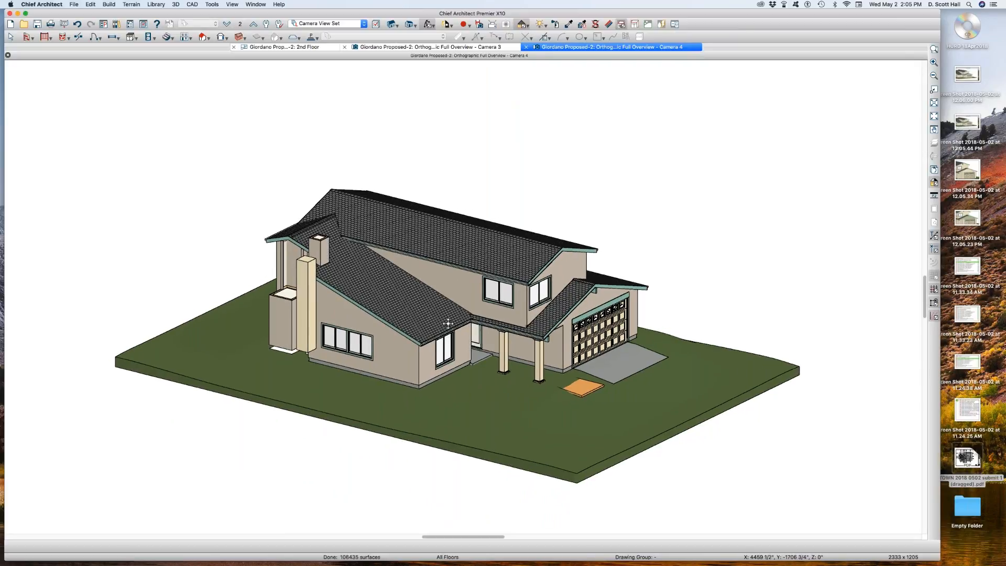
Convert the orange slab between the front entry and the driveway to a plain polyline.
{"action": "scroll", "coordinate": [579, 390], "scroll_direction": "up", "scroll_amount": 3}
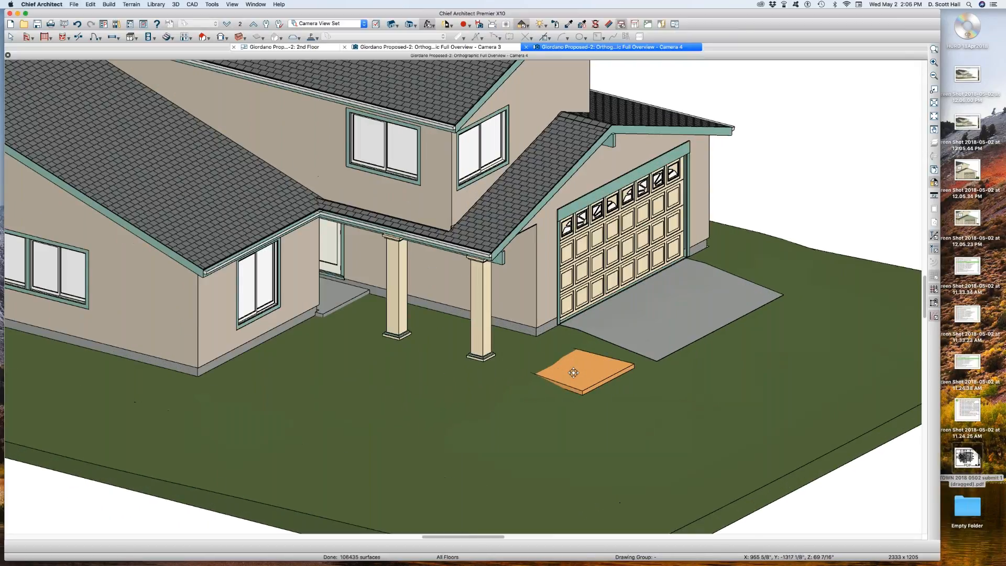
{"action": "left_click", "coordinate": [580, 381]}
{"action": "scroll", "coordinate": [573, 380], "scroll_direction": "down", "scroll_amount": 3}
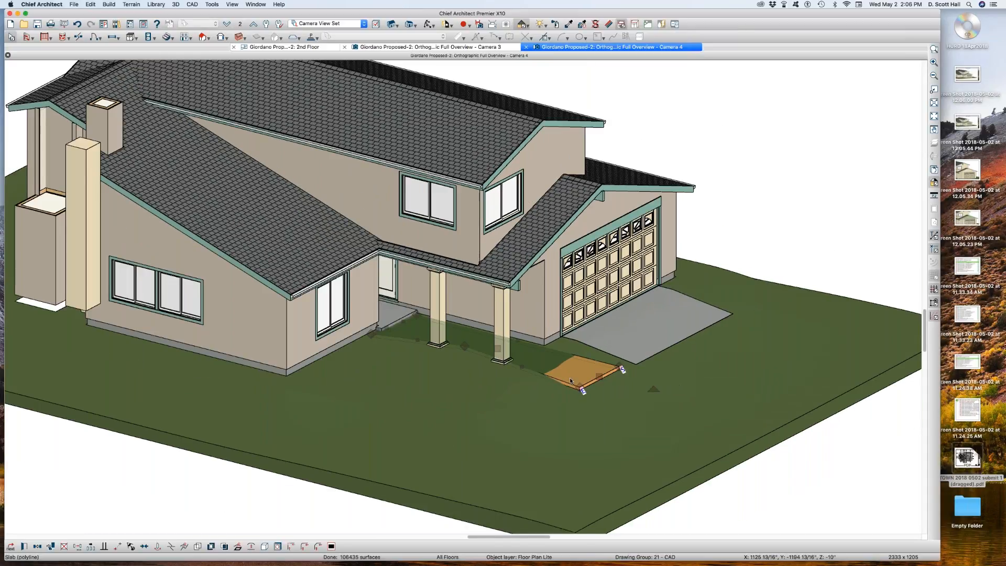
{"action": "scroll", "coordinate": [570, 377], "scroll_direction": "up", "scroll_amount": 2}
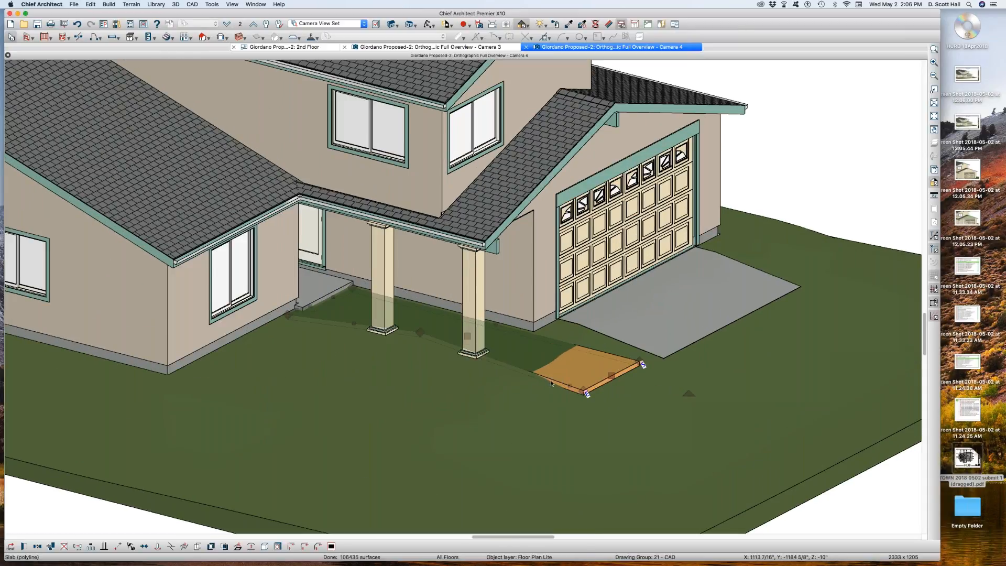
{"action": "left_click", "coordinate": [236, 547]}
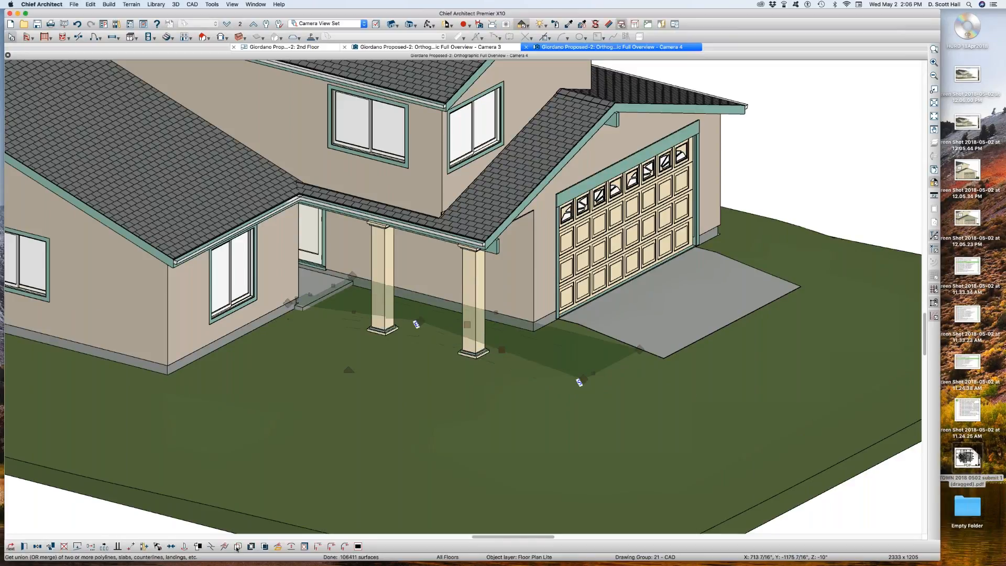
Convert the entry walk polyline to a Sidewalk (Perimeter), keeping the default terrain path settings.
{"action": "left_click", "coordinate": [278, 546]}
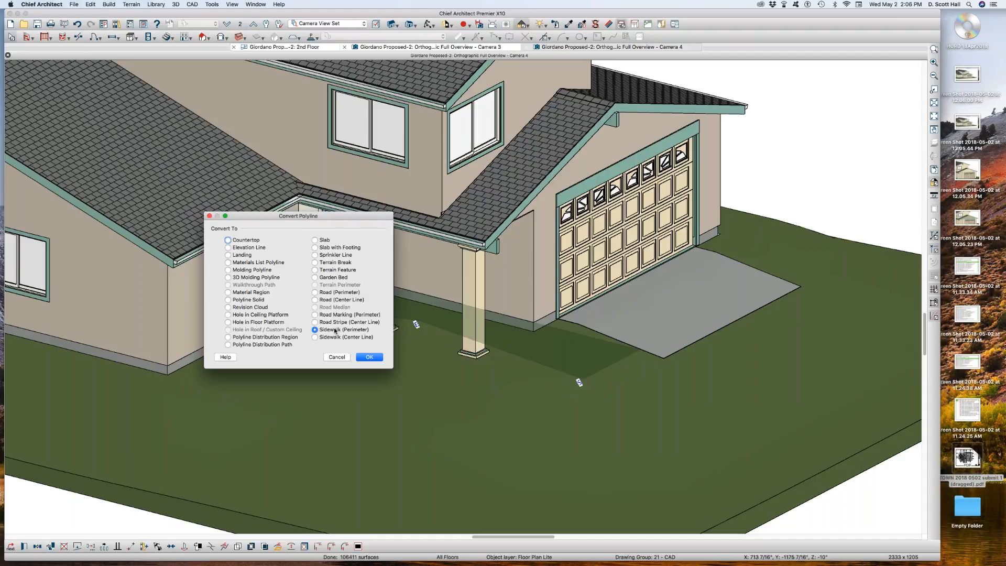
{"action": "left_click", "coordinate": [369, 357]}
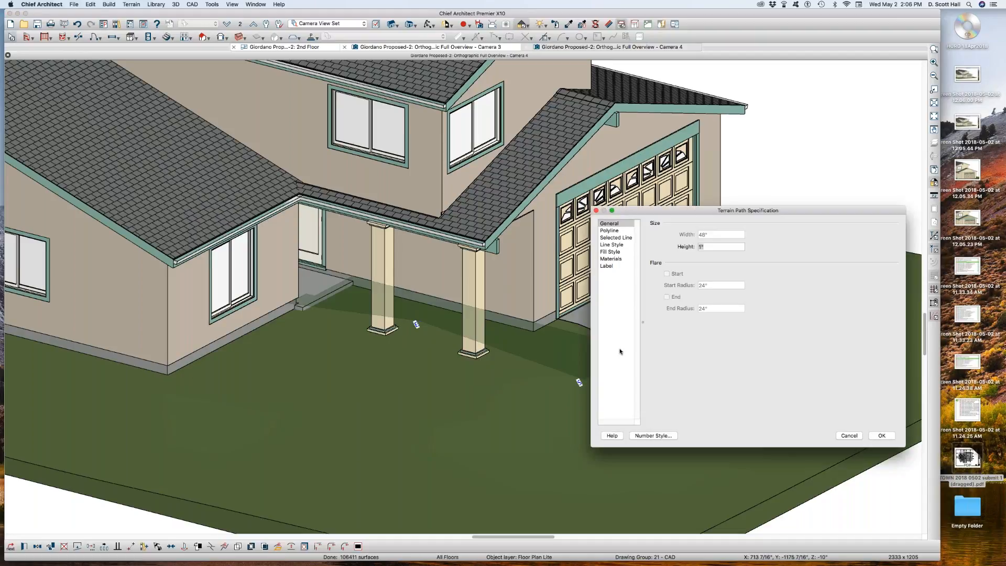
{"action": "key", "text": "Return"}
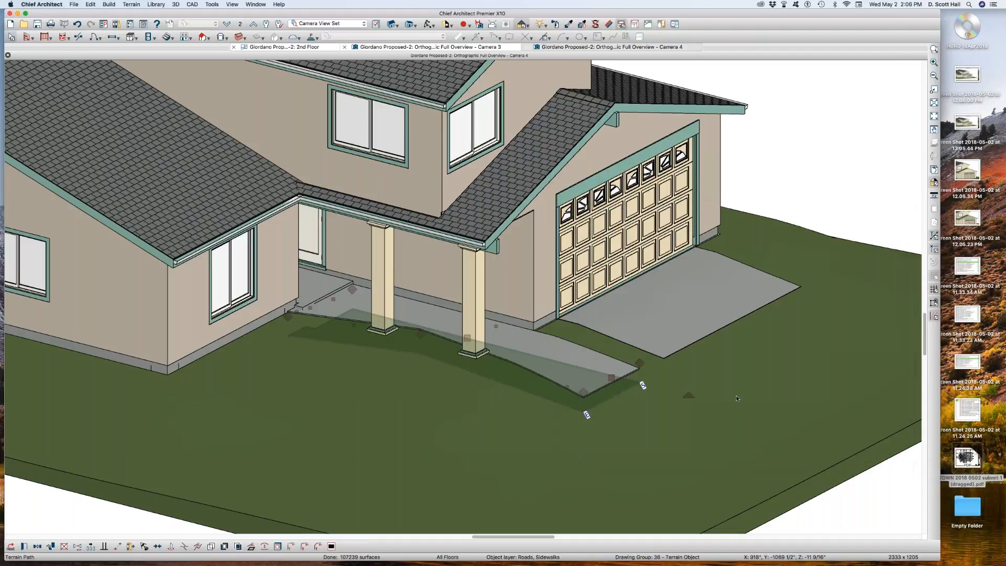
{"action": "key", "text": "Escape"}
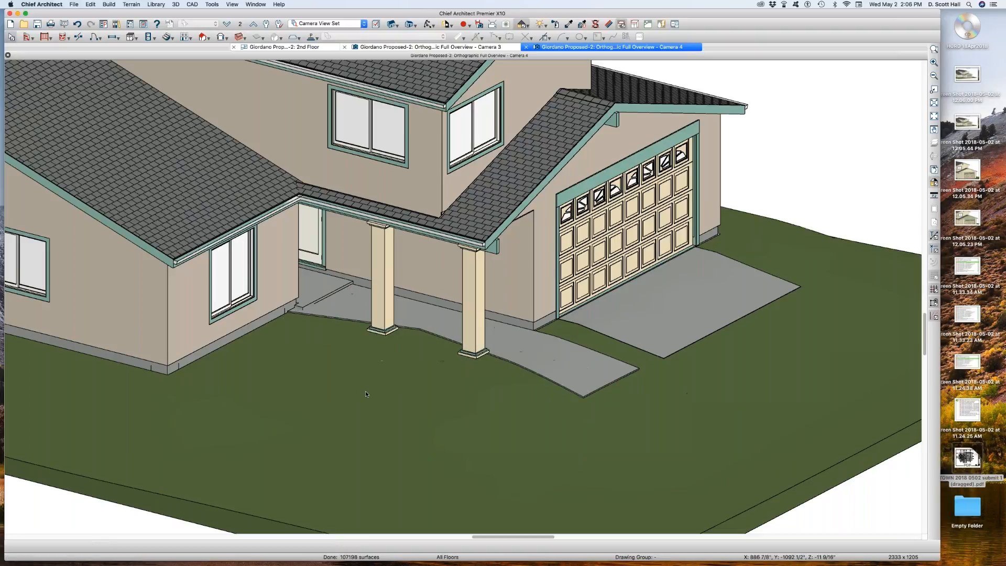
{"action": "scroll", "coordinate": [367, 359], "scroll_direction": "down", "scroll_amount": 4}
{"action": "scroll", "coordinate": [360, 370], "scroll_direction": "up", "scroll_amount": 2}
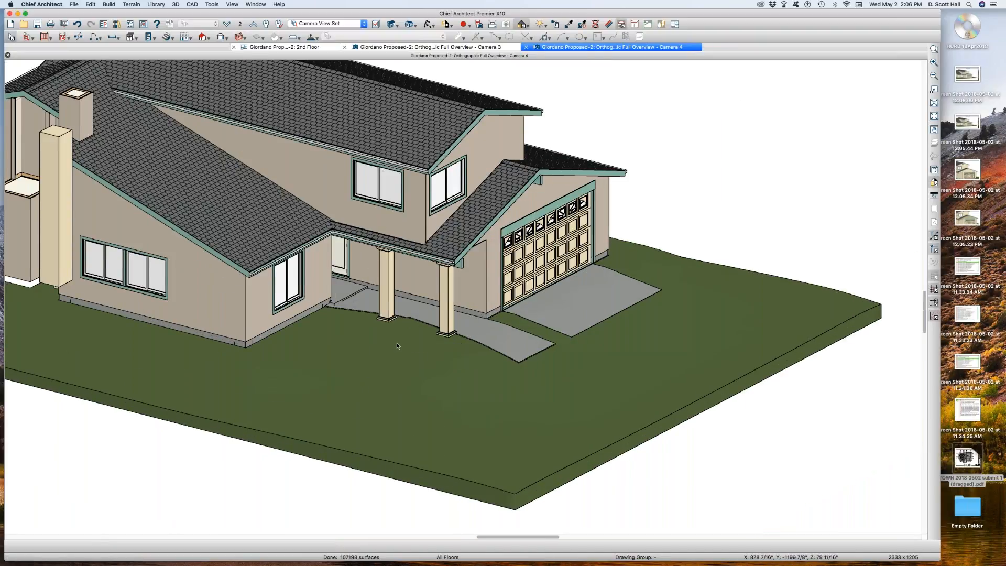
{"action": "scroll", "coordinate": [395, 347], "scroll_direction": "down", "scroll_amount": 2}
{"action": "middle_click_drag", "start_coordinate": [400, 413], "coordinate": [430, 410]}
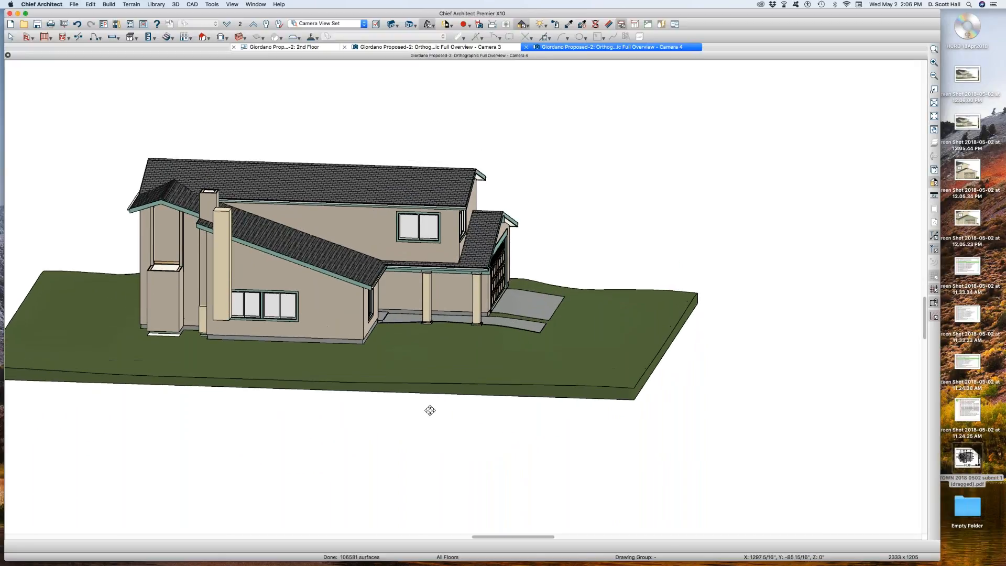
On the 1st floor, extend the elevation region's corner forward to cover the area in front of the living room, keeping its elevation settings.
{"action": "left_click_drag", "start_coordinate": [430, 410], "coordinate": [415, 407]}
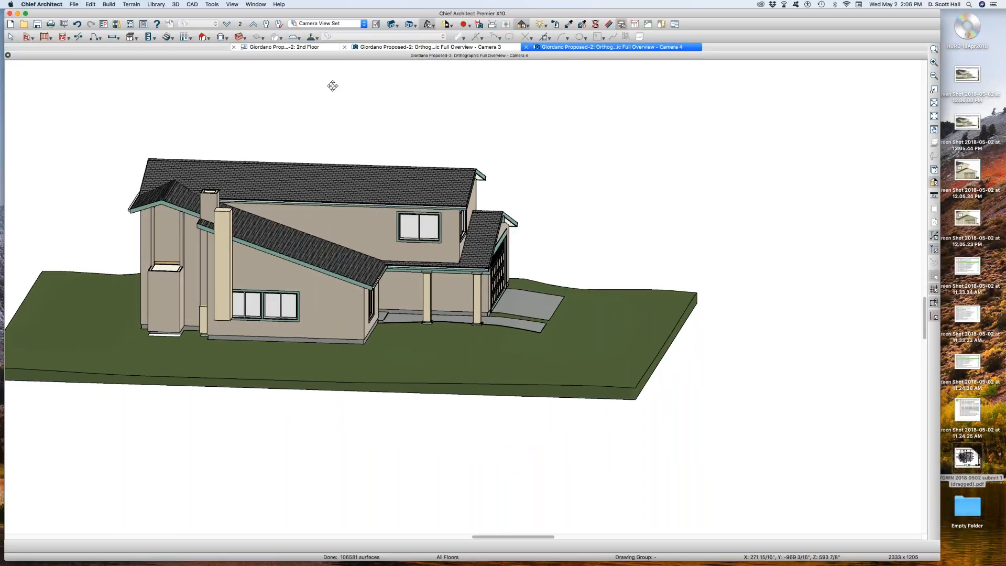
{"action": "left_click", "coordinate": [293, 47]}
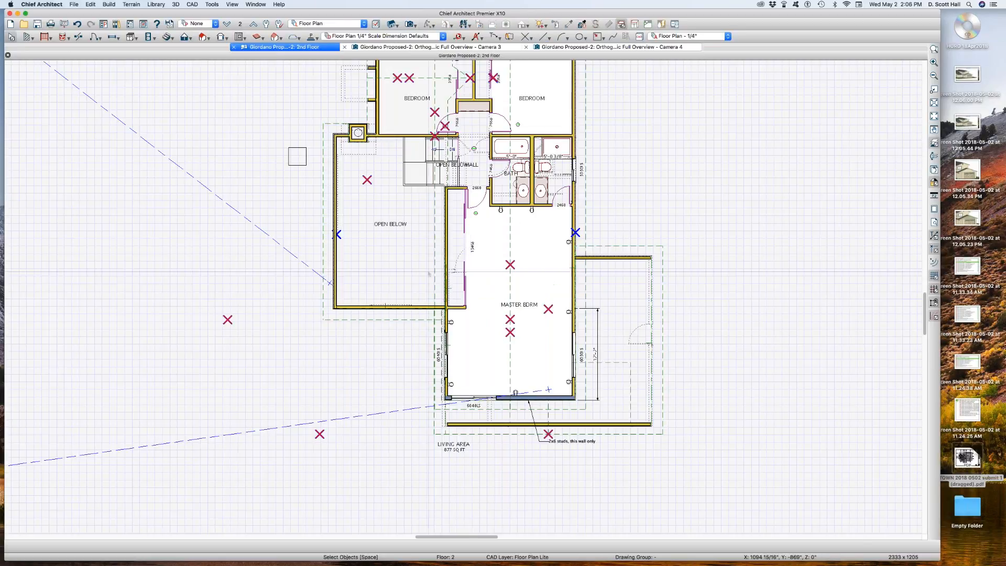
{"action": "key", "text": "Page_Down"}
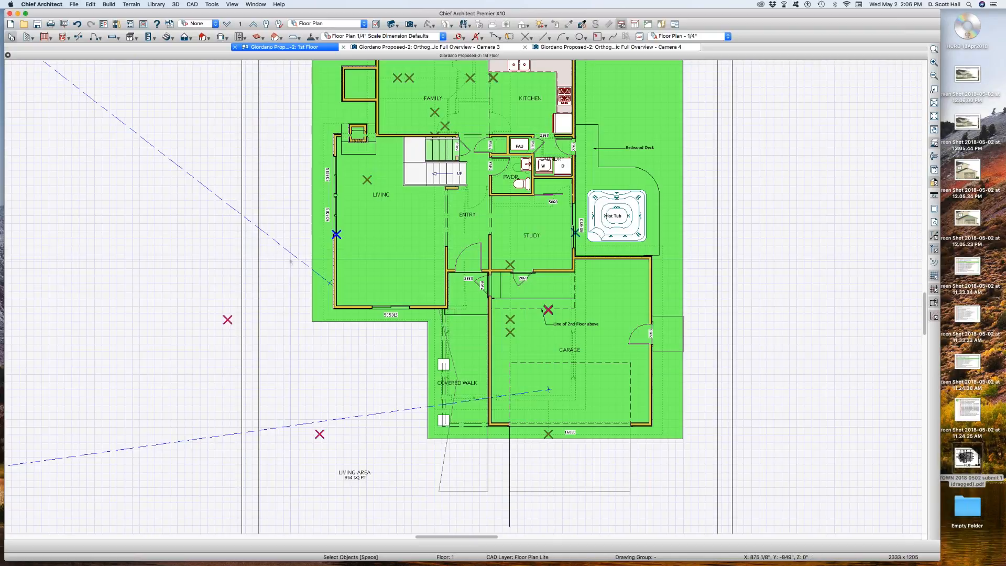
{"action": "left_click", "coordinate": [366, 235]}
{"action": "left_click", "coordinate": [380, 248]}
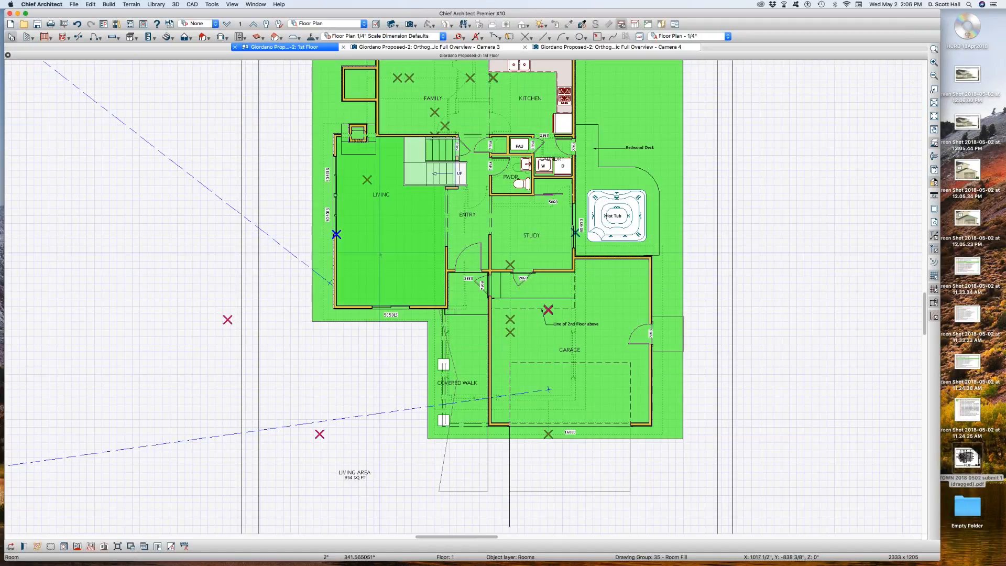
{"action": "left_click", "coordinate": [313, 297]}
{"action": "left_click", "coordinate": [312, 297]}
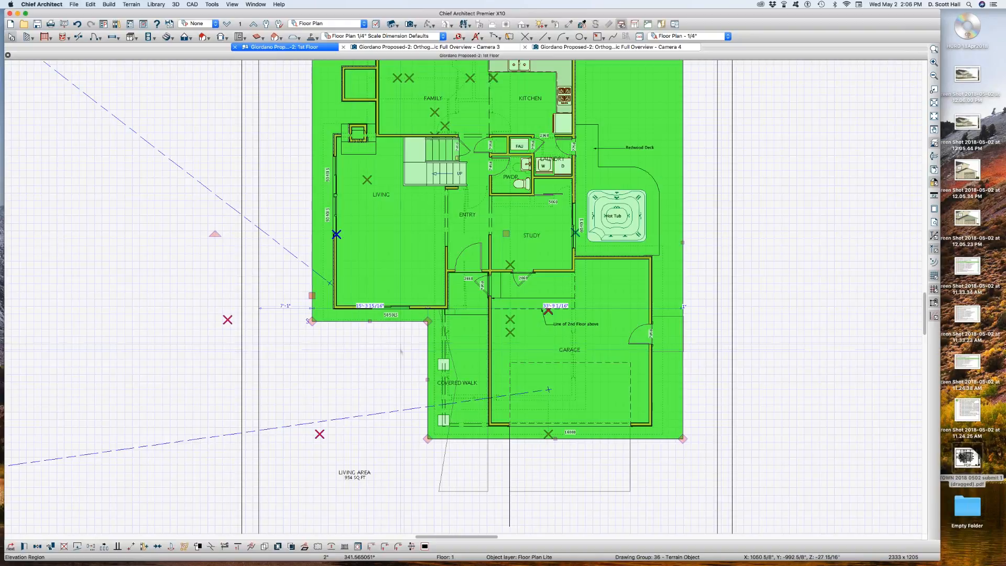
{"action": "left_click_drag", "start_coordinate": [312, 321], "coordinate": [330, 434]}
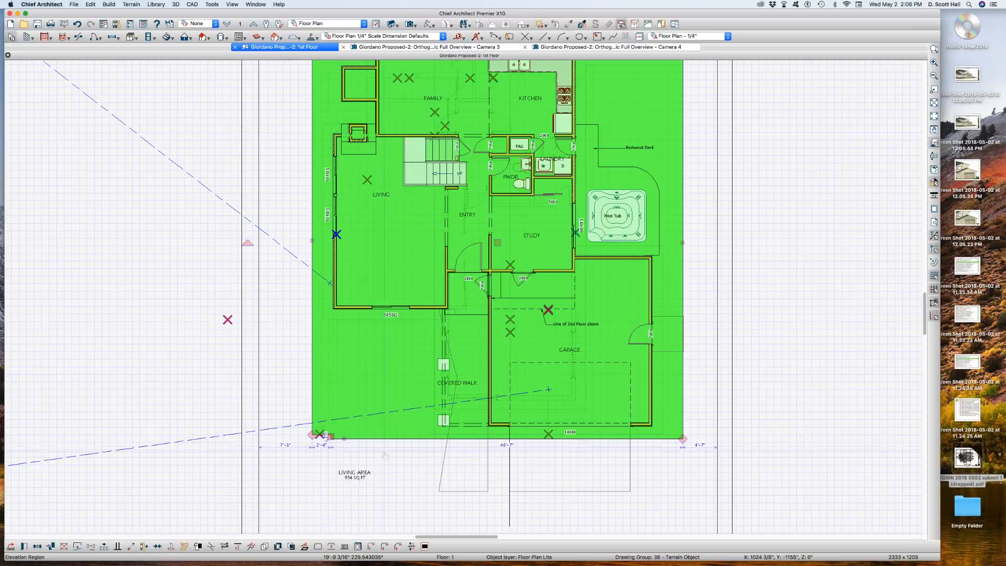
{"action": "key", "text": "super+e"}
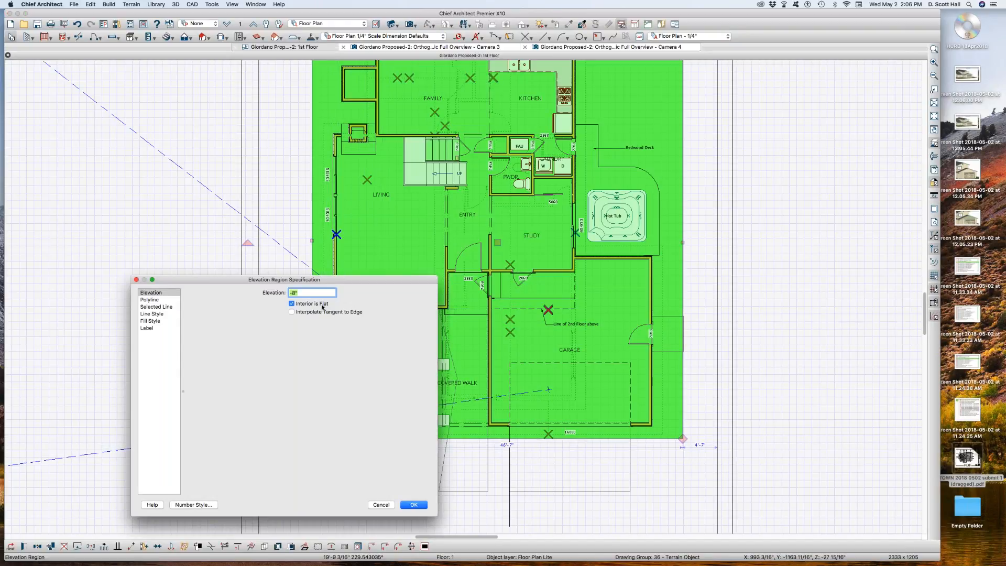
{"action": "key", "text": "Return"}
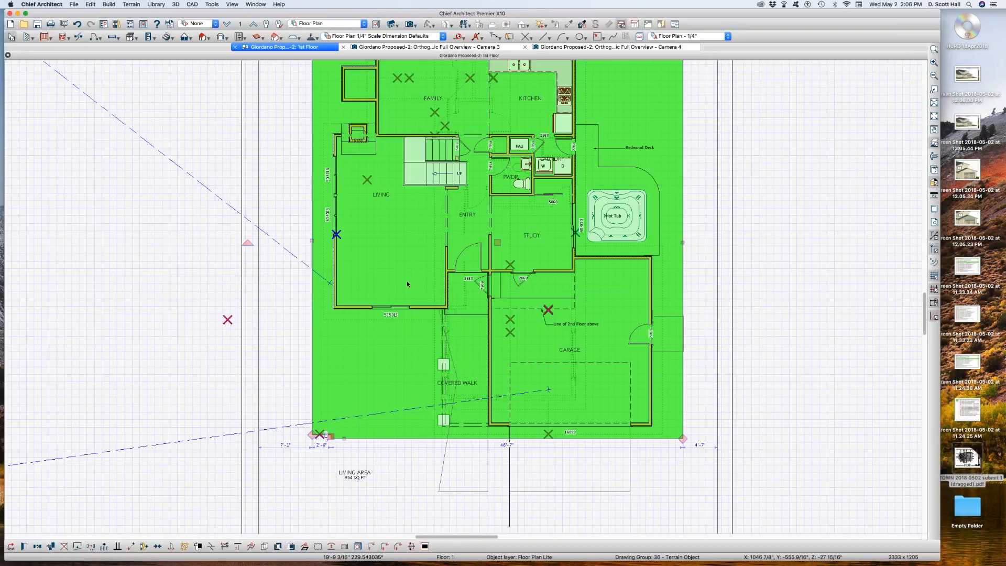
In the orthographic overview, delete the tall polyline solid standing beside the chimney.
{"action": "key", "text": "ctrl+Tab"}
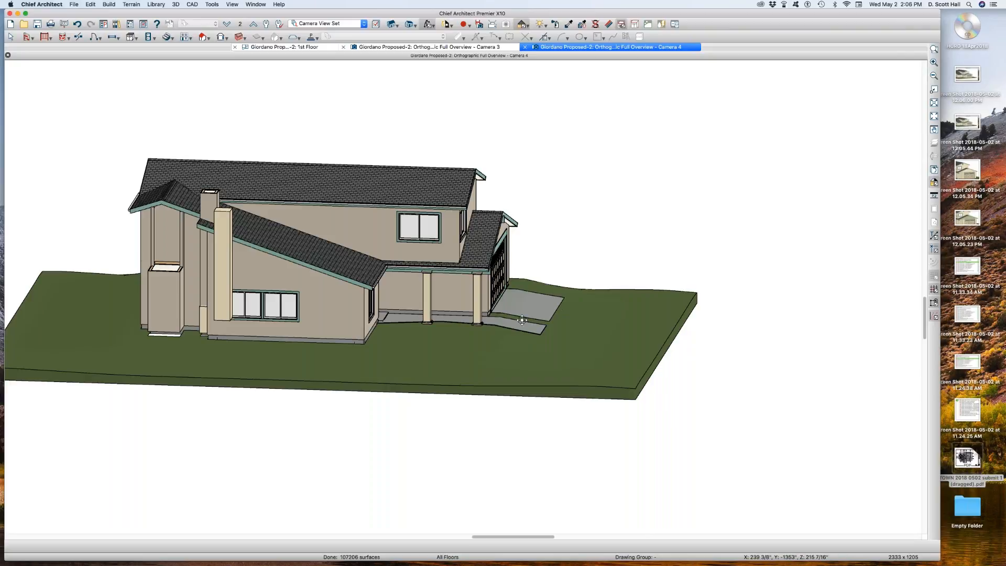
{"action": "left_click_drag", "start_coordinate": [408, 359], "coordinate": [401, 359]}
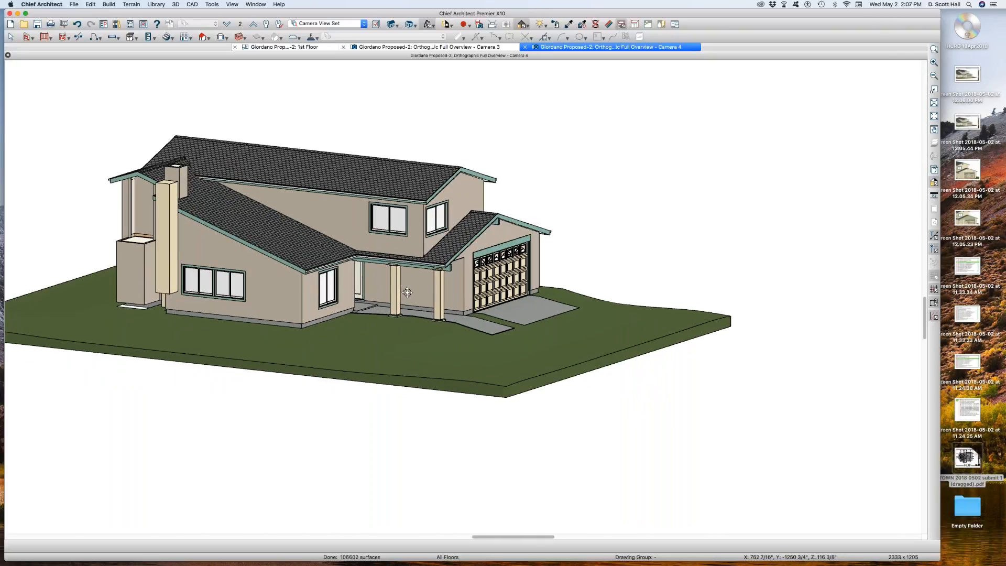
{"action": "key", "text": "space"}
{"action": "left_click", "coordinate": [164, 214]}
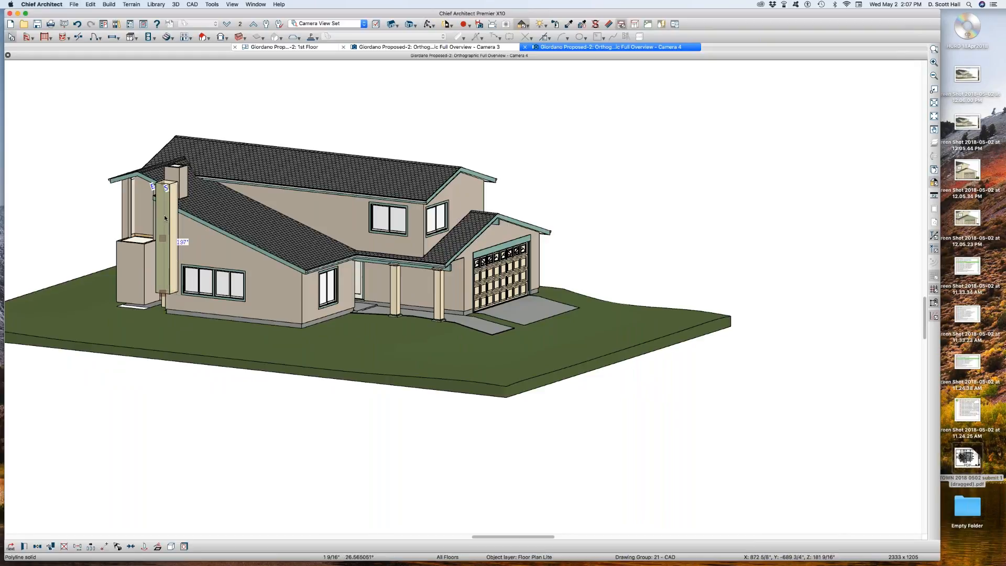
{"action": "key", "text": "Delete"}
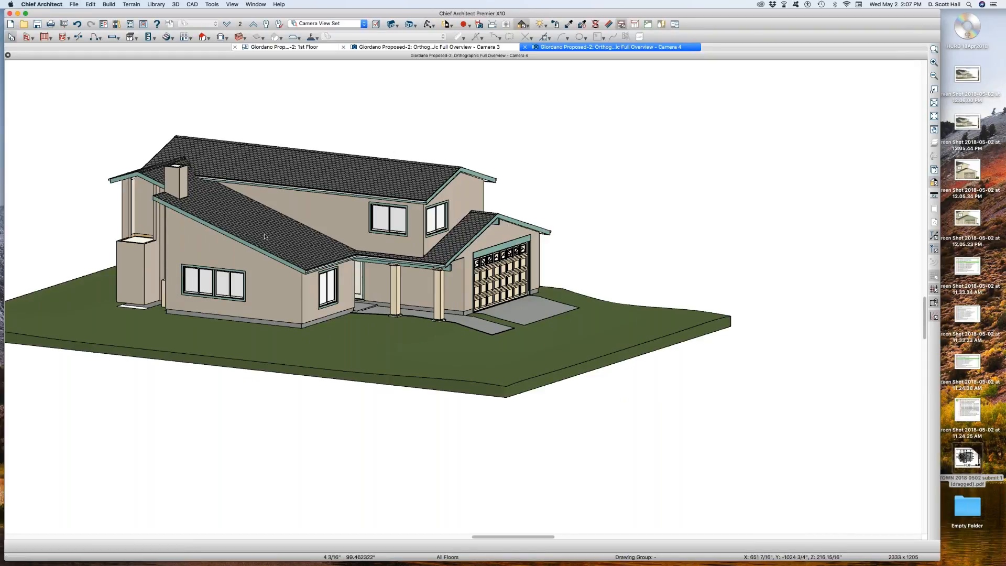
Examine the house and flattened terrain from the garage front and the chimney and rear sides, and close the overview.
{"action": "key", "text": "o"}
{"action": "left_click_drag", "start_coordinate": [190, 263], "coordinate": [143, 253]}
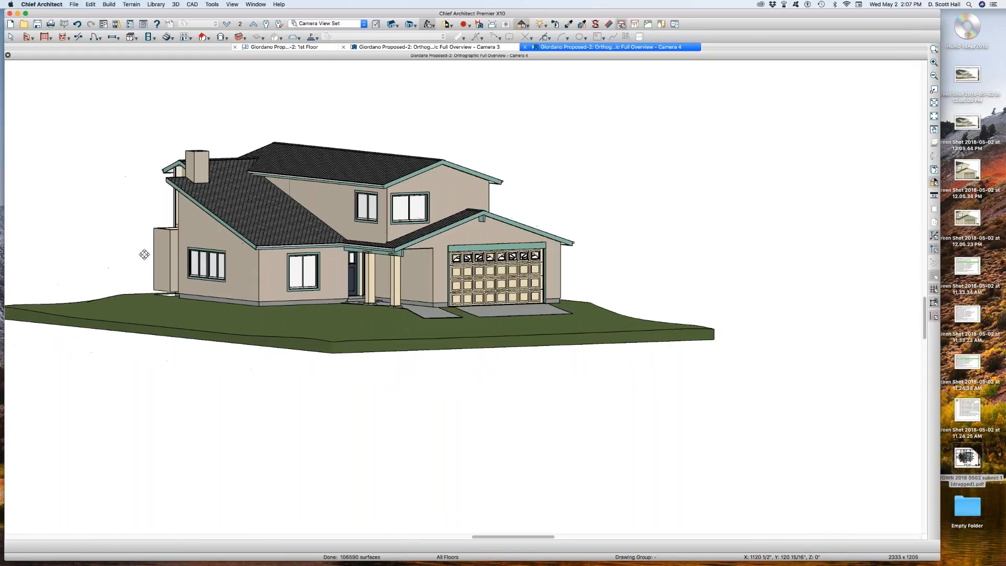
{"action": "left_click_drag", "start_coordinate": [629, 236], "coordinate": [850, 365]}
{"action": "left_click_drag", "start_coordinate": [669, 357], "coordinate": [637, 354]}
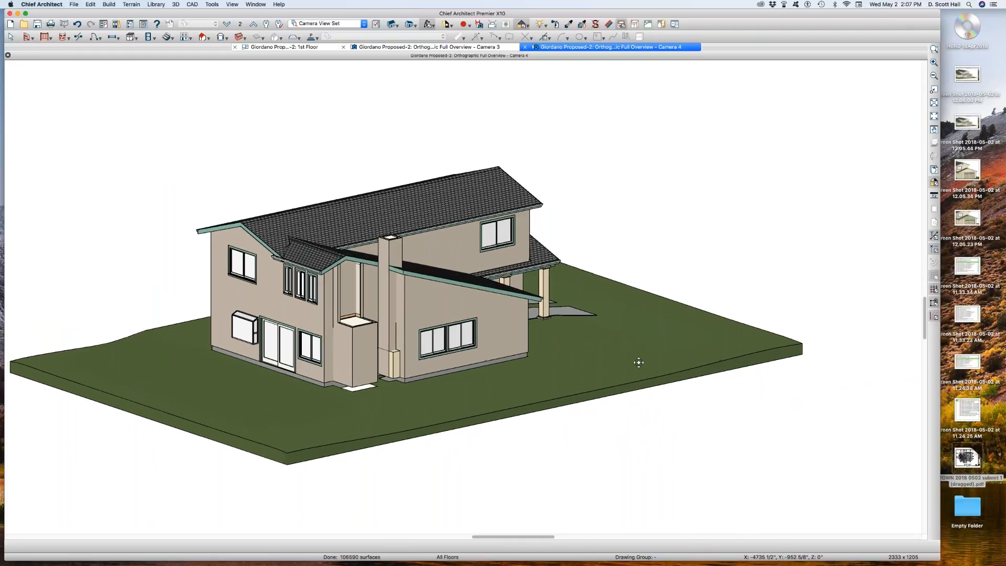
{"action": "left_click_drag", "start_coordinate": [651, 365], "coordinate": [667, 354]}
{"action": "key", "text": "space"}
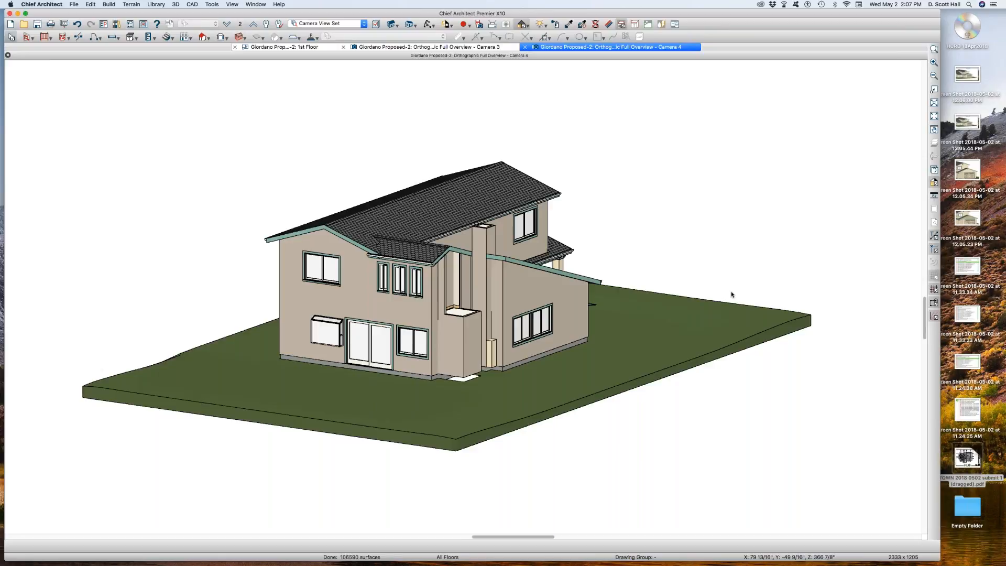
{"action": "key", "text": "super+w"}
{"action": "scroll", "coordinate": [665, 330], "scroll_direction": "down", "scroll_amount": 3}
{"action": "left_click", "coordinate": [667, 332]}
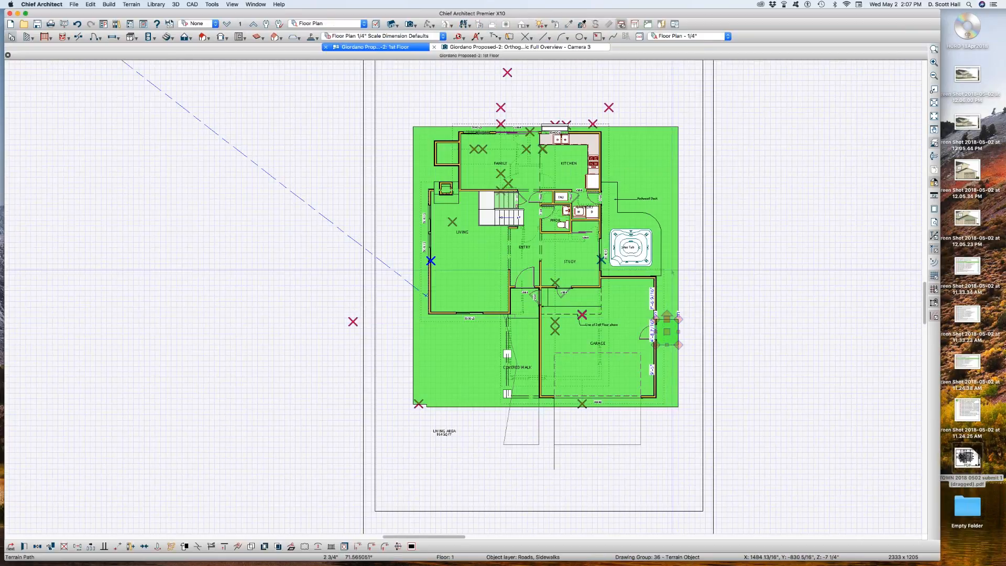
On the 2nd floor, set the 2D block fill color of the master bath's oval undermount sink to light blue.
{"action": "key", "text": "Page_Up"}
{"action": "scroll", "coordinate": [655, 271], "scroll_direction": "up", "scroll_amount": 5}
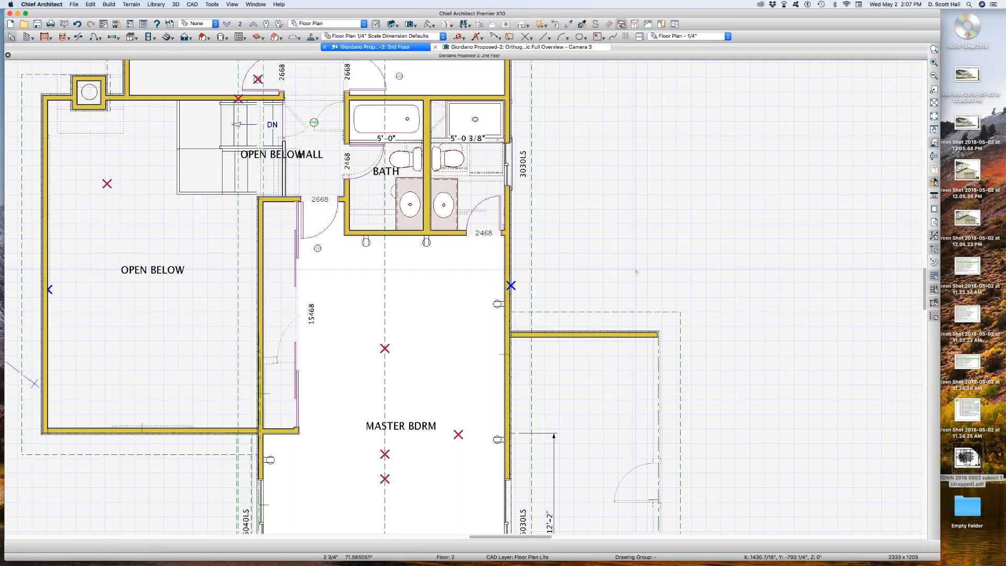
{"action": "scroll", "coordinate": [635, 271], "scroll_direction": "down", "scroll_amount": 2}
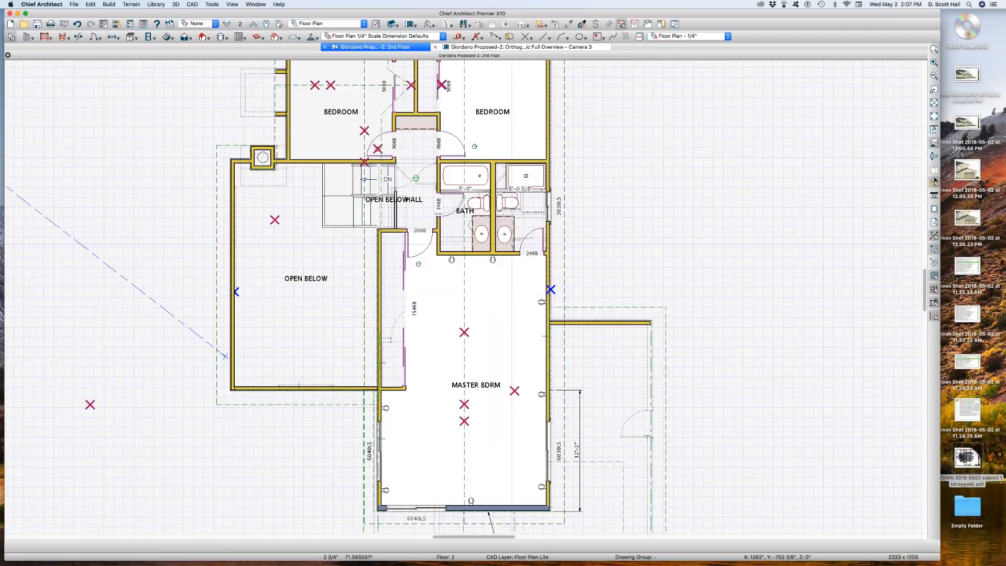
{"action": "left_click", "coordinate": [505, 236]}
{"action": "scroll", "coordinate": [505, 235], "scroll_direction": "up", "scroll_amount": 3}
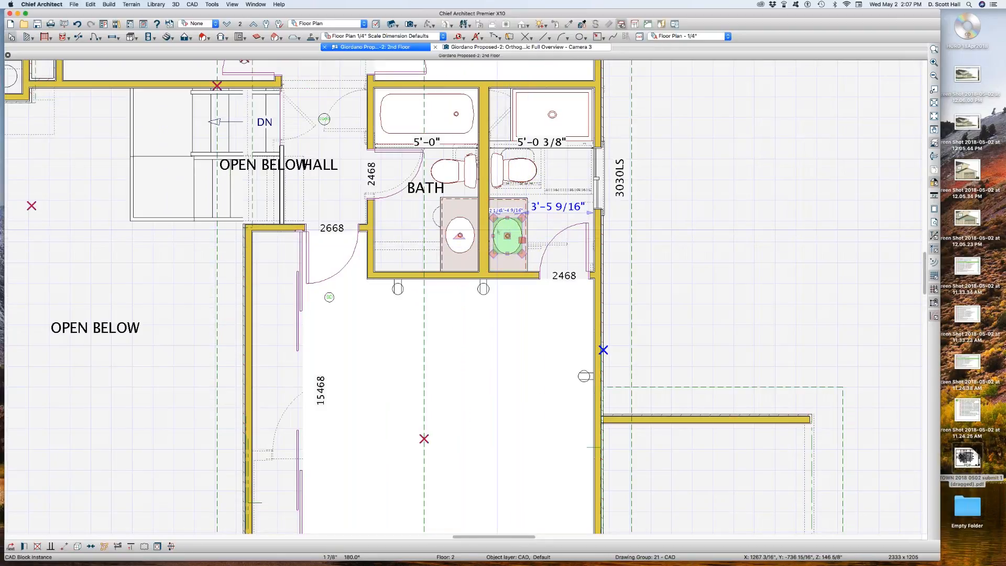
{"action": "double_click", "coordinate": [498, 232]}
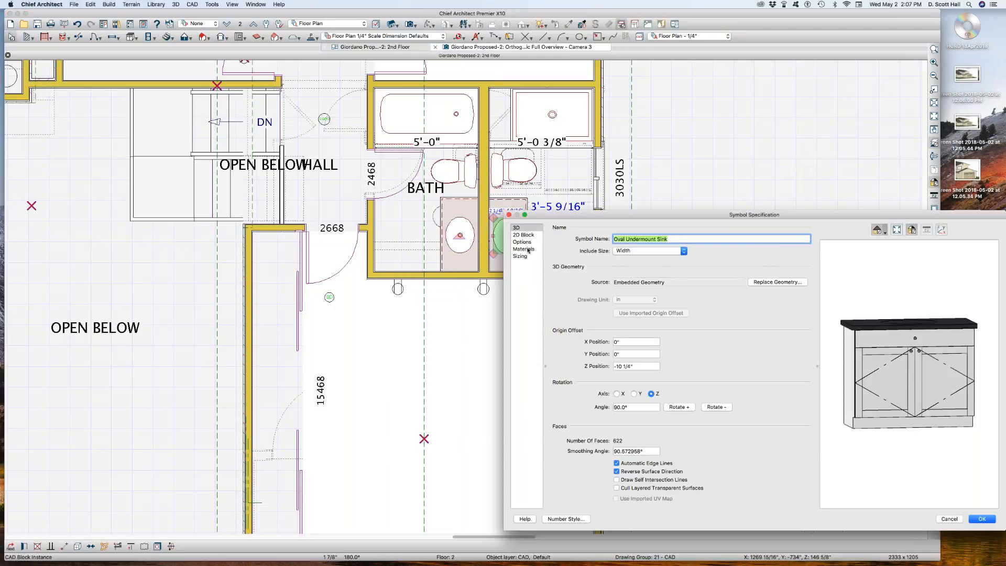
{"action": "left_click", "coordinate": [524, 235]}
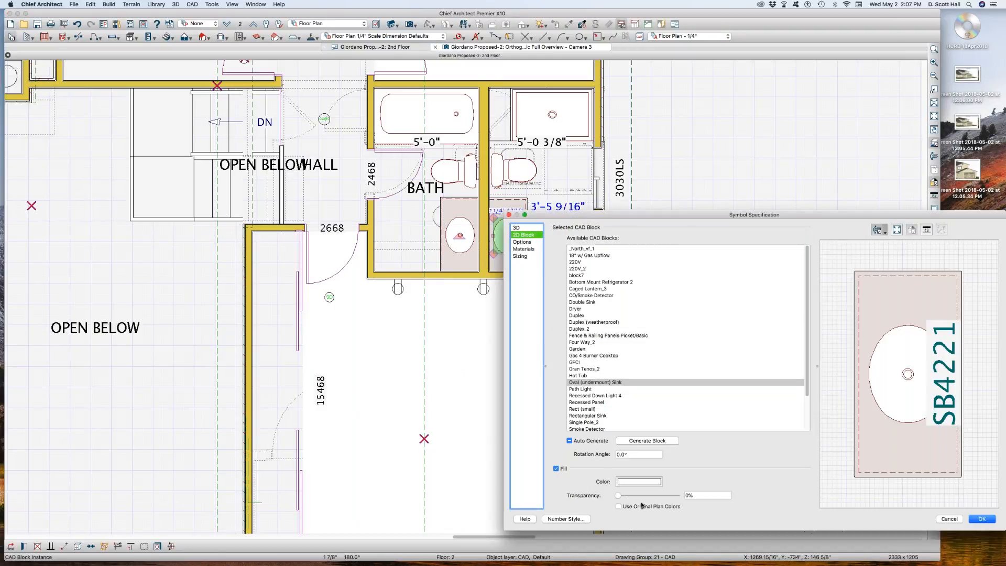
{"action": "left_click", "coordinate": [634, 481]}
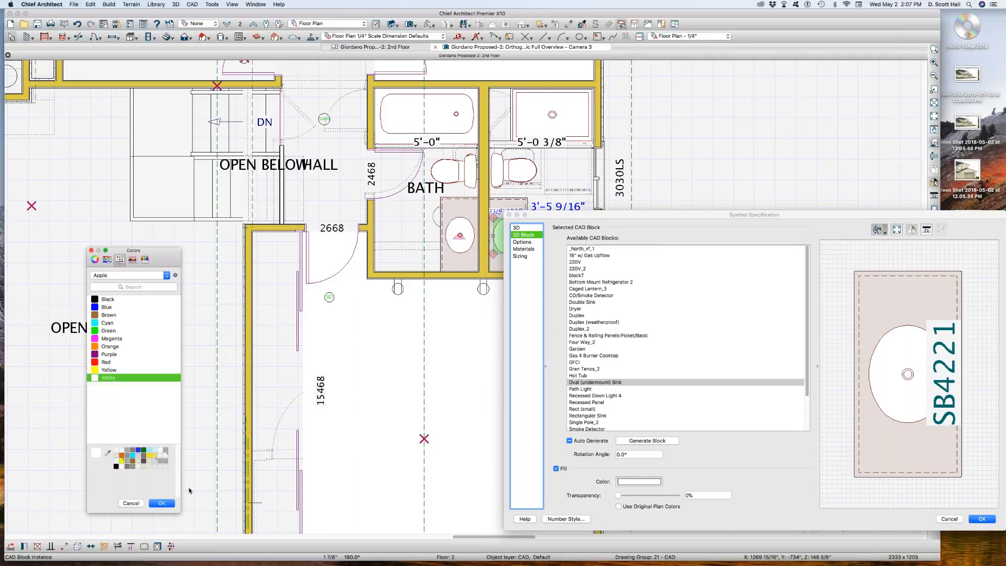
{"action": "left_click", "coordinate": [156, 454]}
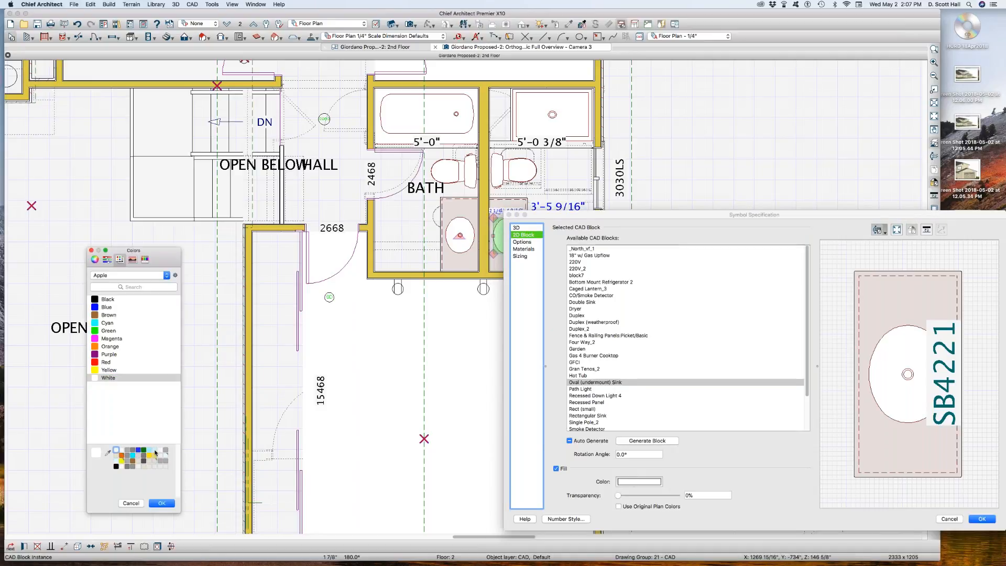
{"action": "left_click", "coordinate": [97, 322]}
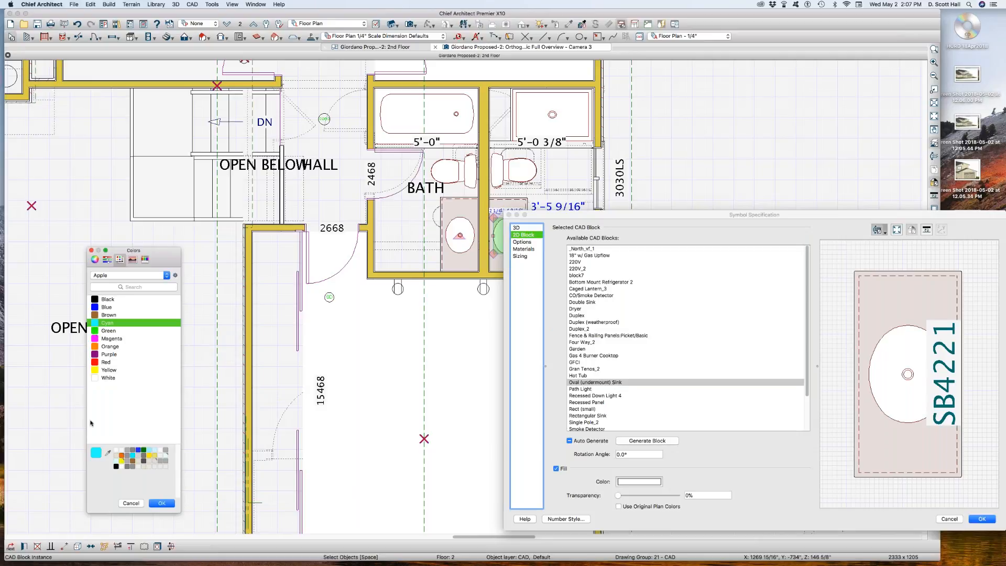
{"action": "left_click", "coordinate": [95, 259]}
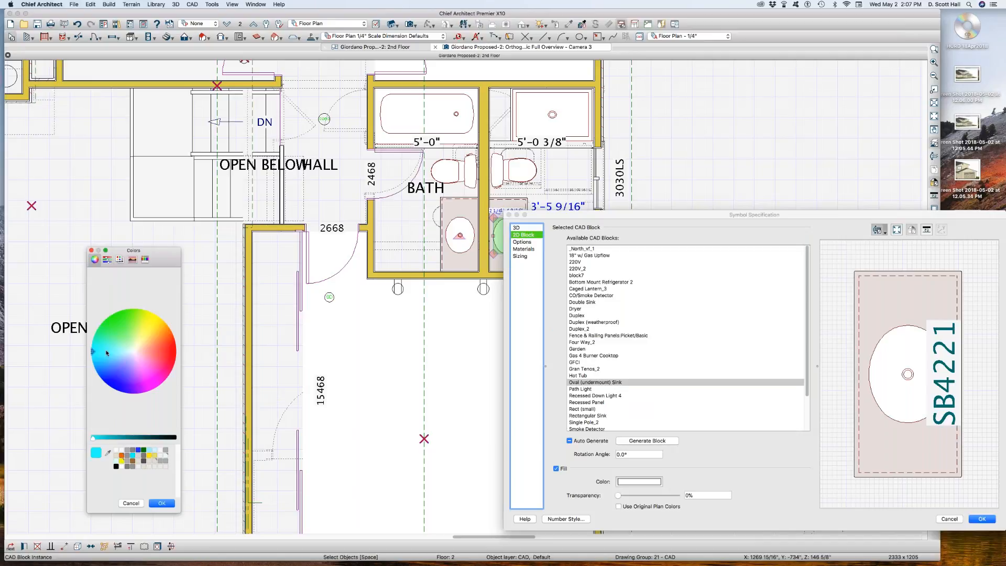
{"action": "left_click", "coordinate": [123, 352]}
{"action": "left_click", "coordinate": [161, 503]}
{"action": "key", "text": "Return"}
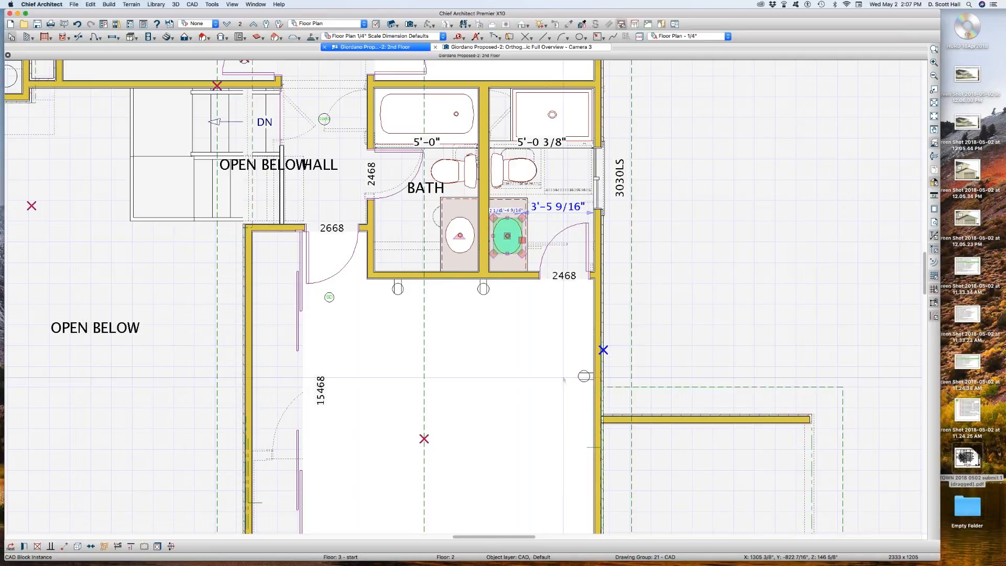
Examine the master bath sink and its vanity cabinet up close in plan.
{"action": "left_click", "coordinate": [669, 285]}
{"action": "scroll", "coordinate": [545, 236], "scroll_direction": "up", "scroll_amount": 4}
{"action": "scroll", "coordinate": [490, 231], "scroll_direction": "down", "scroll_amount": 2}
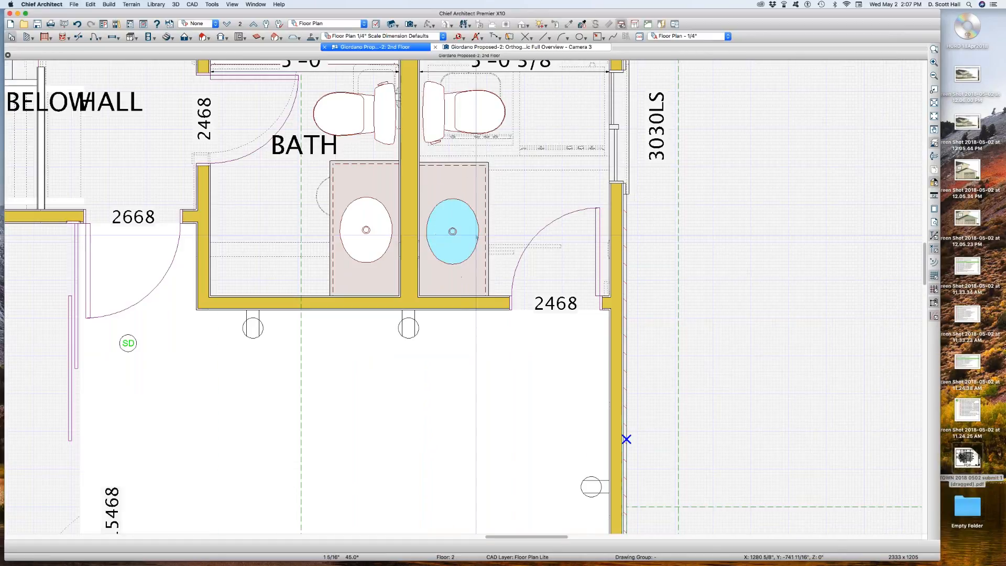
{"action": "left_click", "coordinate": [490, 210]}
{"action": "scroll", "coordinate": [490, 204], "scroll_direction": "down", "scroll_amount": 1}
{"action": "scroll", "coordinate": [490, 200], "scroll_direction": "up", "scroll_amount": 4}
{"action": "scroll", "coordinate": [490, 199], "scroll_direction": "down", "scroll_amount": 5}
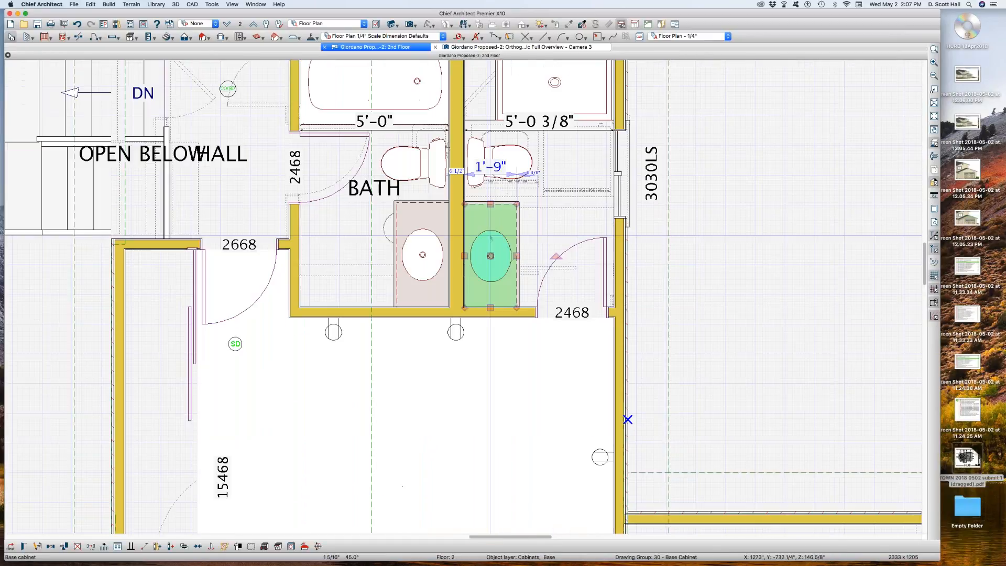
{"action": "scroll", "coordinate": [526, 294], "scroll_direction": "up", "scroll_amount": 3}
{"action": "left_click", "coordinate": [528, 296]}
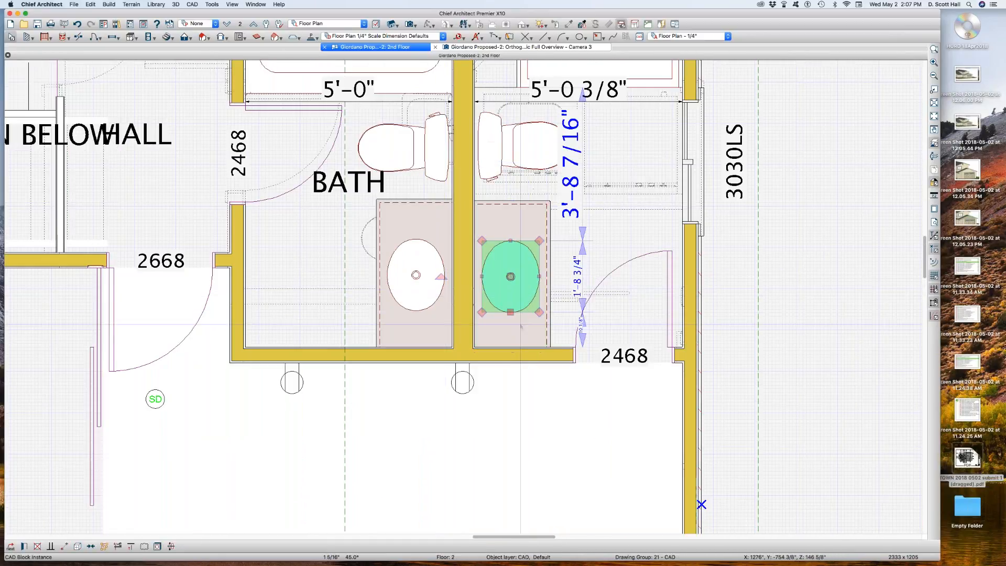
Set the hall bath sink's 2D block fill color to the light blue sampled from the master bath sink.
{"action": "left_click", "coordinate": [416, 287]}
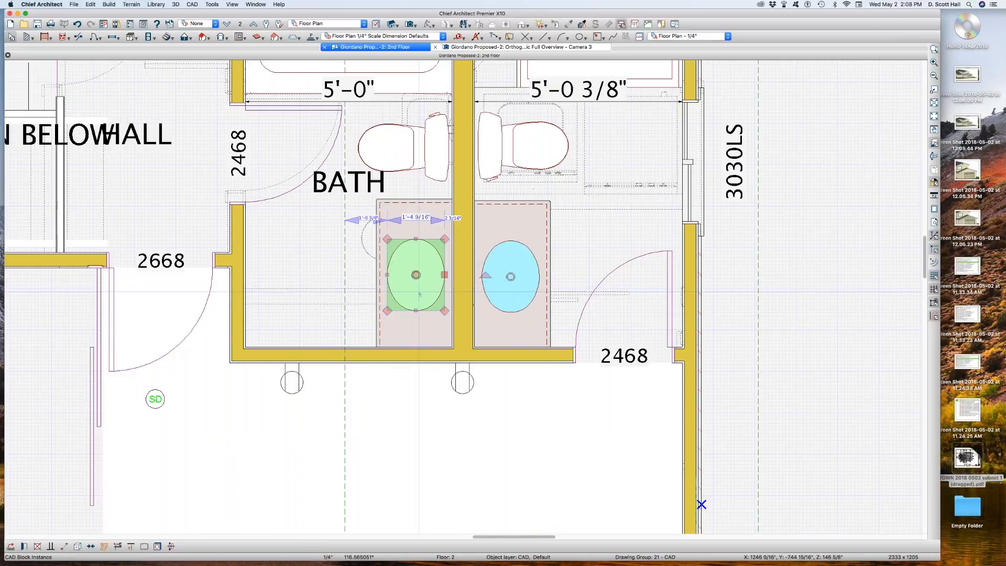
{"action": "key", "text": "super+e"}
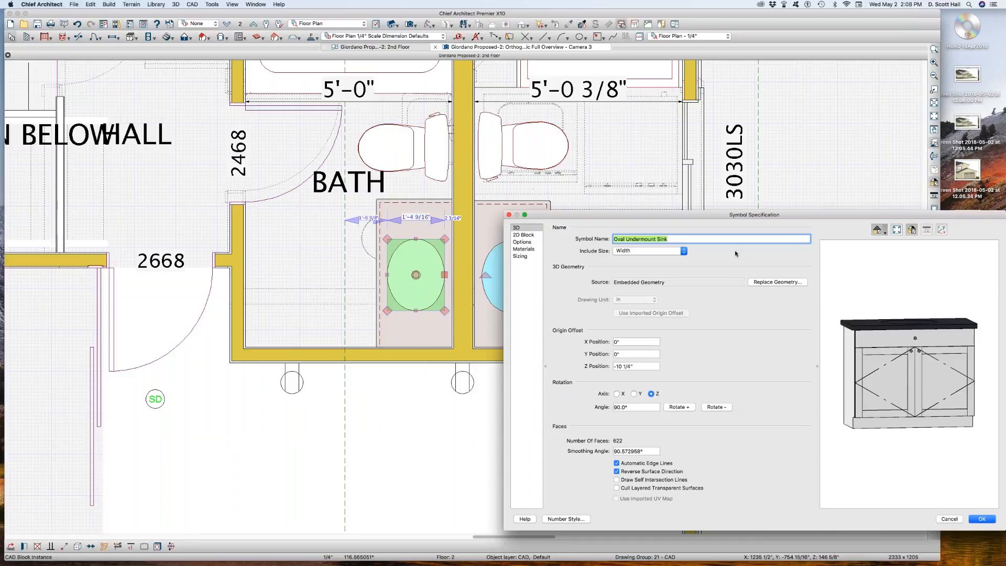
{"action": "left_click", "coordinate": [524, 235]}
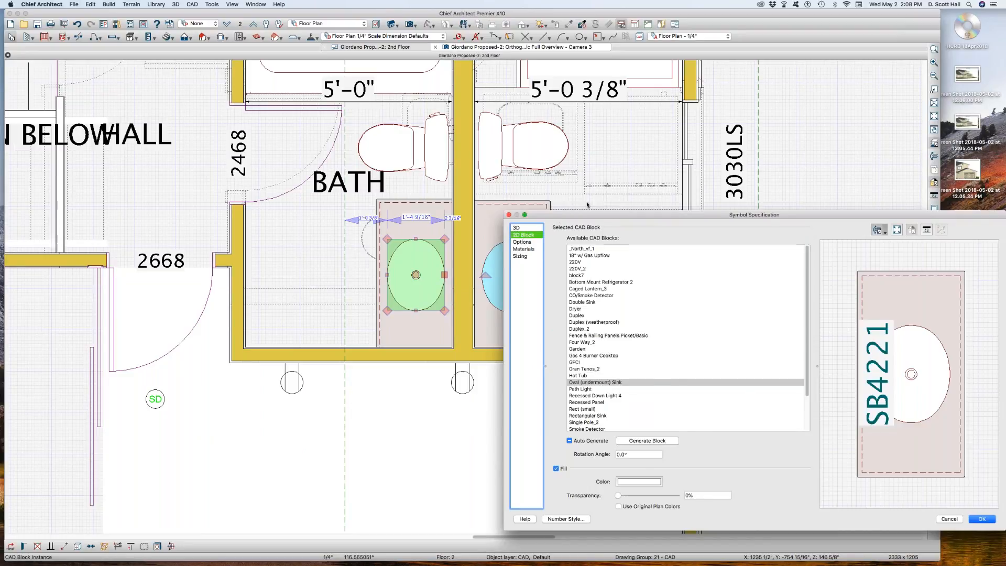
{"action": "left_click_drag", "start_coordinate": [587, 214], "coordinate": [676, 157]}
{"action": "left_click", "coordinate": [726, 424]}
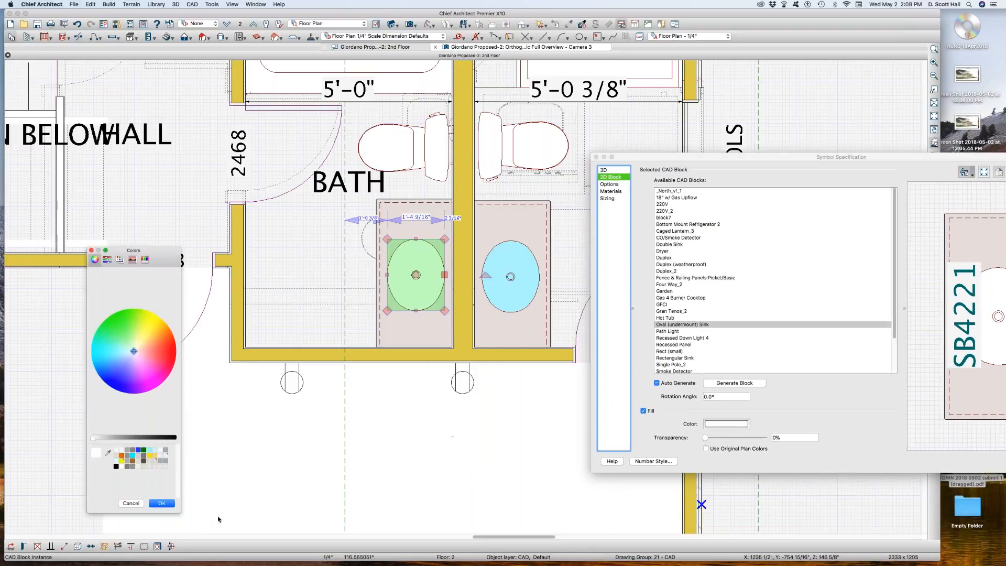
{"action": "left_click", "coordinate": [108, 453]}
{"action": "left_click", "coordinate": [510, 288]}
{"action": "left_click", "coordinate": [161, 503]}
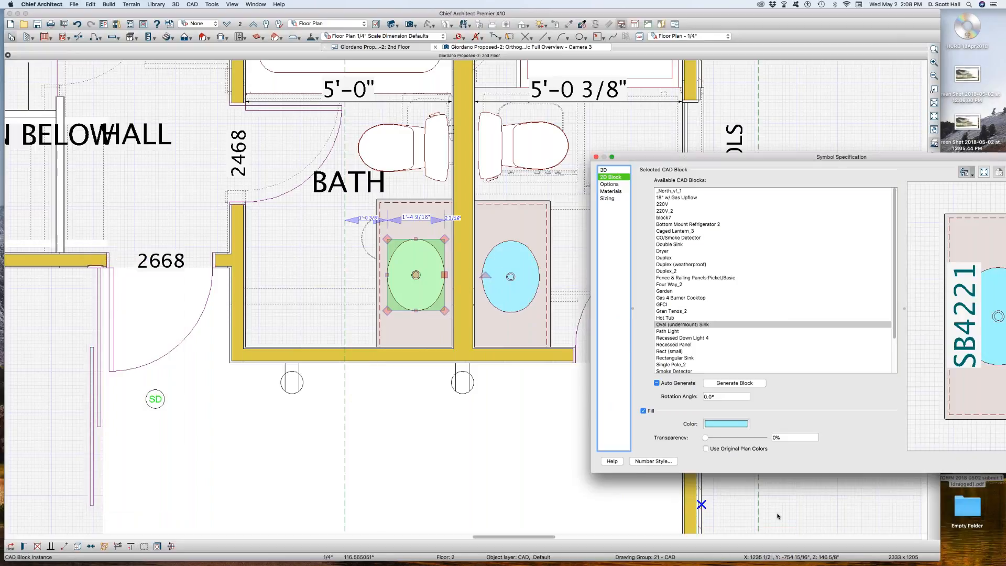
{"action": "key", "text": "Return"}
{"action": "left_click", "coordinate": [328, 469]}
{"action": "scroll", "coordinate": [330, 449], "scroll_direction": "down", "scroll_amount": 4}
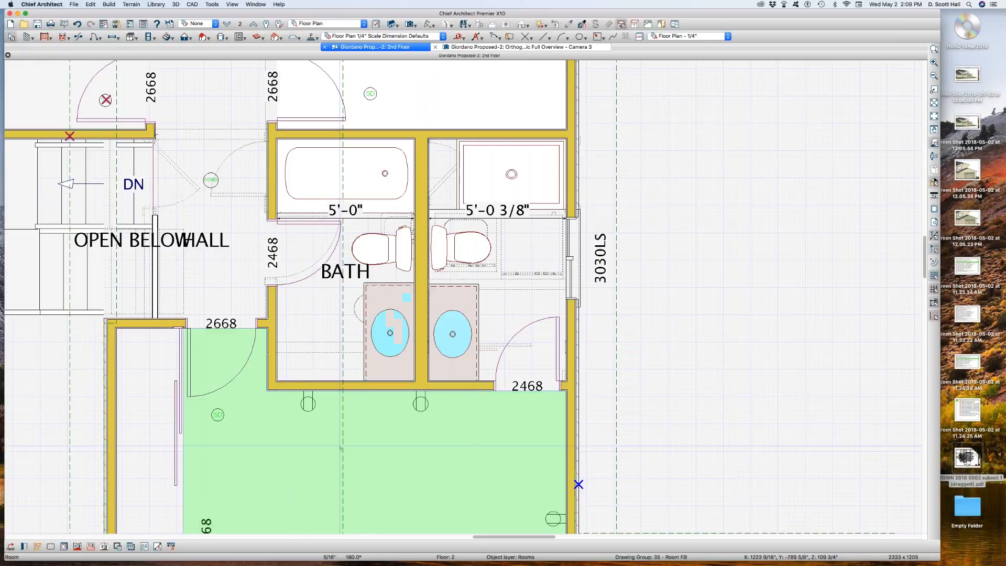
Compare the 2nd floor hall bath with the powder room directly below on the 1st floor.
{"action": "scroll", "coordinate": [307, 362], "scroll_direction": "up", "scroll_amount": 5}
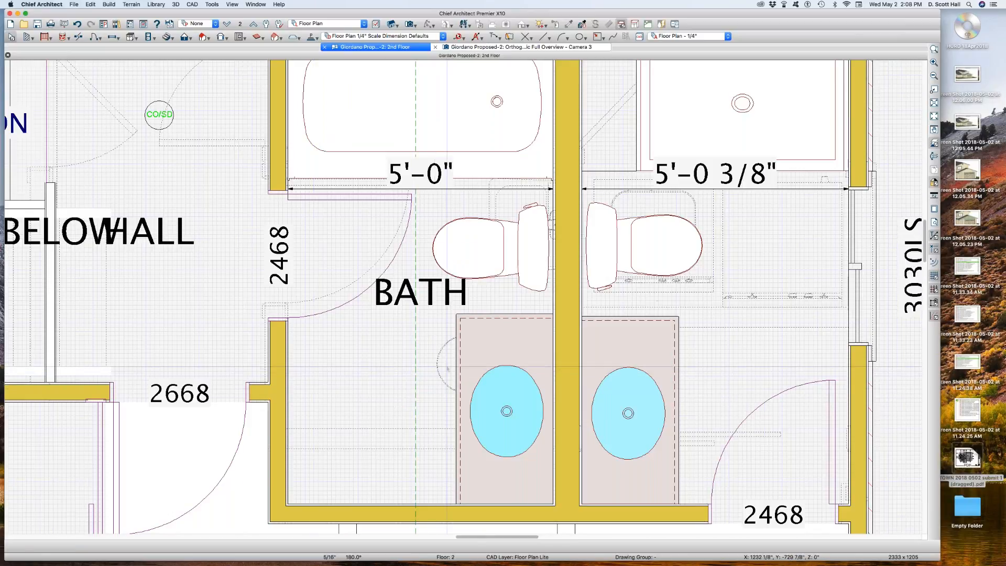
{"action": "left_click", "coordinate": [431, 357]}
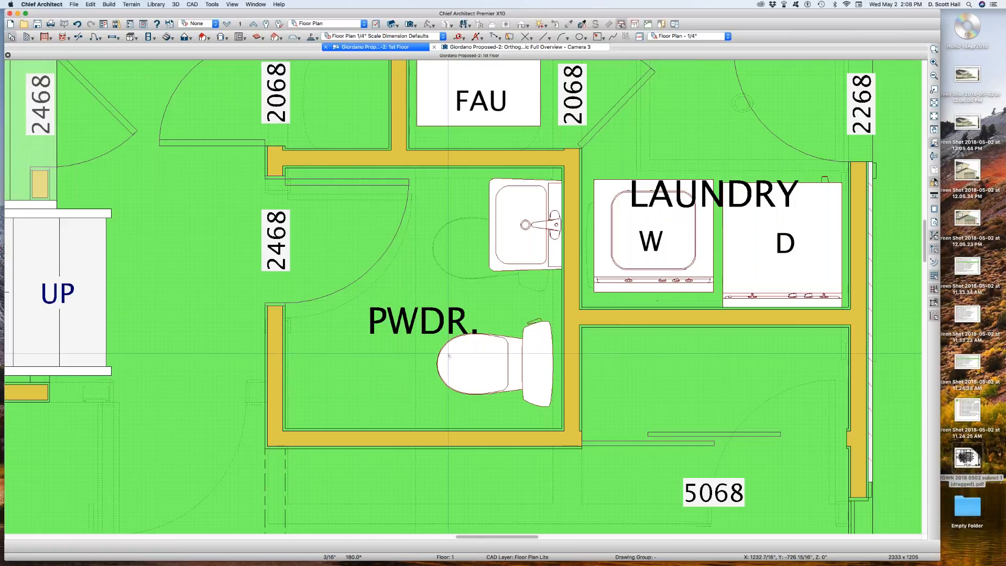
{"action": "key", "text": "Escape"}
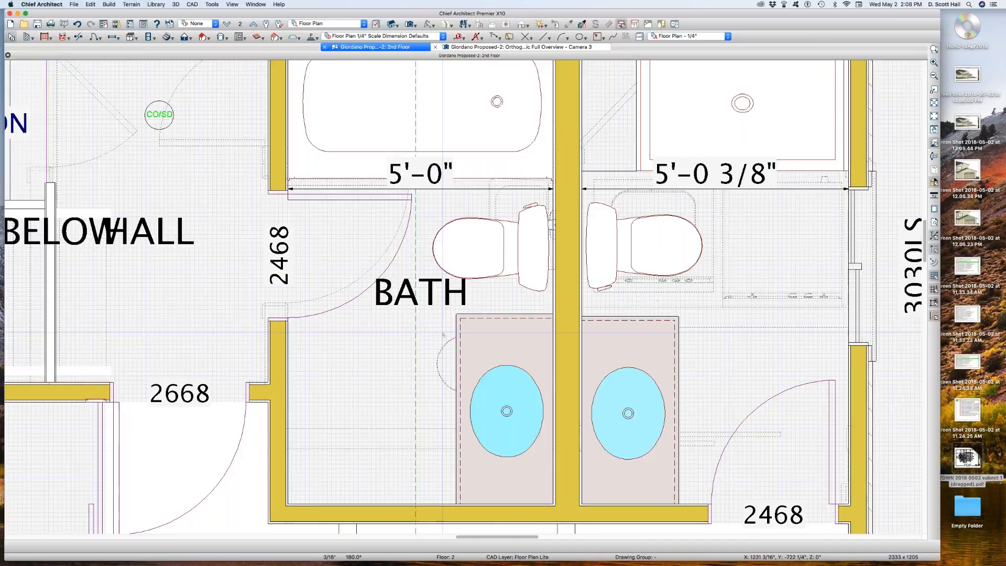
{"action": "scroll", "coordinate": [443, 322], "scroll_direction": "down", "scroll_amount": 4}
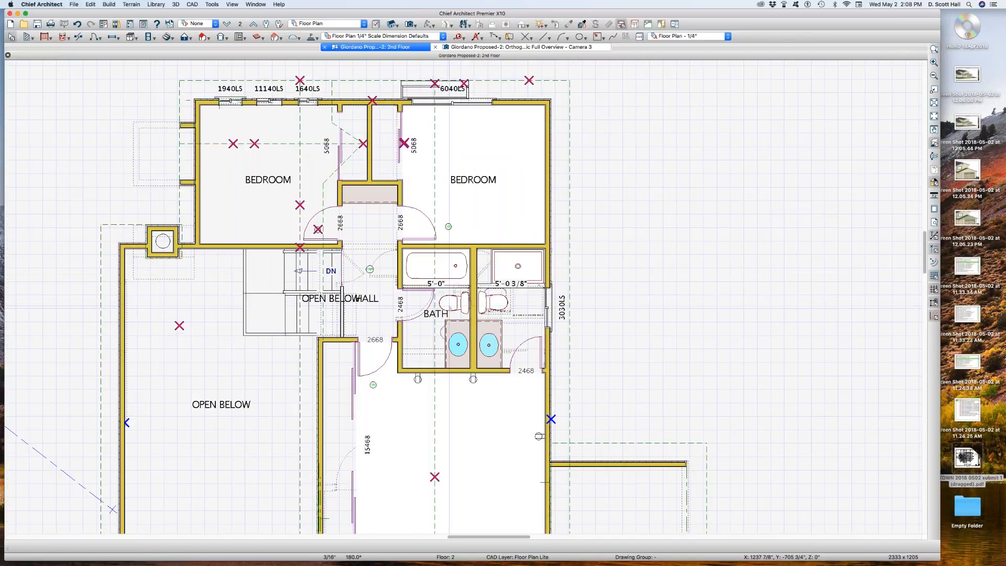
{"action": "left_click", "coordinate": [448, 302]}
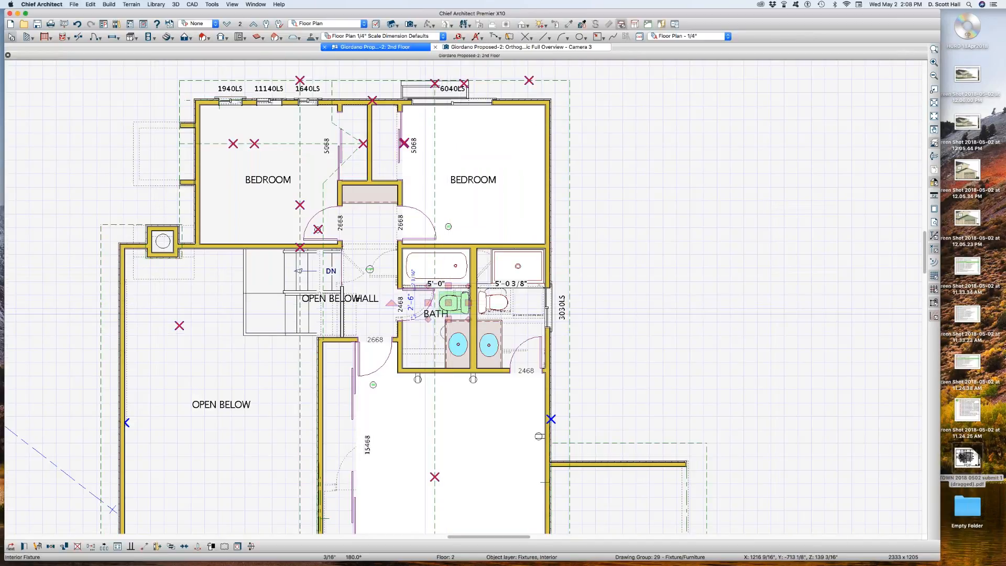
{"action": "double_click", "coordinate": [448, 302]}
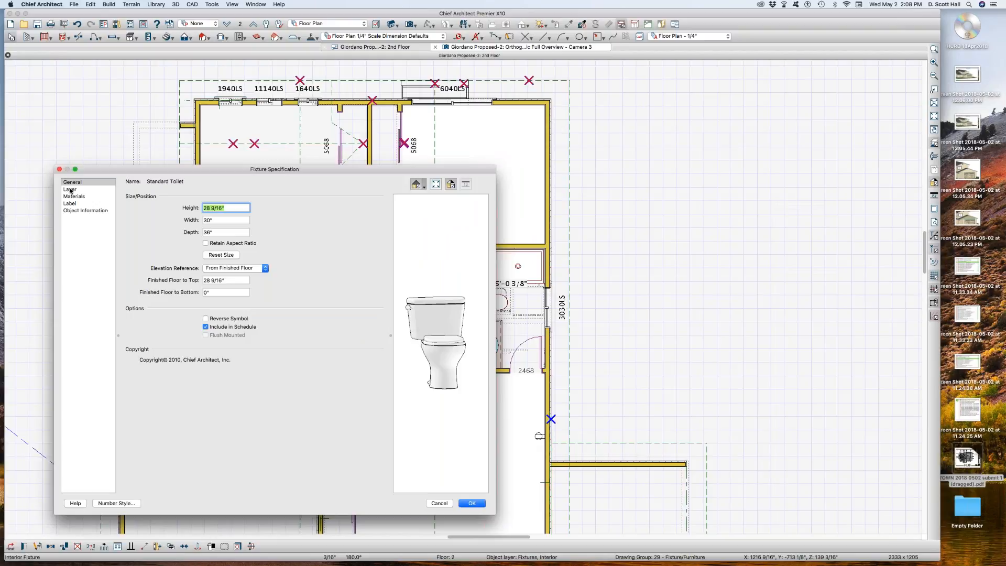
{"action": "left_click", "coordinate": [81, 210]}
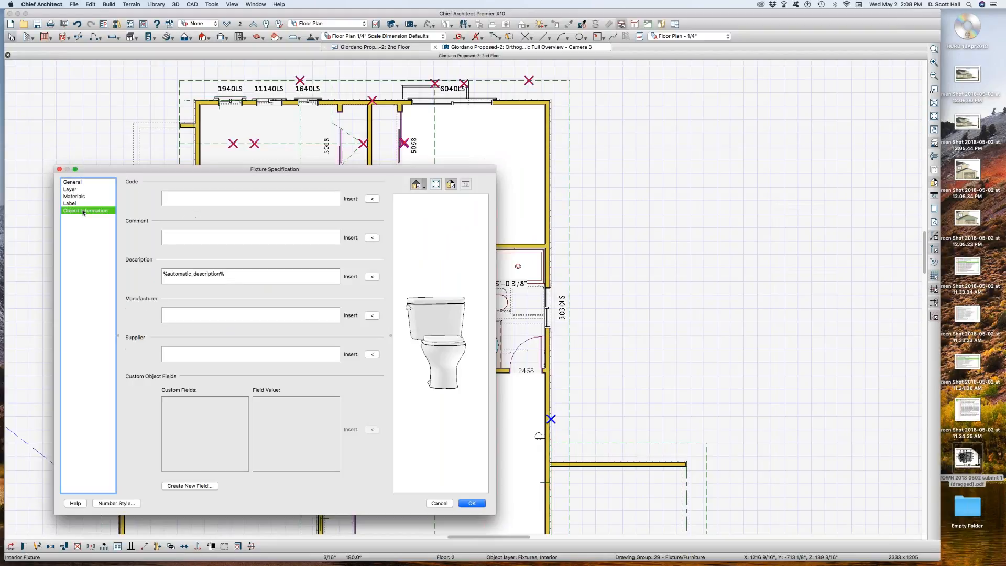
{"action": "left_click", "coordinate": [66, 182]}
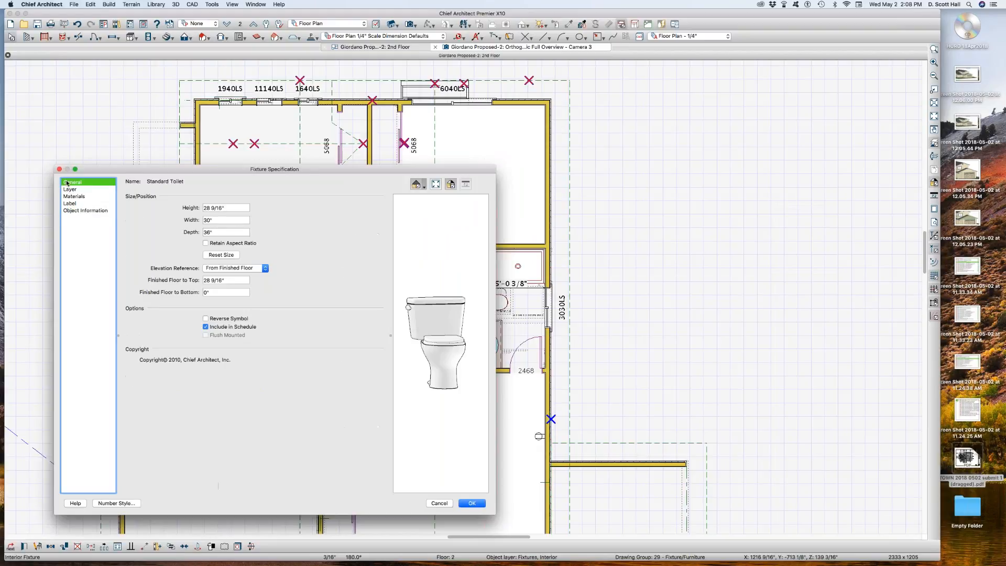
{"action": "left_click", "coordinate": [67, 190]}
{"action": "left_click", "coordinate": [439, 503]}
Set the hall bath toilet's 2D block fill color to the light blue sampled from the sink beside it.
{"action": "right_click", "coordinate": [457, 297]}
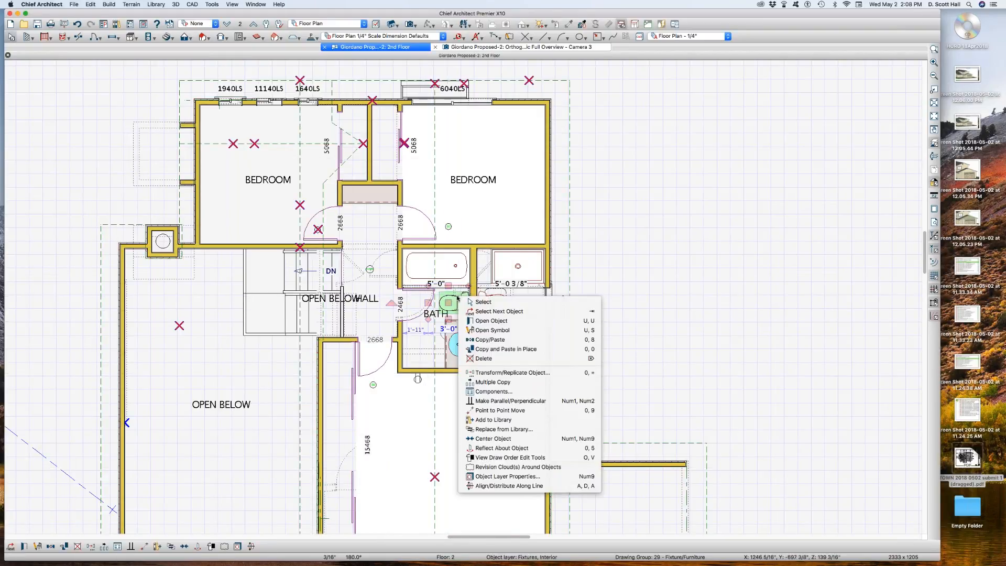
{"action": "left_click", "coordinate": [472, 330]}
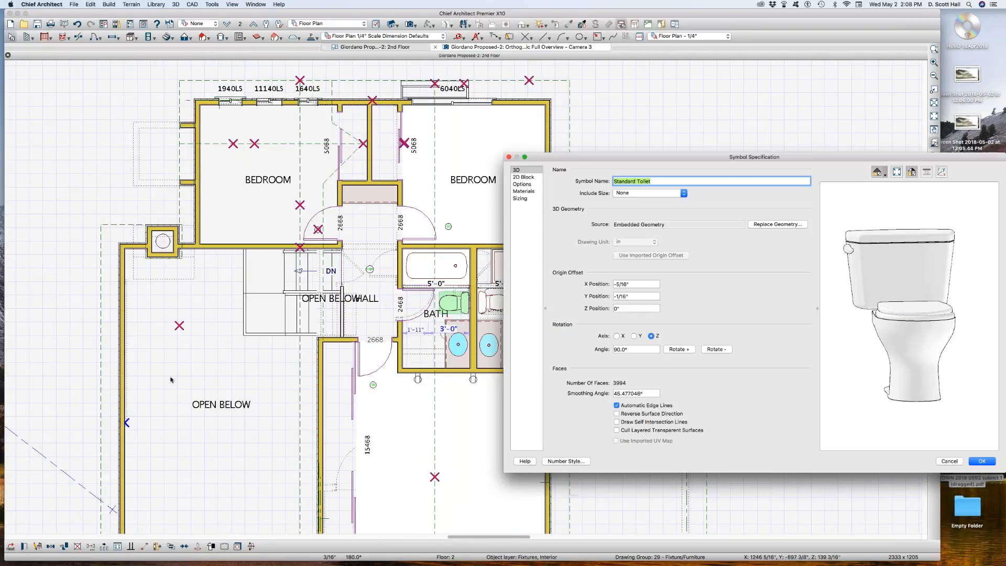
{"action": "left_click", "coordinate": [521, 177]}
{"action": "left_click", "coordinate": [634, 425]}
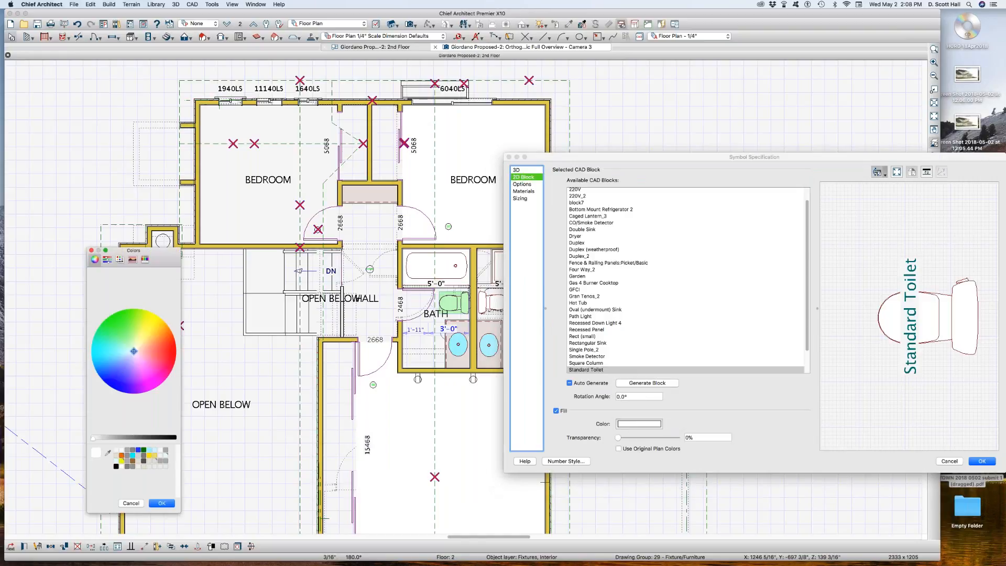
{"action": "left_click", "coordinate": [108, 453]}
{"action": "left_click", "coordinate": [459, 345]}
{"action": "left_click", "coordinate": [156, 504]}
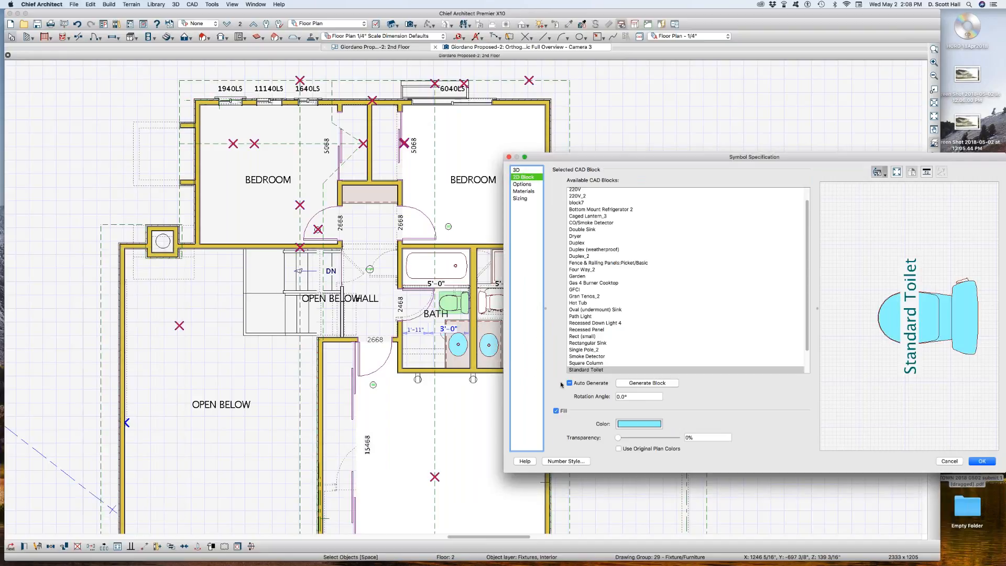
{"action": "key", "text": "Return"}
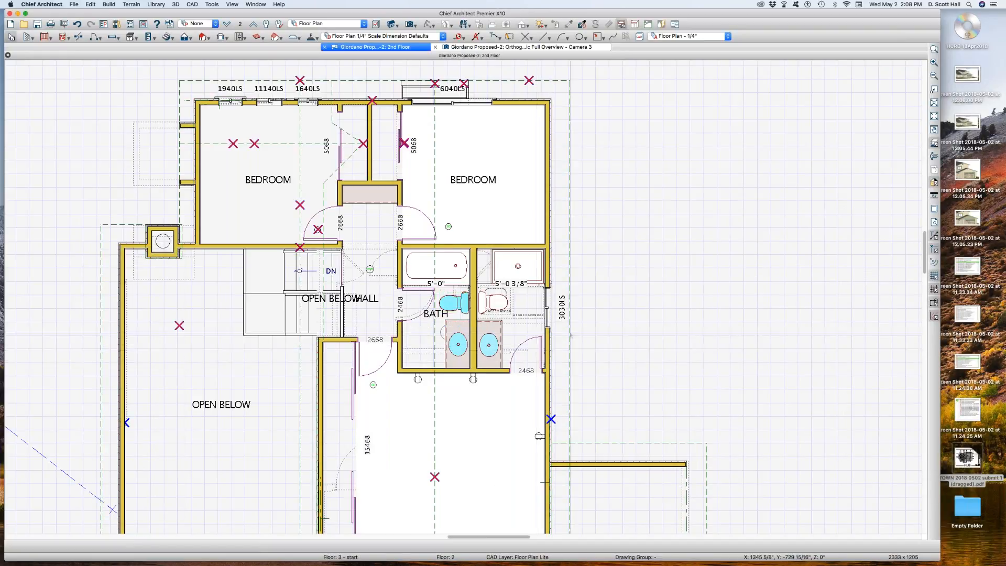
Examine the 2nd floor hall in plan around the stair opening, its railing and the doorway at the stair head.
{"action": "scroll", "coordinate": [387, 327], "scroll_direction": "up", "scroll_amount": 6}
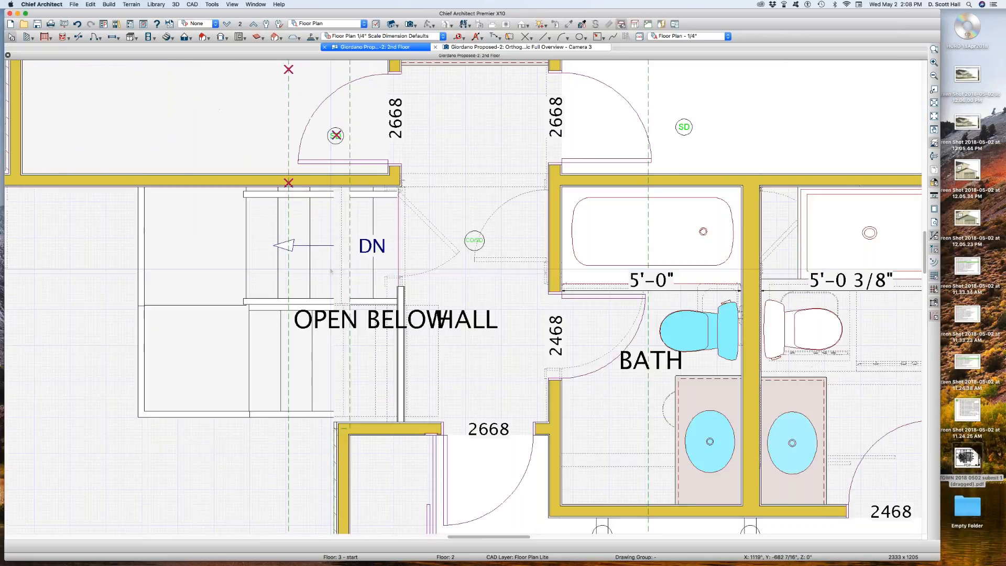
{"action": "left_click", "coordinate": [558, 233]}
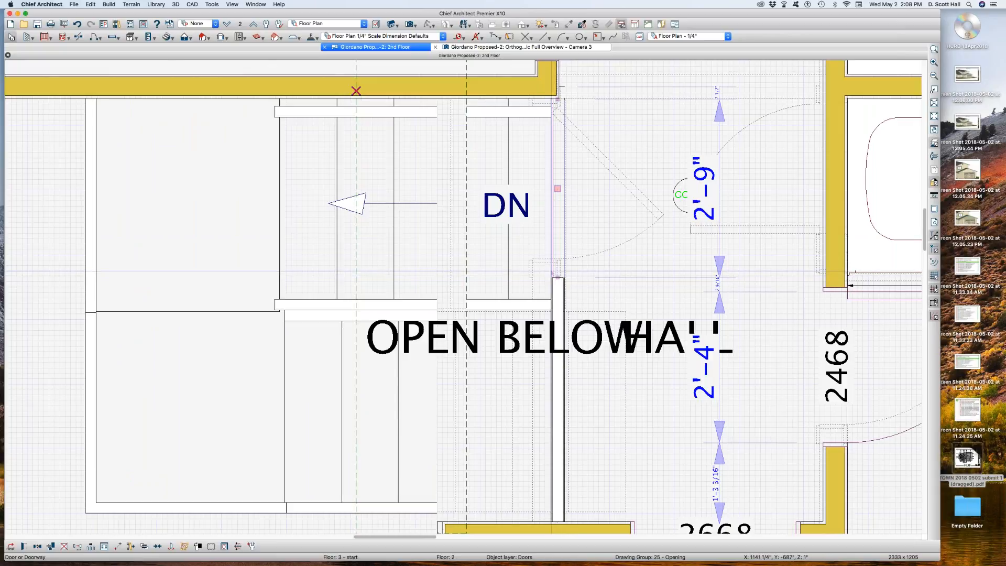
{"action": "scroll", "coordinate": [557, 277], "scroll_direction": "down", "scroll_amount": 2}
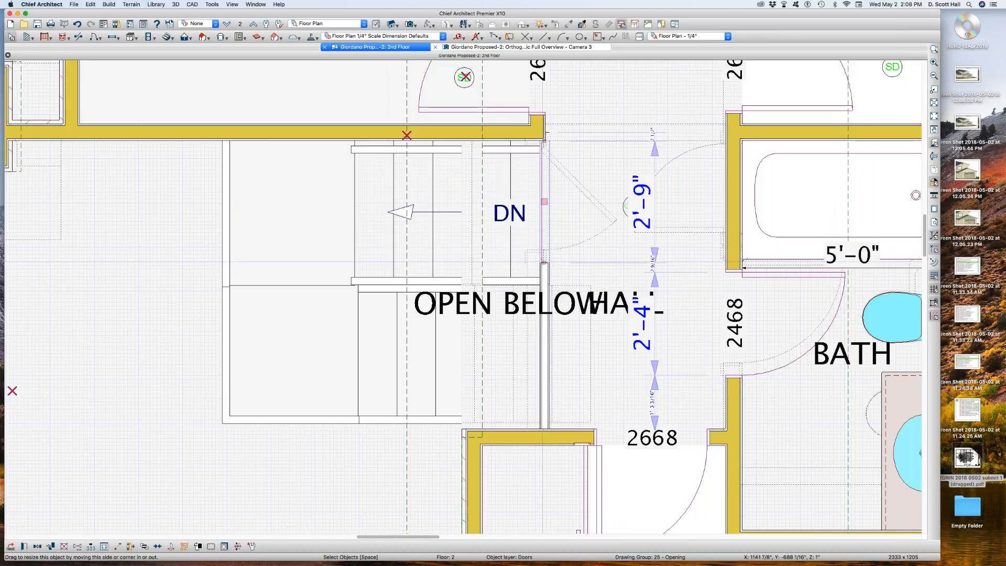
{"action": "scroll", "coordinate": [550, 263], "scroll_direction": "down", "scroll_amount": 2}
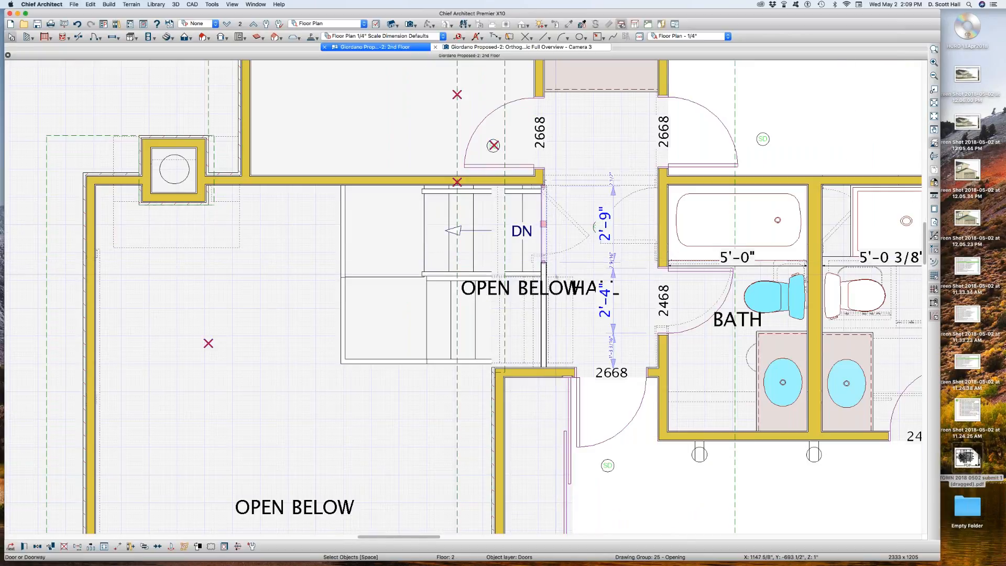
{"action": "scroll", "coordinate": [558, 261], "scroll_direction": "up", "scroll_amount": 2}
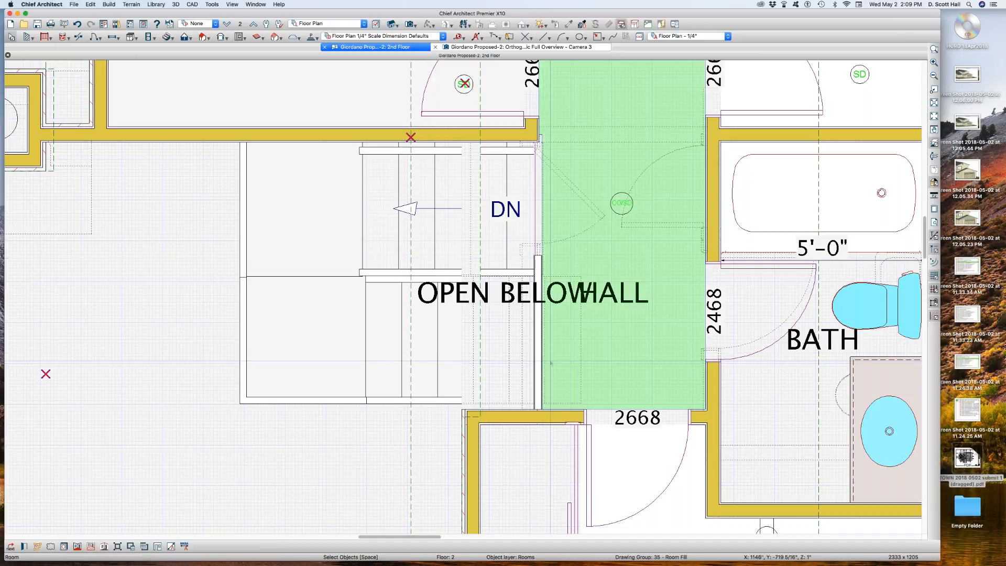
{"action": "scroll", "coordinate": [543, 365], "scroll_direction": "down", "scroll_amount": 3}
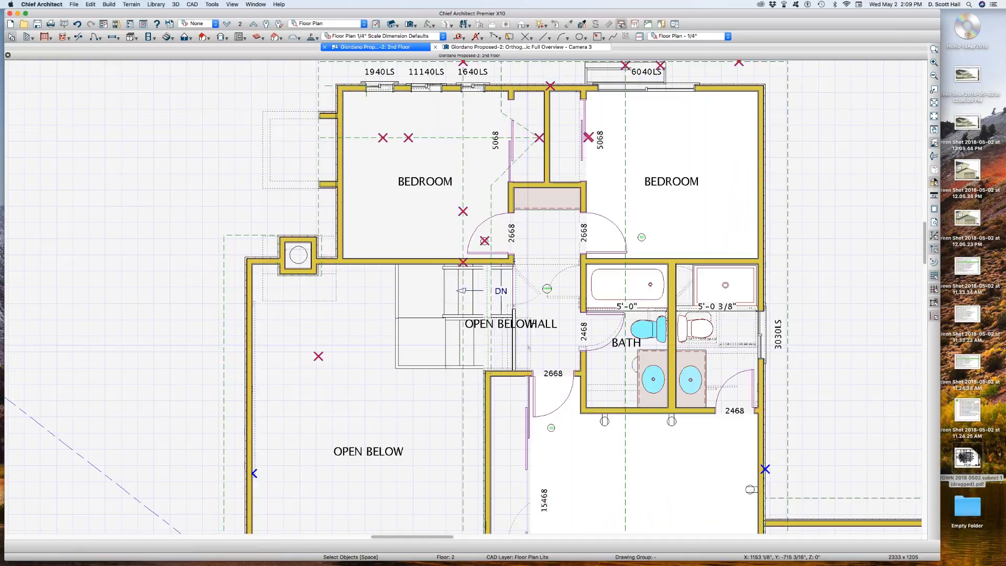
Cut a cross section through the 2nd floor hall and baths looking toward the bedrooms, and close the 3D overview.
{"action": "scroll", "coordinate": [528, 348], "scroll_direction": "up", "scroll_amount": 1}
{"action": "key", "text": "c"}
{"action": "mouse_move", "coordinate": [551, 343]}
{"action": "left_mouse_down"}
{"action": "mouse_move", "coordinate": [540, 229]}
{"action": "mouse_move", "coordinate": [552, 222]}
{"action": "left_mouse_up"}
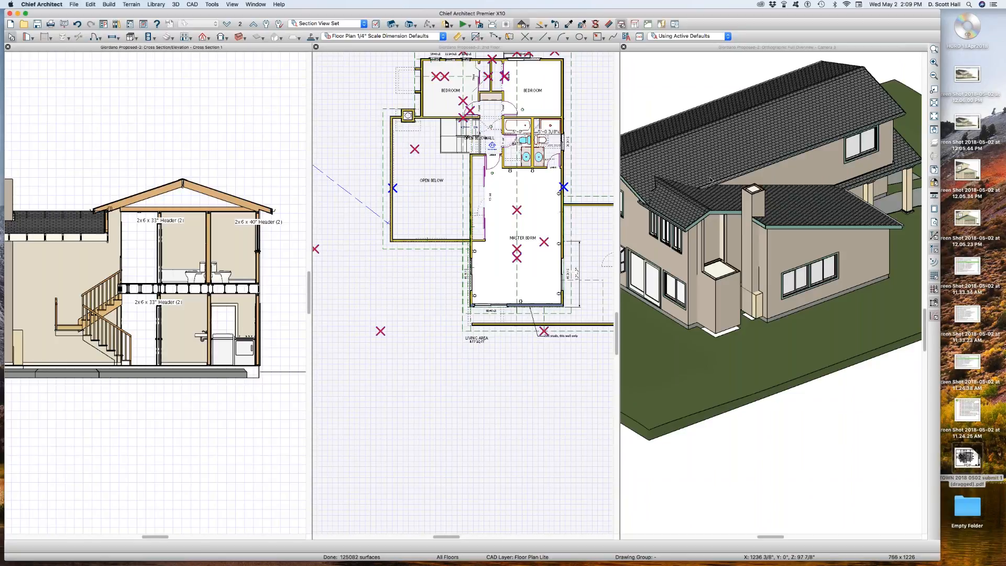
{"action": "left_click", "coordinate": [717, 190]}
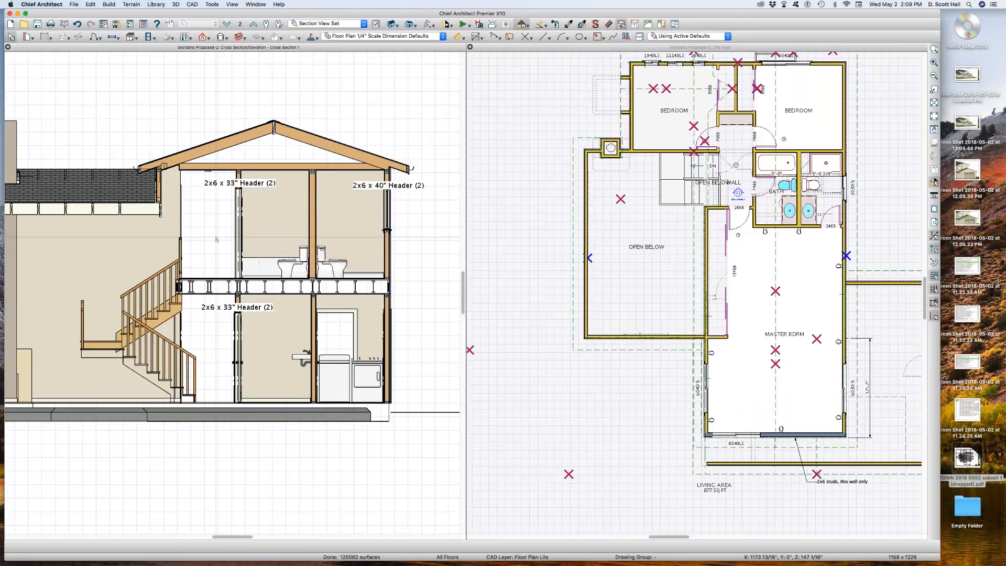
In the cross section, draw a narrow rectangular polyline from the stair railing's bottom rail down across the floor edge.
{"action": "left_click_drag", "start_coordinate": [136, 200], "coordinate": [263, 358]}
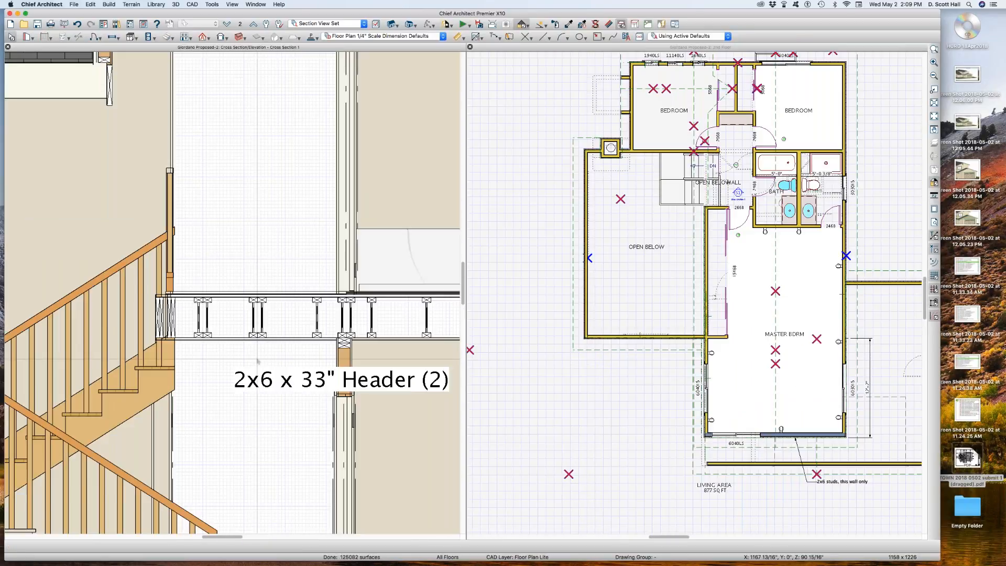
{"action": "scroll", "coordinate": [128, 286], "scroll_direction": "up", "scroll_amount": 1}
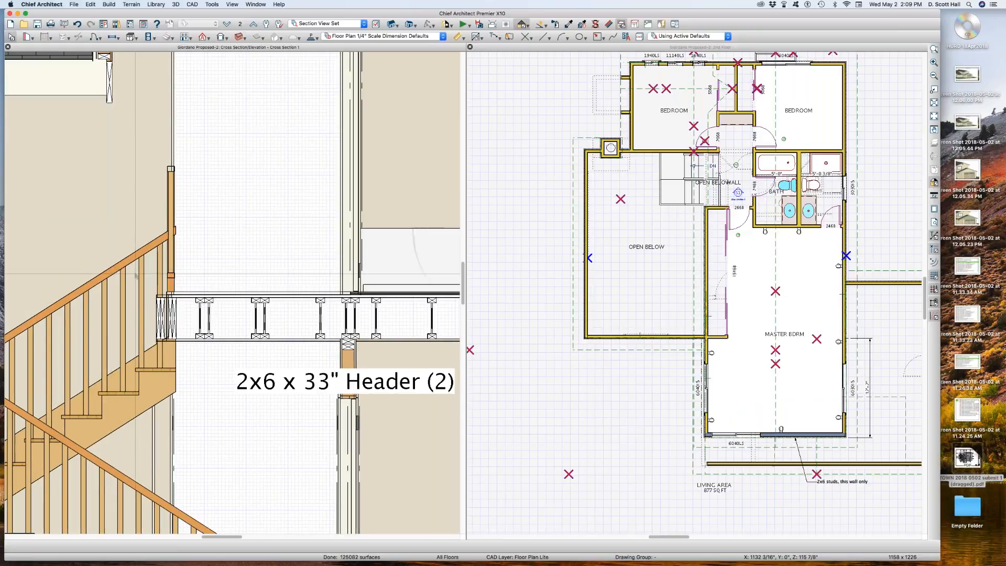
{"action": "scroll", "coordinate": [123, 269], "scroll_direction": "up", "scroll_amount": 4}
{"action": "scroll", "coordinate": [131, 296], "scroll_direction": "up", "scroll_amount": 2}
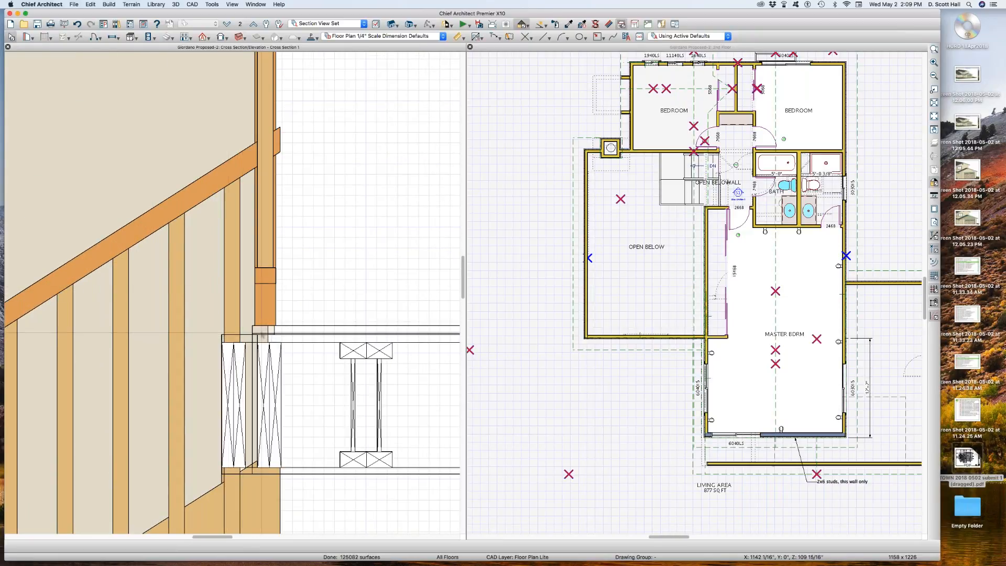
{"action": "scroll", "coordinate": [265, 332], "scroll_direction": "up", "scroll_amount": 2}
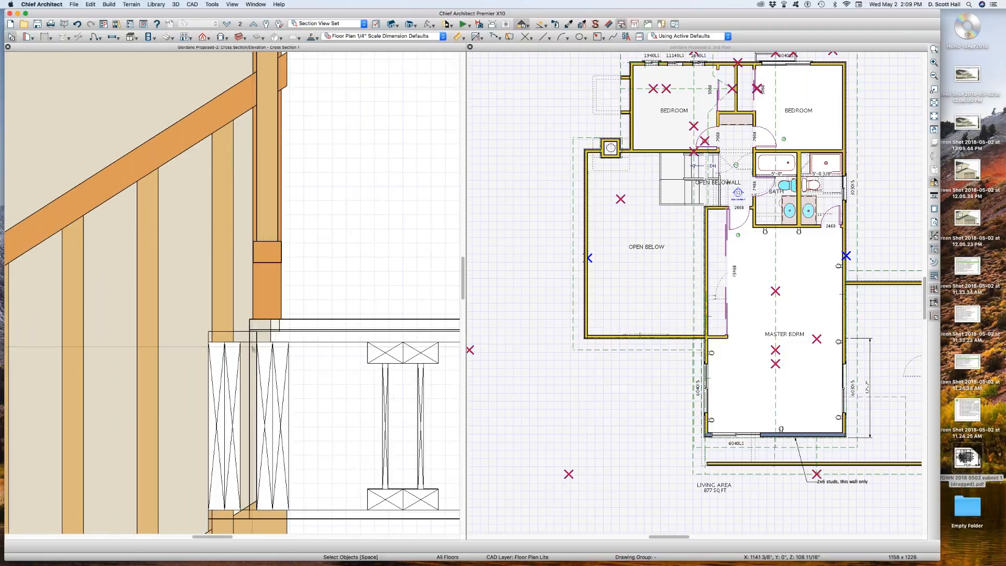
{"action": "key", "text": "KP_1"}
{"action": "key", "text": "KP_1"}
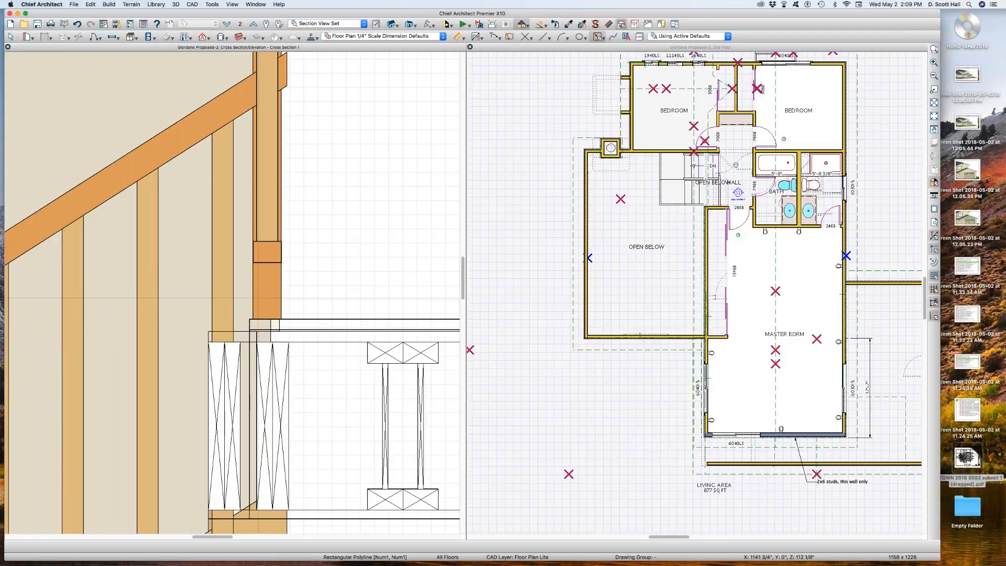
{"action": "left_click_drag", "start_coordinate": [266, 285], "coordinate": [257, 347]}
Widen the rectangle at the railing base to 3/4".
{"action": "scroll", "coordinate": [262, 308], "scroll_direction": "up", "scroll_amount": 3}
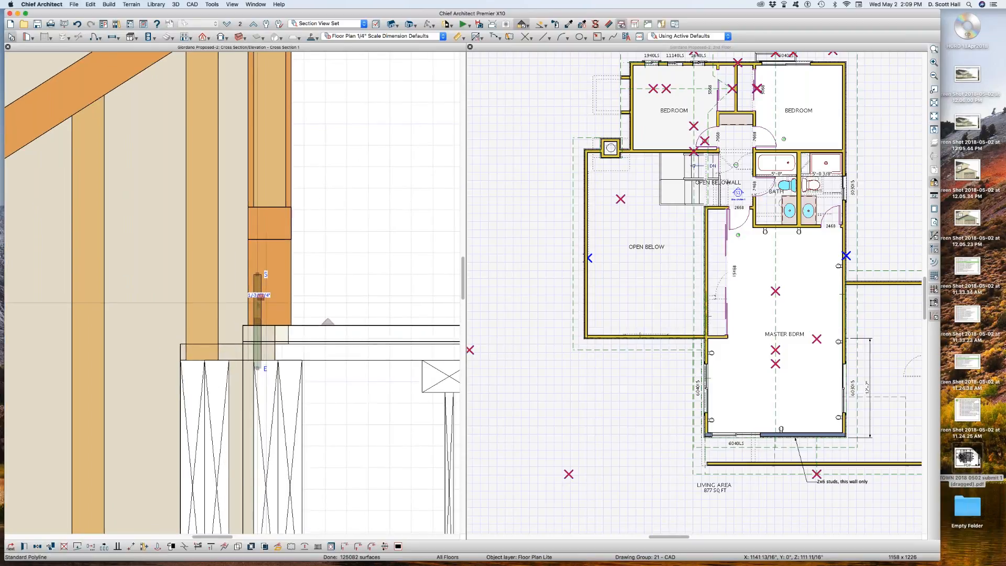
{"action": "scroll", "coordinate": [258, 302], "scroll_direction": "up", "scroll_amount": 4}
{"action": "scroll", "coordinate": [246, 259], "scroll_direction": "down", "scroll_amount": 4}
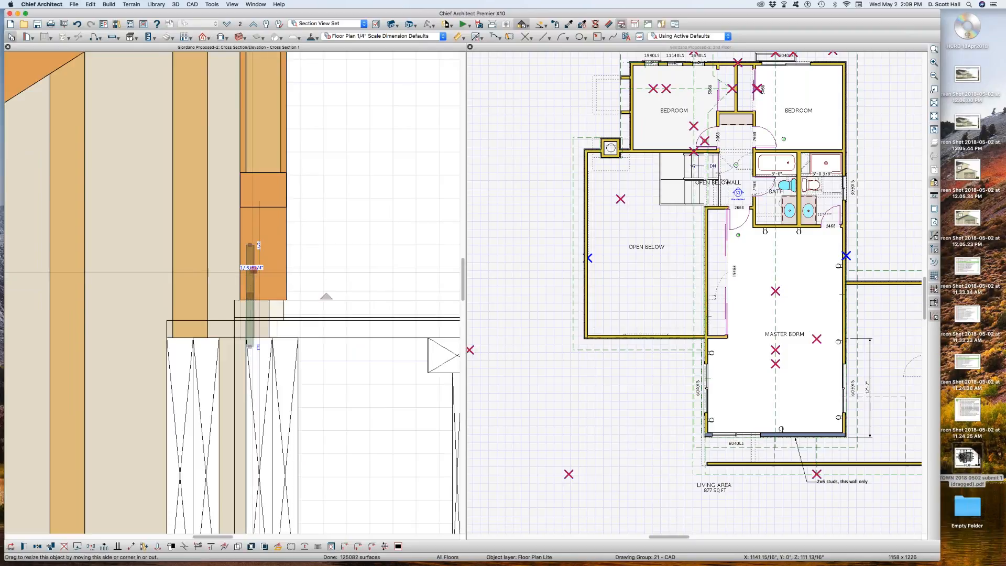
{"action": "mouse_move", "coordinate": [253, 271]}
{"action": "left_mouse_down"}
{"action": "mouse_move", "coordinate": [269, 271]}
{"action": "mouse_move", "coordinate": [263, 277]}
{"action": "left_mouse_up"}
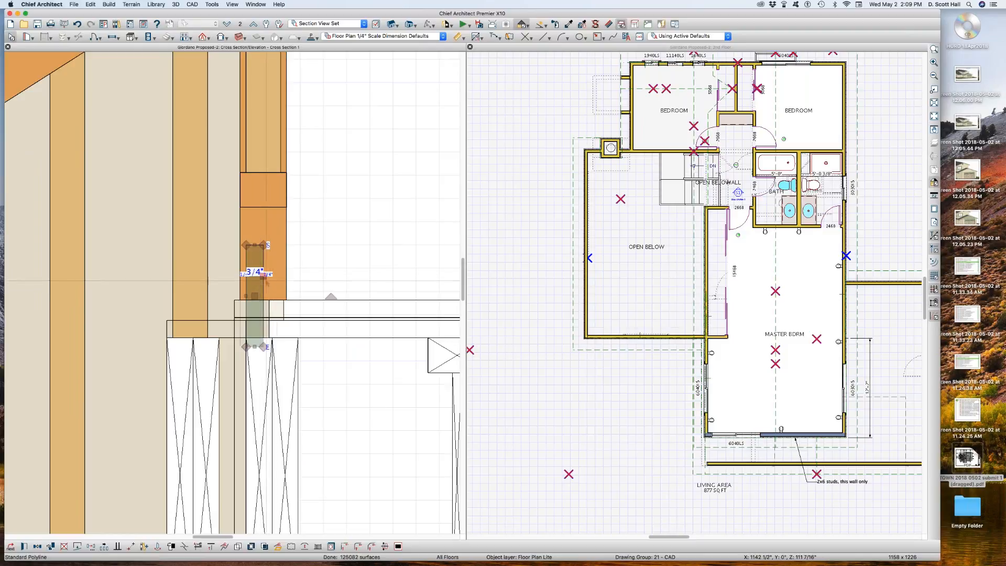
Try to set the thickness of the 2nd floor railing between the hall and the stair opening to 1/4".
{"action": "scroll", "coordinate": [714, 175], "scroll_direction": "up", "scroll_amount": 1}
{"action": "scroll", "coordinate": [728, 180], "scroll_direction": "up", "scroll_amount": 6}
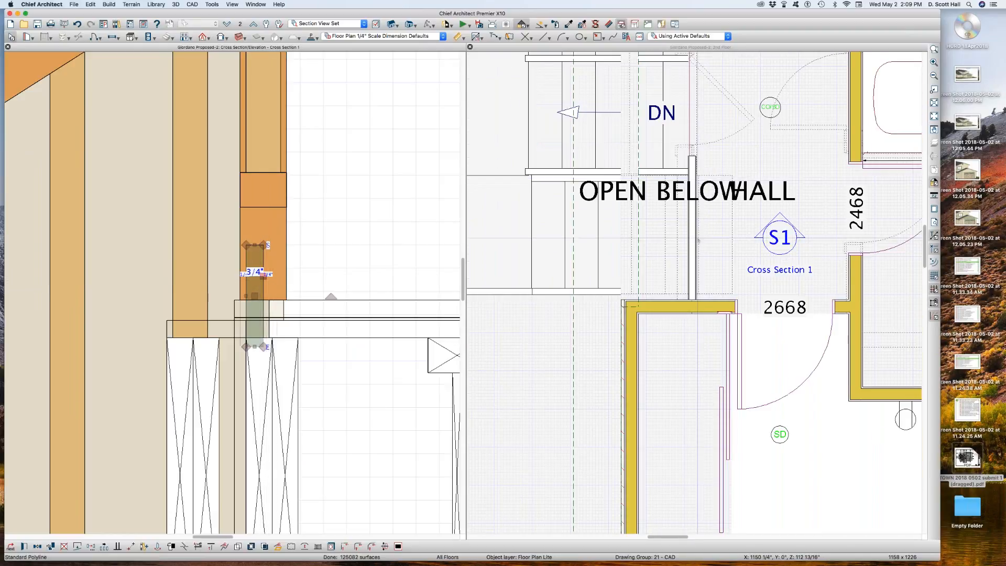
{"action": "left_click", "coordinate": [696, 228]}
{"action": "left_click", "coordinate": [692, 229]}
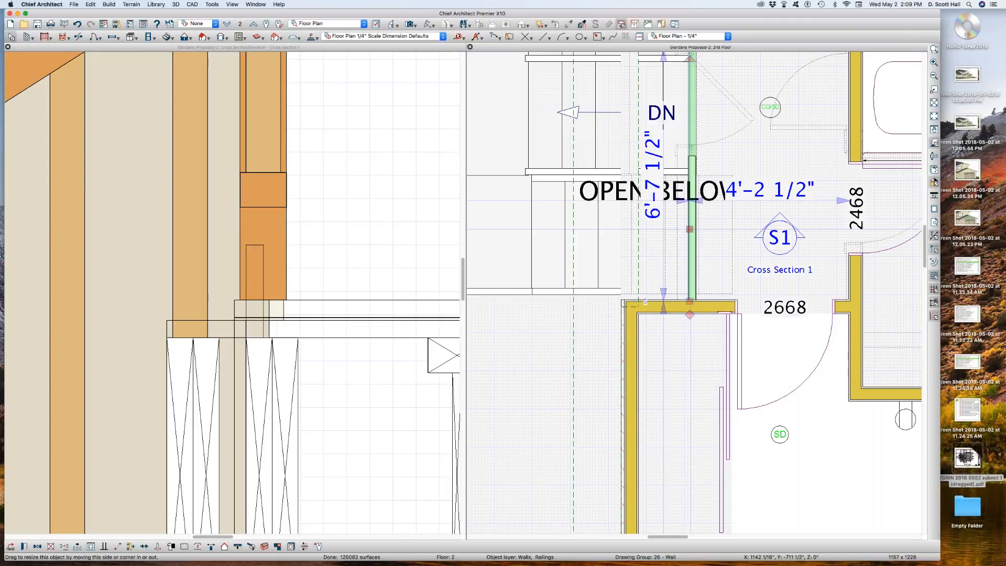
{"action": "double_click", "coordinate": [692, 231]}
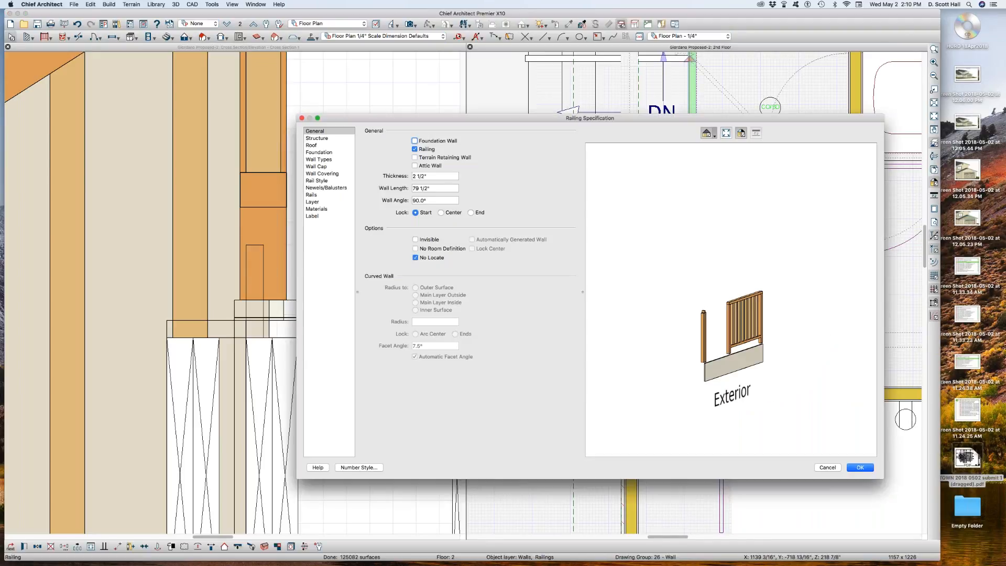
{"action": "left_click_drag", "start_coordinate": [343, 118], "coordinate": [447, 127]}
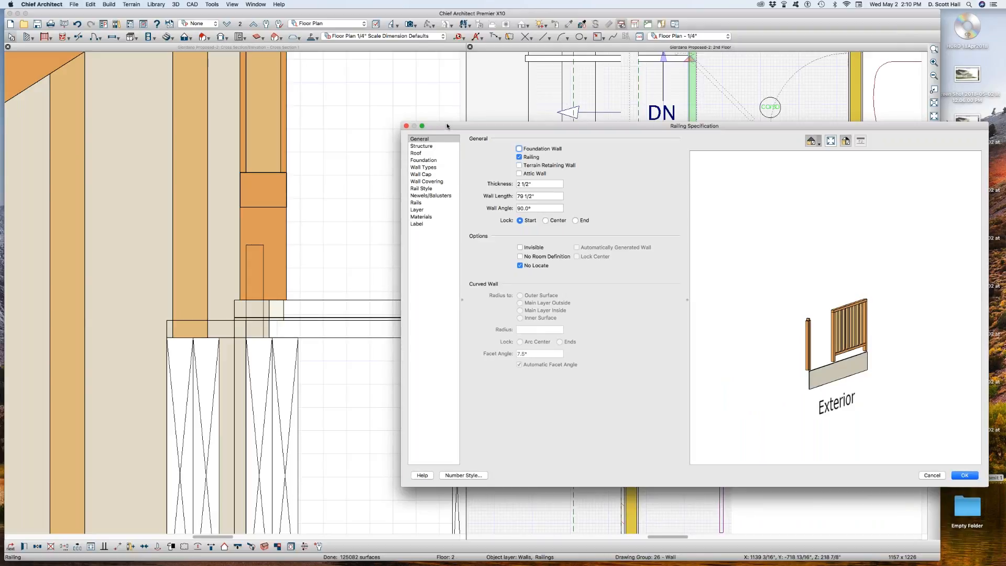
{"action": "left_click", "coordinate": [541, 182]}
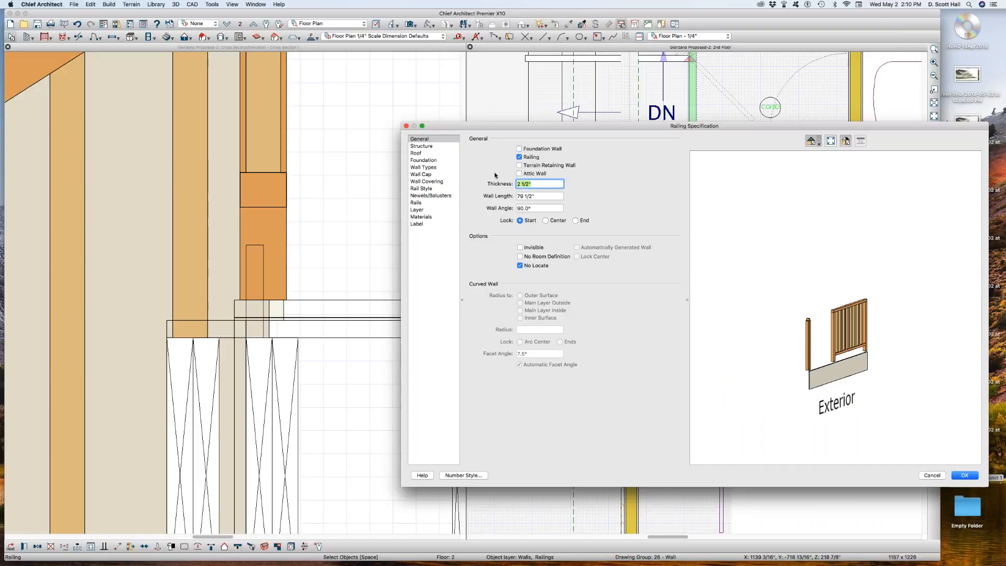
{"action": "type", "text": "1/4"}
{"action": "key", "text": "Return"}
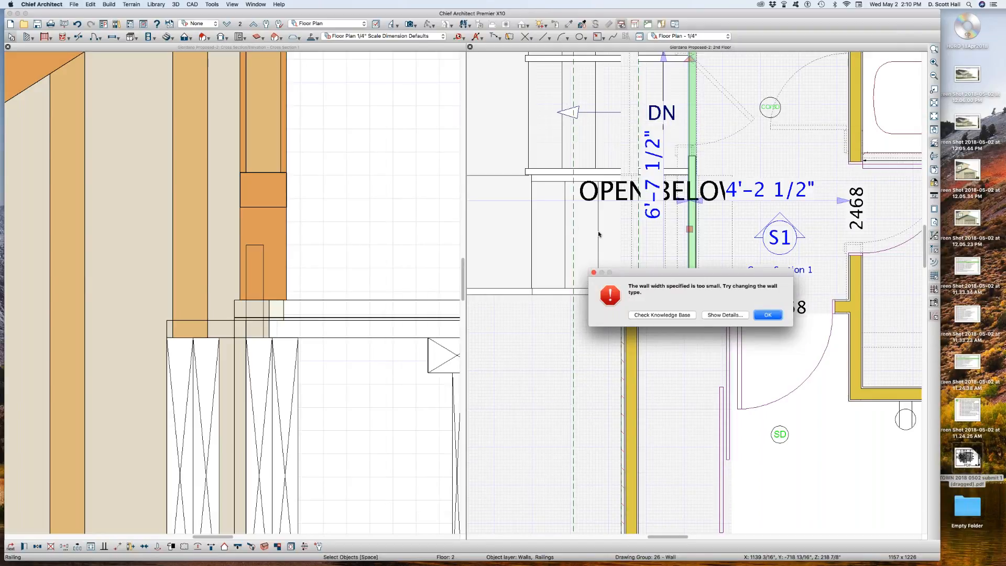
Examine the layer makeup and thicknesses of the 2nd floor railing's Interior Railing-2 wall type without changing it.
{"action": "left_click", "coordinate": [766, 315]}
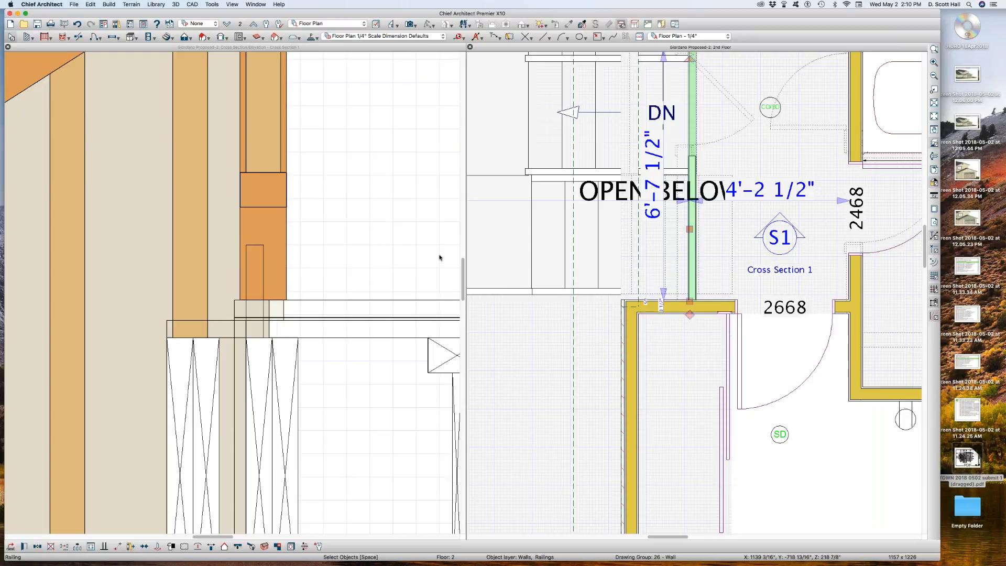
{"action": "key", "text": "super+e"}
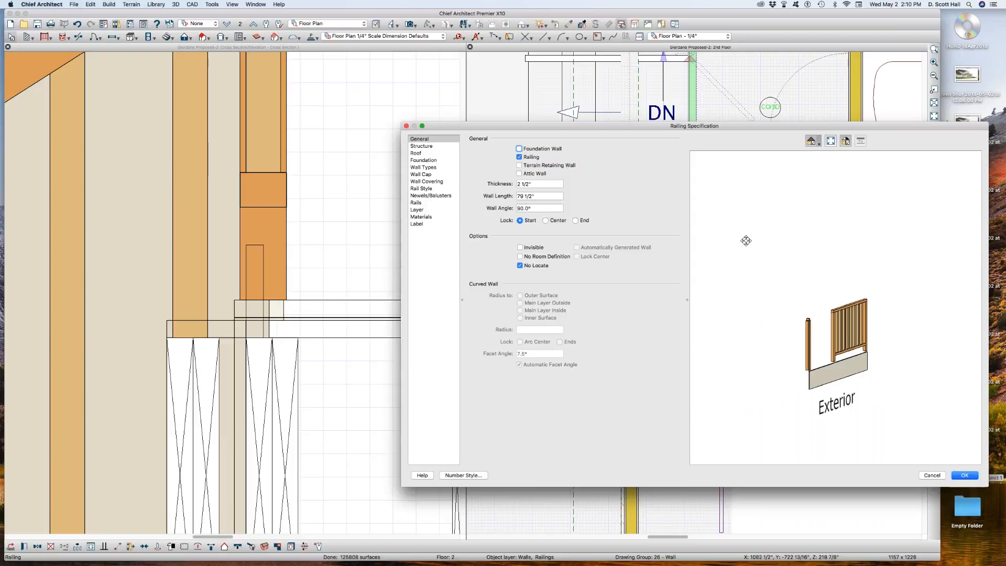
{"action": "left_click", "coordinate": [425, 167]}
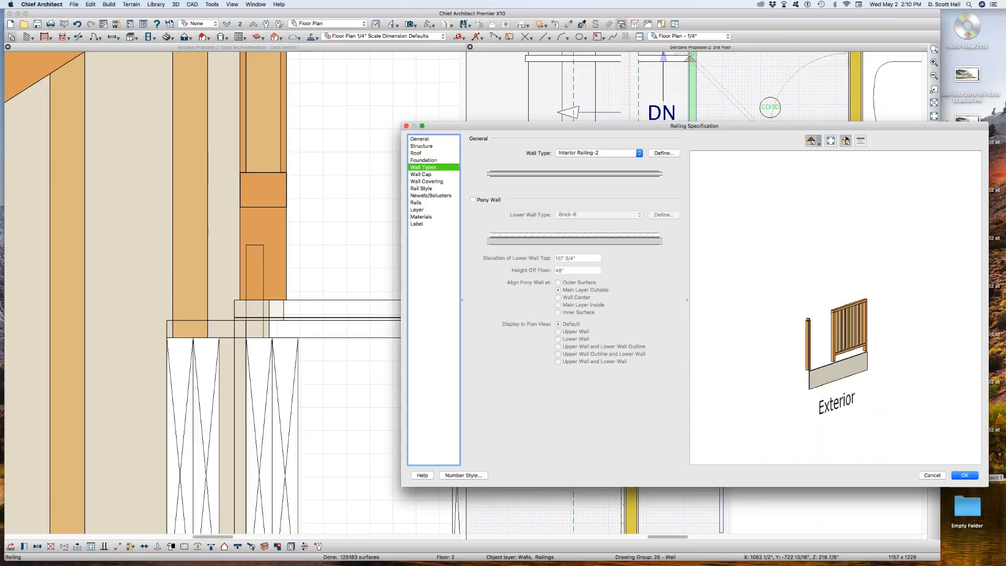
{"action": "mouse_move", "coordinate": [998, 81]}
{"action": "left_click", "coordinate": [661, 153]}
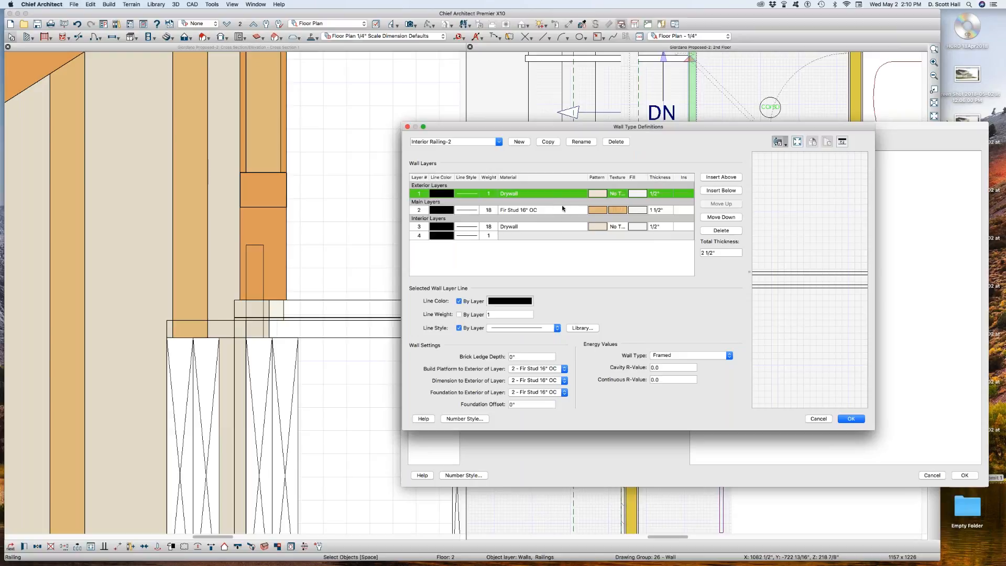
{"action": "left_click_drag", "start_coordinate": [524, 134], "coordinate": [357, 138]}
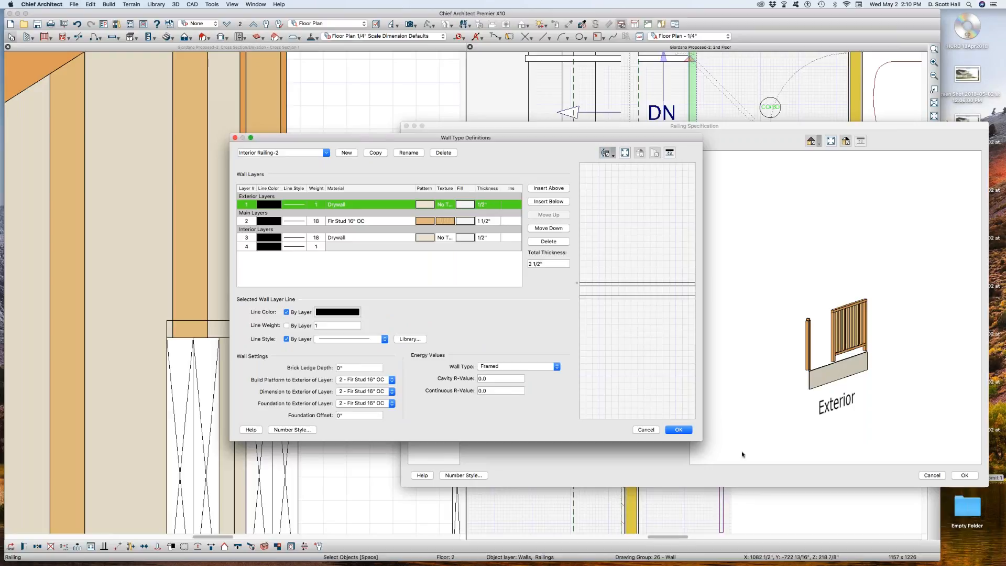
{"action": "left_click", "coordinate": [688, 430]}
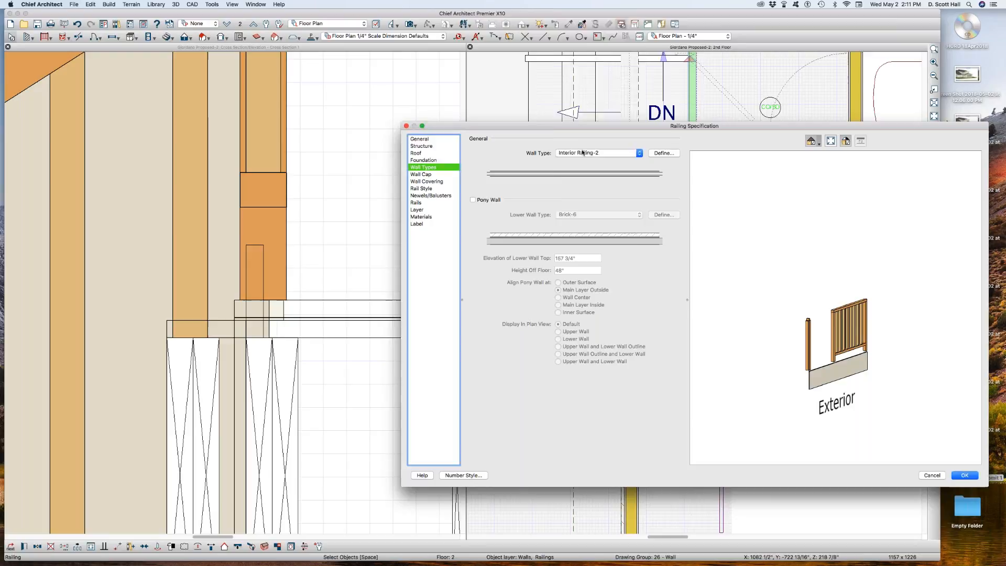
{"action": "left_click", "coordinate": [582, 153]}
{"action": "left_click", "coordinate": [557, 154]}
{"action": "left_click", "coordinate": [649, 152]}
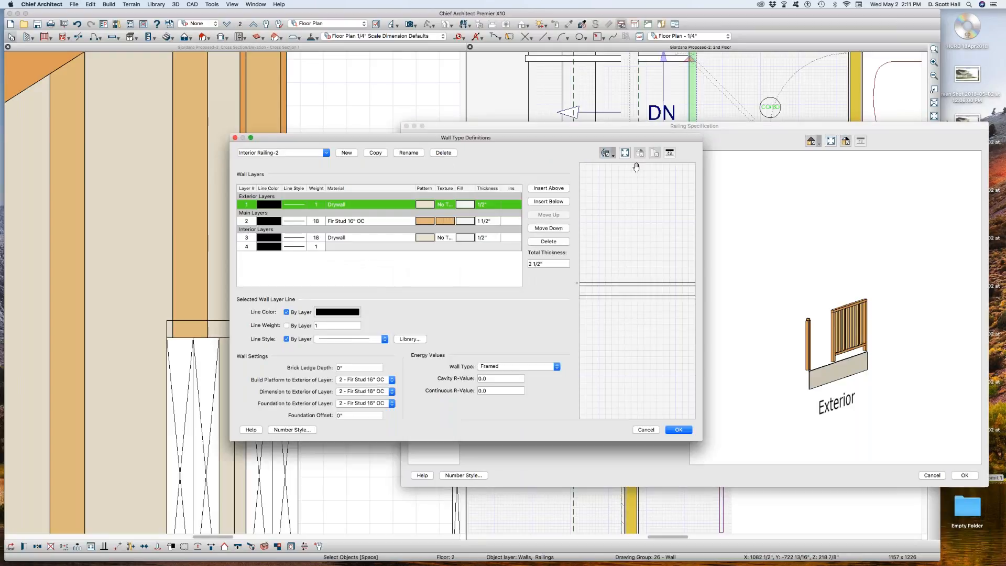
{"action": "left_click", "coordinate": [678, 430]}
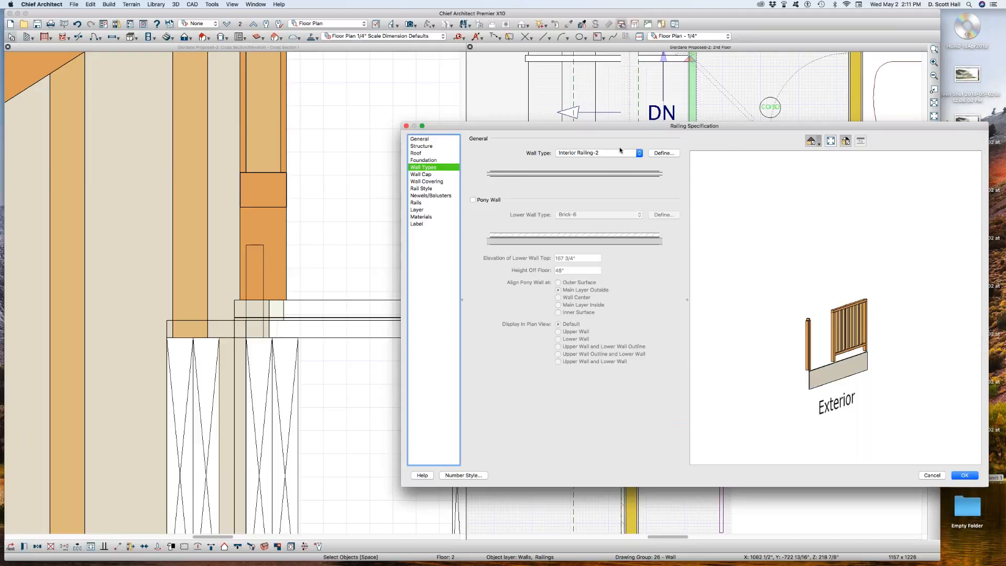
{"action": "left_click", "coordinate": [664, 153]}
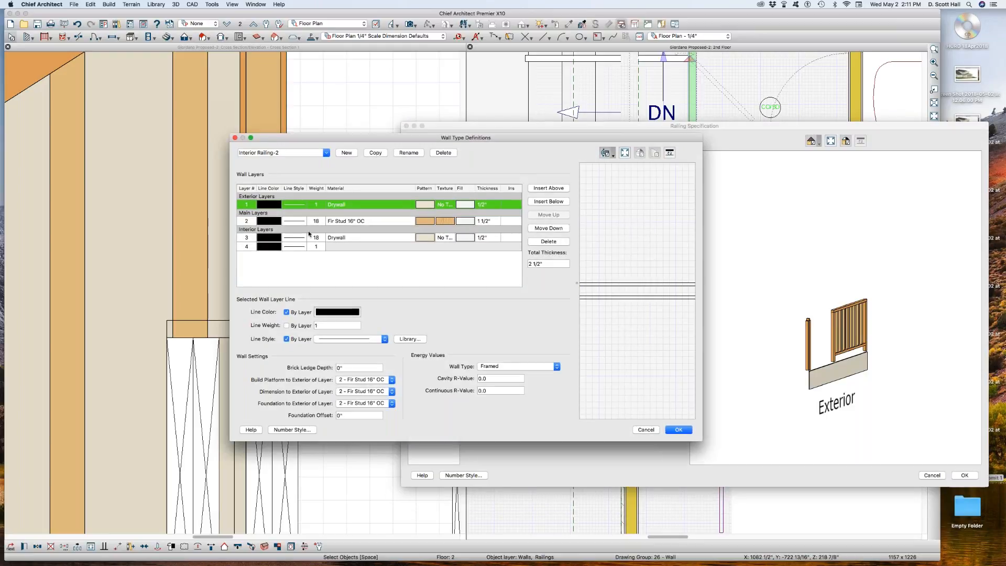
{"action": "left_click", "coordinate": [642, 431]}
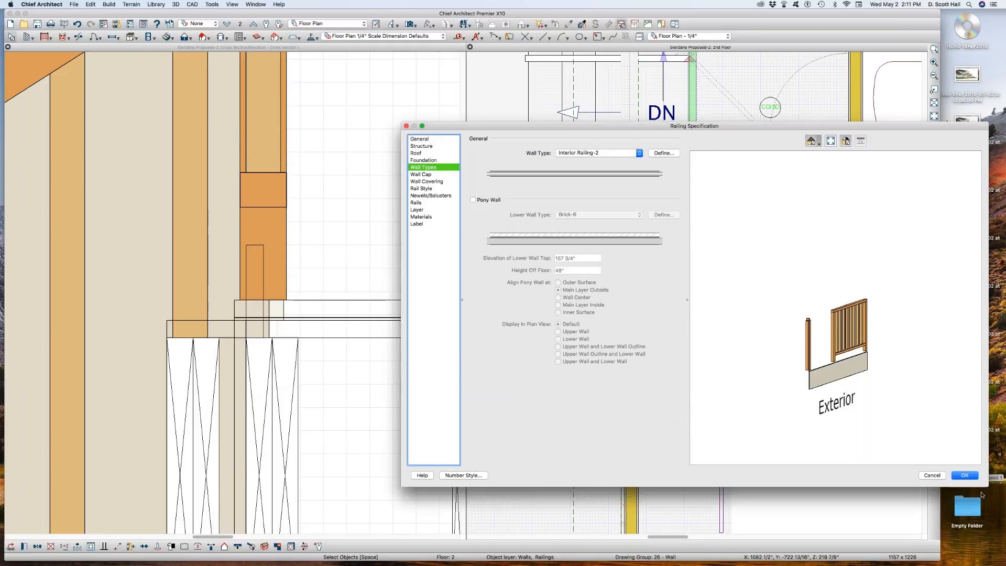
{"action": "left_click", "coordinate": [924, 476]}
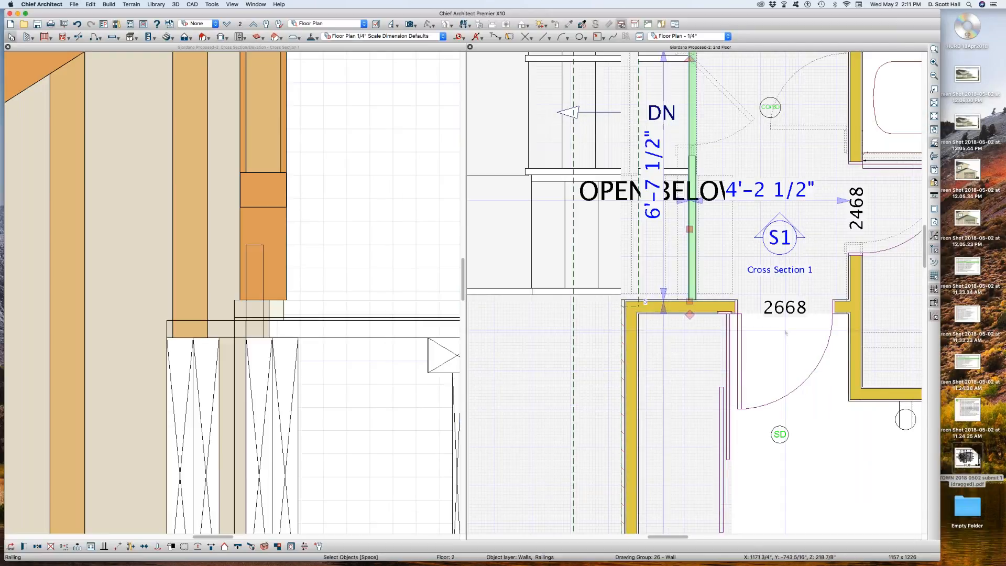
Change the wall type of the railing between the hall and the stair opening to Interior-4.
{"action": "double_click", "coordinate": [653, 268]}
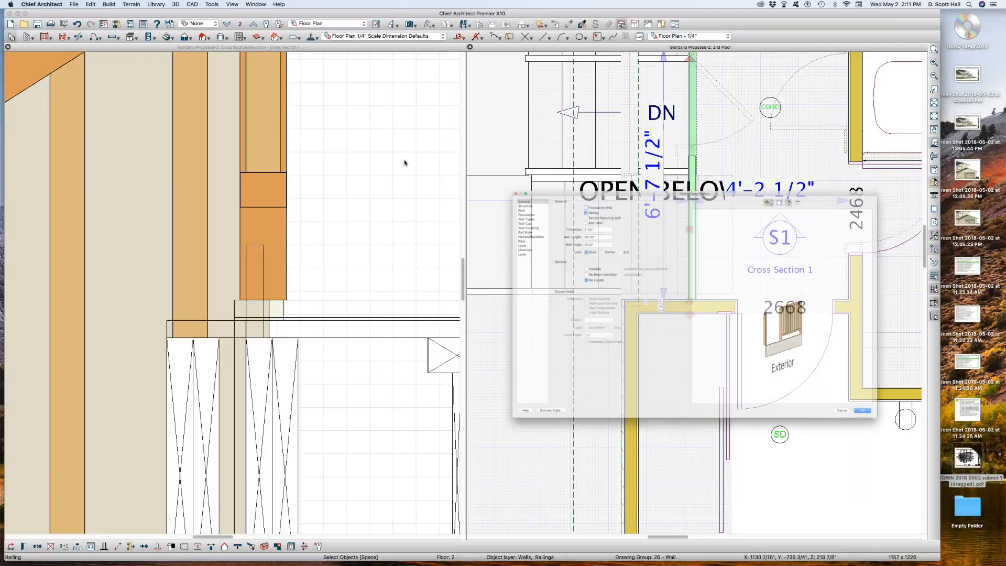
{"action": "left_click", "coordinate": [424, 167]}
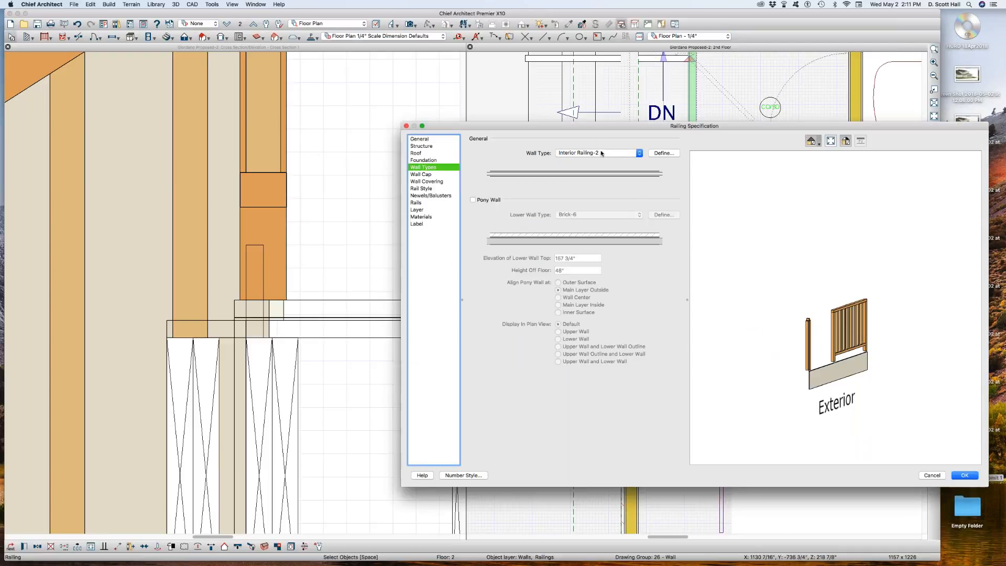
{"action": "left_click", "coordinate": [601, 153]}
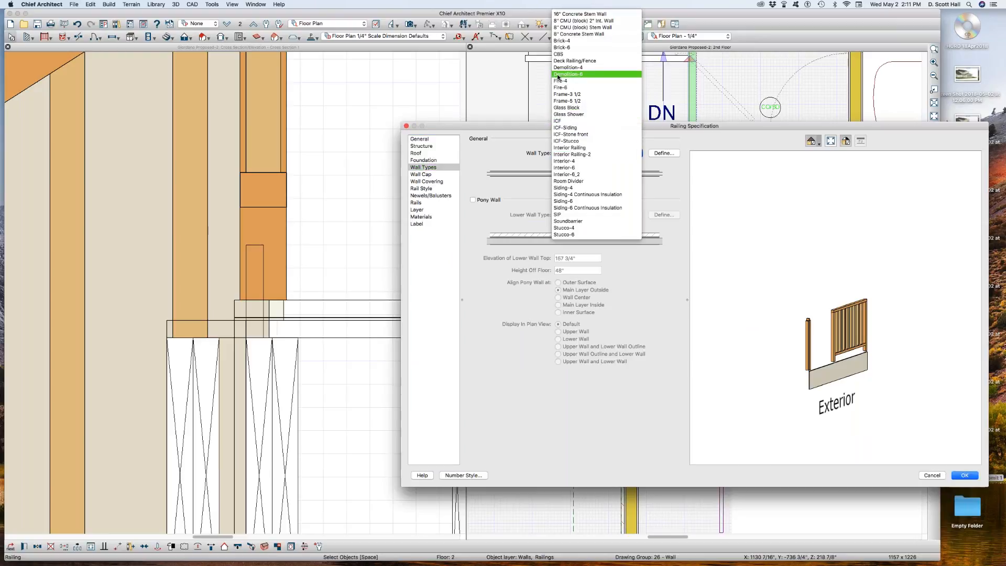
{"action": "left_click", "coordinate": [581, 161]}
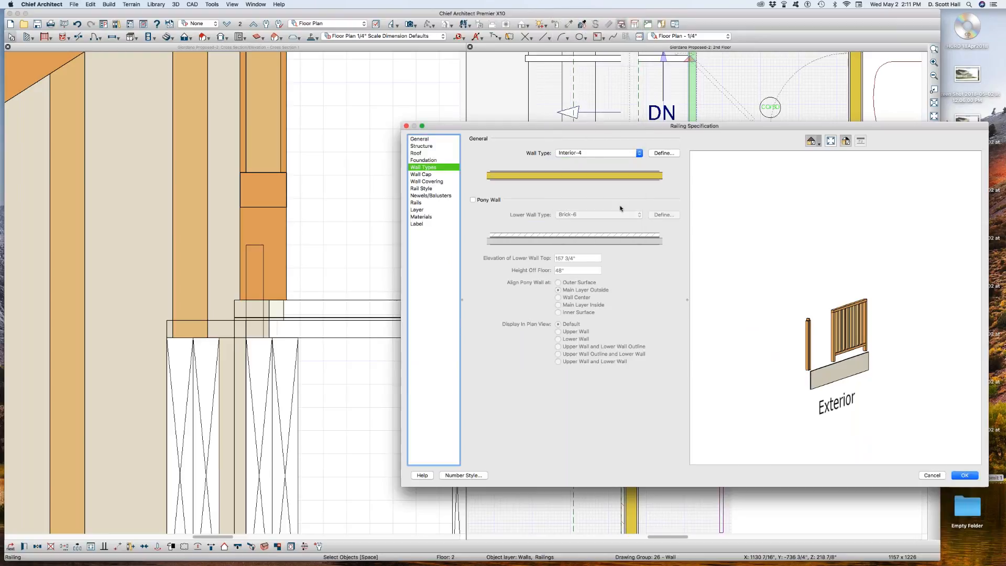
{"action": "left_click", "coordinate": [663, 153]}
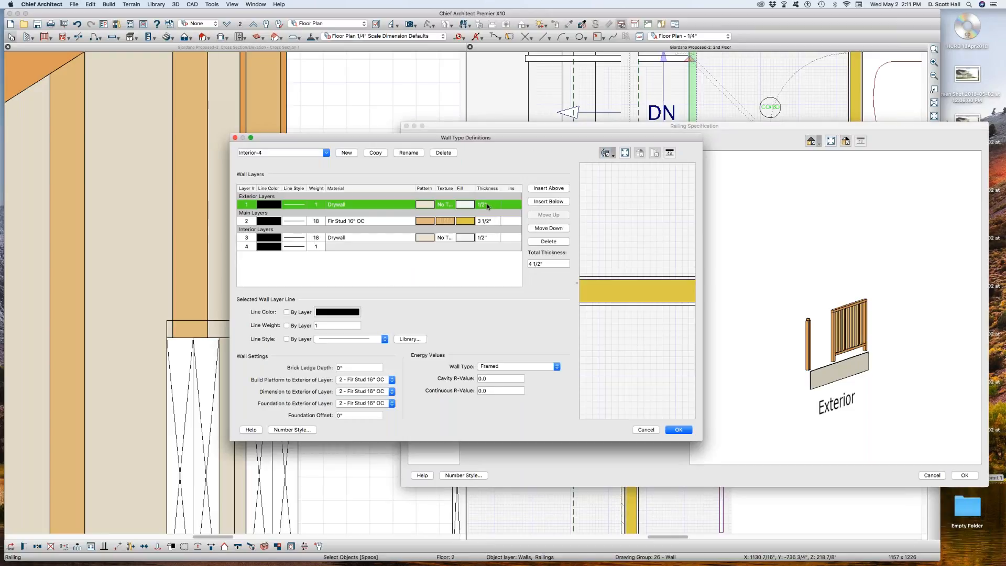
{"action": "key", "text": "Return"}
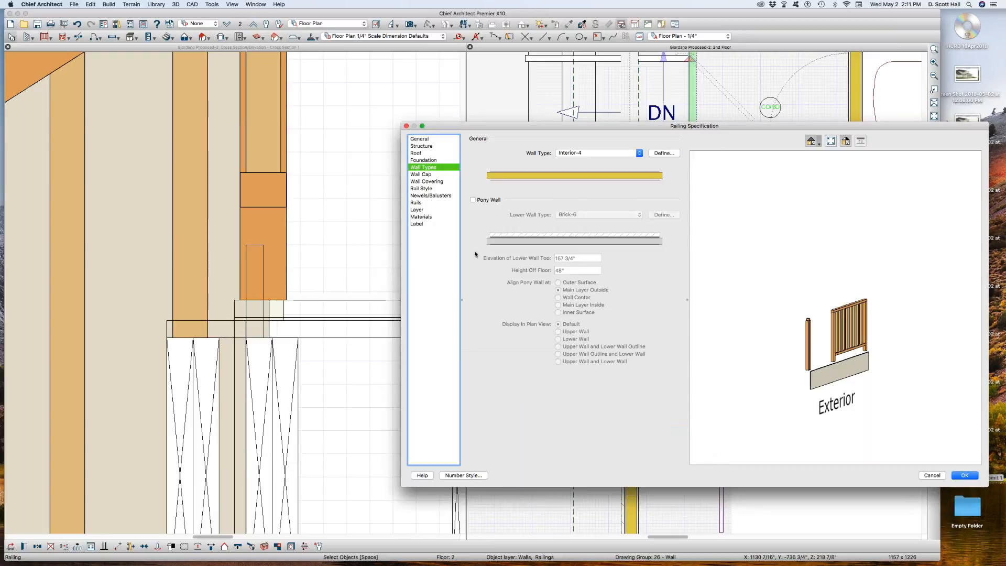
{"action": "left_click", "coordinate": [963, 475]}
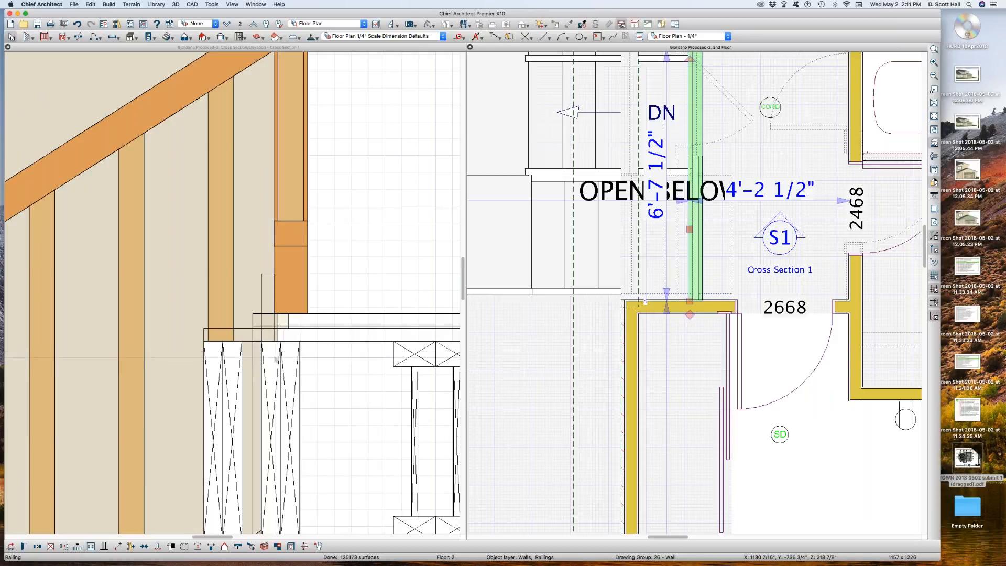
{"action": "key", "text": "Escape"}
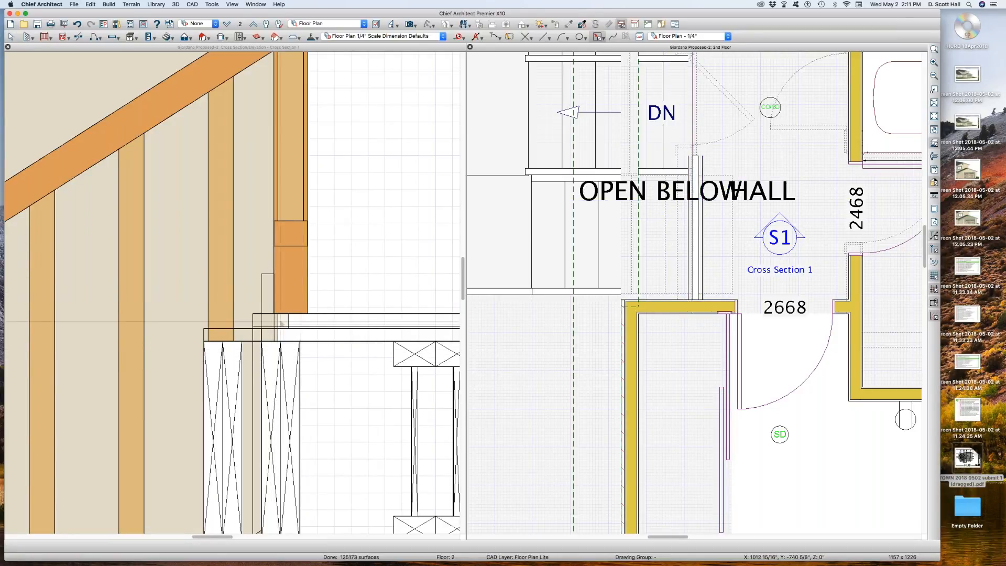
In the cross section, draw a second rectangular polyline over the railing base and floor edge and widen it to 1 3/4".
{"action": "left_click", "coordinate": [291, 270]}
{"action": "key", "text": "KP_1"}
{"action": "key", "text": "KP_1"}
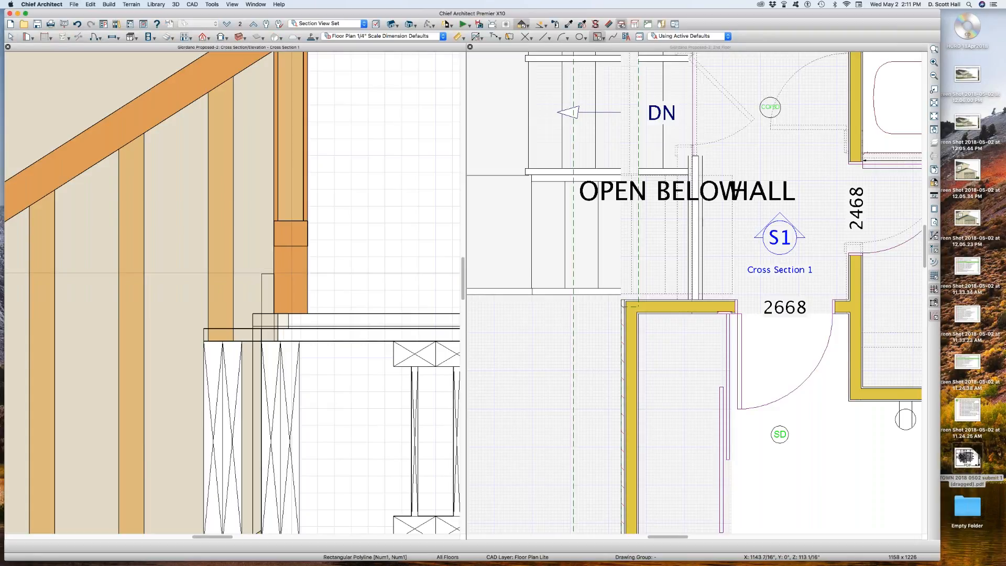
{"action": "mouse_move", "coordinate": [284, 257]}
{"action": "left_mouse_down"}
{"action": "mouse_move", "coordinate": [283, 346]}
{"action": "mouse_move", "coordinate": [254, 365]}
{"action": "mouse_move", "coordinate": [262, 362]}
{"action": "left_mouse_up"}
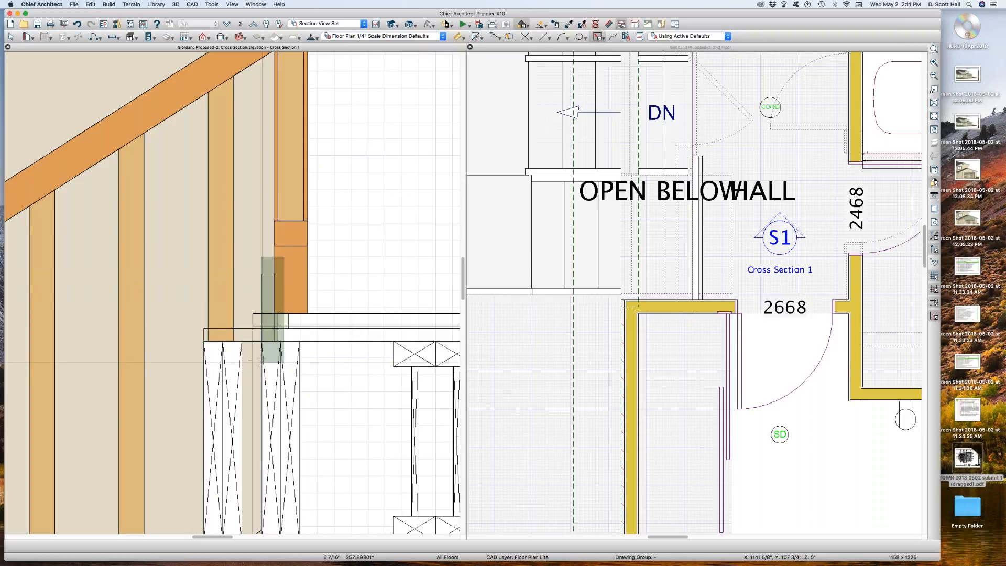
{"action": "left_click", "coordinate": [262, 297]}
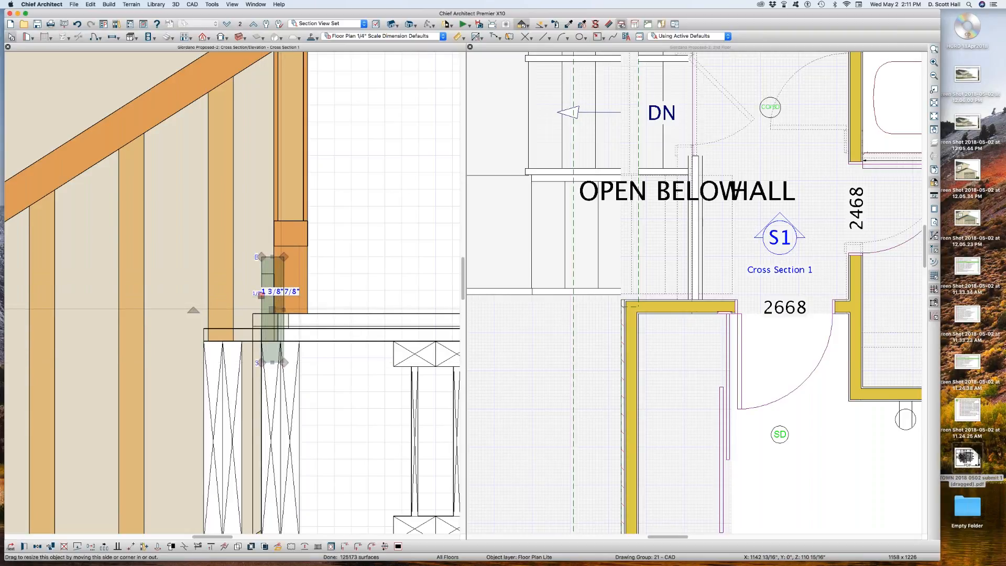
{"action": "left_click_drag", "start_coordinate": [280, 309], "coordinate": [291, 283]}
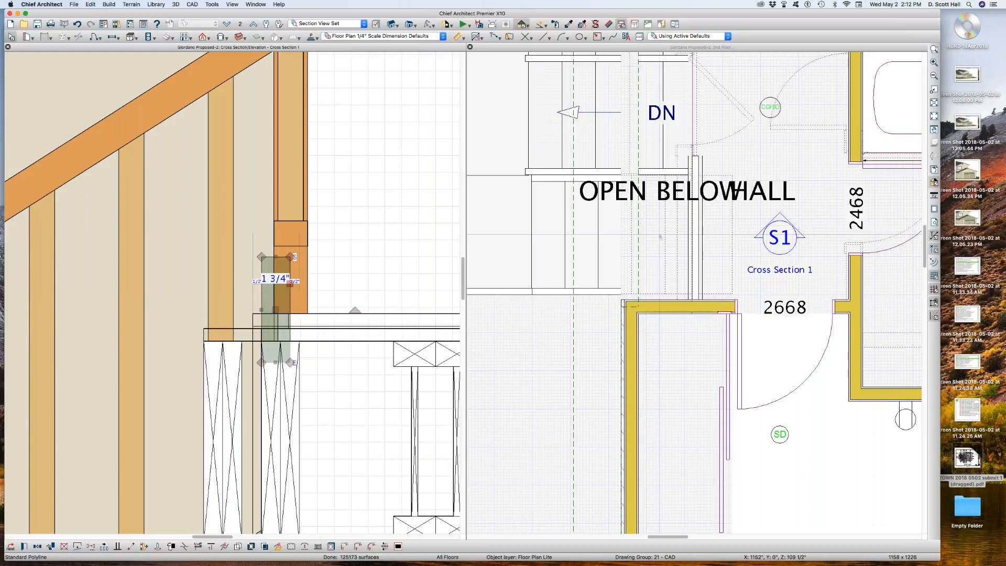
Set the thickness of the 2nd floor railing beside the stair opening to 2 1/2" and recheck it in its specification.
{"action": "key", "text": "Escape"}
{"action": "left_click", "coordinate": [693, 239]}
{"action": "double_click", "coordinate": [694, 239]}
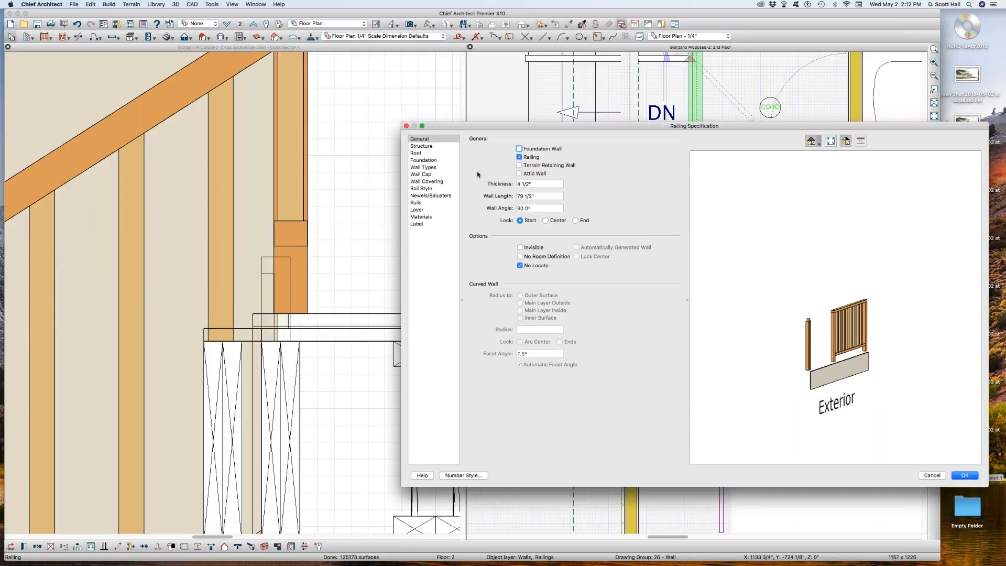
{"action": "left_click_drag", "start_coordinate": [532, 183], "coordinate": [506, 182]}
{"action": "key", "text": "Return"}
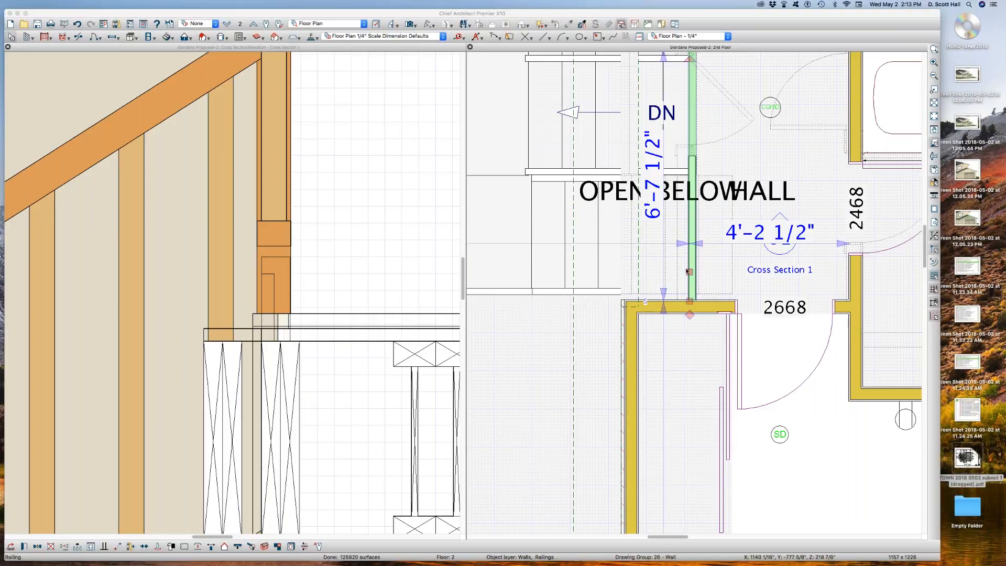
{"action": "double_click", "coordinate": [677, 306]}
{"action": "double_click", "coordinate": [530, 184]}
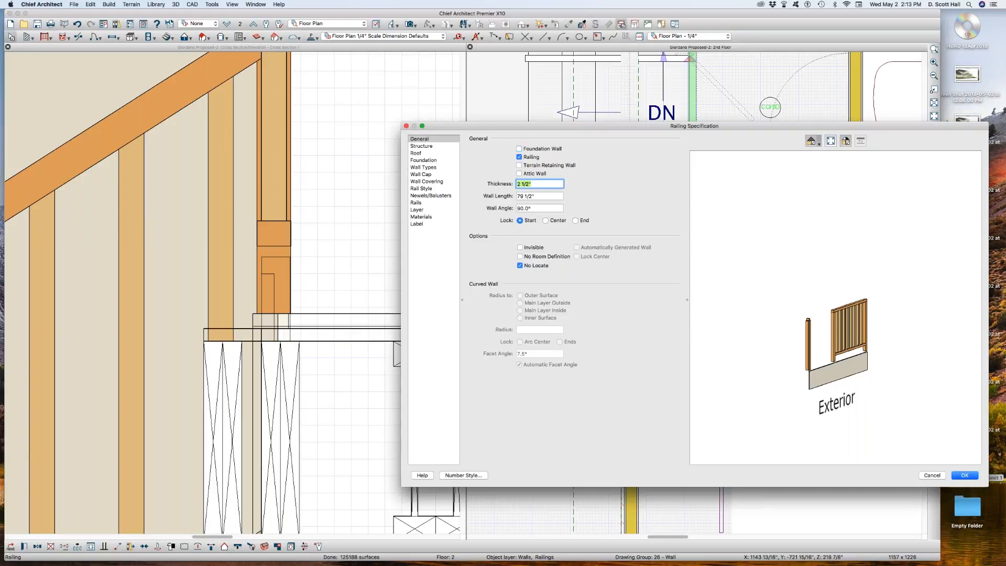
{"action": "left_click", "coordinate": [968, 476]}
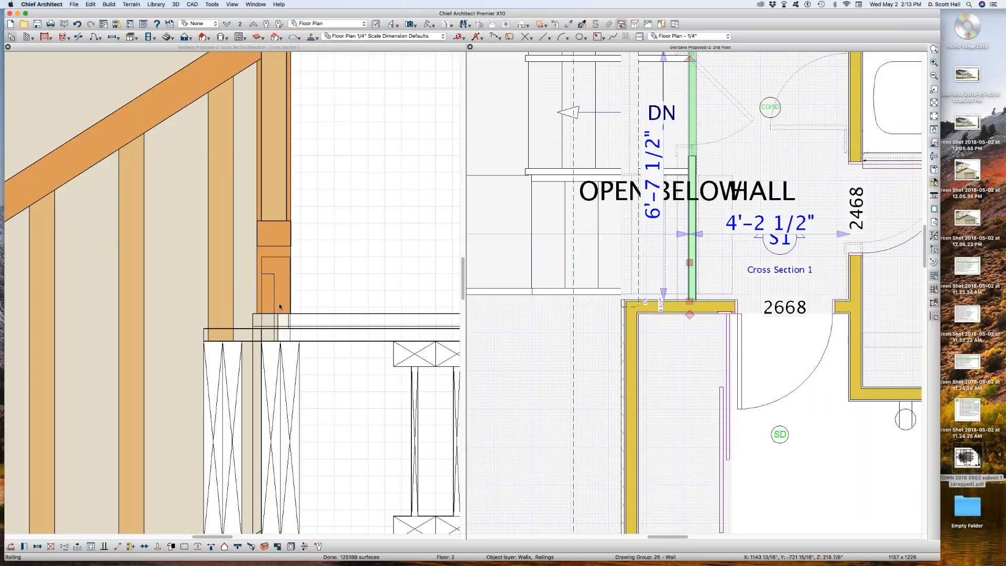
{"action": "scroll", "coordinate": [275, 298], "scroll_direction": "up", "scroll_amount": 1}
{"action": "key", "text": "super+alt+b"}
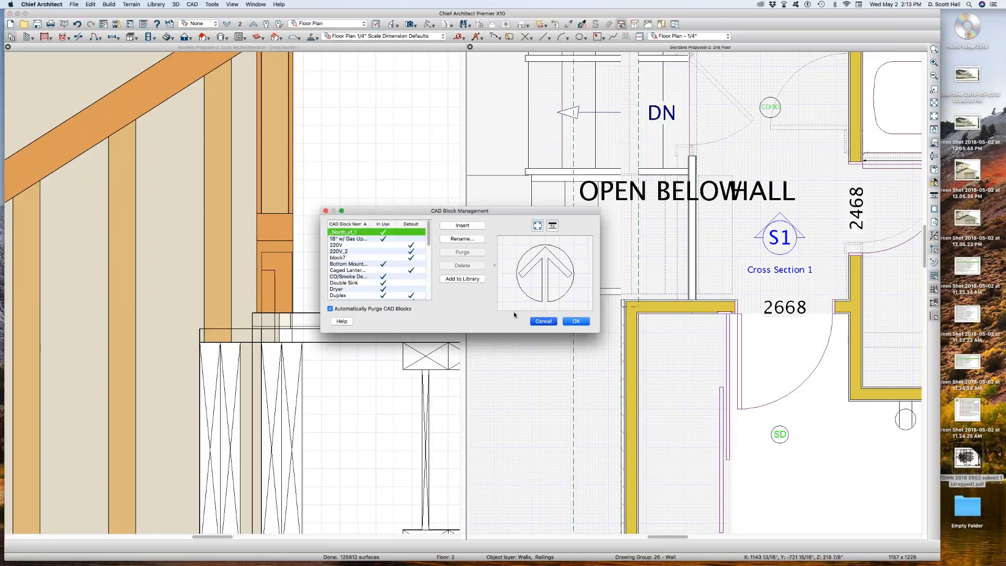
{"action": "left_click", "coordinate": [544, 320]}
Give the 3/4" wide rectangle at the railing base in the cross section a solid fill.
{"action": "left_click", "coordinate": [268, 314]}
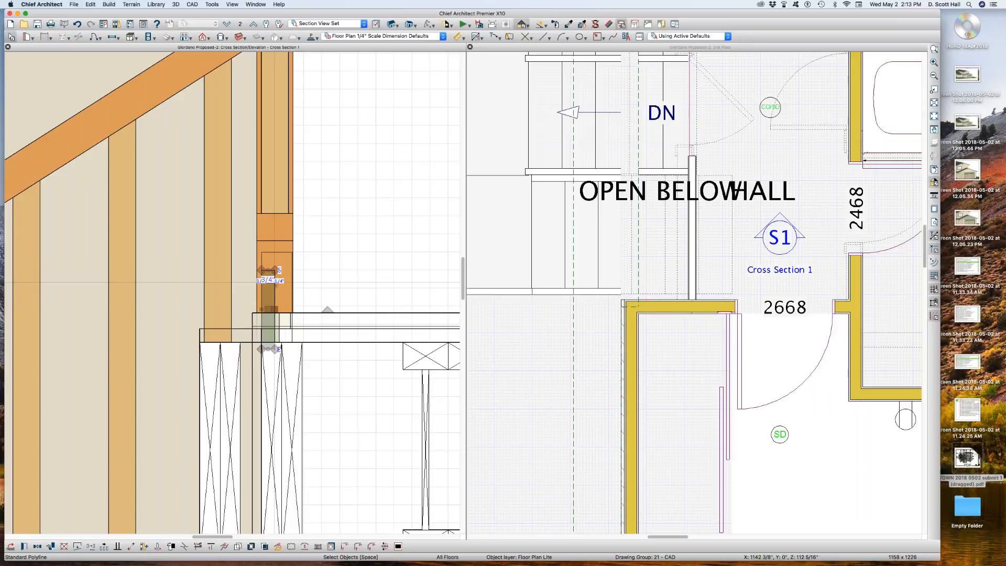
{"action": "key", "text": "super+e"}
{"action": "left_click", "coordinate": [600, 264]}
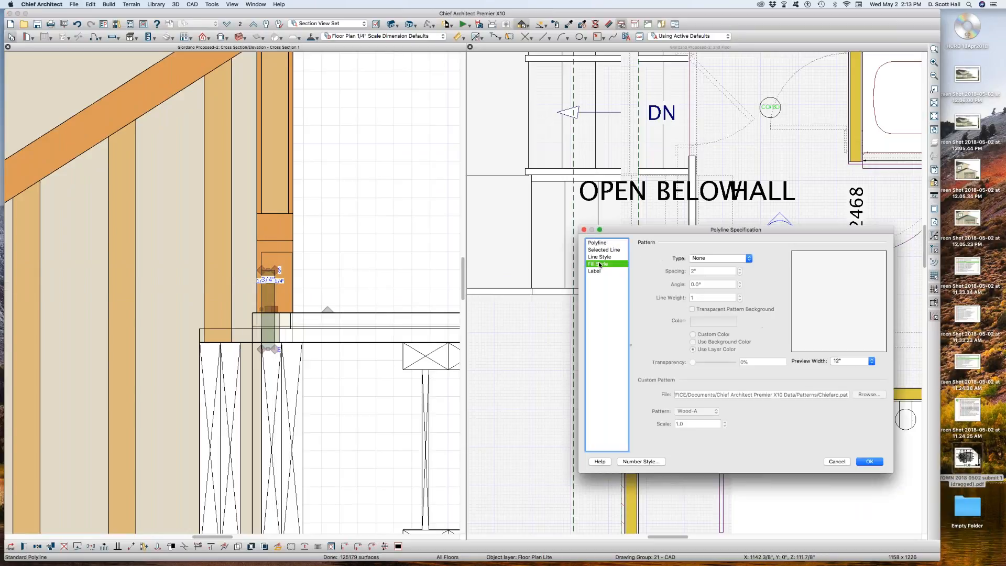
{"action": "left_click", "coordinate": [698, 258]}
{"action": "left_click", "coordinate": [699, 265]}
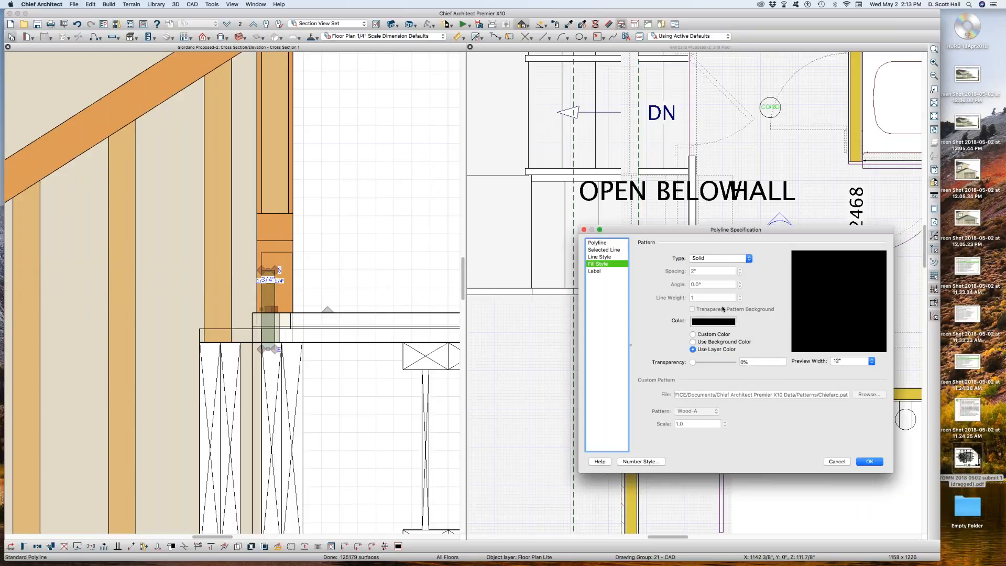
Set the narrow rectangle's fill to a custom magenta from the Apple color palette with 75% transparency.
{"action": "left_click", "coordinate": [713, 322]}
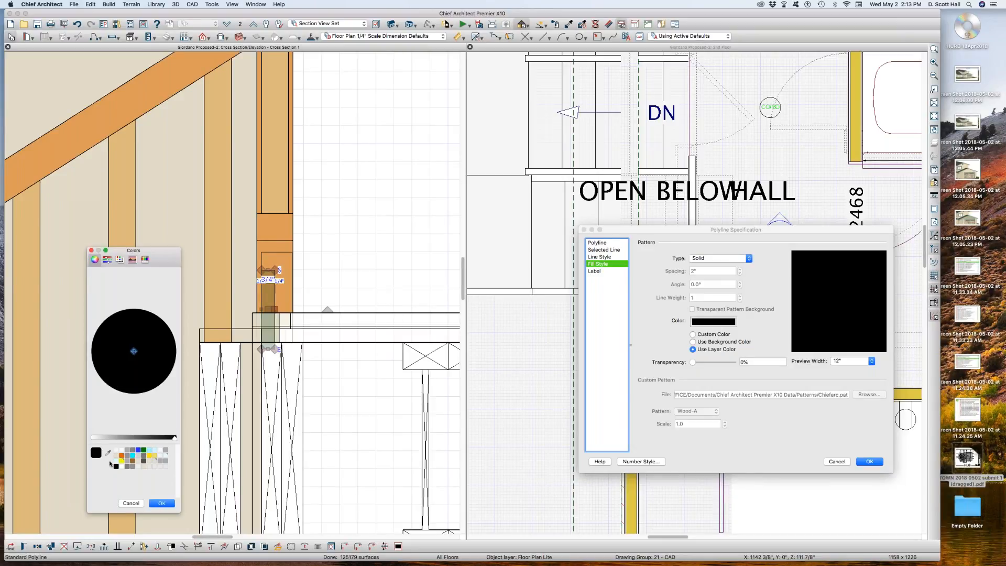
{"action": "left_click", "coordinate": [162, 503]}
{"action": "left_click", "coordinate": [725, 324]}
{"action": "left_click", "coordinate": [120, 259]}
{"action": "left_click", "coordinate": [94, 339]}
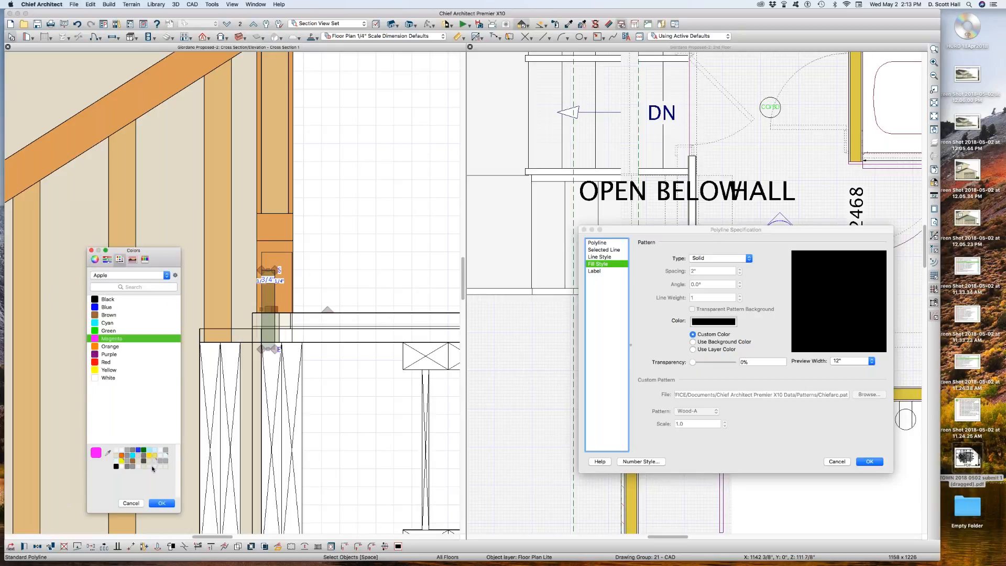
{"action": "left_click", "coordinate": [161, 503]}
{"action": "left_click", "coordinate": [748, 361]}
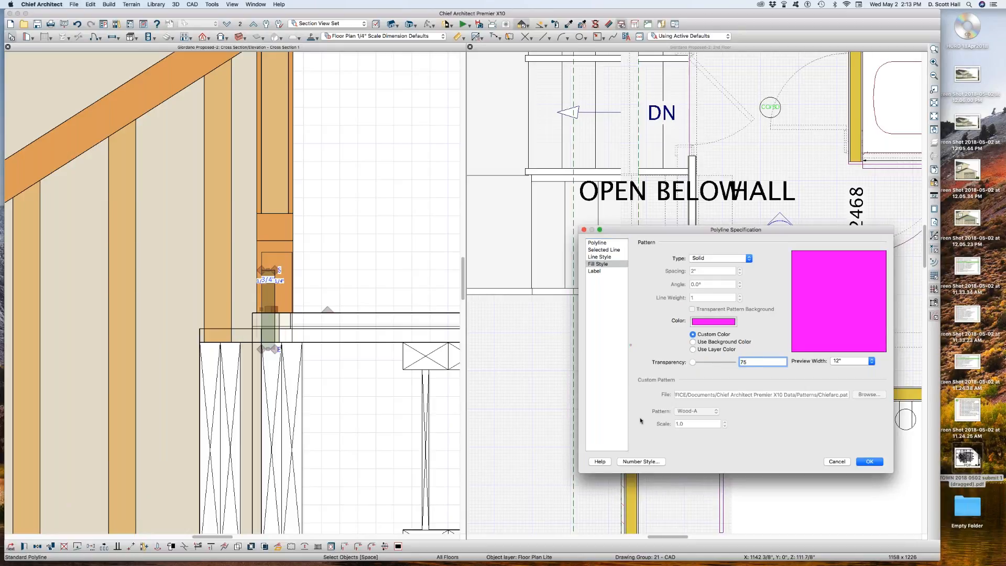
{"action": "key", "text": "Return"}
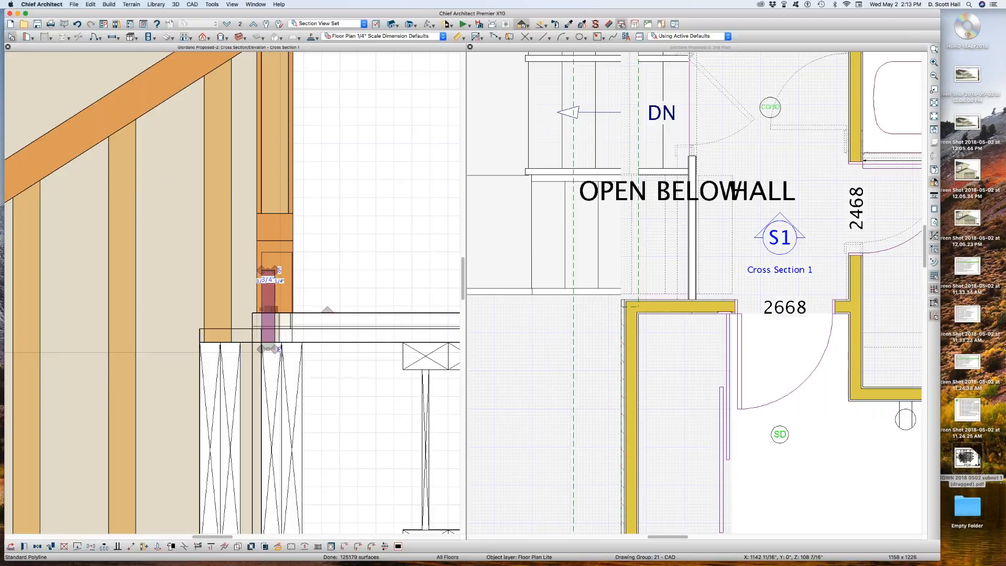
Stretch the magenta rectangle's lower edge down over the floor framing in the cross section and check its width against the railing base.
{"action": "left_click_drag", "start_coordinate": [268, 348], "coordinate": [275, 422]}
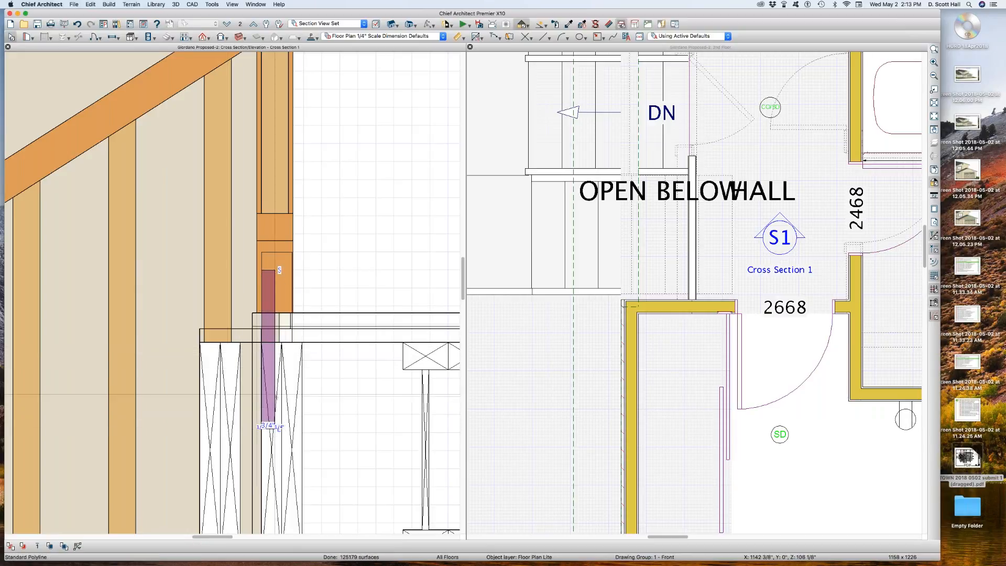
{"action": "left_click", "coordinate": [268, 341]}
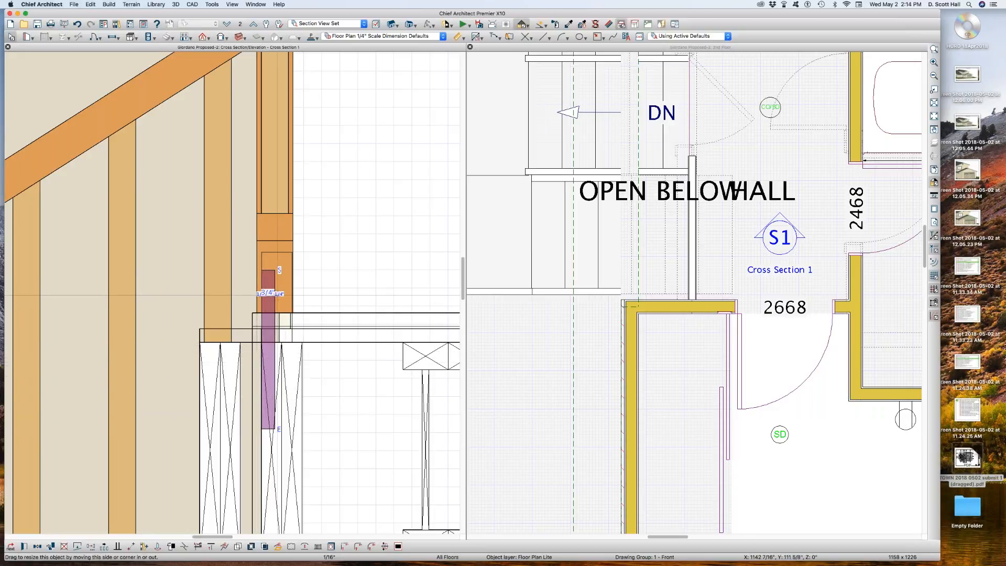
{"action": "left_click_drag", "start_coordinate": [277, 295], "coordinate": [277, 295]}
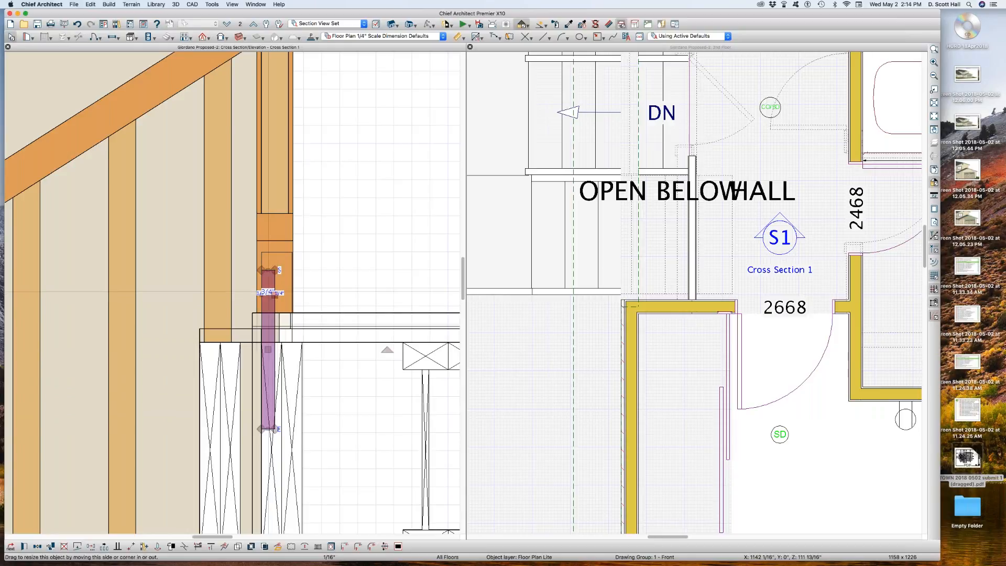
{"action": "scroll", "coordinate": [261, 291], "scroll_direction": "up", "scroll_amount": 1}
{"action": "scroll", "coordinate": [269, 291], "scroll_direction": "up", "scroll_amount": 2}
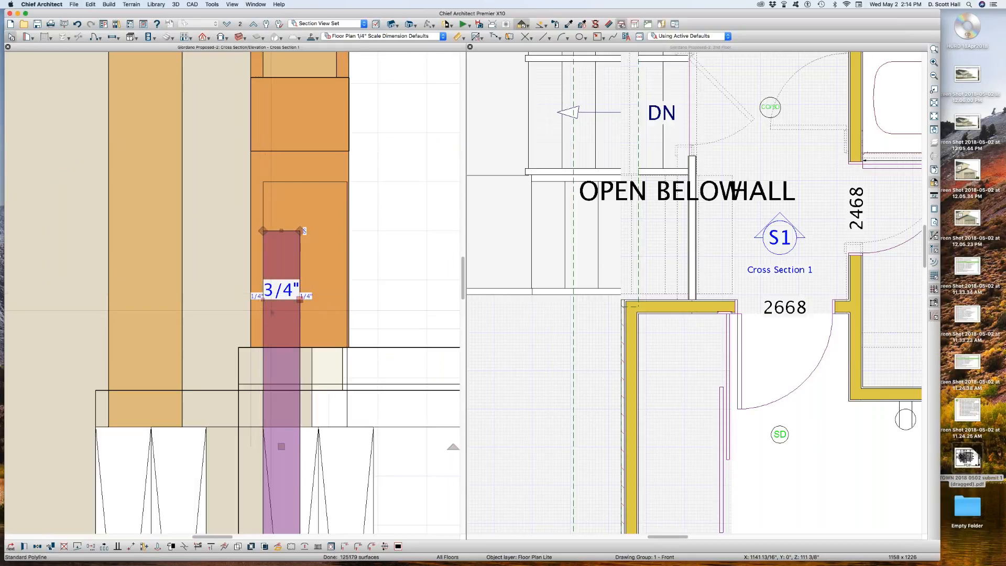
{"action": "scroll", "coordinate": [281, 290], "scroll_direction": "up", "scroll_amount": 3}
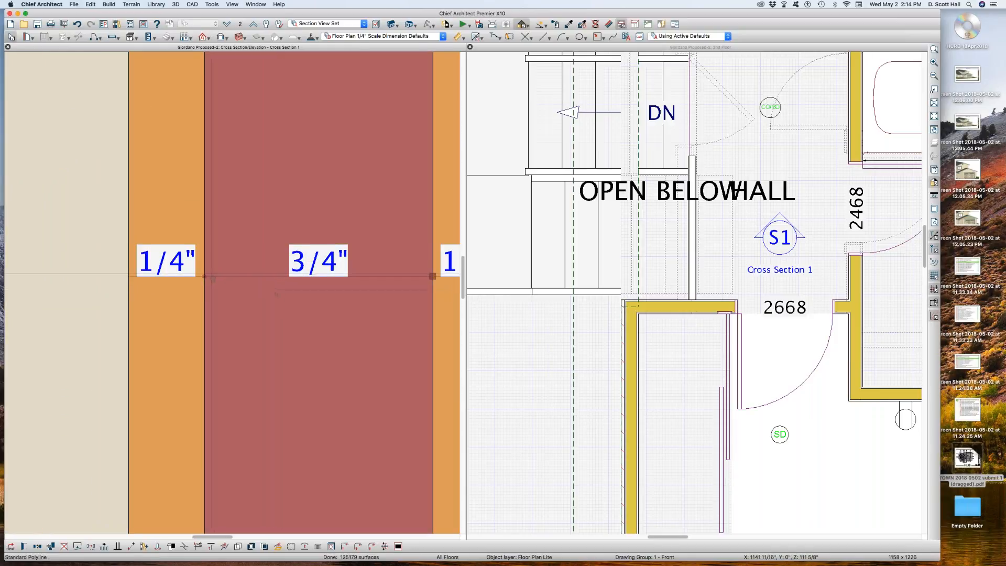
{"action": "scroll", "coordinate": [230, 273], "scroll_direction": "down", "scroll_amount": 4}
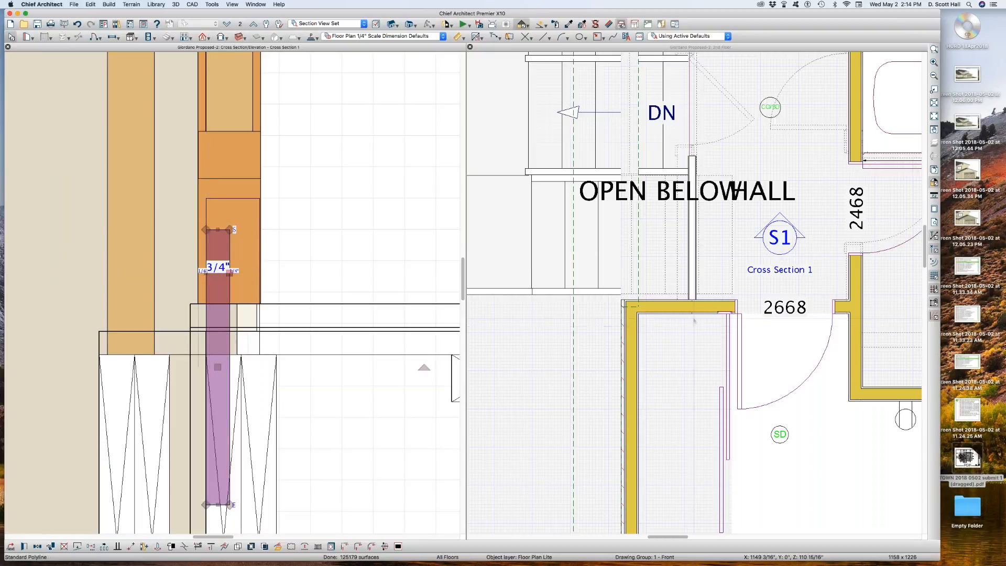
Extend the end of the bedroom wall above the stairs slightly past the railing in the 2nd floor plan.
{"action": "left_click", "coordinate": [691, 250]}
{"action": "left_click", "coordinate": [691, 250]}
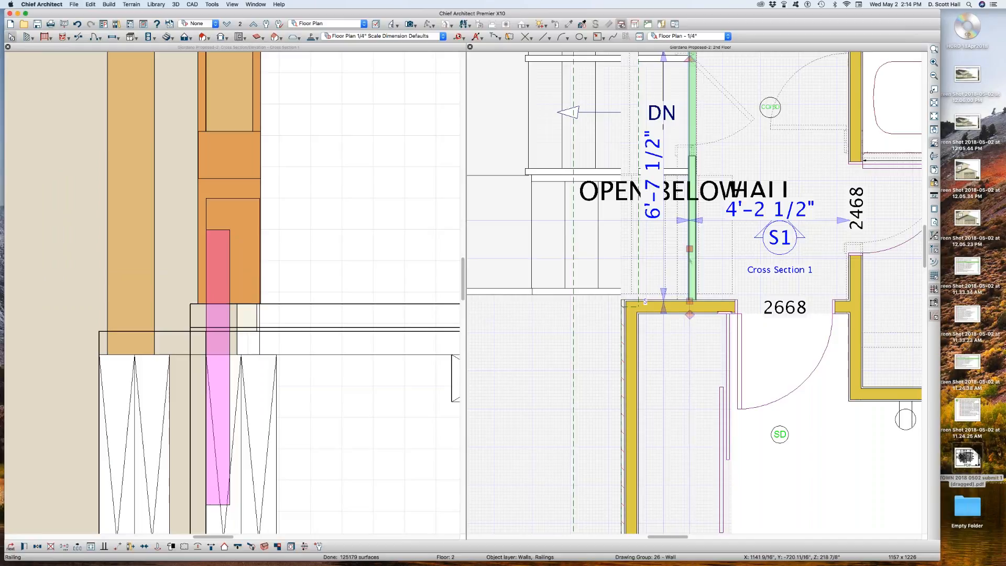
{"action": "scroll", "coordinate": [687, 256], "scroll_direction": "down", "scroll_amount": 3}
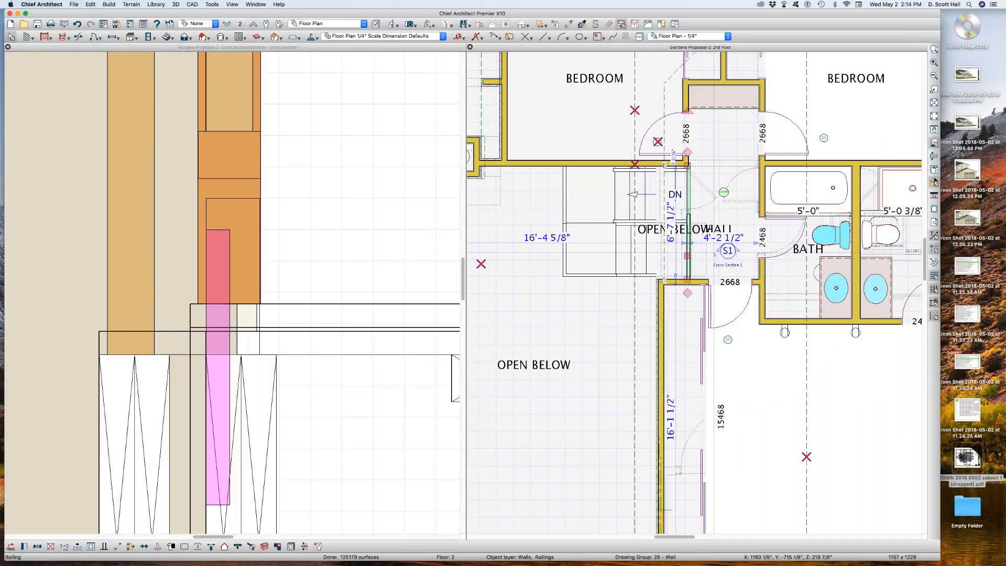
{"action": "scroll", "coordinate": [683, 168], "scroll_direction": "up", "scroll_amount": 1}
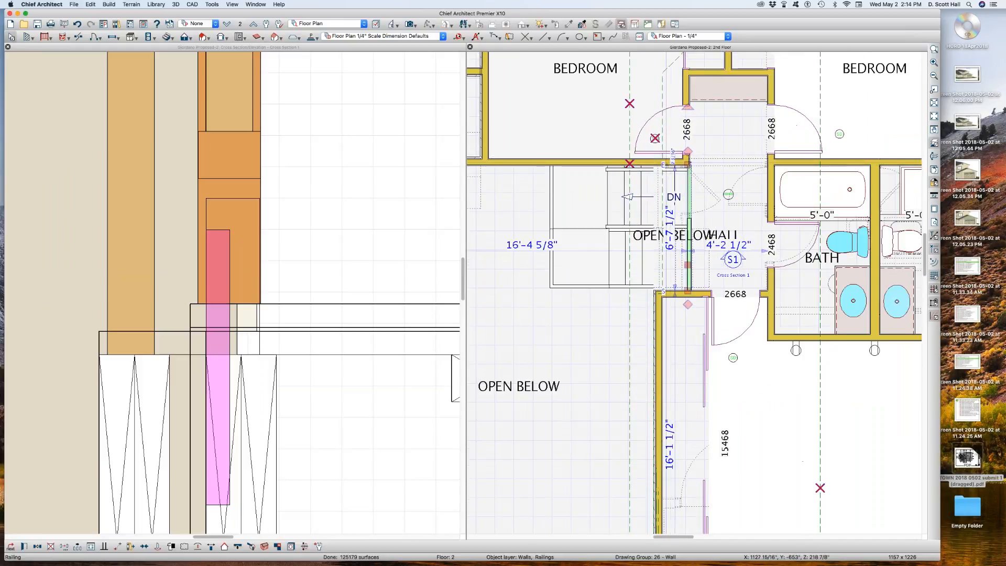
{"action": "left_click", "coordinate": [683, 163]}
{"action": "left_click_drag", "start_coordinate": [696, 161], "coordinate": [701, 161]}
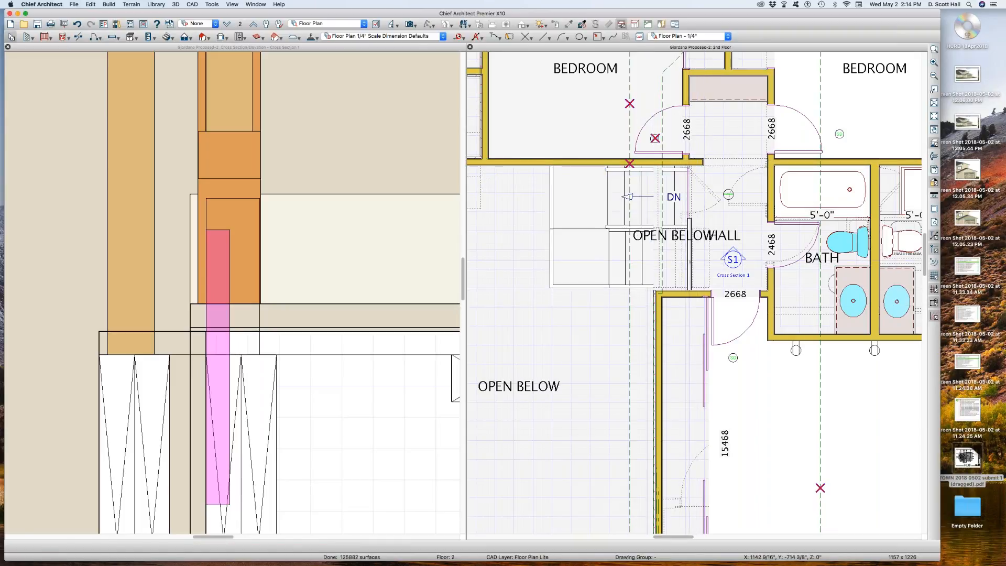
Set the thickness of the 2nd floor railing beside the stair opening to 6".
{"action": "left_click", "coordinate": [687, 260]}
{"action": "scroll", "coordinate": [682, 277], "scroll_direction": "down", "scroll_amount": 3}
{"action": "double_click", "coordinate": [683, 277]}
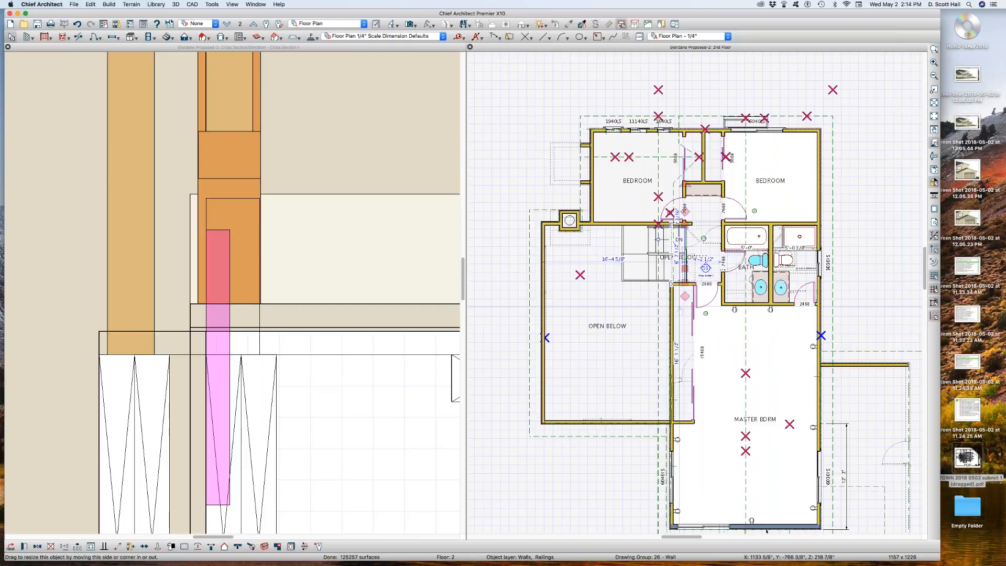
{"action": "type", "text": "6"}
{"action": "key", "text": "Return"}
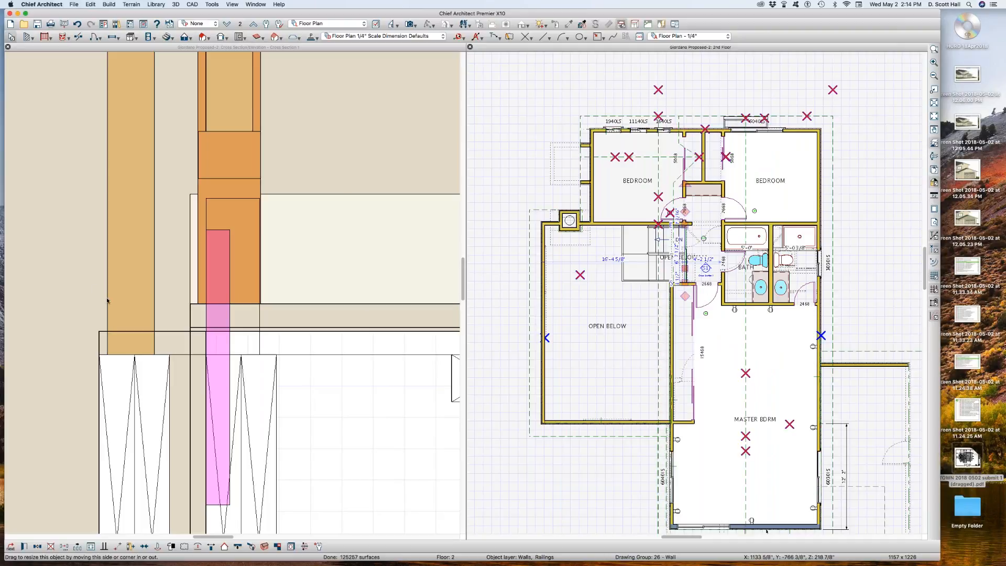
Widen the magenta rectangle in the cross section to 3", moving both of its long sides outward around the railing base.
{"action": "scroll", "coordinate": [151, 252], "scroll_direction": "down", "scroll_amount": 3}
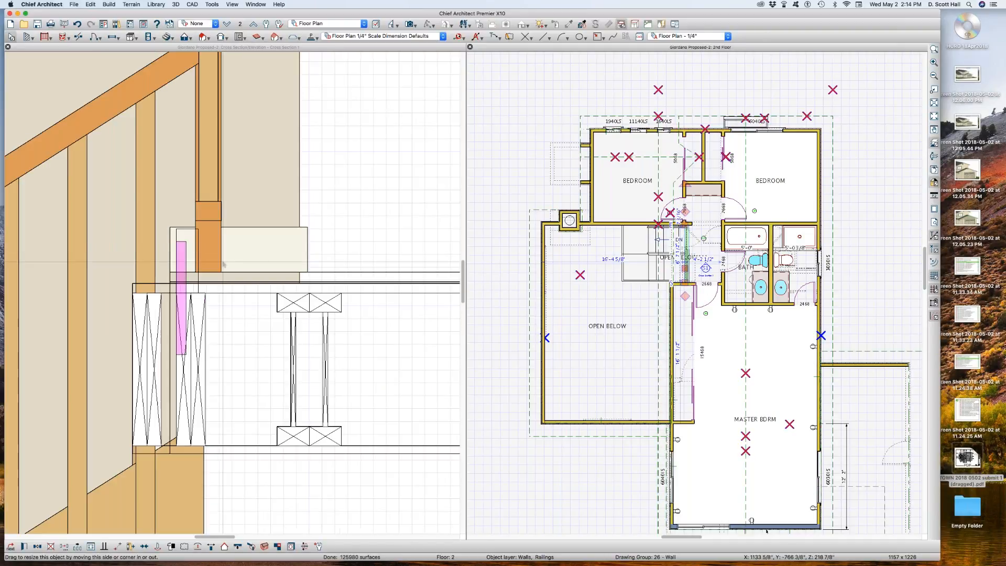
{"action": "left_click", "coordinate": [184, 297]}
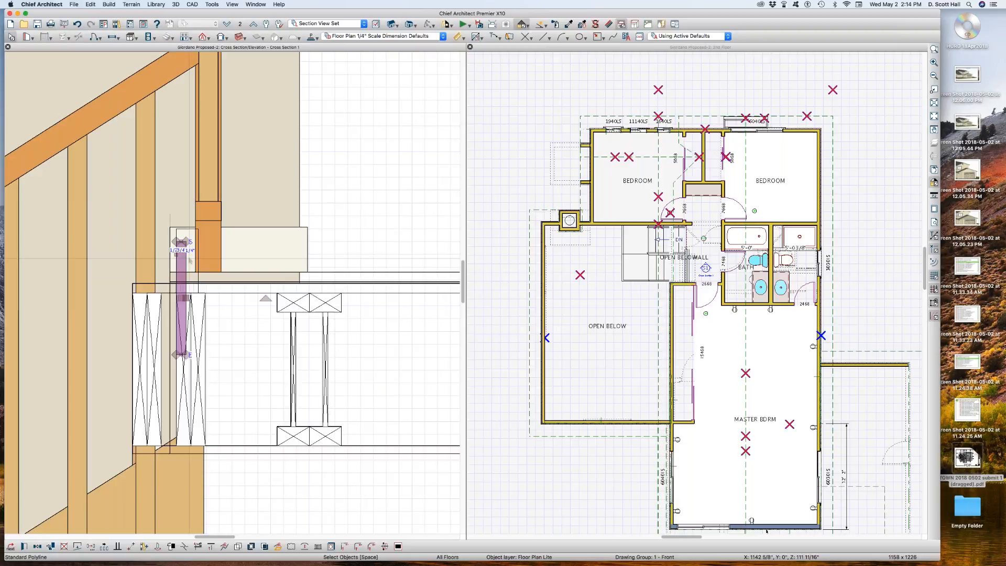
{"action": "left_click_drag", "start_coordinate": [186, 303], "coordinate": [209, 311]}
{"action": "scroll", "coordinate": [209, 311], "scroll_direction": "up", "scroll_amount": 3}
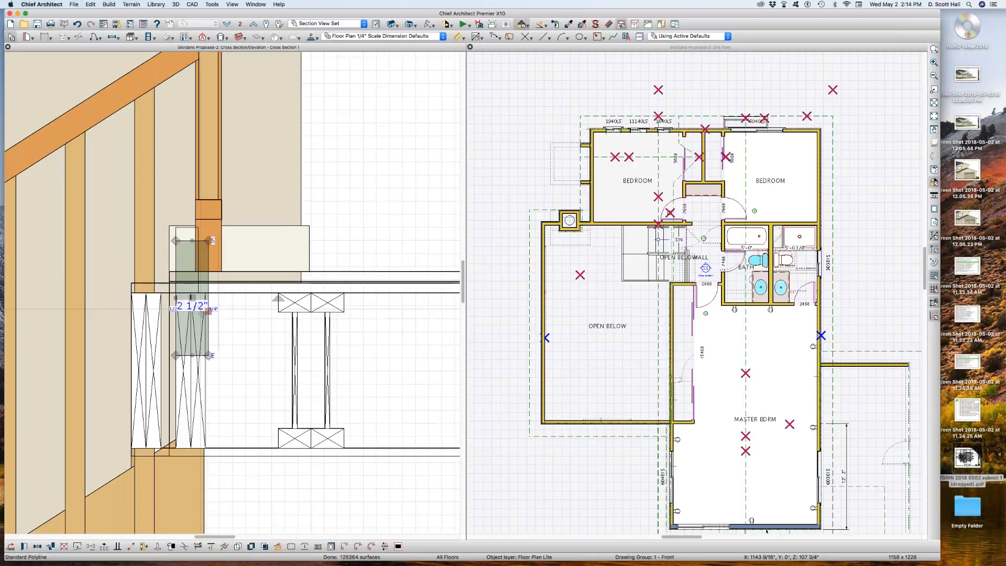
{"action": "left_click_drag", "start_coordinate": [173, 299], "coordinate": [166, 299]}
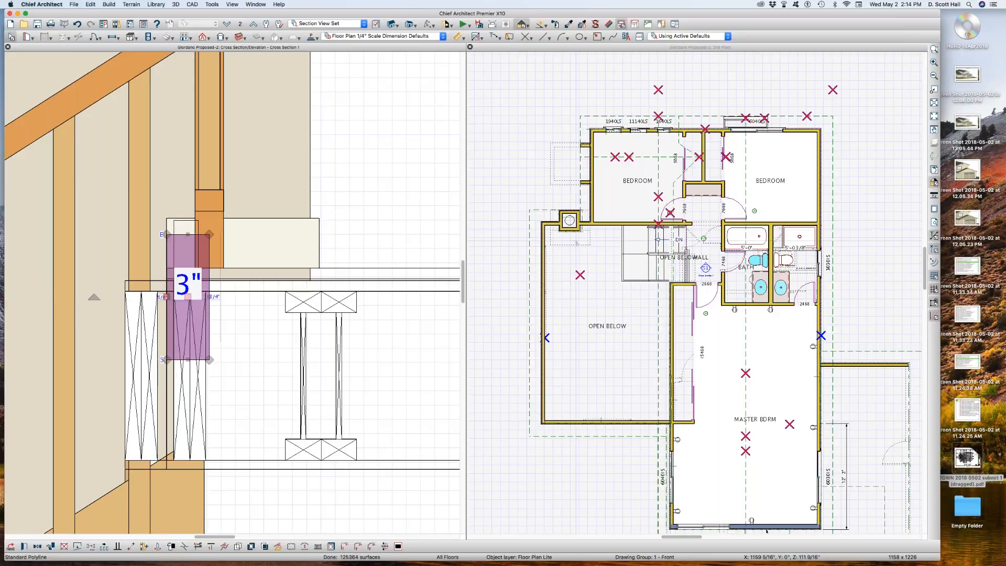
{"action": "scroll", "coordinate": [710, 259], "scroll_direction": "up", "scroll_amount": 2}
{"action": "key", "text": "Escape"}
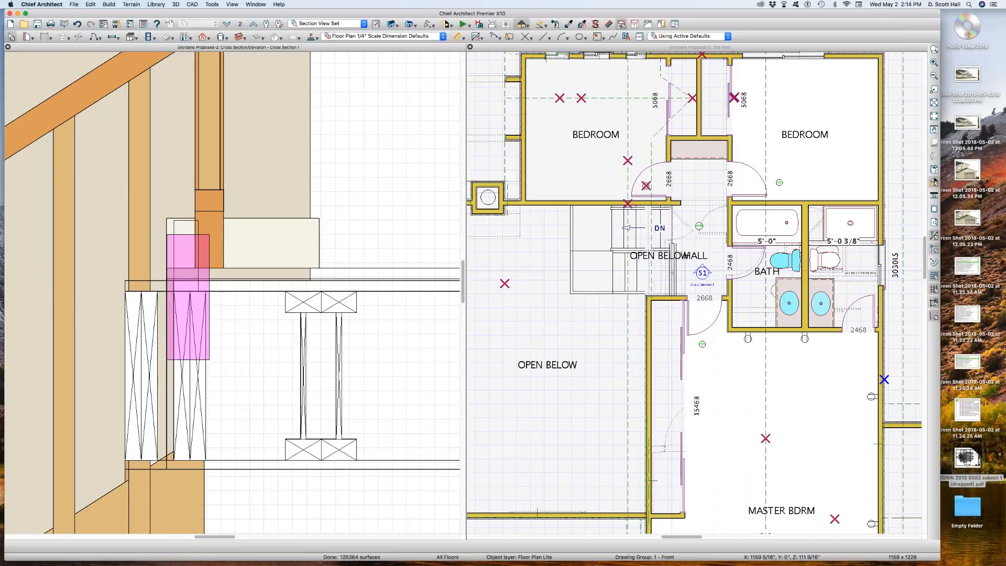
Check the stair opening railing's thickness in its specification and compare it with the magenta rectangle's width in the section.
{"action": "left_click", "coordinate": [671, 275]}
{"action": "scroll", "coordinate": [671, 274], "scroll_direction": "up", "scroll_amount": 4}
{"action": "scroll", "coordinate": [674, 265], "scroll_direction": "up", "scroll_amount": 1}
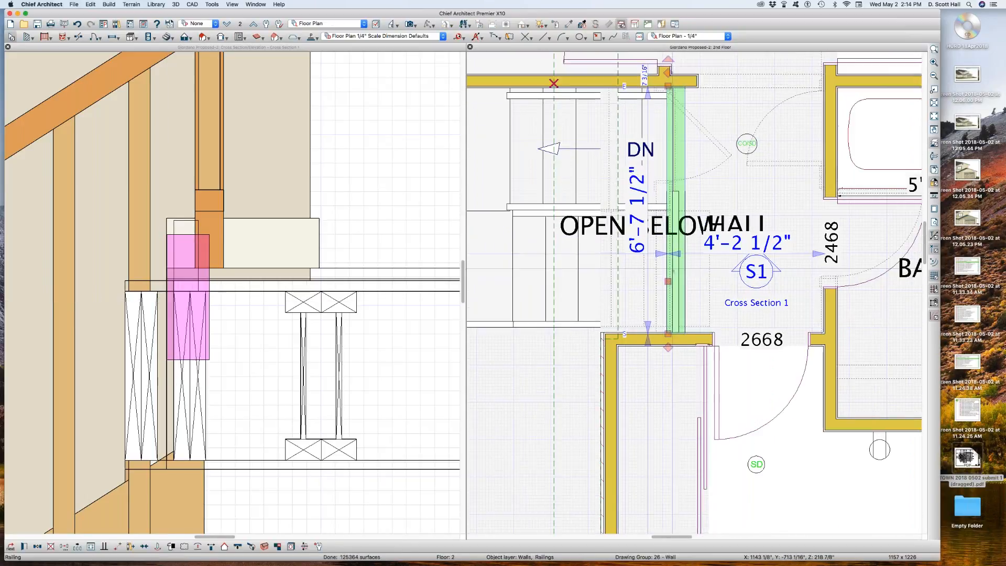
{"action": "double_click", "coordinate": [668, 266]}
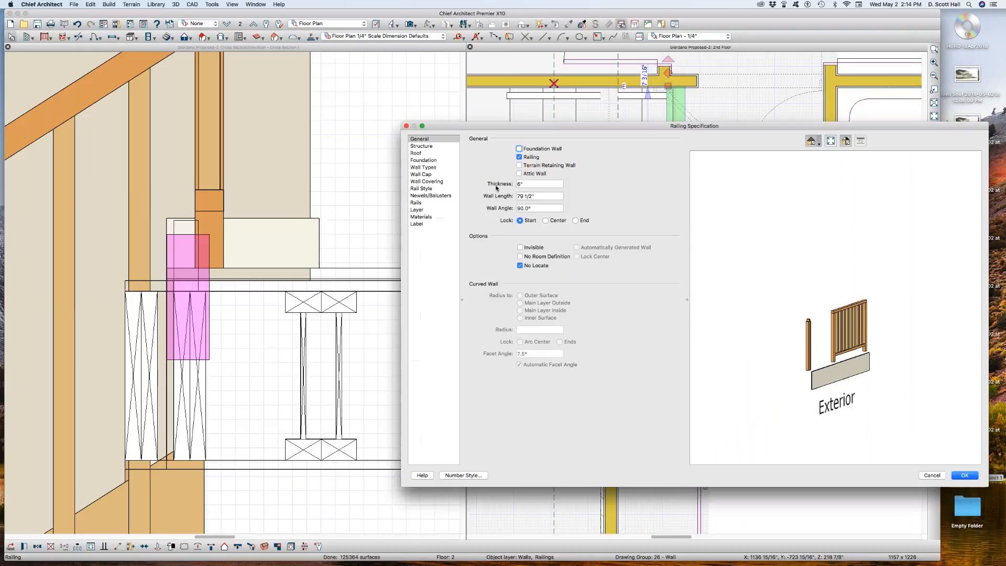
{"action": "left_click", "coordinate": [527, 187]}
{"action": "left_click", "coordinate": [963, 475]}
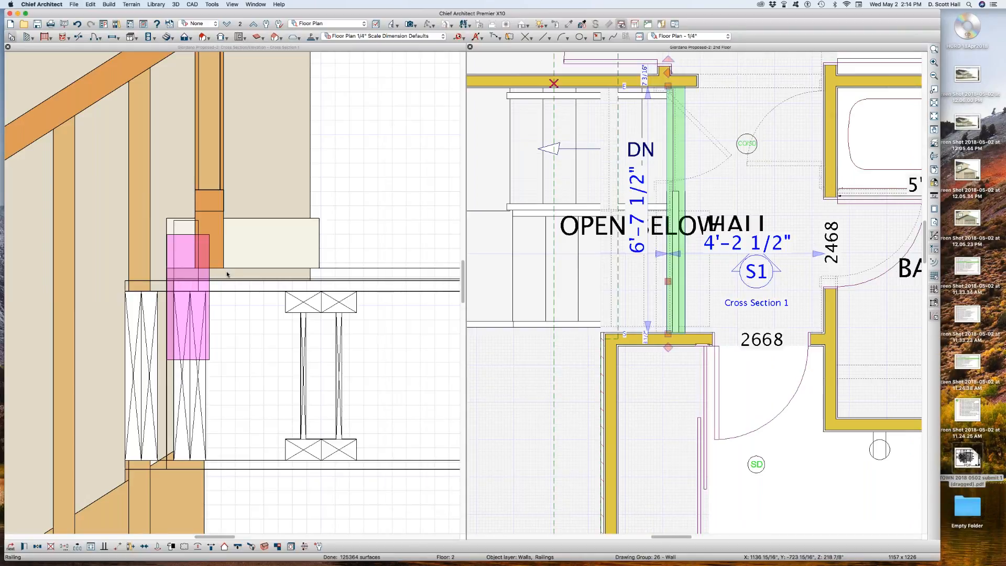
{"action": "left_click", "coordinate": [208, 249]}
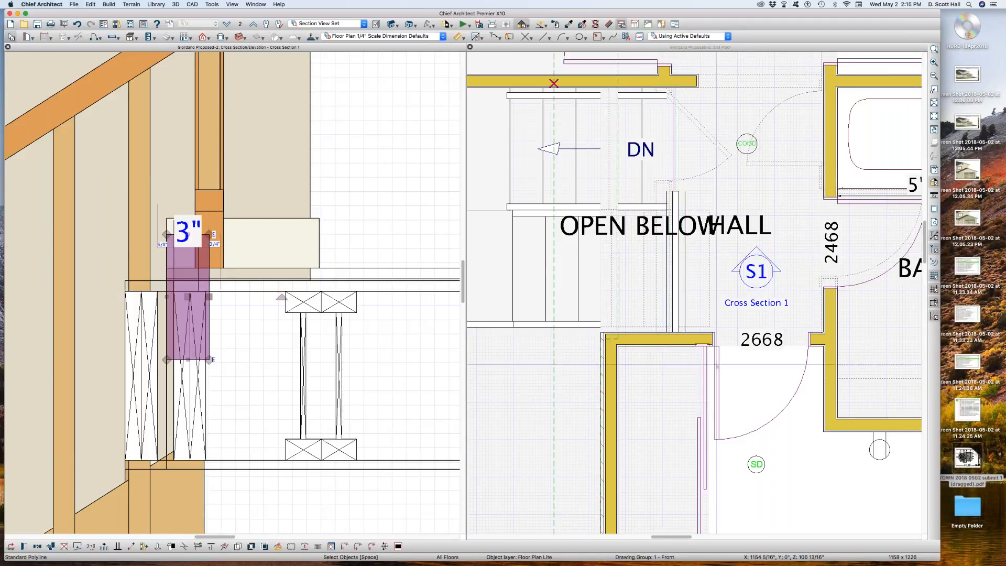
{"action": "key", "text": "Escape"}
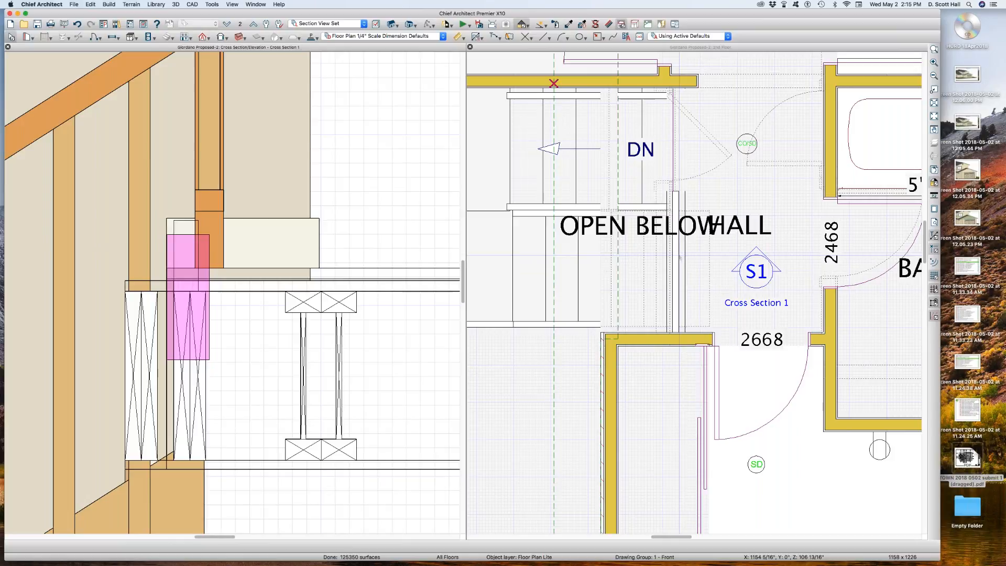
Set the thickness of the railing beside the stair opening to 12".
{"action": "left_click", "coordinate": [677, 256]}
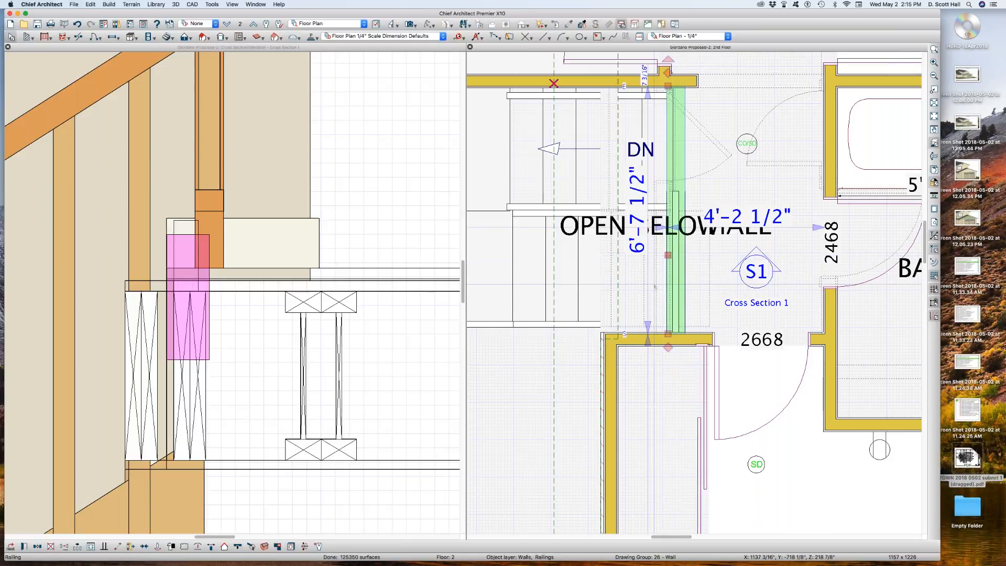
{"action": "double_click", "coordinate": [675, 257]}
{"action": "left_click", "coordinate": [537, 183]}
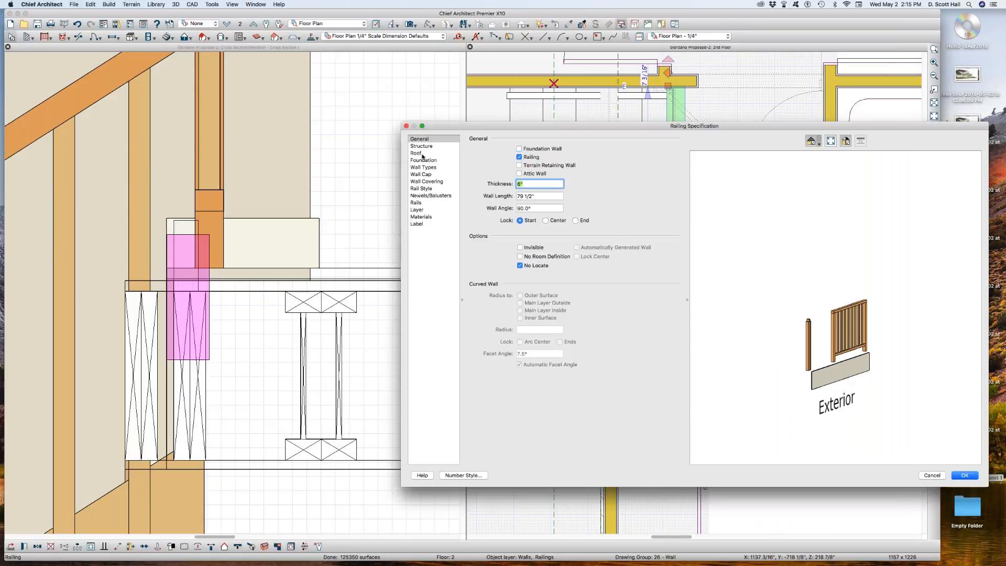
{"action": "type", "text": "1"}
{"action": "key", "text": "Return"}
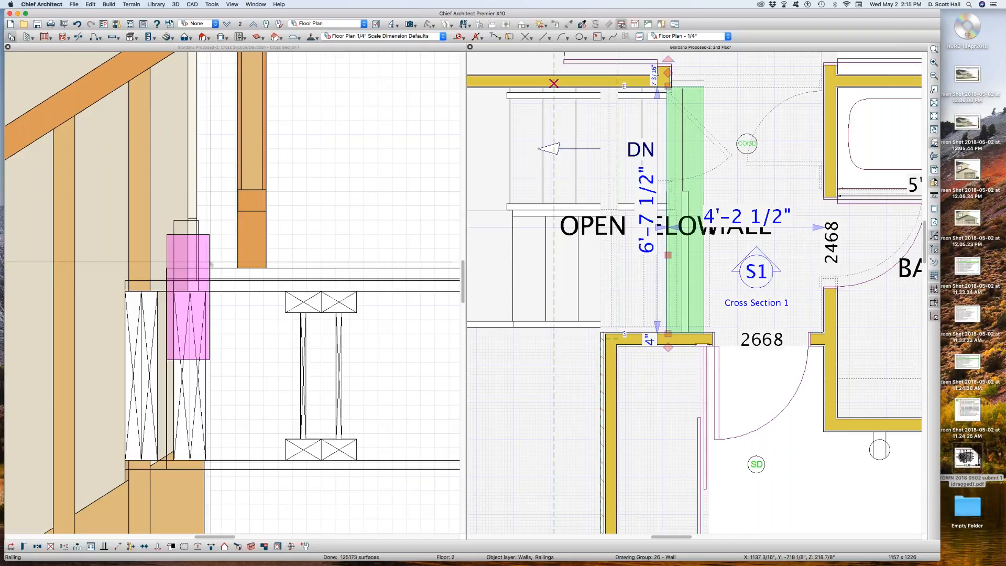
Widen the magenta rectangle in the cross section to 5 15/16" so it reaches the shifted railing's centre.
{"action": "left_click", "coordinate": [212, 302]}
{"action": "left_click", "coordinate": [210, 303]}
{"action": "left_click_drag", "start_coordinate": [209, 296], "coordinate": [251, 288]}
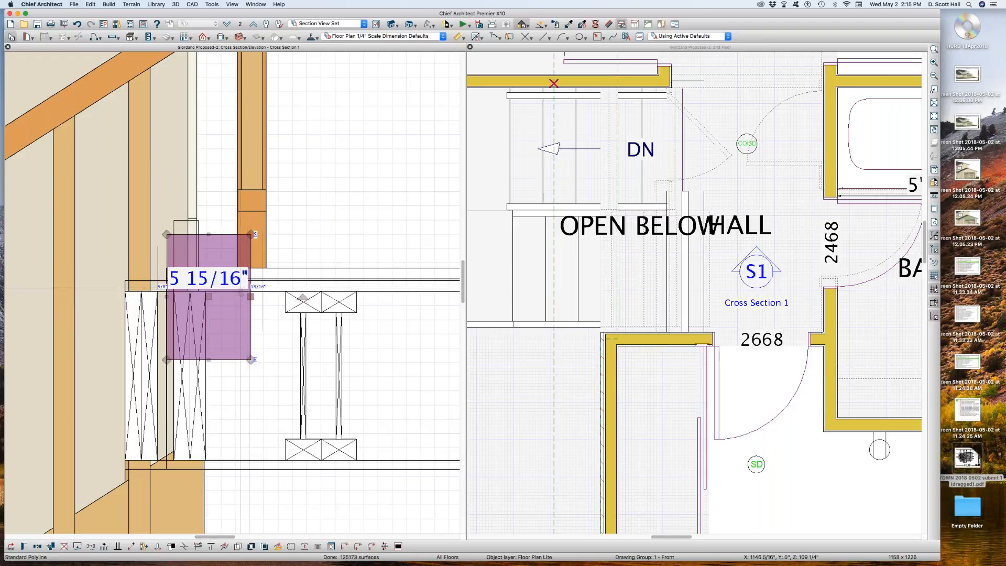
{"action": "scroll", "coordinate": [240, 286], "scroll_direction": "down", "scroll_amount": 1}
{"action": "scroll", "coordinate": [240, 287], "scroll_direction": "down", "scroll_amount": 3}
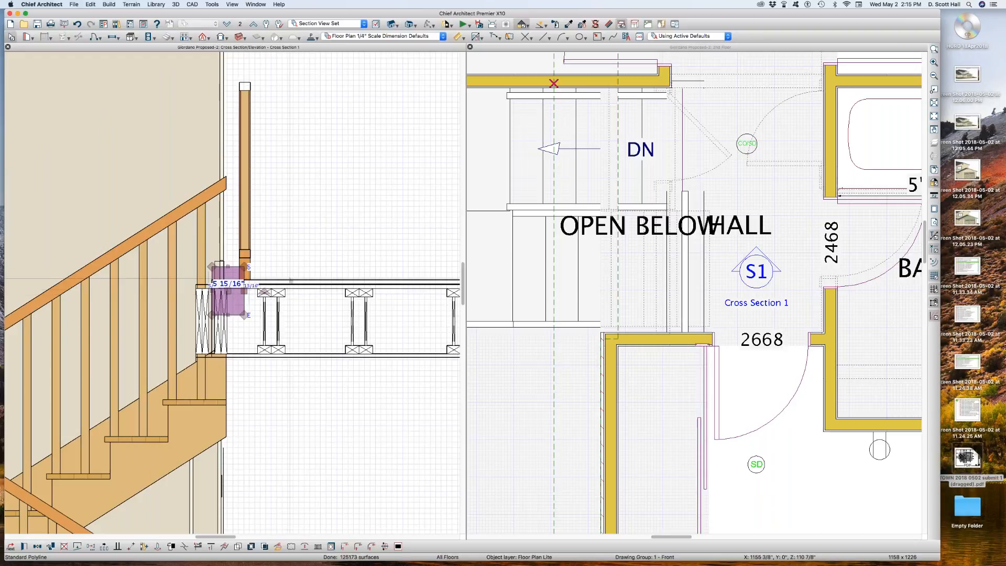
Try to move the railing toward the hall and extend the end of the bedroom wall above the stairs across it.
{"action": "left_click_drag", "start_coordinate": [662, 268], "coordinate": [689, 278]}
{"action": "left_click", "coordinate": [689, 277]}
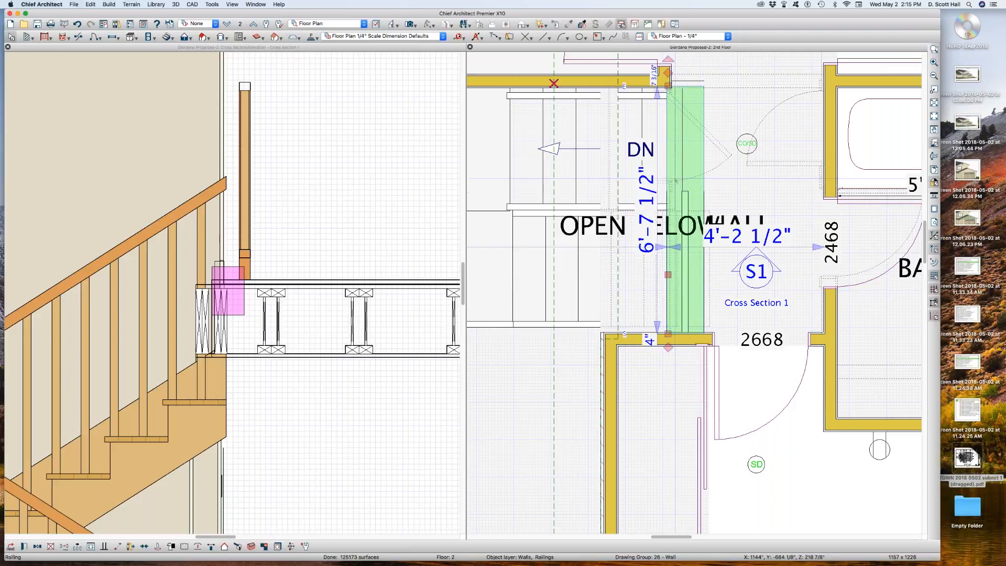
{"action": "left_click", "coordinate": [688, 279]}
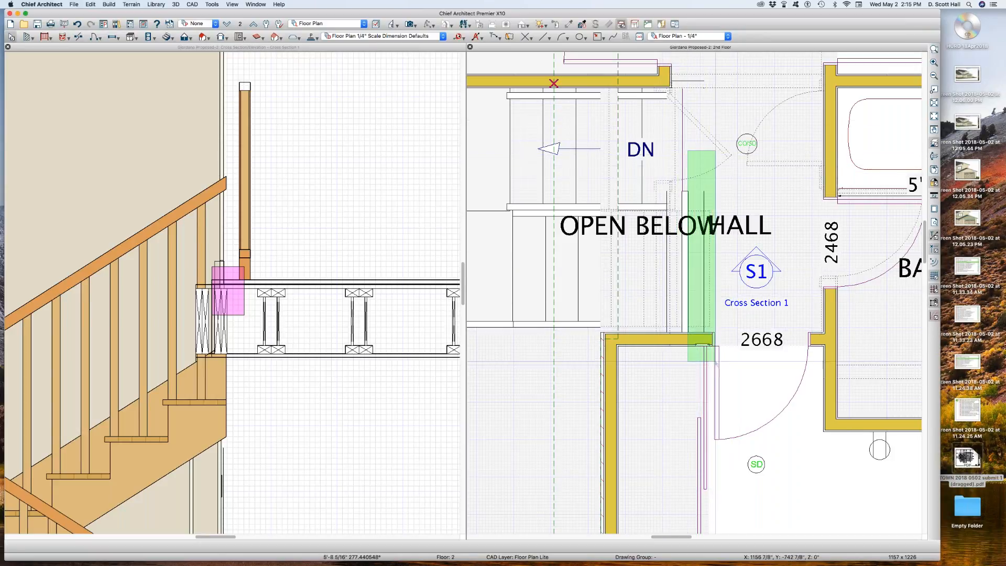
{"action": "left_click", "coordinate": [634, 80]}
{"action": "left_click_drag", "start_coordinate": [670, 80], "coordinate": [710, 81]}
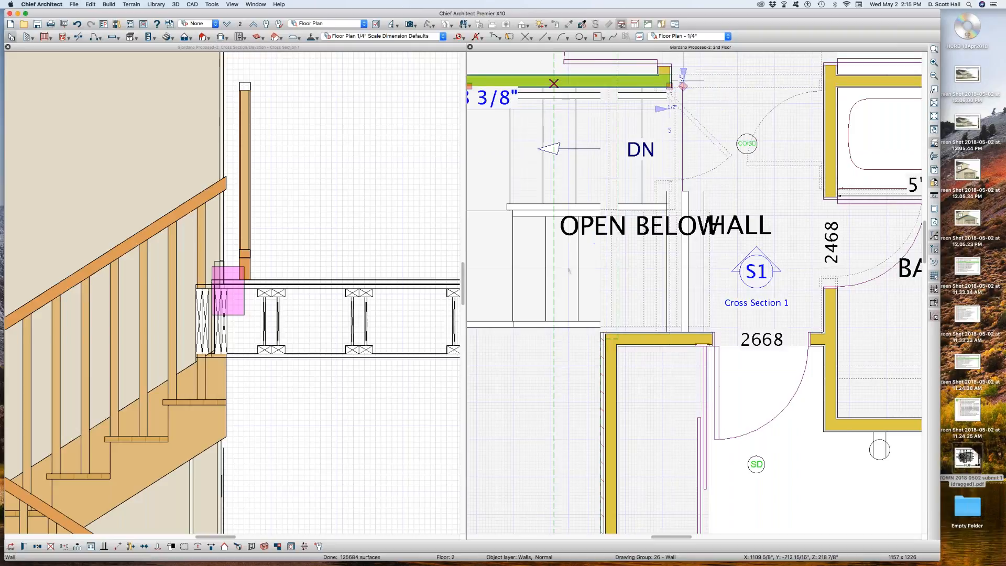
Review the wall cap, wall type, rail style and baluster settings of the stair opening railing, and set its top rail width to 4".
{"action": "left_click", "coordinate": [682, 274]}
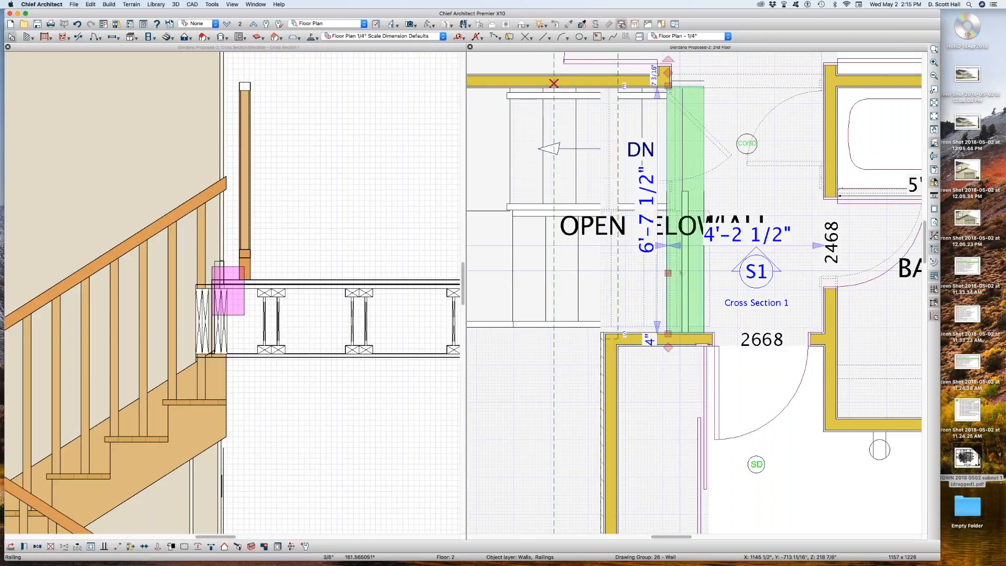
{"action": "double_click", "coordinate": [682, 273]}
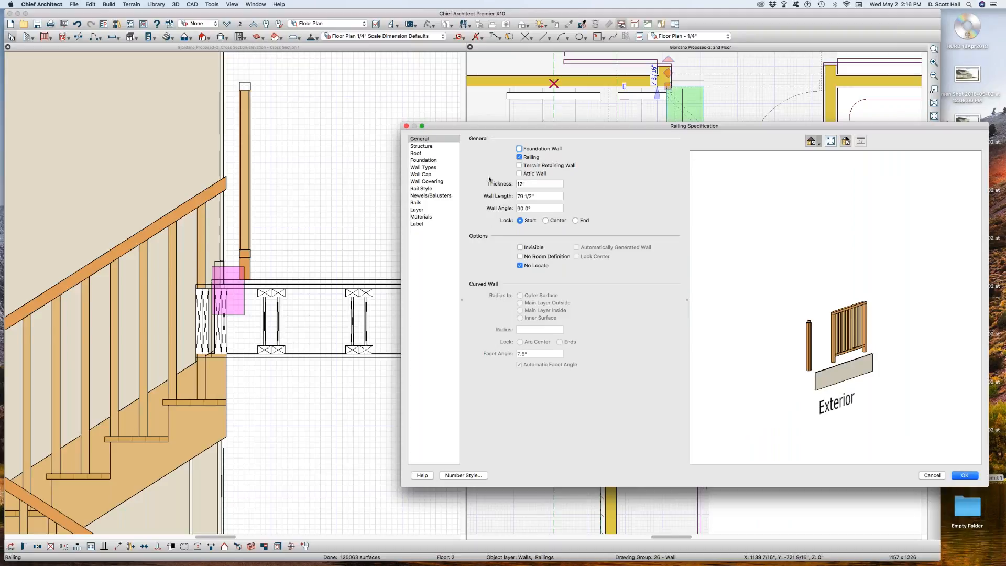
{"action": "left_click", "coordinate": [418, 174]}
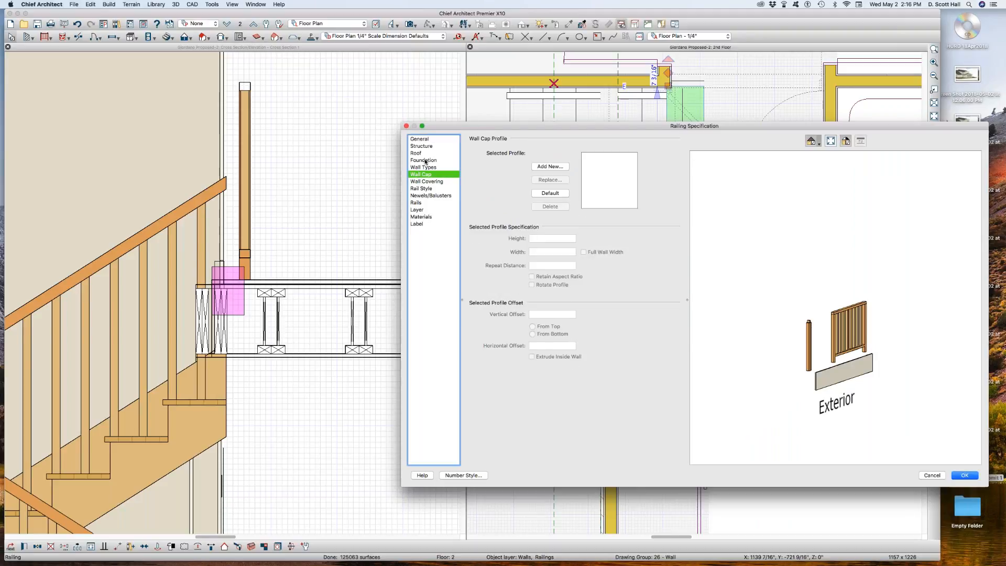
{"action": "left_click", "coordinate": [423, 168]}
{"action": "left_click", "coordinate": [422, 189]}
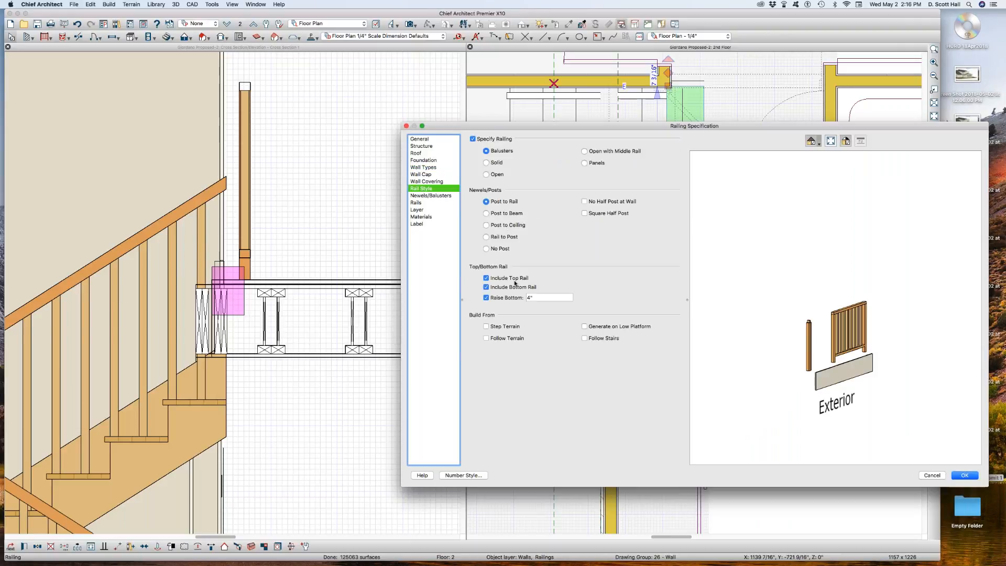
{"action": "left_click", "coordinate": [426, 196]}
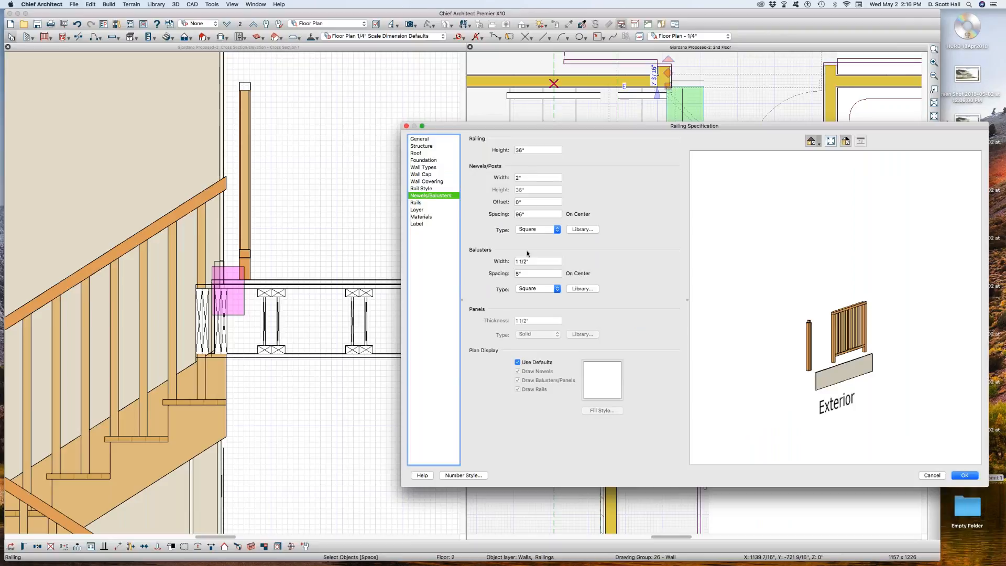
{"action": "left_click", "coordinate": [437, 202]}
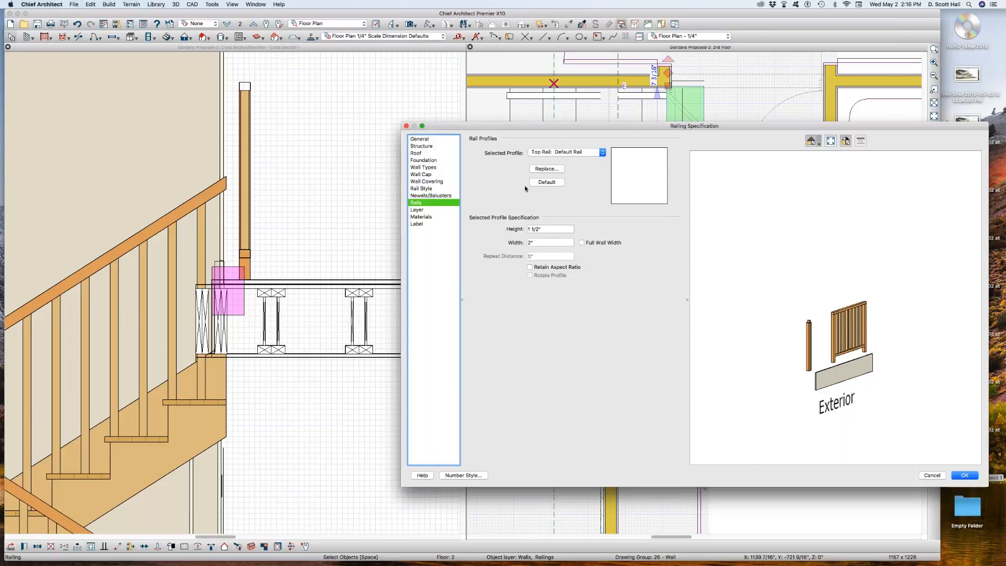
{"action": "key", "text": "Tab"}
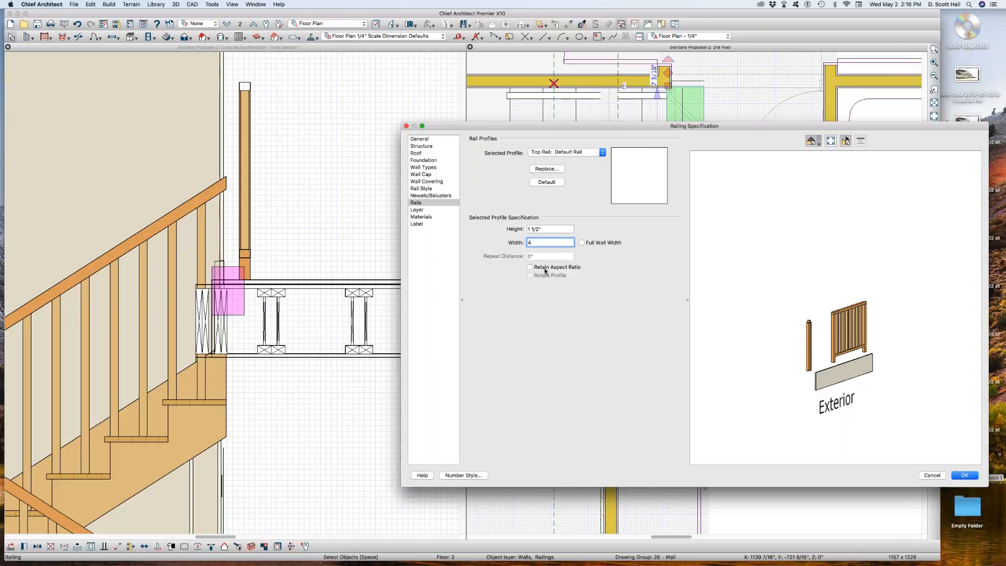
{"action": "key", "text": "Tab"}
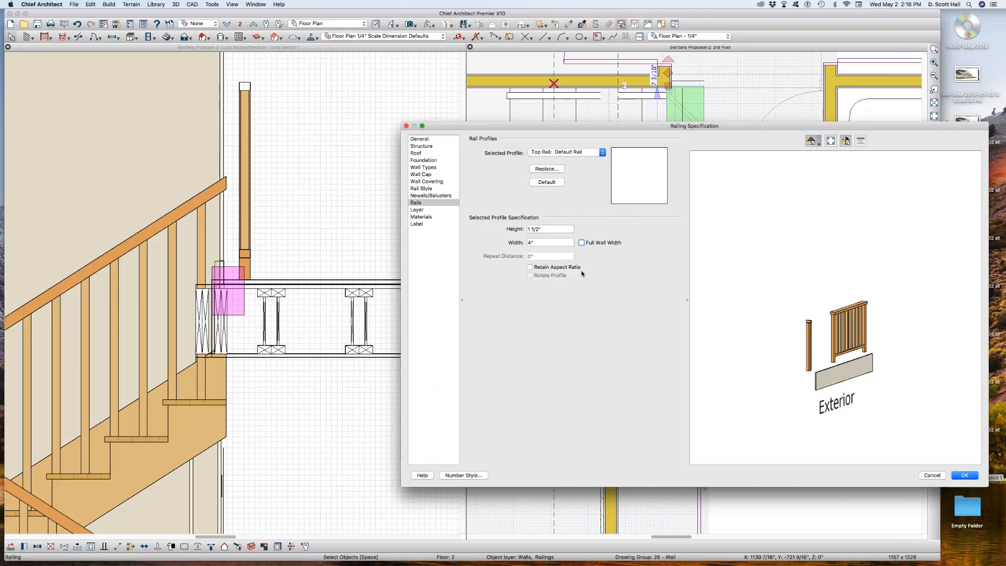
{"action": "key", "text": "Return"}
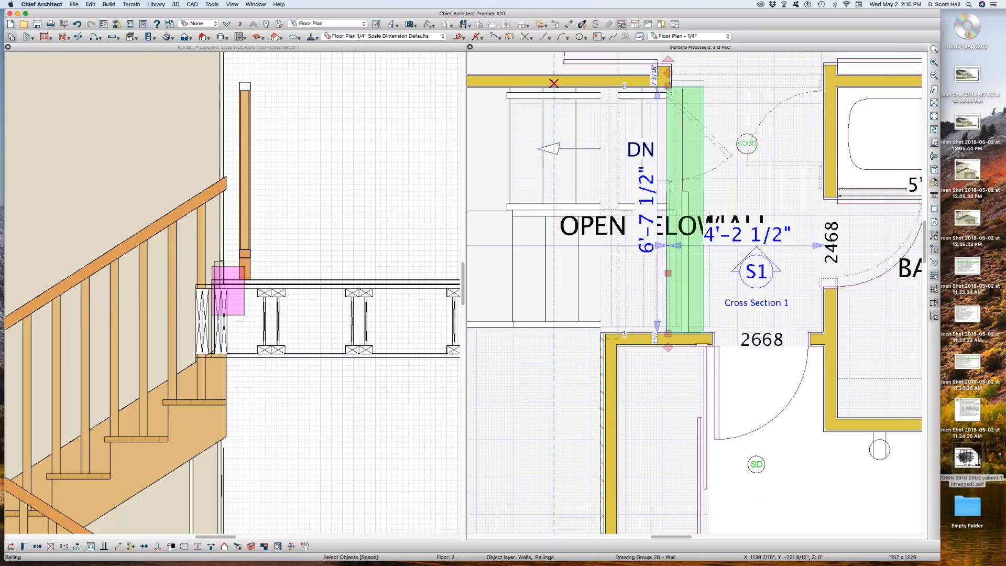
Compare the widened top rail in the cross section with the stair opening railing in the floor plan.
{"action": "left_click_drag", "start_coordinate": [216, 72], "coordinate": [279, 113]}
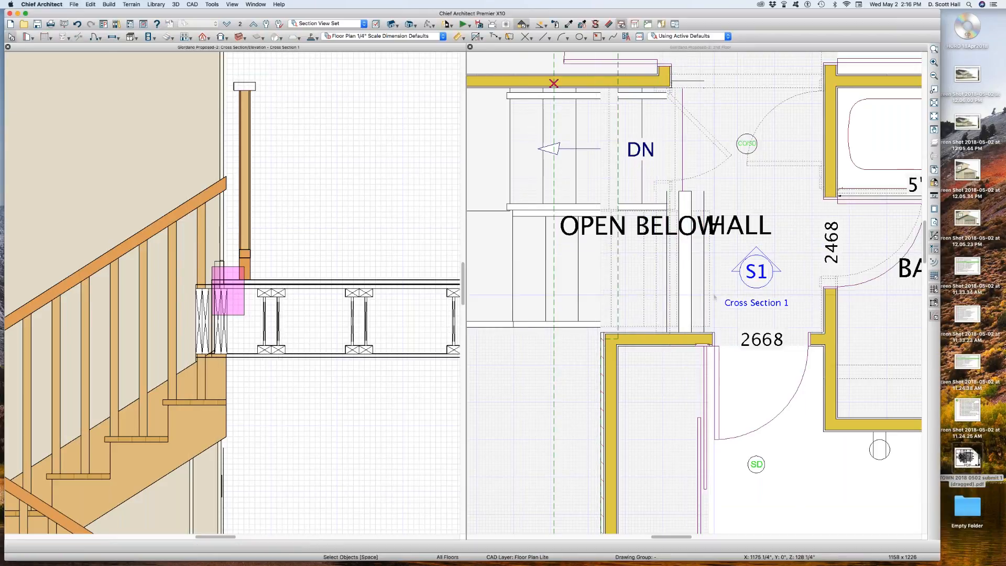
{"action": "scroll", "coordinate": [694, 289], "scroll_direction": "up", "scroll_amount": 2}
{"action": "scroll", "coordinate": [694, 289], "scroll_direction": "up", "scroll_amount": 2}
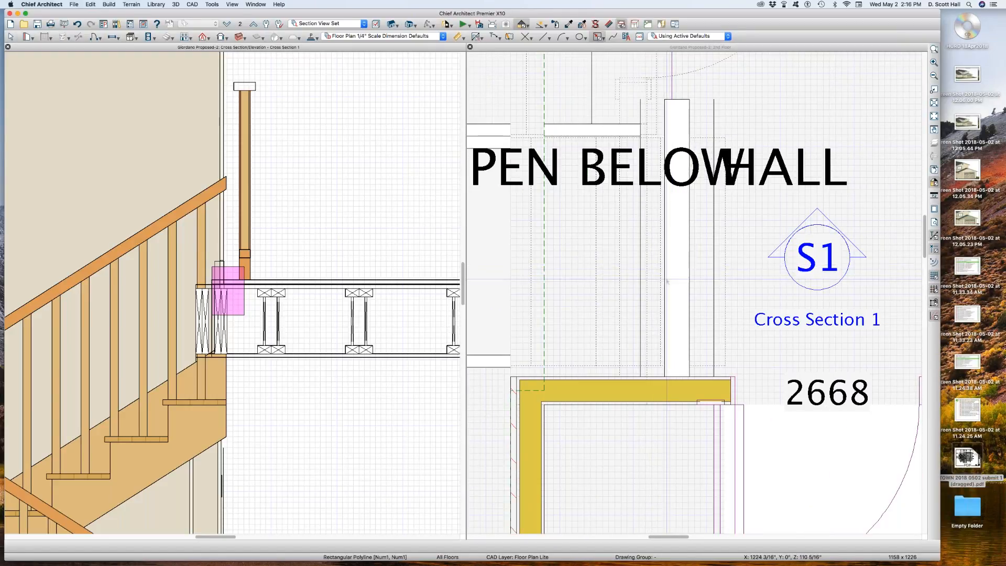
{"action": "left_click", "coordinate": [665, 268]}
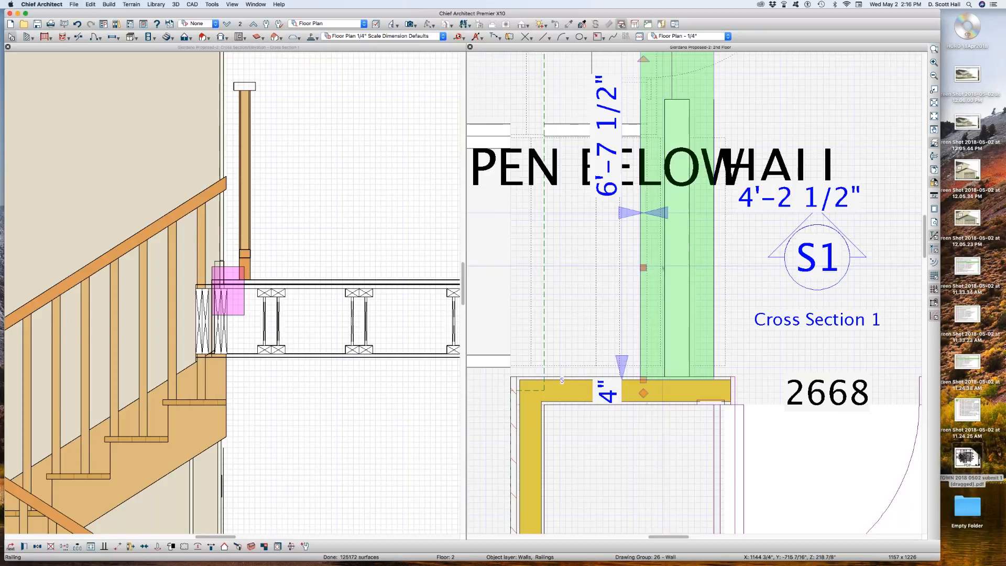
{"action": "scroll", "coordinate": [642, 275], "scroll_direction": "down", "scroll_amount": 3}
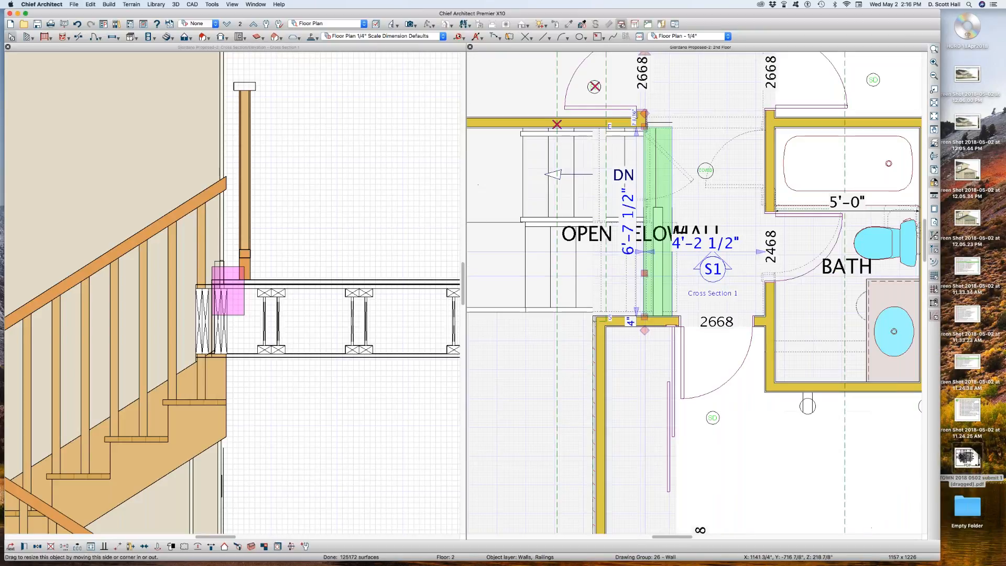
Check the line weight of the "Walls, Railings" layer and turn on the display of line weights.
{"action": "key", "text": "l"}
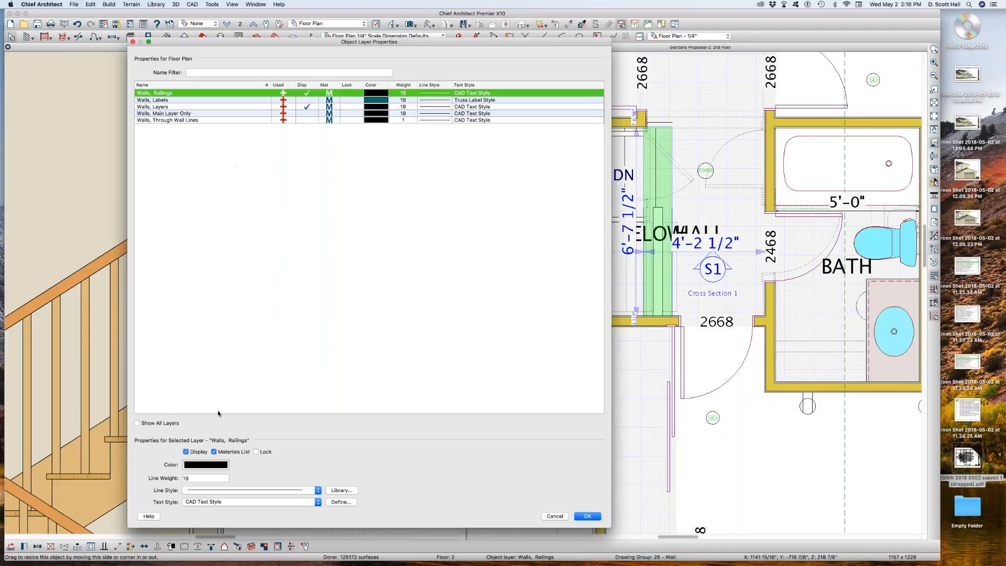
{"action": "double_click", "coordinate": [204, 477]}
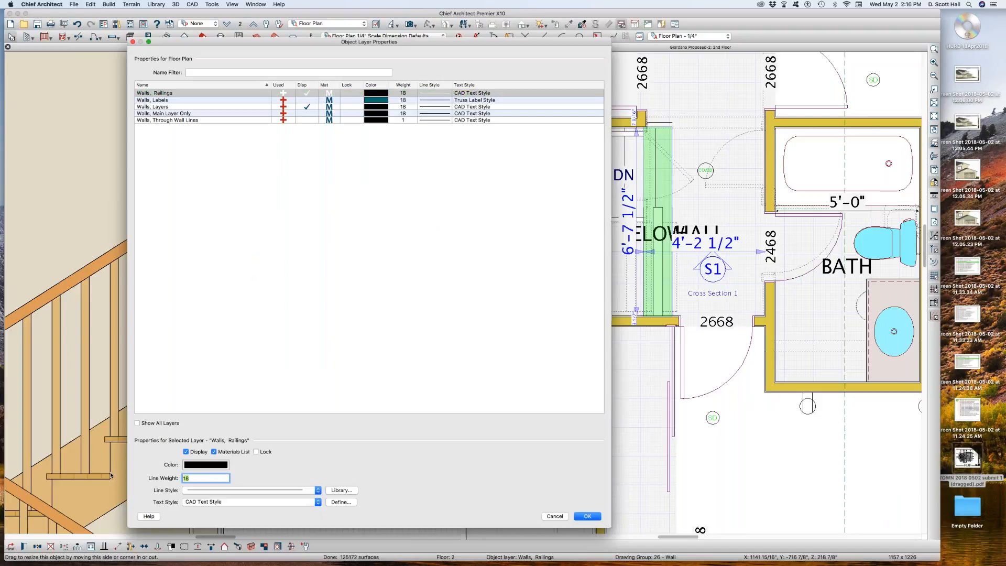
{"action": "key", "text": "Return"}
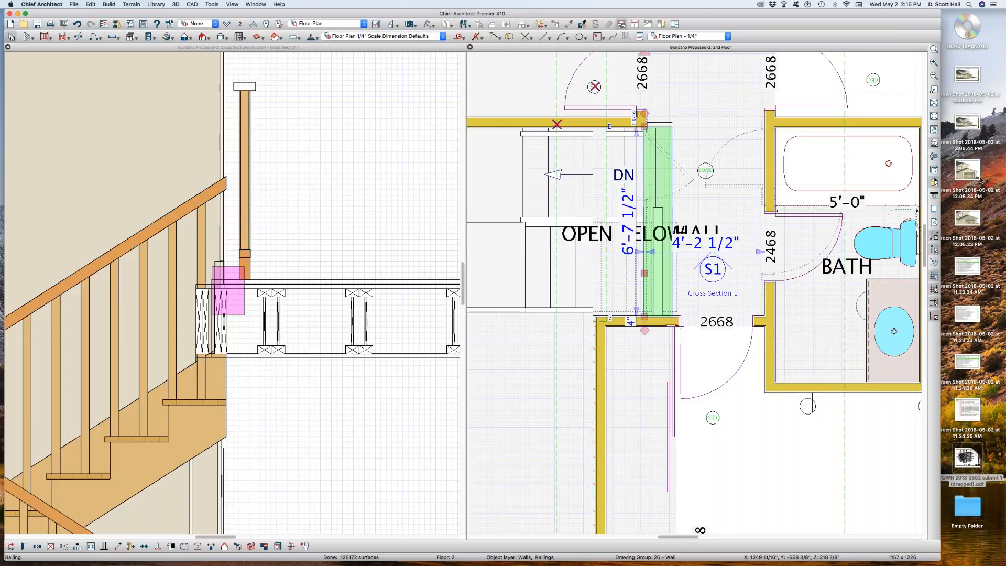
{"action": "left_click", "coordinate": [934, 196]}
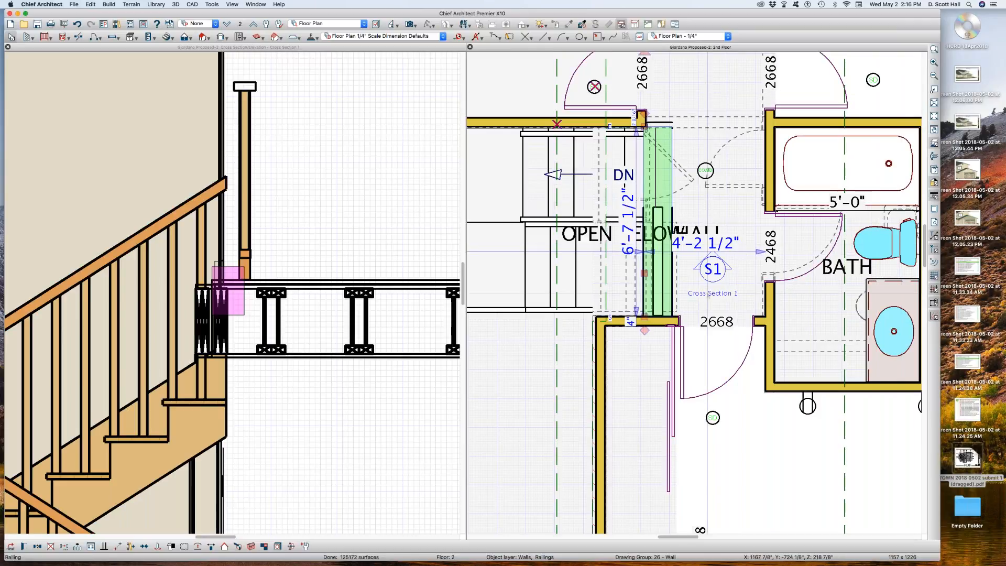
{"action": "left_click", "coordinate": [710, 346]}
{"action": "left_click", "coordinate": [654, 291]}
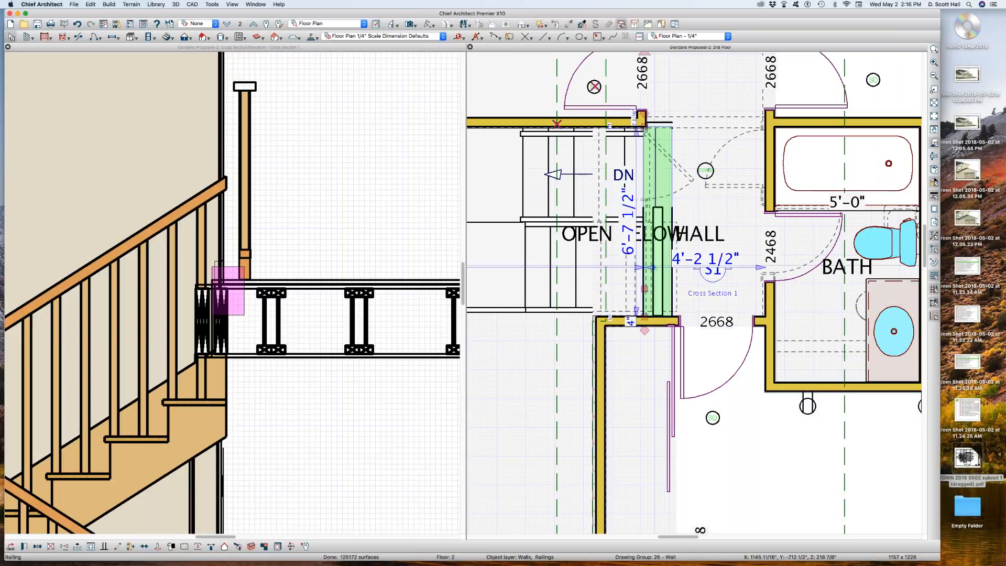
Widen the doorway opening in the stair railing to 3'-0" in the floor plan.
{"action": "left_click_drag", "start_coordinate": [667, 185], "coordinate": [680, 316]}
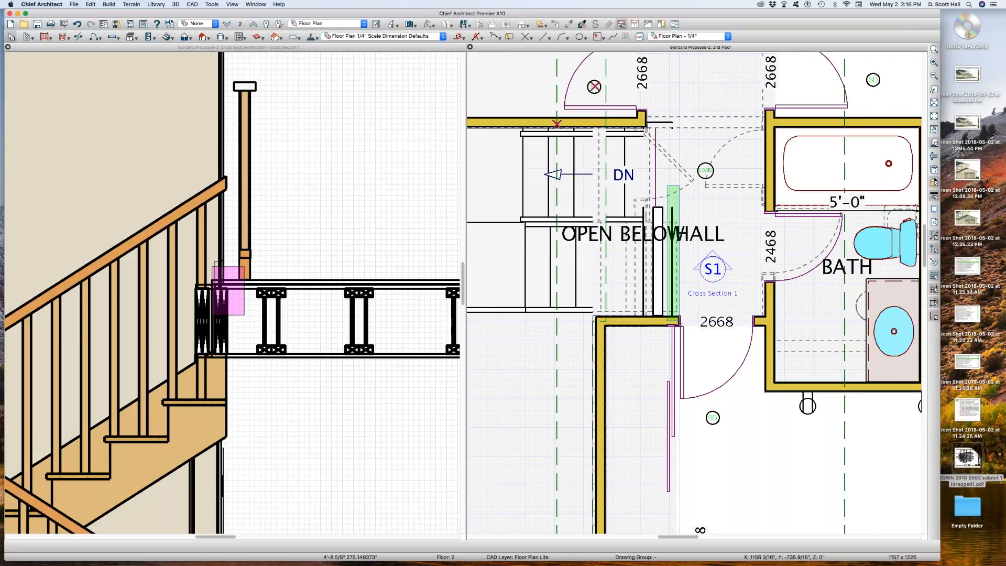
{"action": "left_click_drag", "start_coordinate": [680, 320], "coordinate": [679, 320]}
{"action": "left_click", "coordinate": [654, 179]}
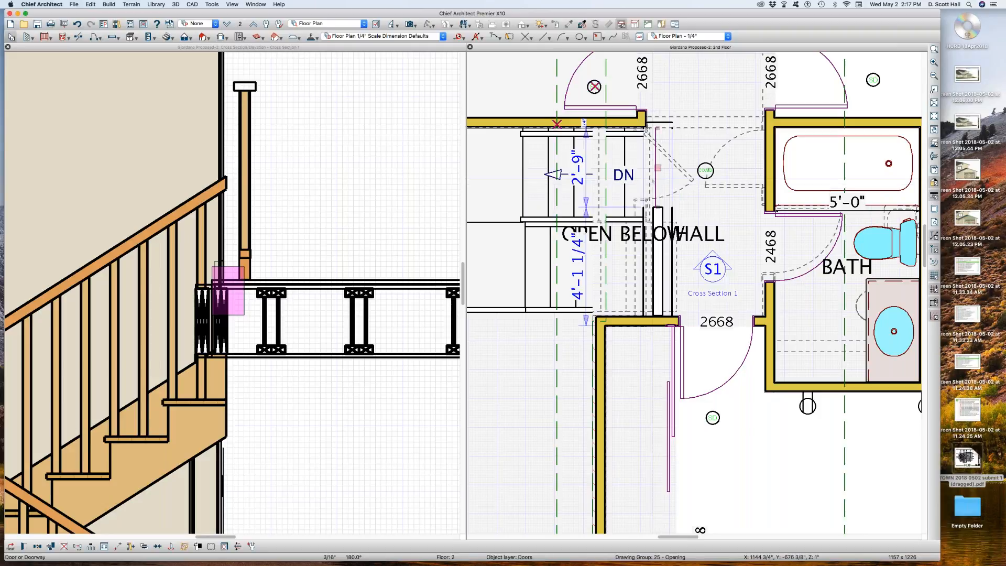
{"action": "left_click_drag", "start_coordinate": [657, 208], "coordinate": [653, 215]}
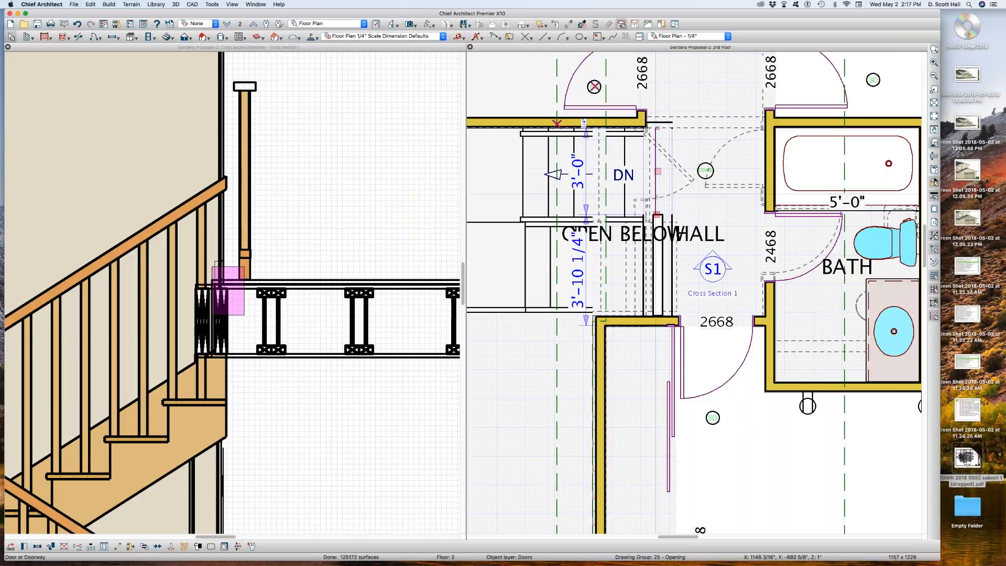
Move the stair opening railing toward the hall until it is 3'-10 1/2" from the bath wall.
{"action": "left_click_drag", "start_coordinate": [641, 100], "coordinate": [663, 222]}
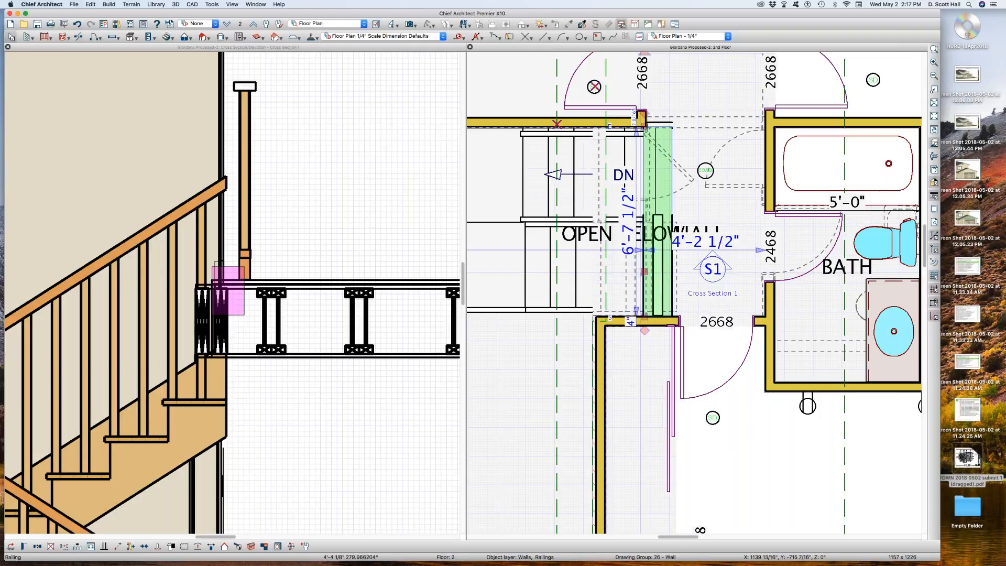
{"action": "left_click", "coordinate": [626, 278]}
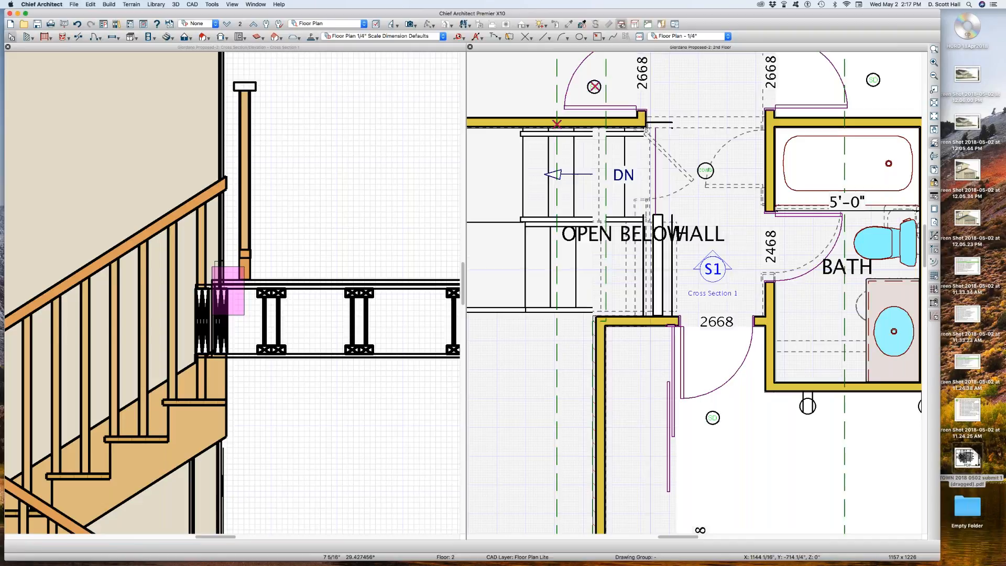
{"action": "left_click", "coordinate": [648, 270]}
{"action": "left_click_drag", "start_coordinate": [644, 269], "coordinate": [656, 269]}
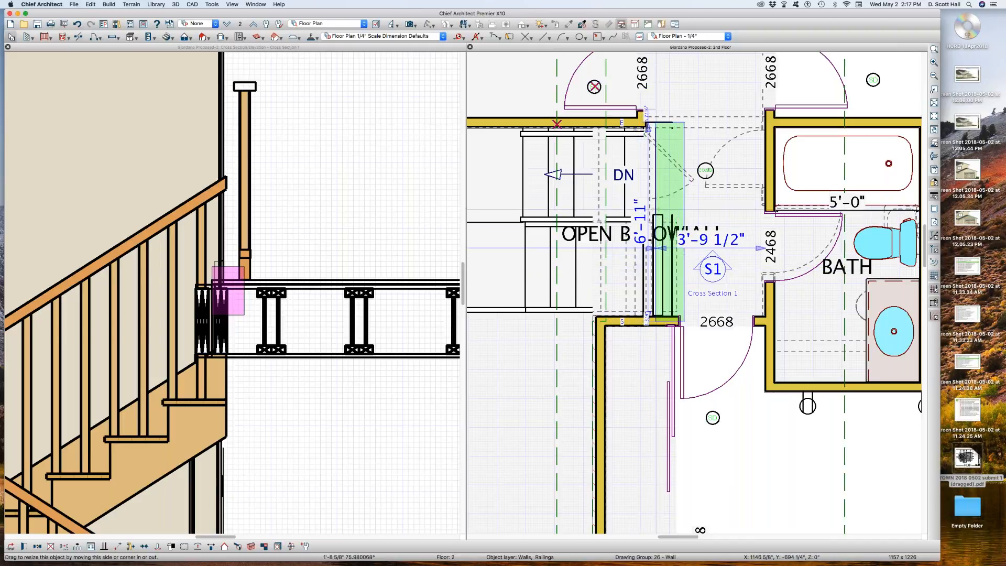
{"action": "left_click_drag", "start_coordinate": [656, 269], "coordinate": [654, 269]}
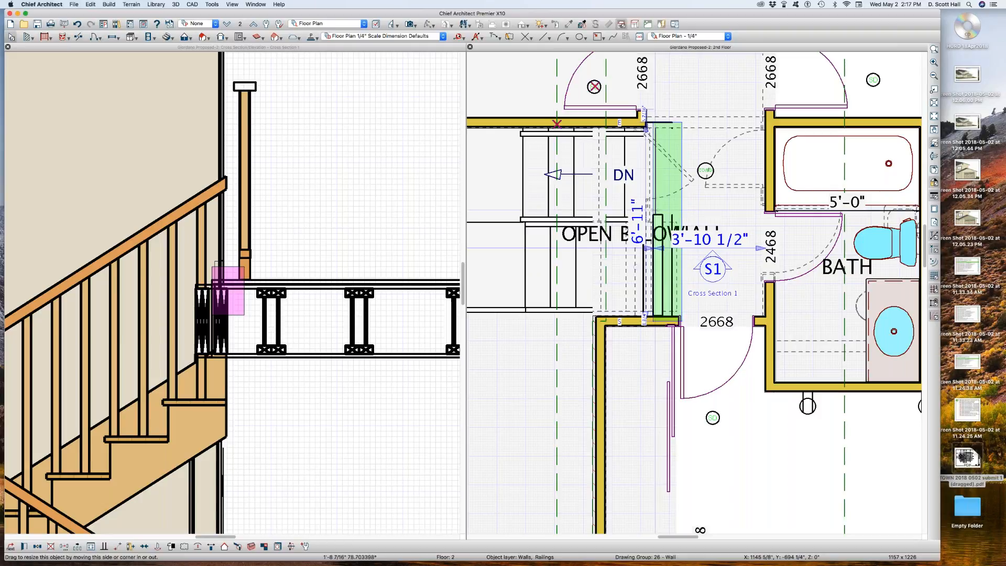
{"action": "left_click_drag", "start_coordinate": [654, 210], "coordinate": [655, 210]}
Examine the doorway and the relocated railing in the plan, including their dimensions to the surrounding walls.
{"action": "scroll", "coordinate": [662, 216], "scroll_direction": "down", "scroll_amount": 2}
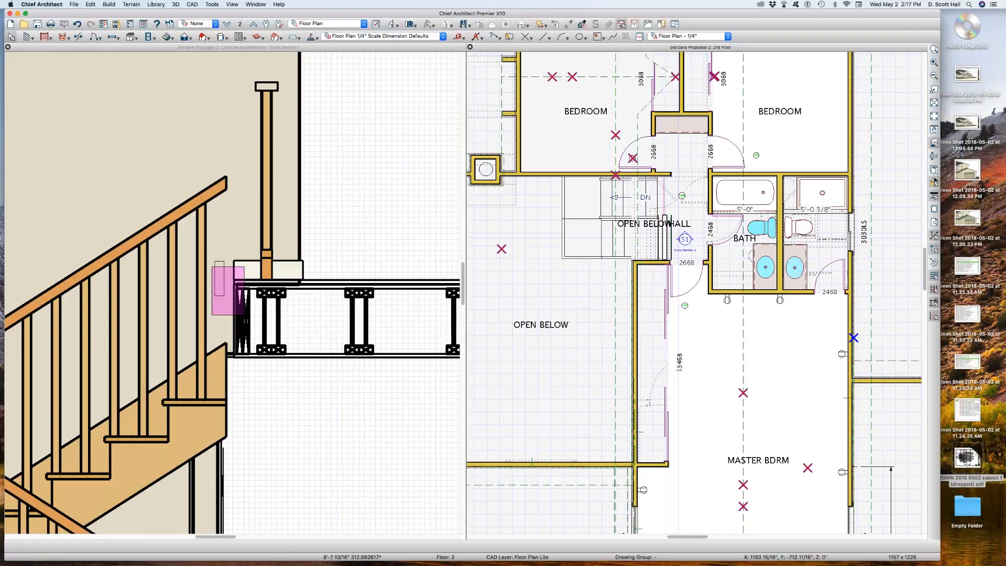
{"action": "scroll", "coordinate": [675, 231], "scroll_direction": "up", "scroll_amount": 2}
{"action": "scroll", "coordinate": [665, 240], "scroll_direction": "up", "scroll_amount": 1}
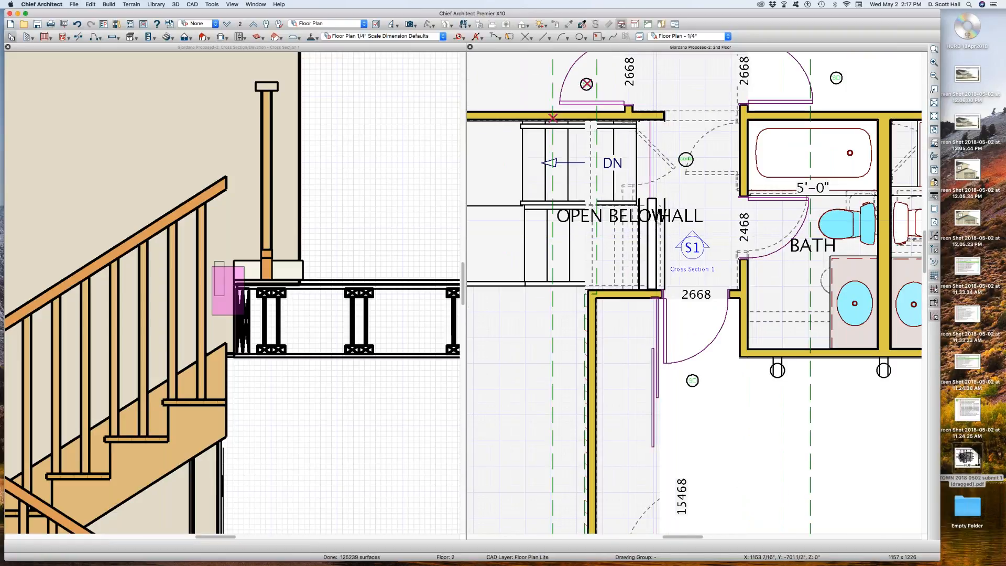
{"action": "scroll", "coordinate": [637, 186], "scroll_direction": "up", "scroll_amount": 1}
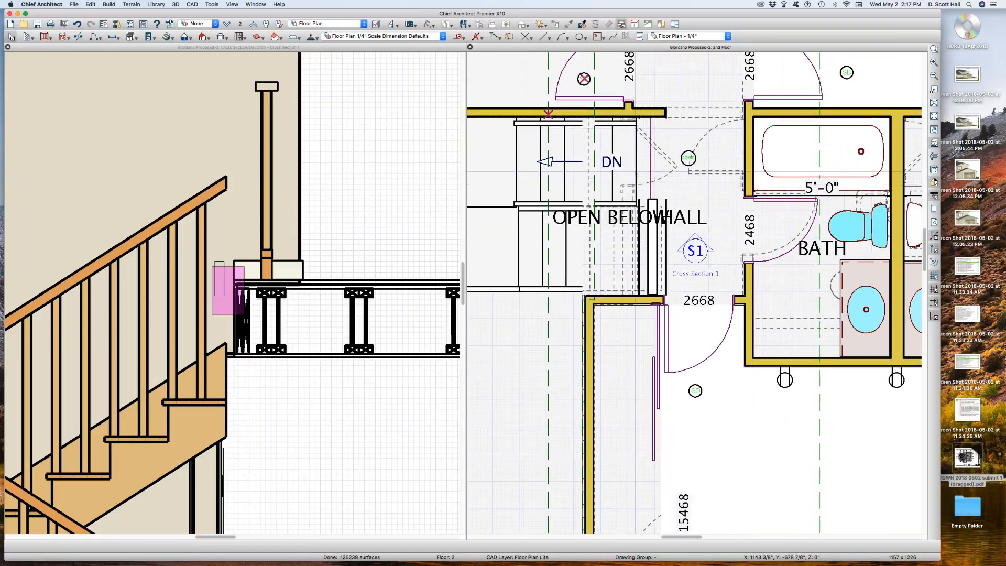
{"action": "left_click", "coordinate": [636, 173]}
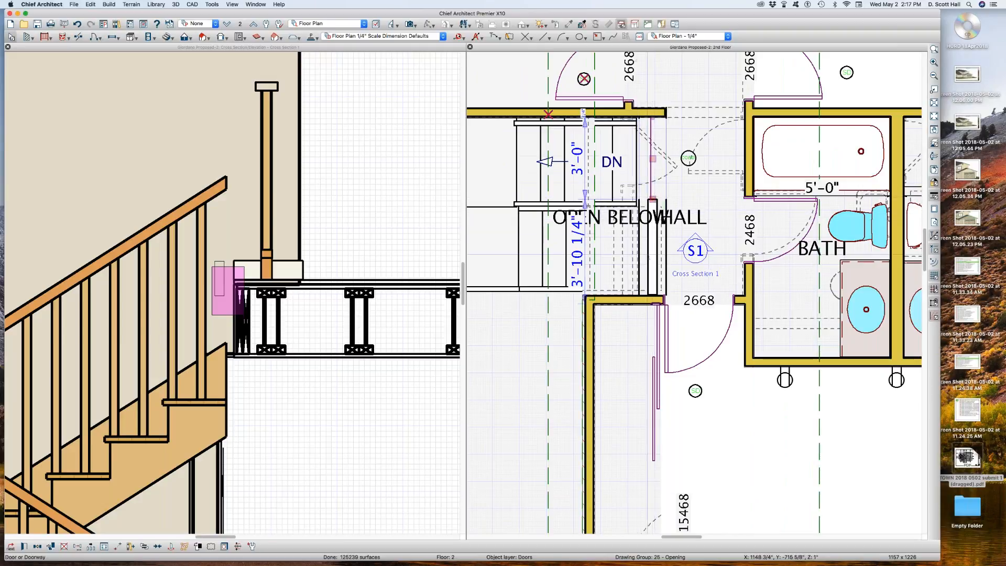
{"action": "left_click", "coordinate": [652, 246]}
{"action": "scroll", "coordinate": [649, 247], "scroll_direction": "down", "scroll_amount": 2}
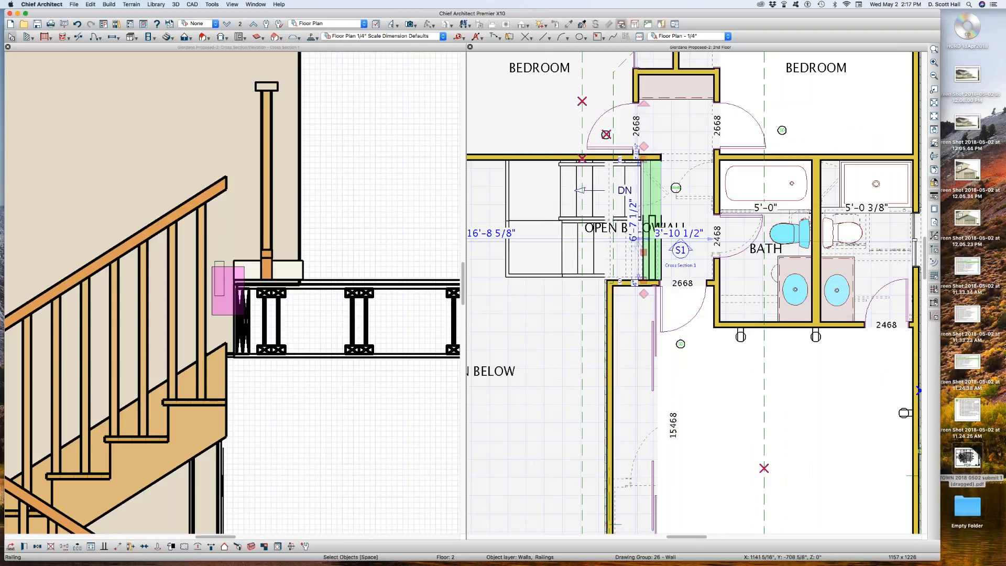
{"action": "key", "text": "Escape"}
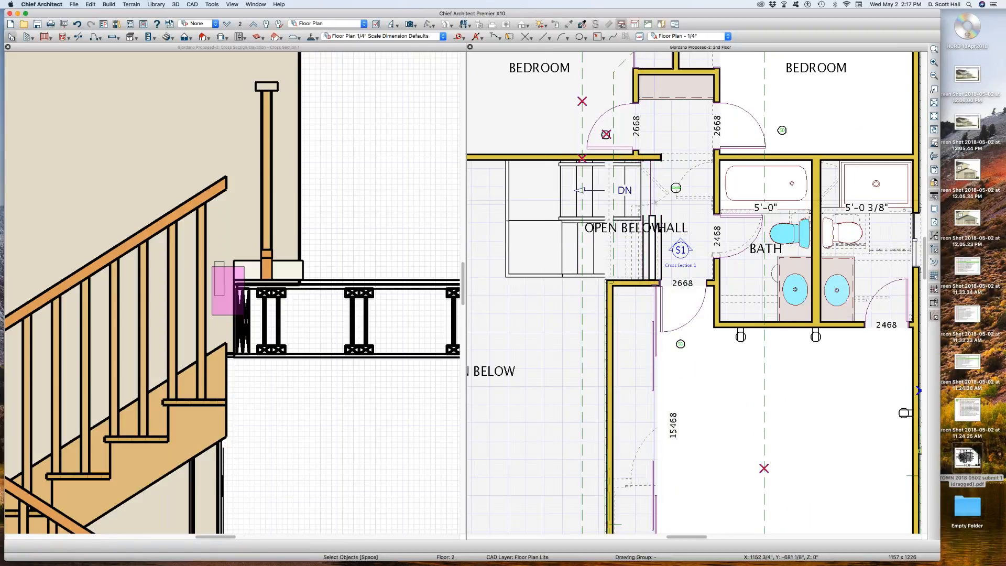
Widen the doorway opening in the relocated railing to 4'-9 7/8", leaving a shorter length of railing beside the bedroom wall.
{"action": "left_click", "coordinate": [651, 197]}
{"action": "left_click_drag", "start_coordinate": [652, 213], "coordinate": [652, 247]}
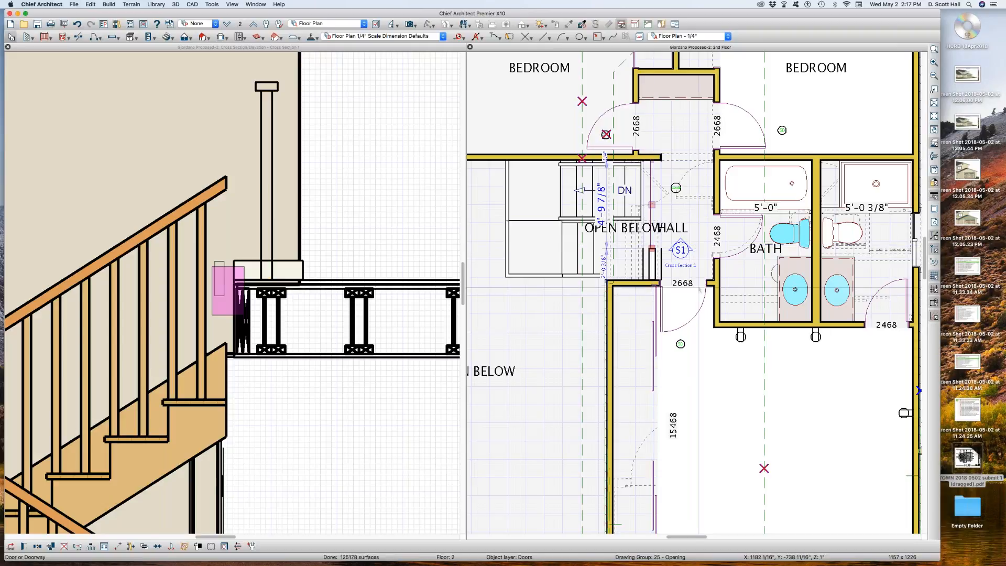
{"action": "key", "text": "Escape"}
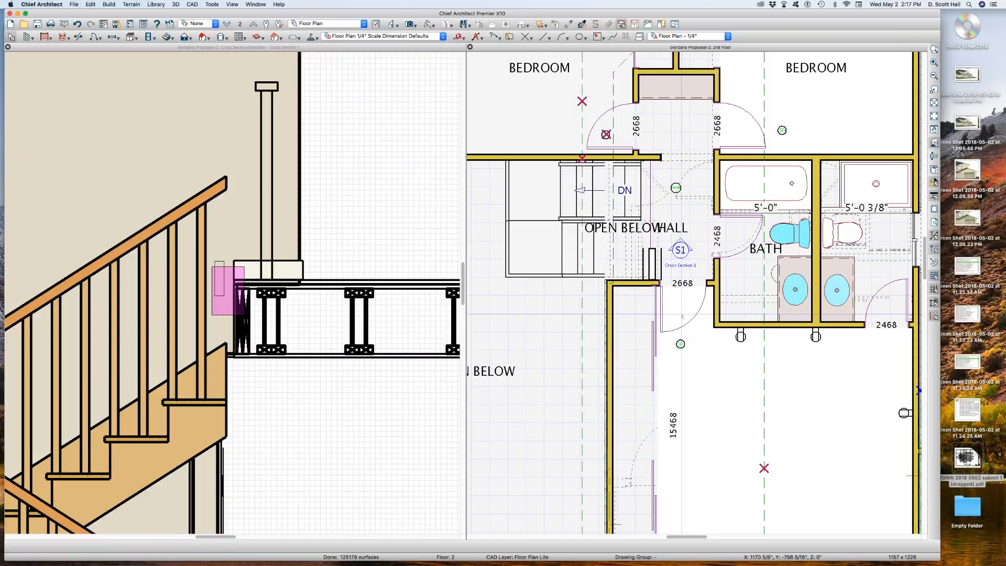
{"action": "scroll", "coordinate": [637, 205], "scroll_direction": "up", "scroll_amount": 3}
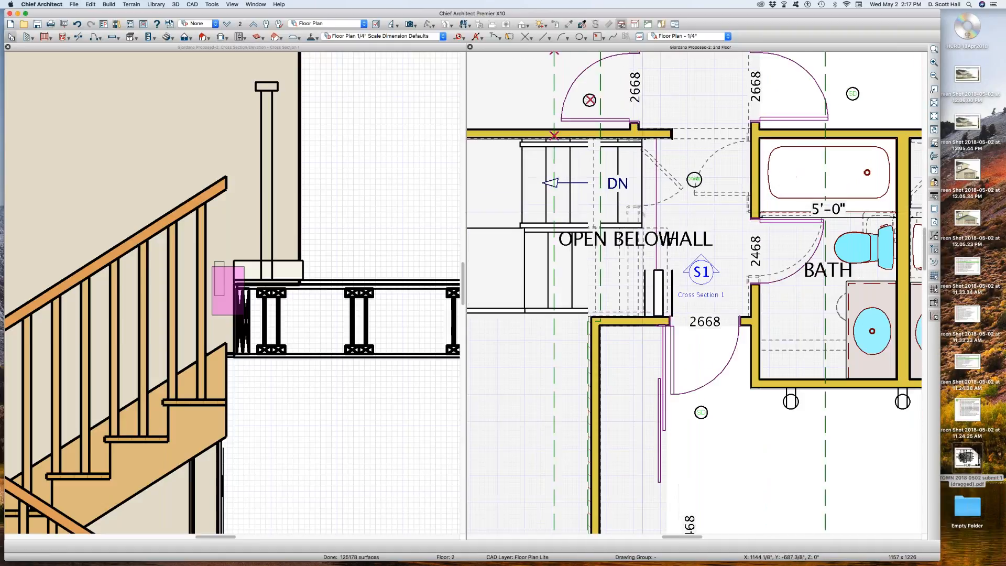
{"action": "scroll", "coordinate": [623, 206], "scroll_direction": "up", "scroll_amount": 2}
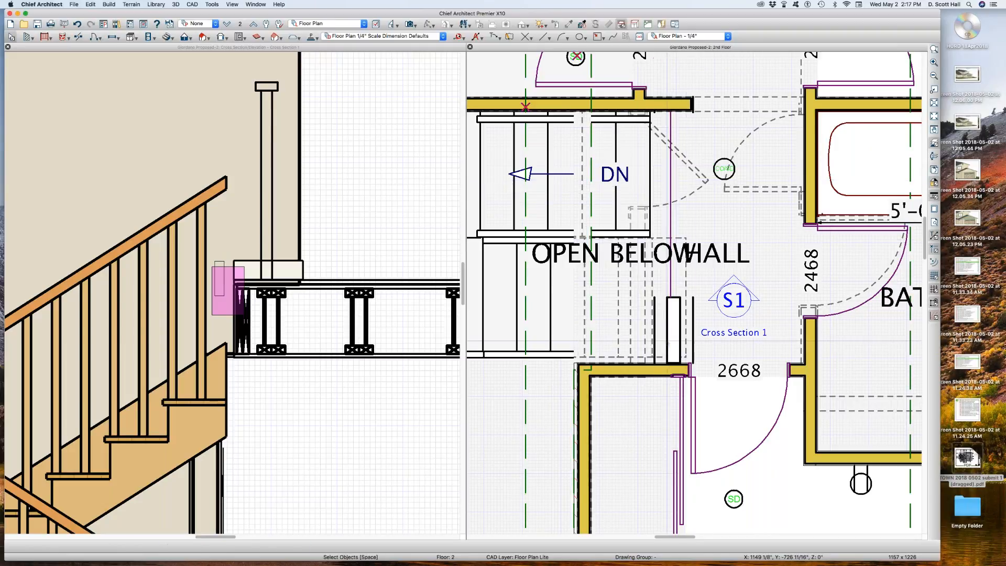
Hide the "Walls, Railings" layer in the 2nd floor plan and turn its display back on.
{"action": "left_click", "coordinate": [668, 321]}
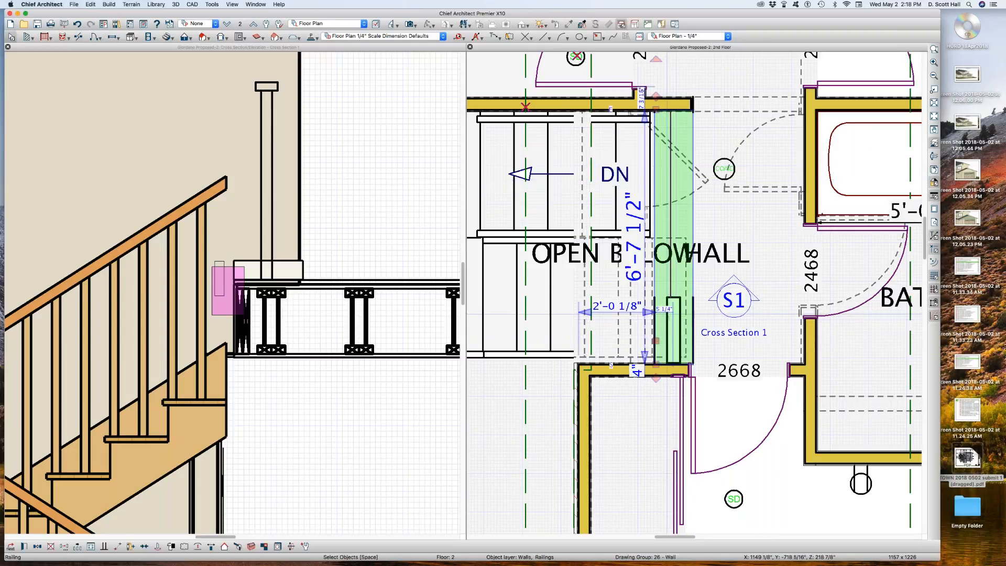
{"action": "scroll", "coordinate": [669, 298], "scroll_direction": "down", "scroll_amount": 1}
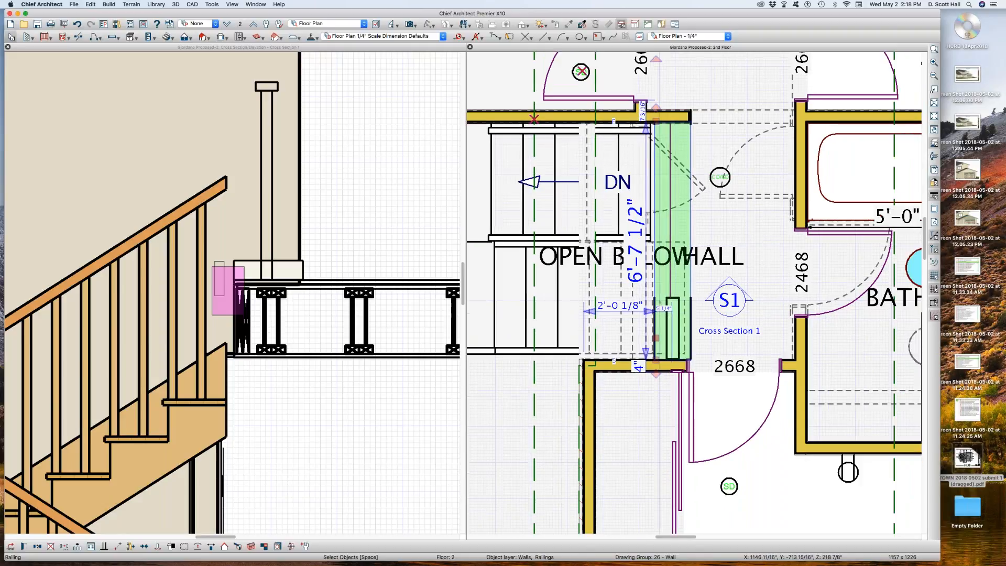
{"action": "key", "text": "l"}
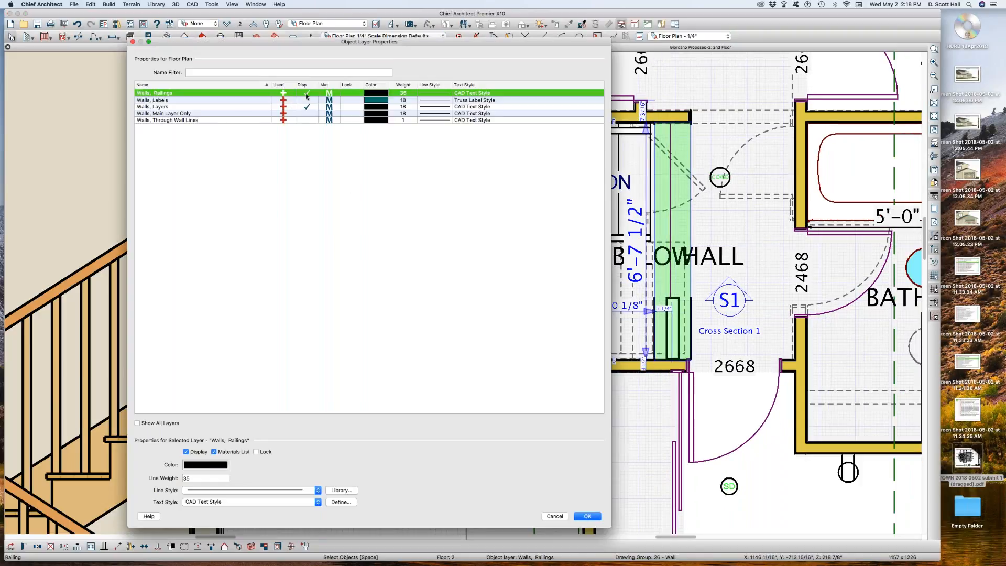
{"action": "left_click", "coordinate": [307, 93]}
{"action": "key", "text": "Return"}
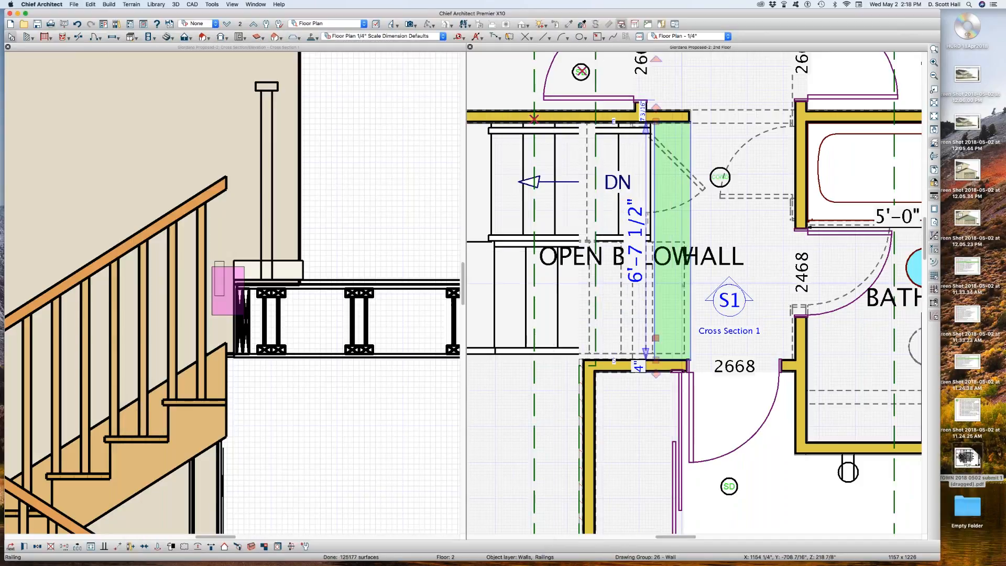
{"action": "key", "text": "l"}
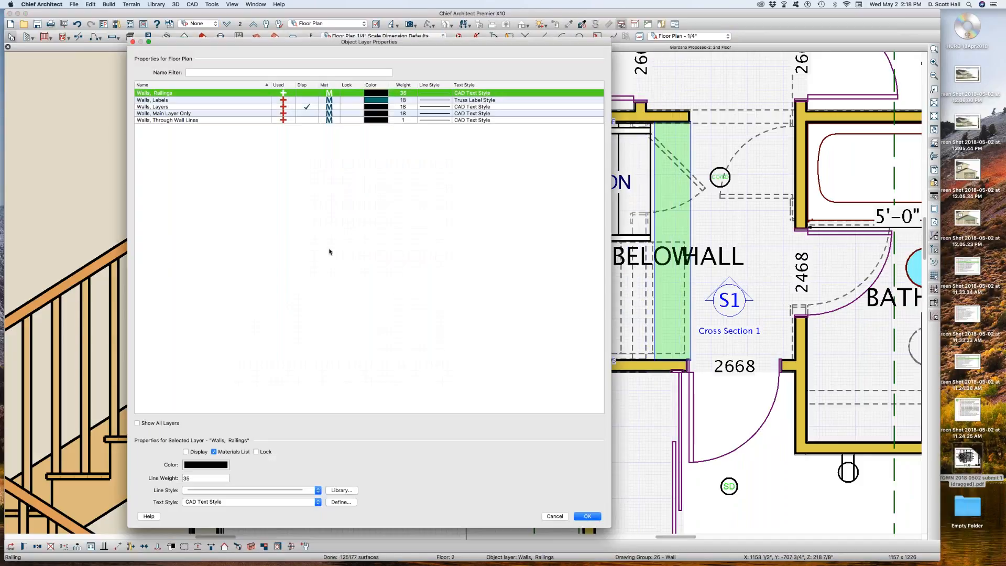
{"action": "left_click", "coordinate": [308, 93]}
{"action": "key", "text": "Return"}
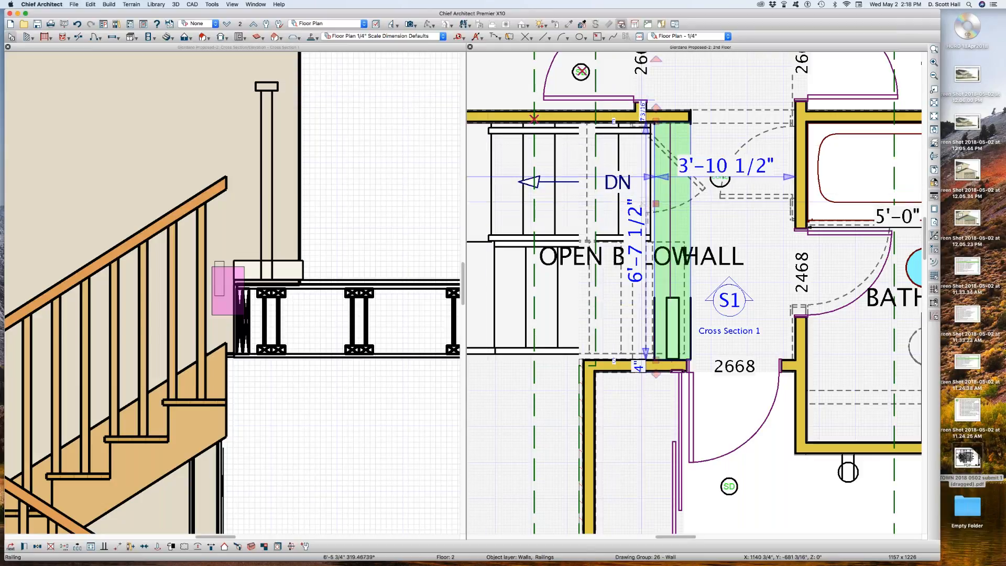
Turn off the reference floor display in the 2nd floor plan.
{"action": "scroll", "coordinate": [657, 209], "scroll_direction": "down", "scroll_amount": 1}
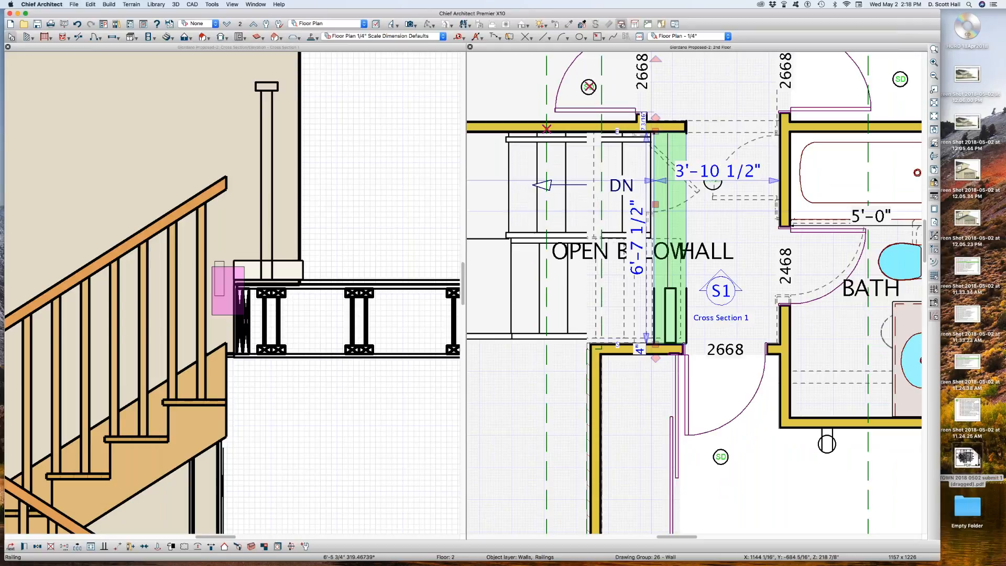
{"action": "left_click", "coordinate": [677, 183]}
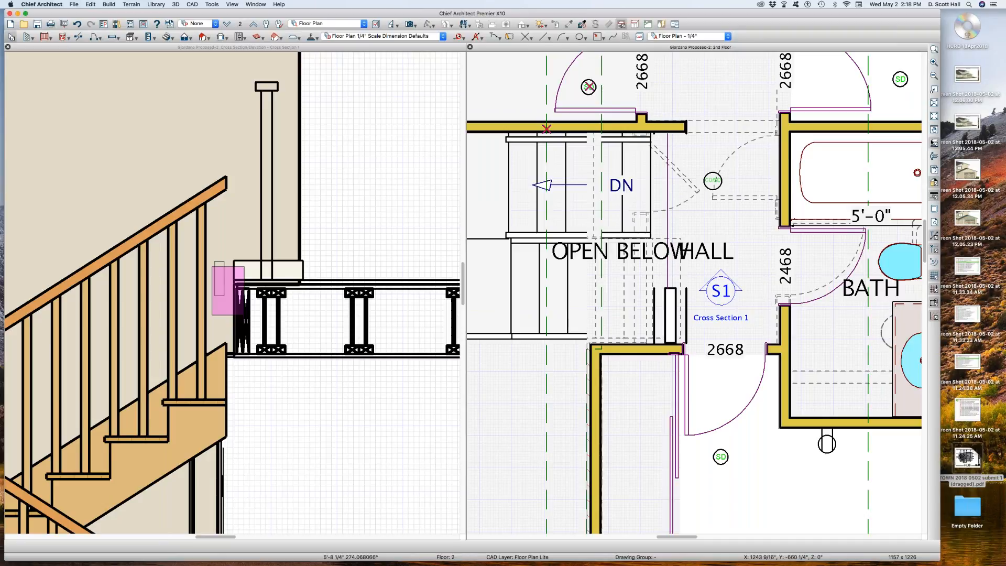
{"action": "left_click", "coordinate": [933, 142]}
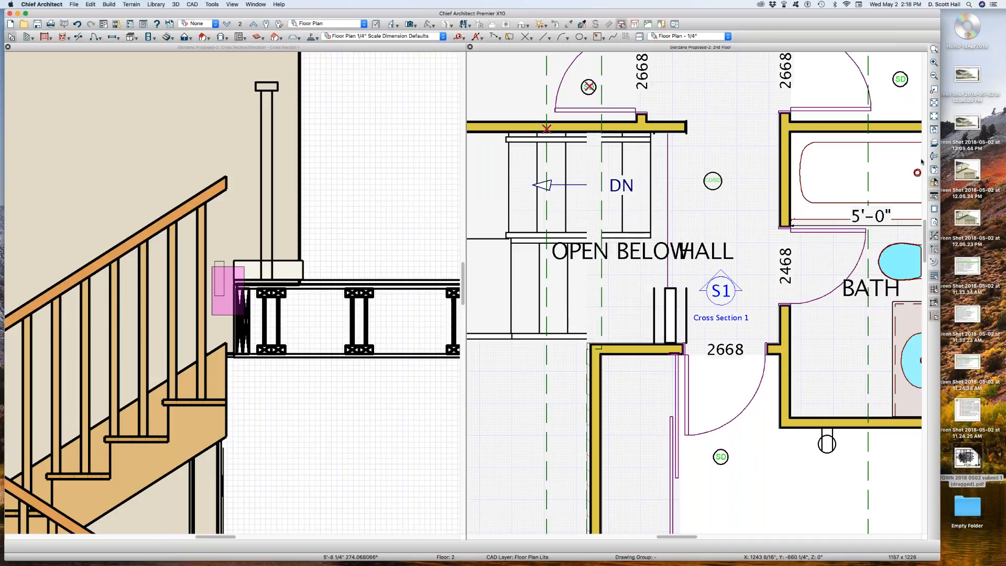
{"action": "scroll", "coordinate": [763, 186], "scroll_direction": "down", "scroll_amount": 4}
{"action": "scroll", "coordinate": [324, 238], "scroll_direction": "down", "scroll_amount": 1}
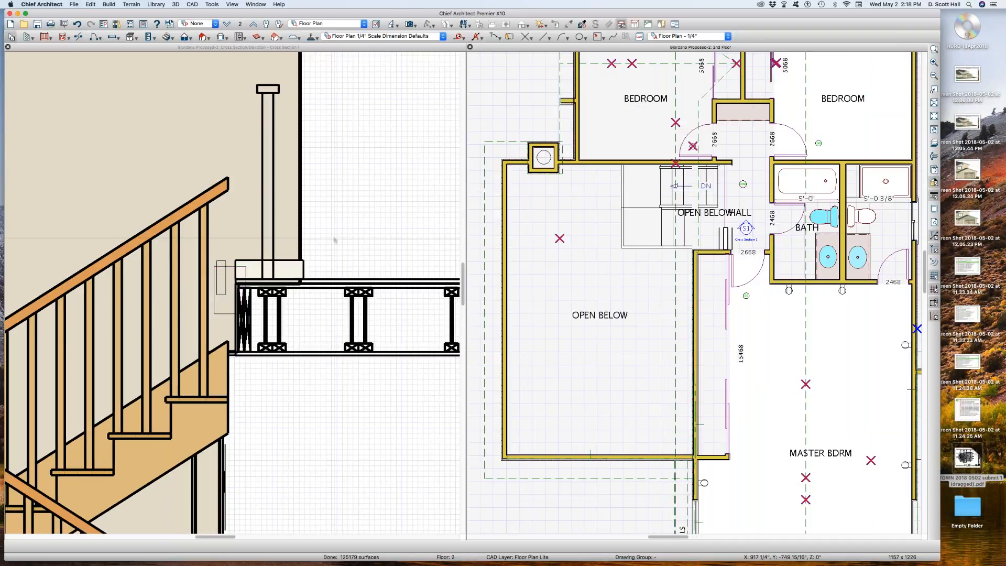
{"action": "scroll", "coordinate": [334, 240], "scroll_direction": "down", "scroll_amount": 3}
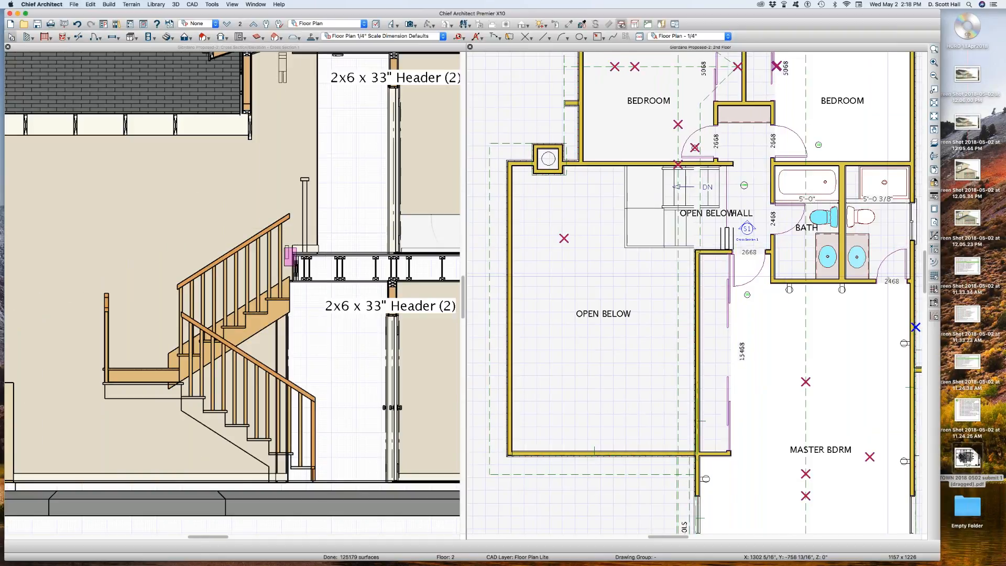
{"action": "scroll", "coordinate": [780, 302], "scroll_direction": "down", "scroll_amount": 1}
{"action": "scroll", "coordinate": [780, 303], "scroll_direction": "down", "scroll_amount": 2}
{"action": "left_click", "coordinate": [780, 303]}
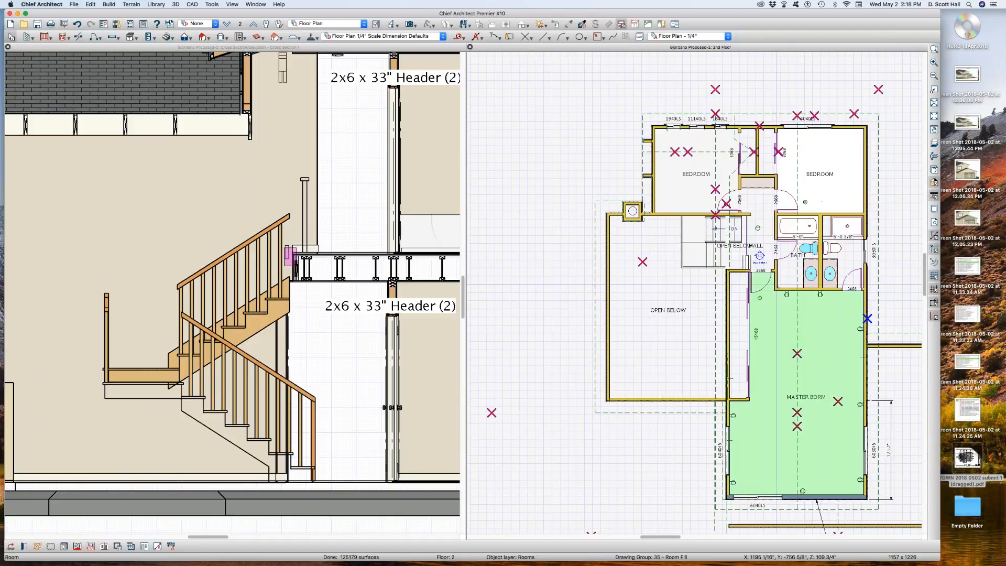
{"action": "key", "text": "shift+f"}
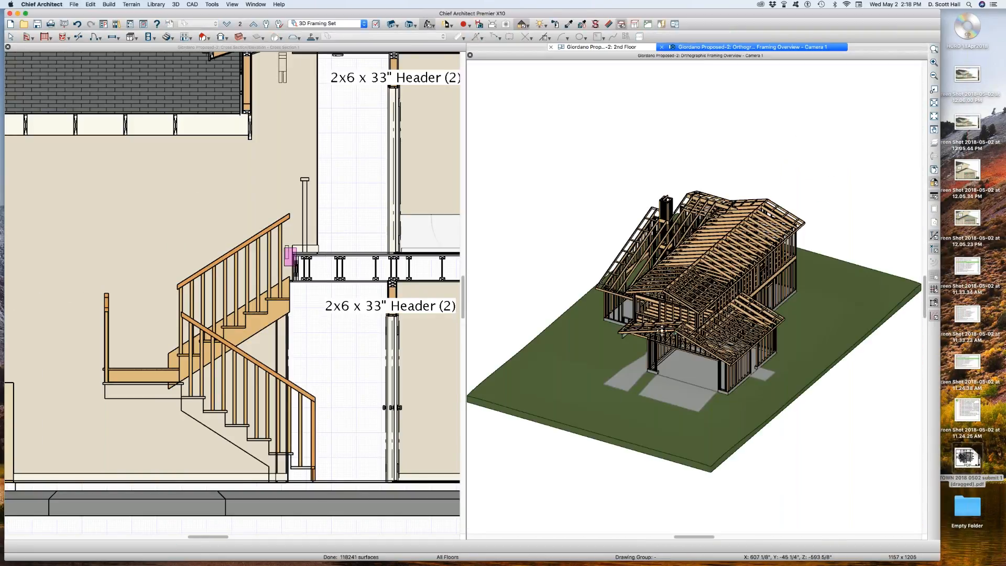
{"action": "left_click_drag", "start_coordinate": [661, 330], "coordinate": [668, 367]}
{"action": "key", "text": "space"}
{"action": "key", "text": "super+w"}
Create a floor overview of the 2nd floor framed on the staircase, and tile it beside the plan and cross section.
{"action": "left_click", "coordinate": [655, 368]}
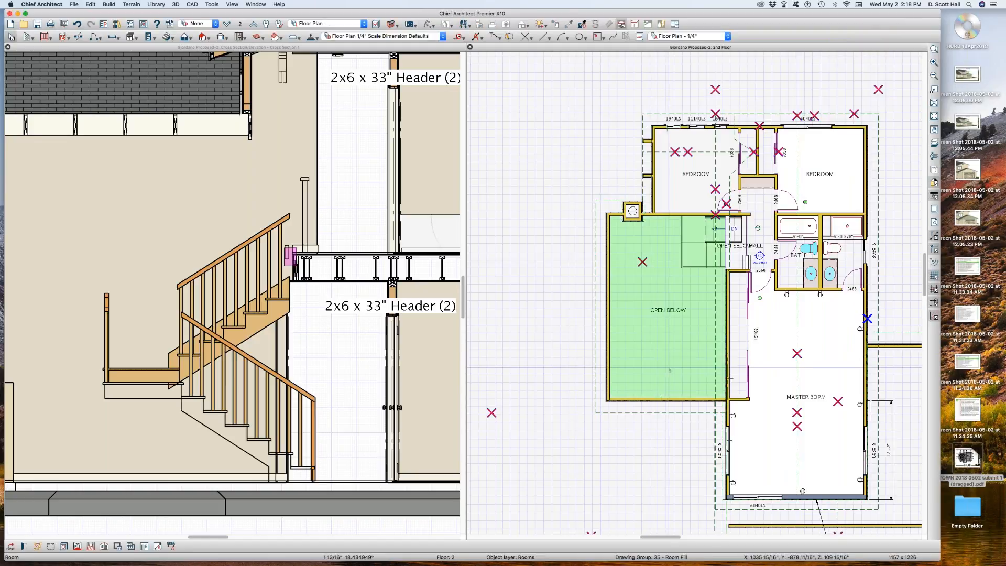
{"action": "key", "text": "shift+o"}
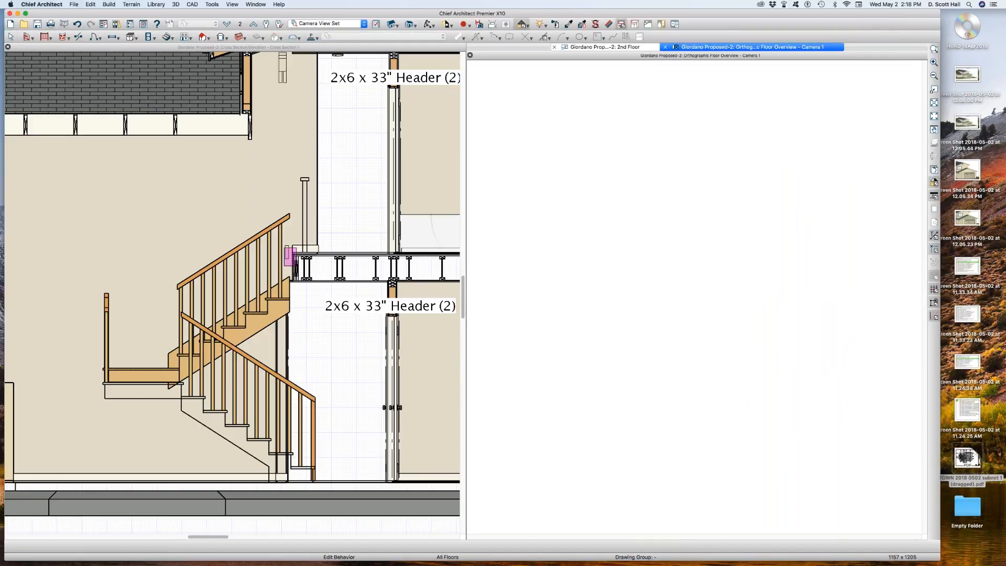
{"action": "left_click_drag", "start_coordinate": [619, 294], "coordinate": [775, 312]}
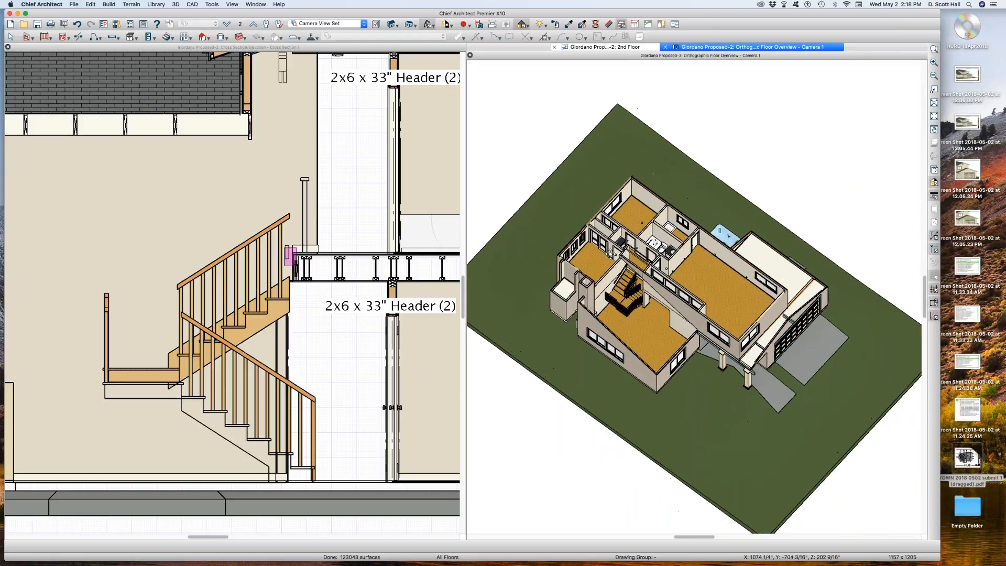
{"action": "scroll", "coordinate": [617, 258], "scroll_direction": "up", "scroll_amount": 6}
{"action": "left_click_drag", "start_coordinate": [617, 258], "coordinate": [662, 247]}
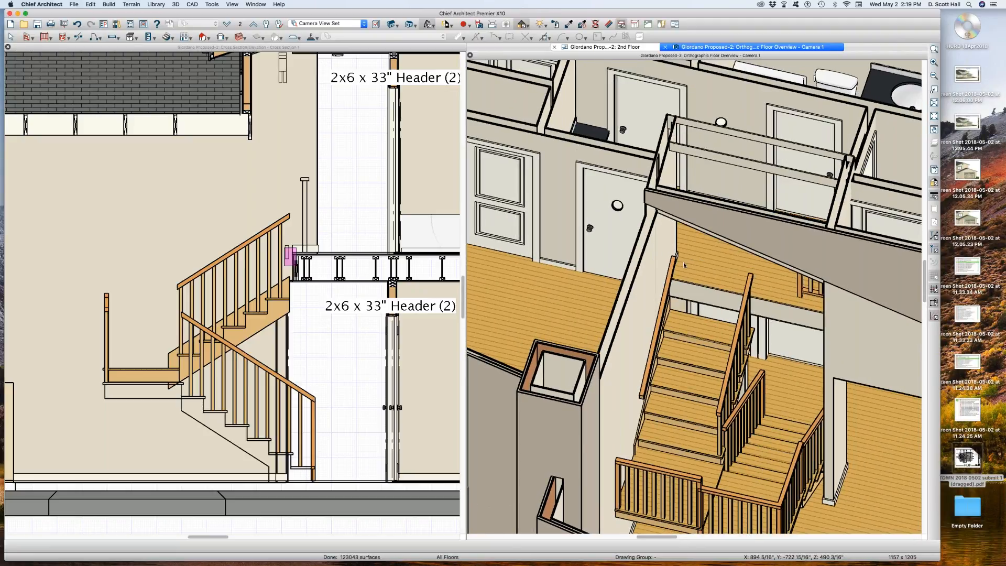
{"action": "key", "text": "F7"}
Set the thickness of the 2nd floor stair opening railing to 4.5 inches in the plan.
{"action": "scroll", "coordinate": [477, 170], "scroll_direction": "up", "scroll_amount": 3}
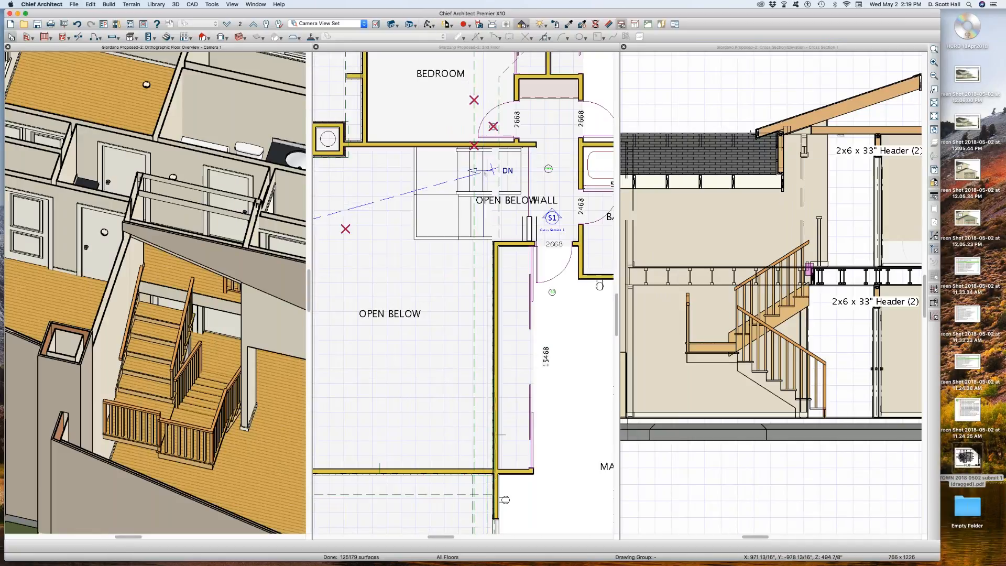
{"action": "scroll", "coordinate": [517, 244], "scroll_direction": "up", "scroll_amount": 1}
{"action": "left_click", "coordinate": [525, 238]}
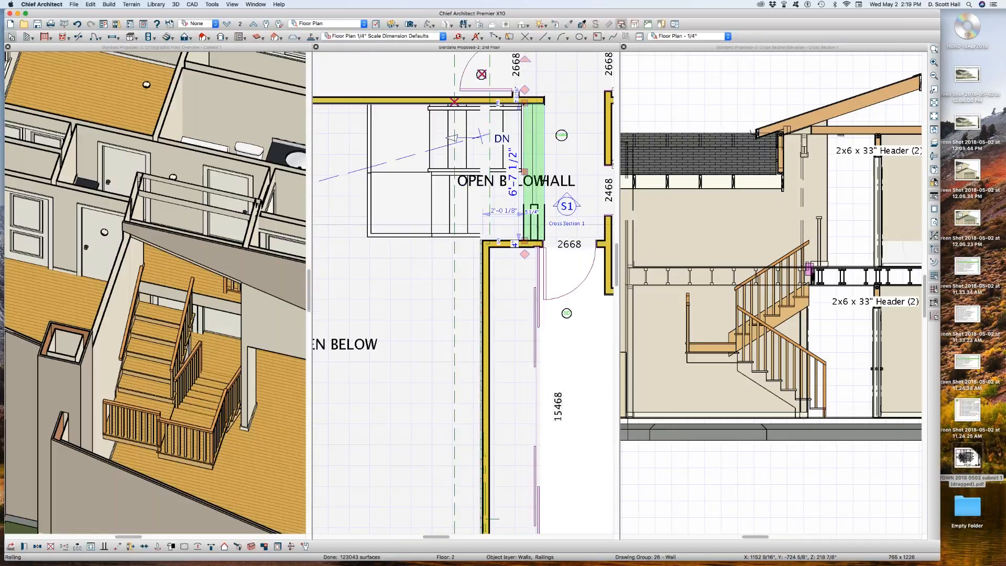
{"action": "double_click", "coordinate": [525, 238]}
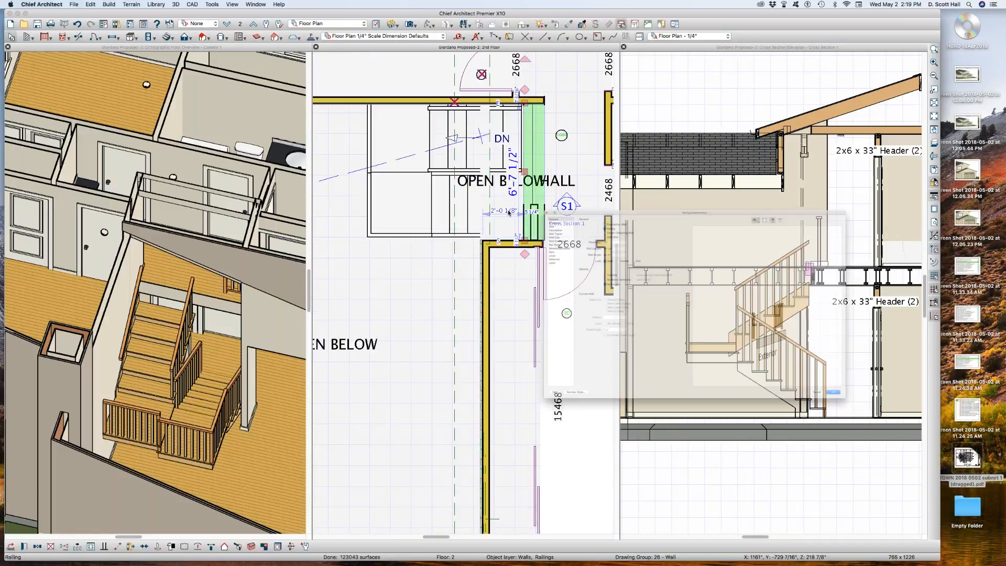
{"action": "left_click", "coordinate": [539, 183]}
{"action": "type", "text": "4.5"}
{"action": "key", "text": "Return"}
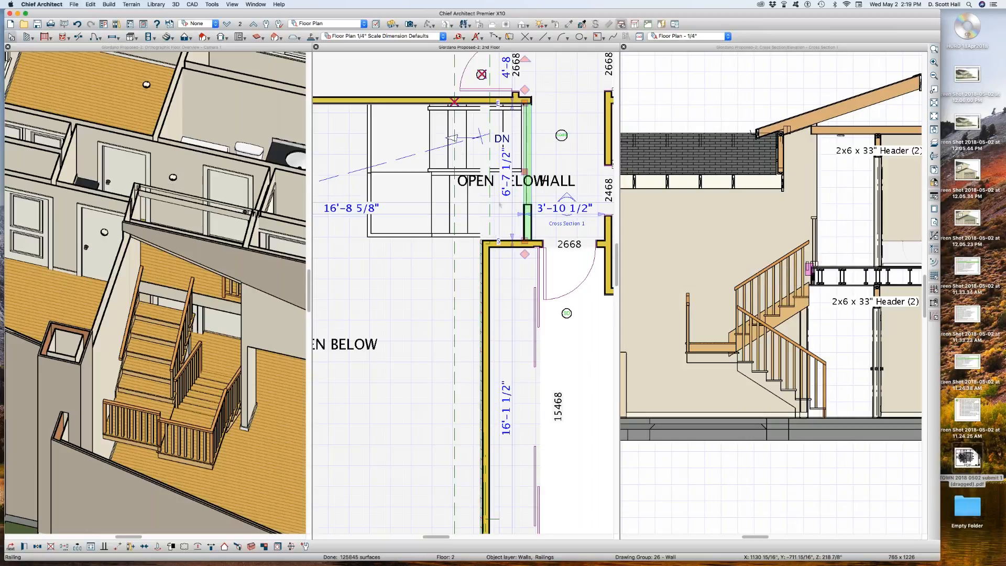
{"action": "key", "text": "Escape"}
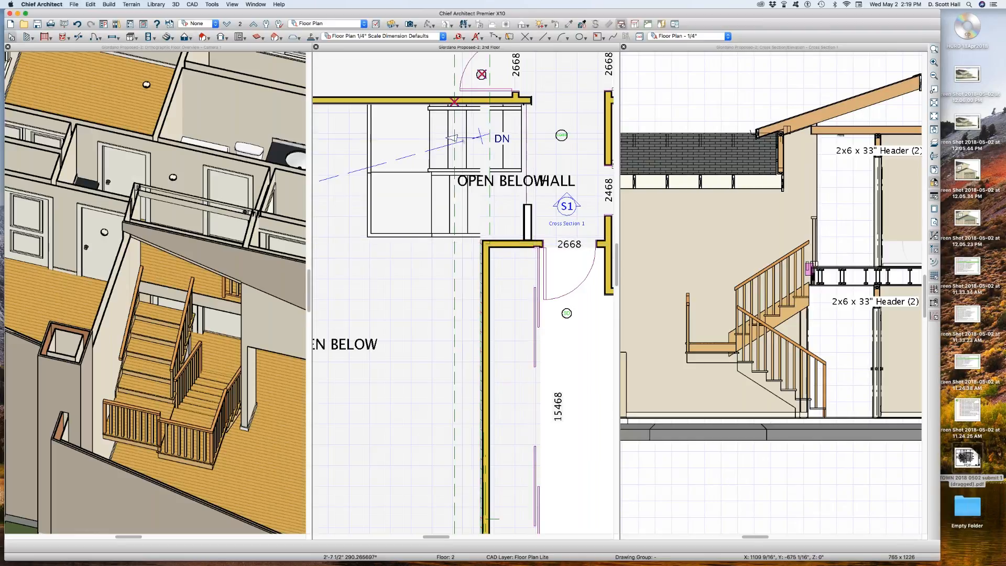
Narrow the doorway opening in the stair railing, leaving a longer length of railing beside the bedroom wall.
{"action": "left_click", "coordinate": [424, 153]}
{"action": "left_click", "coordinate": [407, 137]}
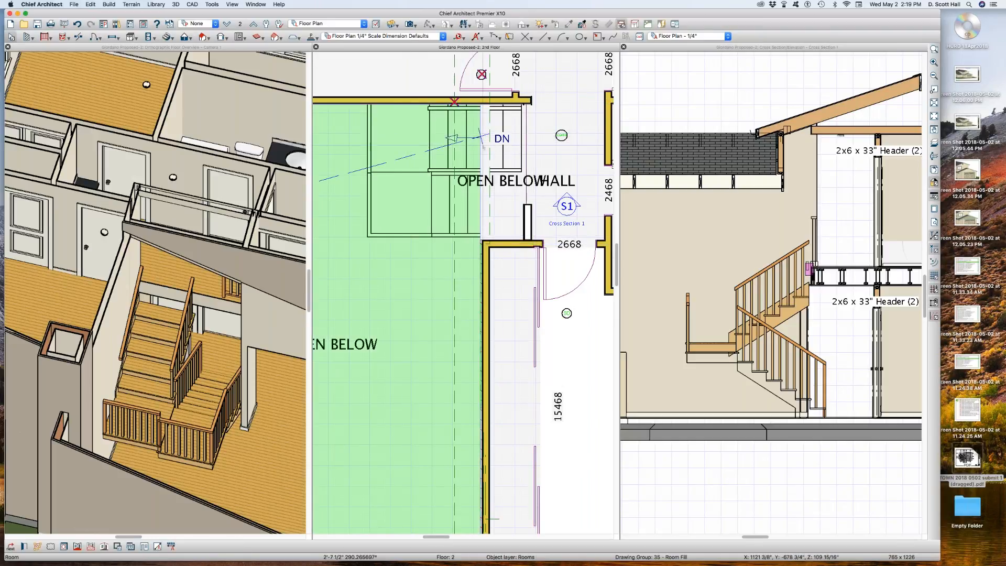
{"action": "left_click", "coordinate": [506, 147]}
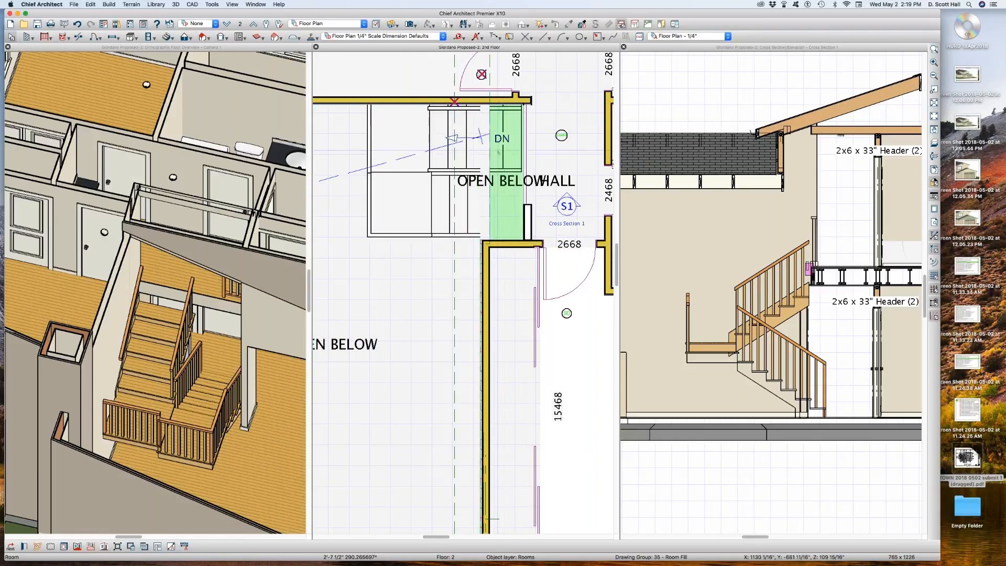
{"action": "left_click", "coordinate": [439, 215]}
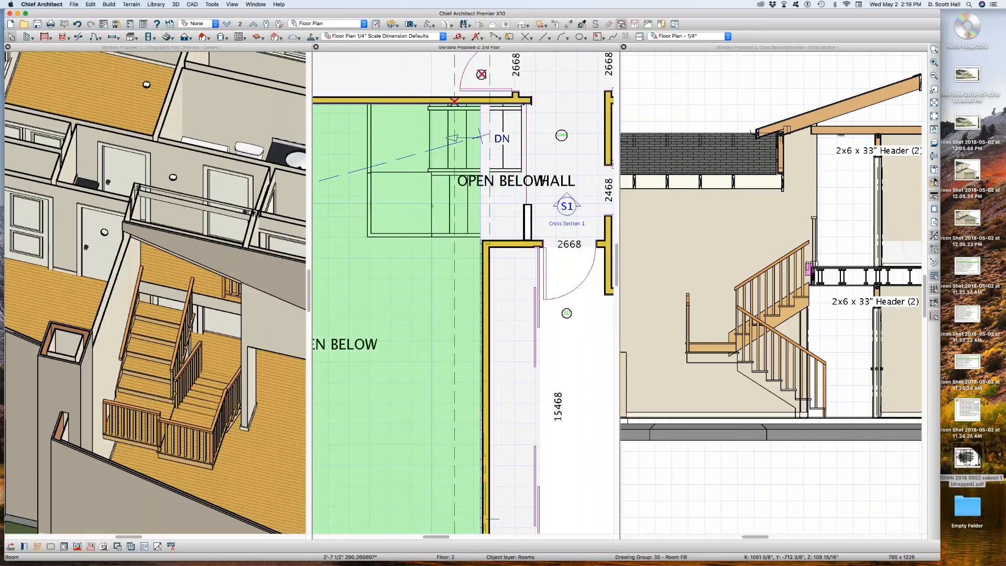
{"action": "left_click", "coordinate": [526, 200]}
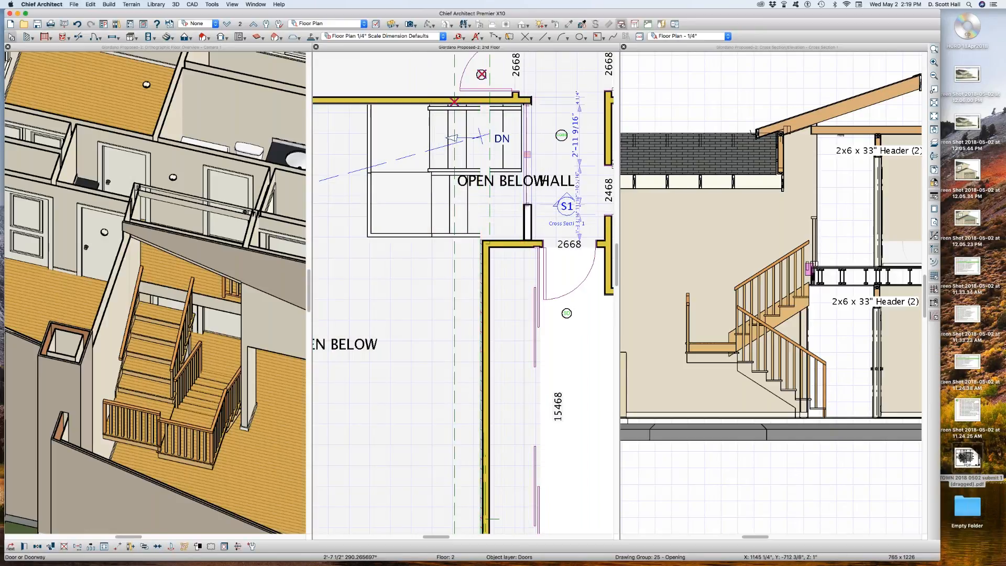
{"action": "left_click_drag", "start_coordinate": [511, 166], "coordinate": [510, 166]}
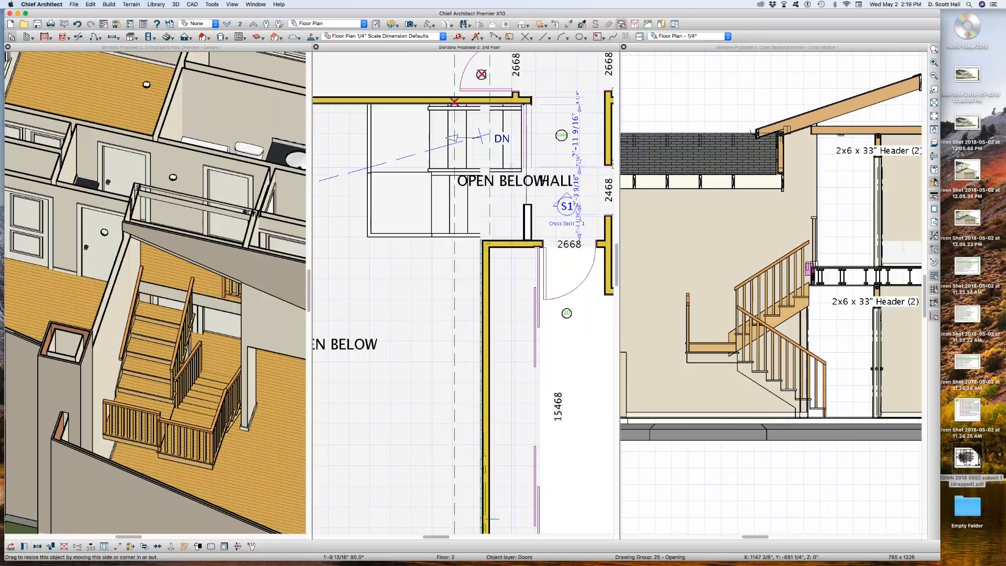
Examine the staircase, the lengthened upper railing and the surrounding walls in the floor overview and plan.
{"action": "left_click", "coordinate": [205, 221]}
{"action": "key", "text": "KP_7"}
{"action": "left_click_drag", "start_coordinate": [175, 214], "coordinate": [129, 249]}
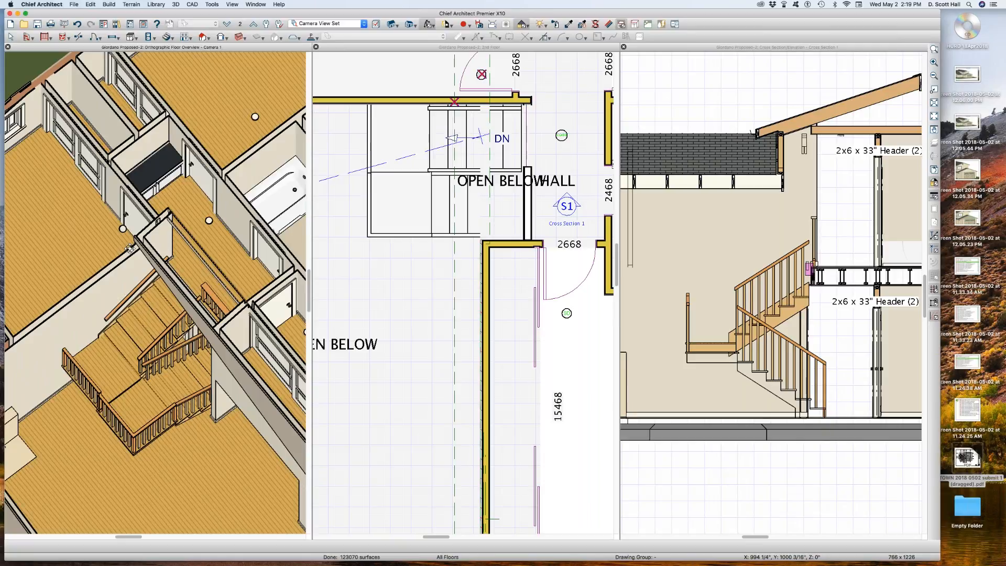
{"action": "left_click_drag", "start_coordinate": [129, 248], "coordinate": [134, 239]}
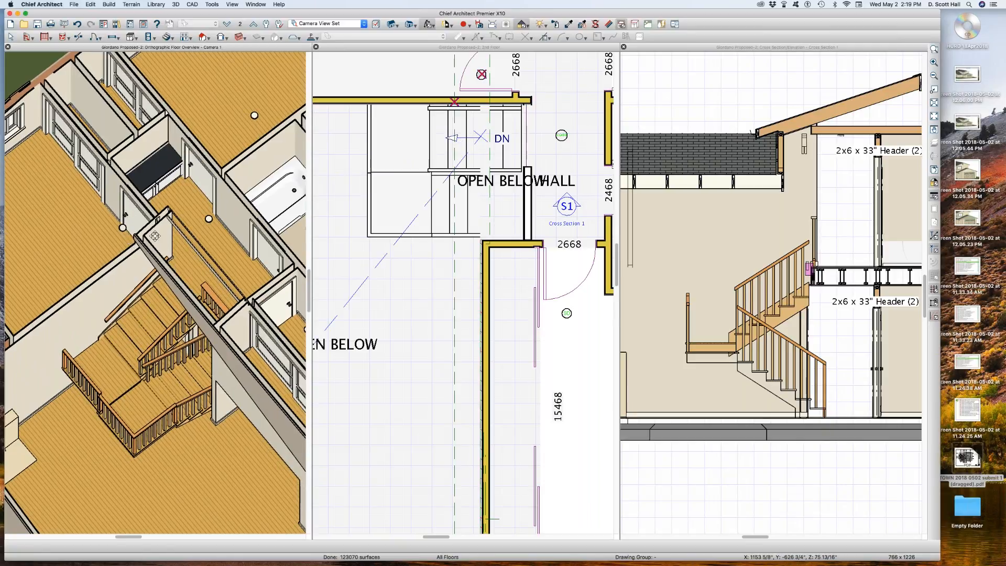
{"action": "scroll", "coordinate": [175, 232], "scroll_direction": "down", "scroll_amount": 3}
{"action": "left_click_drag", "start_coordinate": [148, 309], "coordinate": [140, 280]}
{"action": "left_click", "coordinate": [485, 266]}
{"action": "scroll", "coordinate": [485, 266], "scroll_direction": "down", "scroll_amount": 3}
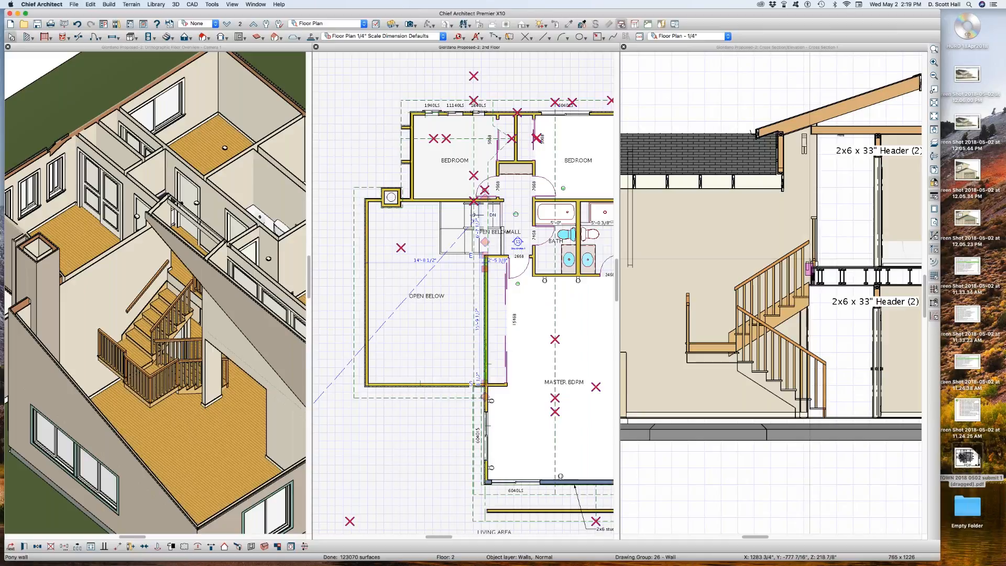
Close the cross section view without saving it.
{"action": "left_click", "coordinate": [723, 284]}
{"action": "key", "text": "super+w"}
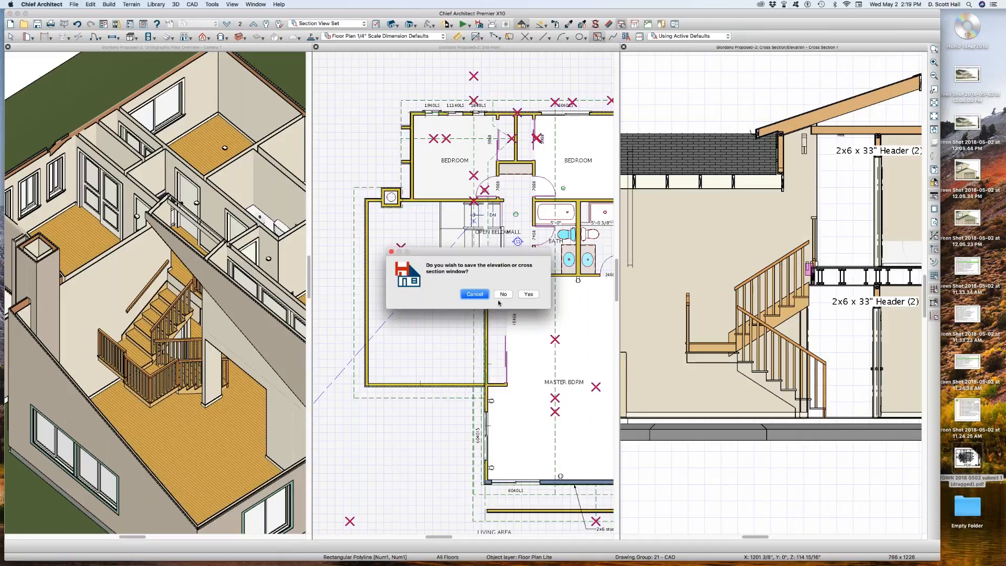
{"action": "left_click", "coordinate": [503, 295]}
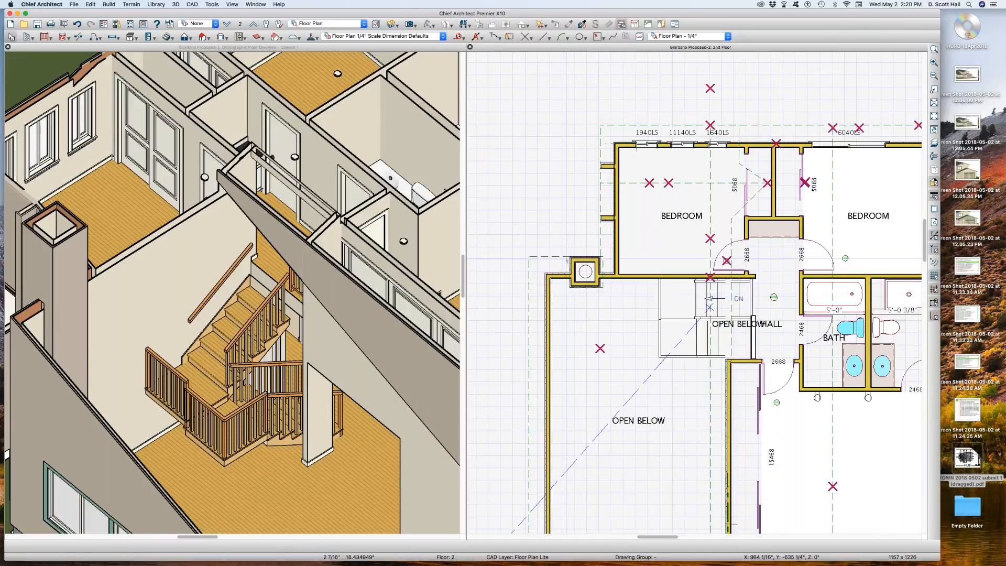
Hide the green terrain object in the 1st floor plan by turning off its layer display.
{"action": "key", "text": "Page_Down"}
{"action": "scroll", "coordinate": [564, 246], "scroll_direction": "down", "scroll_amount": 4}
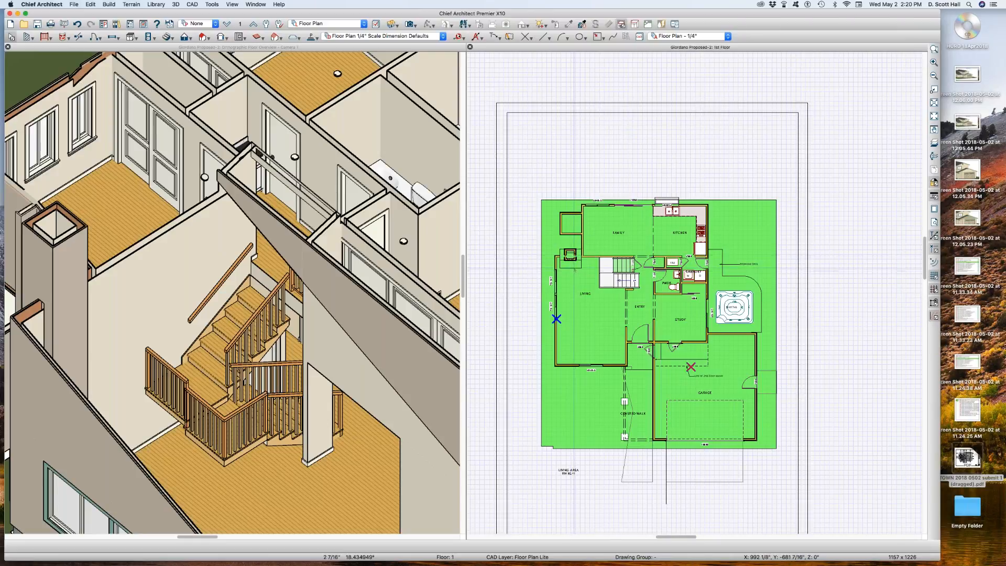
{"action": "left_click", "coordinate": [542, 320]}
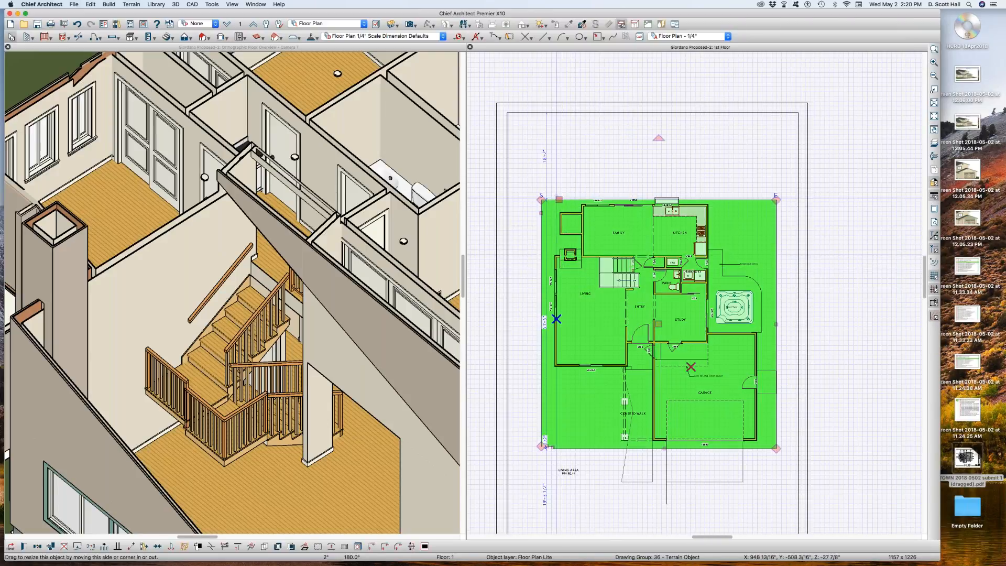
{"action": "key", "text": "l"}
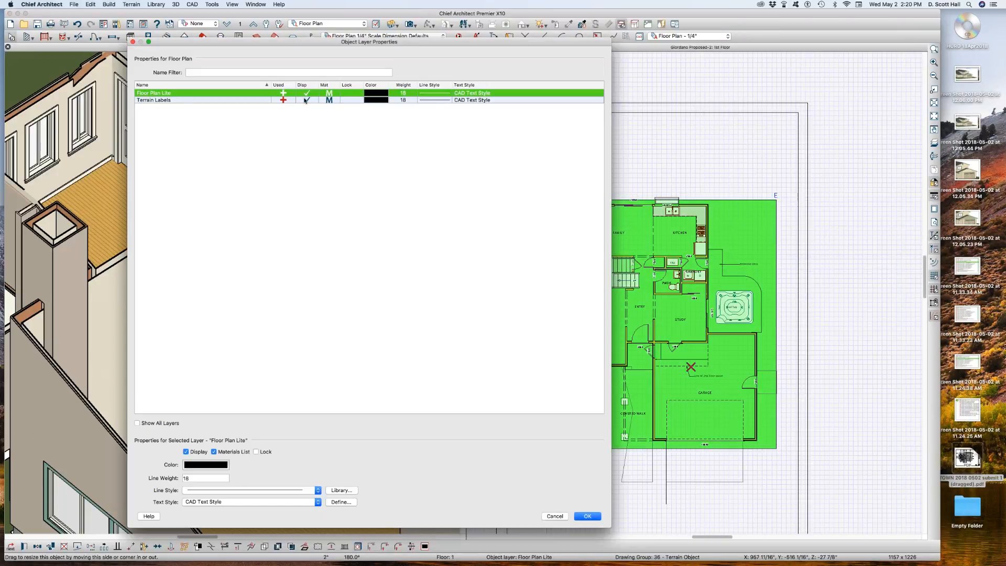
{"action": "key", "text": "Return"}
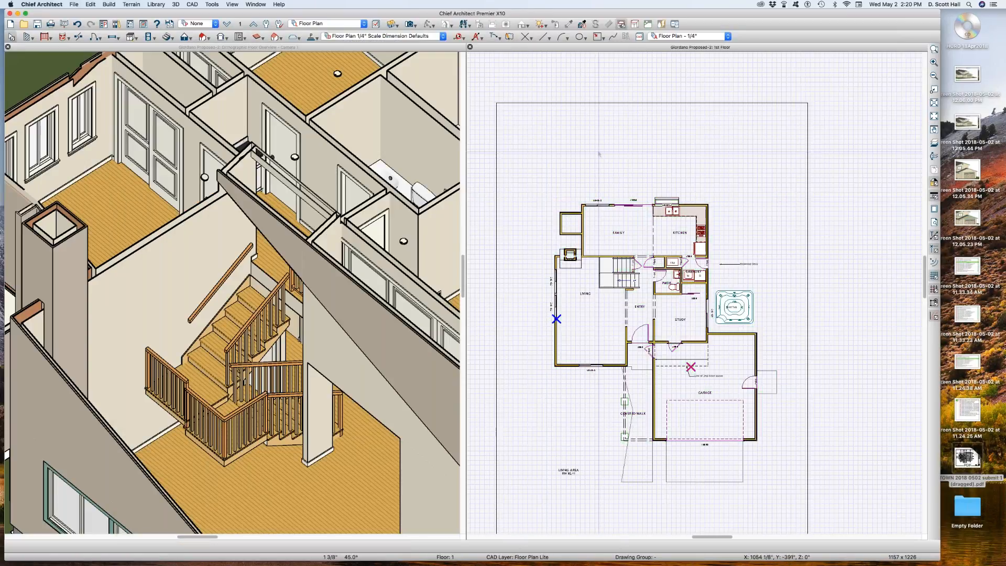
Create an orthographic floor overview of the 1st floor, enlarge its view and orbit it to face the living room side.
{"action": "scroll", "coordinate": [673, 313], "scroll_direction": "up", "scroll_amount": 3}
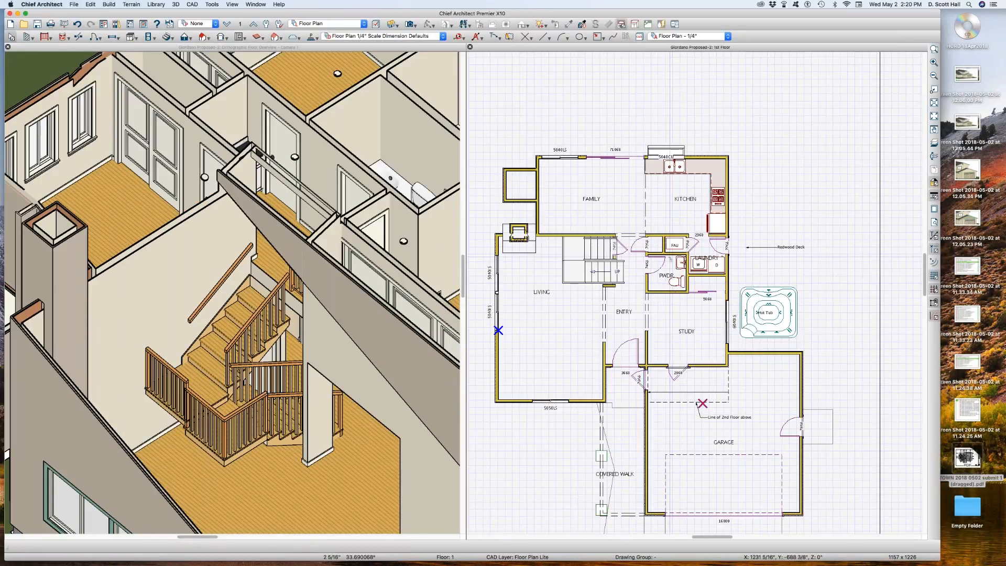
{"action": "left_click", "coordinate": [665, 237]}
{"action": "key", "text": "o"}
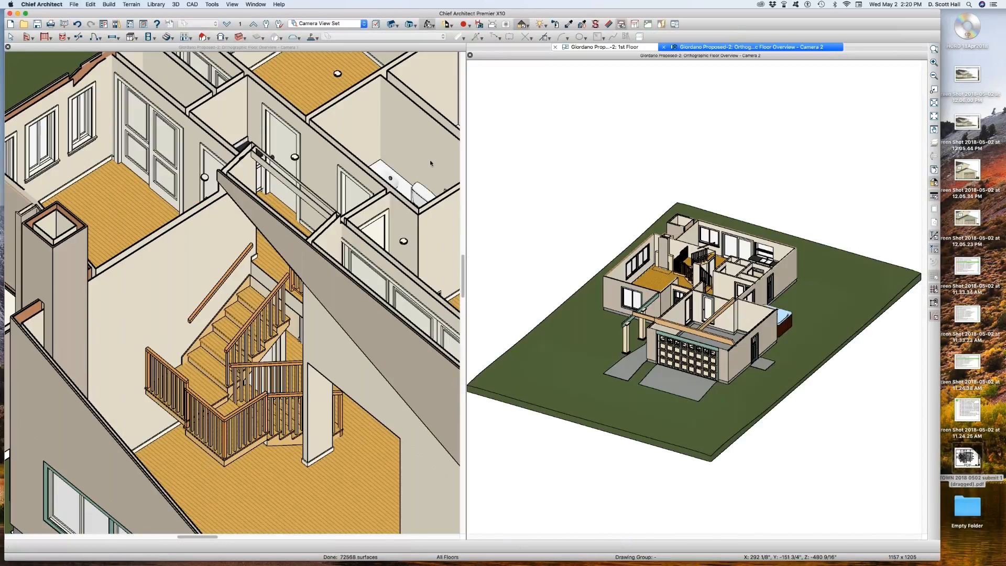
{"action": "double_click", "coordinate": [616, 57]}
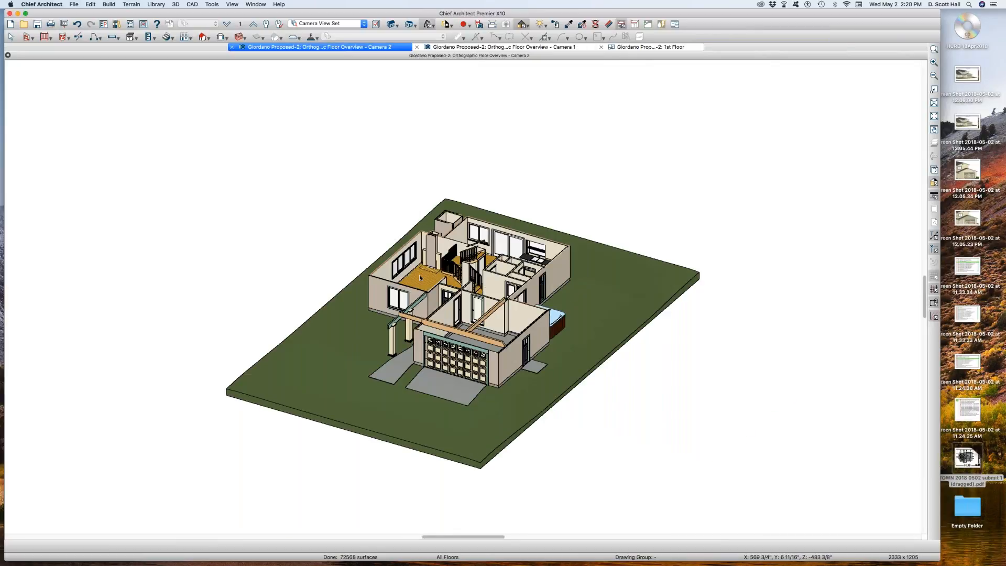
{"action": "key", "text": "space"}
{"action": "key", "text": "space"}
{"action": "left_click_drag", "start_coordinate": [452, 277], "coordinate": [589, 328]}
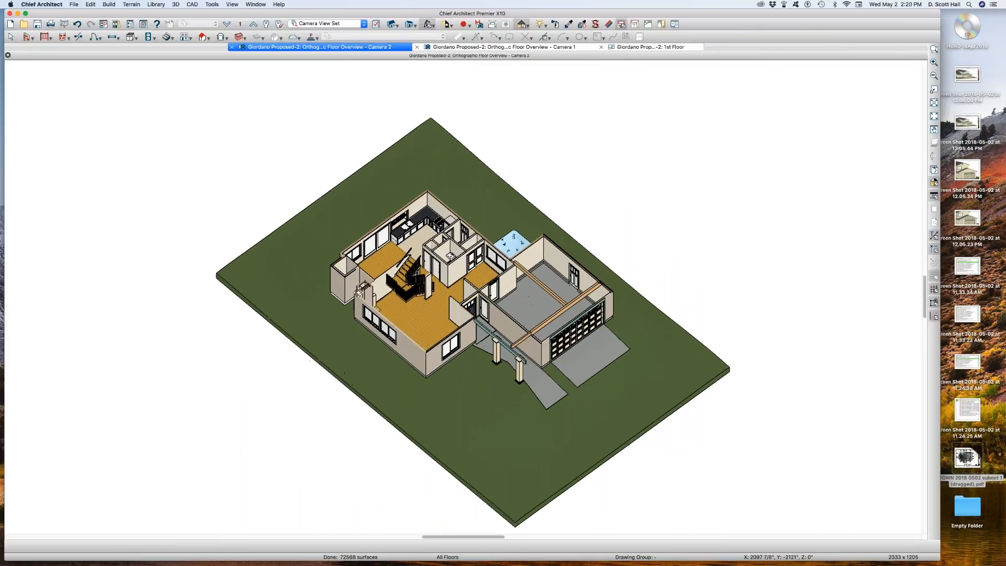
Examine the living room fireplace and the staircase railings in the 1st floor overview.
{"action": "scroll", "coordinate": [360, 315], "scroll_direction": "up", "scroll_amount": 4}
{"action": "scroll", "coordinate": [360, 316], "scroll_direction": "up", "scroll_amount": 3}
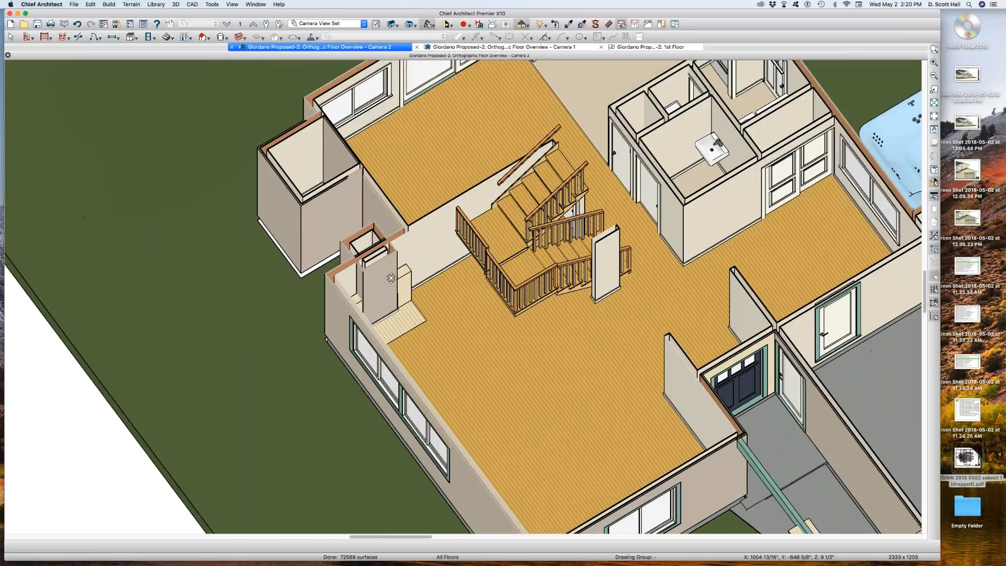
{"action": "scroll", "coordinate": [437, 283], "scroll_direction": "up", "scroll_amount": 5}
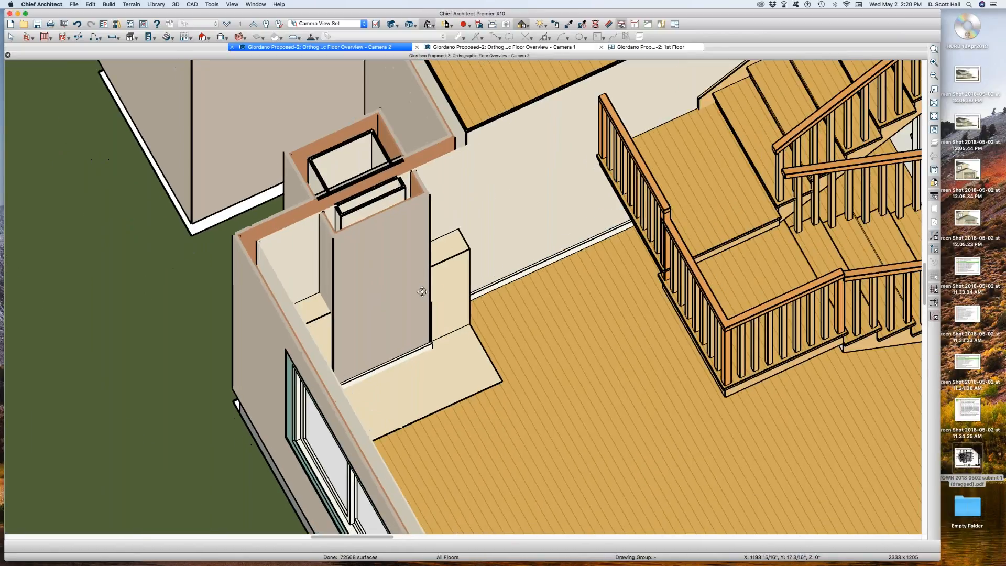
{"action": "scroll", "coordinate": [439, 264], "scroll_direction": "down", "scroll_amount": 10}
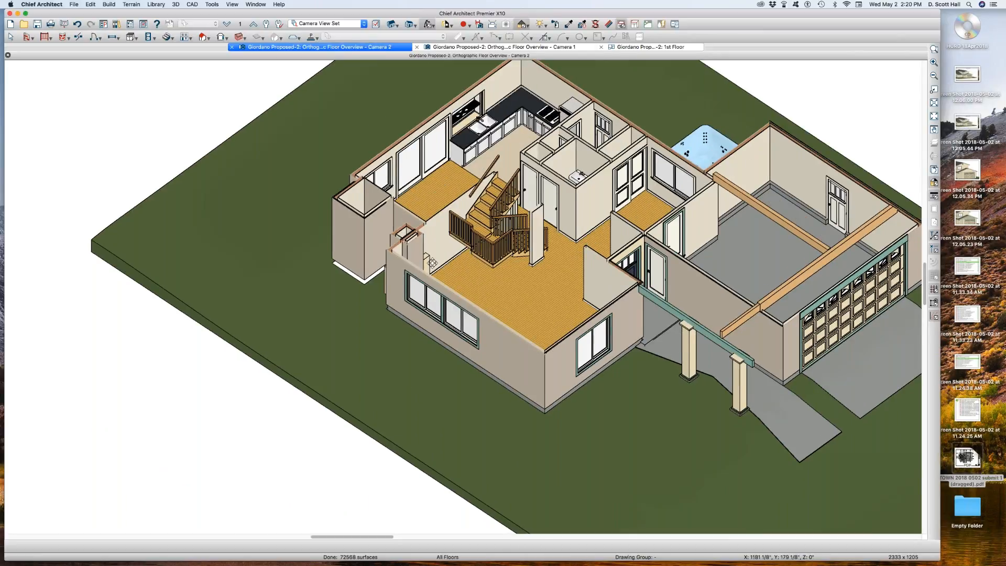
{"action": "scroll", "coordinate": [430, 267], "scroll_direction": "up", "scroll_amount": 3}
{"action": "left_click", "coordinate": [505, 229]}
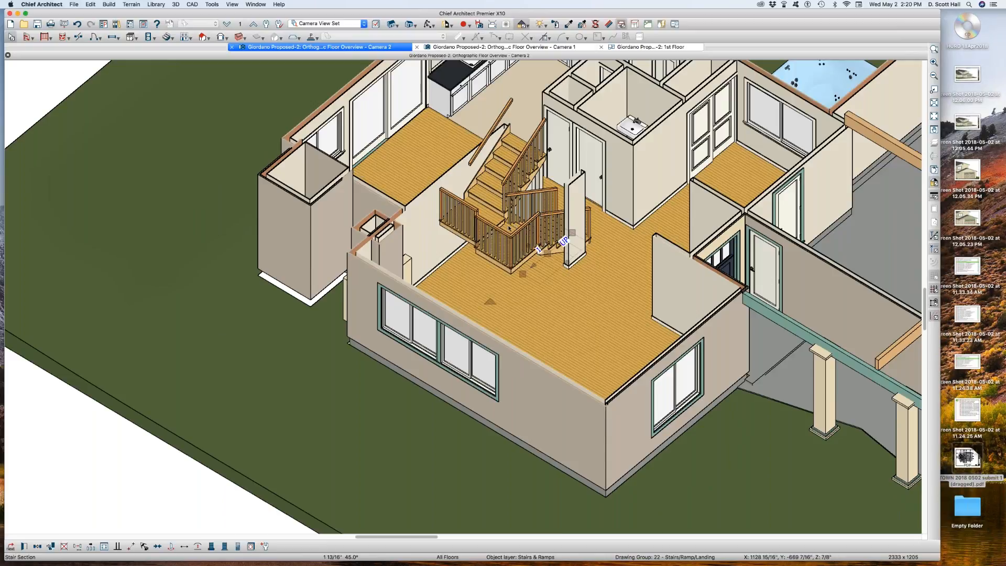
{"action": "scroll", "coordinate": [502, 224], "scroll_direction": "up", "scroll_amount": 5}
{"action": "scroll", "coordinate": [504, 244], "scroll_direction": "down", "scroll_amount": 8}
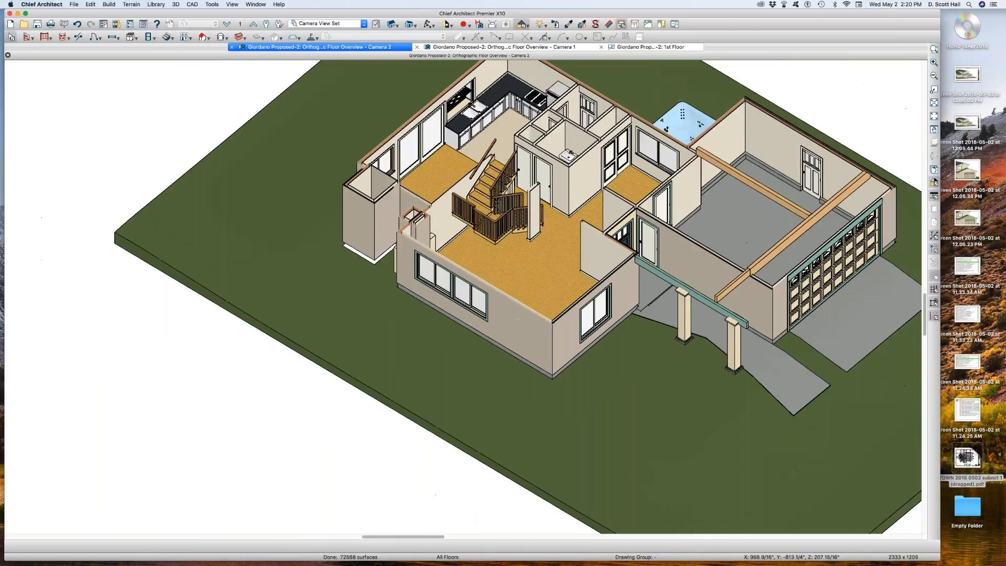
Examine the covered walk's posts and ceiling beam from a low angle in the 1st floor overview.
{"action": "middle_click_drag", "start_coordinate": [495, 242], "coordinate": [664, 327]}
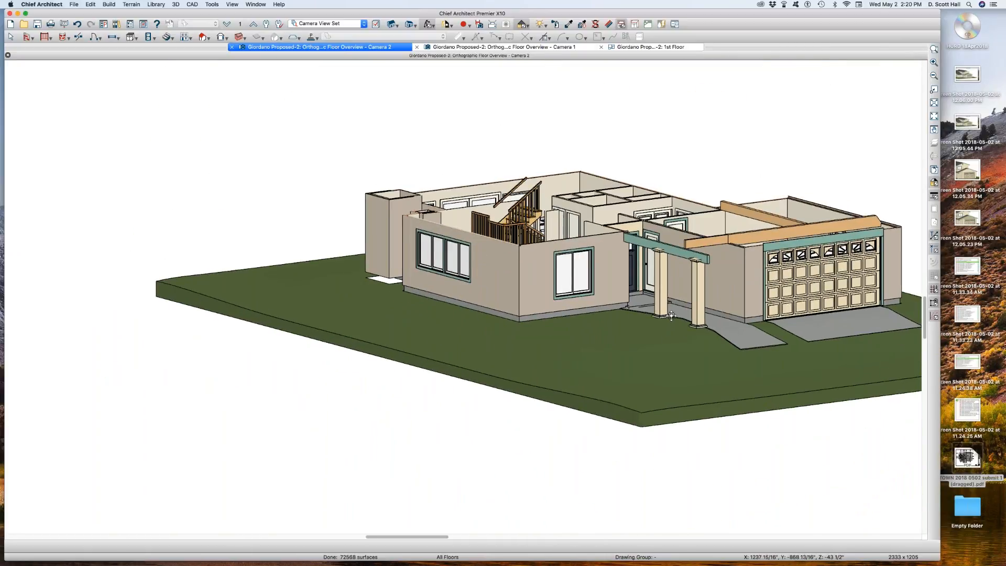
{"action": "left_click_drag", "start_coordinate": [671, 315], "coordinate": [661, 305]}
{"action": "scroll", "coordinate": [667, 261], "scroll_direction": "up", "scroll_amount": 3}
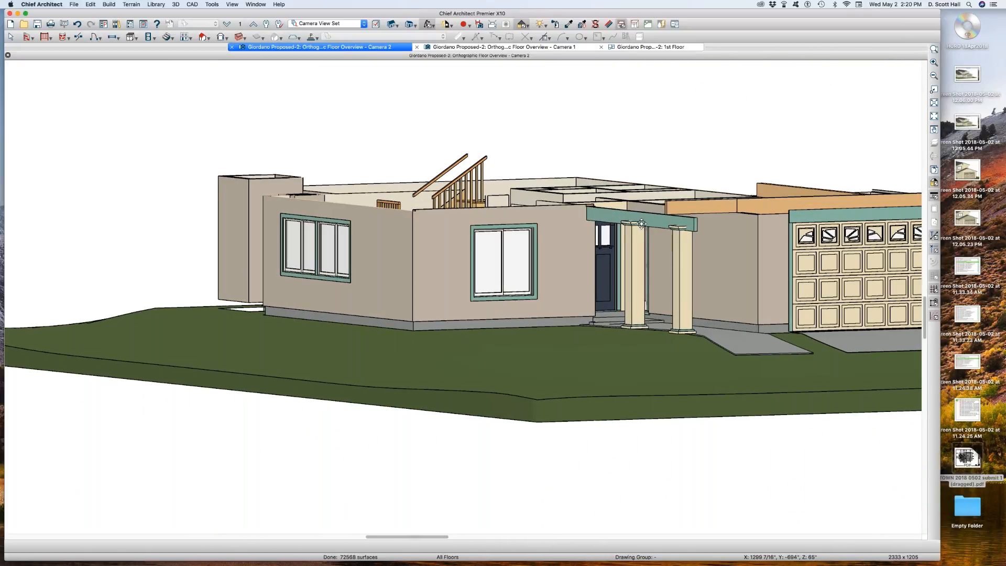
{"action": "scroll", "coordinate": [642, 223], "scroll_direction": "up", "scroll_amount": 4}
{"action": "key", "text": "space"}
{"action": "left_click", "coordinate": [675, 217]}
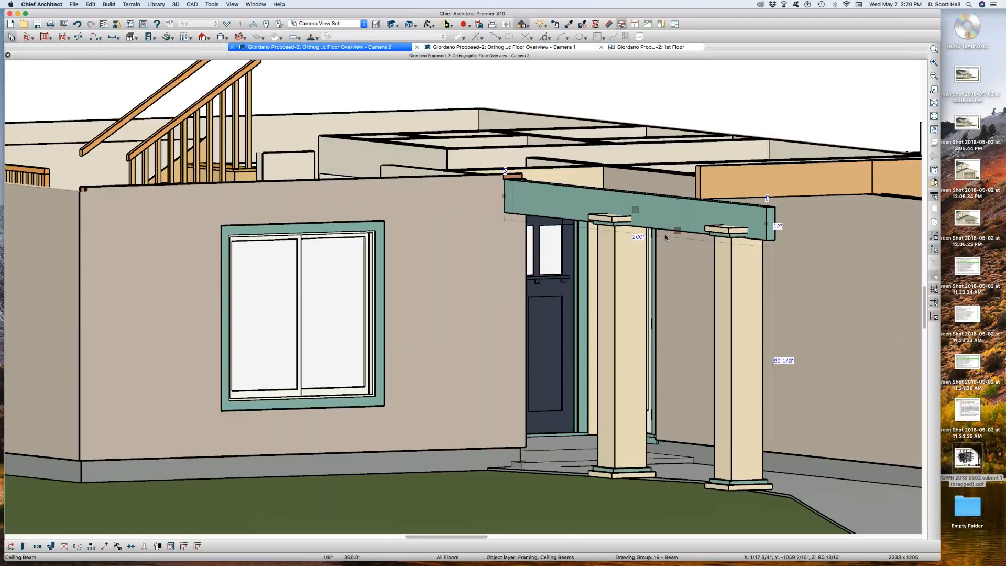
Close the 1st floor overview and orbit the two-storey overview to view the house from the garage side.
{"action": "key", "text": "super+w"}
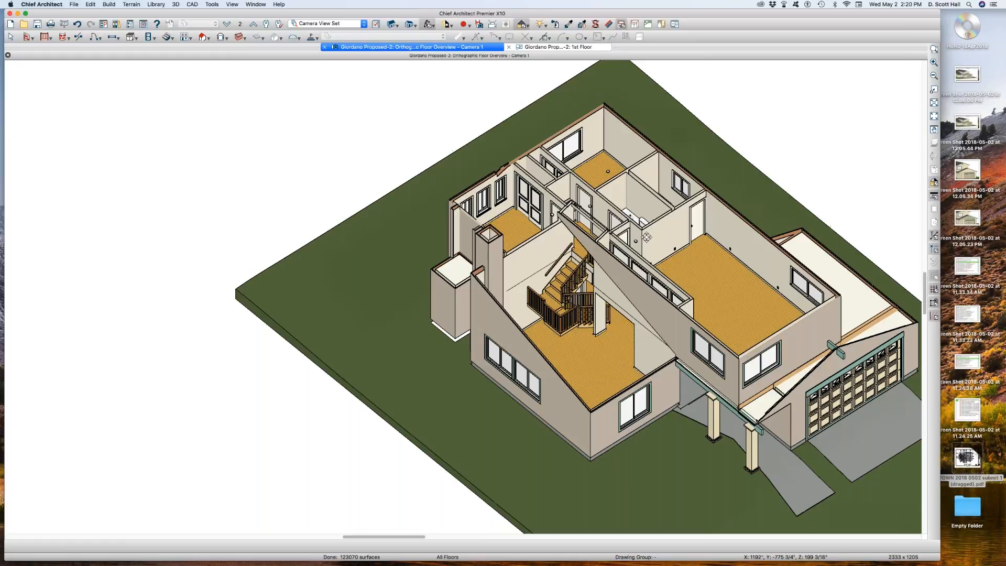
{"action": "left_click_drag", "start_coordinate": [676, 296], "coordinate": [546, 247]}
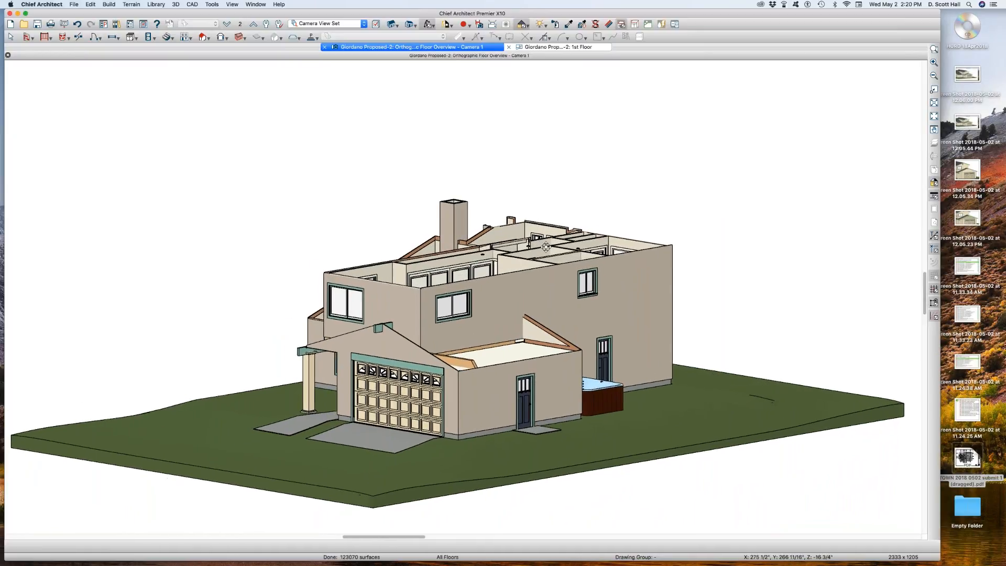
{"action": "key", "text": "space"}
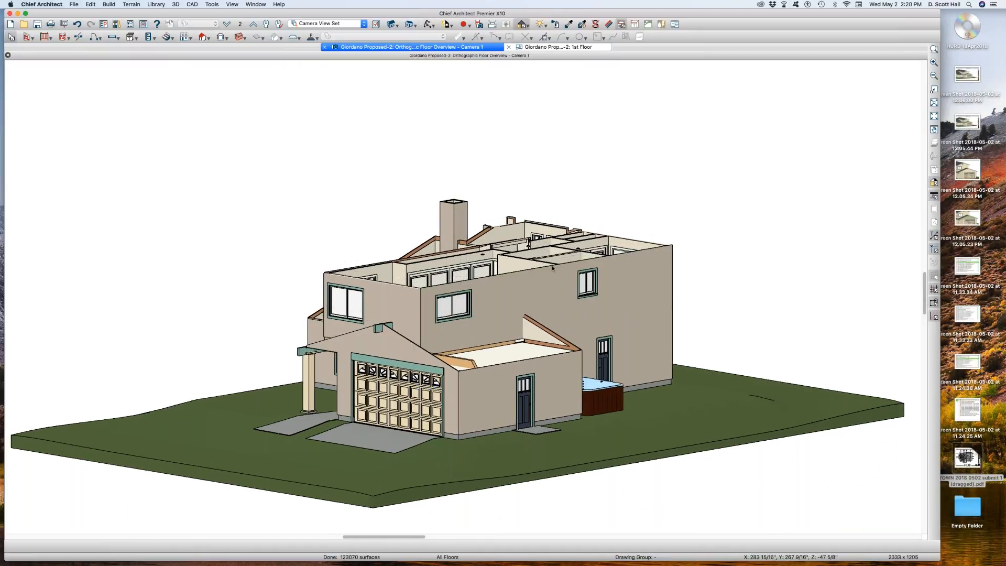